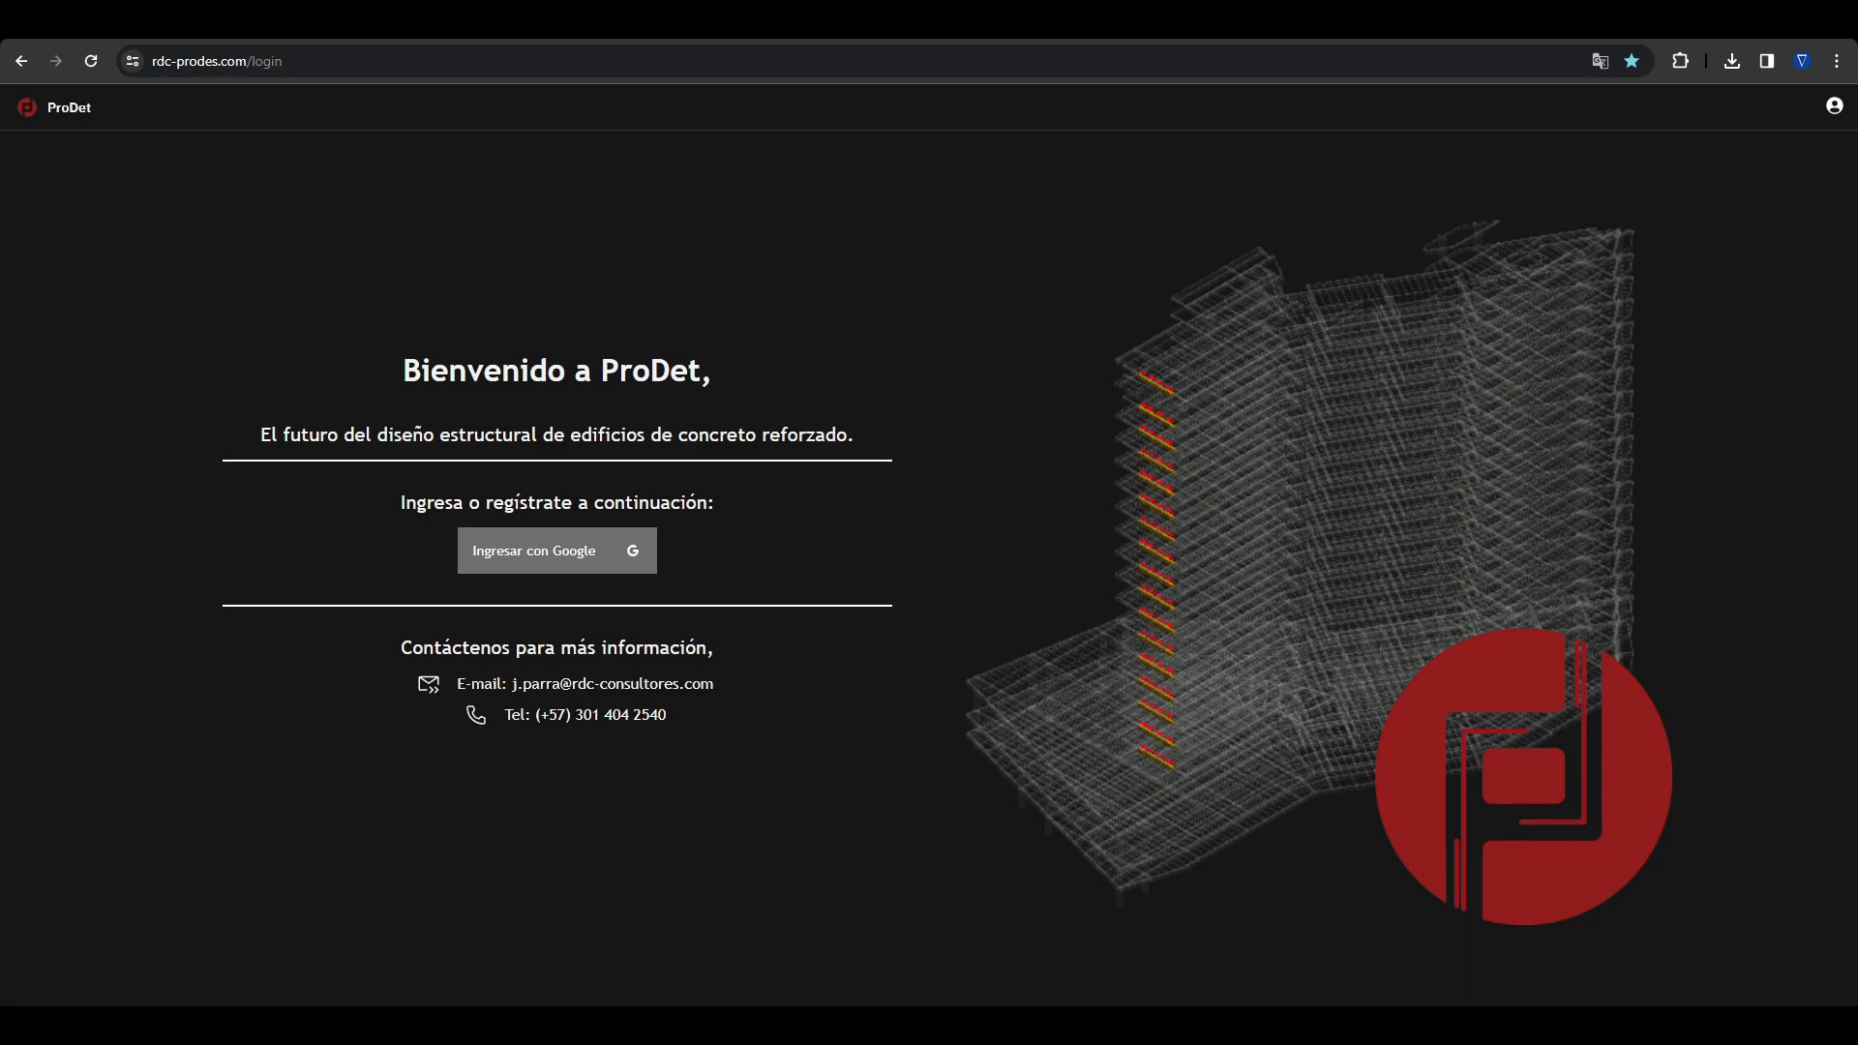
Step: Sign in with the second listed Google account and log out of it again
left_click(535, 546)
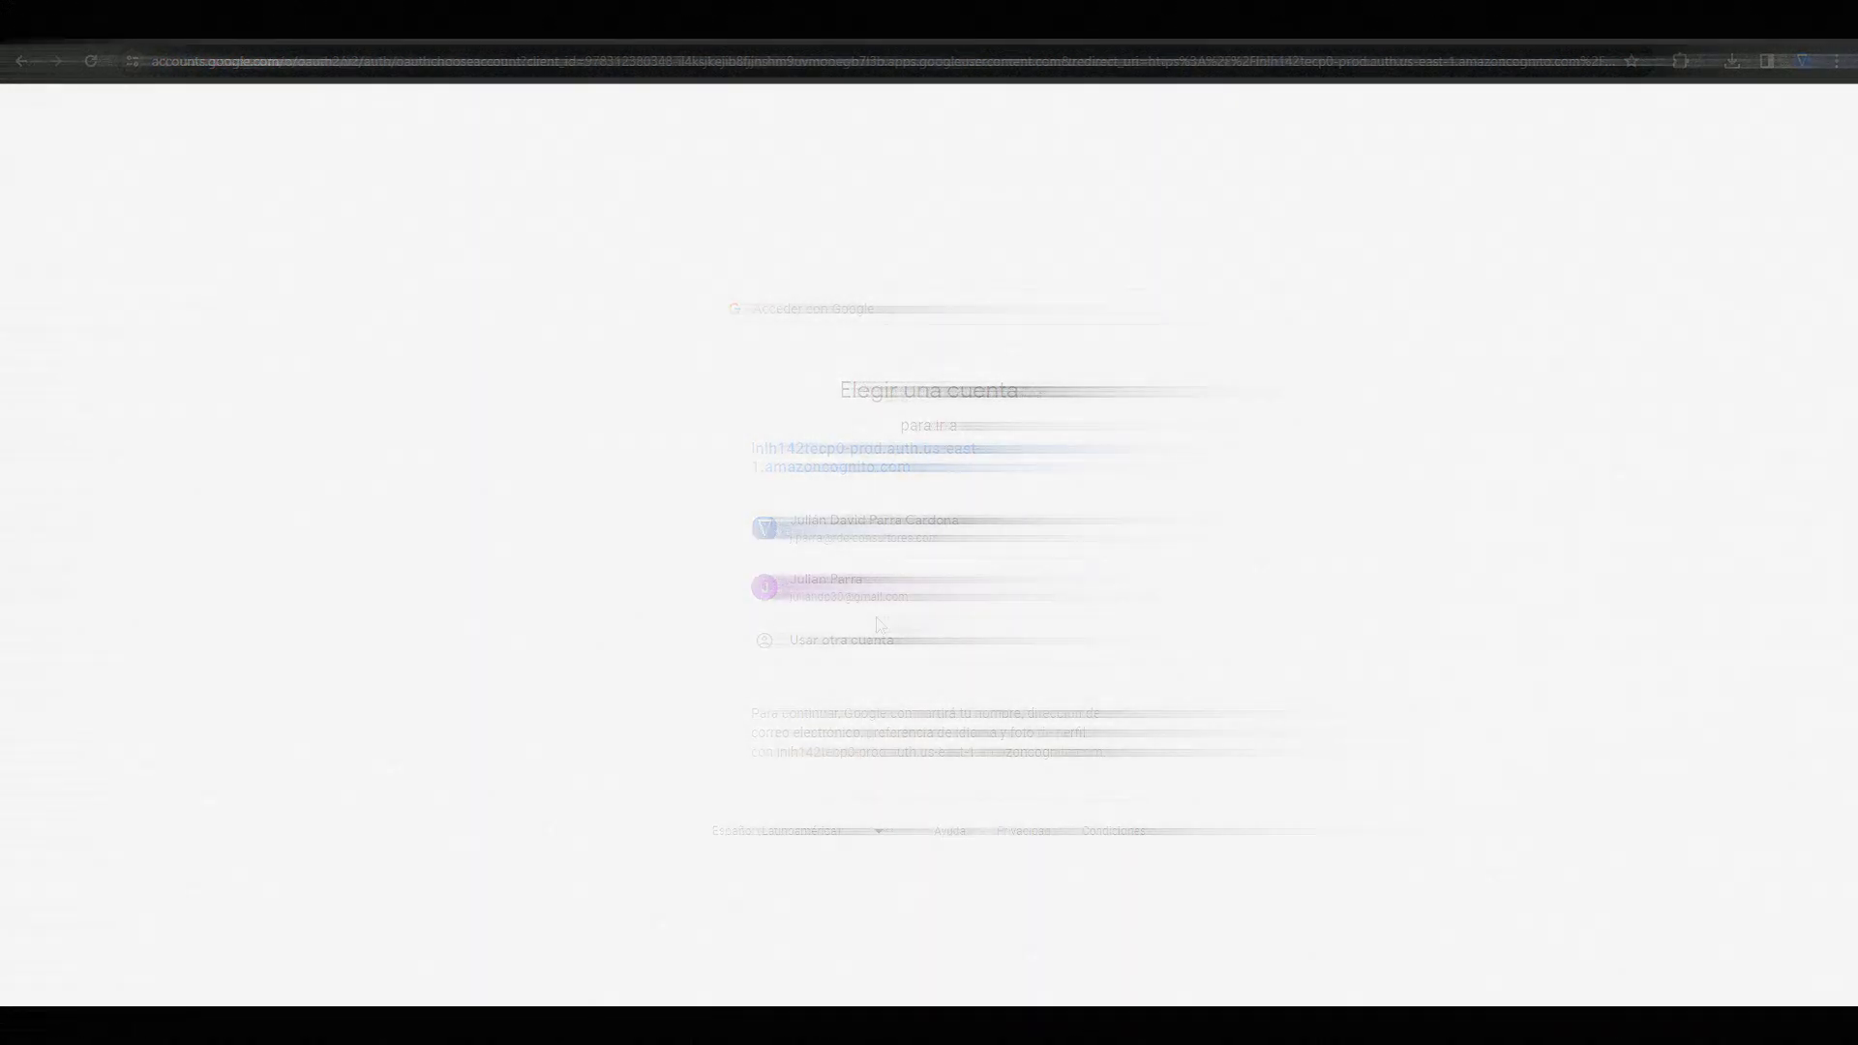
left_click(874, 592)
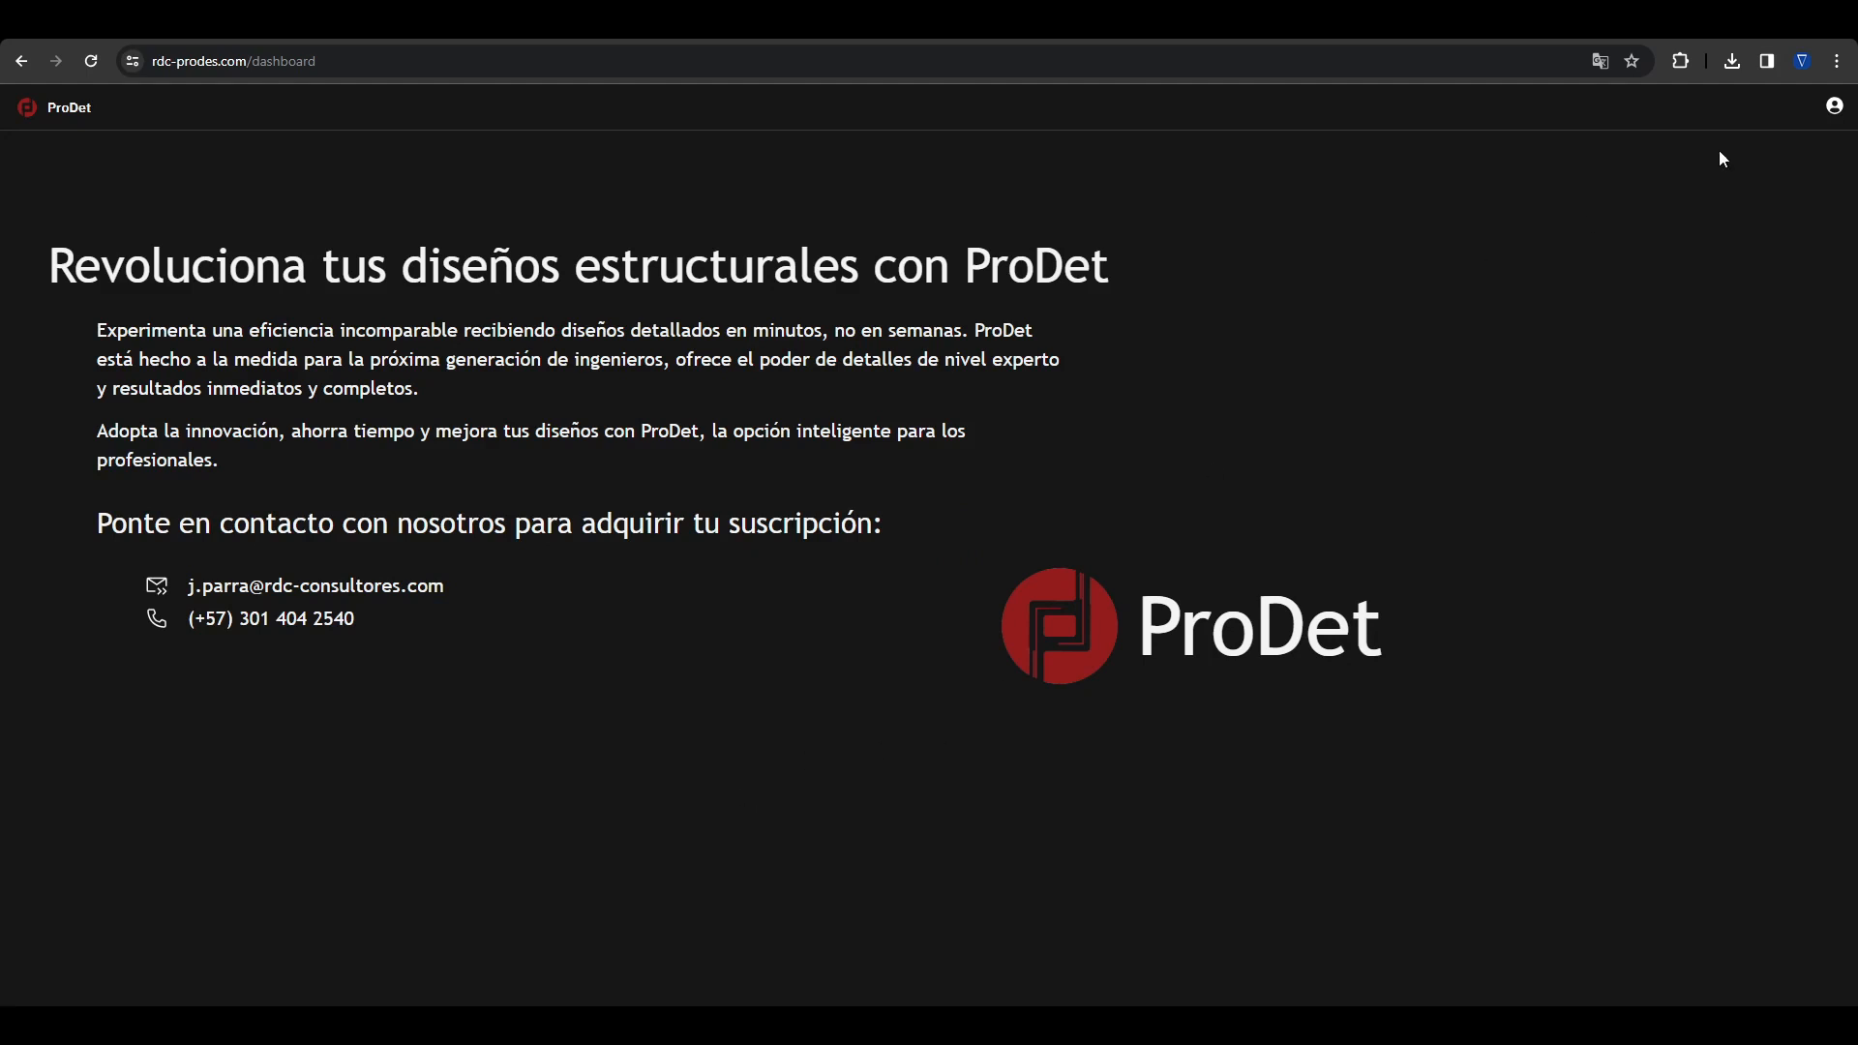
left_click(1833, 105)
left_click(1692, 181)
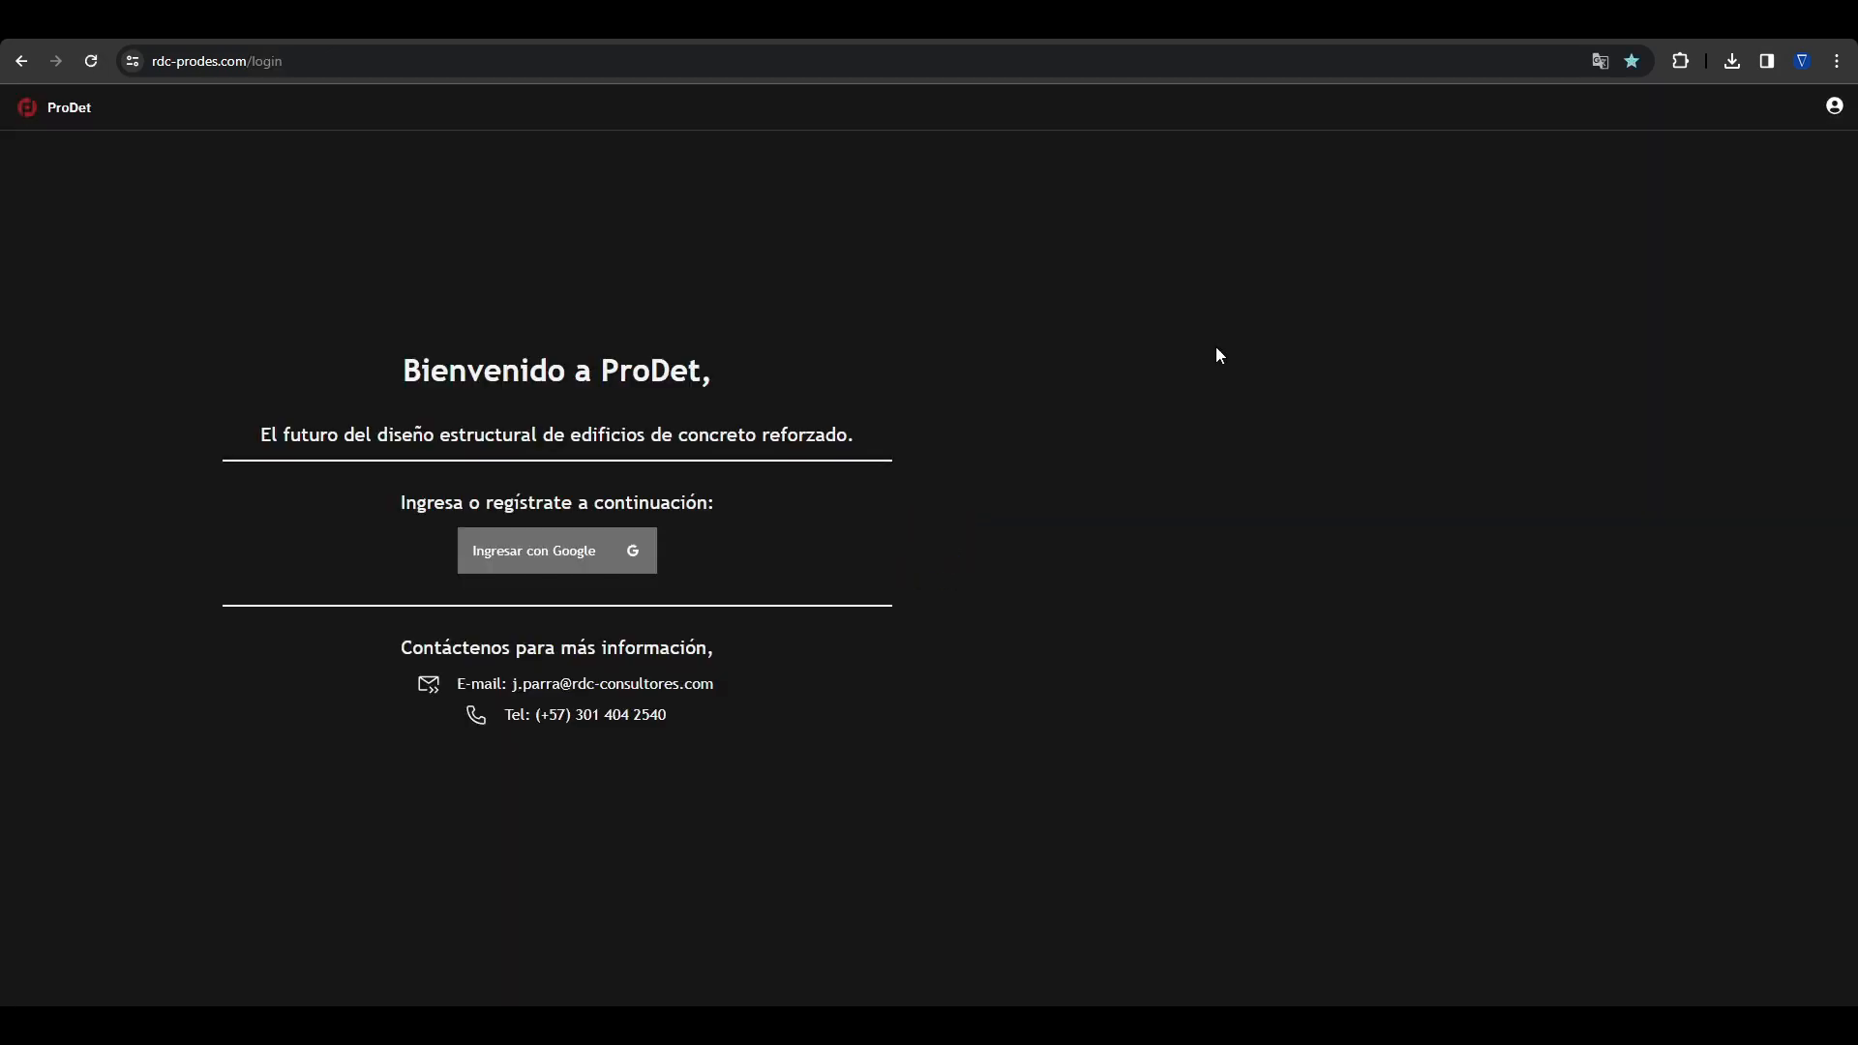
Step: Sign in with Google again, check the deleted projects and return to the active projects list
left_click(580, 549)
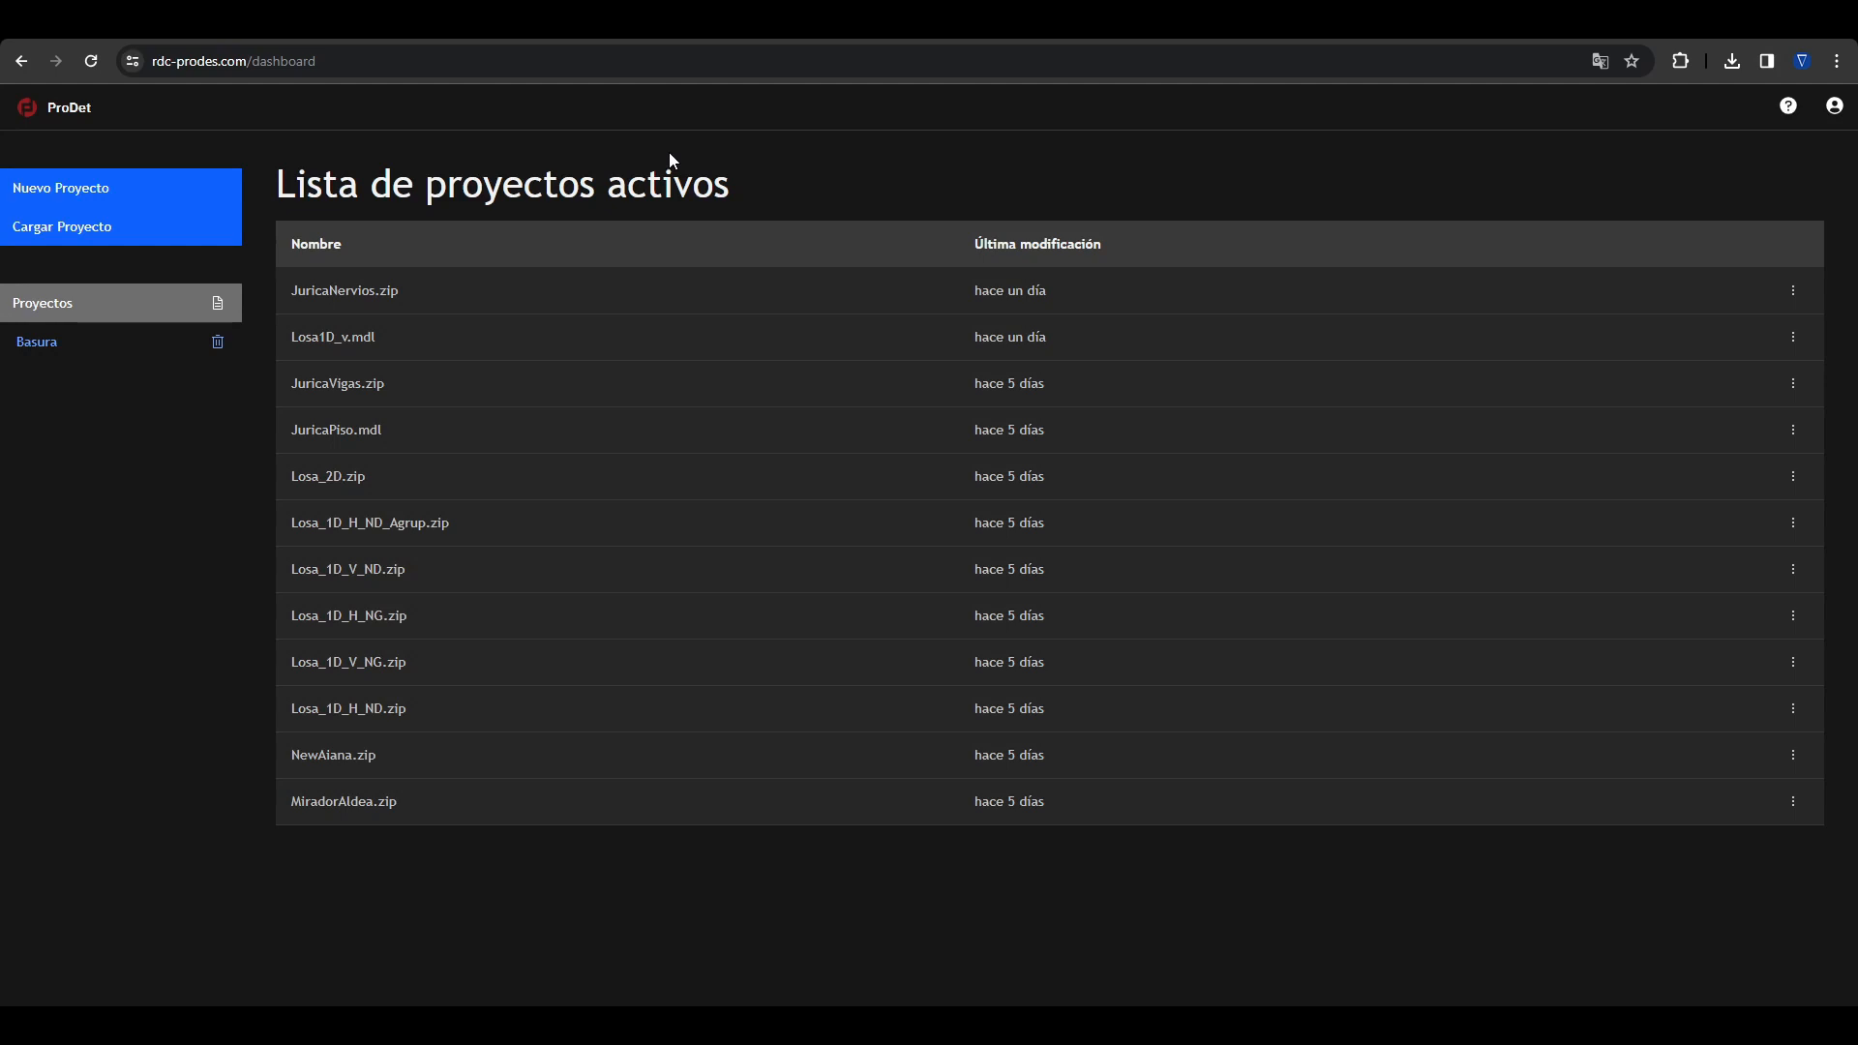
left_click(116, 360)
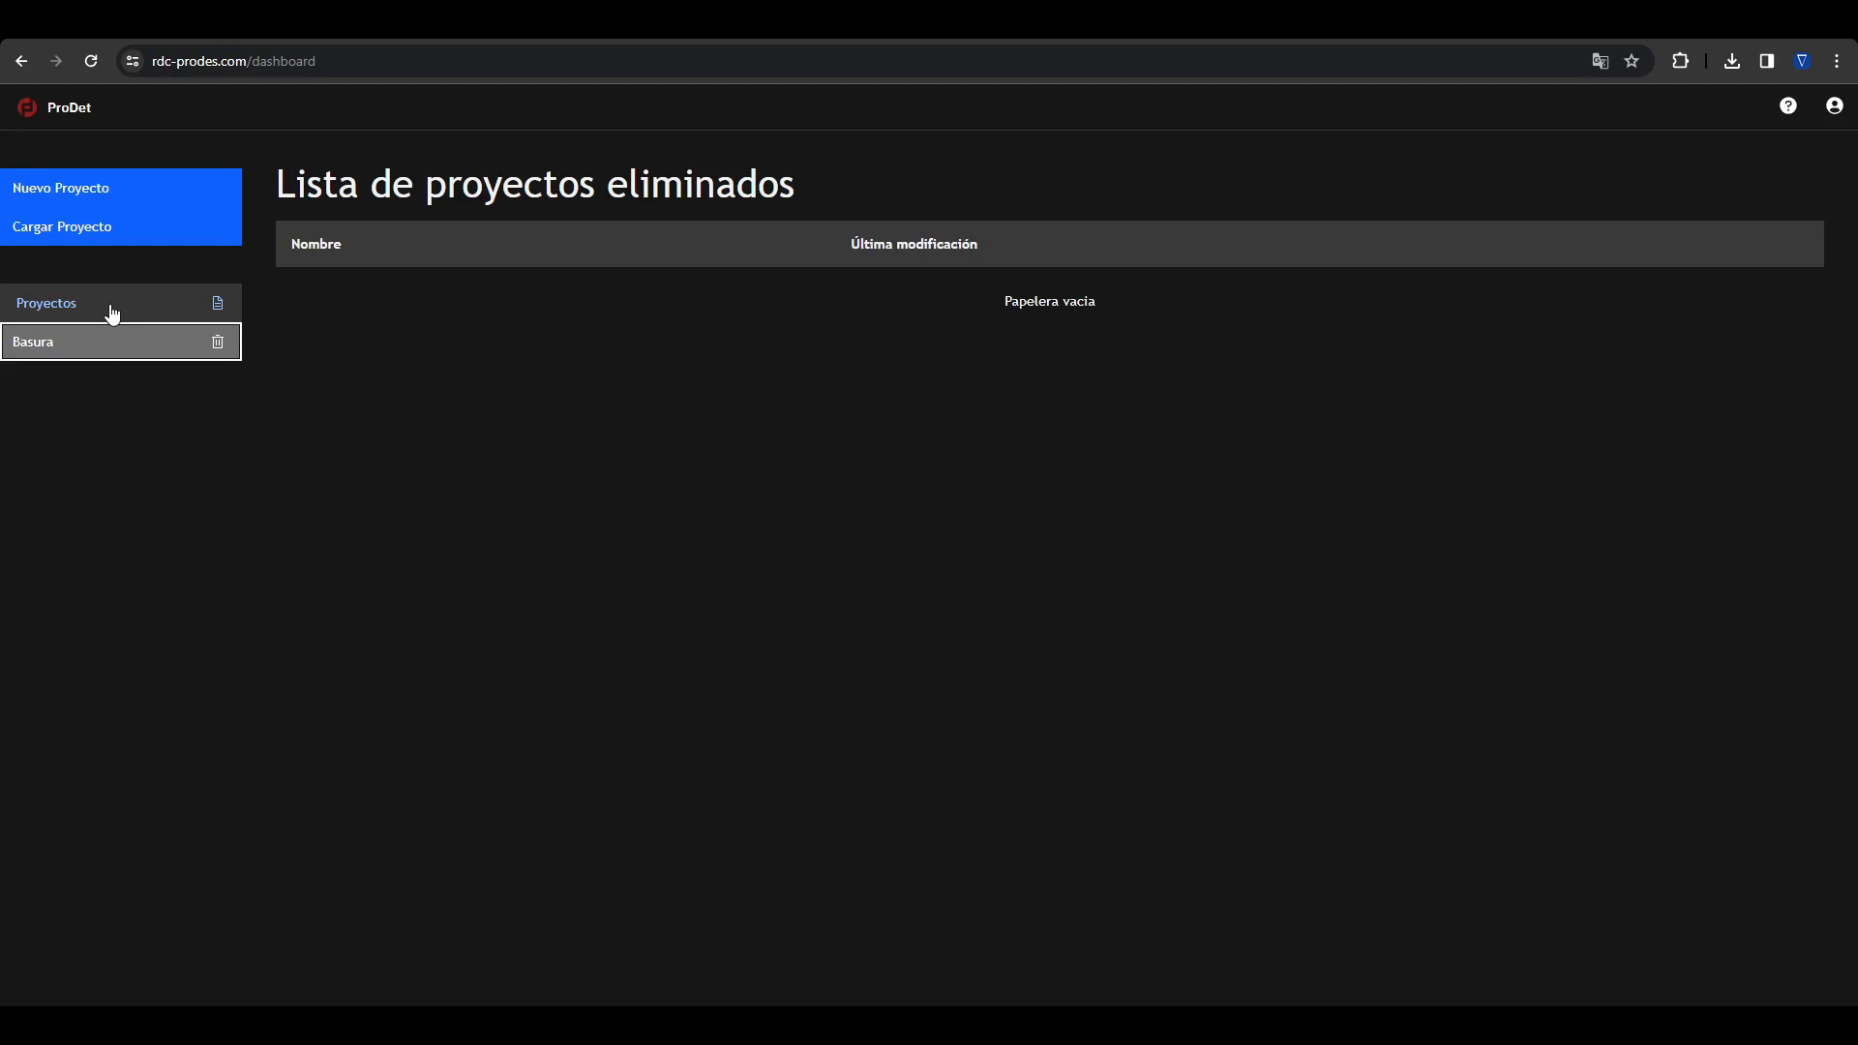
left_click(111, 313)
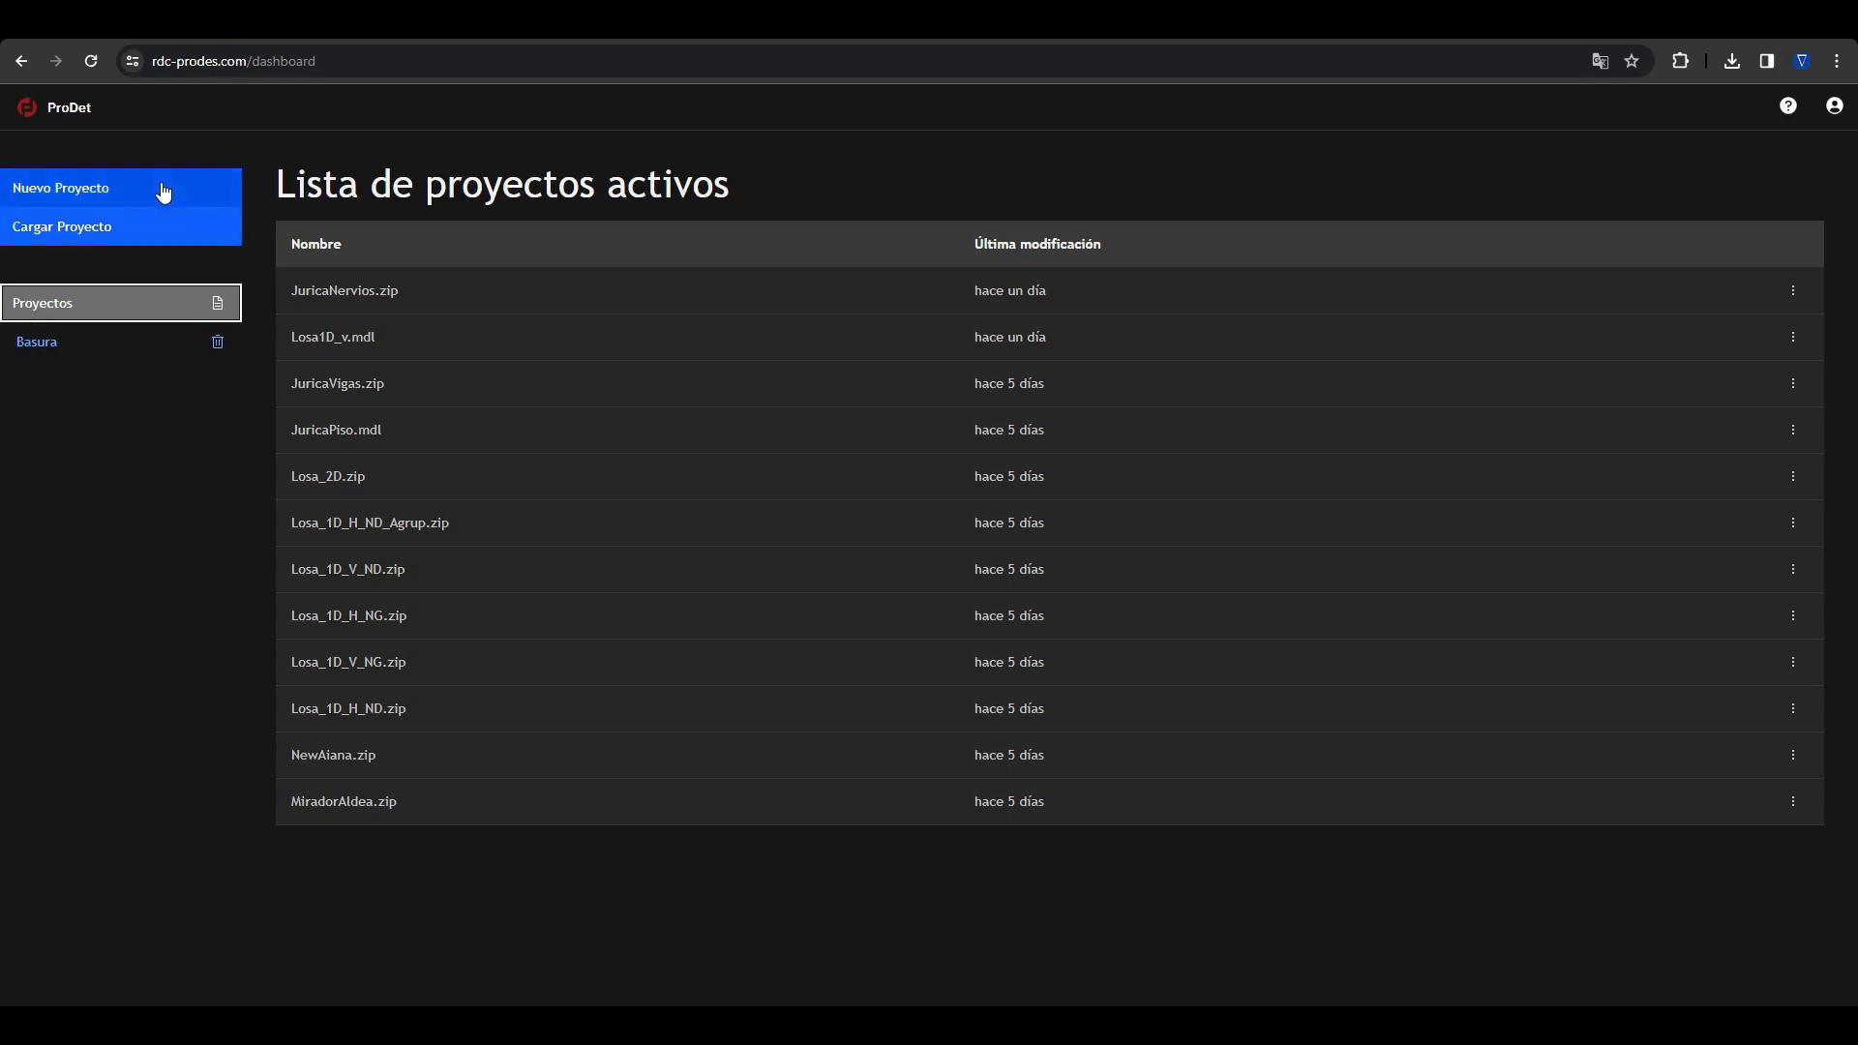
Step: Create a new project from the file Geo.mdl in the Descargas folder
left_click(121, 223)
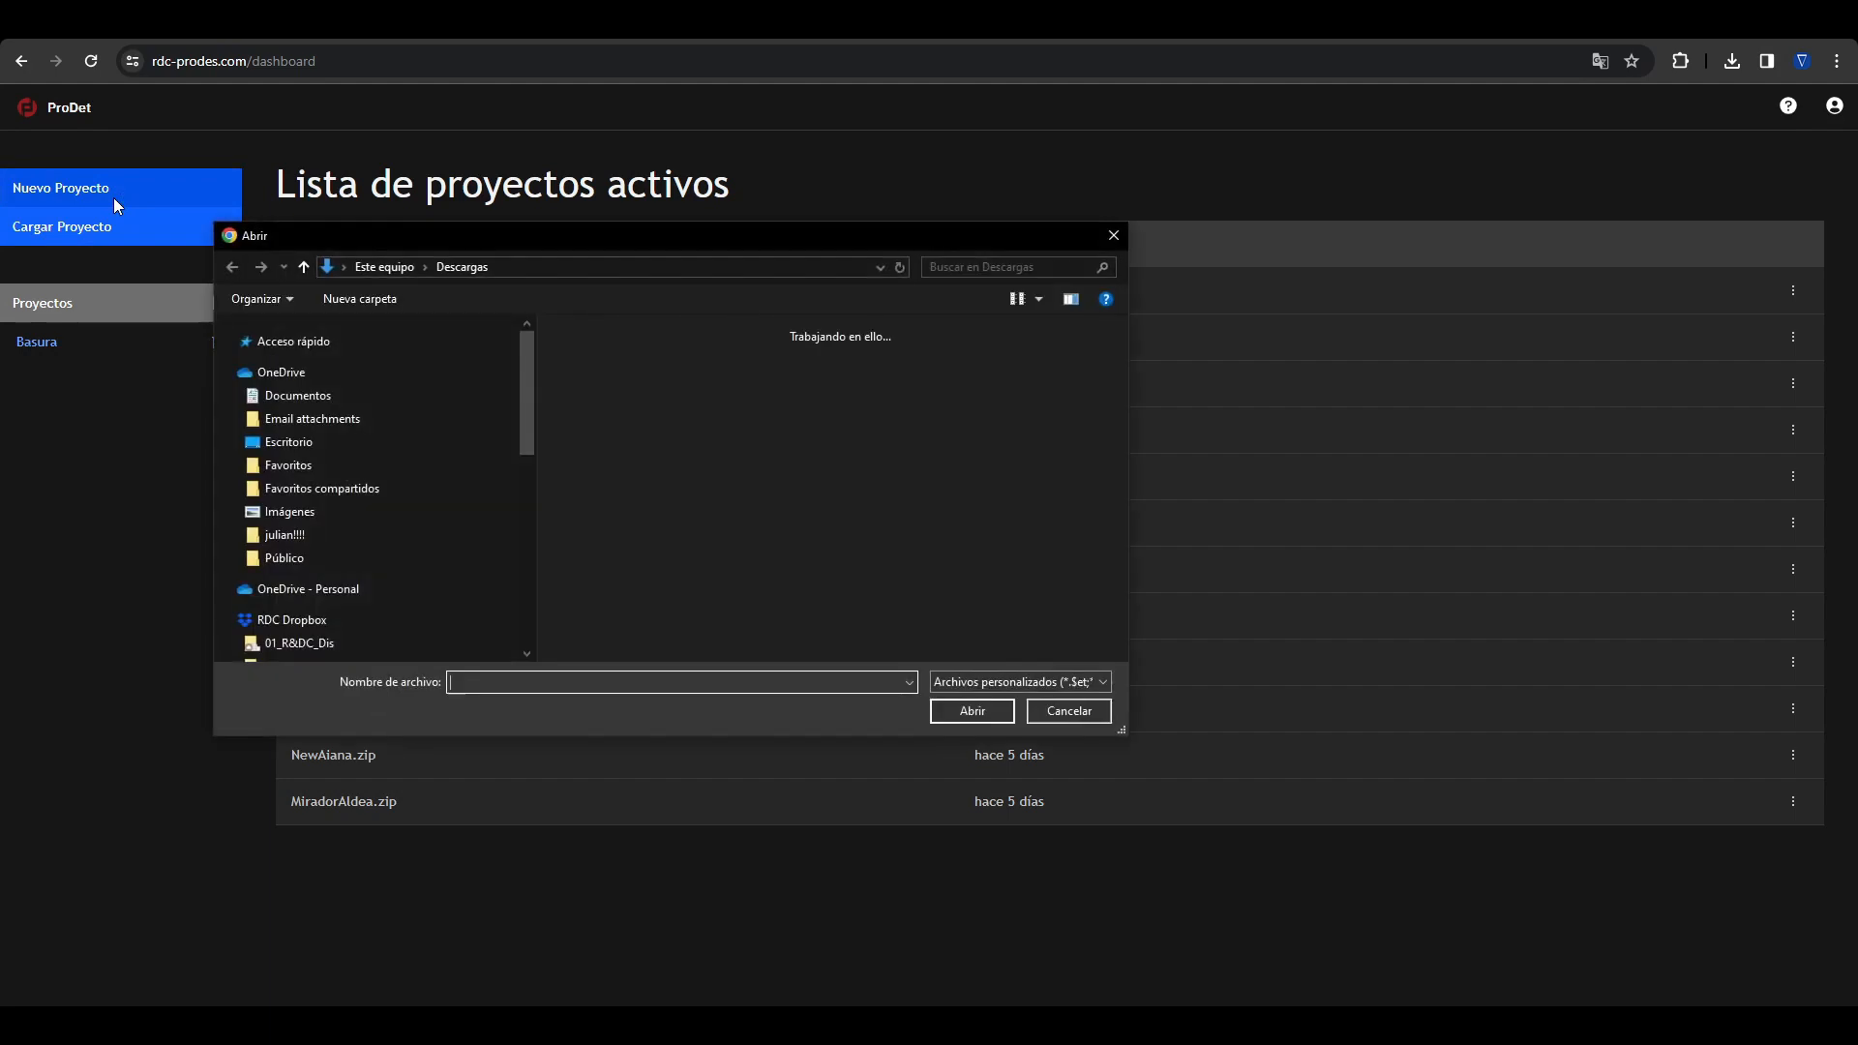
left_click_drag(789, 230, 909, 234)
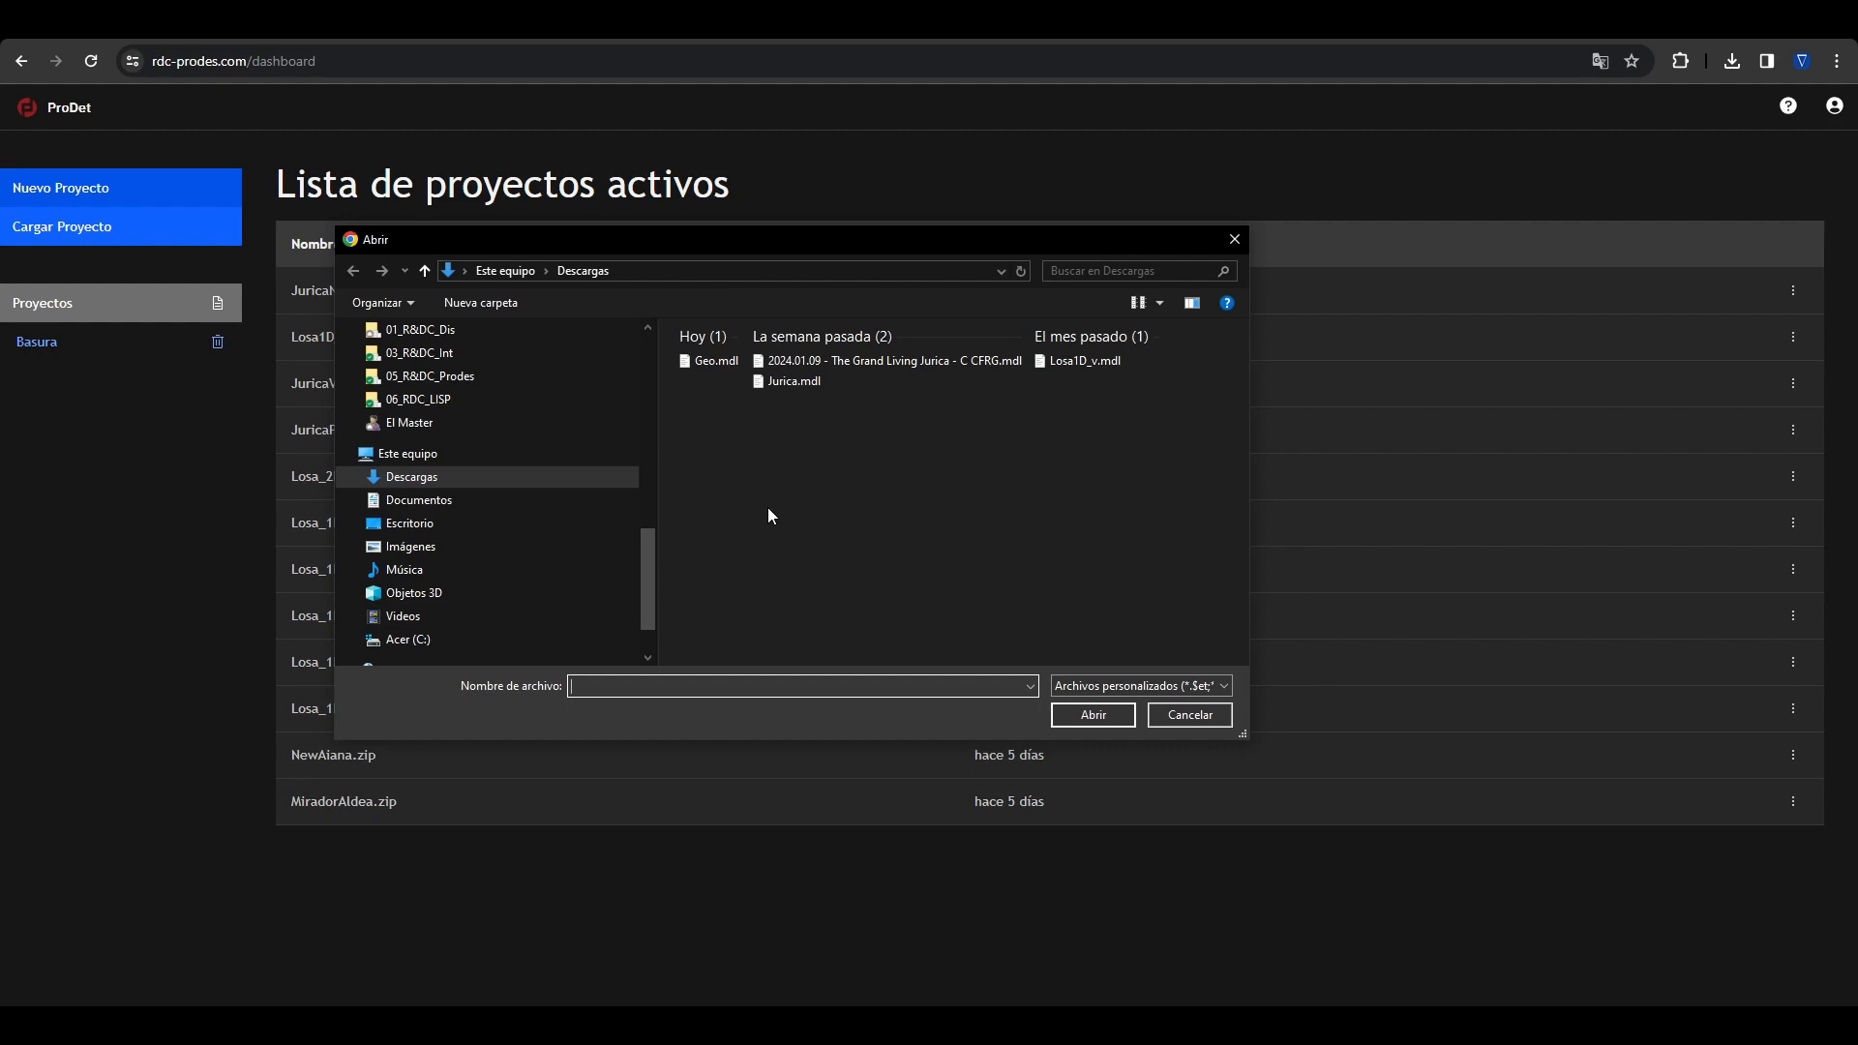
double_click(715, 361)
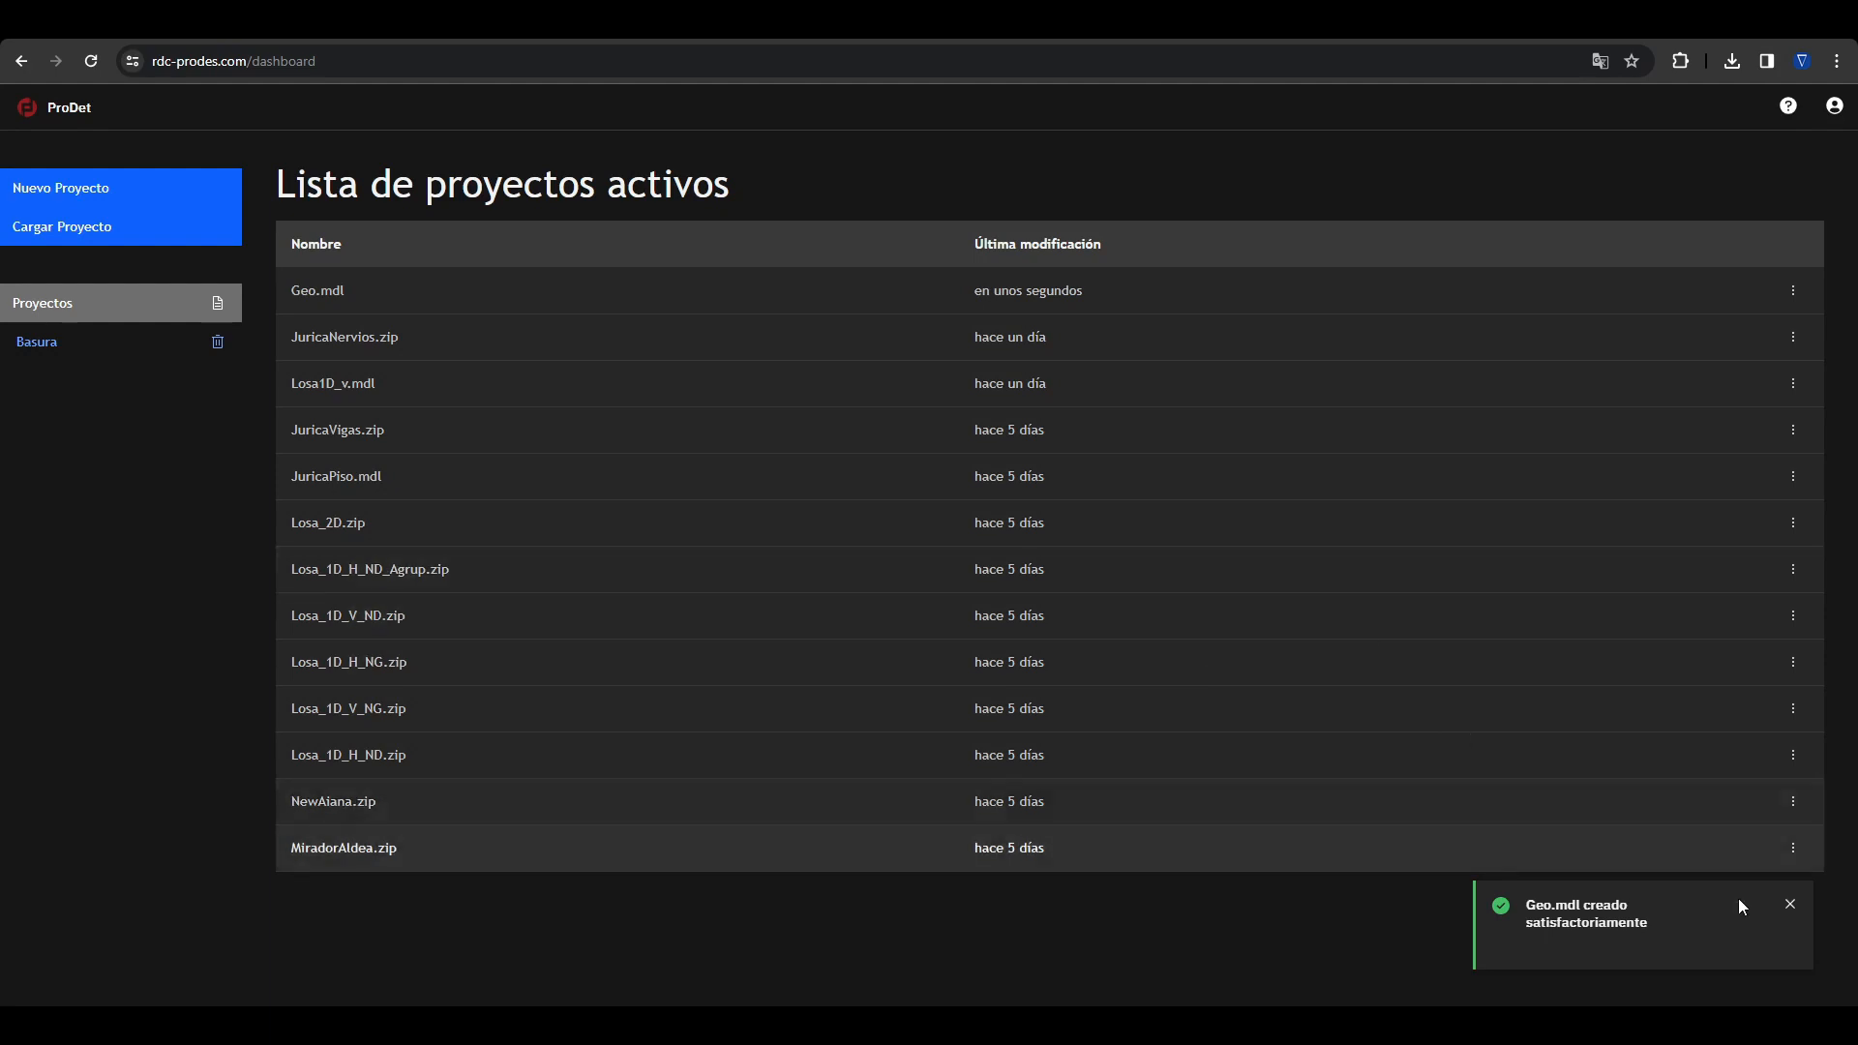
left_click(1790, 907)
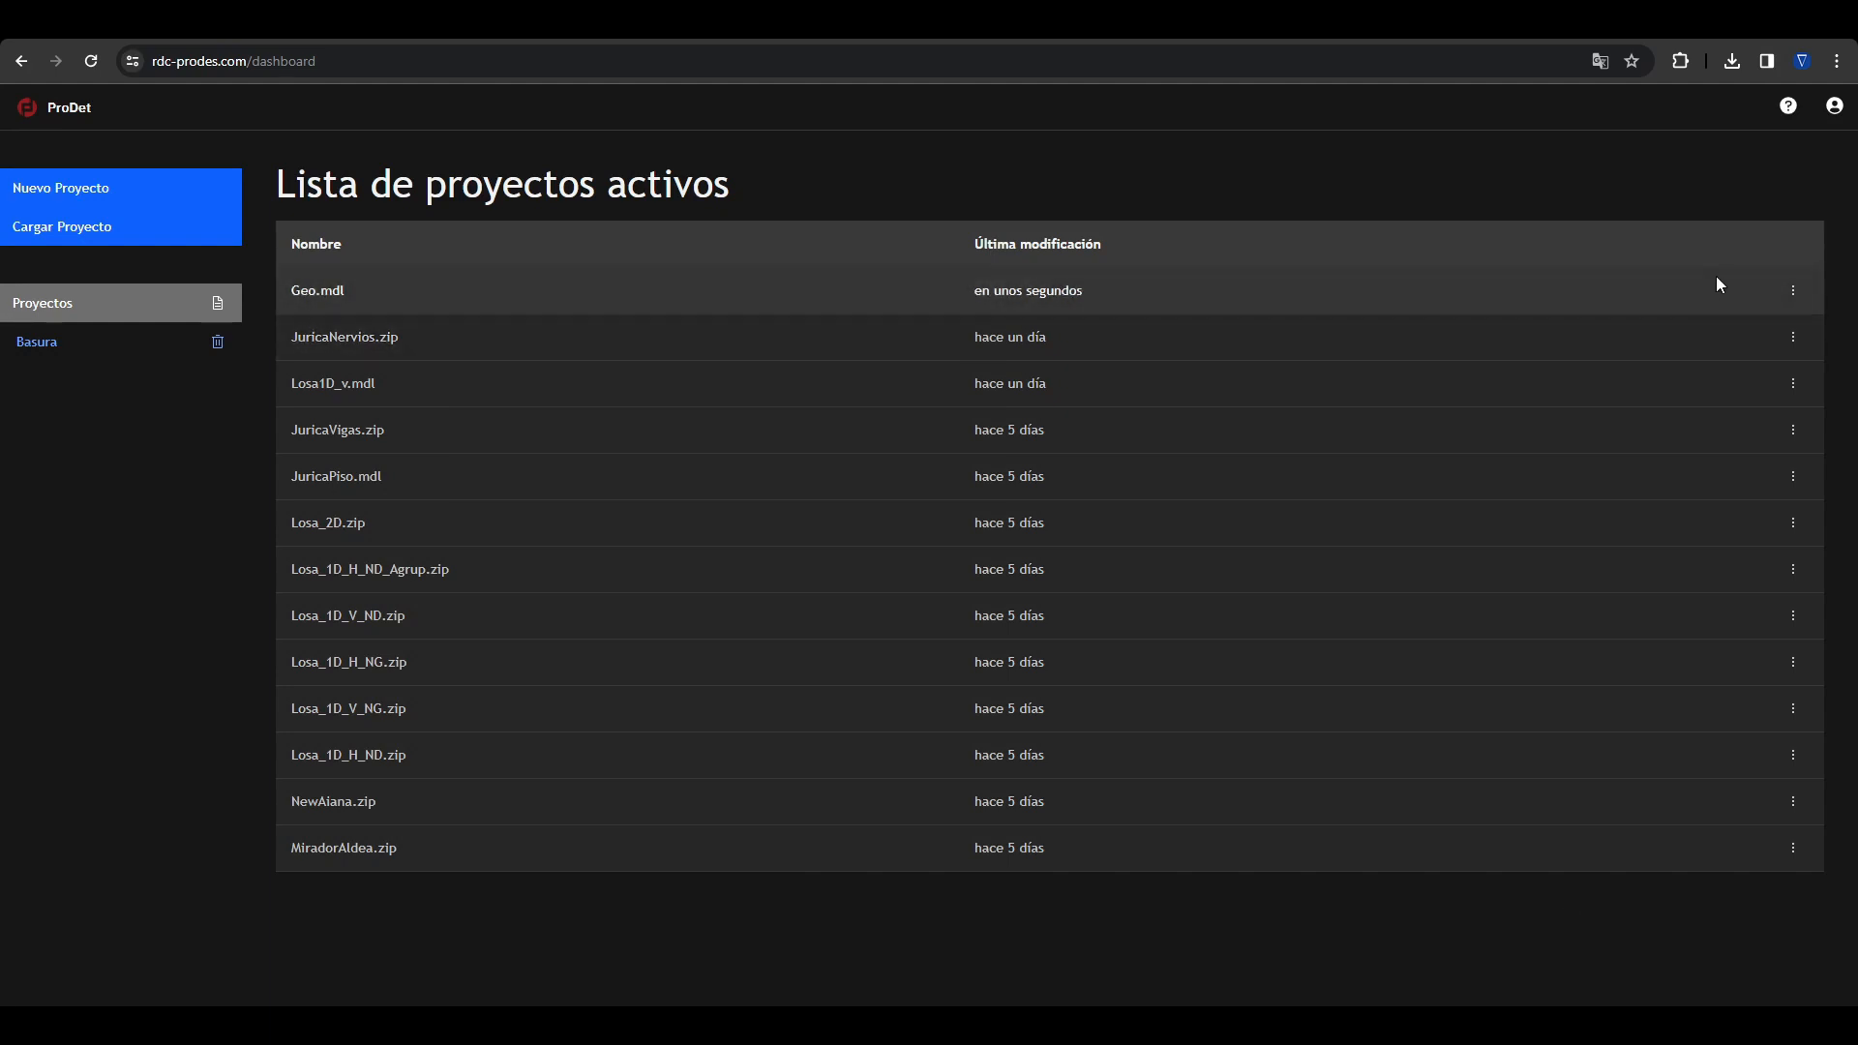
Step: Rename the Geo.mdl project to "Edificio de ejemplo"
left_click(1791, 293)
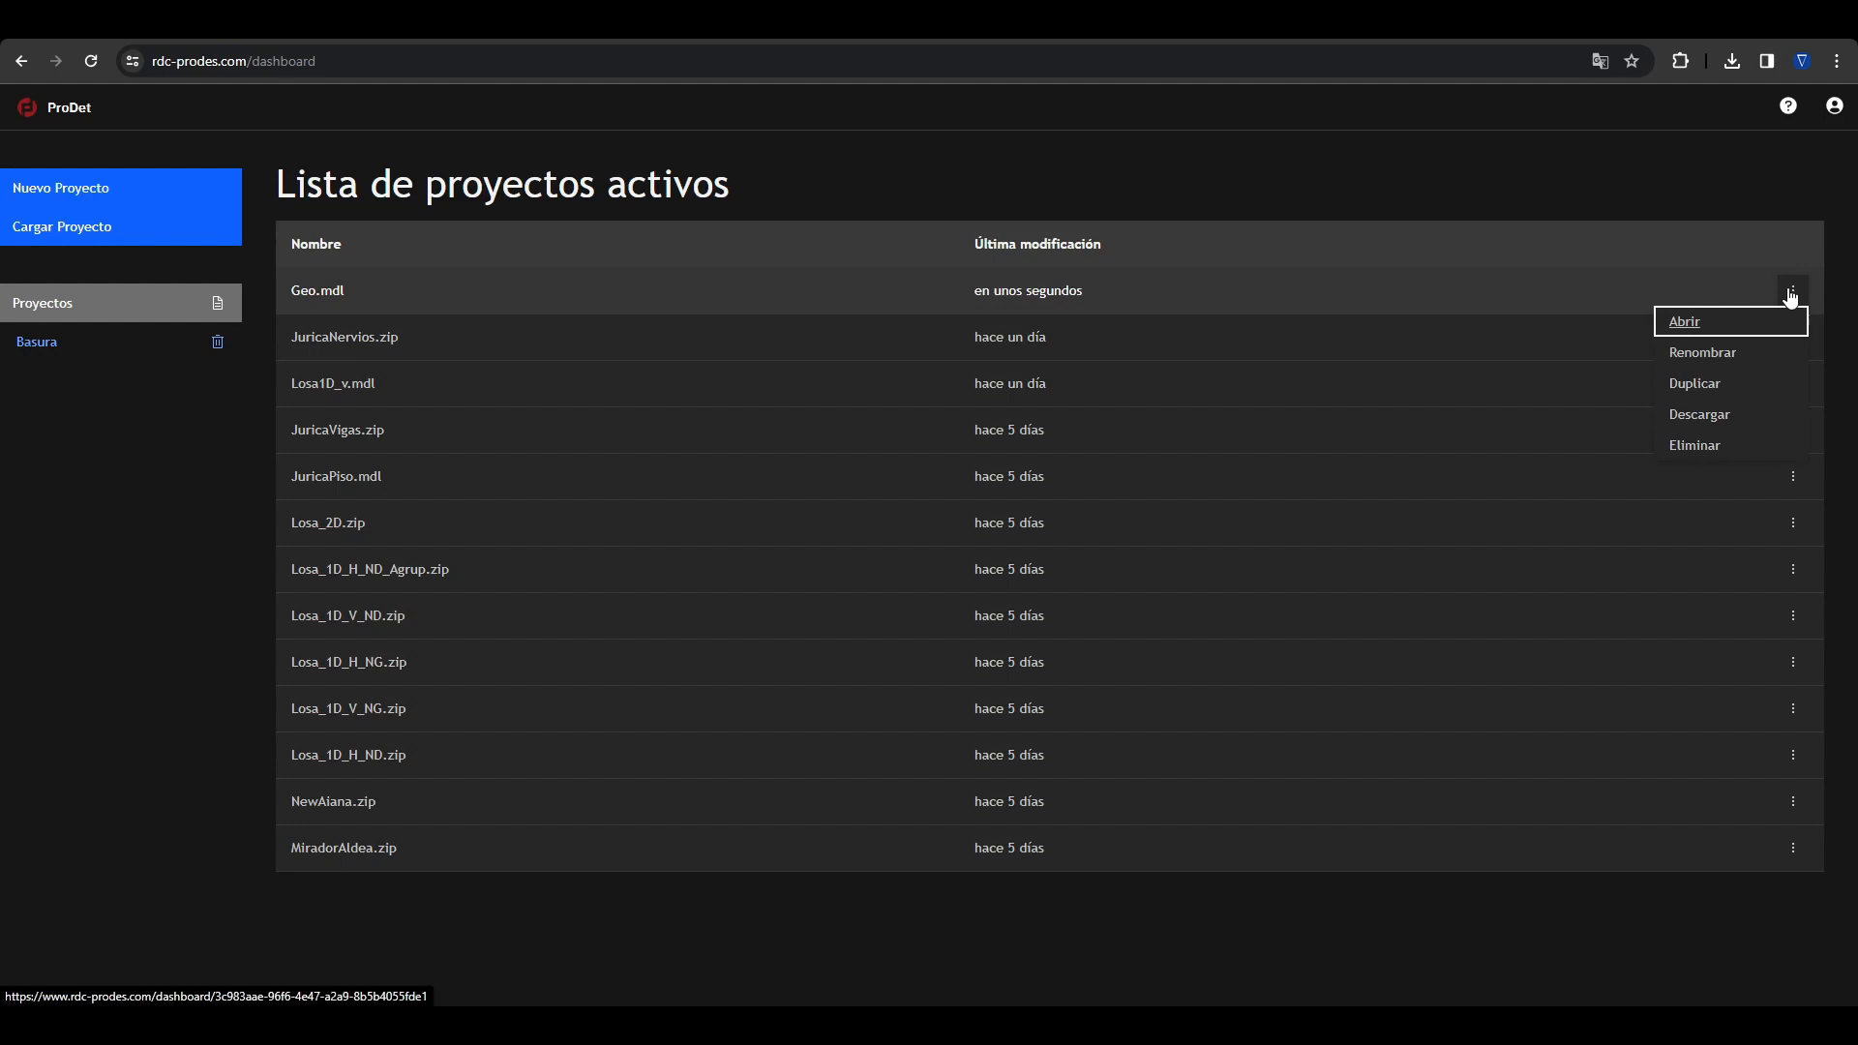
left_click(1703, 353)
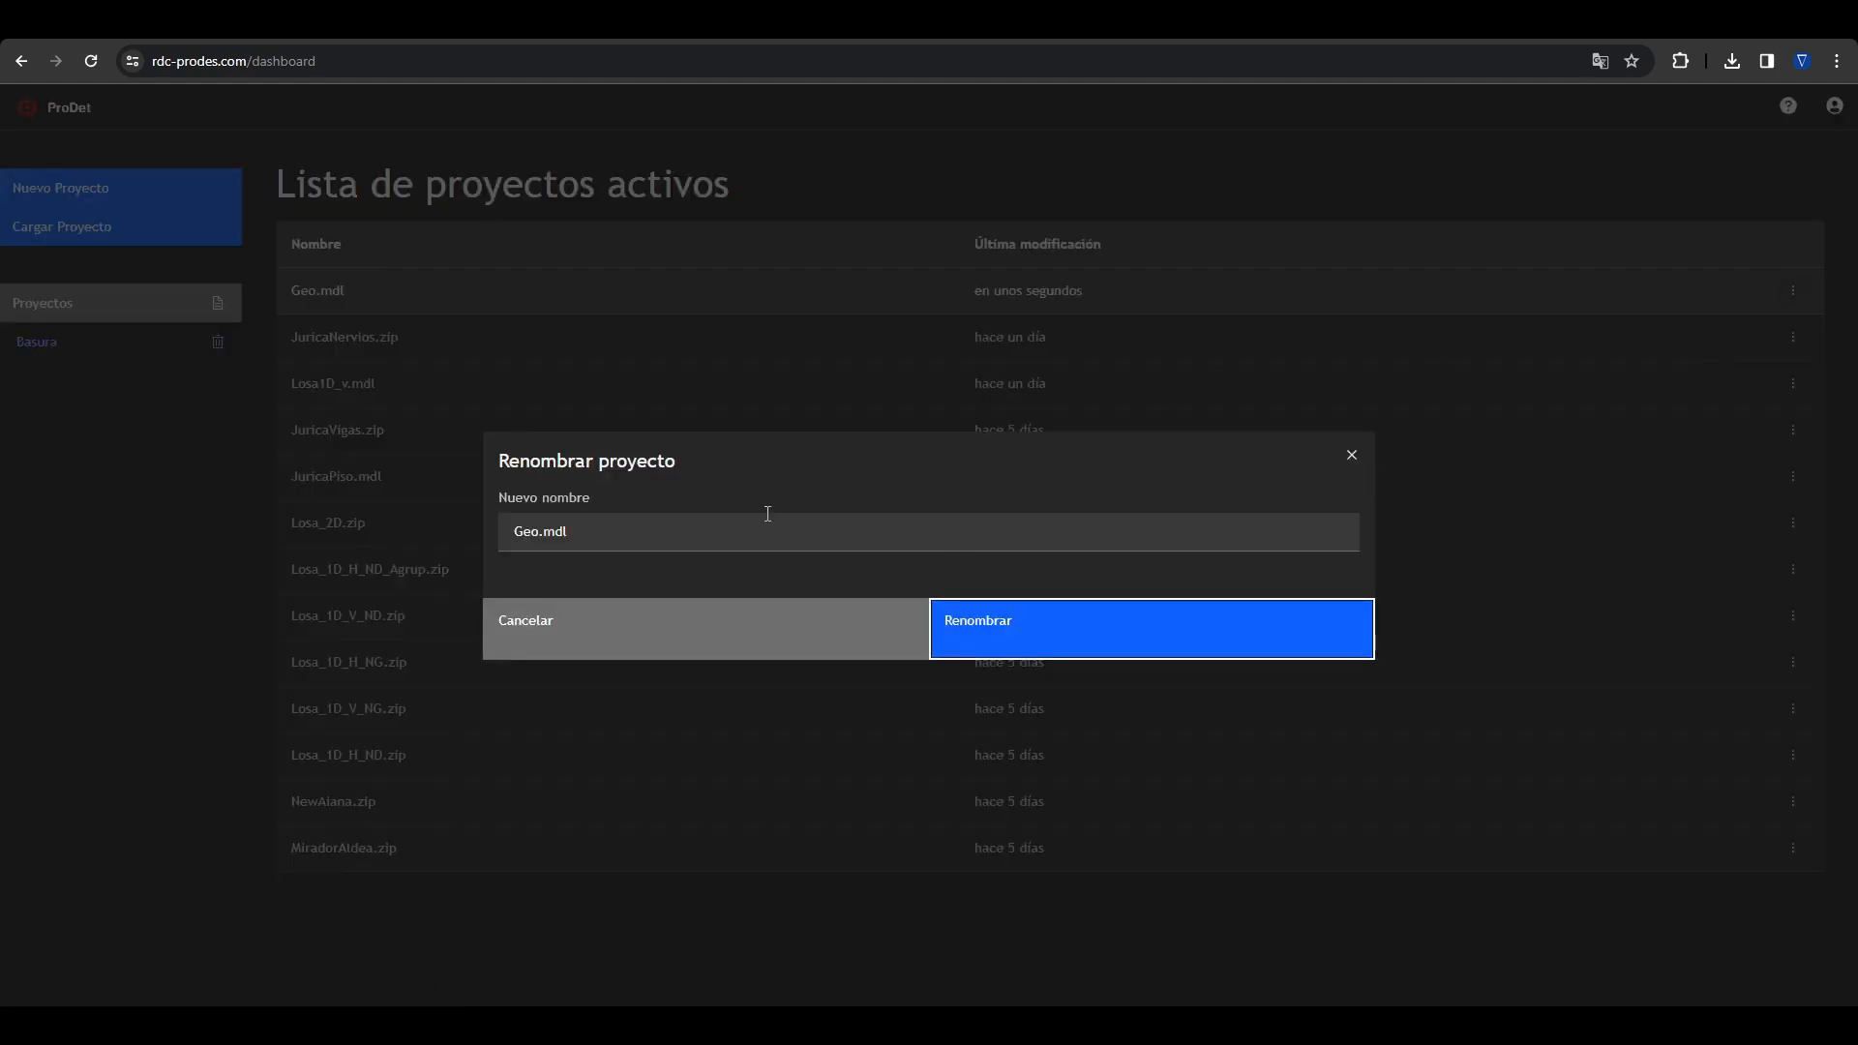
key("BackSpace")
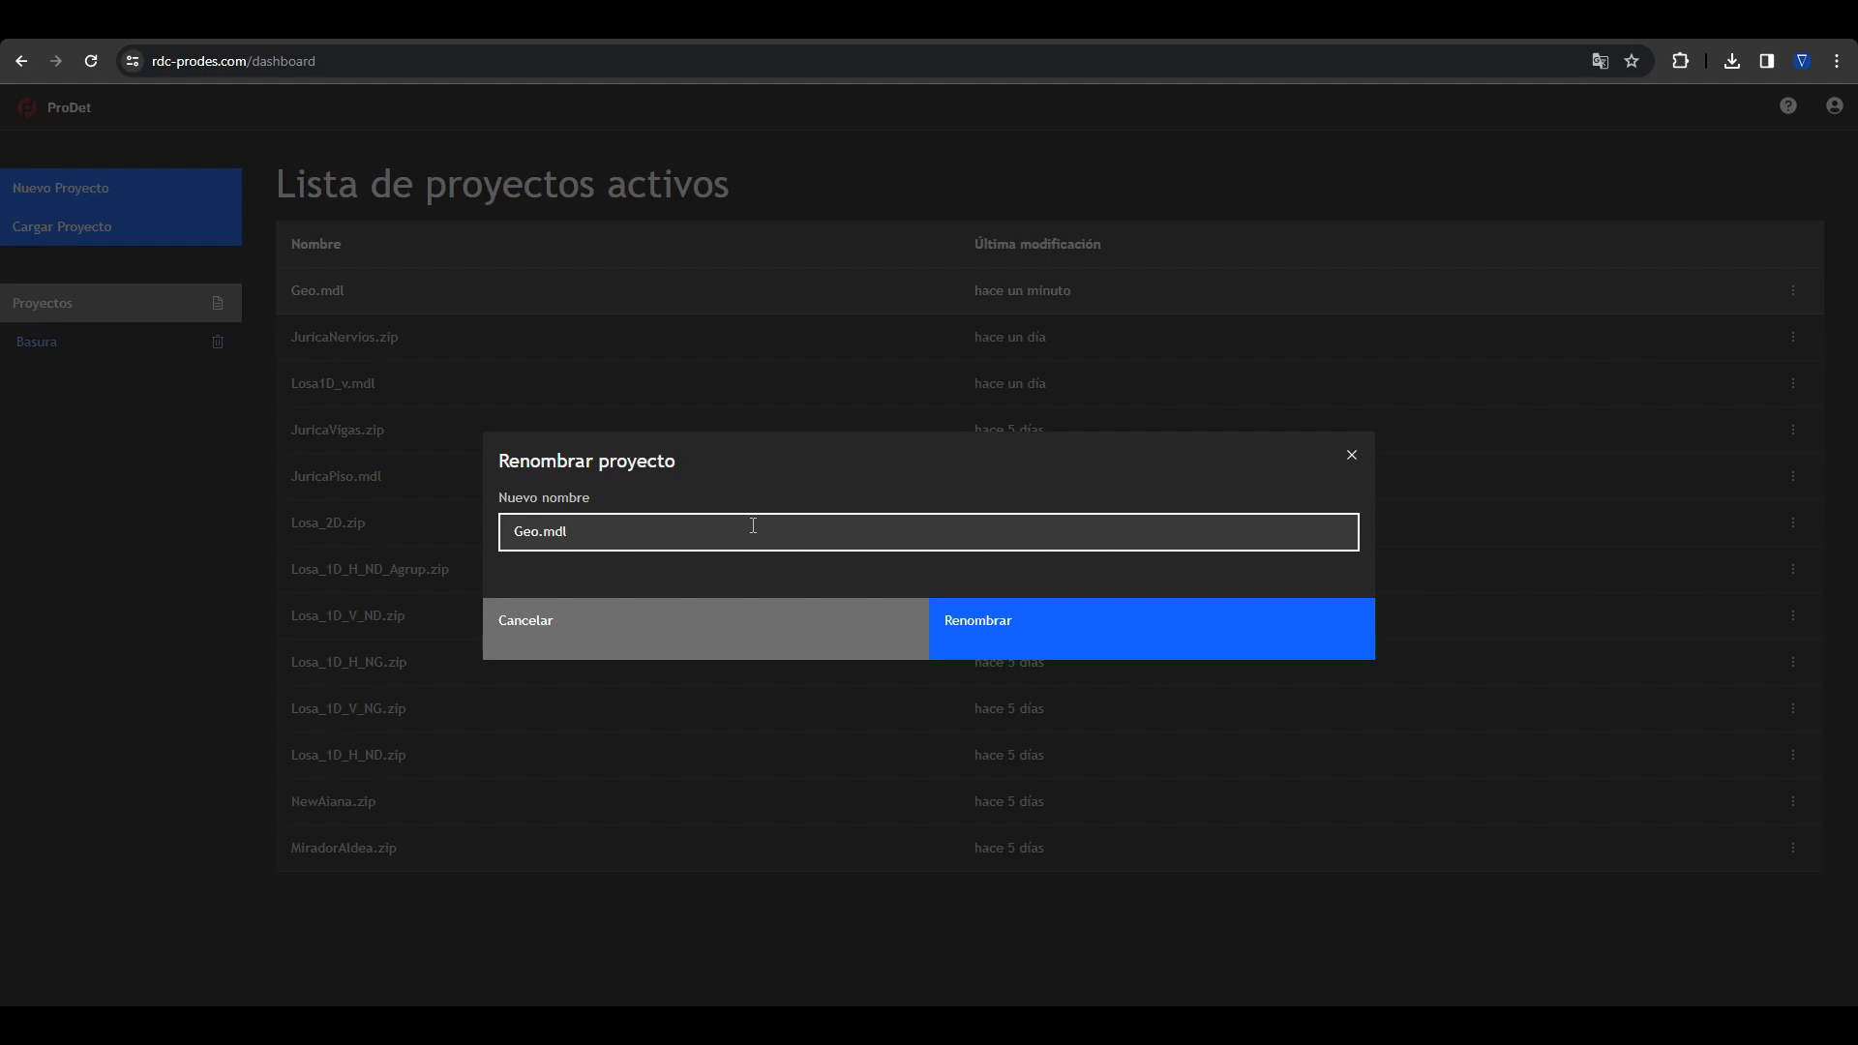
type("Edifici")
type("Edificio de e")
type("jemplo")
left_click(968, 627)
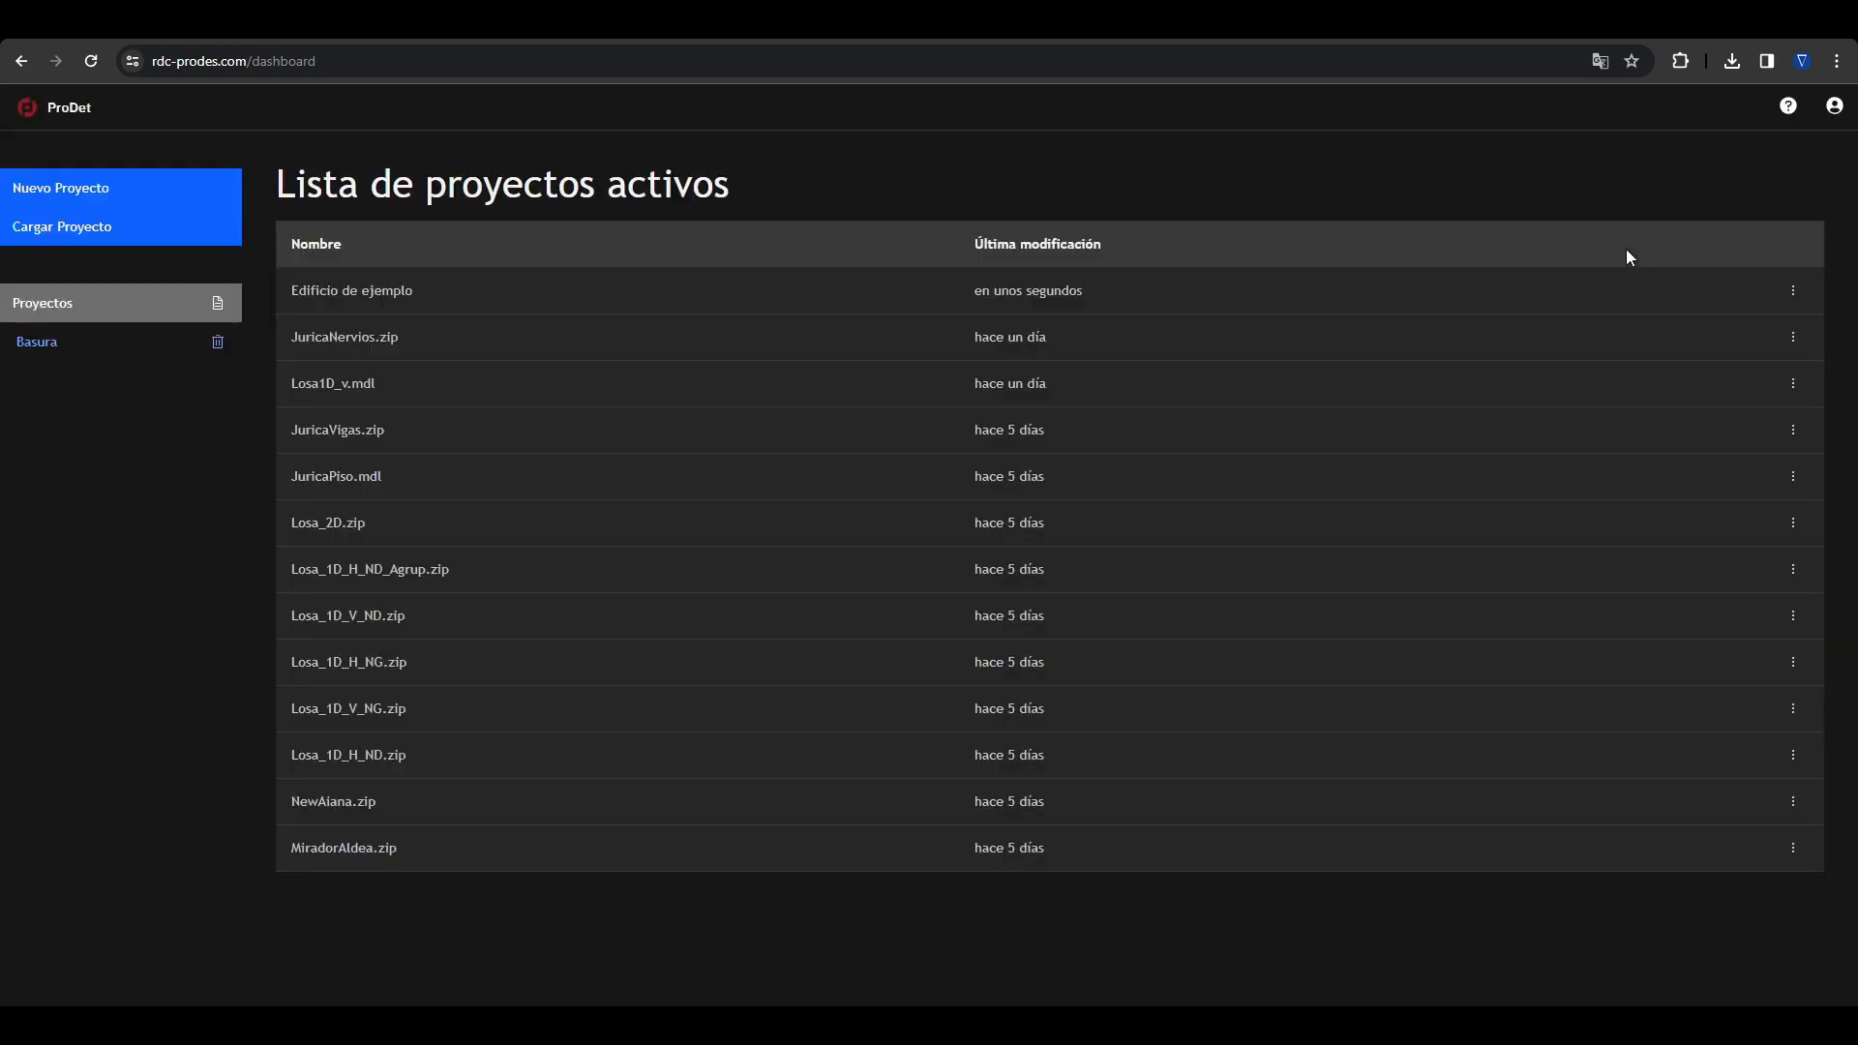
Step: Open the project "Edificio de ejemplo" from the active projects
left_click(1793, 290)
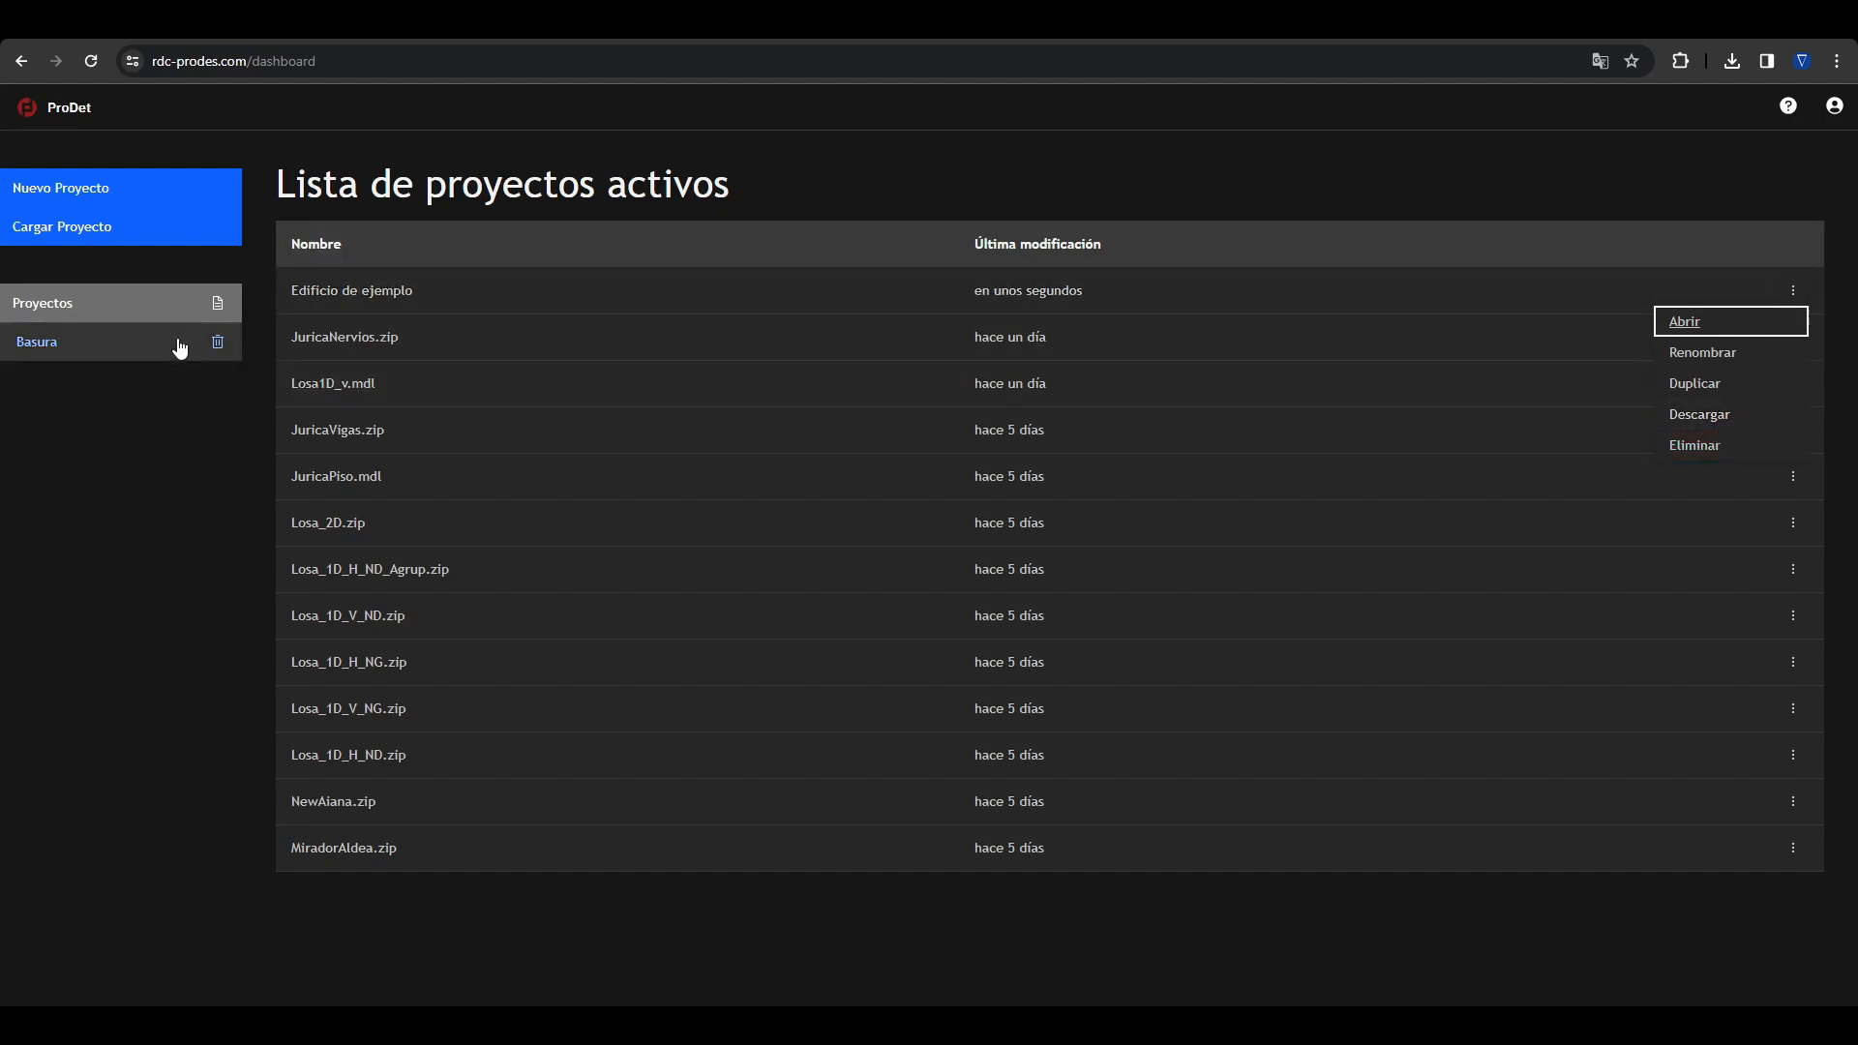
left_click(795, 205)
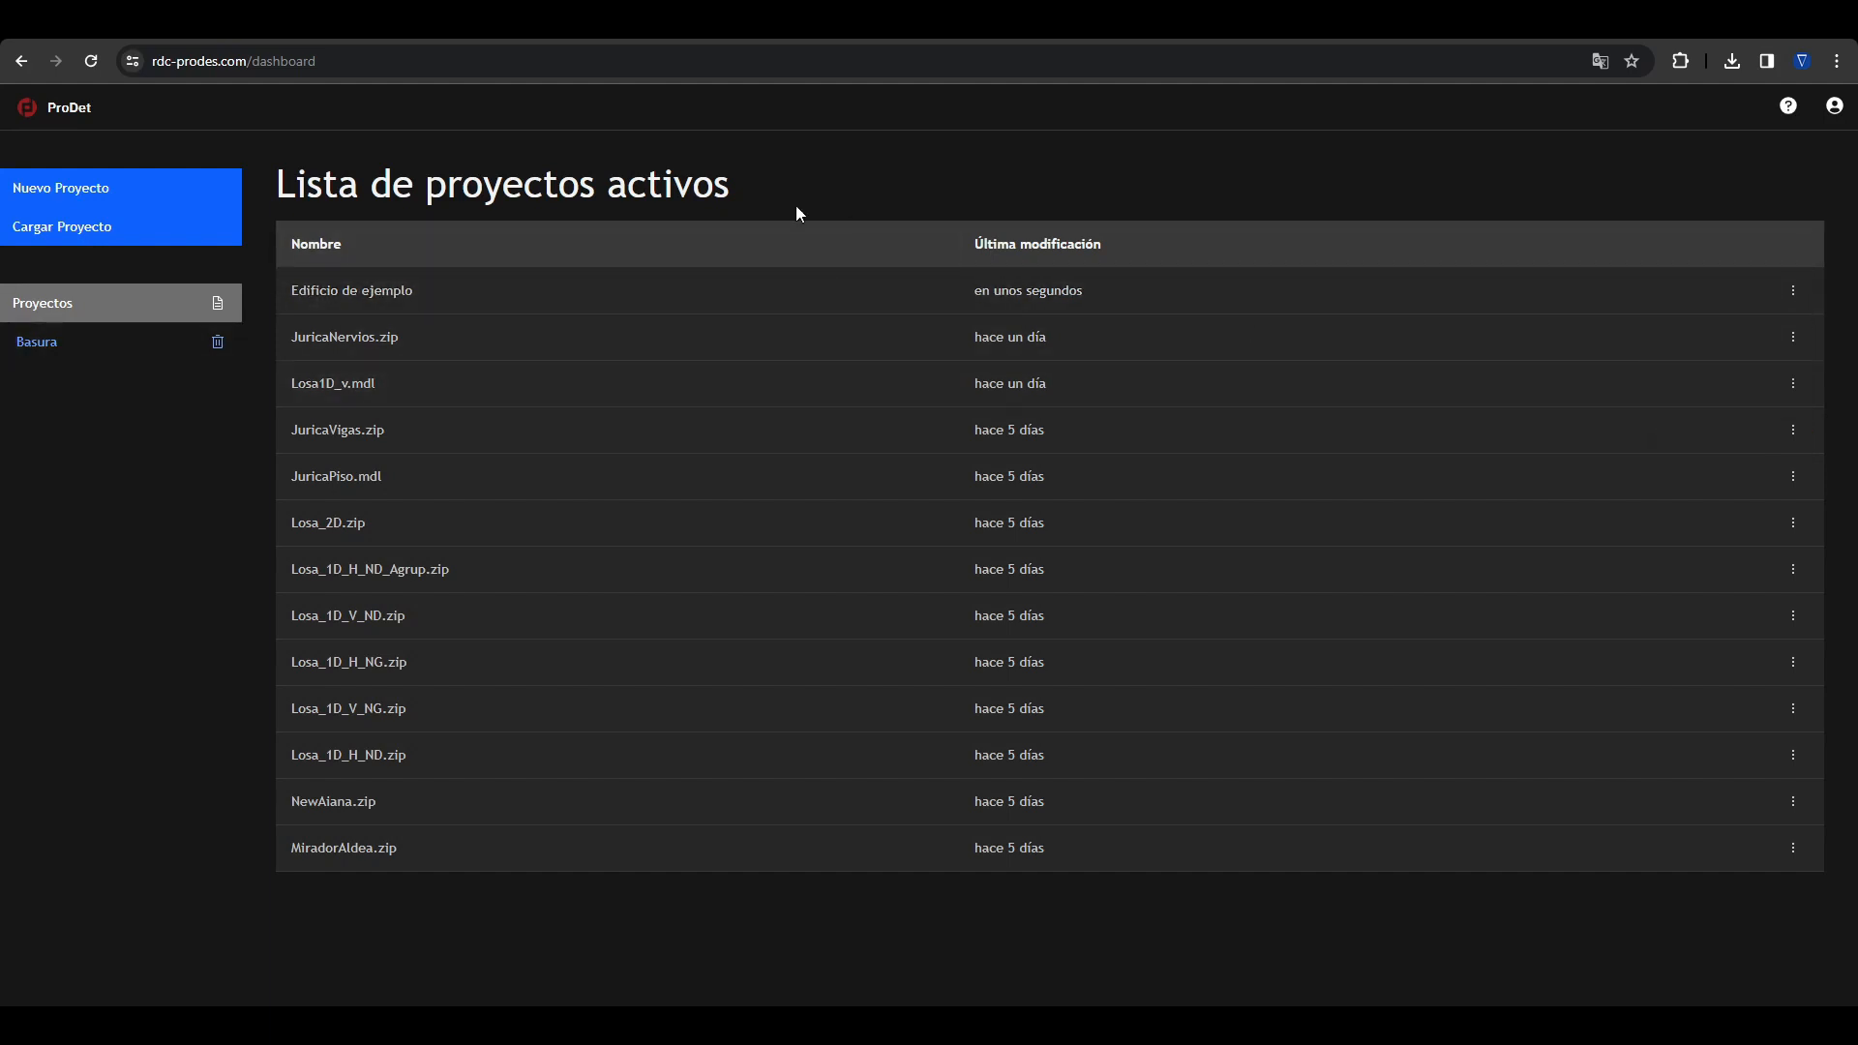
left_click(363, 298)
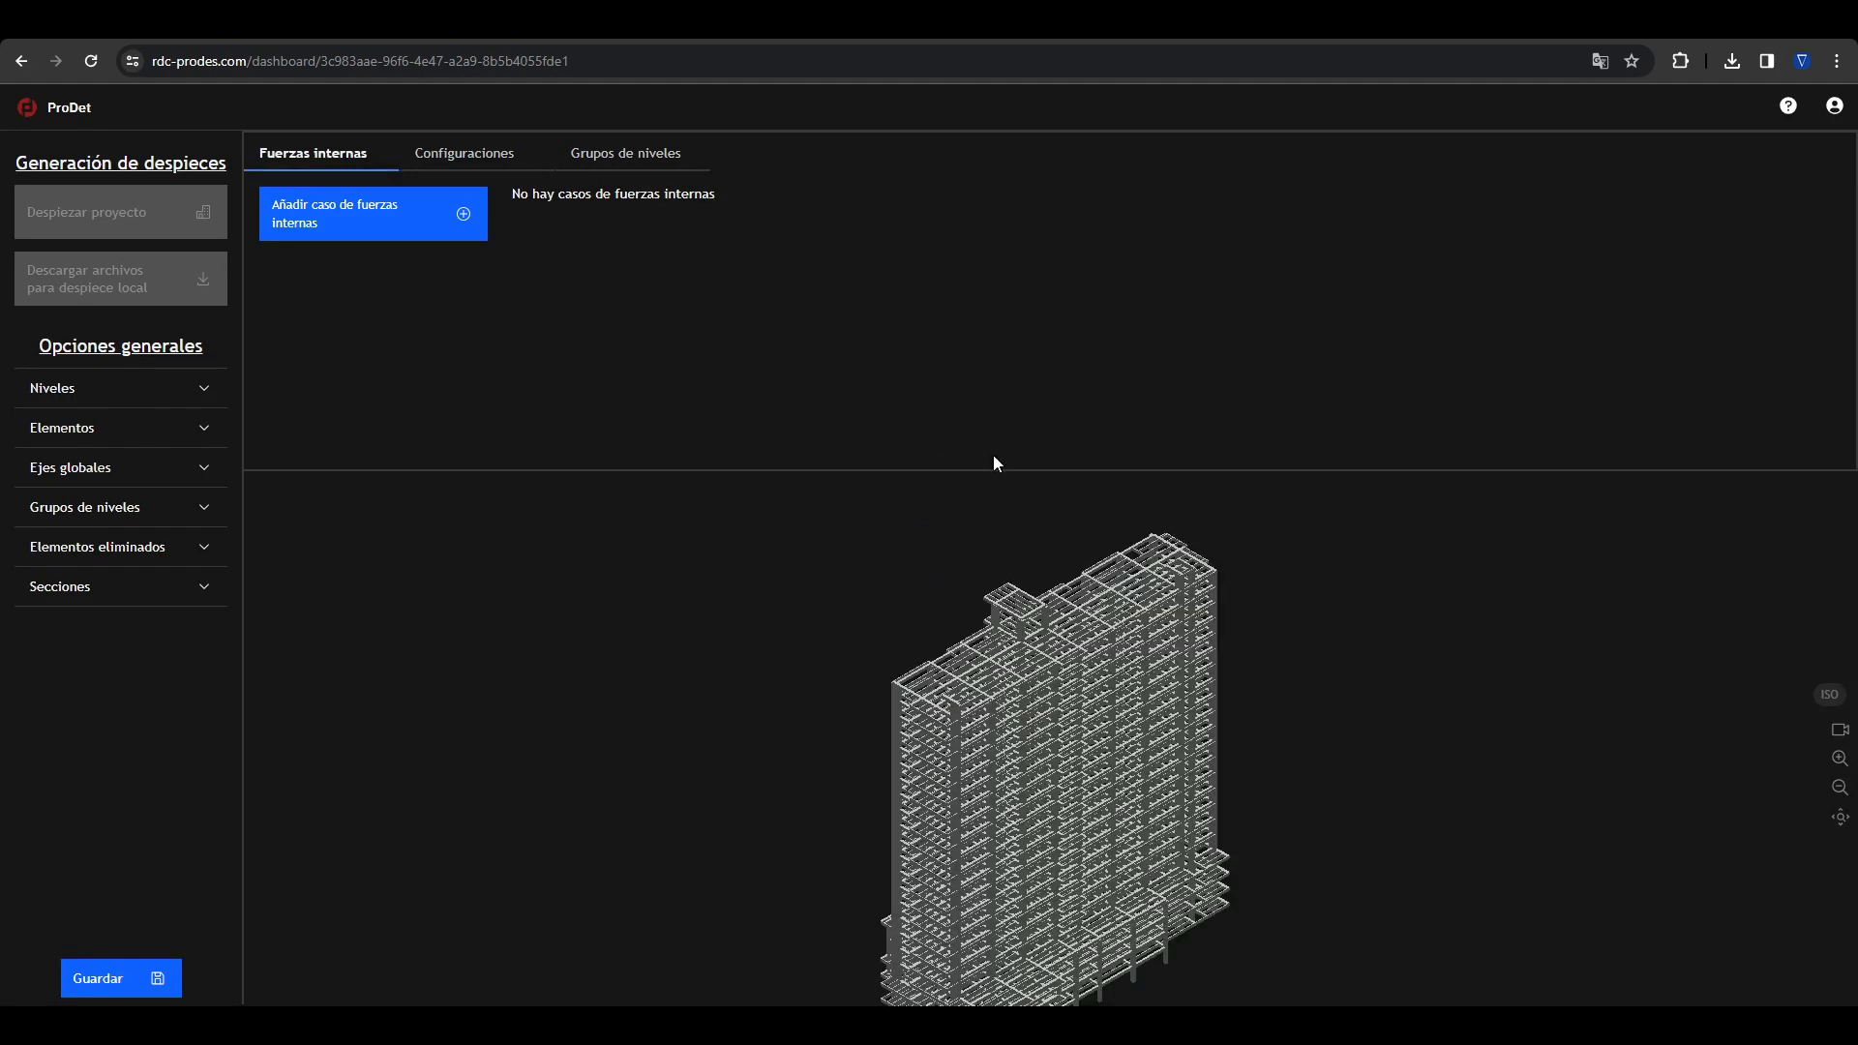
Step: Enlarge the 3D model view, select a beam stack on the building to inspect its properties and clear the selection
left_click_drag(993, 473, 1000, 366)
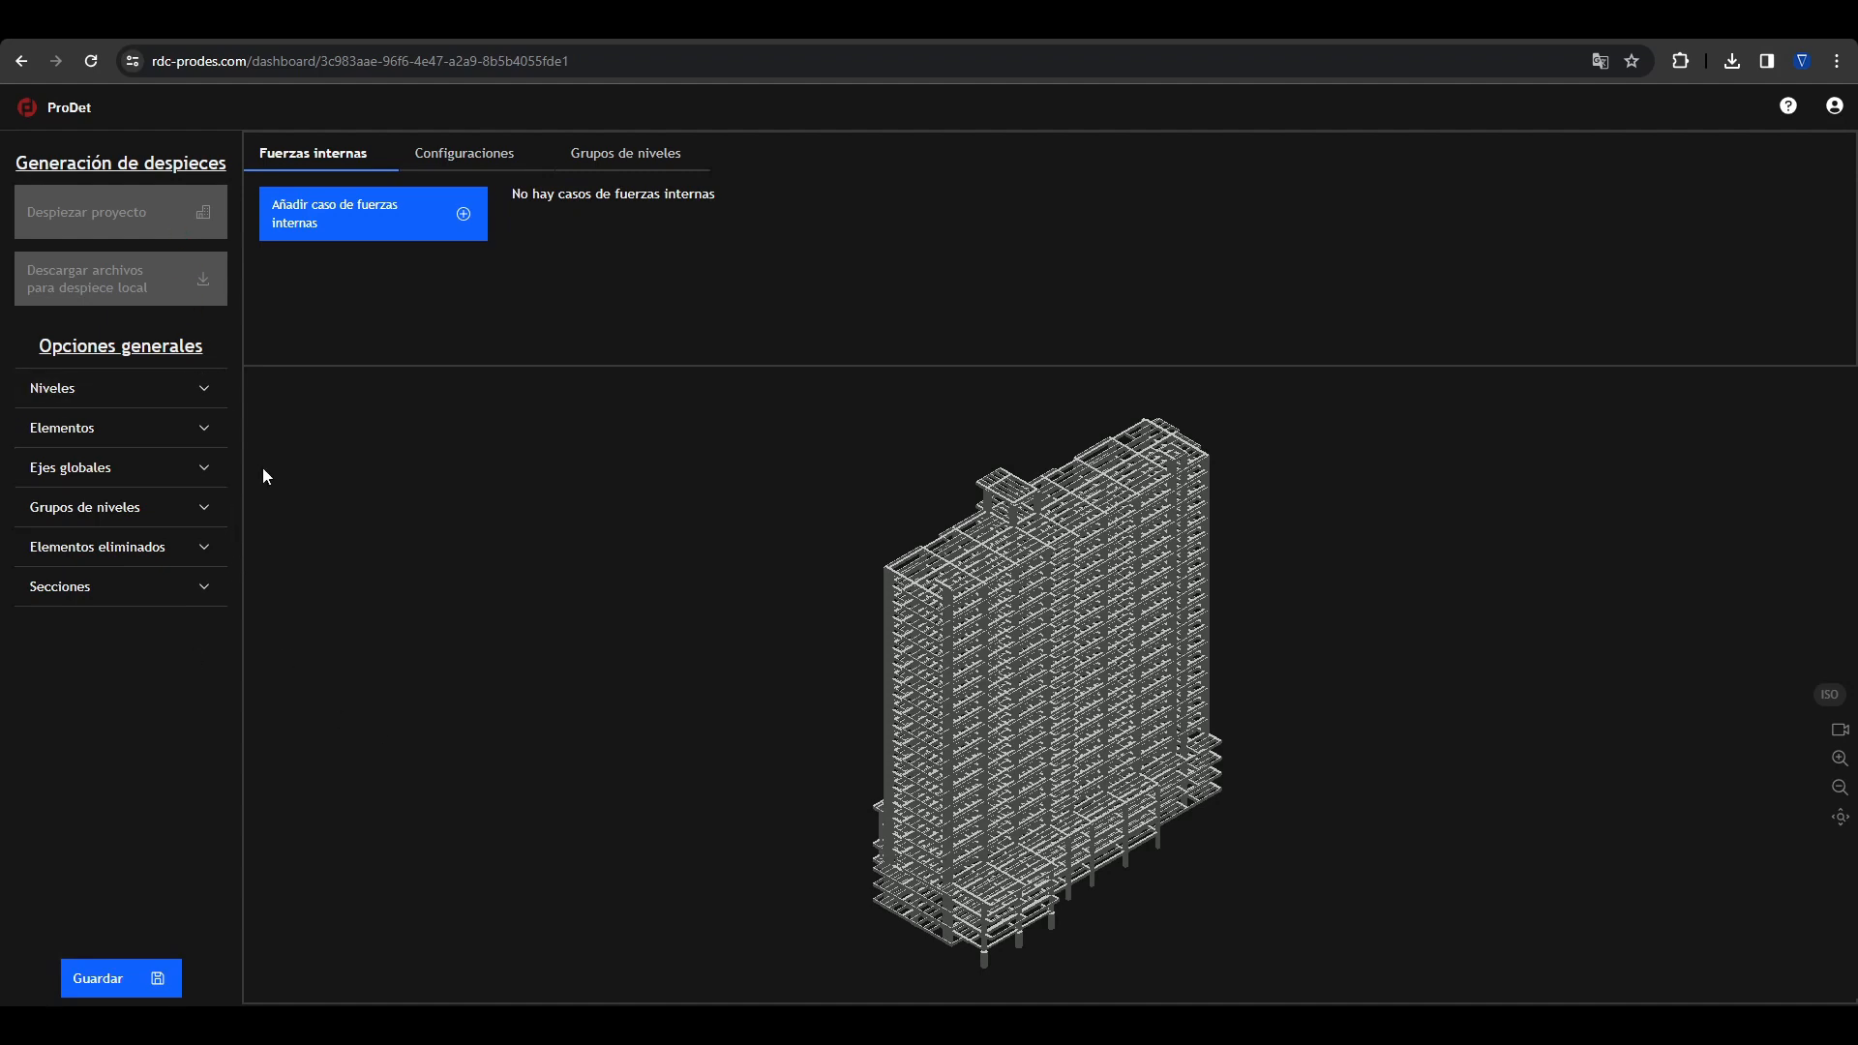
left_click(1013, 569)
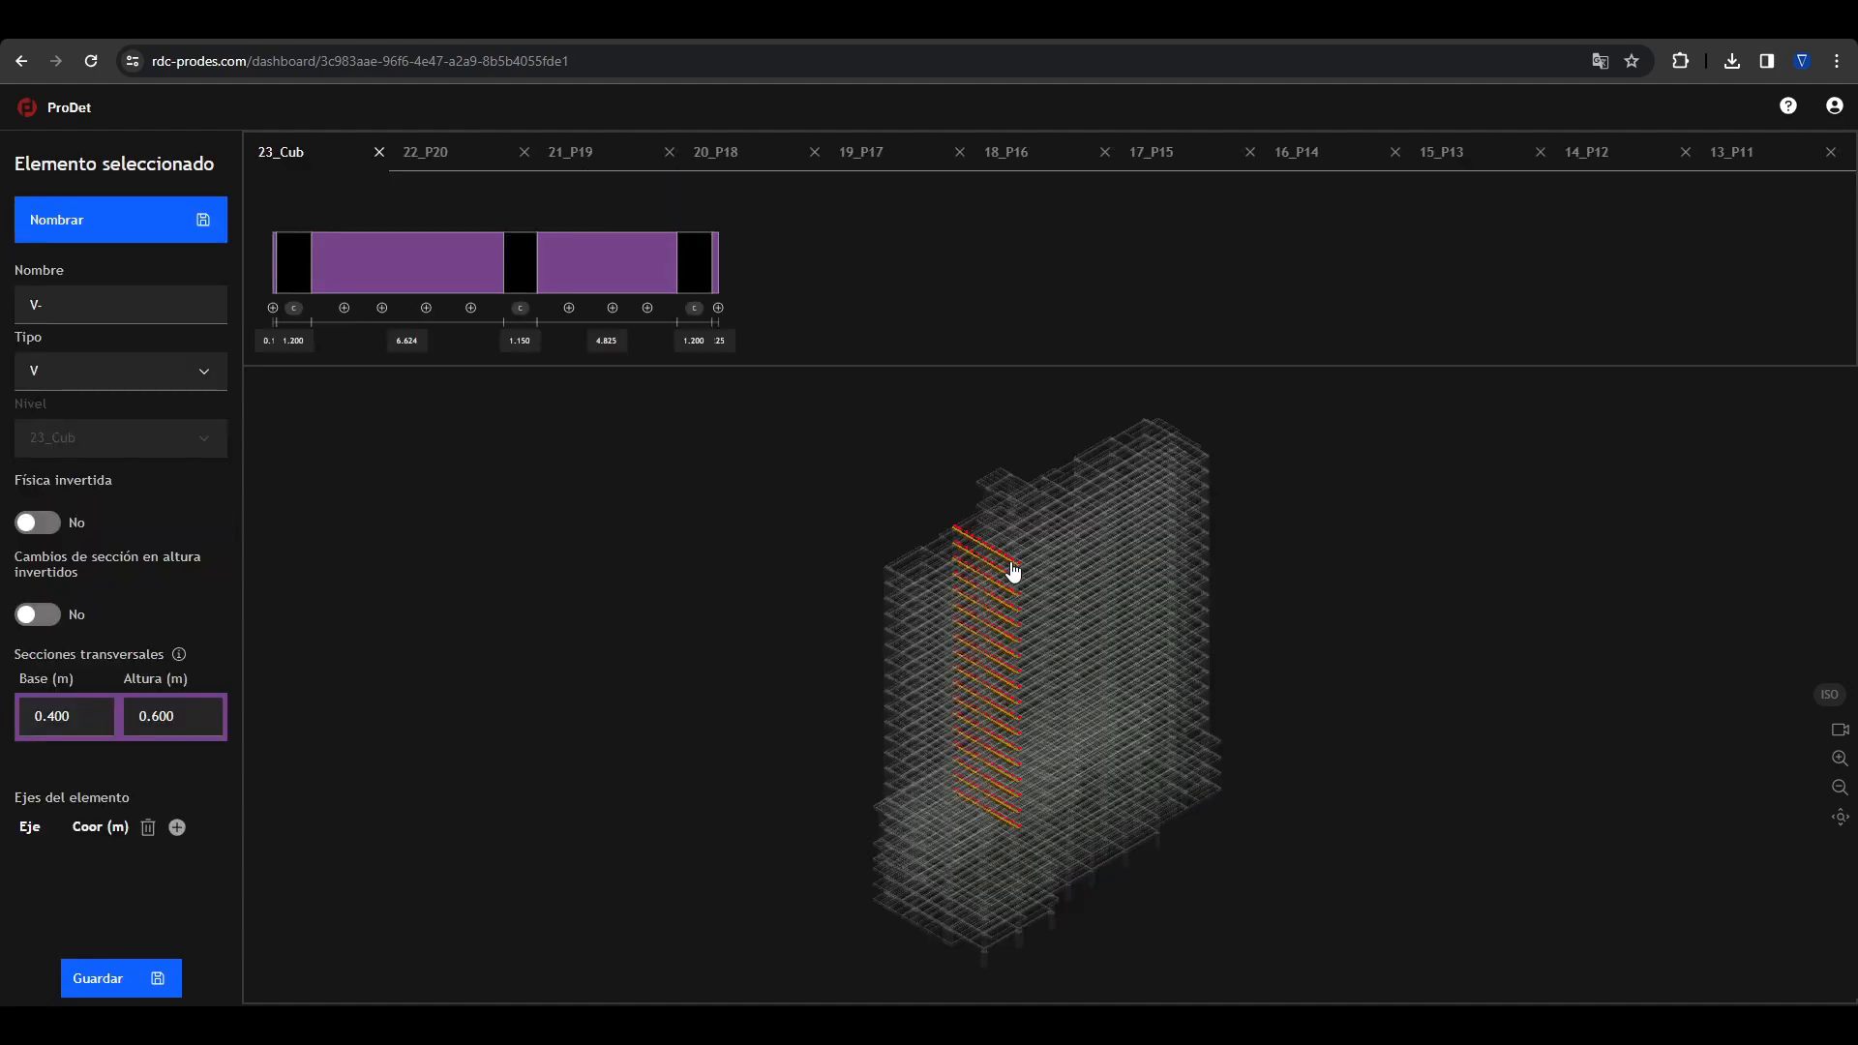
left_click(916, 451)
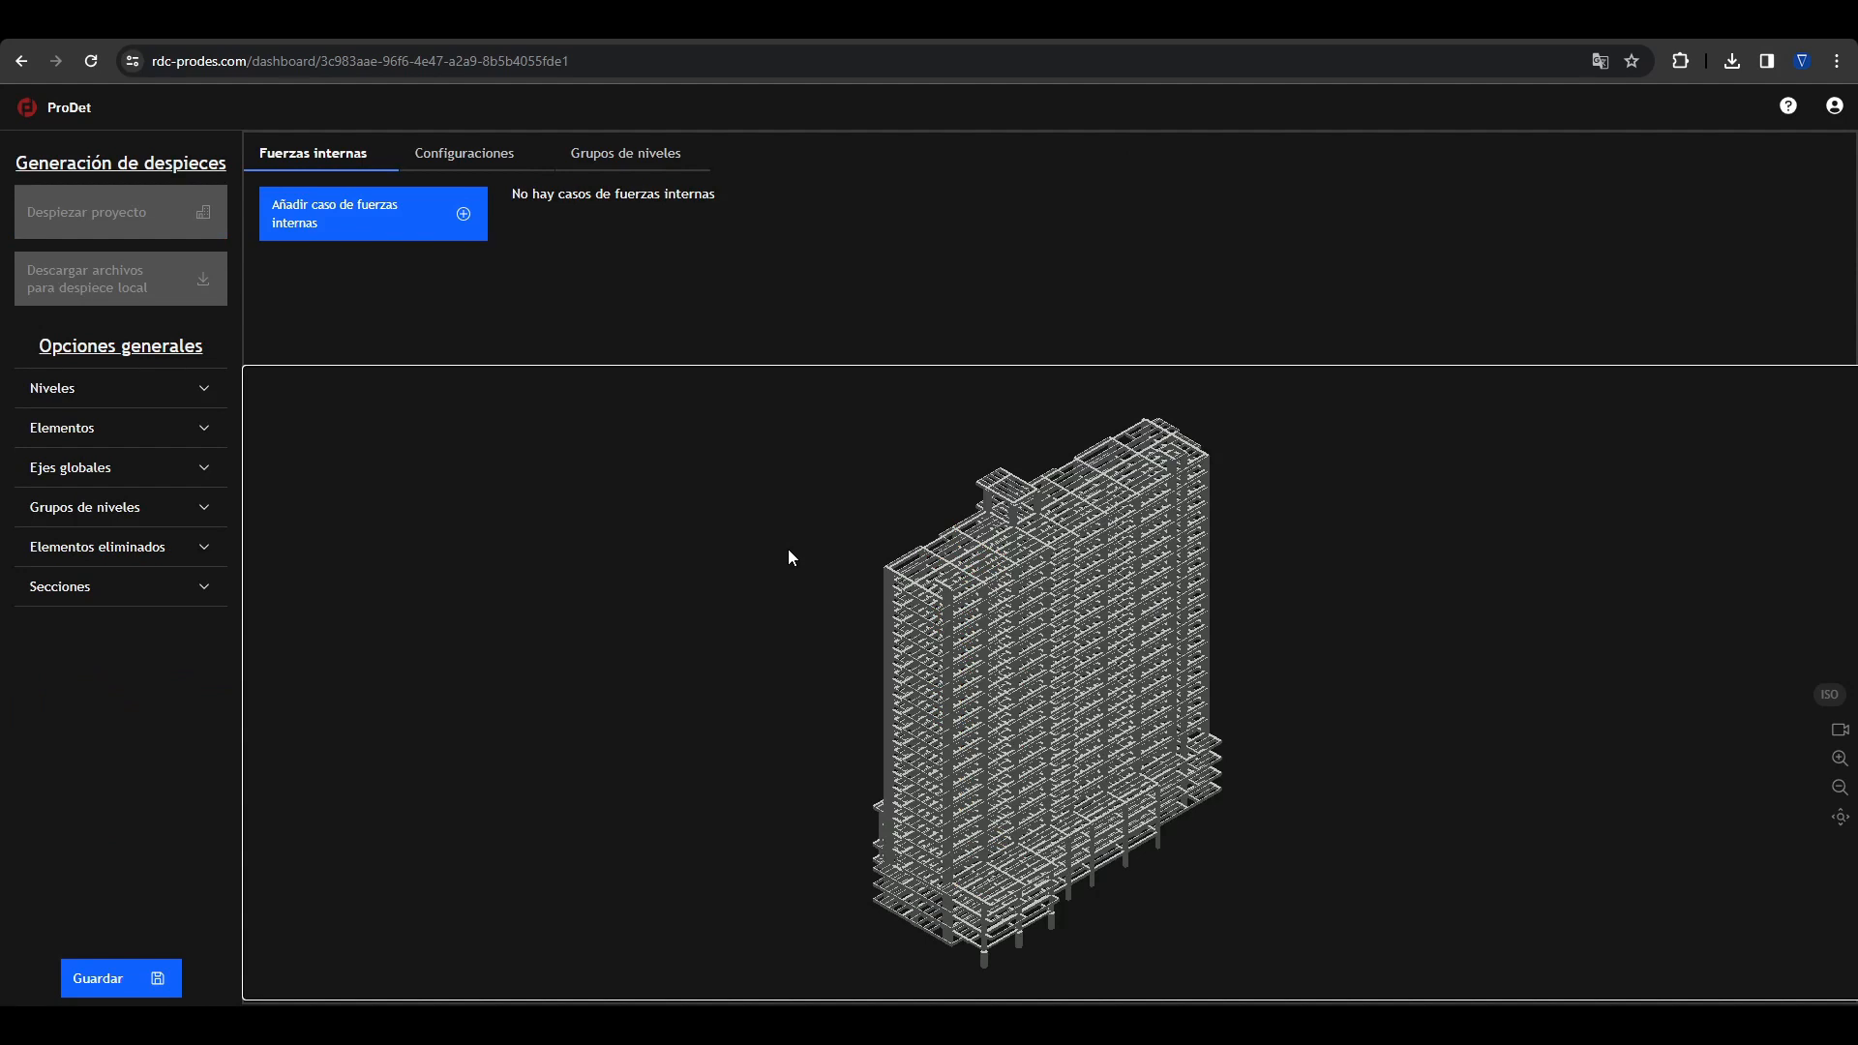
Step: Review the project's levels and show the levels similar to 25_CubMaq, 24_CubEsc and 23_Cub in turn
left_click(200, 391)
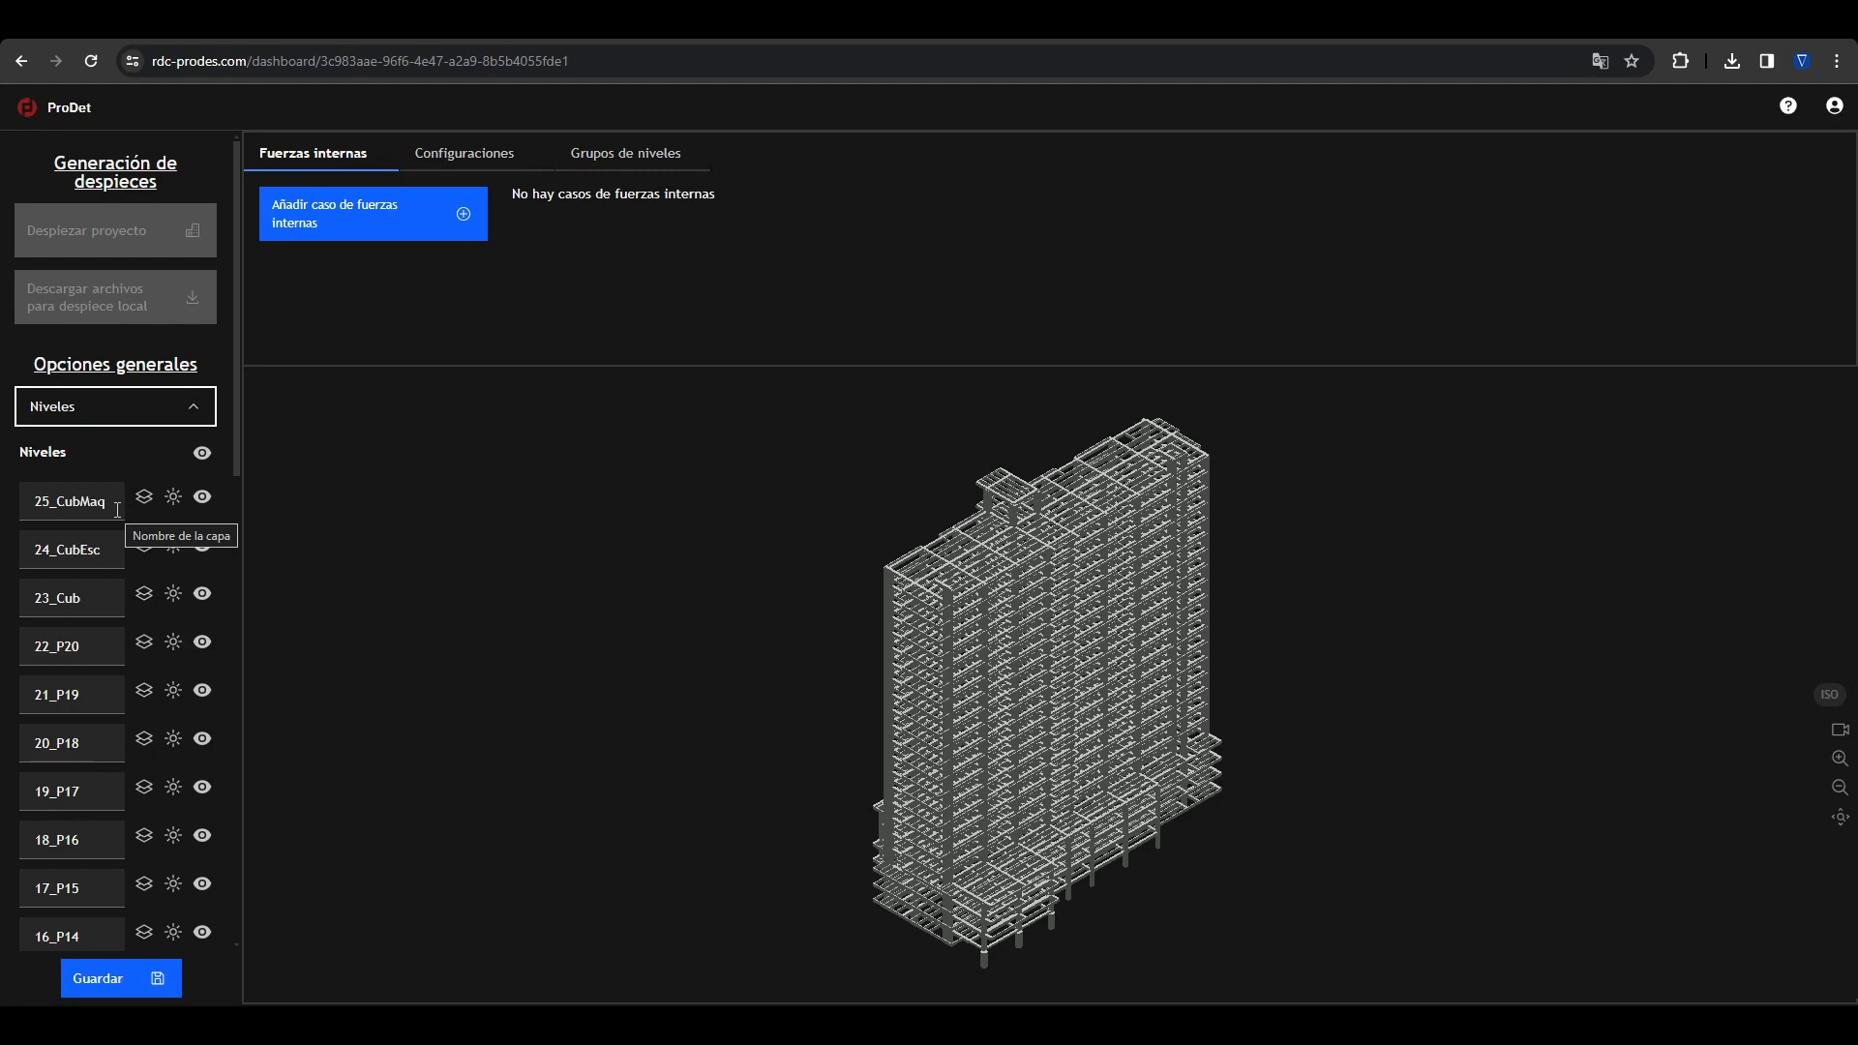
scroll(79, 494, "down", 1)
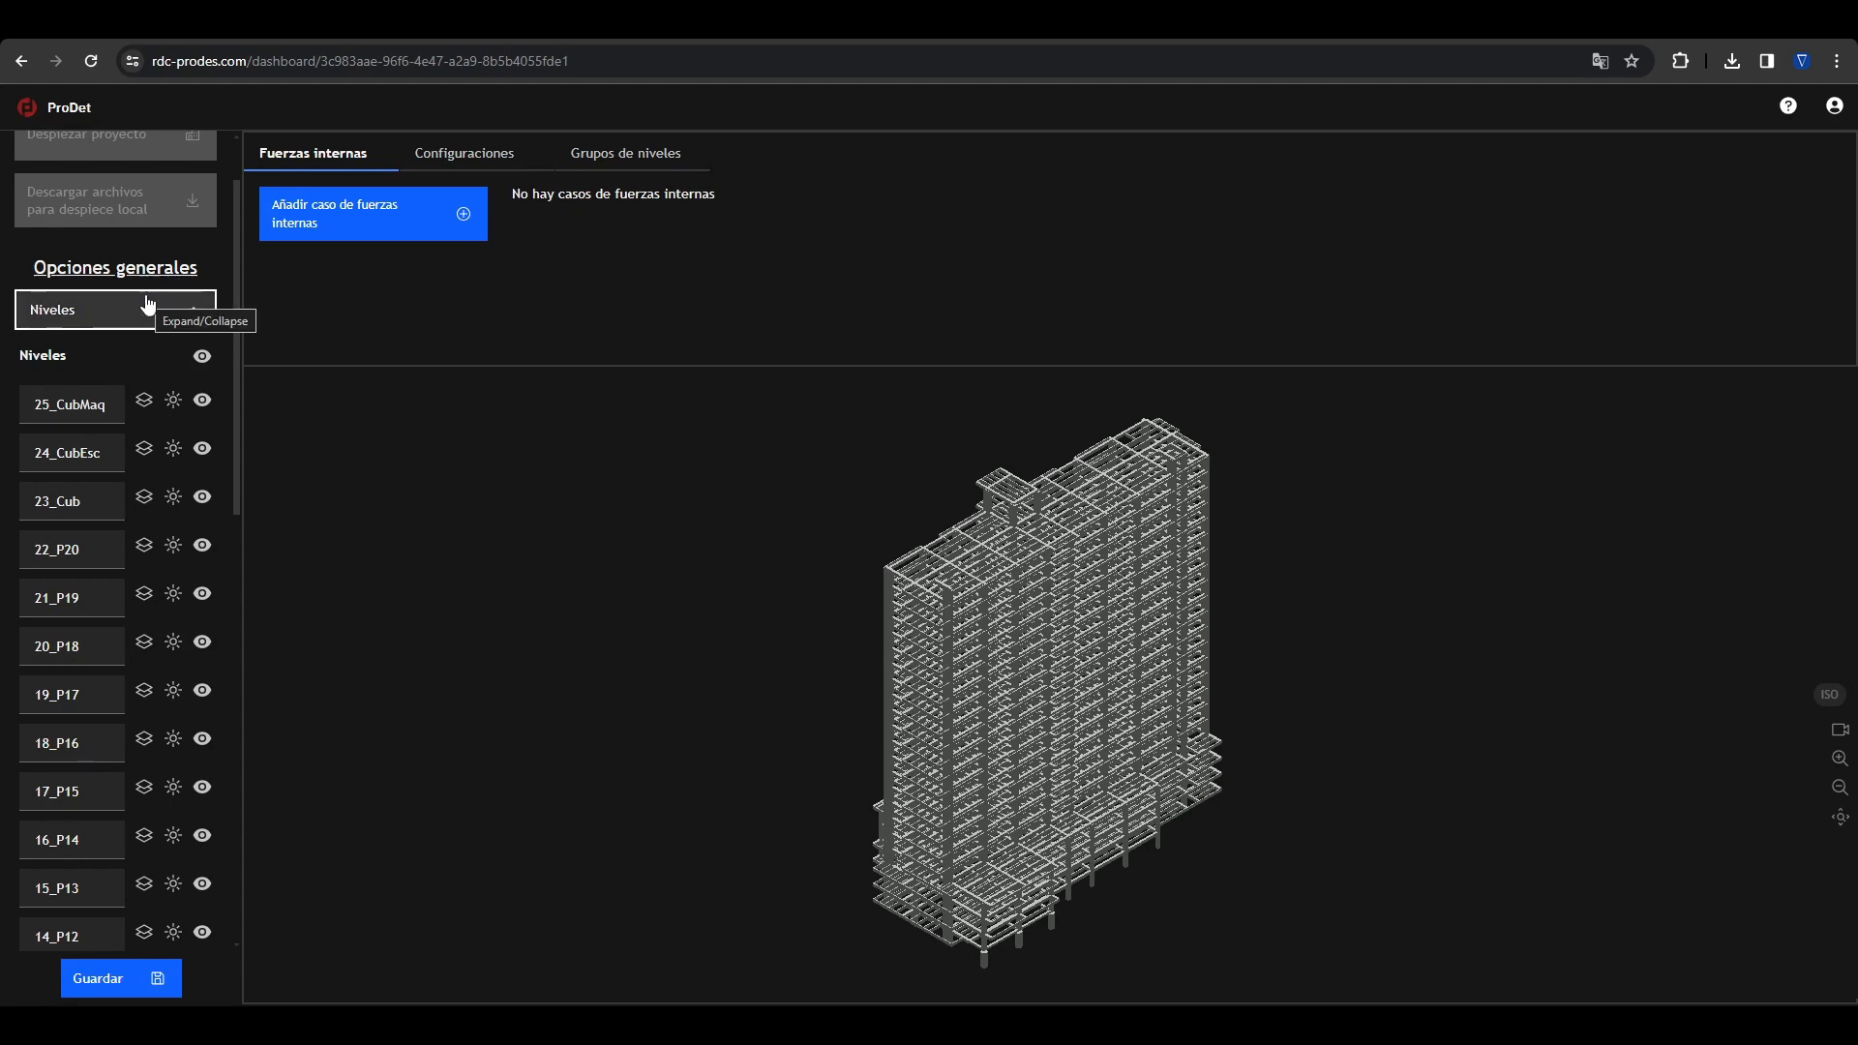
scroll(135, 445, "down", 4)
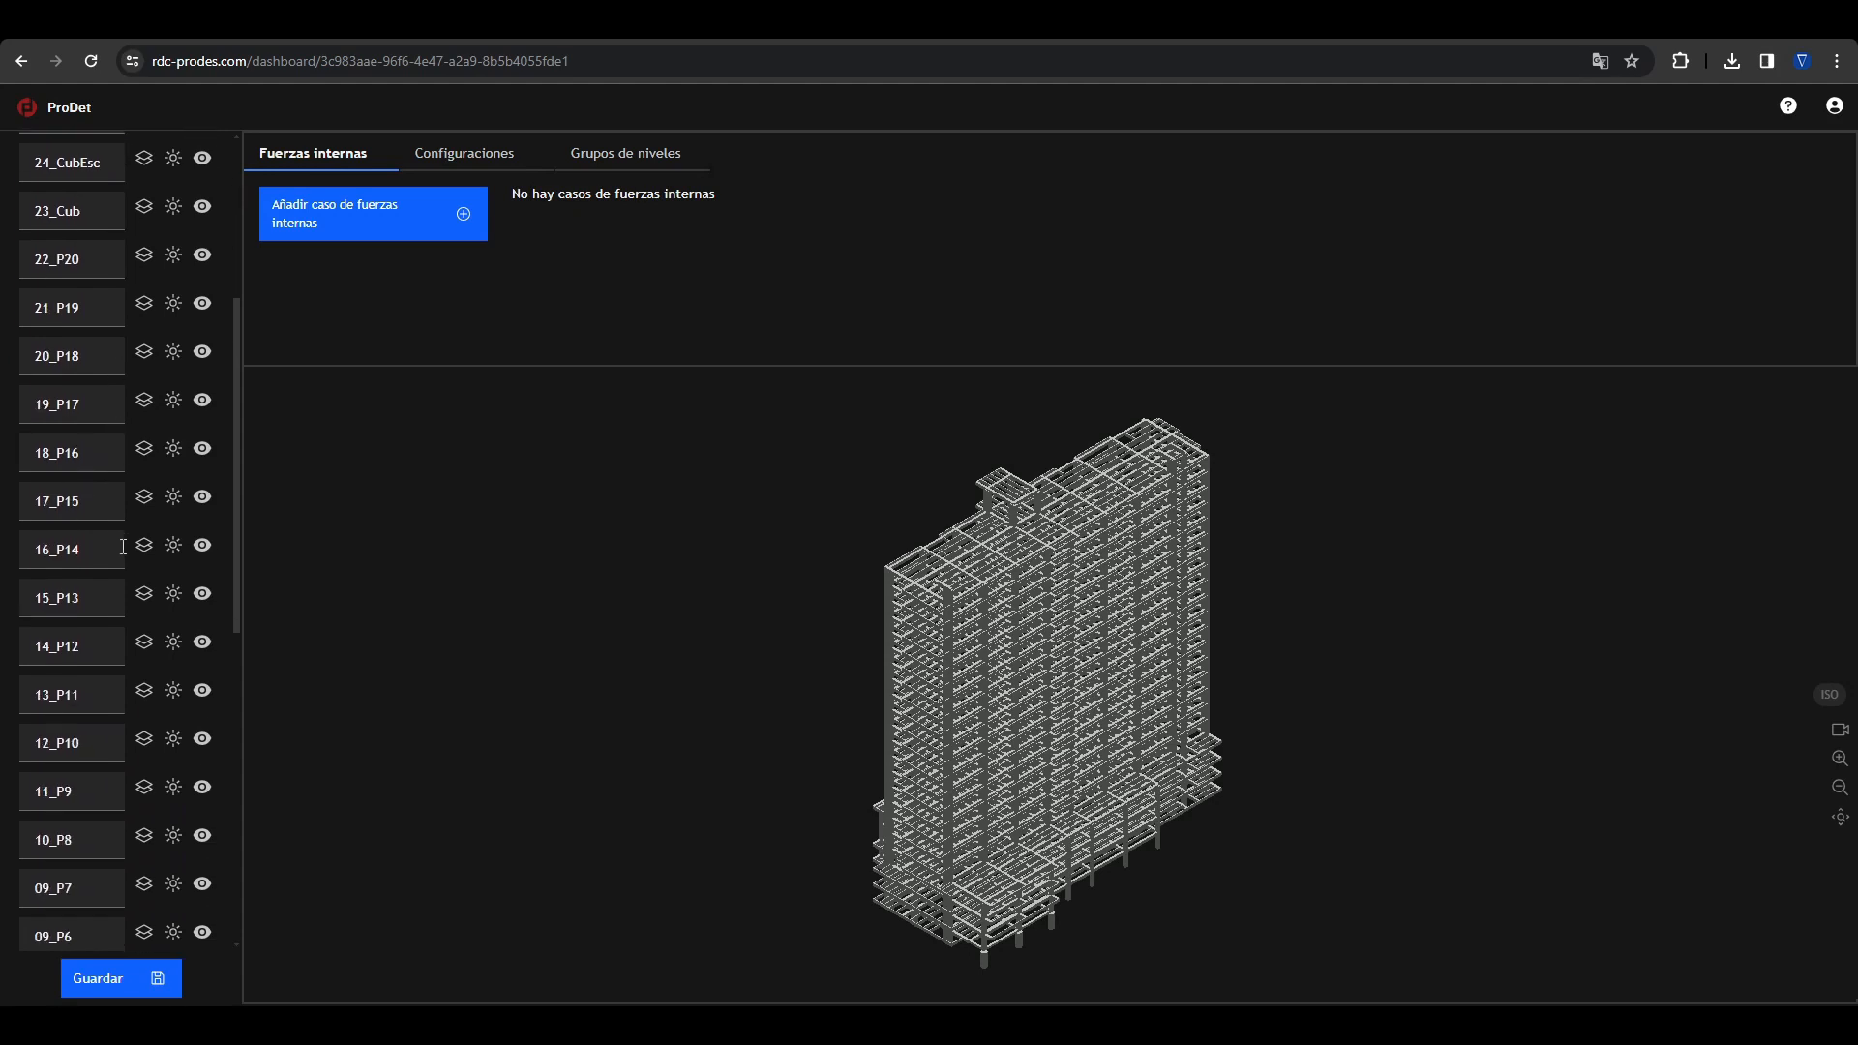
scroll(115, 522, "up", 5)
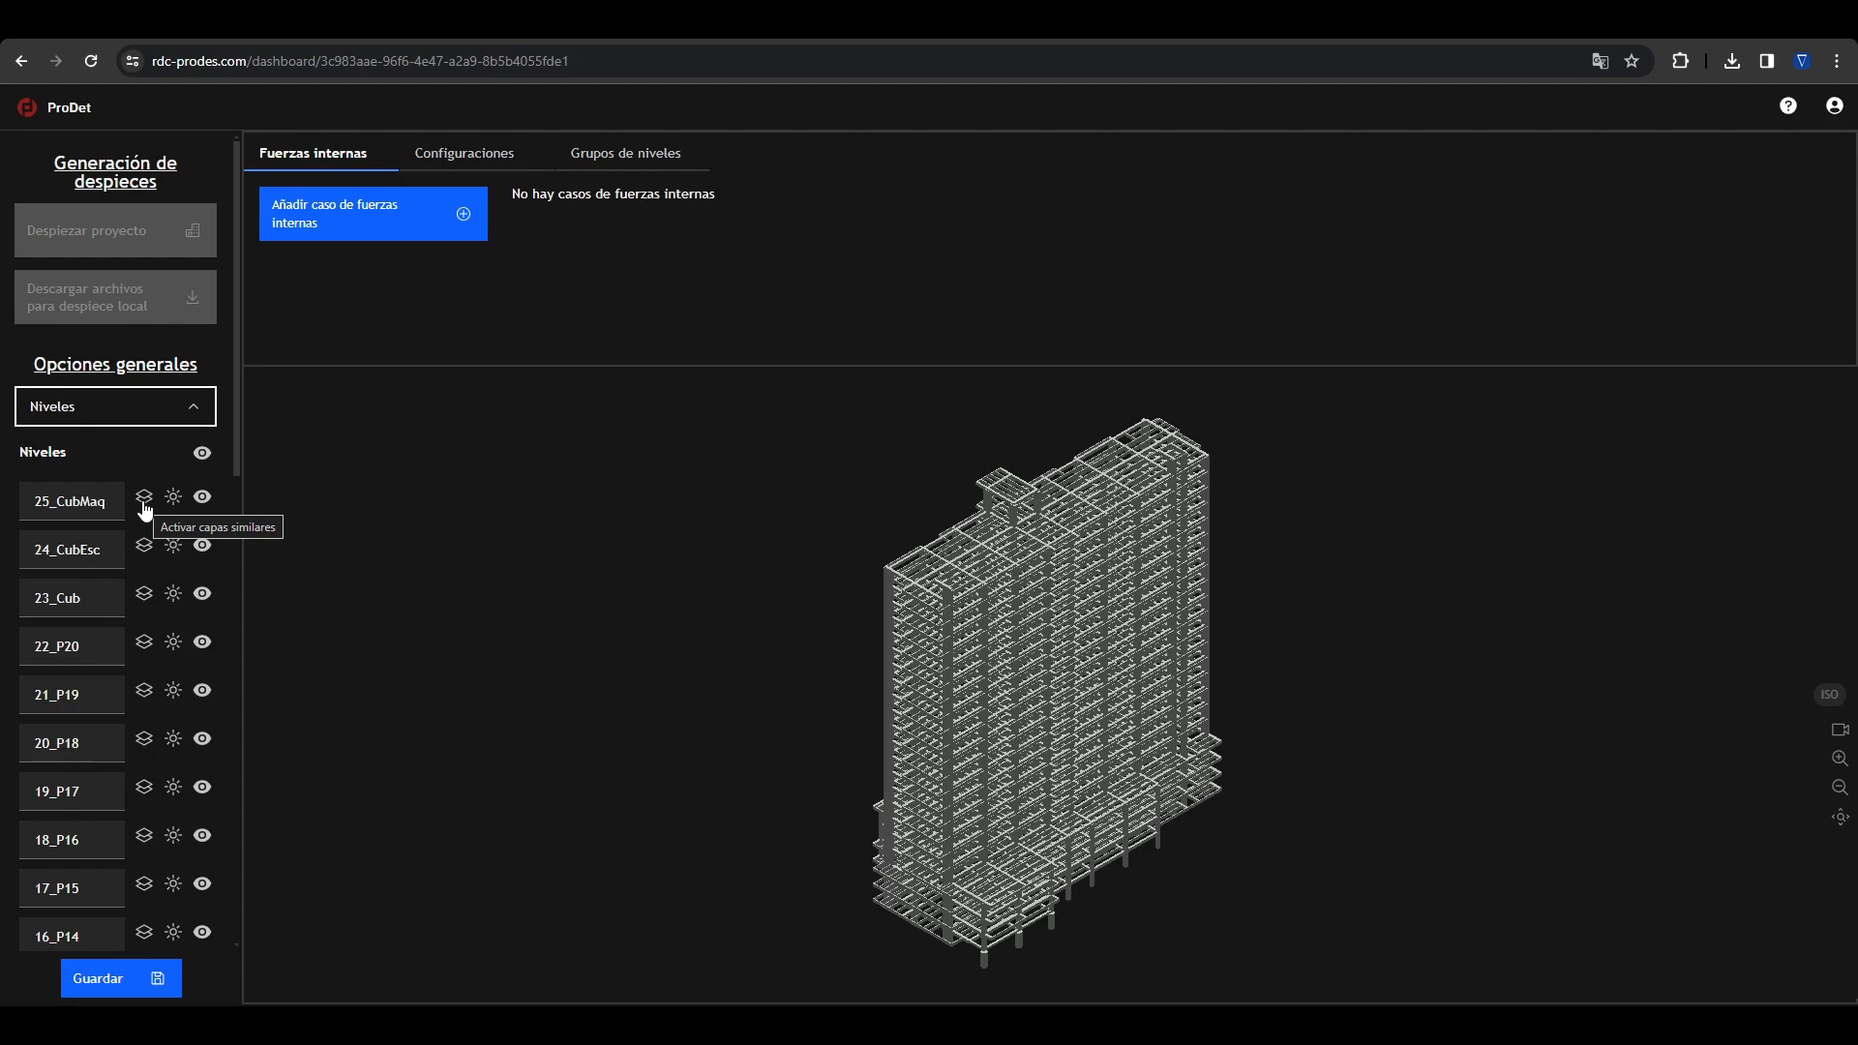
left_click(143, 504)
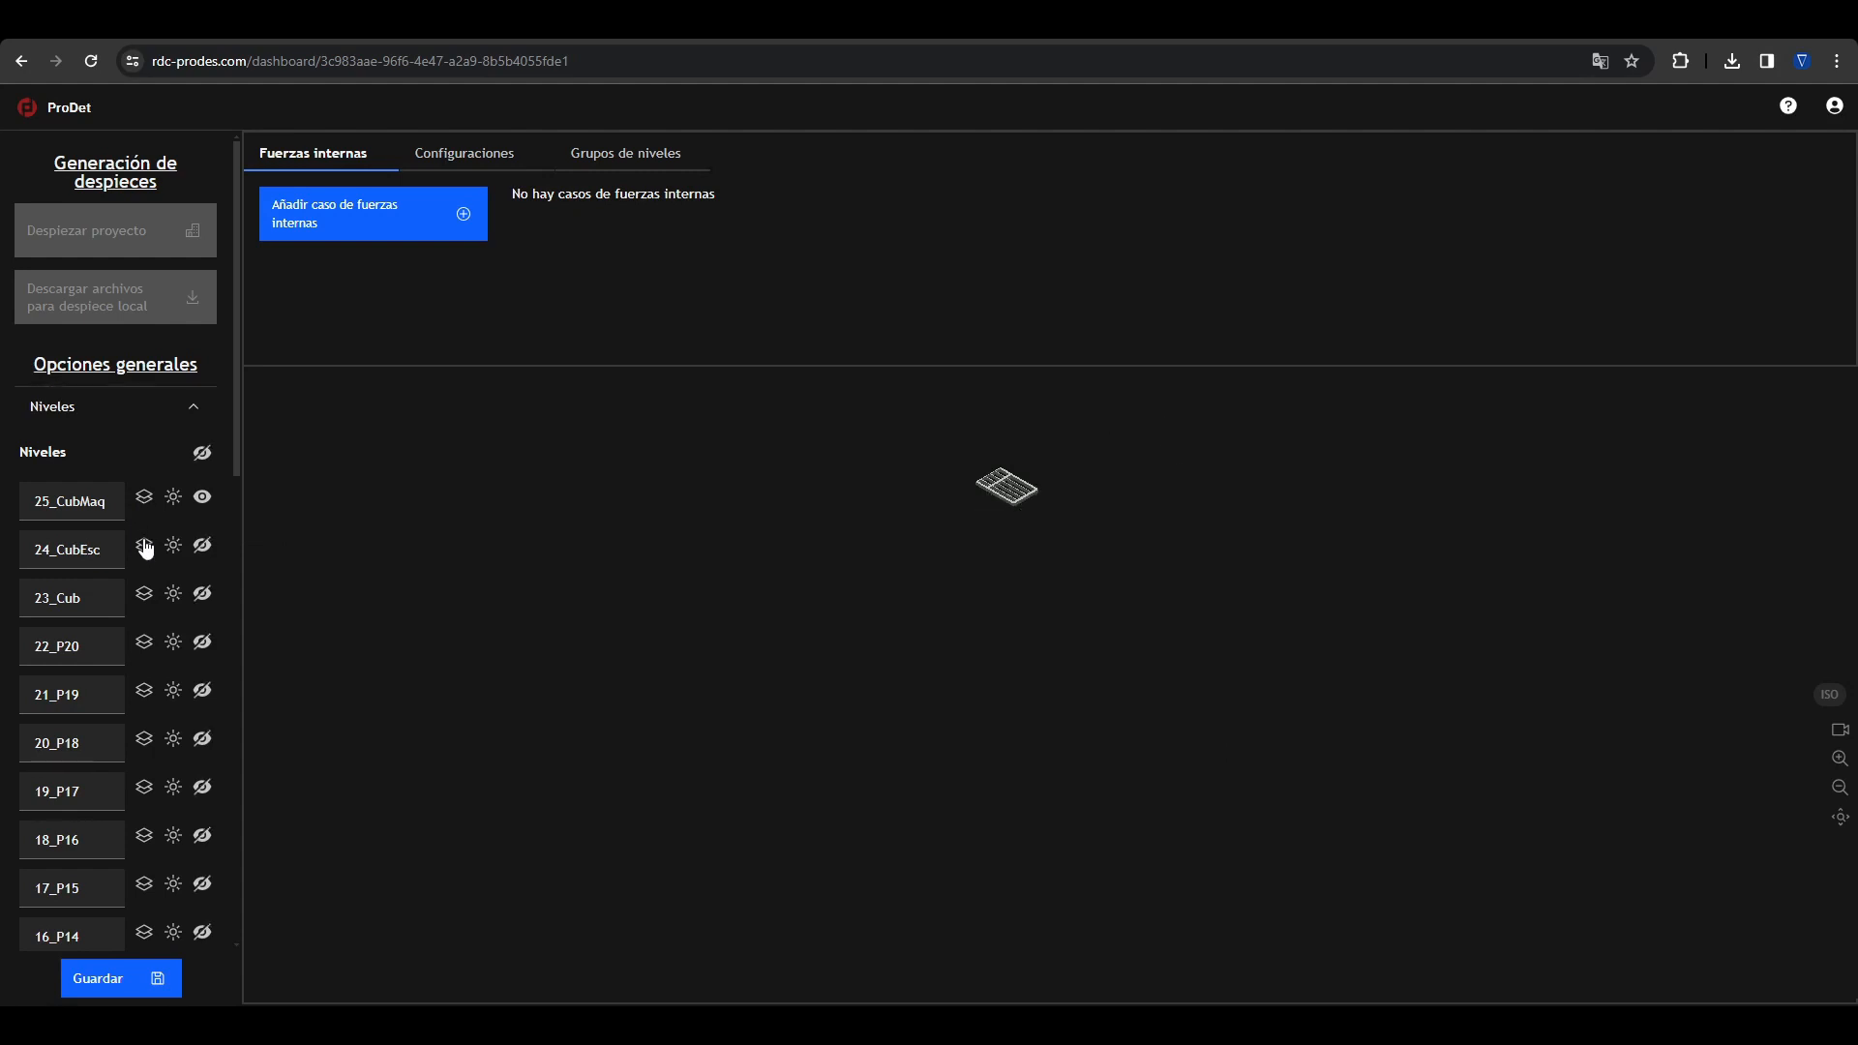
left_click(144, 546)
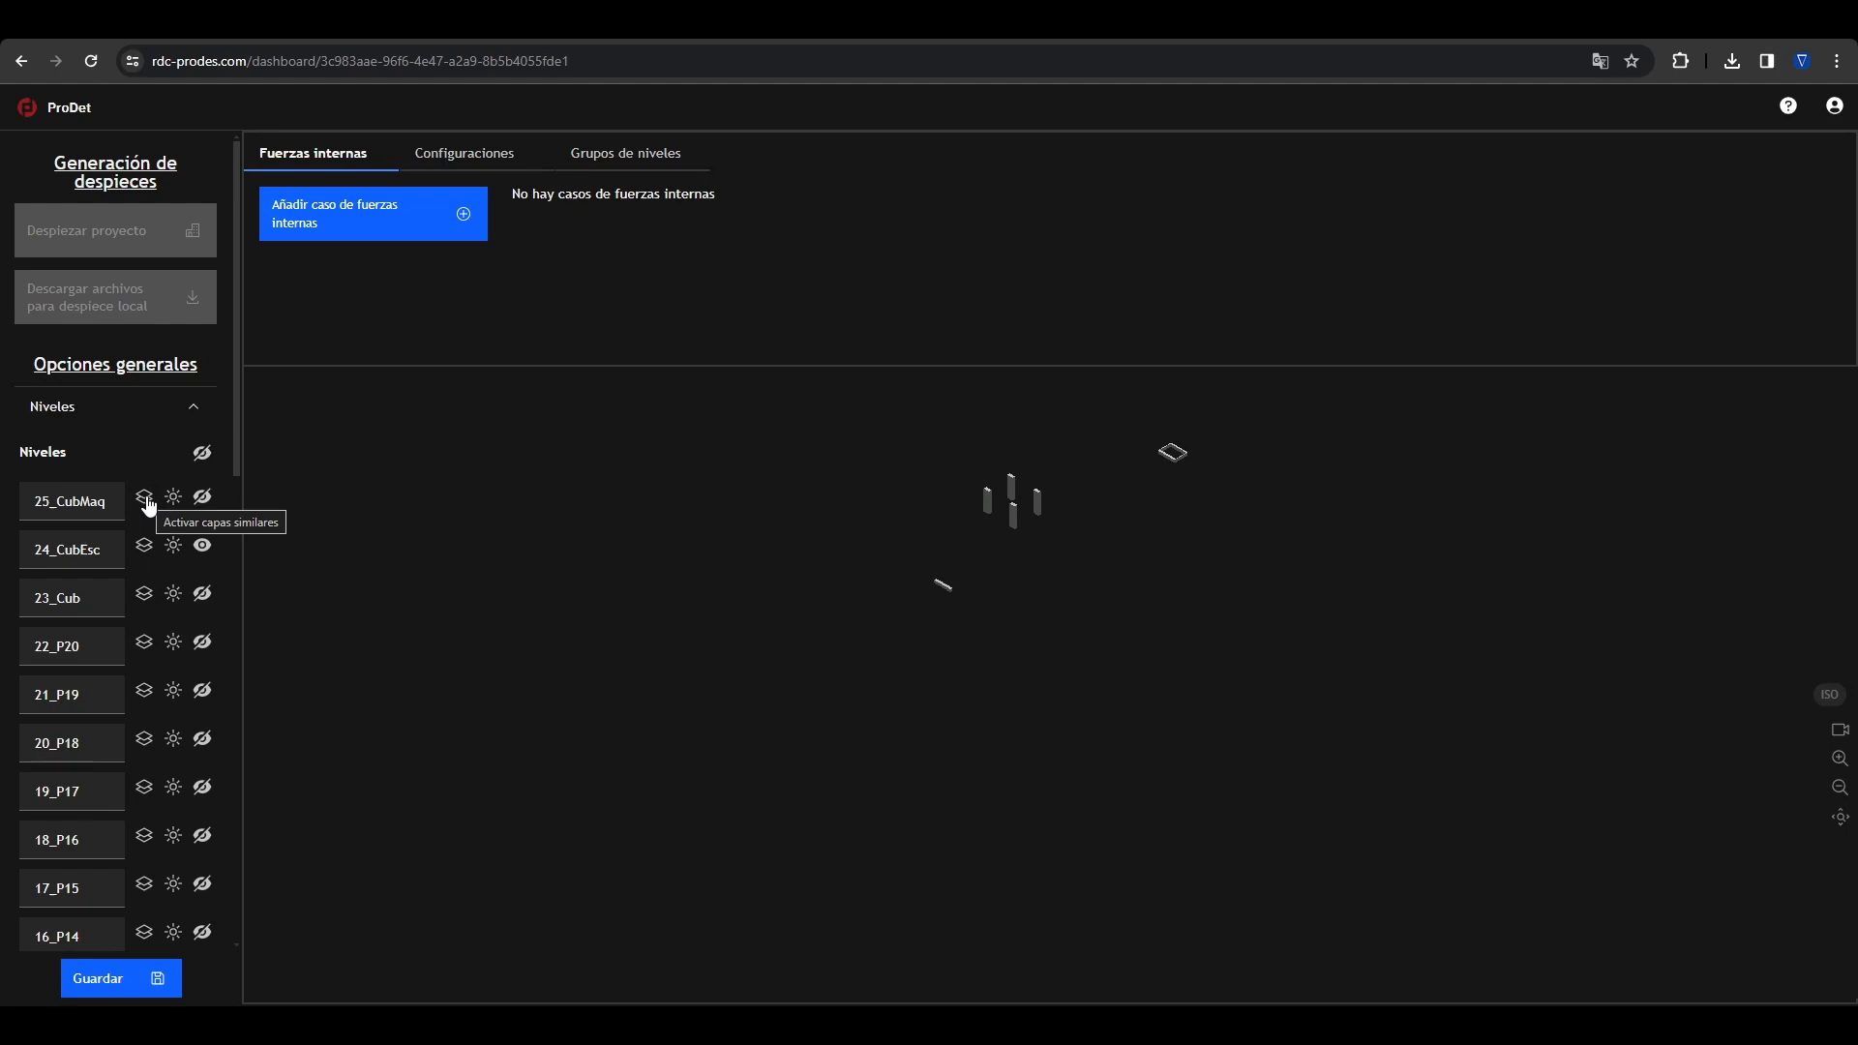
left_click(145, 594)
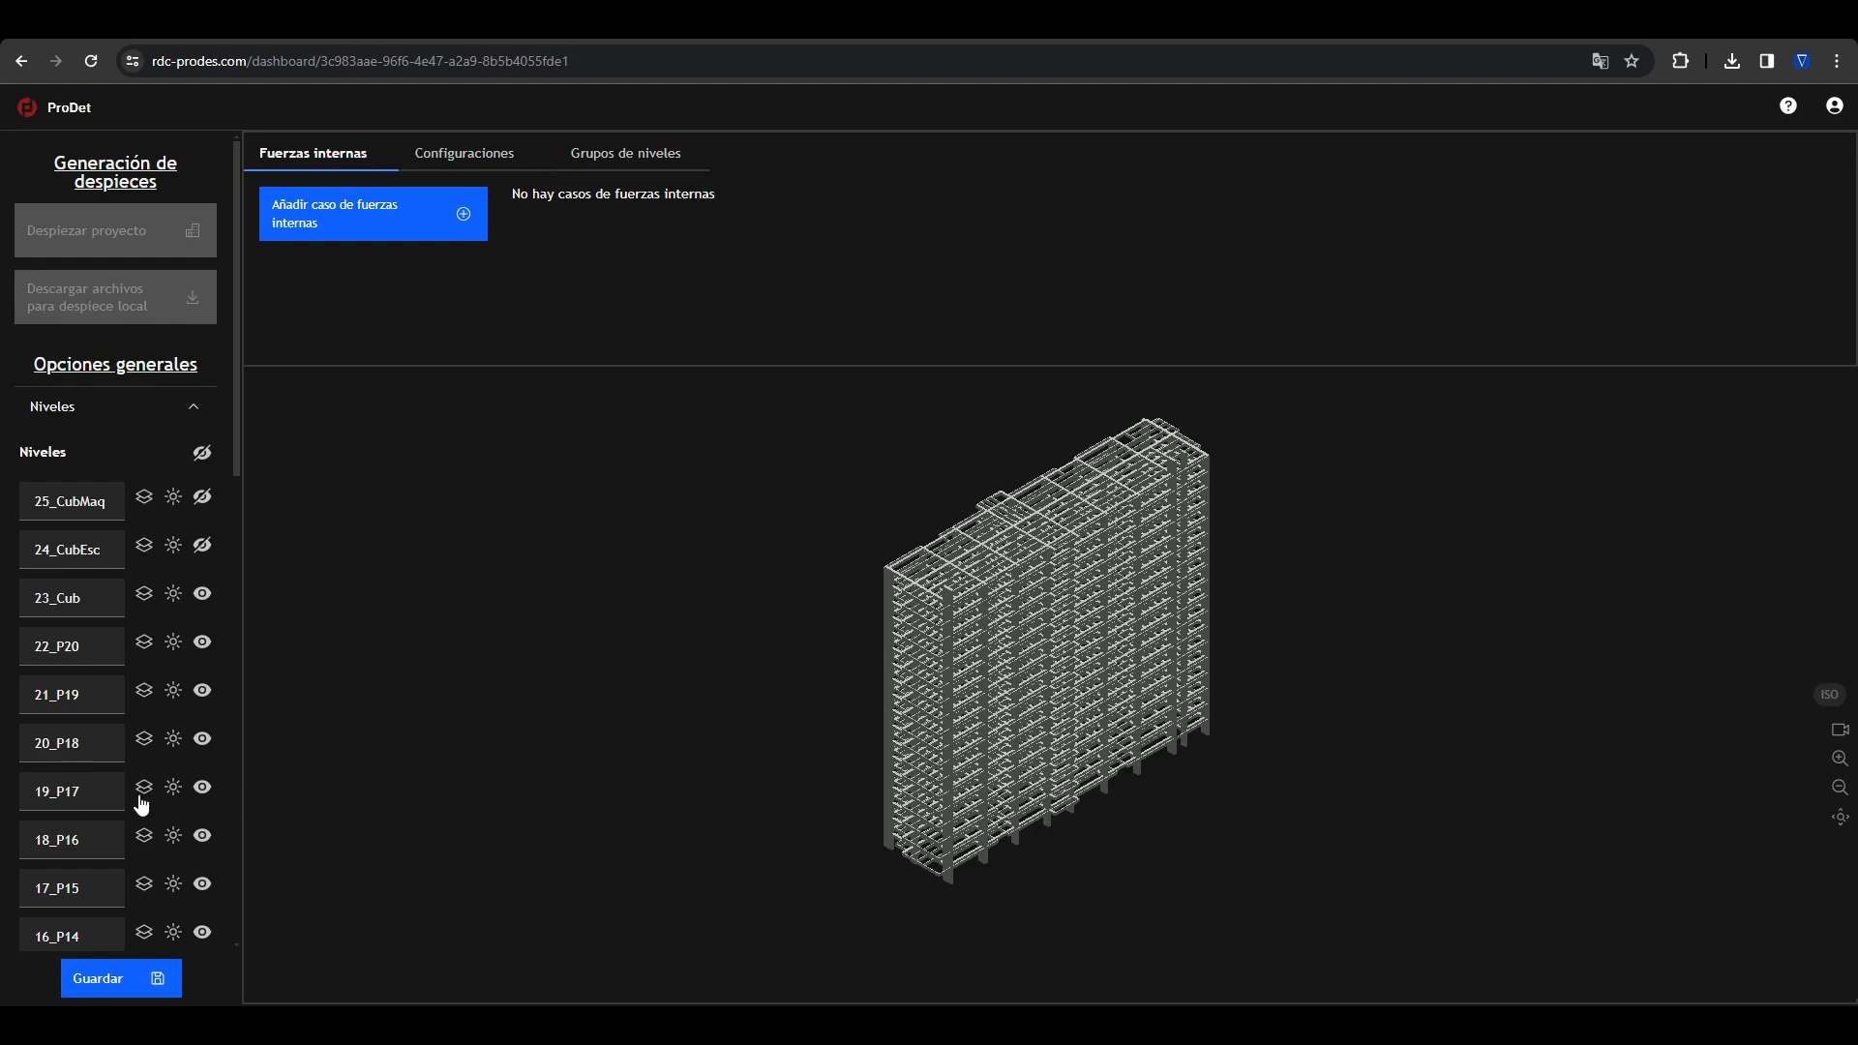
Step: Show the levels similar to 03_S1+2, 01_S2+2, 00_CIM and 02_S1 one after another
scroll(153, 777, "down", 1)
scroll(151, 764, "down", 2)
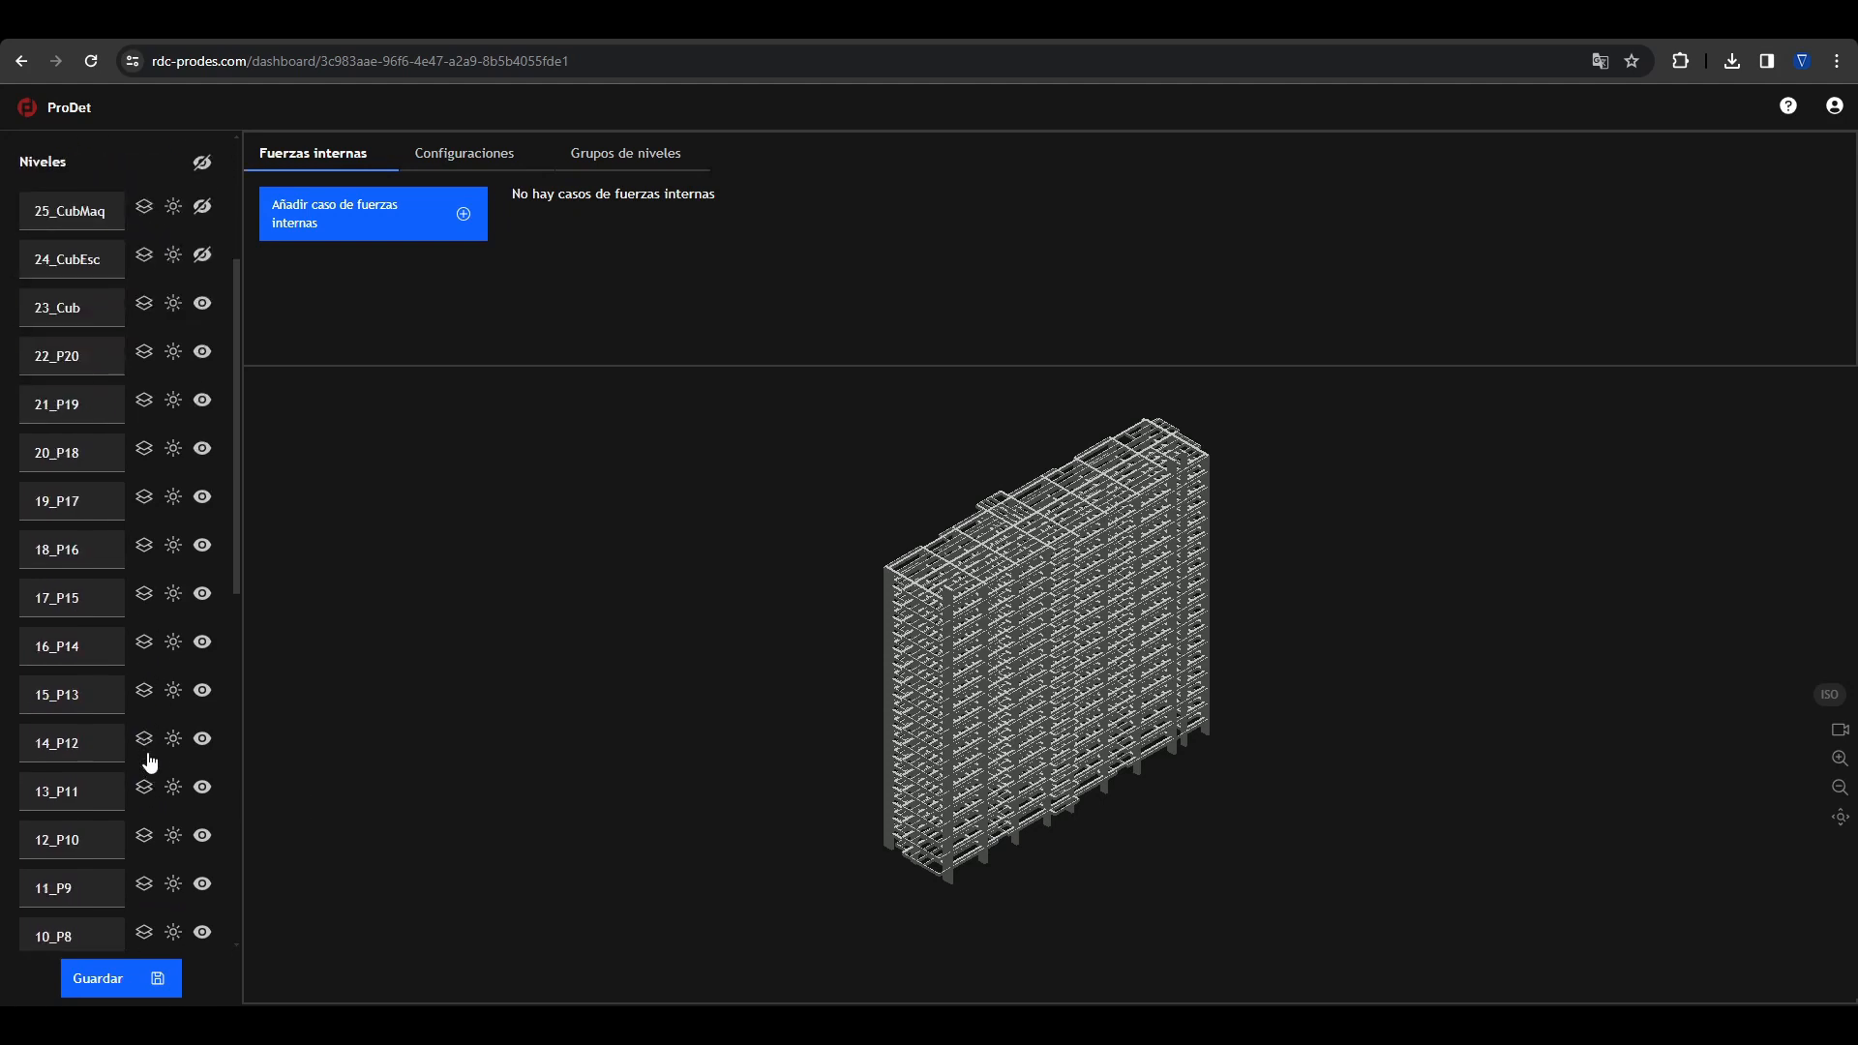
scroll(147, 747, "down", 3)
scroll(147, 749, "down", 3)
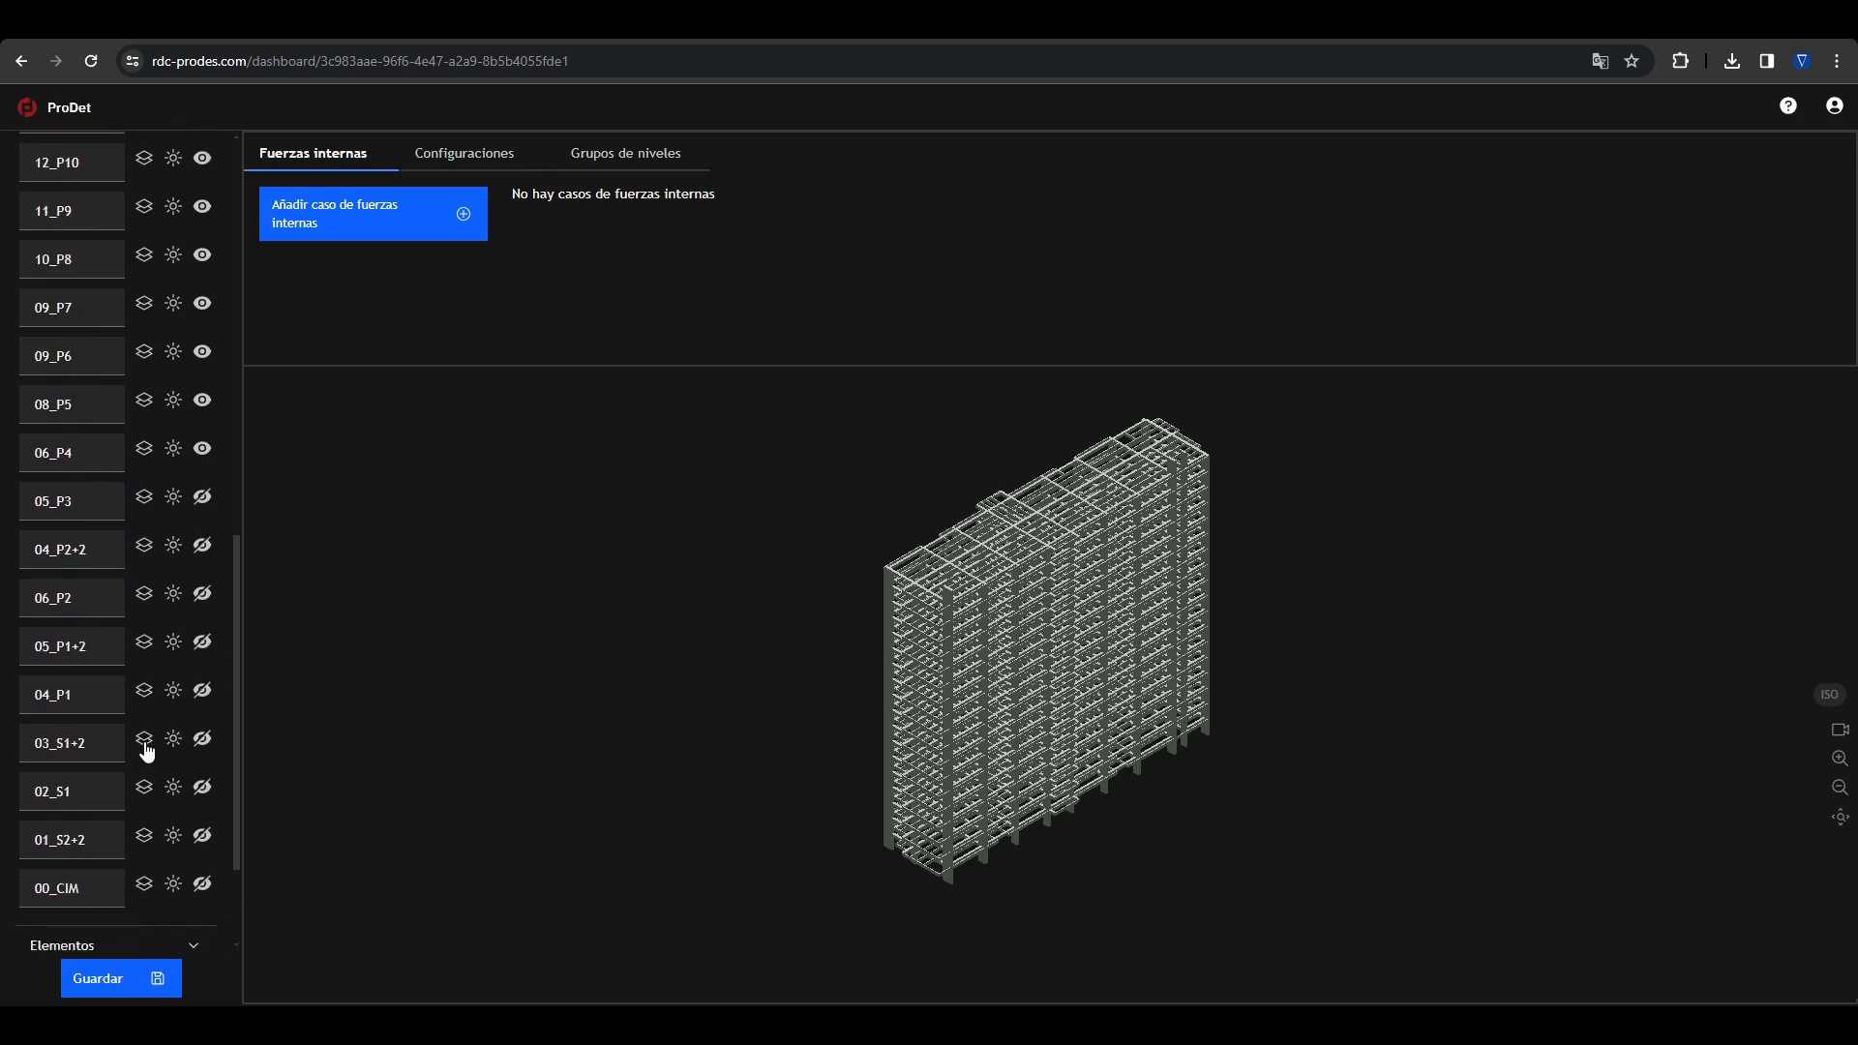
left_click(144, 741)
left_click(144, 836)
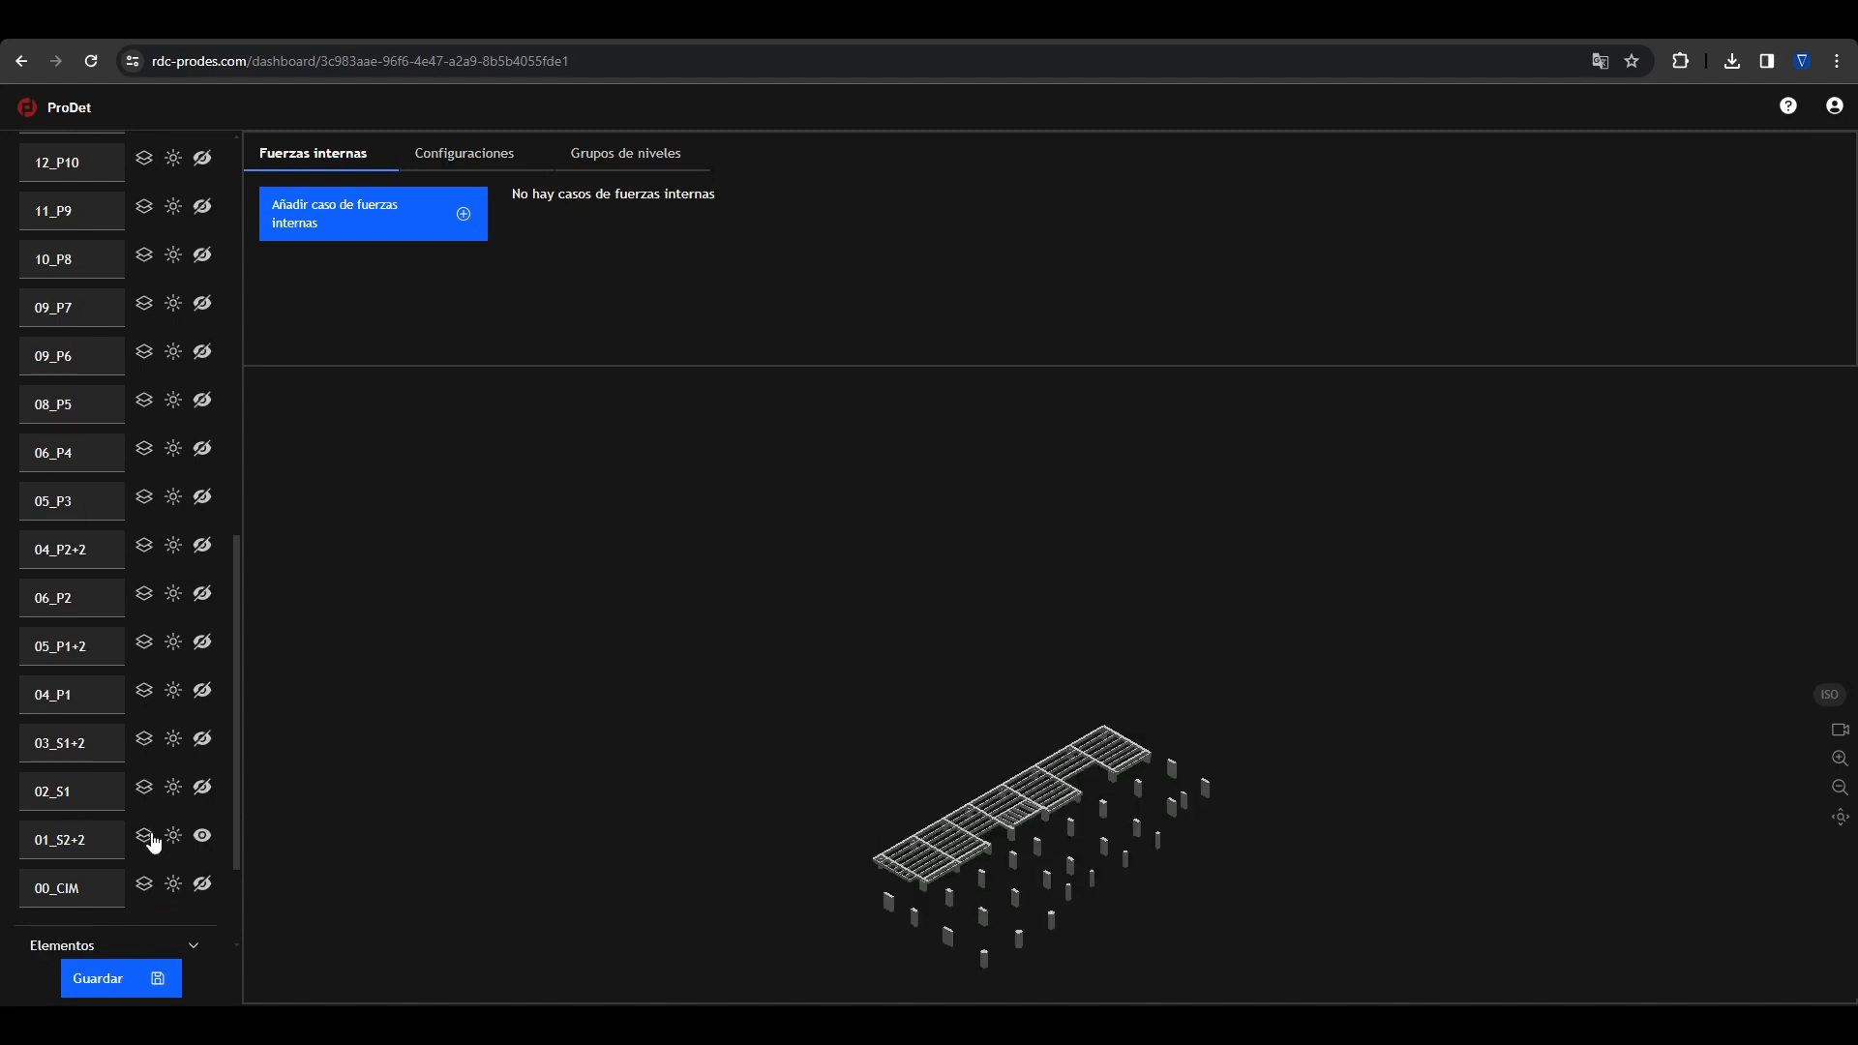
left_click(144, 883)
left_click(144, 836)
left_click(144, 788)
Step: Make all levels of the building visible again
scroll(198, 557, "up", 5)
scroll(199, 556, "up", 3)
left_click(203, 260)
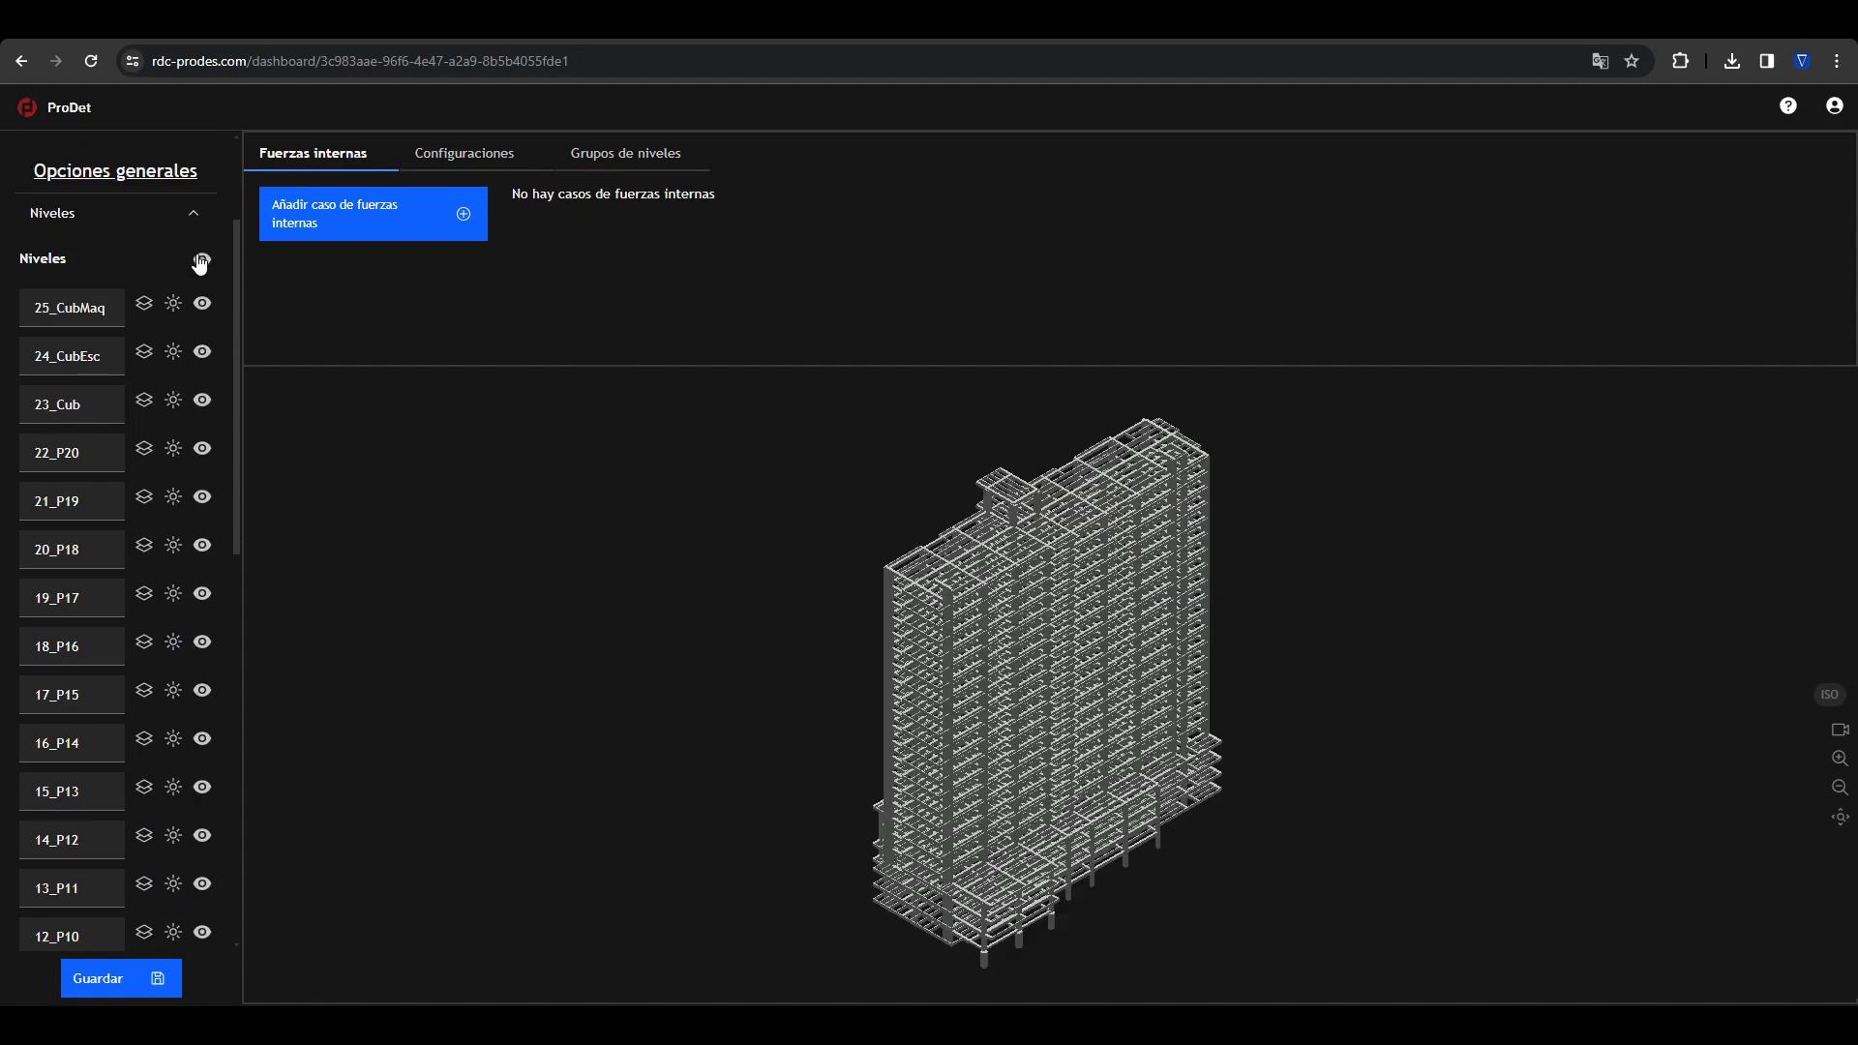
Step: Isolate individual levels in turn, from 25_CubMaq and 24_CubEsc through 22_P20 down to 18_P16
left_click(176, 304)
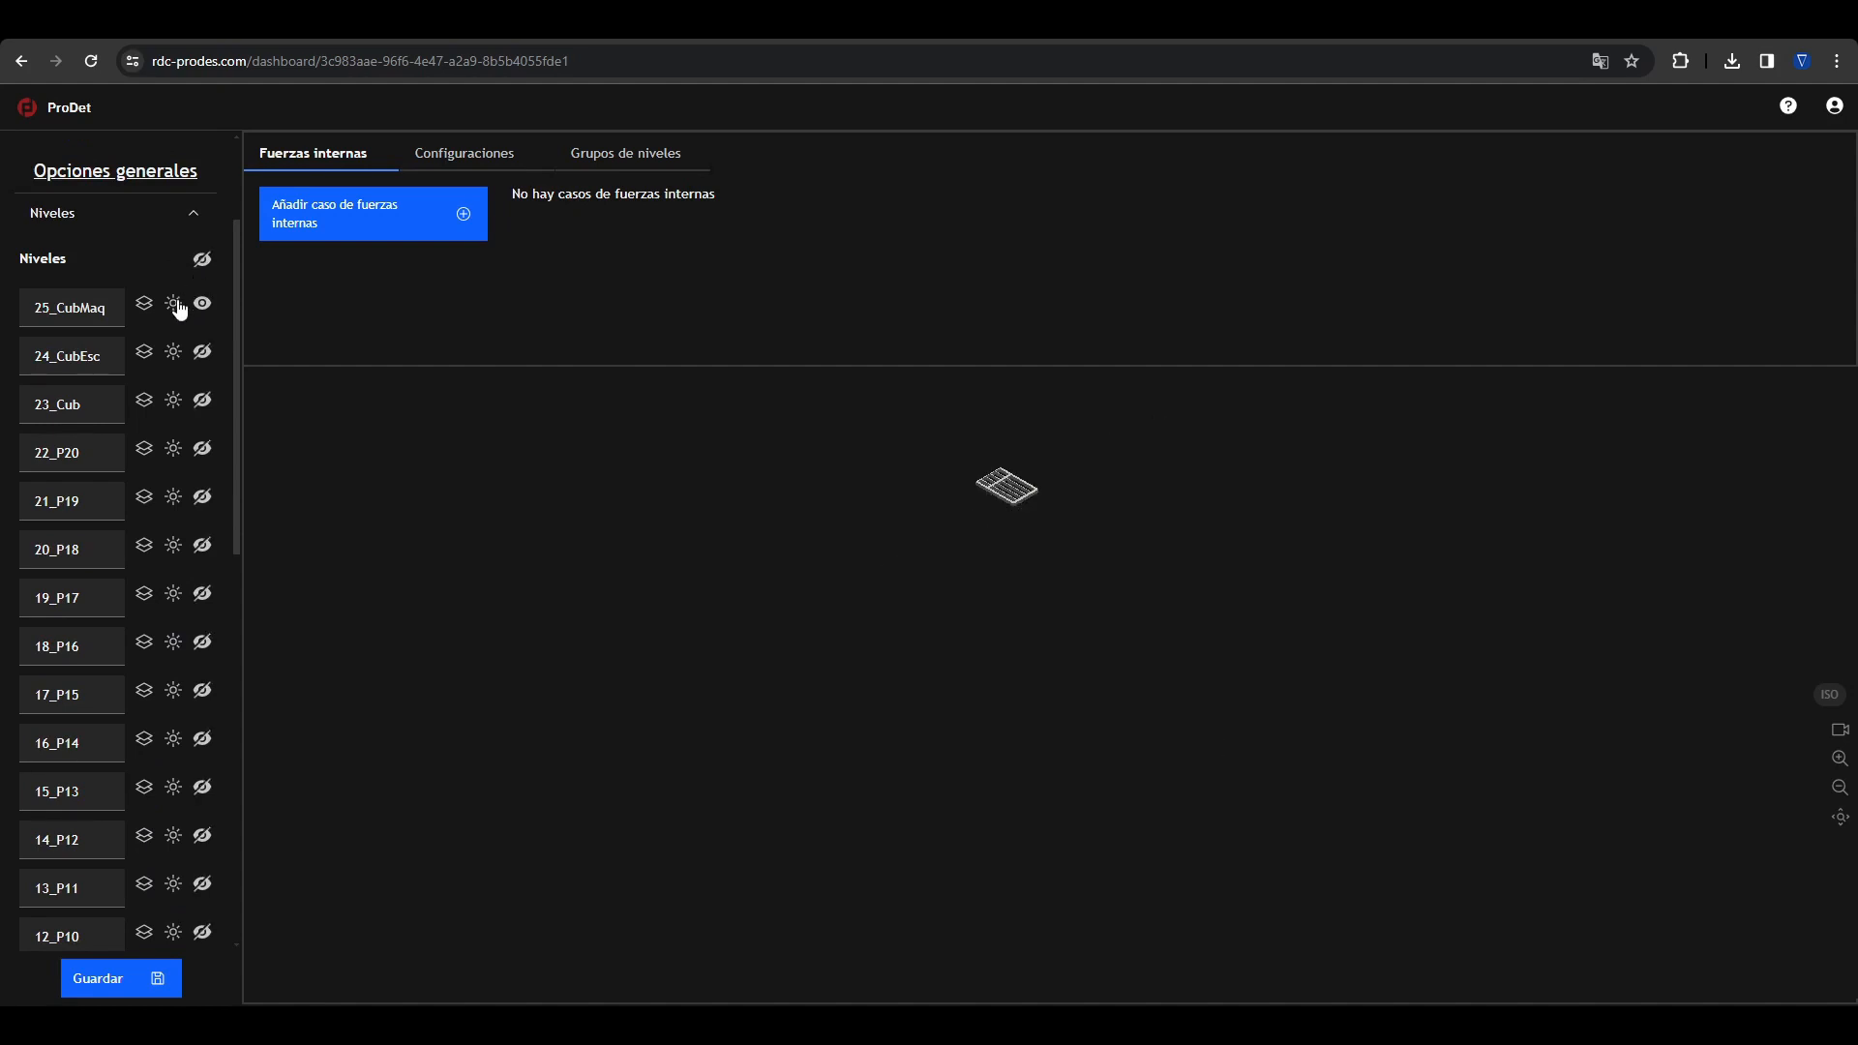
left_click(173, 353)
left_click(173, 450)
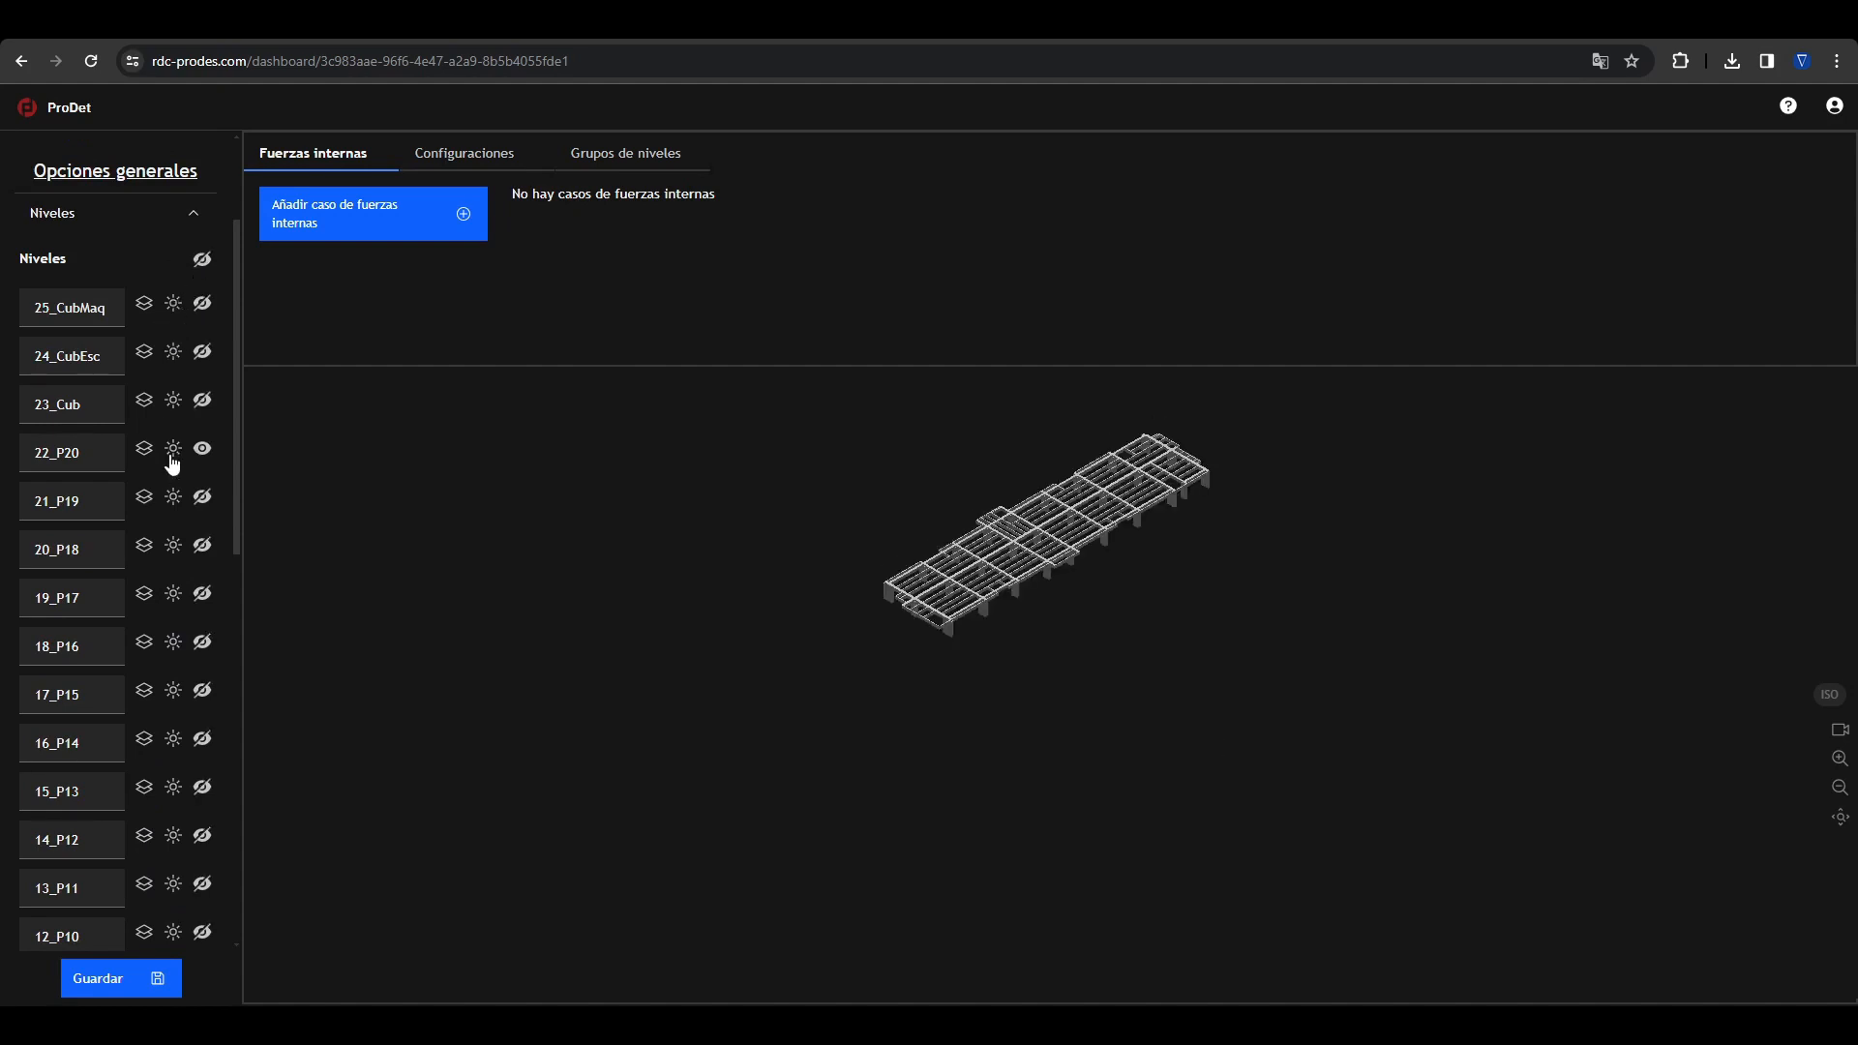
left_click(174, 501)
left_click(174, 547)
left_click(174, 594)
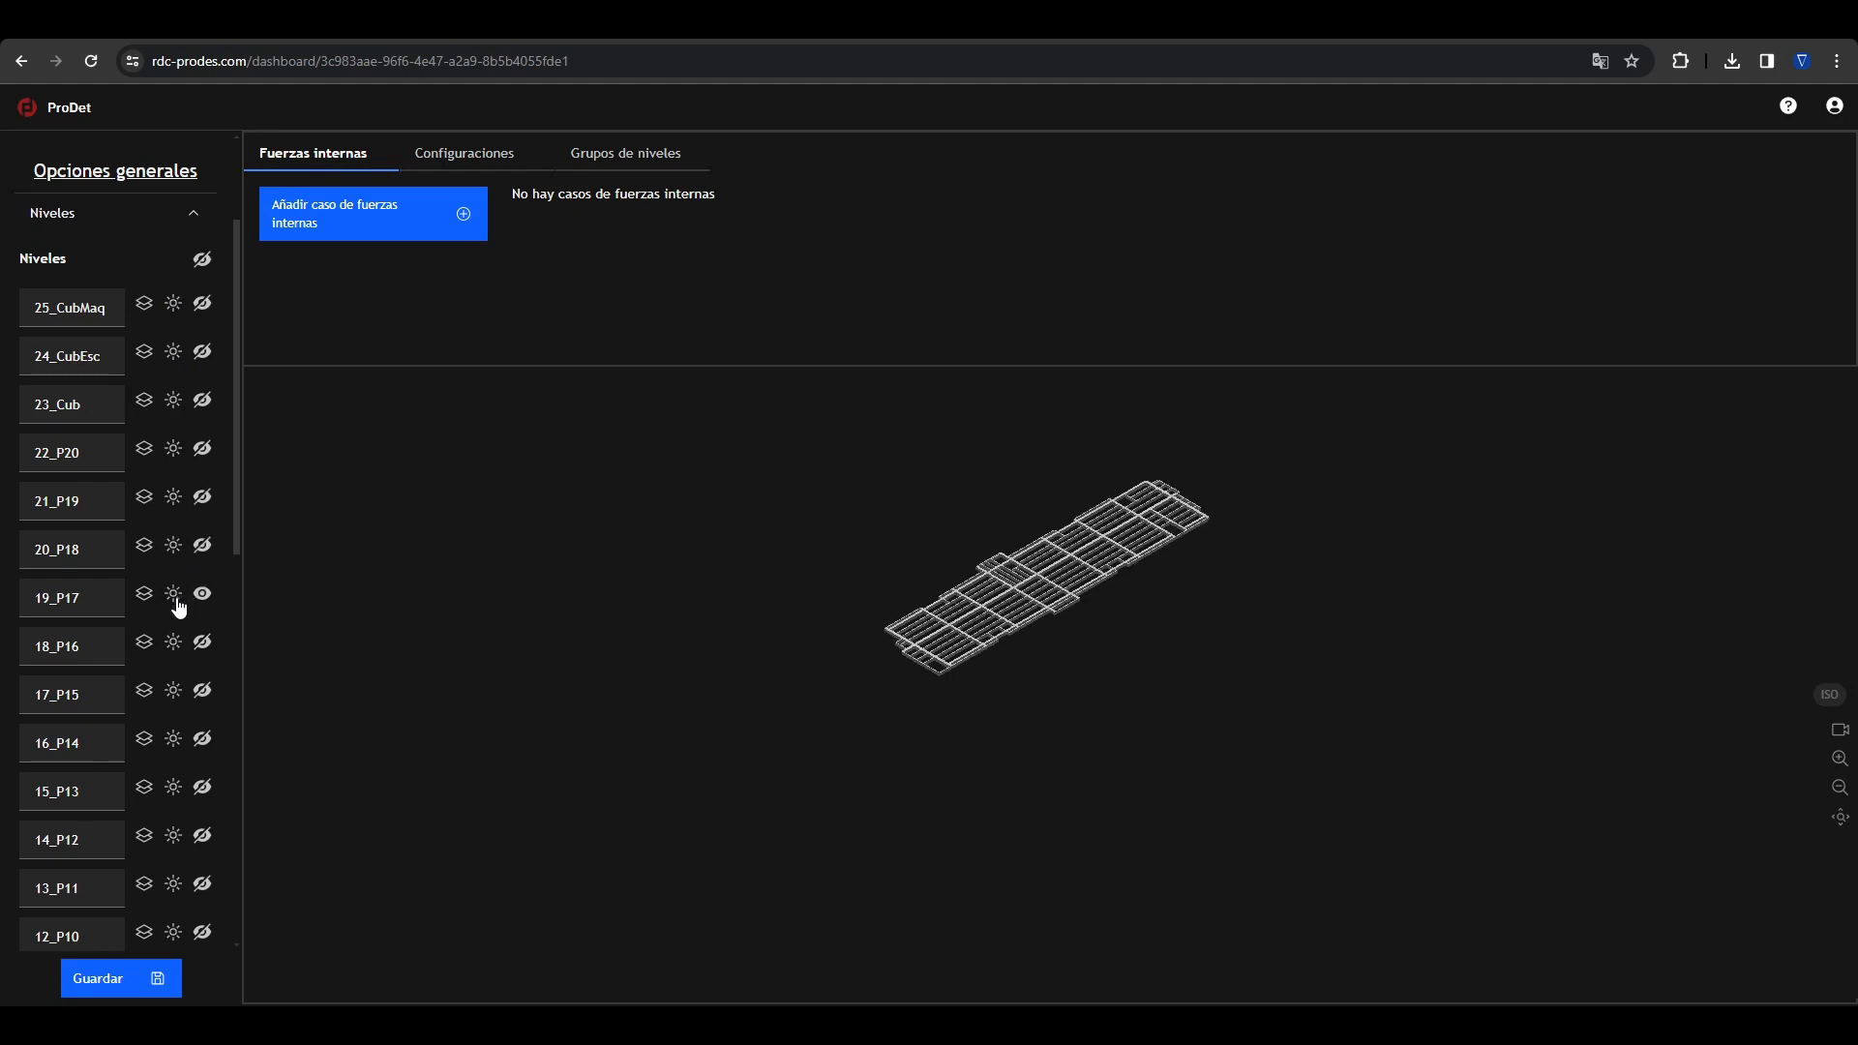
left_click(175, 644)
Step: Turn on levels 25_CubMaq, 24_CubEsc, 23_Cub and 22_P20 one by one, then make all building levels visible
left_click(202, 305)
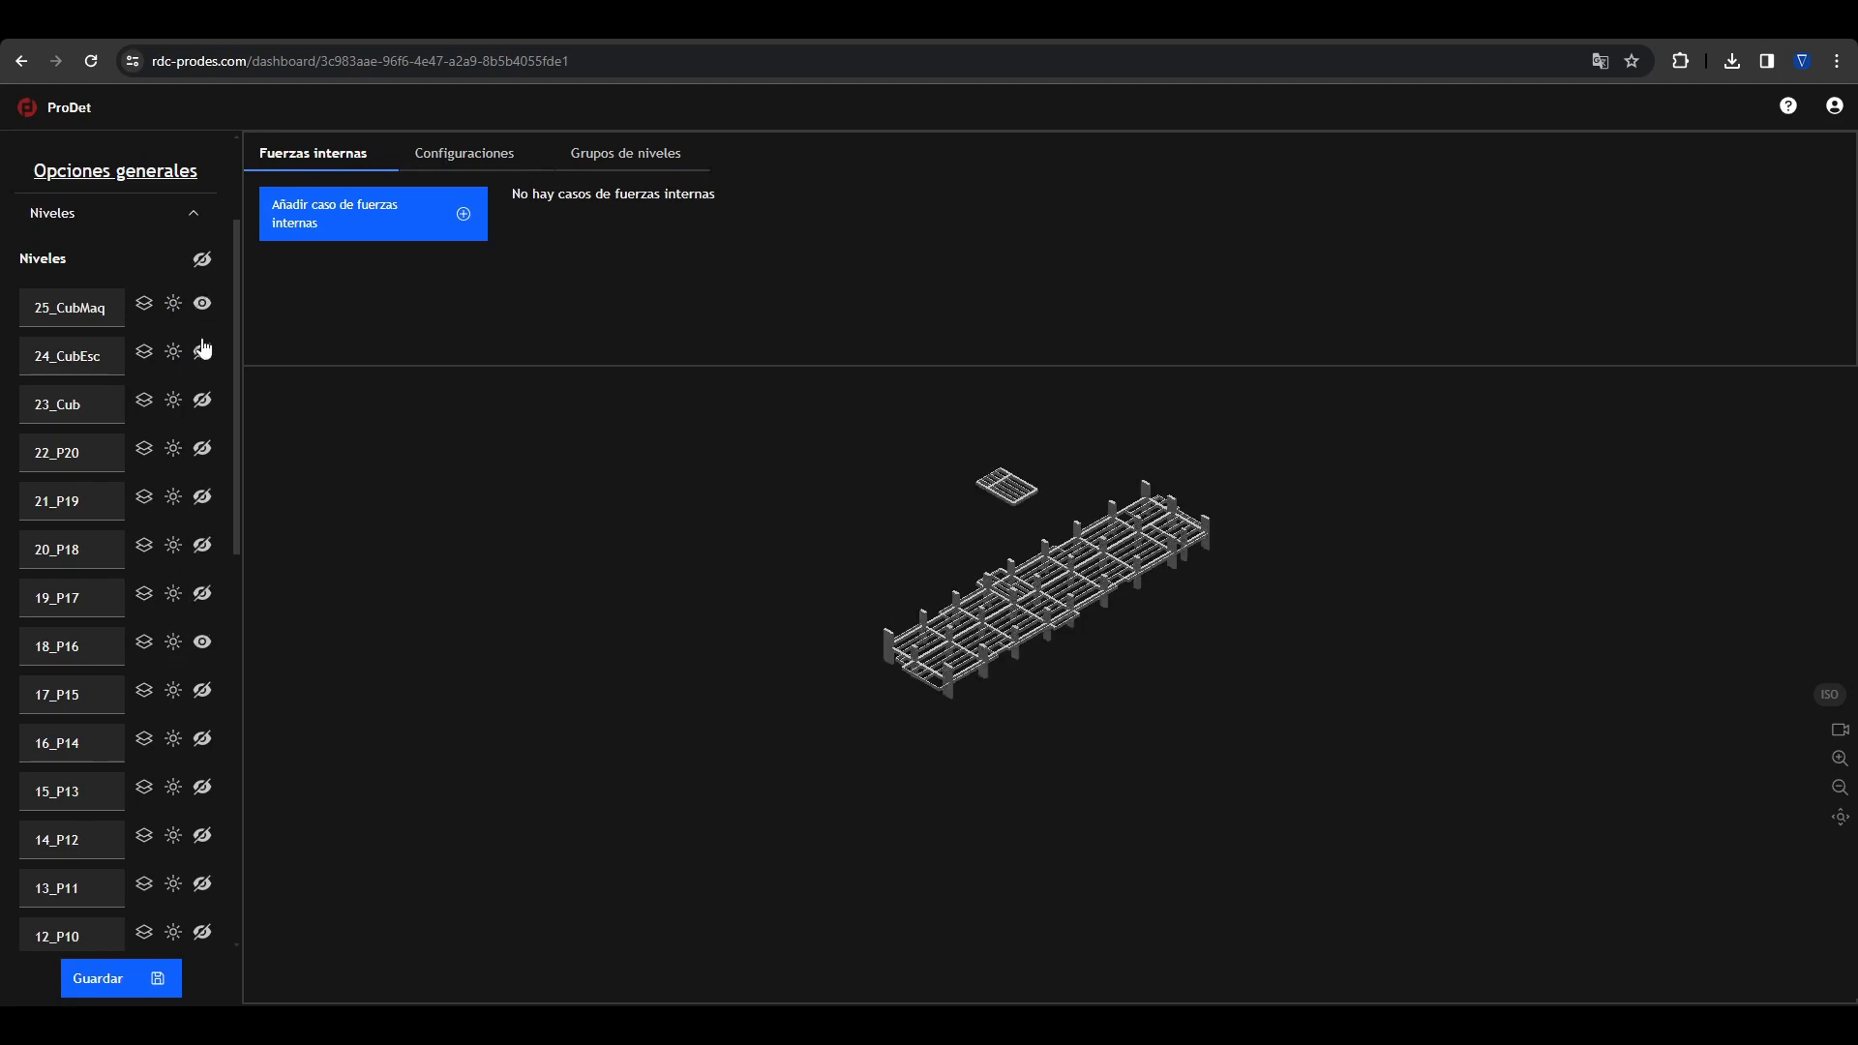
left_click(202, 353)
left_click(202, 401)
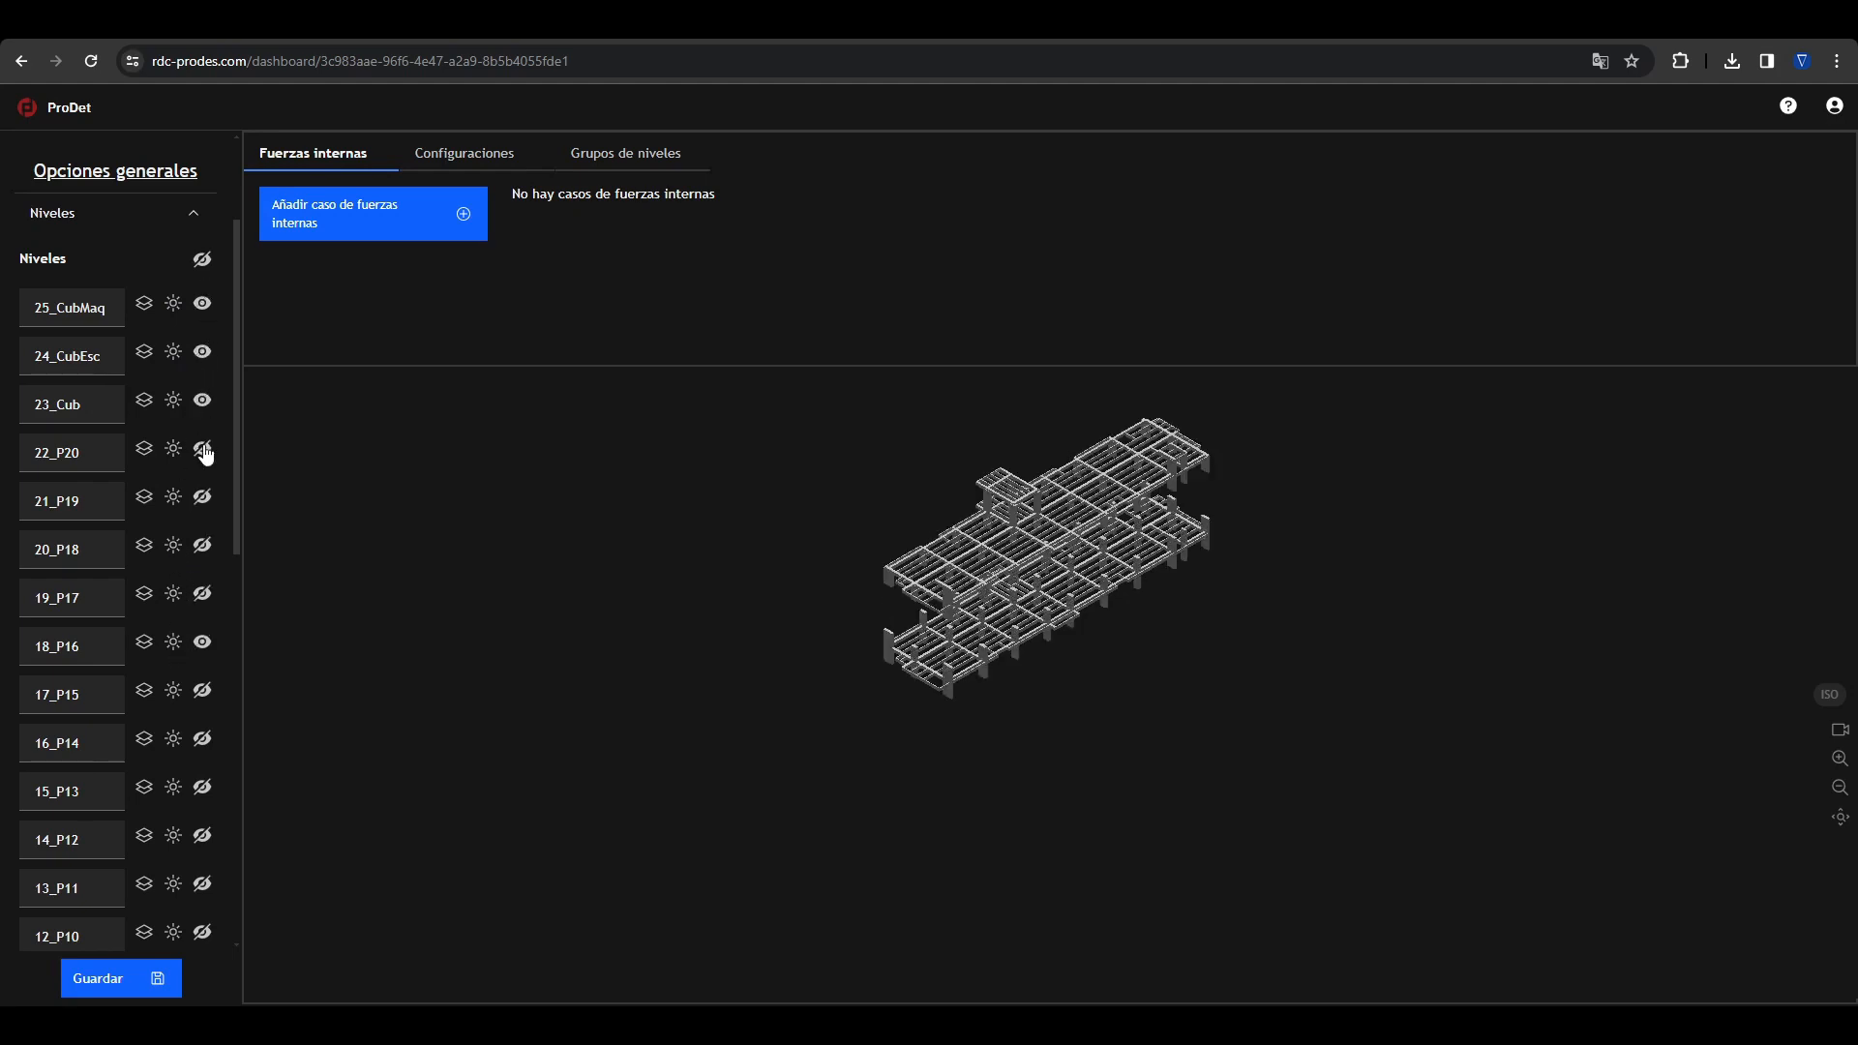
left_click(202, 450)
left_click(203, 259)
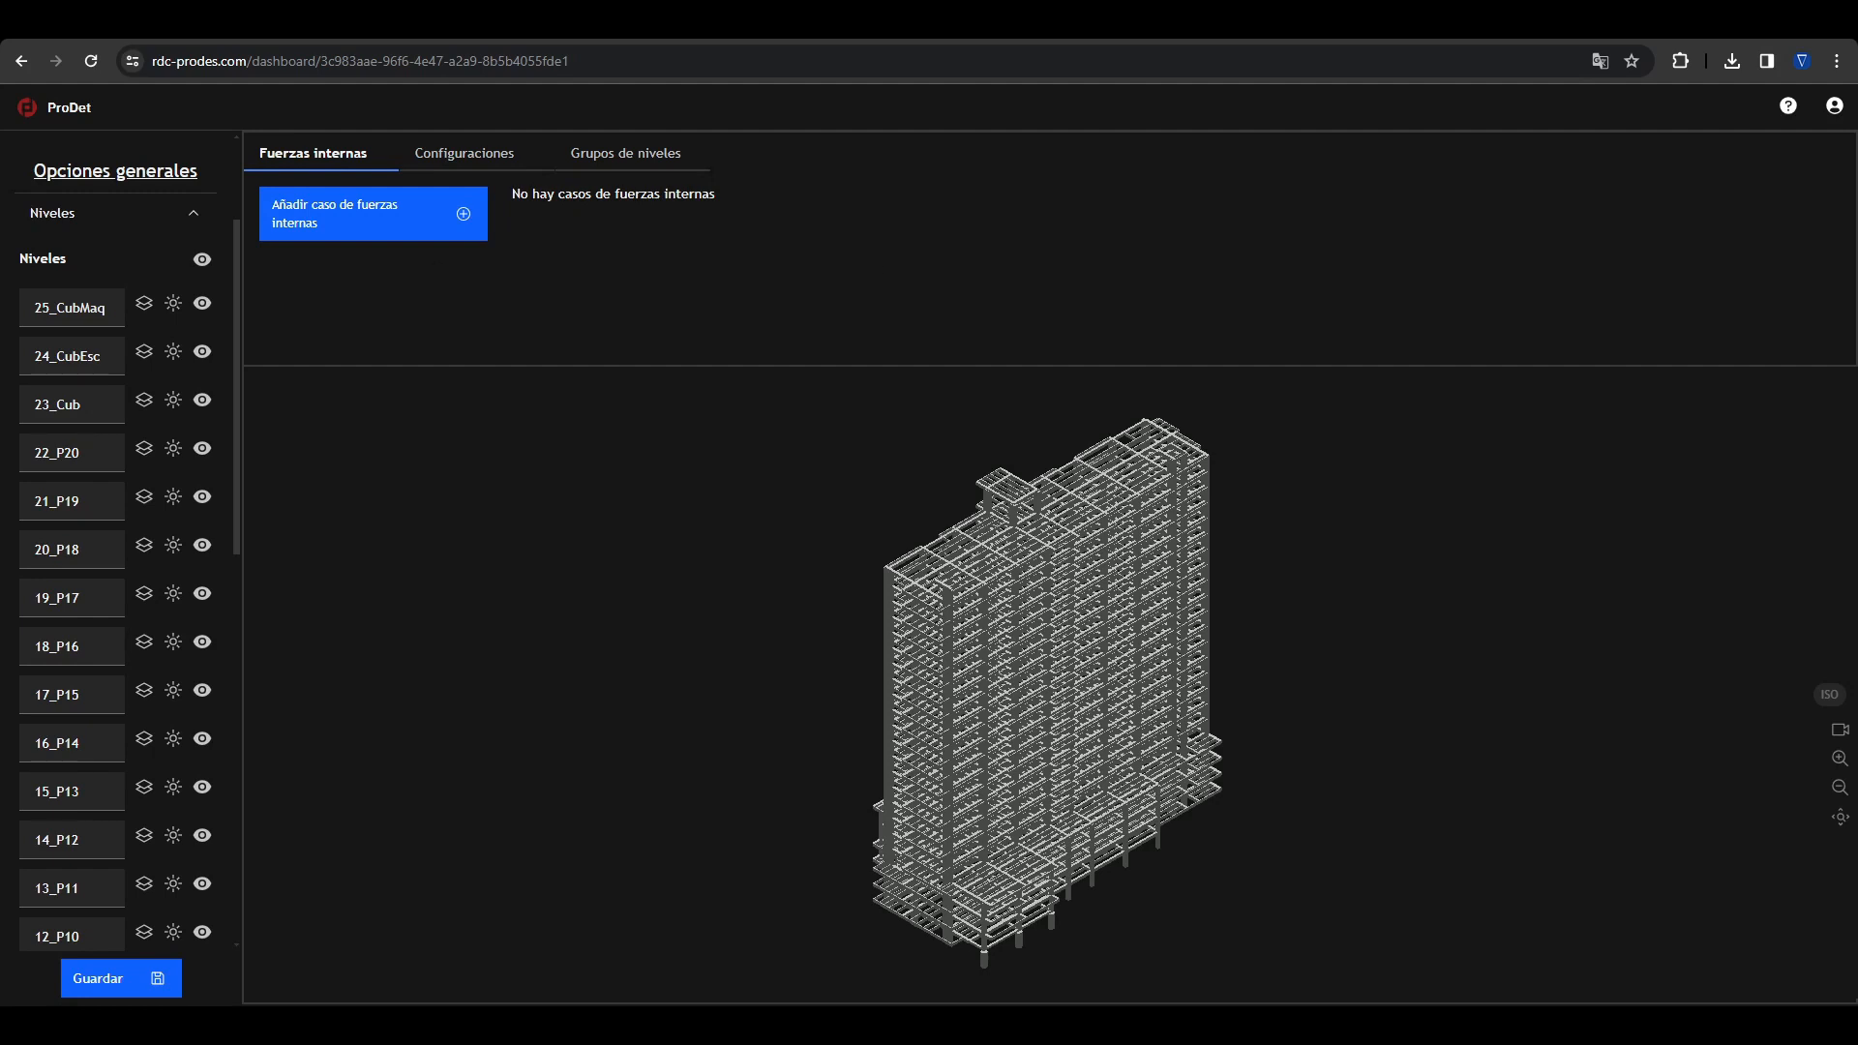
Step: Rename level 25_CubMaq as "Cubierte Ma" and level 24_CubEsc as "Cubierta Asc"
left_click(82, 311)
type("Cubierta ")
type("de Maquinas")
key("Tab")
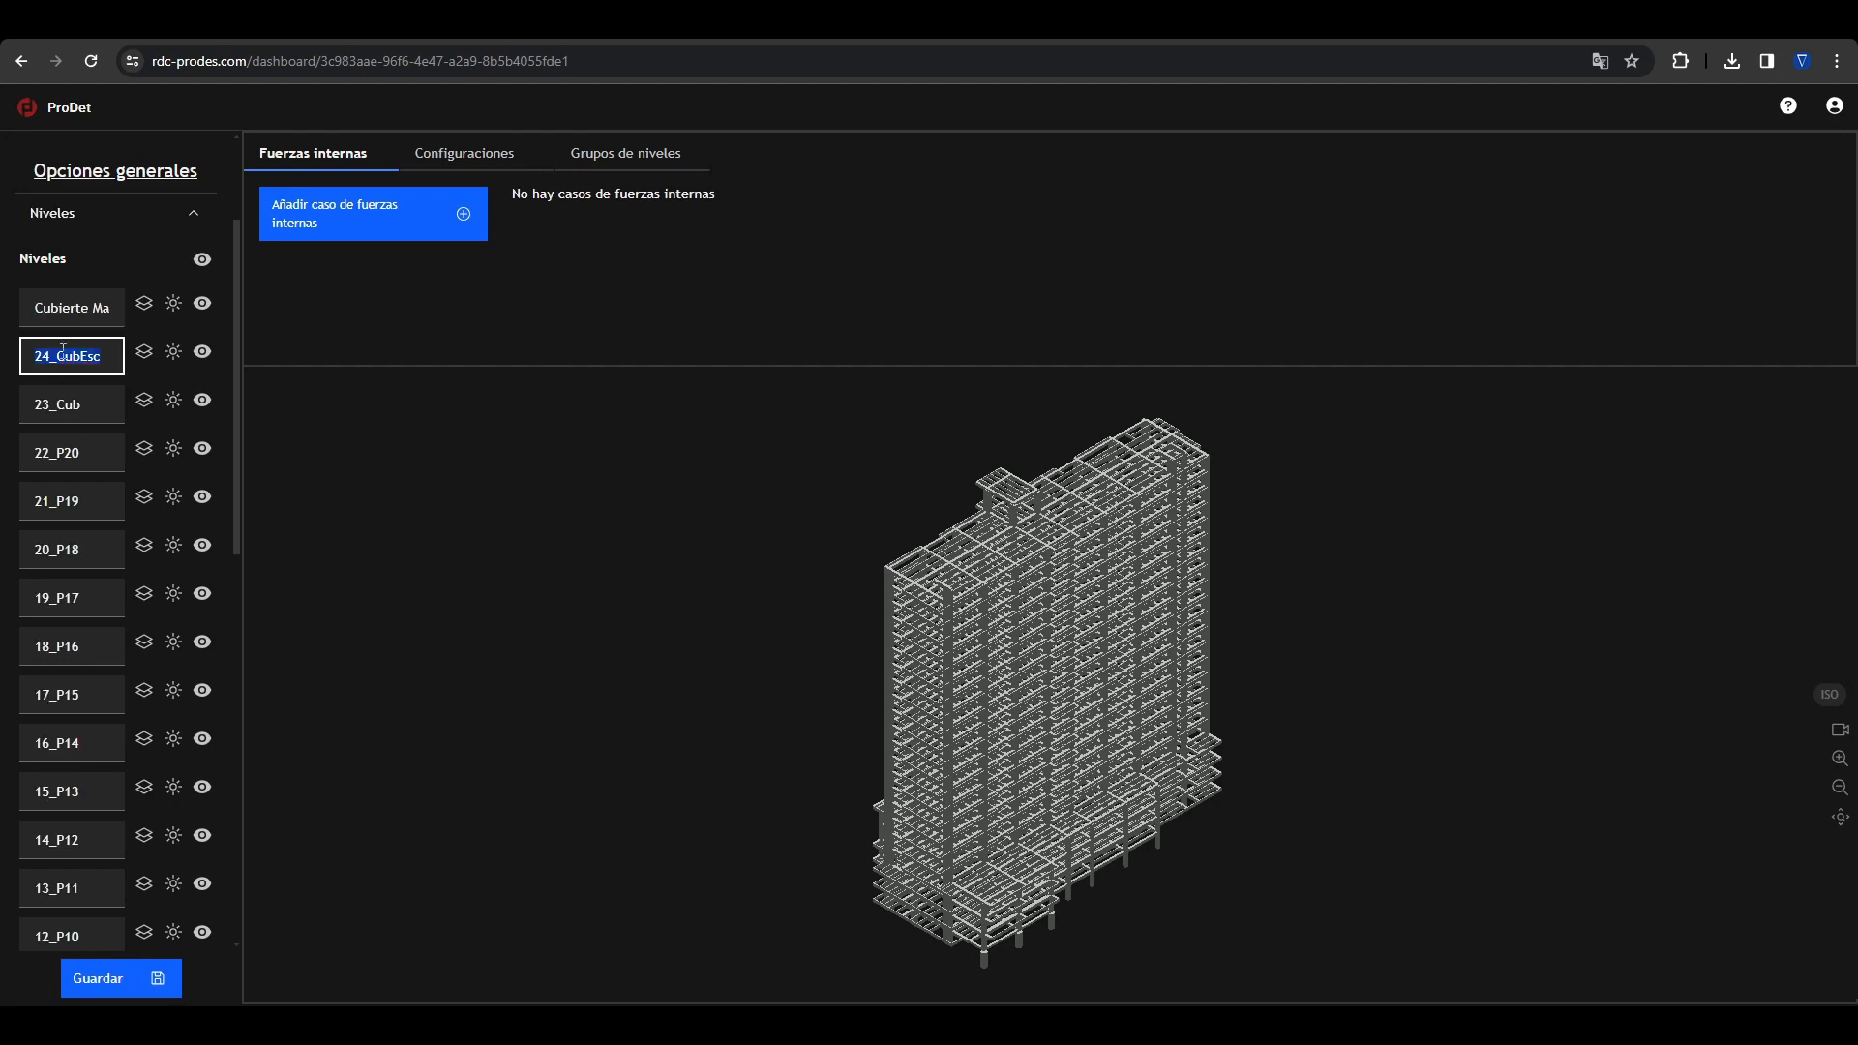
type("Cubierta Asd")
Step: Rename level 21_P19 as "Piso 19" and close the level options
left_click(72, 398)
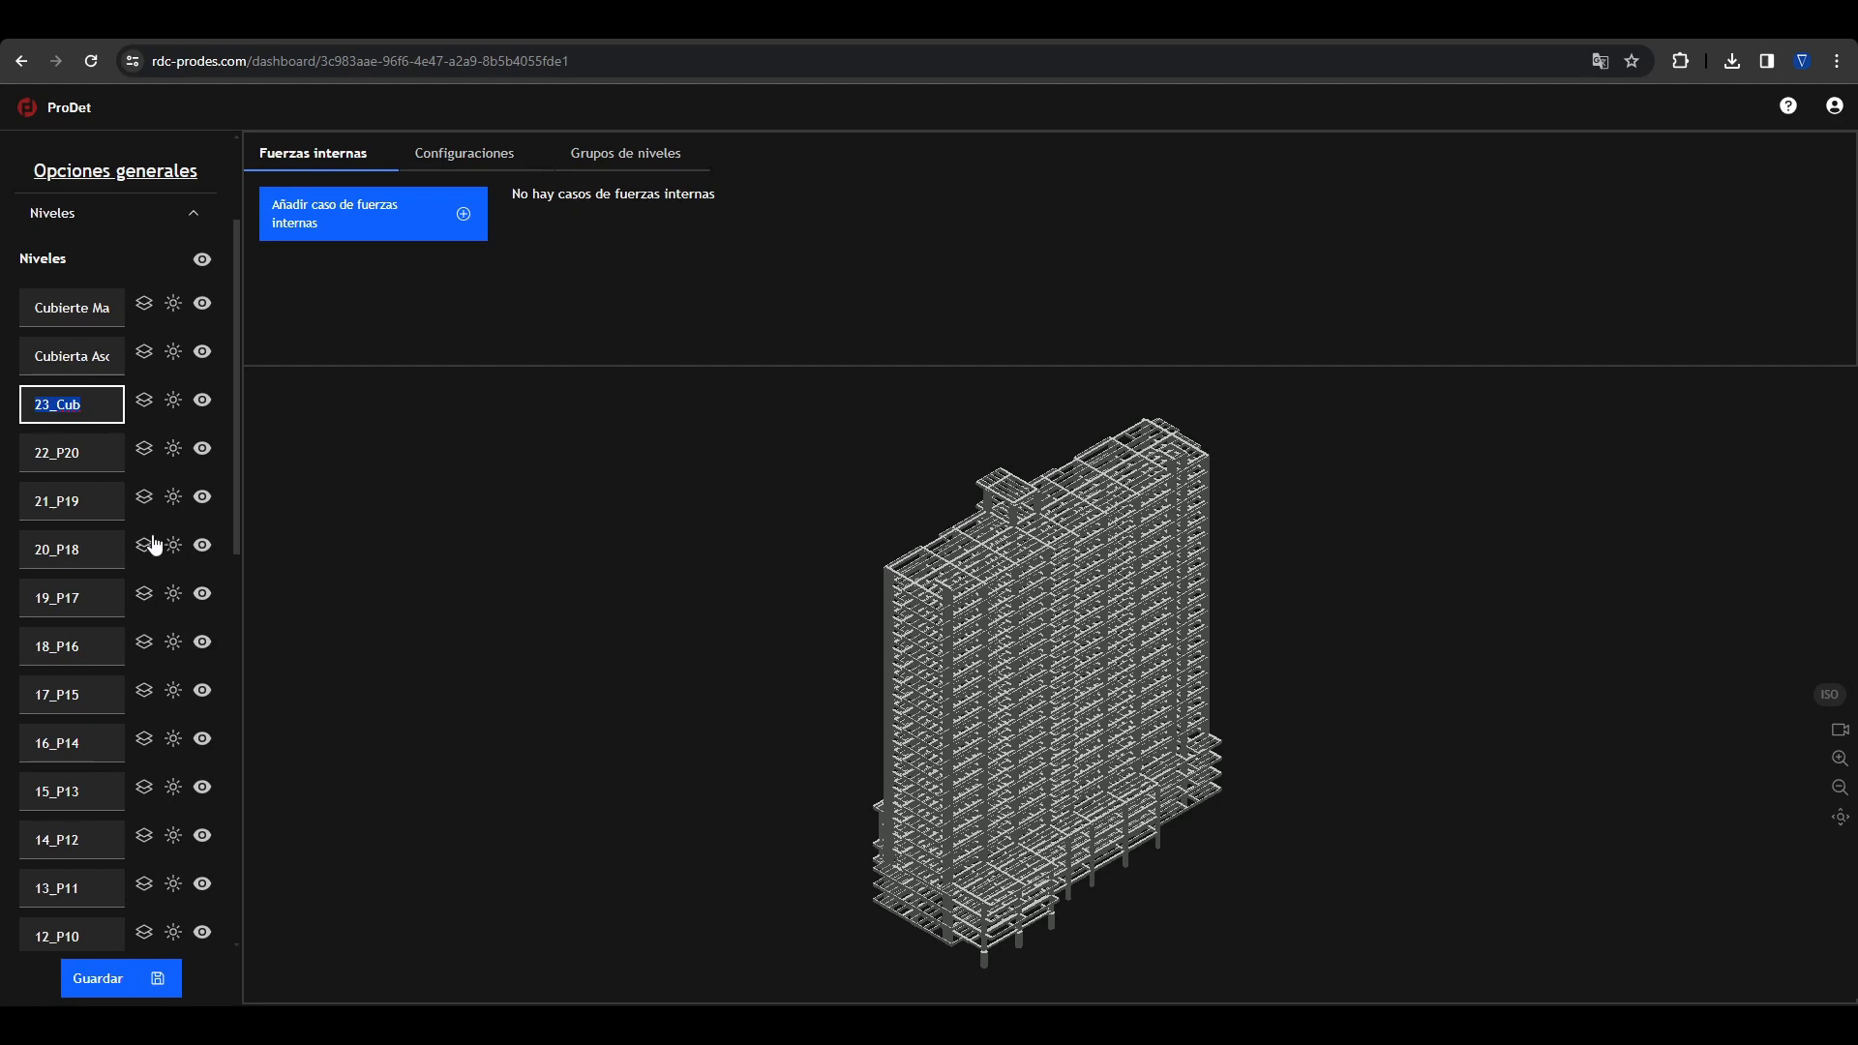
left_click(112, 509)
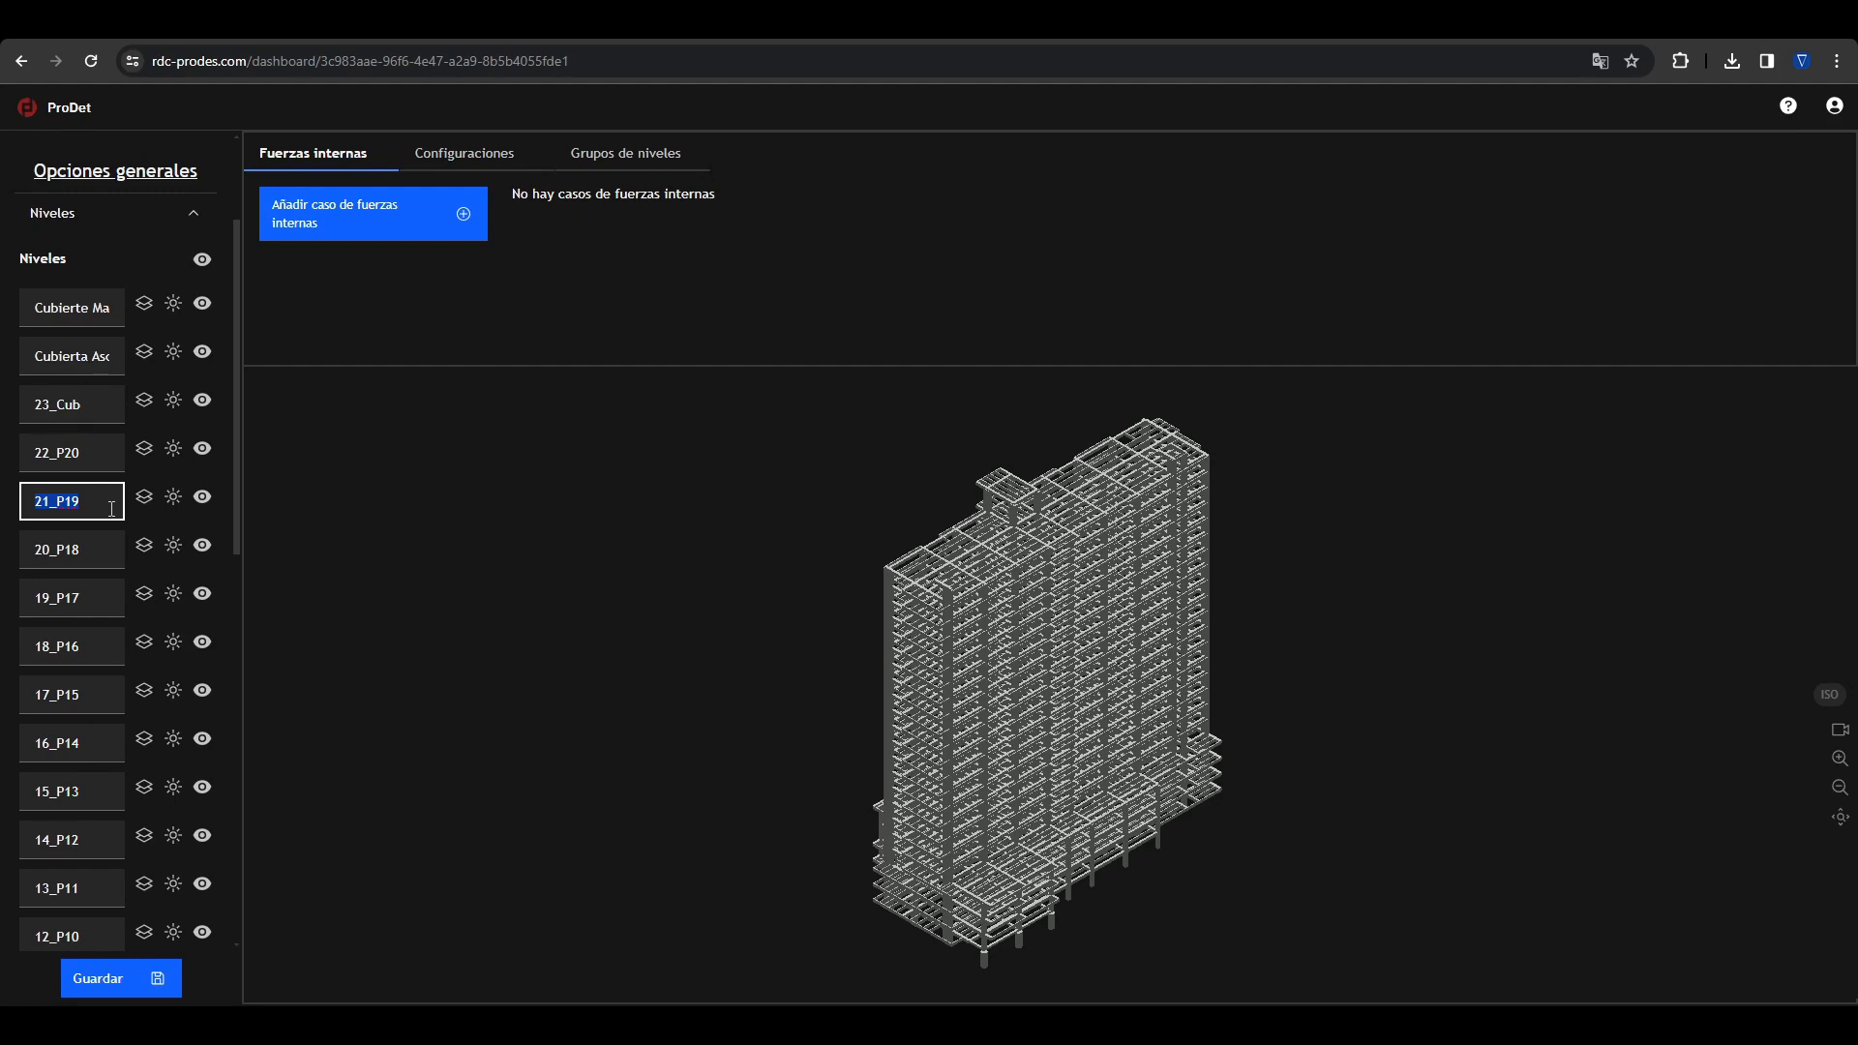
type("Piso 19")
key("Tab")
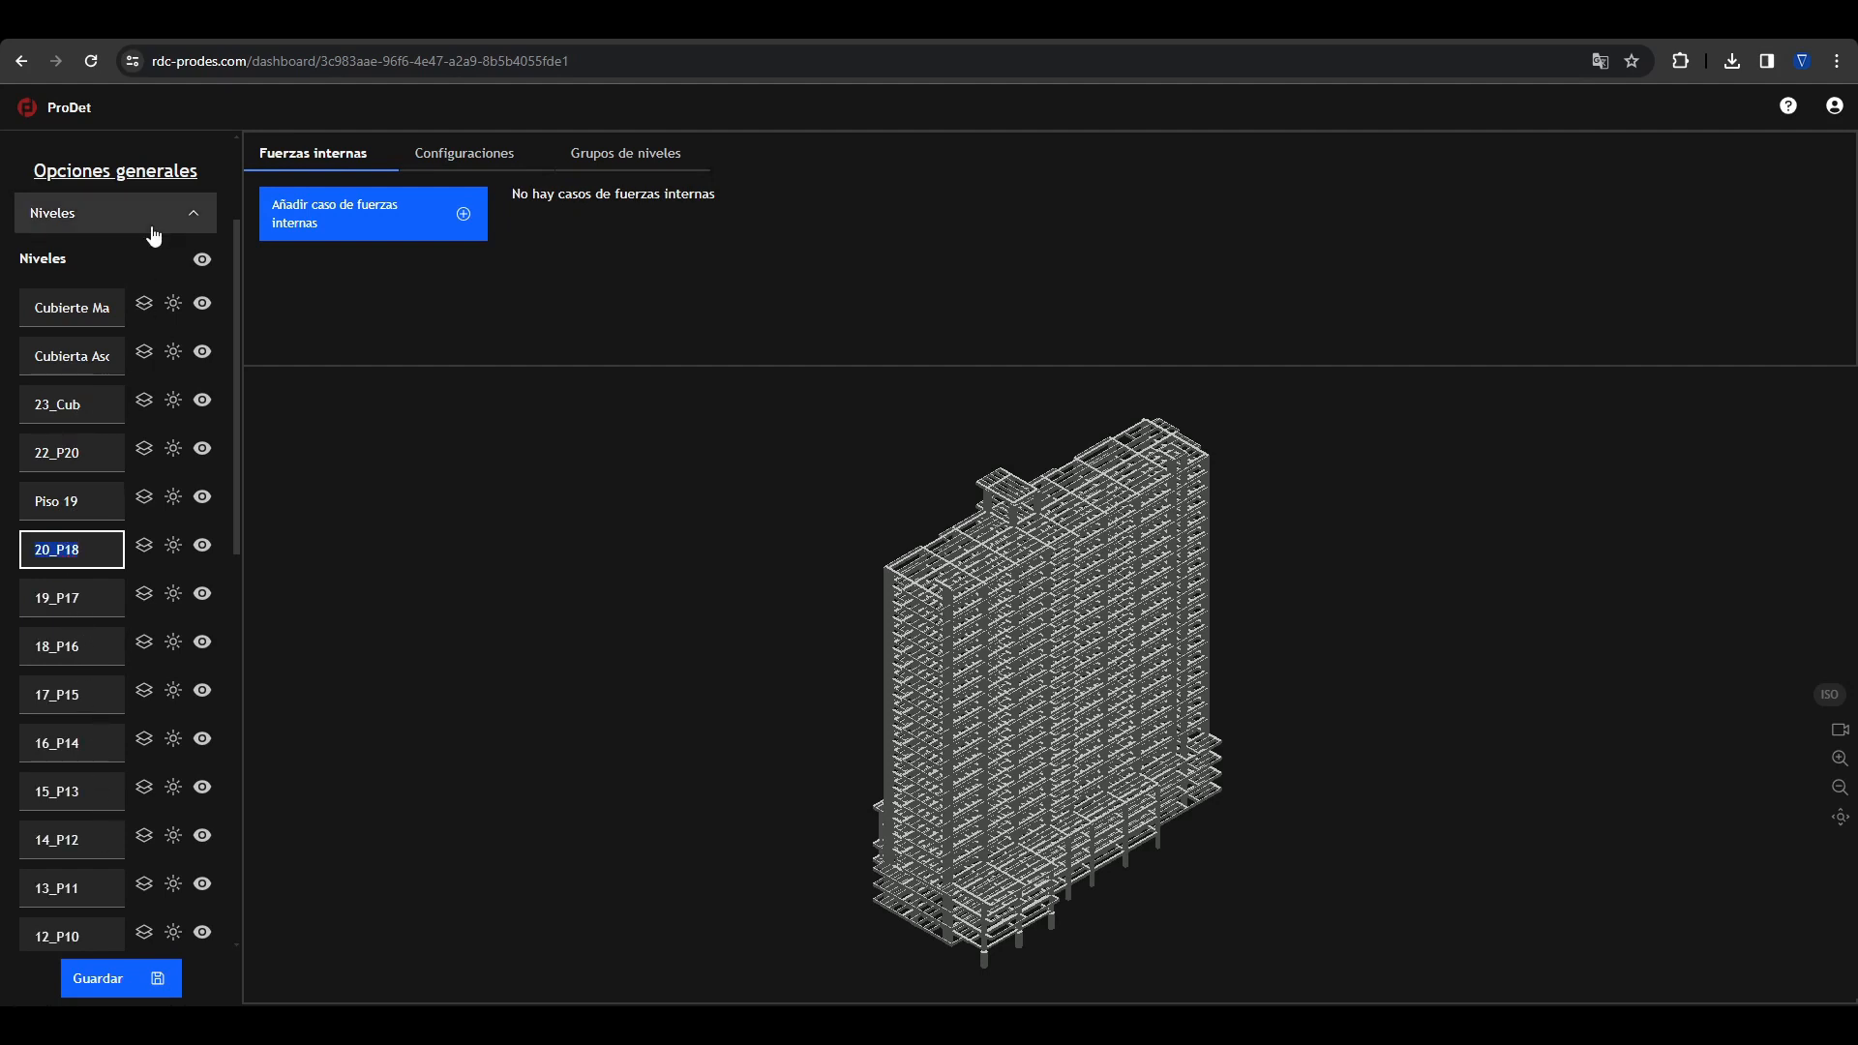
left_click(183, 226)
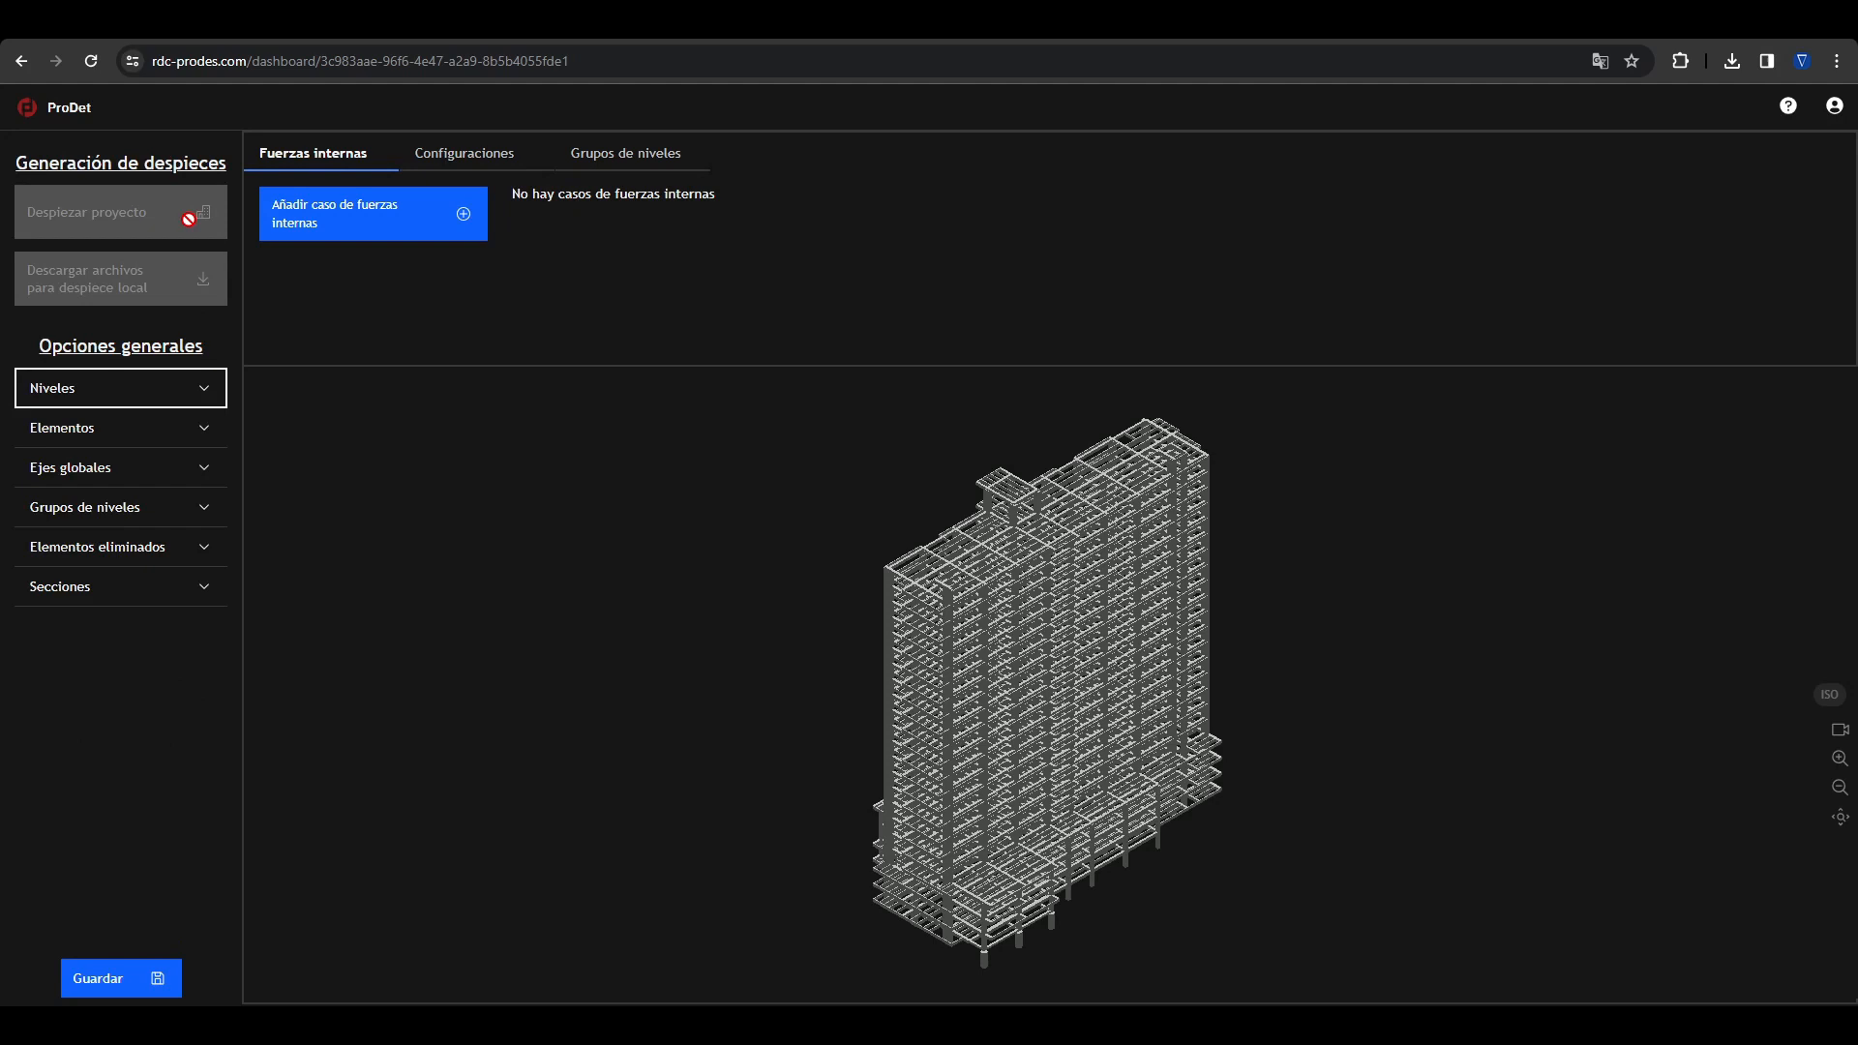
Step: Isolate the Nervios, Vigas and Columnas element types in turn, then show all elements again
left_click(214, 450)
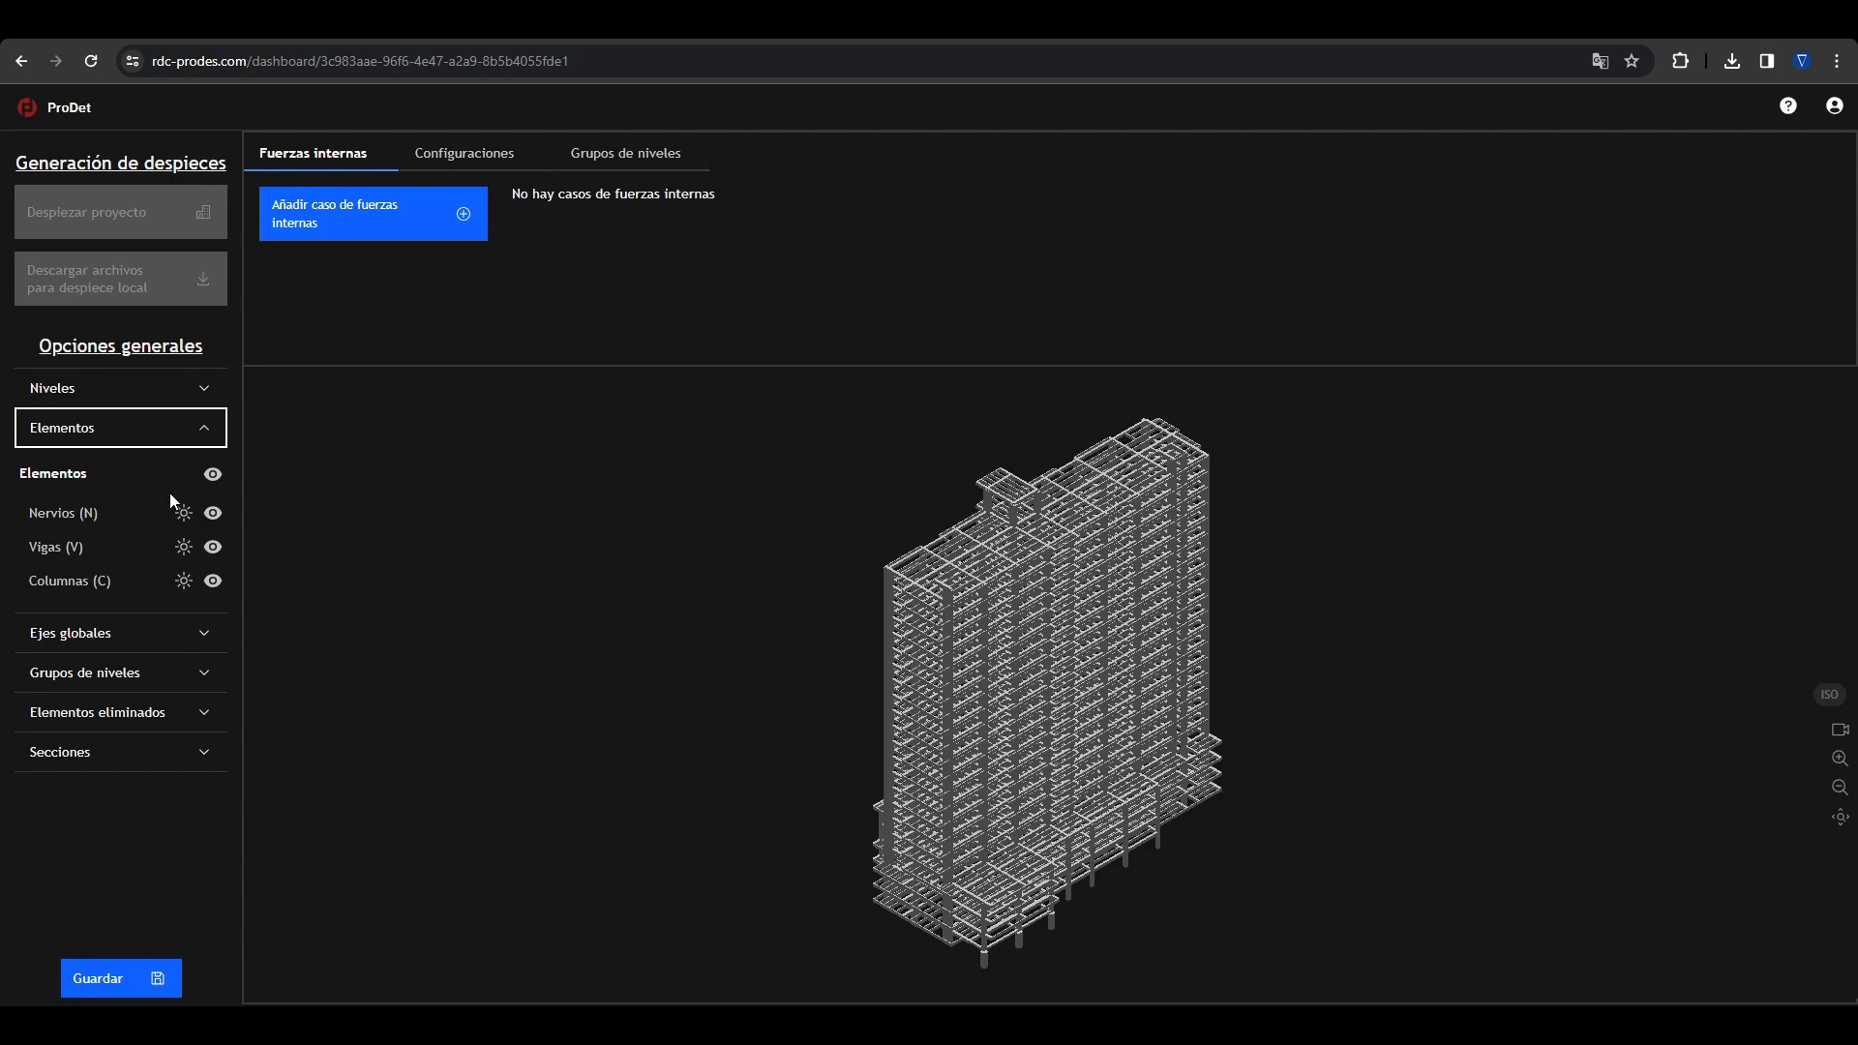
left_click(186, 515)
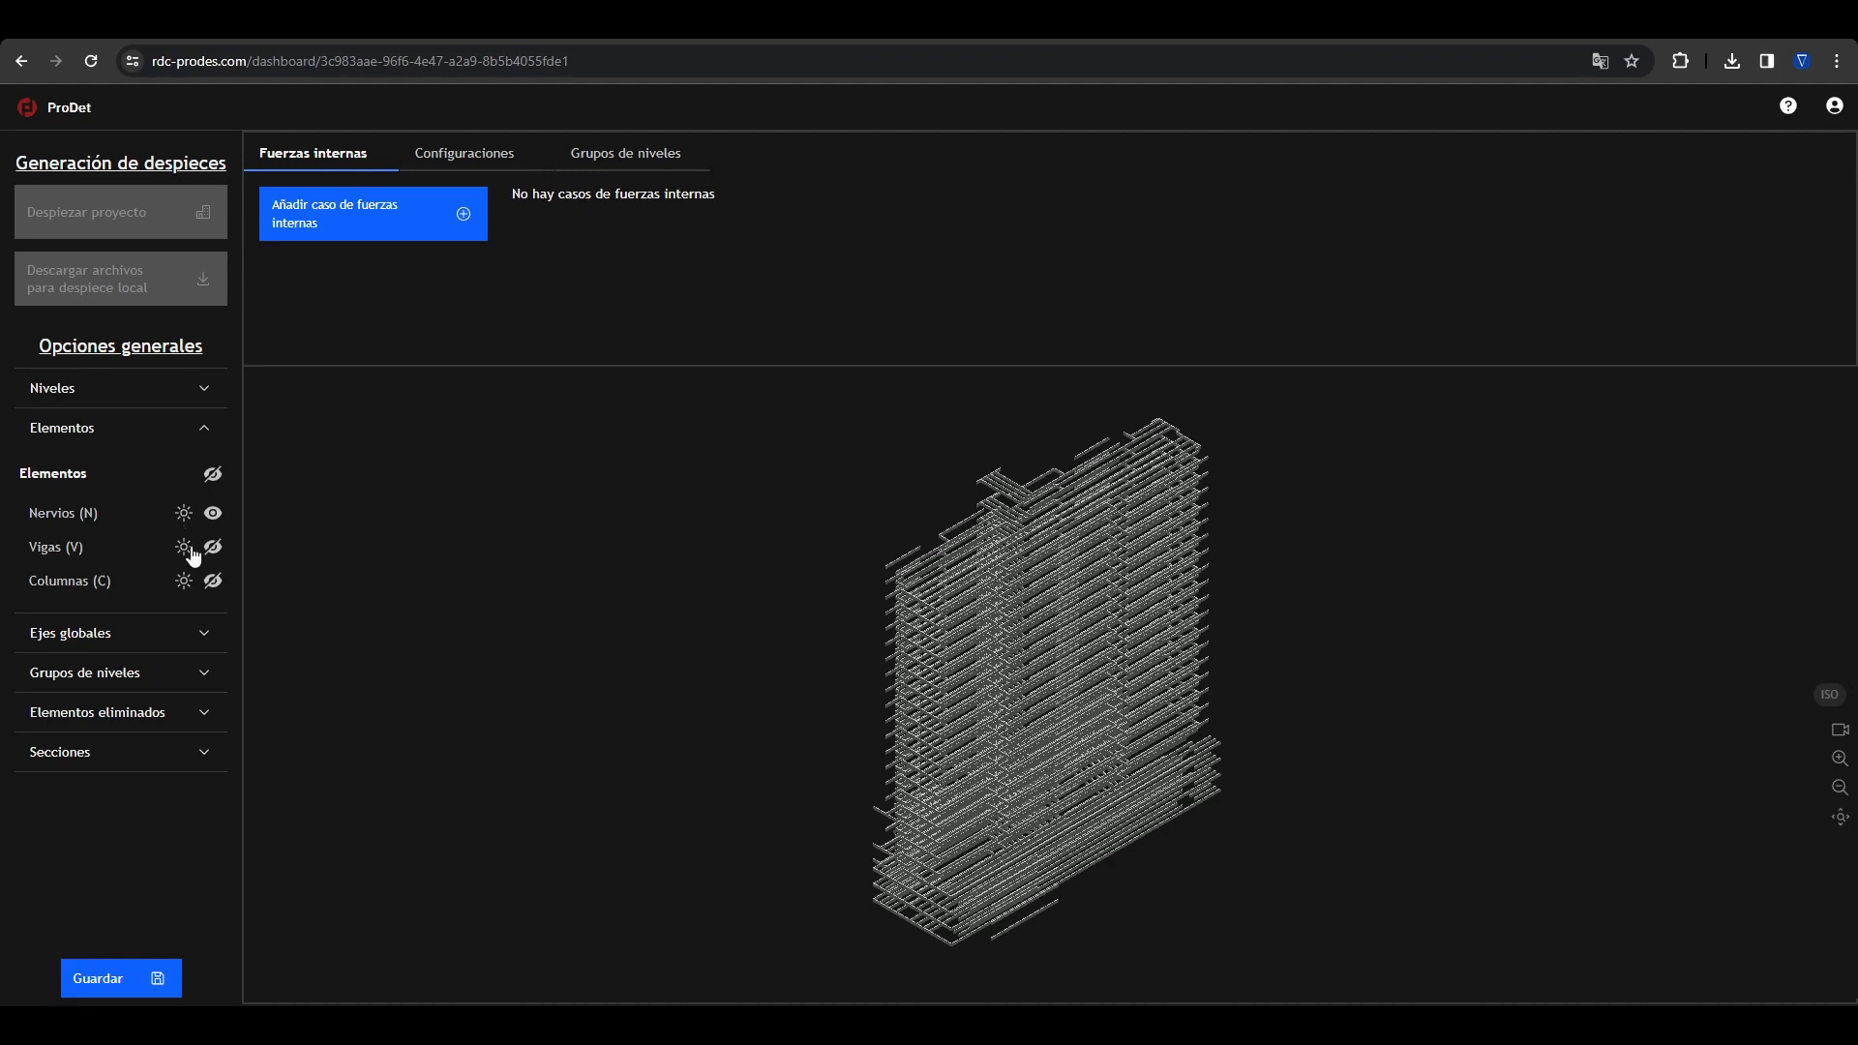
left_click(189, 550)
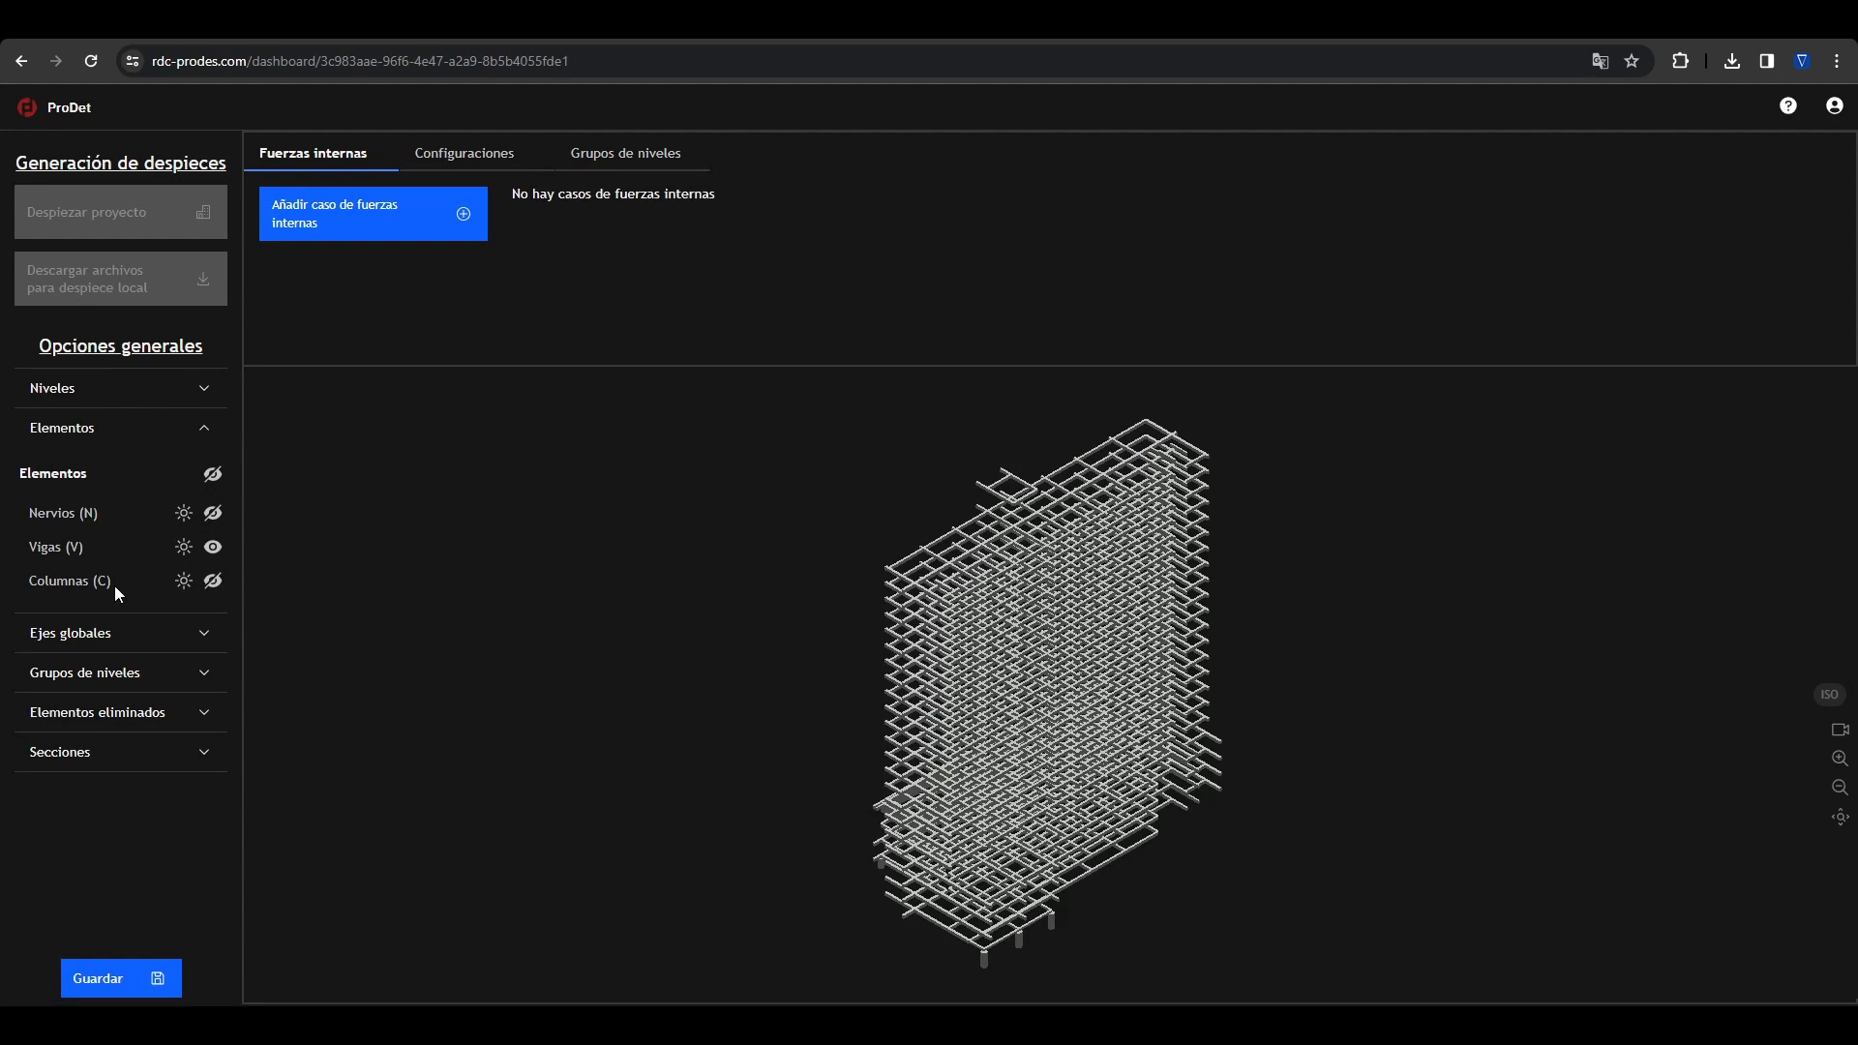
left_click(186, 584)
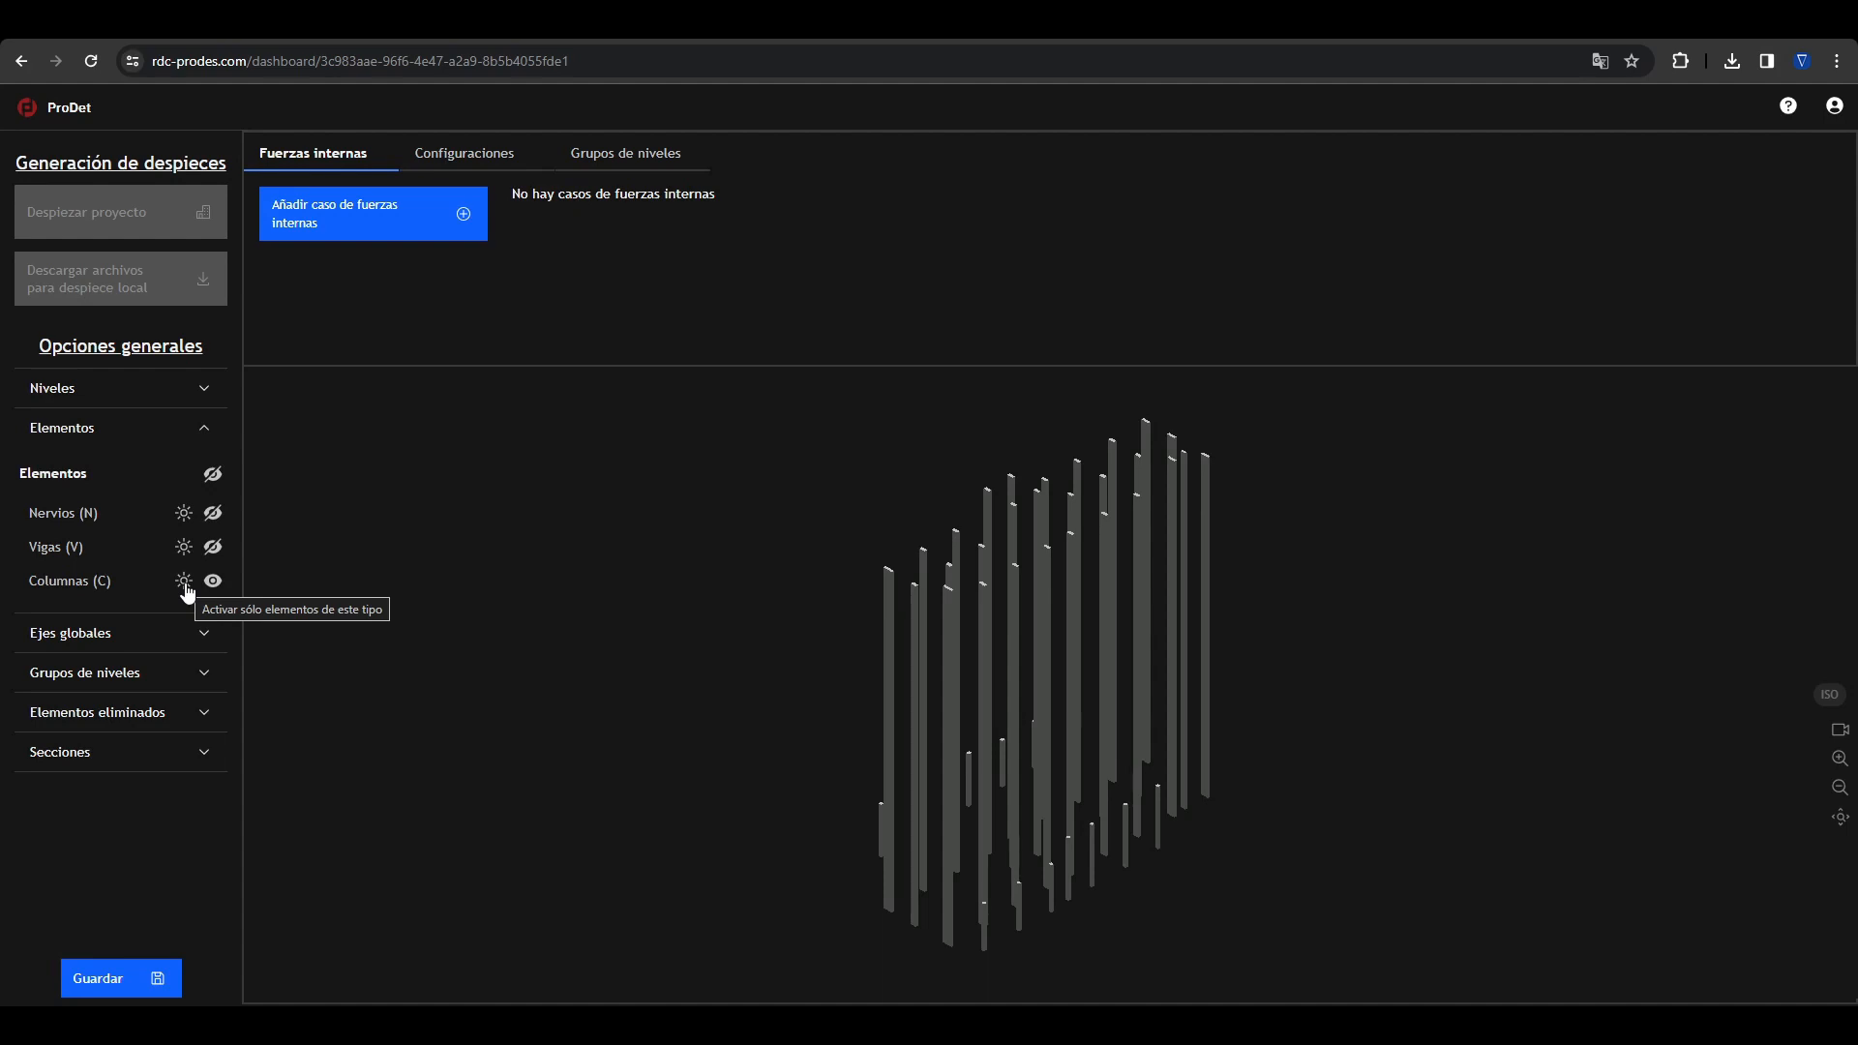
left_click(212, 476)
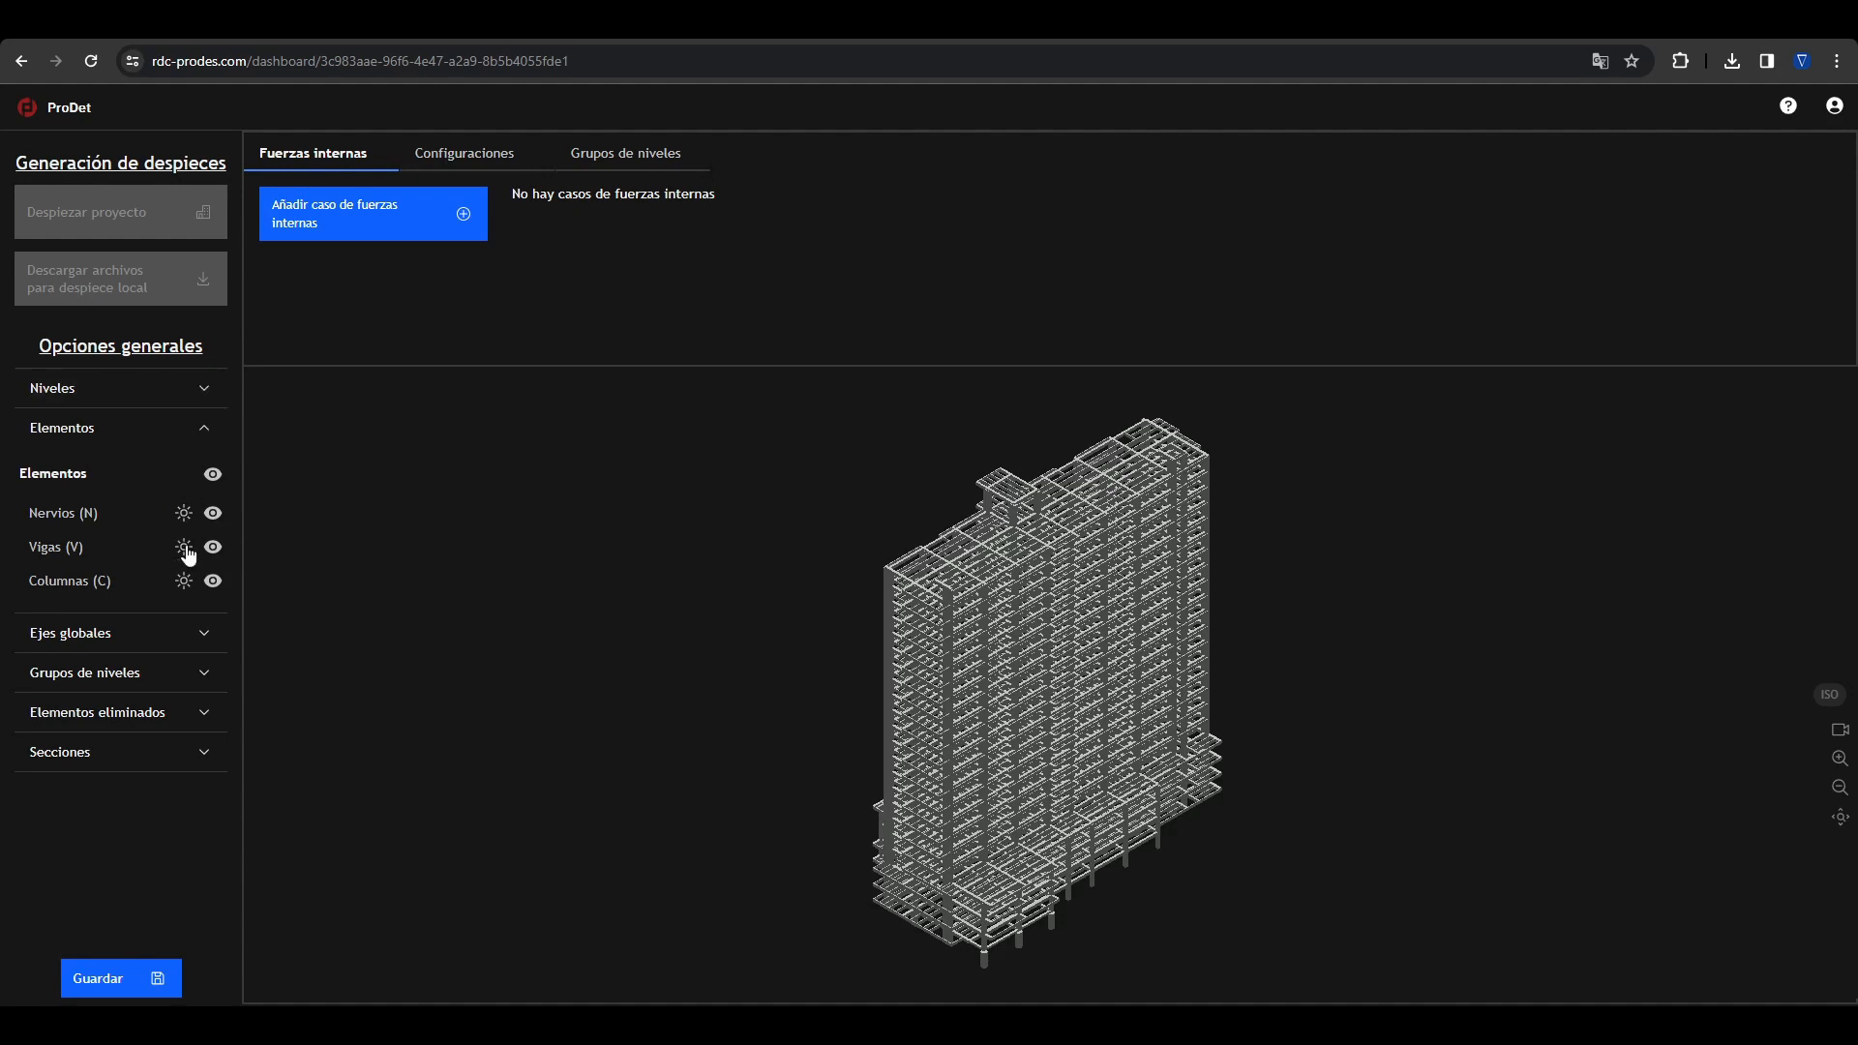
left_click(208, 440)
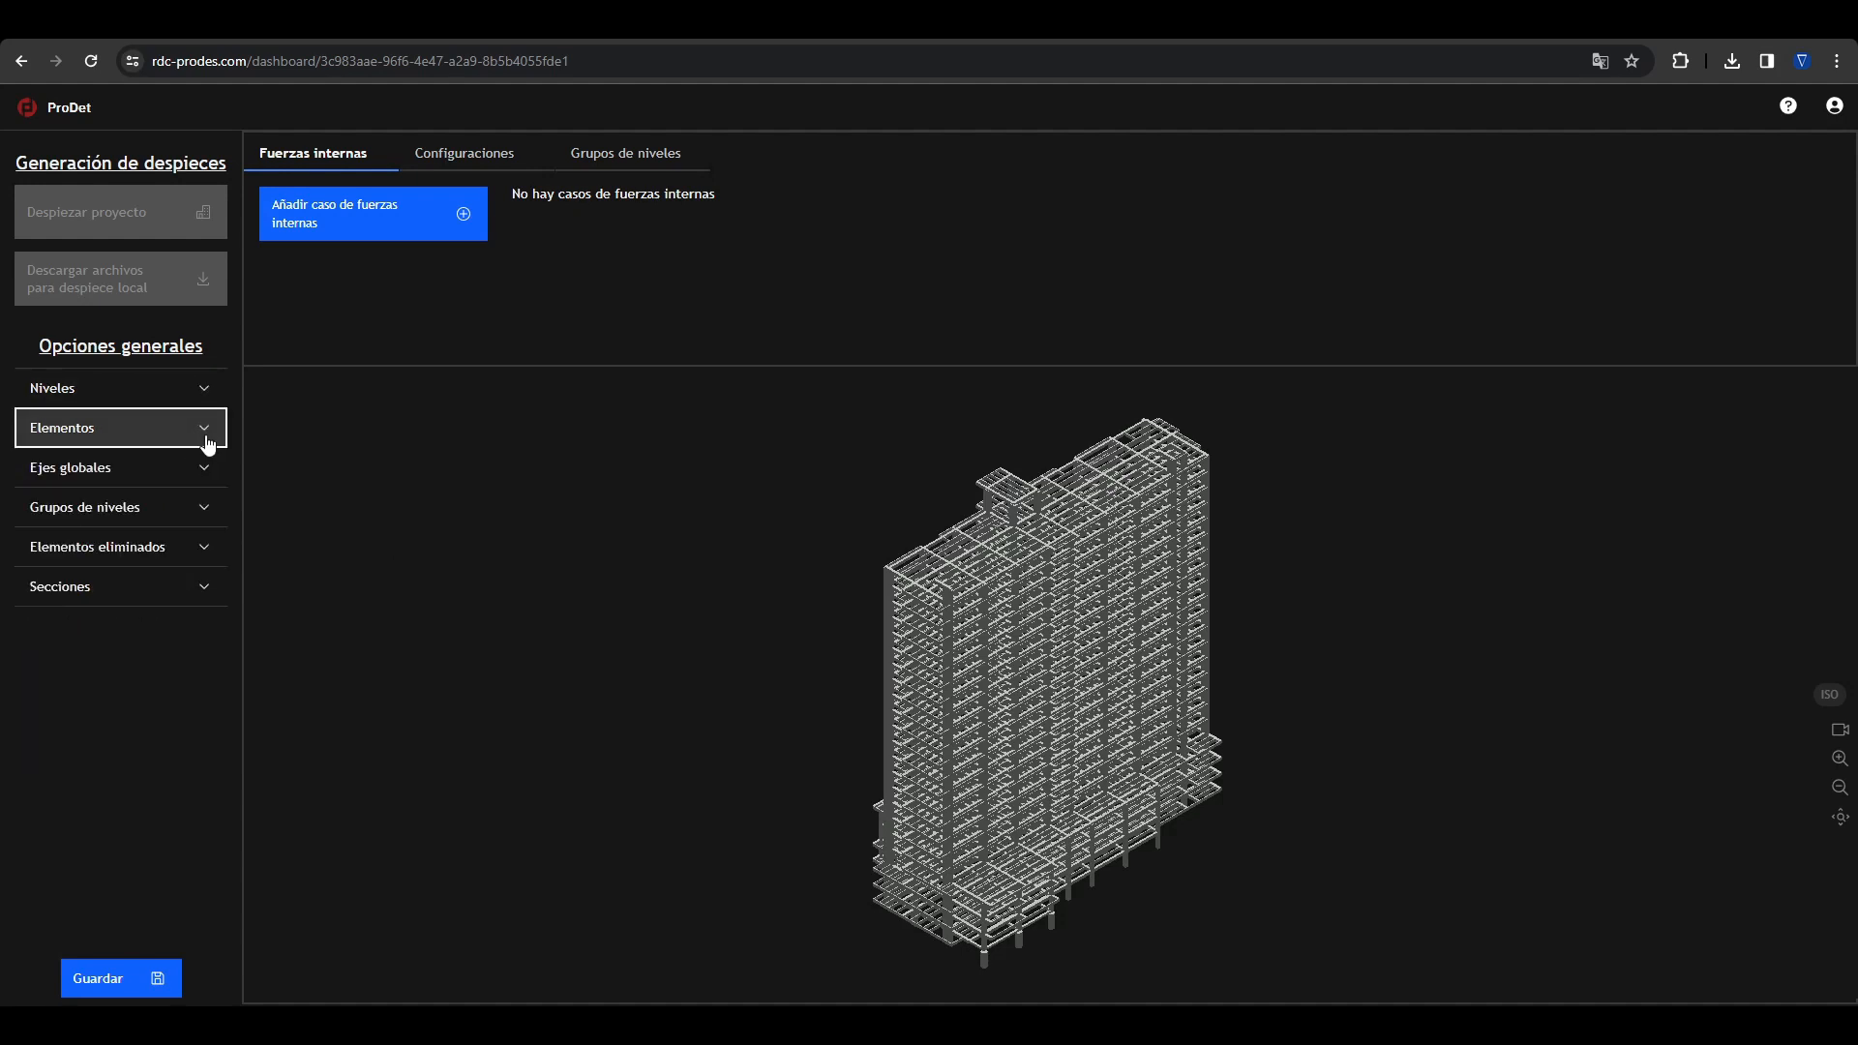
Step: Add a global axis named A to the axes spaced in X, at coordinate 5 m
left_click(207, 468)
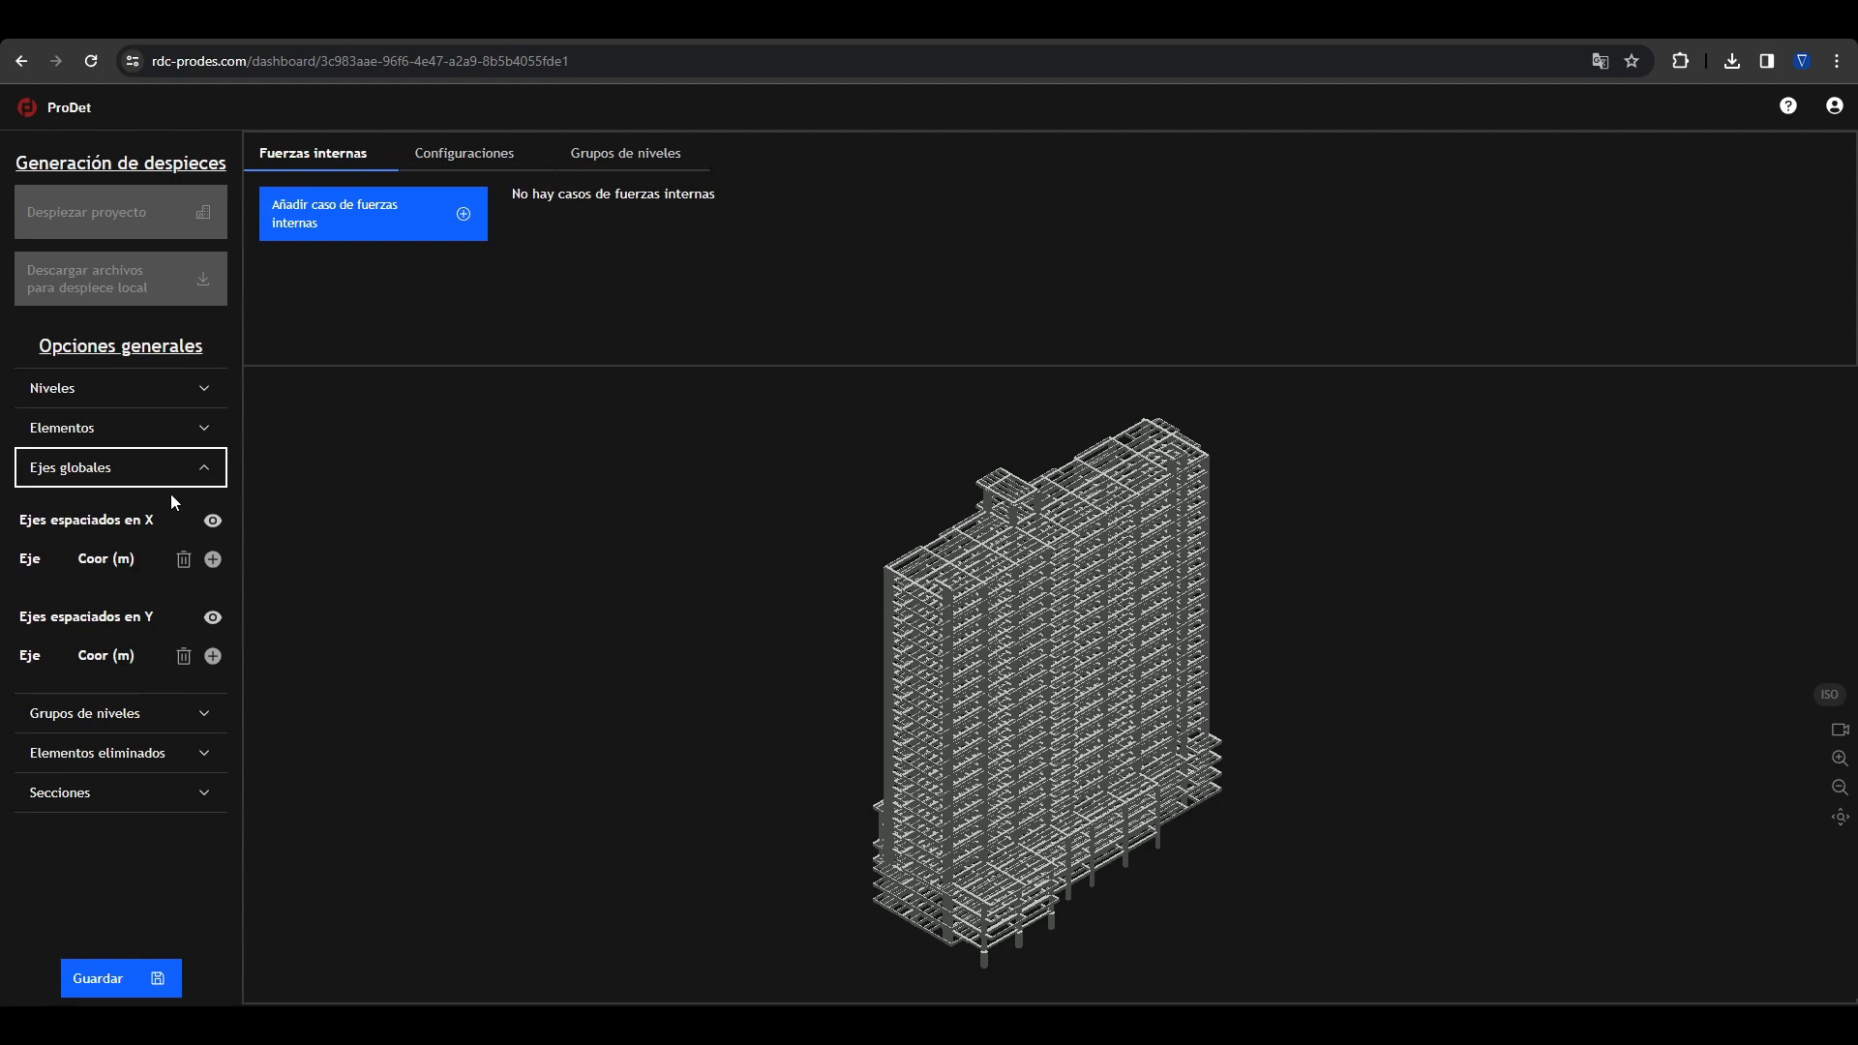
left_click(694, 629)
key("t")
scroll(916, 626, "up", 3)
middle_click_drag(938, 635, 953, 616)
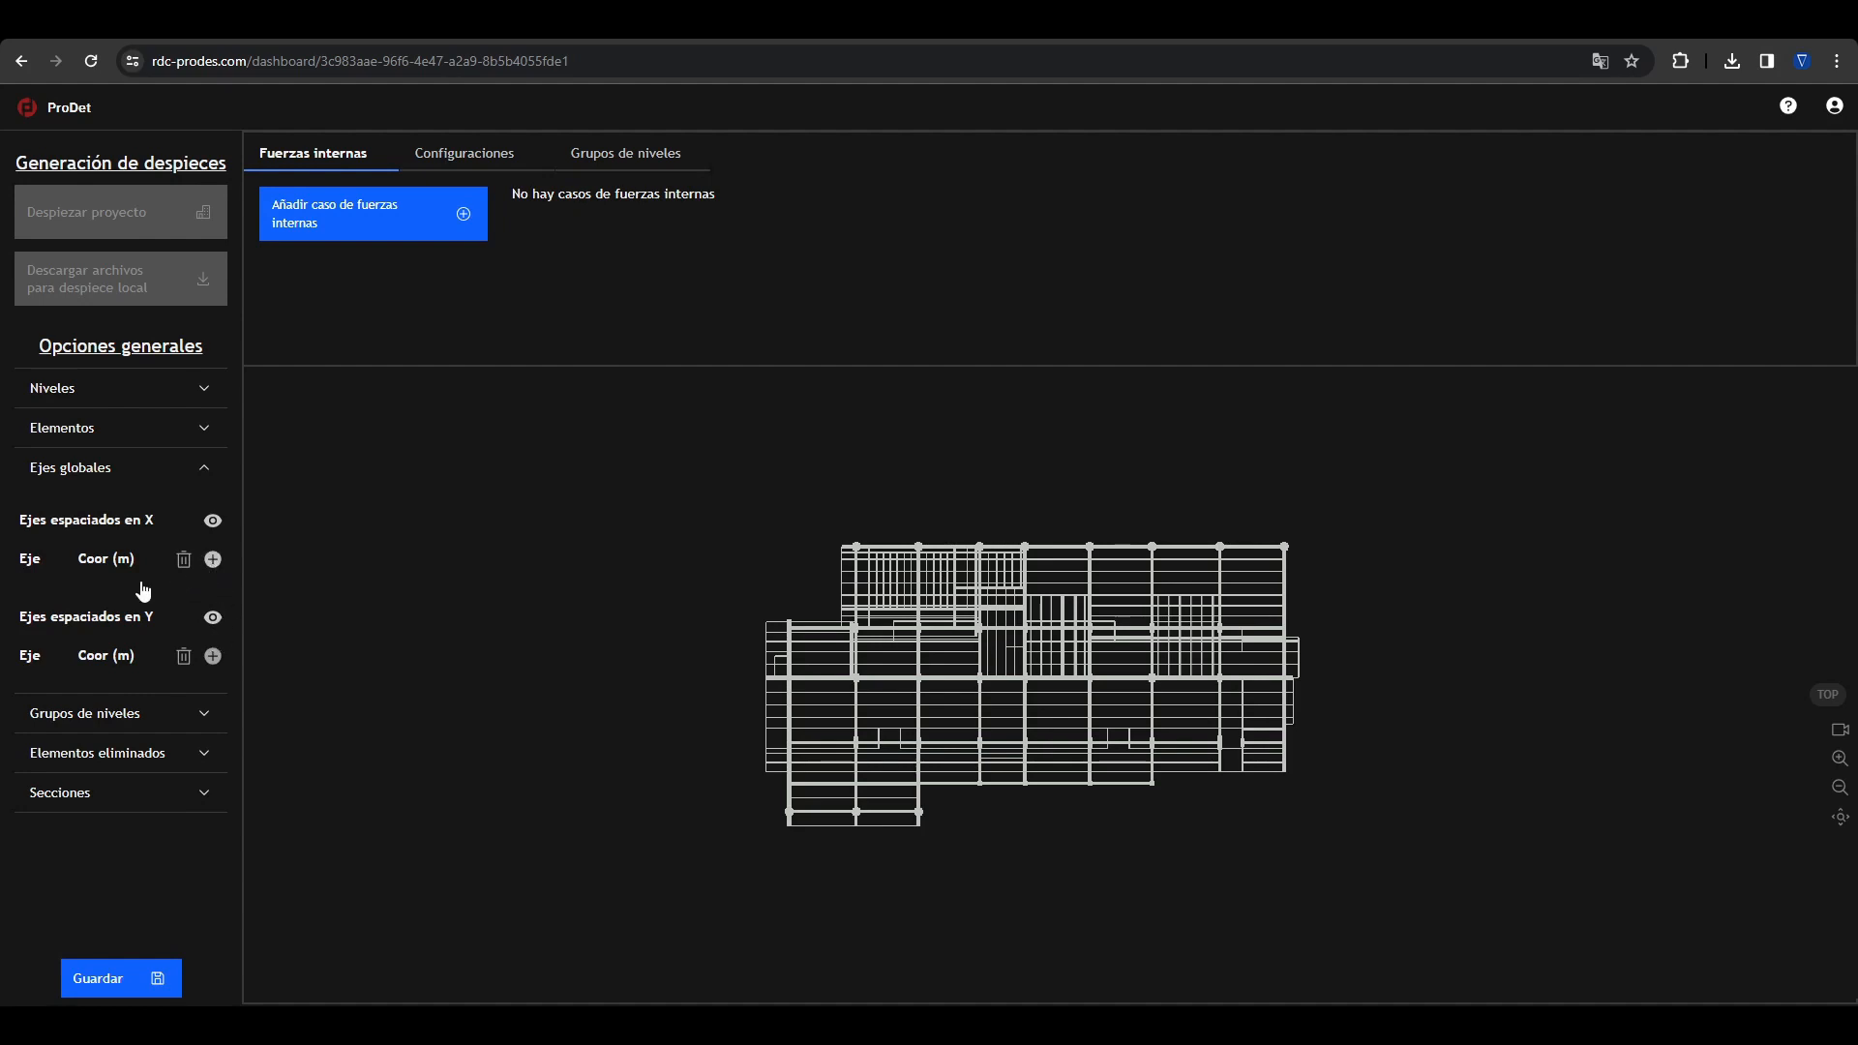
left_click(213, 561)
double_click(45, 616)
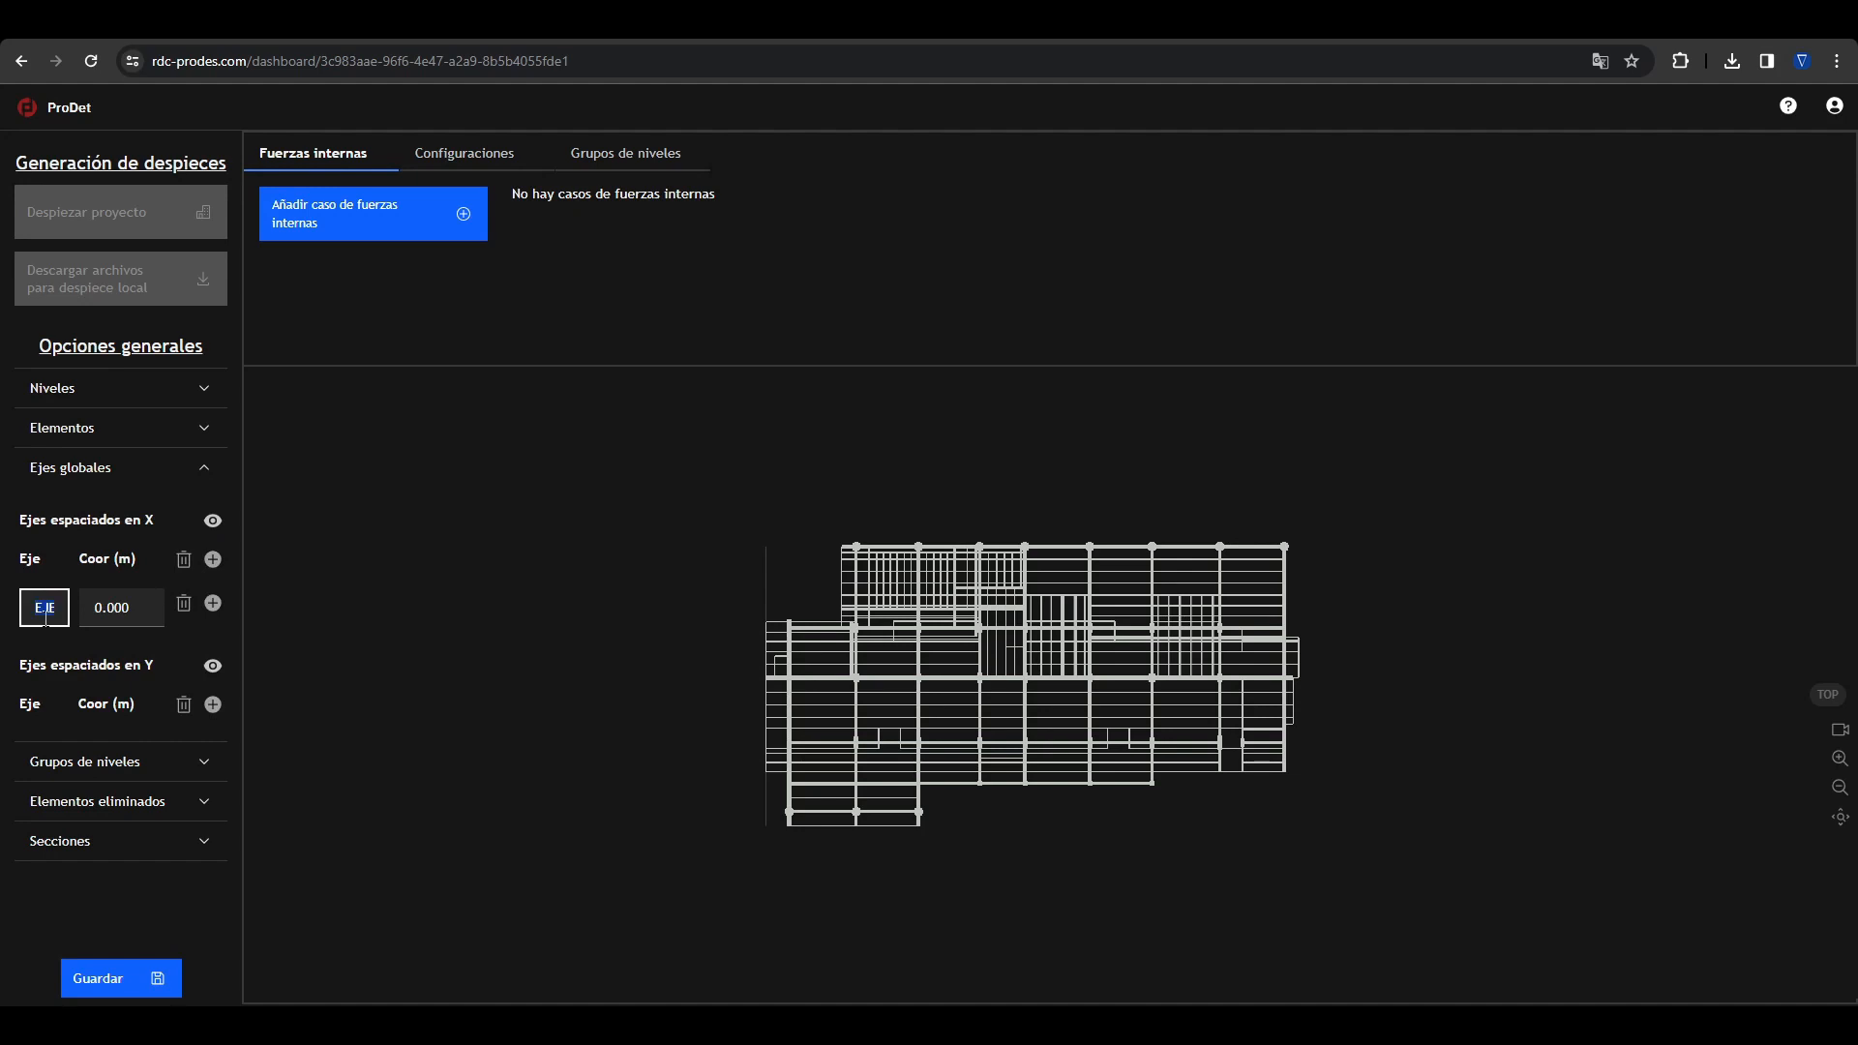
type("A")
double_click(112, 607)
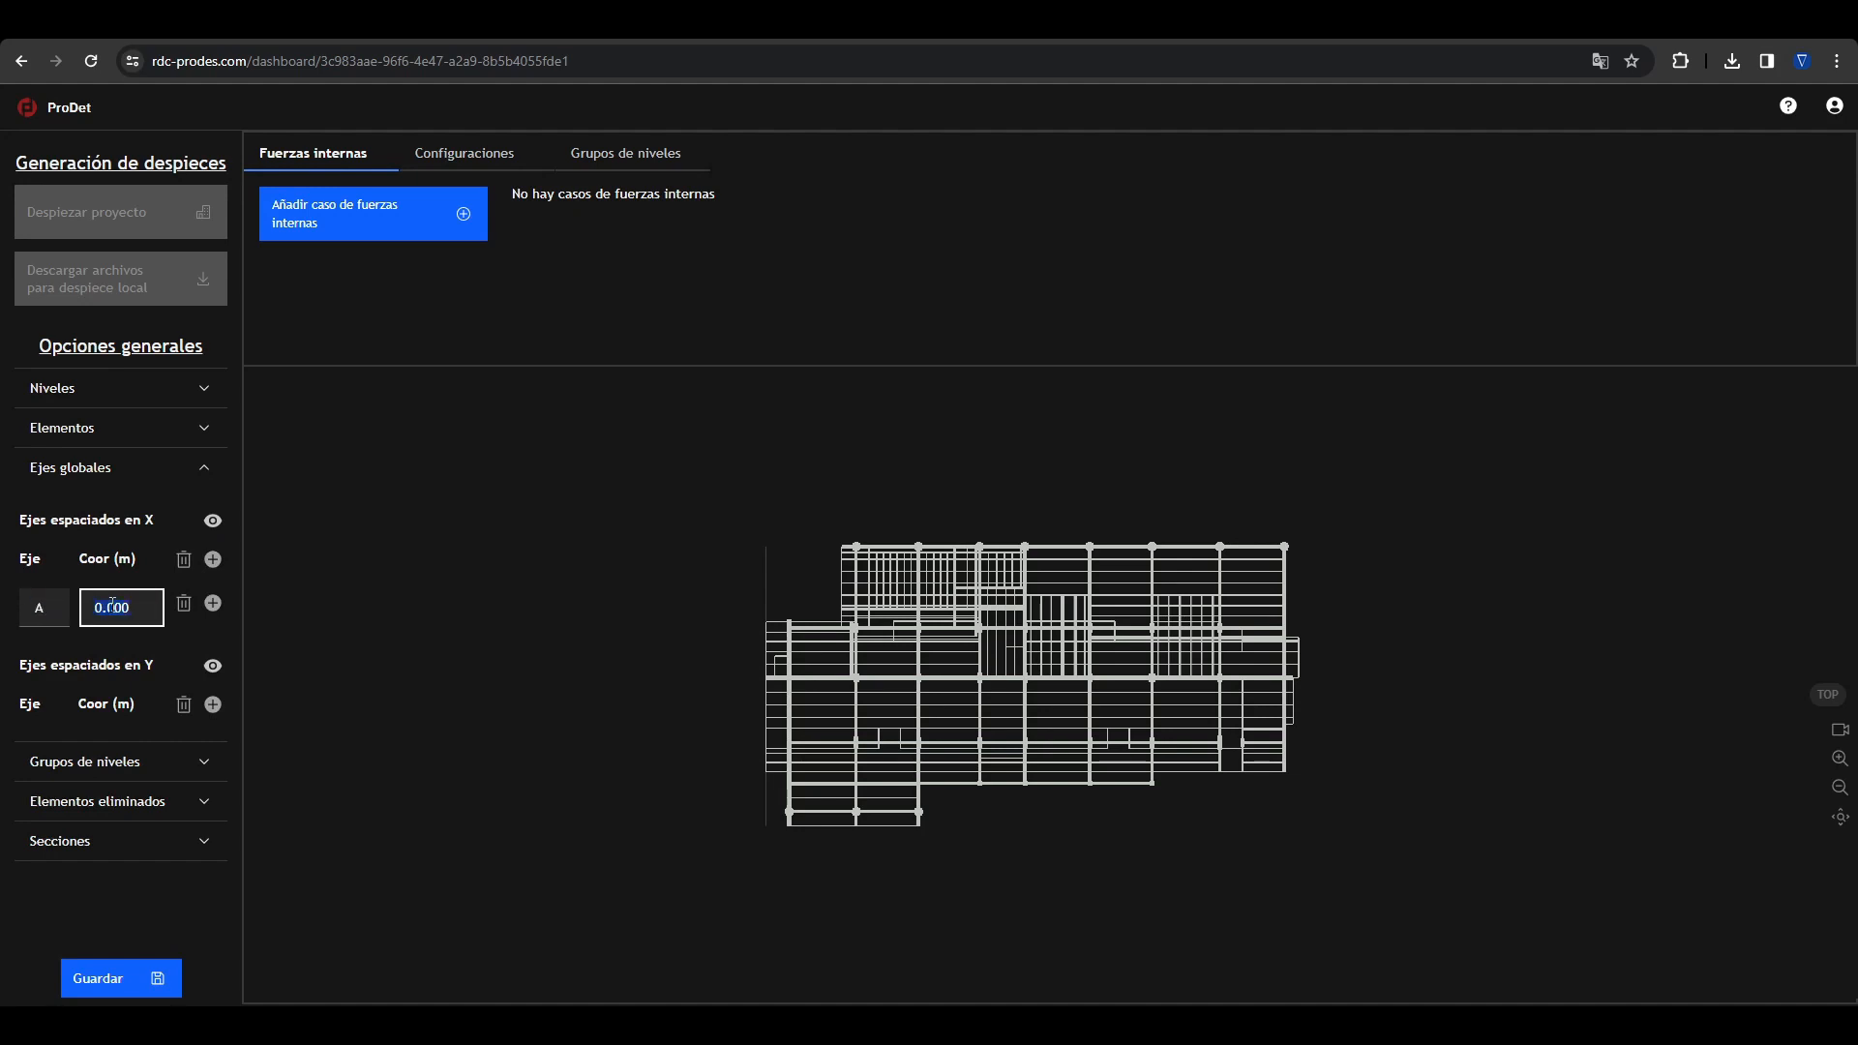
type("5")
key("Return")
Step: Add a second global axis named B to the axes spaced in X, at coordinate 7 m
scroll(788, 589, "up", 4)
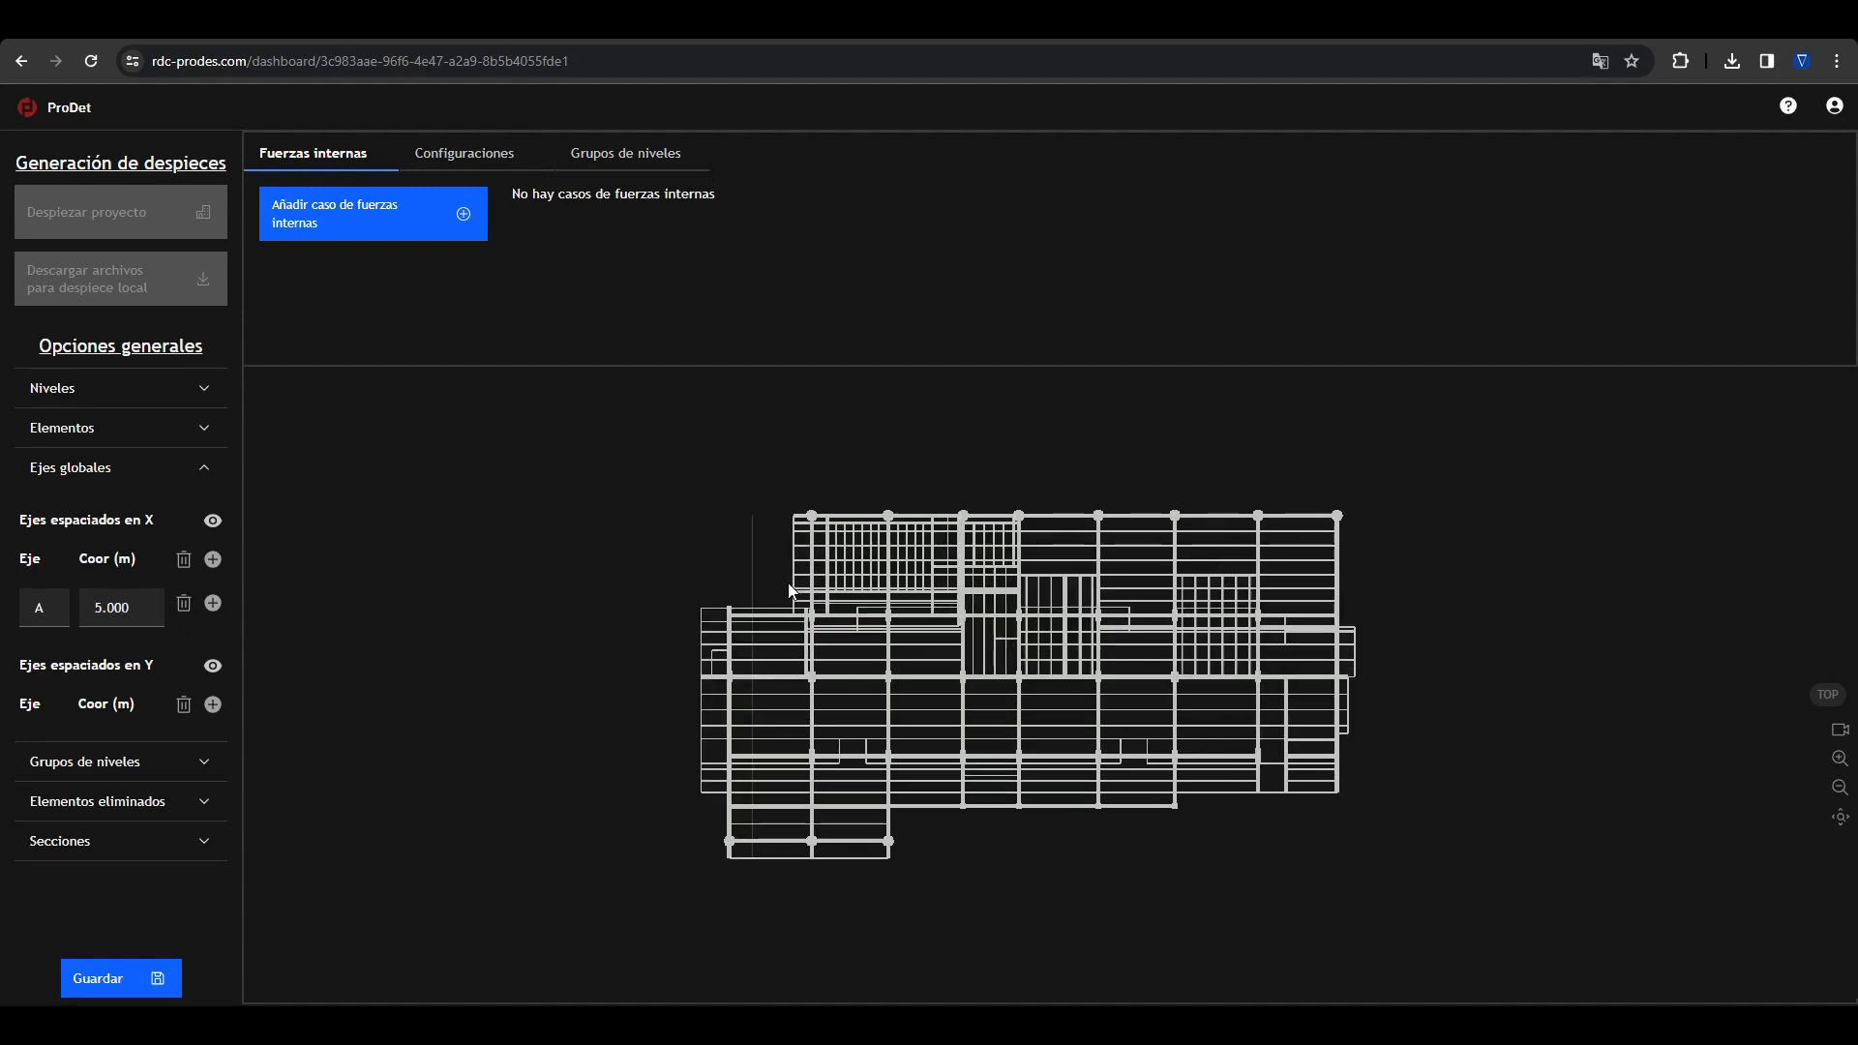
middle_click_drag(777, 575, 857, 575)
scroll(859, 573, "up", 3)
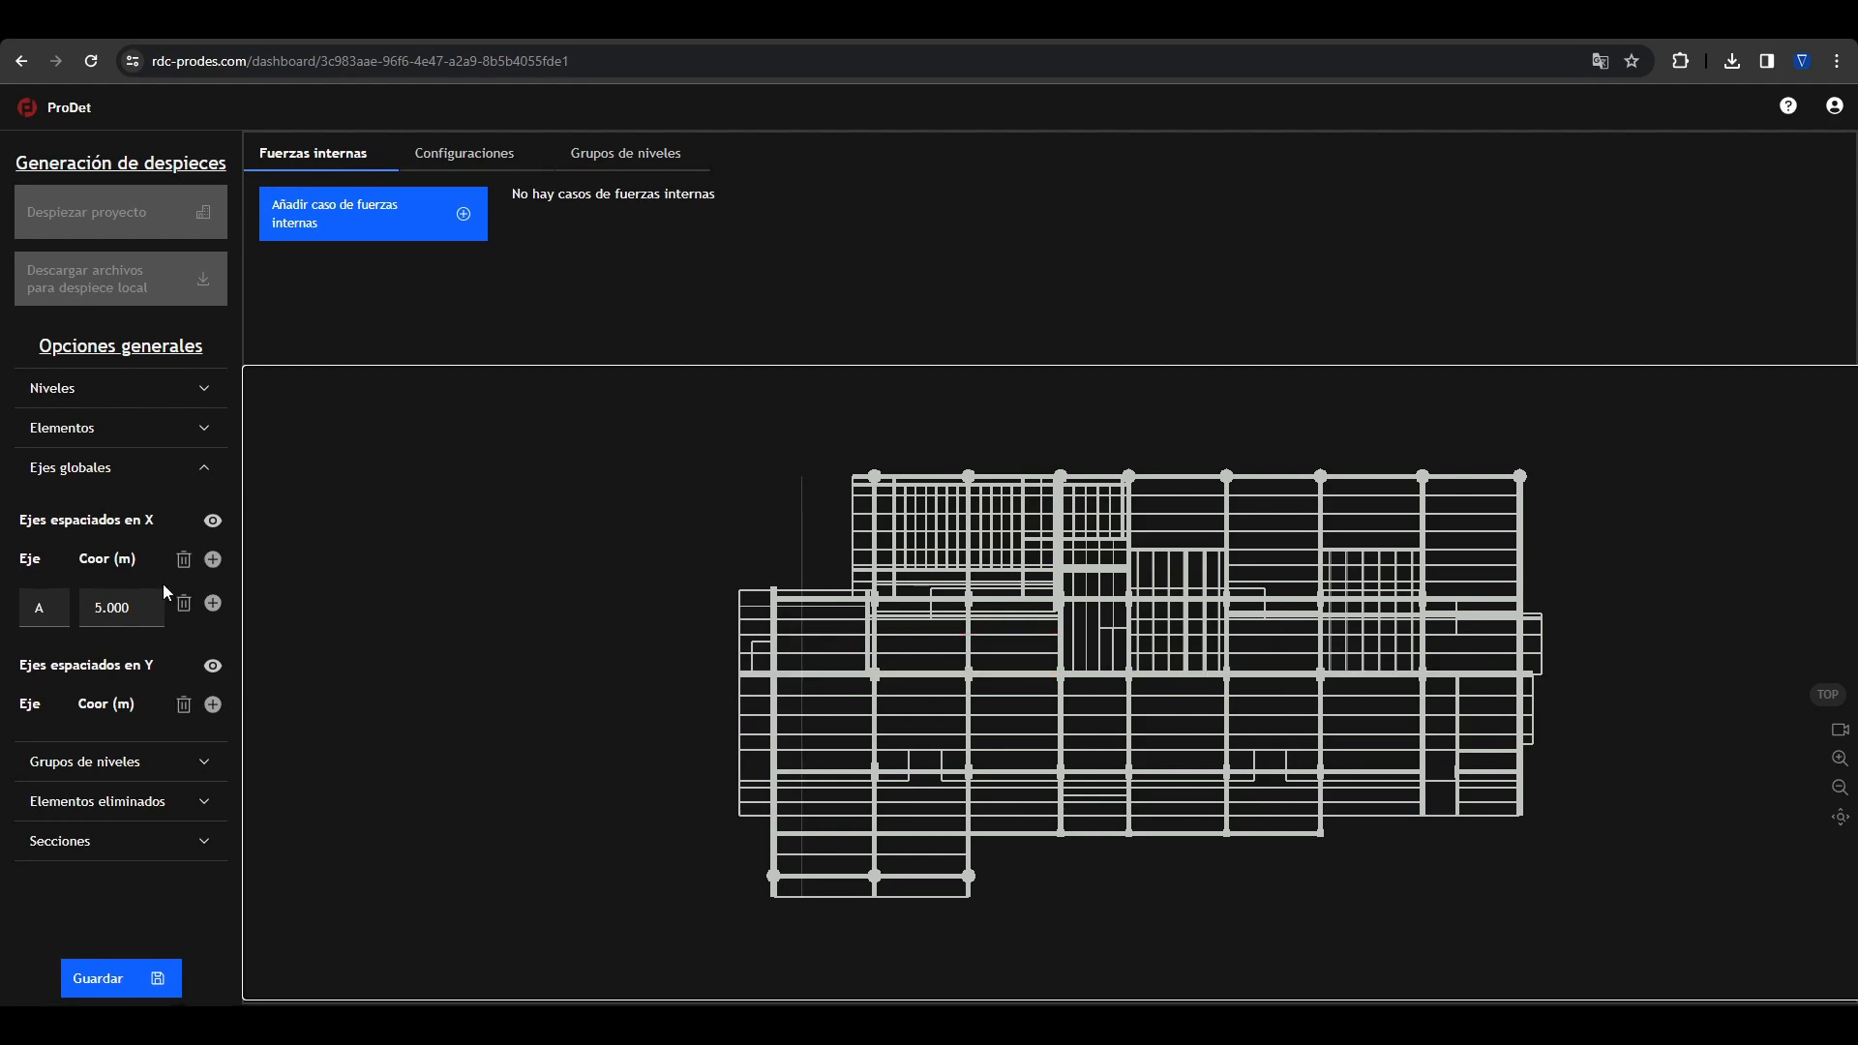
left_click(213, 602)
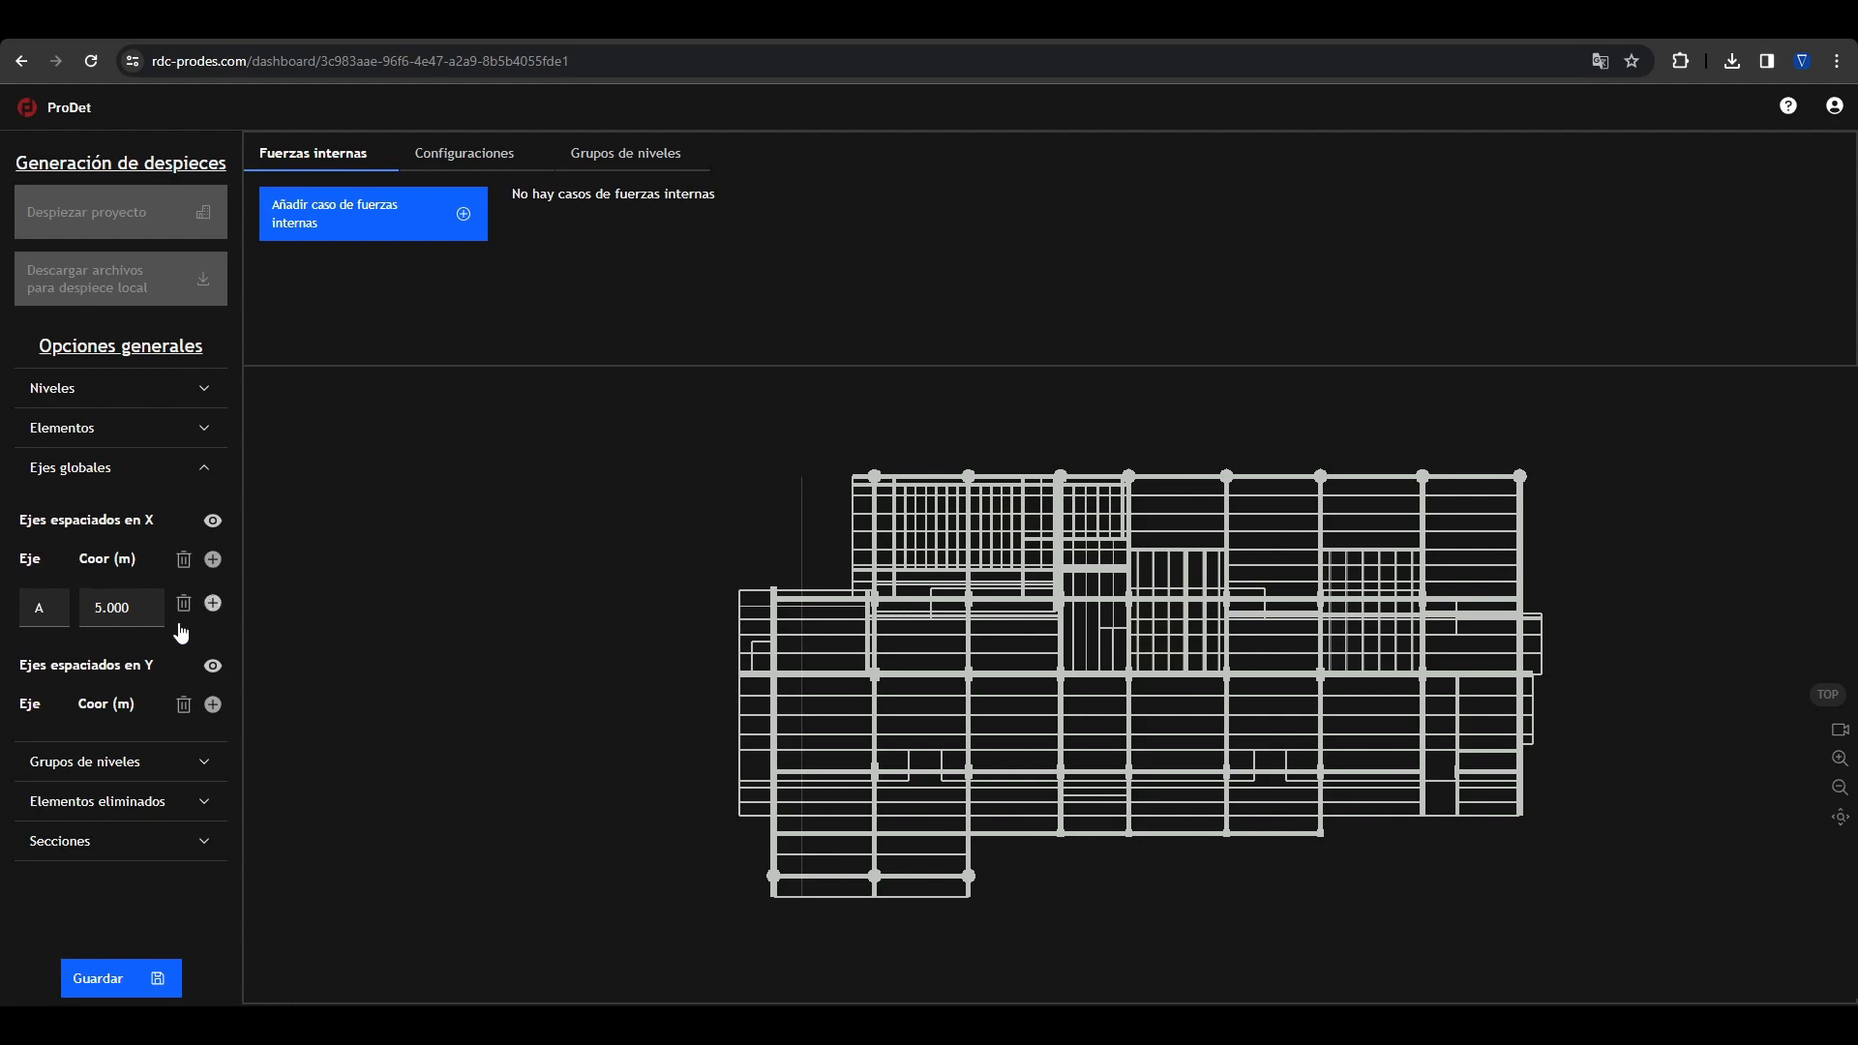
double_click(56, 653)
type("b")
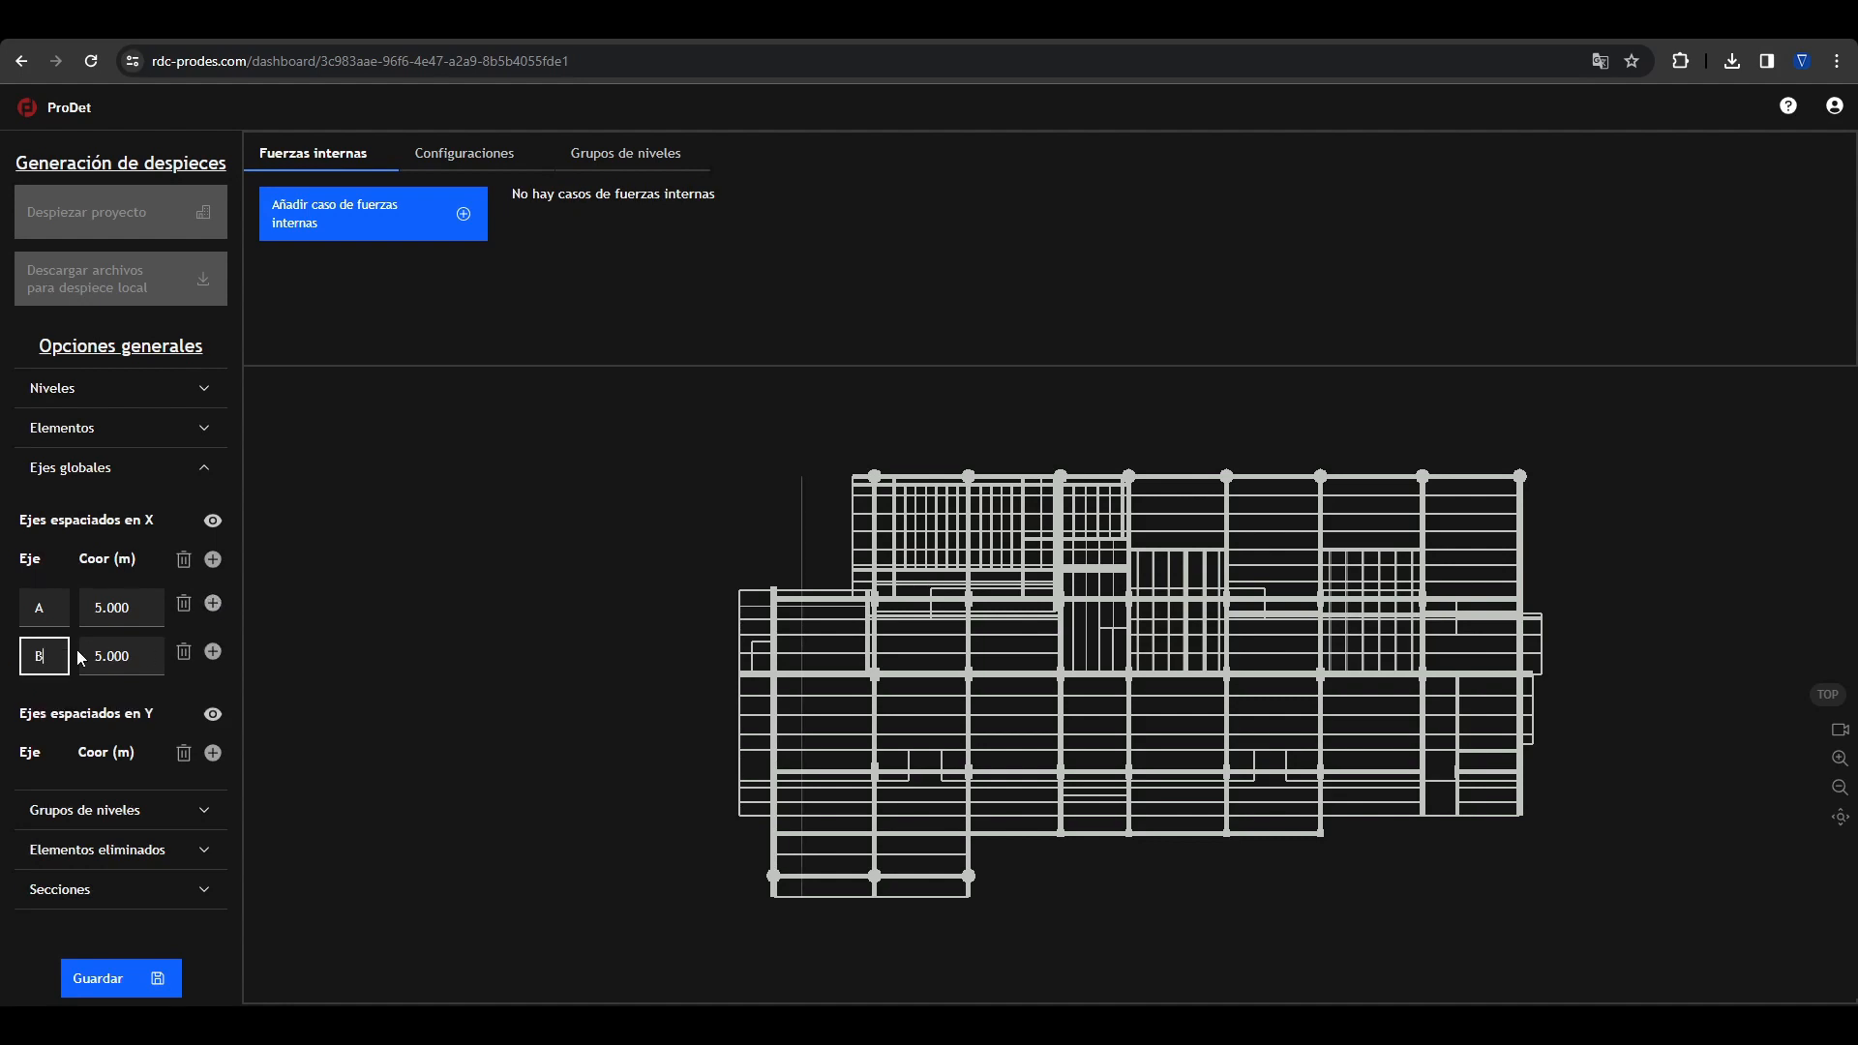
double_click(103, 657)
type("7")
left_click(1017, 632)
Step: Add a global axis named 1 to the axes spaced in Y, at coordinate 3 m
left_click(213, 753)
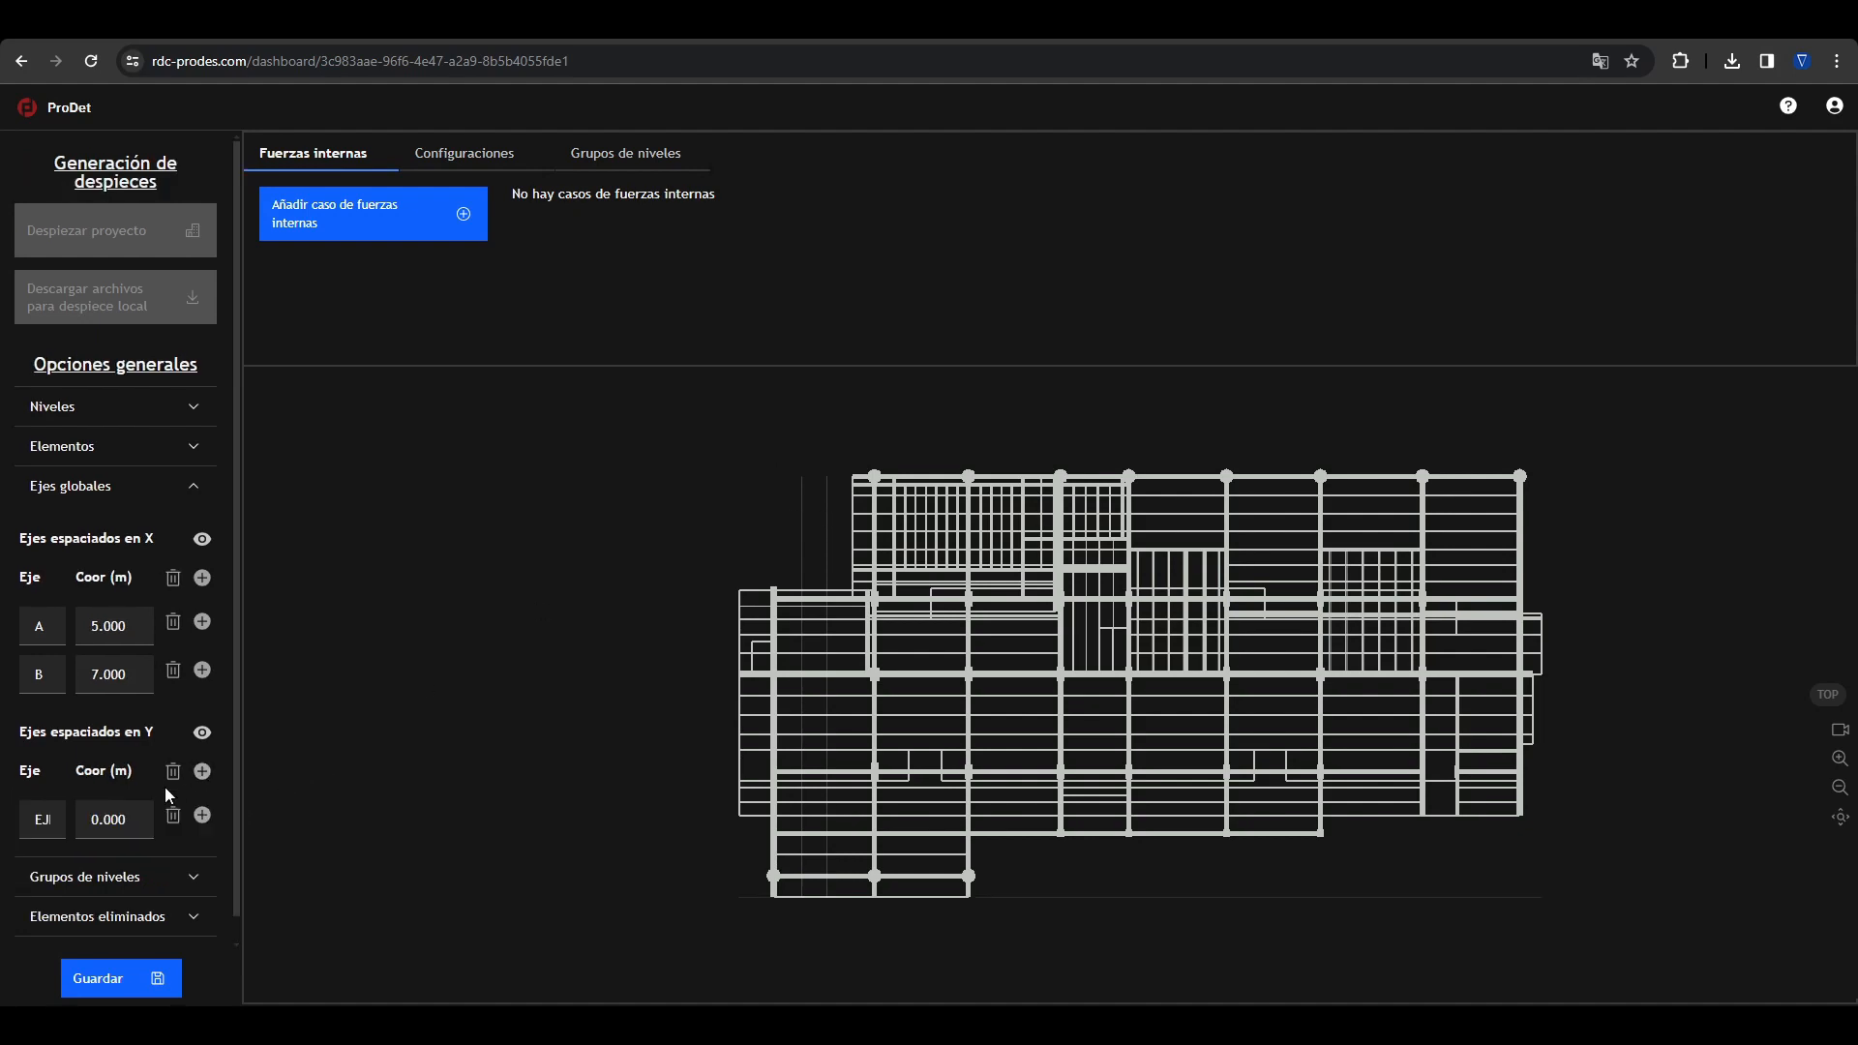
left_click(46, 820)
type("1")
left_click(121, 821)
type("3")
left_click(1070, 824)
left_click(206, 493)
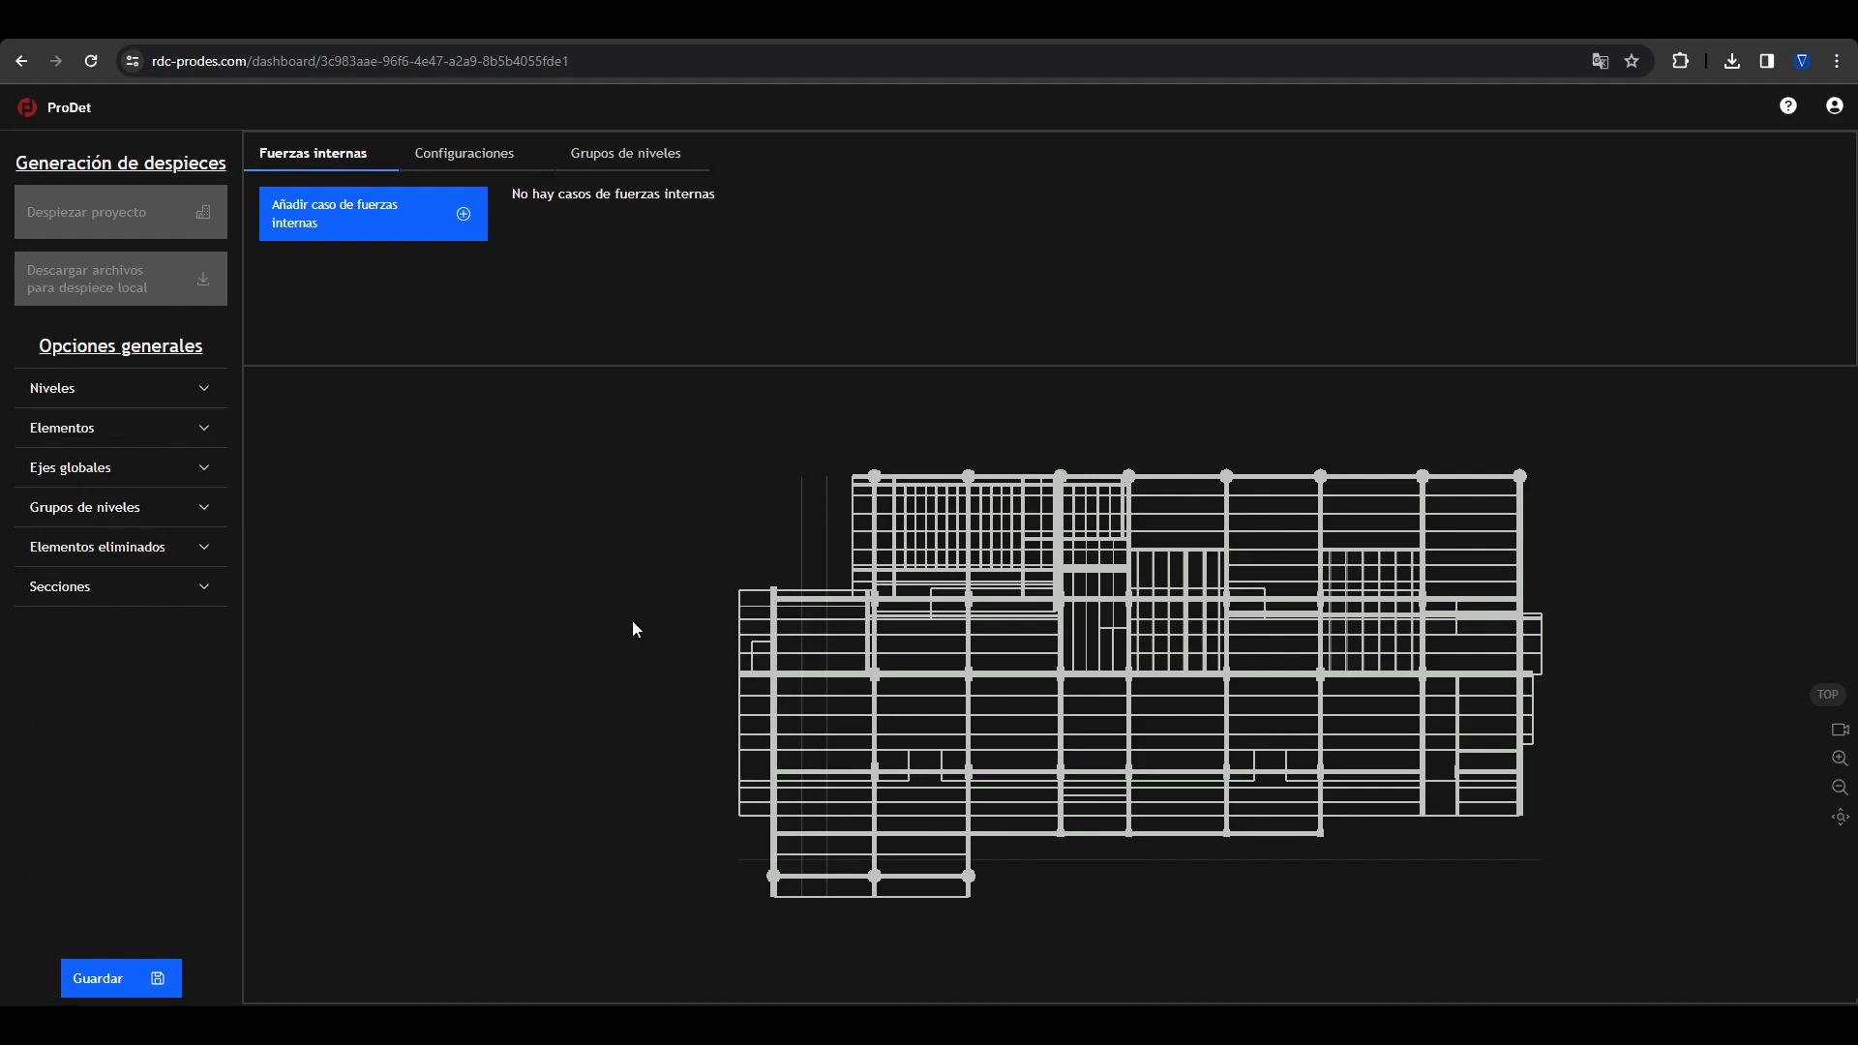
Step: Examine the building and its global axes in isometric and top views, ending in the isometric view
key("i")
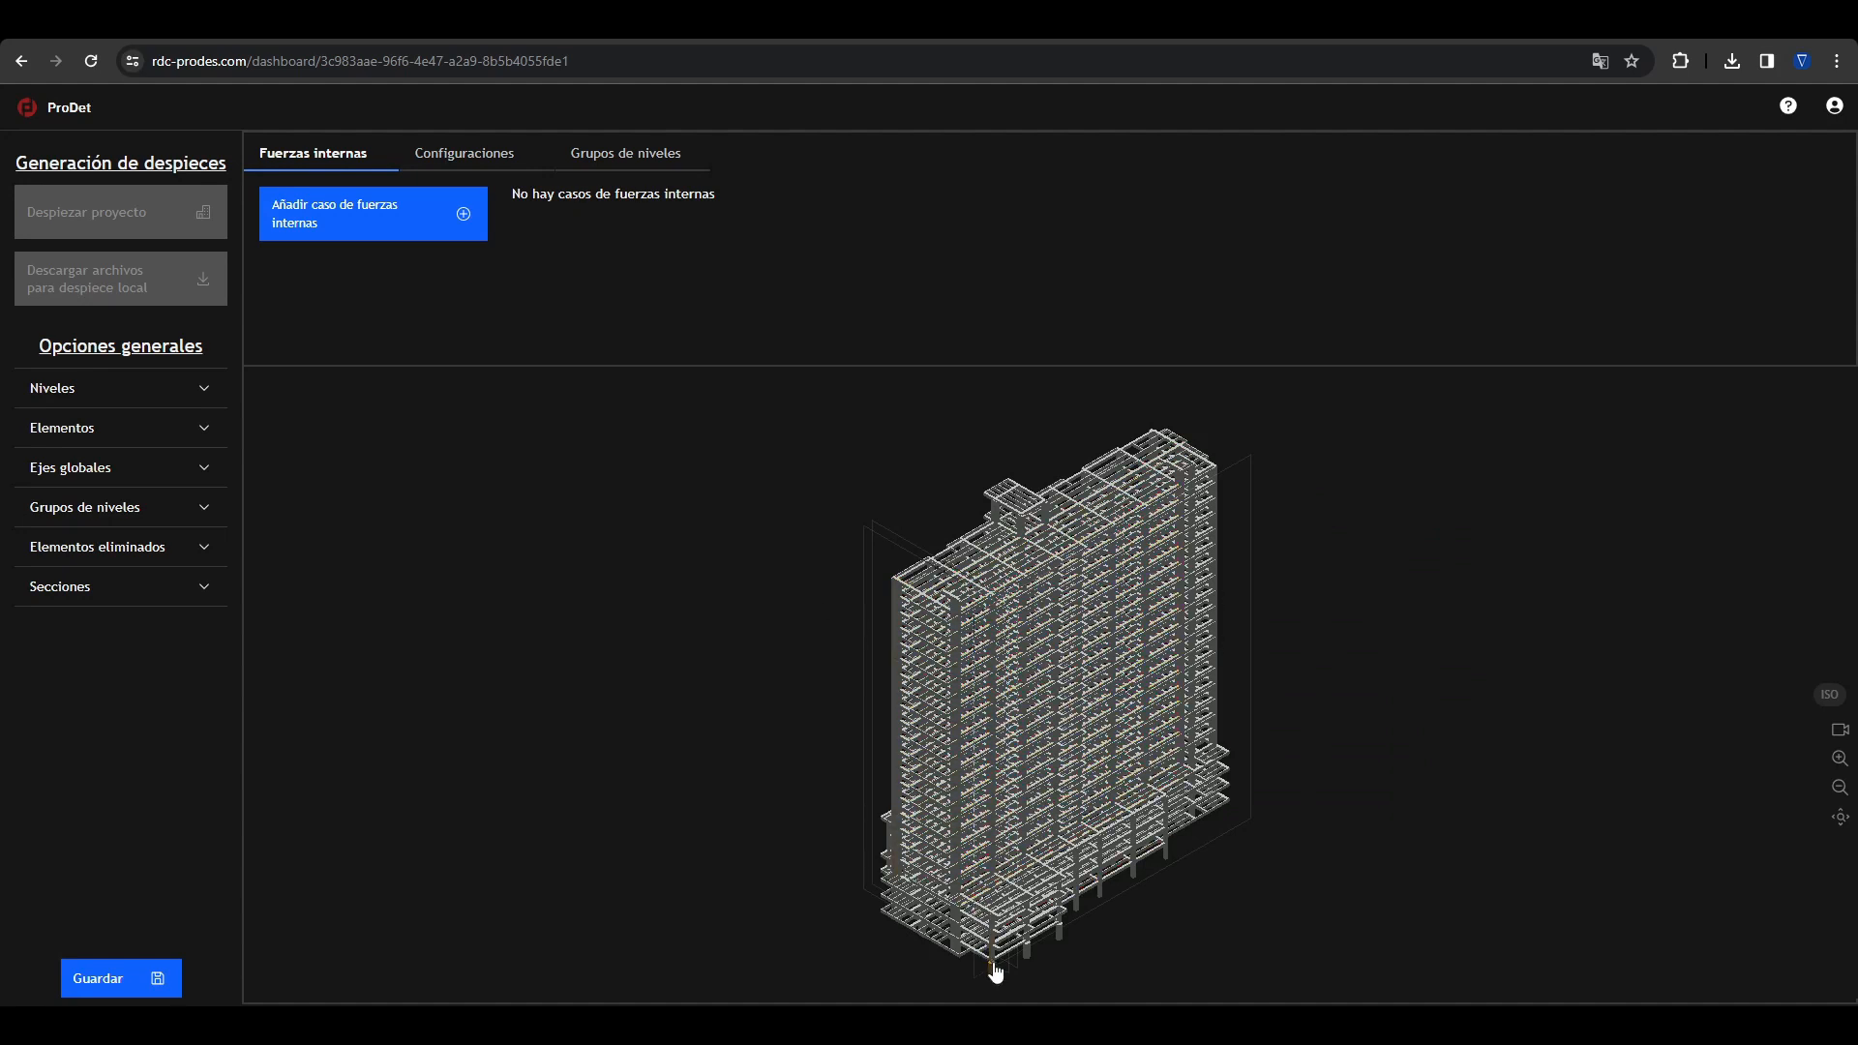
key("t")
scroll(862, 812, "up", 3)
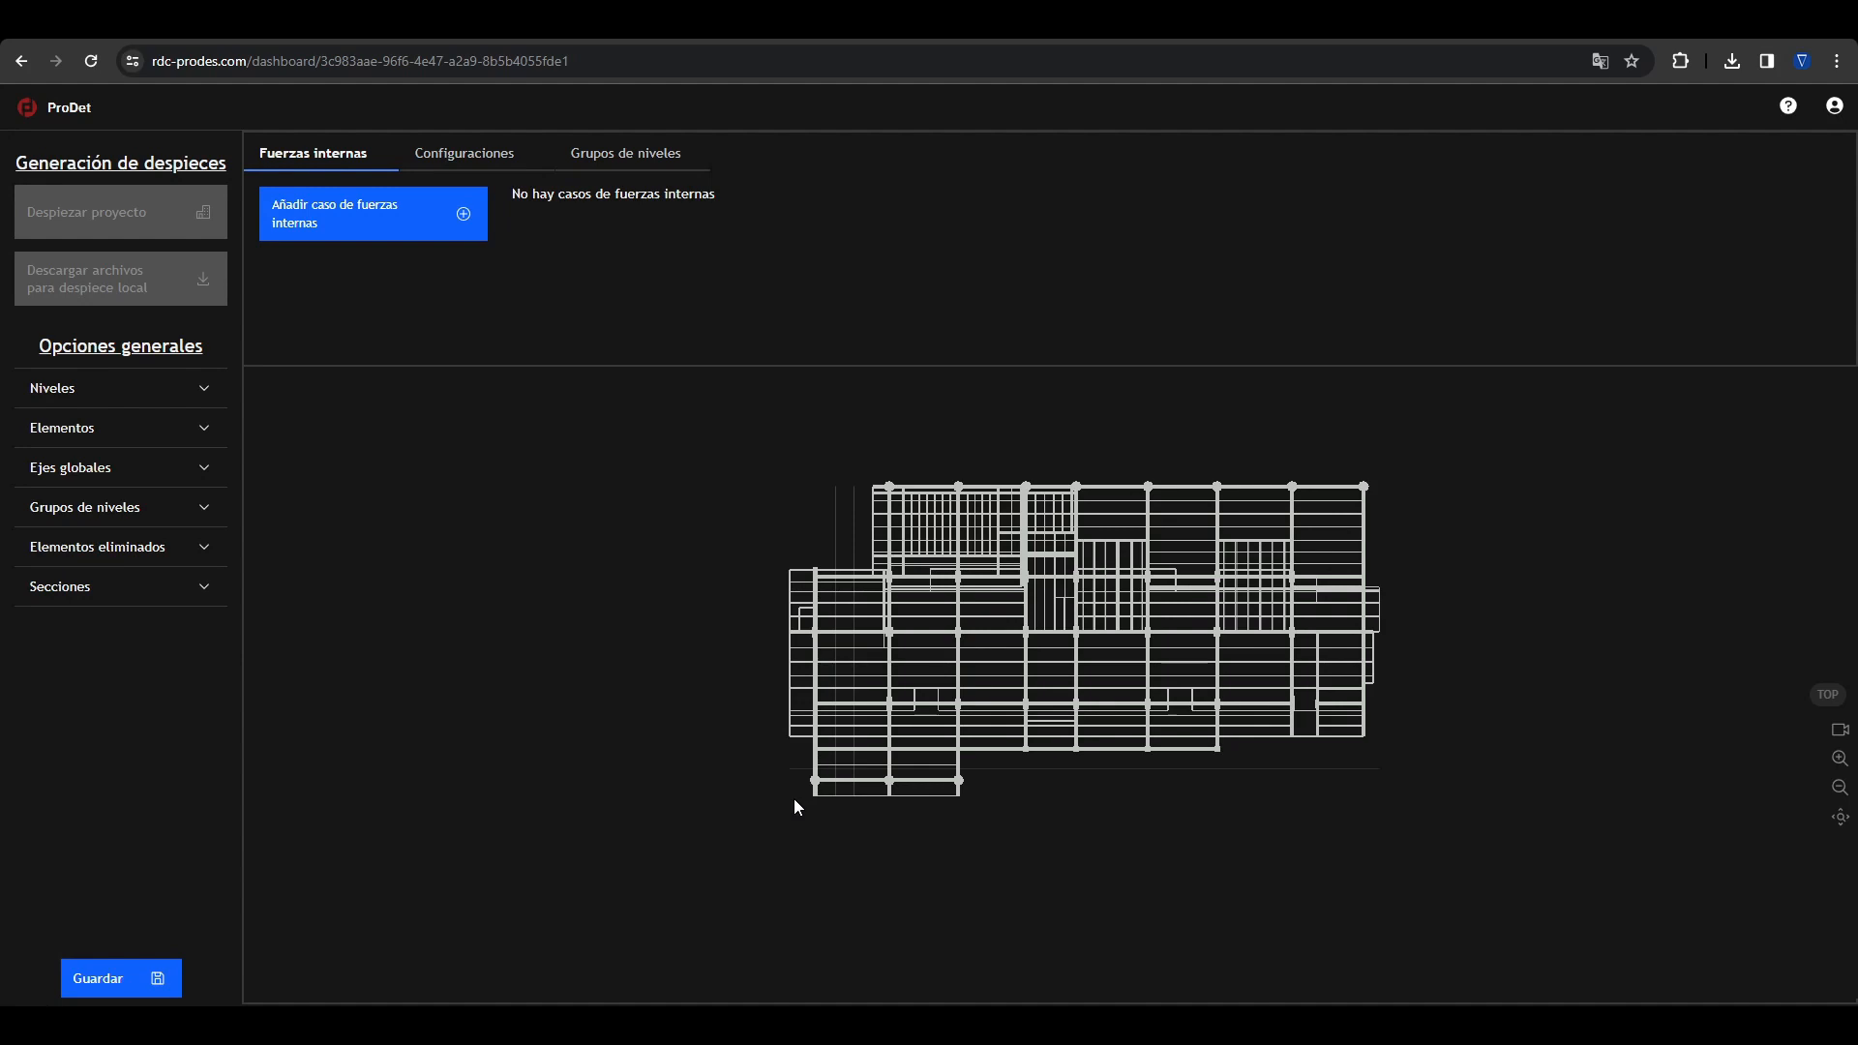
key("i")
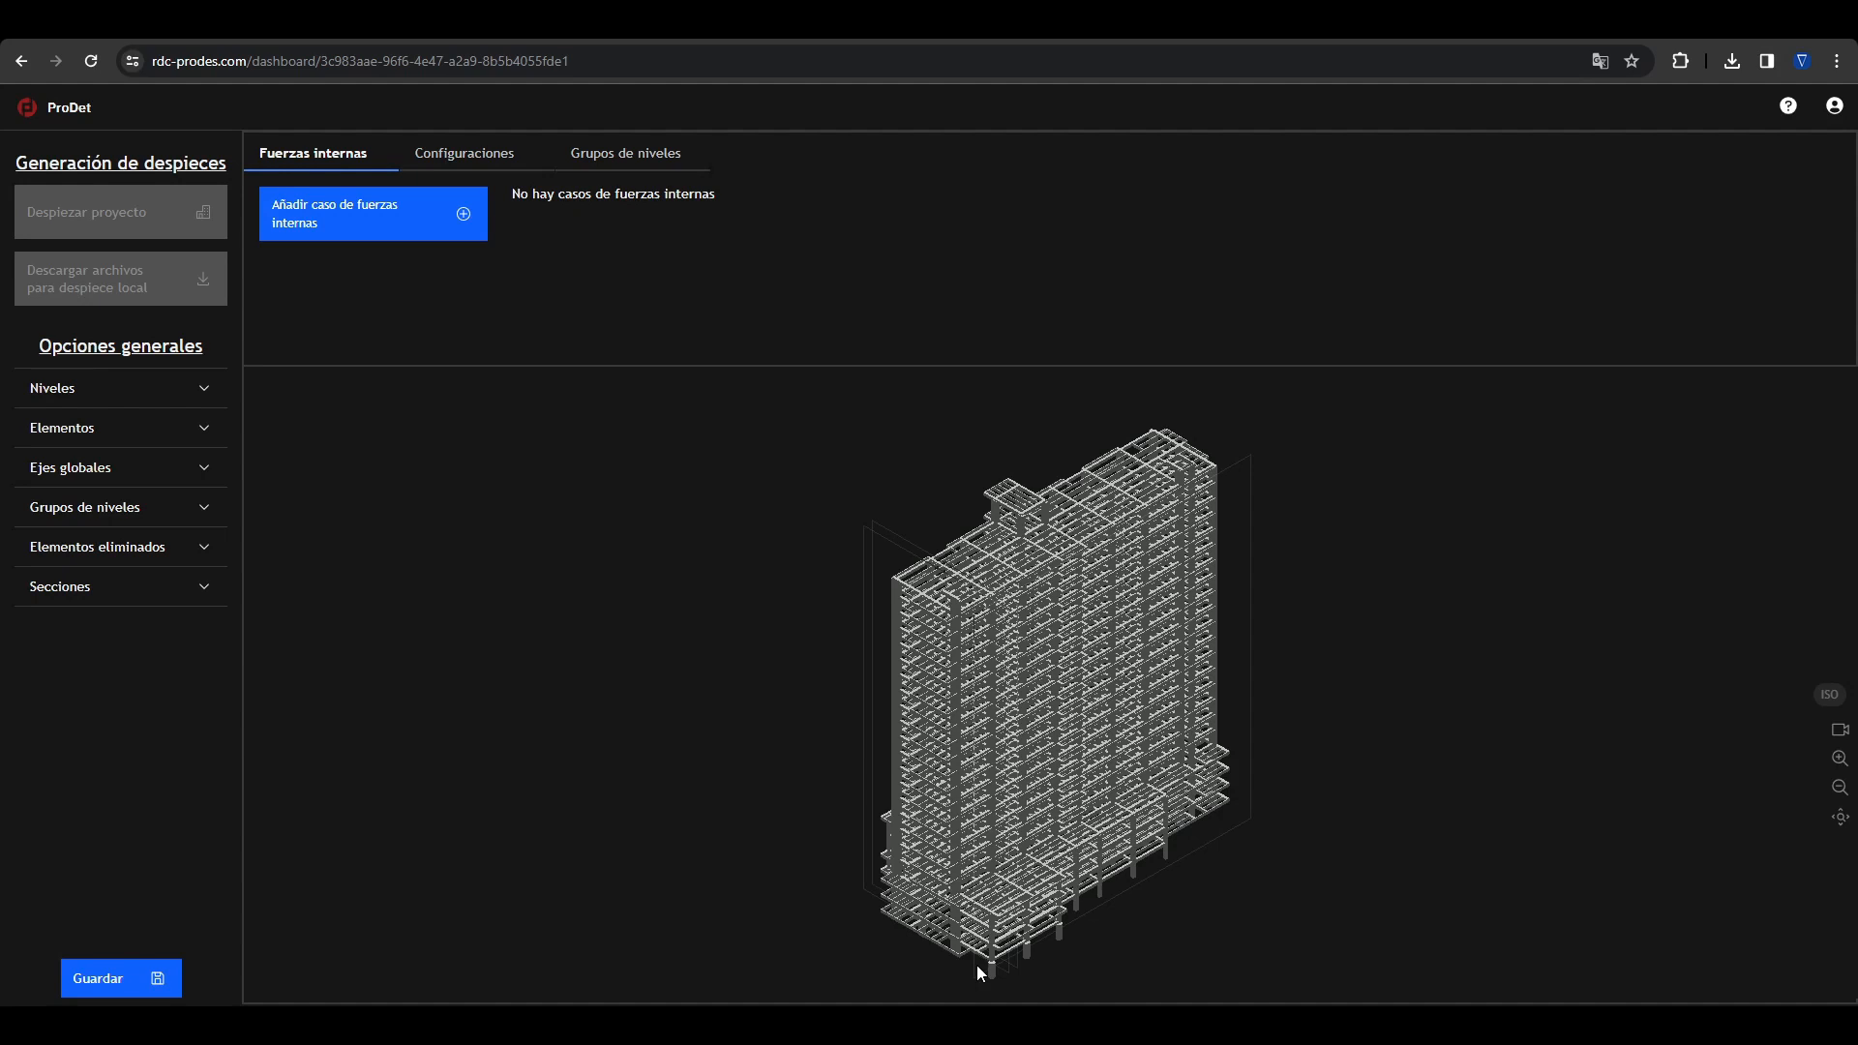
Step: Choose Piso 19 as the main level for a new level group
left_click(149, 505)
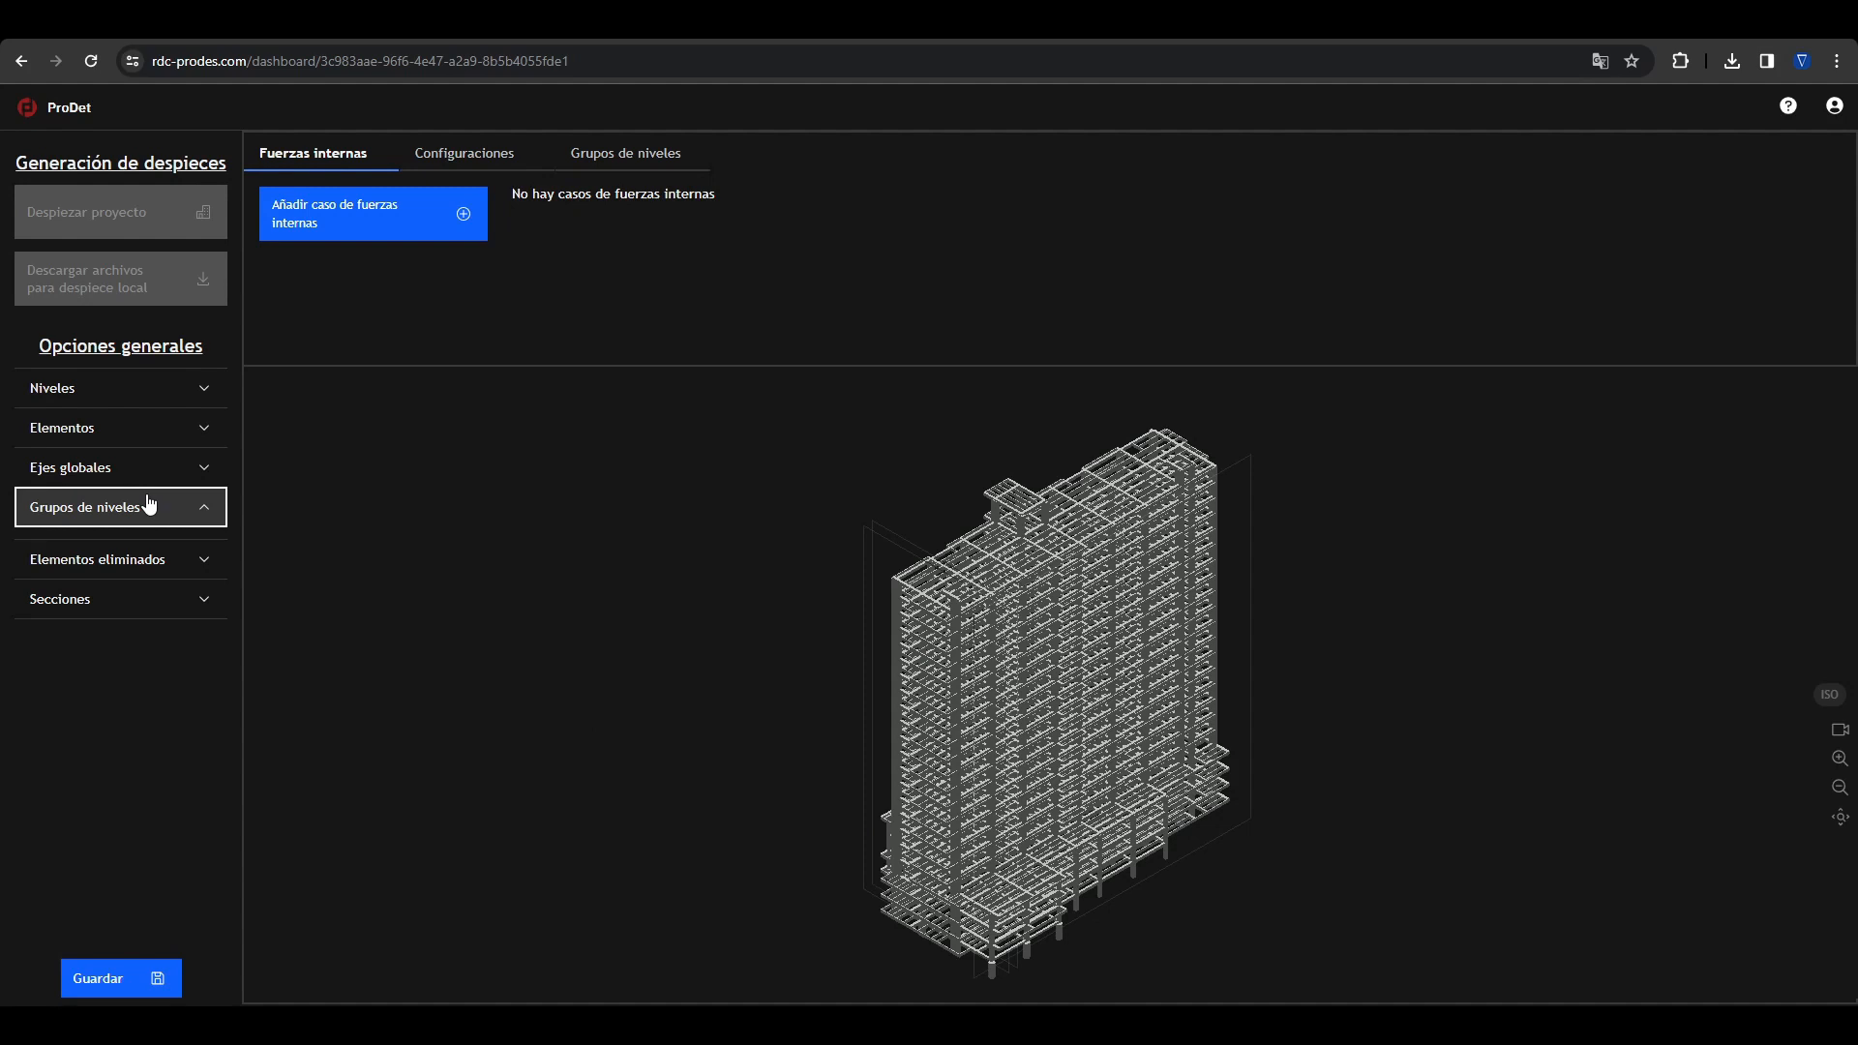
left_click(149, 505)
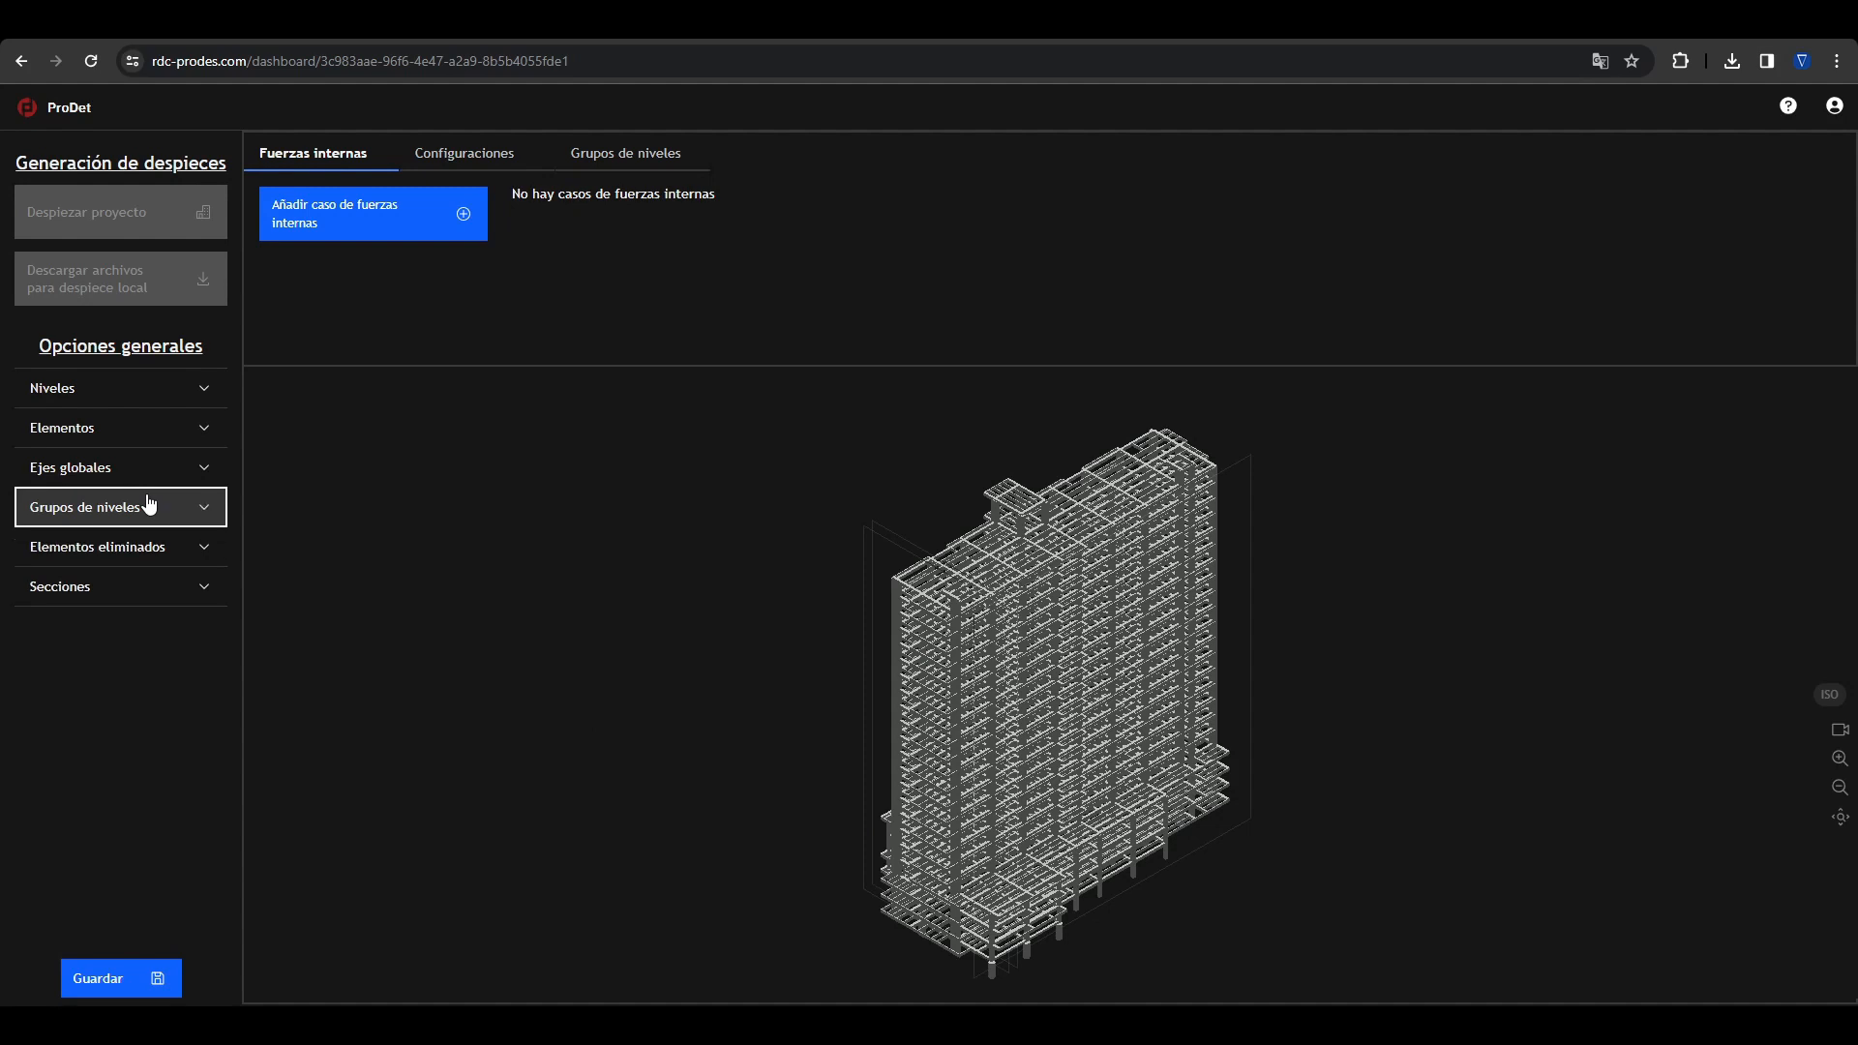
left_click(616, 165)
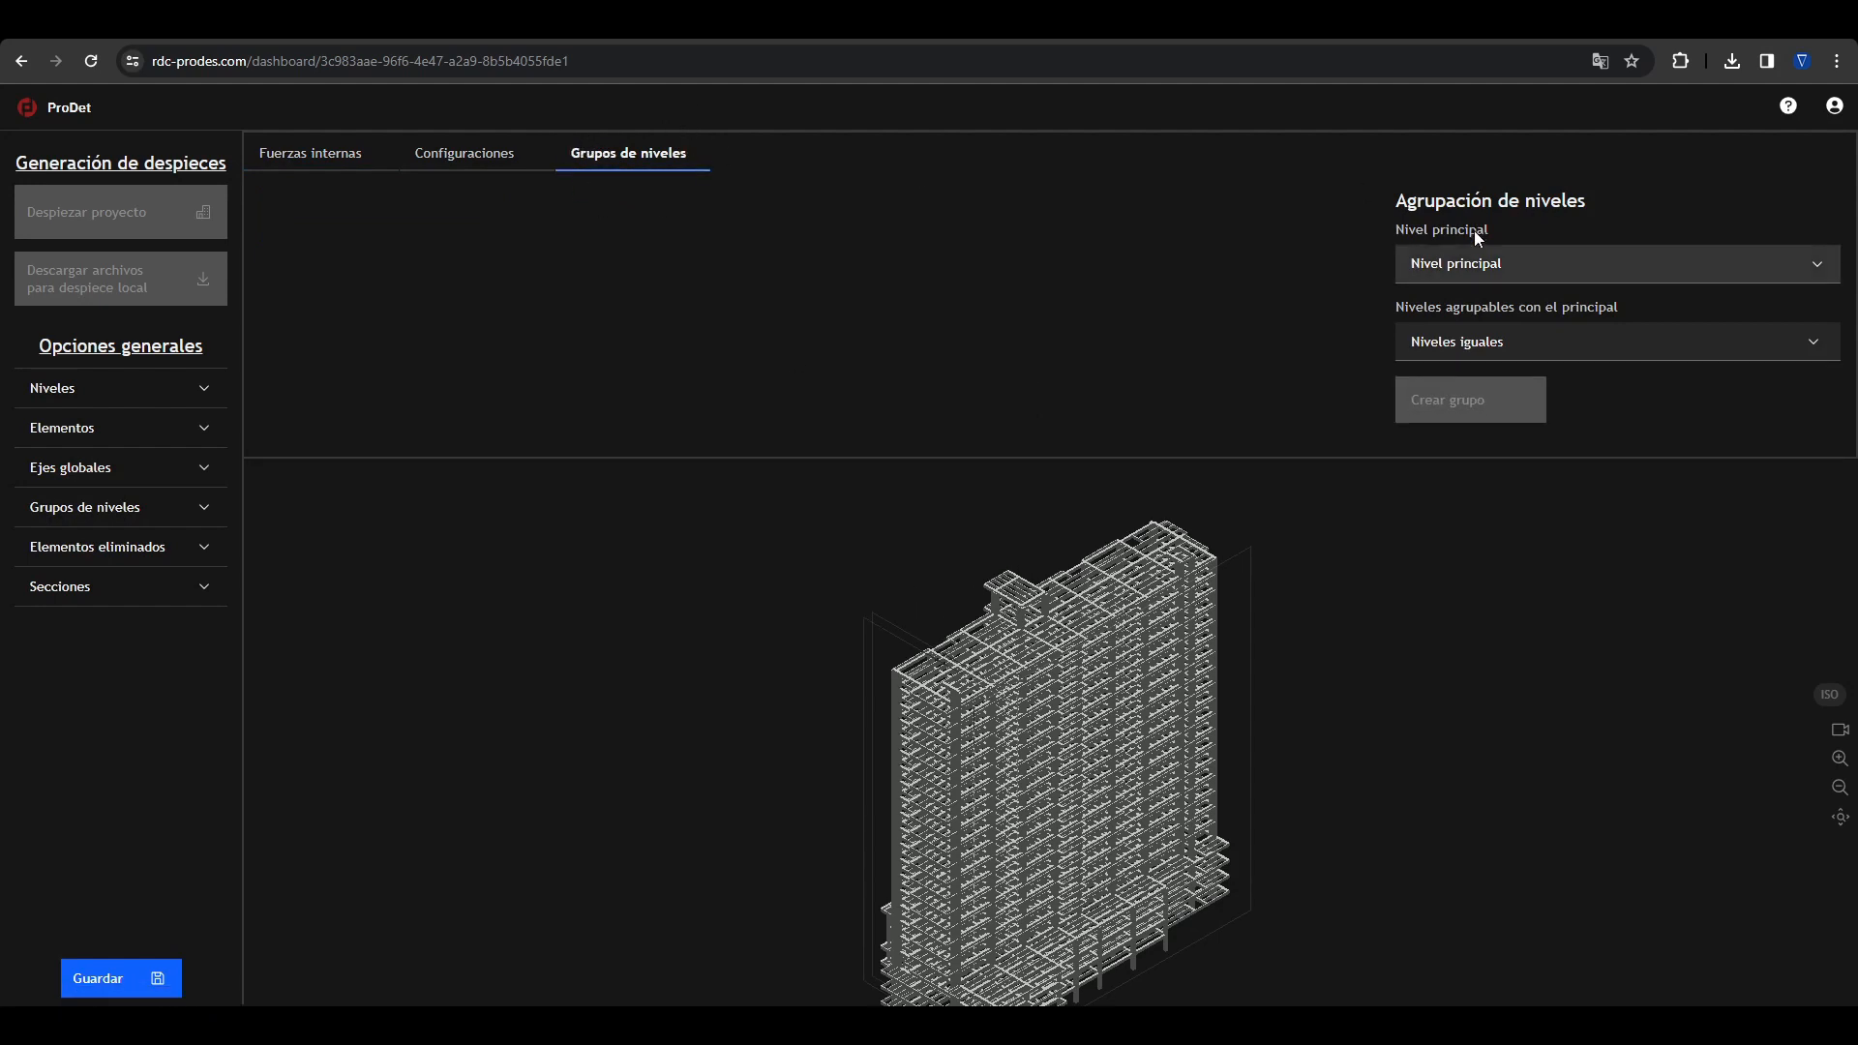
left_click(1488, 269)
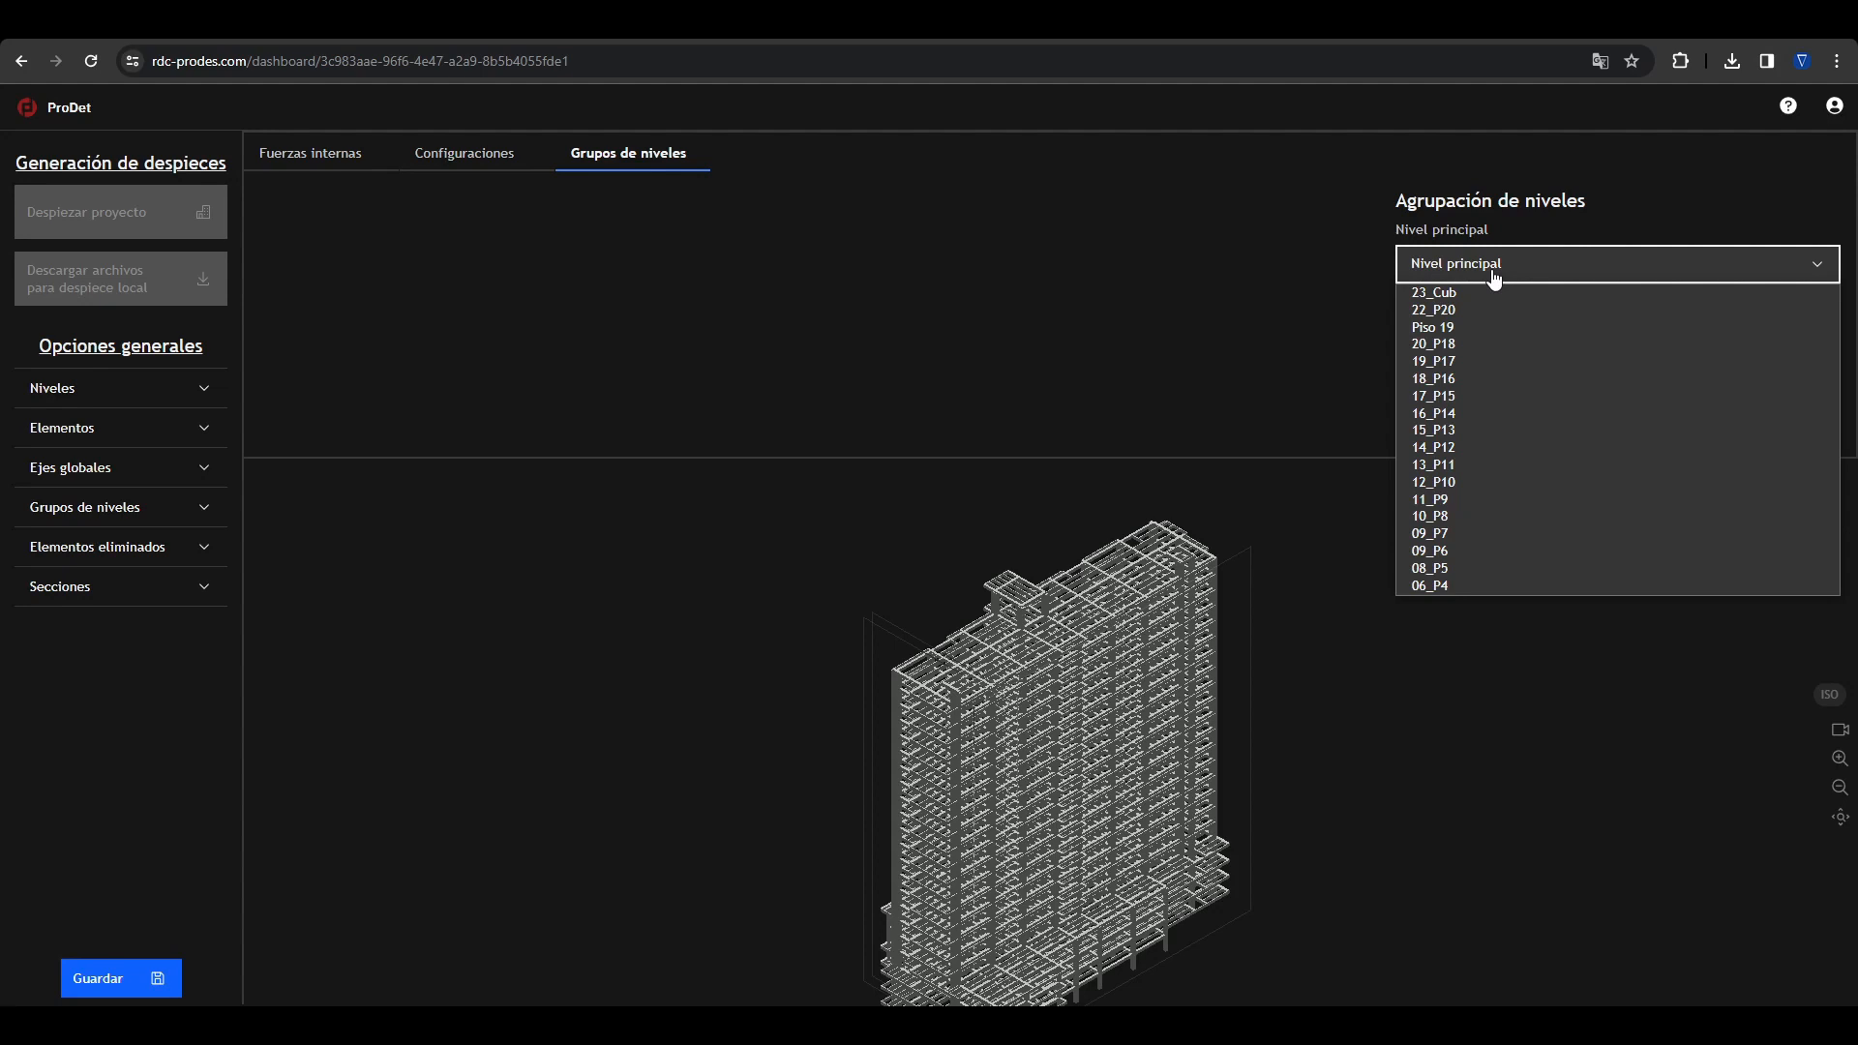
left_click(1275, 292)
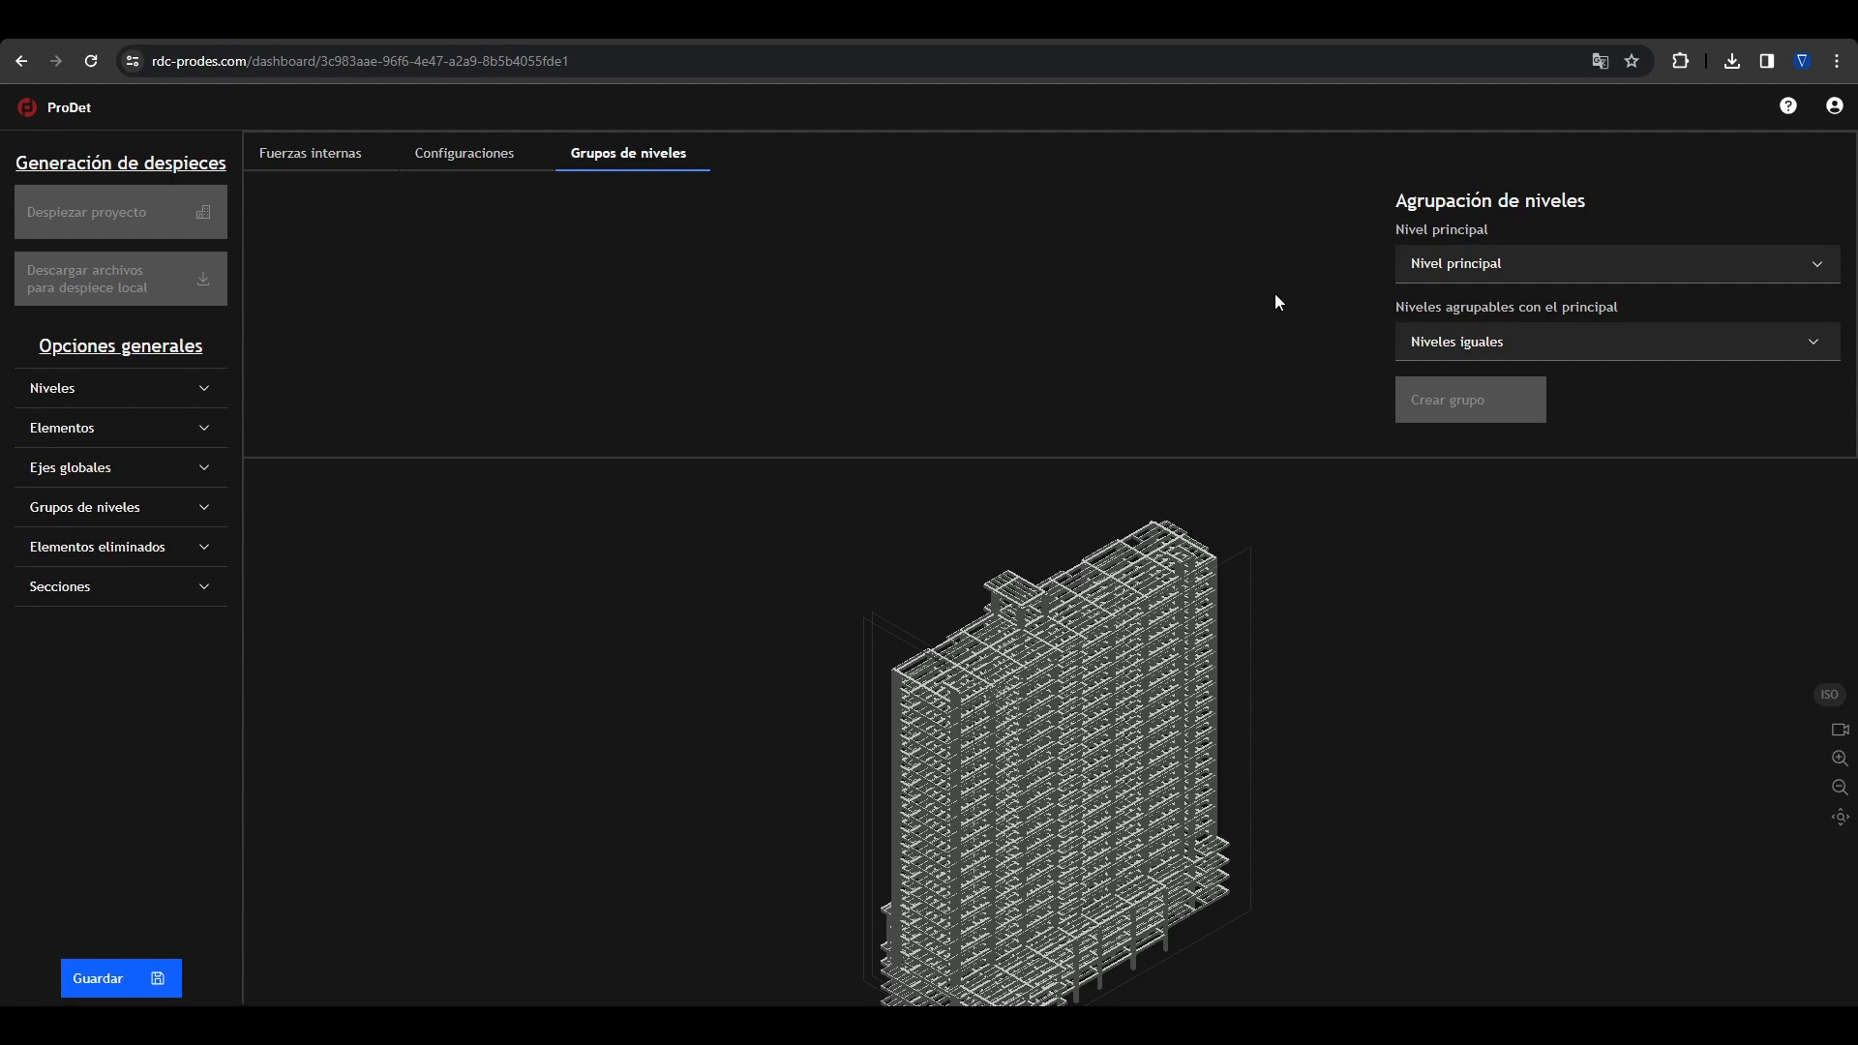
left_click(1463, 290)
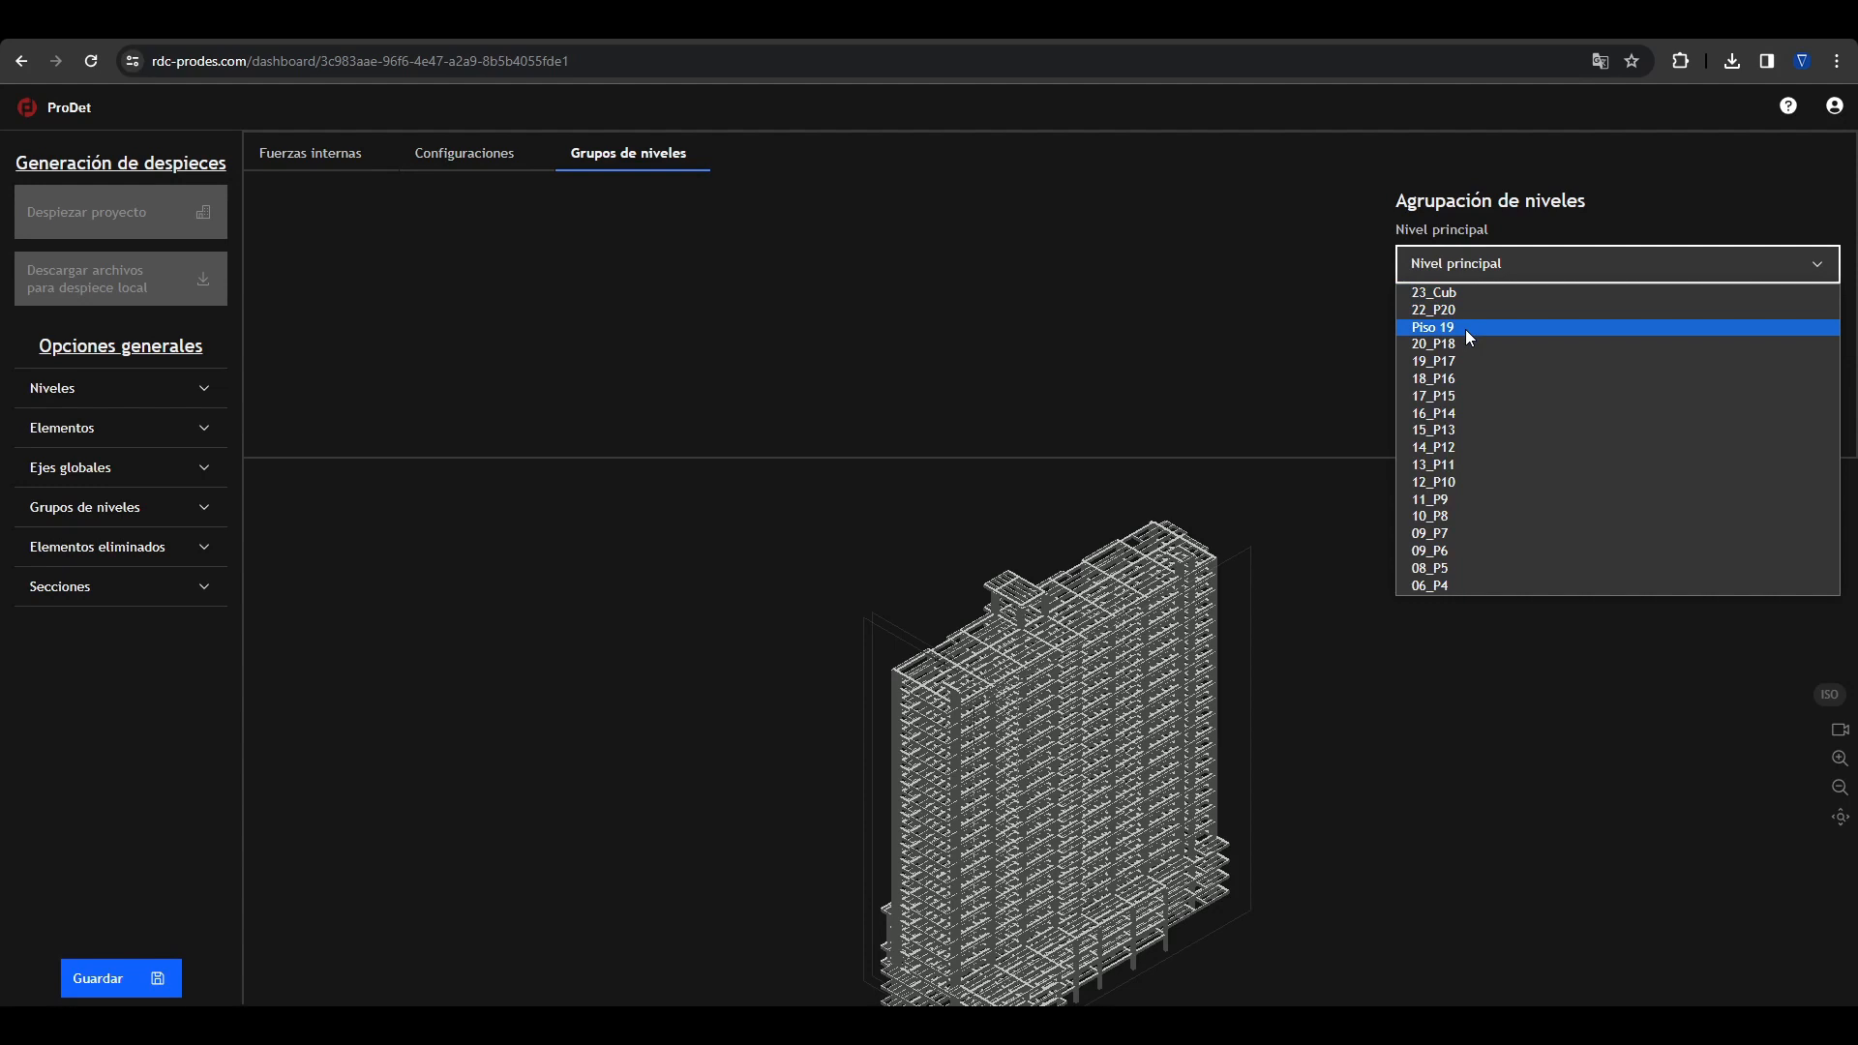
left_click(1465, 329)
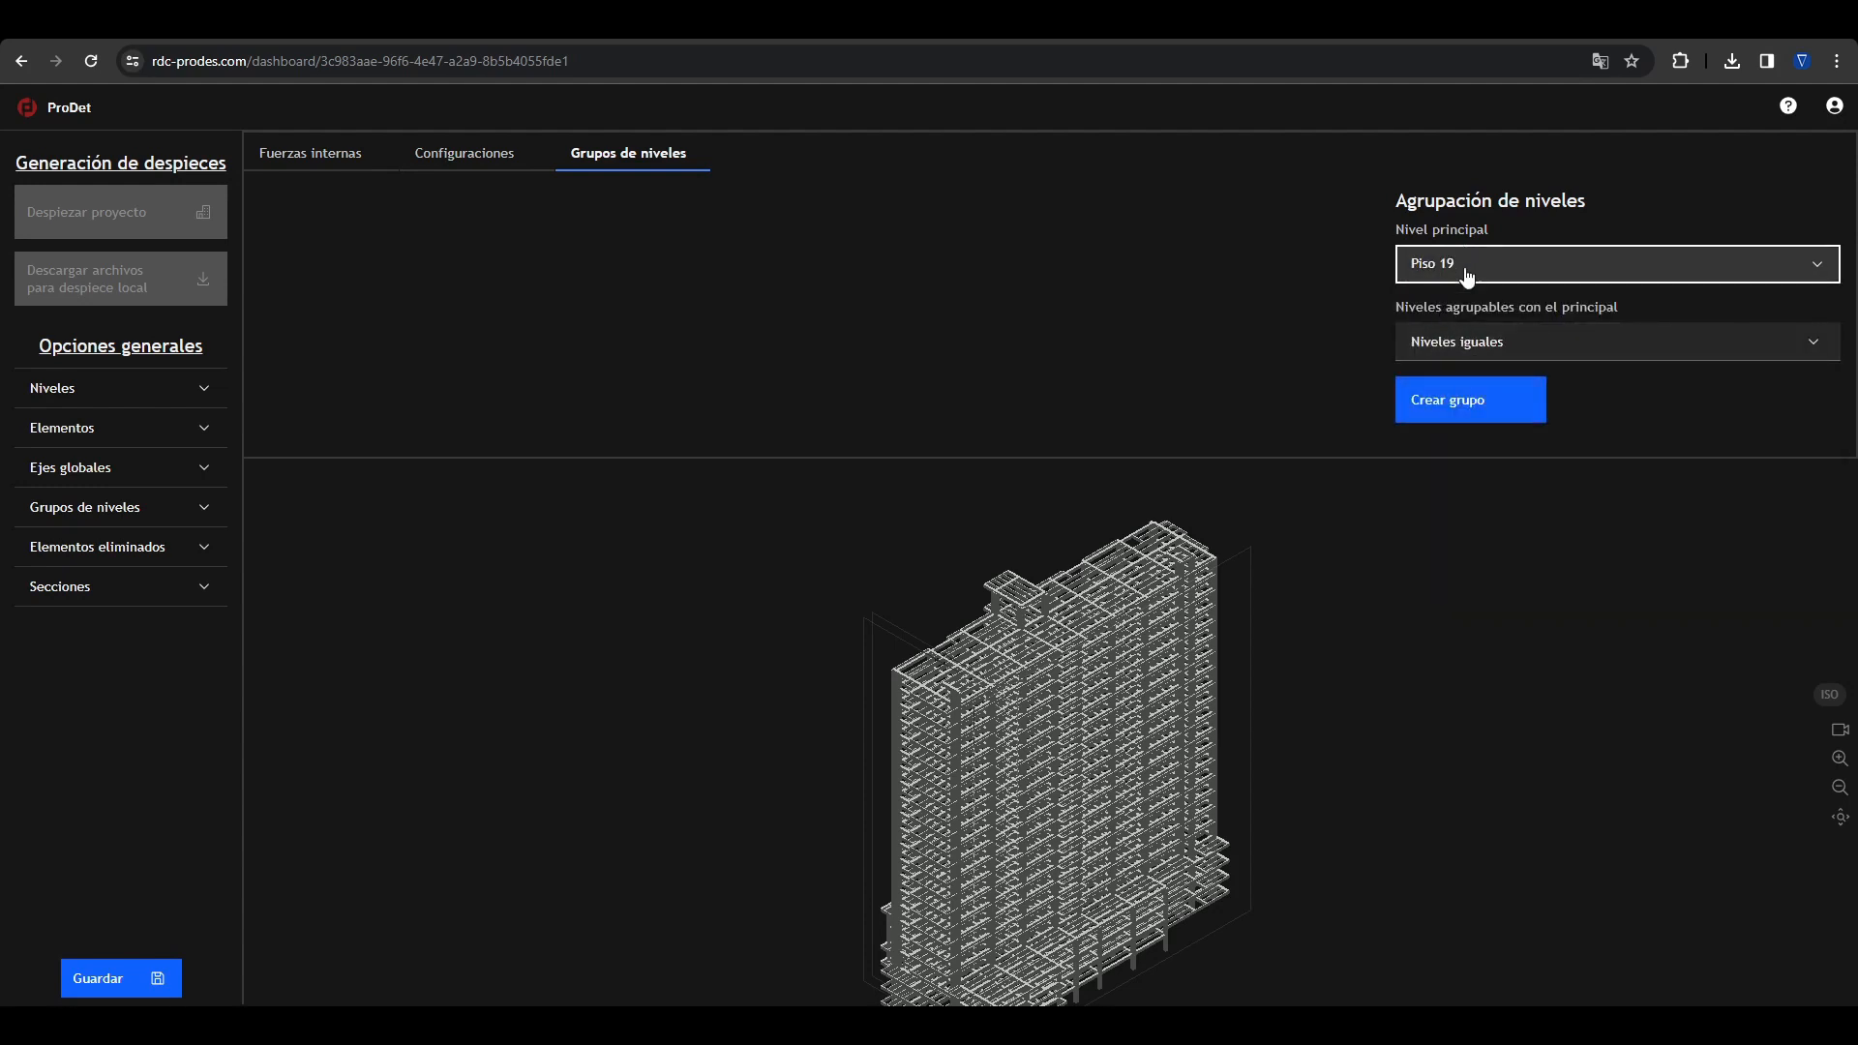
Step: Create the level group with 23_Cub, 22_P20 and 20_P18 as the levels grouped with the main one
left_click(1477, 350)
left_click(1424, 392)
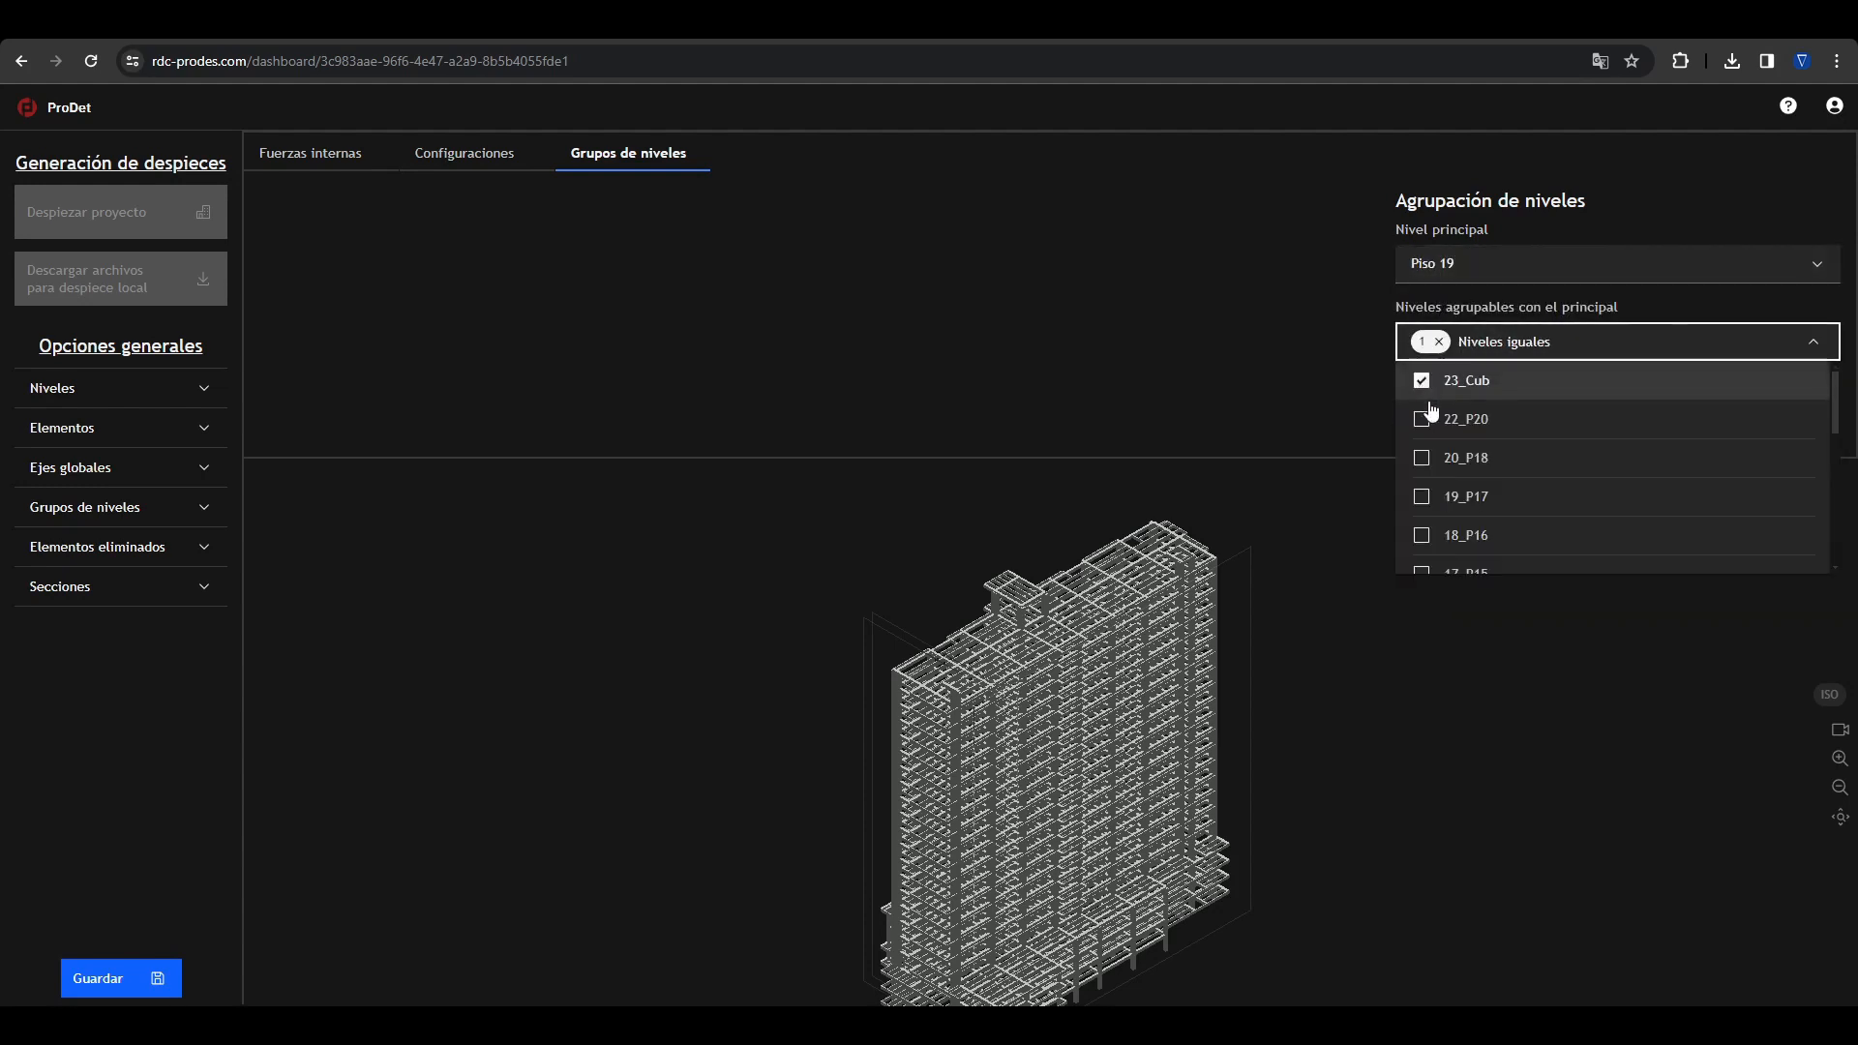
left_click(1428, 418)
left_click(1425, 456)
left_click(1362, 399)
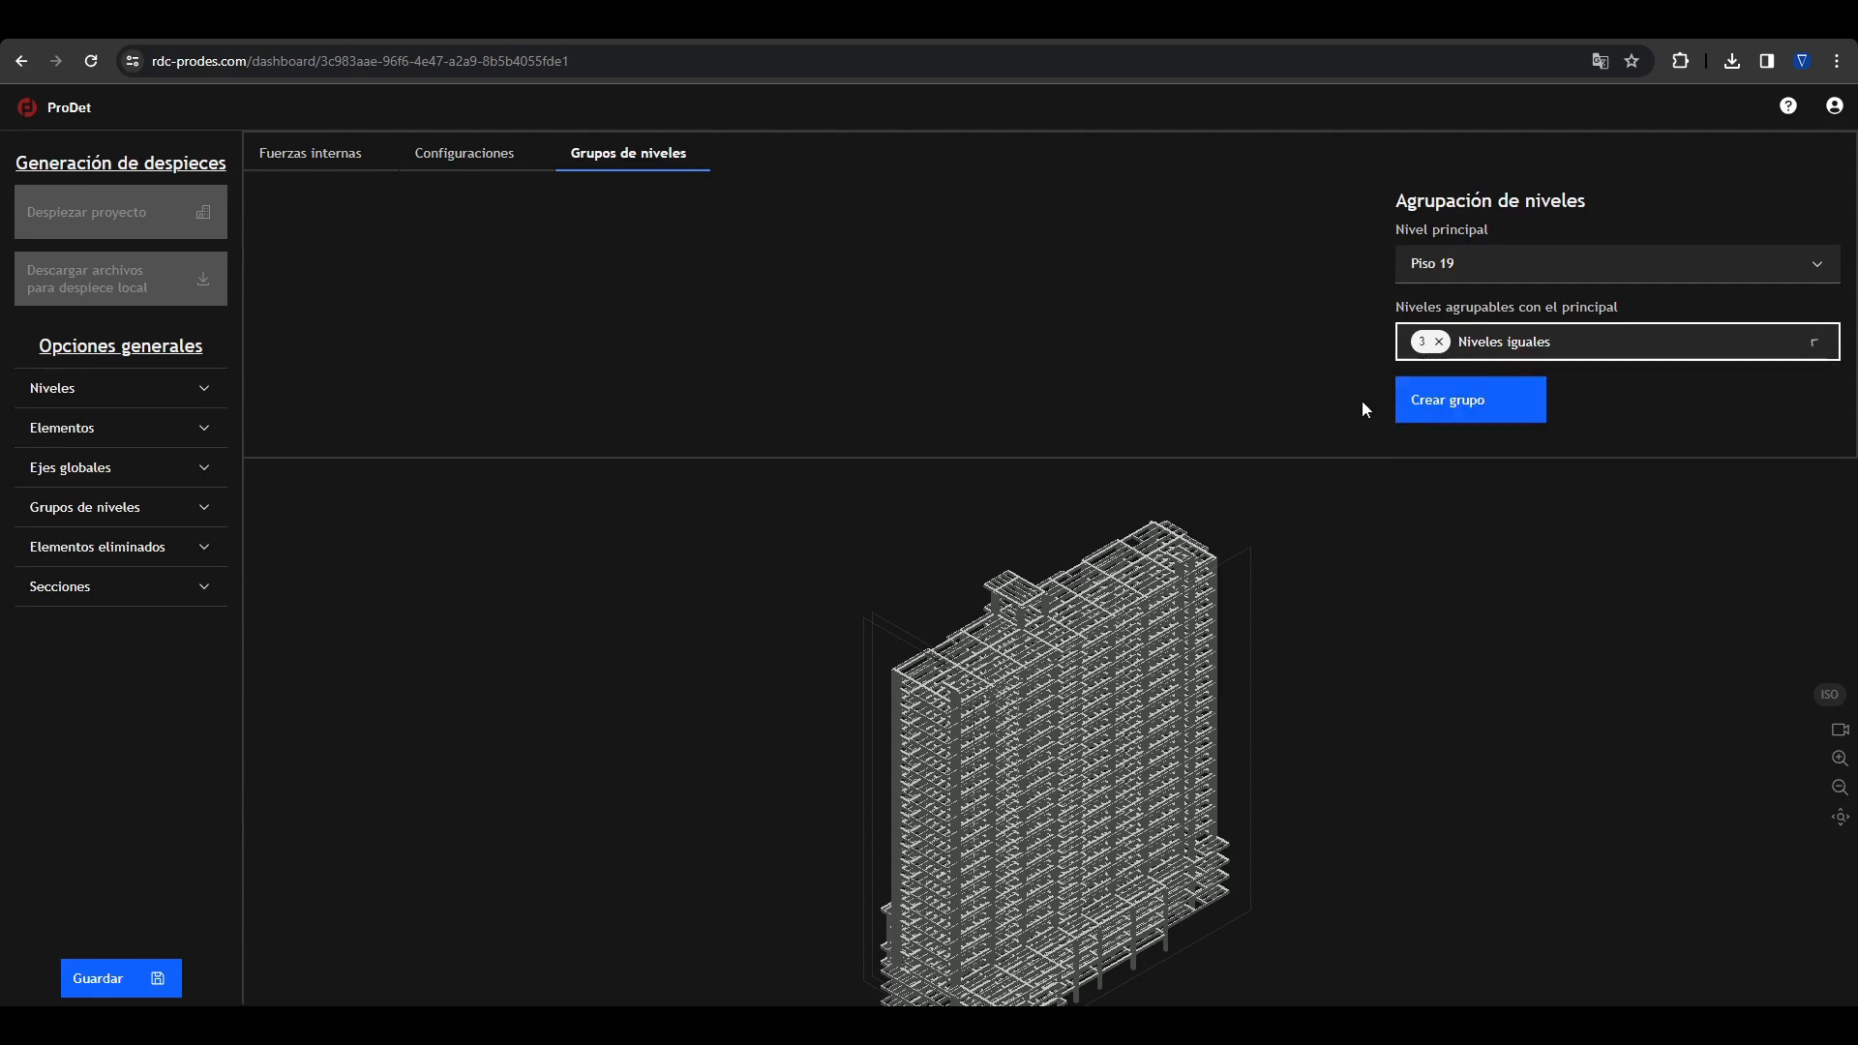
left_click(1452, 408)
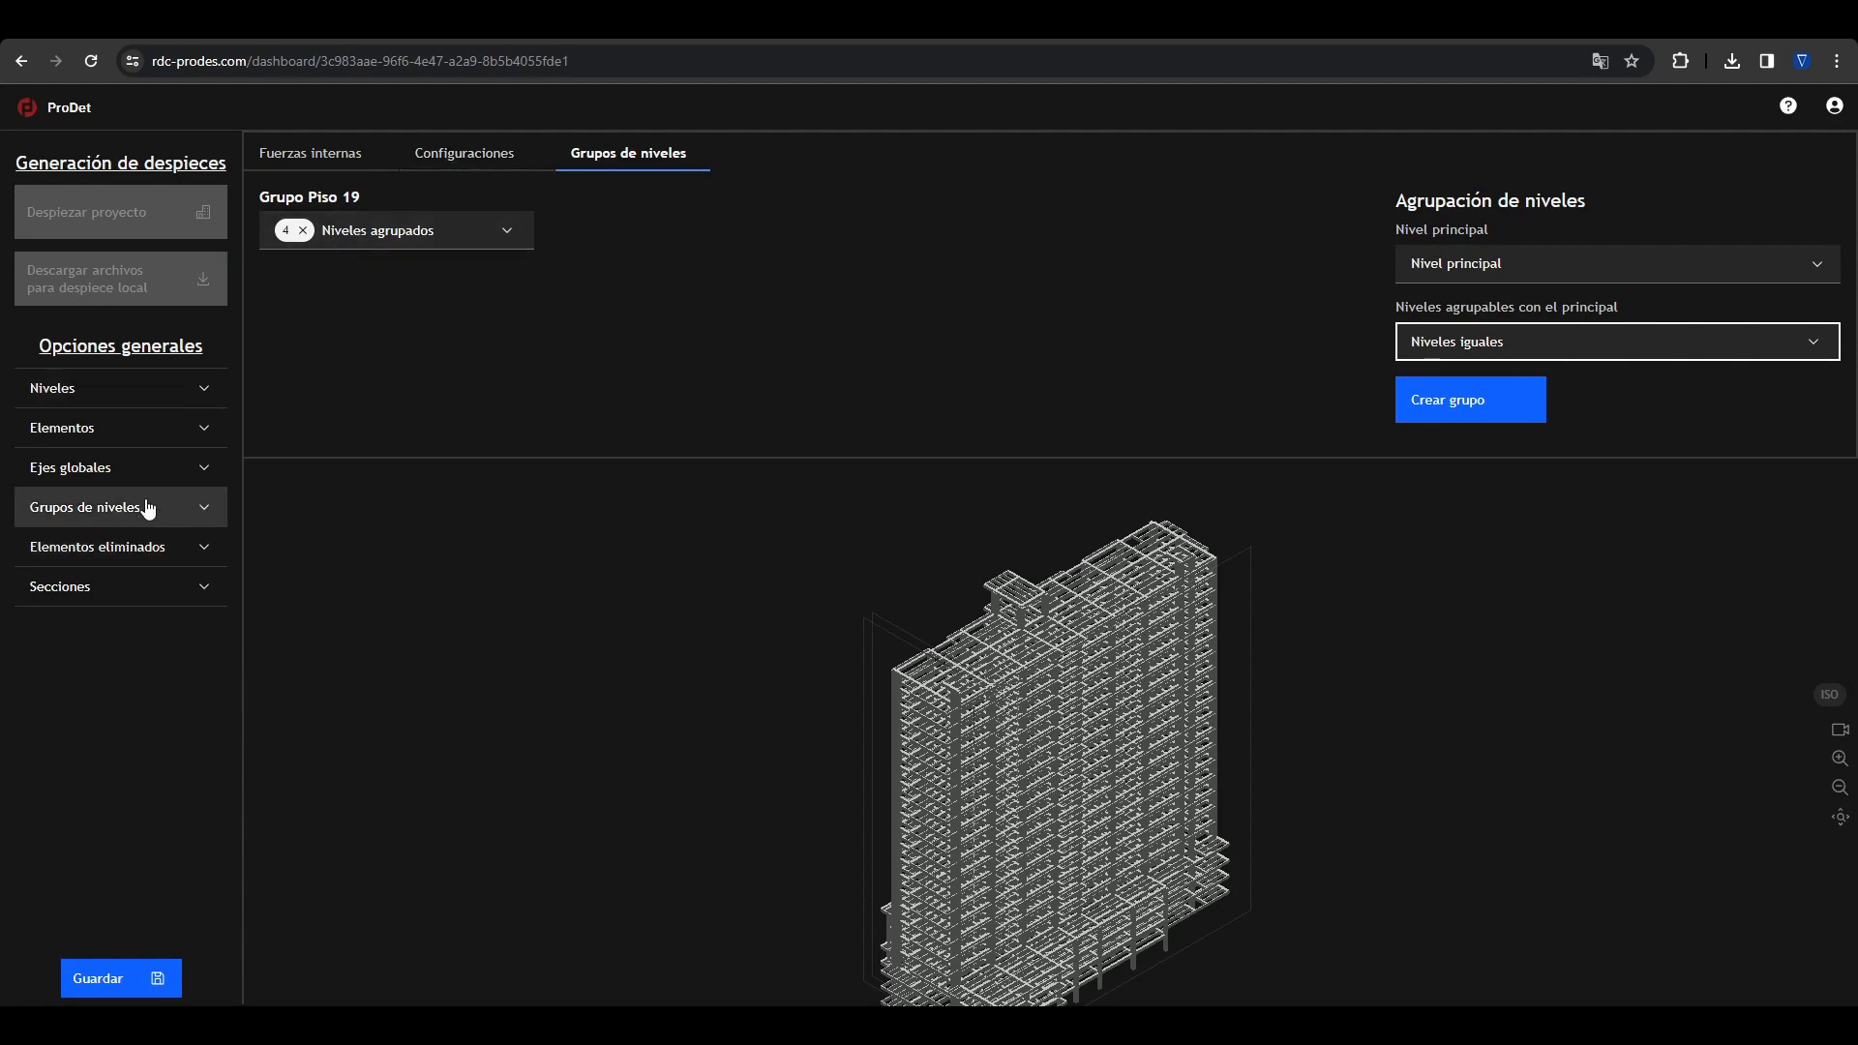
Step: Isolate Grupo Piso 19 in the model and display the list of its grouped levels
left_click(39, 507)
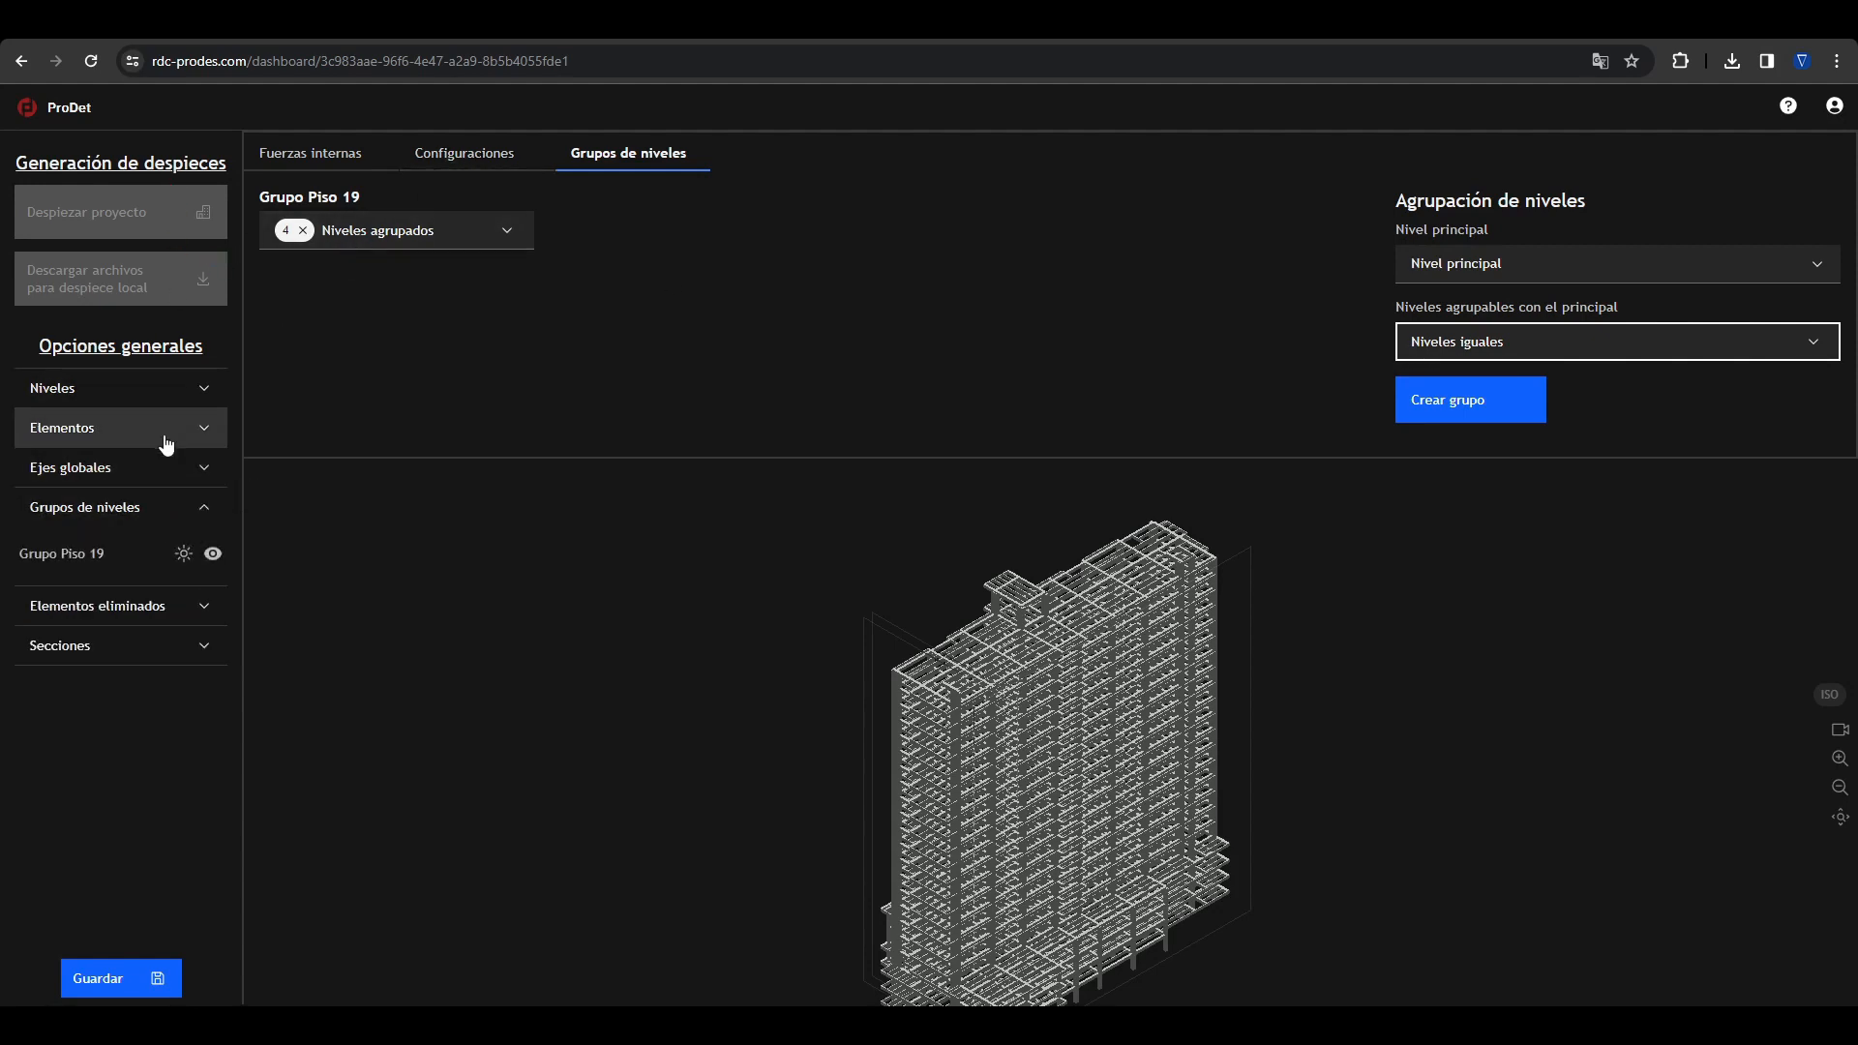
left_click(182, 557)
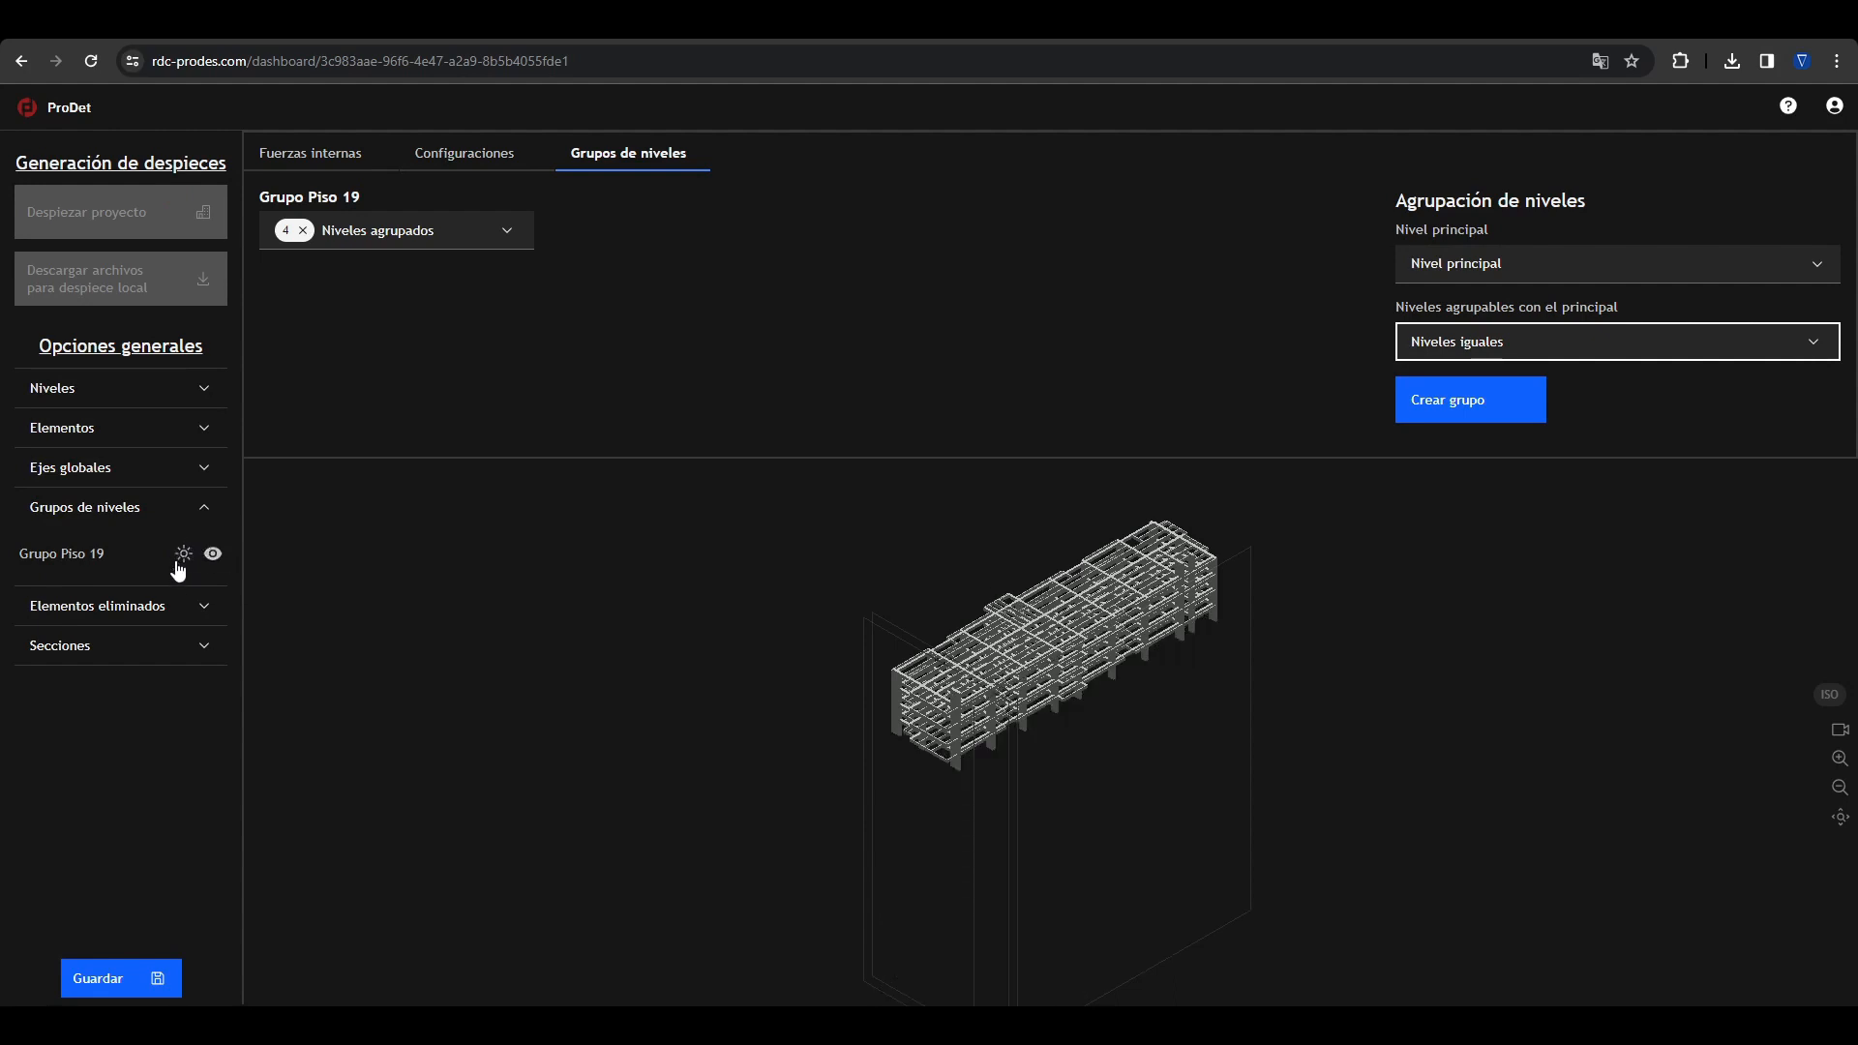
left_click(453, 234)
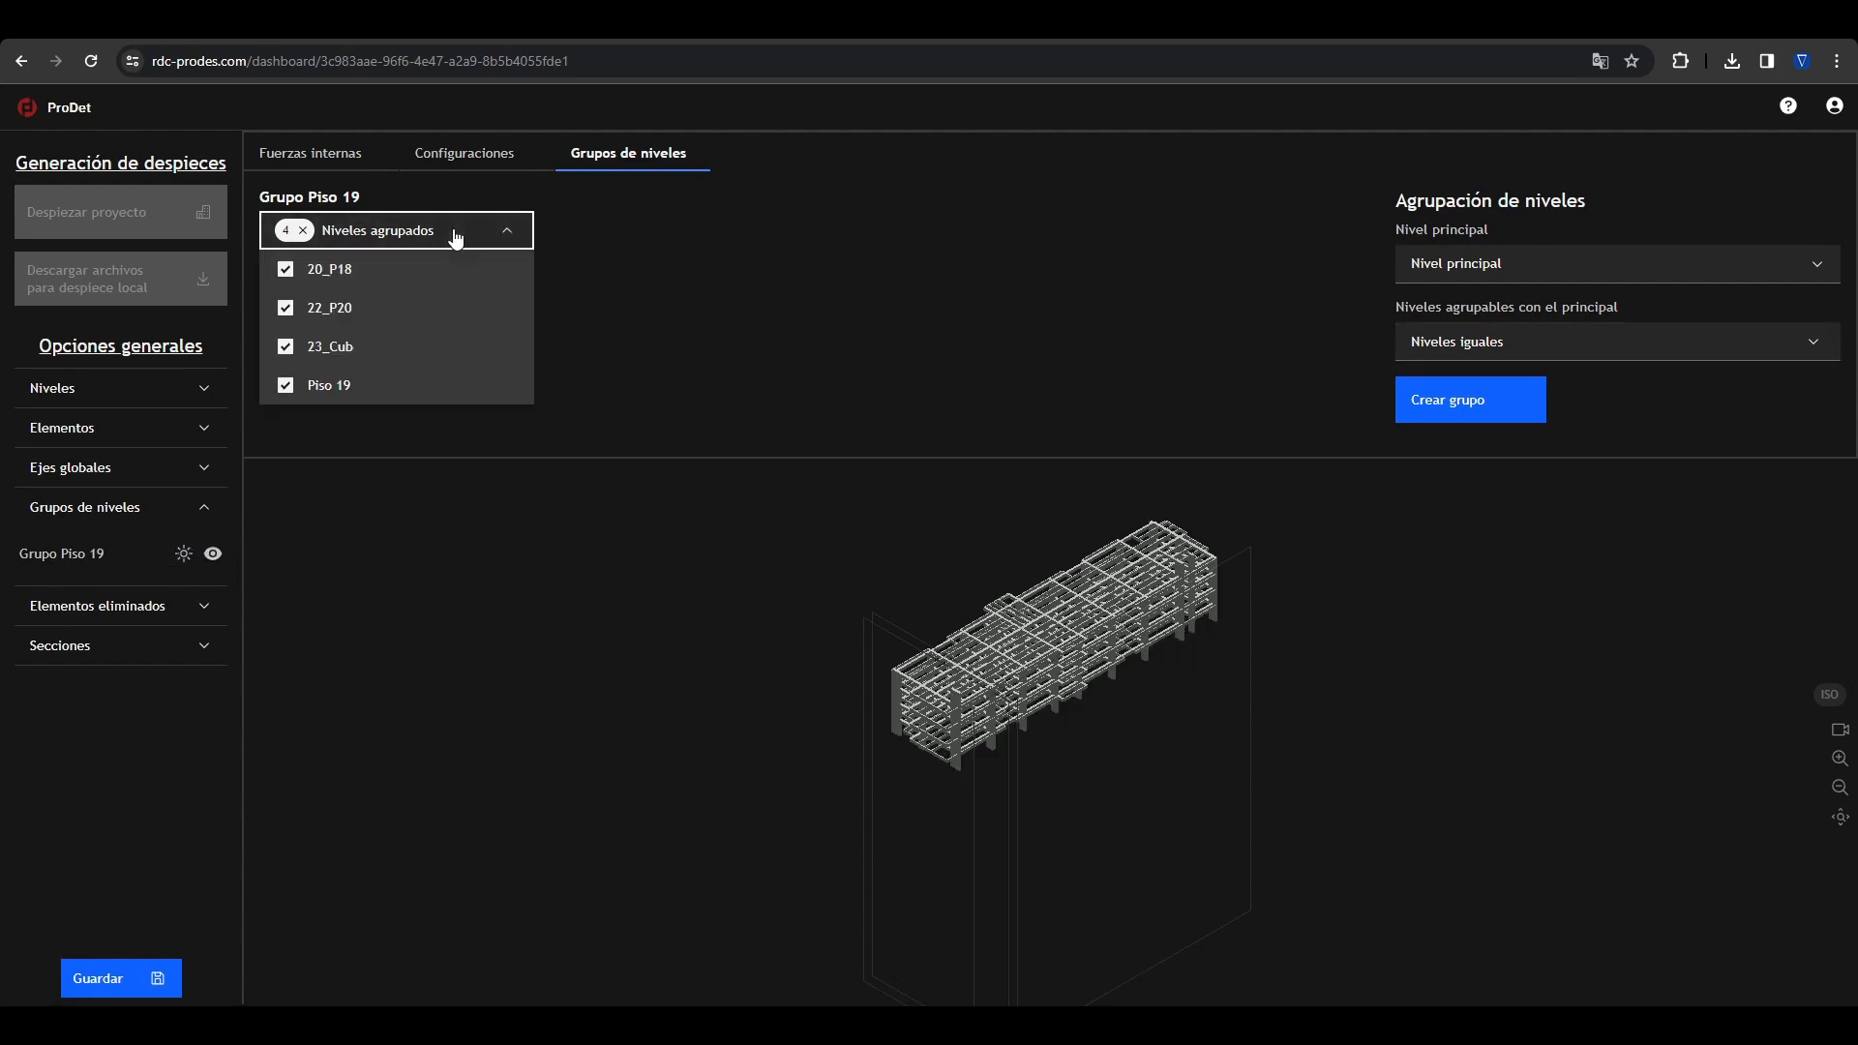
Step: Dissolve Grupo Piso 19 by clearing its grouped levels and make all building levels visible again
left_click(302, 231)
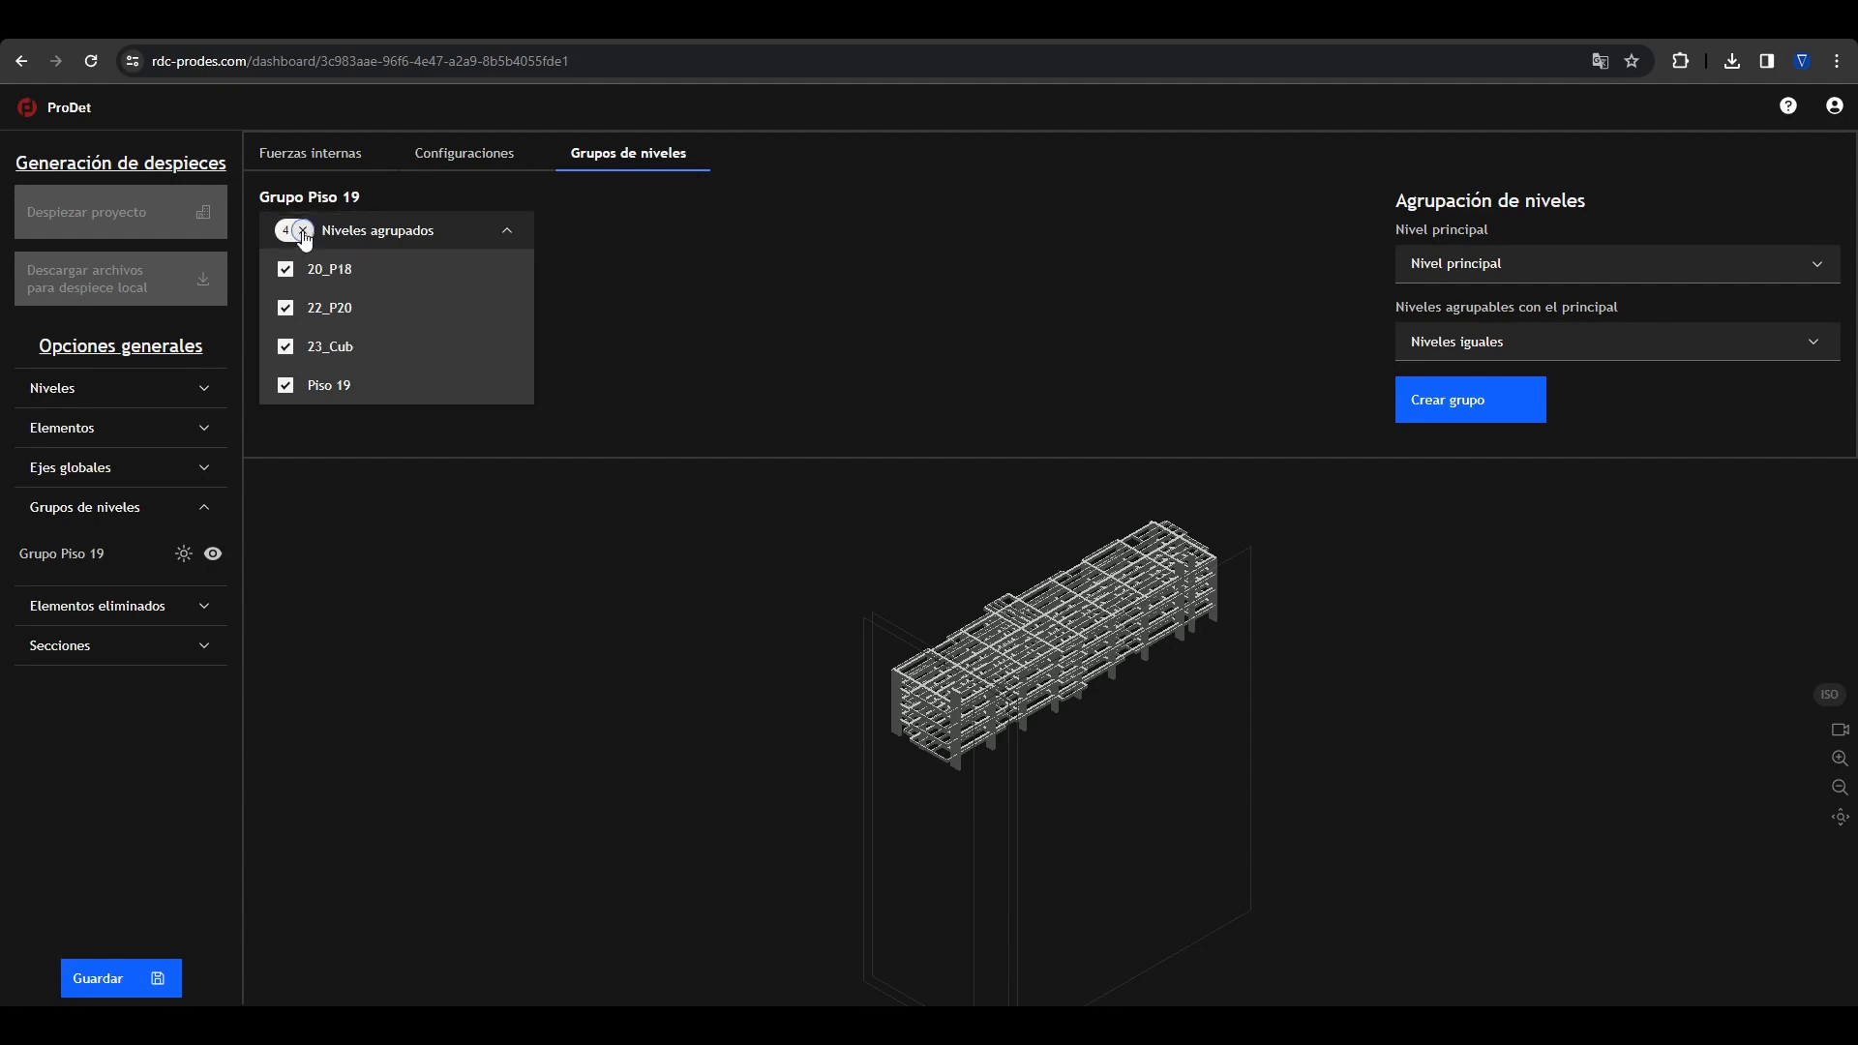
left_click(152, 513)
left_click(194, 392)
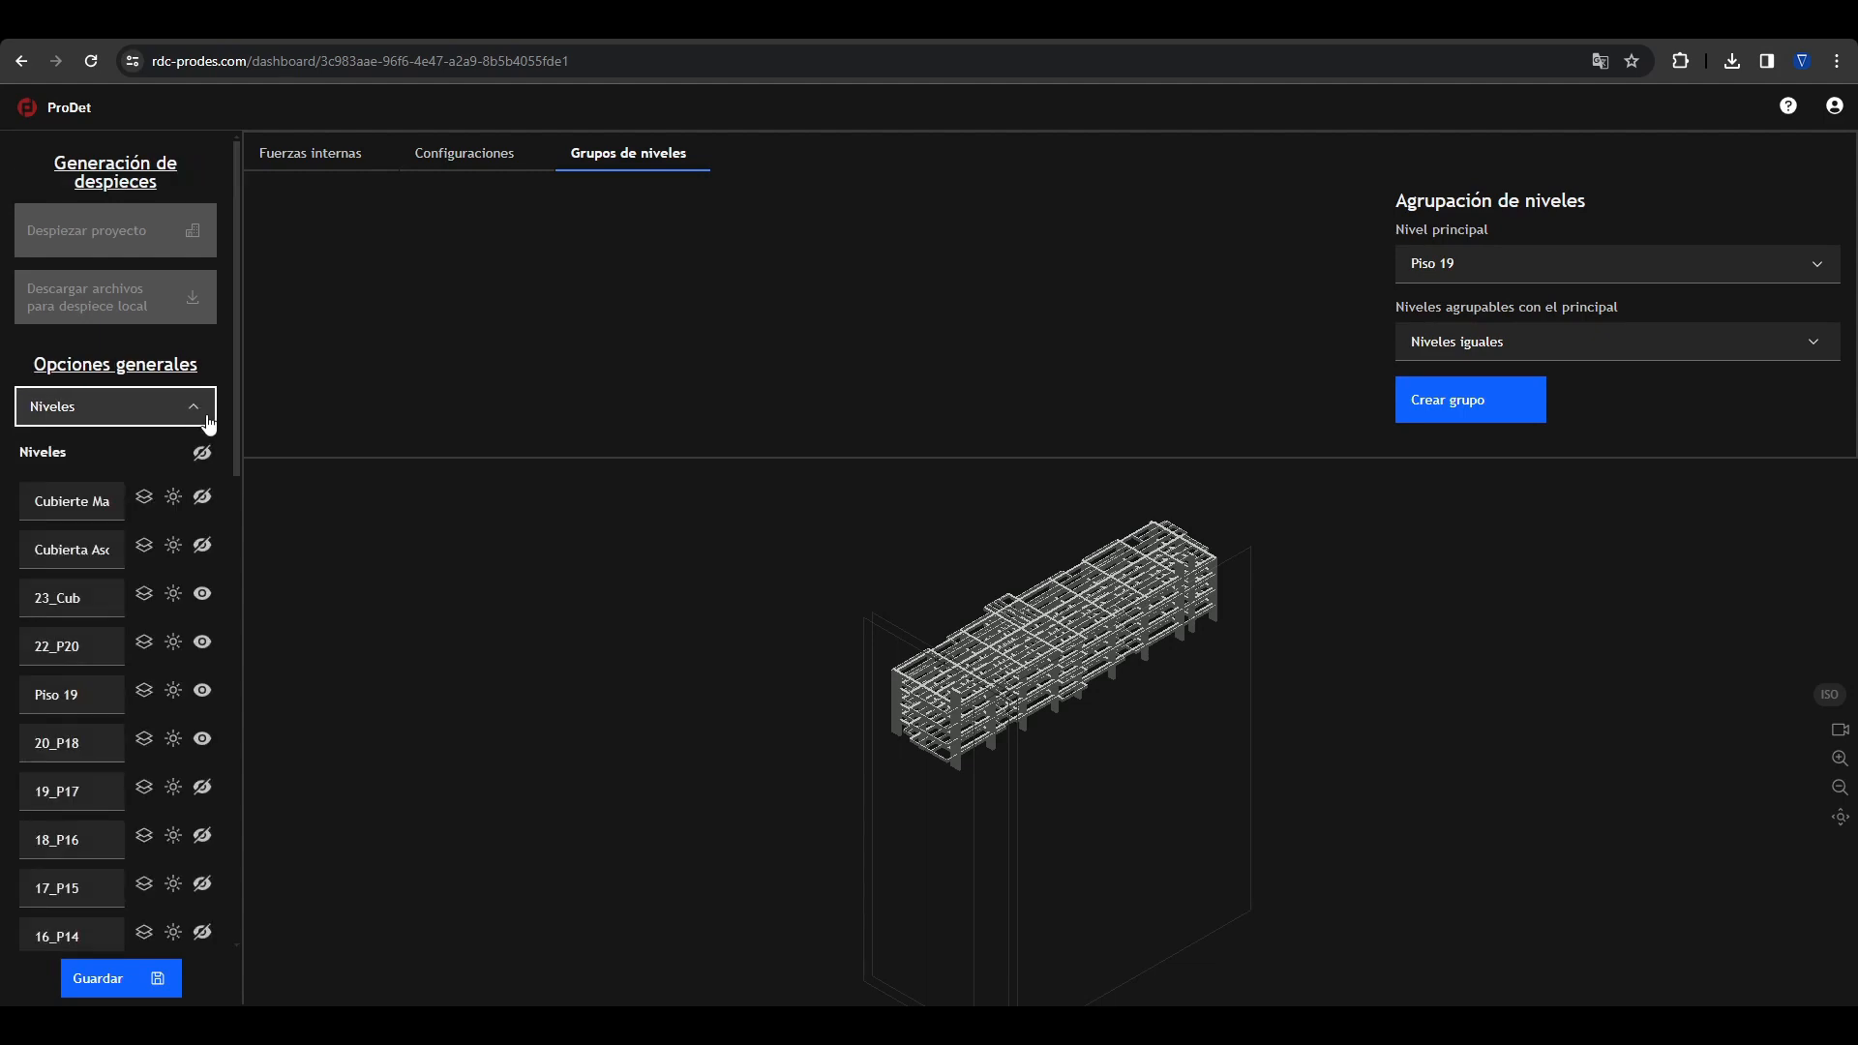
left_click(202, 451)
left_click(195, 408)
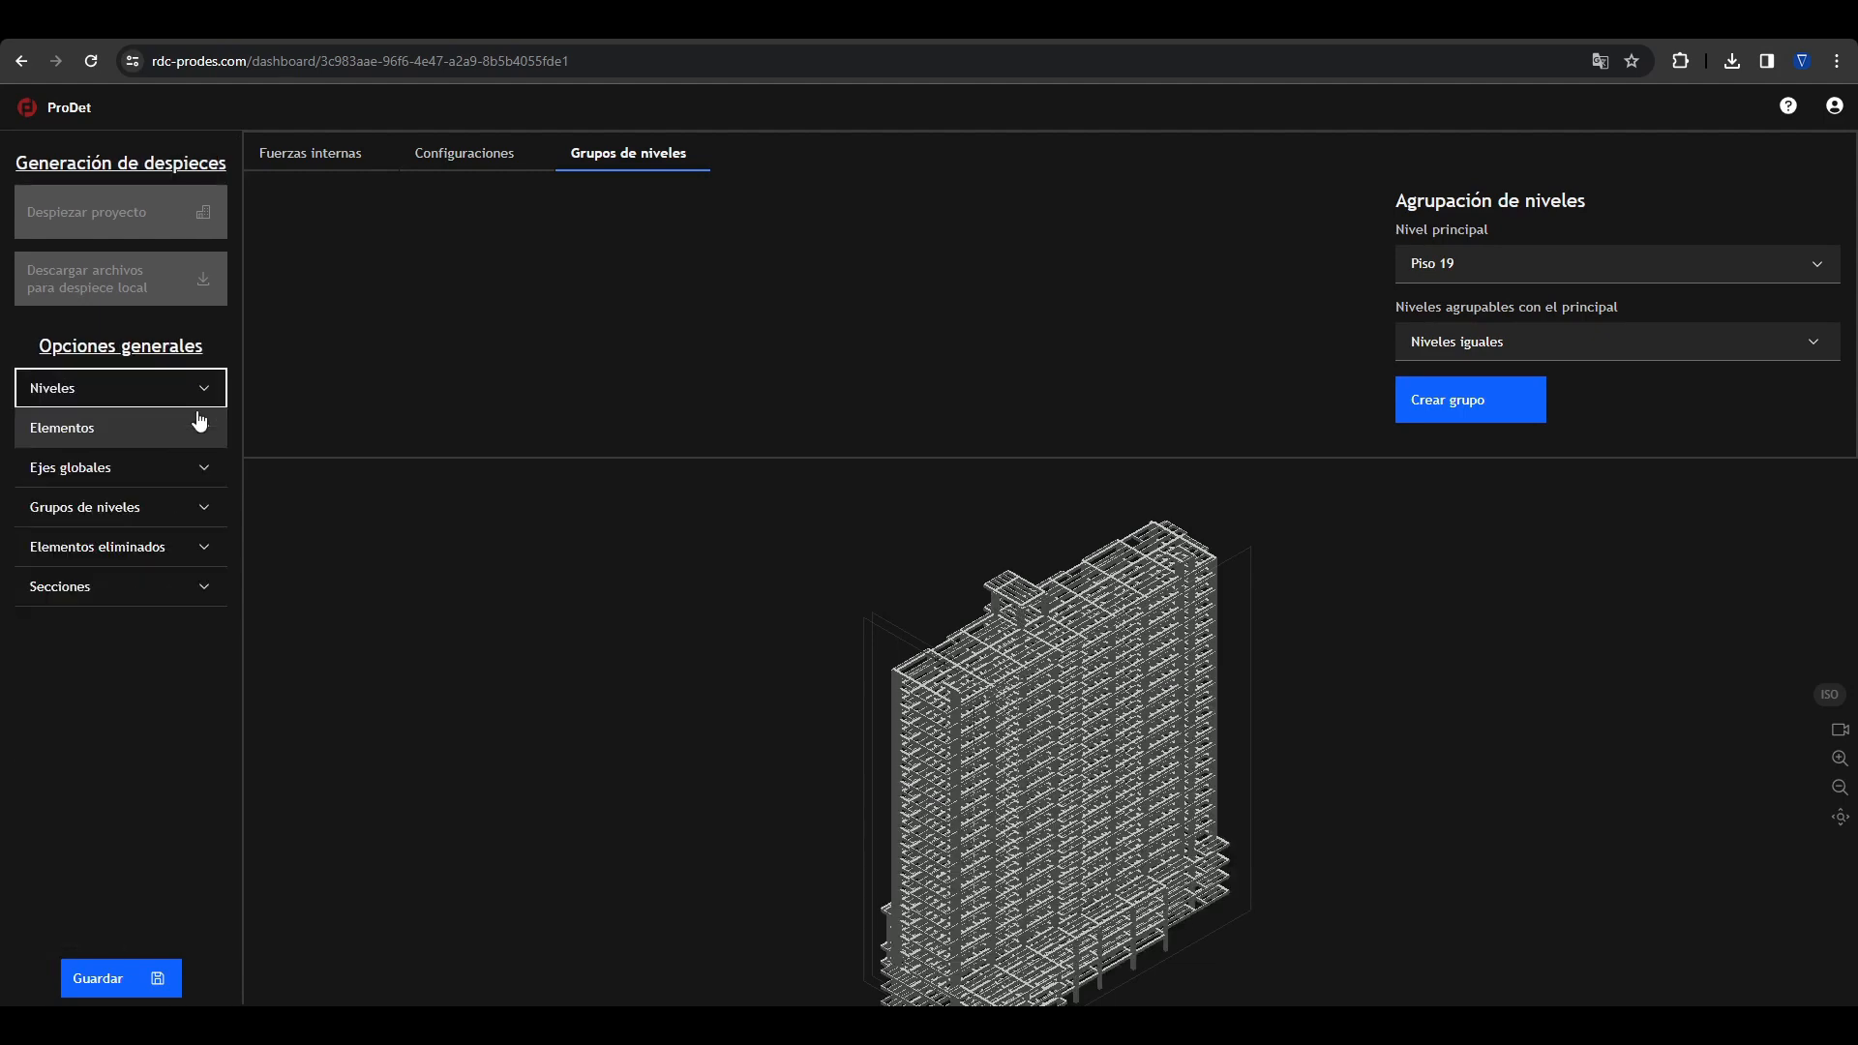
Step: Delete the 7.600 m end span of the type N beam on level 23_Cub and leave the element editor
left_click(183, 557)
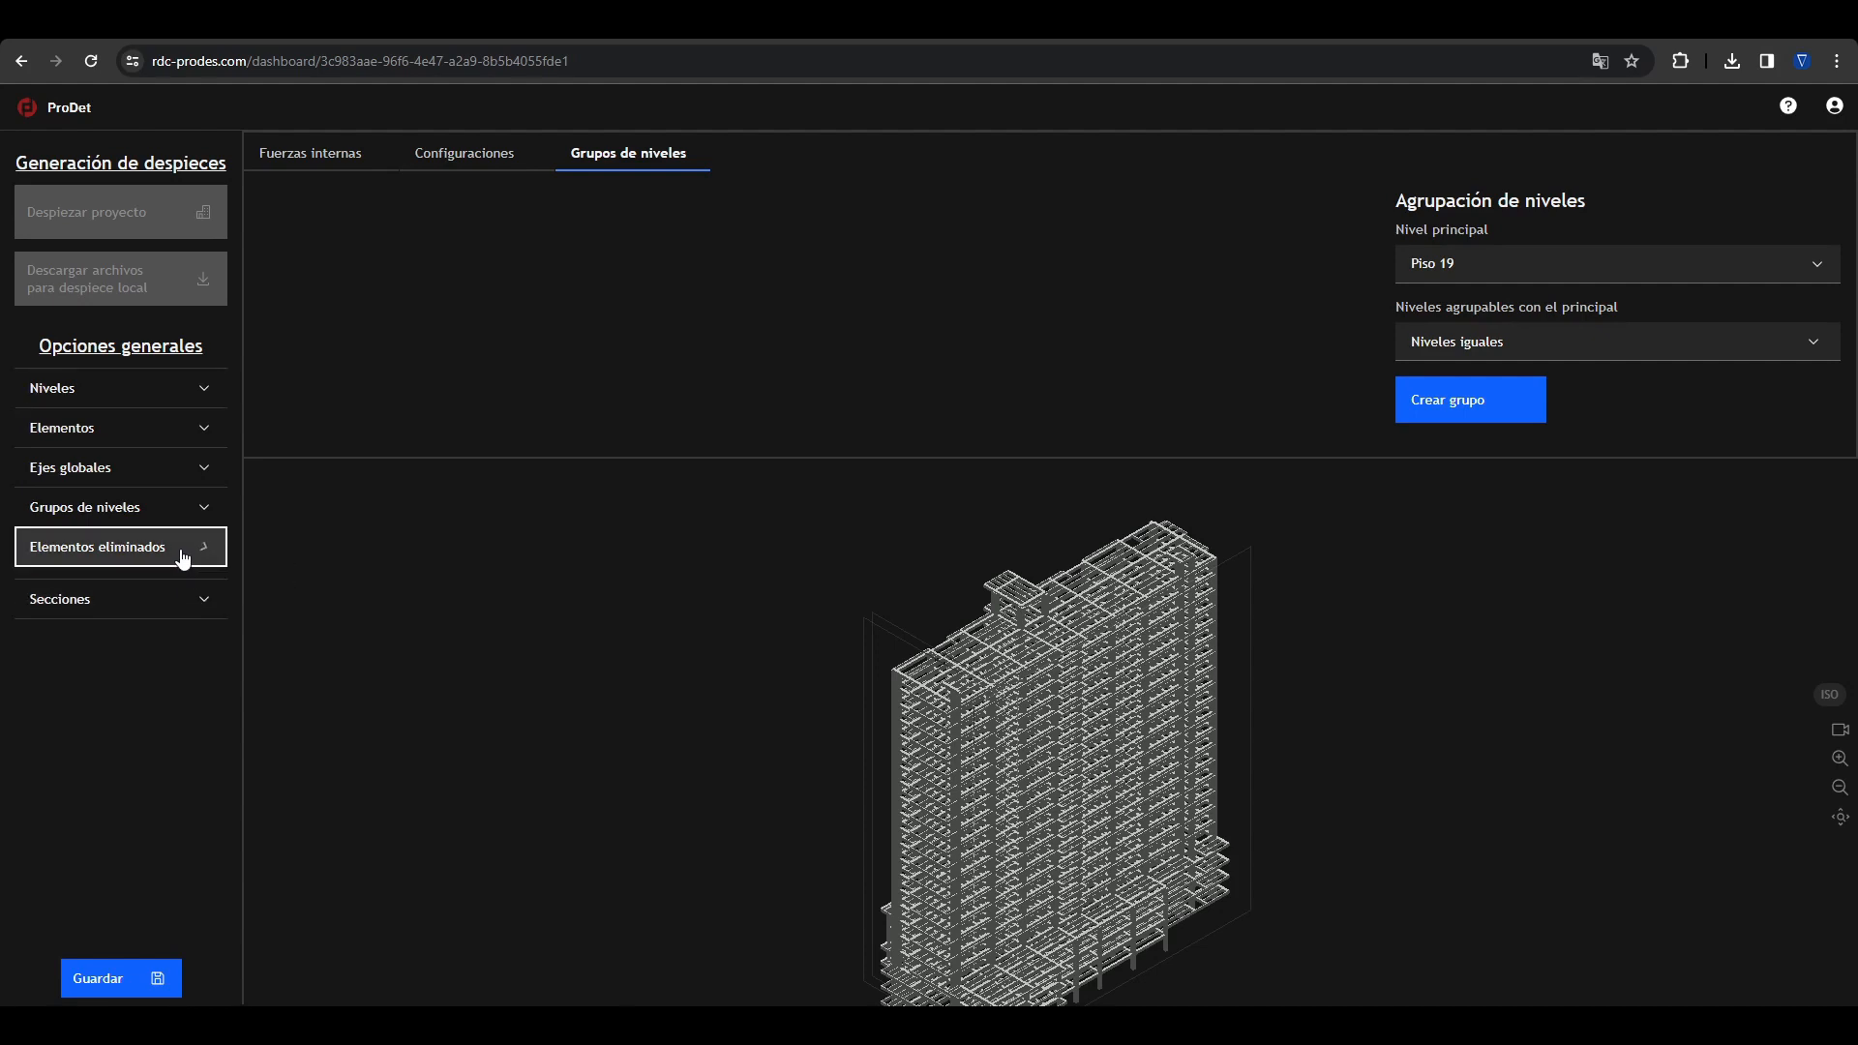
left_click(926, 663)
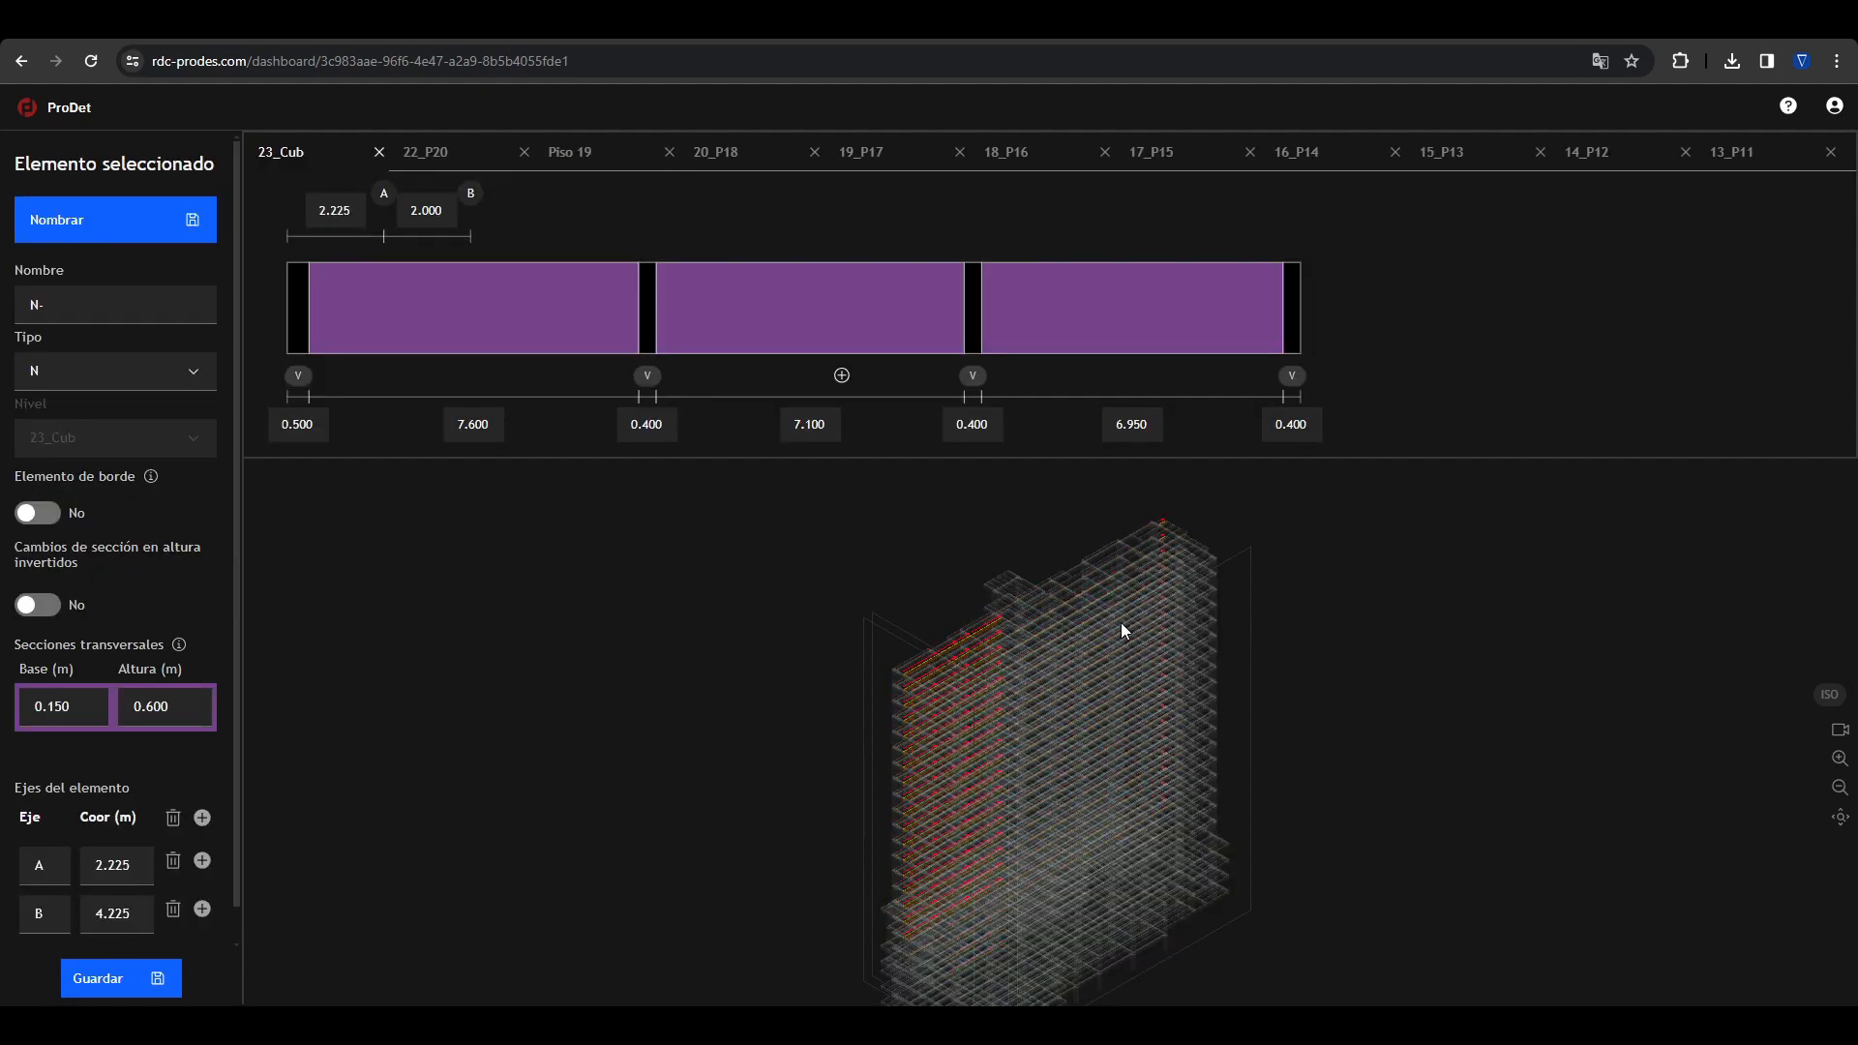
left_click(546, 338)
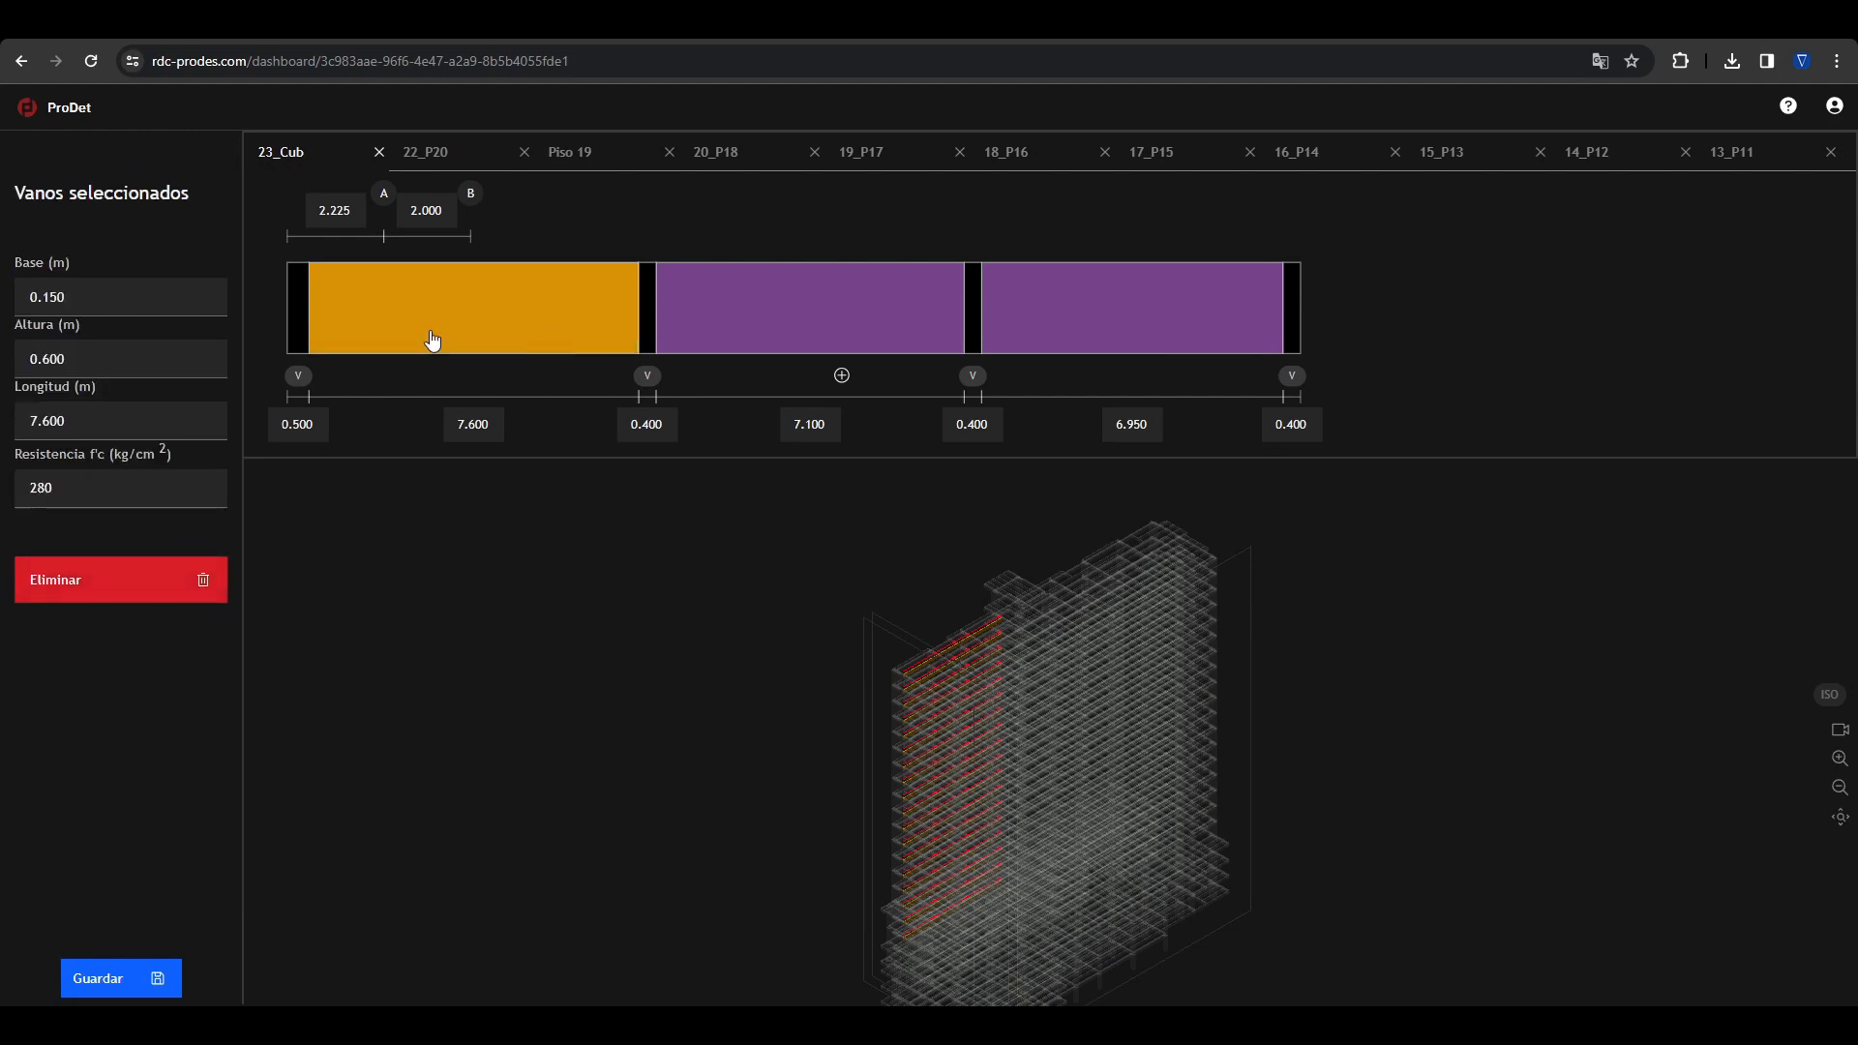
key("Delete")
left_click(755, 641)
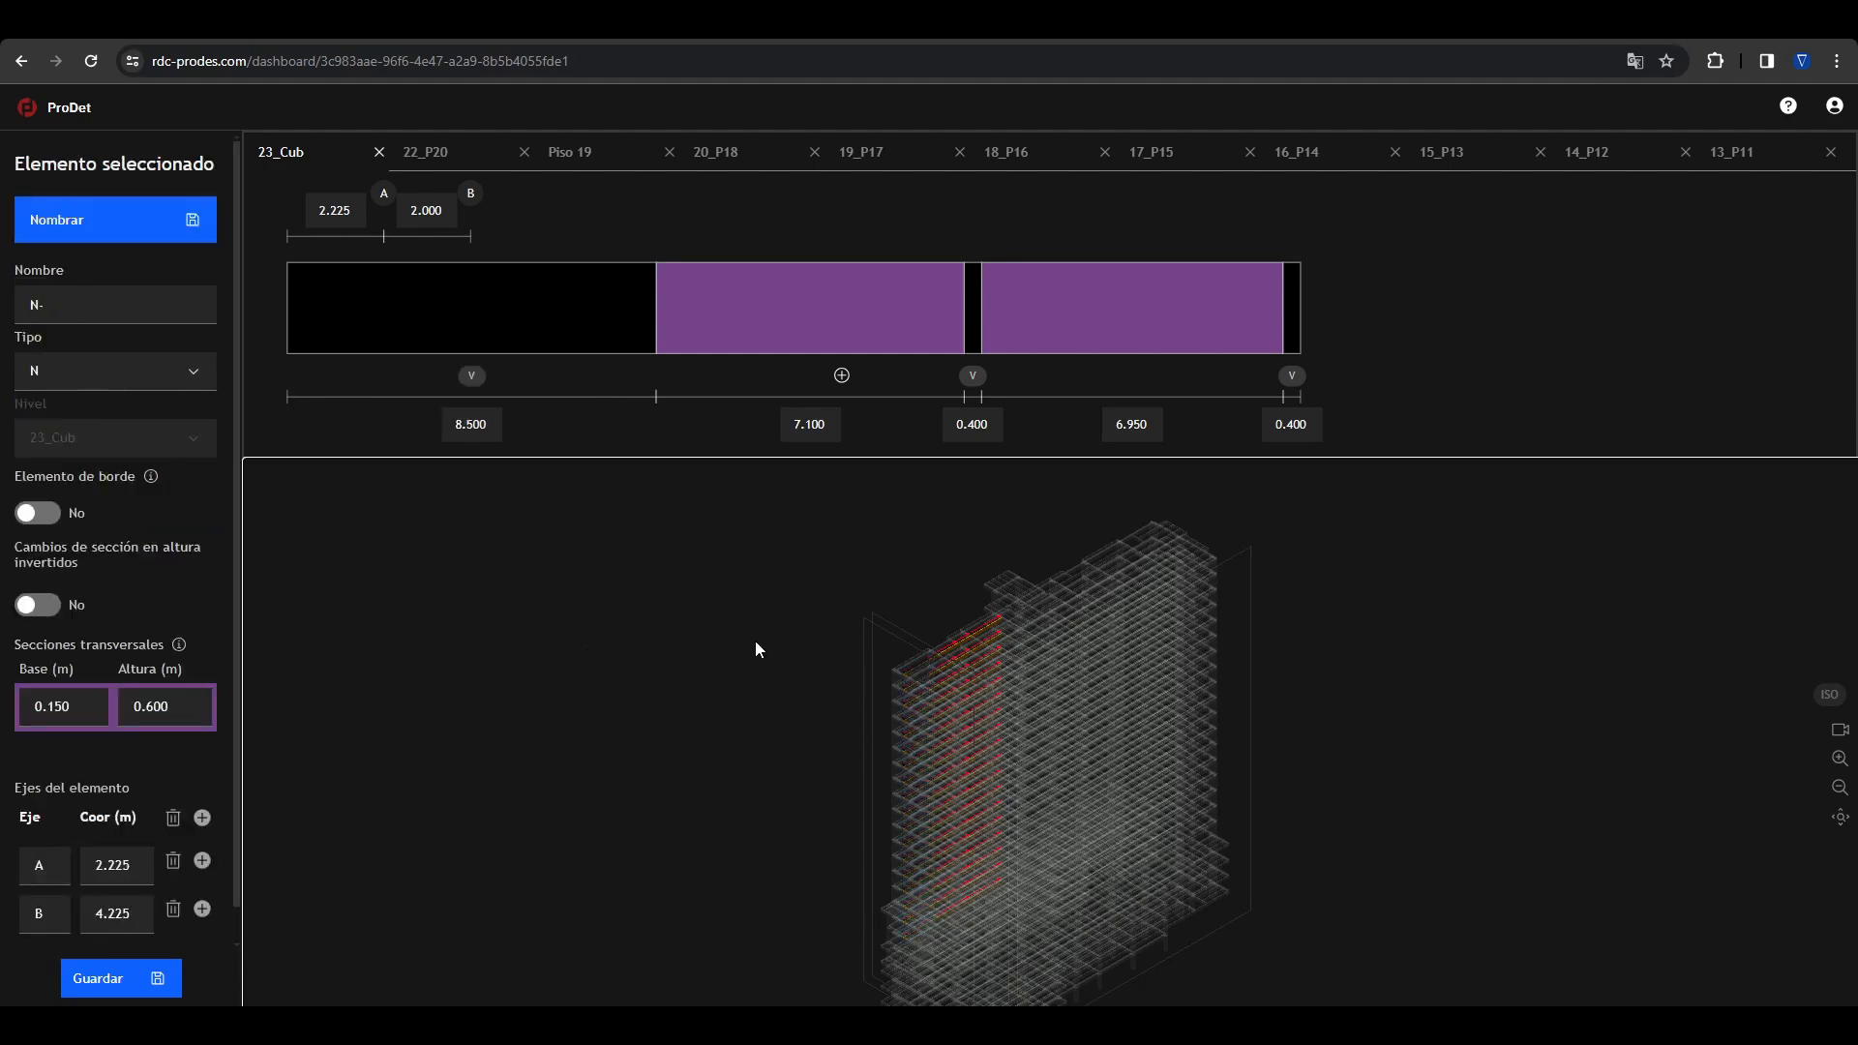
key("Escape")
Step: Review the list of deleted elements and set the value of B8073 to 1
left_click(98, 547)
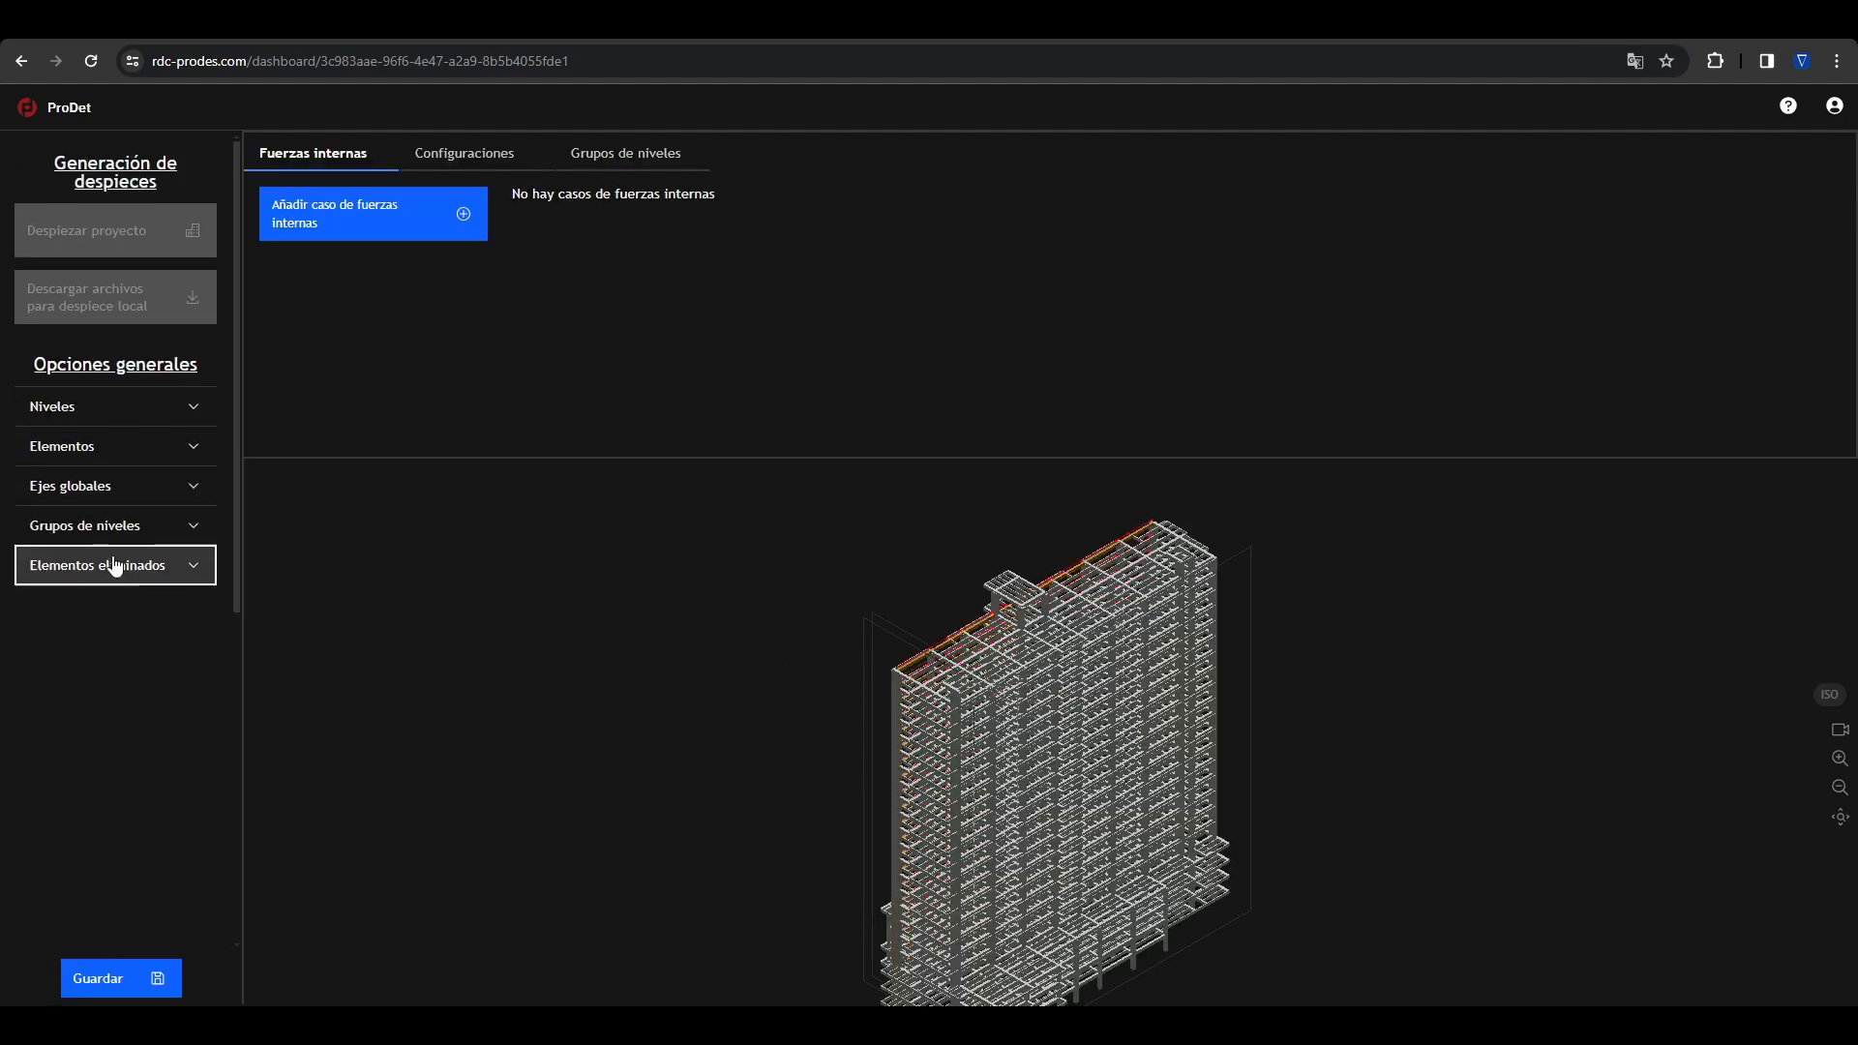
scroll(134, 620, "down", 3)
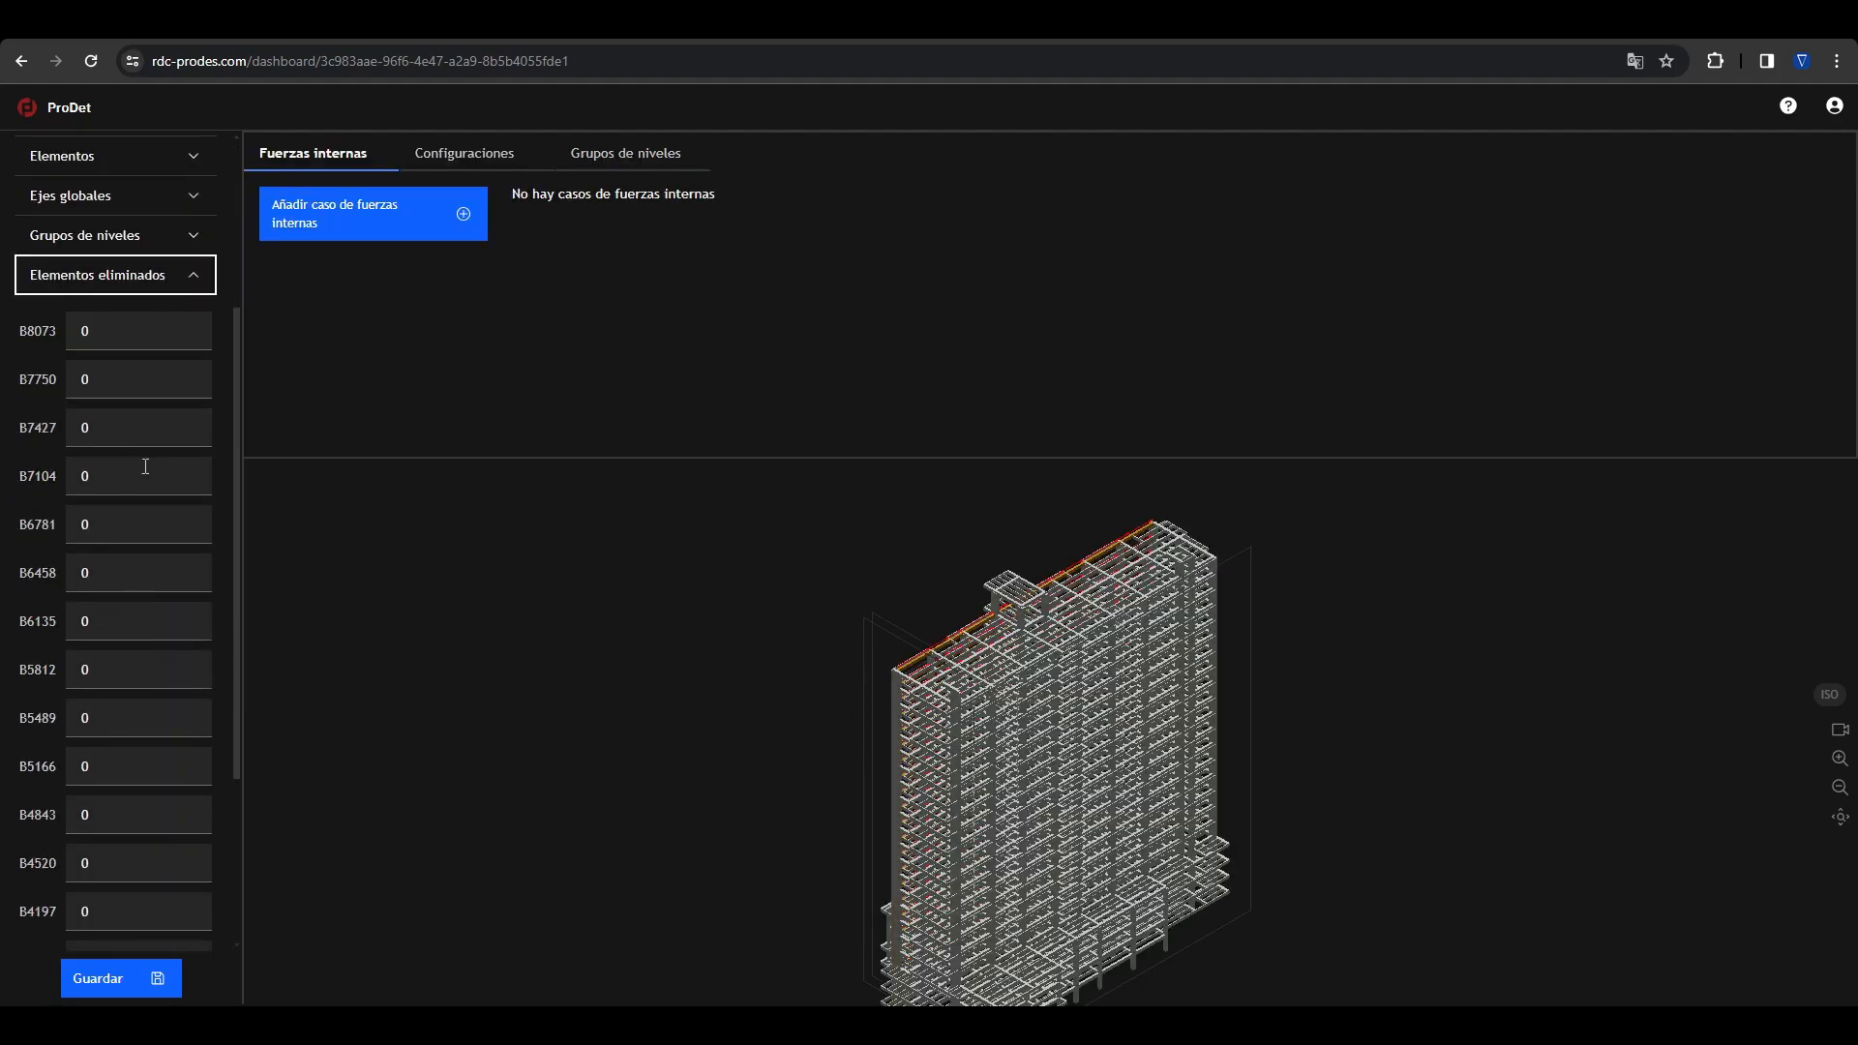
scroll(99, 331, "down", 4)
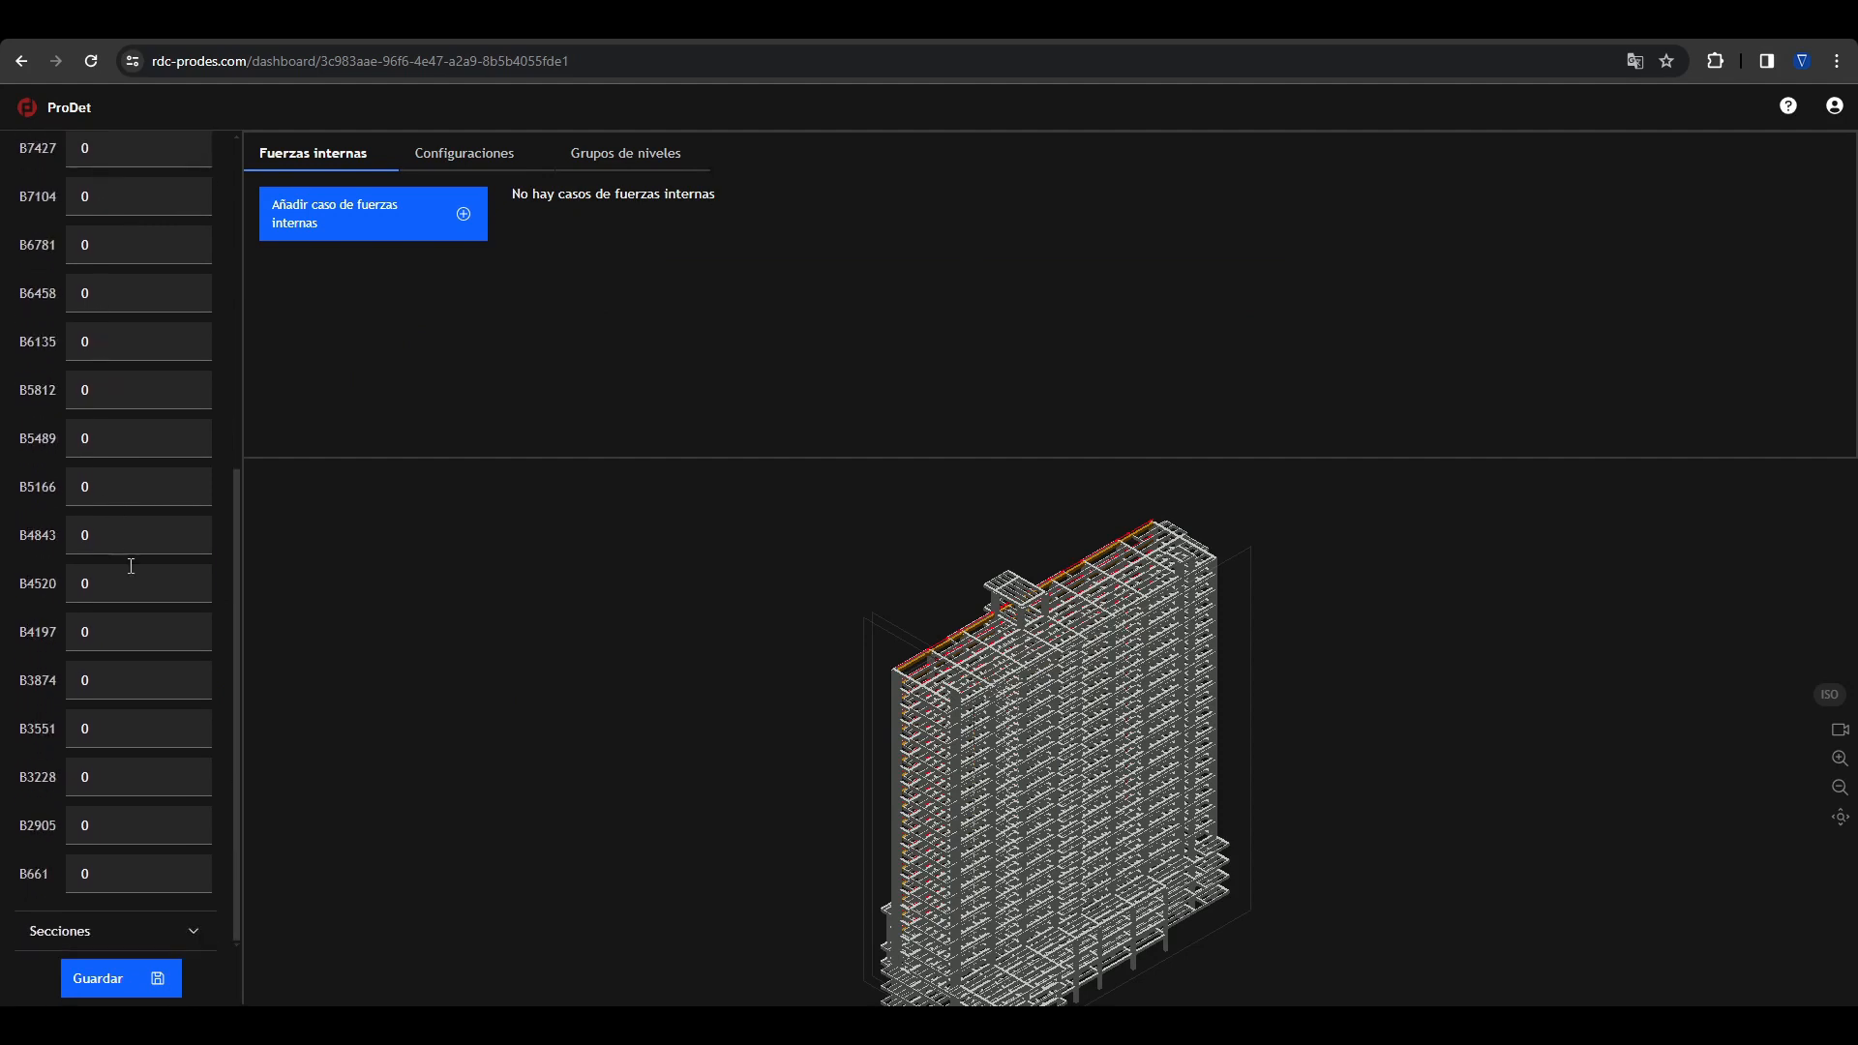
scroll(123, 530, "up", 3)
left_click(117, 256)
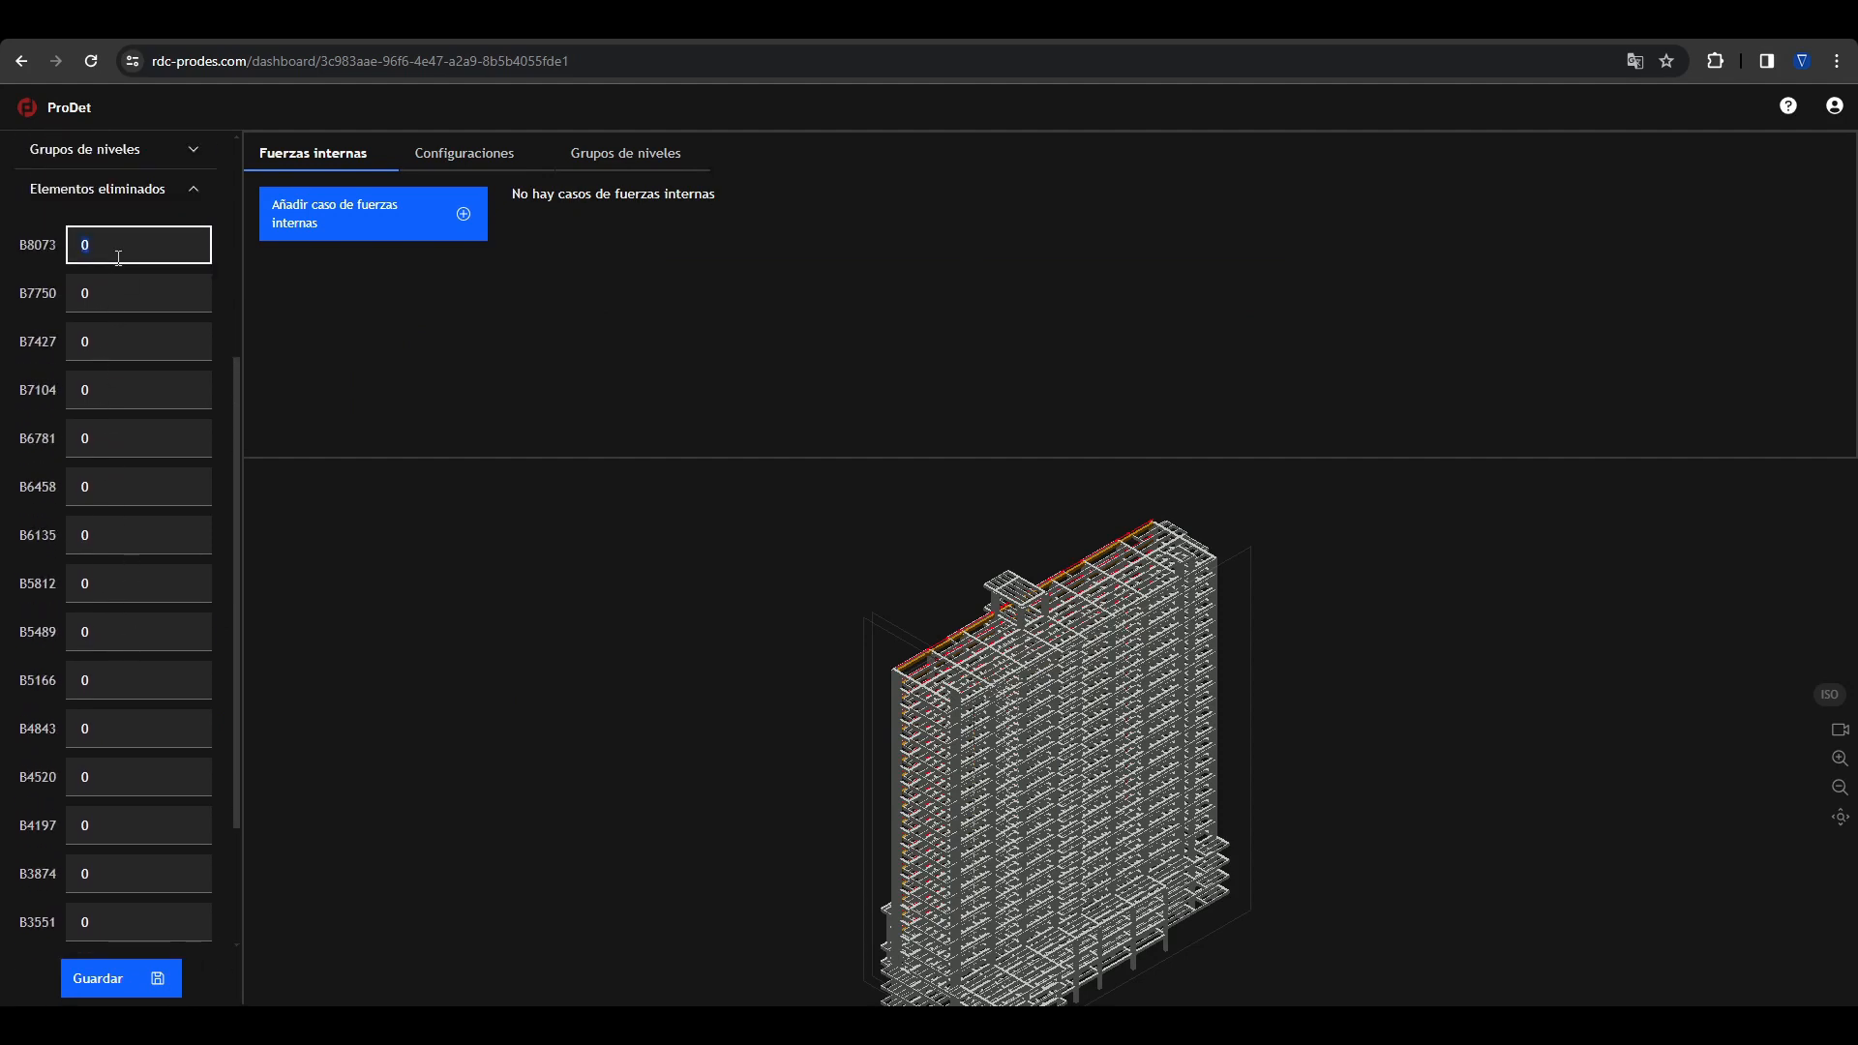
type("1")
key("Return")
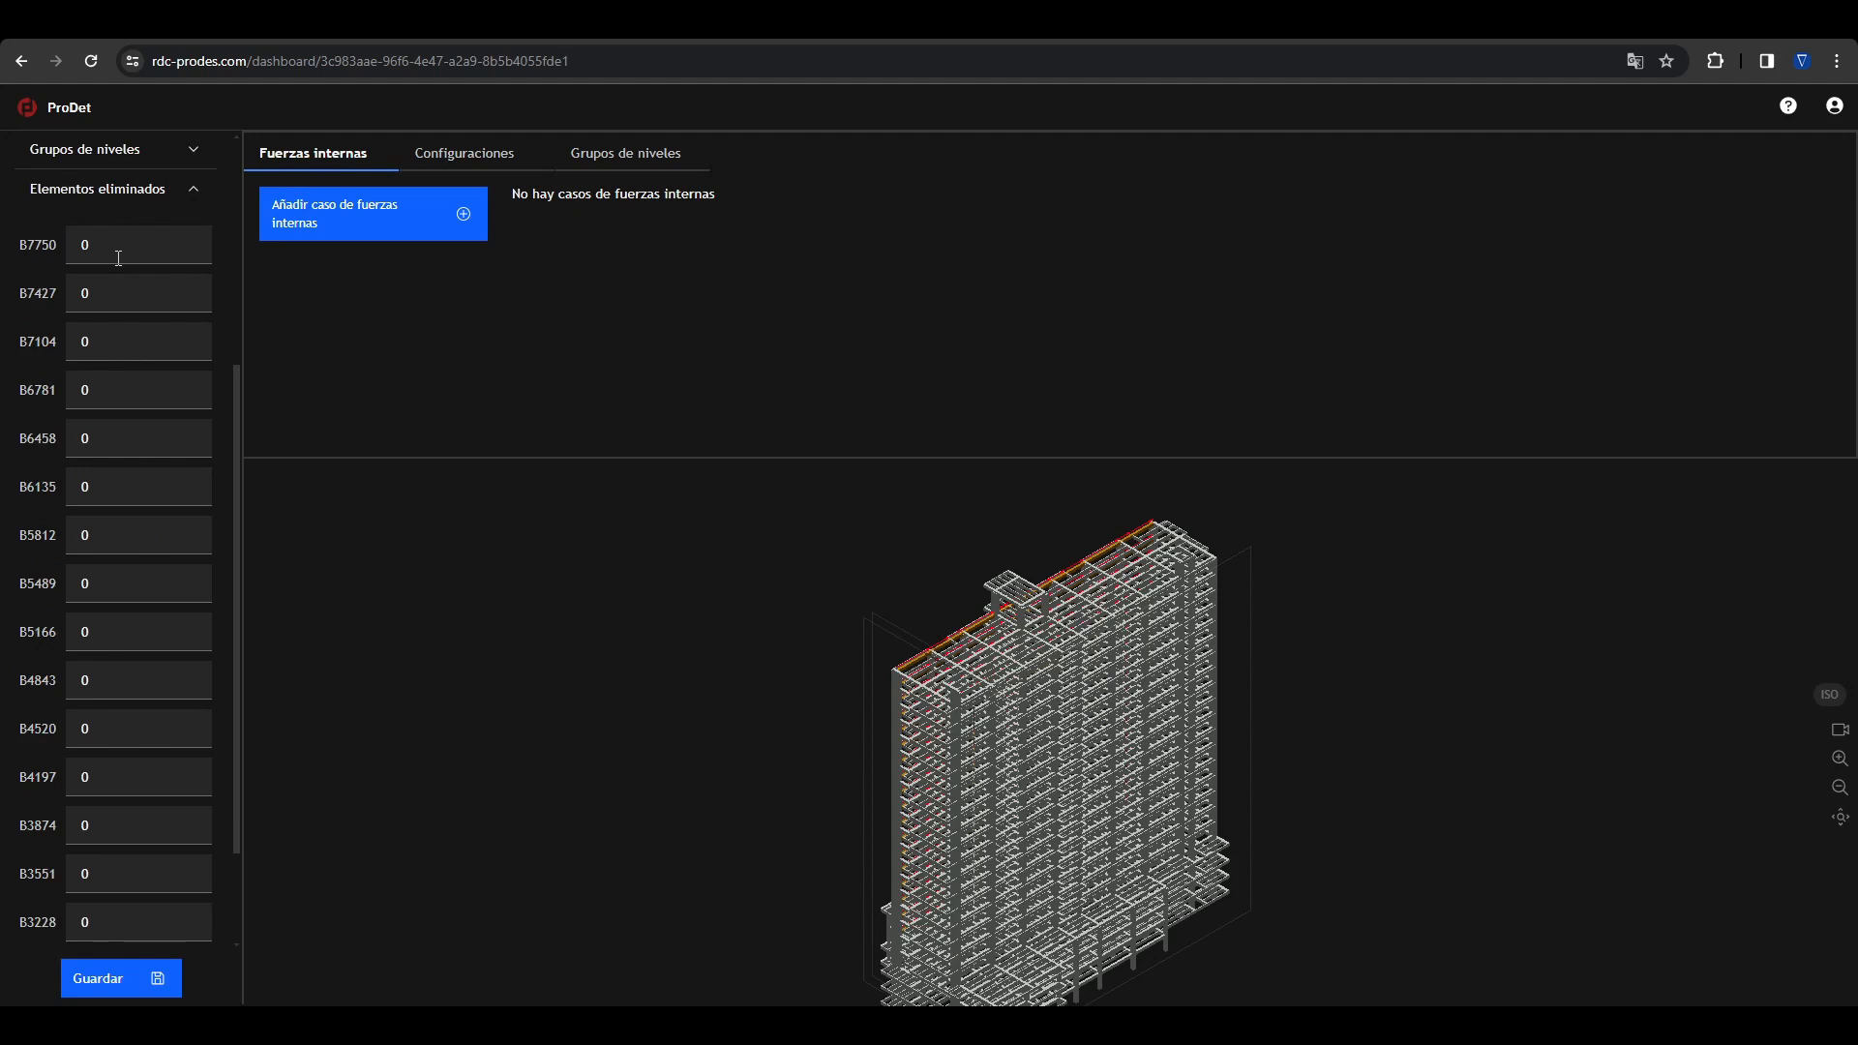
left_click(693, 597)
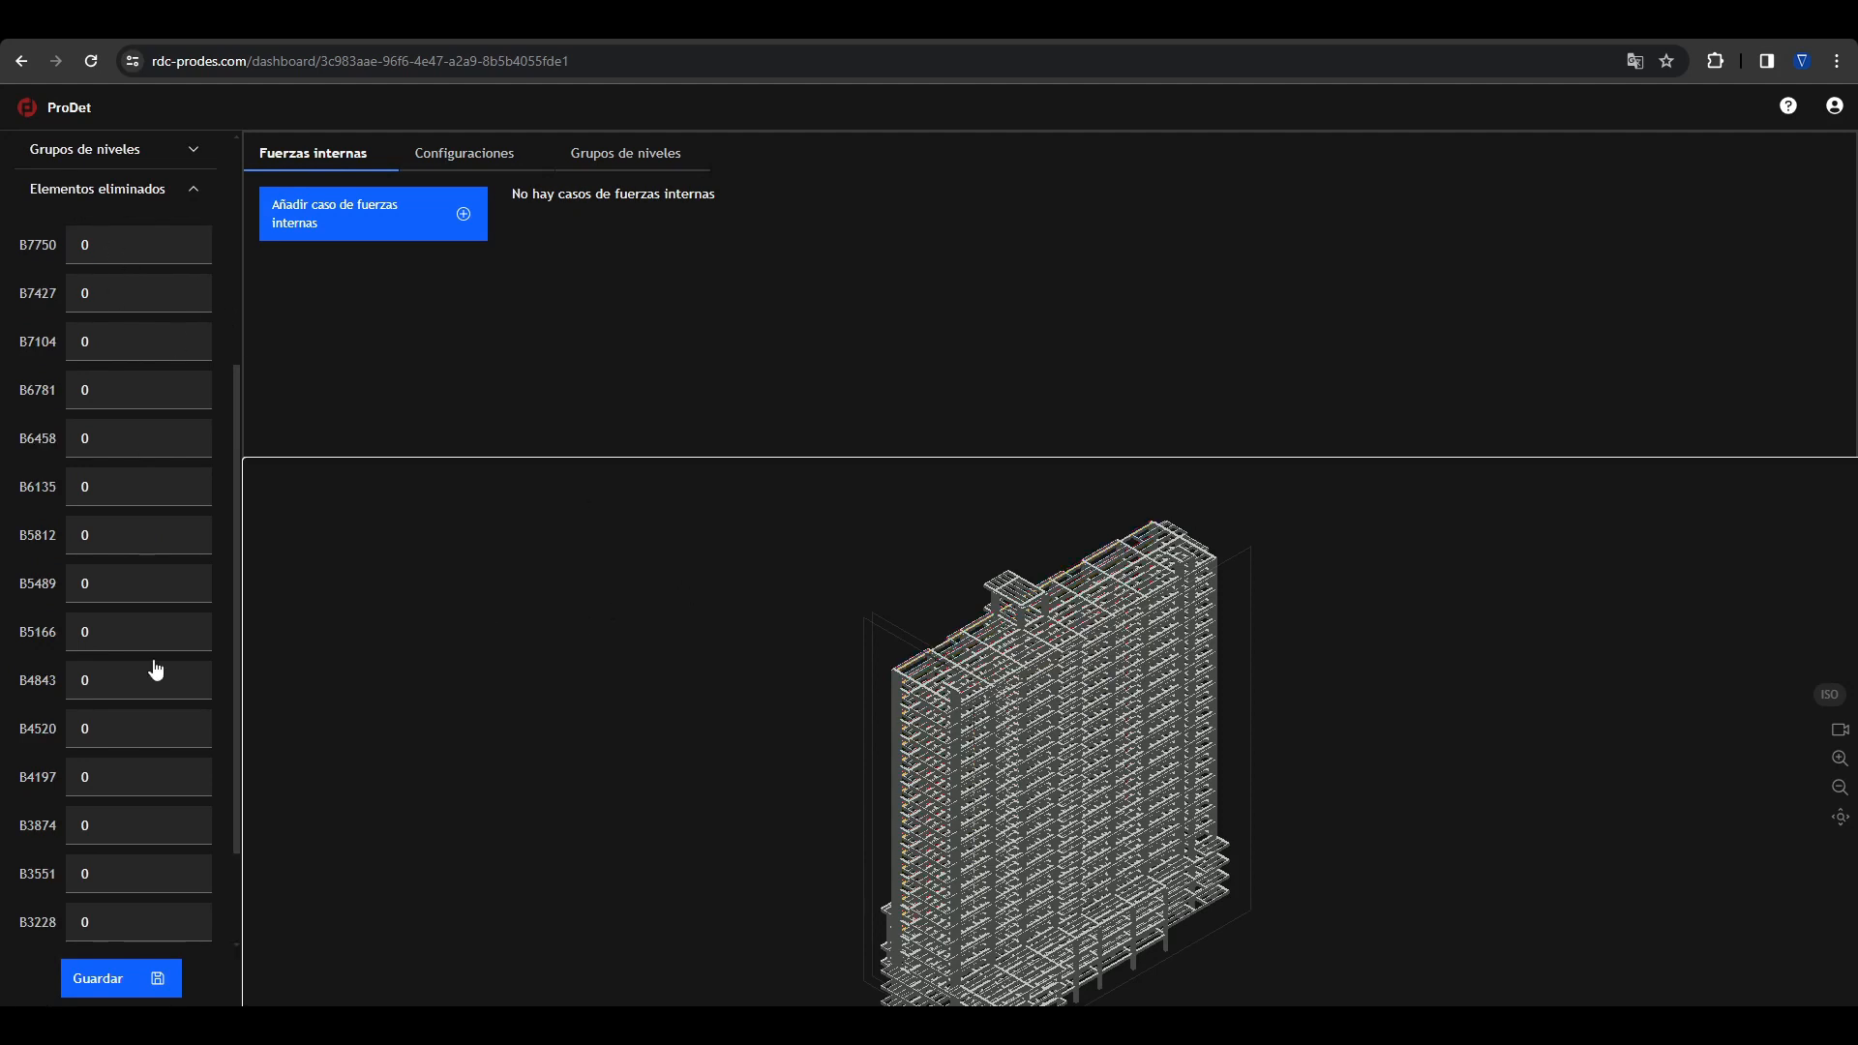
Step: Undo the beam span deletion and the changes made to the deleted elements
scroll(159, 186, "up", 2)
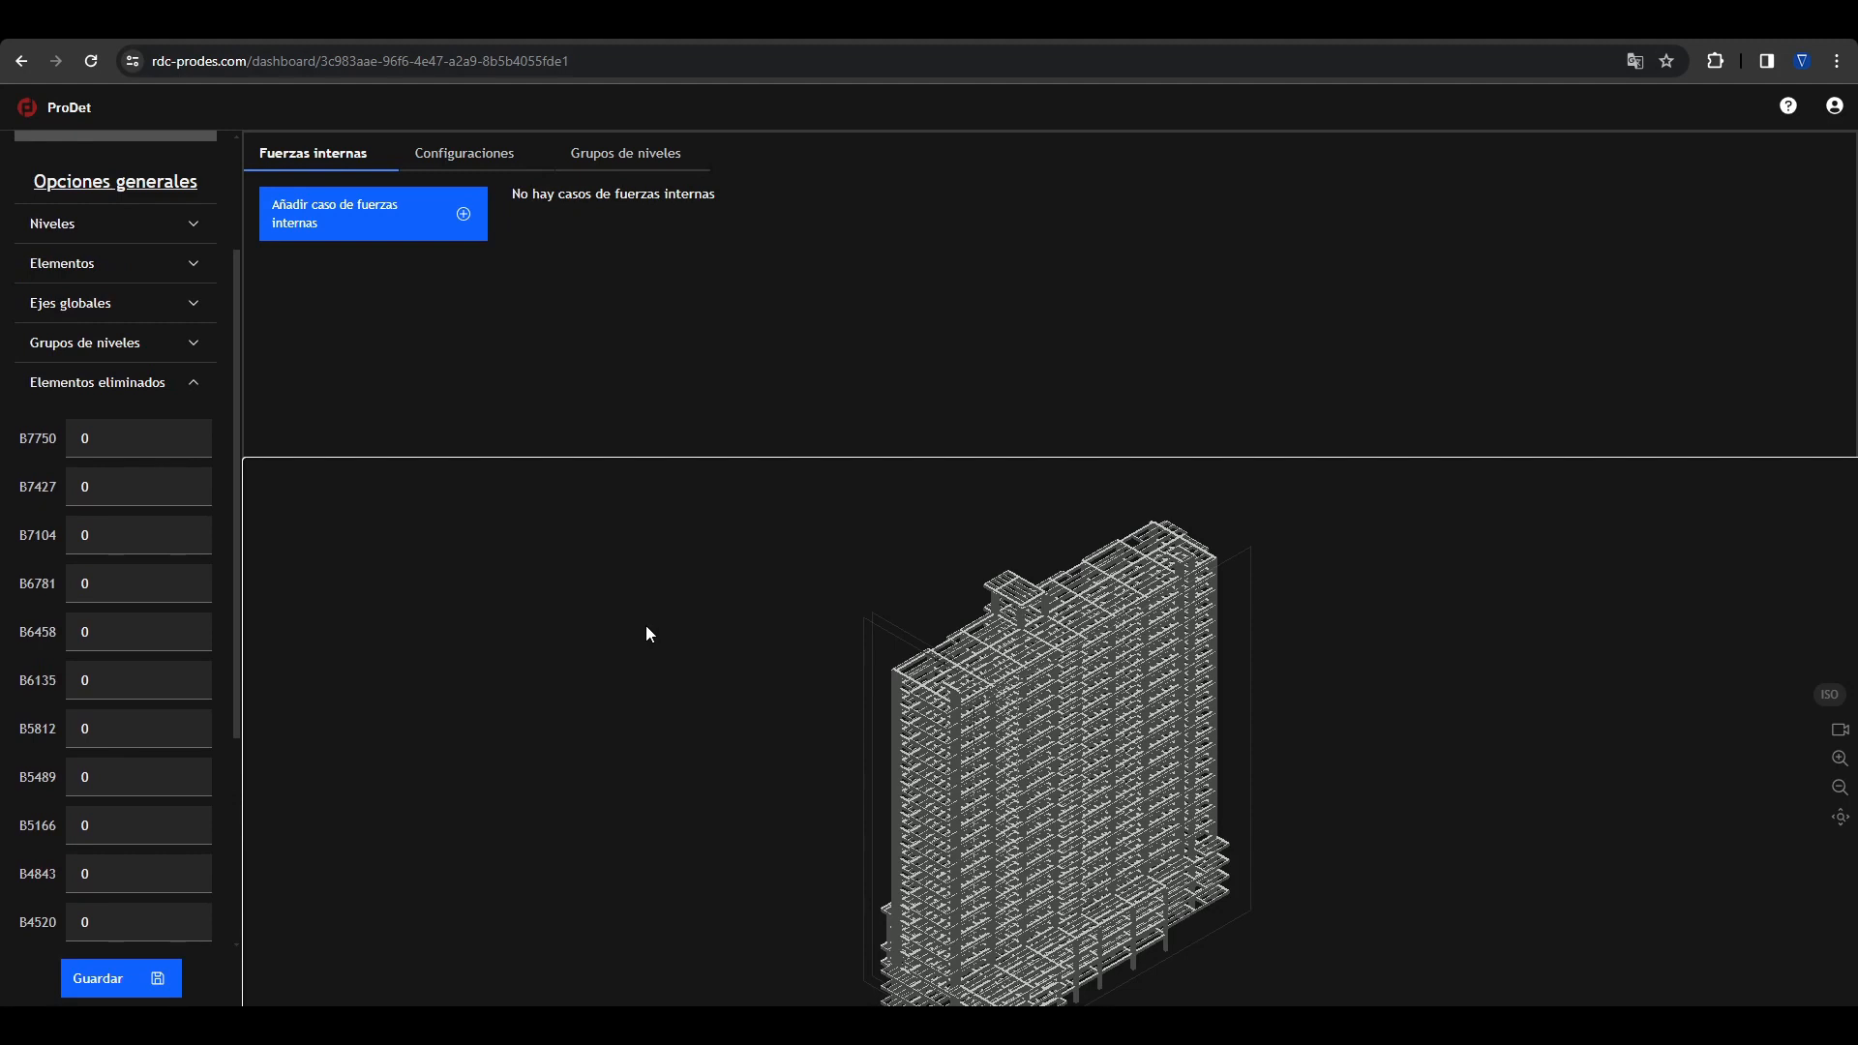
key("ctrl+z")
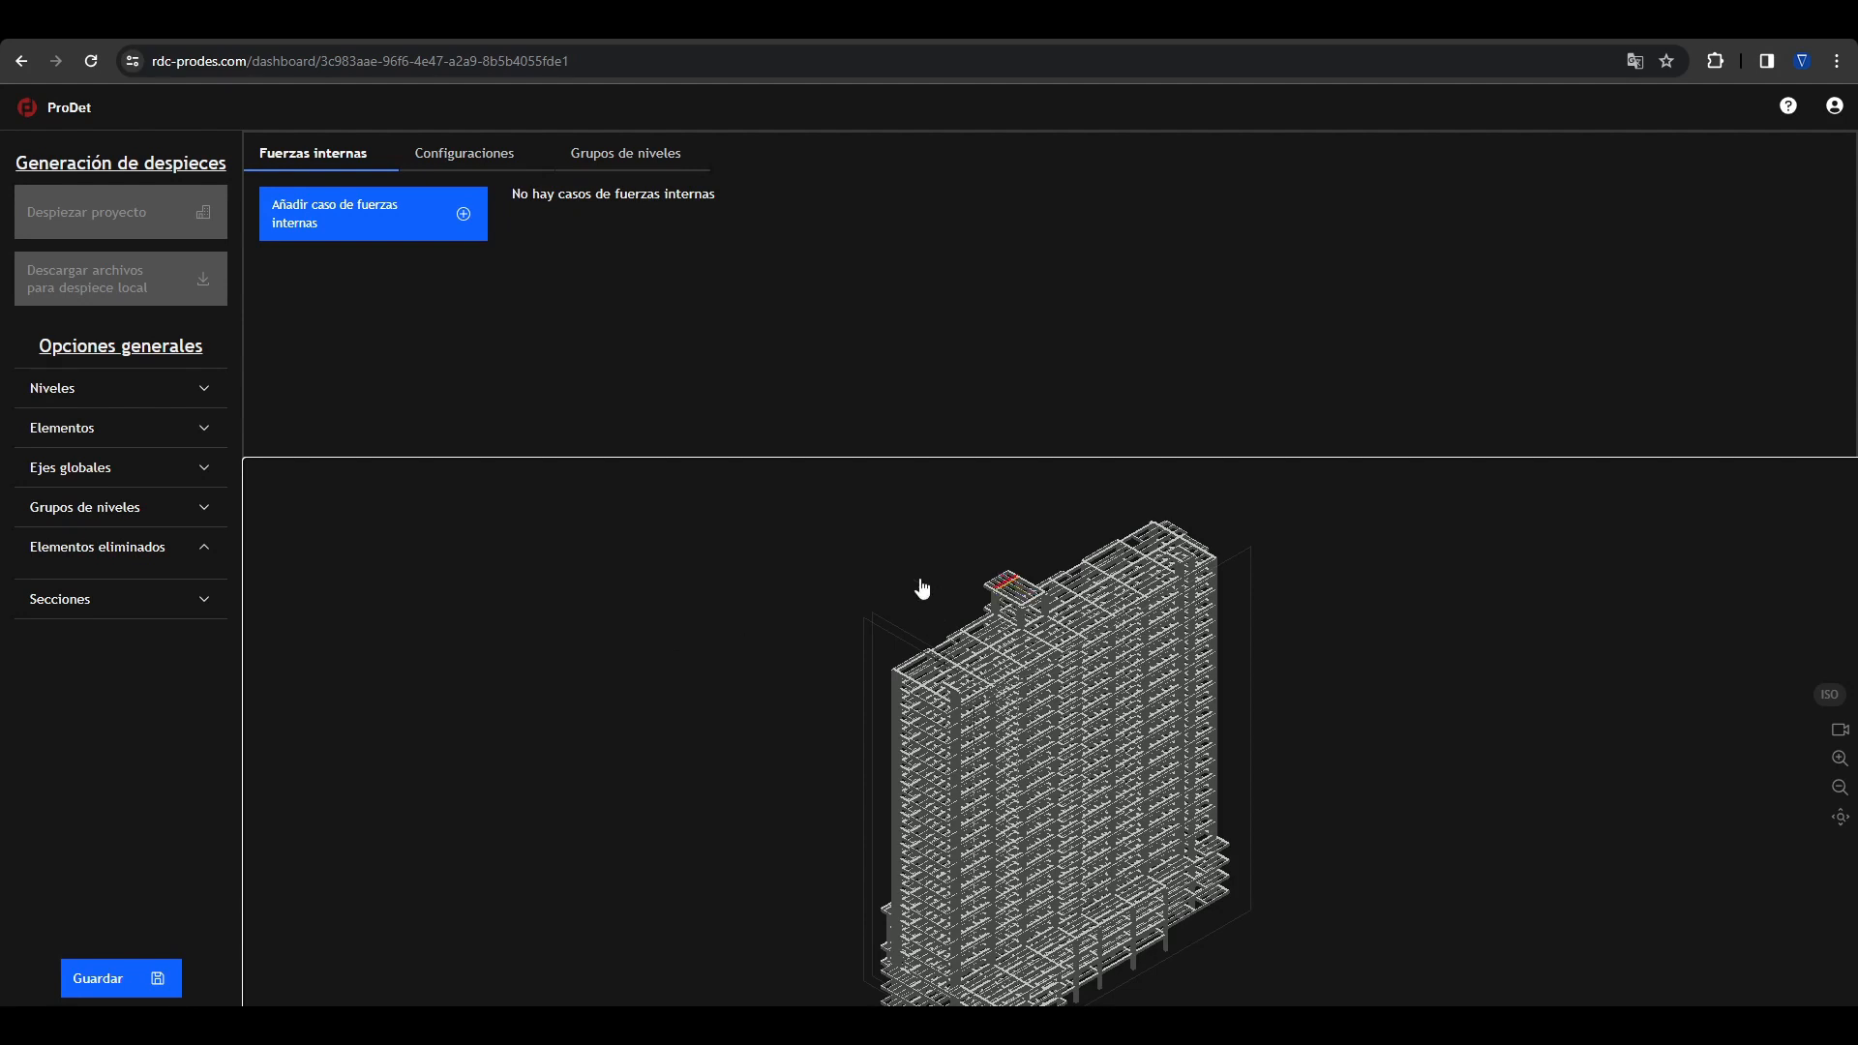
middle_click_drag(904, 564, 898, 511)
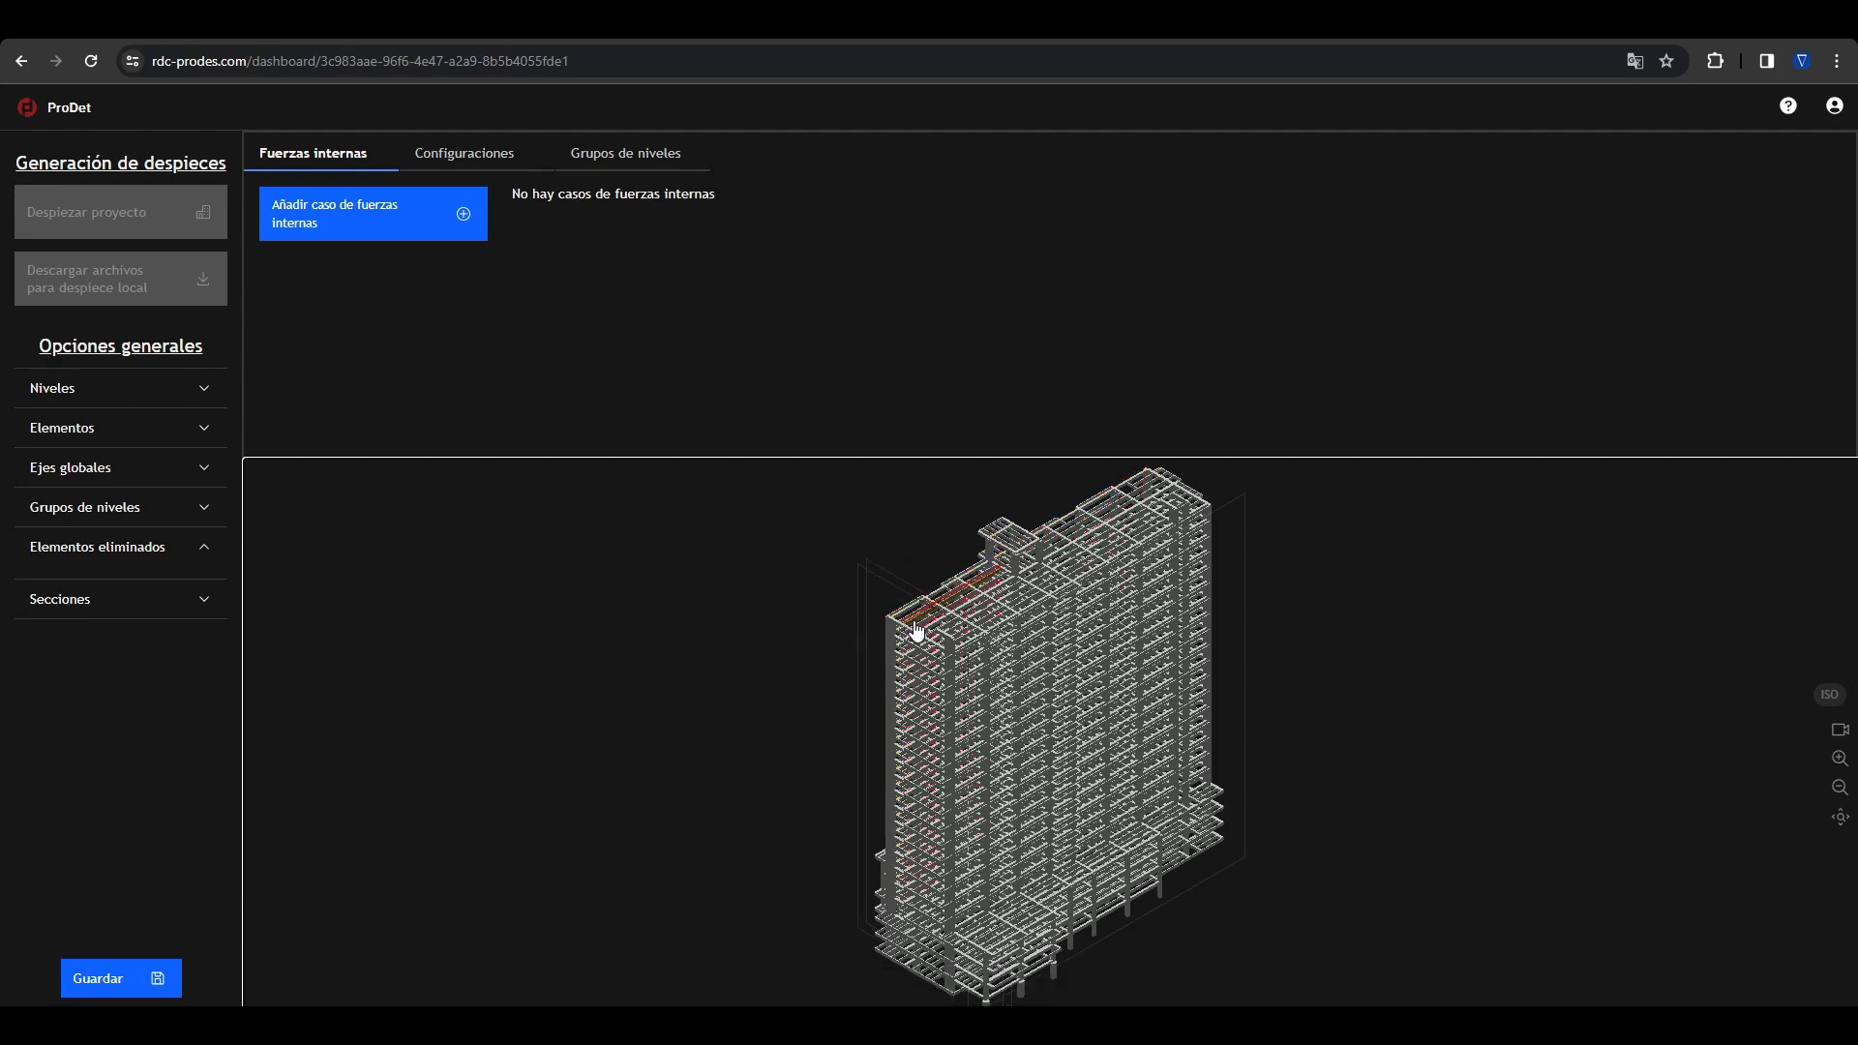
Step: Examine the base and height values of the general section and the specific sections
left_click(168, 402)
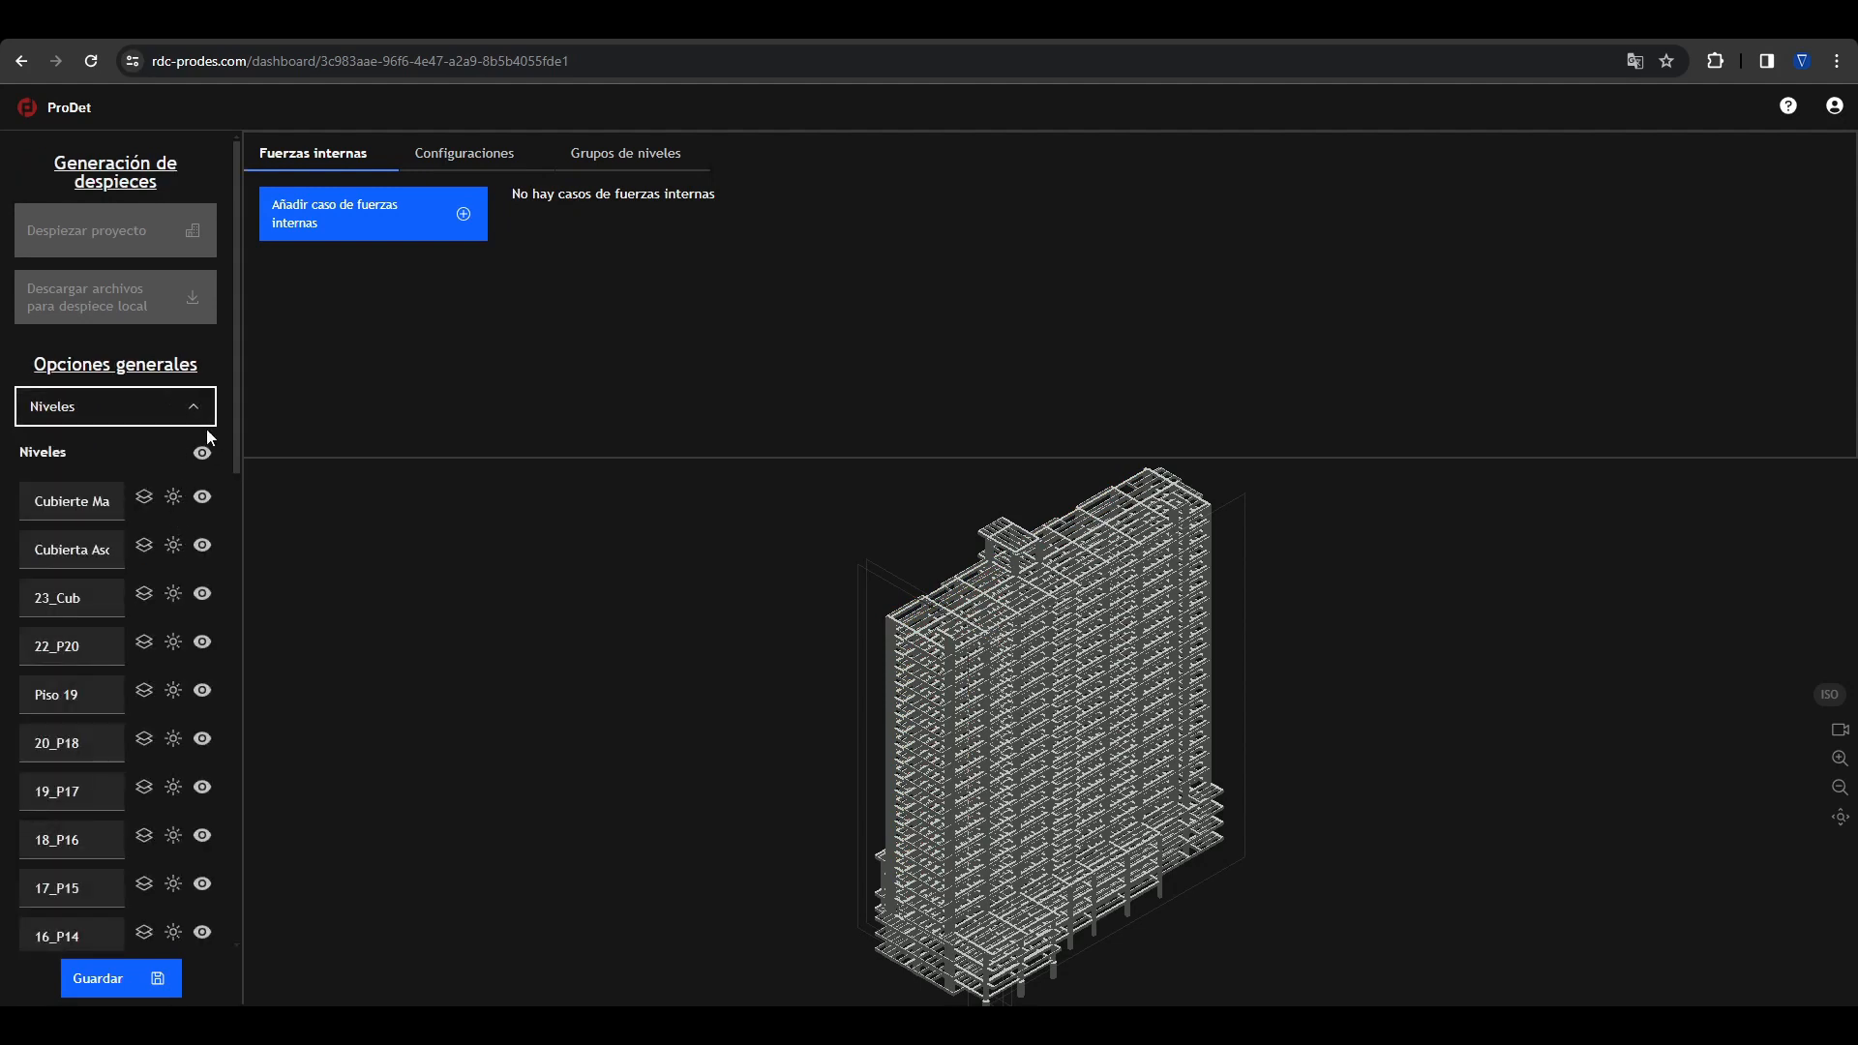
left_click(203, 419)
left_click(169, 602)
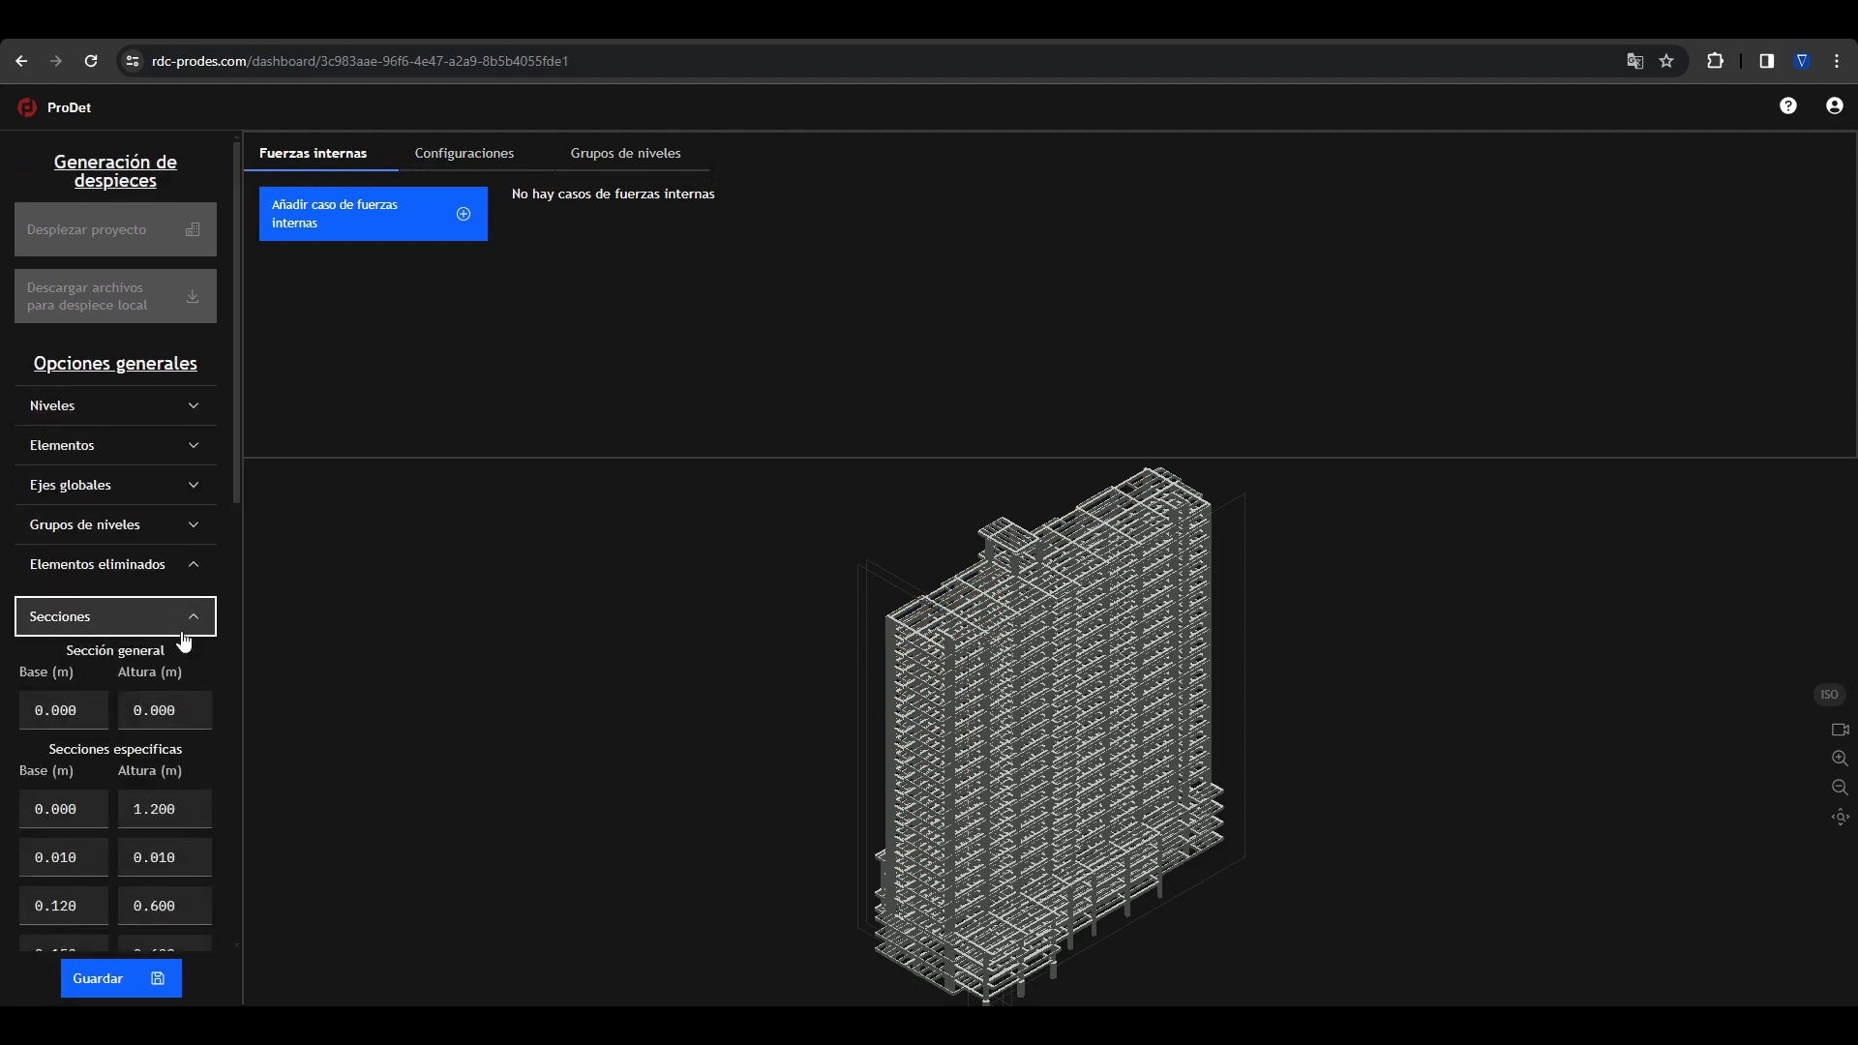
scroll(184, 642, "down", 5)
scroll(178, 340, "up", 1)
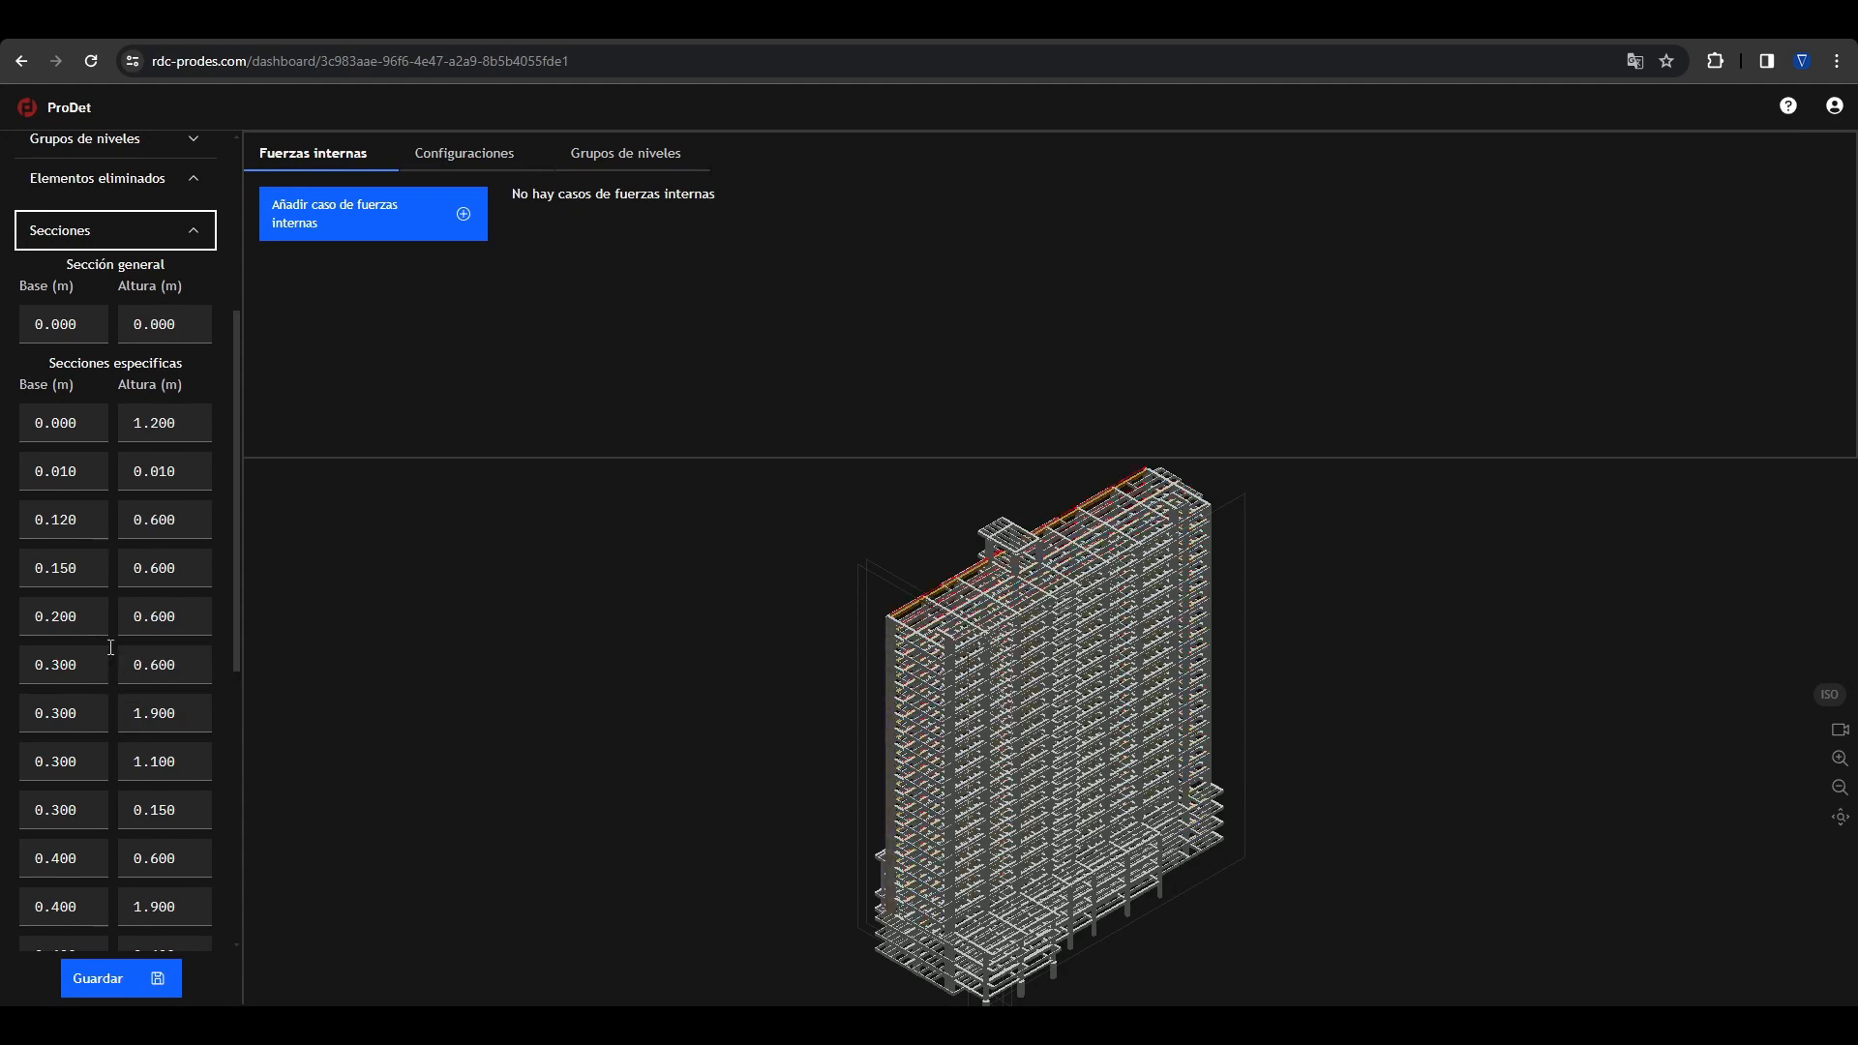
left_click(179, 232)
Step: Isolate level Piso 19 so only its floor framing is displayed in the model
left_click(198, 387)
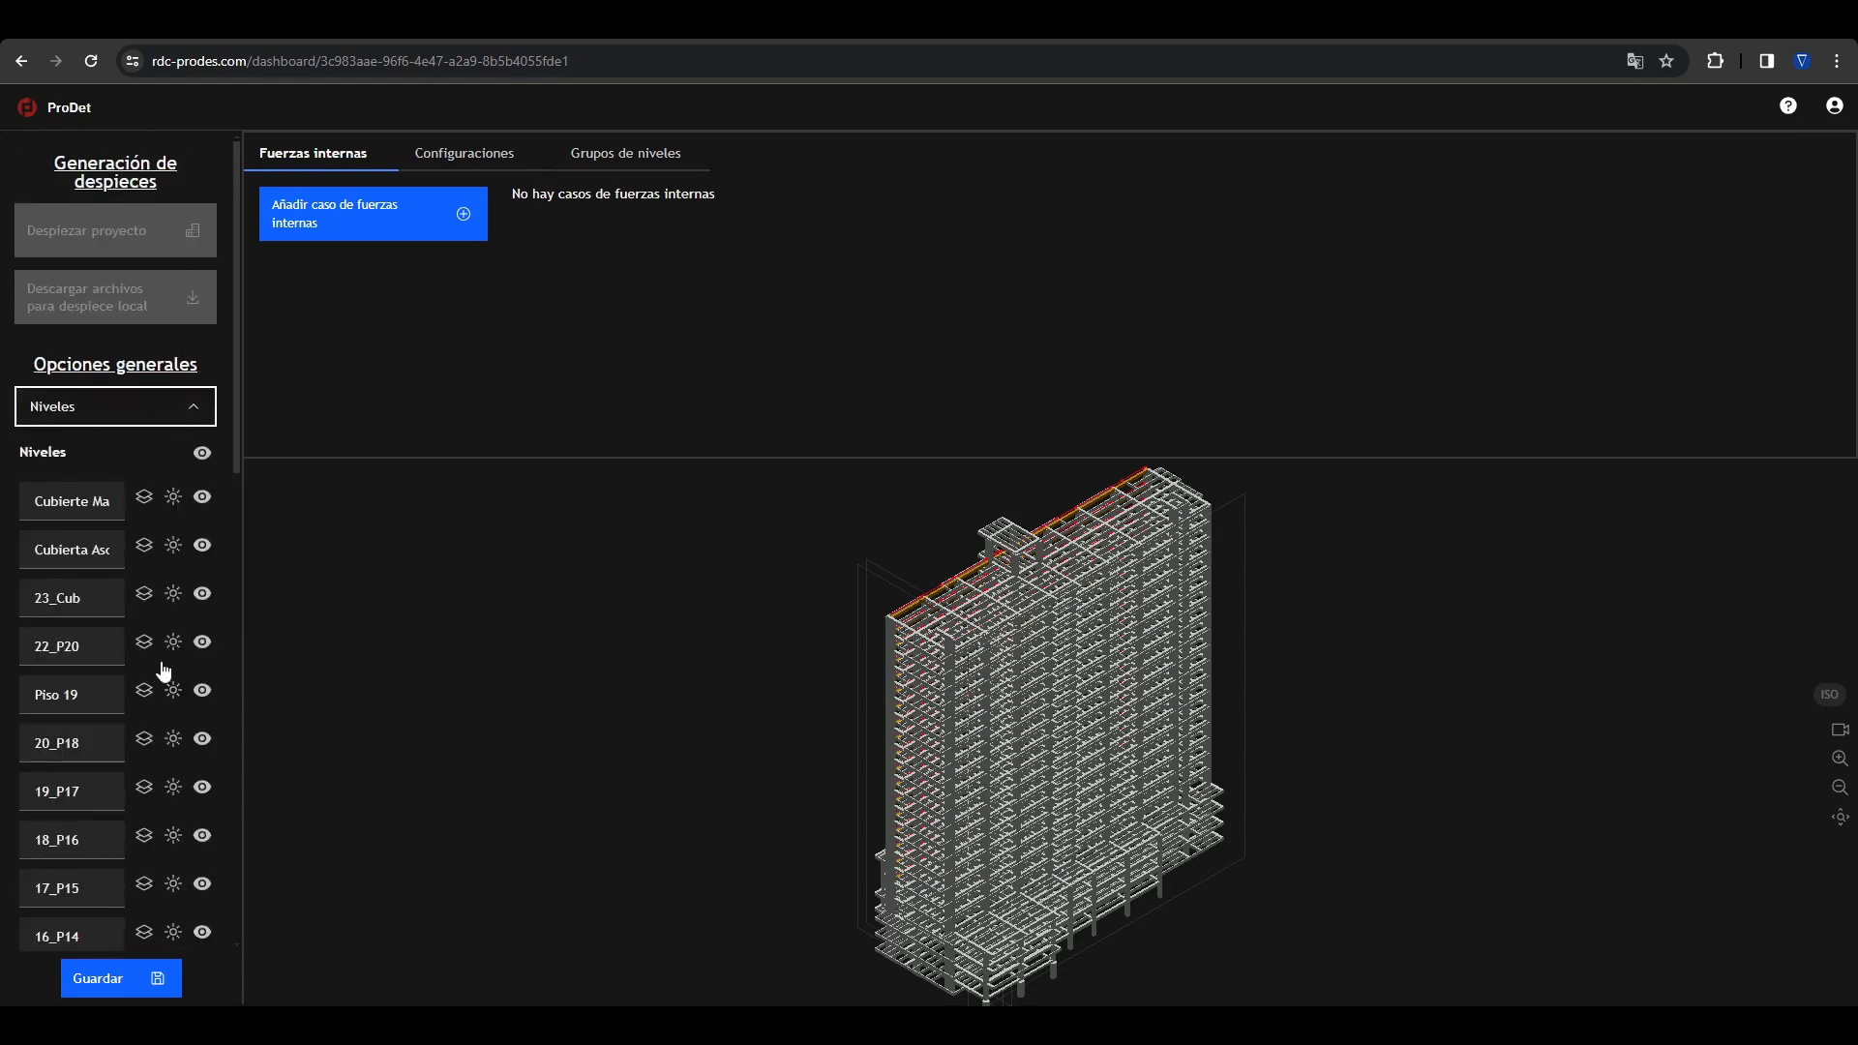
left_click(173, 691)
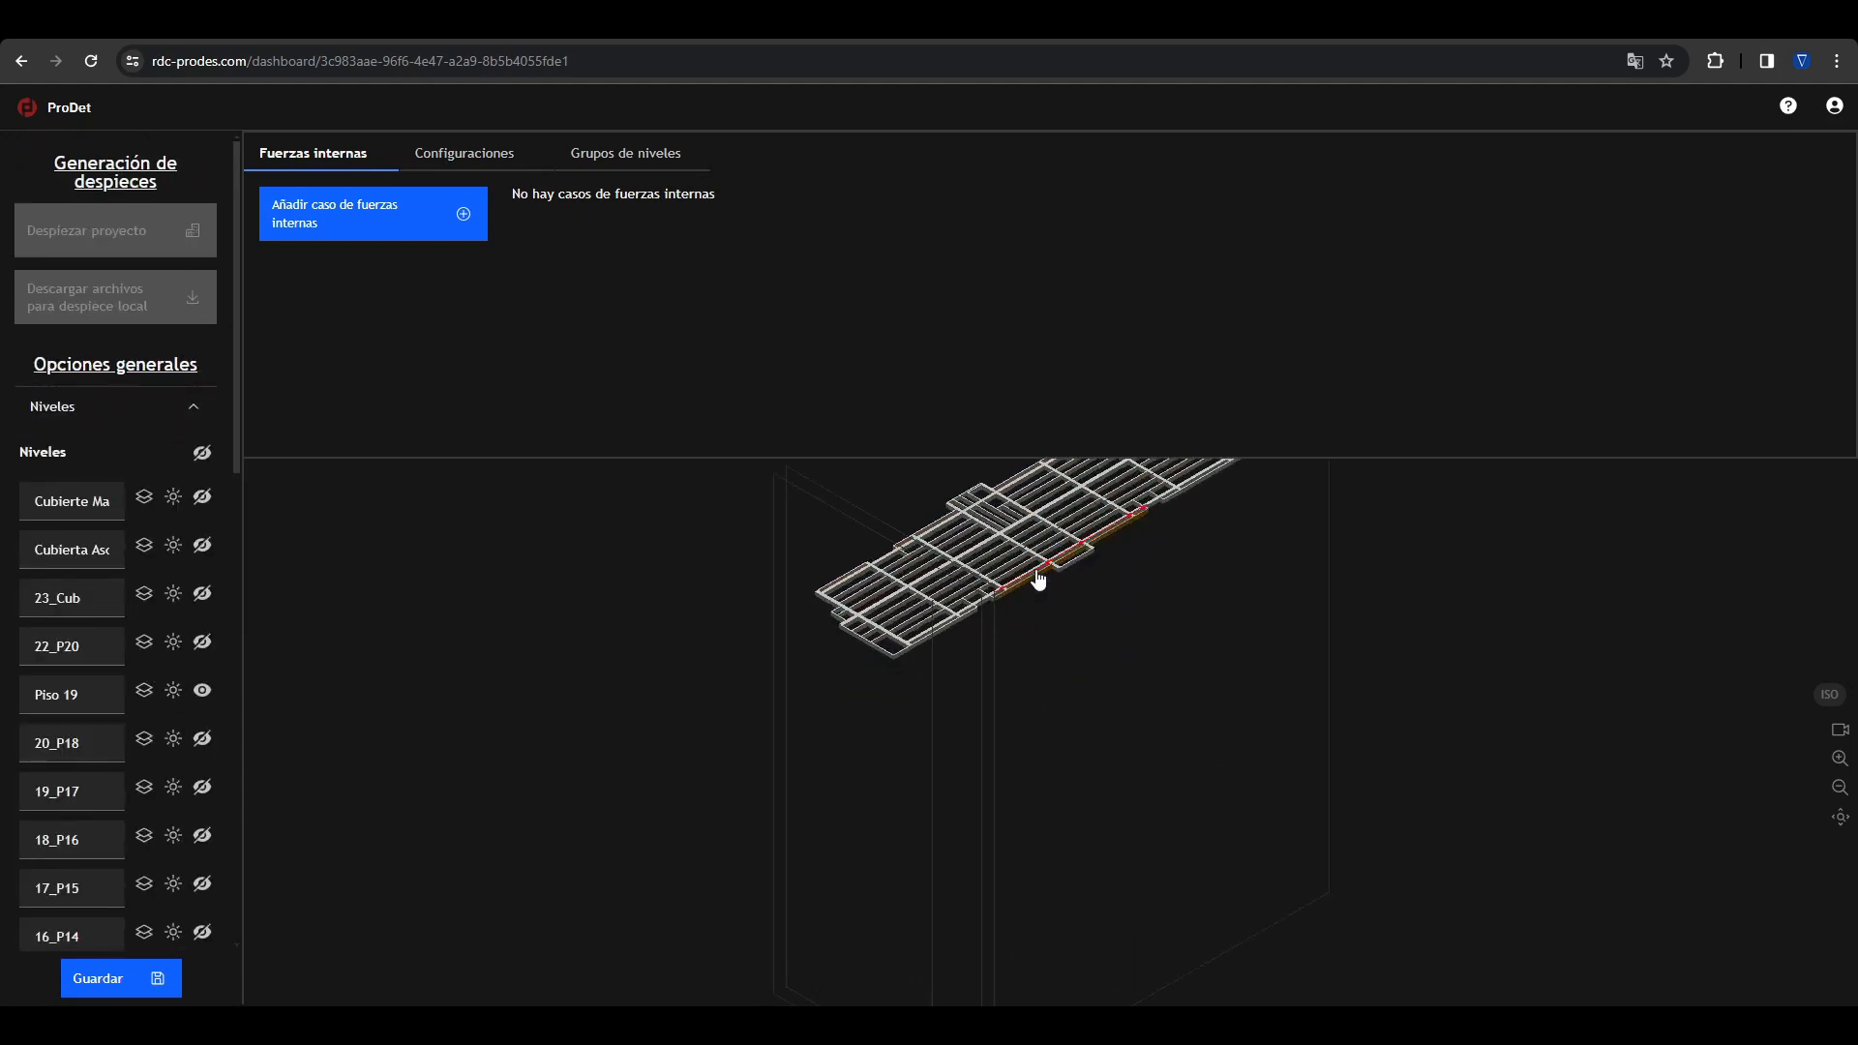
scroll(1003, 683, "up", 3)
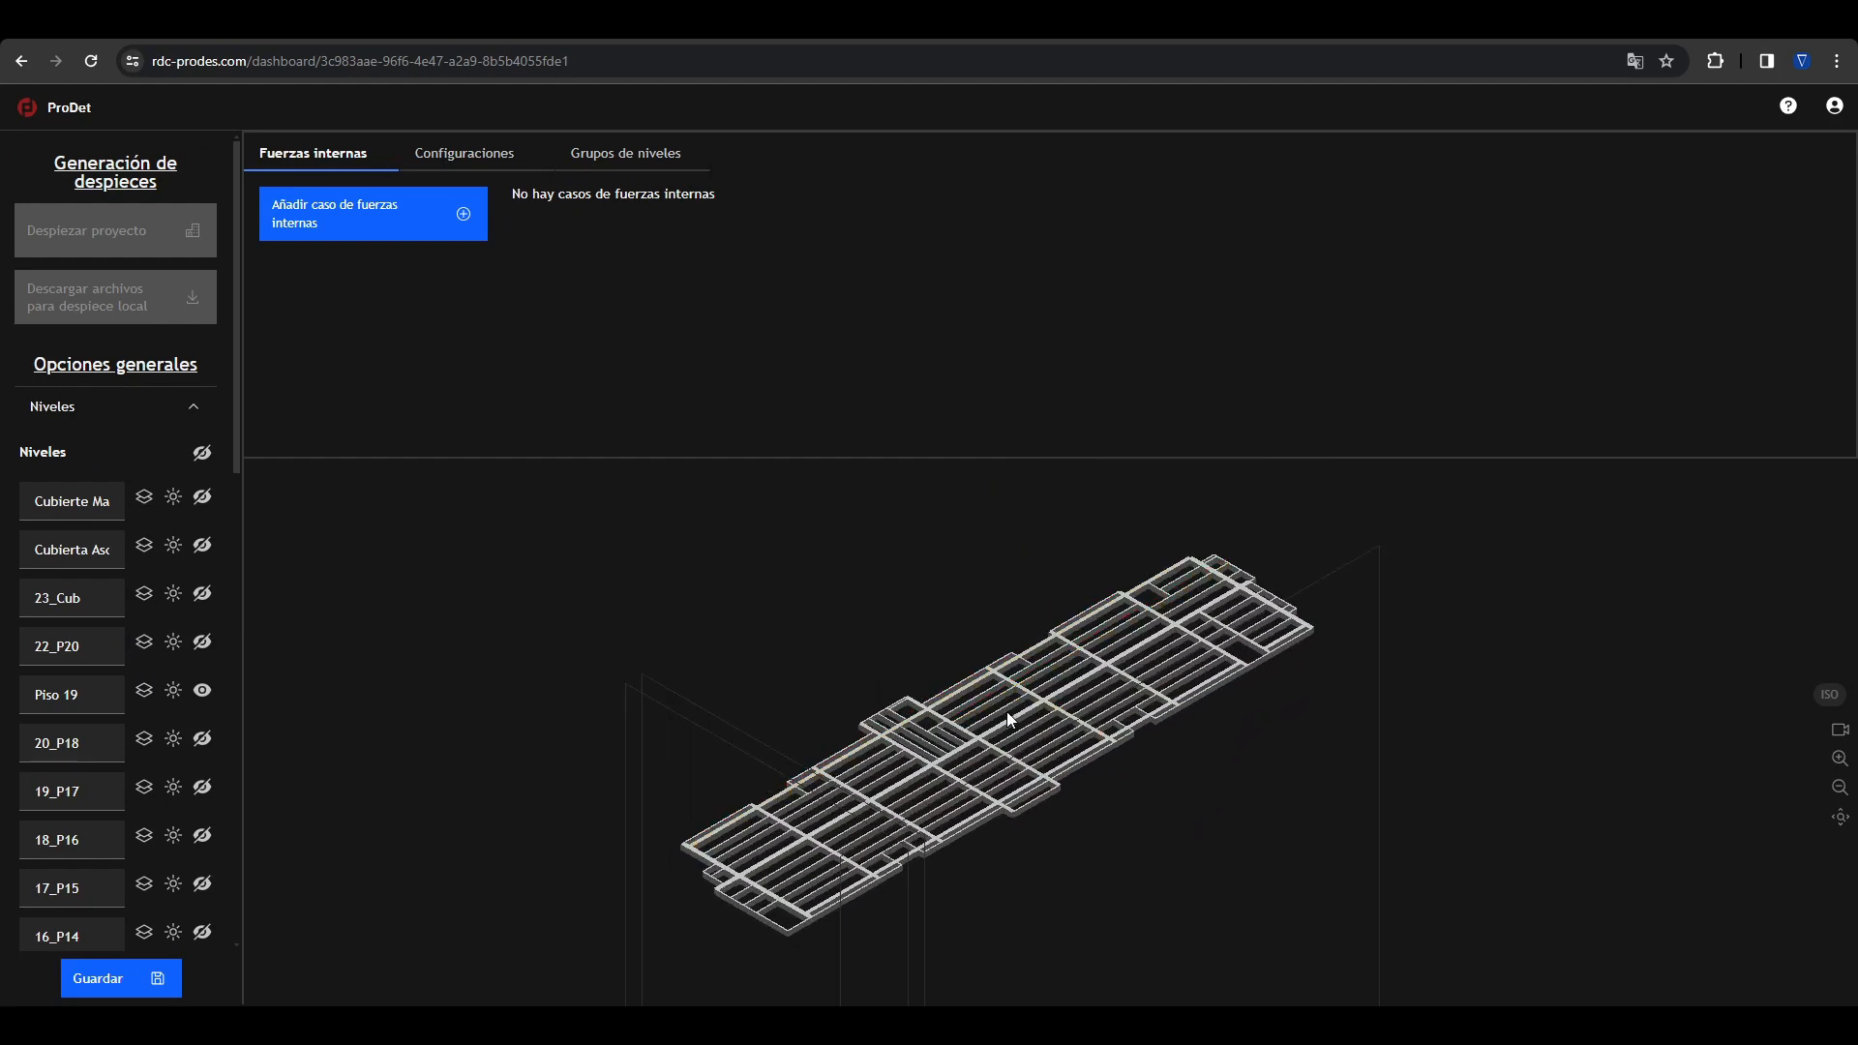
Step: Examine the specific sections list and the cross-section of the long edge beam on level Piso 19
right_click_drag(1007, 712, 1009, 691)
left_click(180, 416)
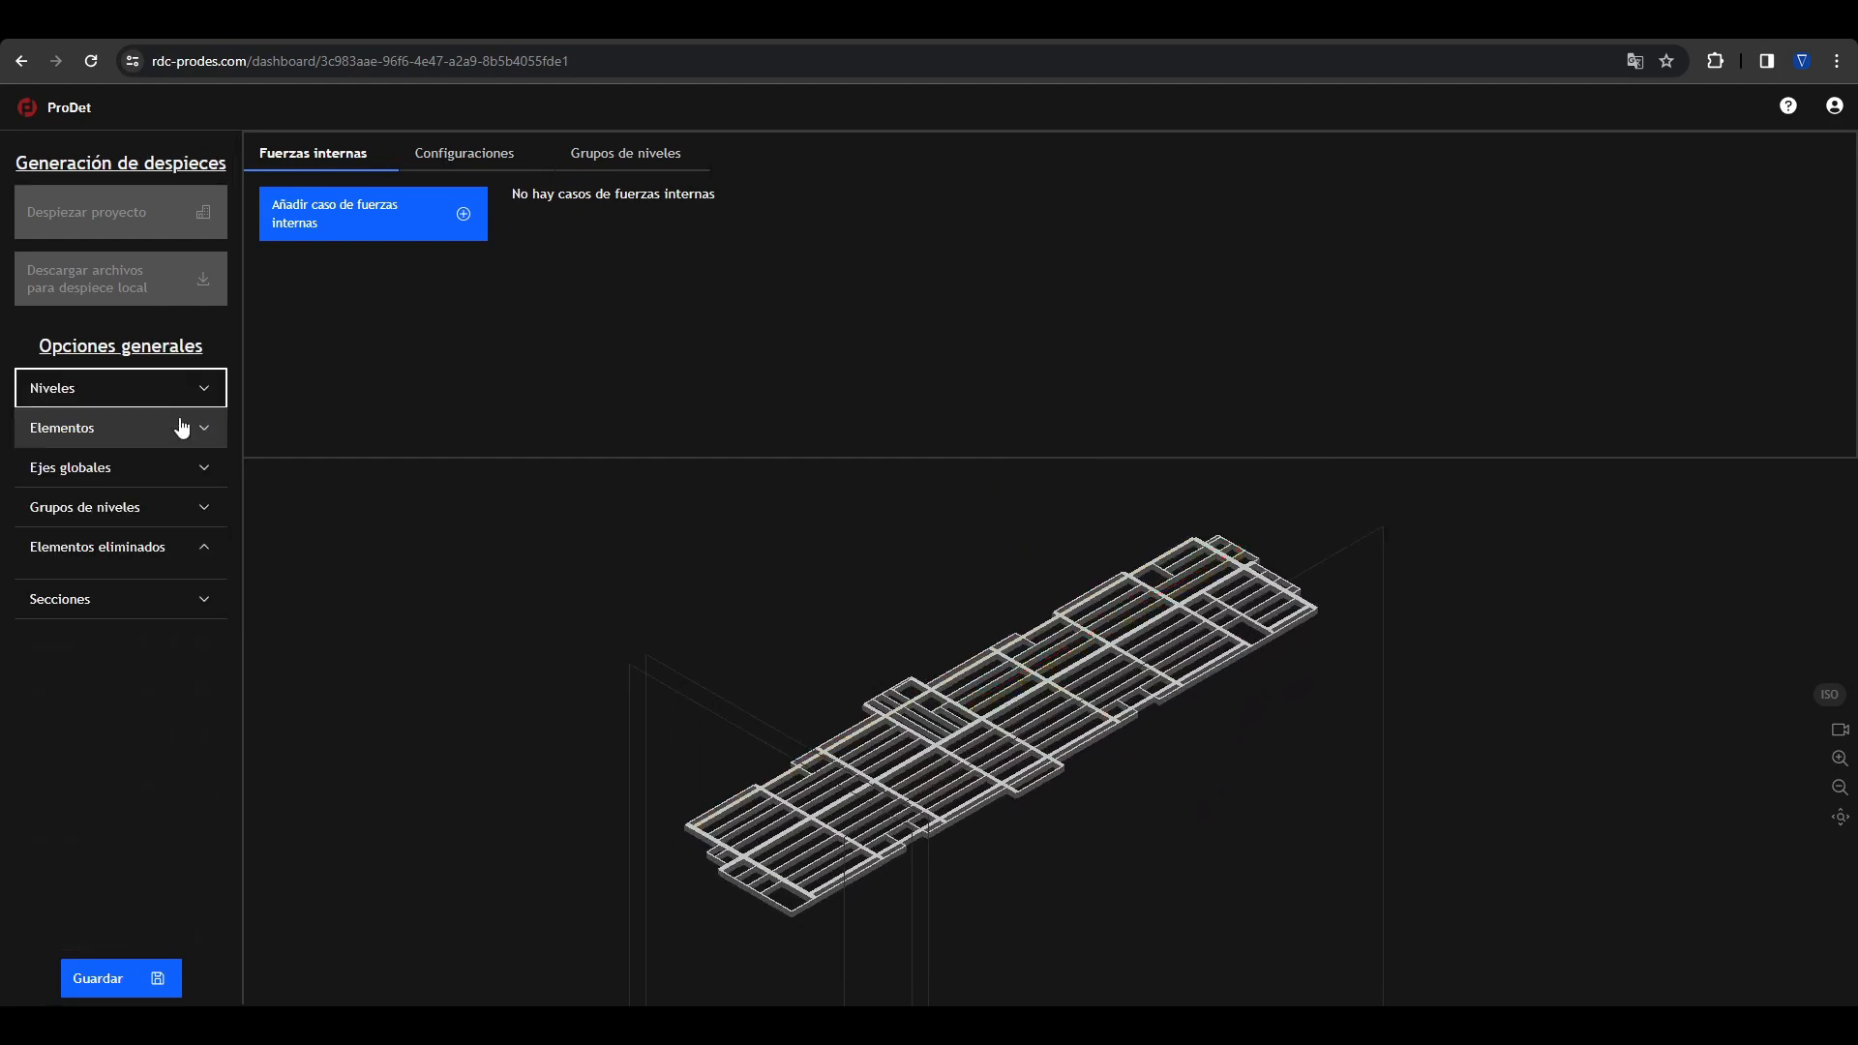
left_click(120, 620)
scroll(136, 694, "down", 4)
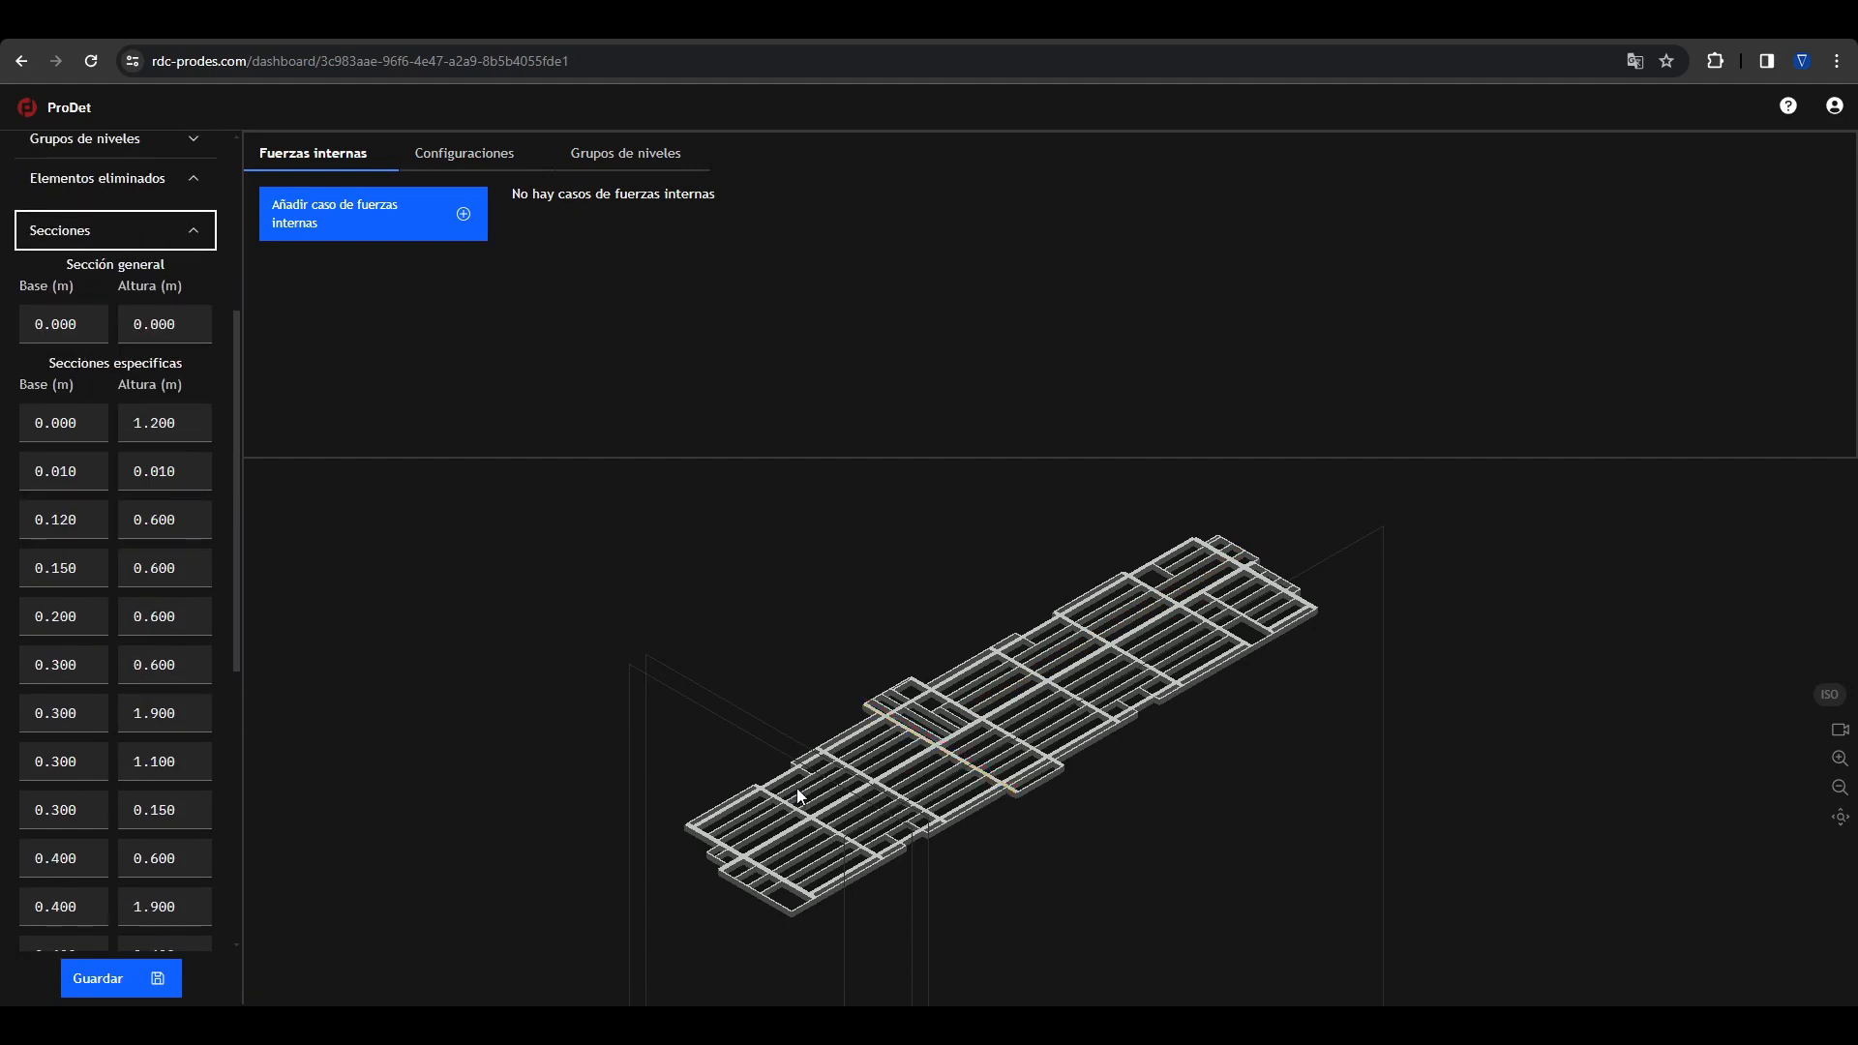
left_click(779, 763)
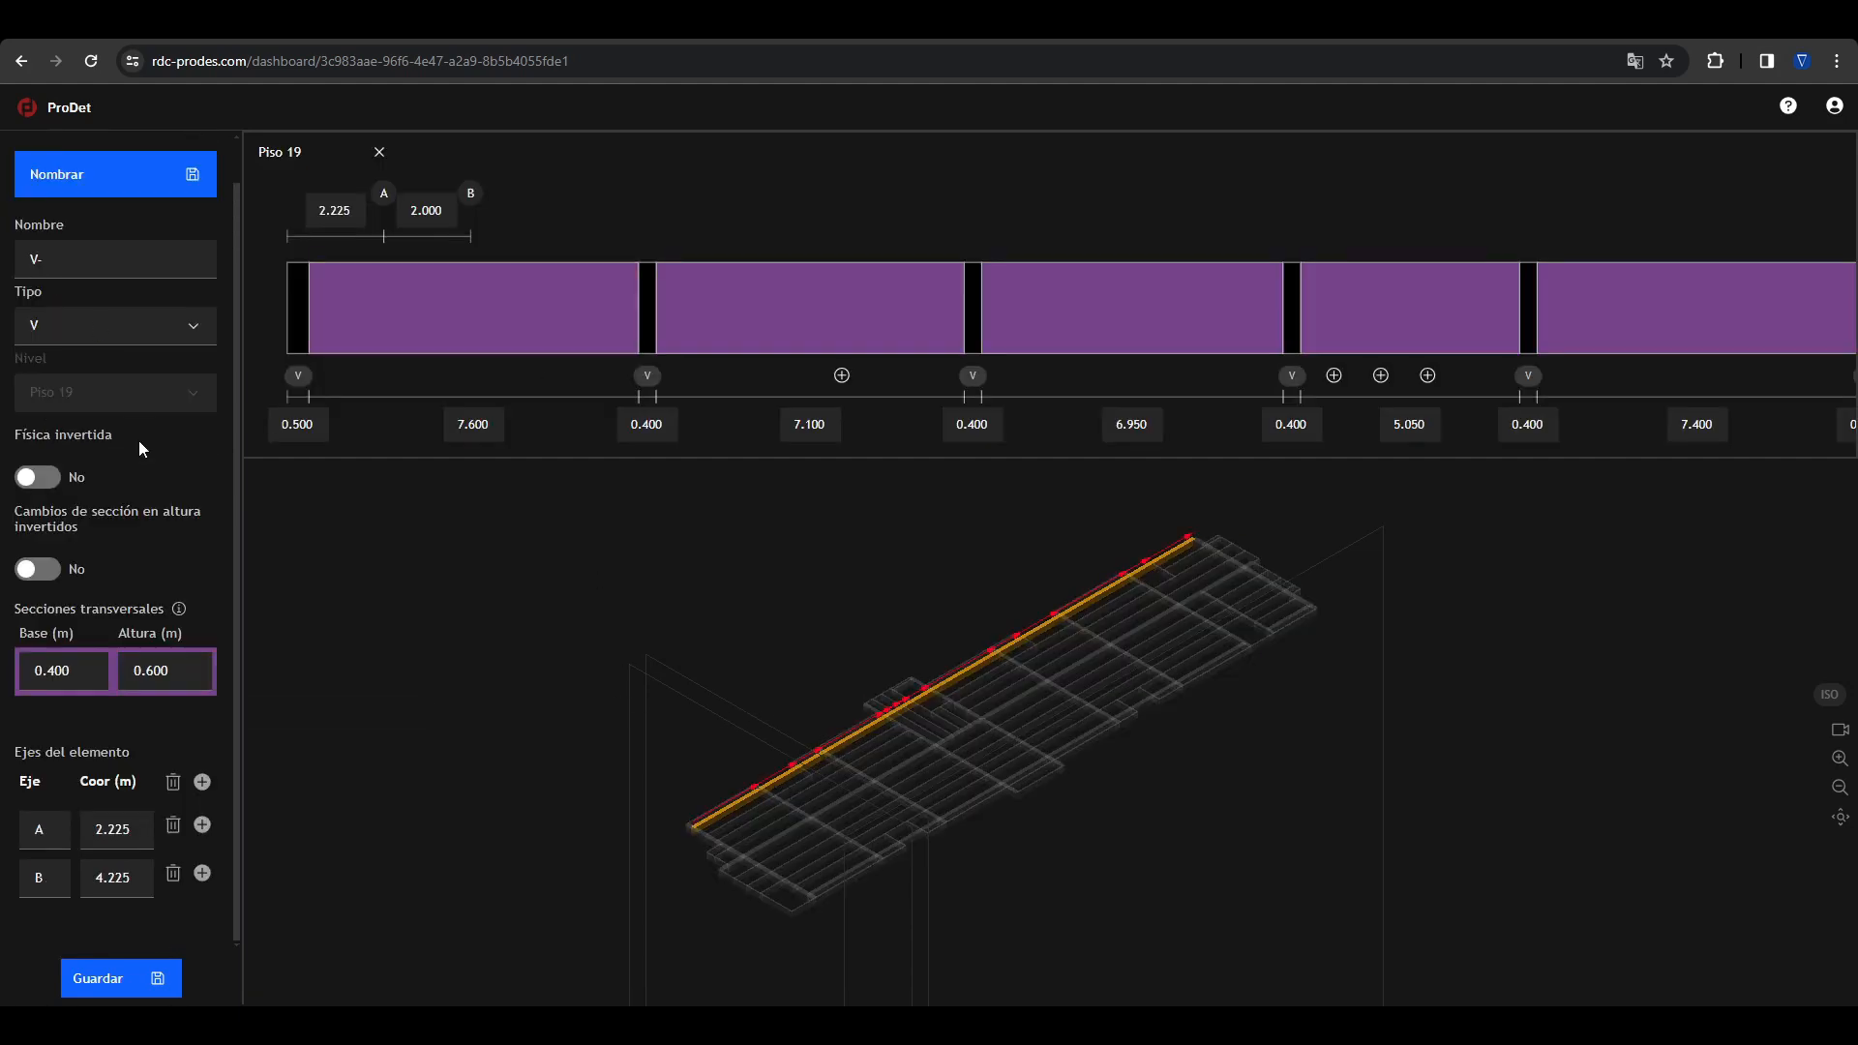
left_click(742, 603)
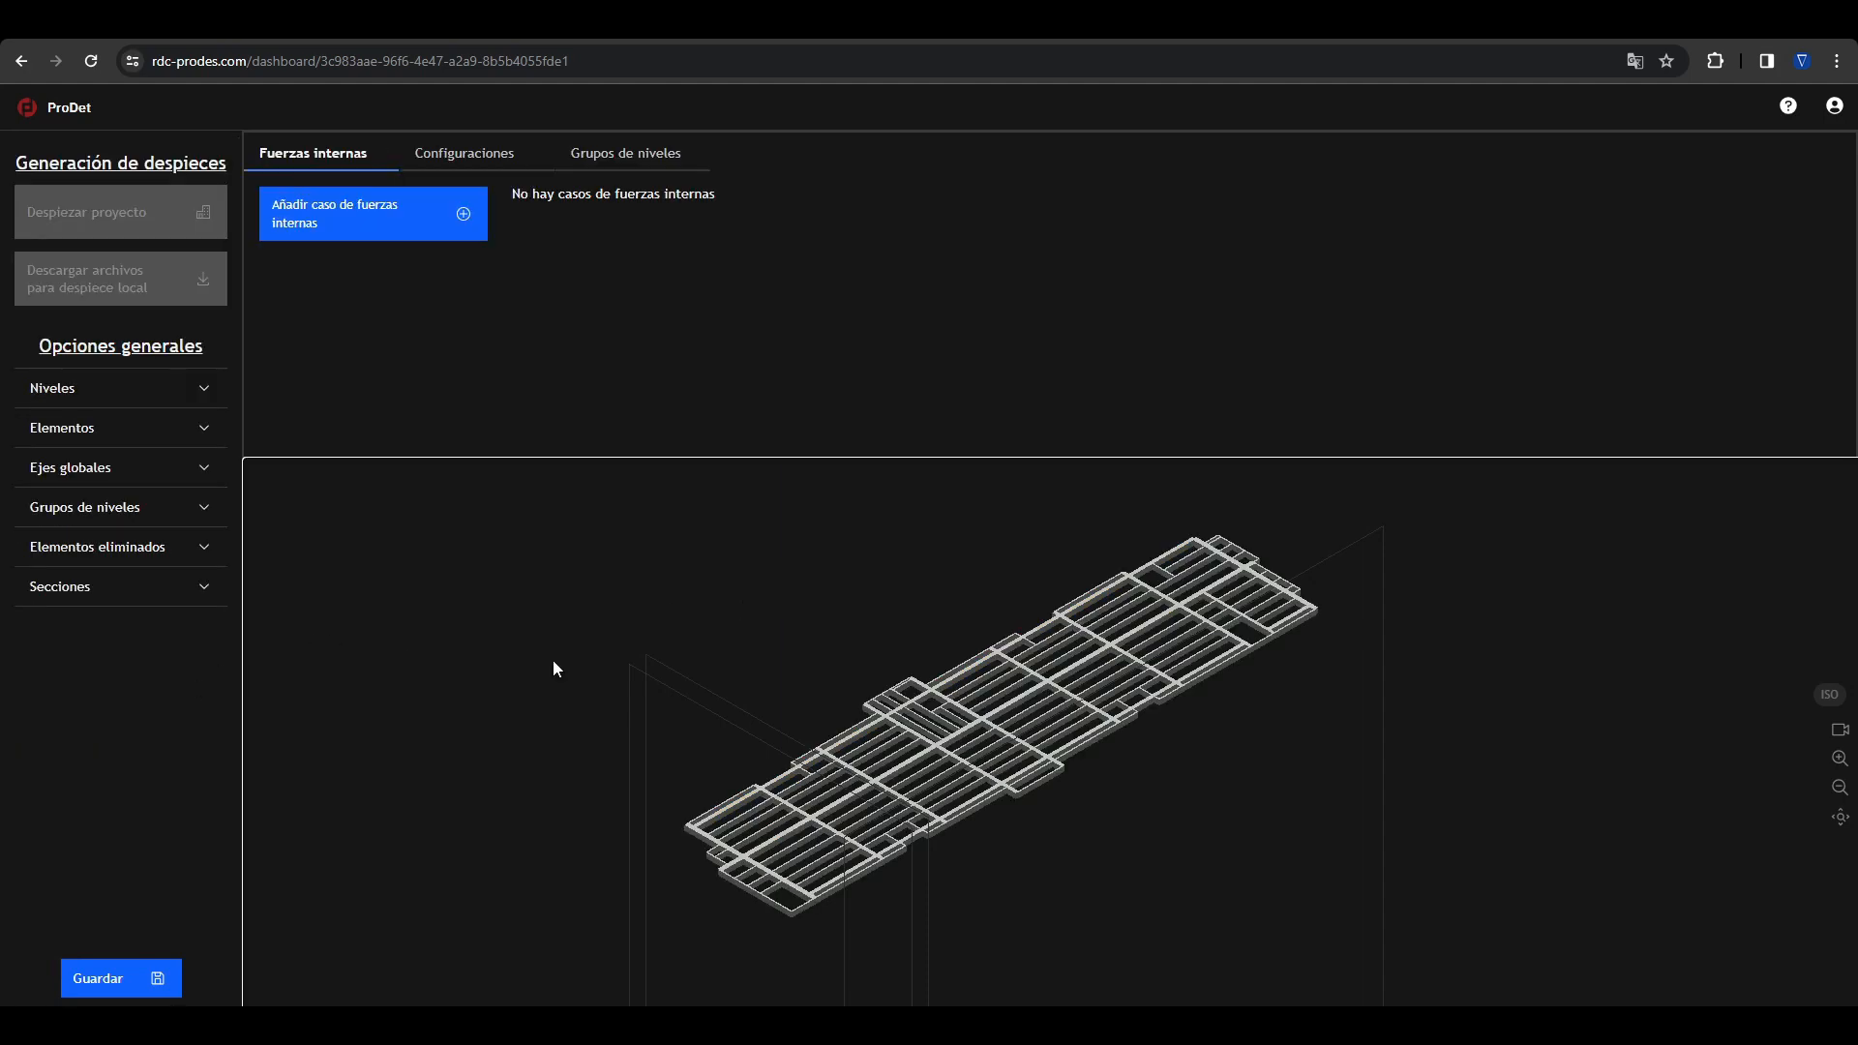
Step: Set the height of the 0.400 × 0.600 m specific section to 1.5 m and inspect the floor framing
left_click(142, 586)
scroll(119, 668, "down", 6)
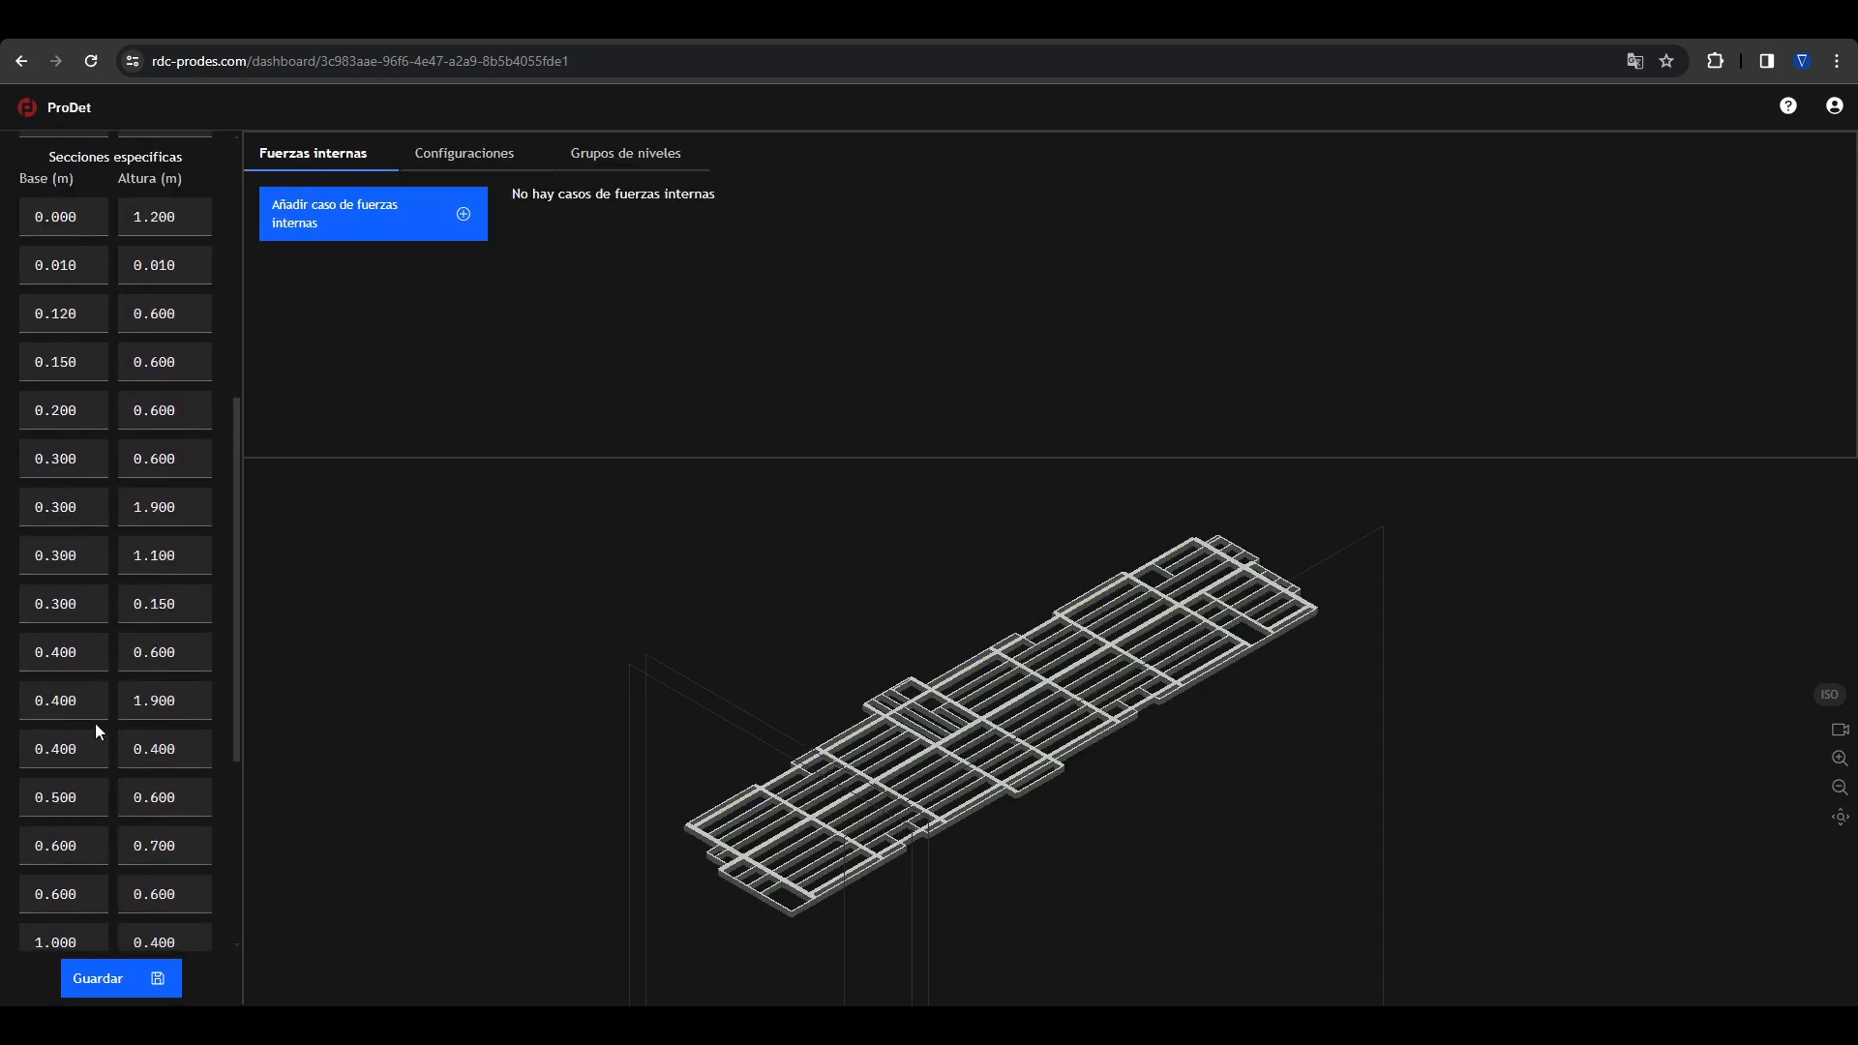
double_click(168, 653)
type("1.5")
key("Return")
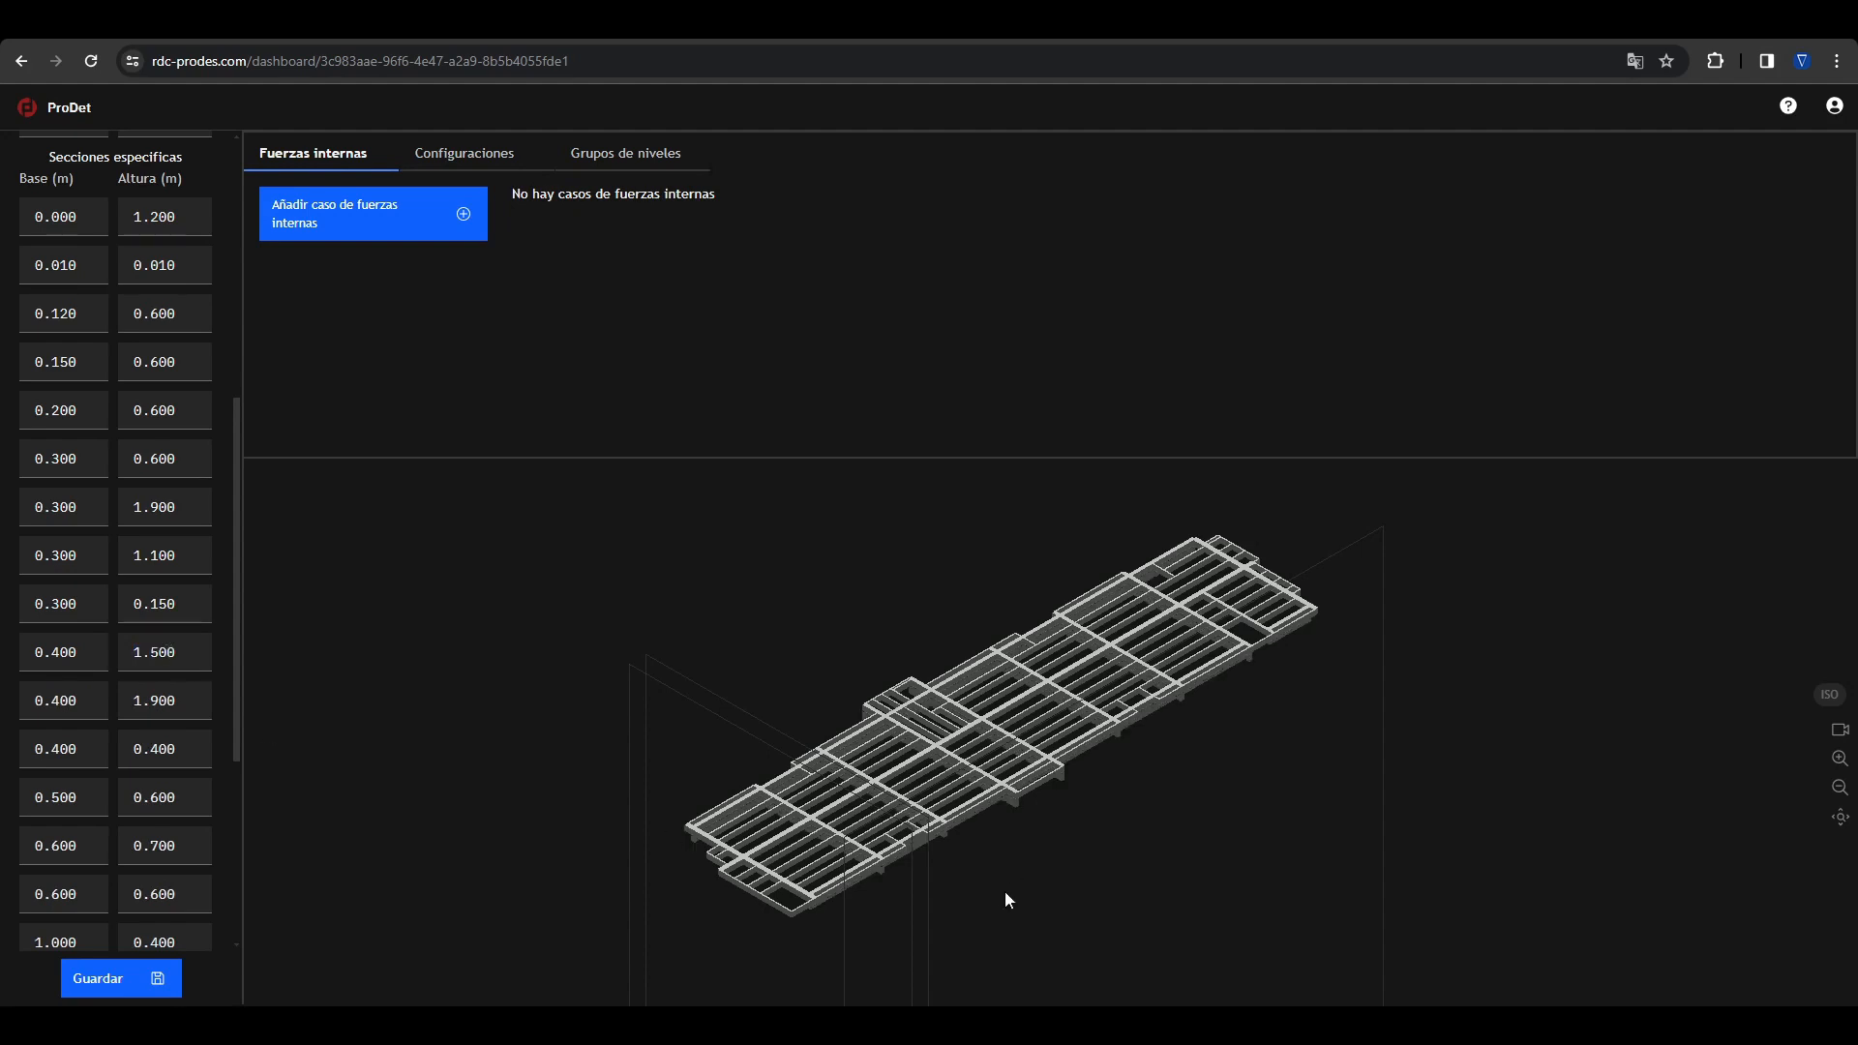
mouse_move(1028, 887)
left_mouse_down()
mouse_move(1019, 840)
mouse_move(1035, 846)
mouse_move(1013, 852)
mouse_move(1016, 896)
mouse_move(1037, 876)
left_mouse_up()
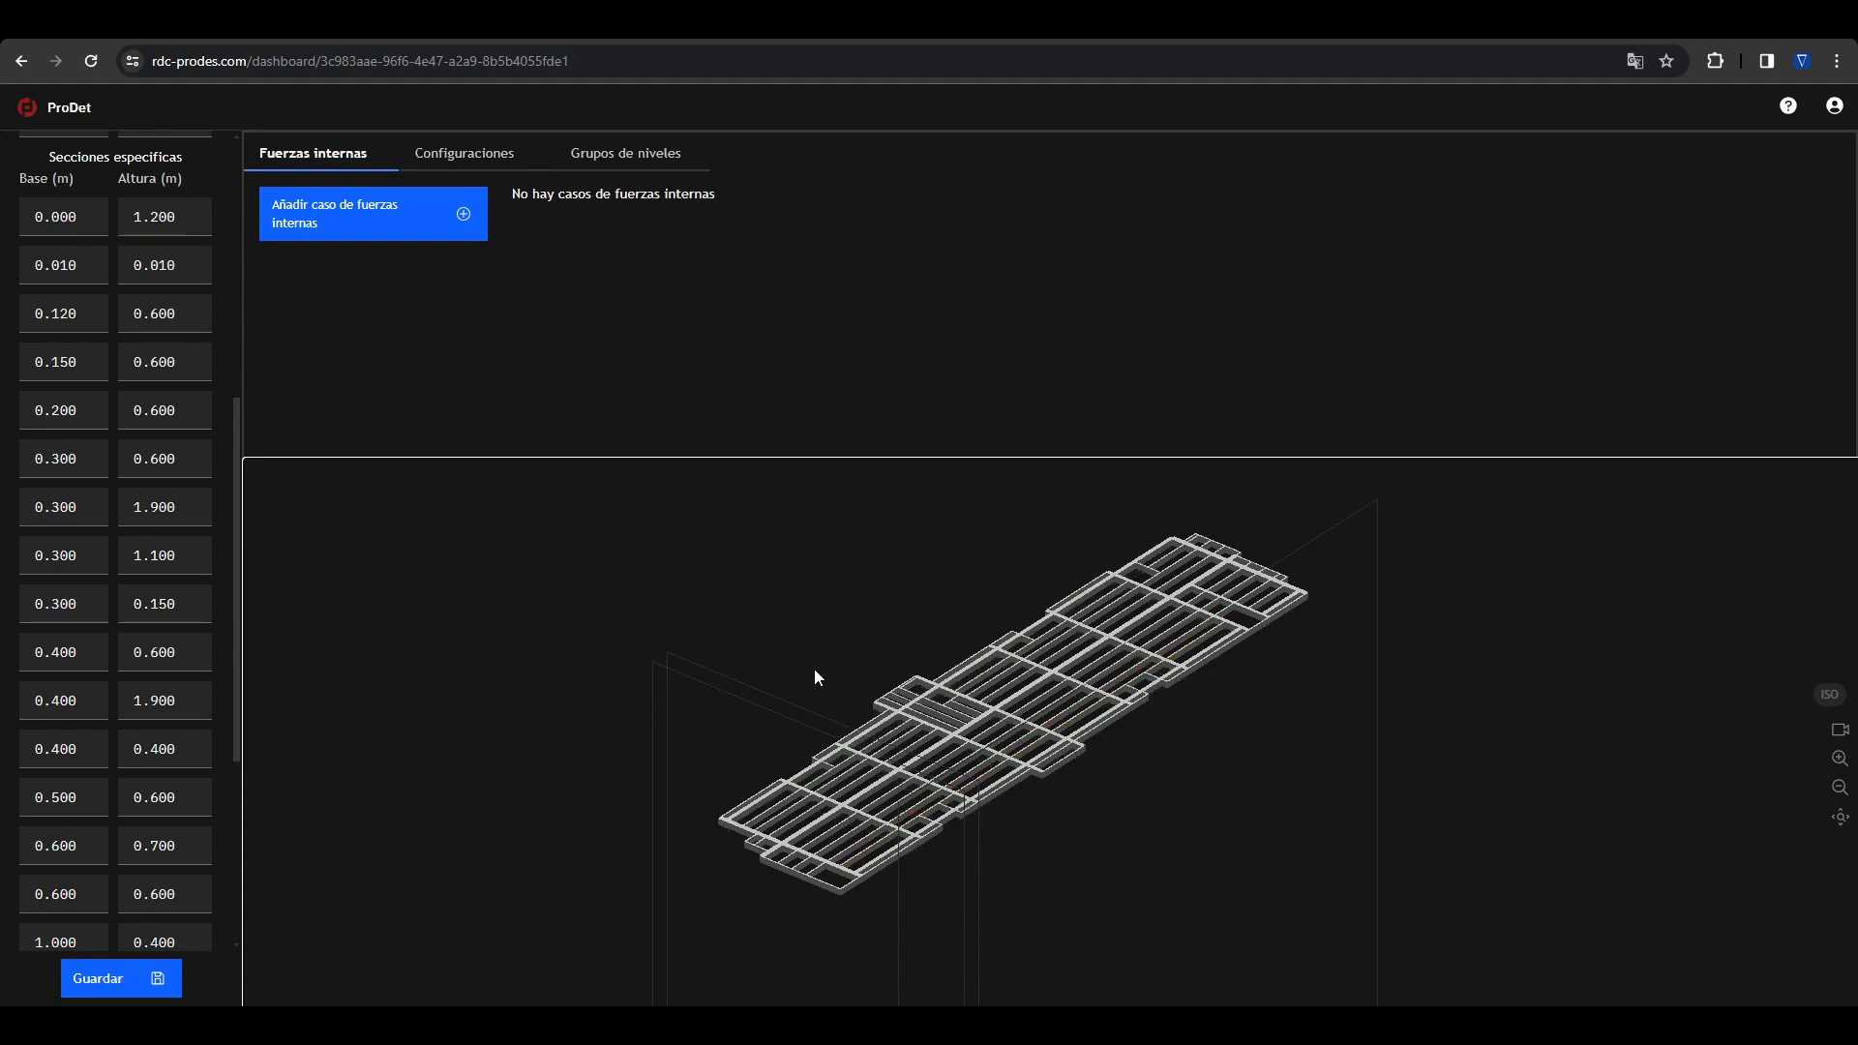
key("ctrl+plus")
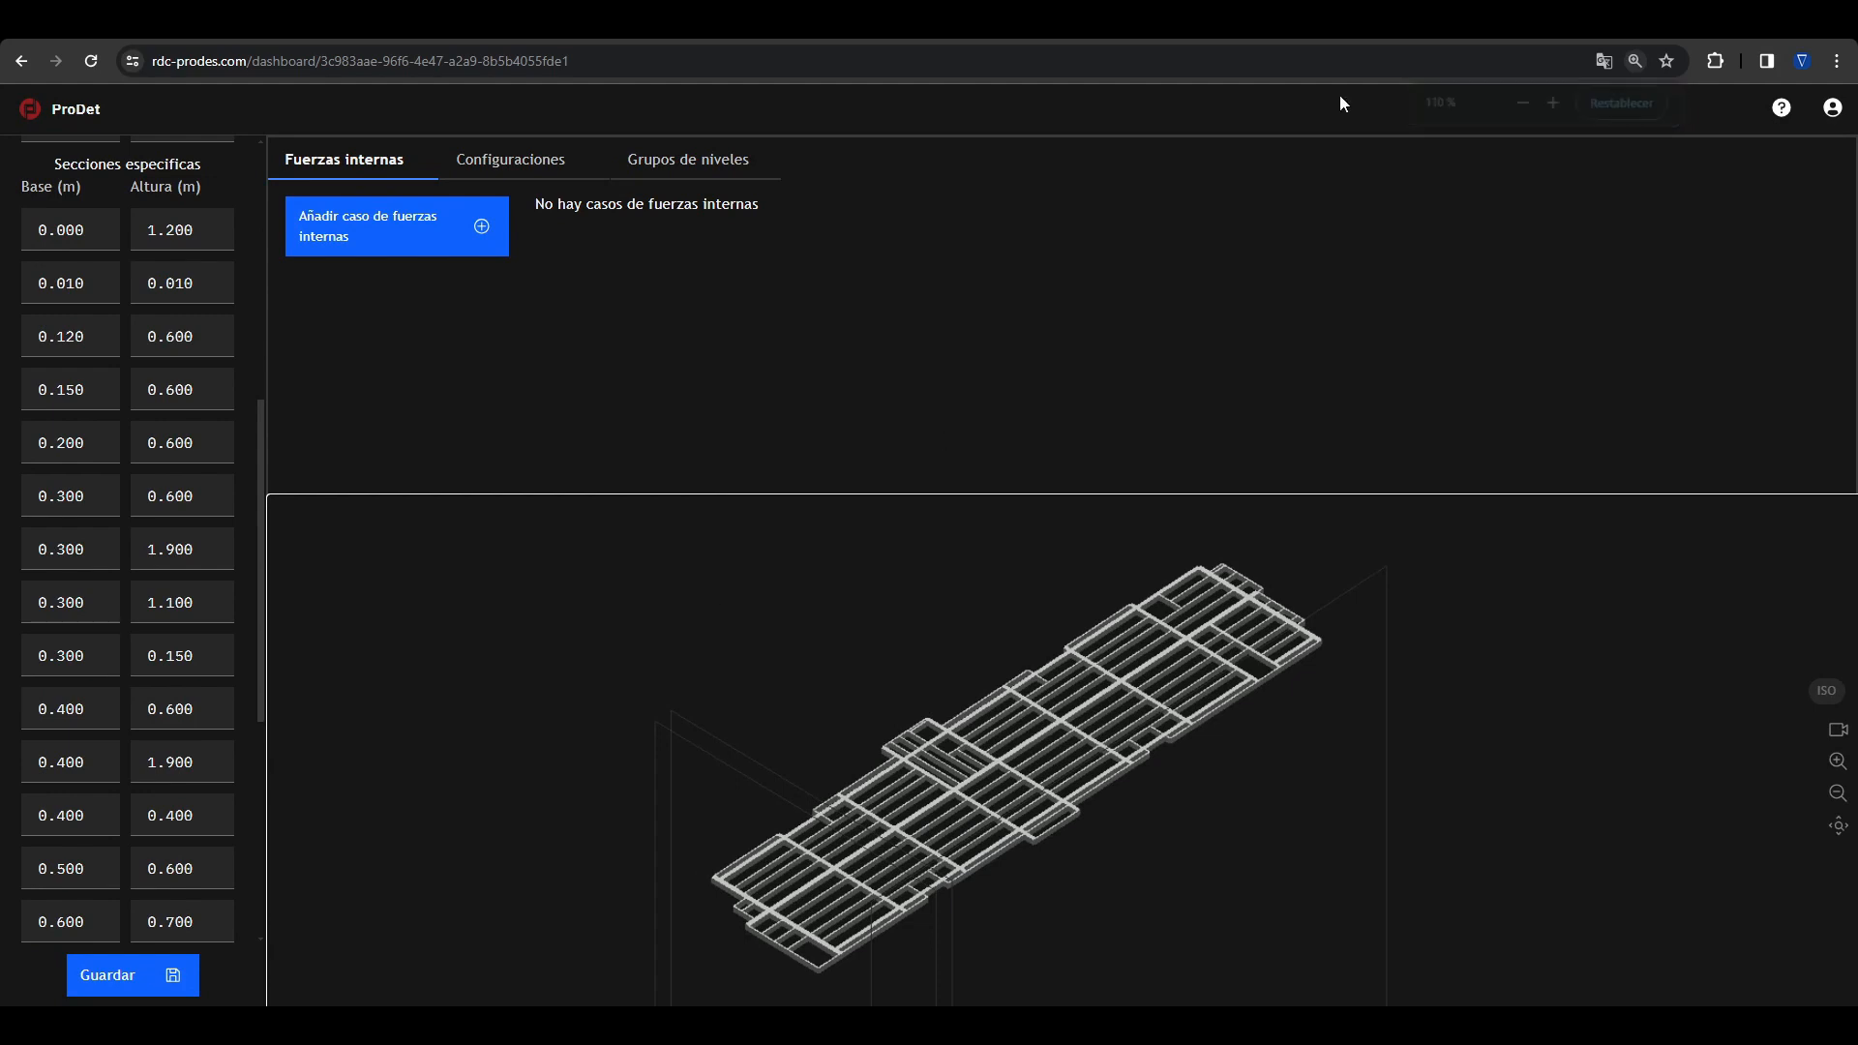
left_click(1634, 60)
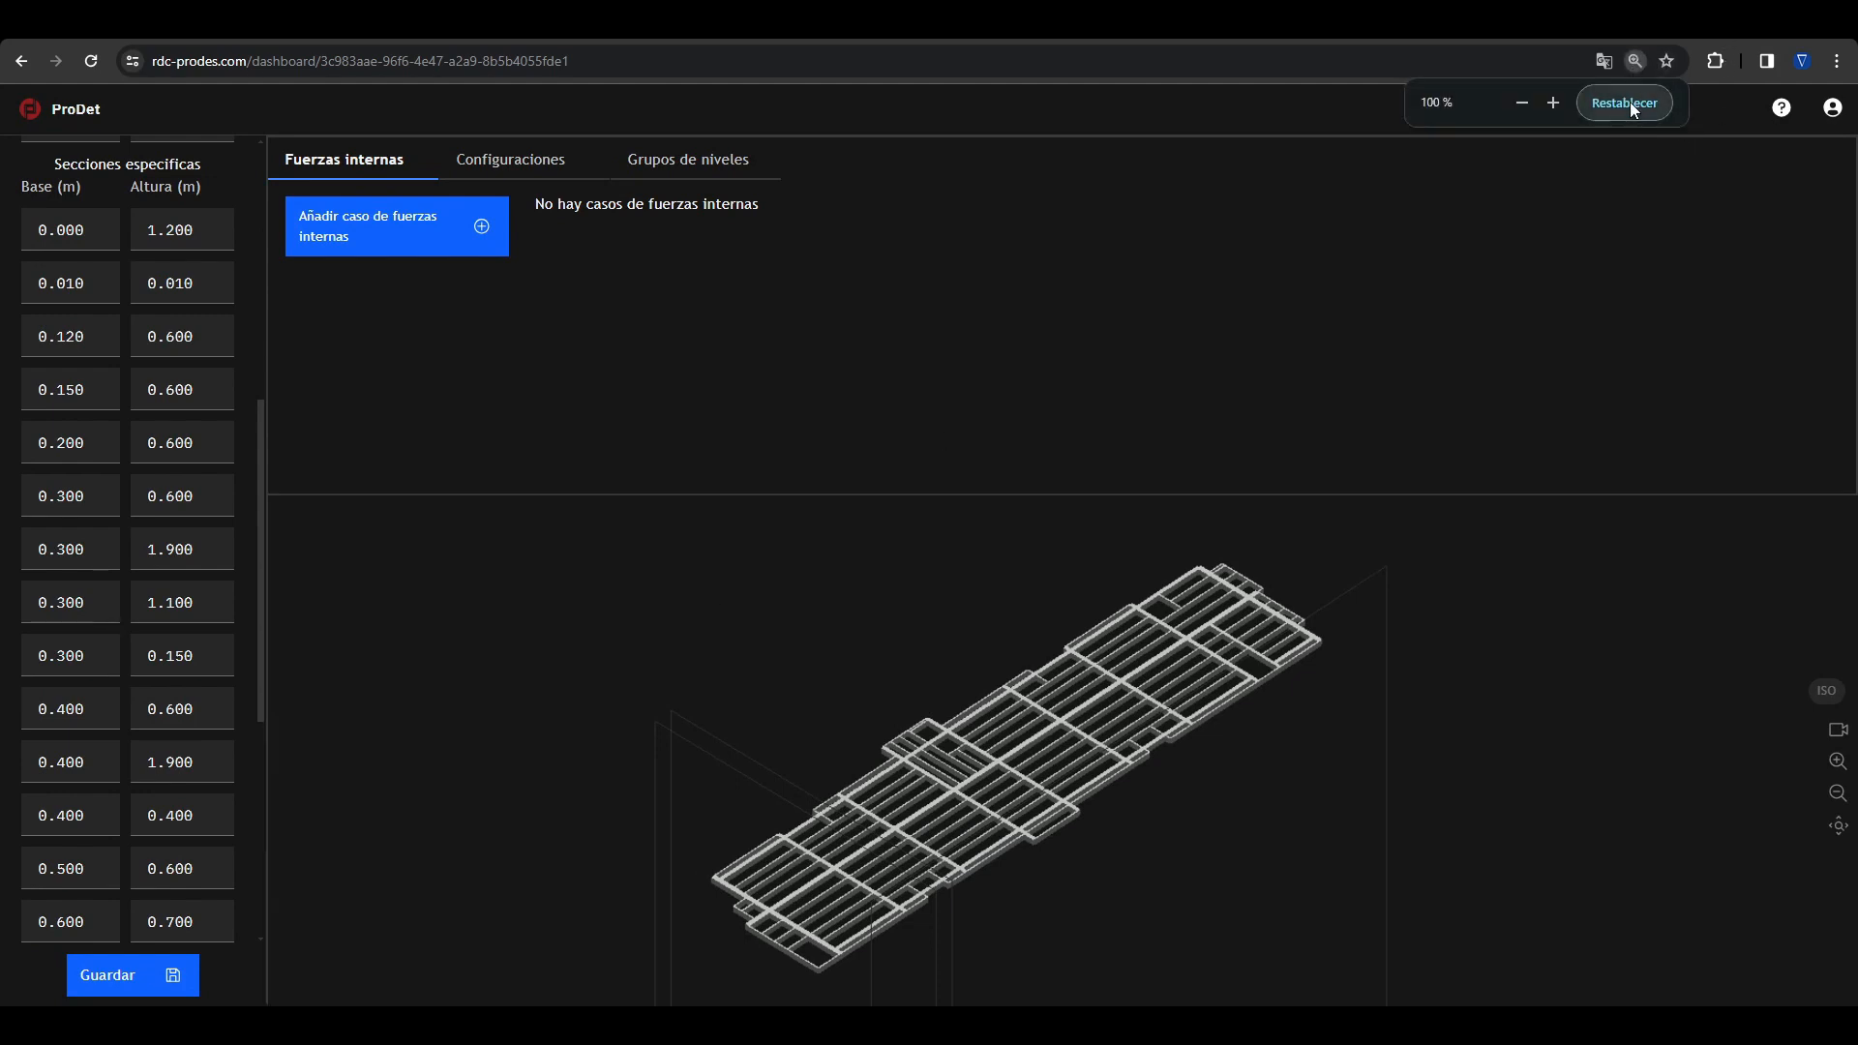
left_click(1627, 102)
Step: Enlarge the 3D model area and make all levels of the building visible again
left_click_drag(1062, 459, 1048, 376)
scroll(133, 497, "up", 6)
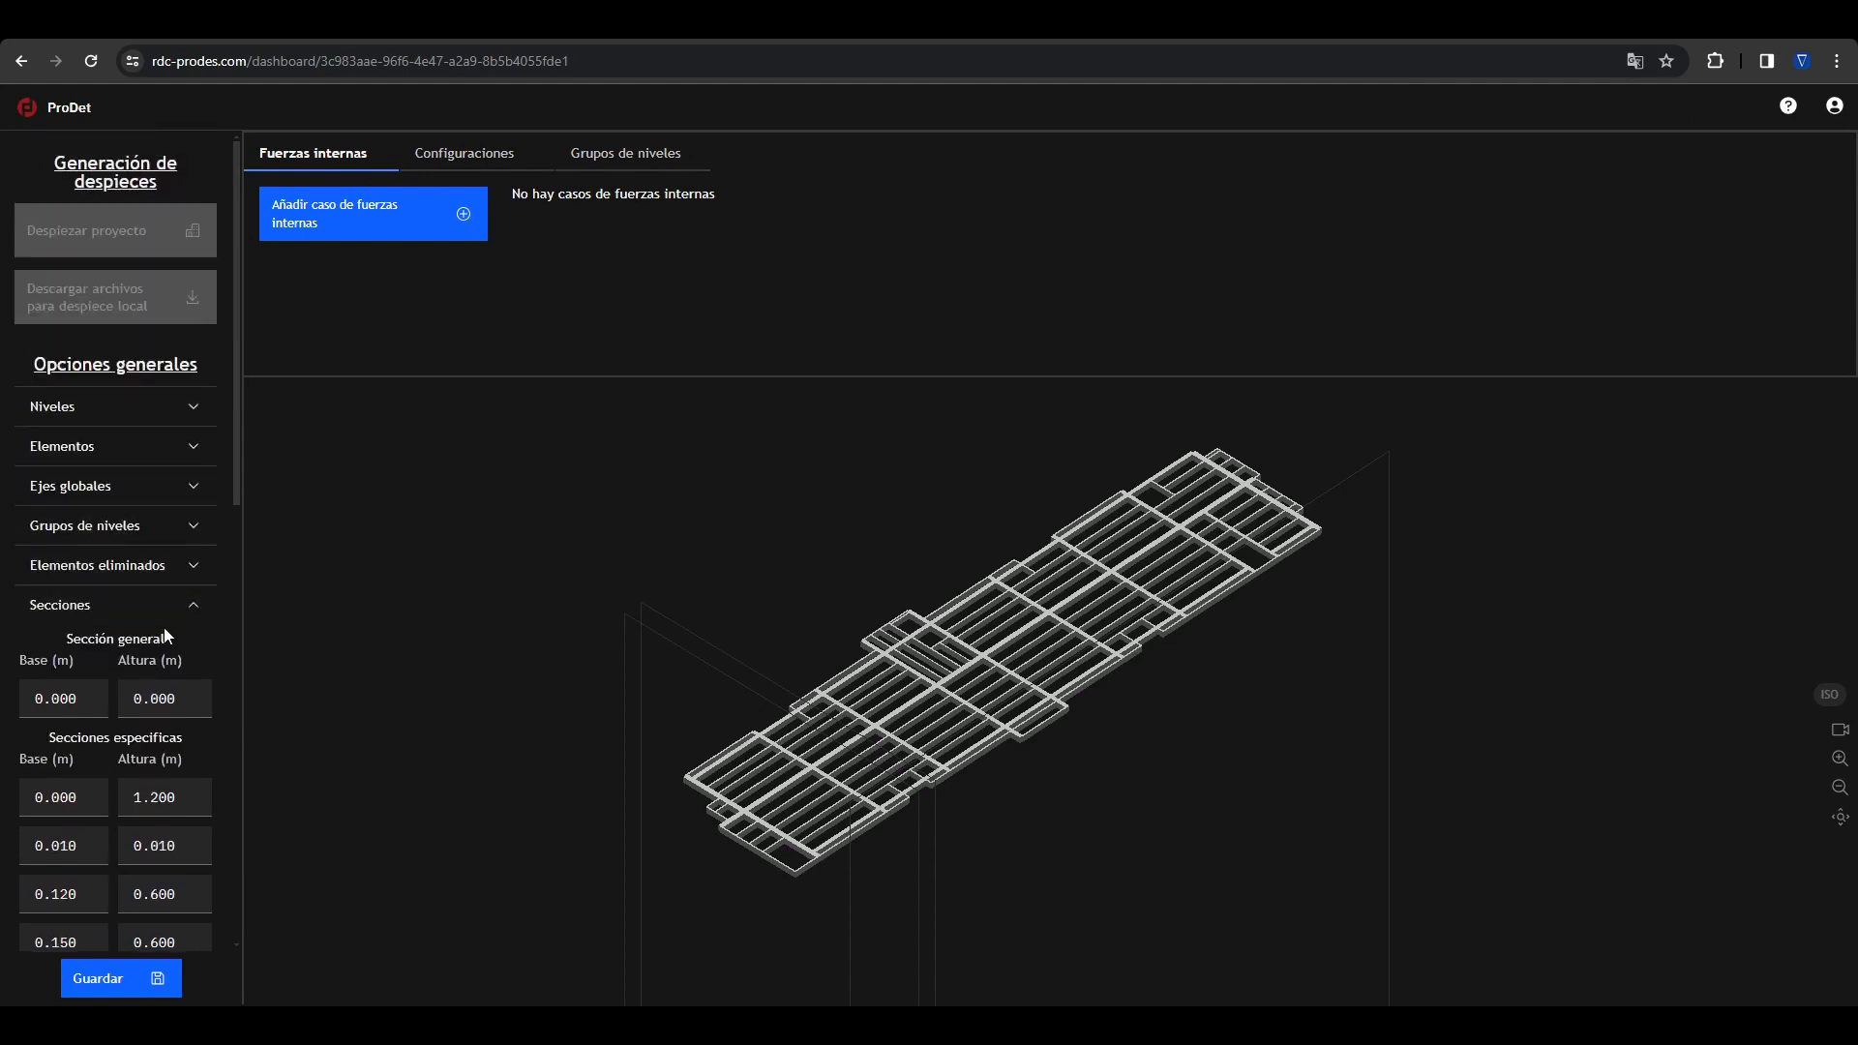
left_click(179, 608)
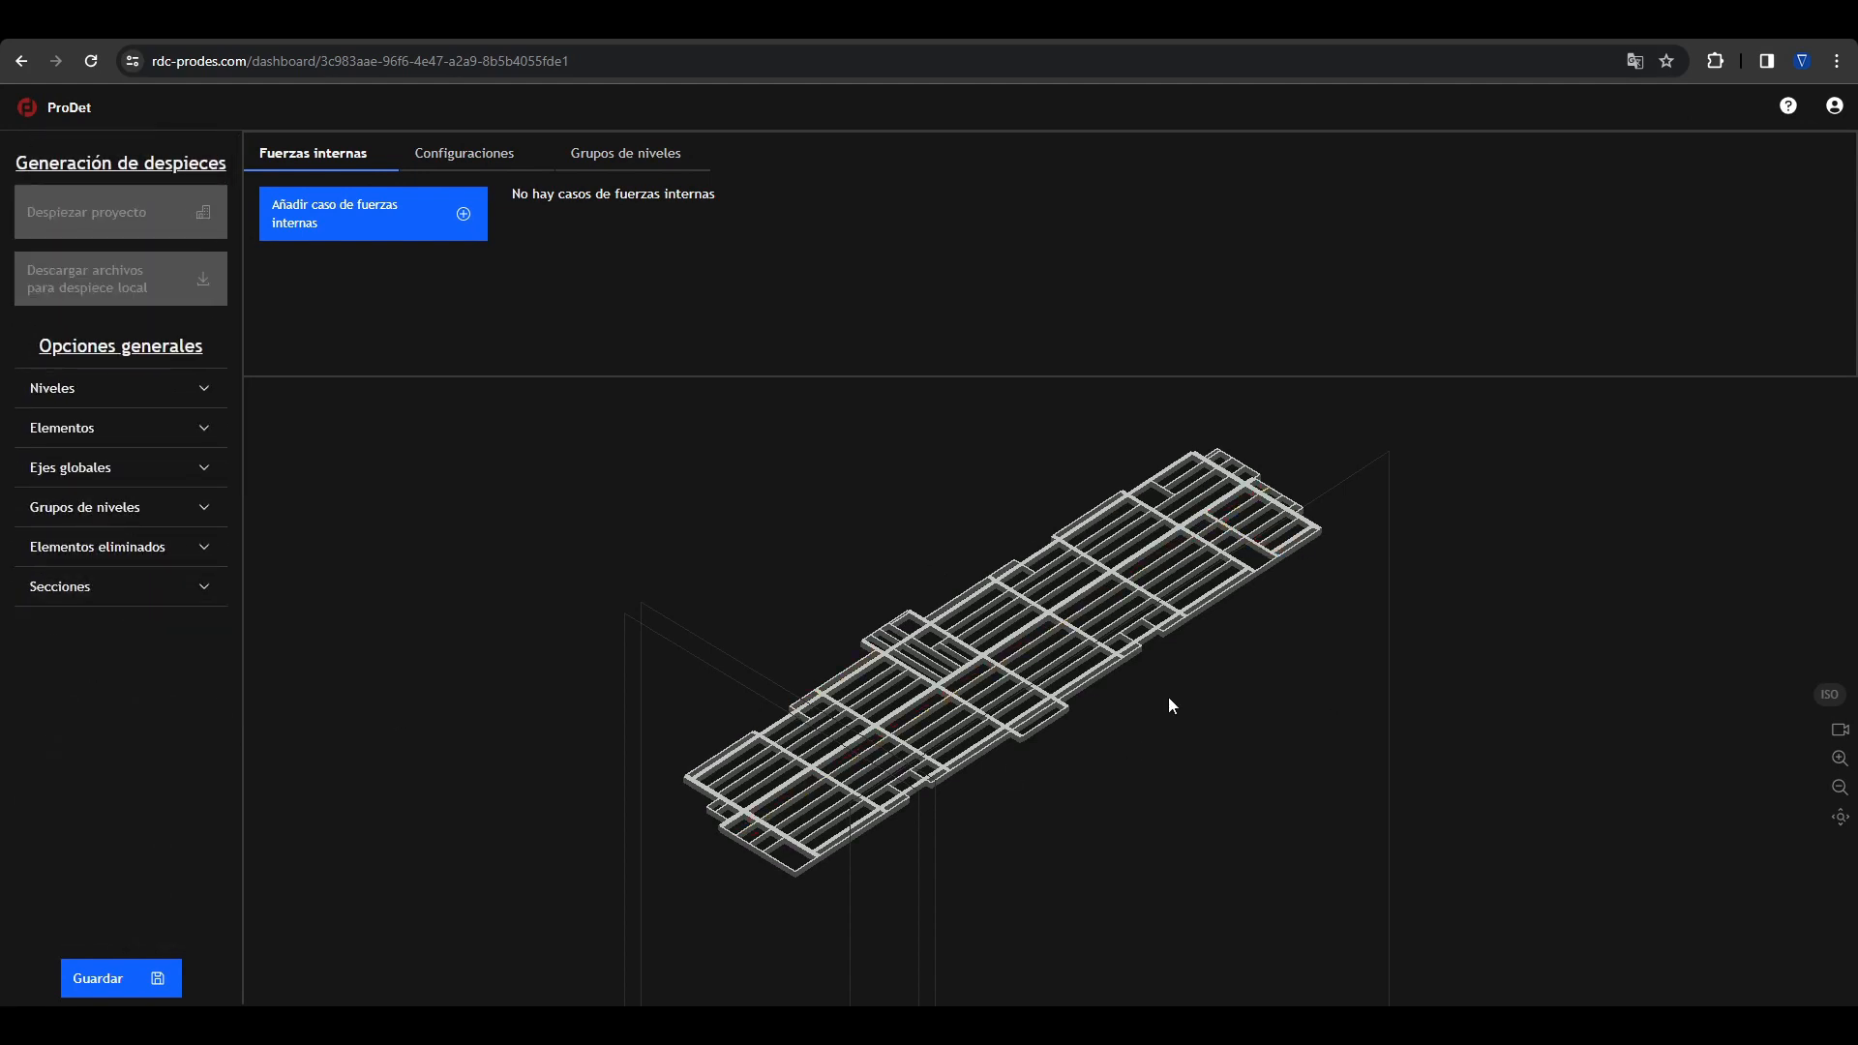
left_click(166, 587)
left_click(191, 581)
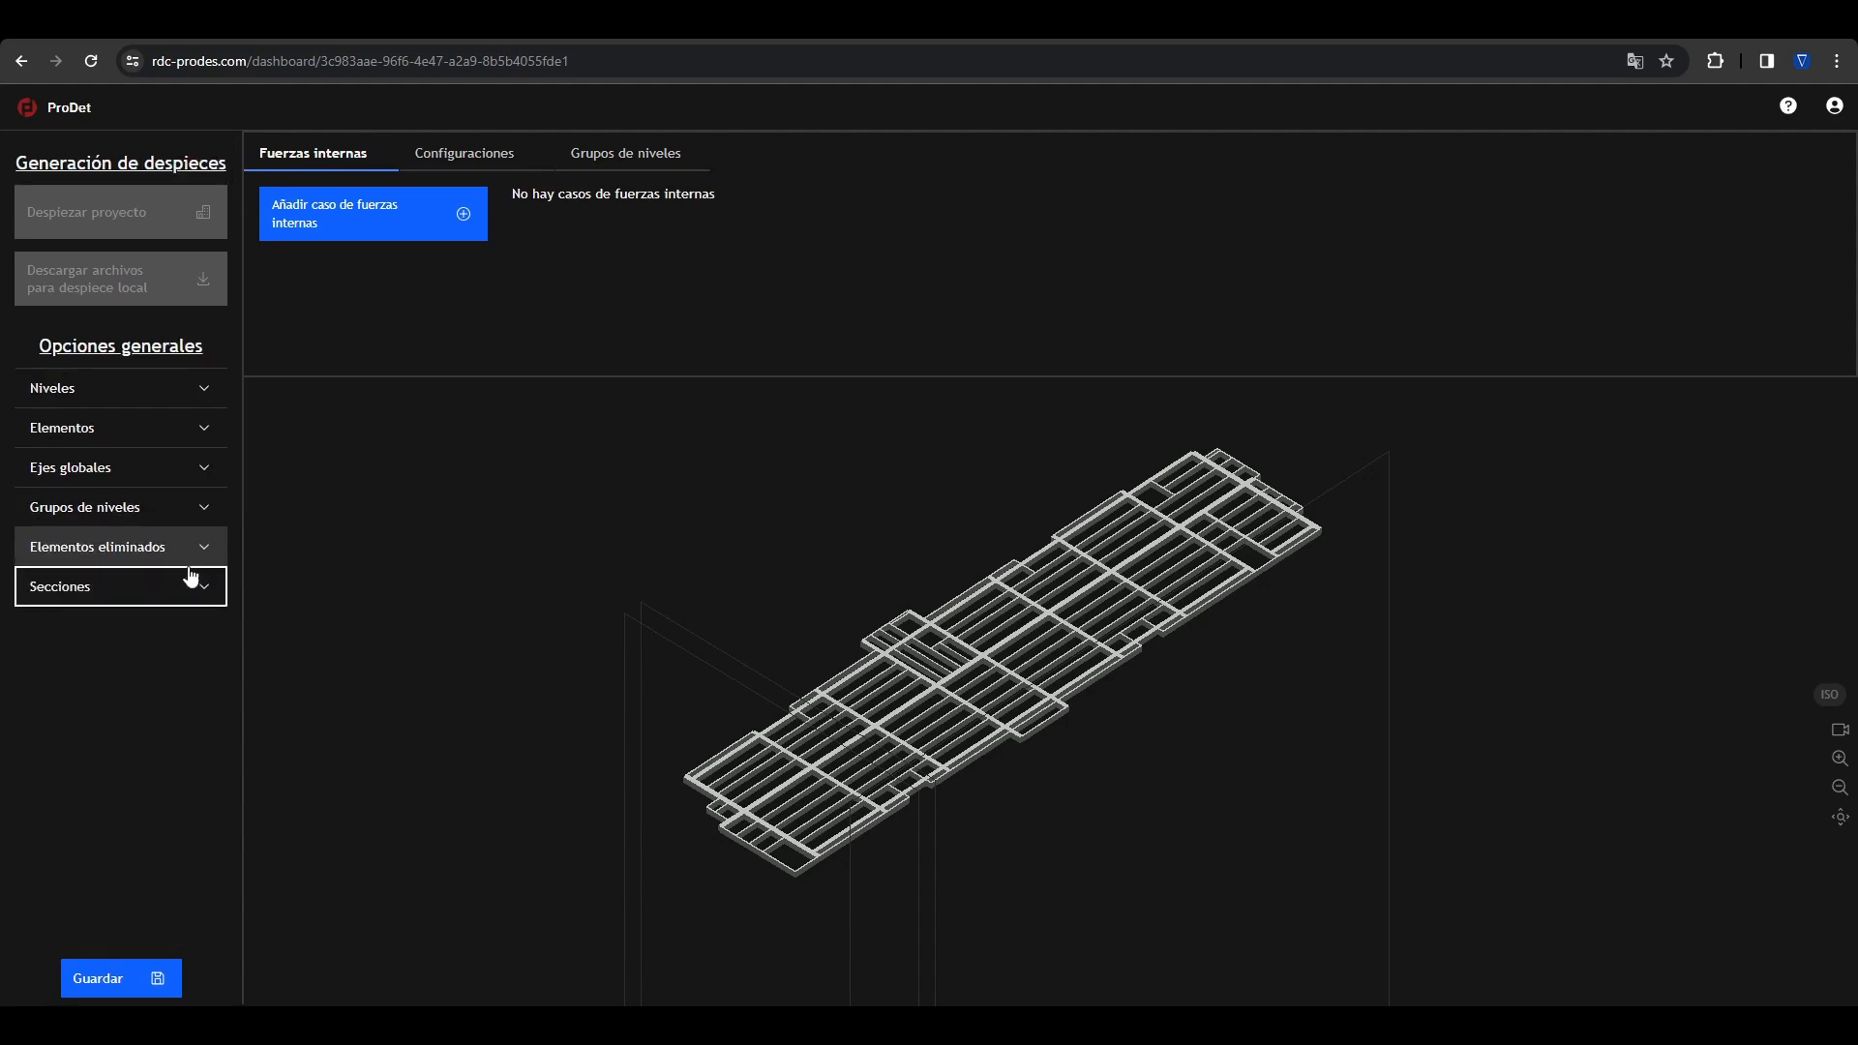
left_click(206, 387)
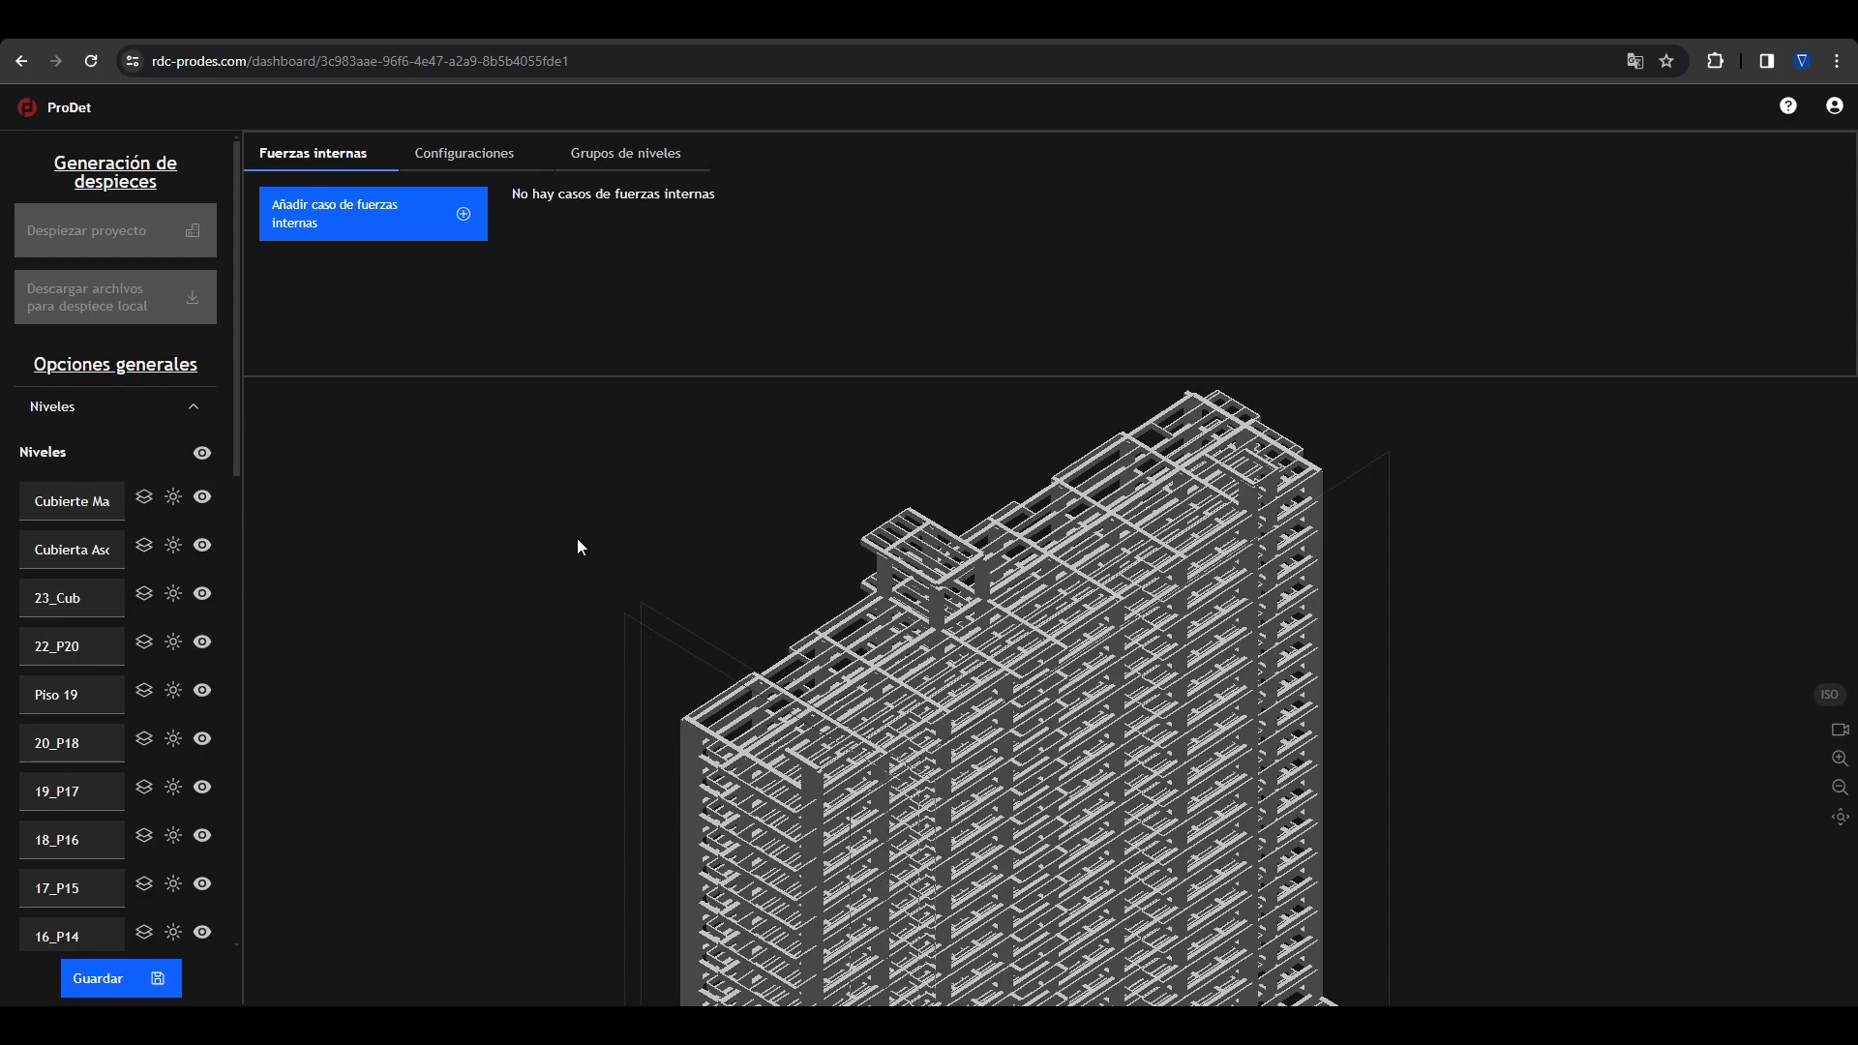
Step: Inspect the full building model by zooming out, orbiting and panning around it
scroll(880, 573, "down", 3)
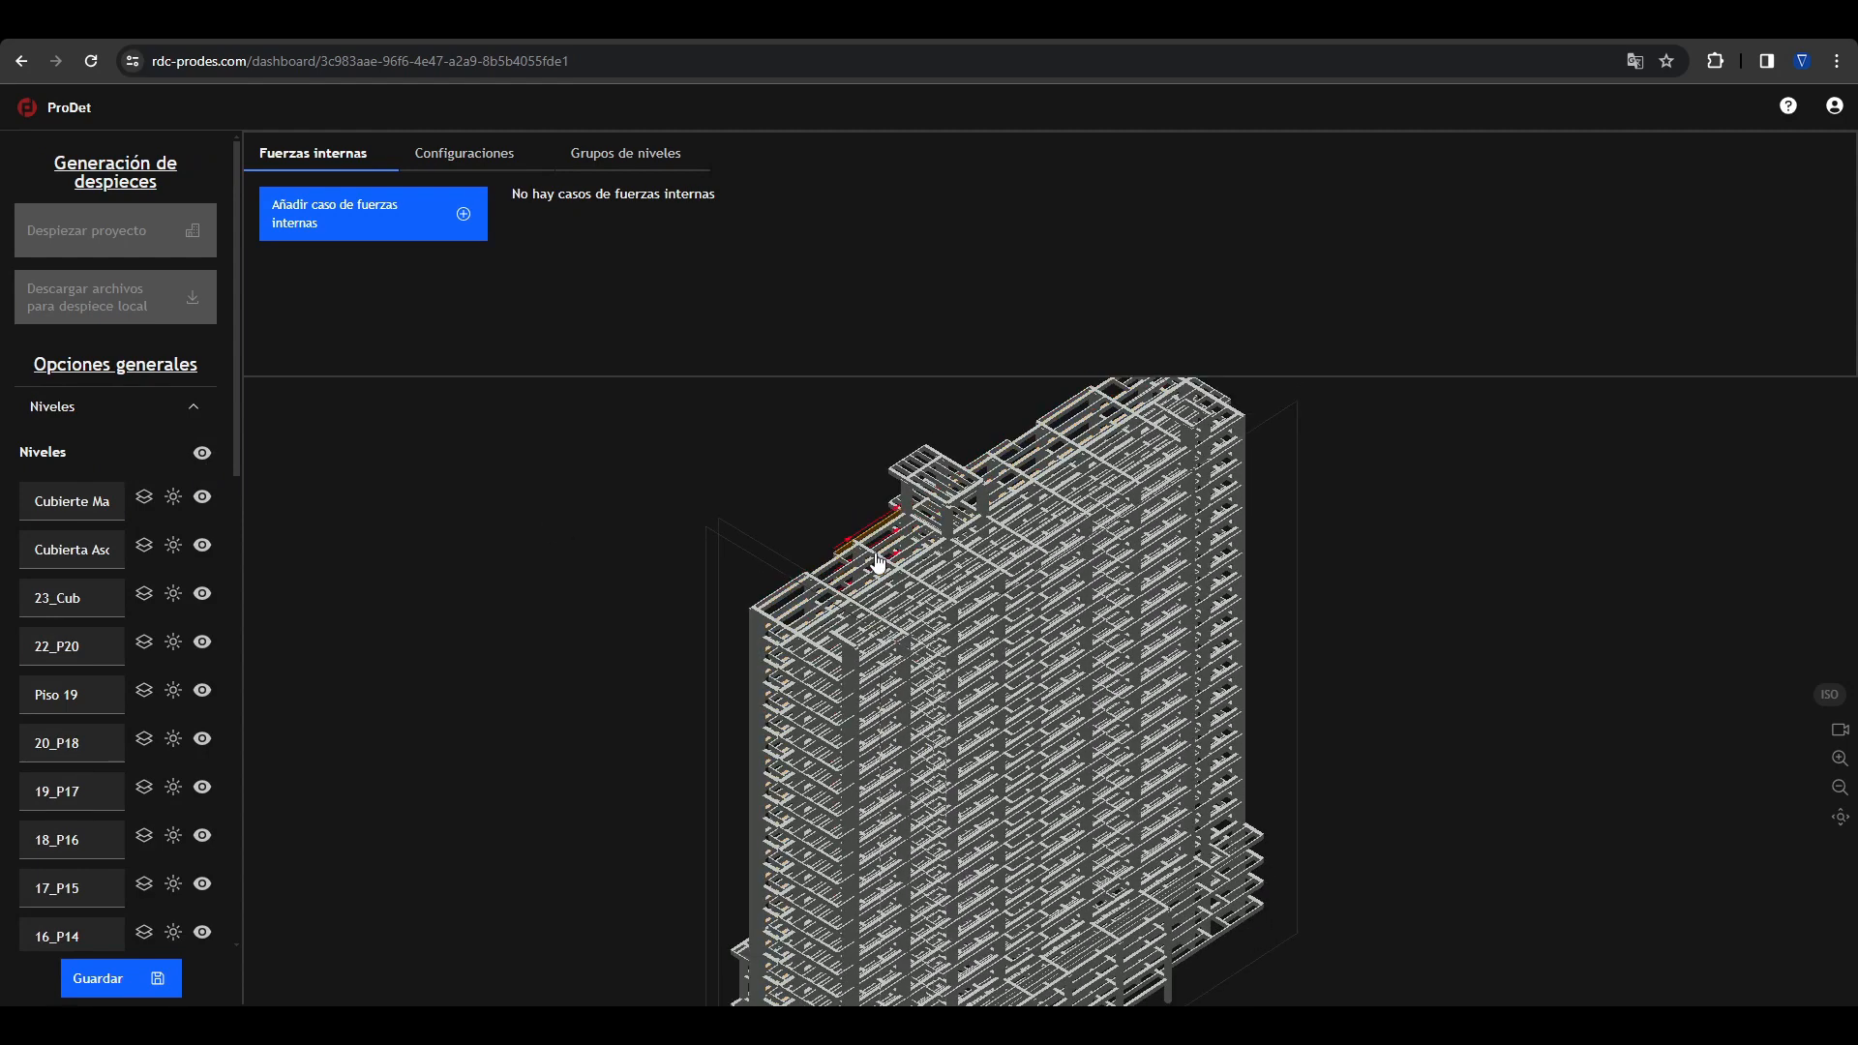
scroll(880, 573, "down", 3)
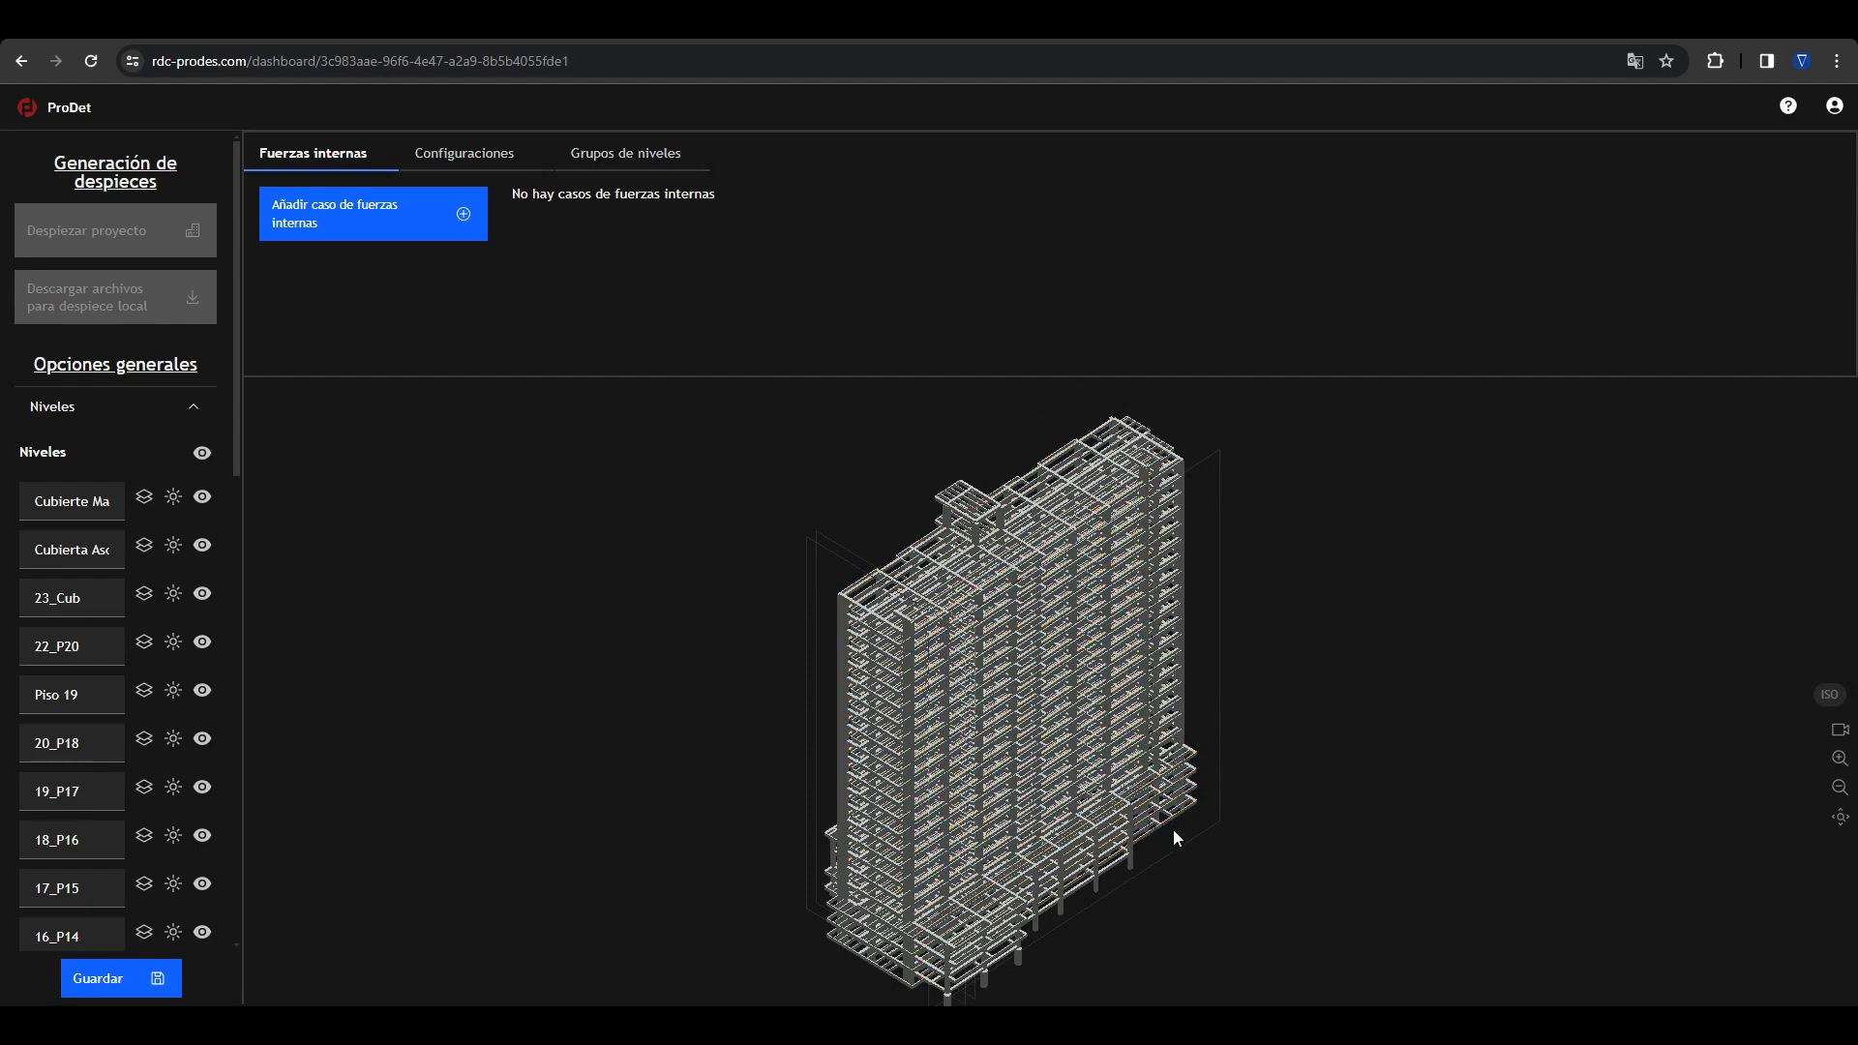
mouse_move(1170, 842)
left_mouse_down()
mouse_move(1227, 822)
mouse_move(1013, 821)
mouse_move(924, 797)
mouse_move(1190, 806)
mouse_move(1419, 693)
mouse_move(1405, 775)
mouse_move(1128, 826)
mouse_move(1146, 830)
left_mouse_up()
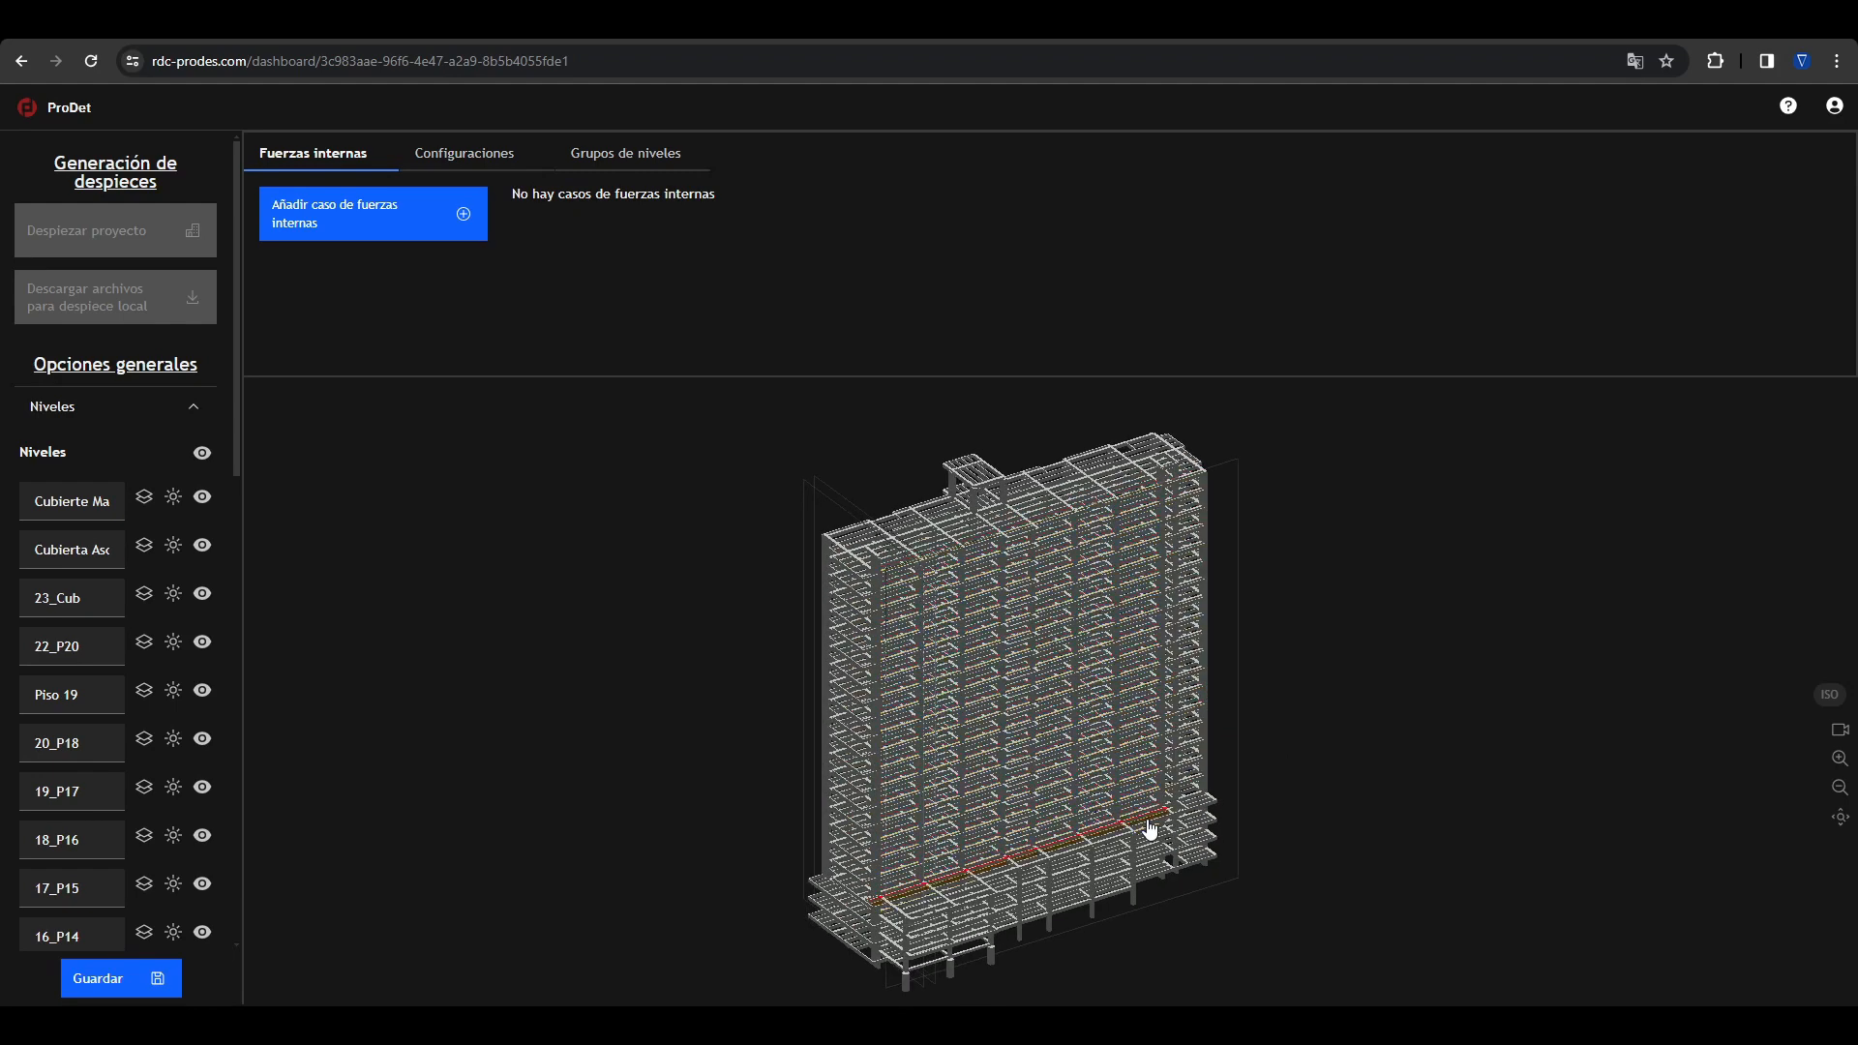
right_click_drag(1054, 659, 1497, 618)
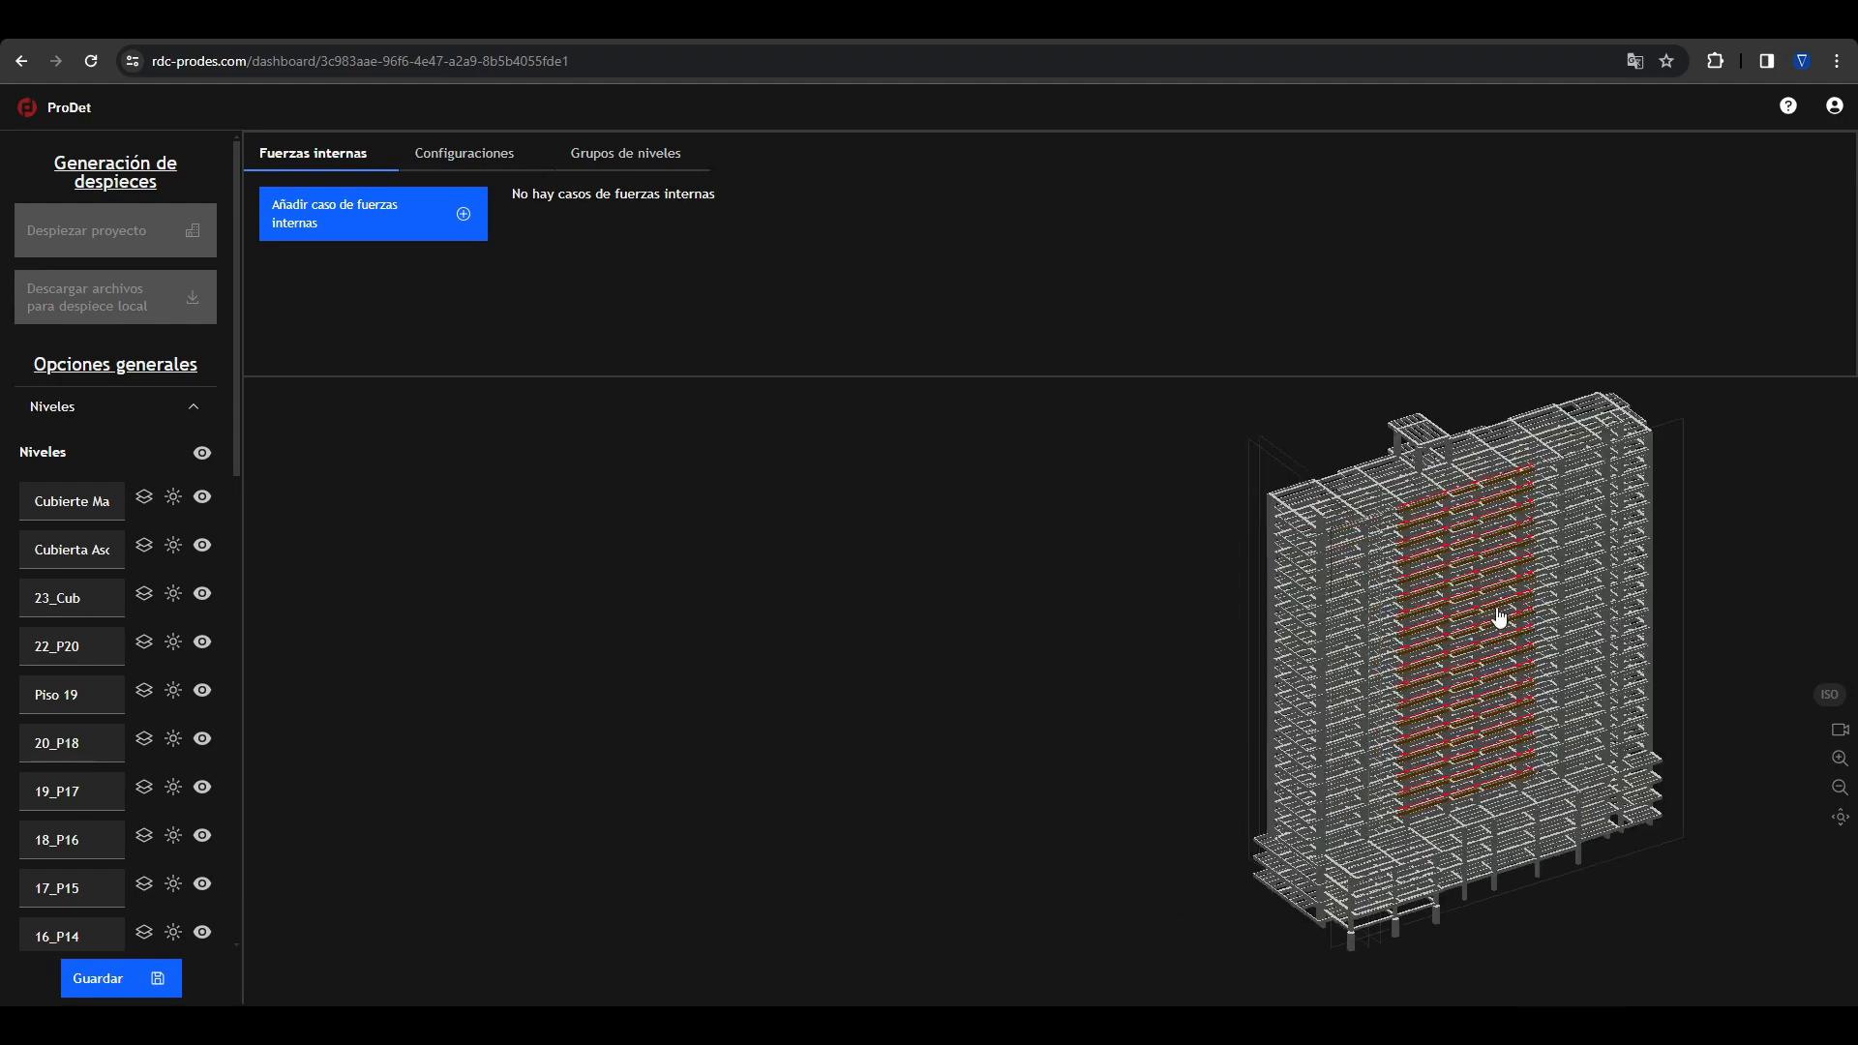
right_click_drag(1045, 643, 956, 723)
left_click_drag(955, 723, 1054, 643)
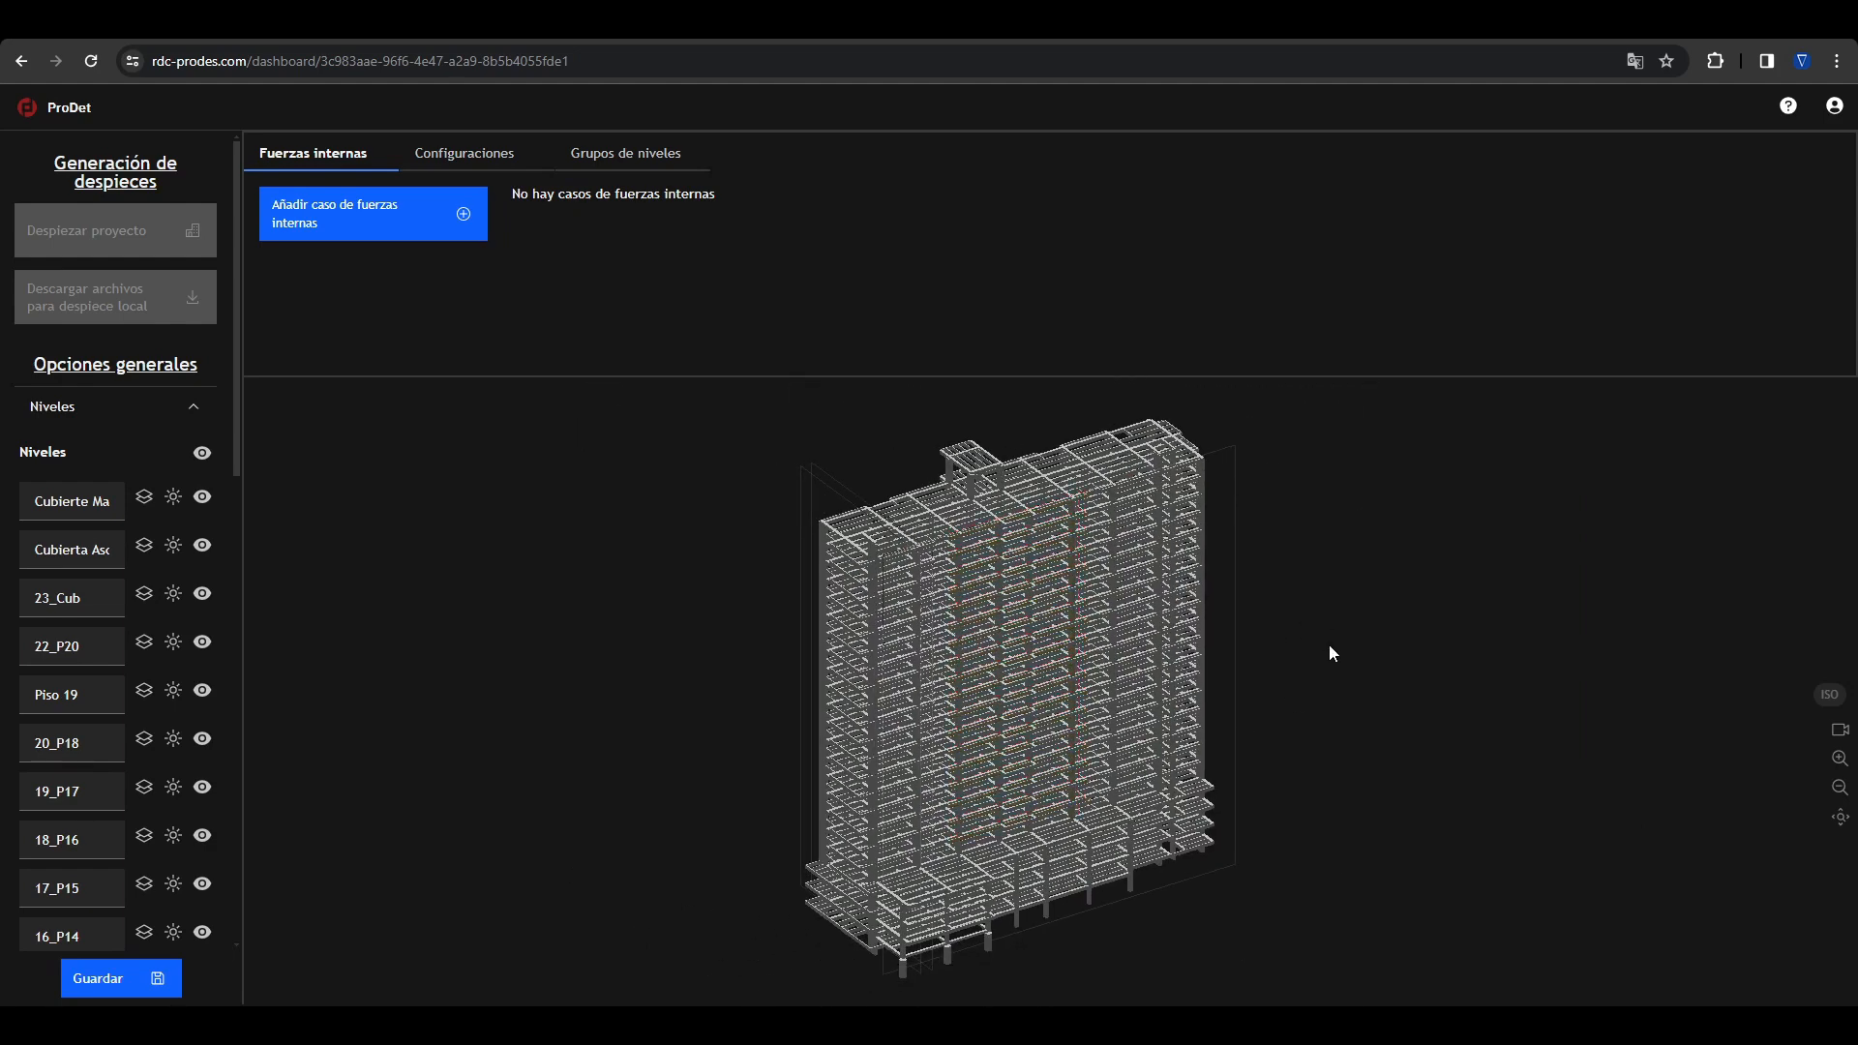
Step: View the building from the standard directions, including top, right and left, and return to the isometric view
key("i")
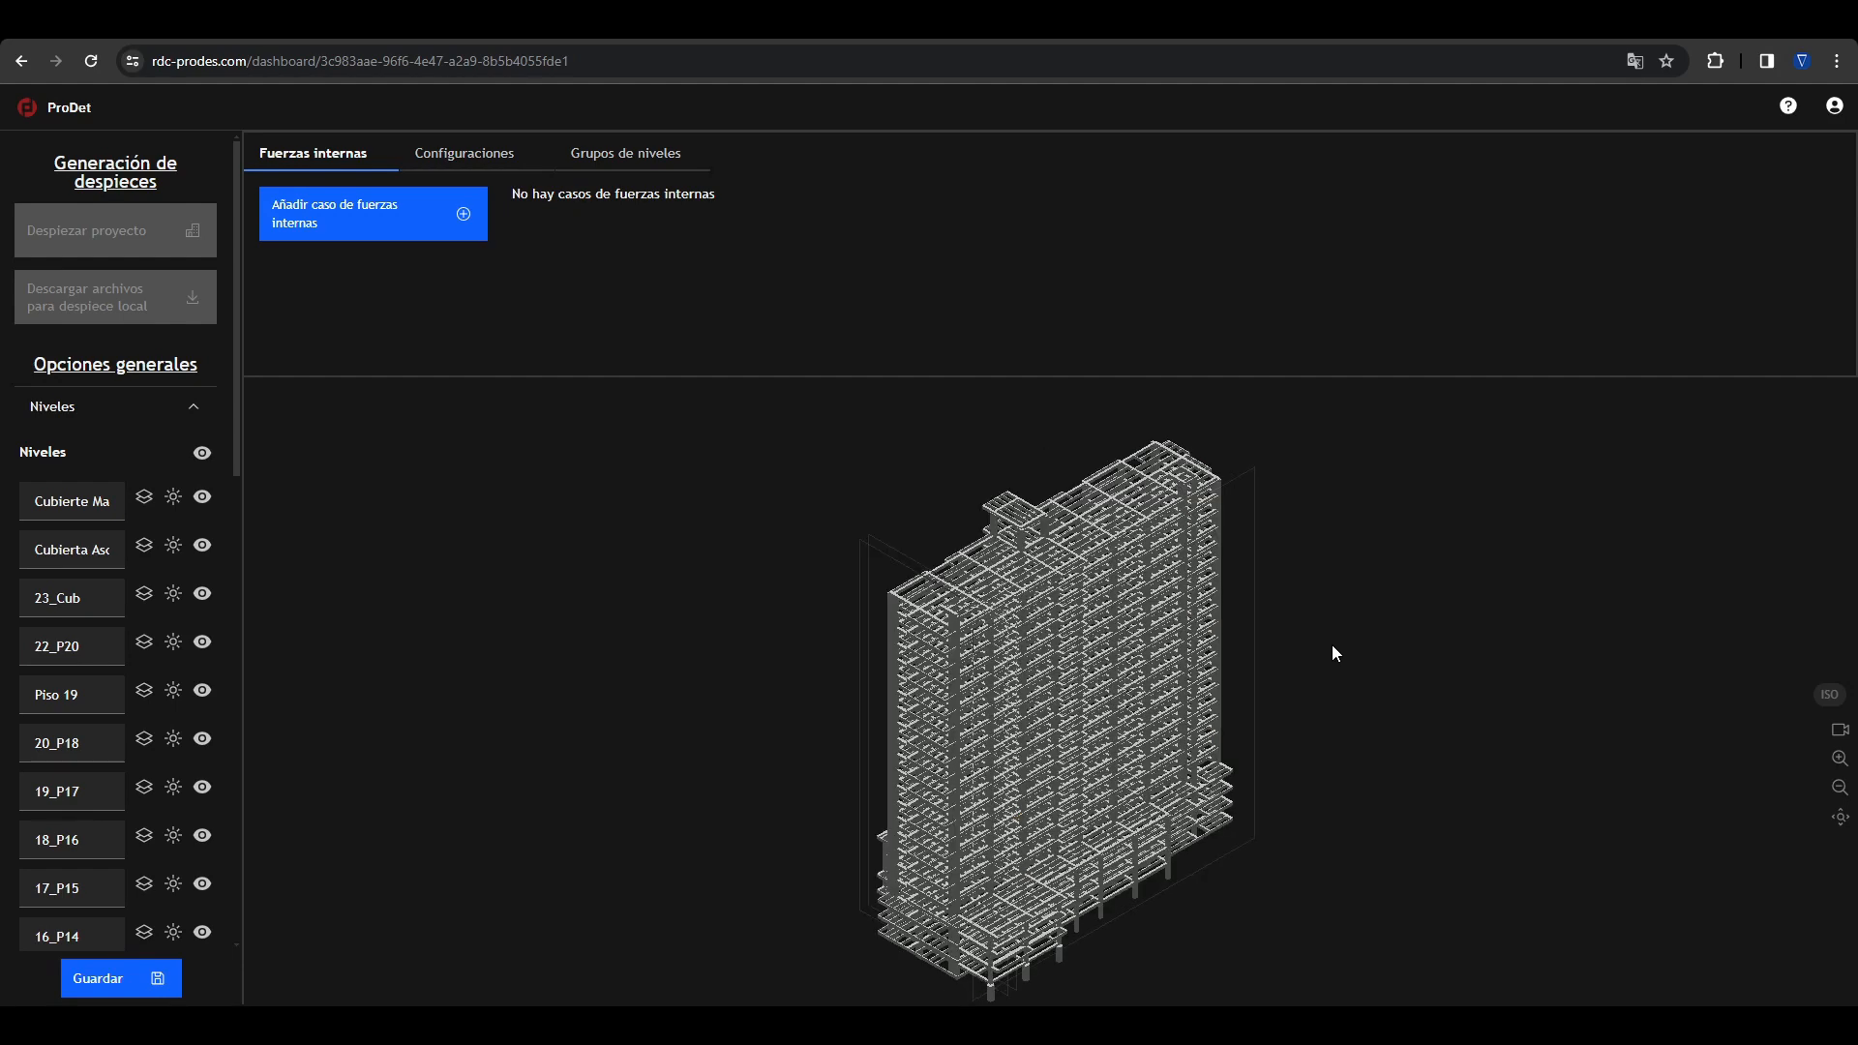
key("t")
key("f")
key("b")
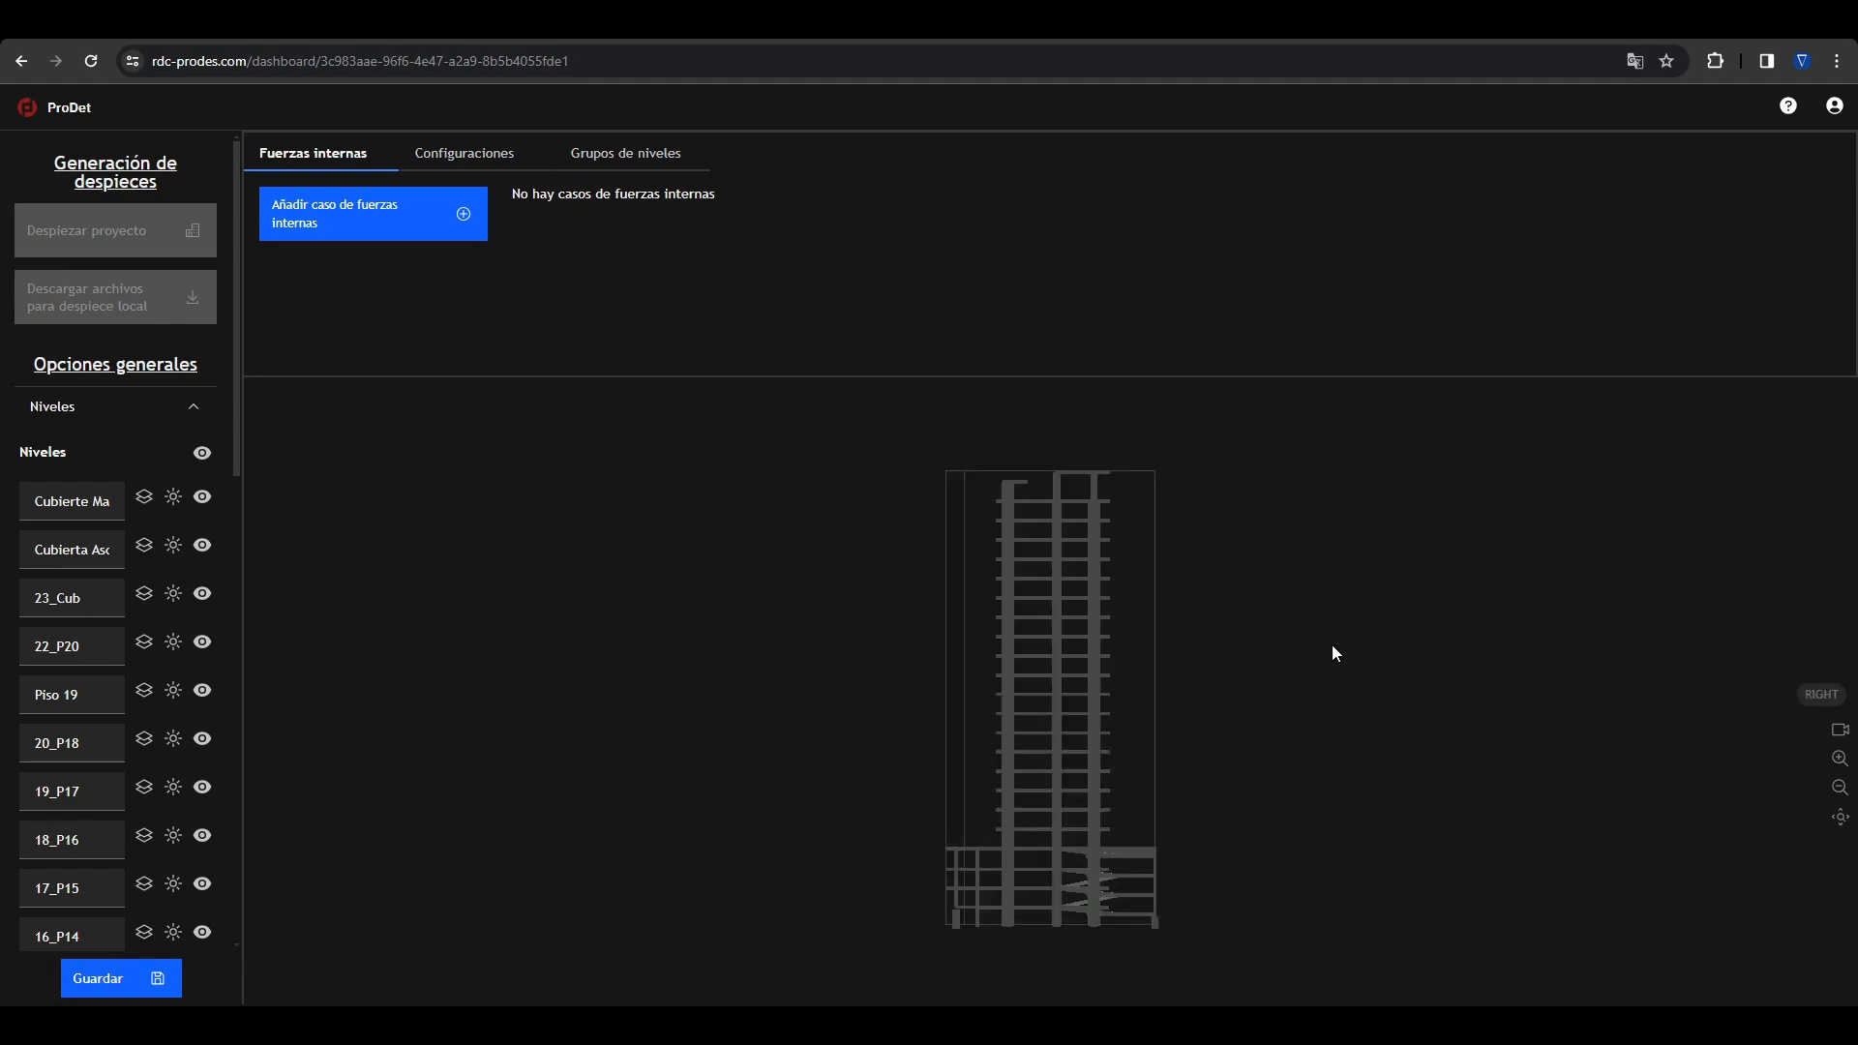
key("i")
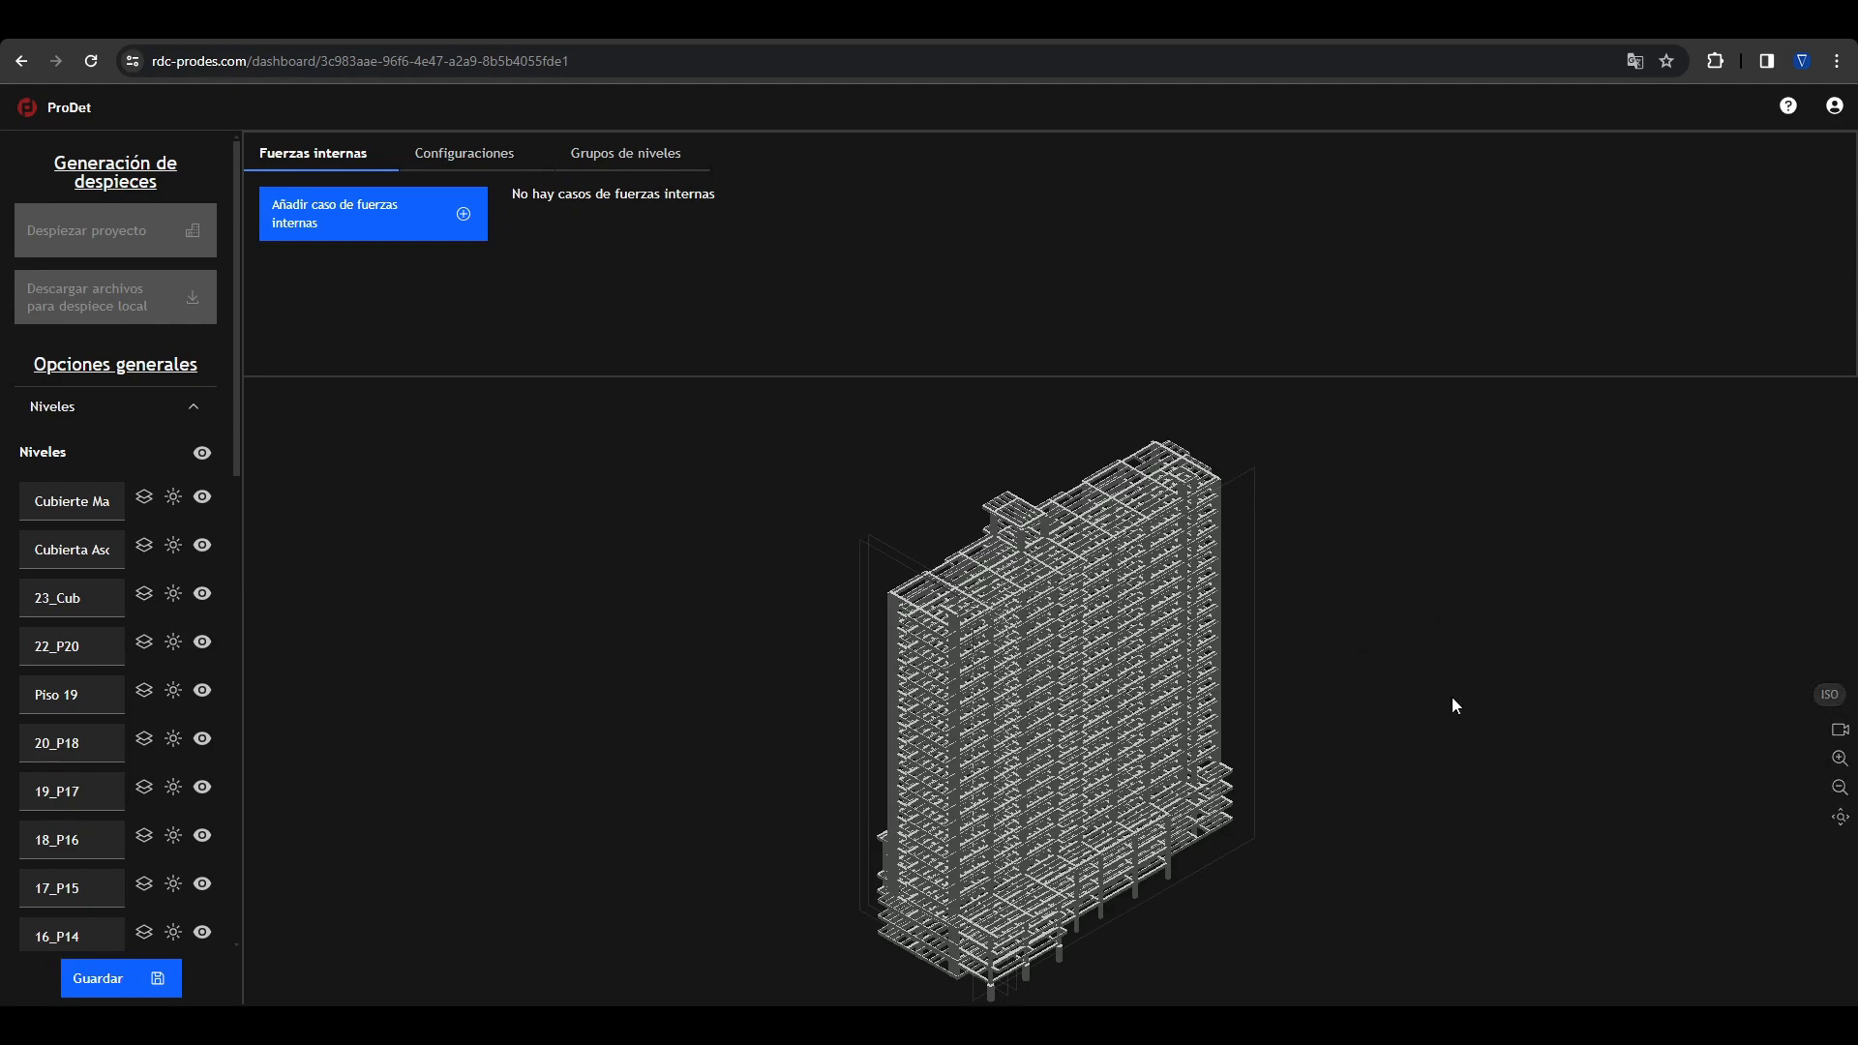
left_click(1830, 697)
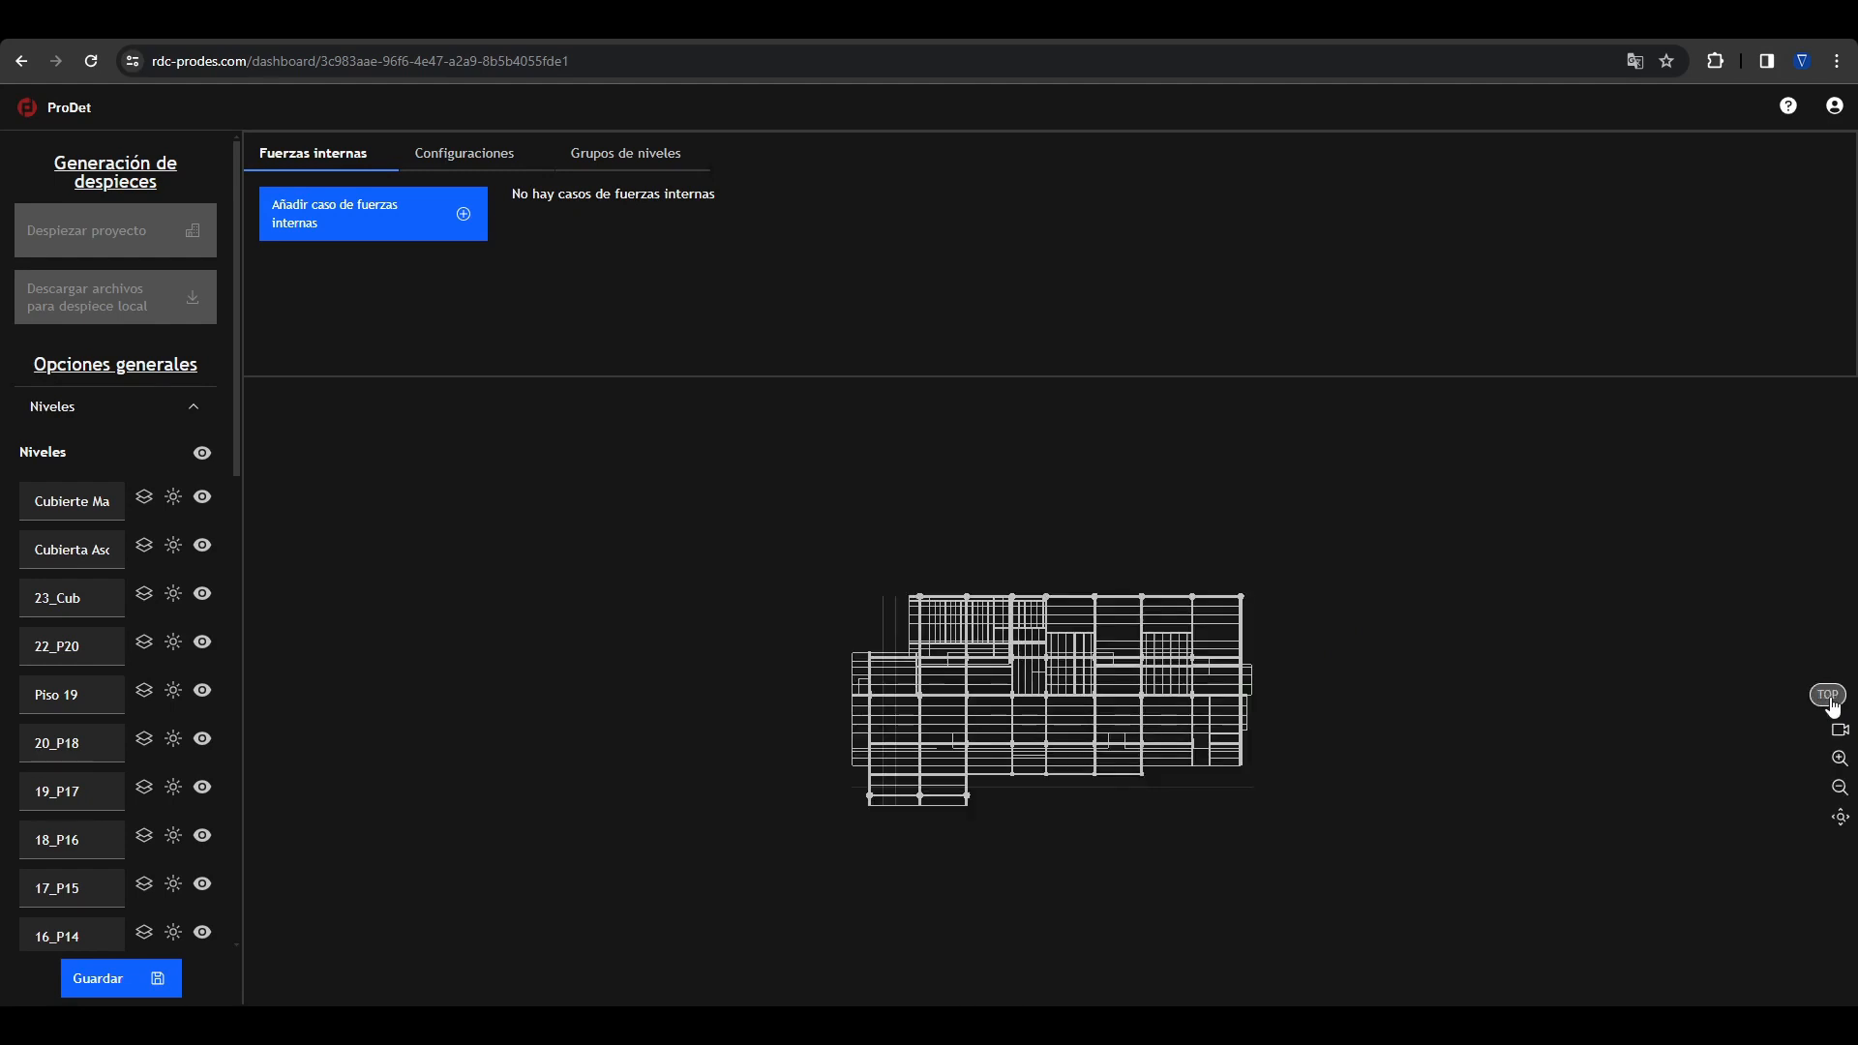
left_click(1830, 699)
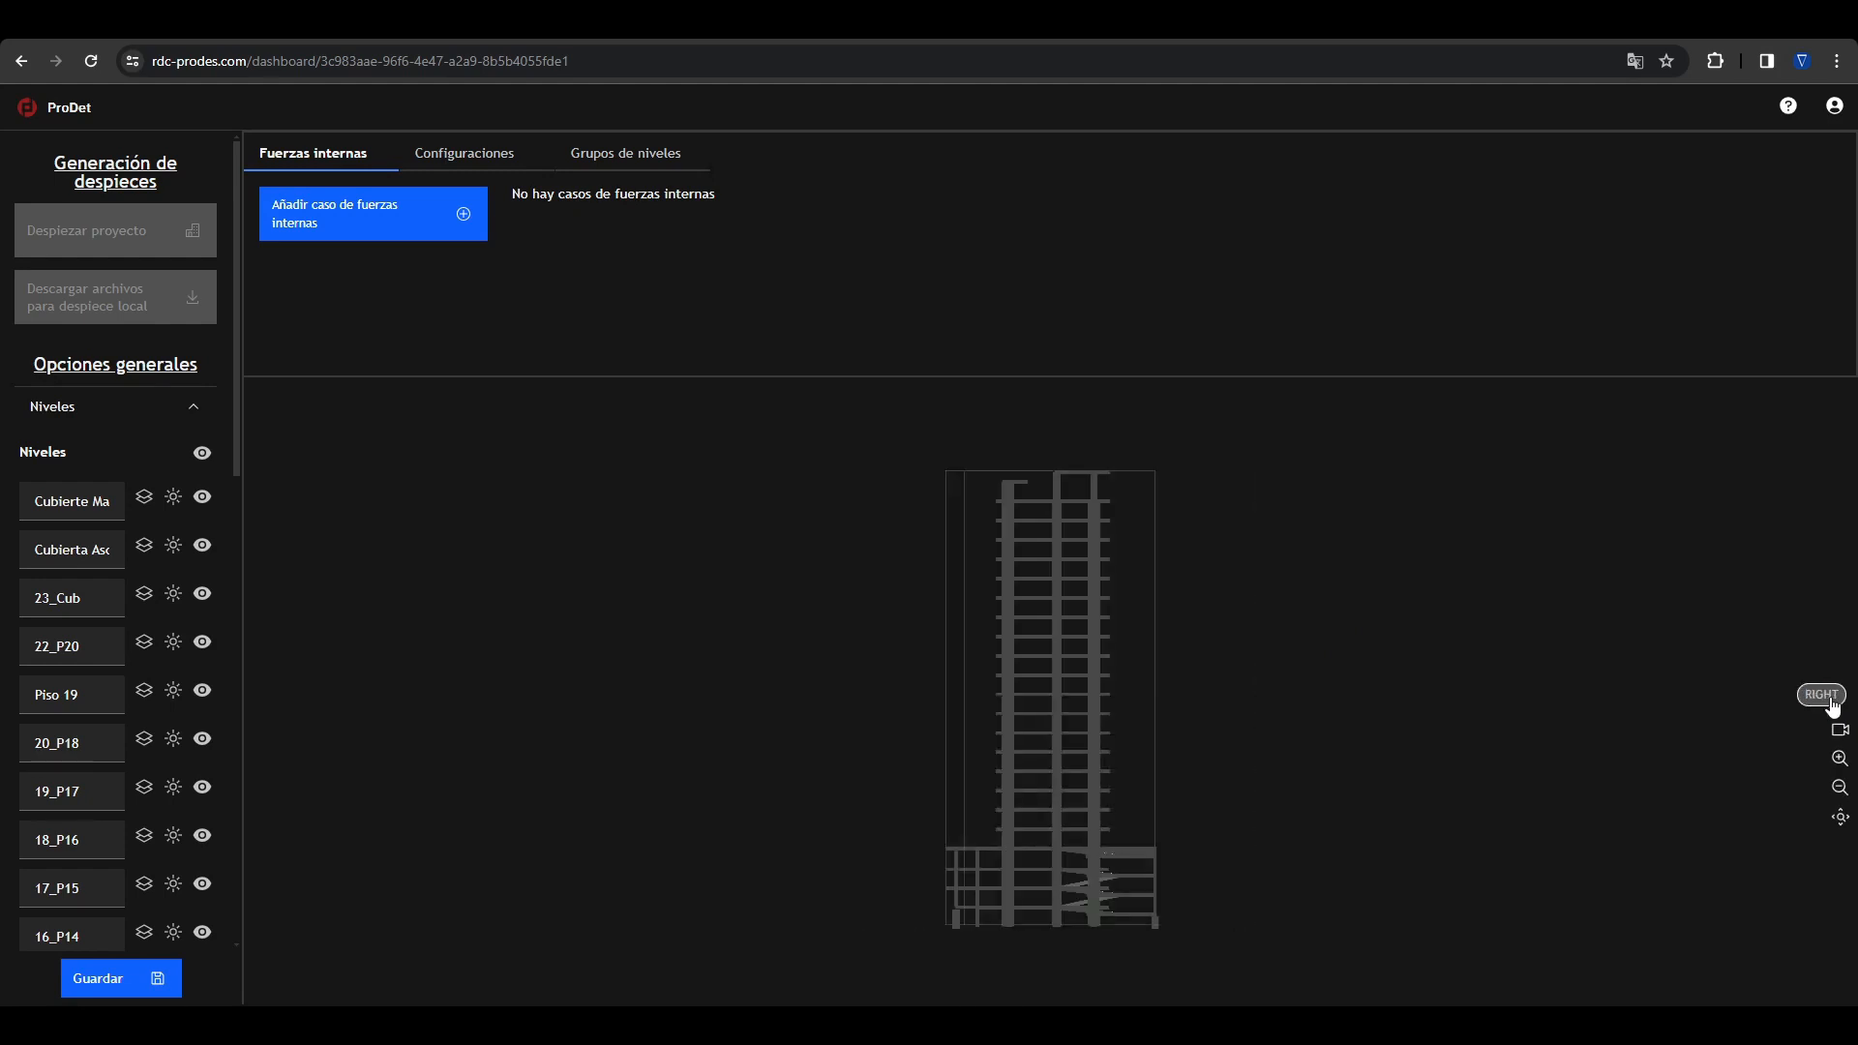
left_click(1829, 699)
left_click(1824, 704)
left_click(1825, 705)
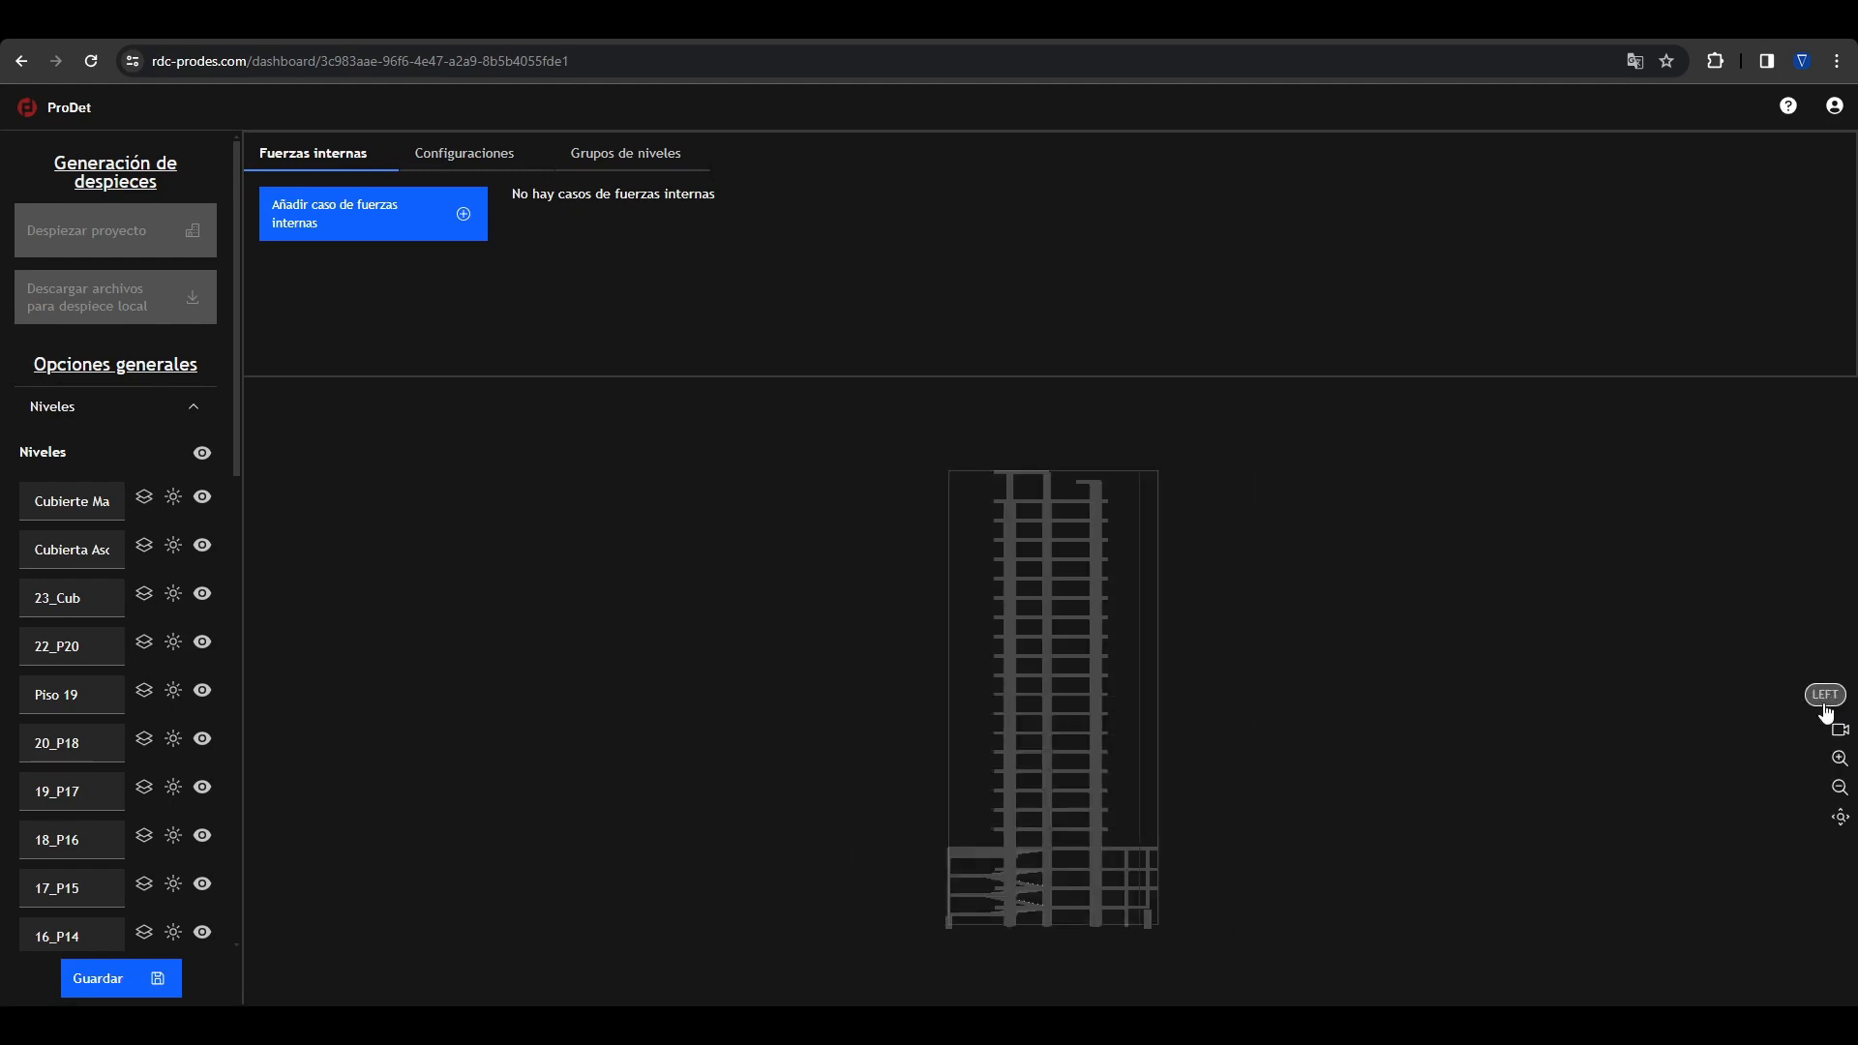
left_click(1825, 704)
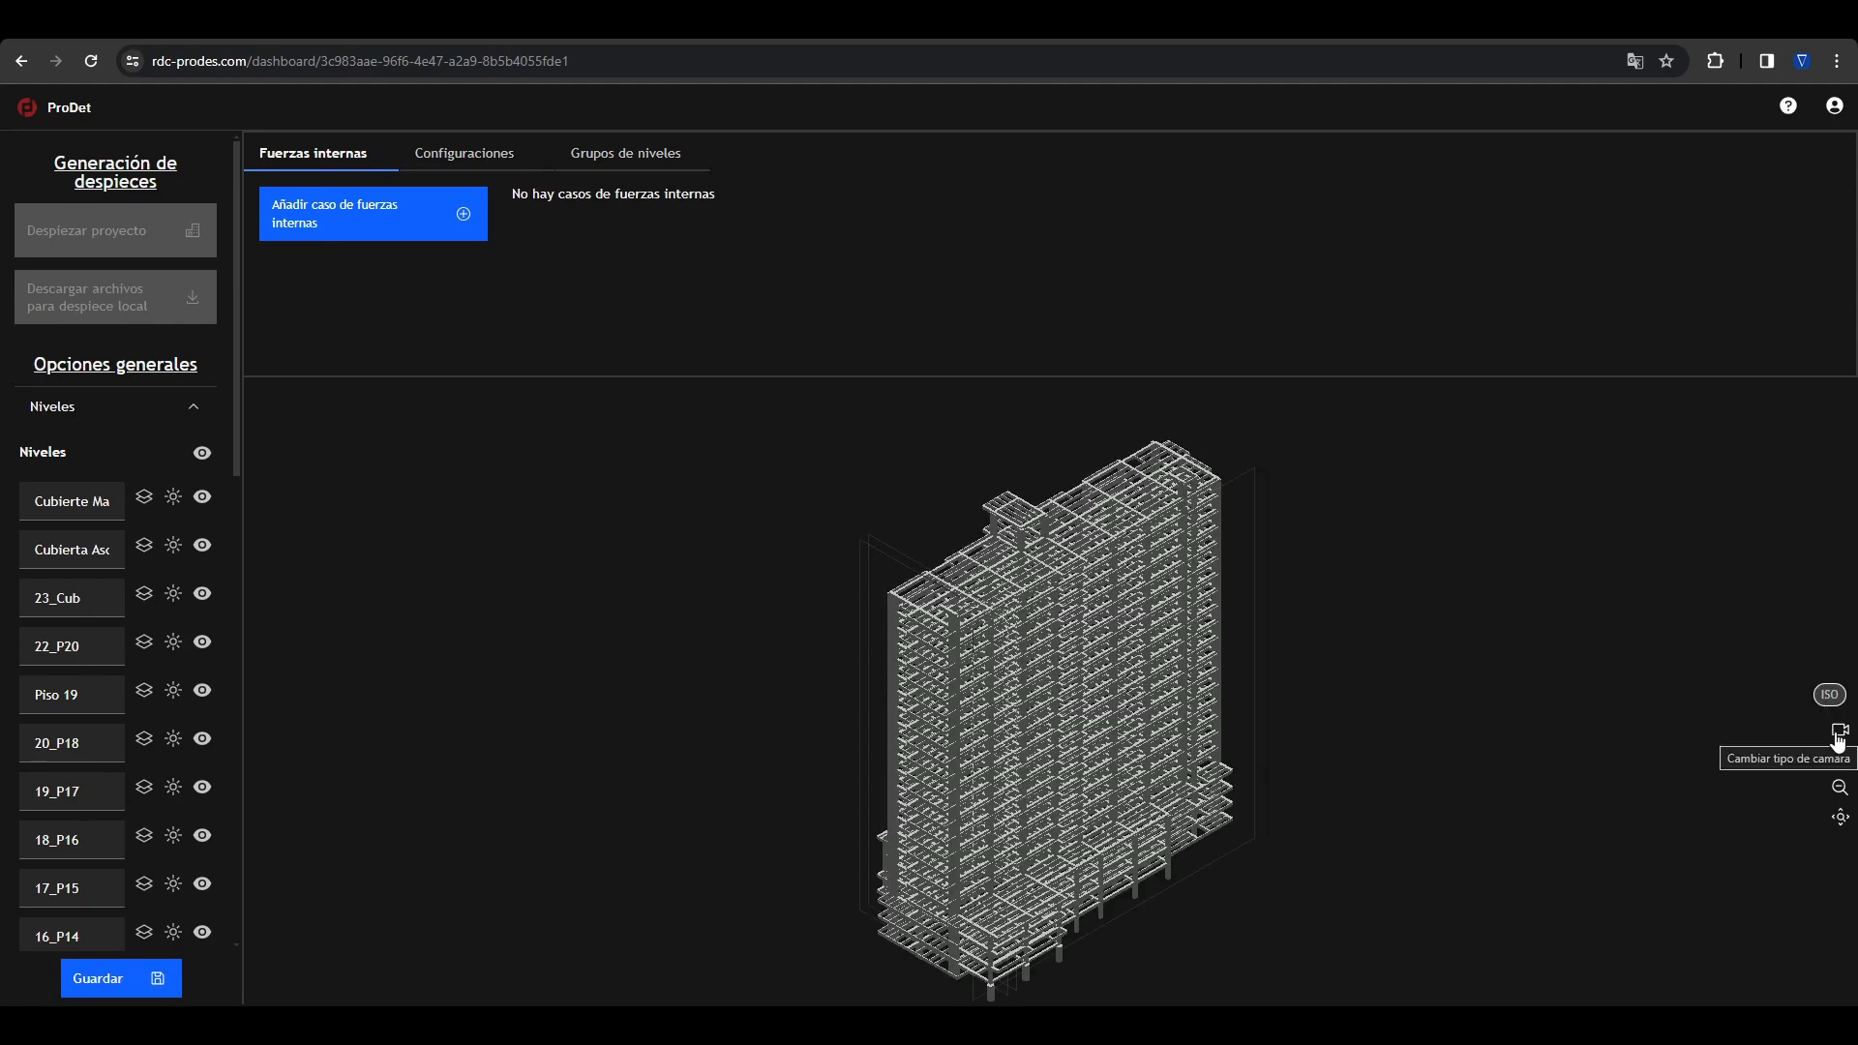
Step: Preview the building with the perspective camera and as a line display, returning each time to the original display
left_click(1839, 736)
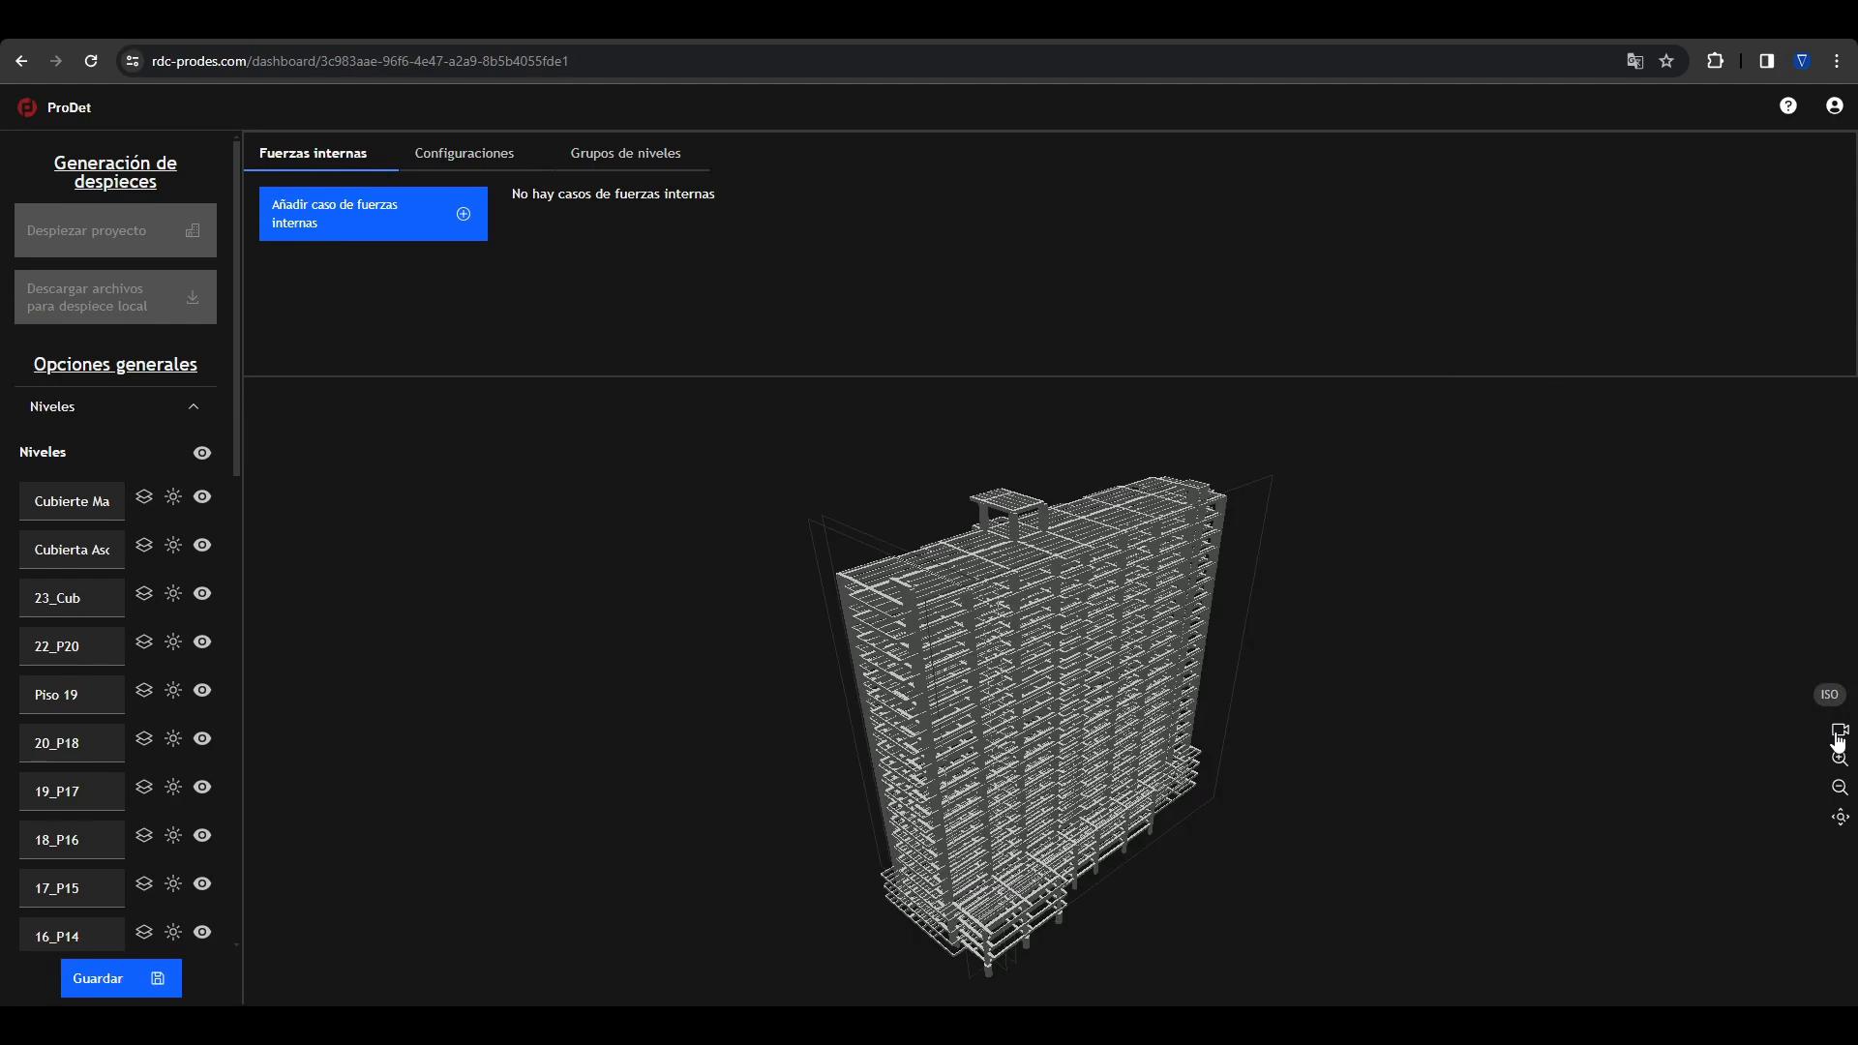
left_click(1838, 741)
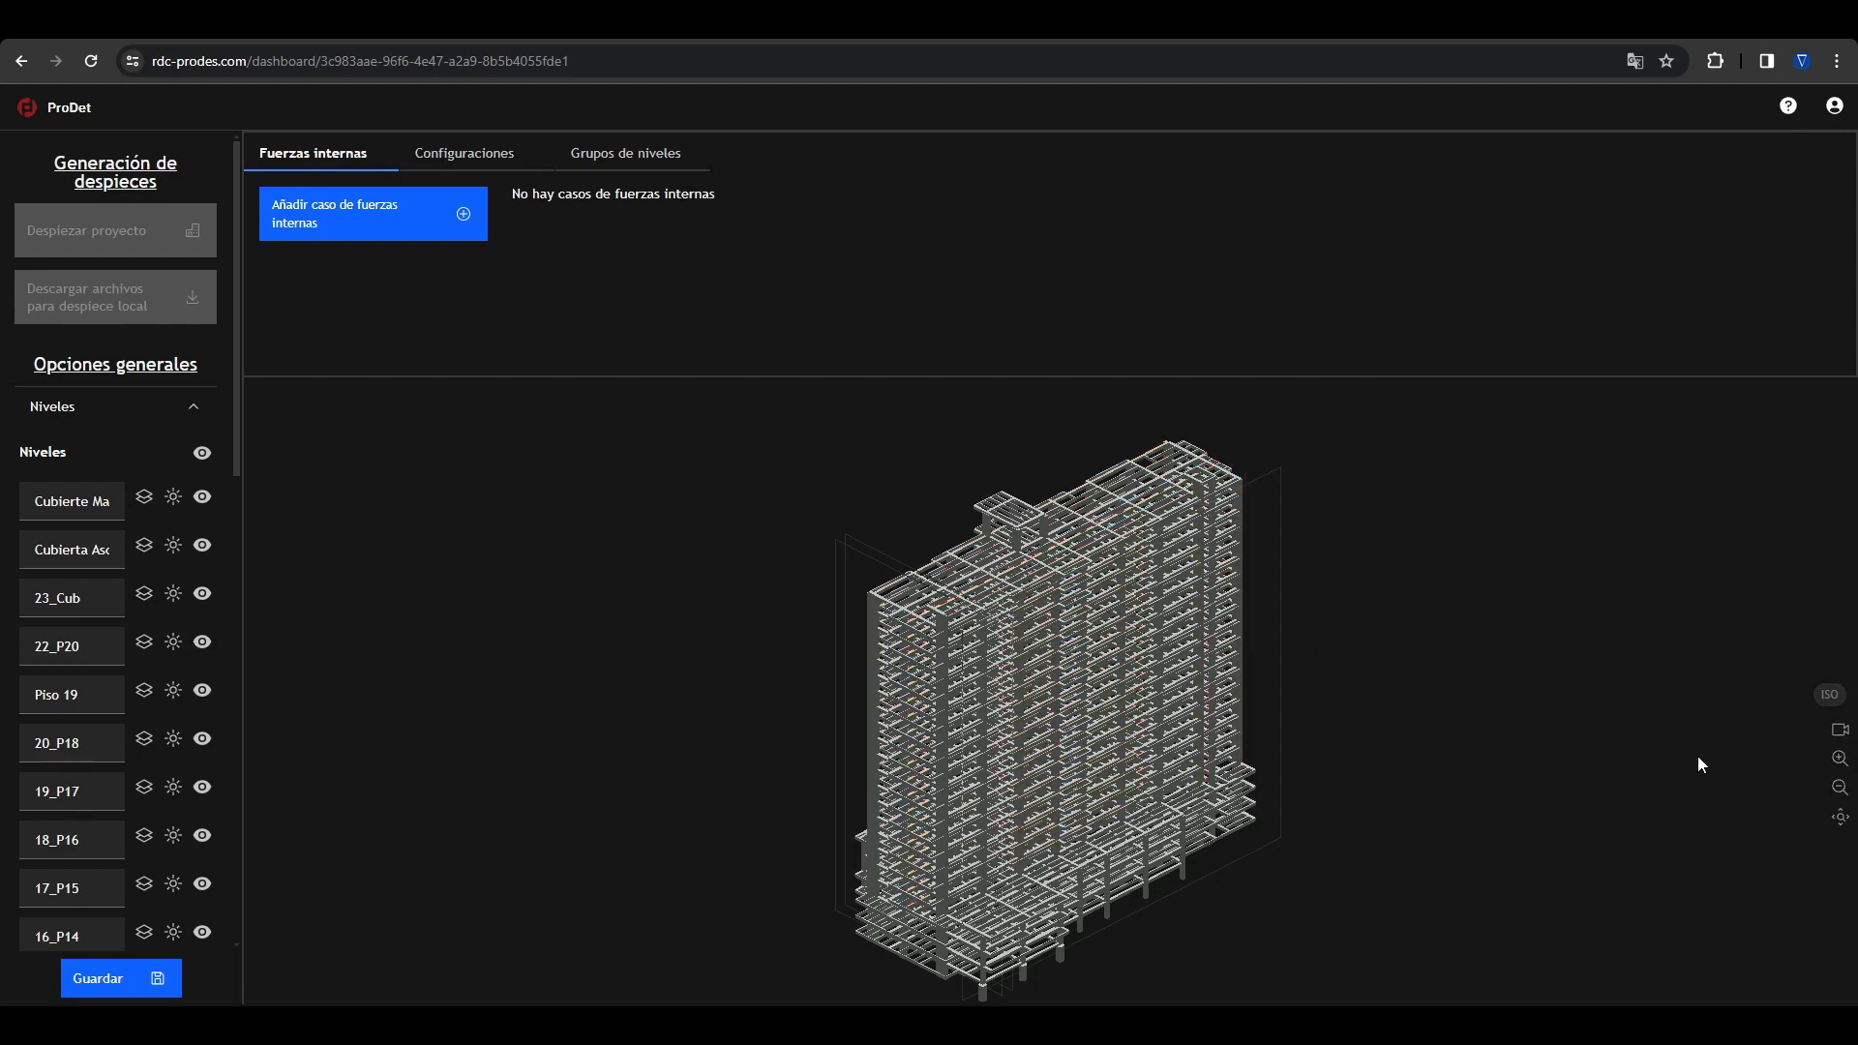
right_click(1308, 585)
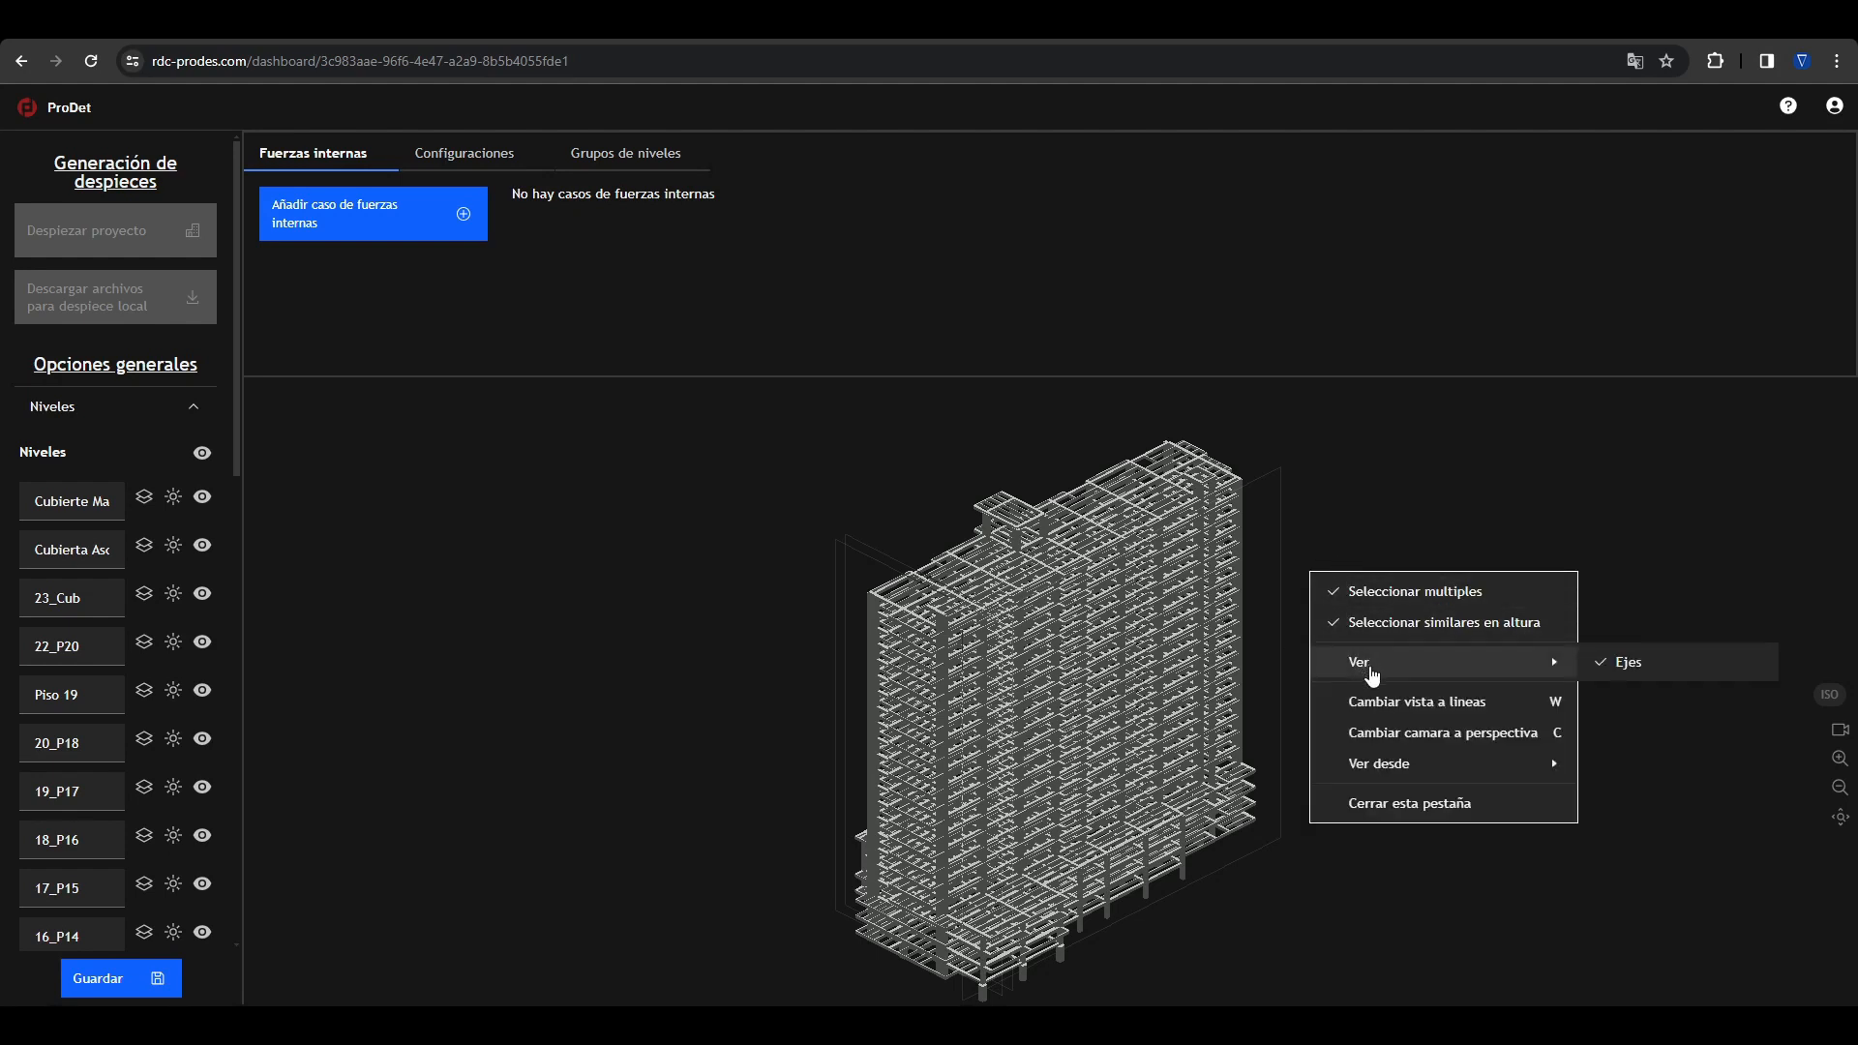
mouse_move(1403, 675)
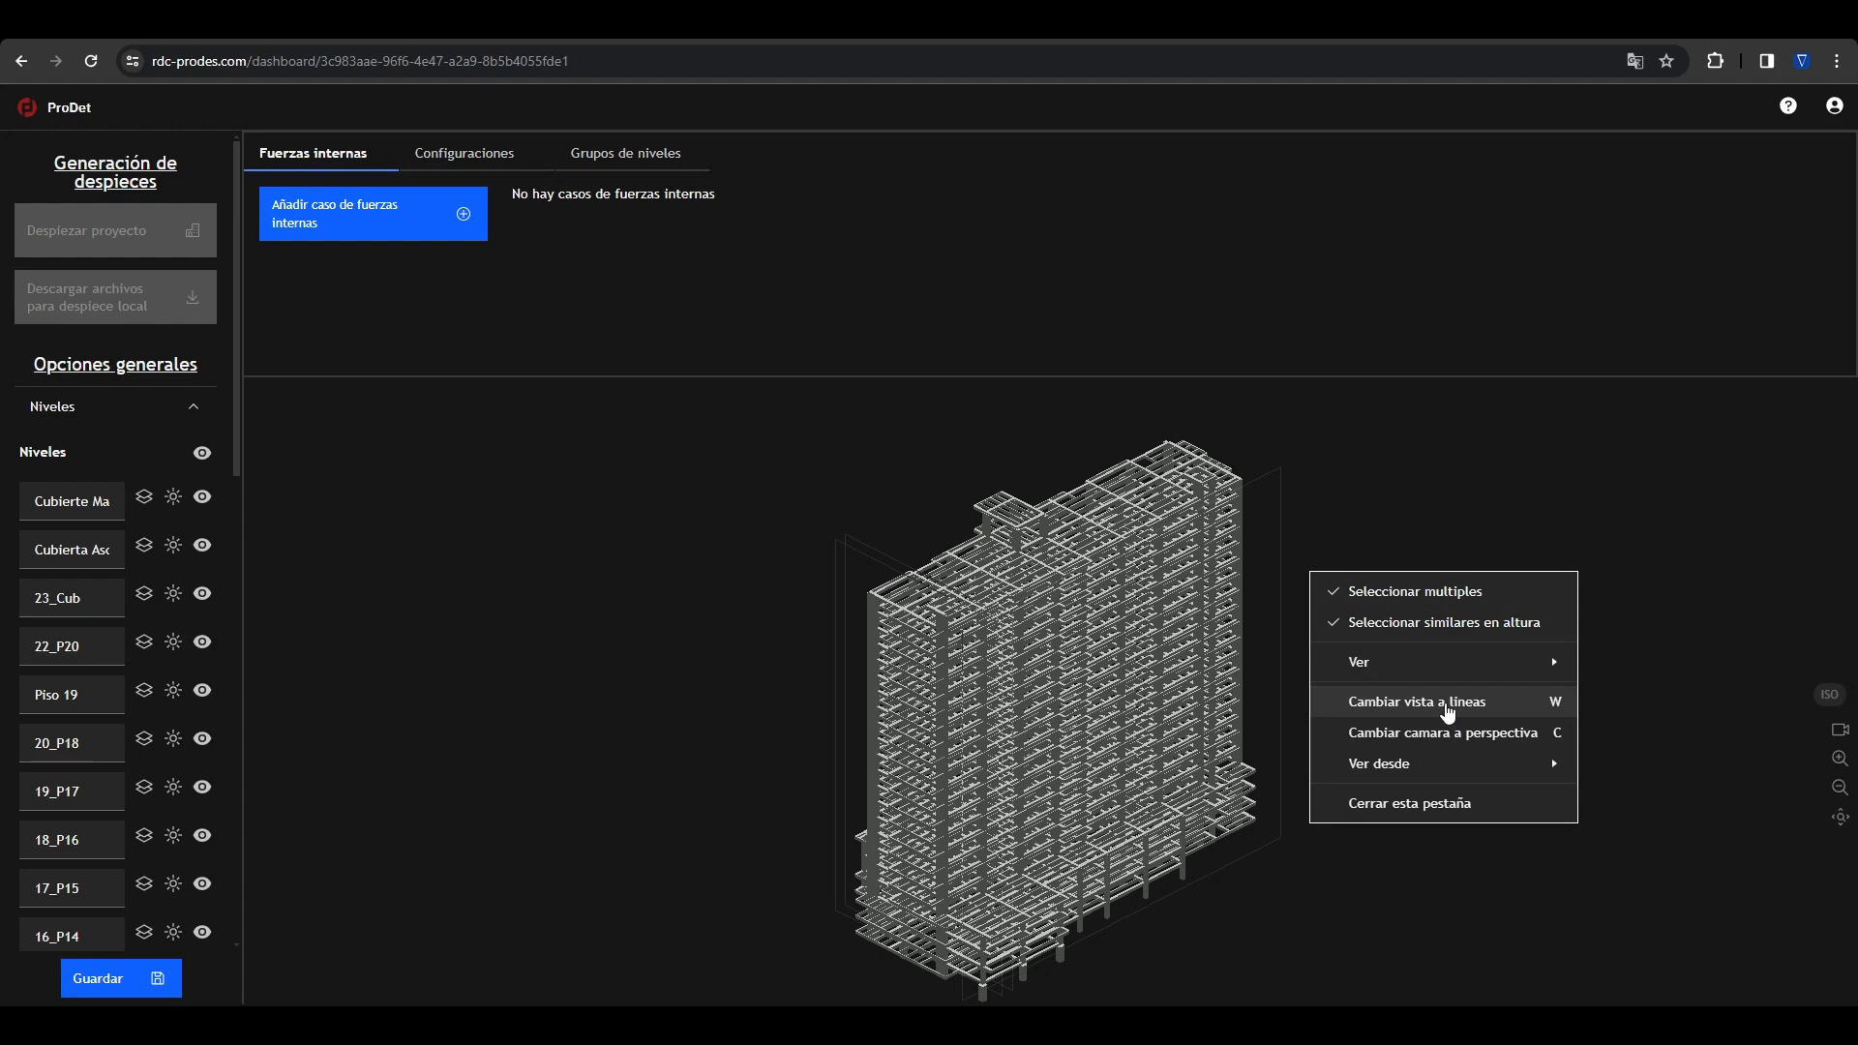
left_click(1449, 713)
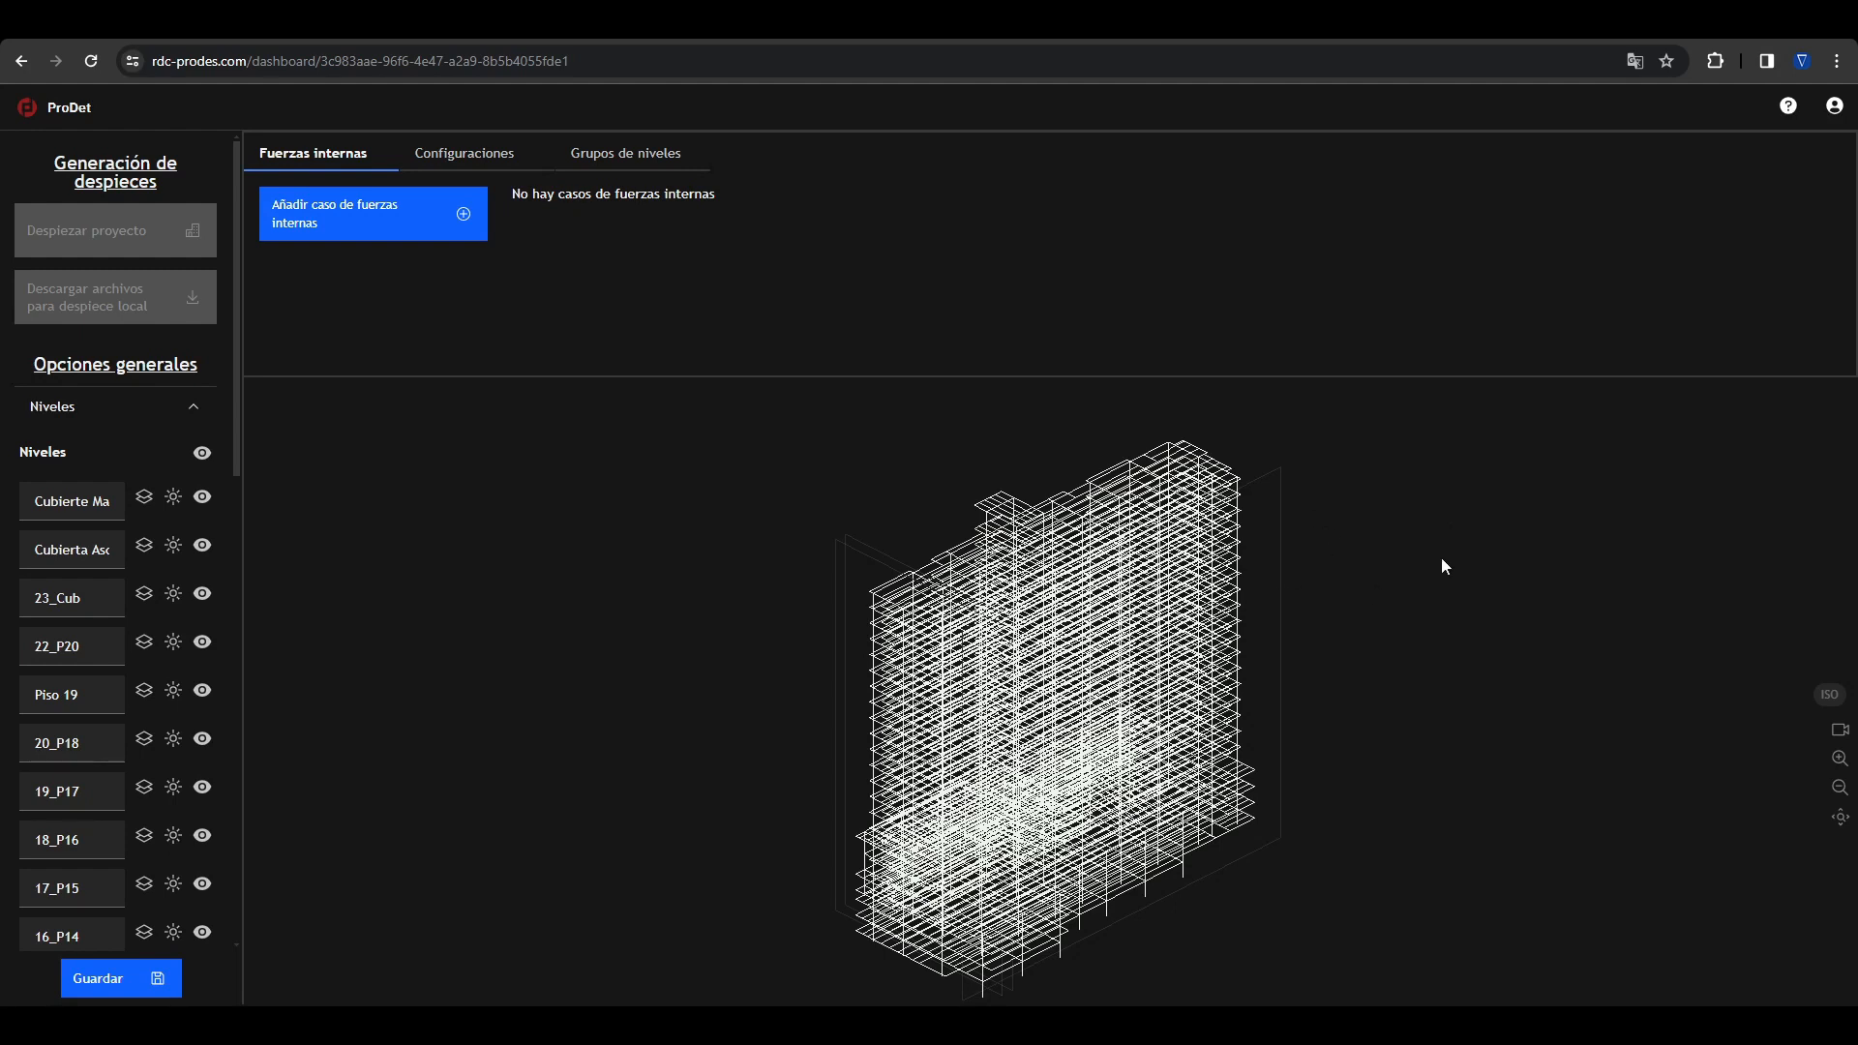
right_click(1306, 550)
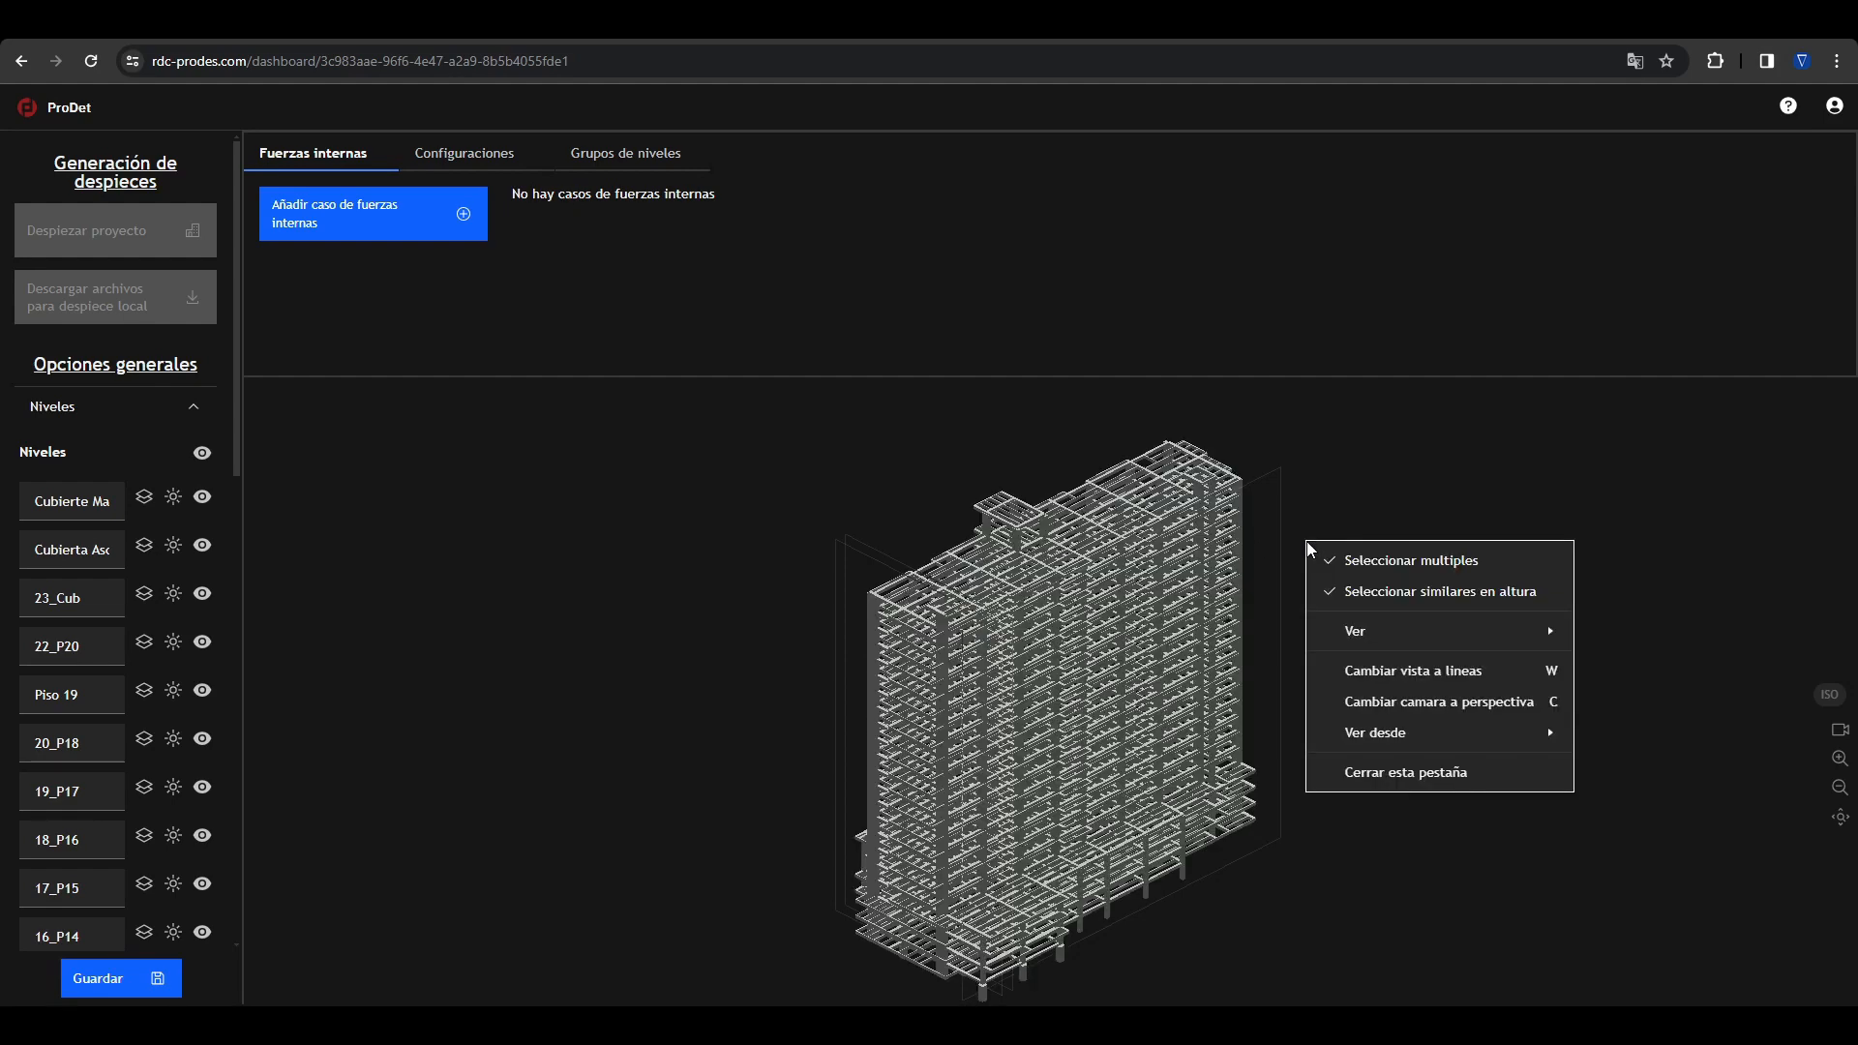
left_click(1393, 676)
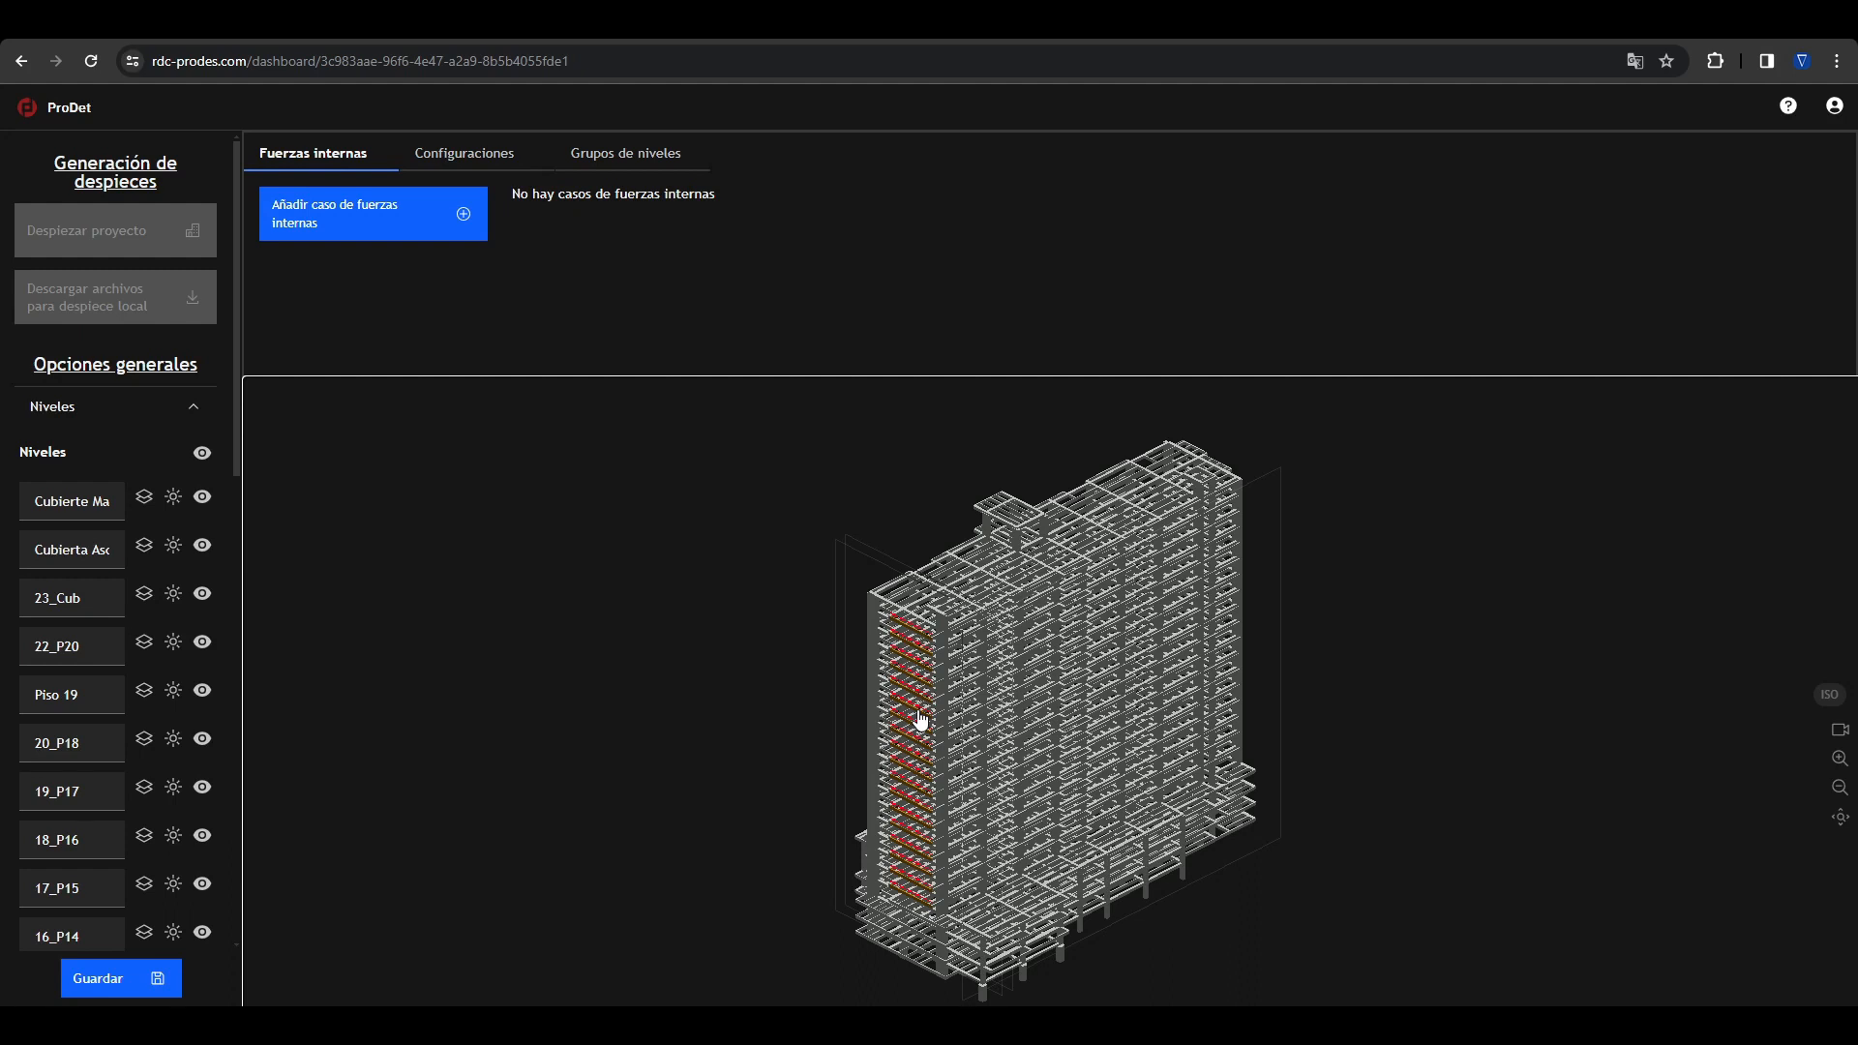
Step: Examine the per-level diagrams of the vertically similar N joists, clear the selection and enlarge the area above the model
left_click(196, 413)
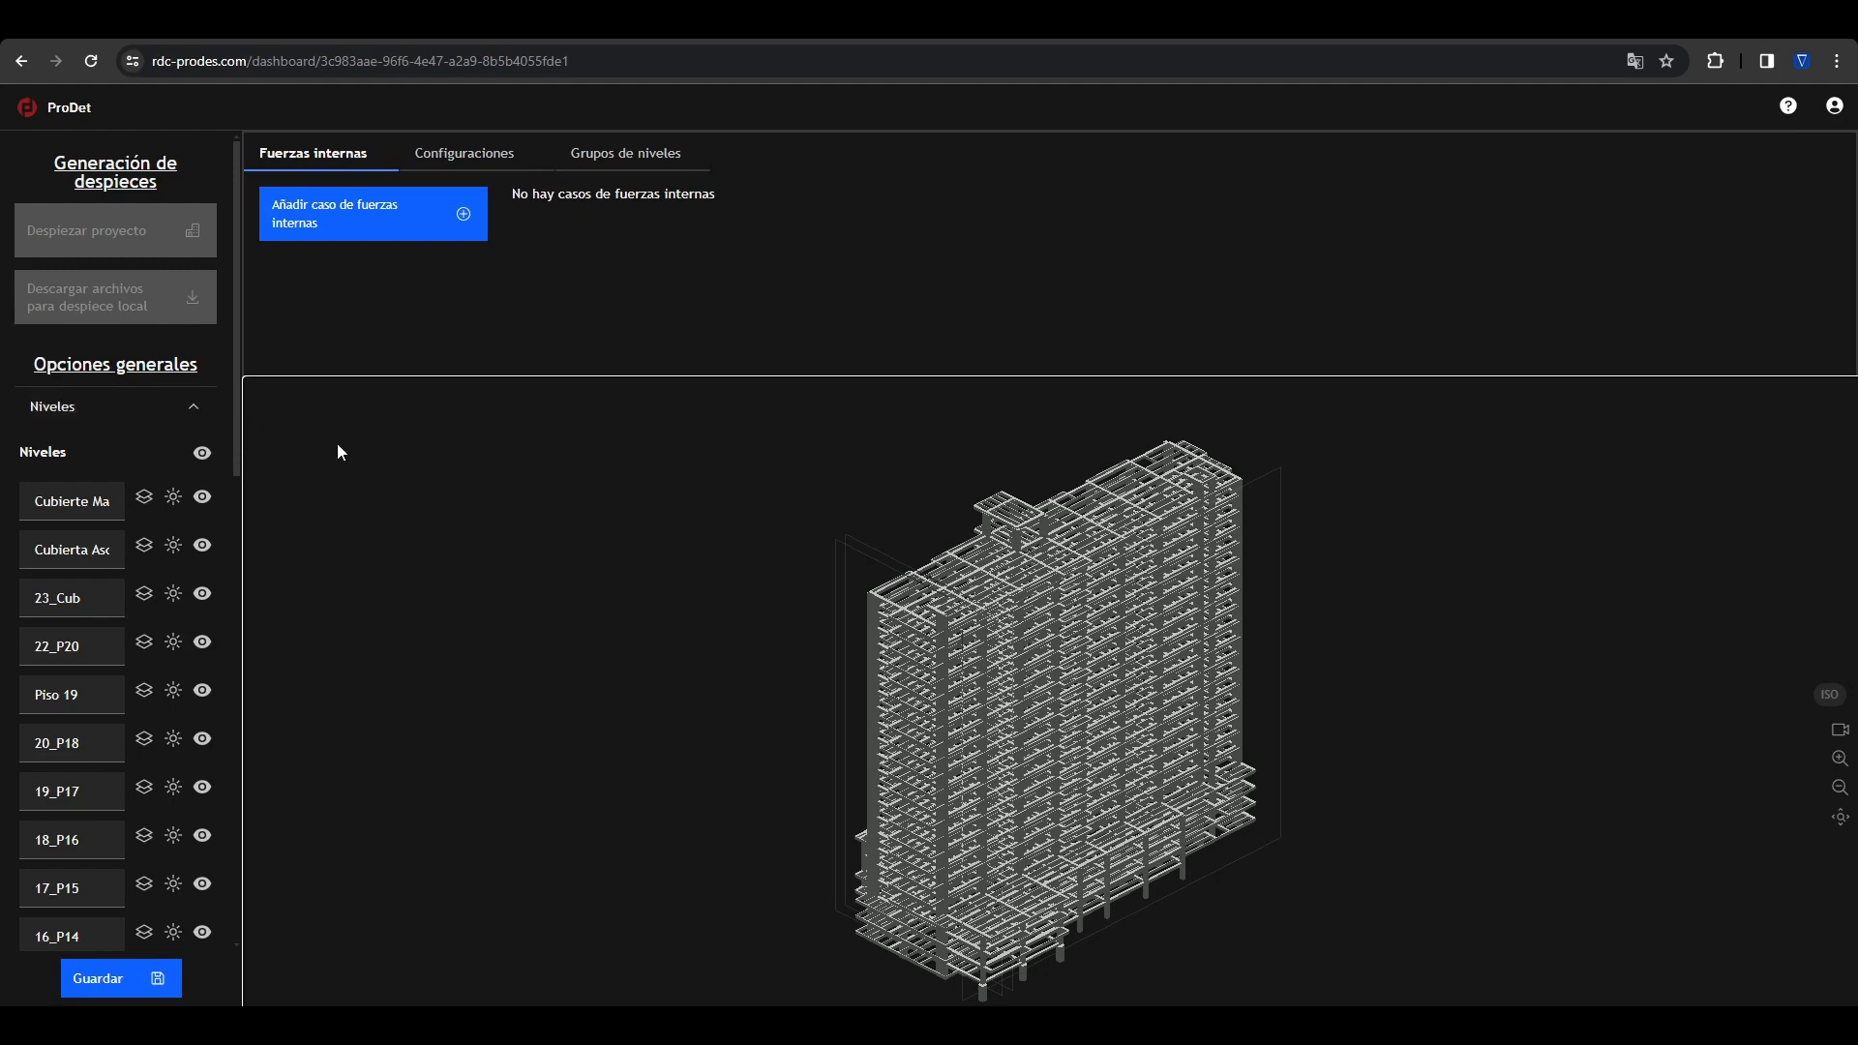
left_click(927, 662)
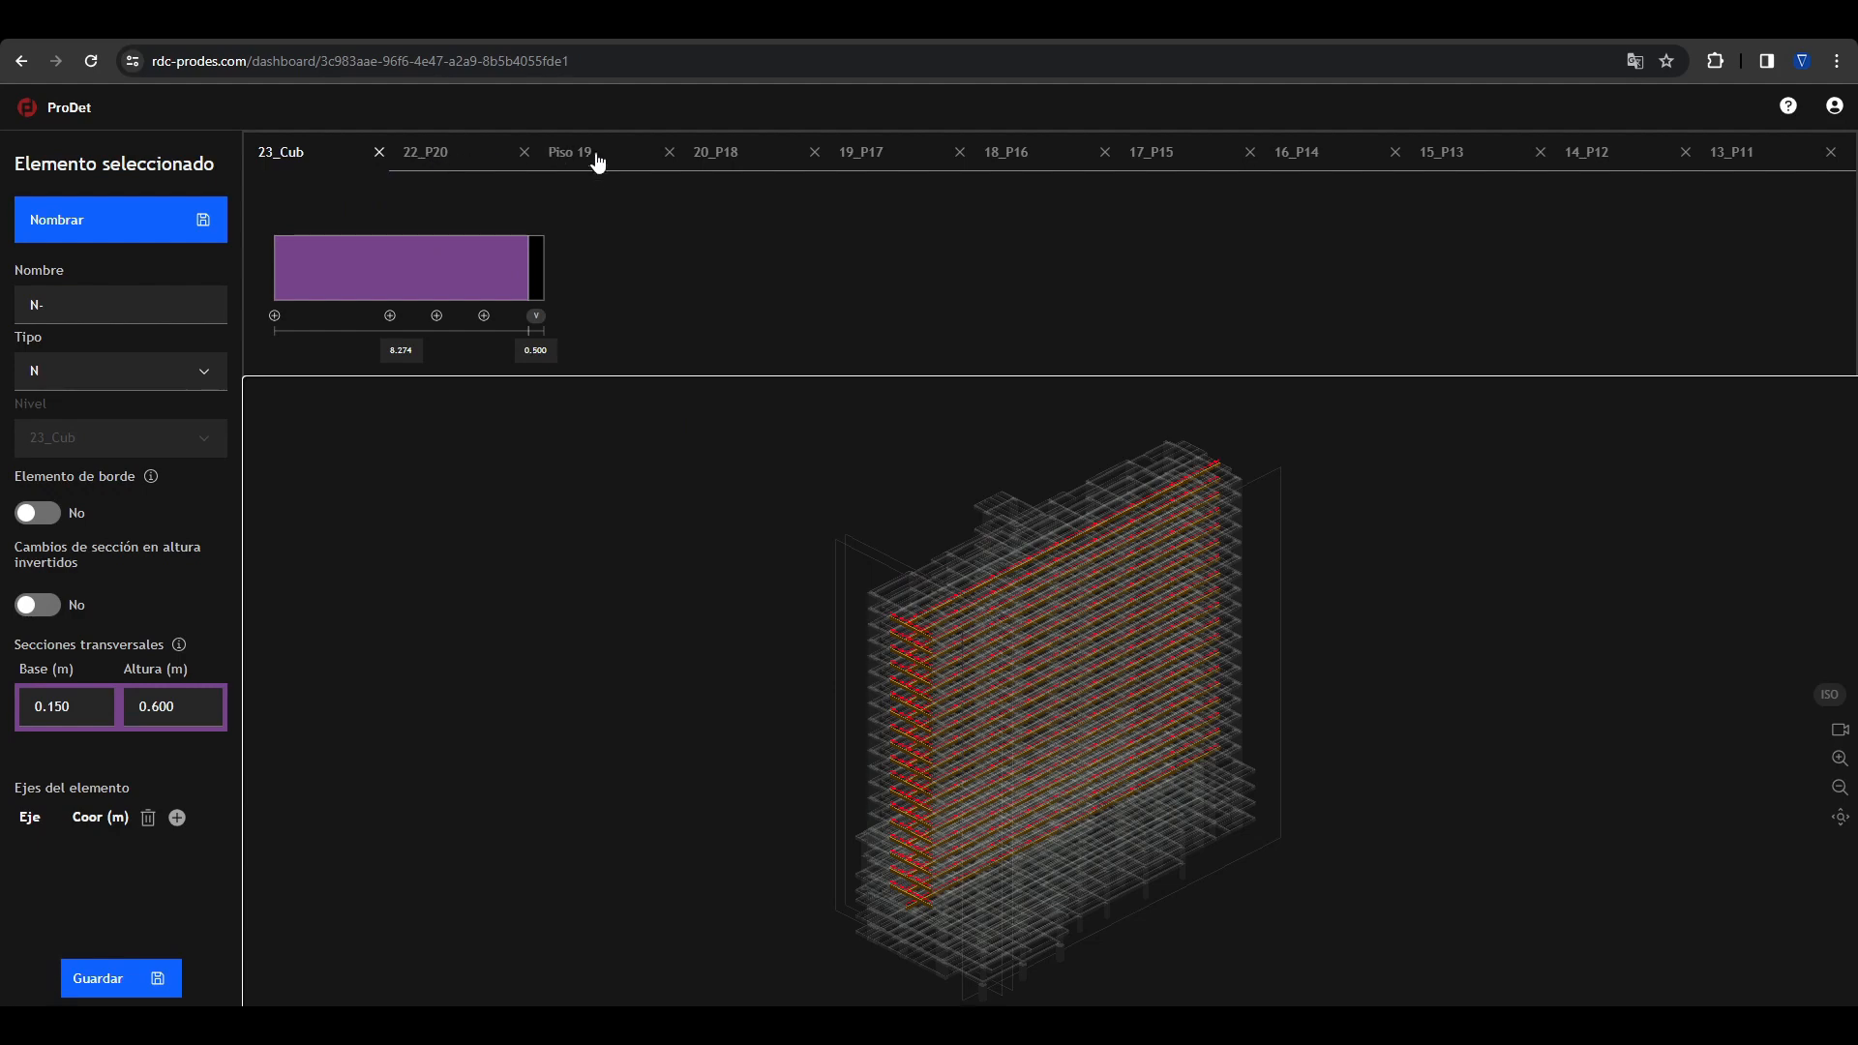
scroll(1180, 175, "right", 7)
scroll(1205, 177, "left", 7)
left_click(658, 539)
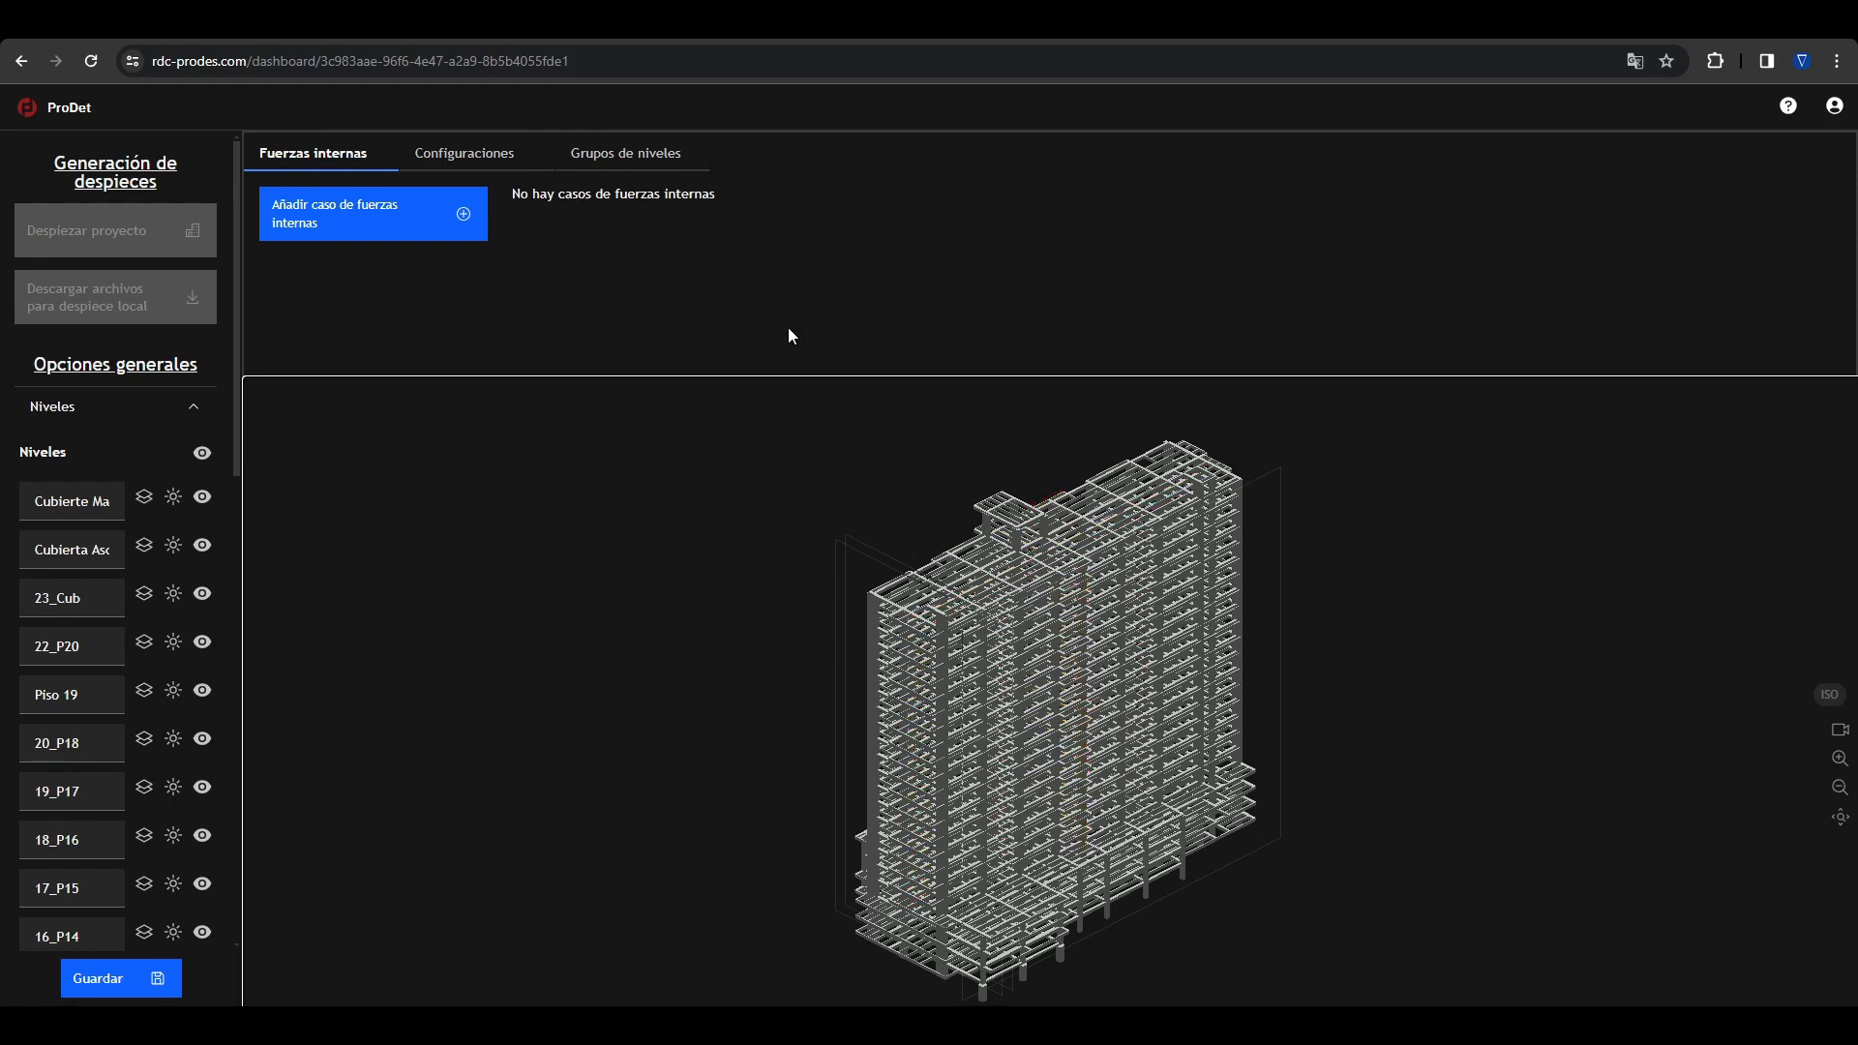
left_click_drag(809, 379, 817, 431)
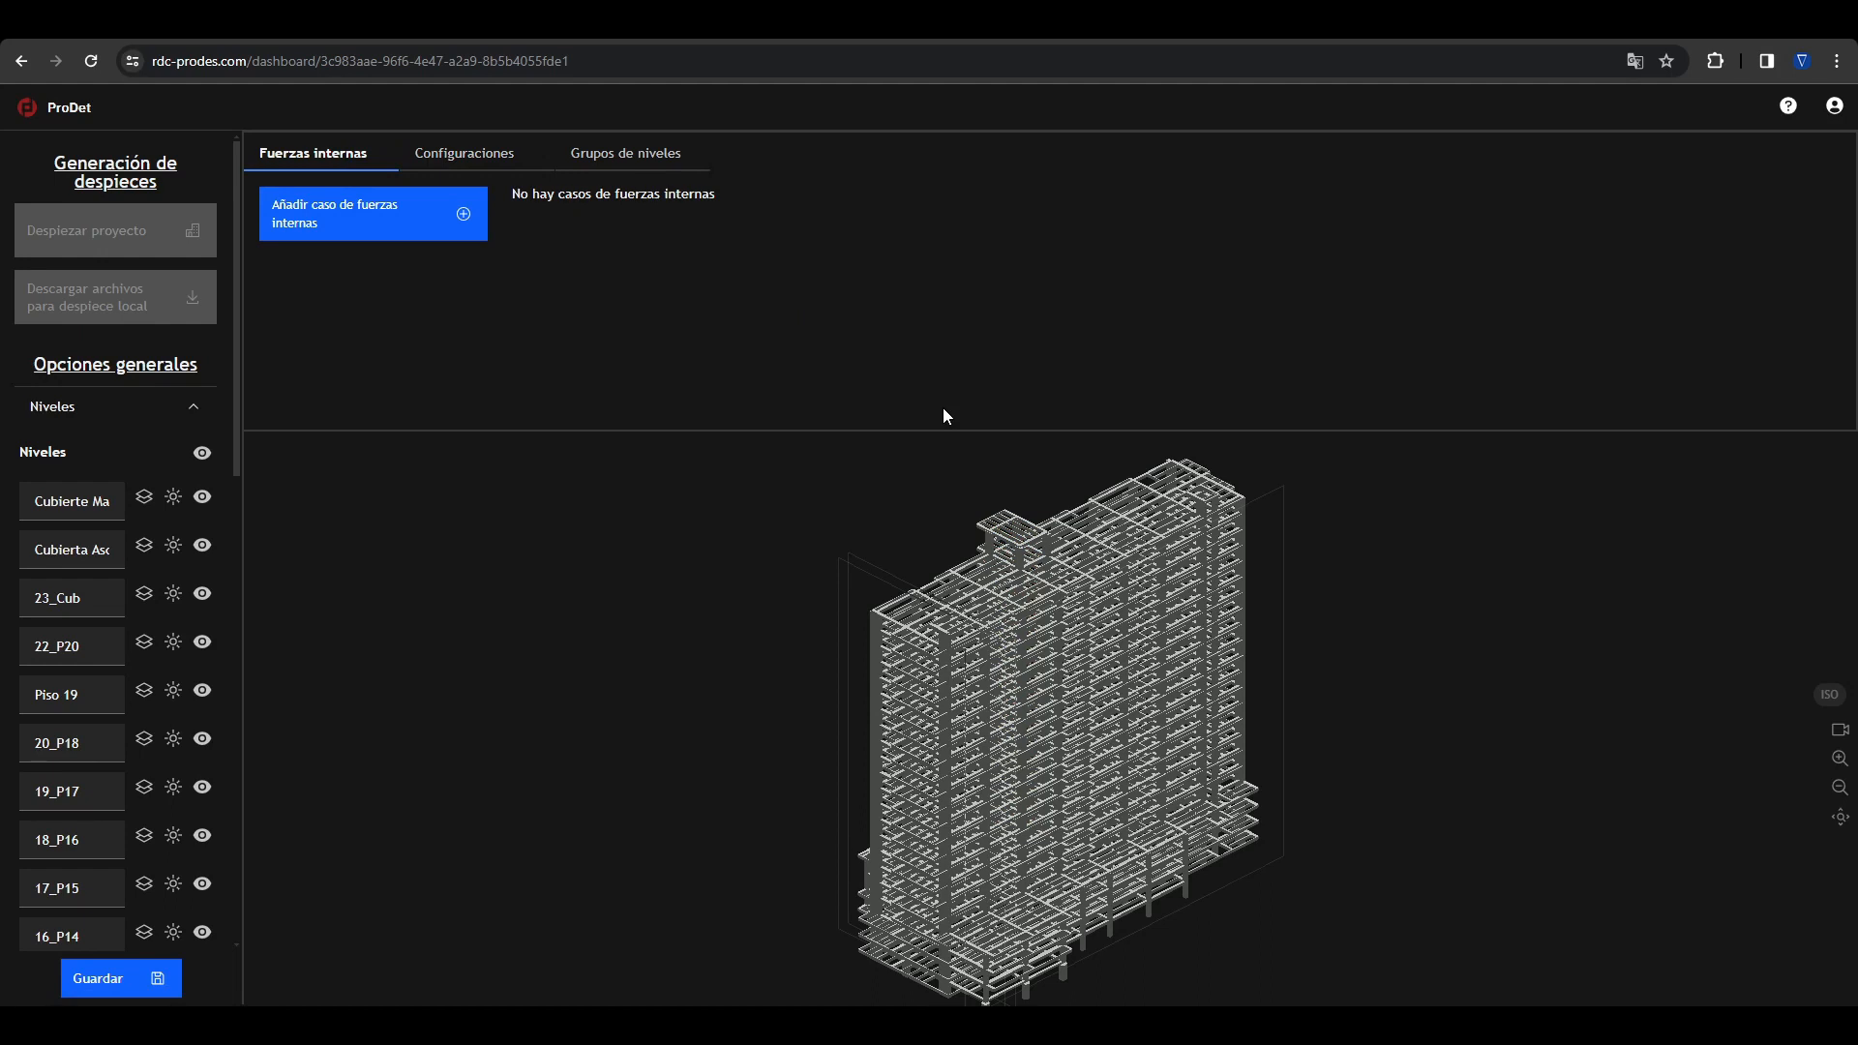
Step: Create a level group with 11_P9 as the main level and Piso 19, 19_P17 and 14_P12 as its equal levels
left_click(465, 152)
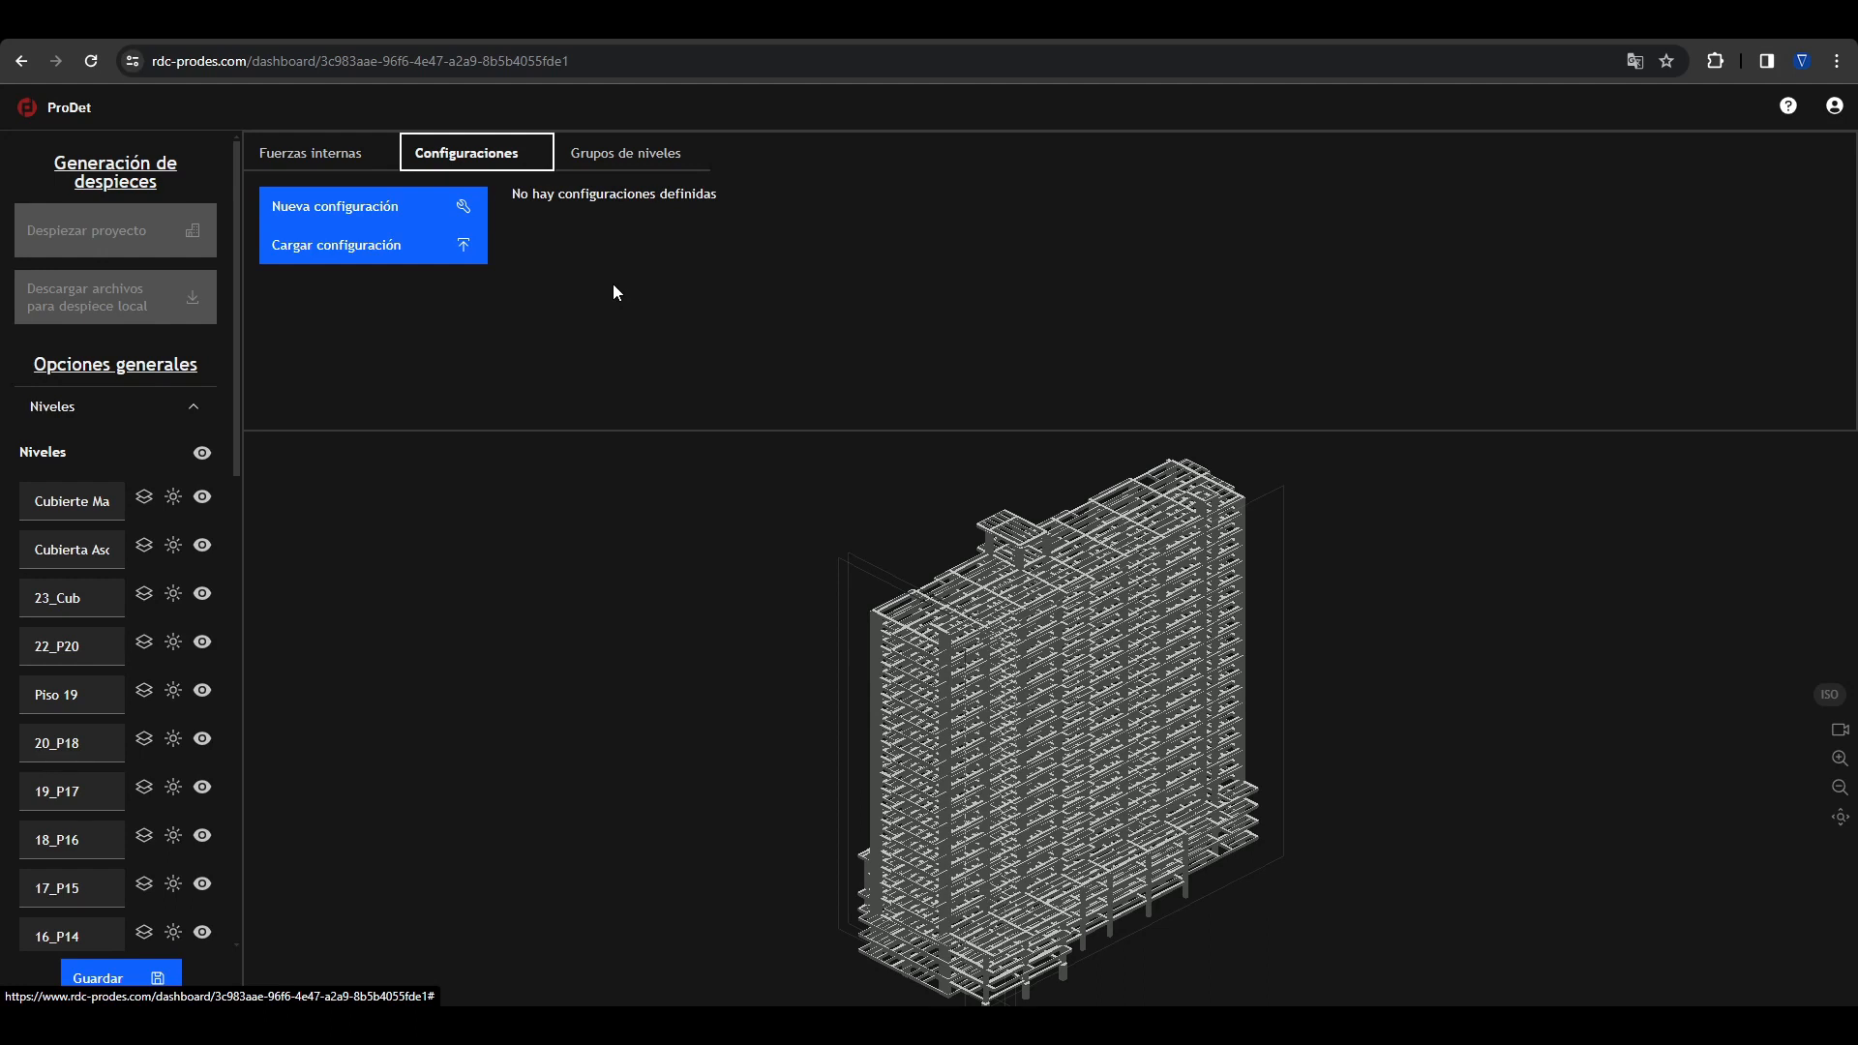
left_click(597, 163)
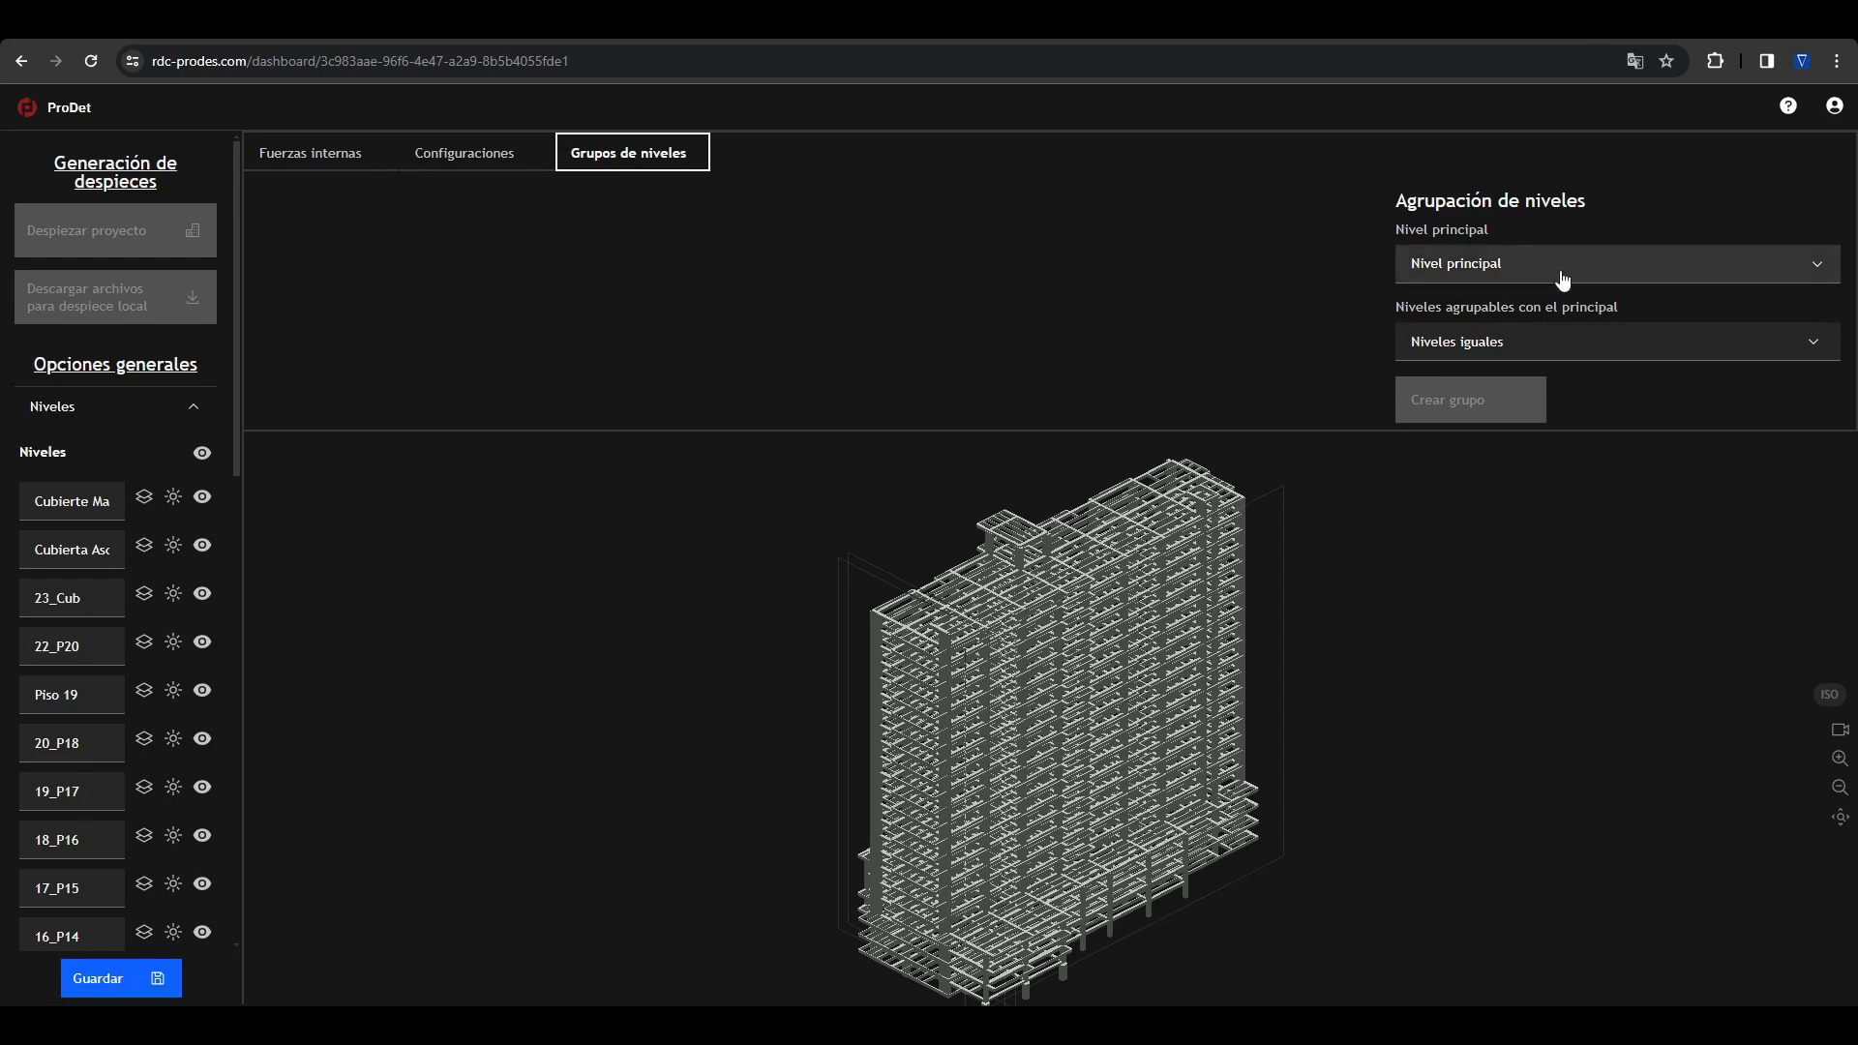
left_click(1447, 271)
left_click(1469, 496)
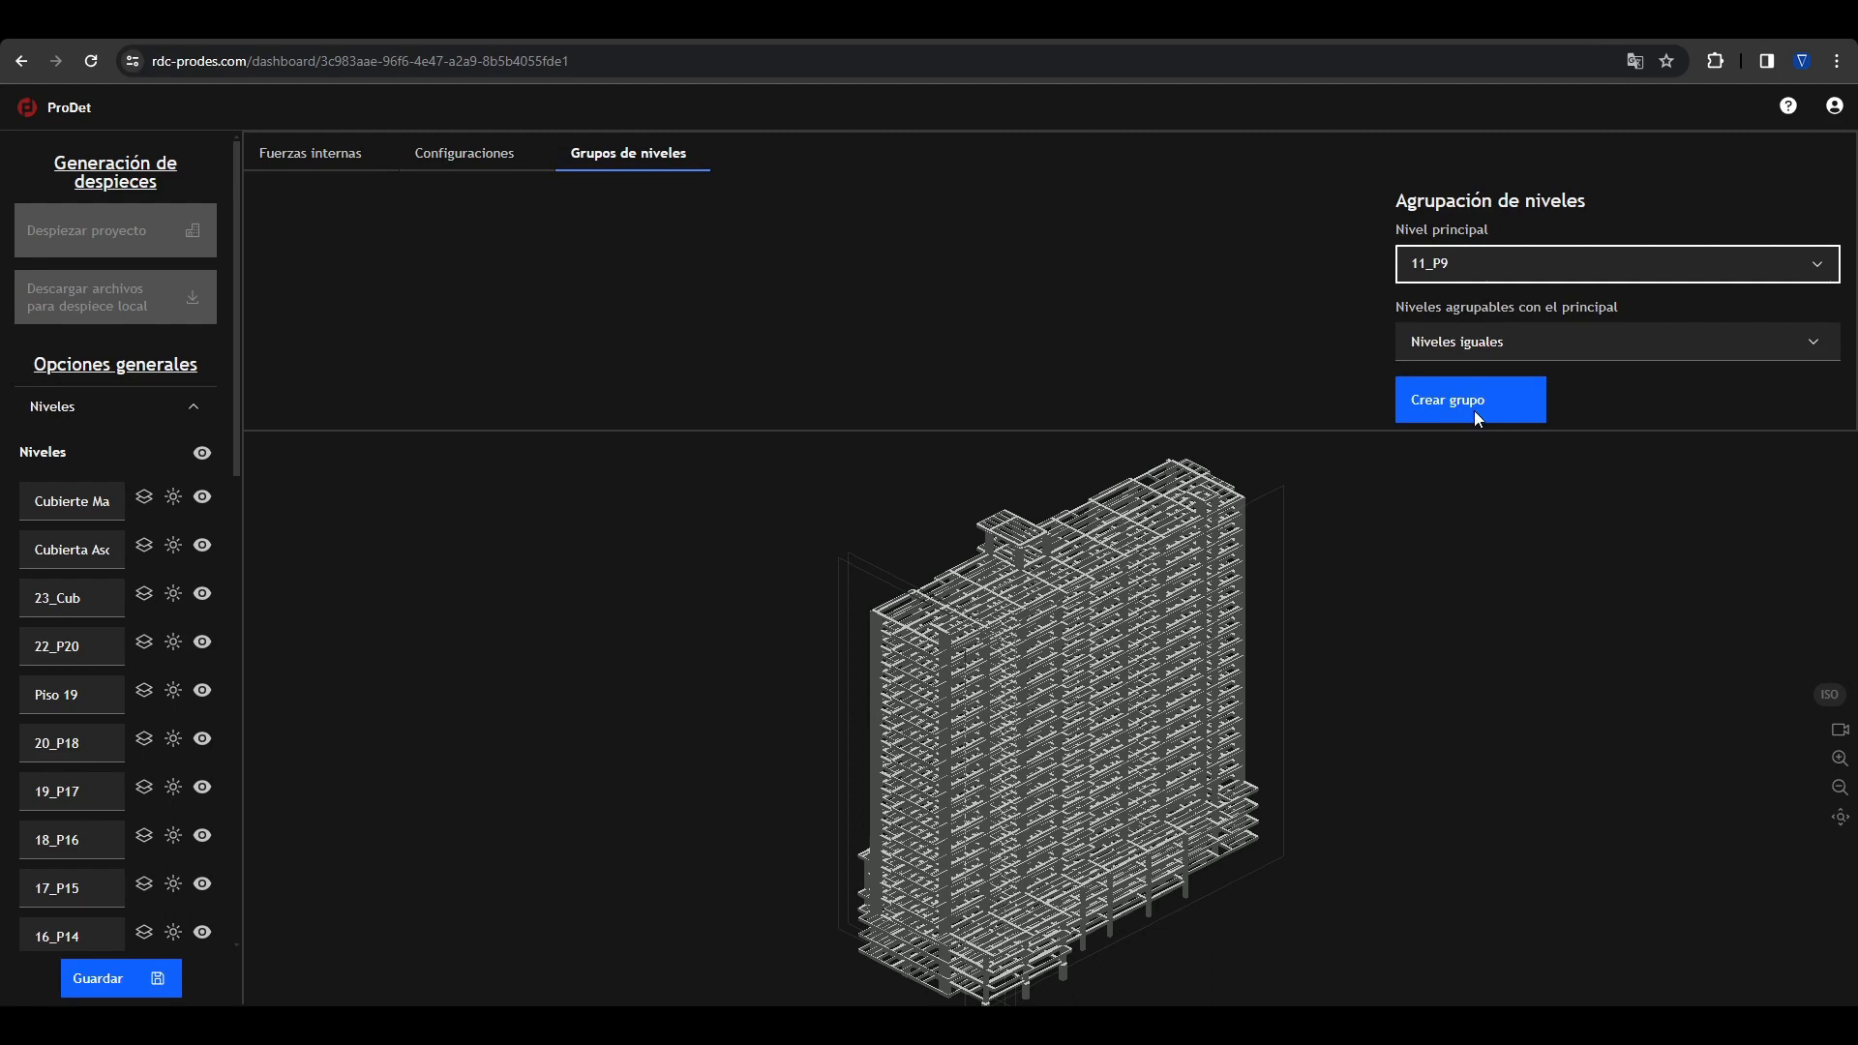
left_click(1481, 342)
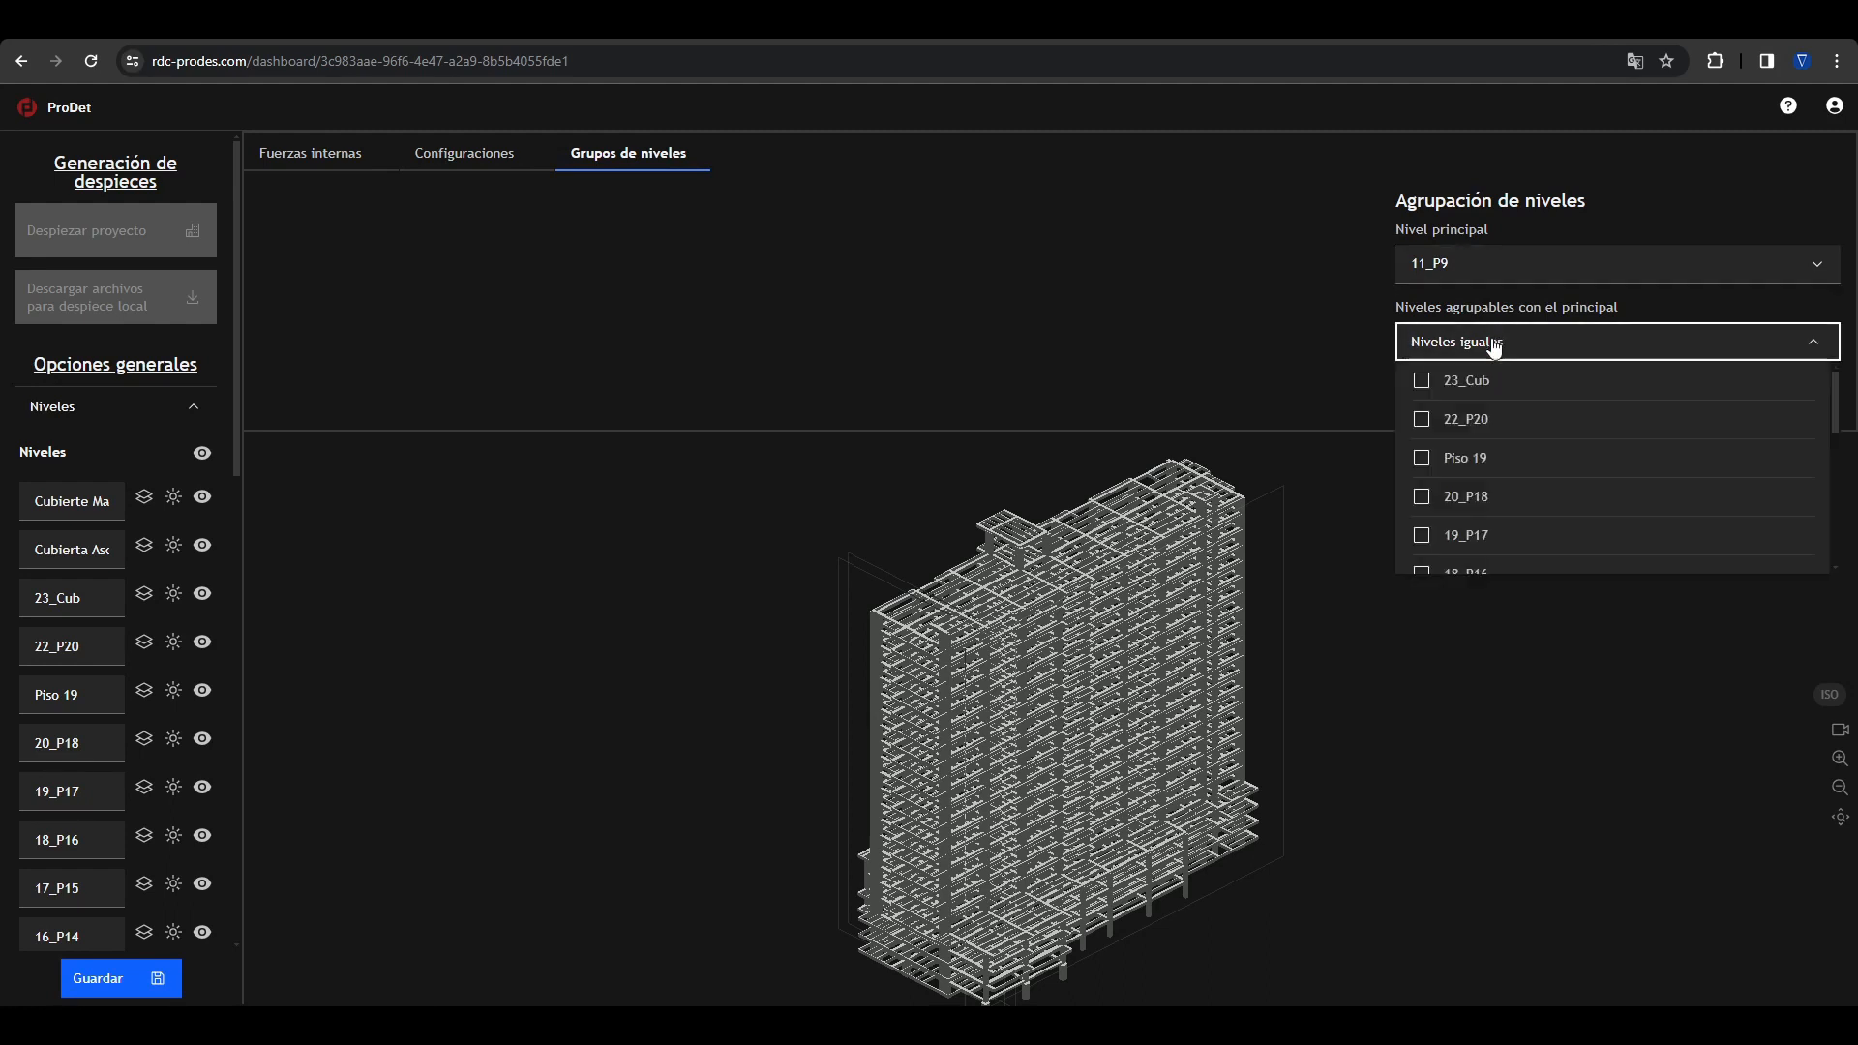
left_click(1422, 457)
left_click(1422, 535)
scroll(1434, 485, "down", 3)
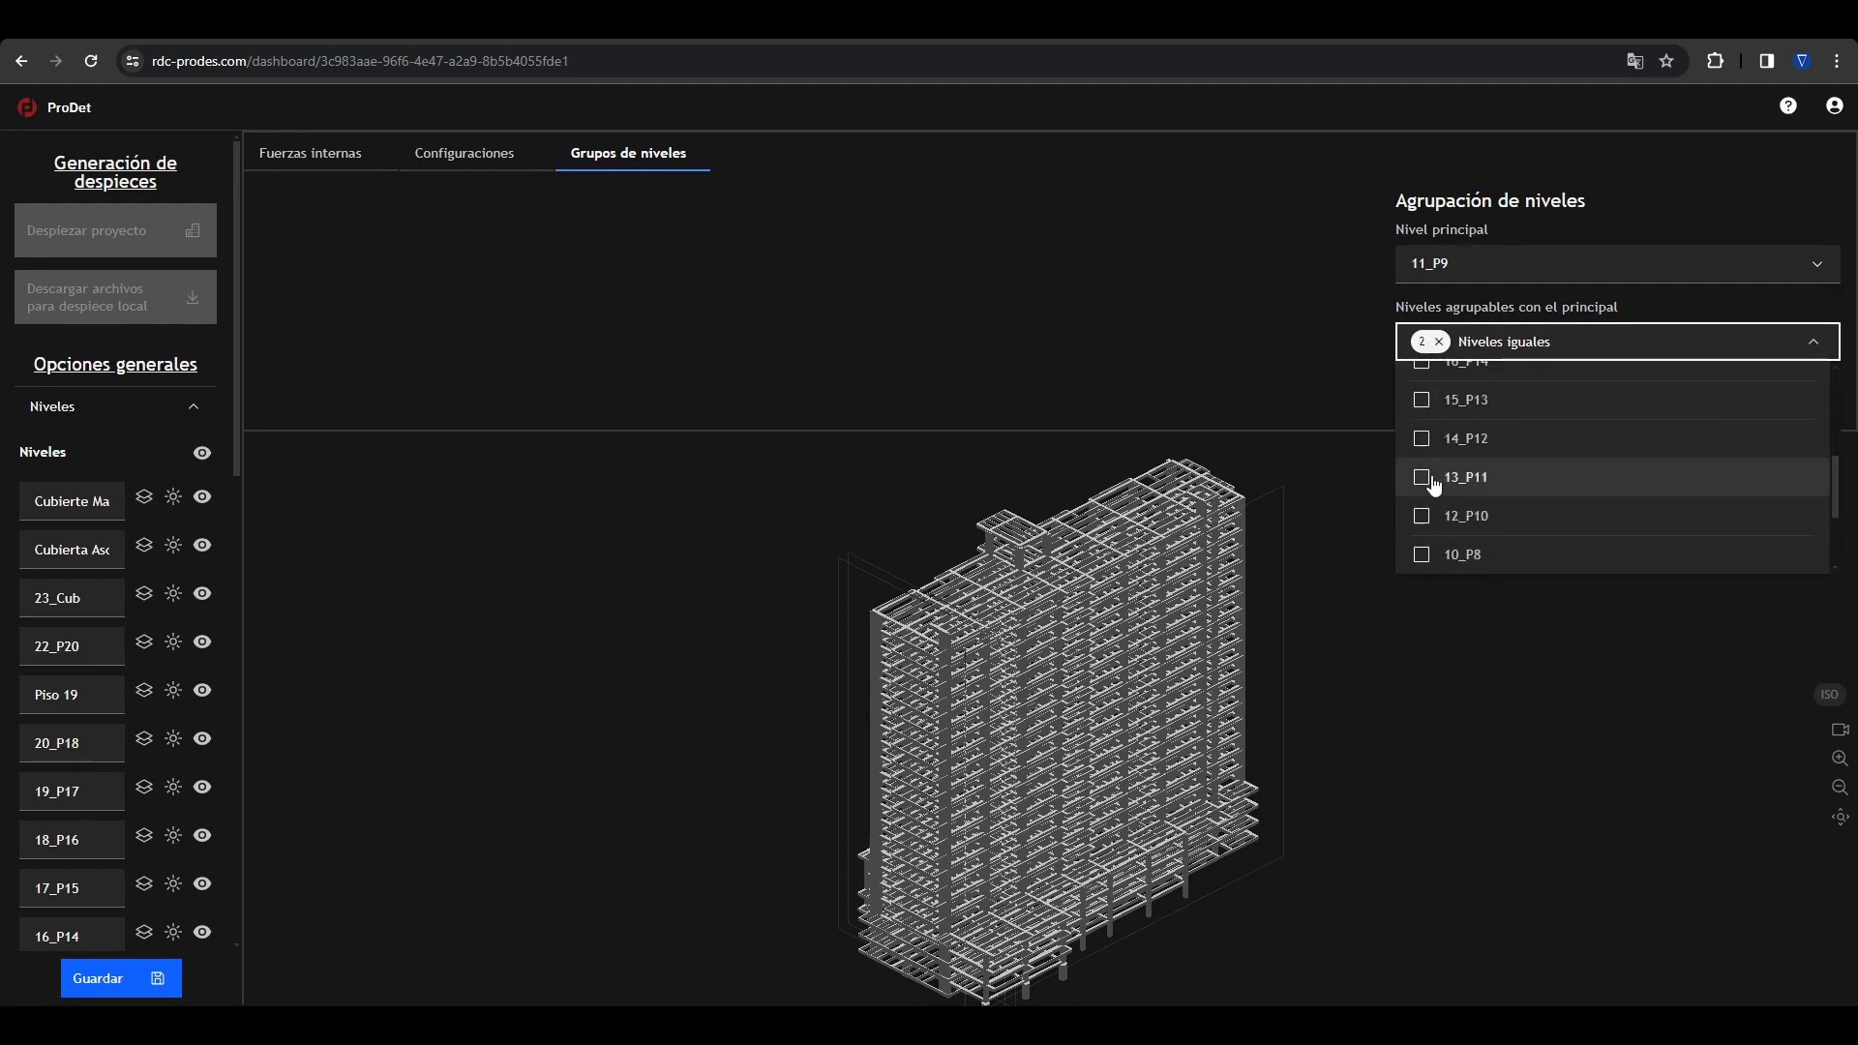
left_click(1422, 438)
scroll(1472, 406, "up", 3)
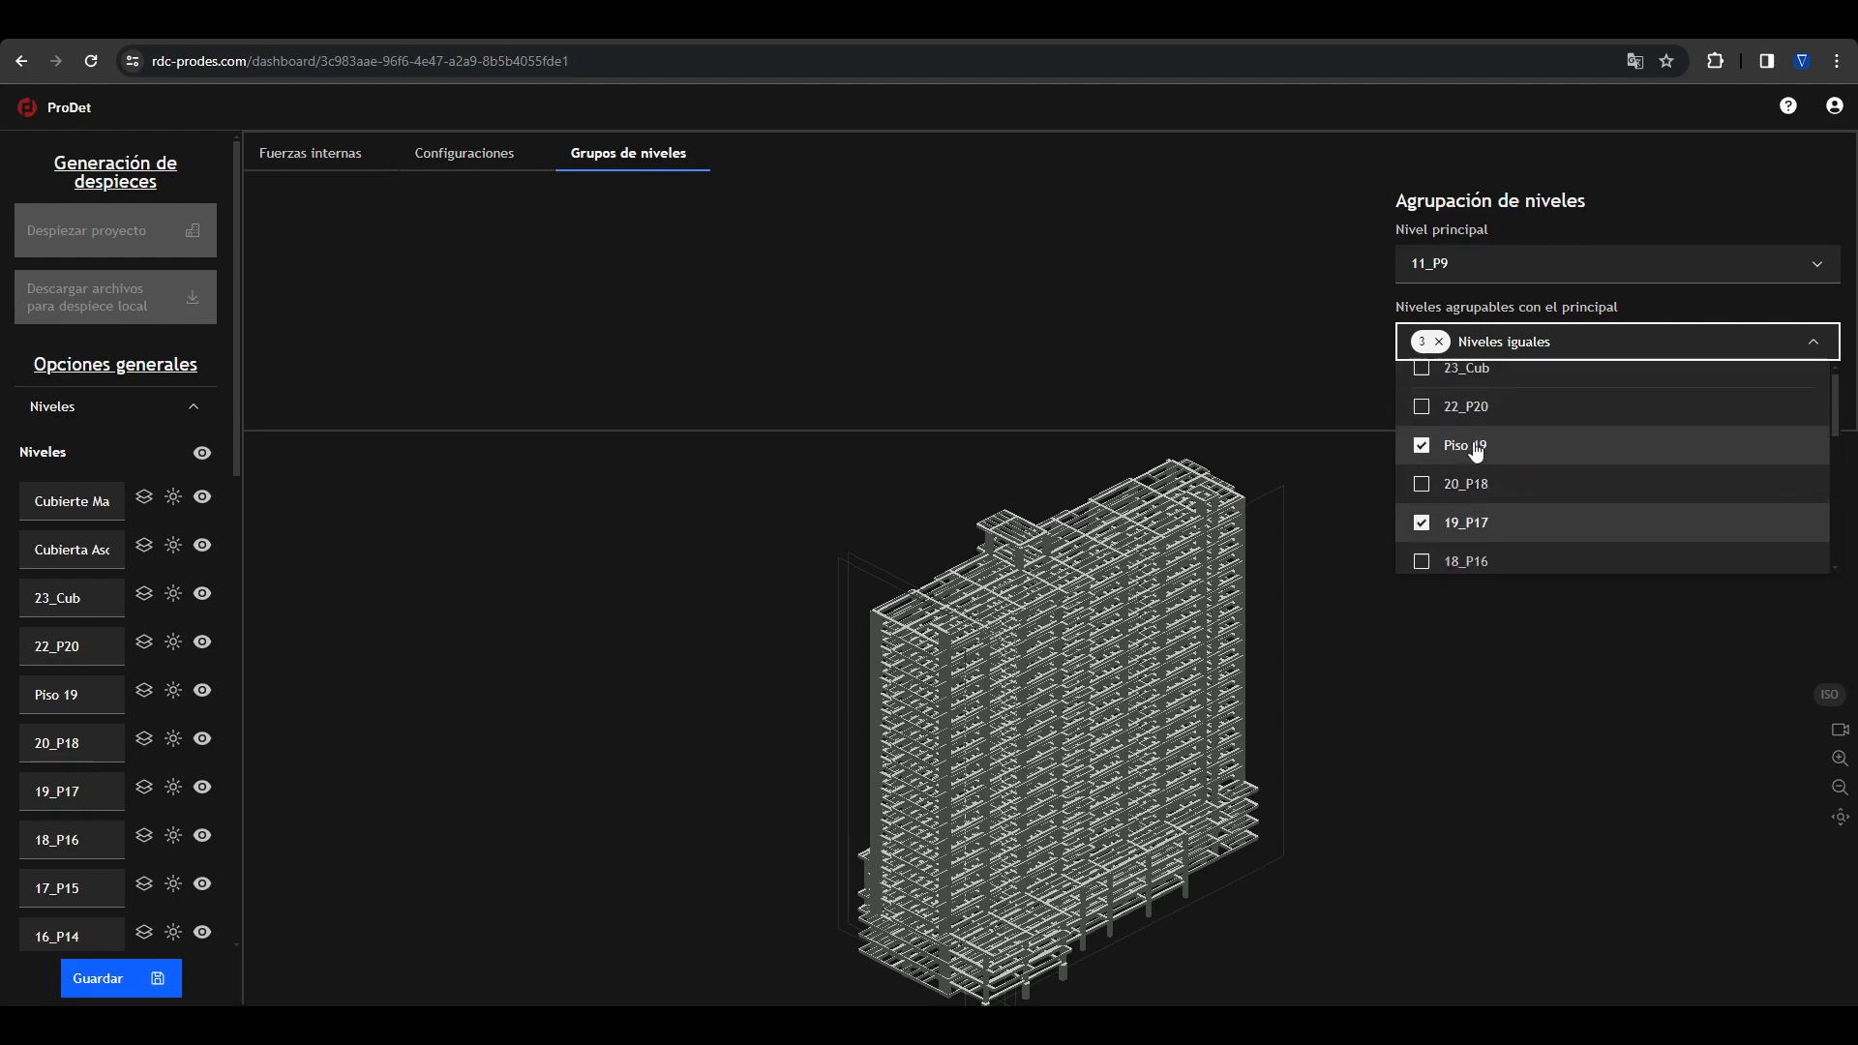
scroll(1472, 455, "up", 3)
left_click(1521, 350)
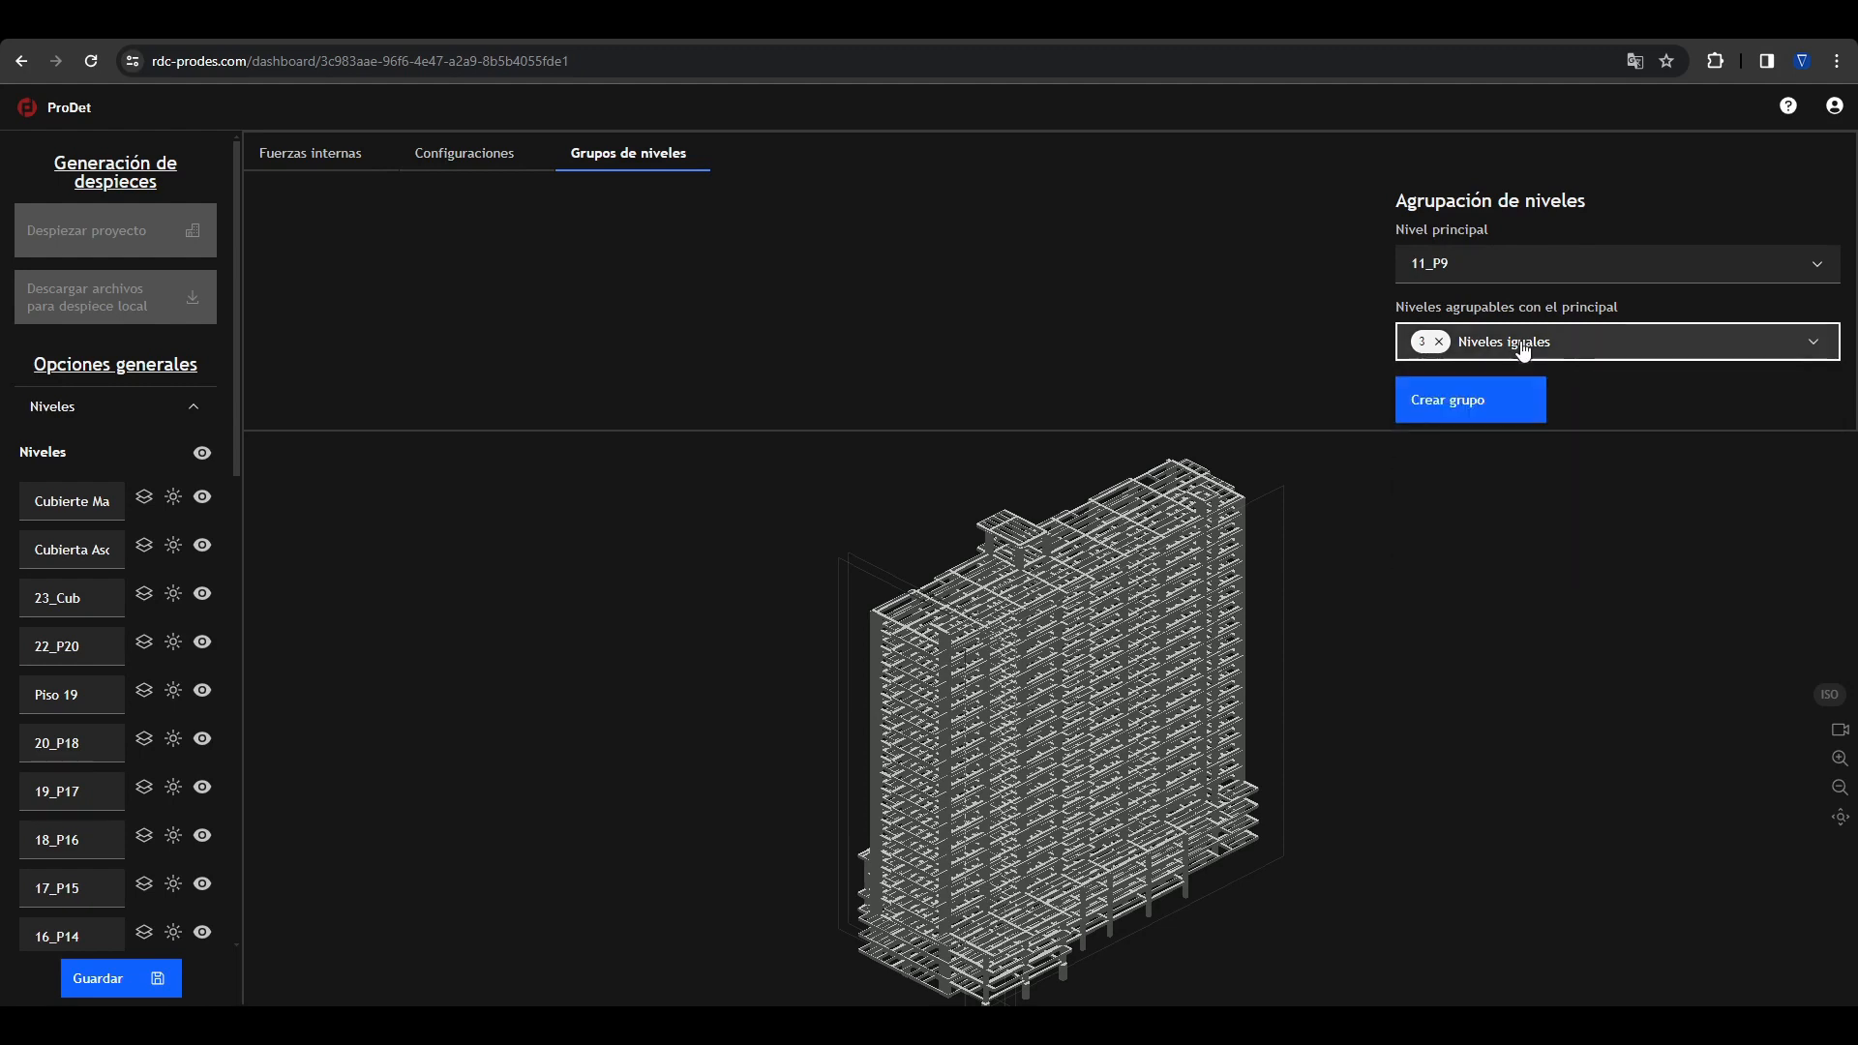
left_click(1497, 406)
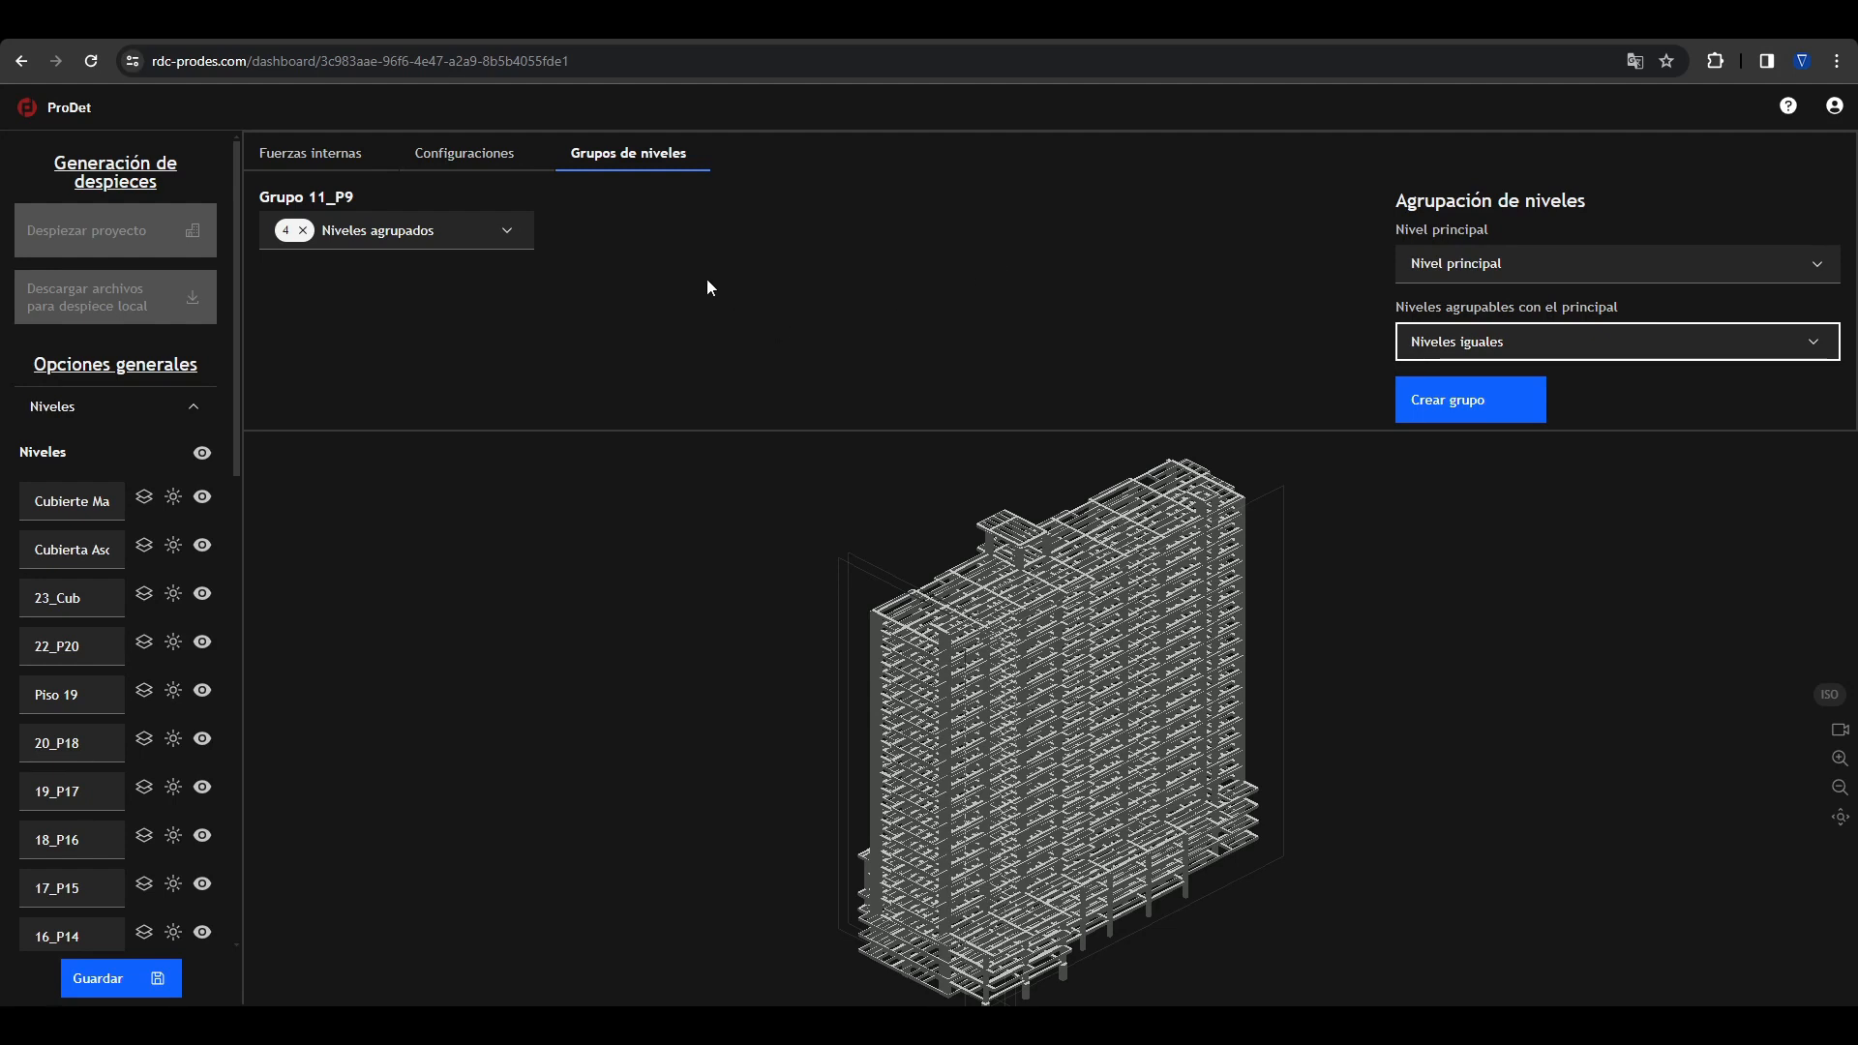
Step: Review the levels grouped under 11_P9 and remove that level group
left_click(349, 249)
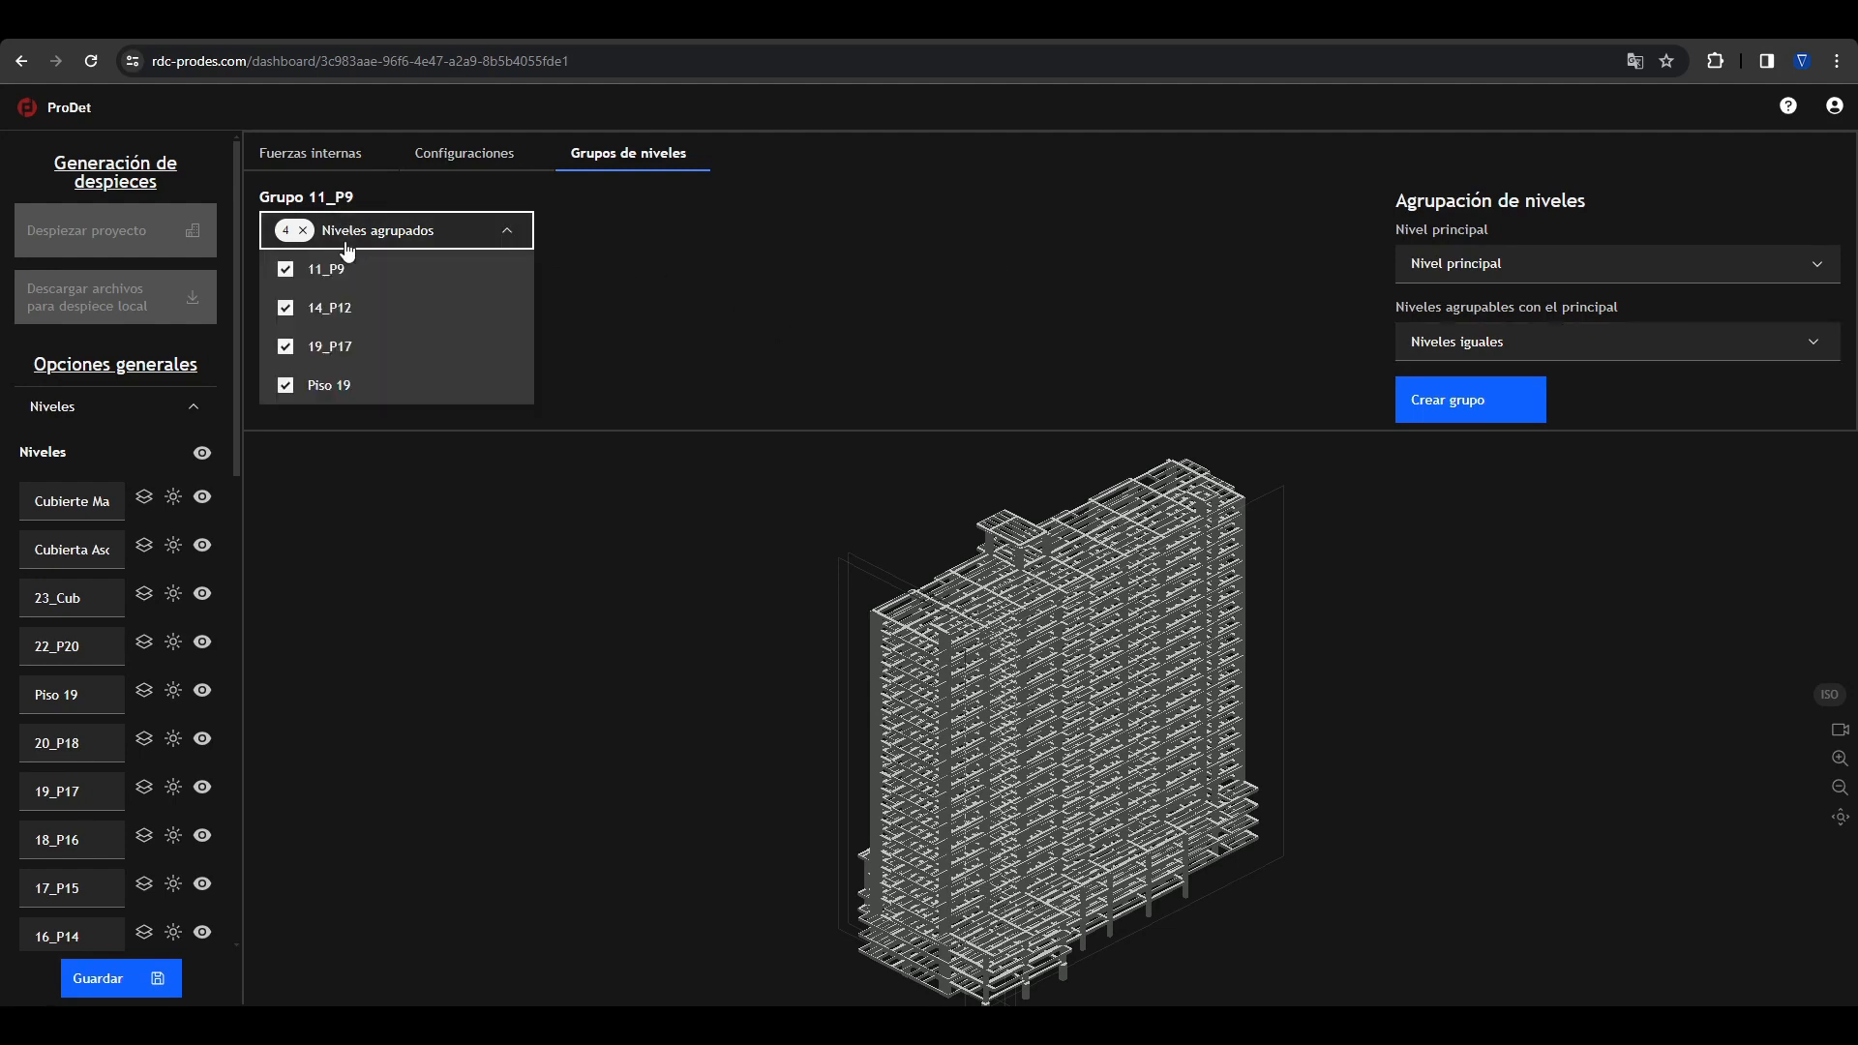
left_click(495, 232)
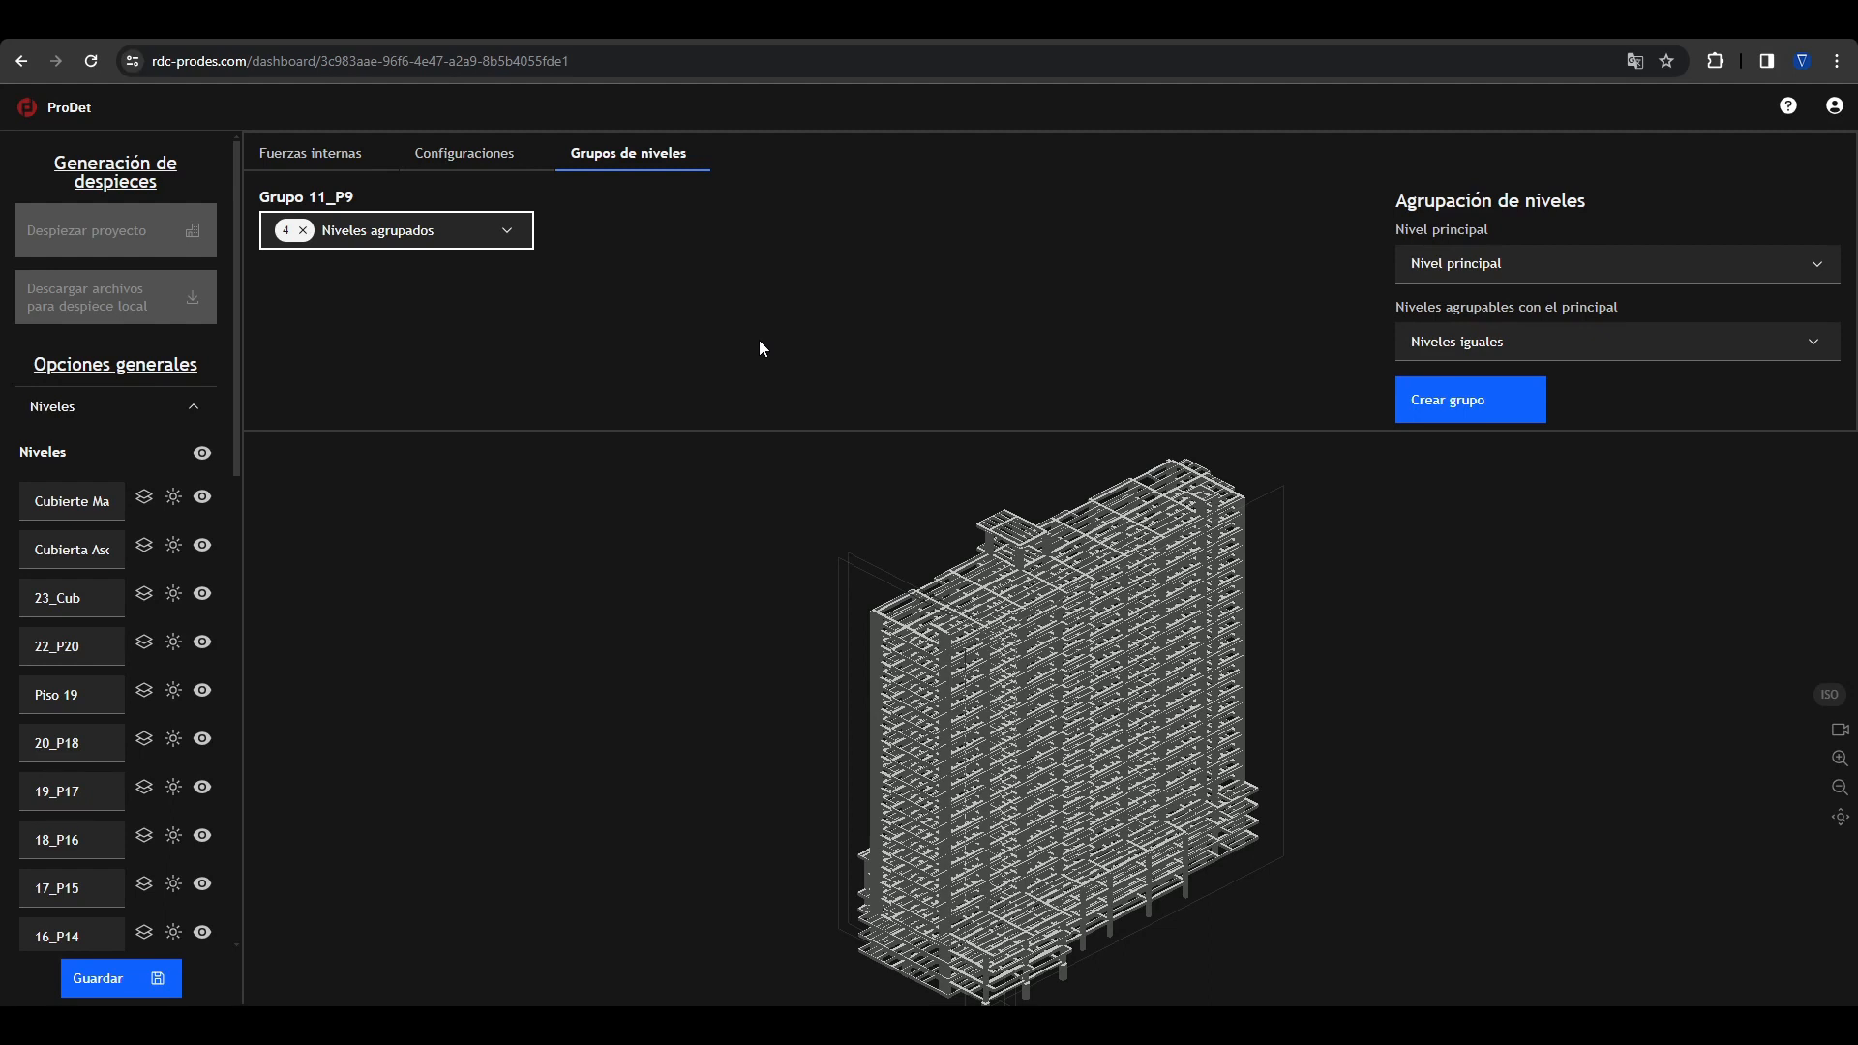
left_click(470, 229)
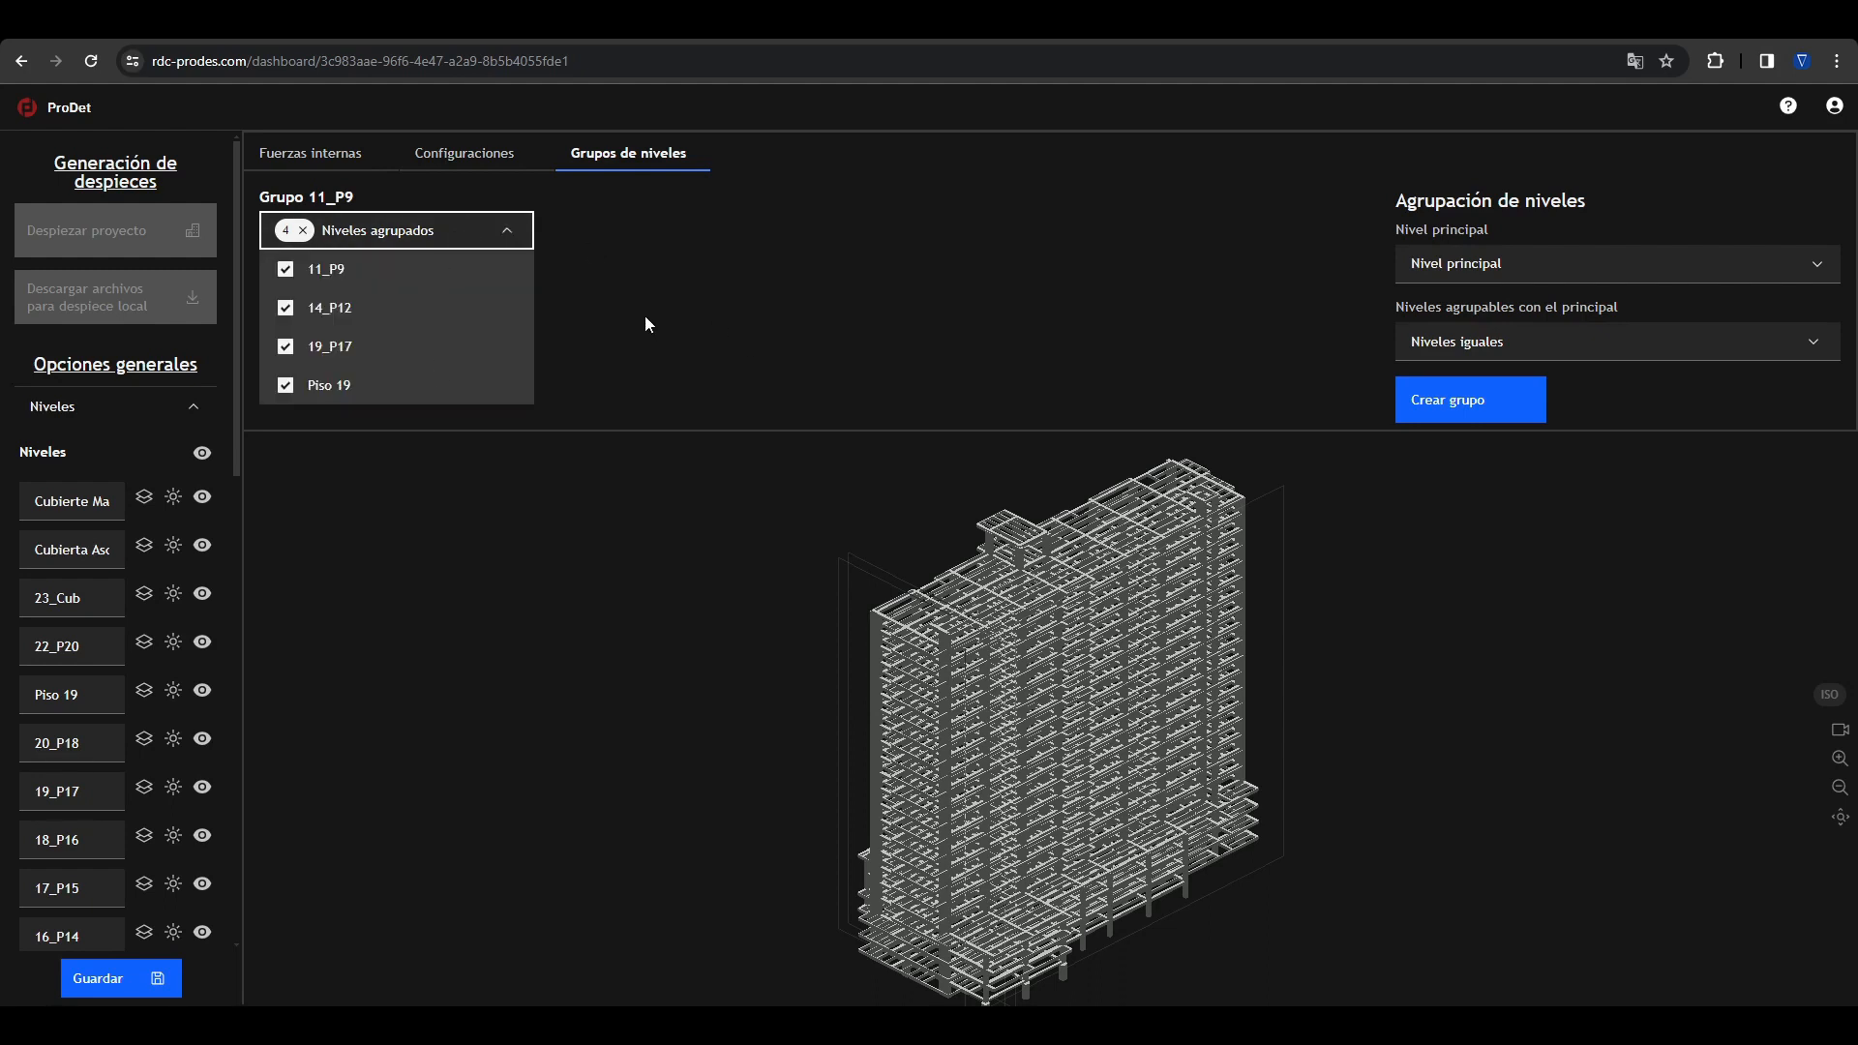
left_click(541, 267)
left_click(416, 230)
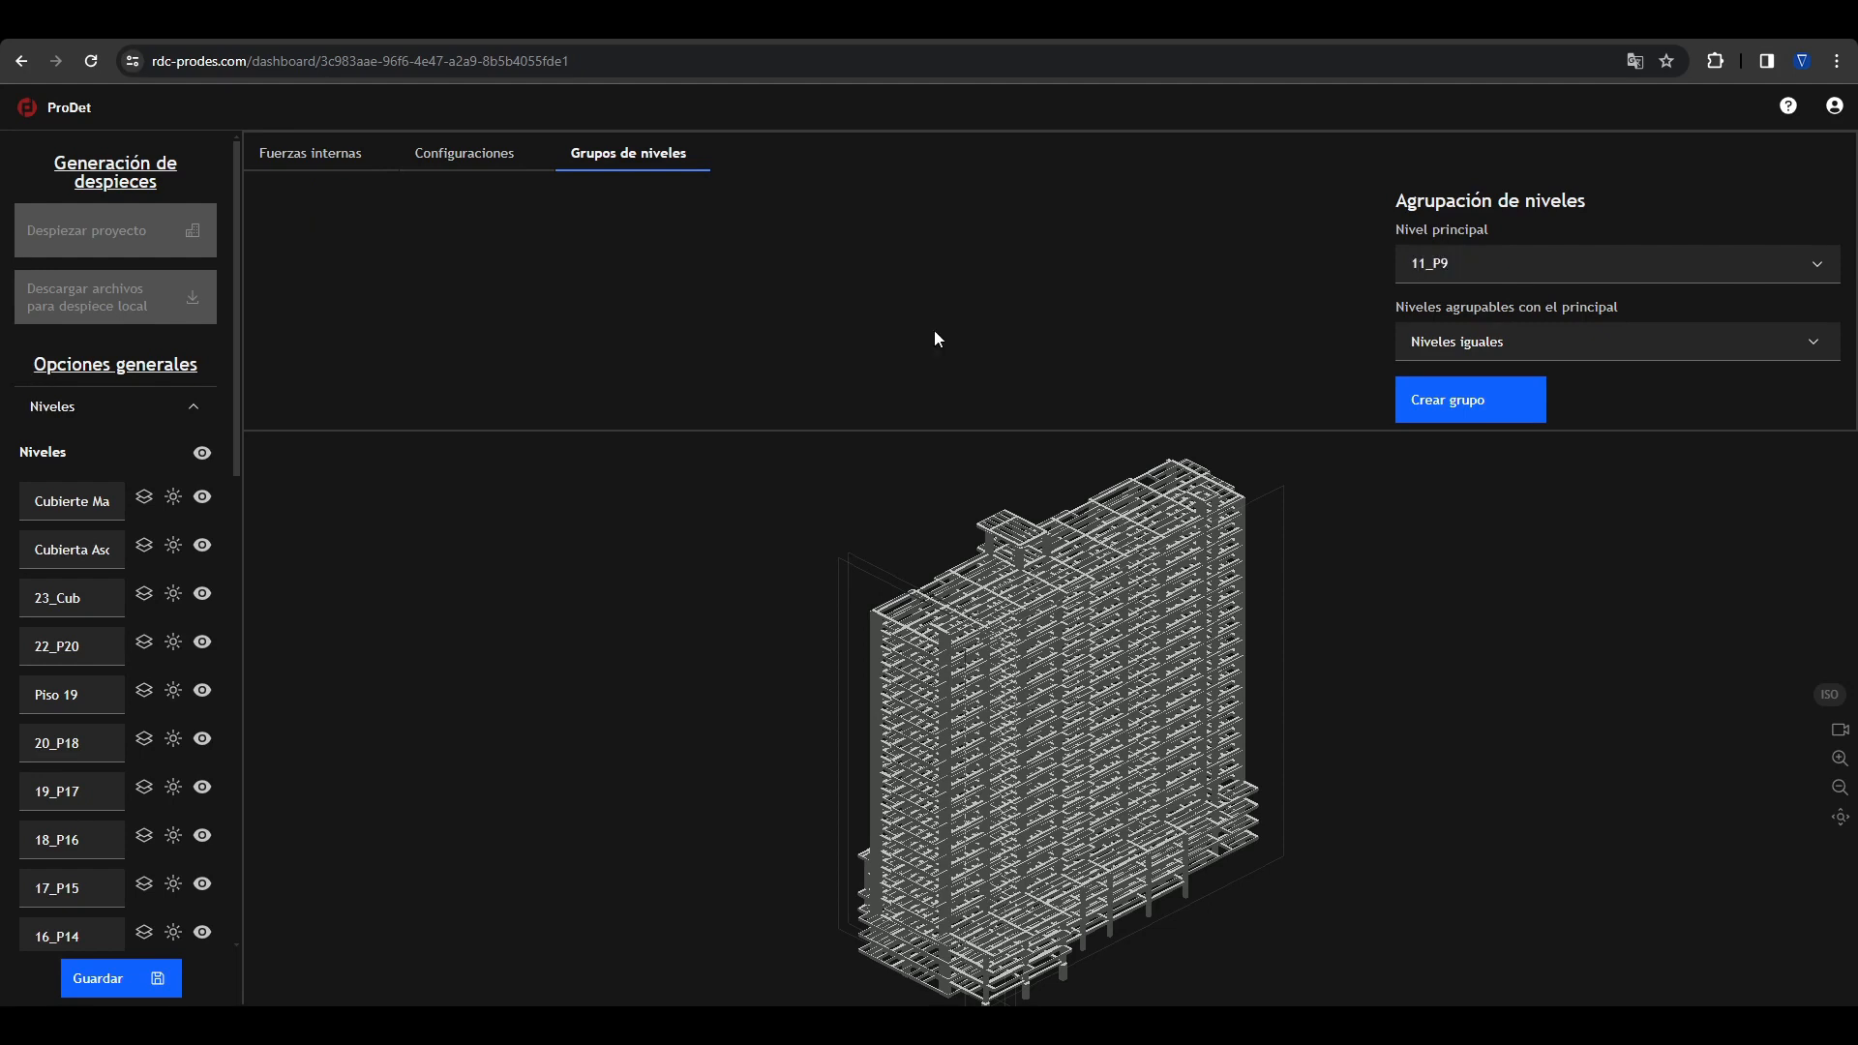
Step: Return to the internal forces settings and briefly inspect the vertically similar N joists, then clear the selection
left_click(334, 154)
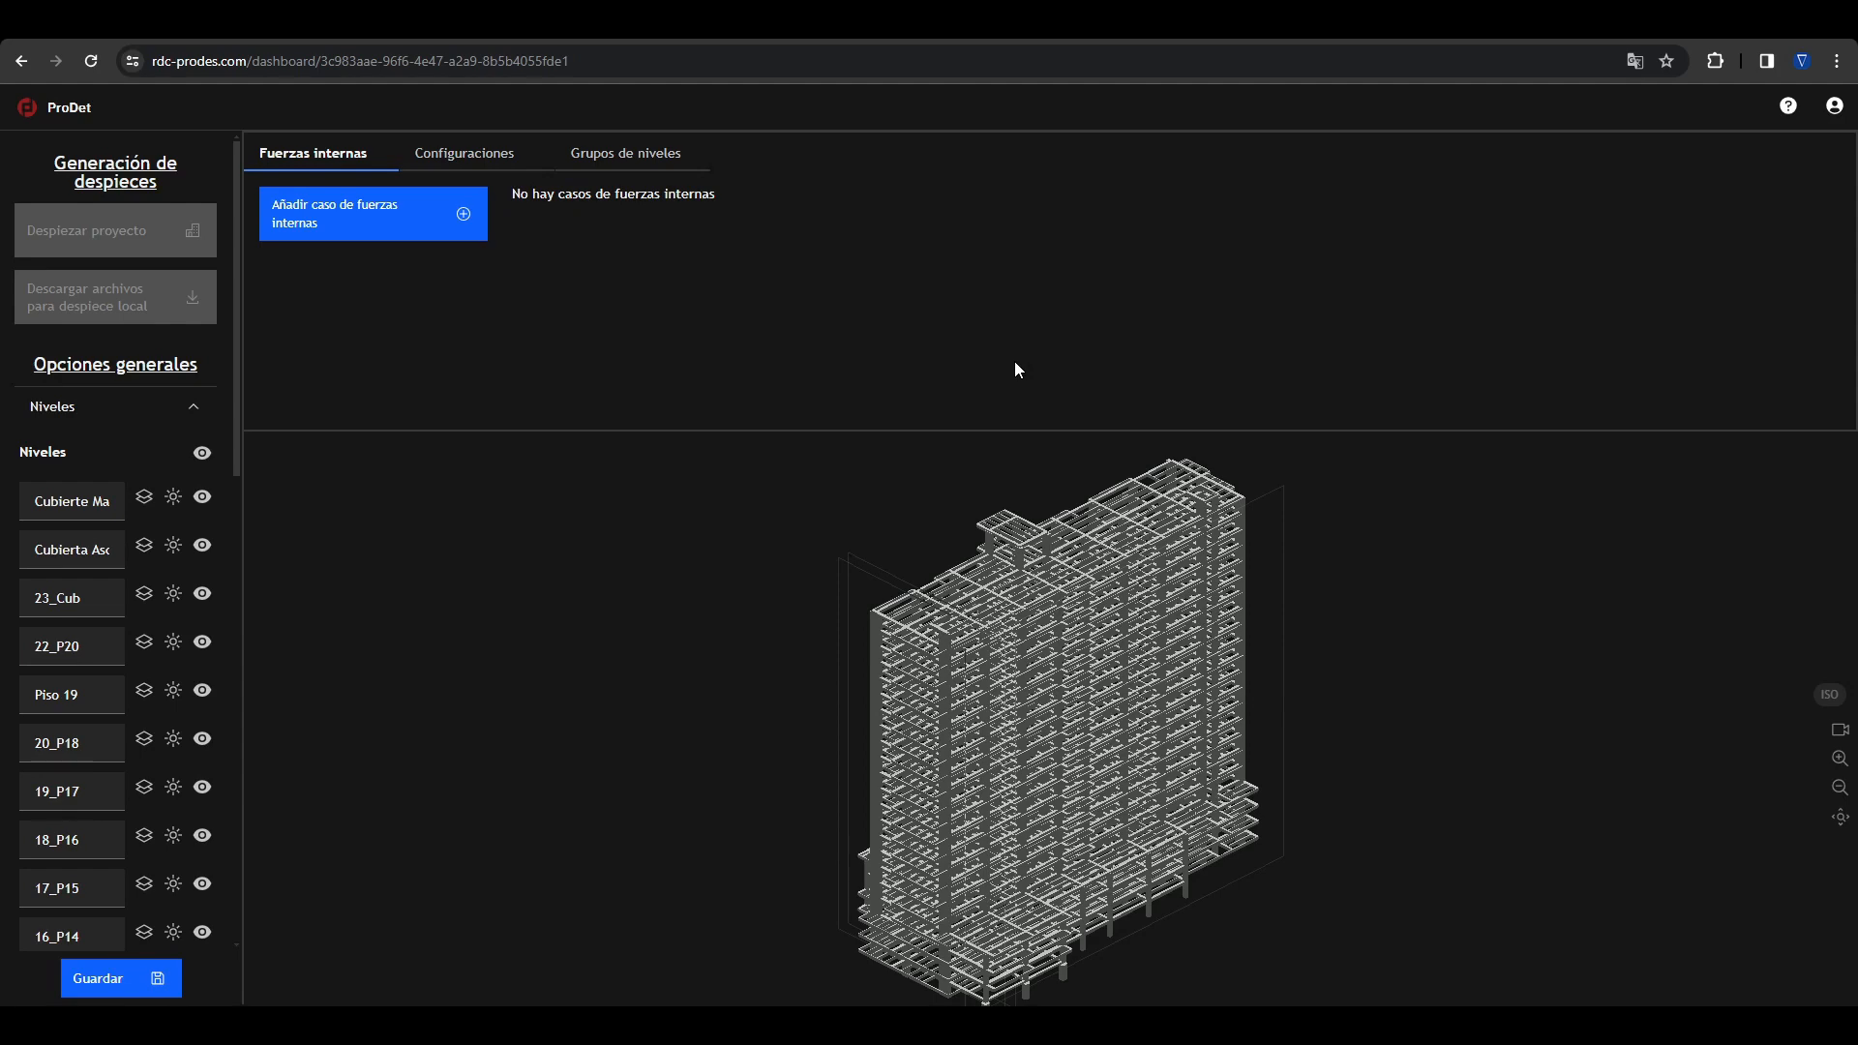
left_click(947, 599)
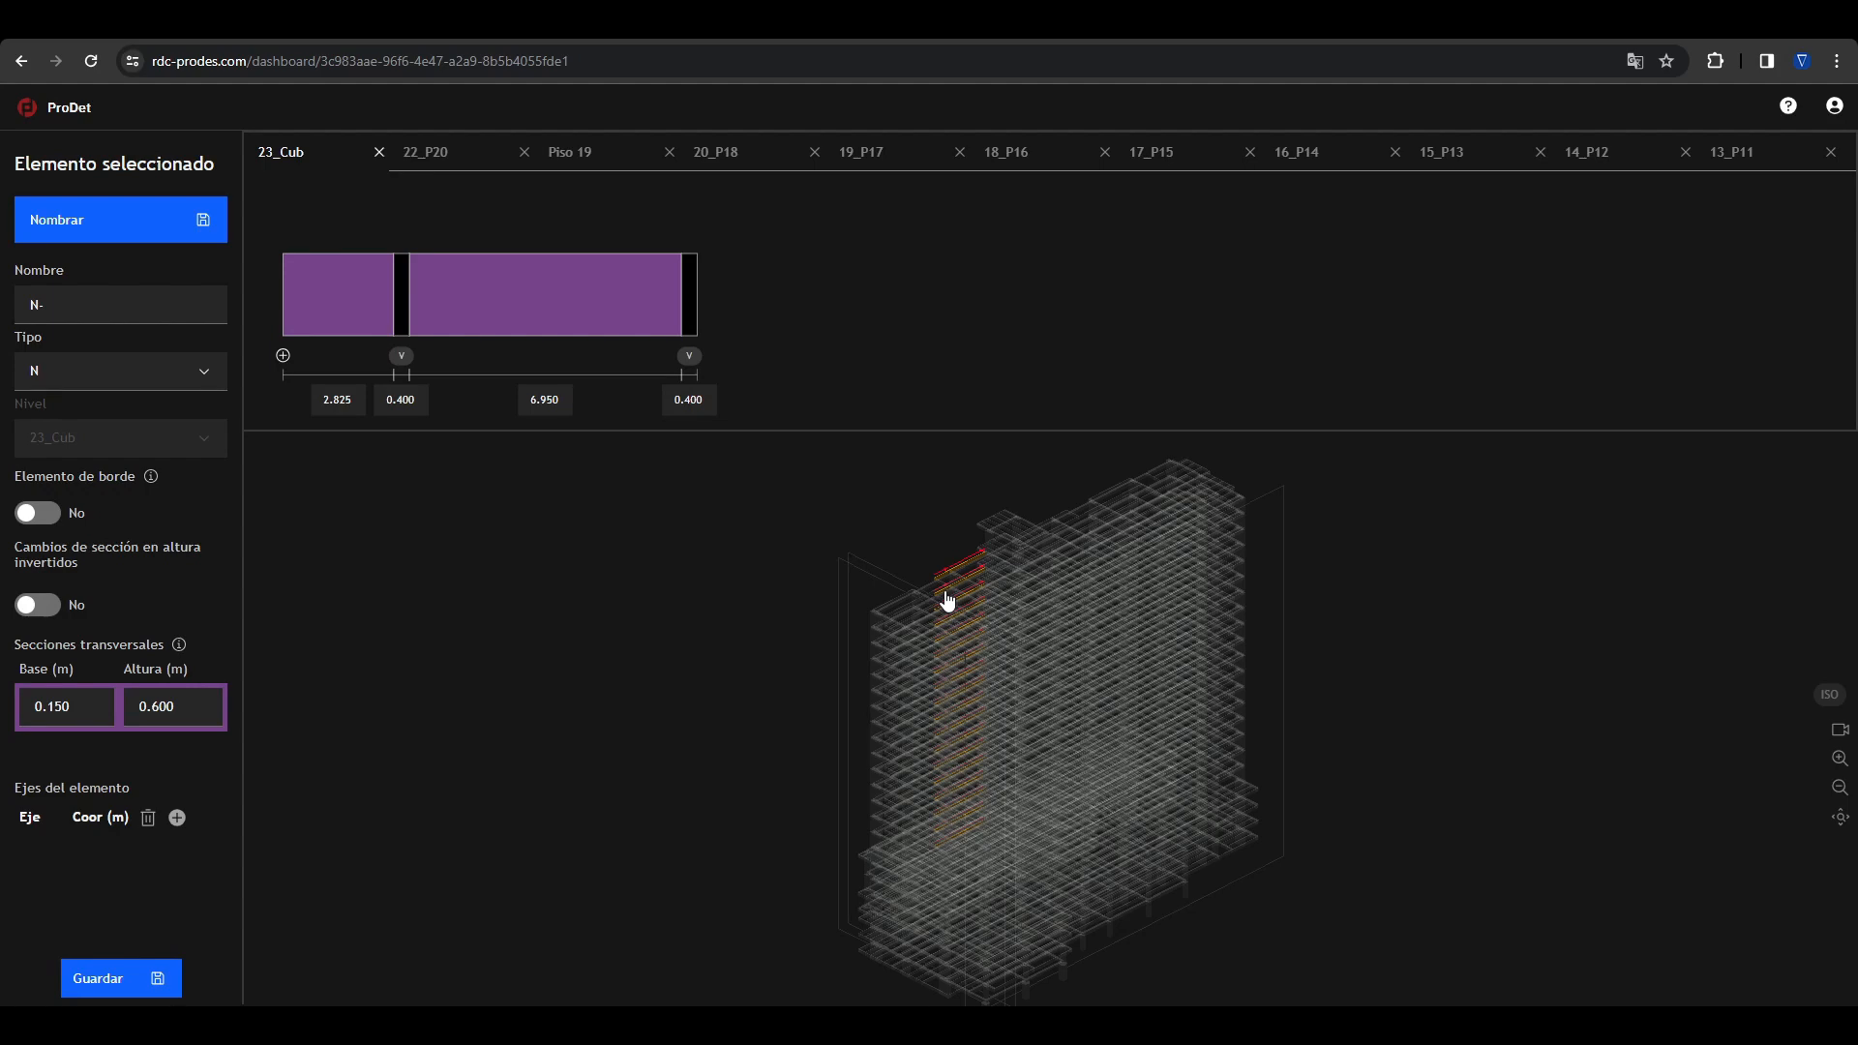
left_click(944, 538)
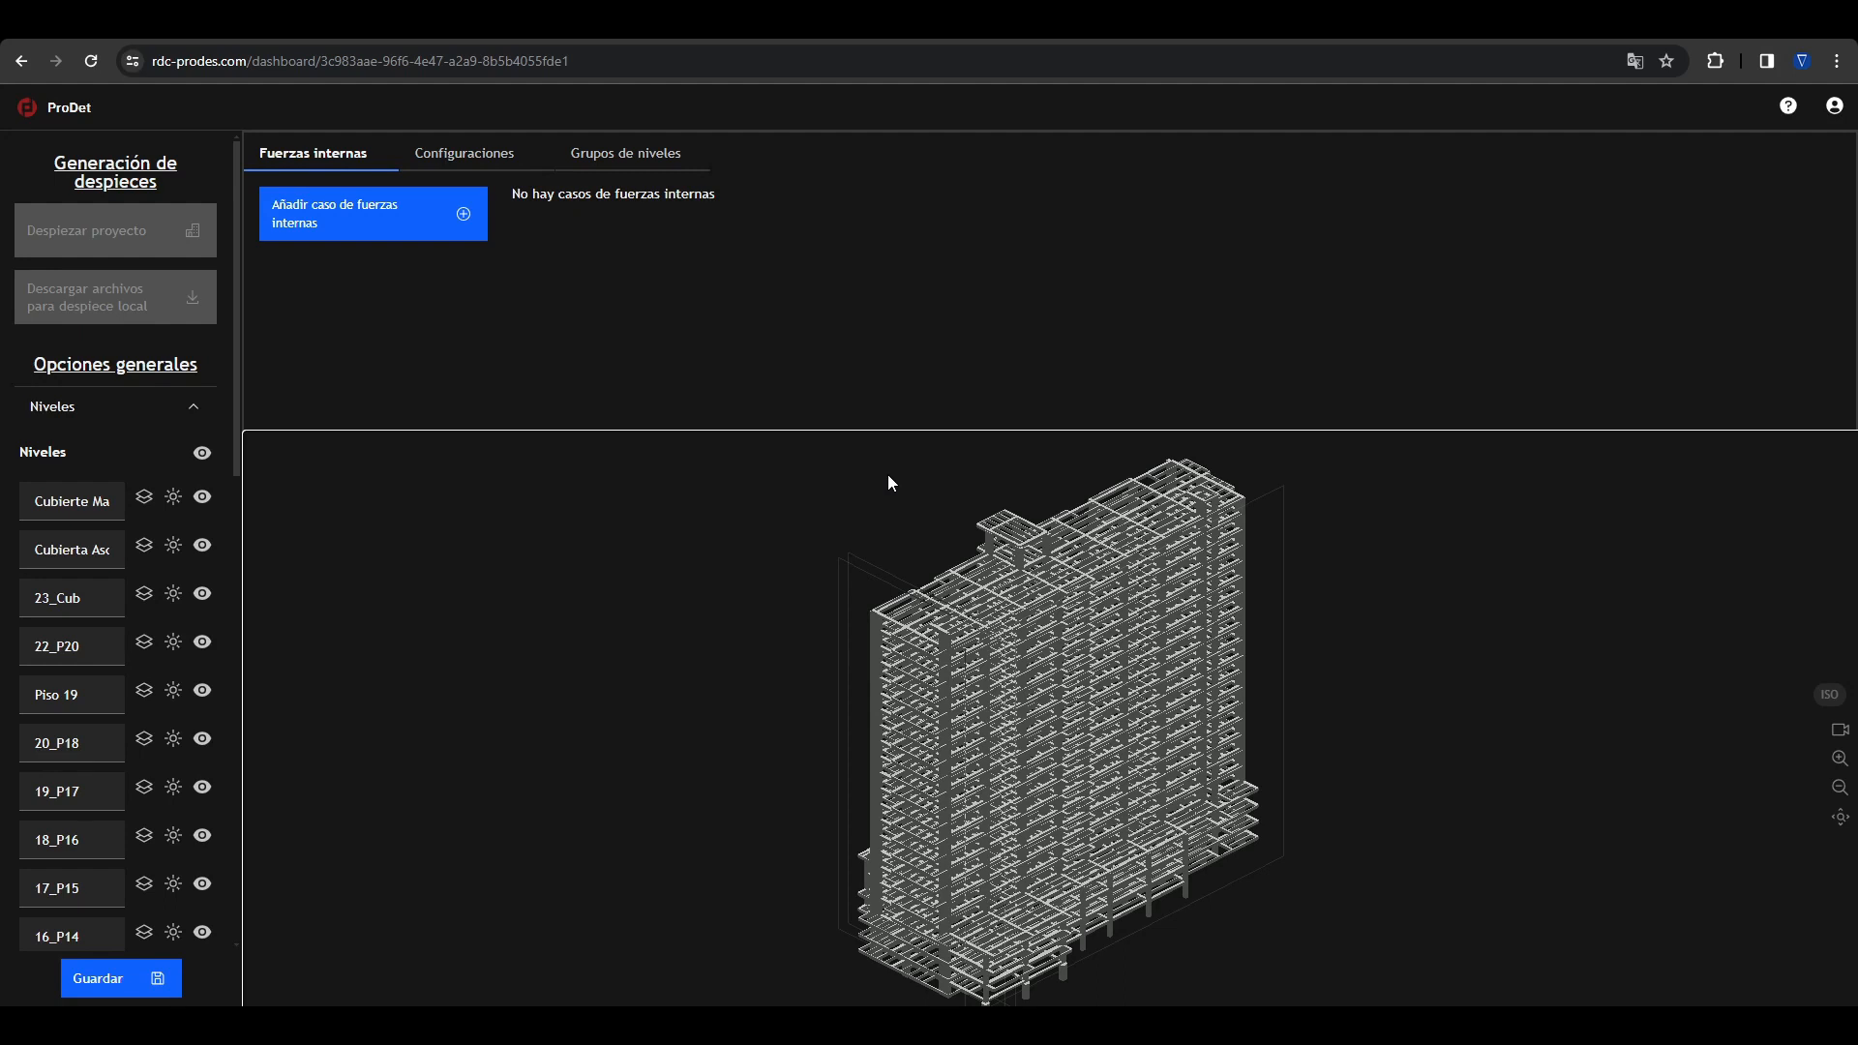
Step: Add the internal forces case from Fzas_v3.anl and open its load combination settings
left_click(333, 227)
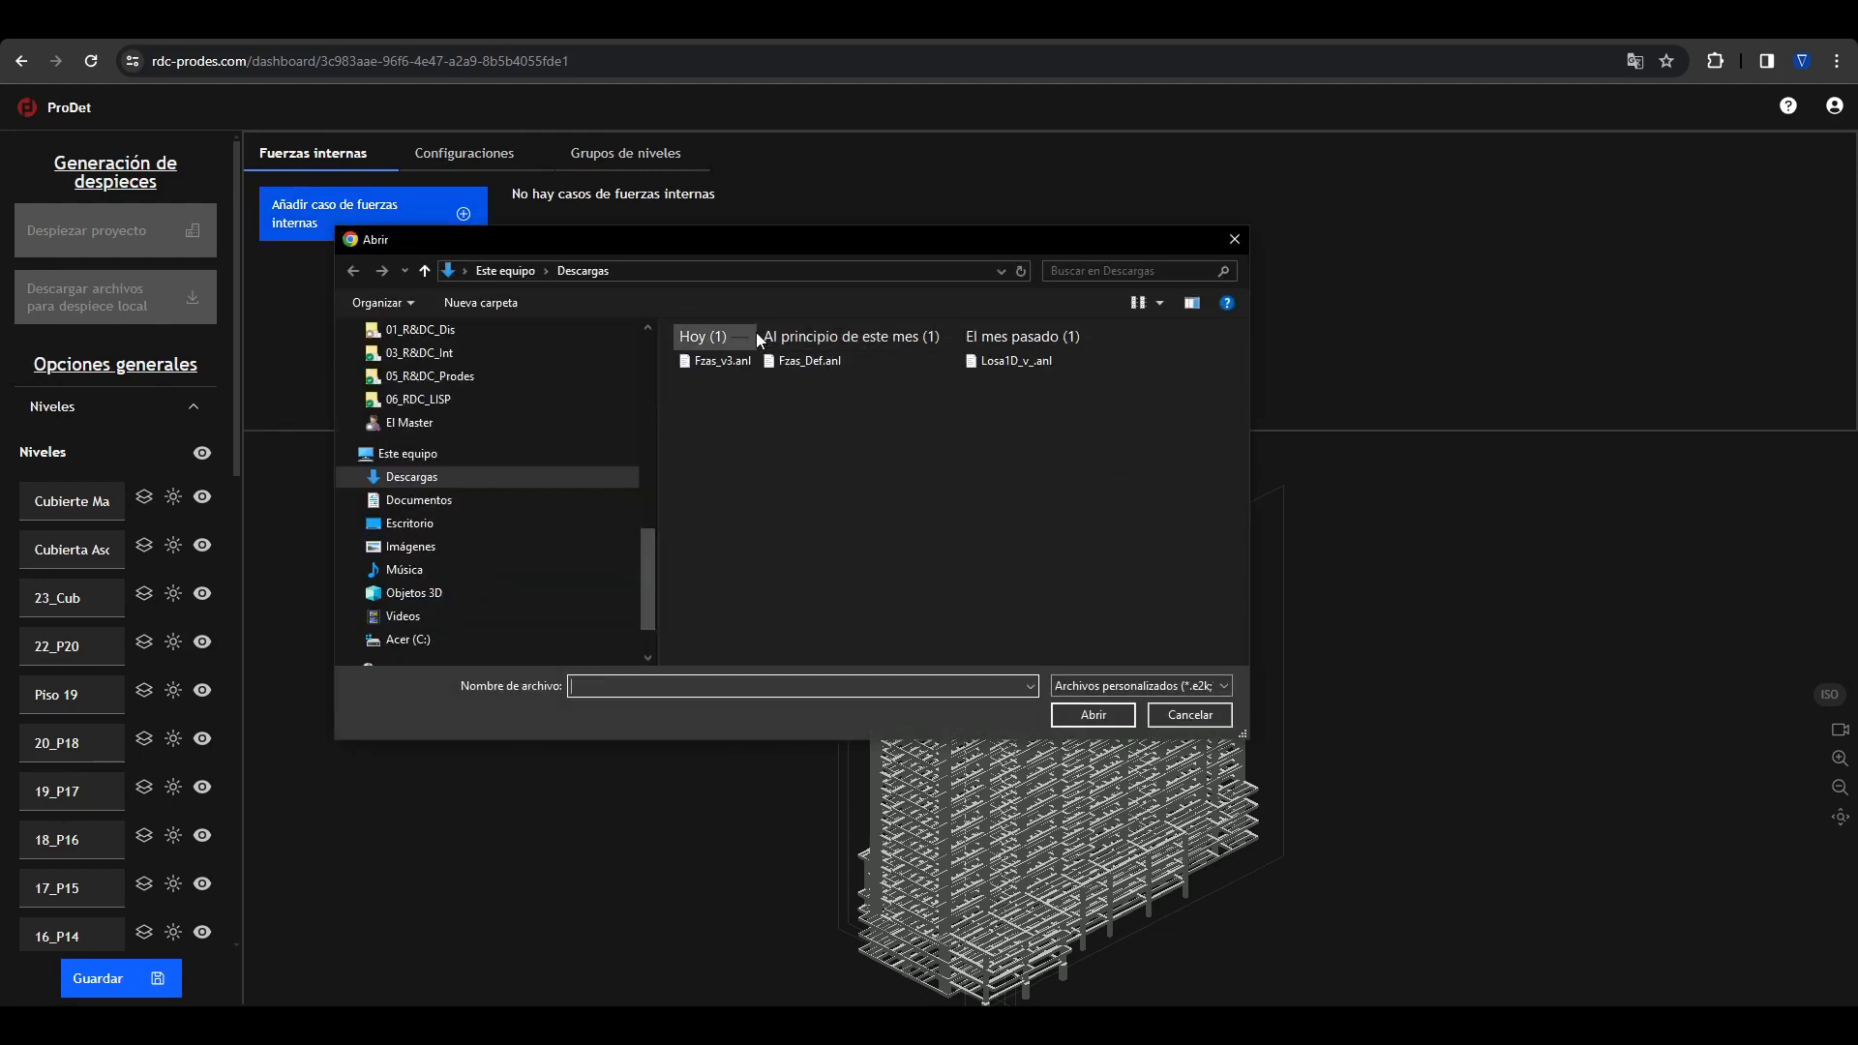
left_click(721, 361)
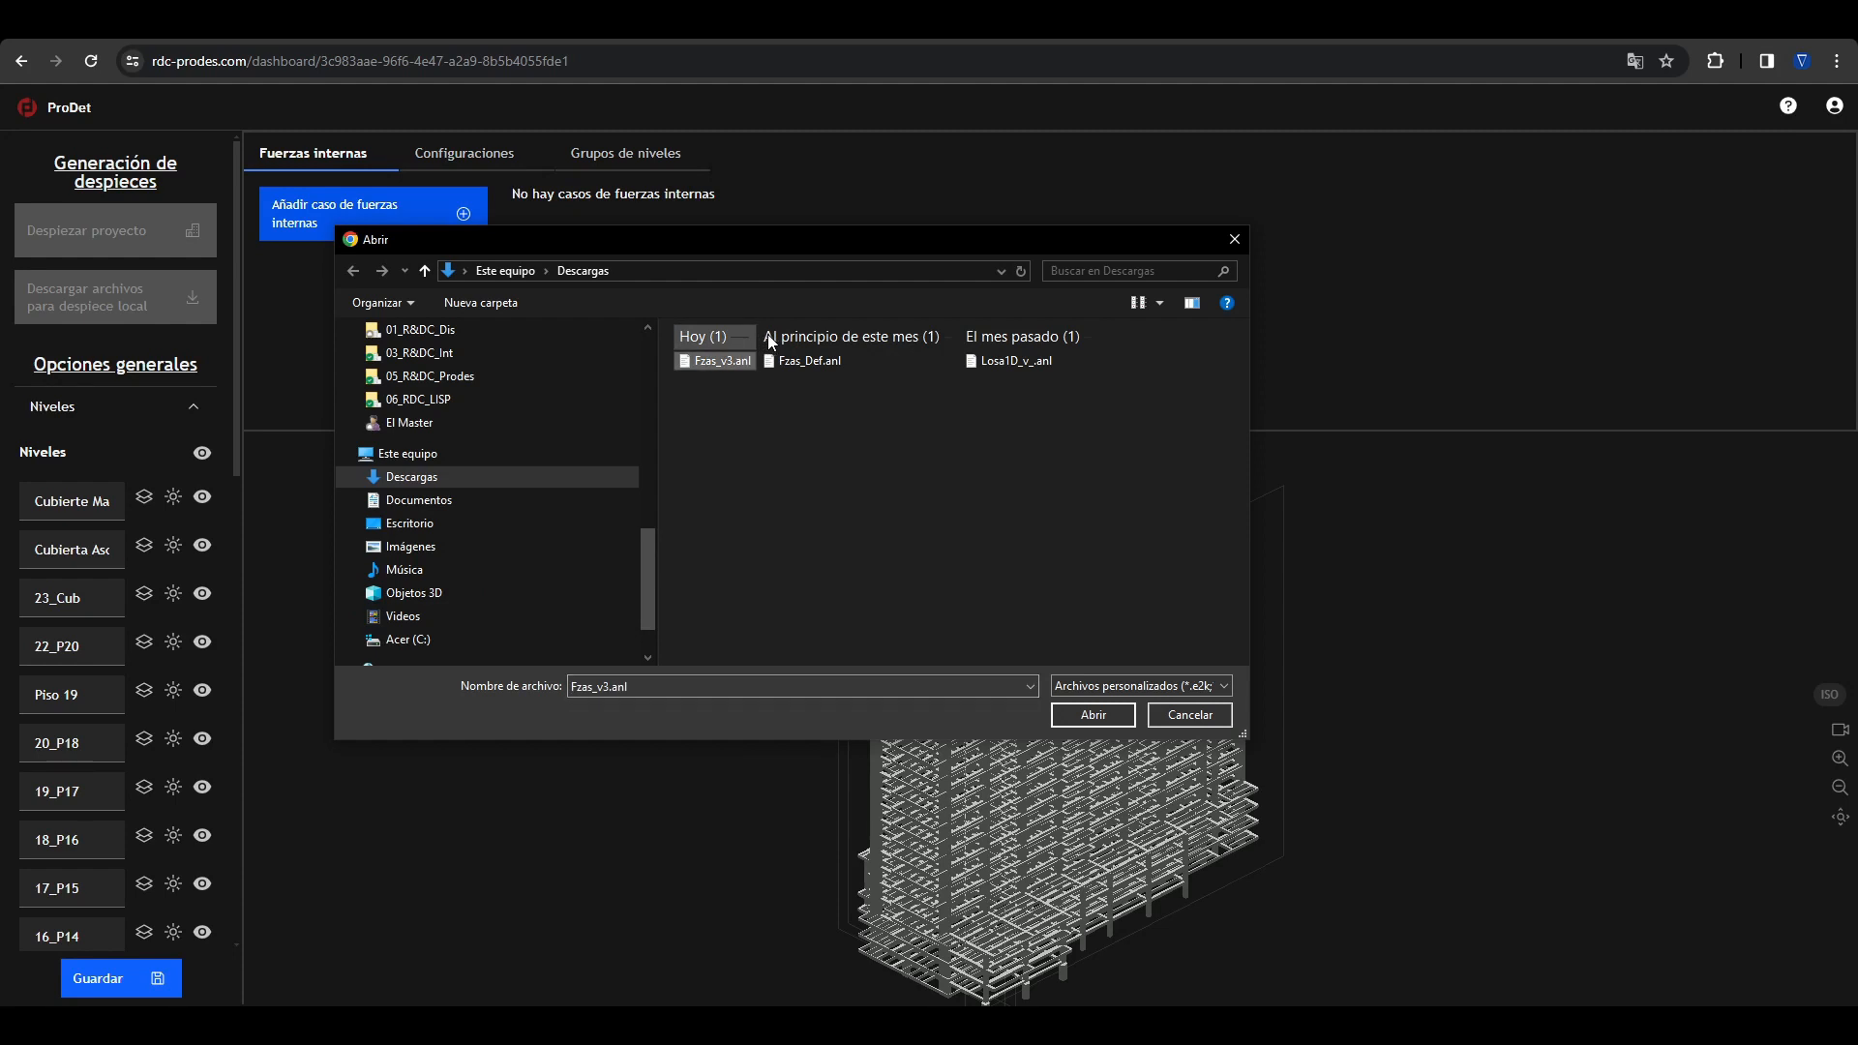
double_click(716, 361)
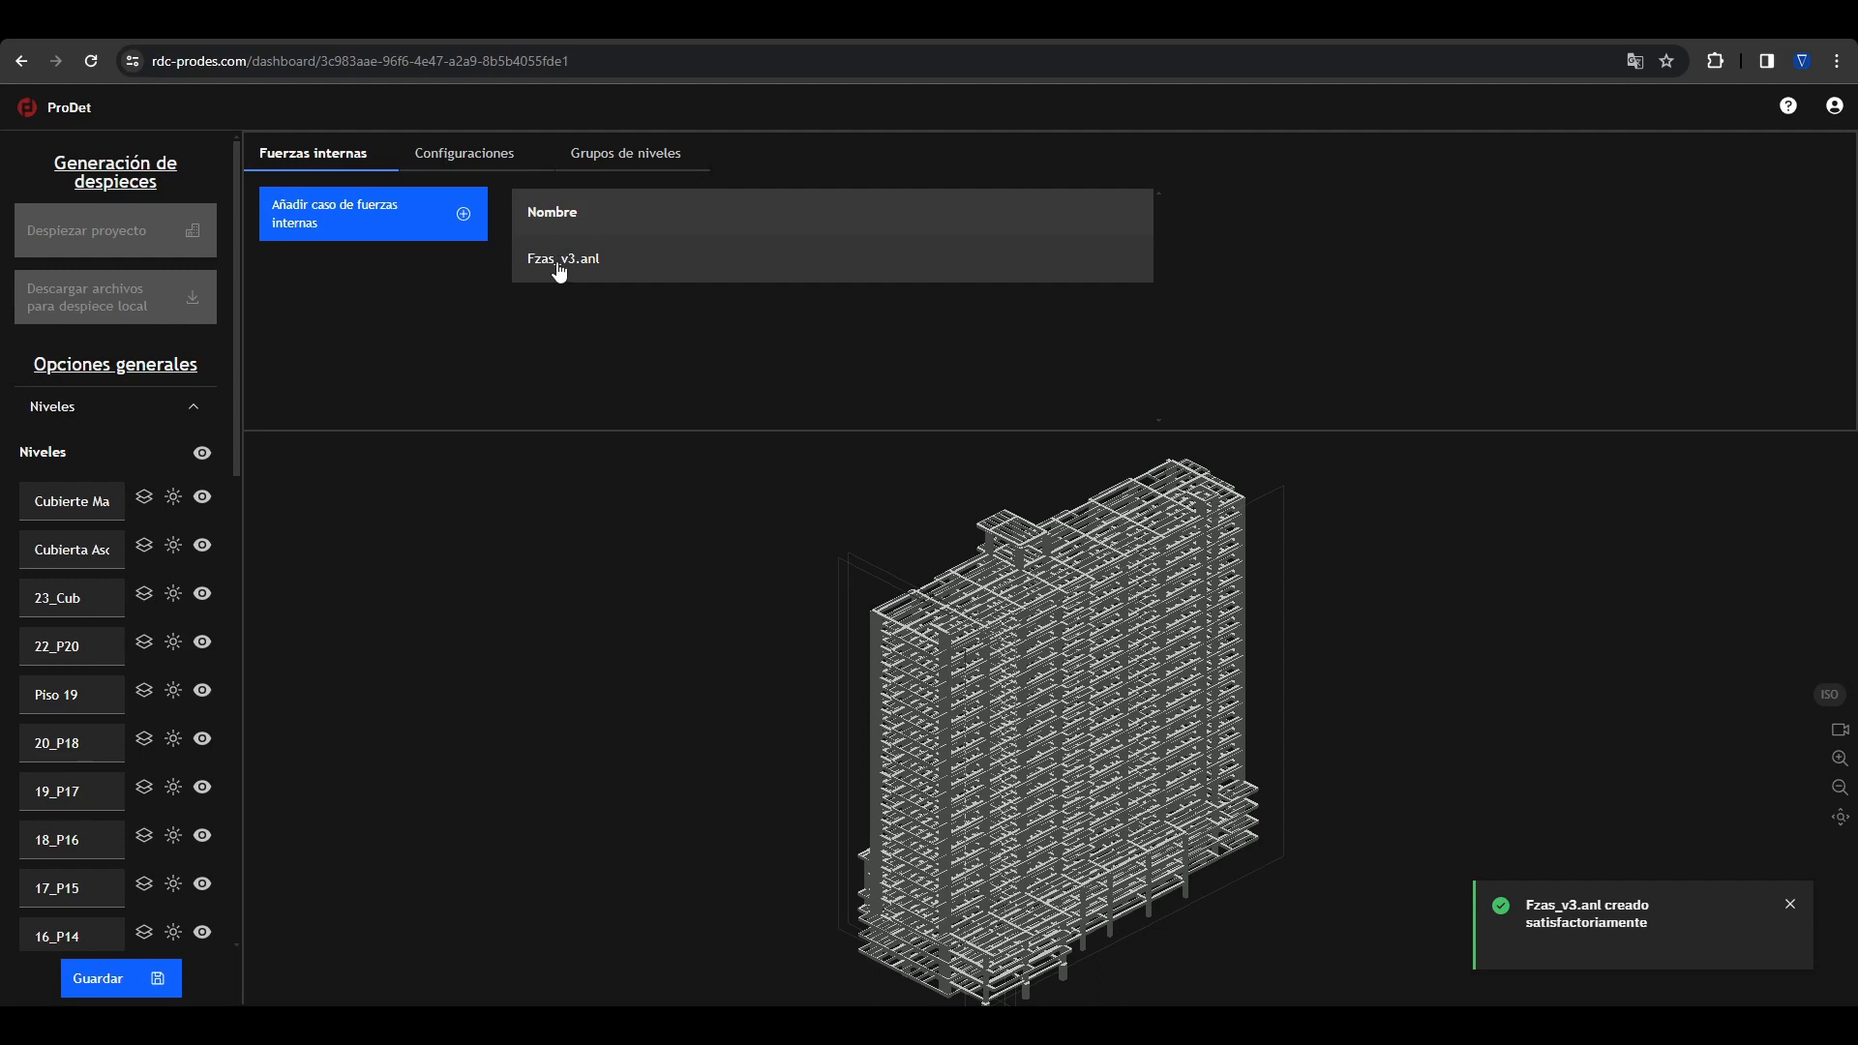
left_click(583, 279)
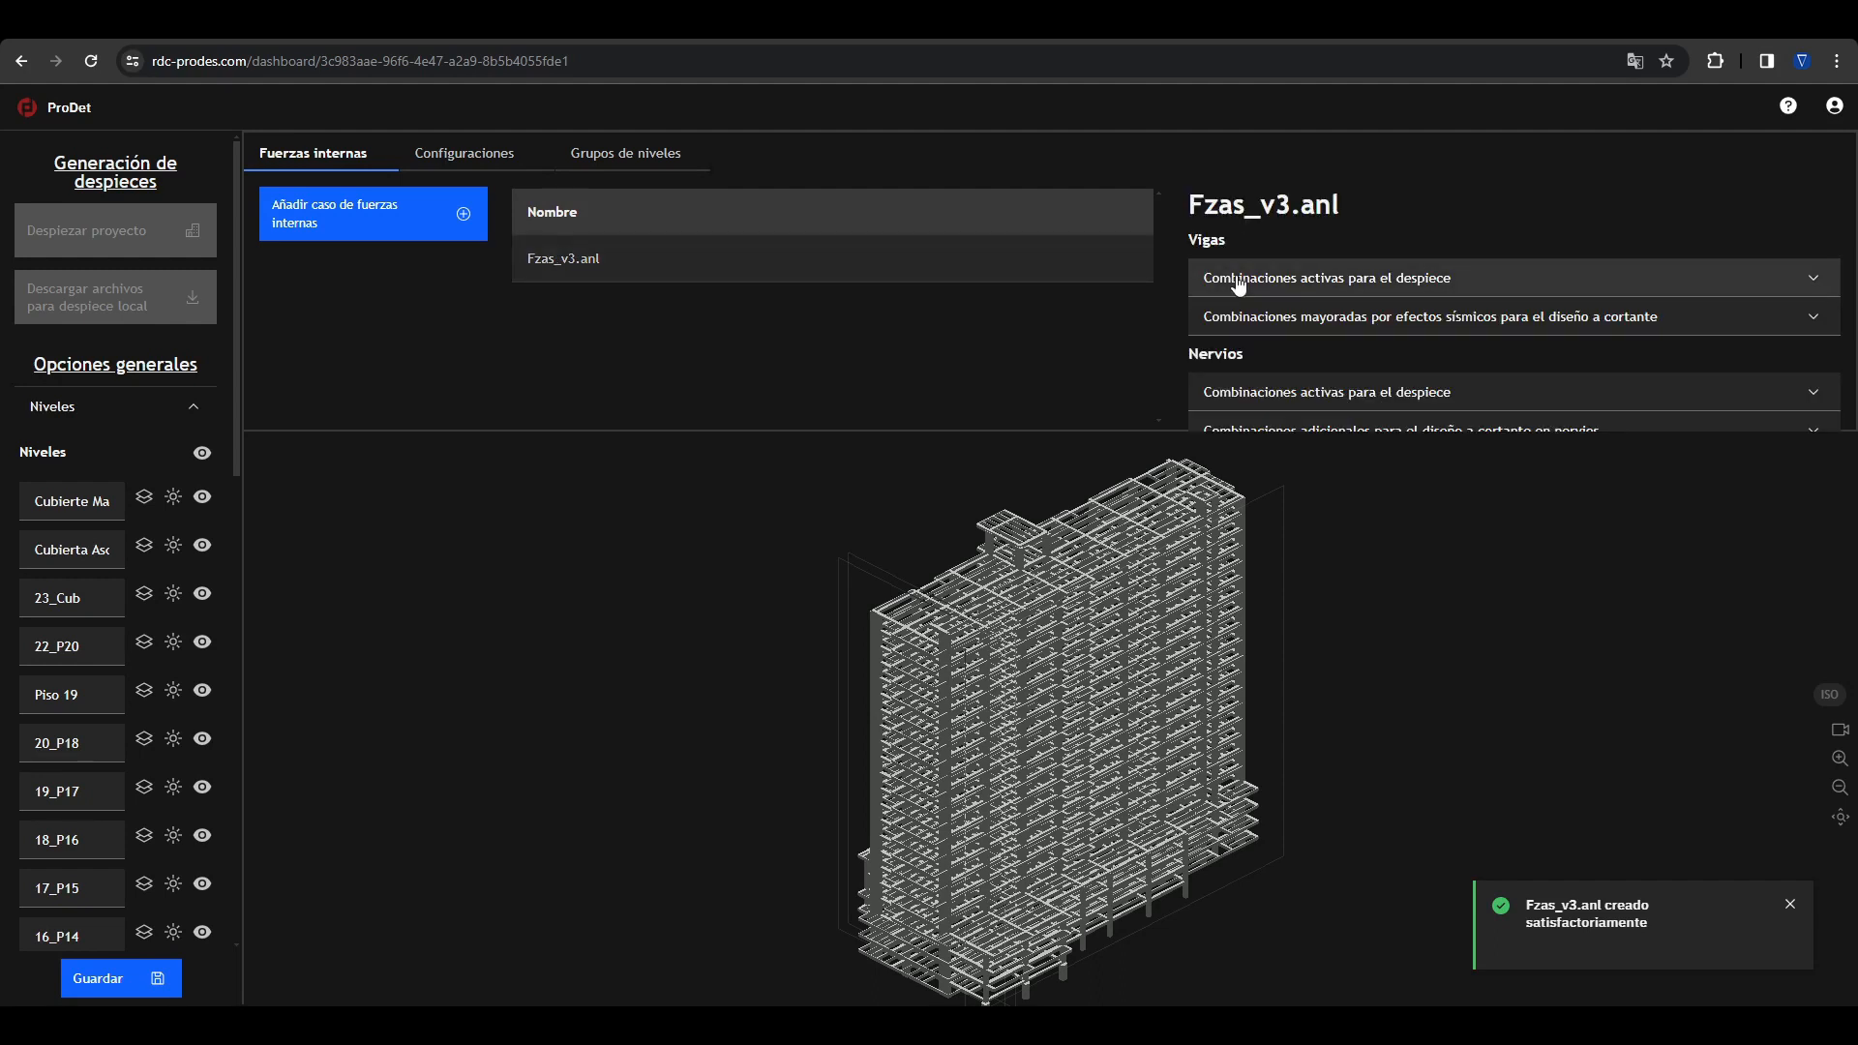
Step: Activate the ENVUT Max and ENVUT Min combinations for the detailing of both beams and joists
left_click_drag(1087, 432, 1100, 489)
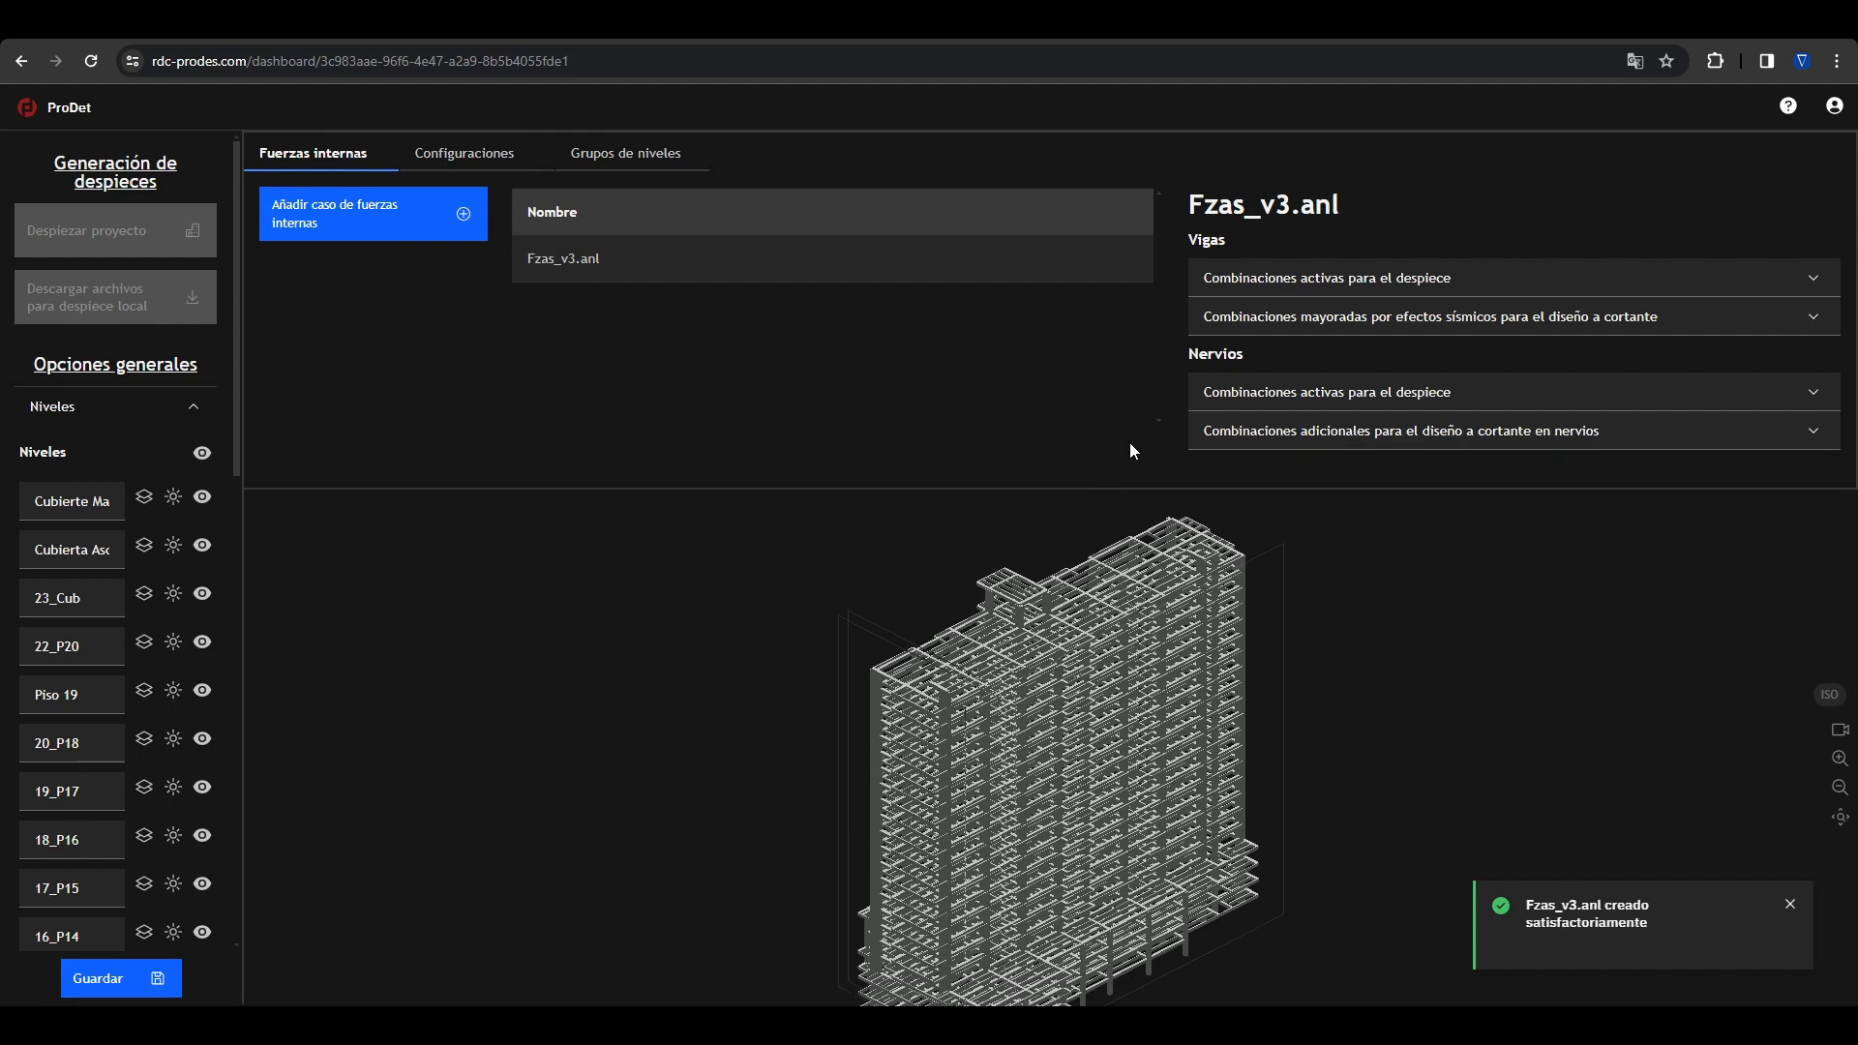
left_click(1293, 278)
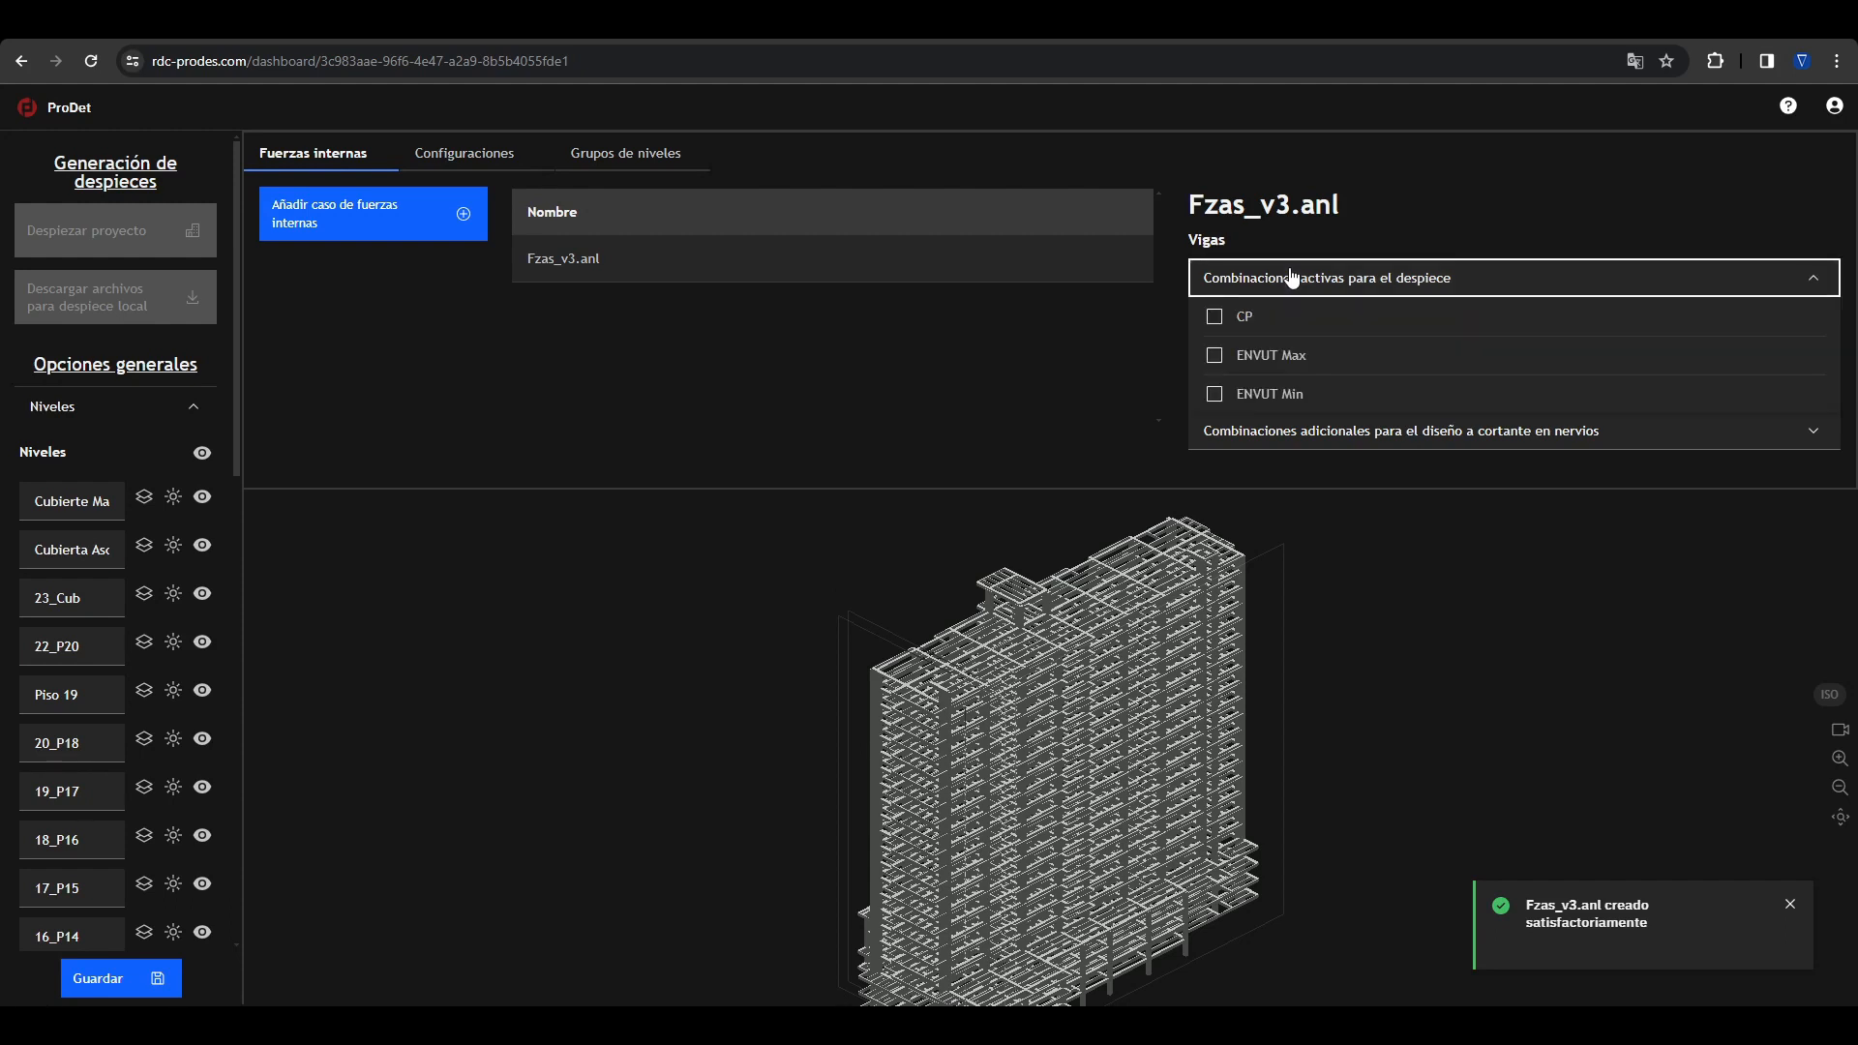
left_click(1217, 371)
left_click(1214, 394)
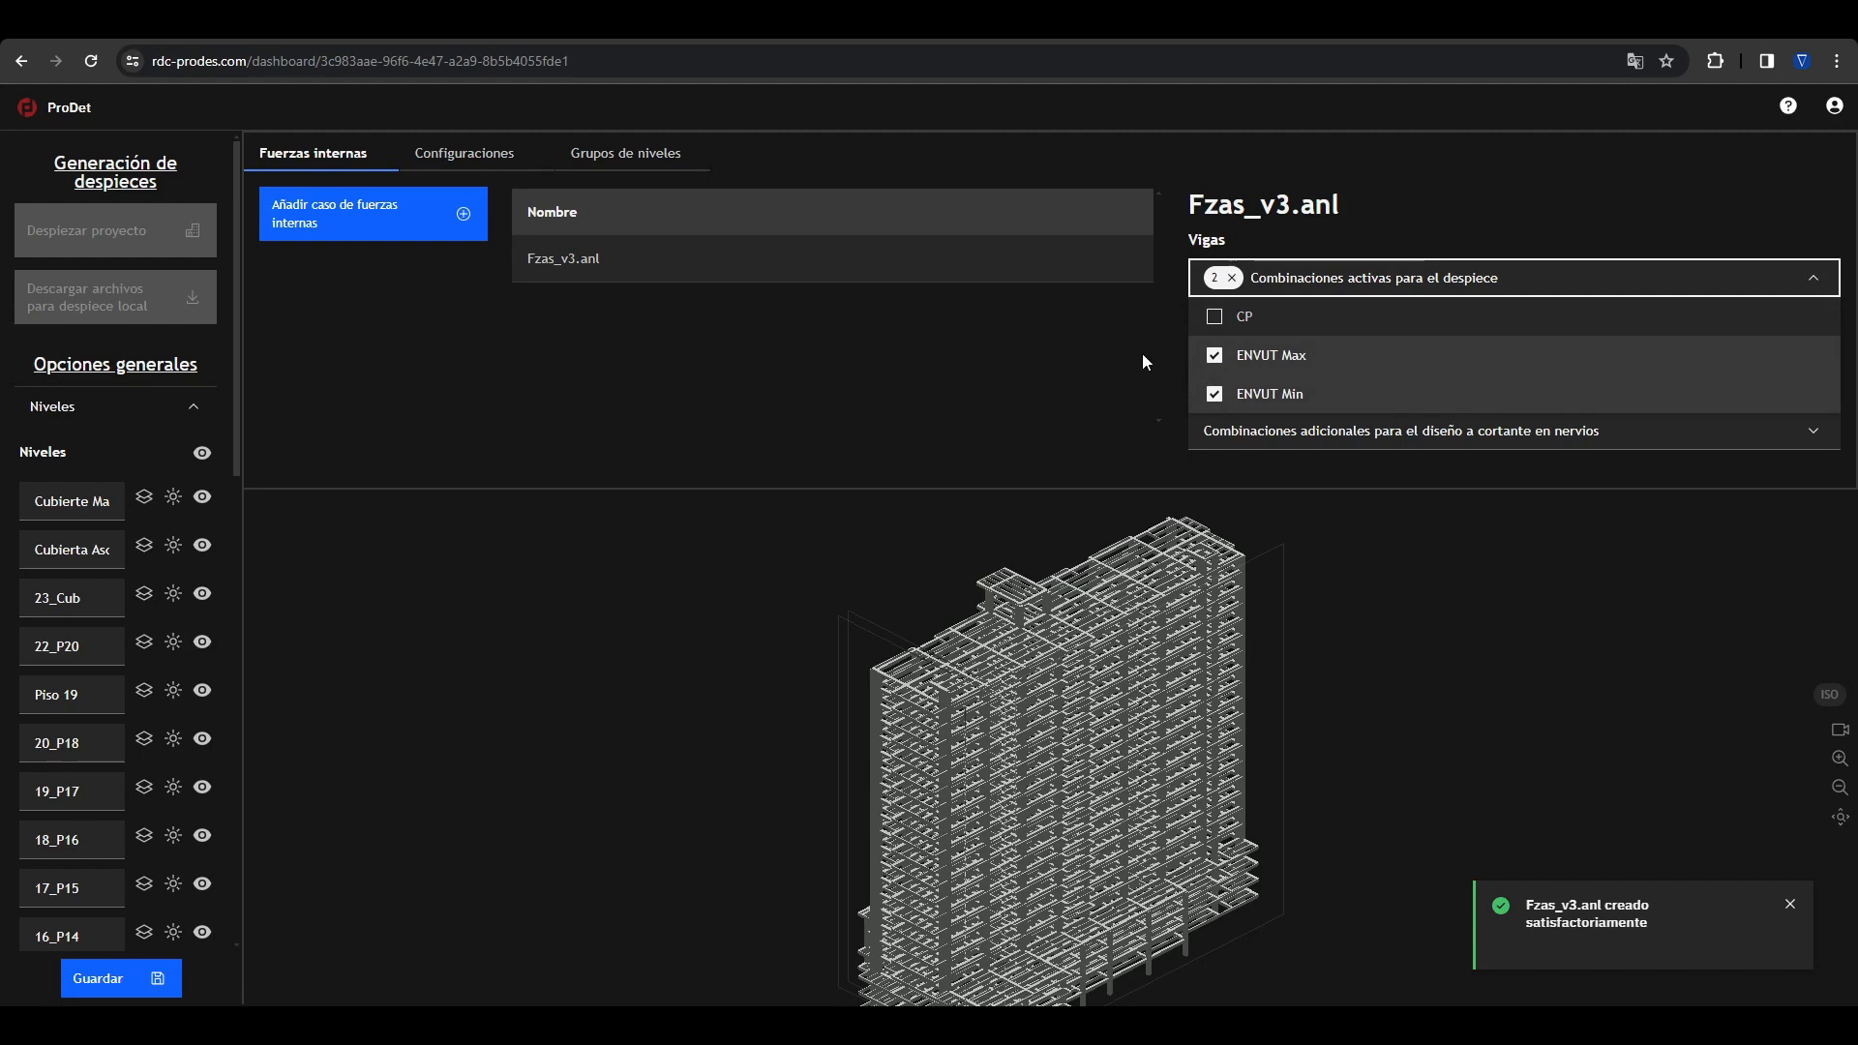
left_click(1141, 353)
left_click(1318, 389)
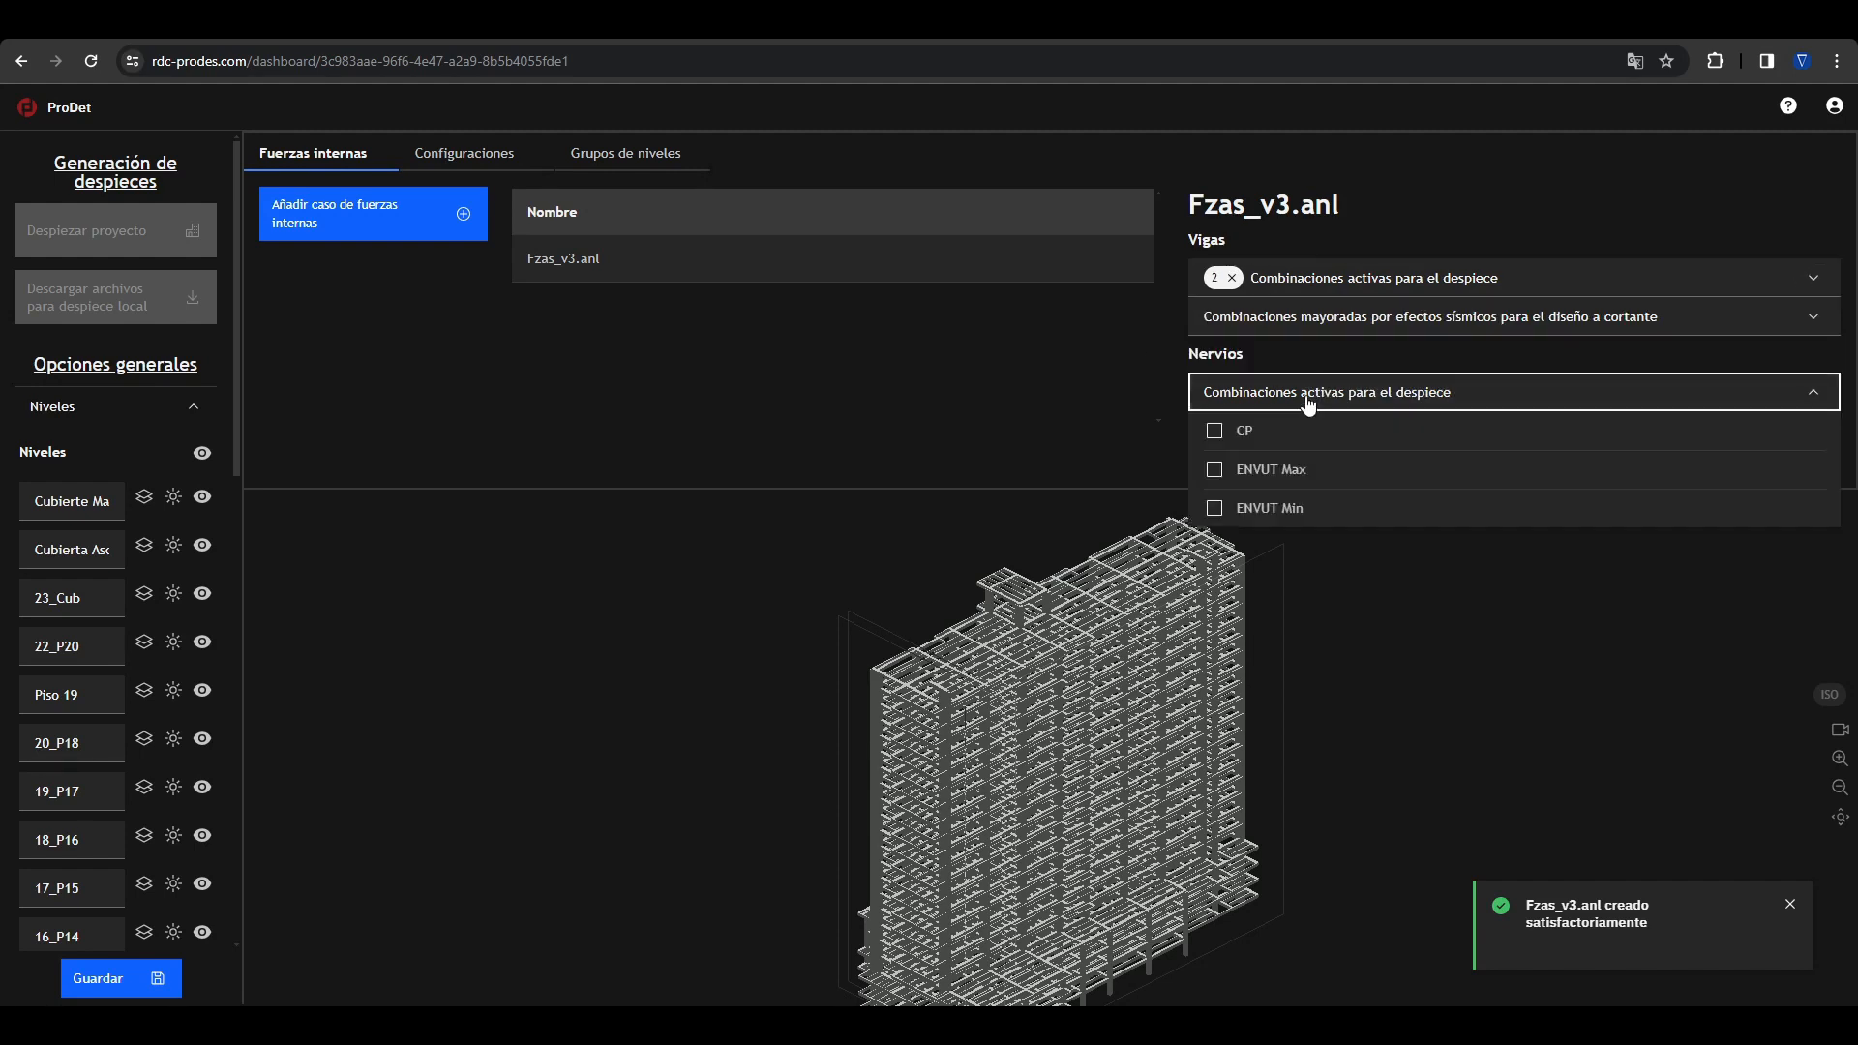
left_click(1216, 470)
left_click(1215, 508)
left_click(1084, 422)
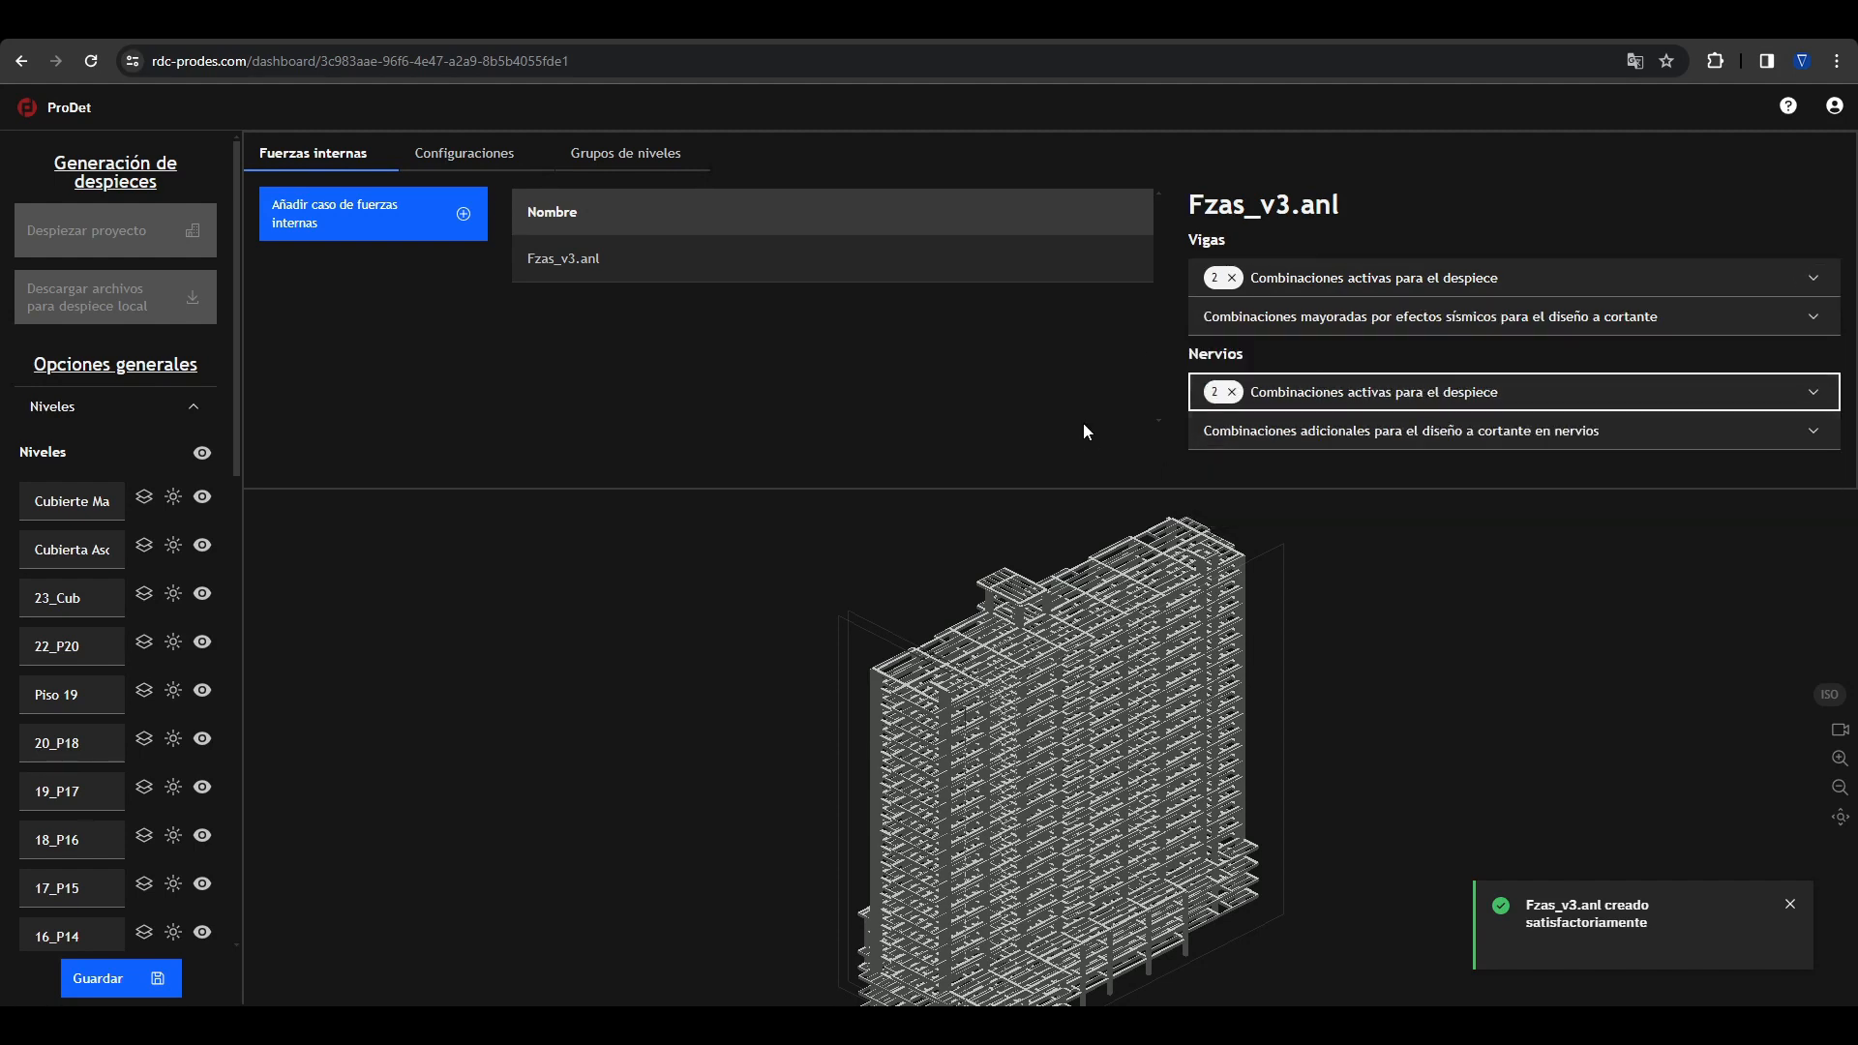
Step: Set CP as the seismically amplified combination for beam shear design and enable the capacity-based shear calculation
left_click(1279, 320)
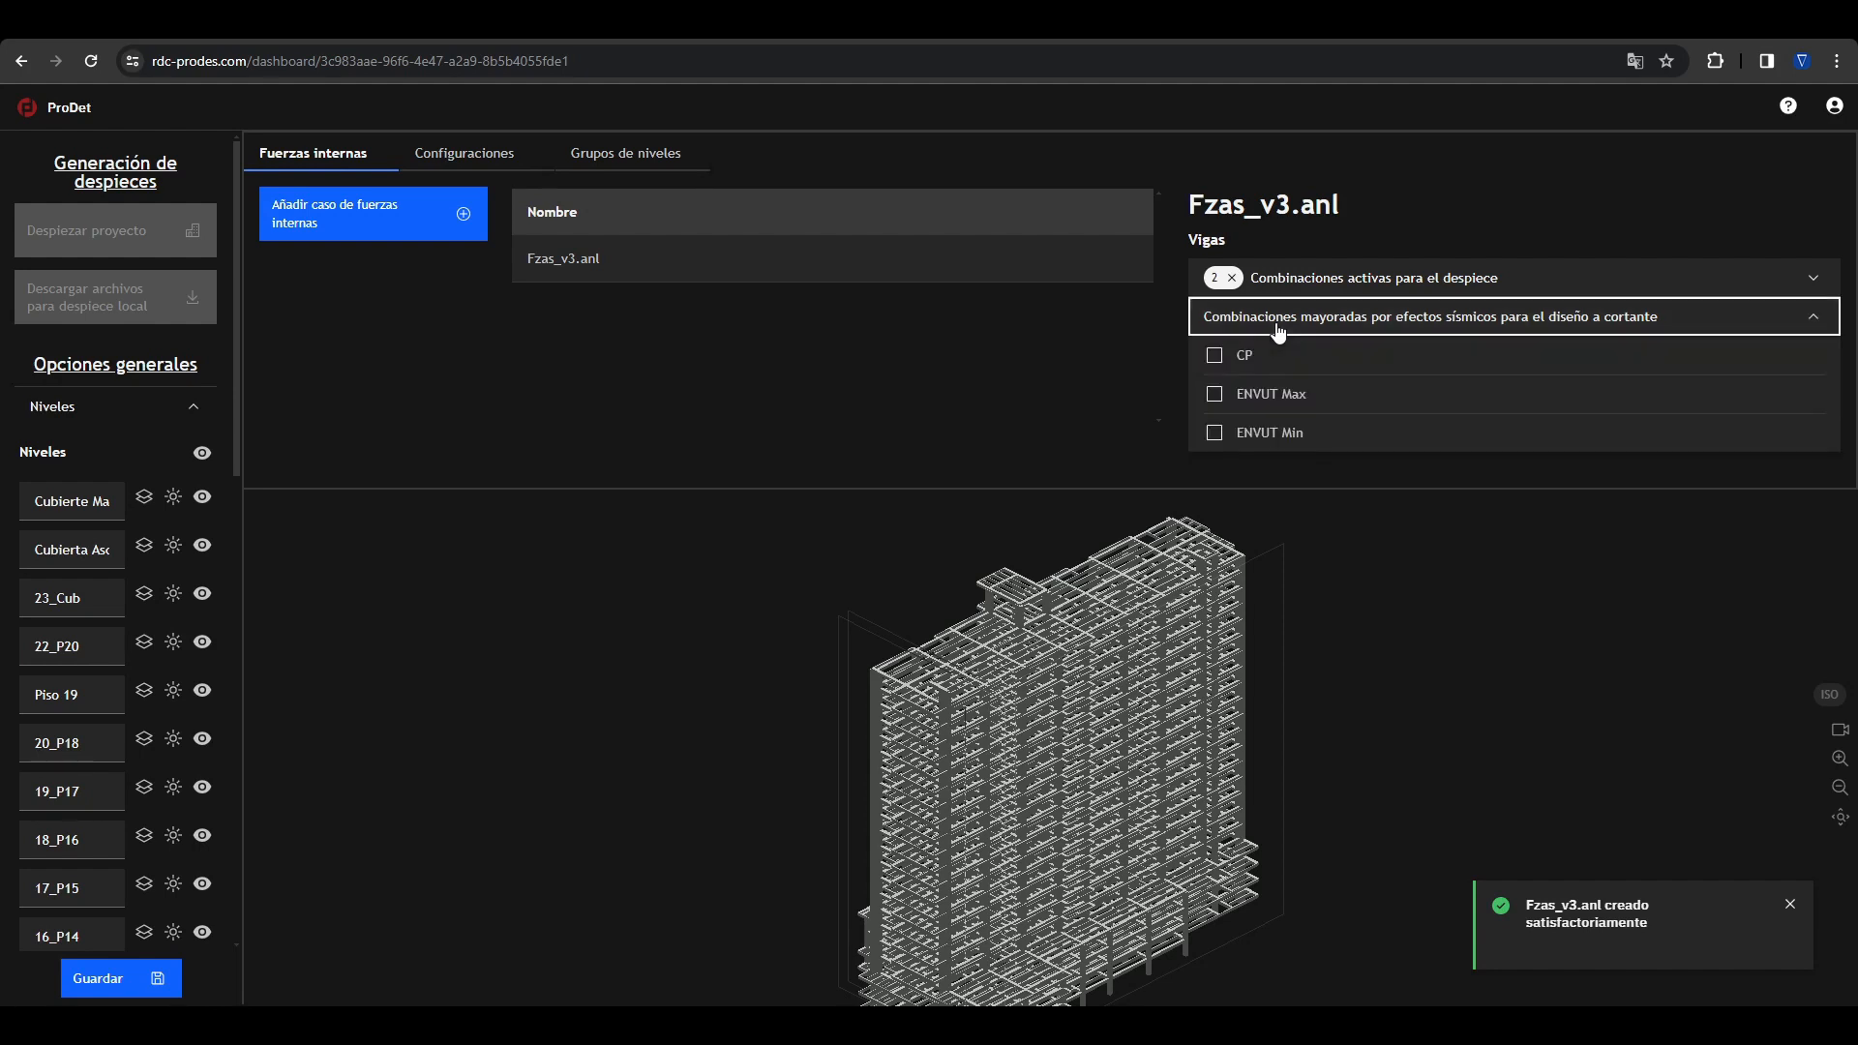
left_click(1217, 356)
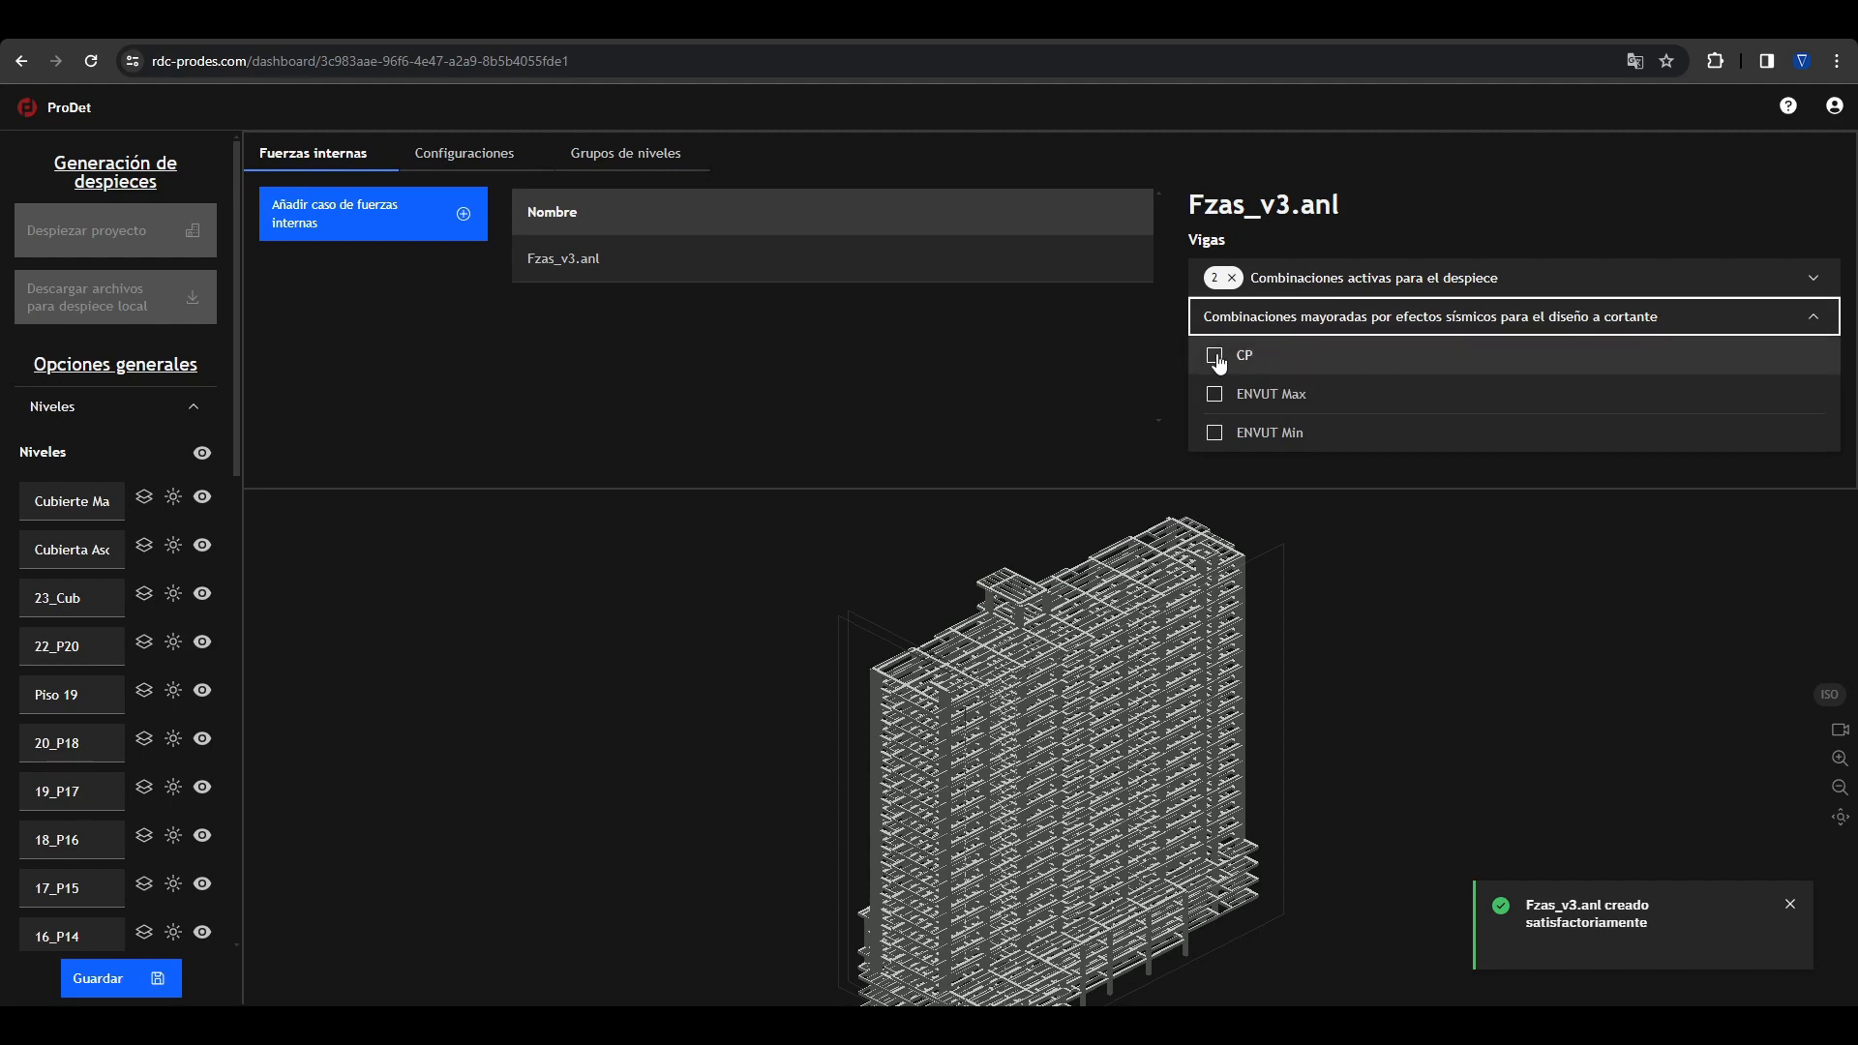
left_click(1149, 360)
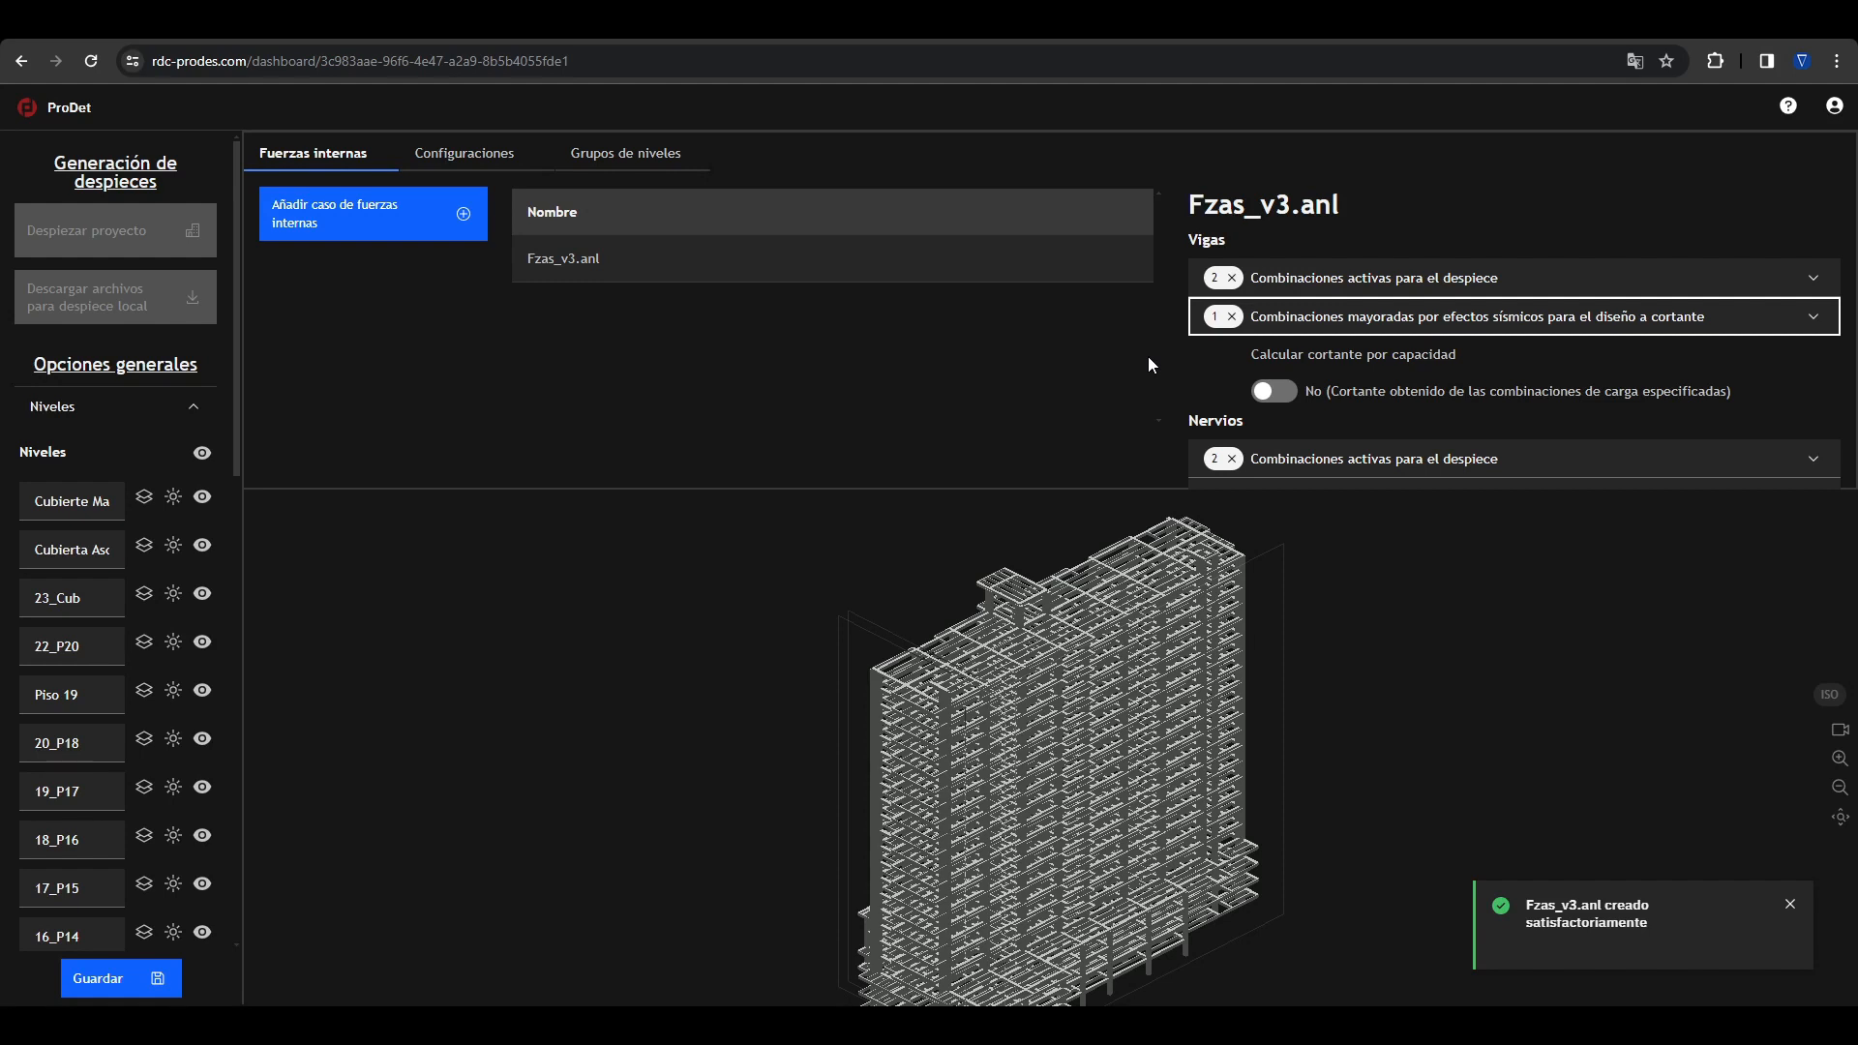
left_click(1276, 394)
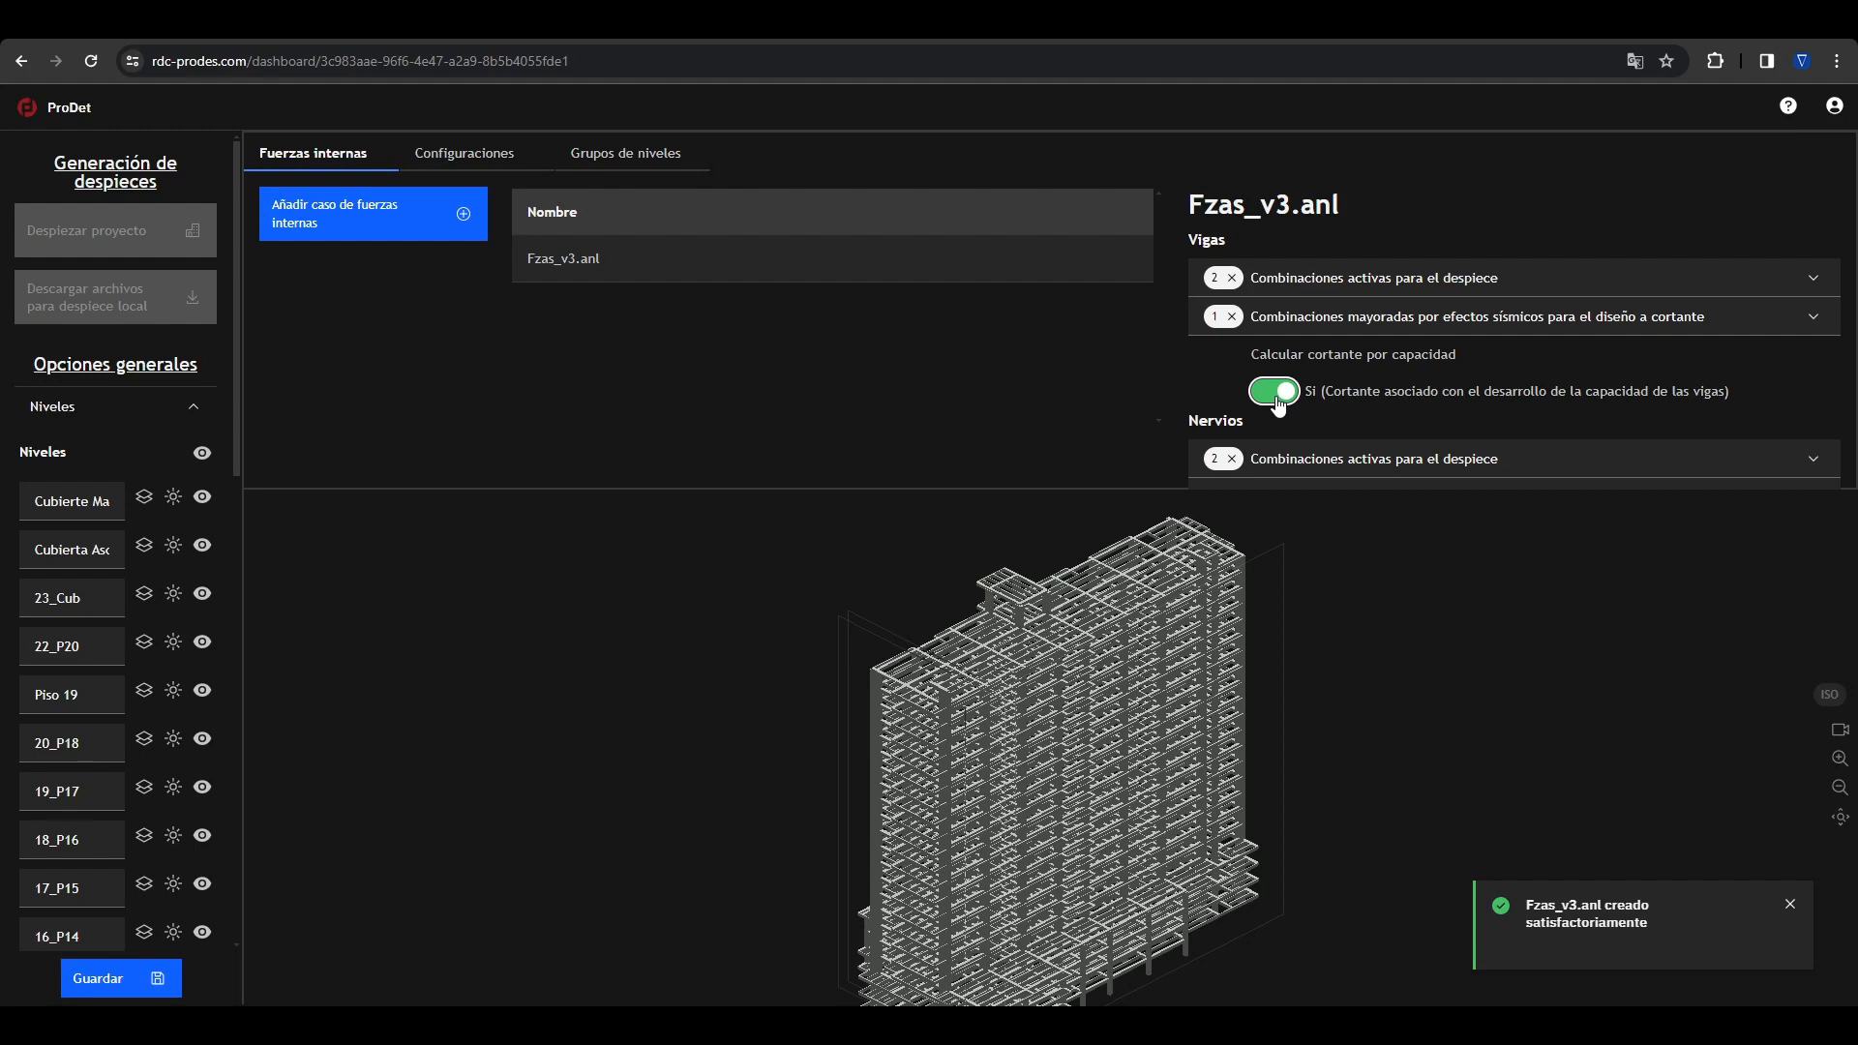
left_click(1277, 395)
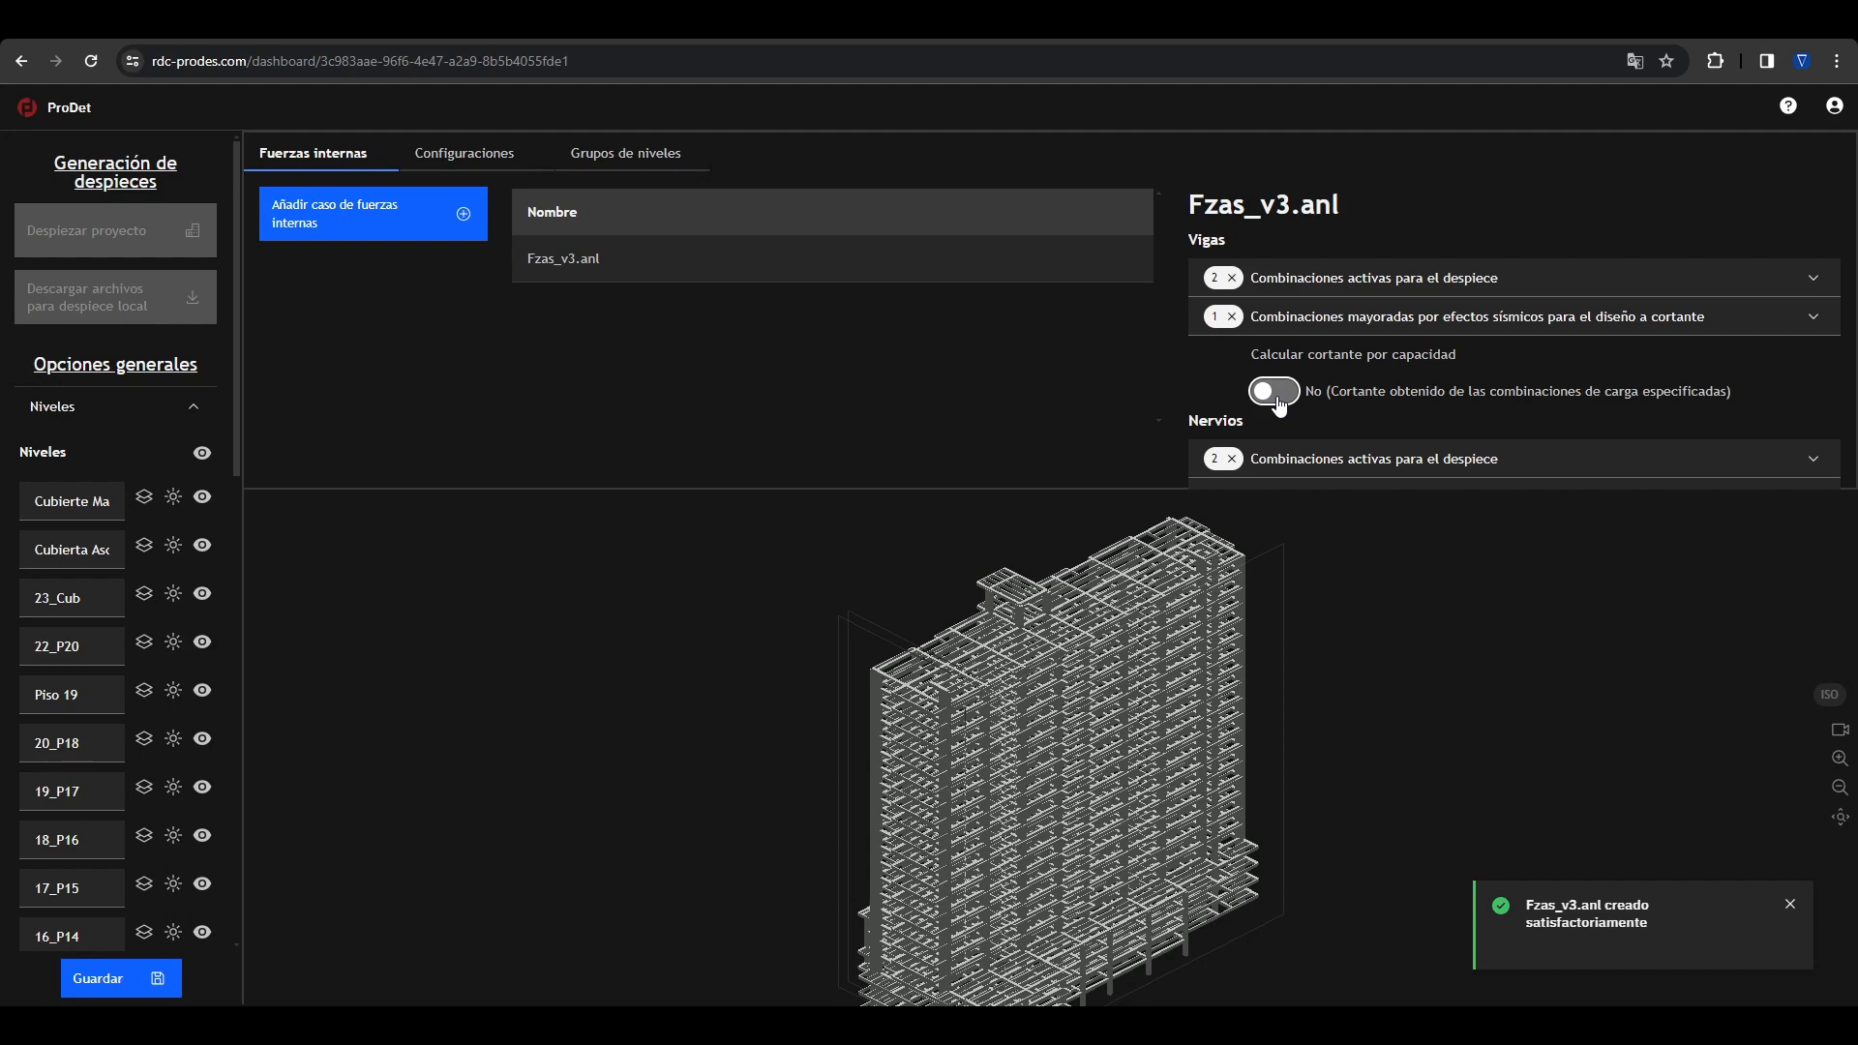
left_click(1274, 327)
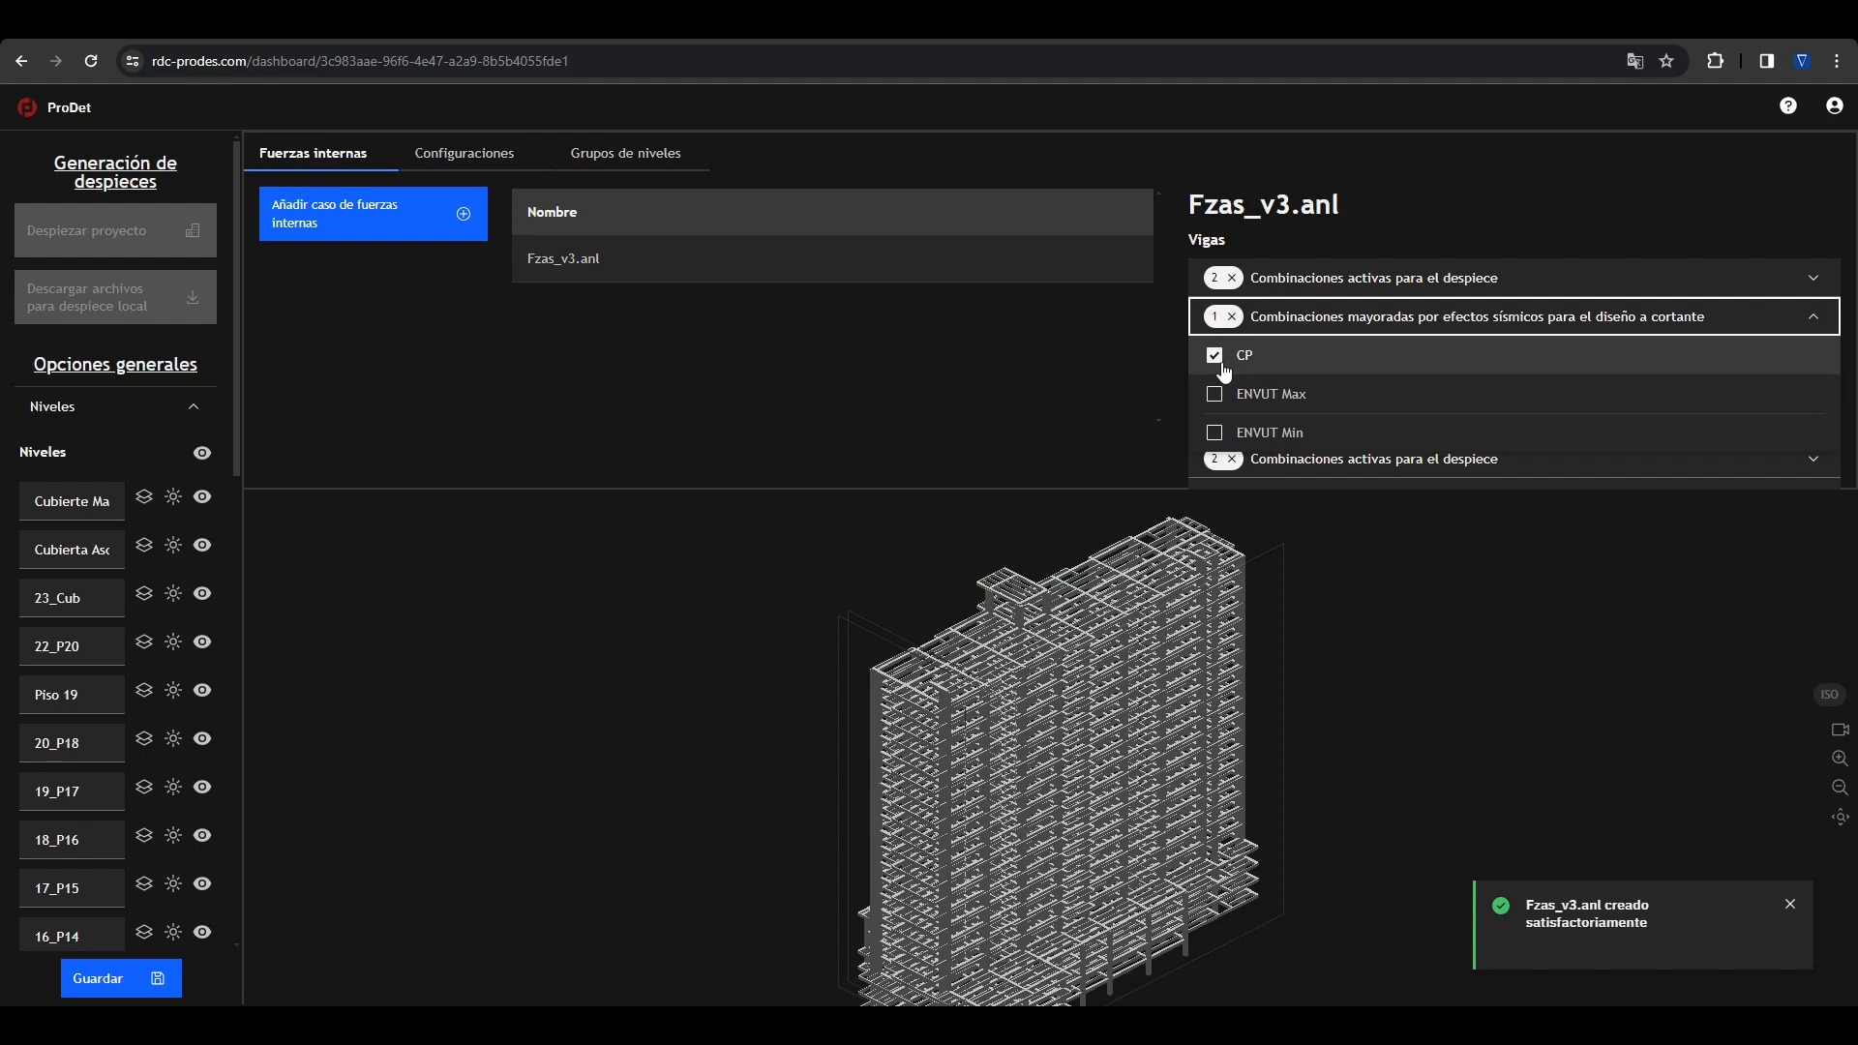
left_click(1087, 380)
left_click(1273, 393)
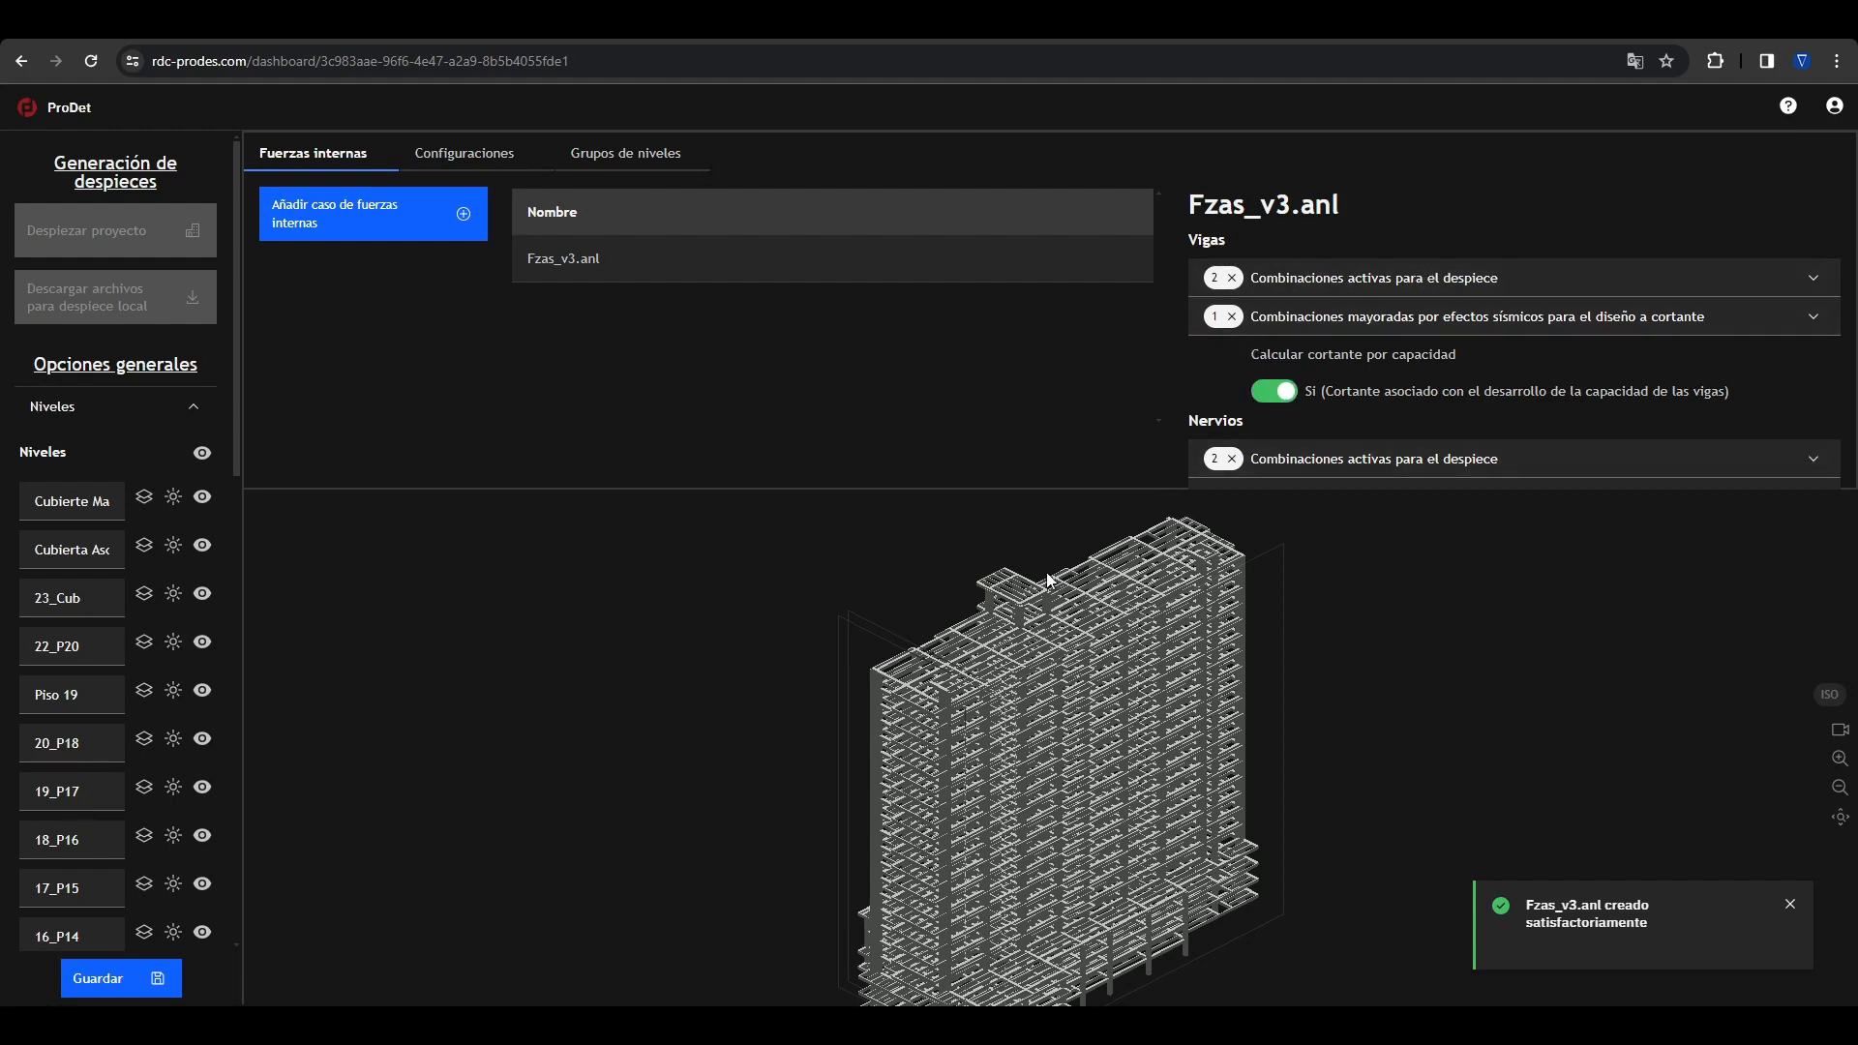
Step: Select the vertically similar V beams at 23_Cub and turn off the display of diagram values
left_click(1073, 596)
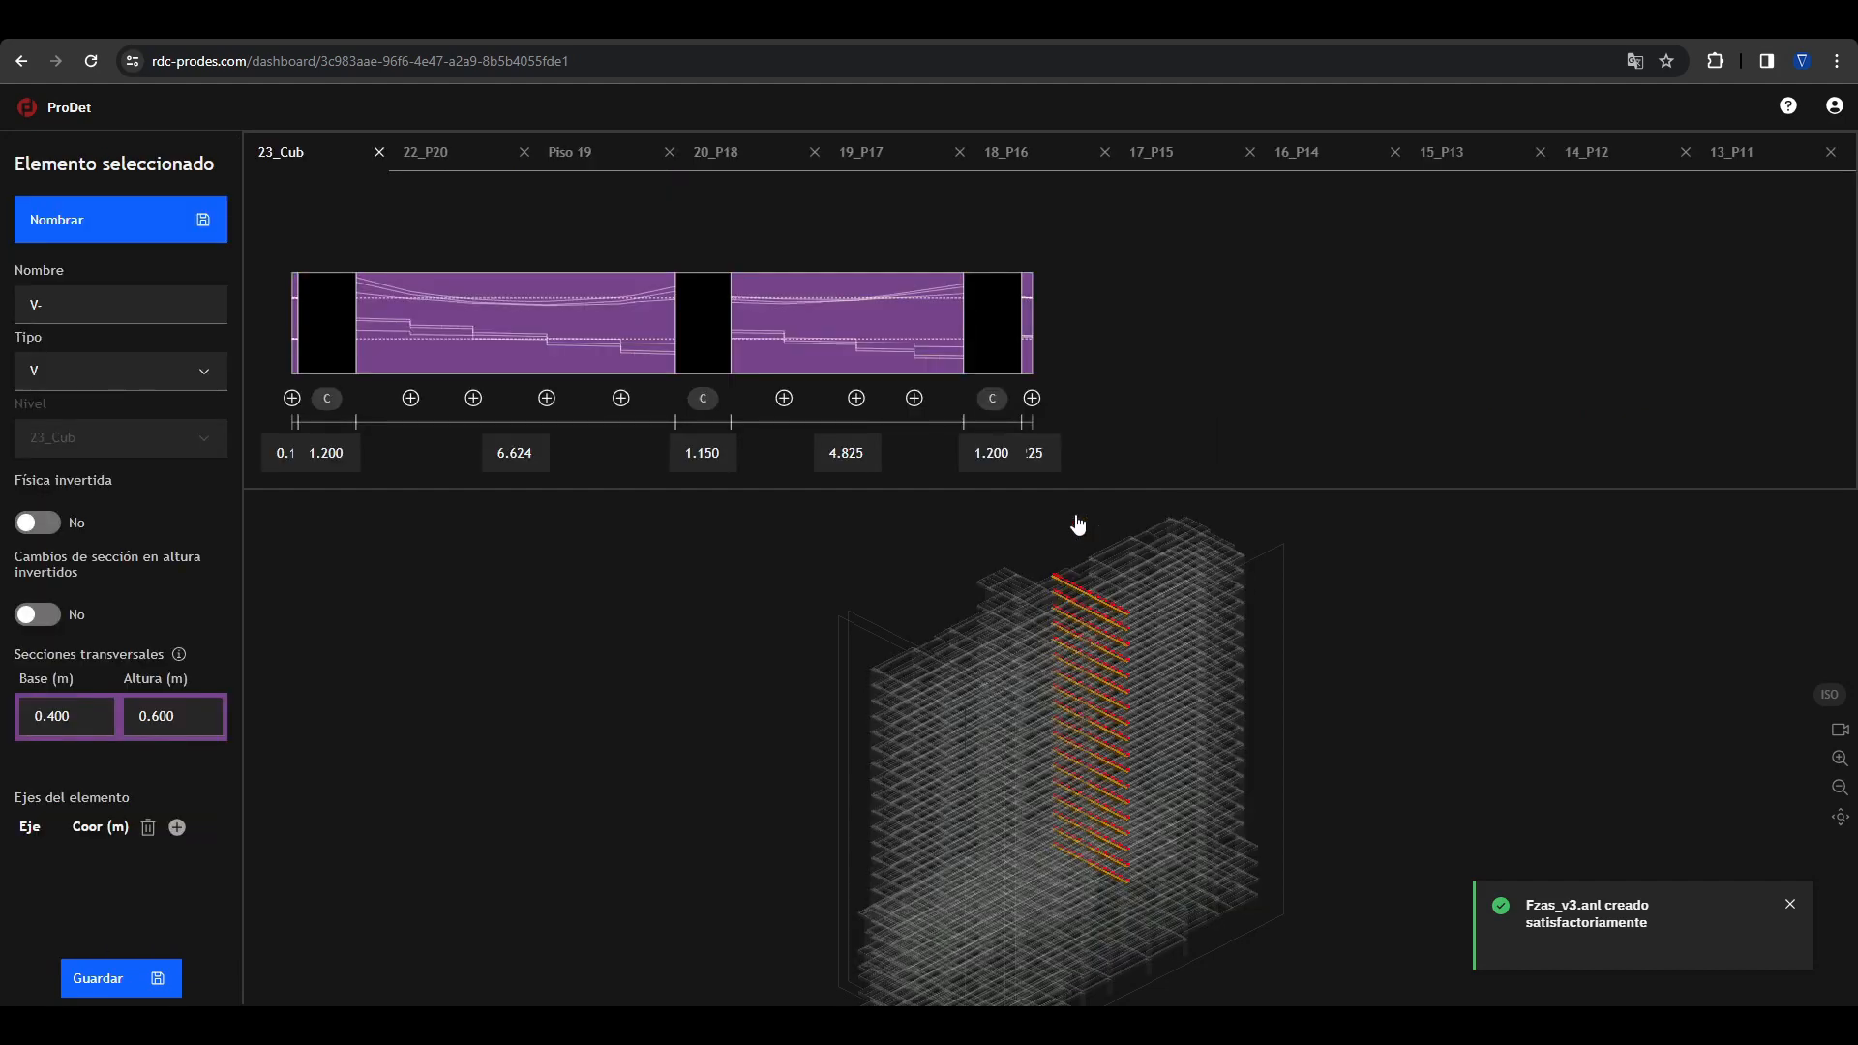
mouse_move(520, 365)
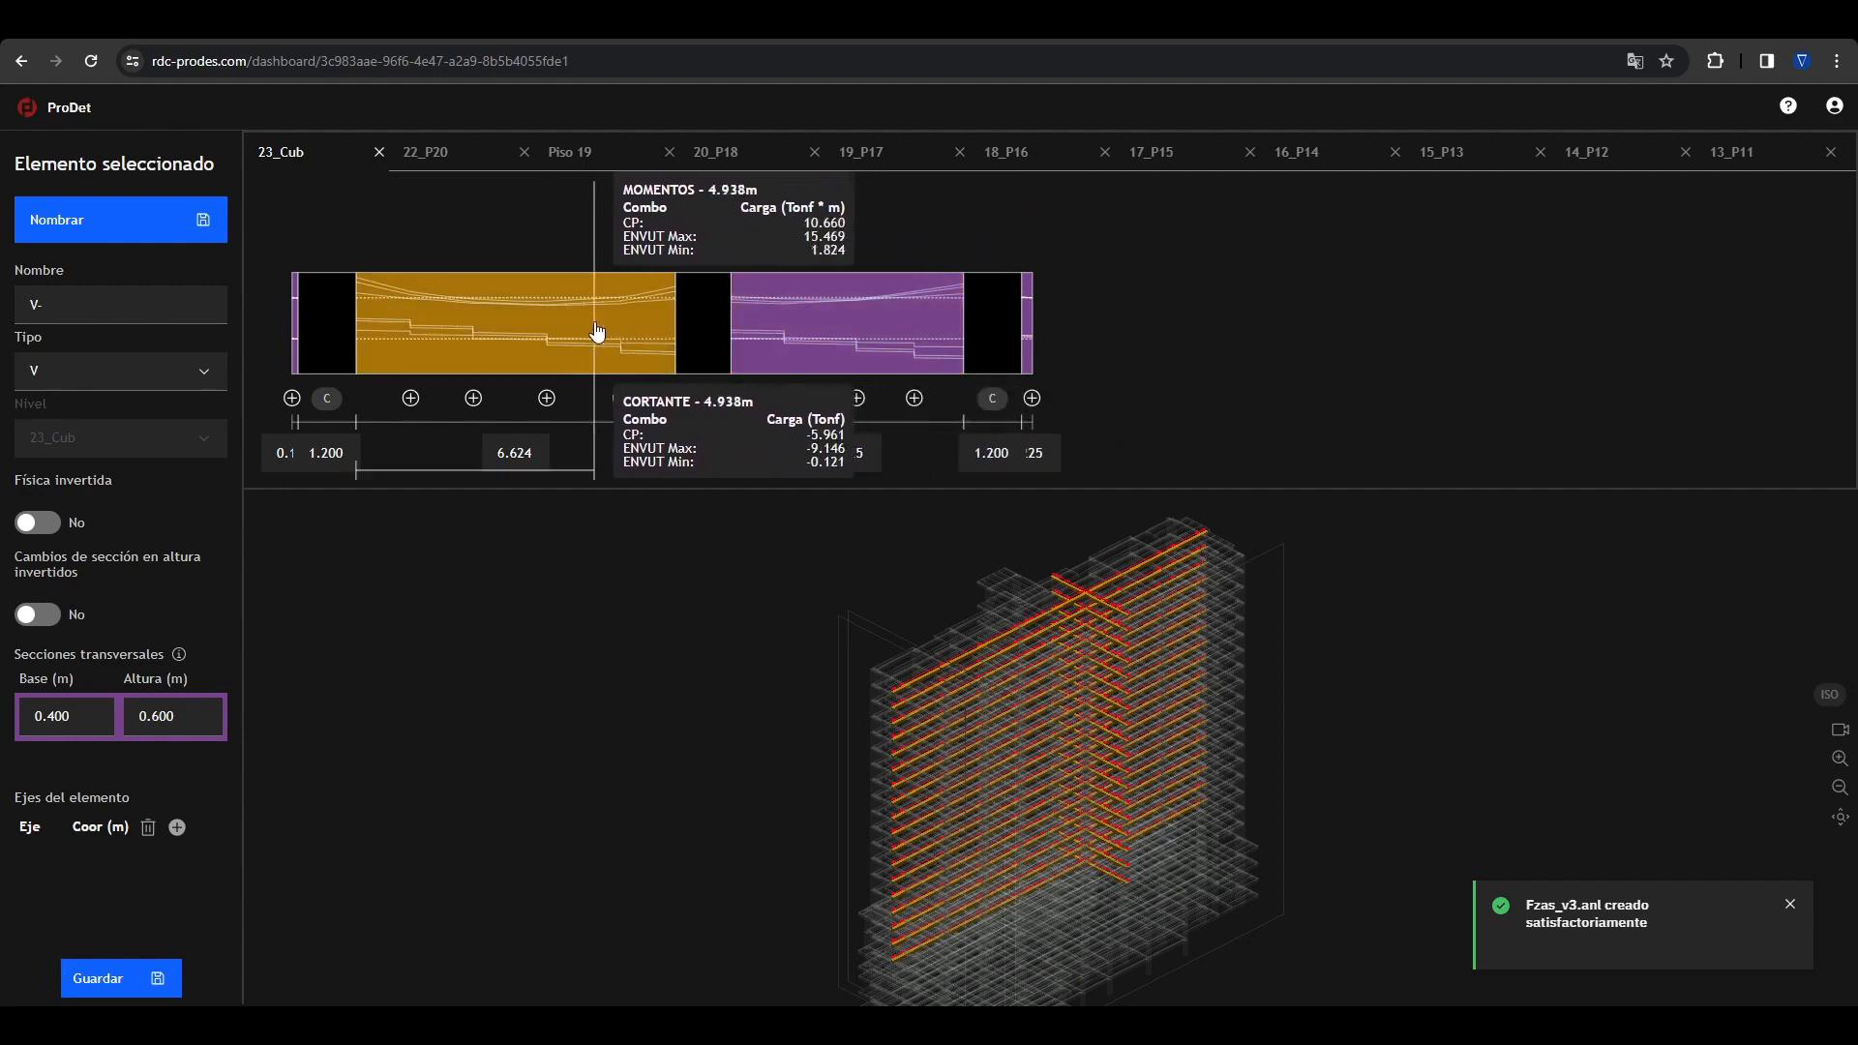
right_click(535, 324)
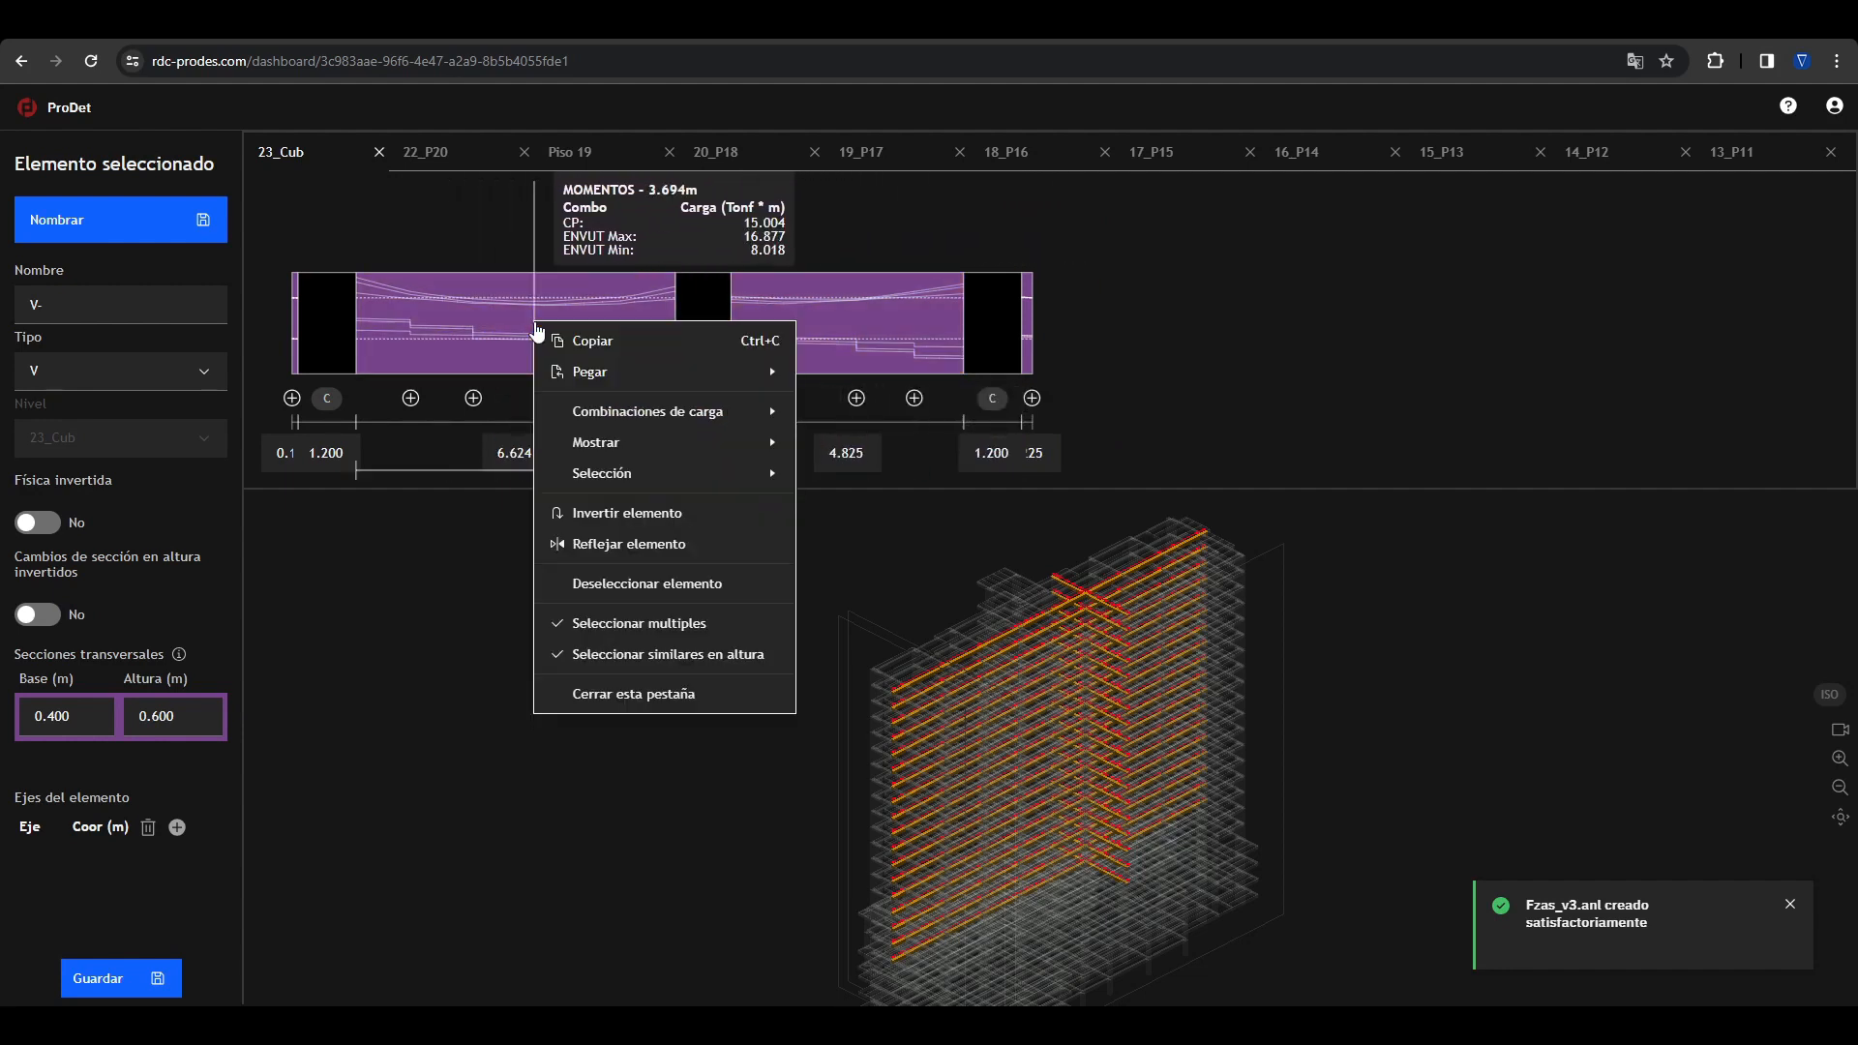
mouse_move(672, 452)
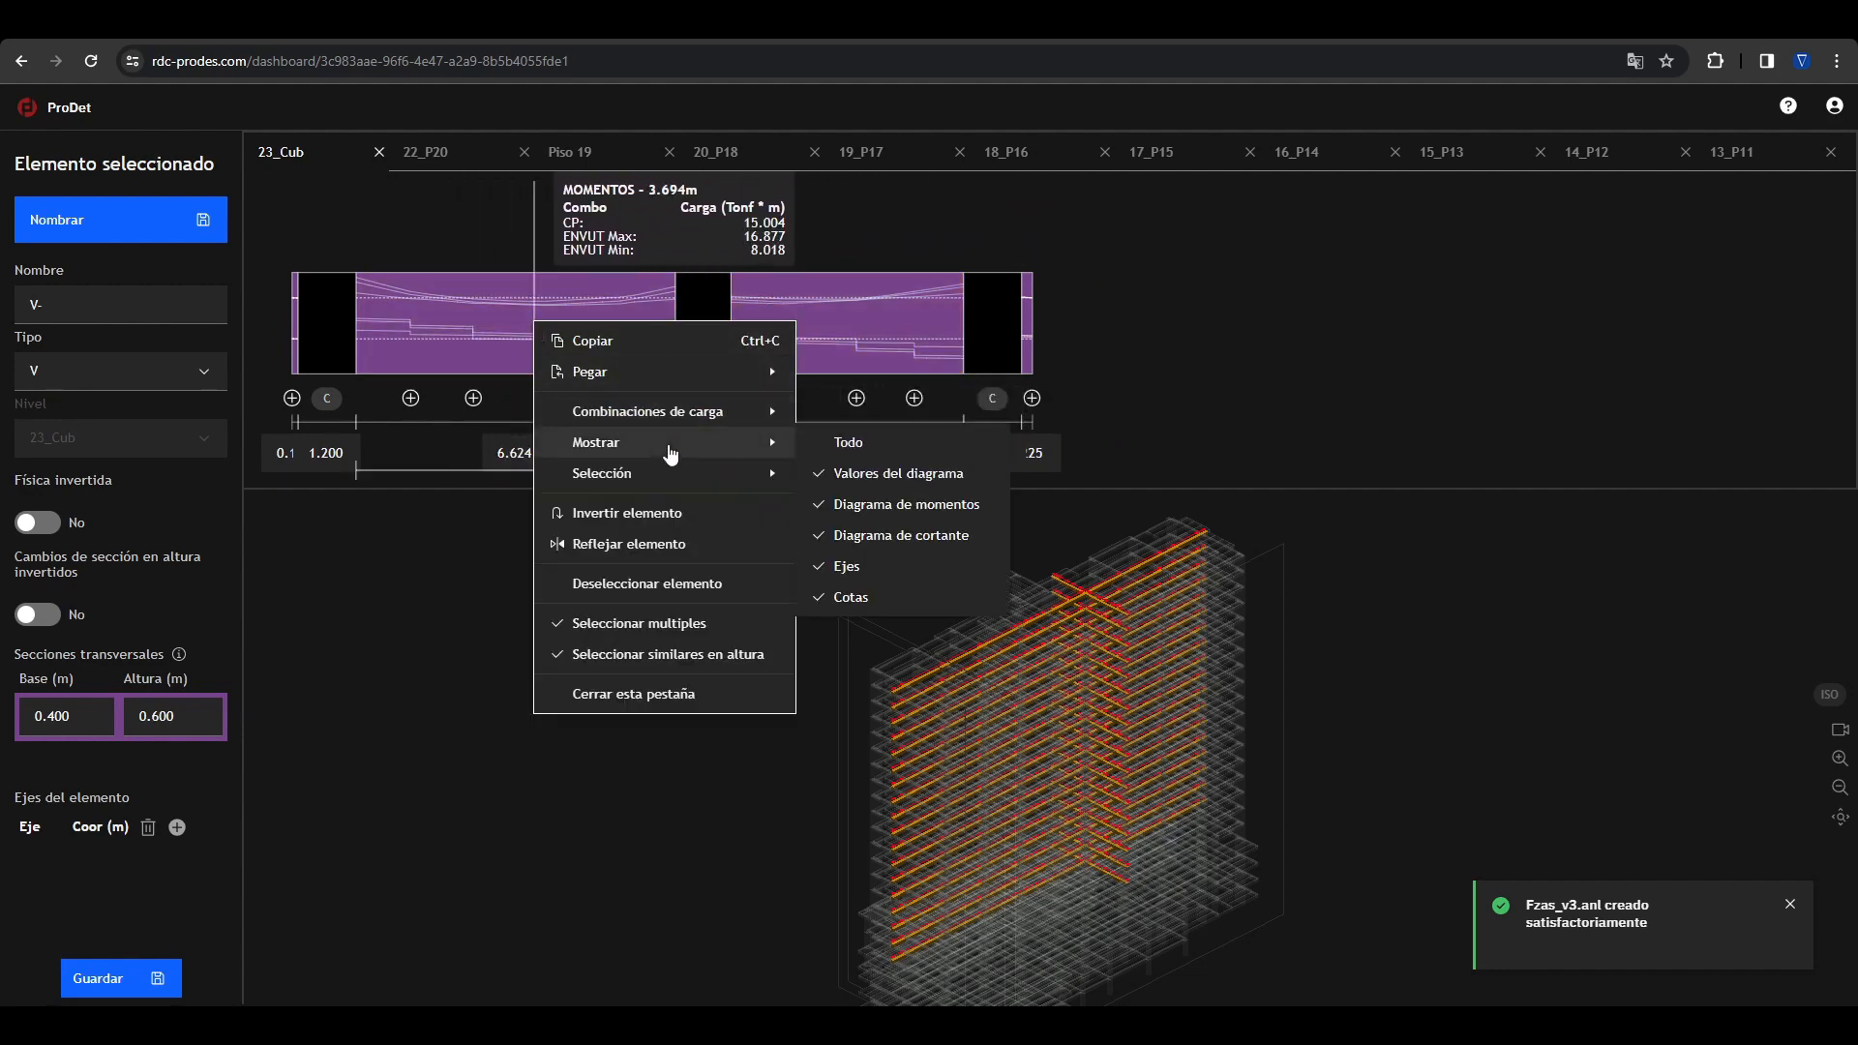
left_click(844, 474)
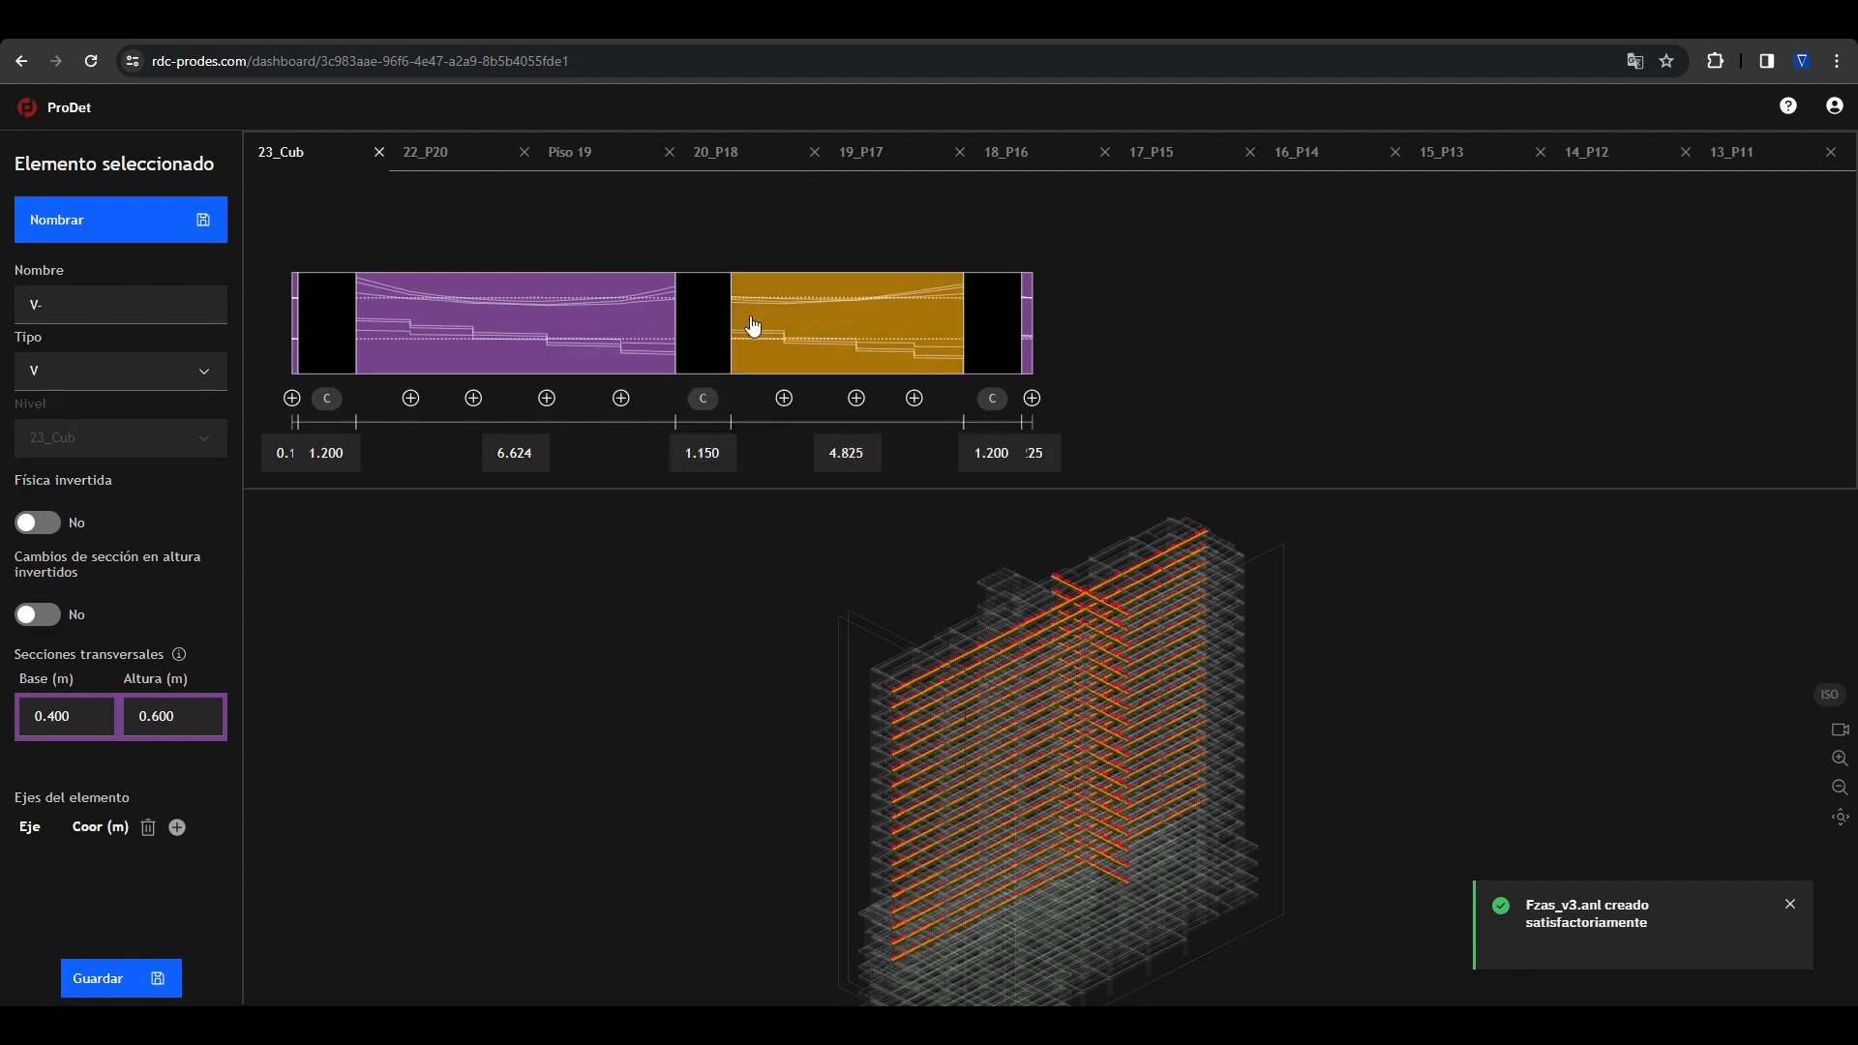
Step: Hide the shear diagram in the beam's elevation view and clear the selection
right_click(832, 334)
mouse_move(932, 453)
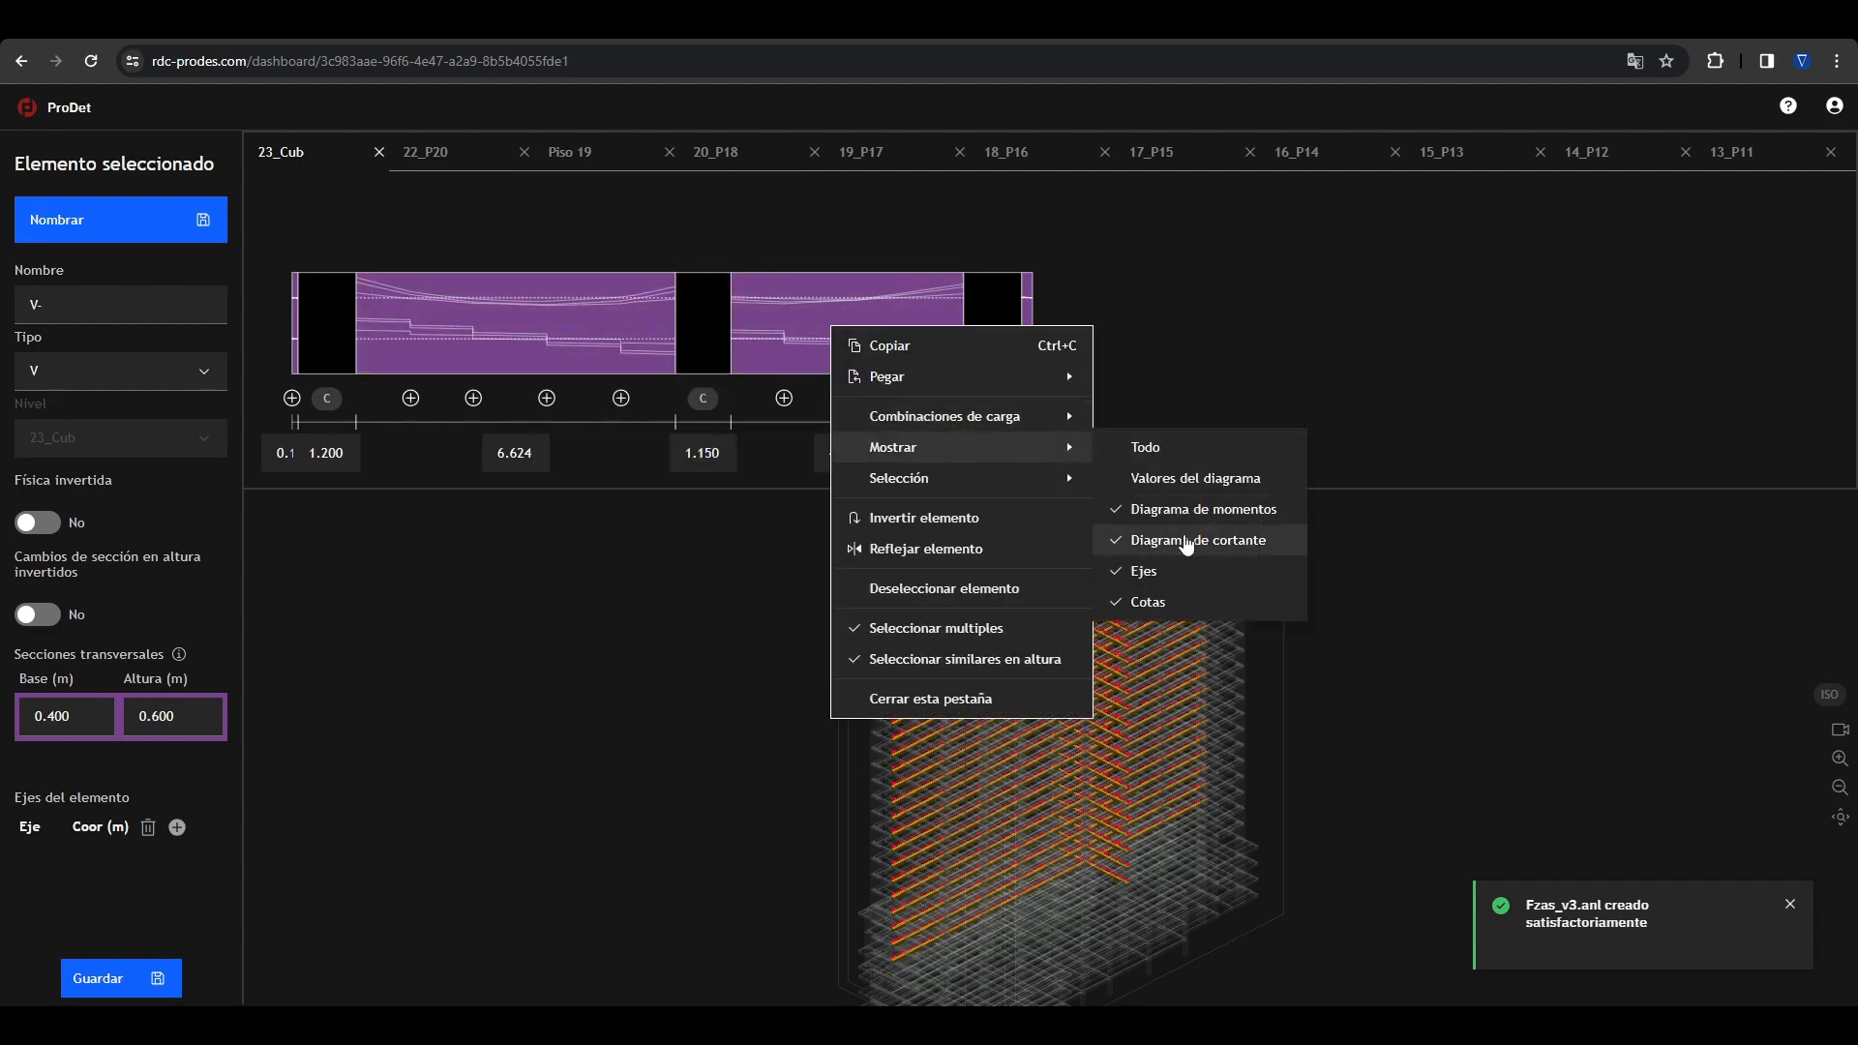
left_click(1185, 540)
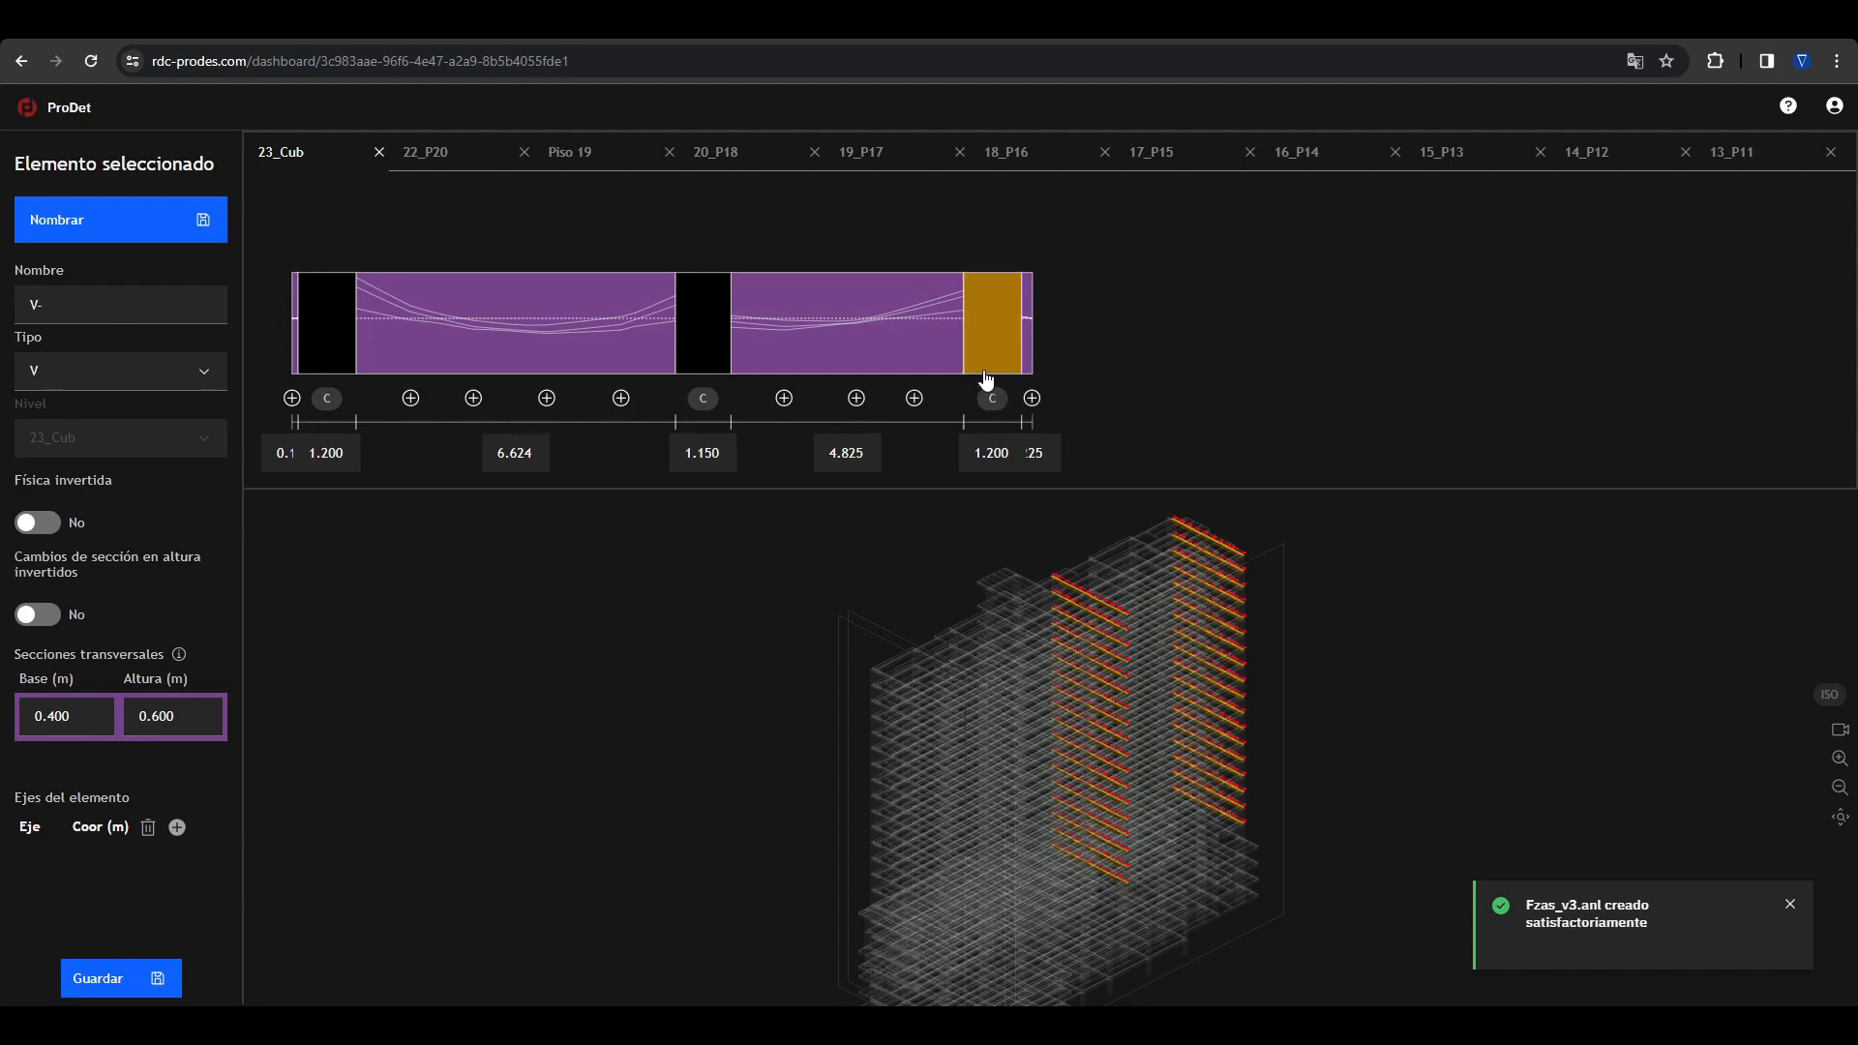
left_click(703, 659)
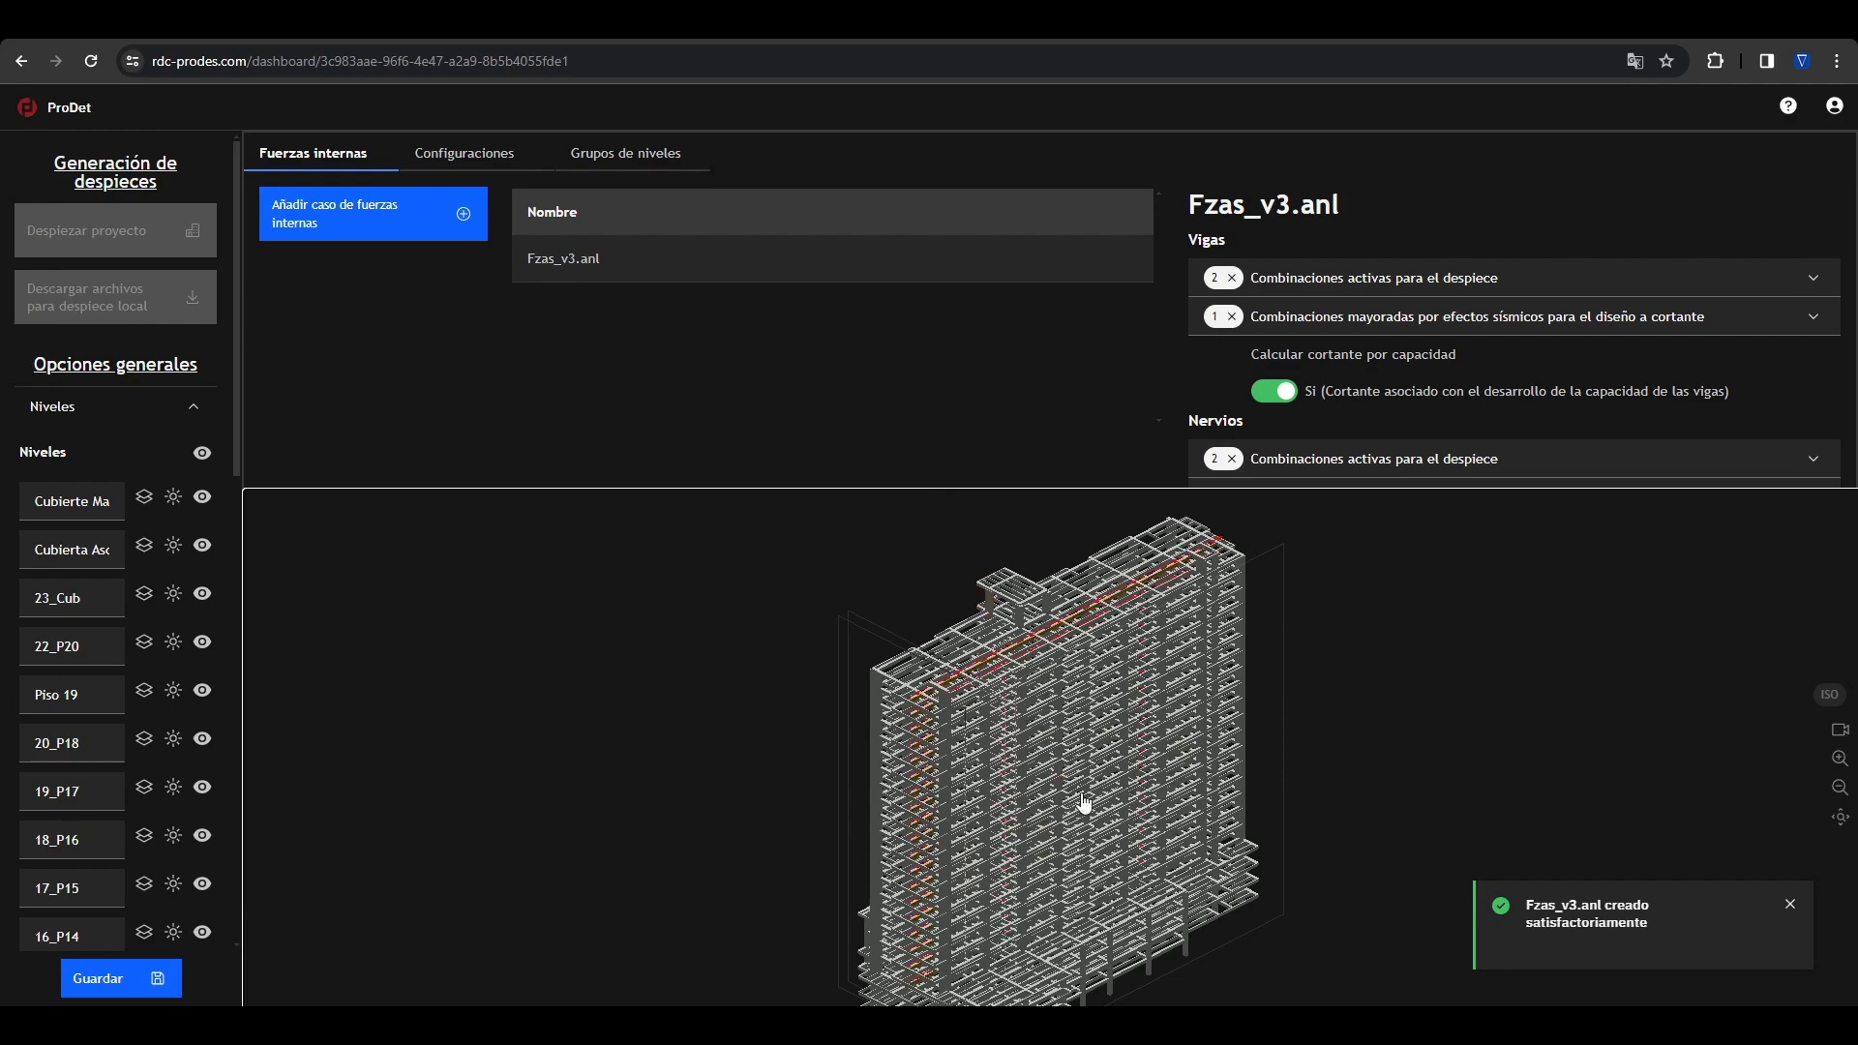
Step: Select the long multi-span N joists and examine their moment diagrams and supports along the full length
mouse_move(1083, 800)
left_mouse_down()
mouse_move(1003, 778)
mouse_move(1065, 785)
left_mouse_up()
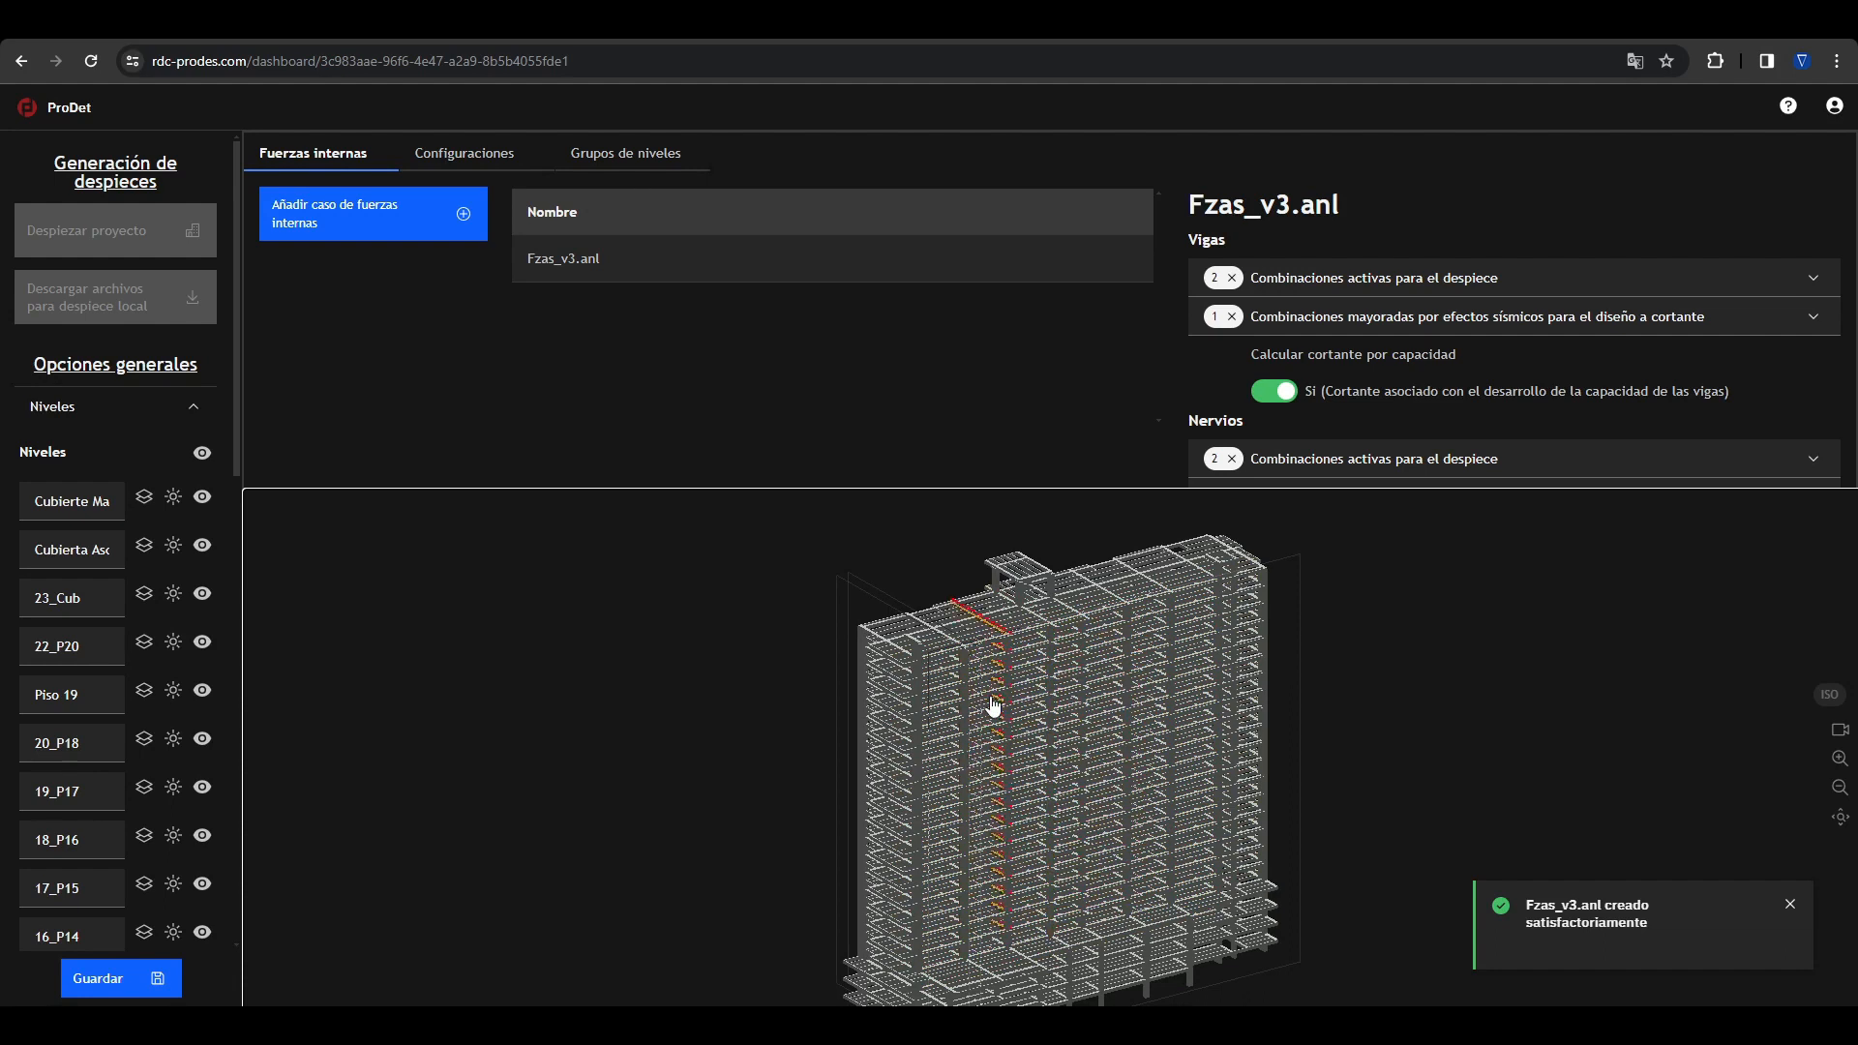
left_click(1113, 770)
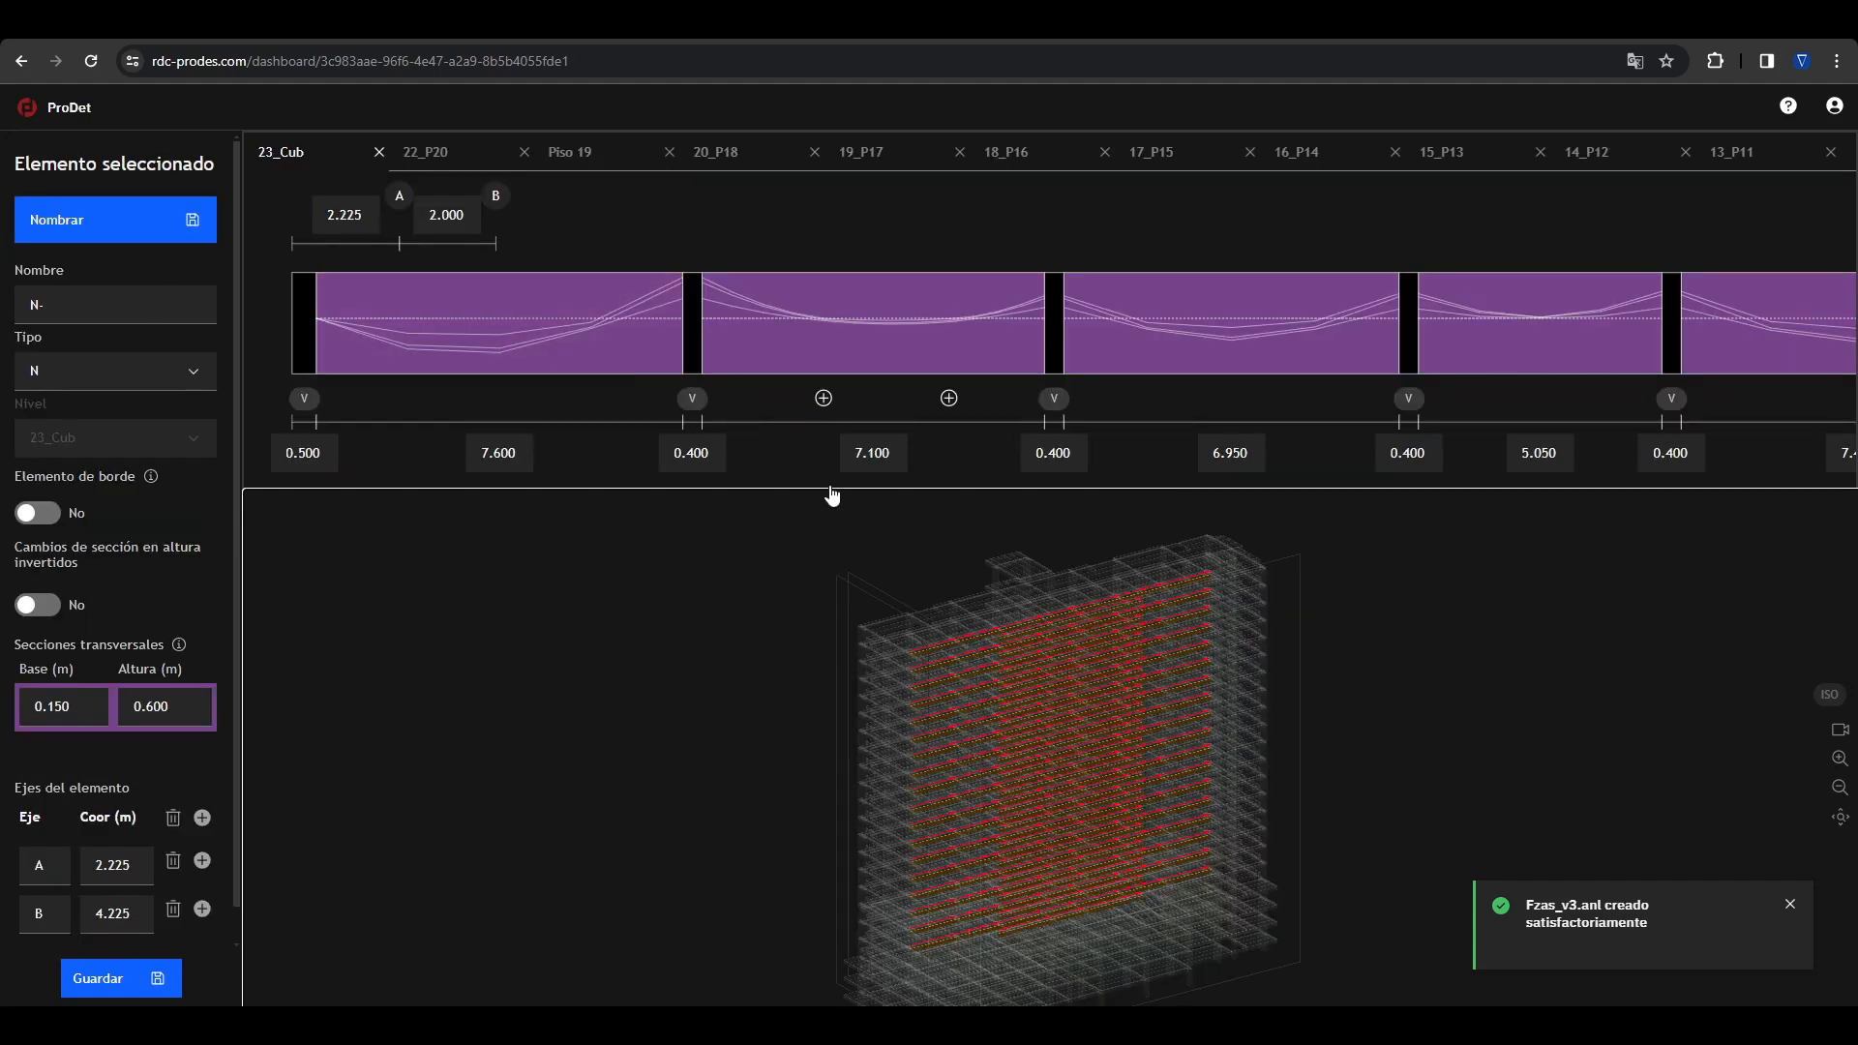
left_click_drag(833, 491, 828, 428)
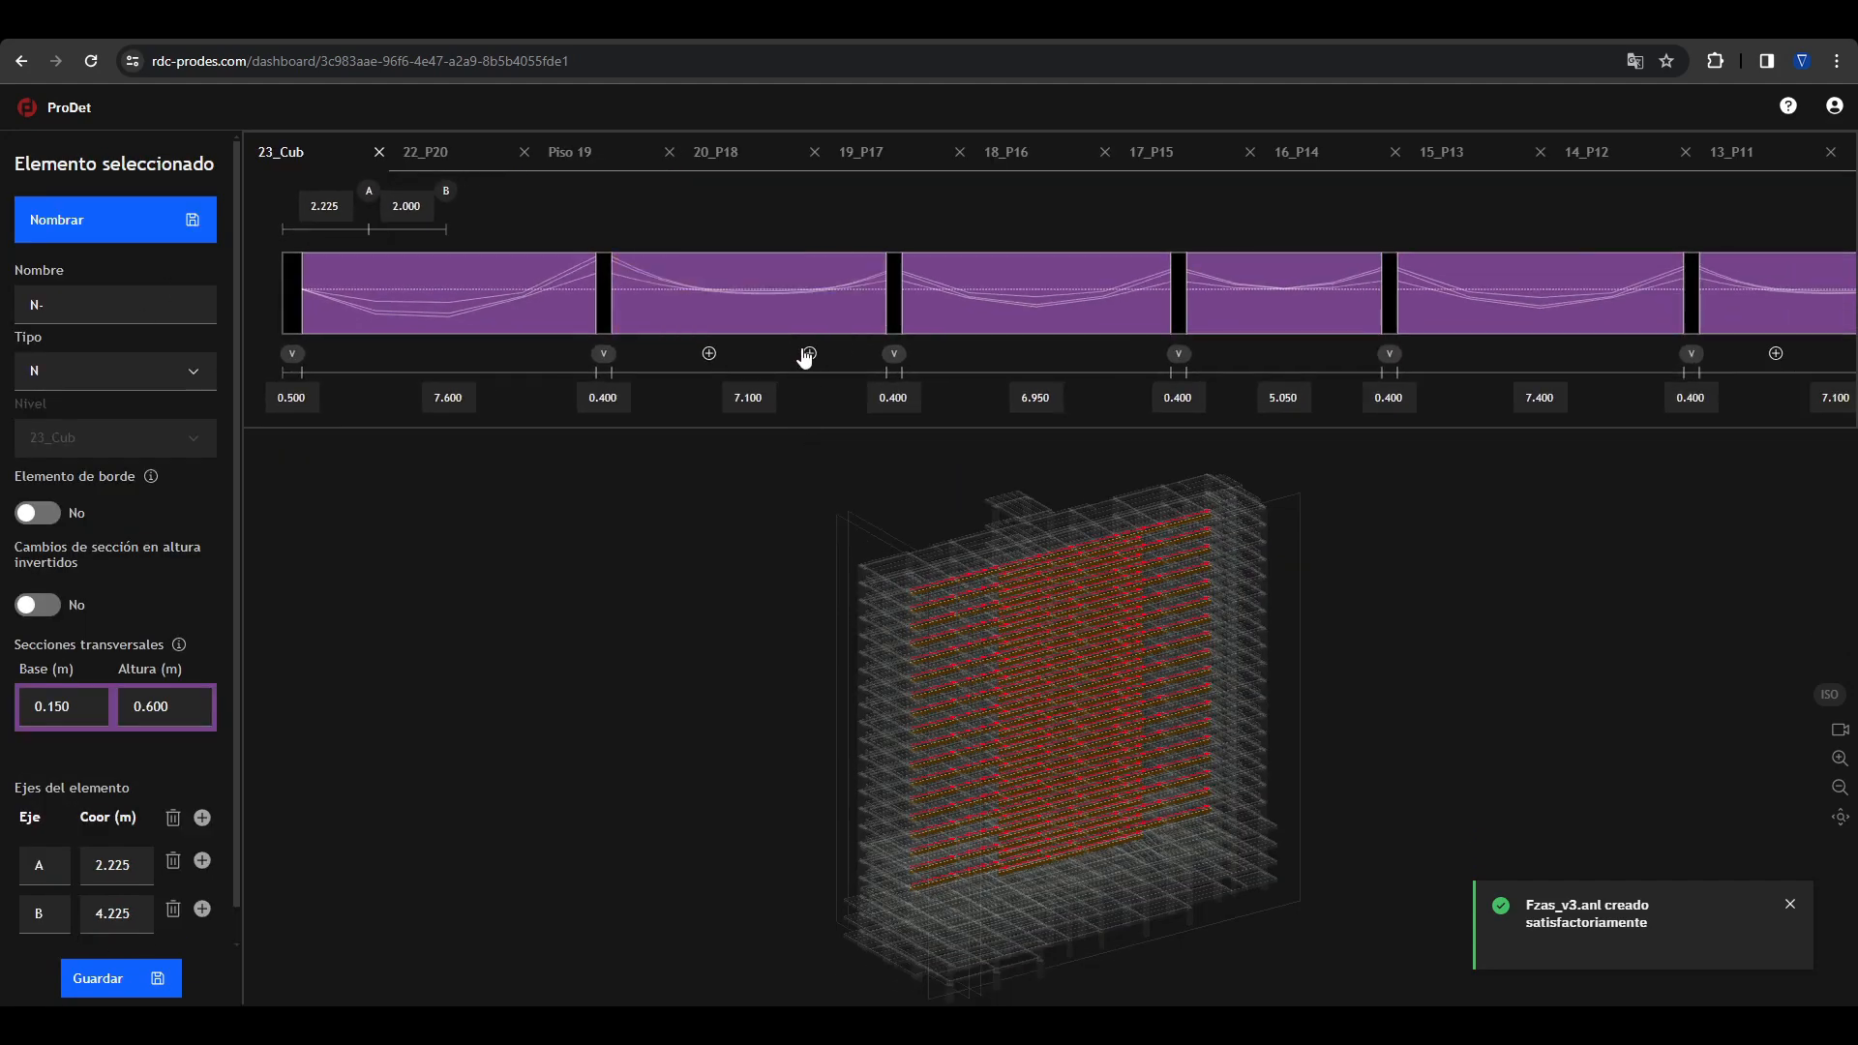
scroll(802, 350, "right", 3)
scroll(804, 352, "left", 3)
scroll(803, 353, "right", 3)
scroll(803, 354, "left", 3)
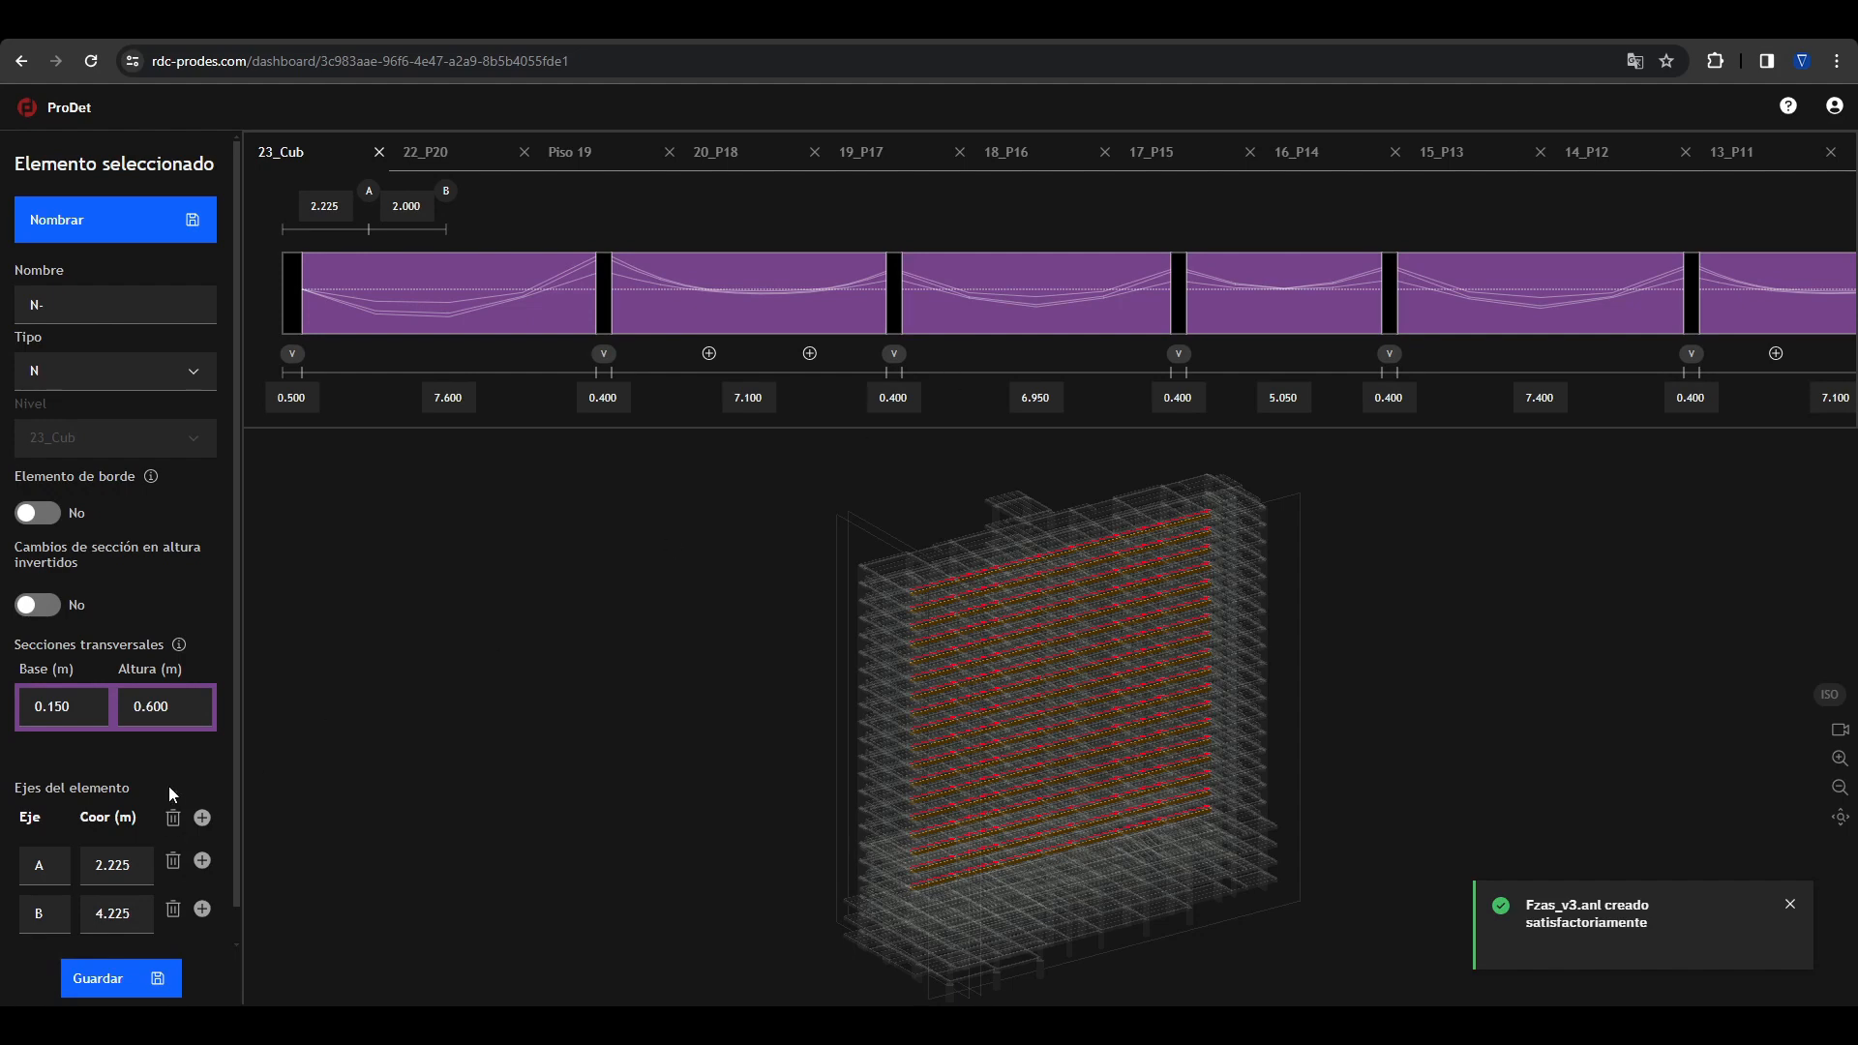
Step: Add axis C at coordinate 6.000 m after axis B on the selected joists and dismiss the notification
left_click(203, 910)
scroll(136, 926, "down", 1)
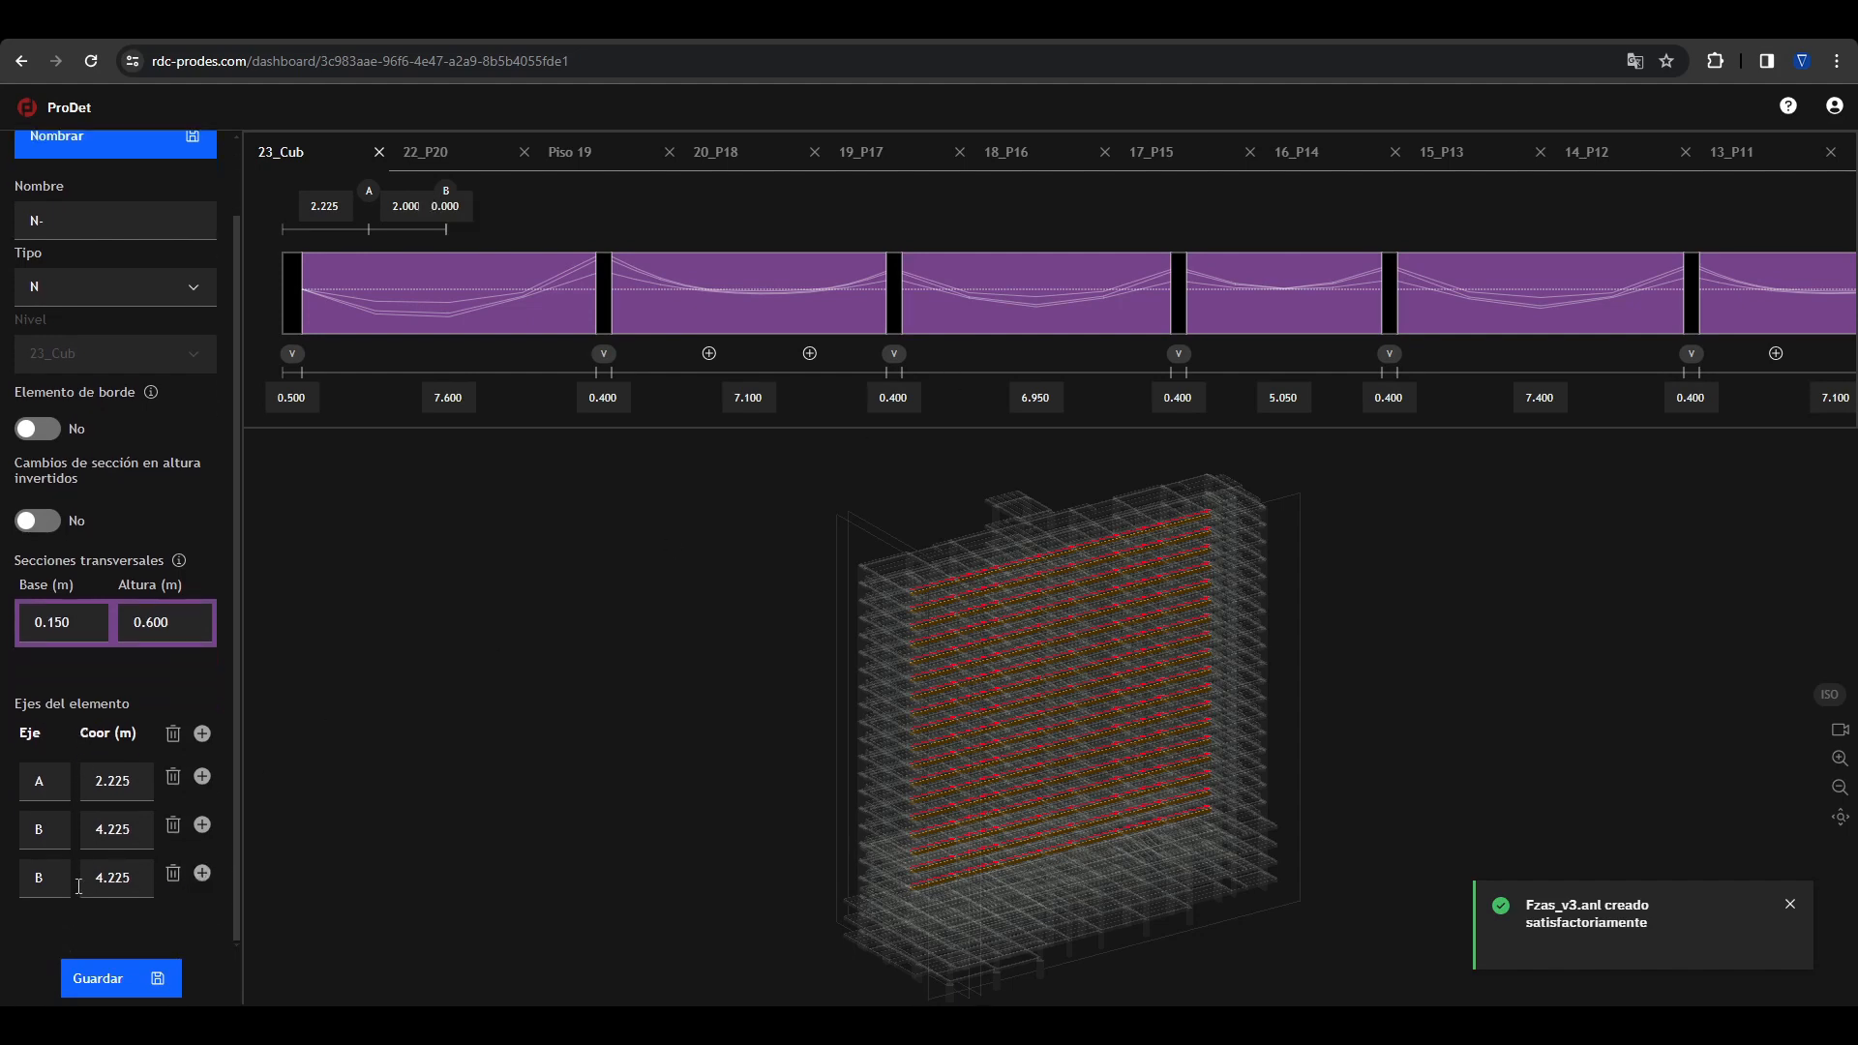
left_click(57, 881)
type("C")
left_click(125, 874)
type("65")
key("Return")
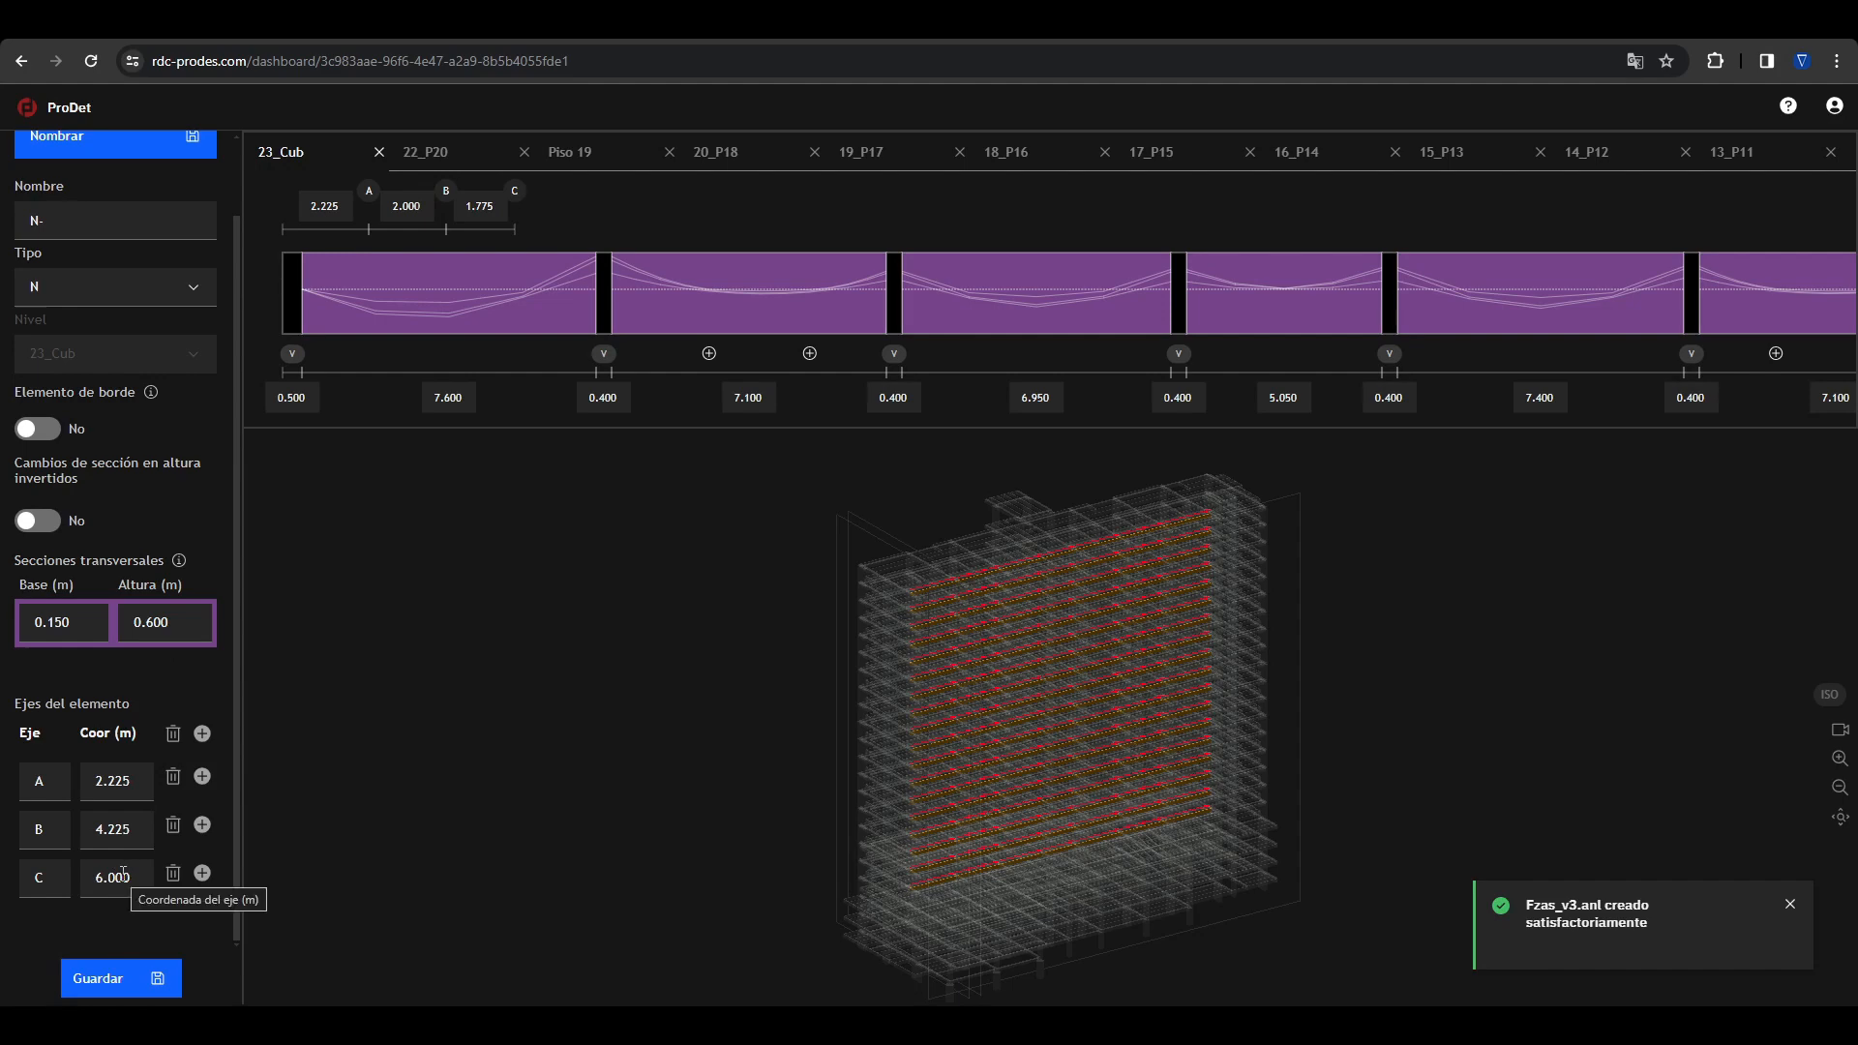
left_click(1790, 904)
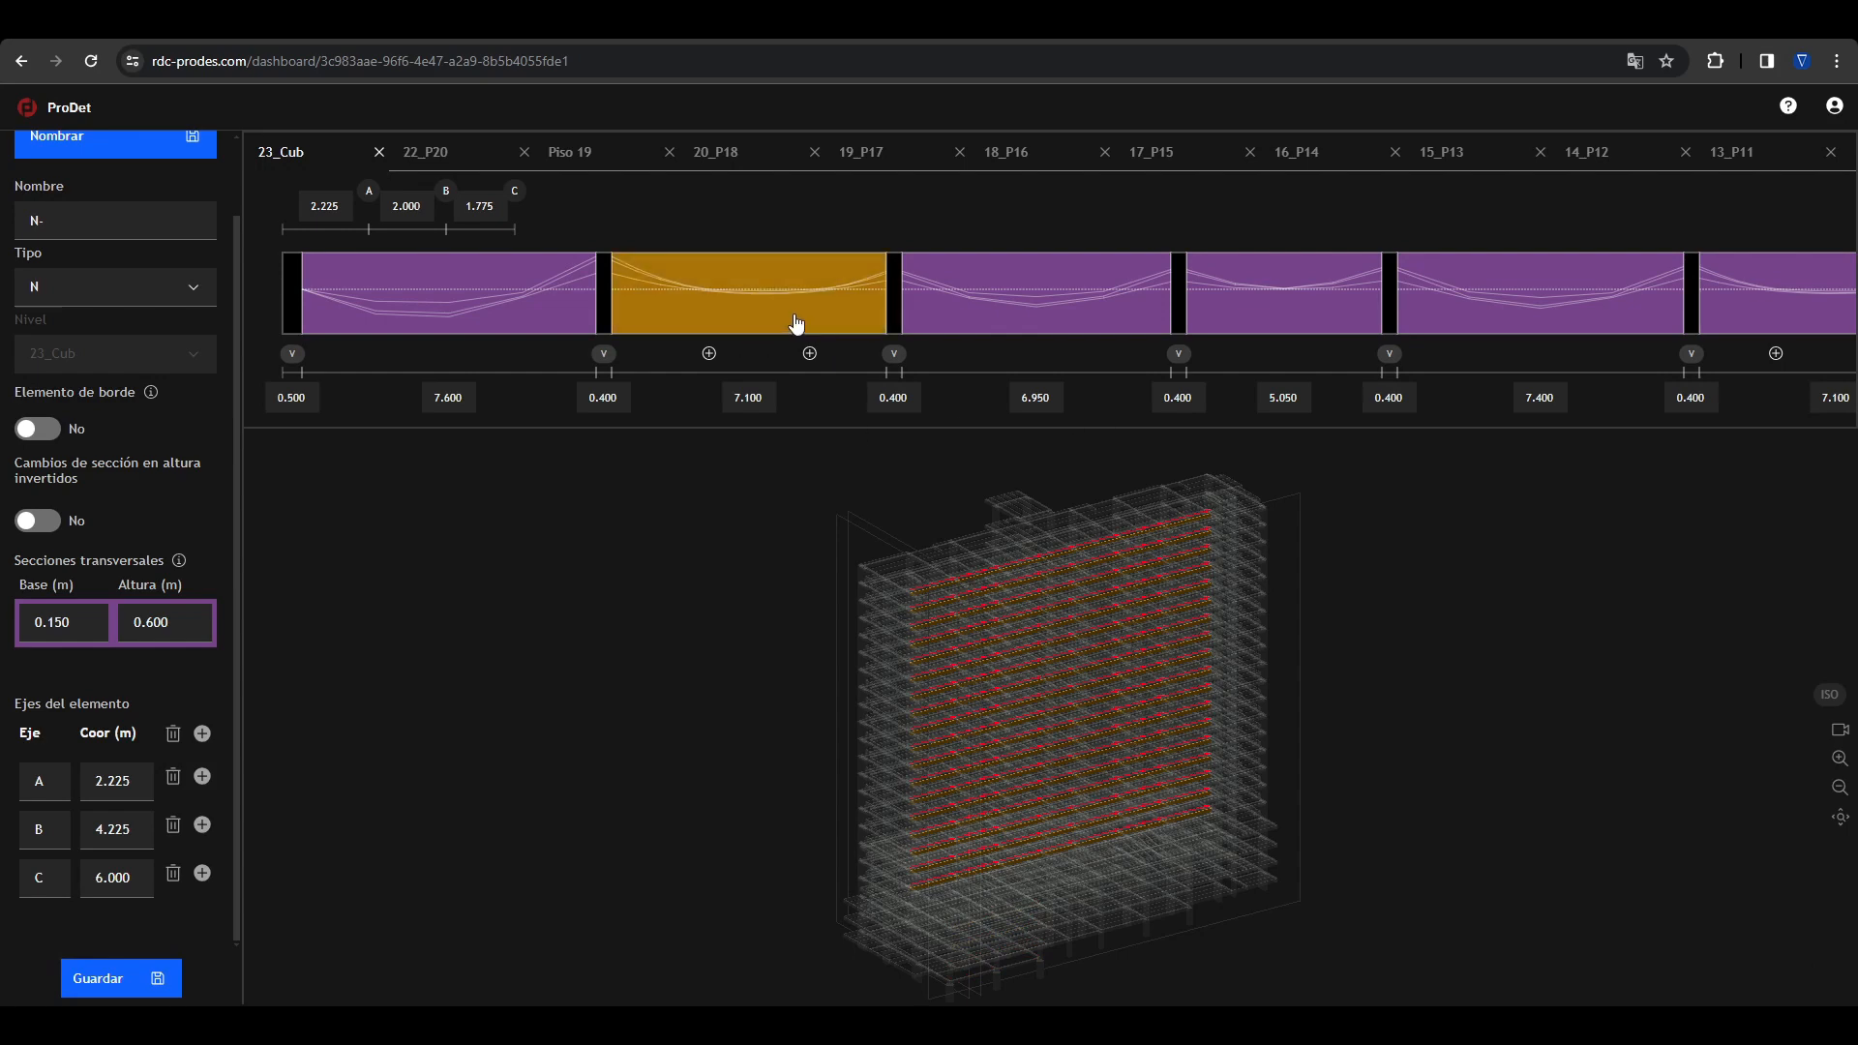
Step: Review all spans of the long joist once more, then clear the selection
scroll(763, 311, "right", 3)
scroll(1045, 305, "left", 2)
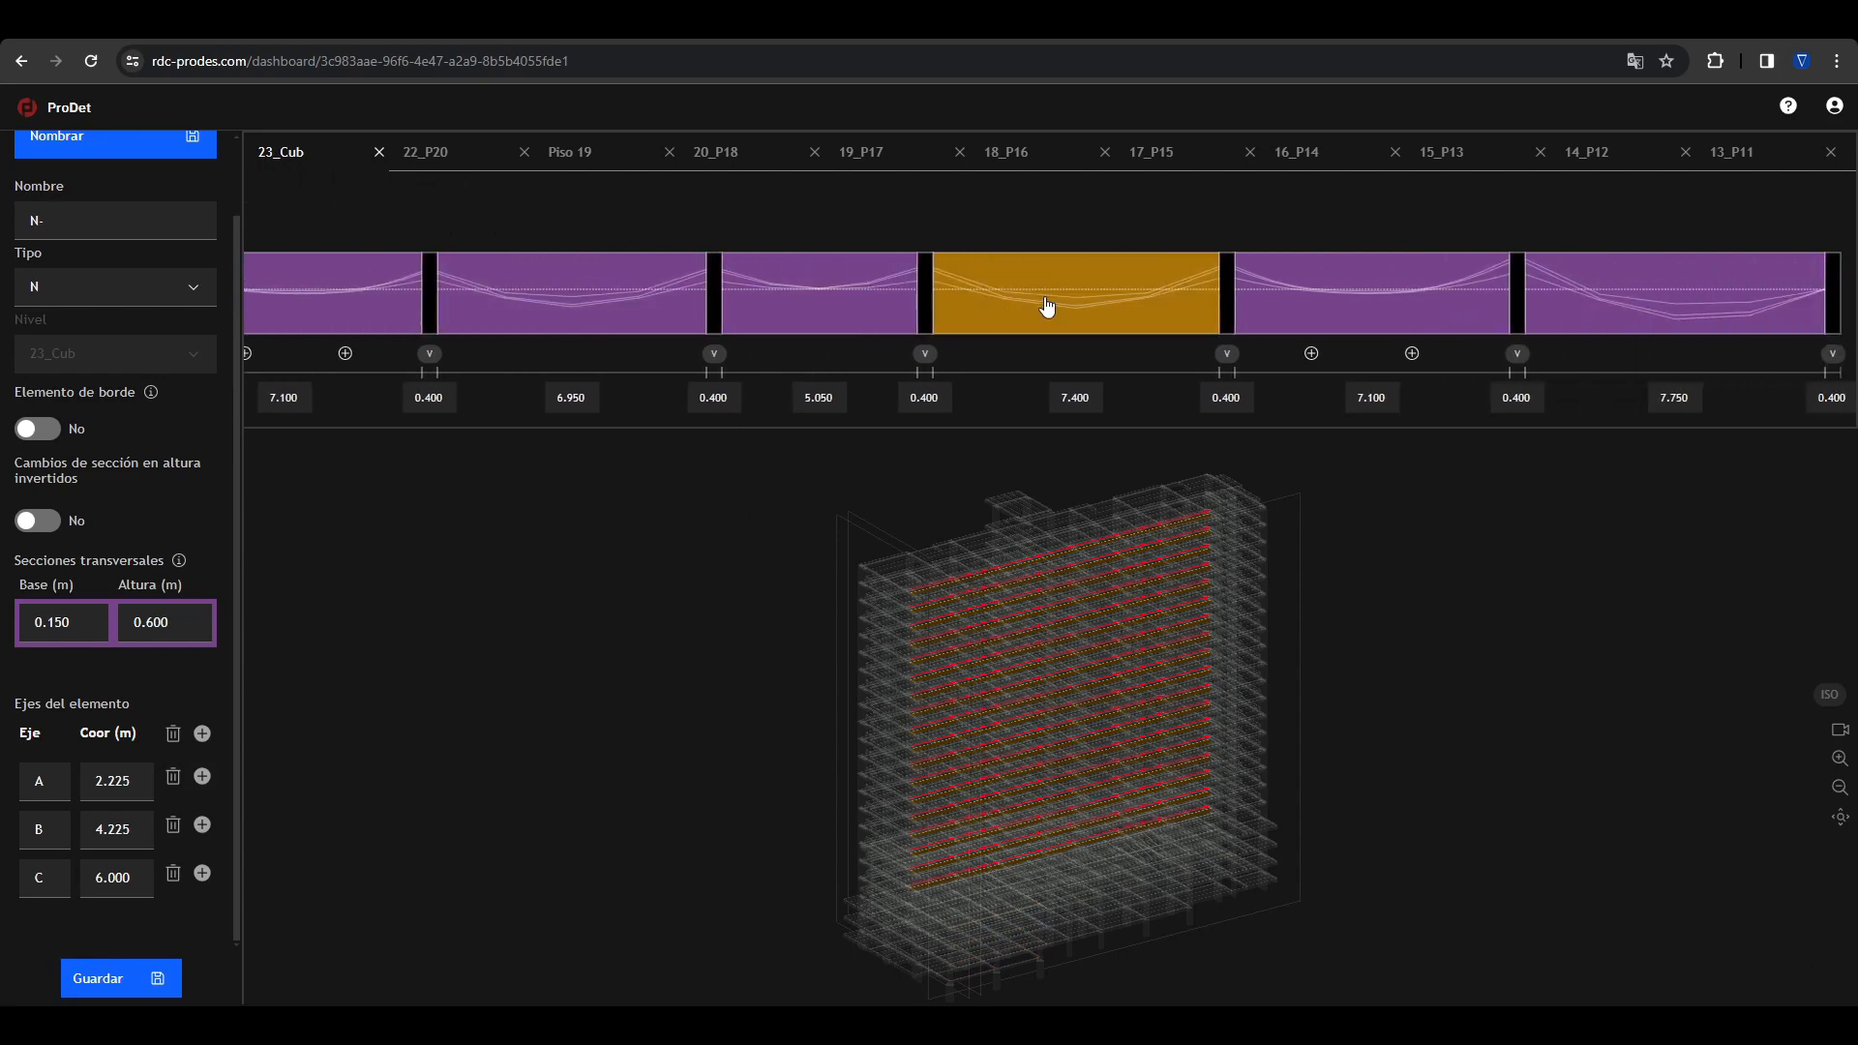
scroll(1062, 327, "left", 2)
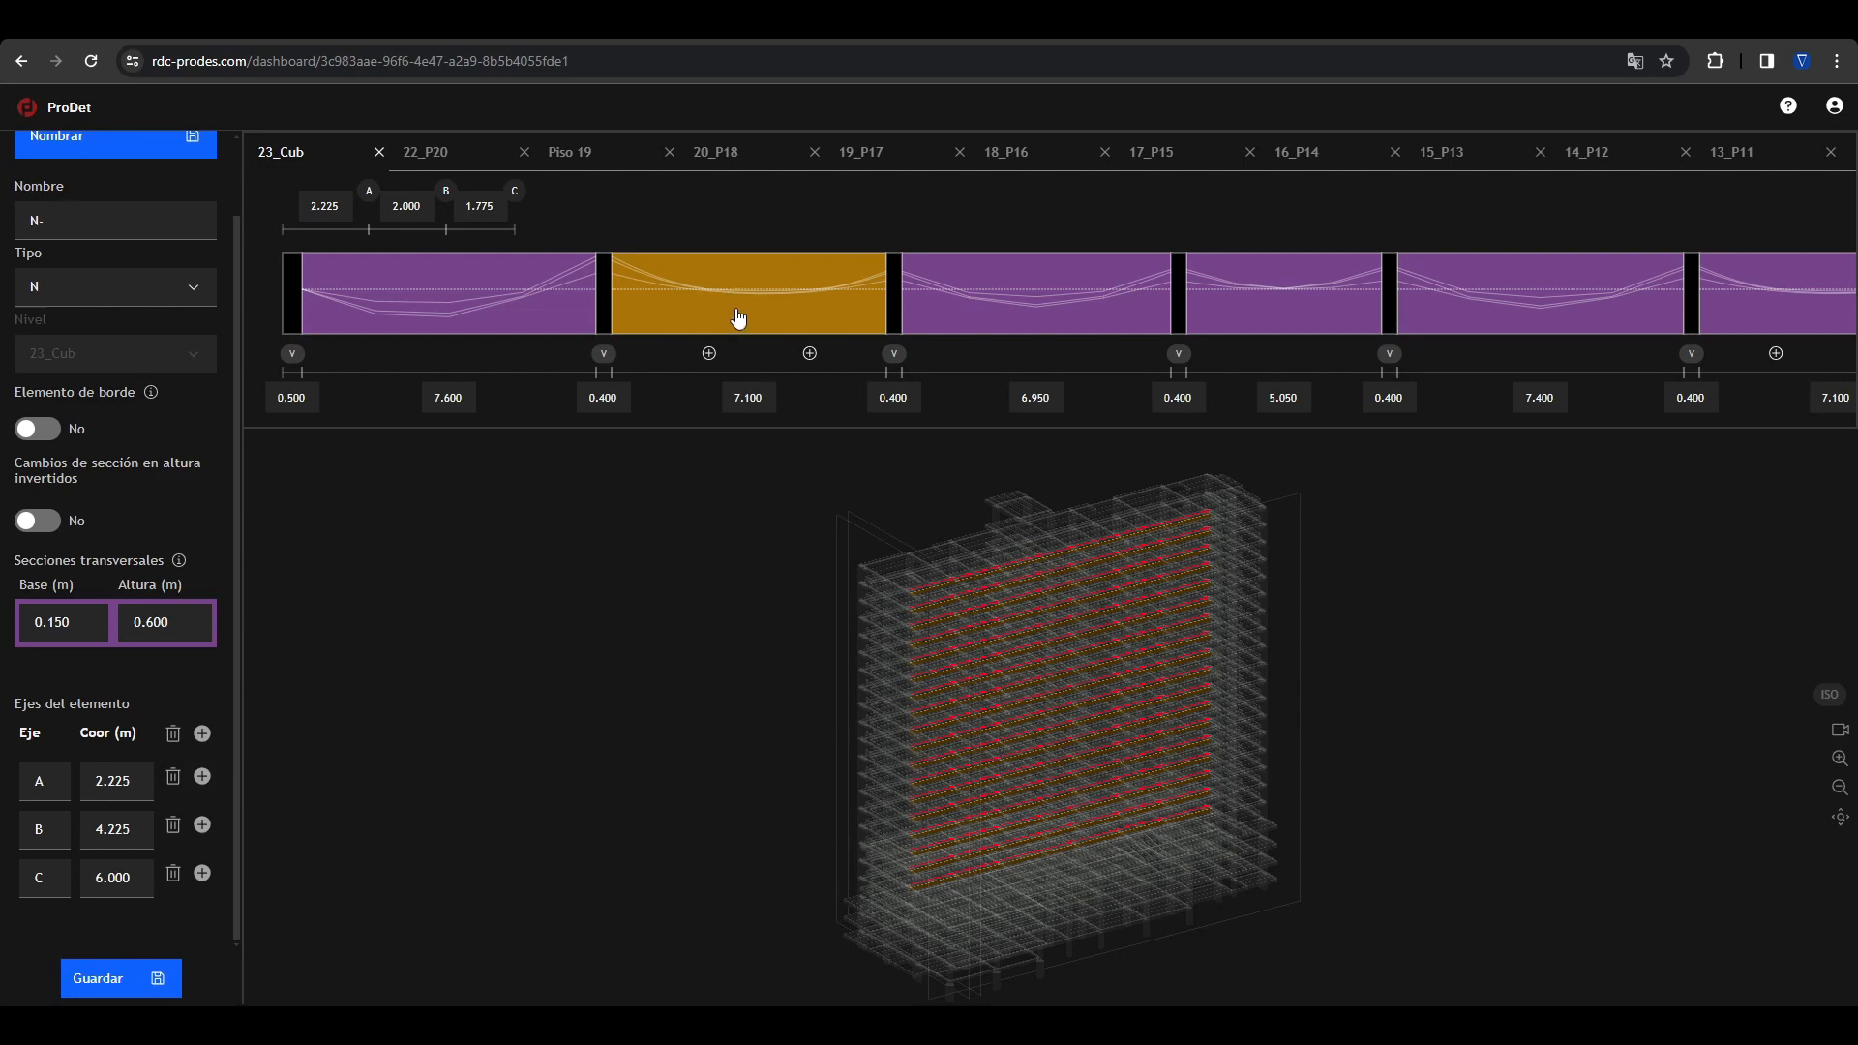
left_click(799, 548)
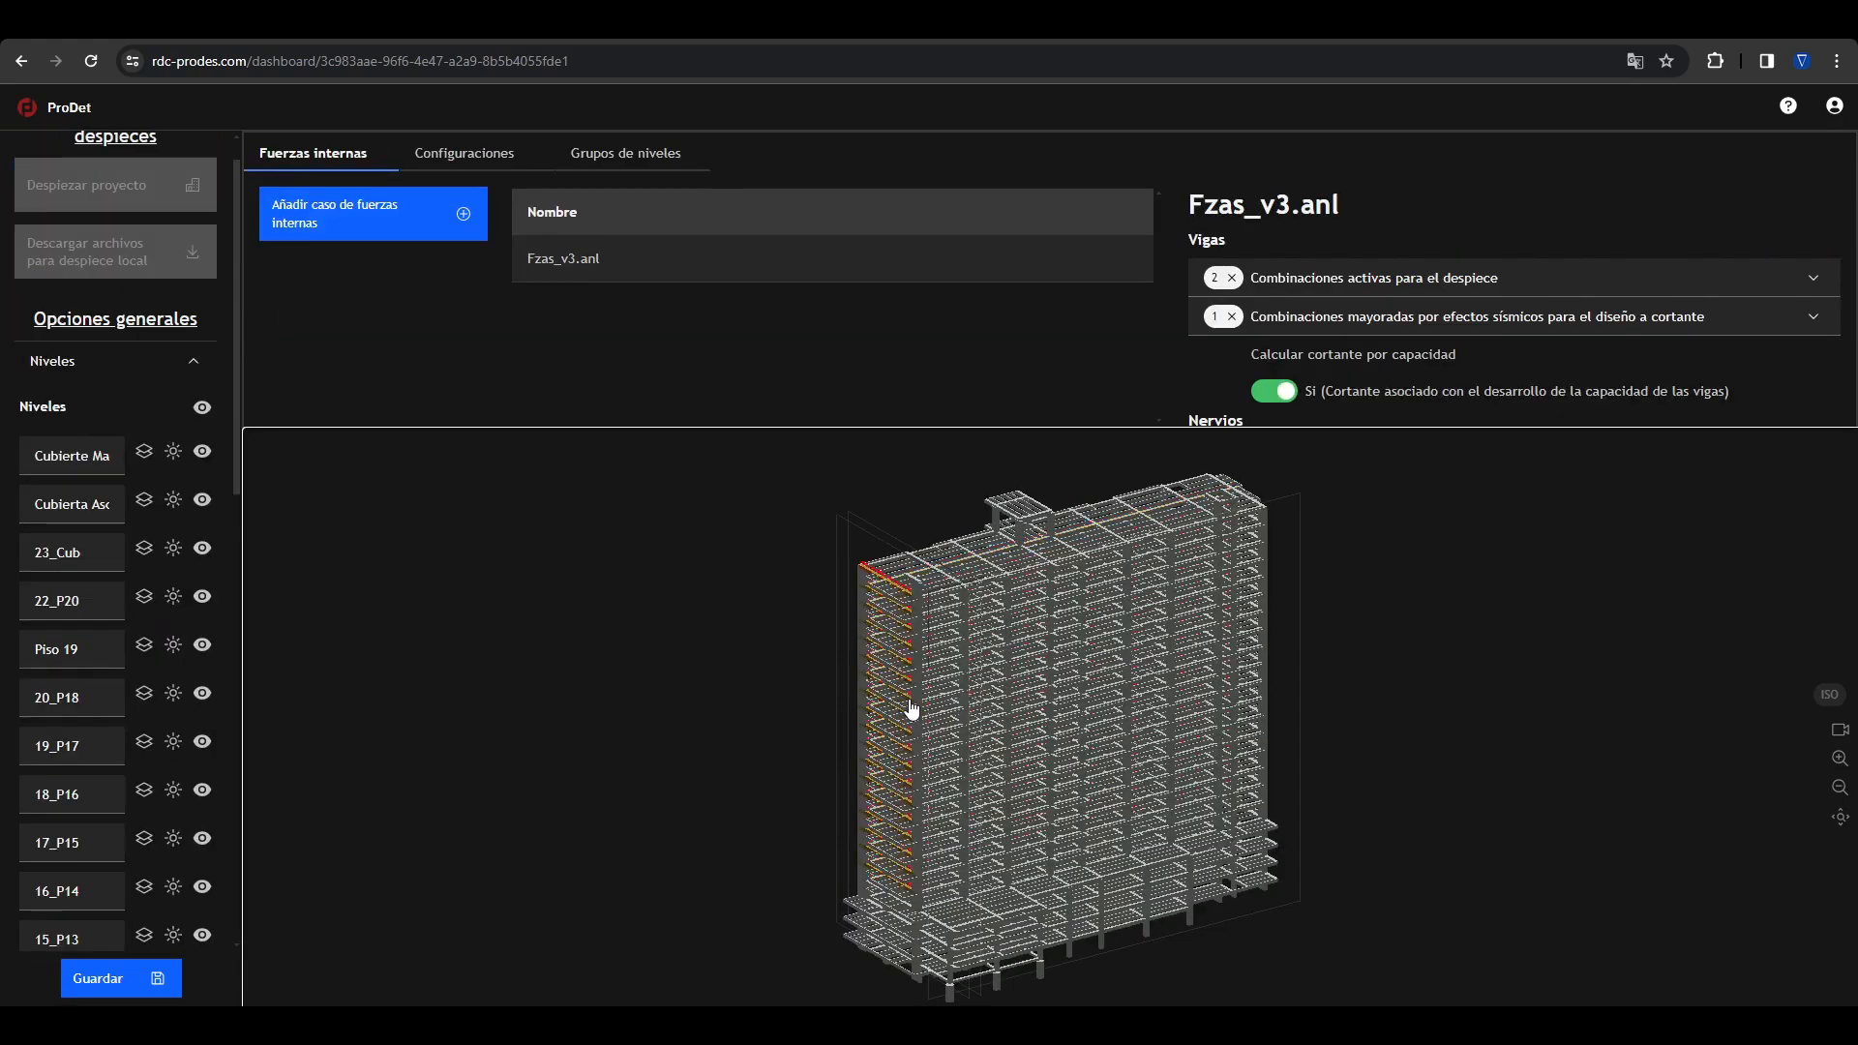
Step: On the short end-bay N joists, add V supports at the free start and the last interior node, and delete the 0.500 m end support
left_click_drag(929, 730, 956, 746)
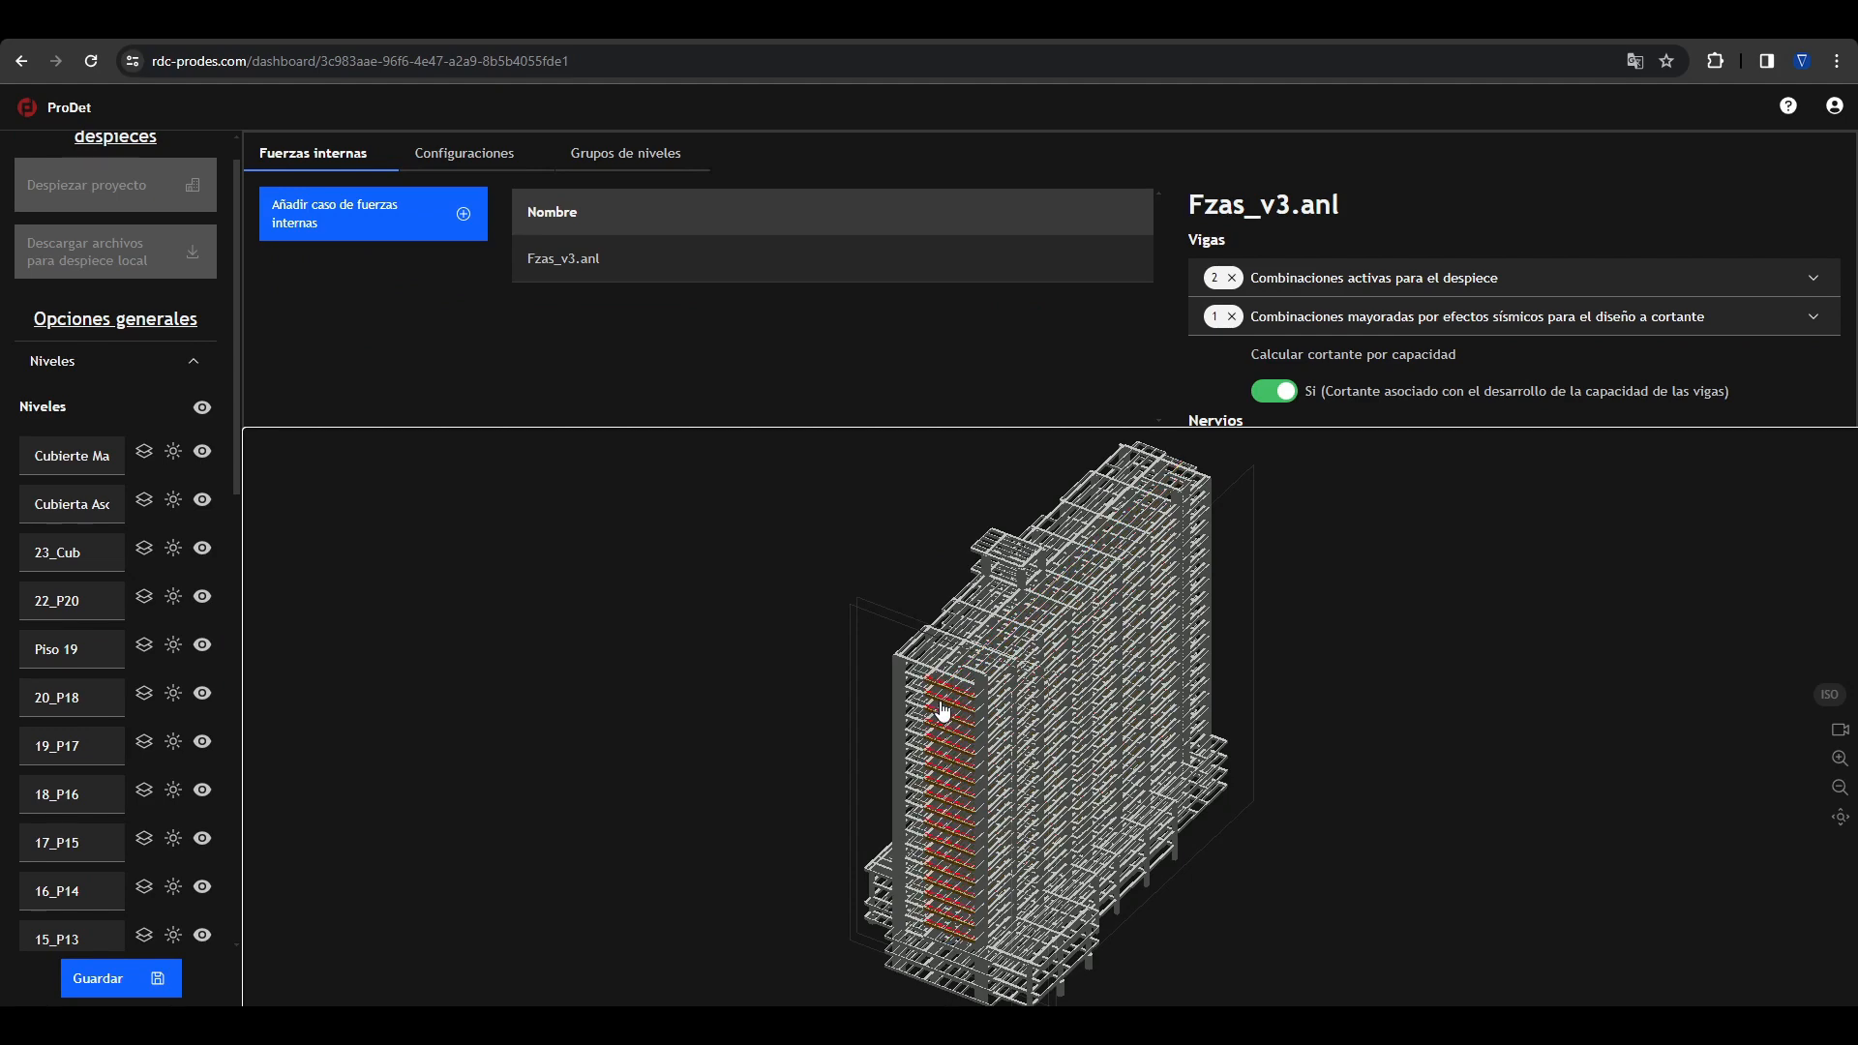
left_click(944, 711)
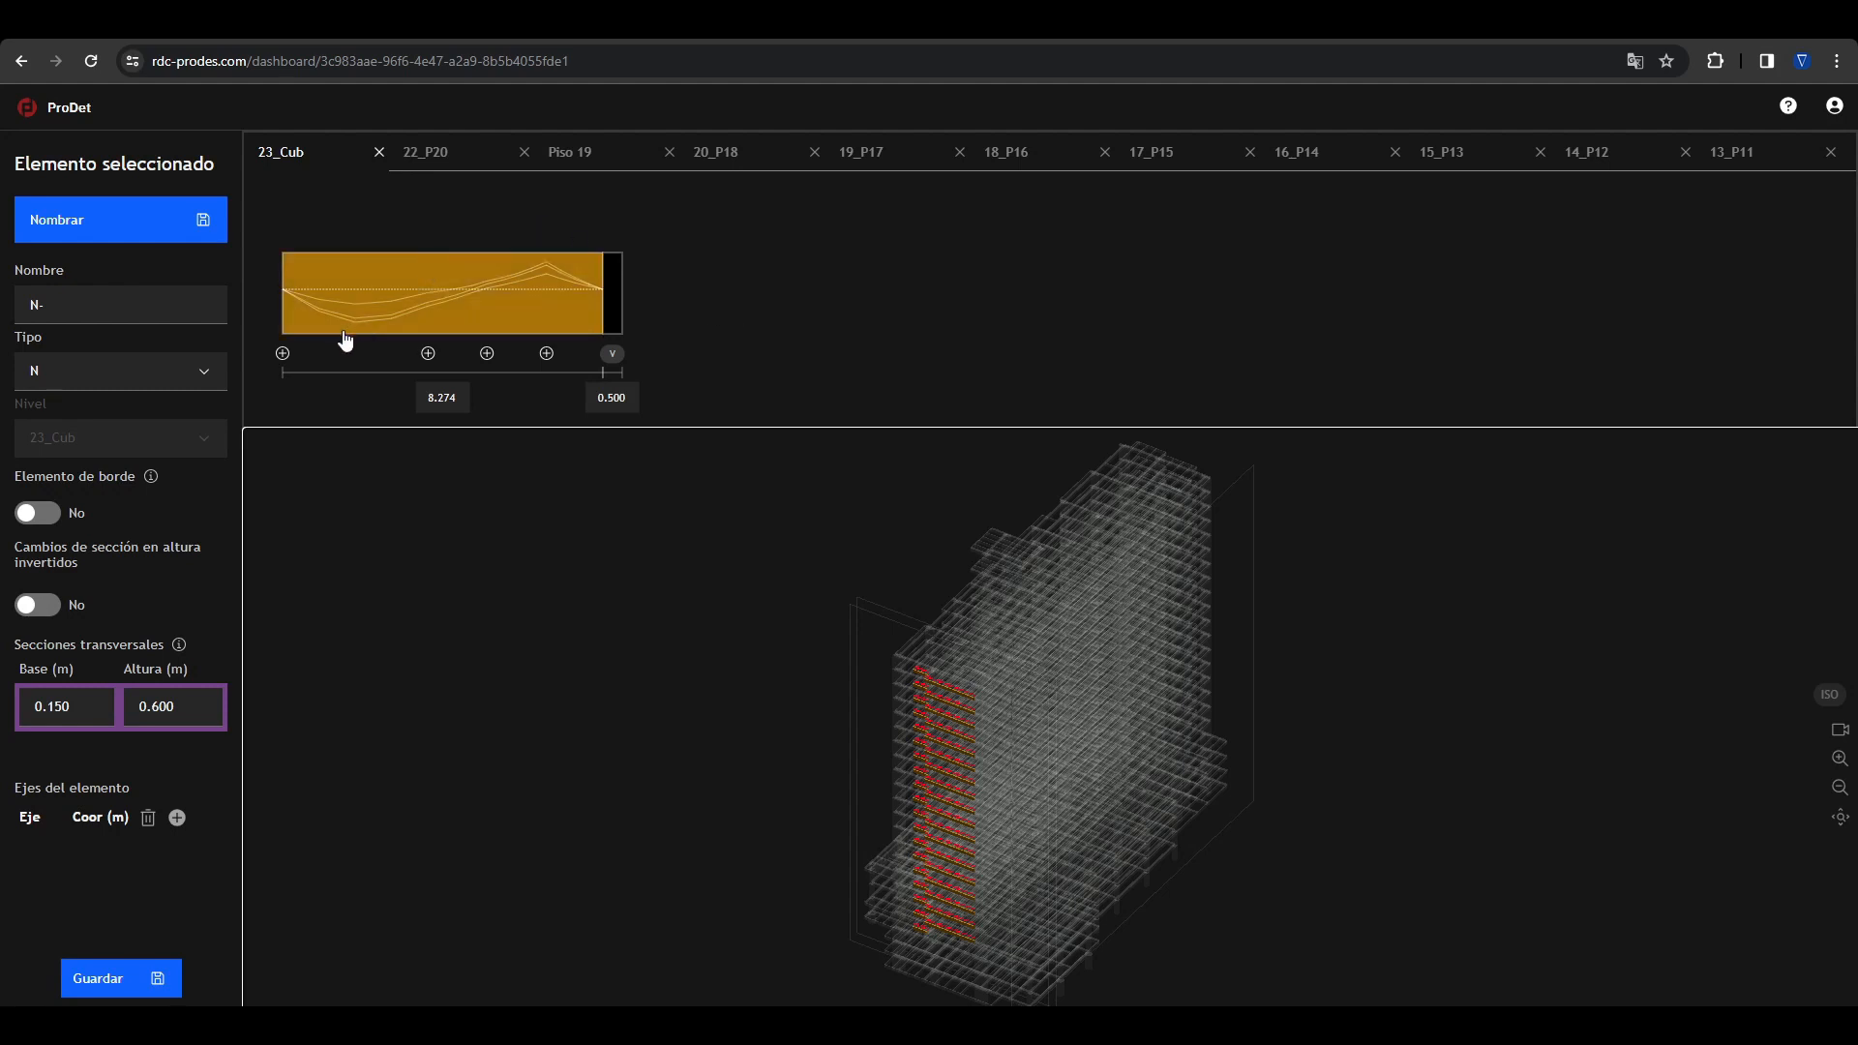
left_click(282, 354)
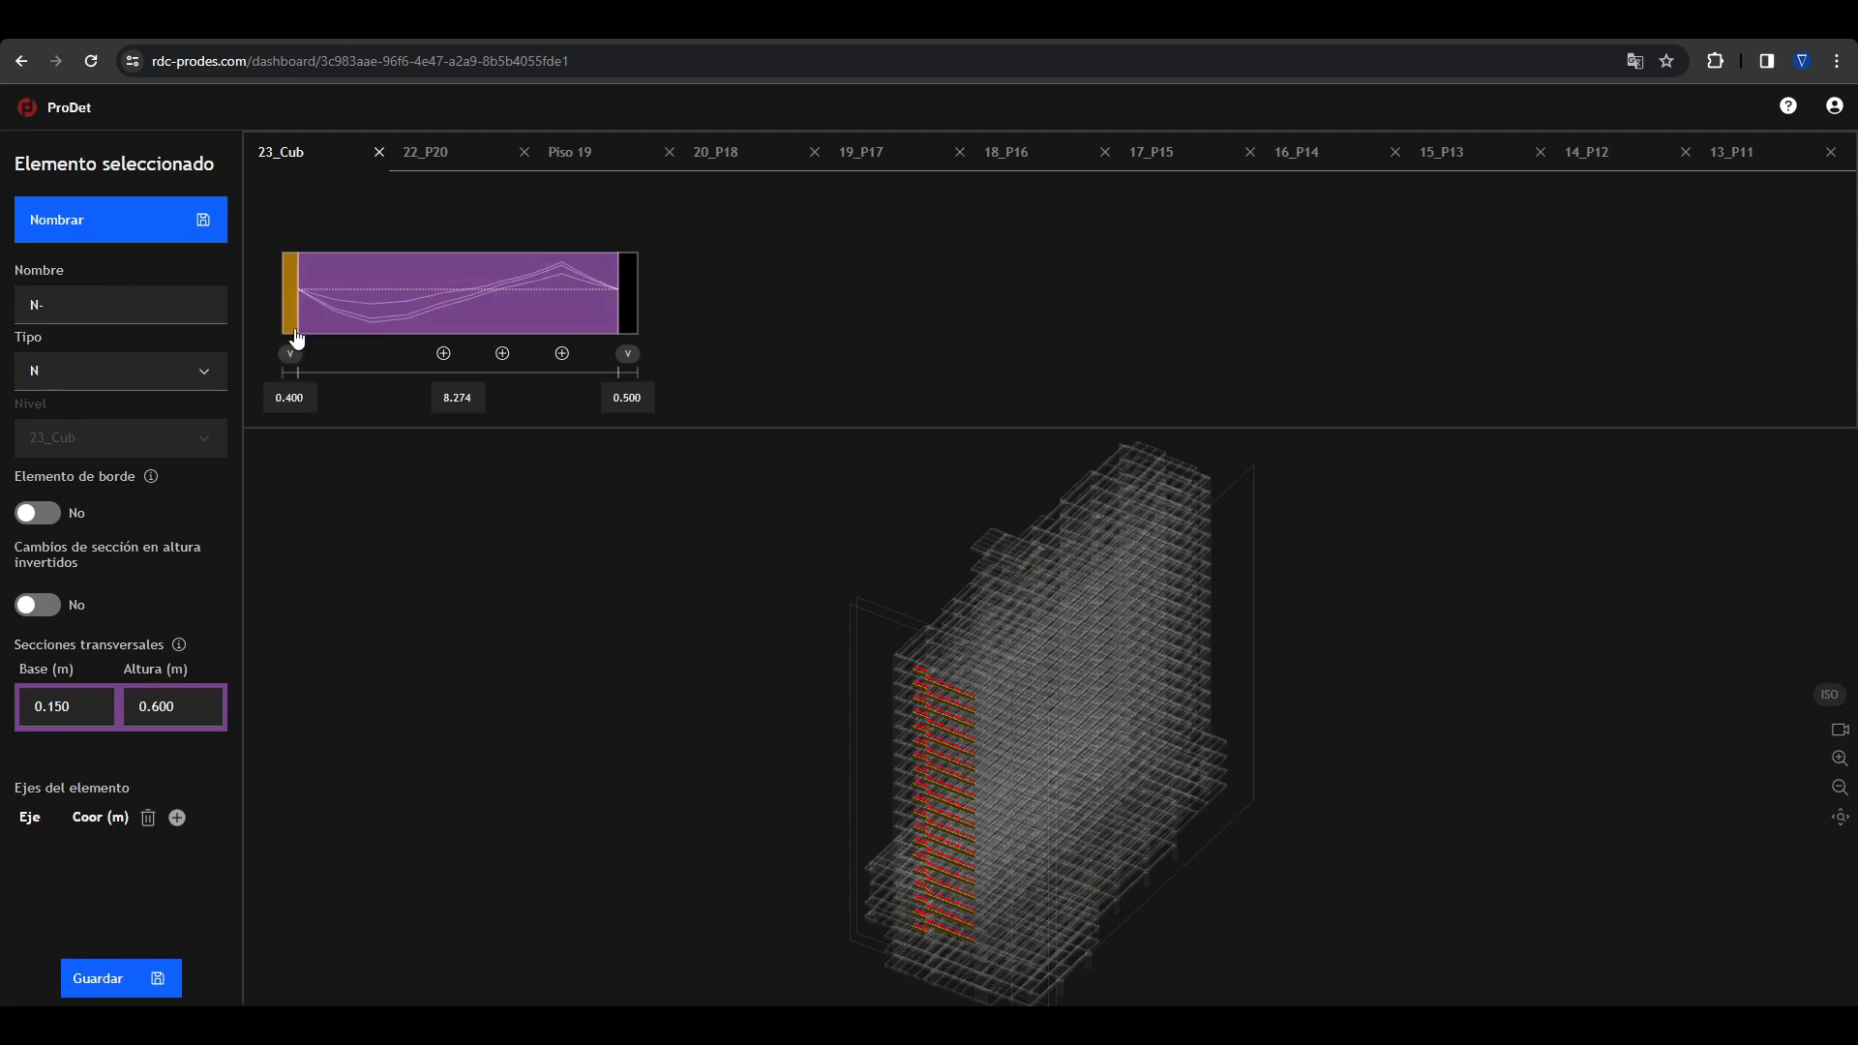
left_click(563, 354)
left_click(648, 302)
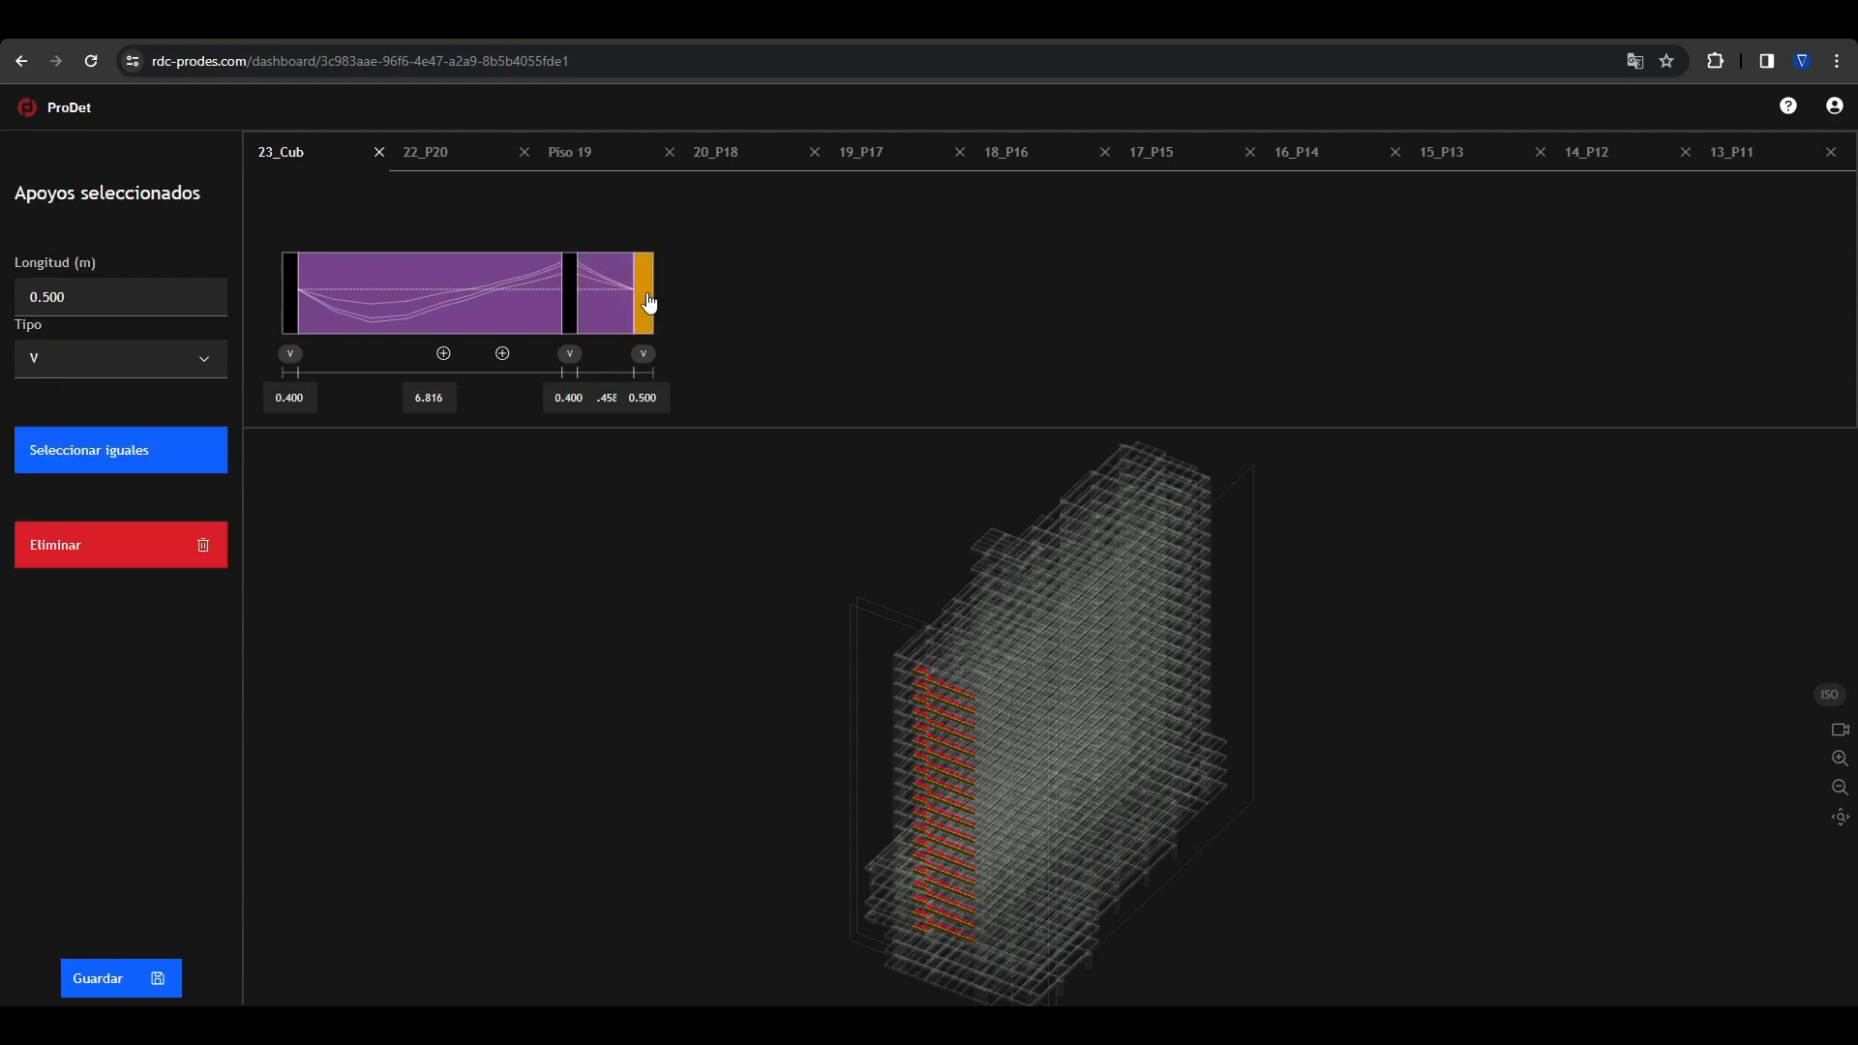
key("Delete")
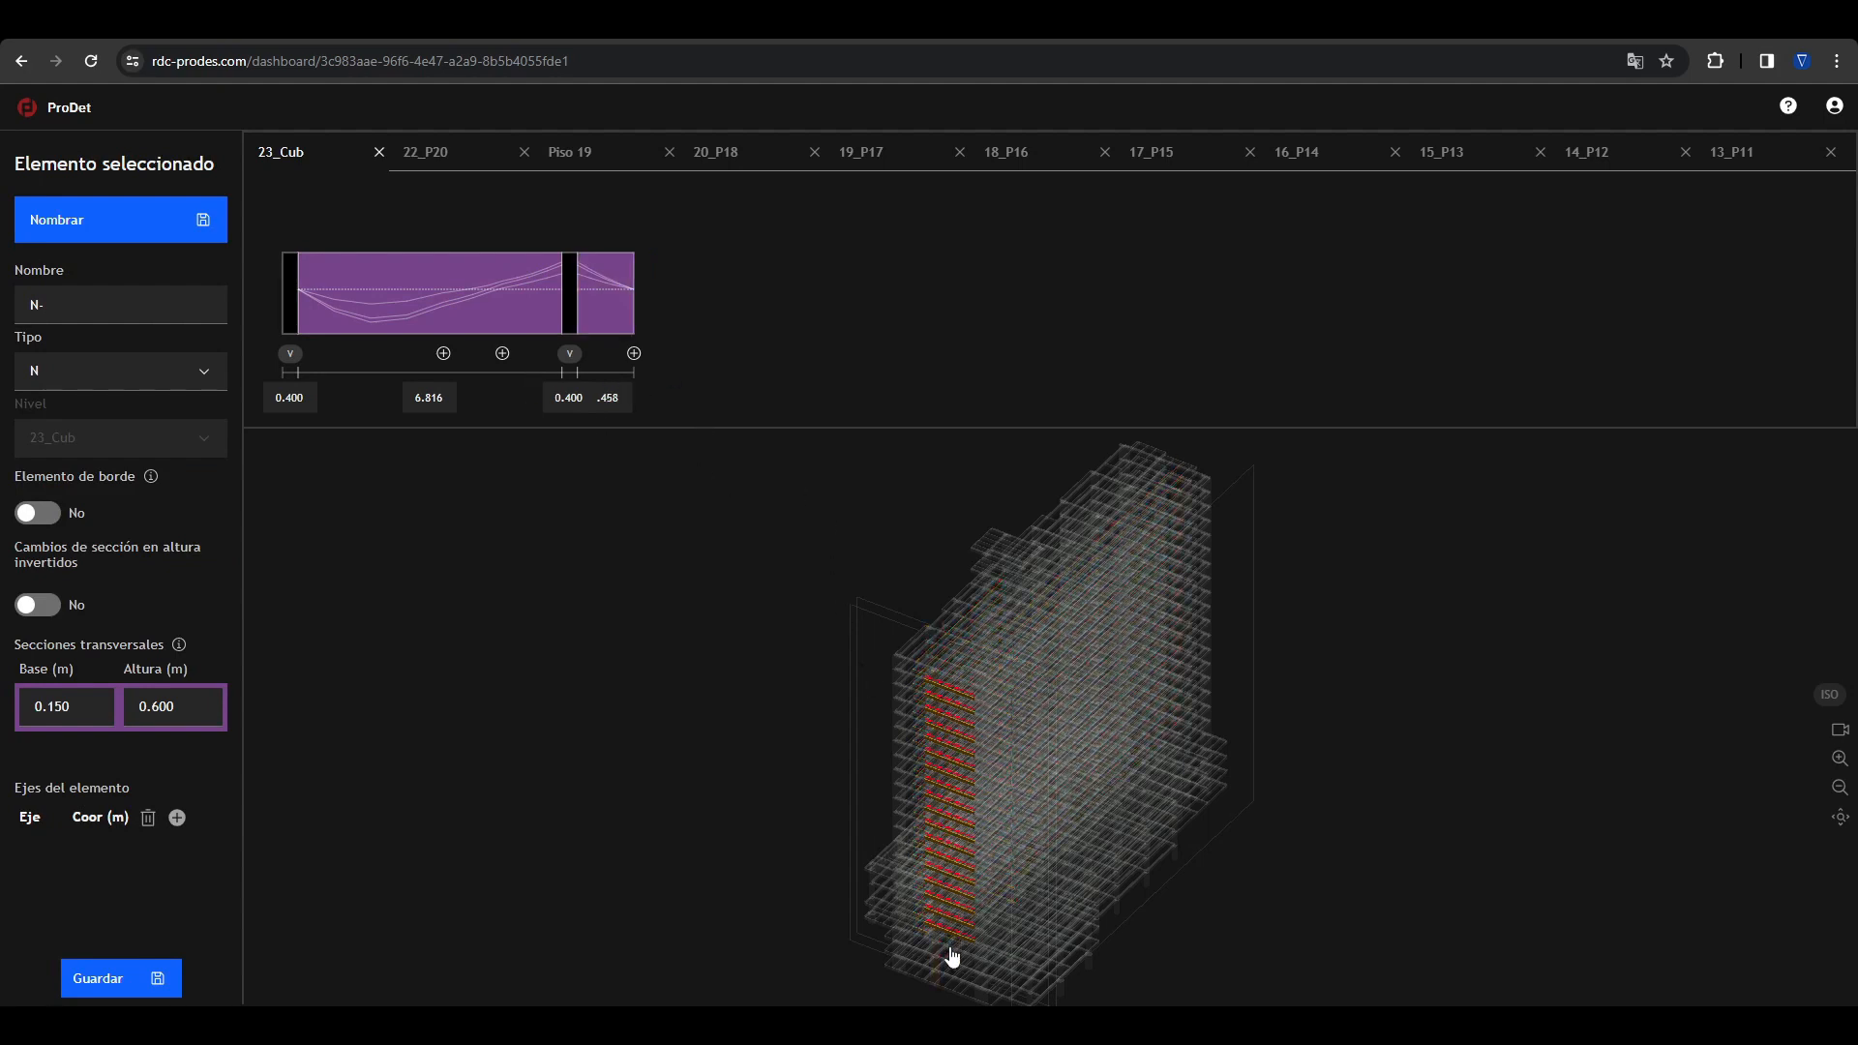
Step: Set the short joist's main span length to 6.8 m and its cantilever length to 1.46 m
left_click(439, 402)
type("6.8")
left_click(538, 398)
double_click(607, 398)
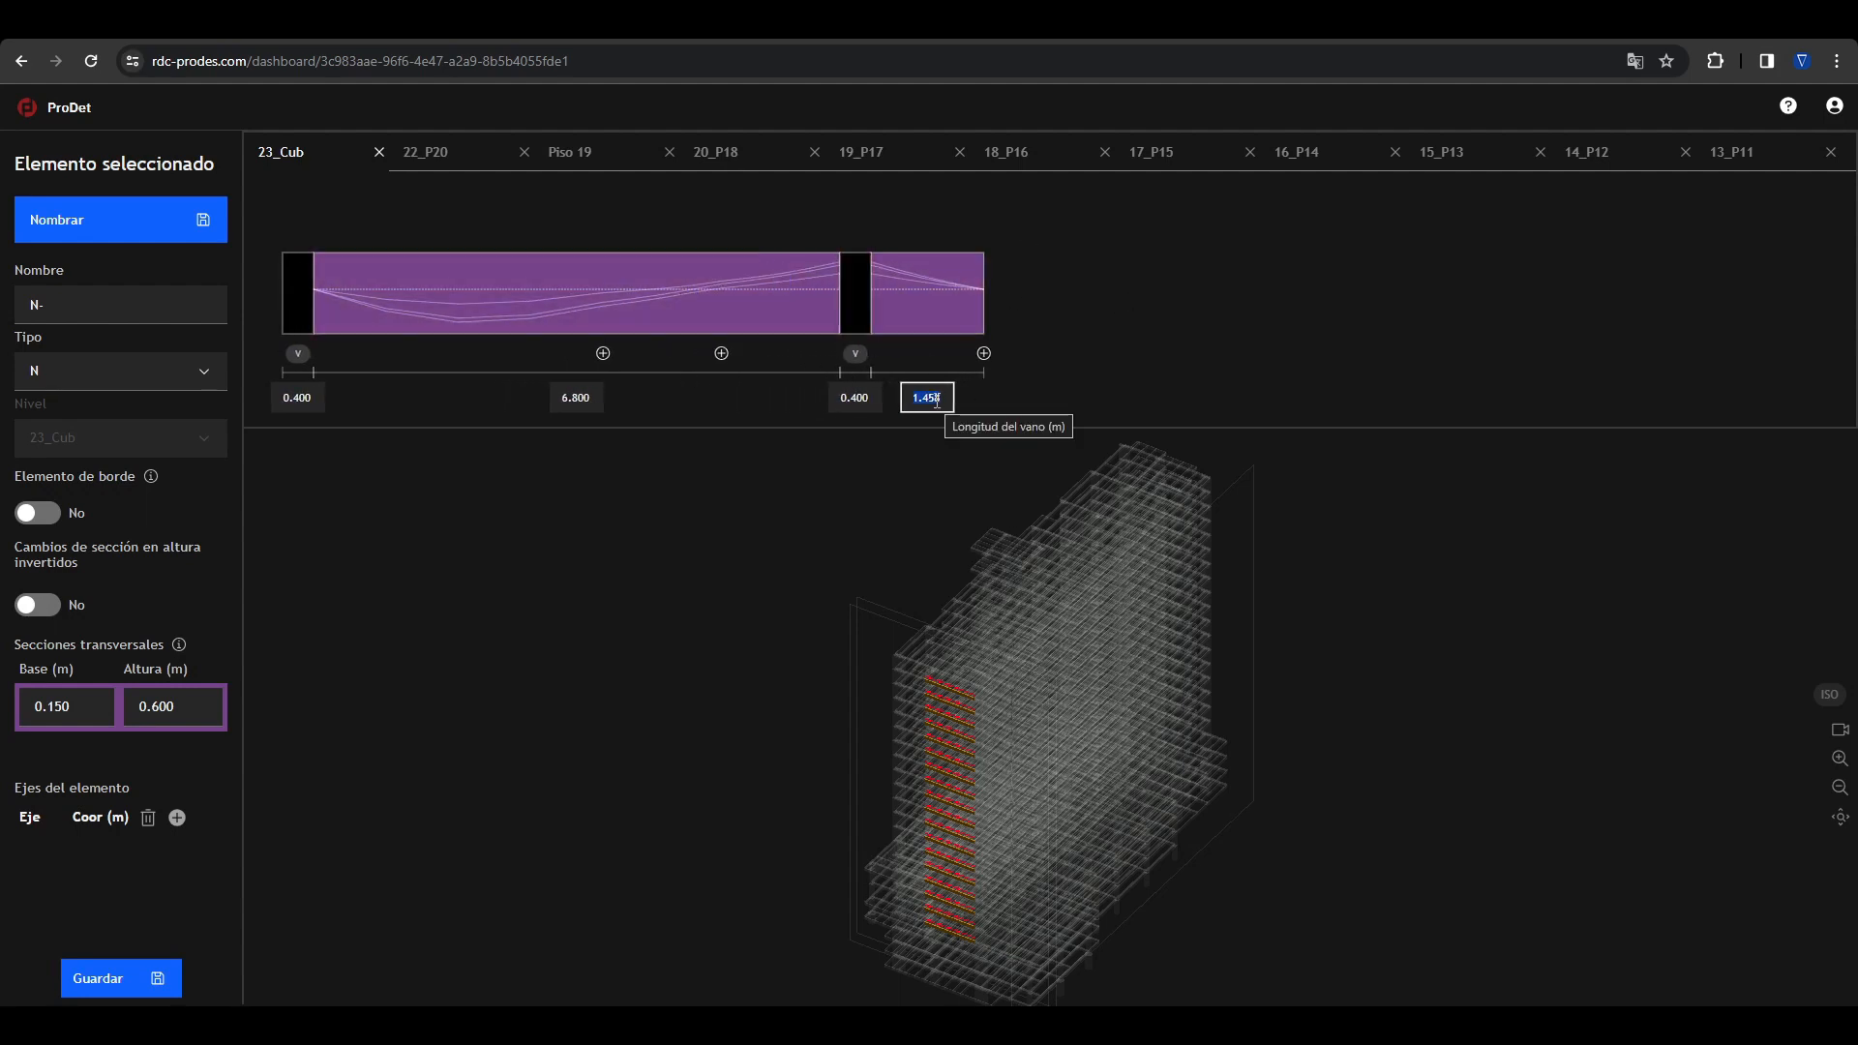
type("1.46")
key("Return")
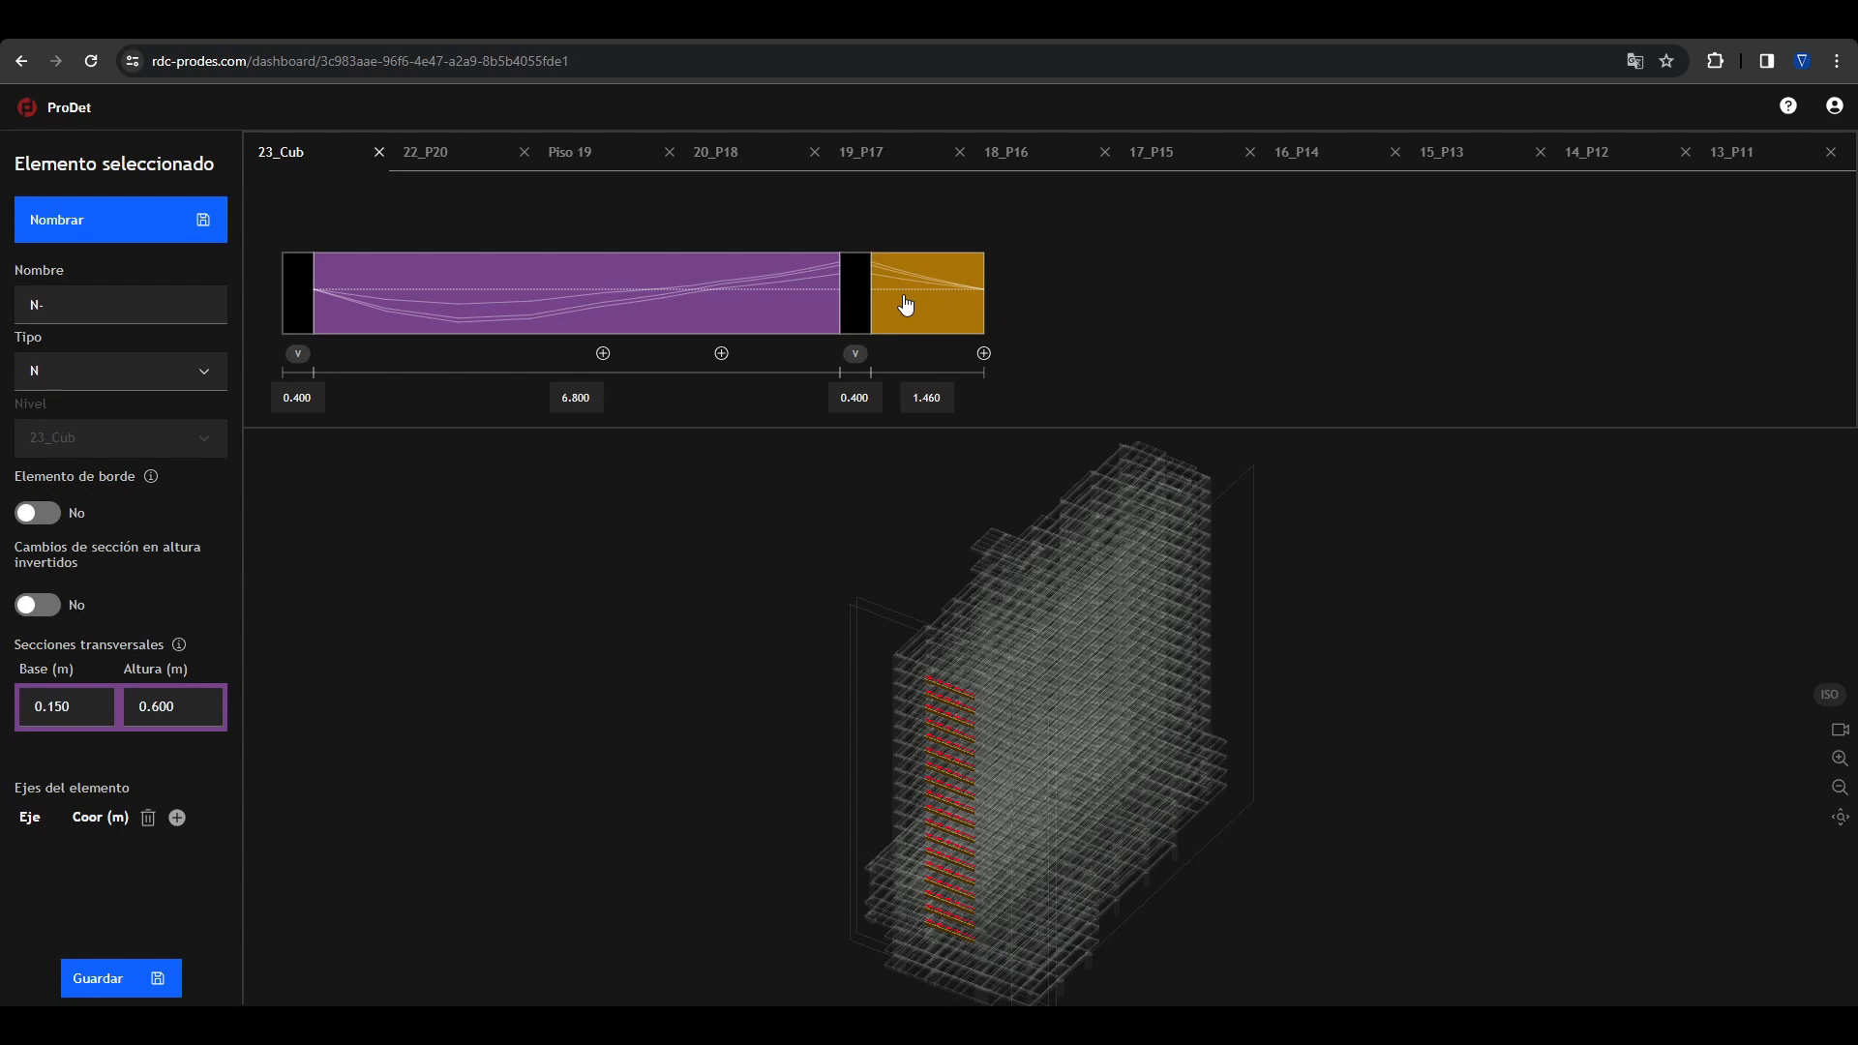
Step: Name the selected short joists N-1, clear the selection and check how they are marked in the building model
left_click(83, 305)
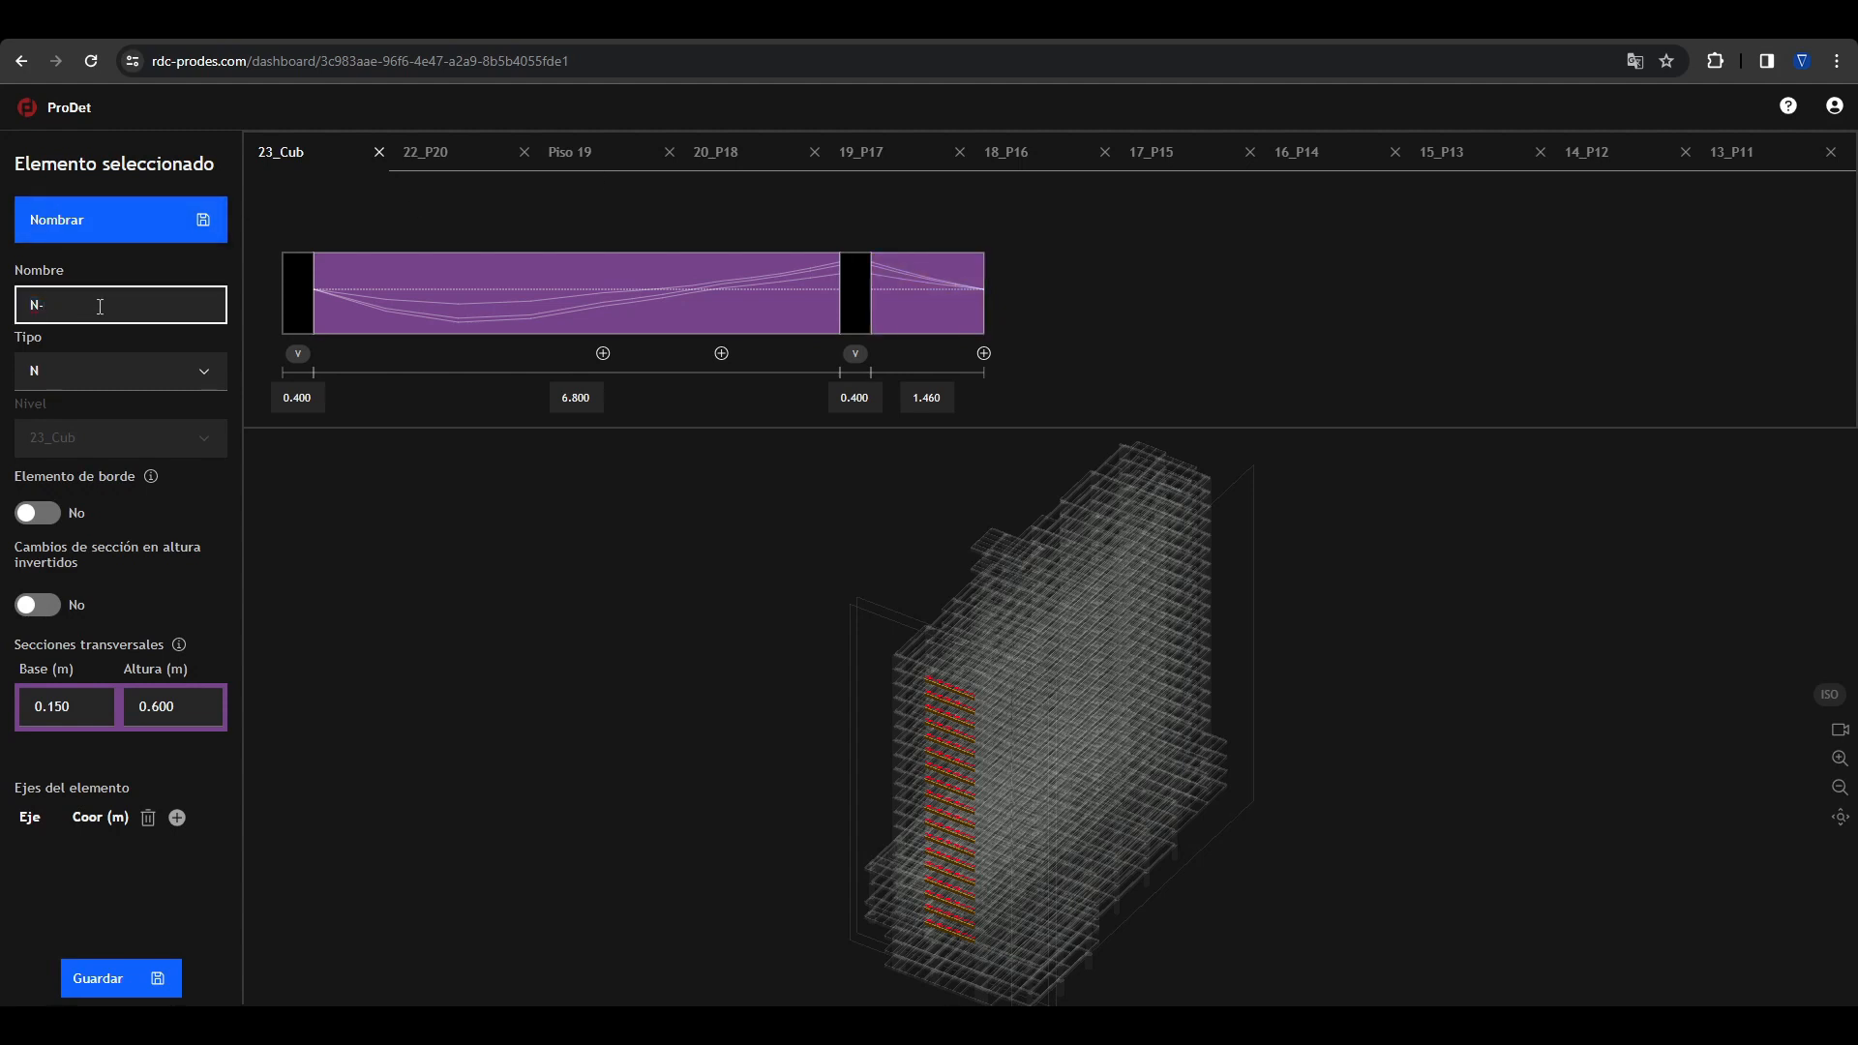
type("1")
left_click(103, 239)
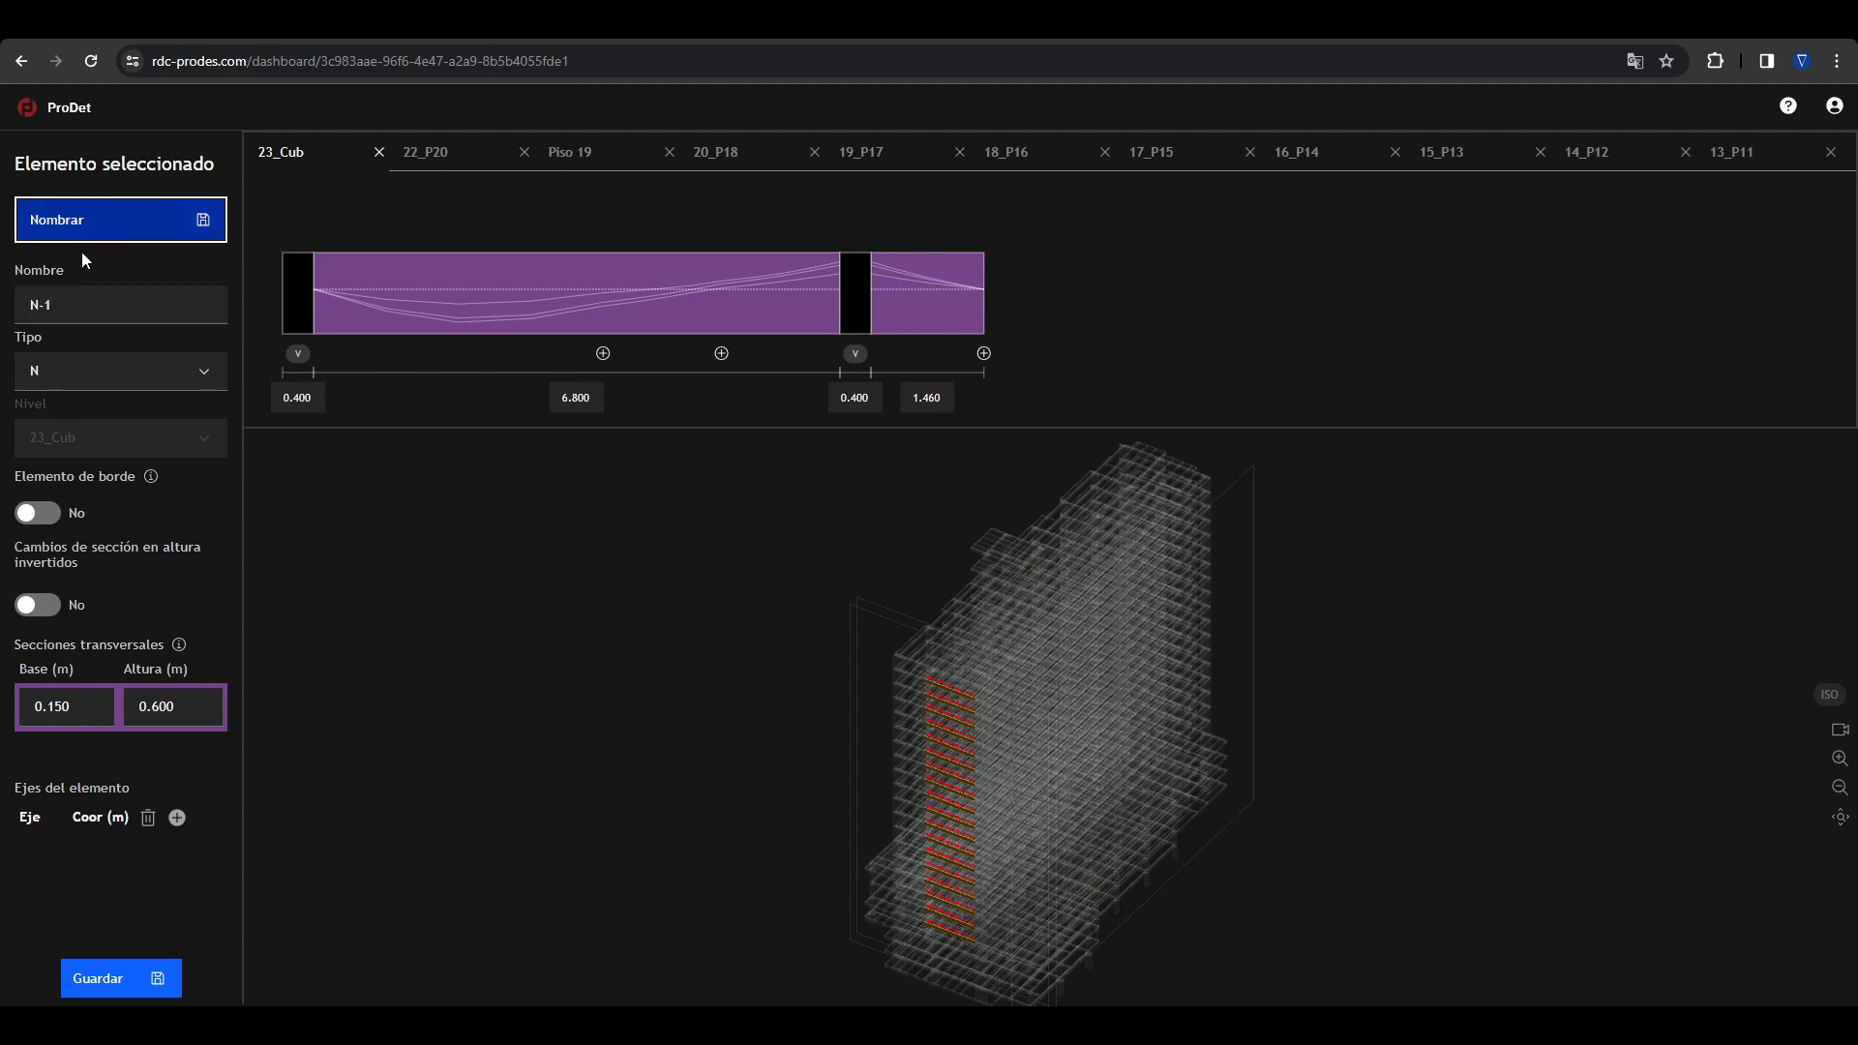
left_click(578, 630)
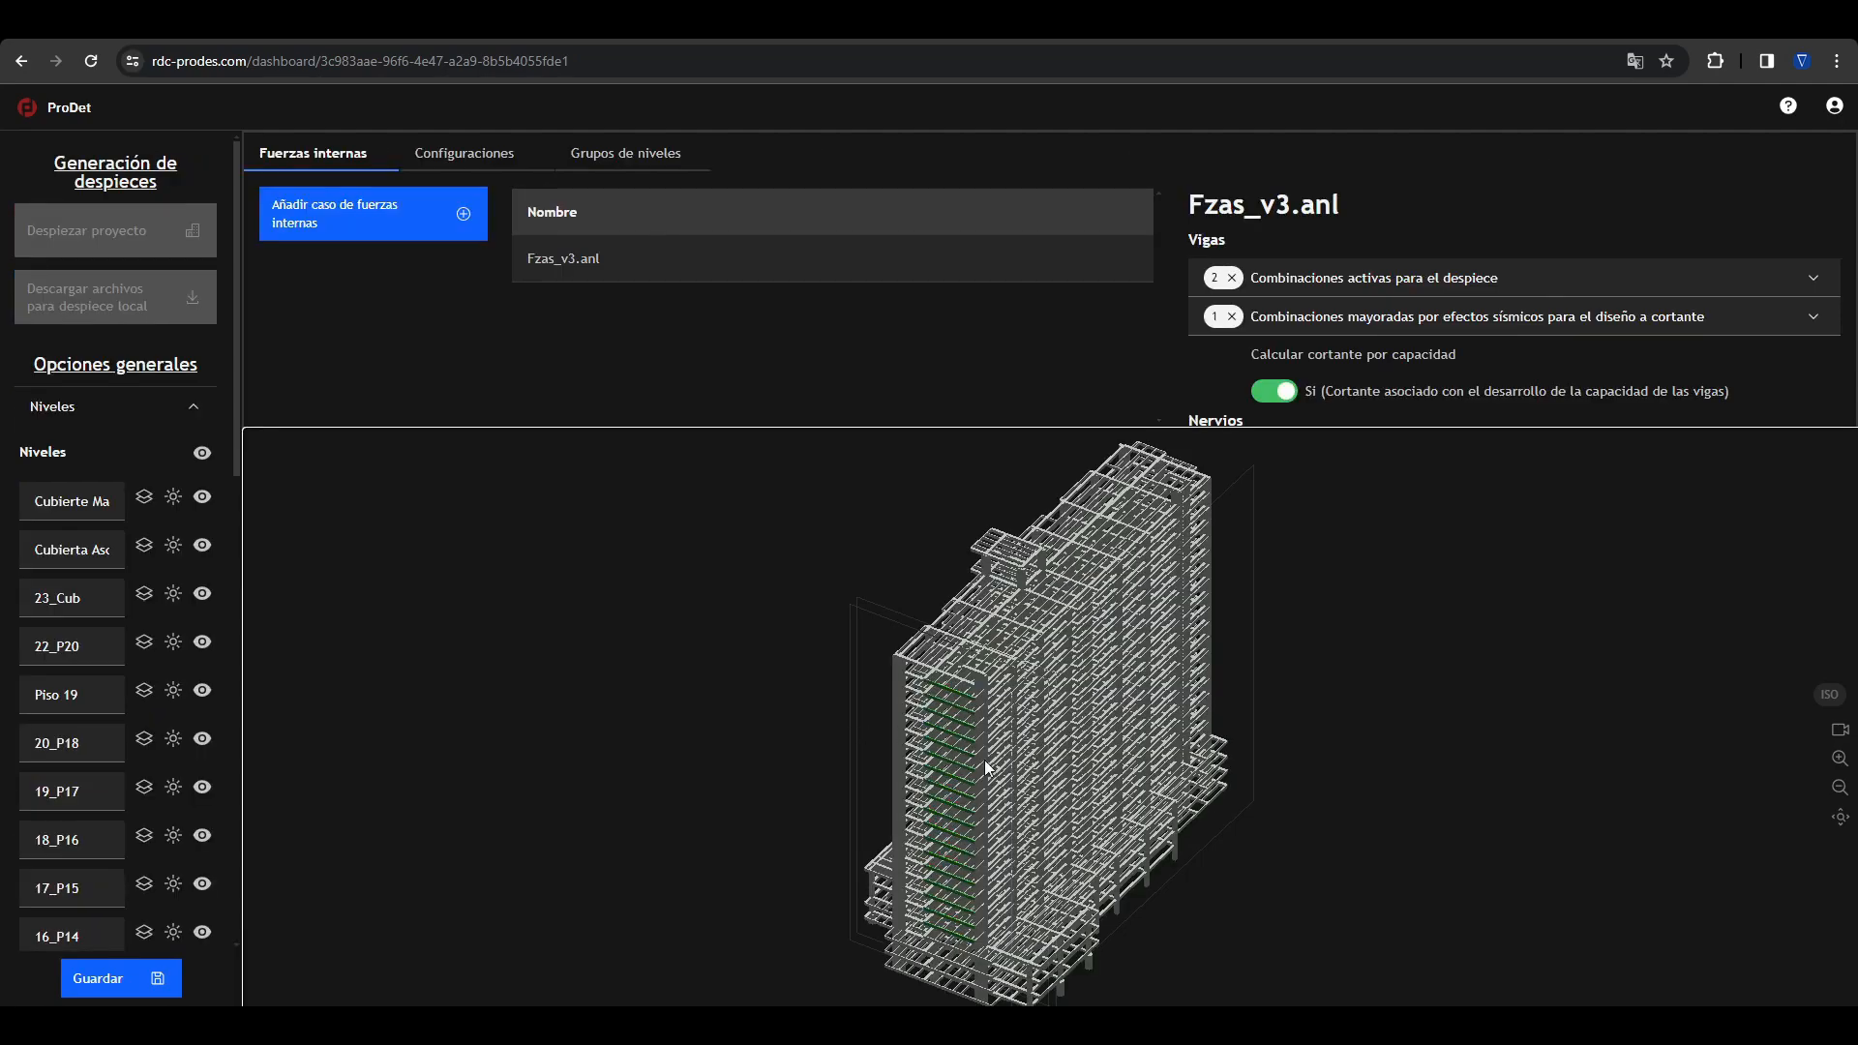
scroll(997, 703, "up", 5)
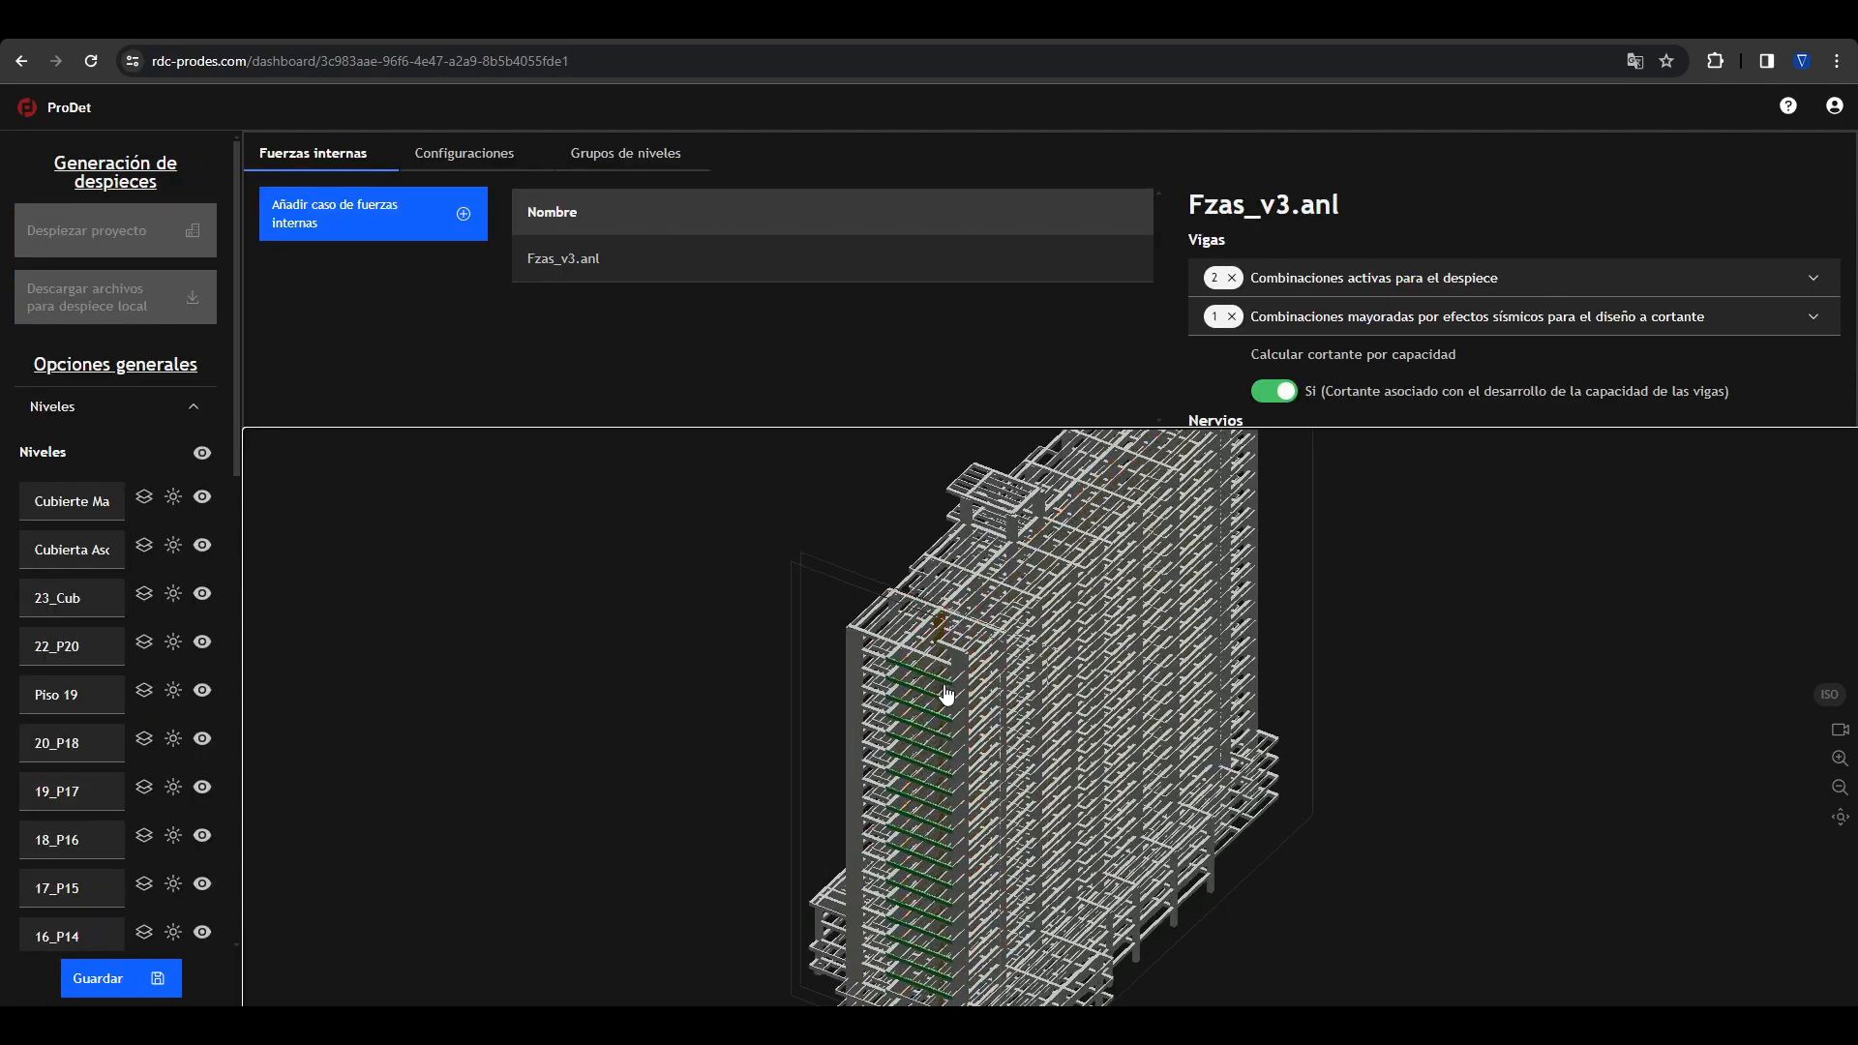
scroll(927, 678, "up", 5)
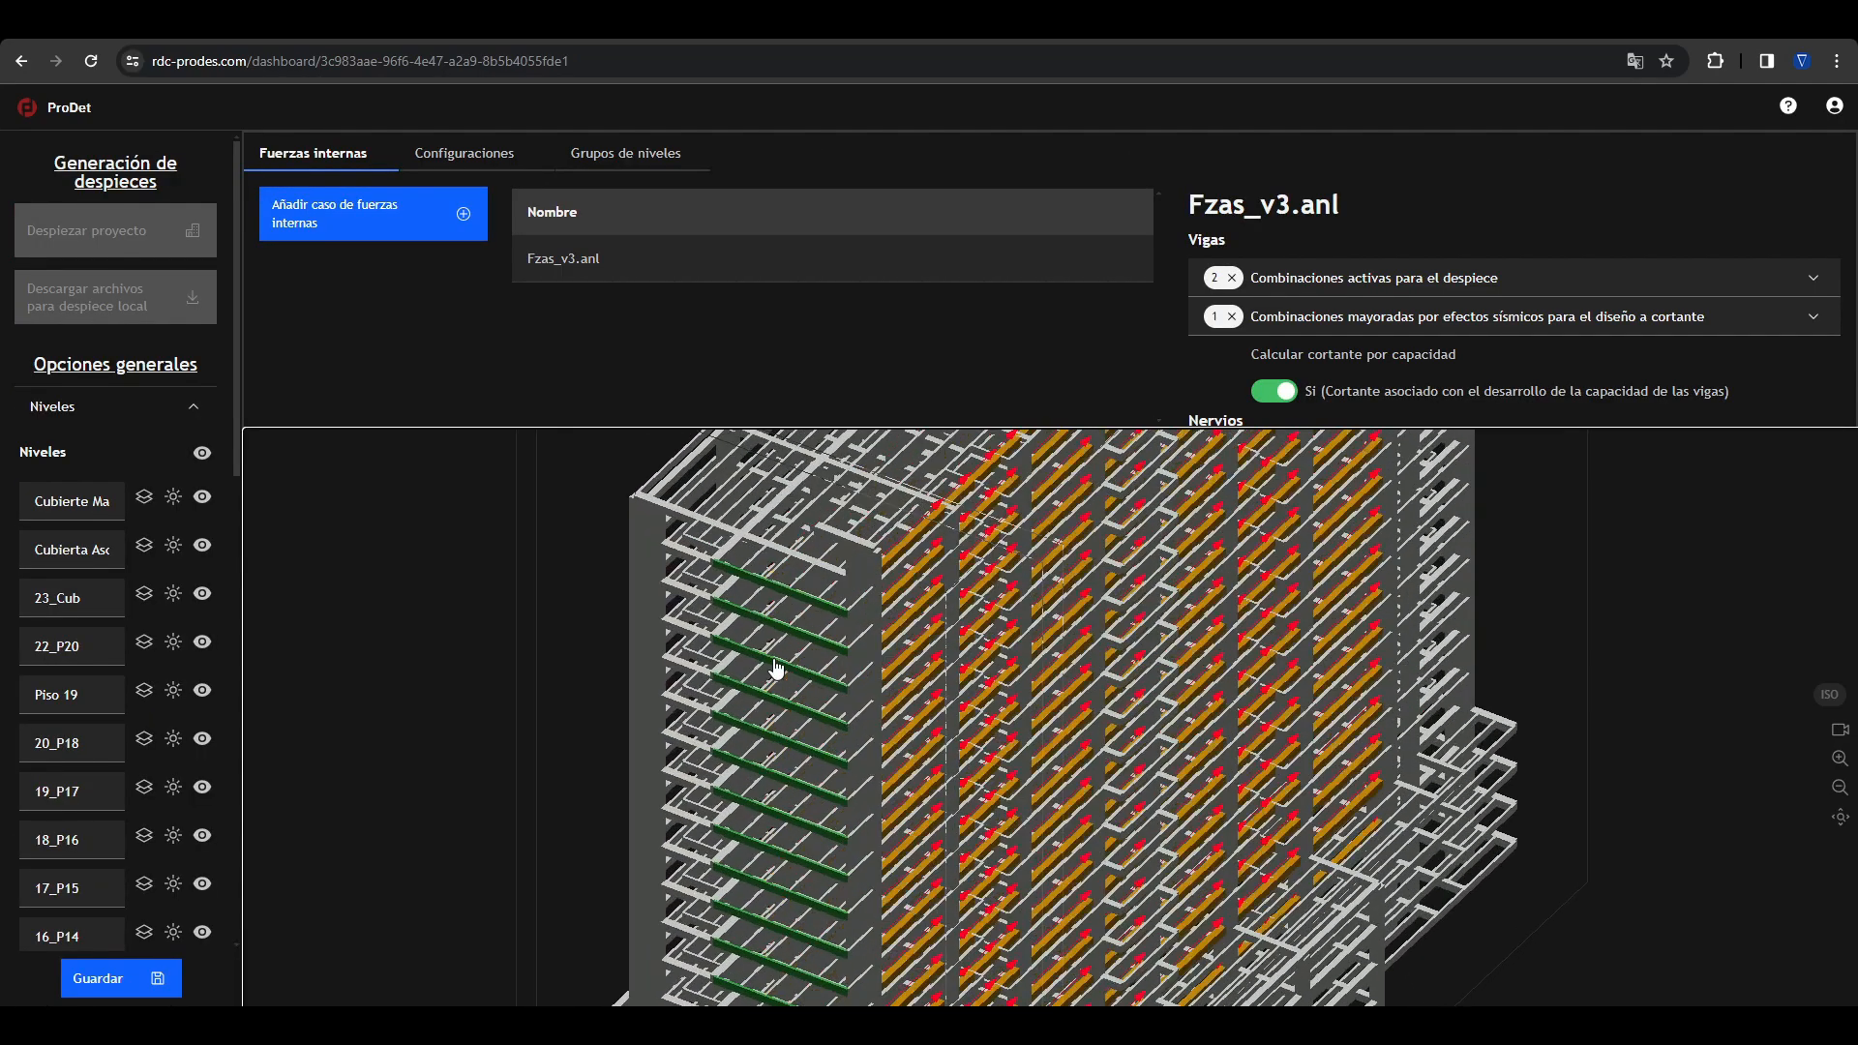
scroll(777, 672, "down", 5)
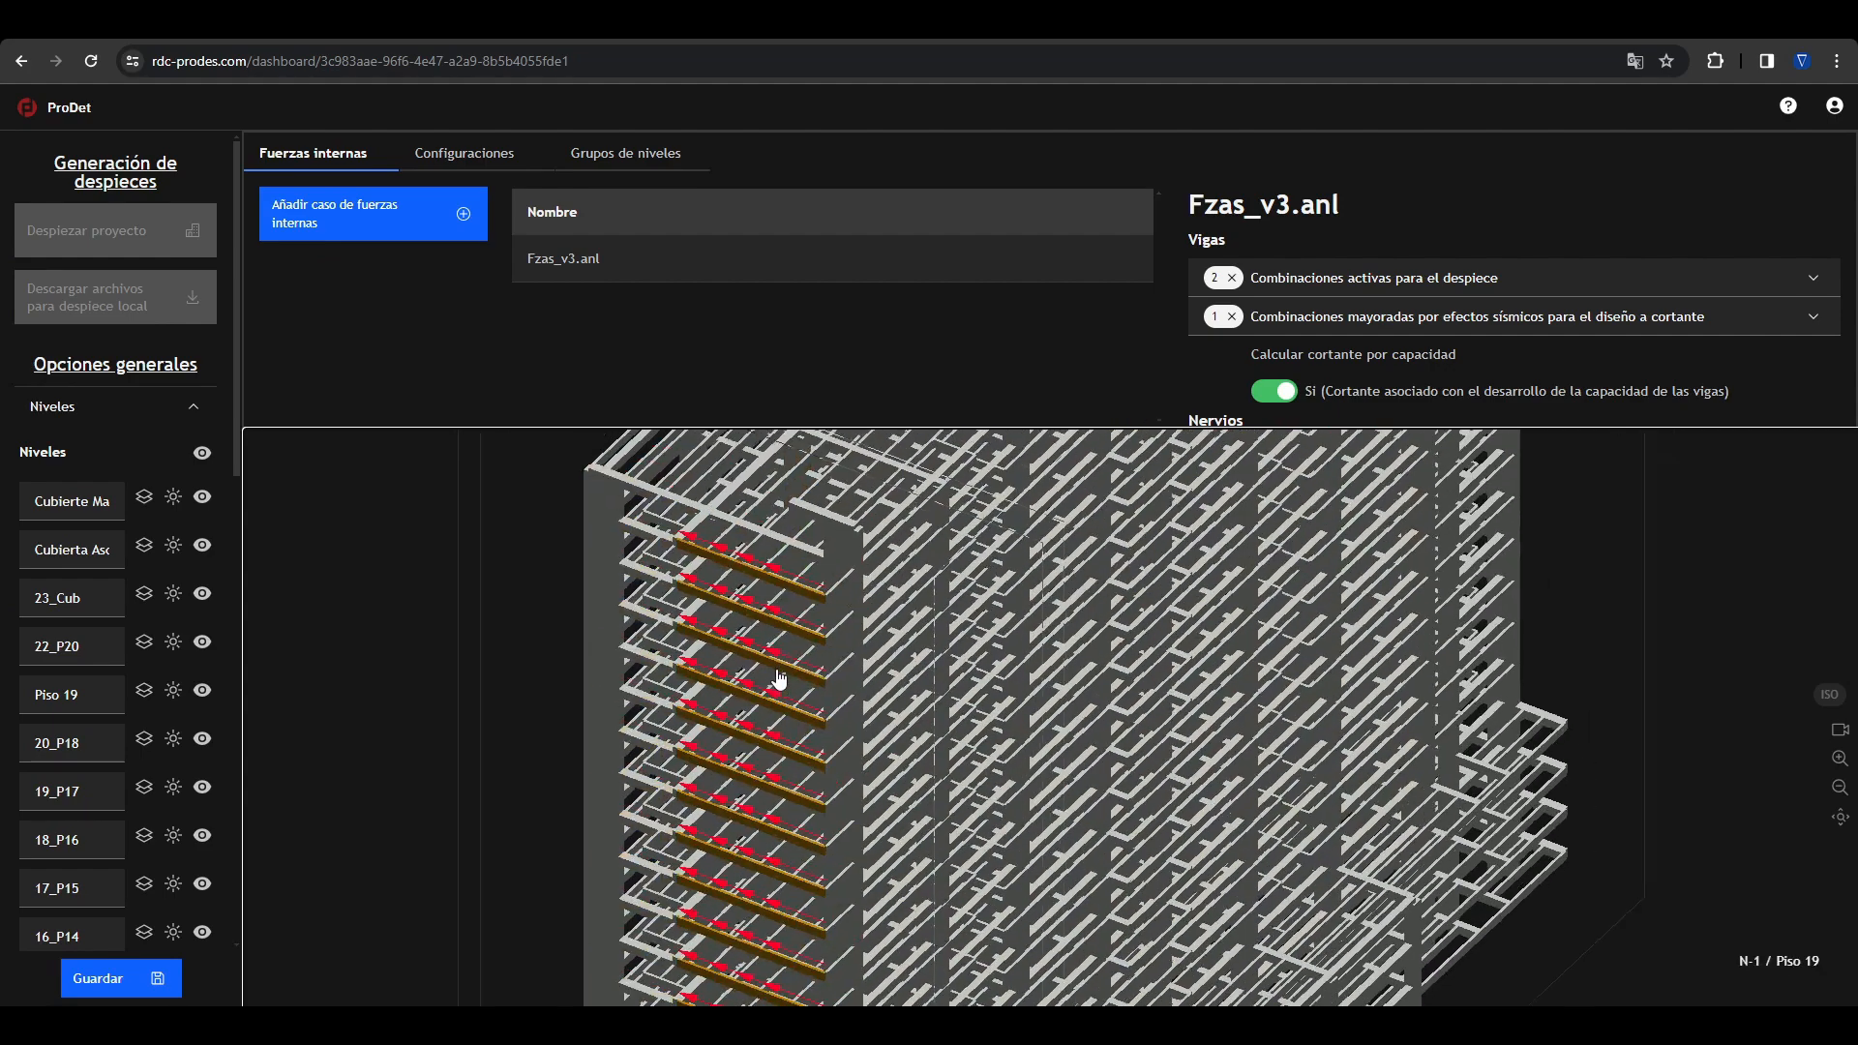
scroll(782, 681, "down", 8)
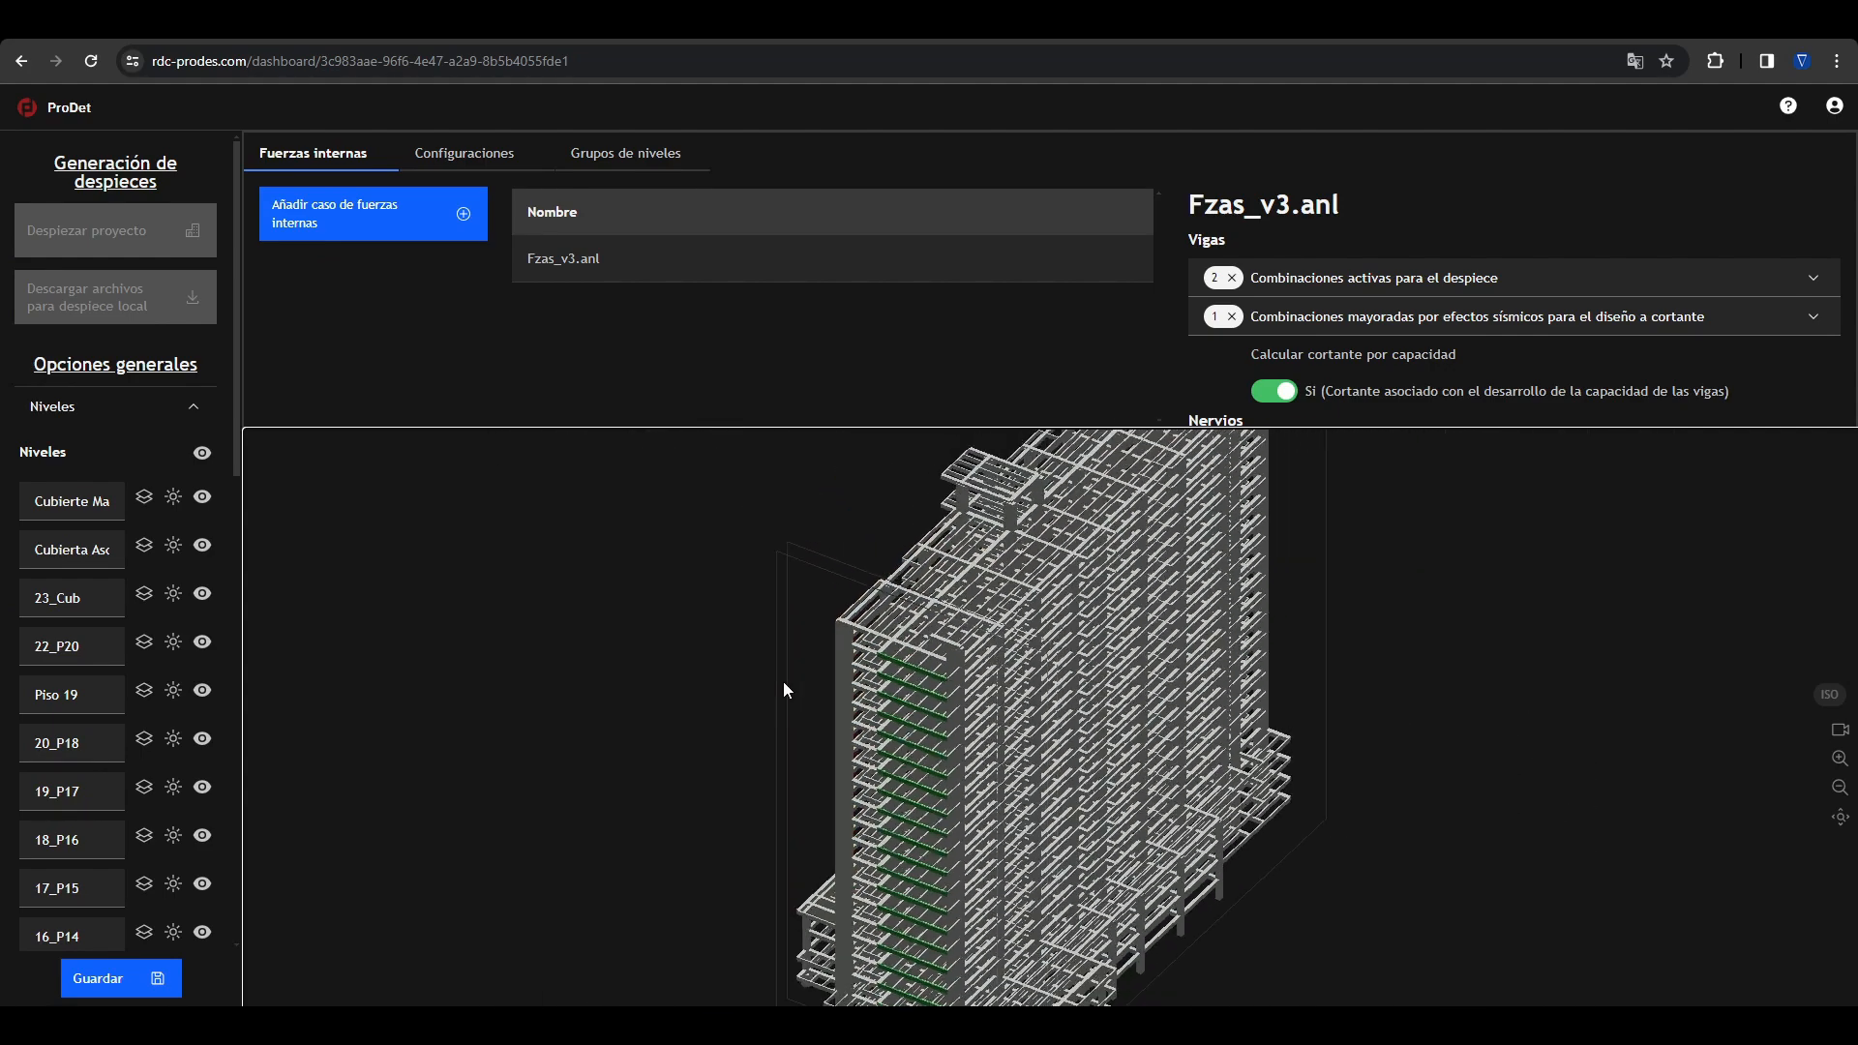
Step: Select the transverse V beams near the building's end and set their first span length to 6.5 m
left_click_drag(1012, 705, 920, 635)
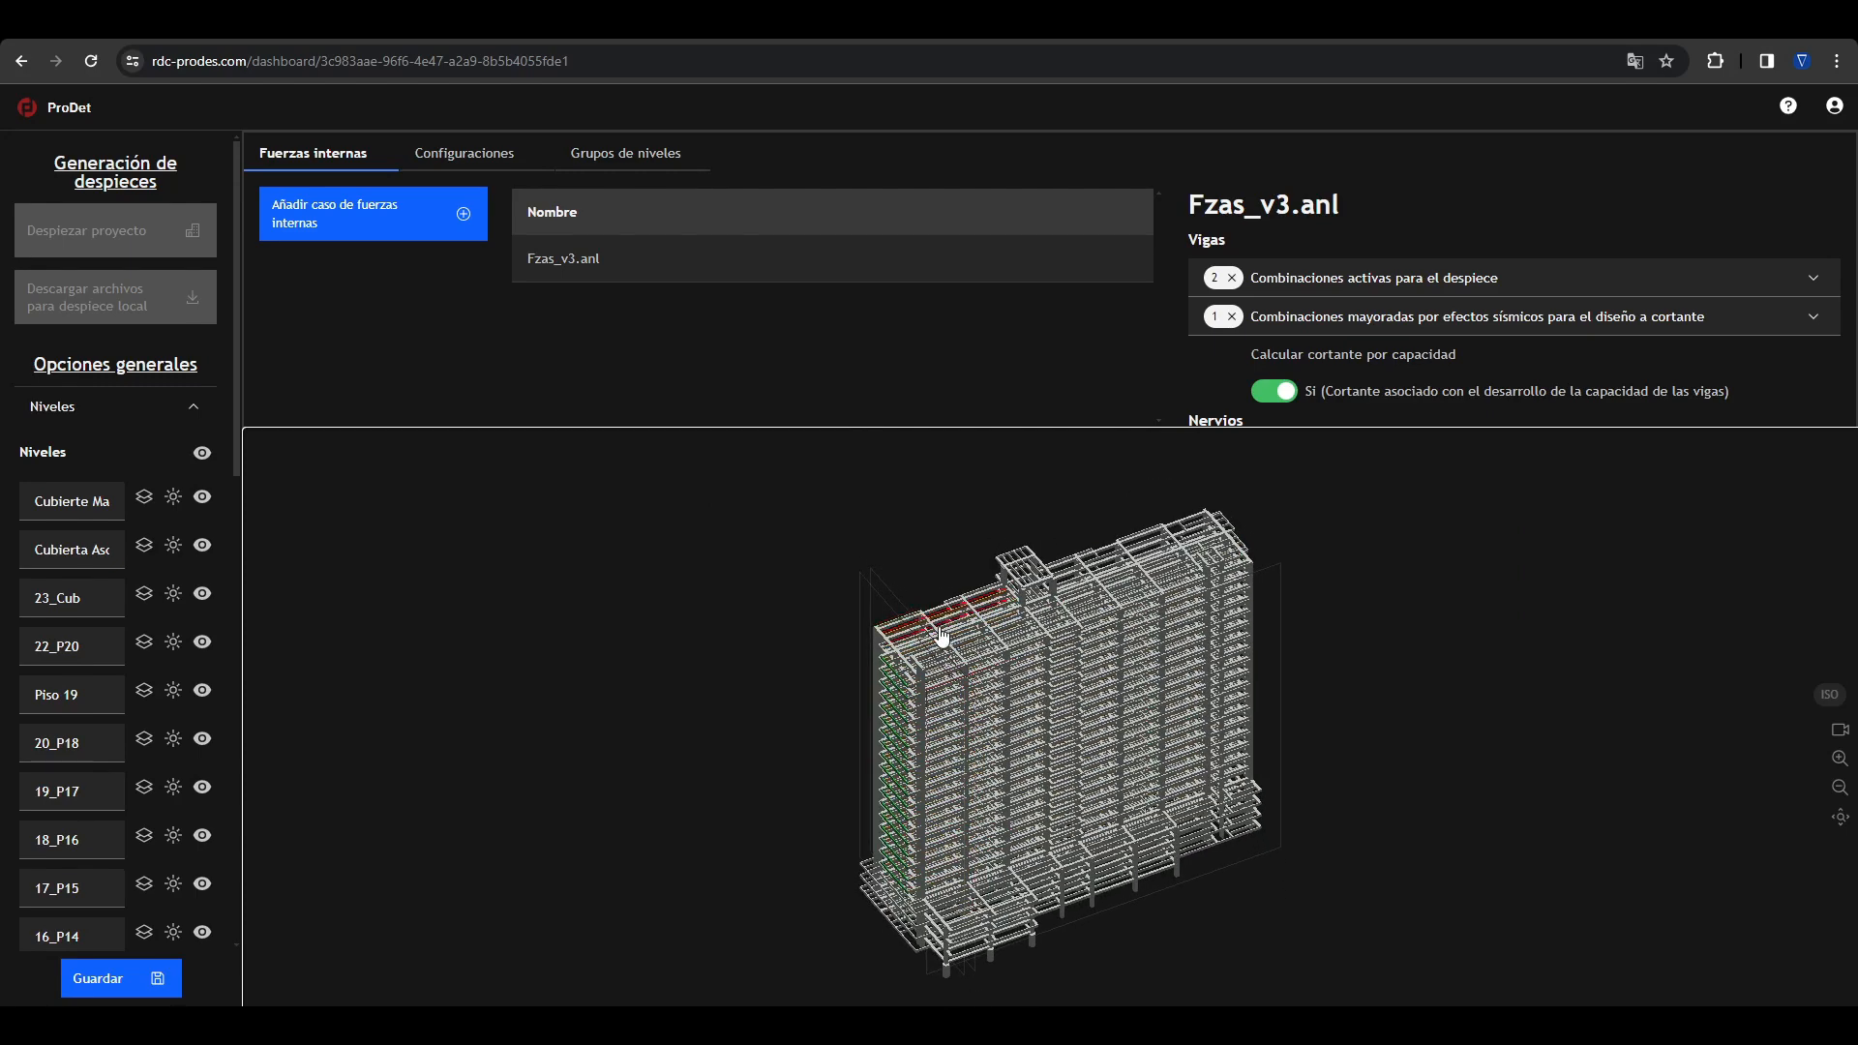
left_click(937, 636)
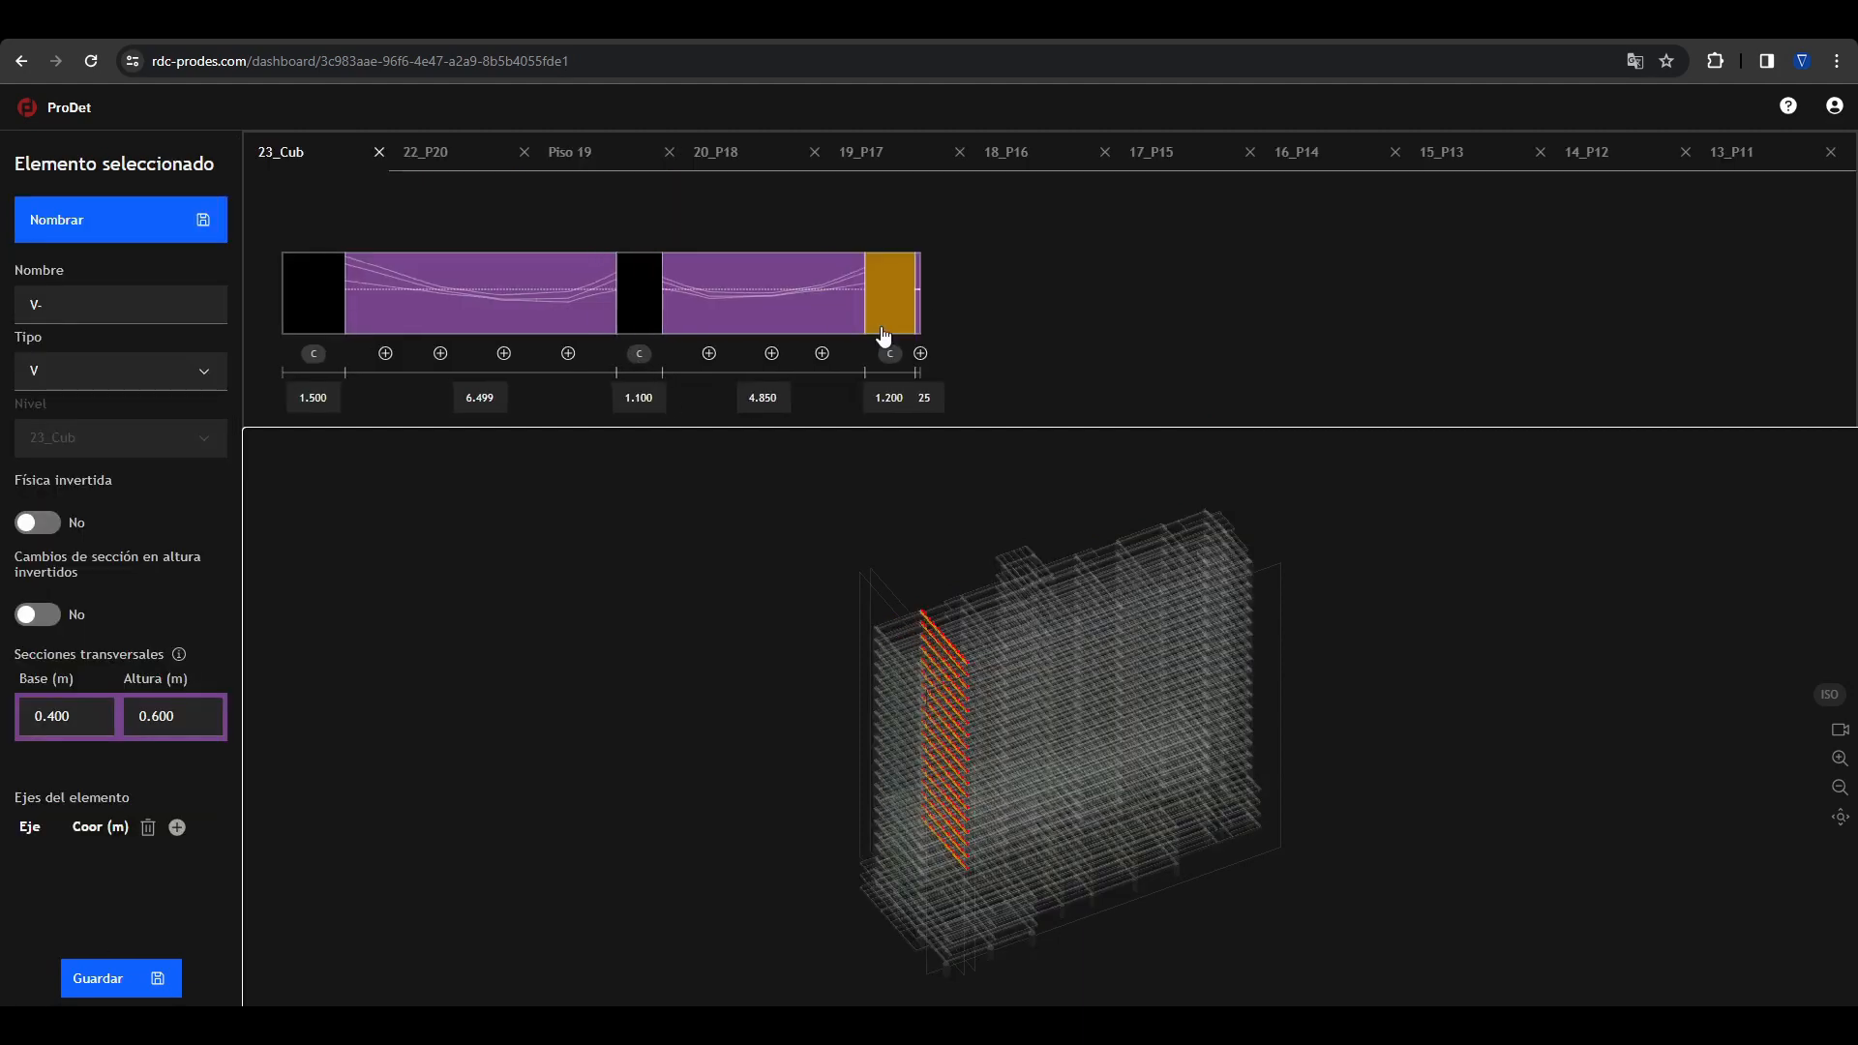
left_click(626, 400)
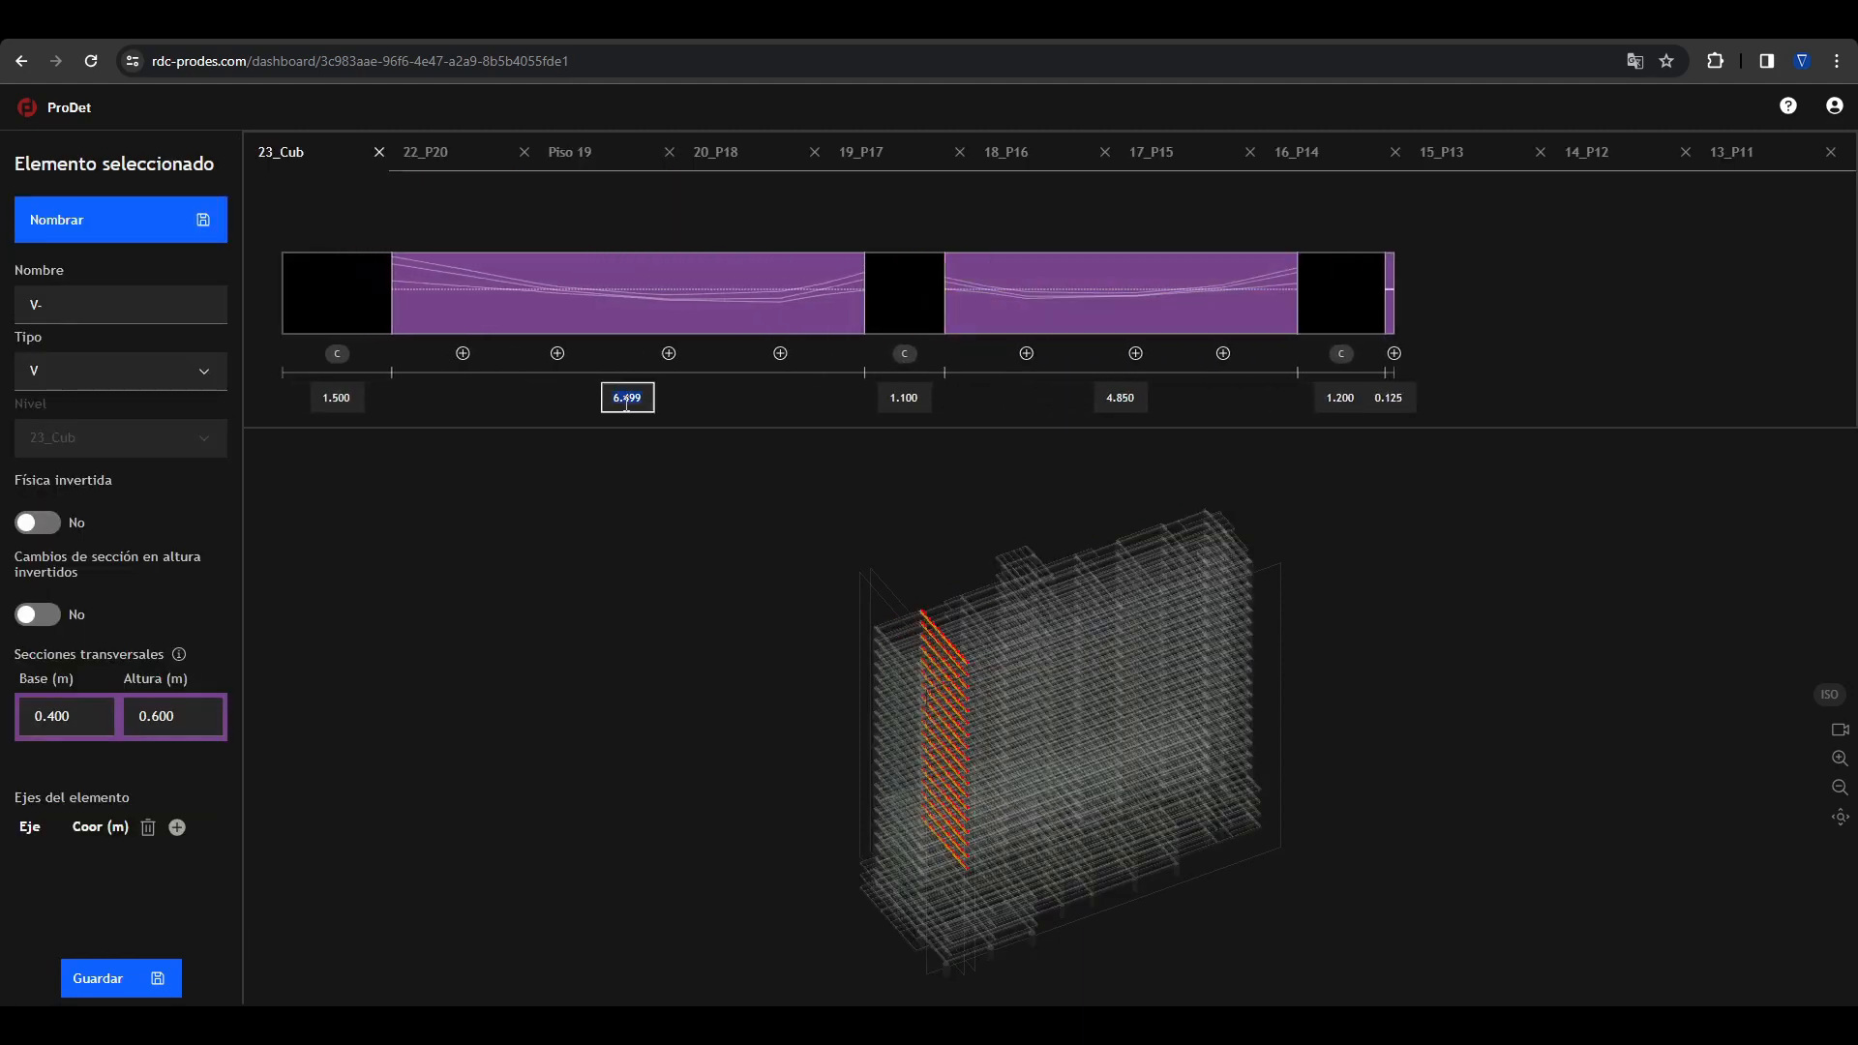
type("6.5")
key("Tab")
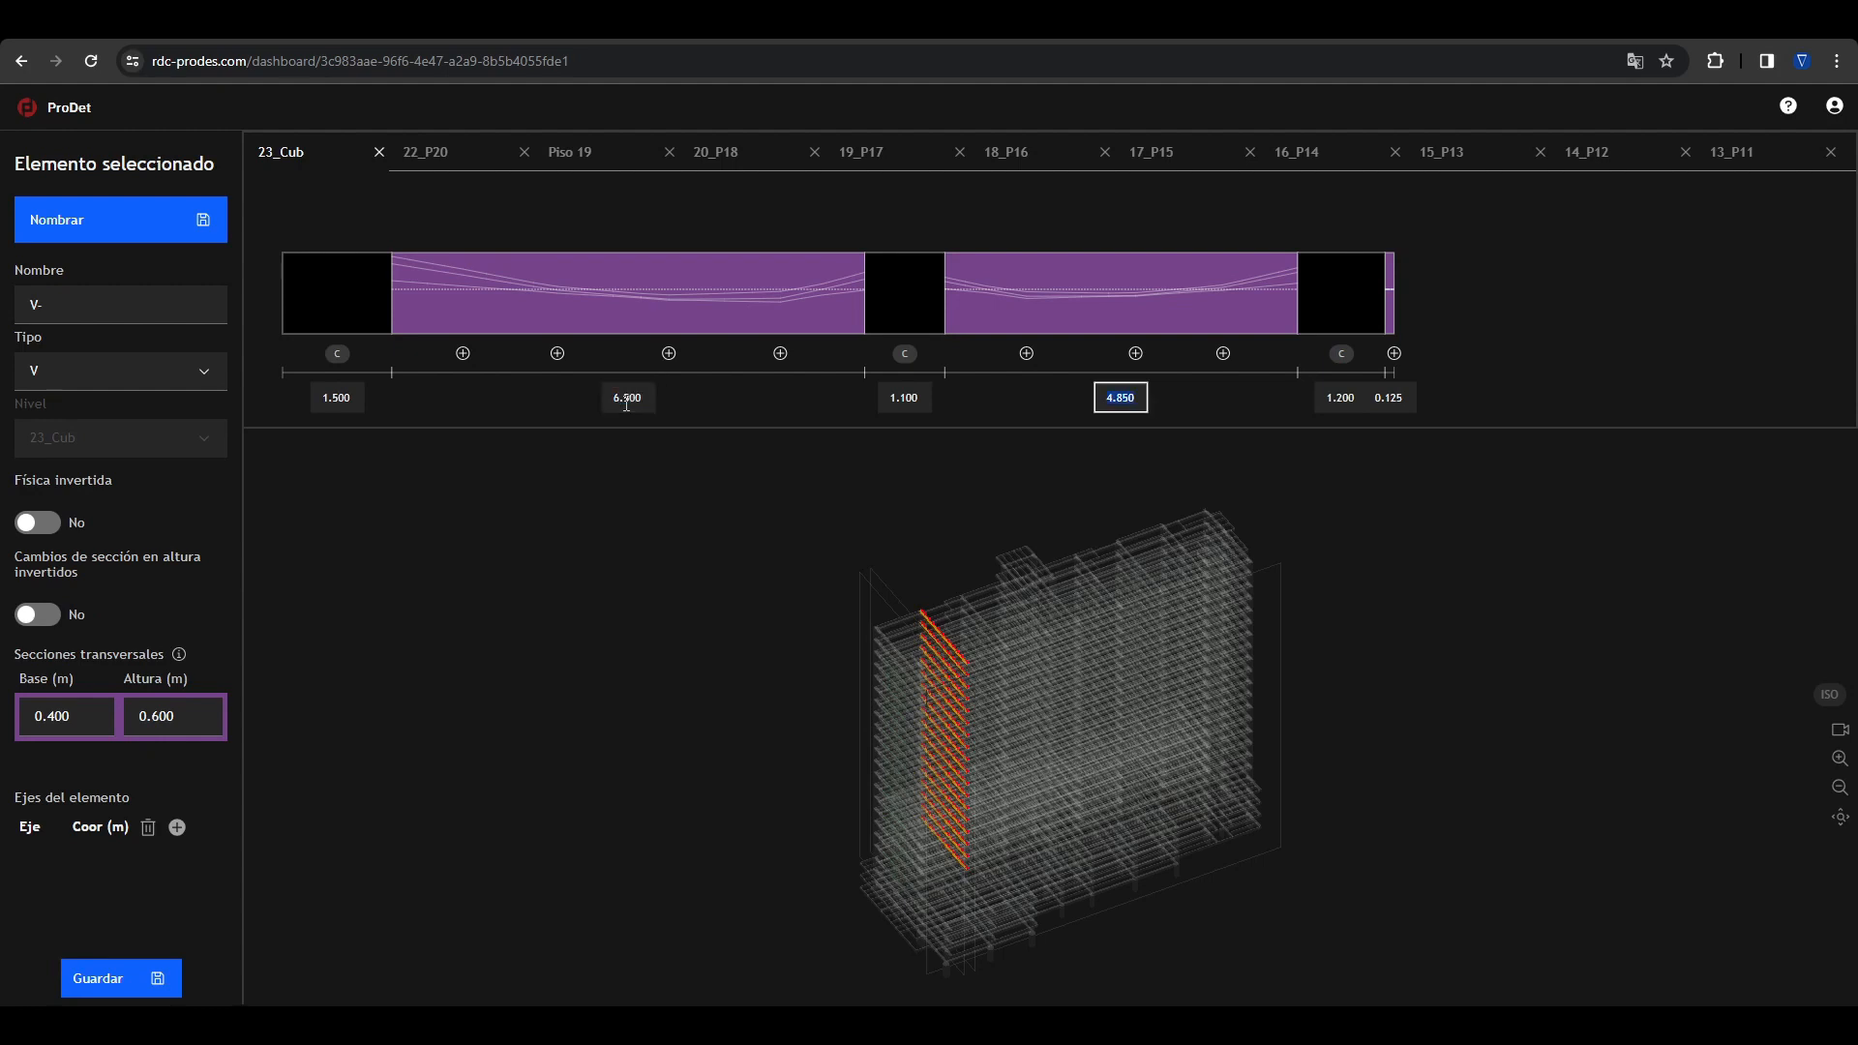
Step: Set the length of the selected V beams' short end overhang to 0.12 m
left_click(1390, 398)
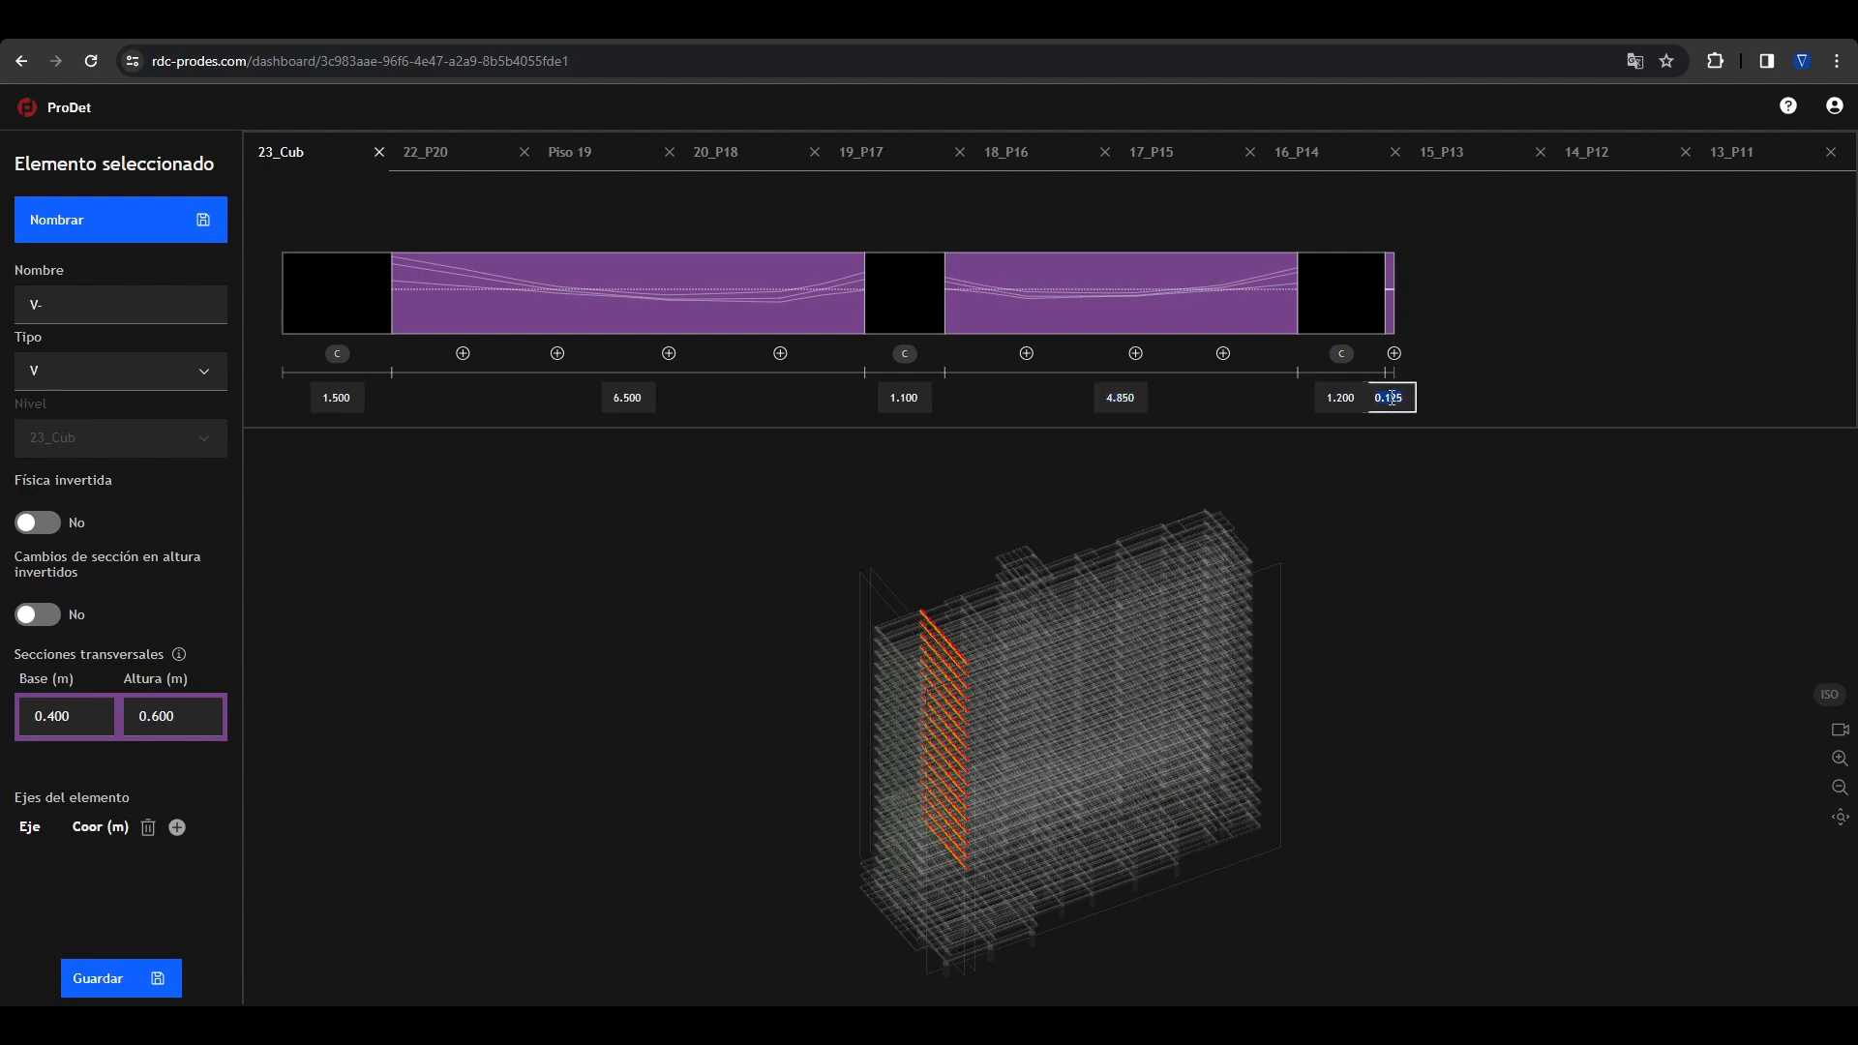
type("0.12")
left_click(1538, 405)
Step: Name the selected transverse beams V-B and clear the selection in the building model
left_click(122, 304)
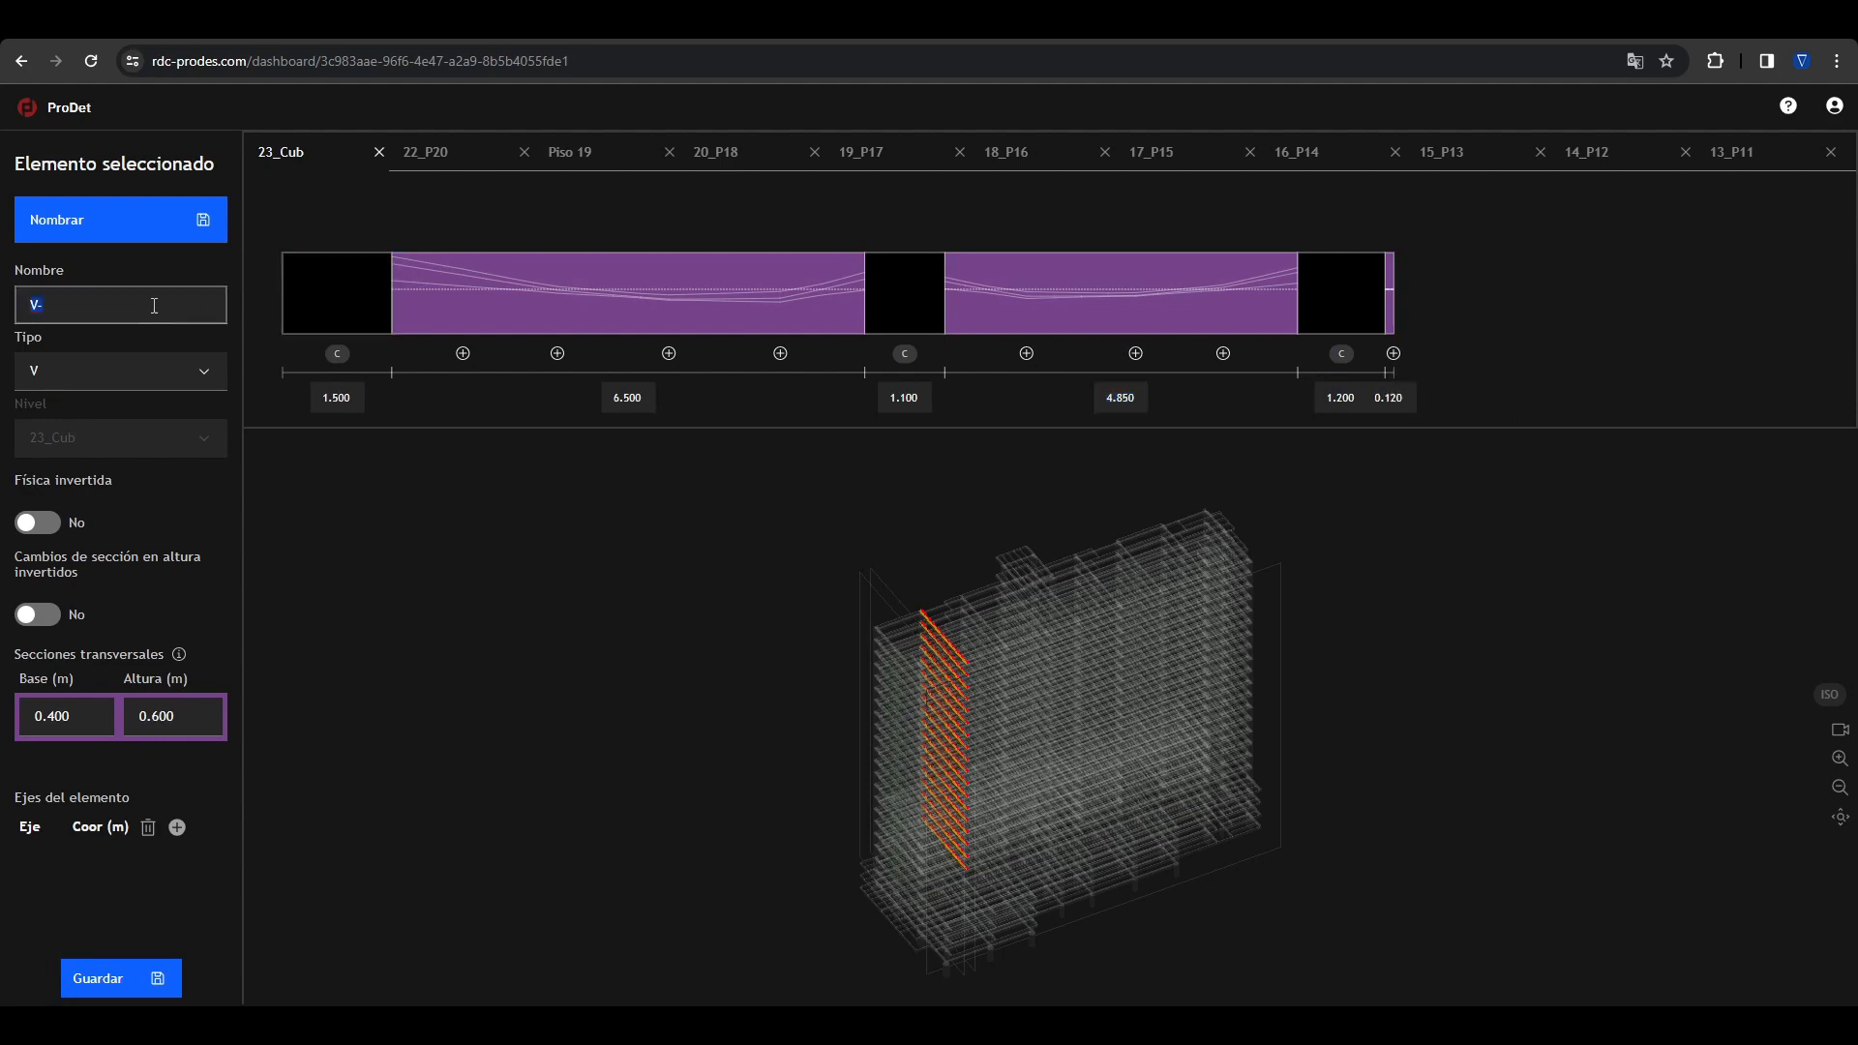
left_click(122, 303)
type("B")
left_click(120, 237)
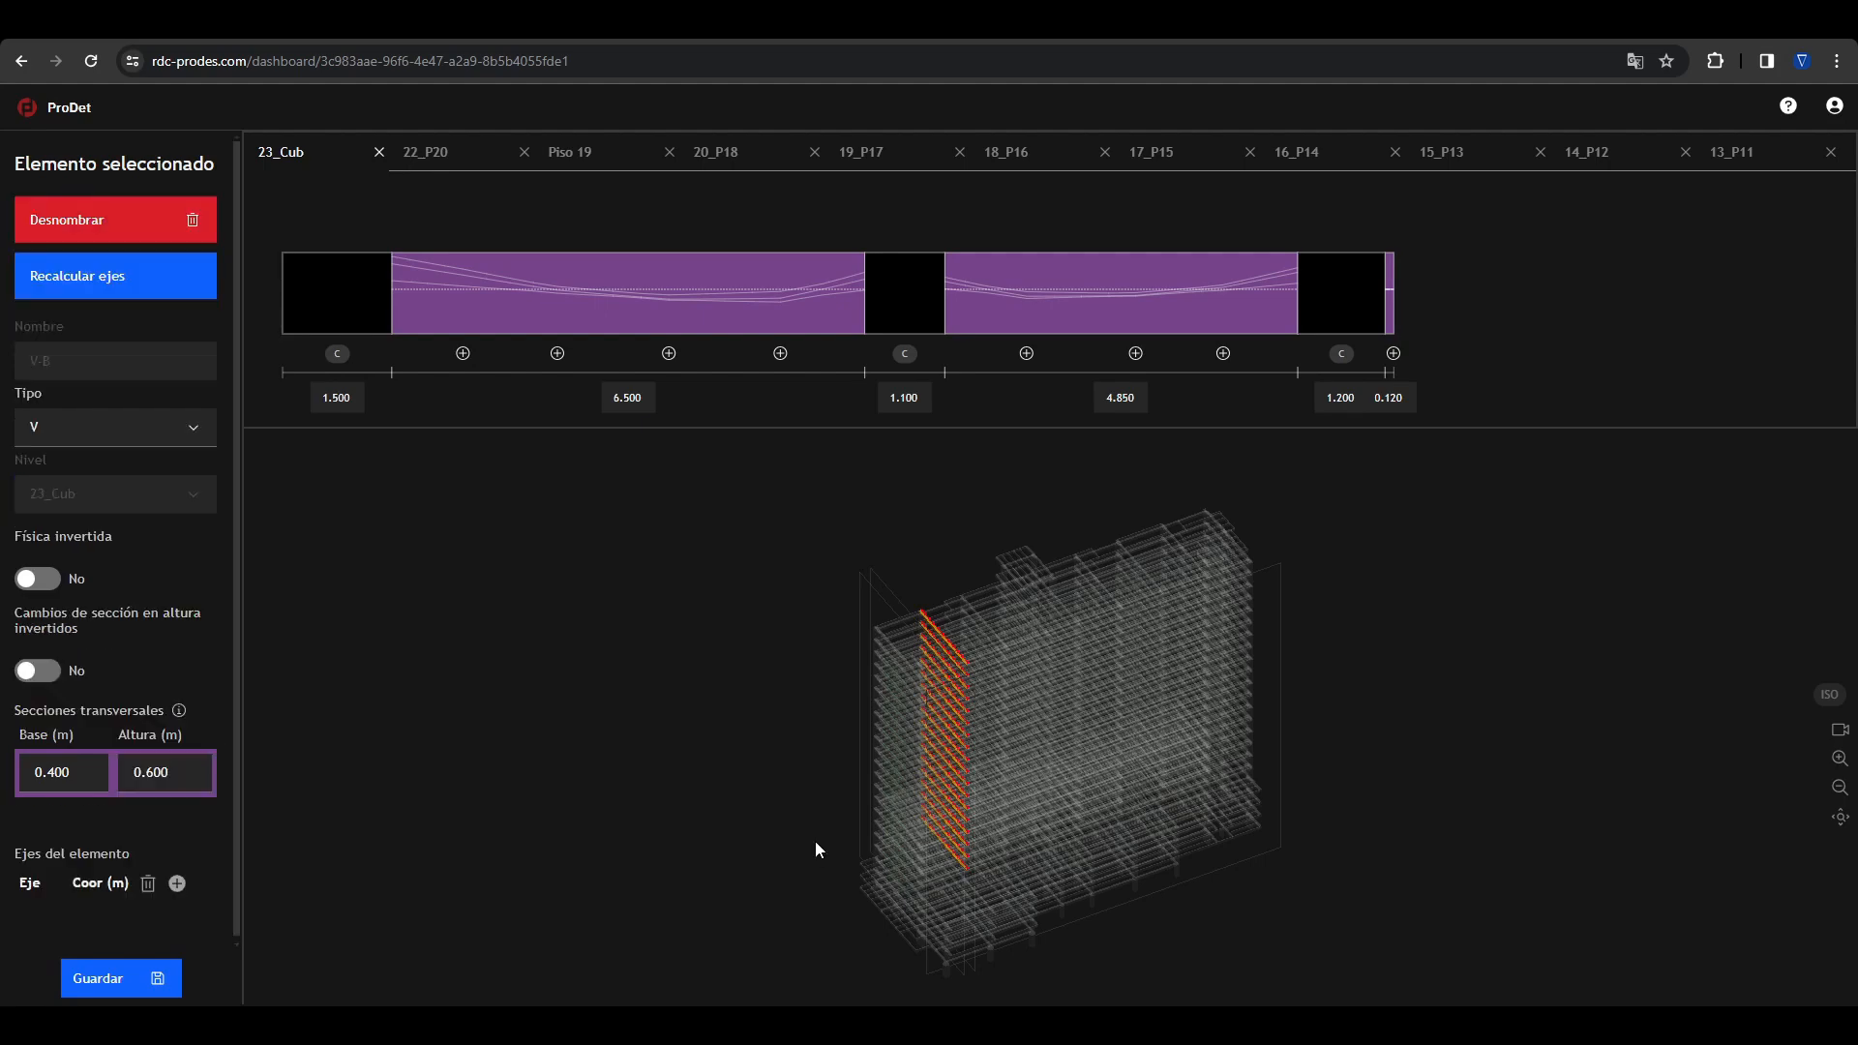
left_click(784, 653)
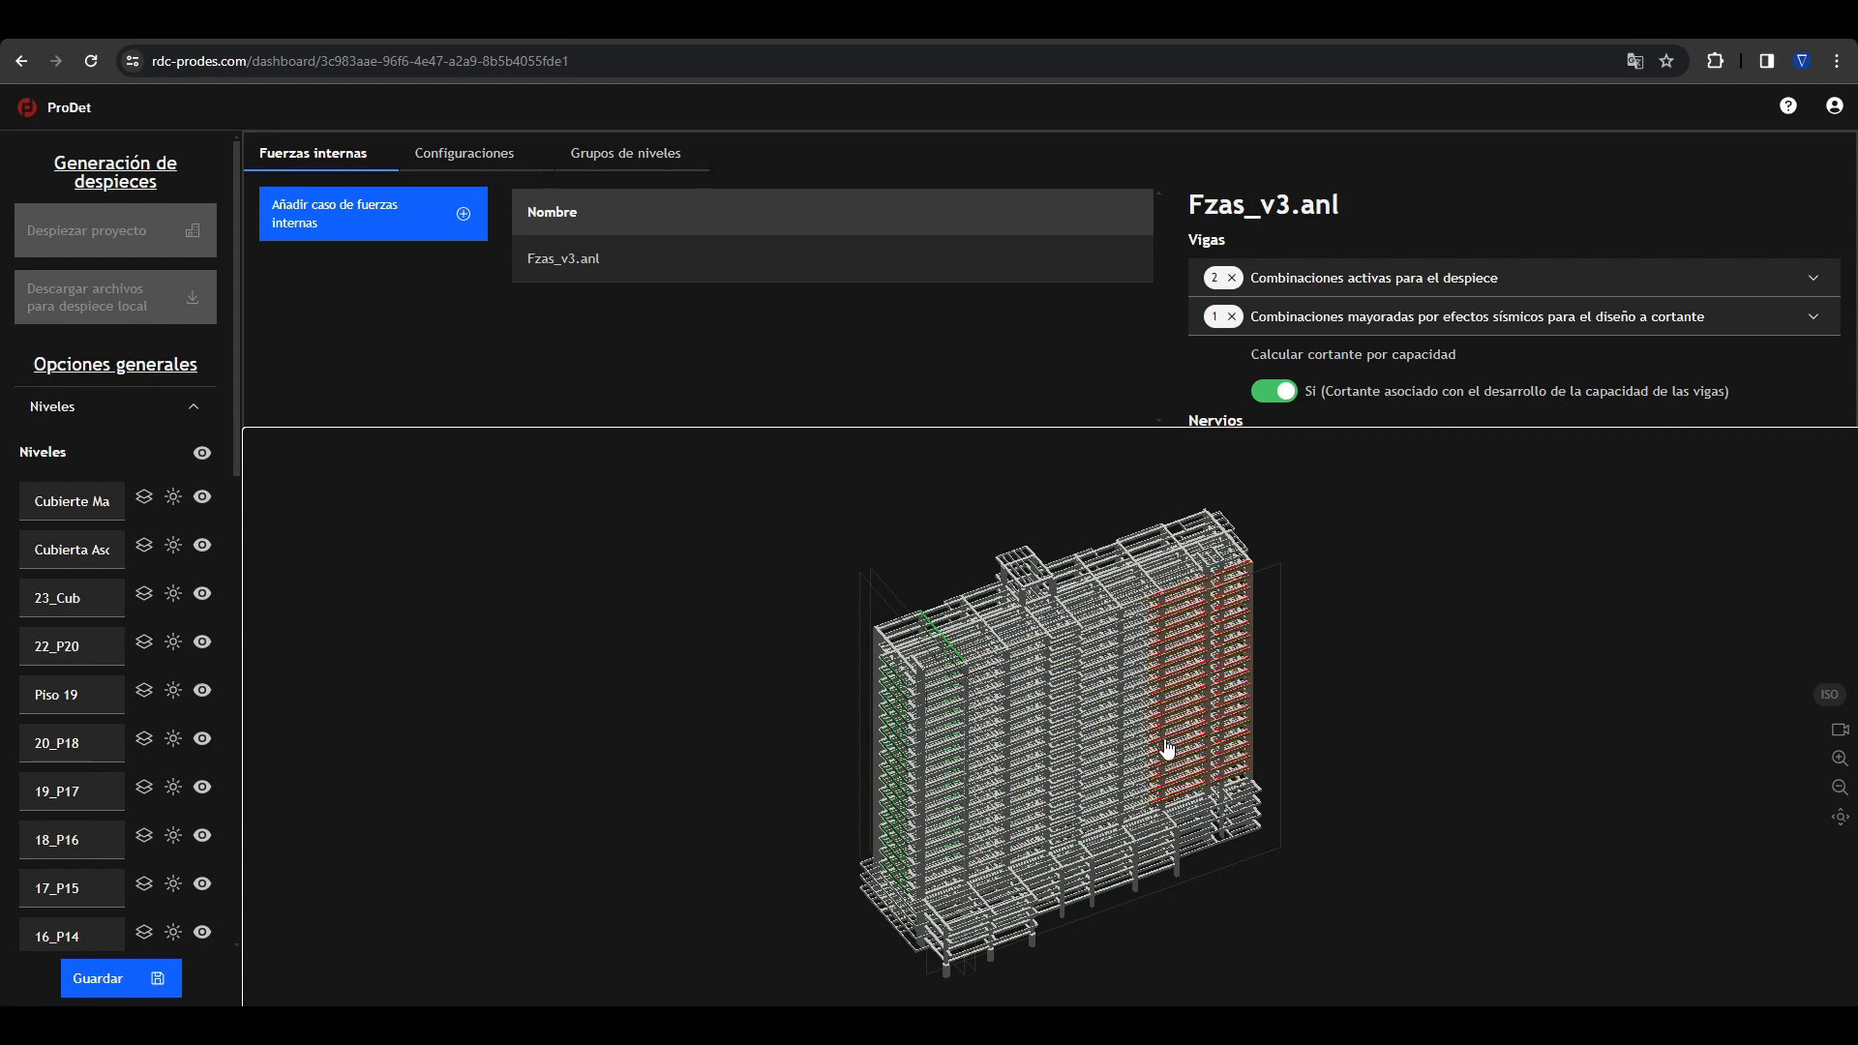
Step: View the building model from another angle and return to the list of active projects
left_click_drag(1174, 775, 1219, 762)
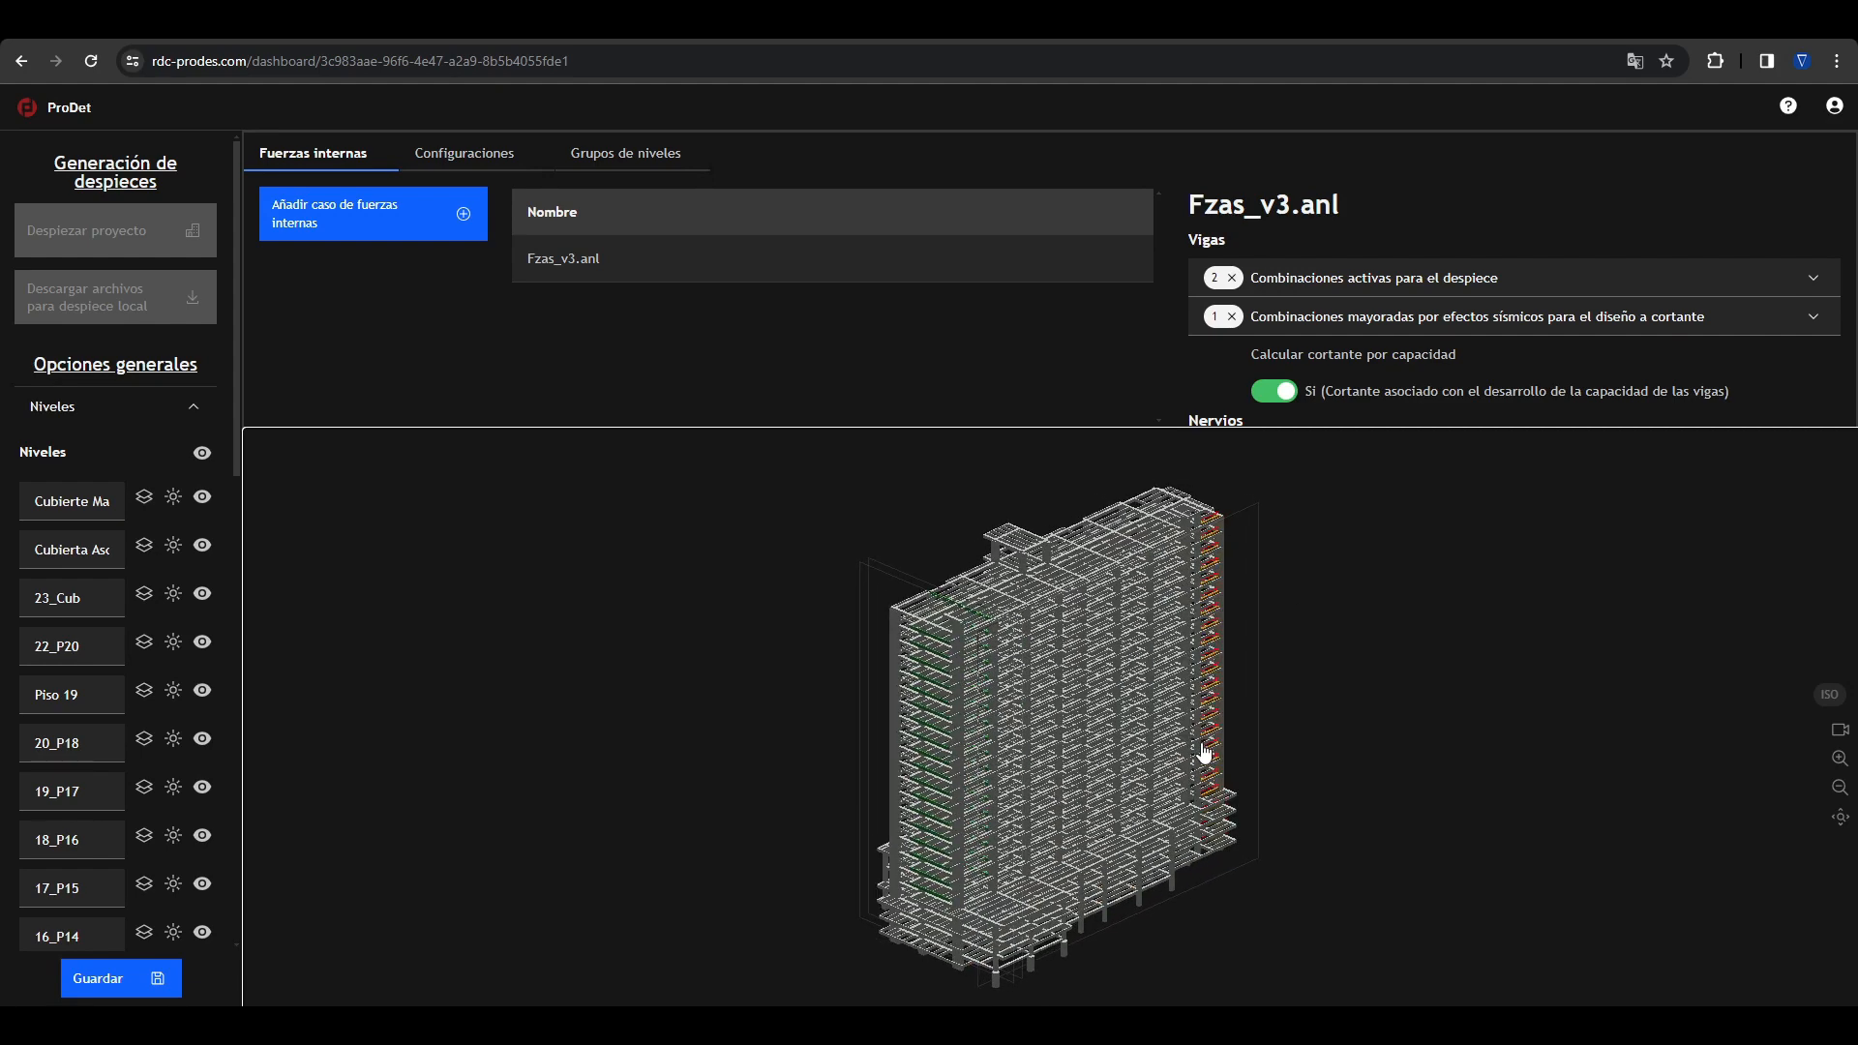
left_click(85, 109)
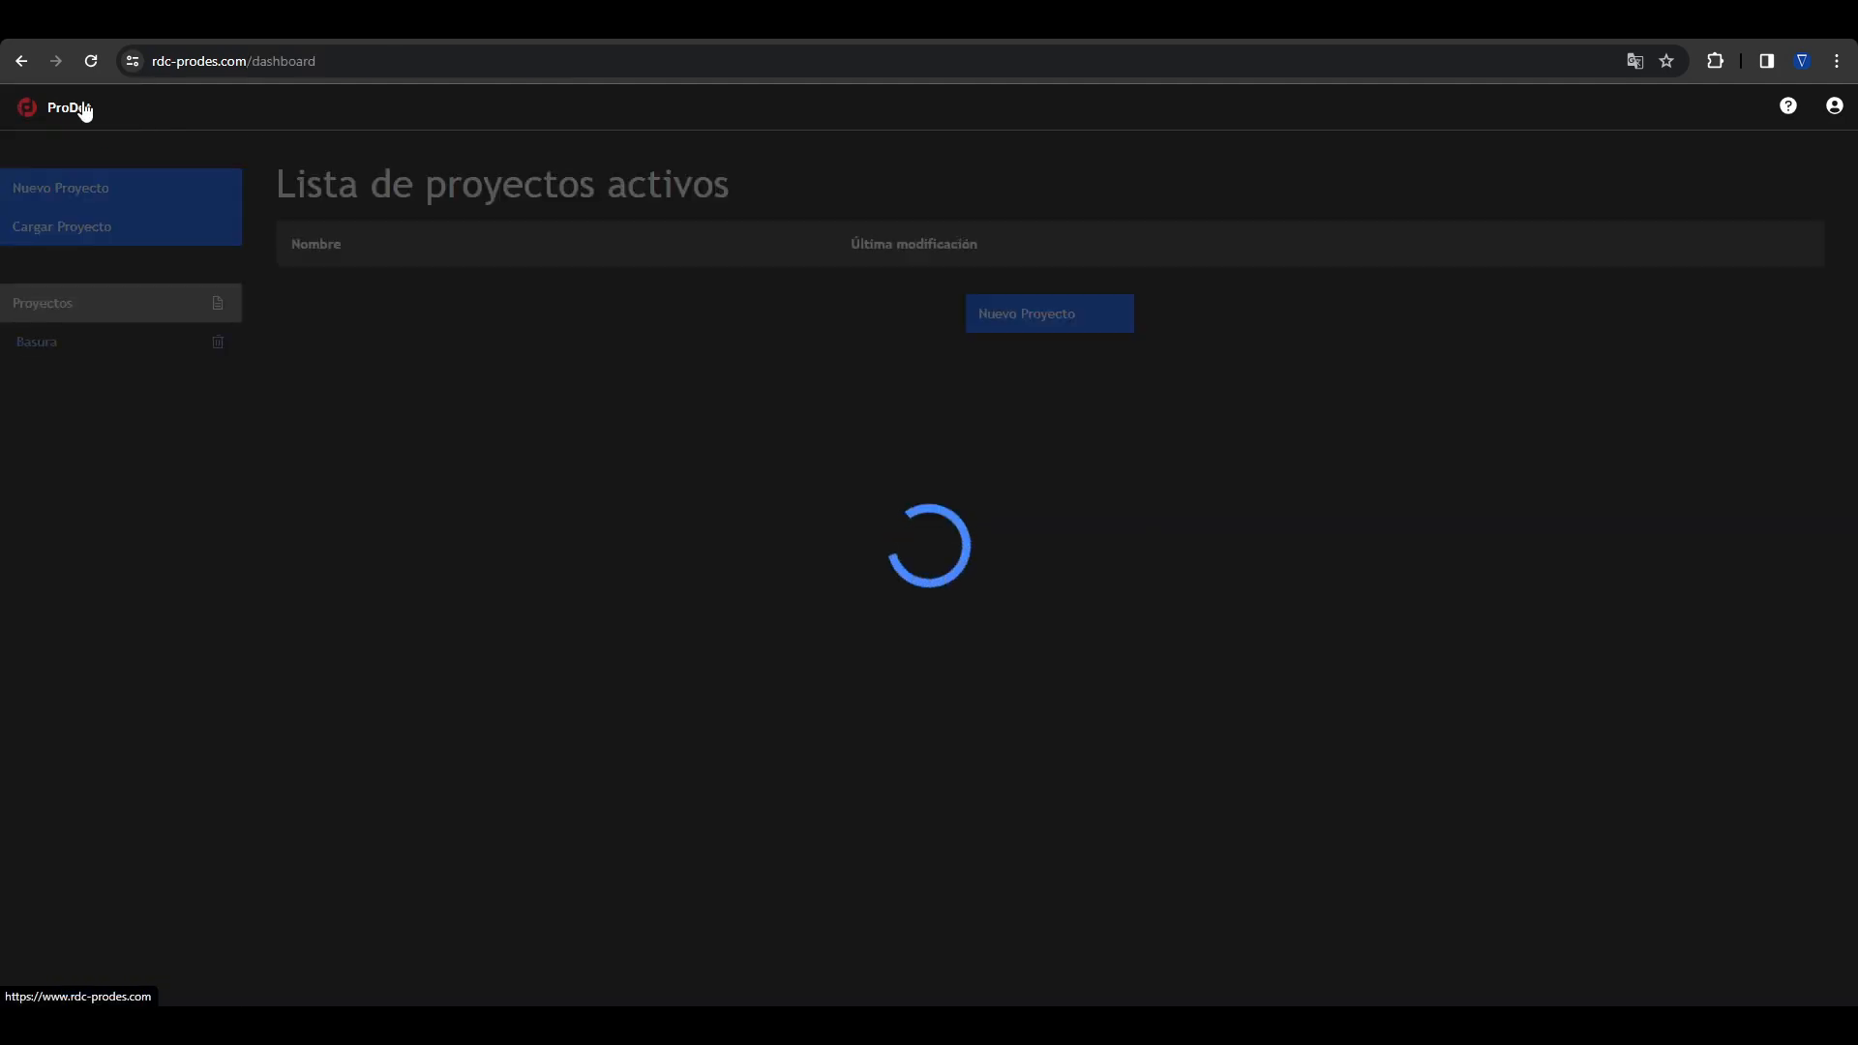
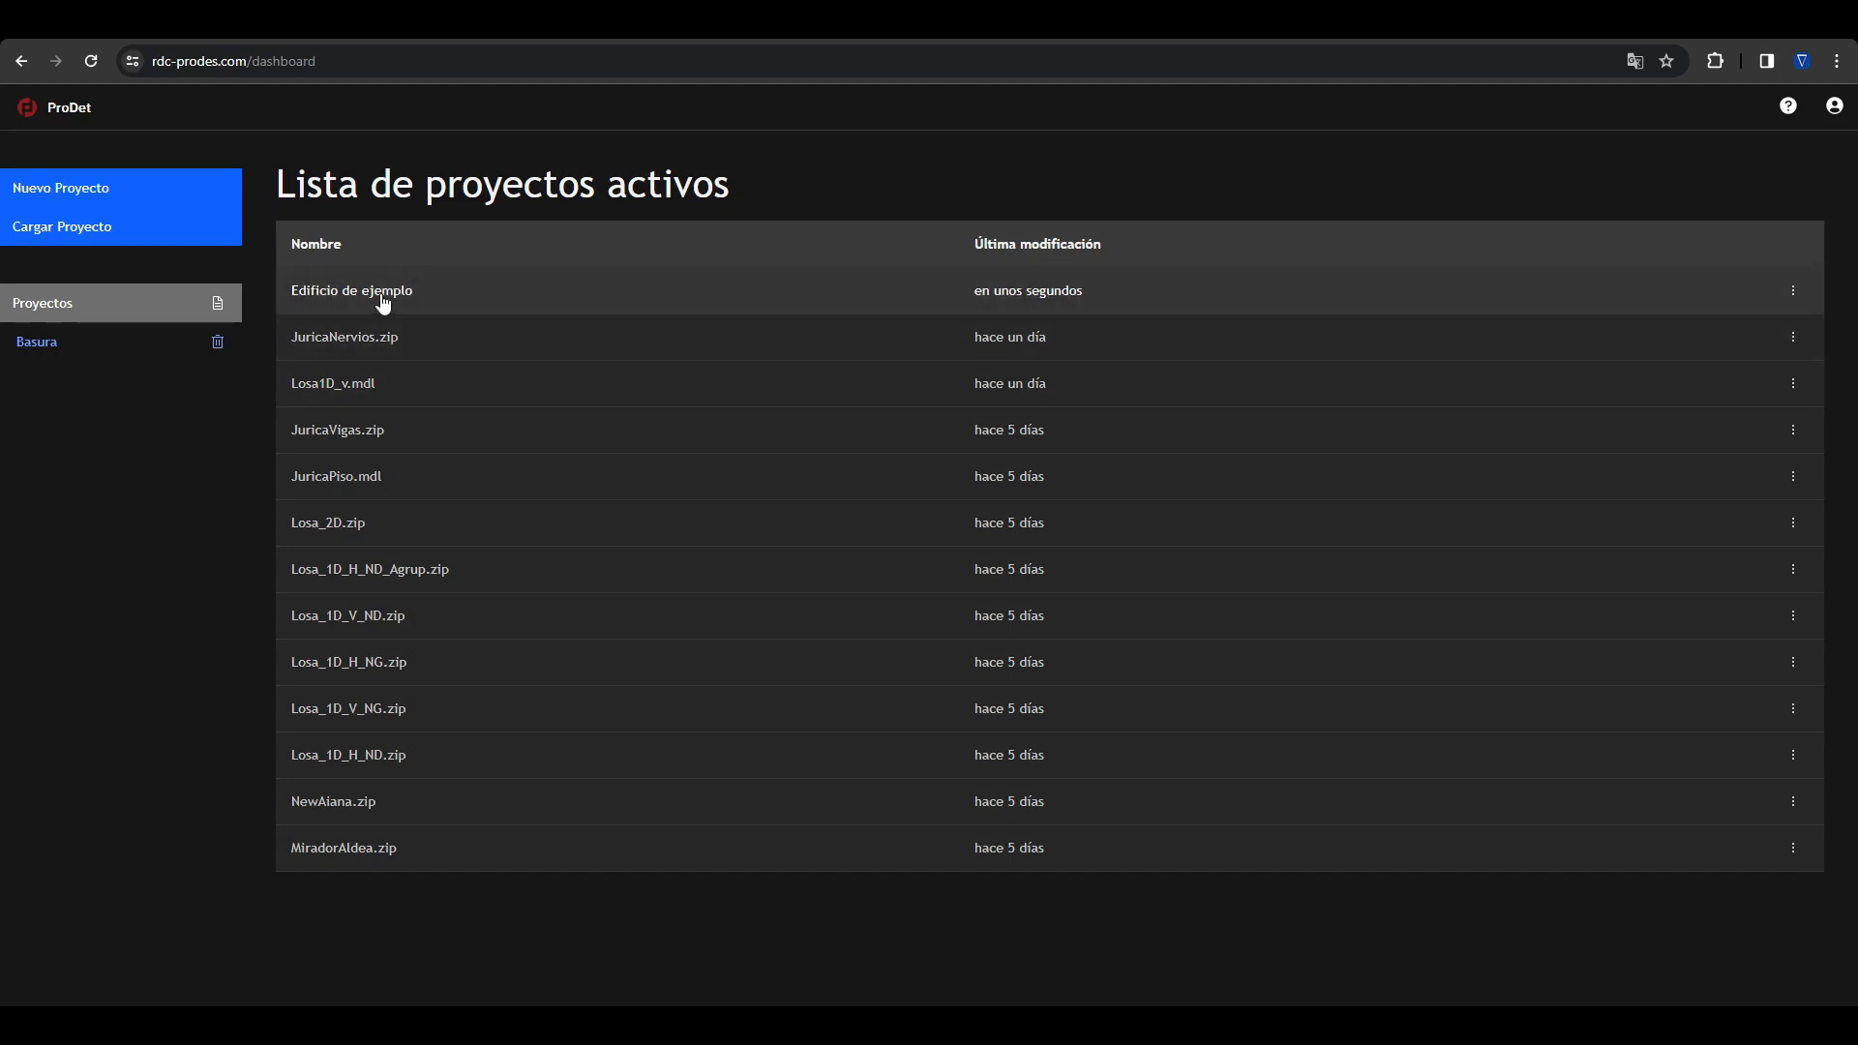
Step: Download the Edificio de ejemplo project and load MIRADOR_DE_LA_ALDEA.zip from the Descargas folder as a project
left_click(1792, 290)
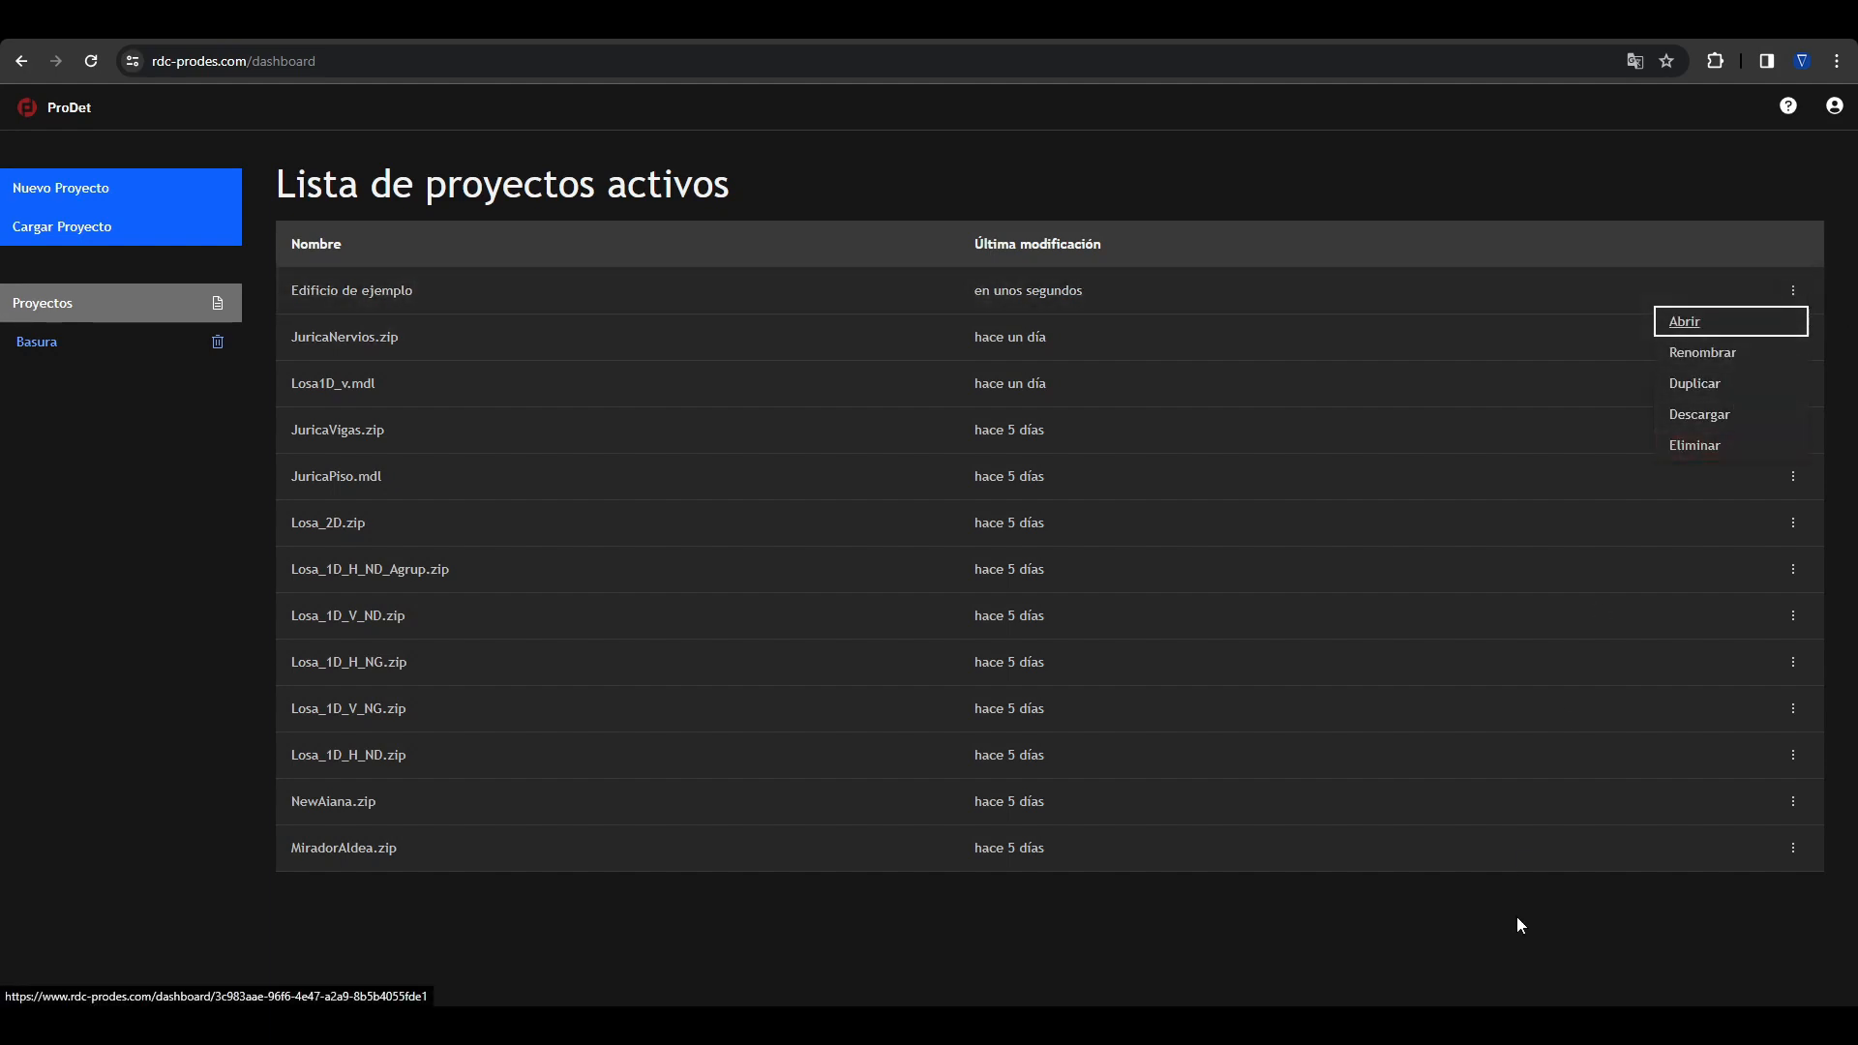
left_click(1719, 422)
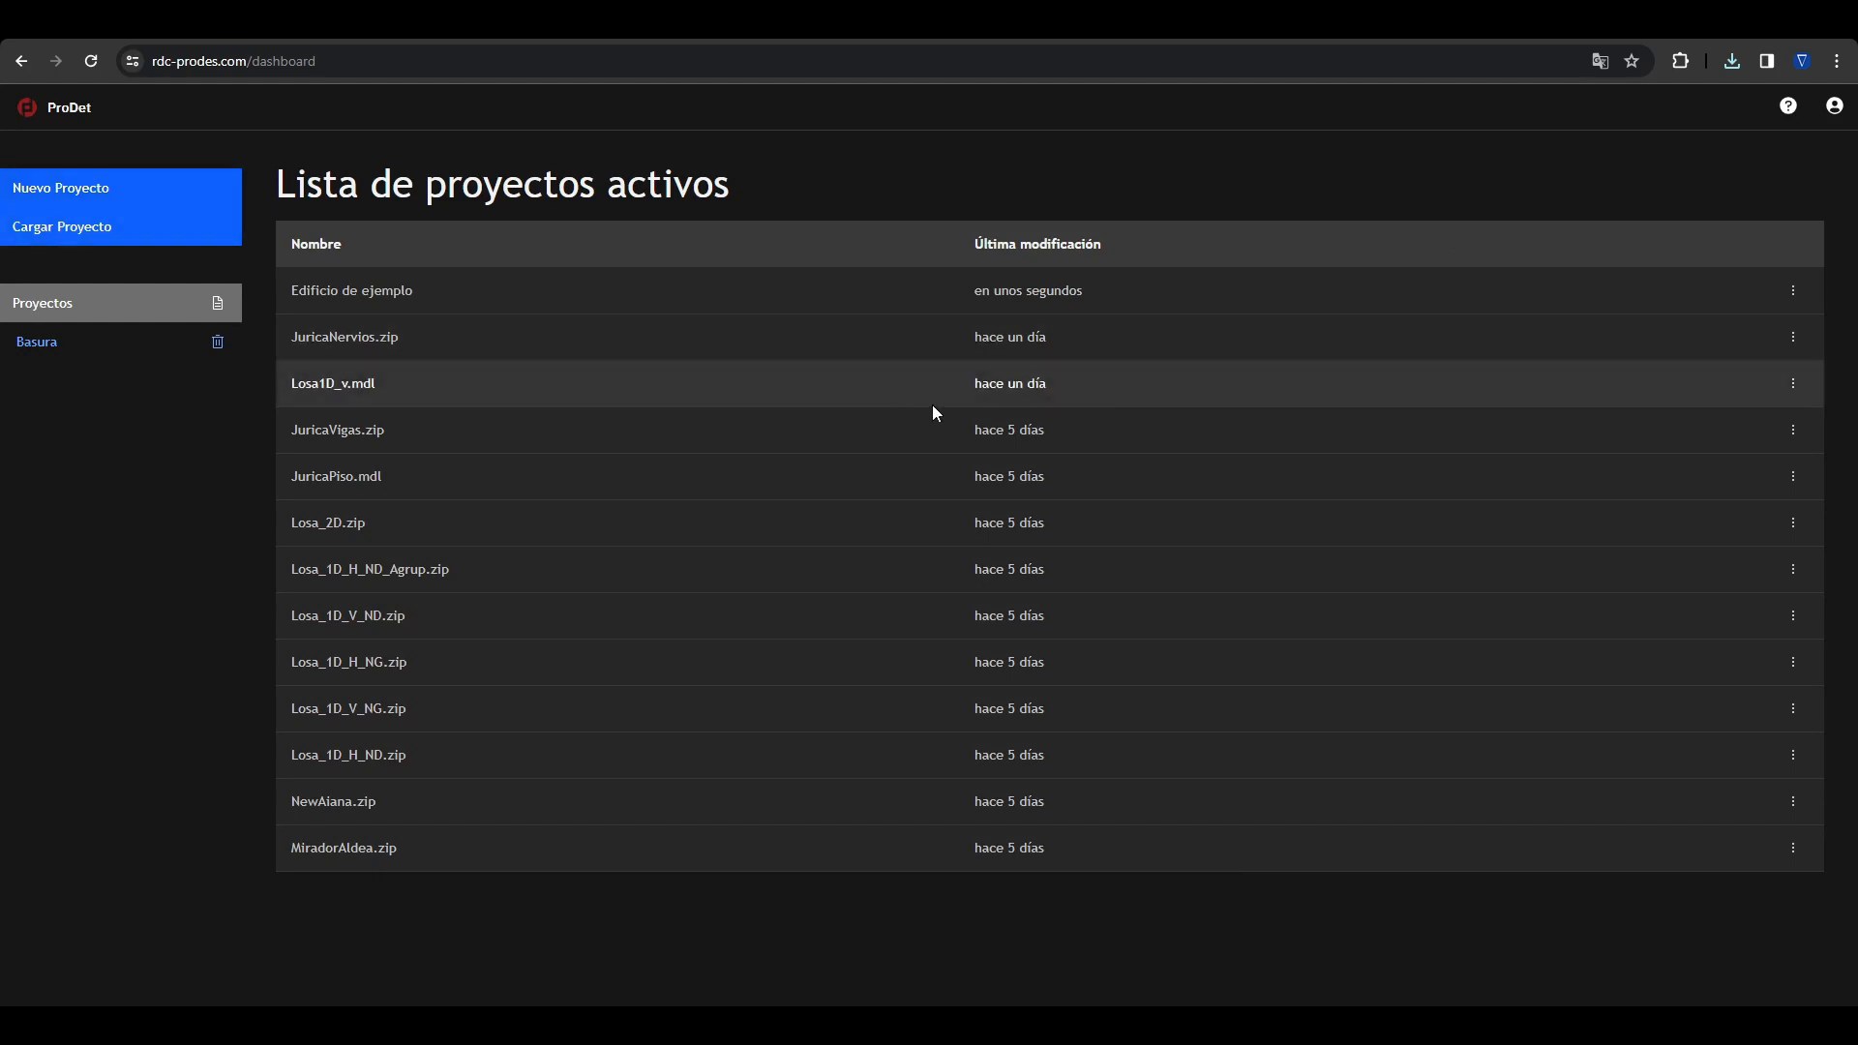
left_click(121, 232)
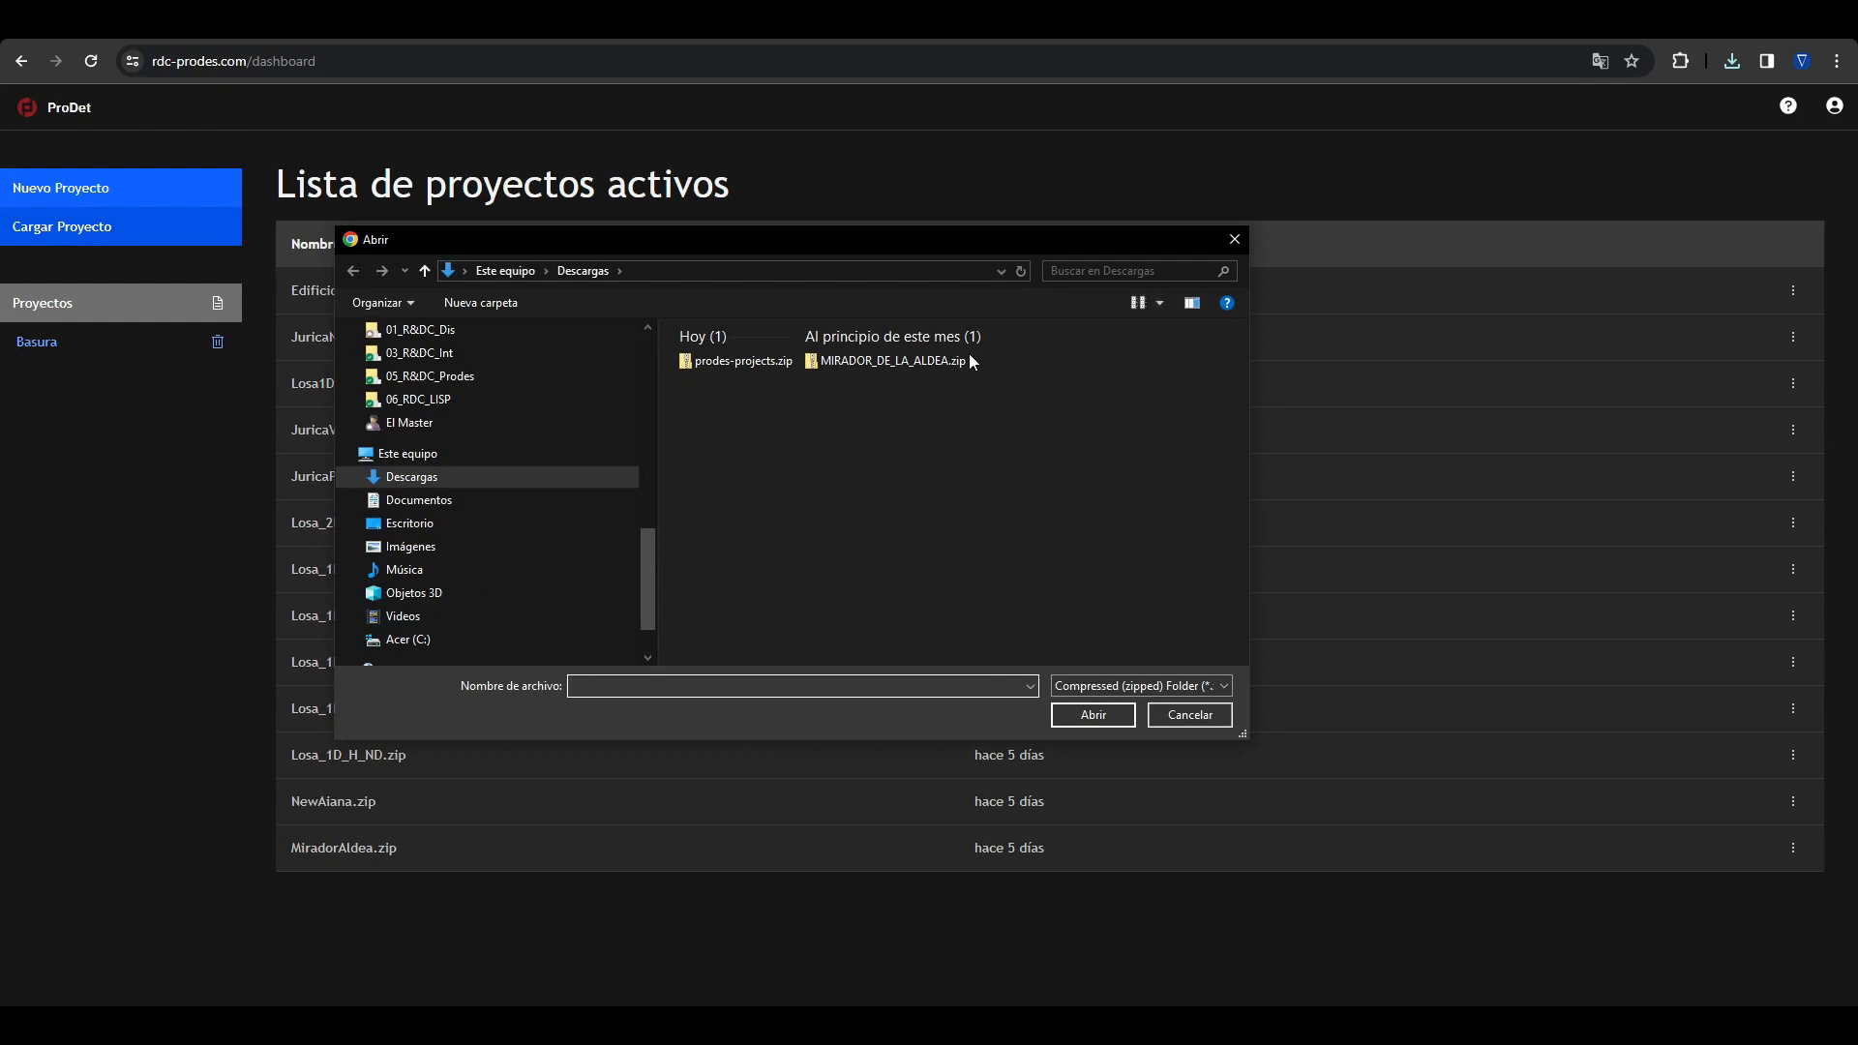
double_click(904, 360)
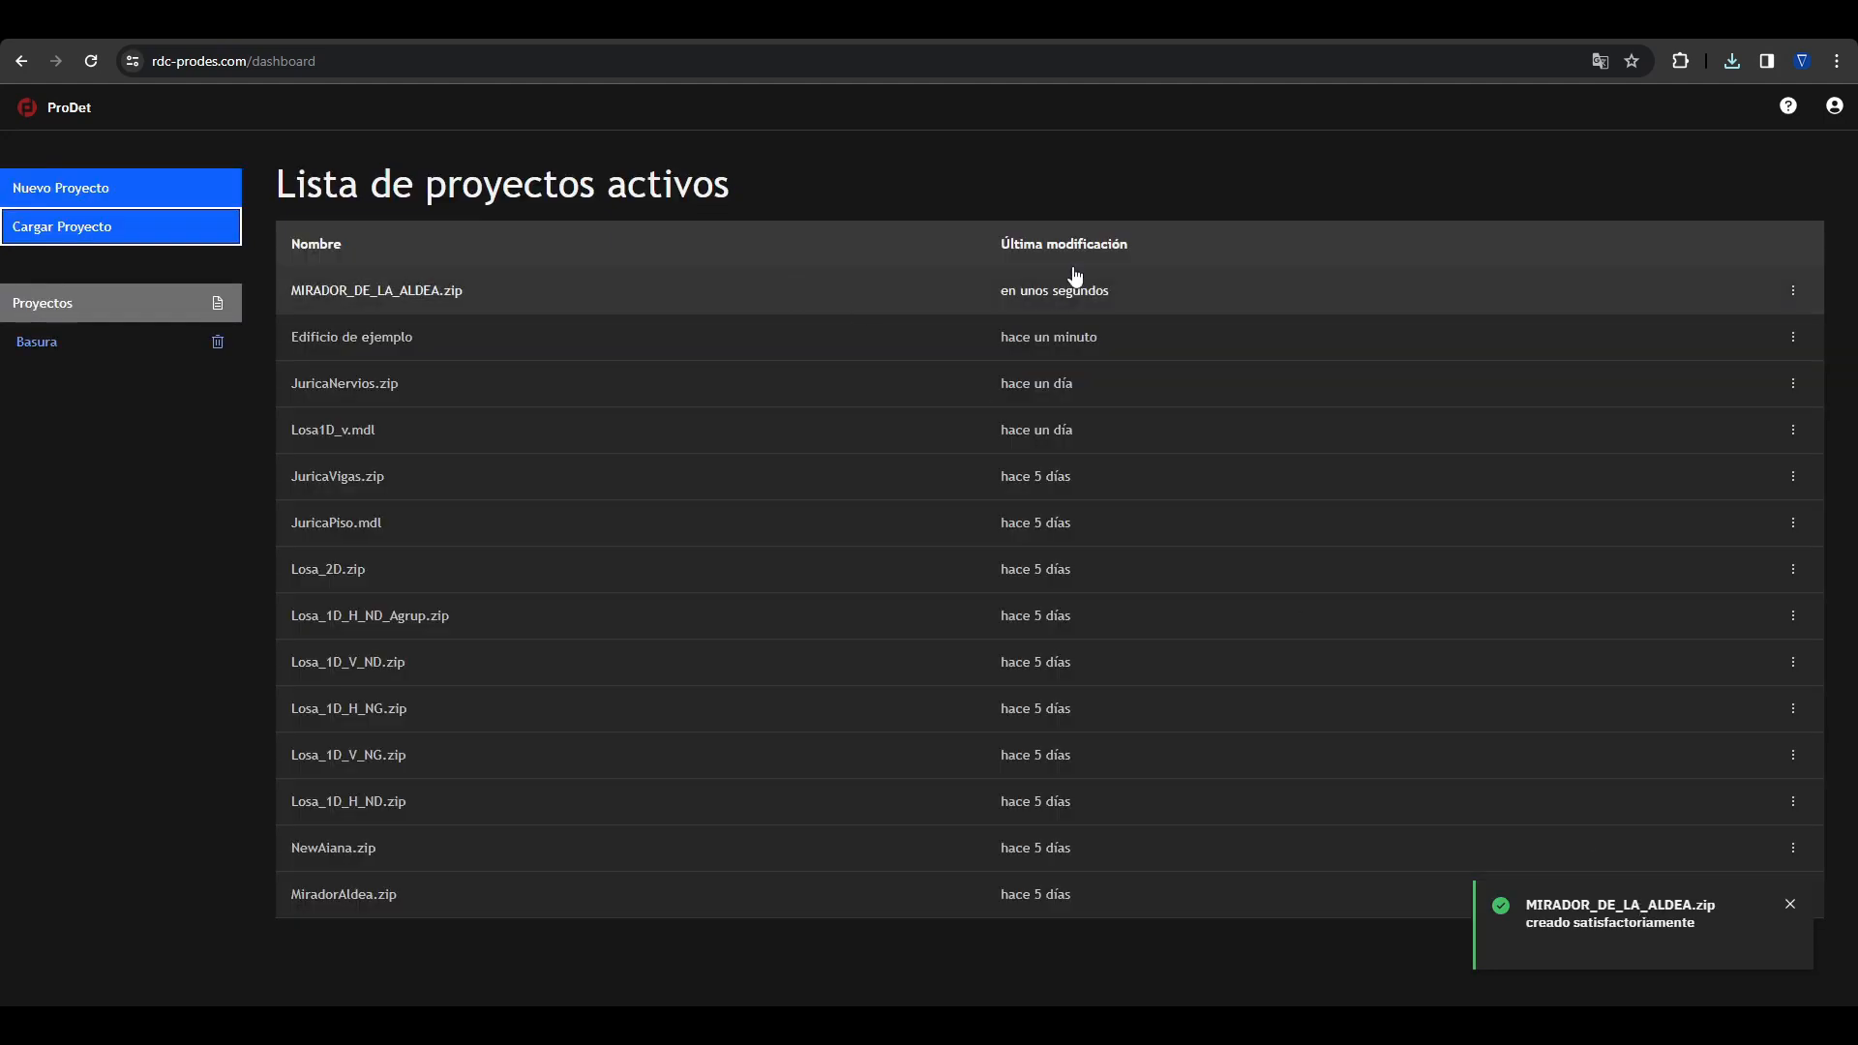
Step: Rename the loaded MIRADOR_DE_LA_ALDEA.zip project as Edificio de ejemplo nombrado
left_click(1793, 290)
left_click(1731, 356)
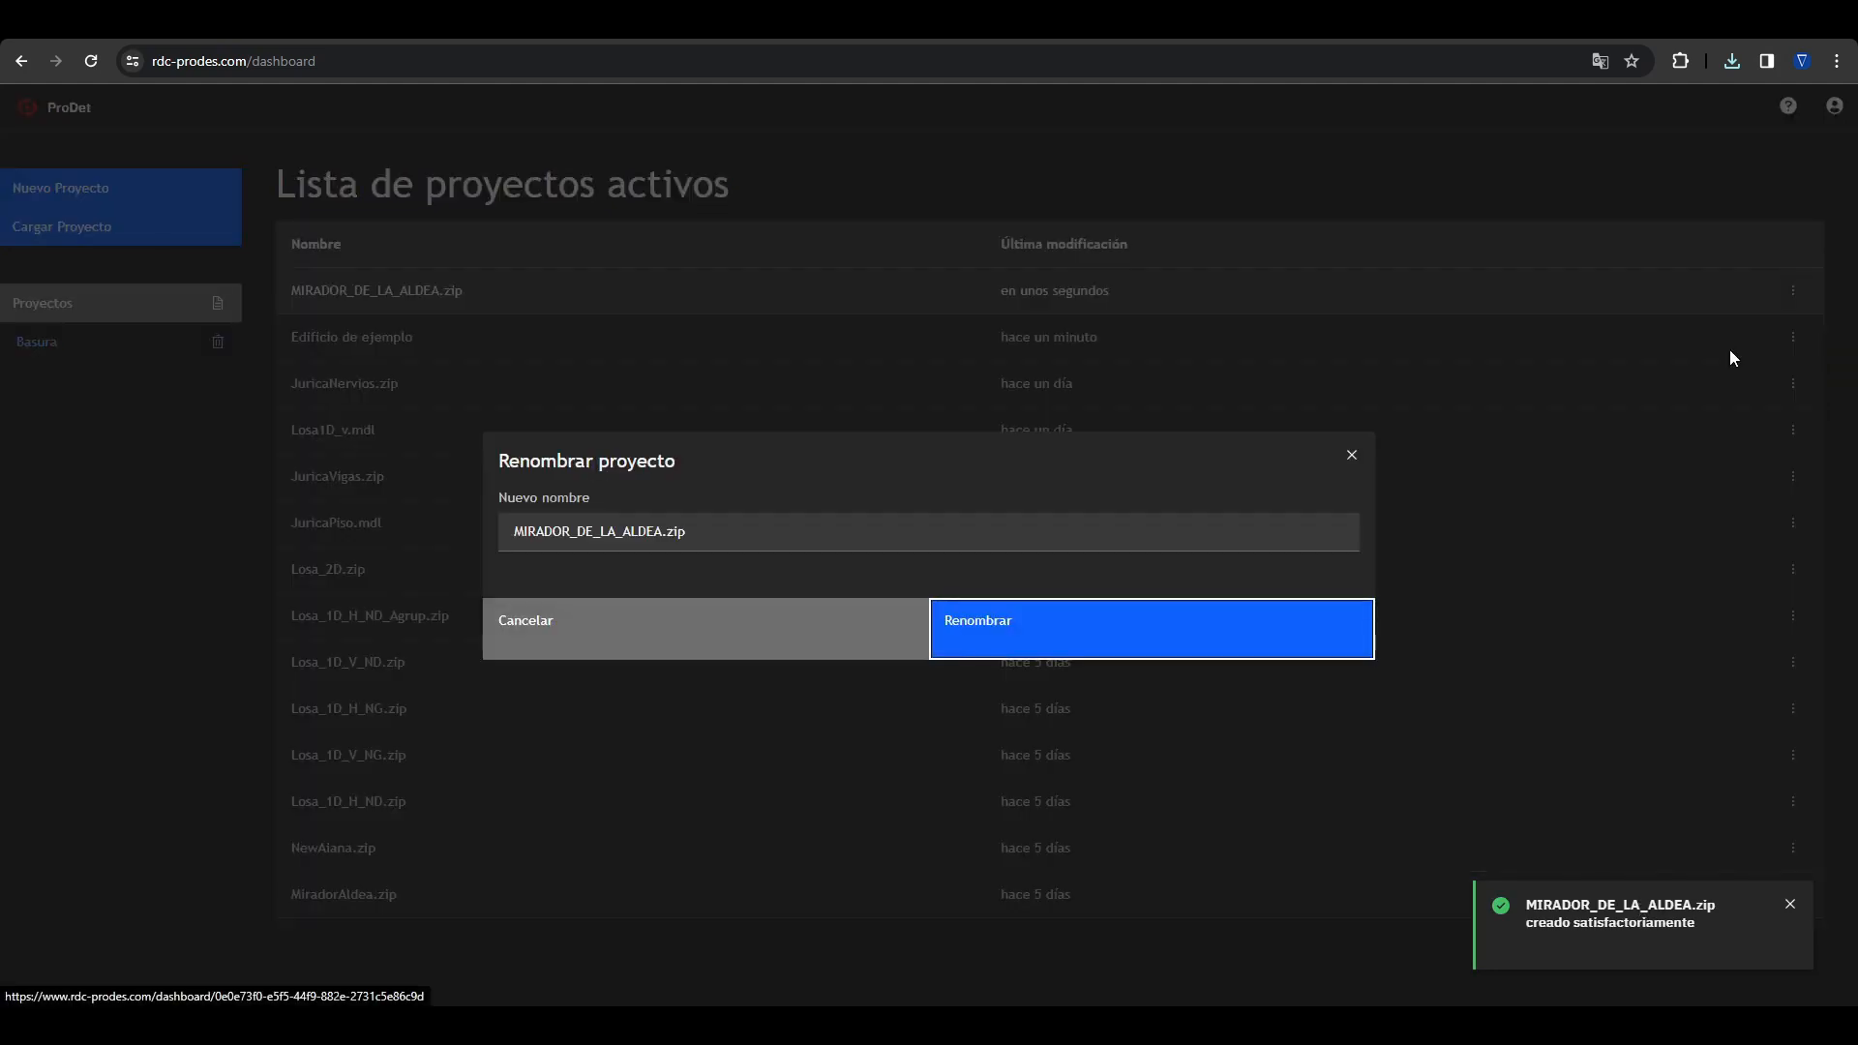
key("ctrl+a")
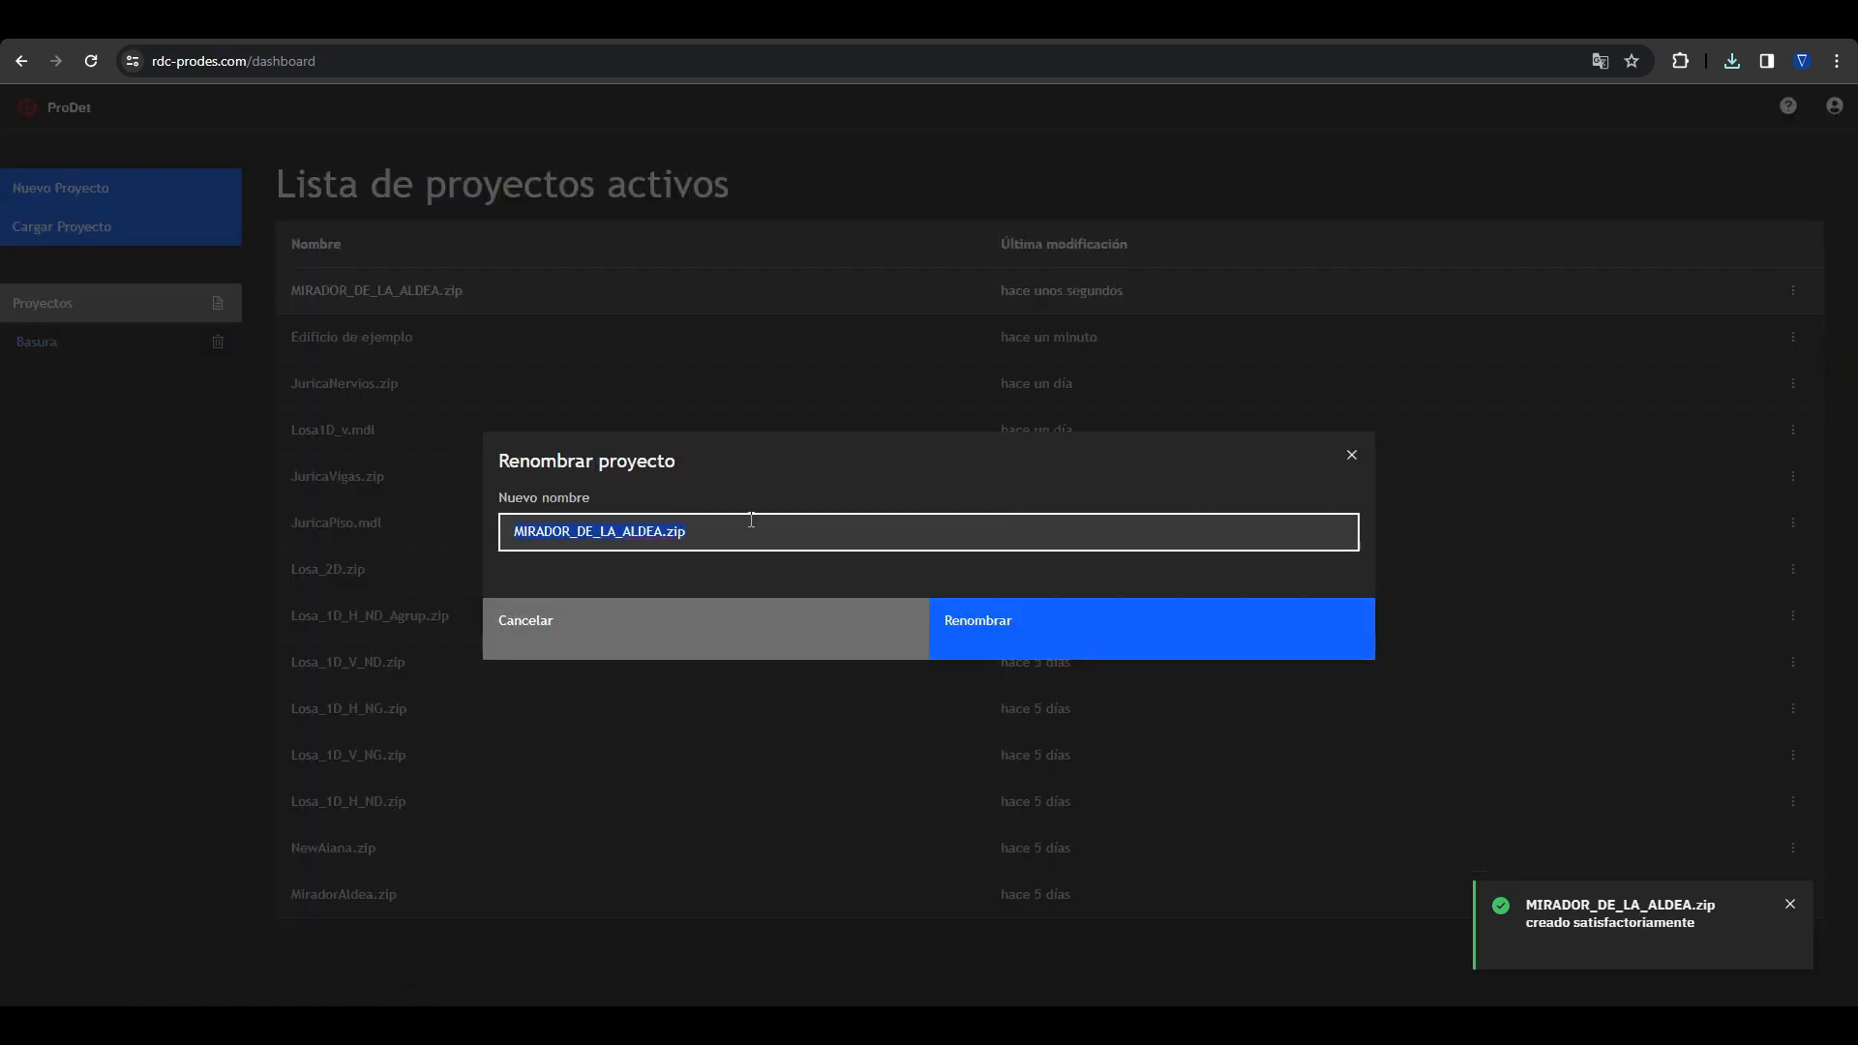
type("Edificio de ")
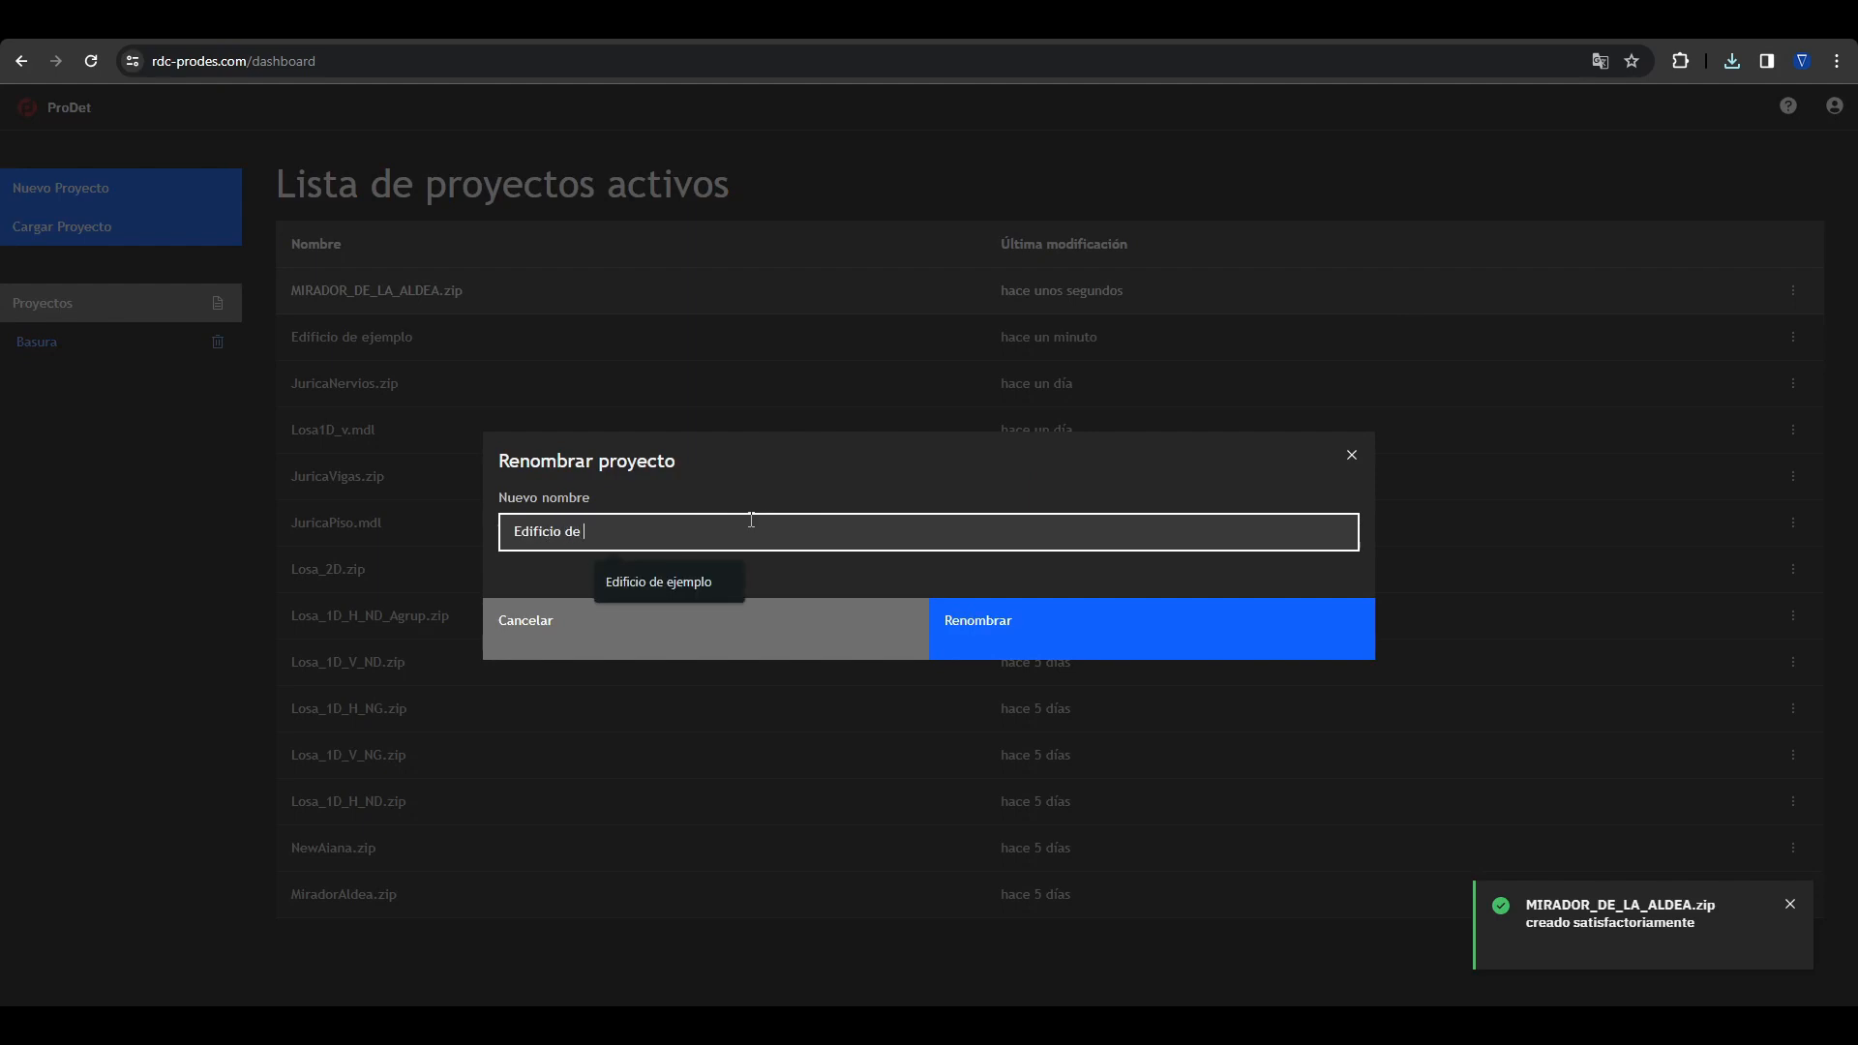
type("ejemplo nombrado")
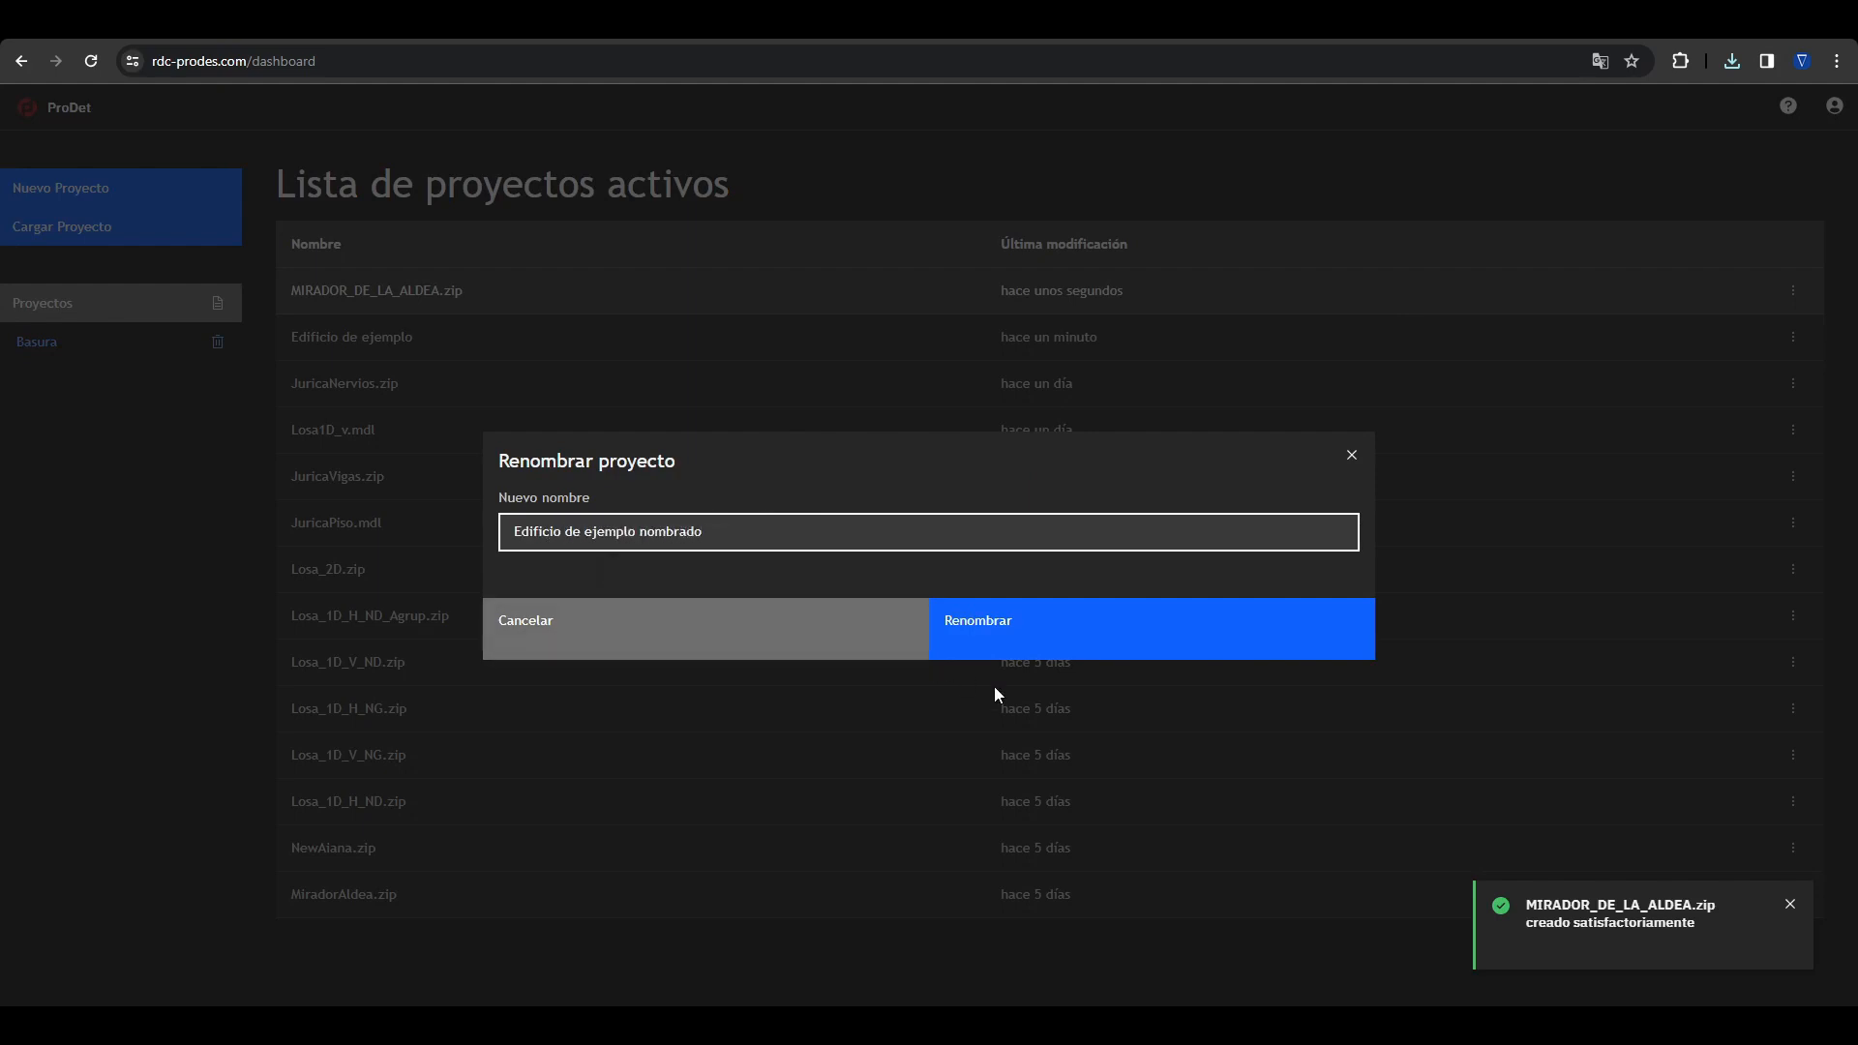
left_click(1024, 635)
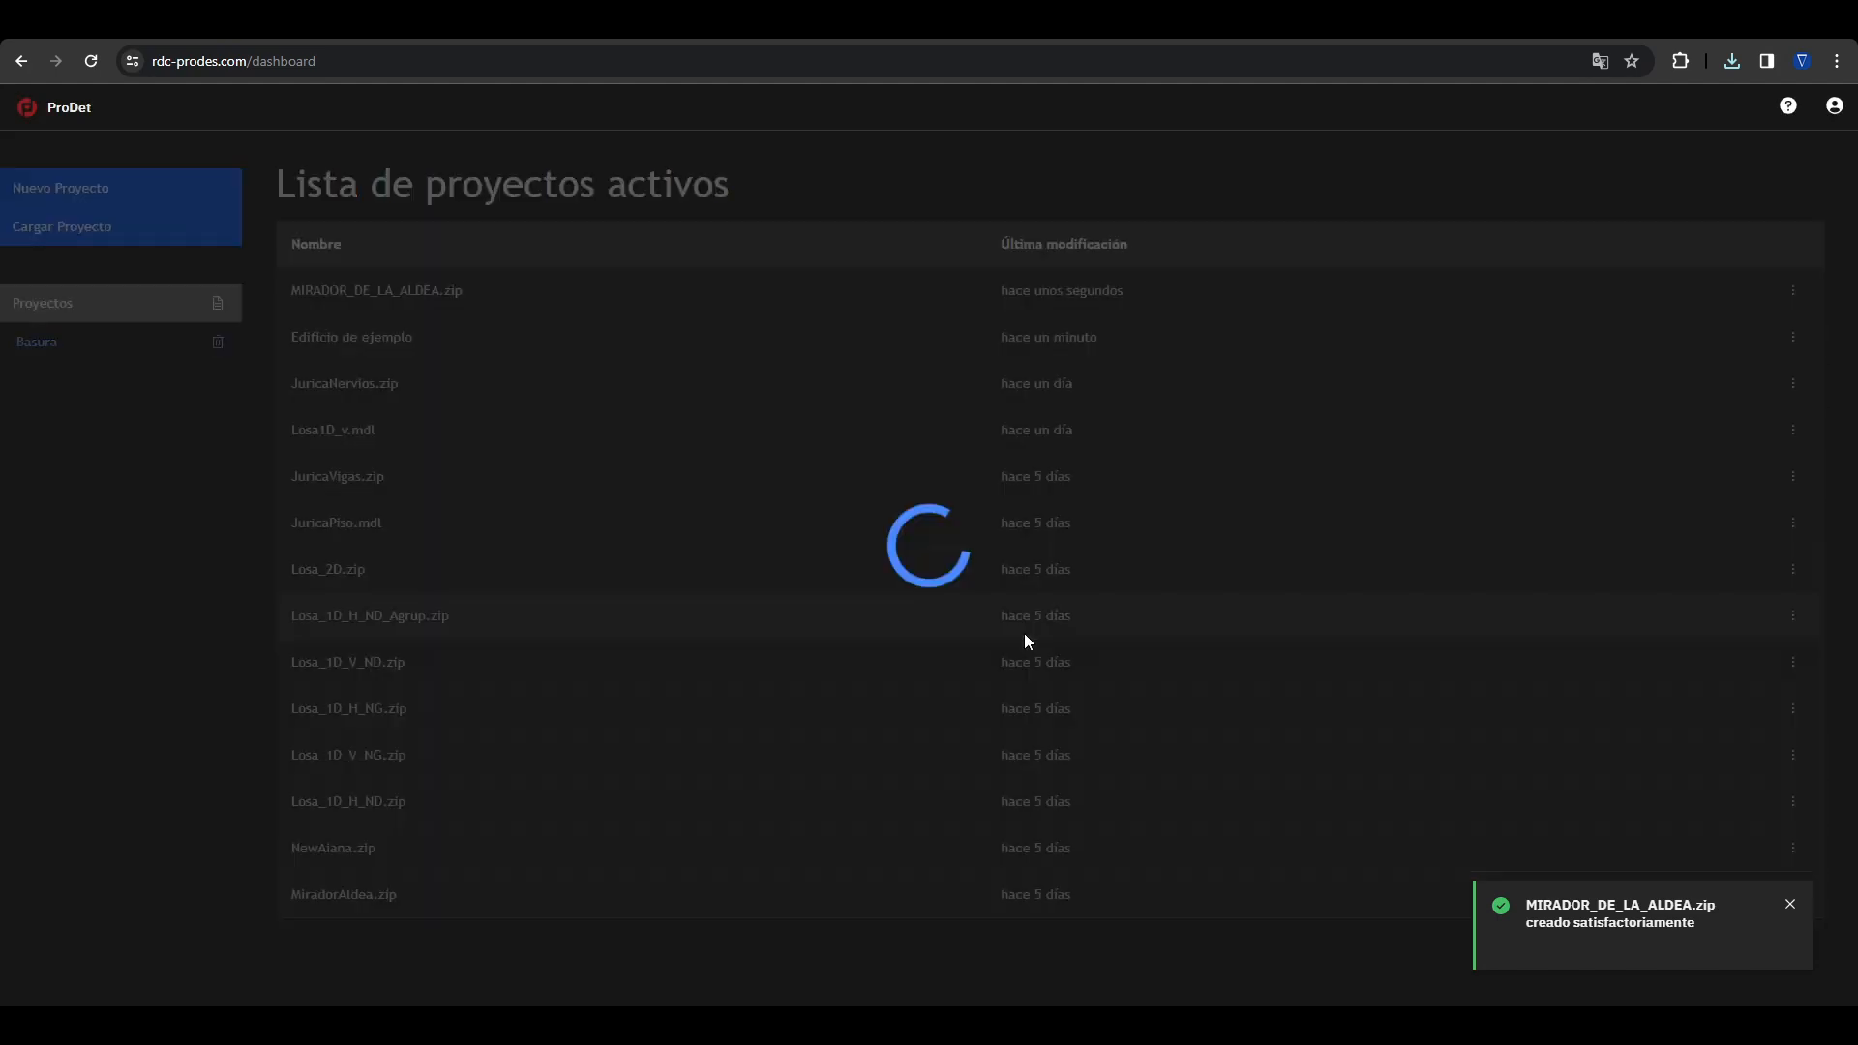
Step: Open the Edificio de ejemplo nombrado project and enlarge its building model view
left_click(428, 291)
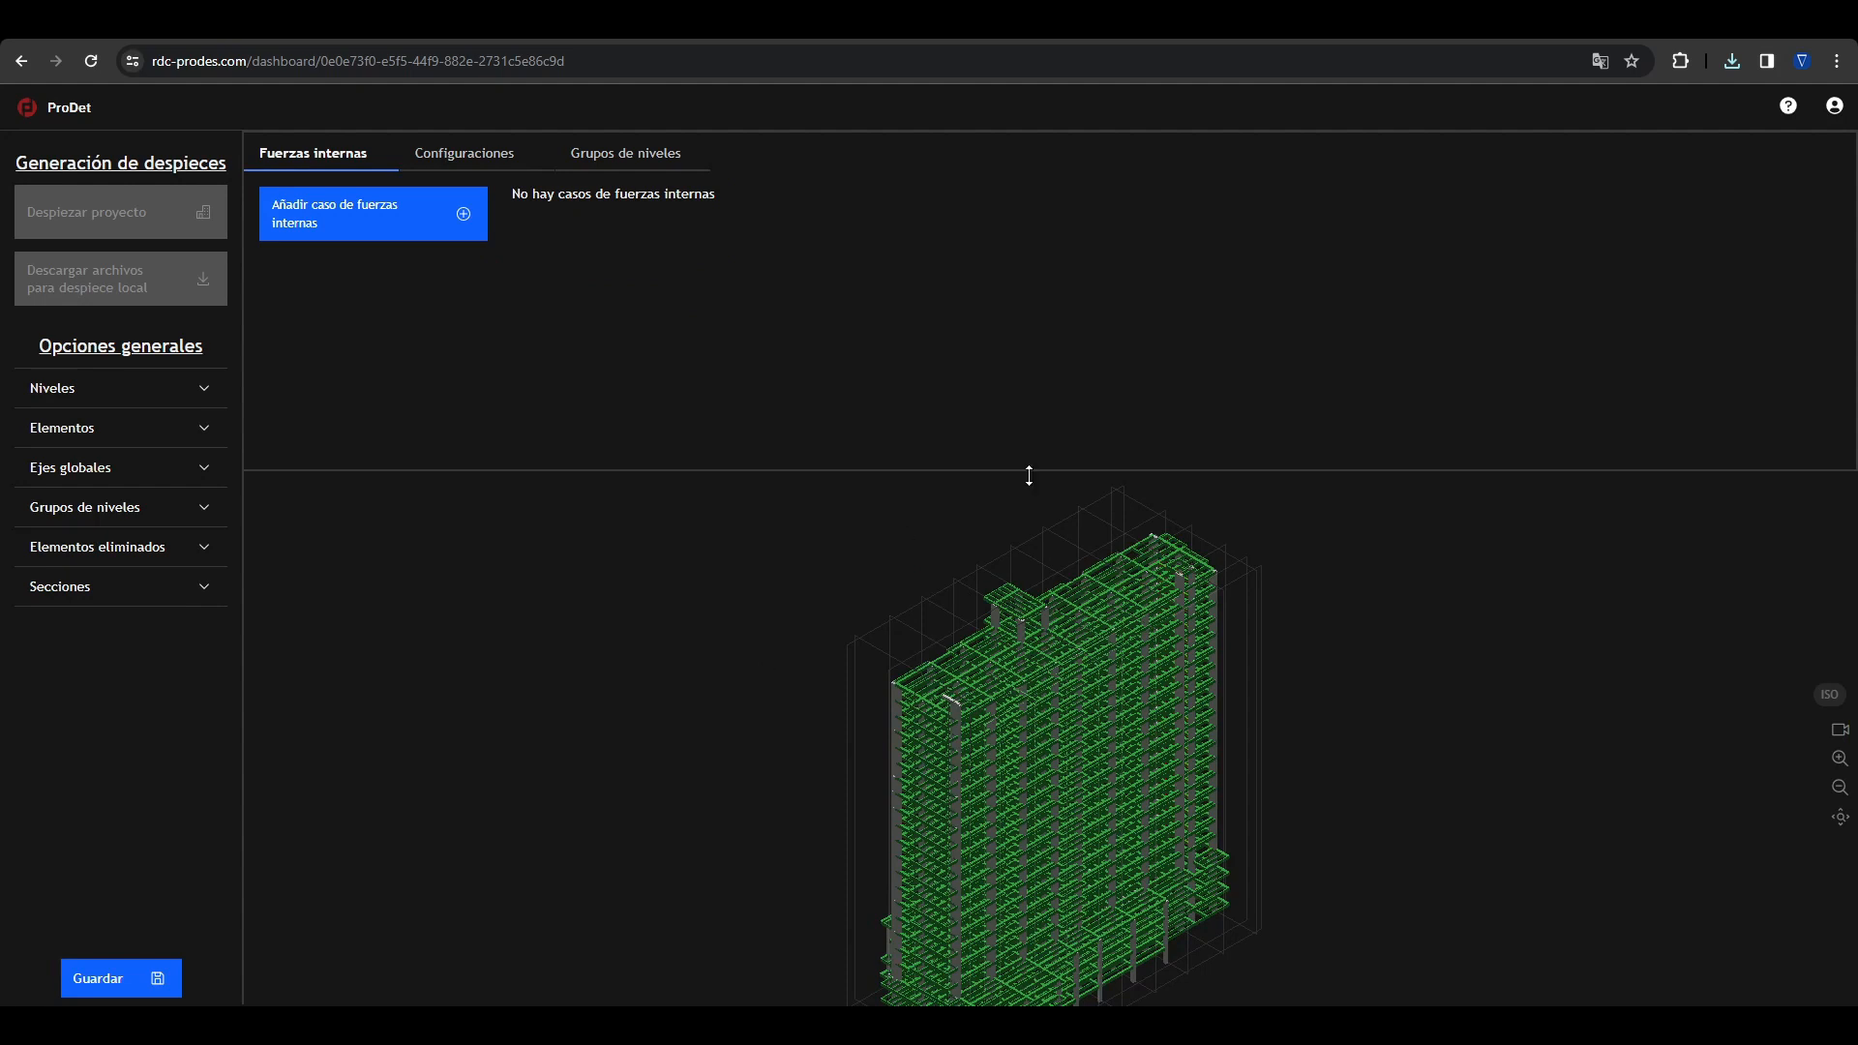
left_click_drag(1029, 475, 1016, 380)
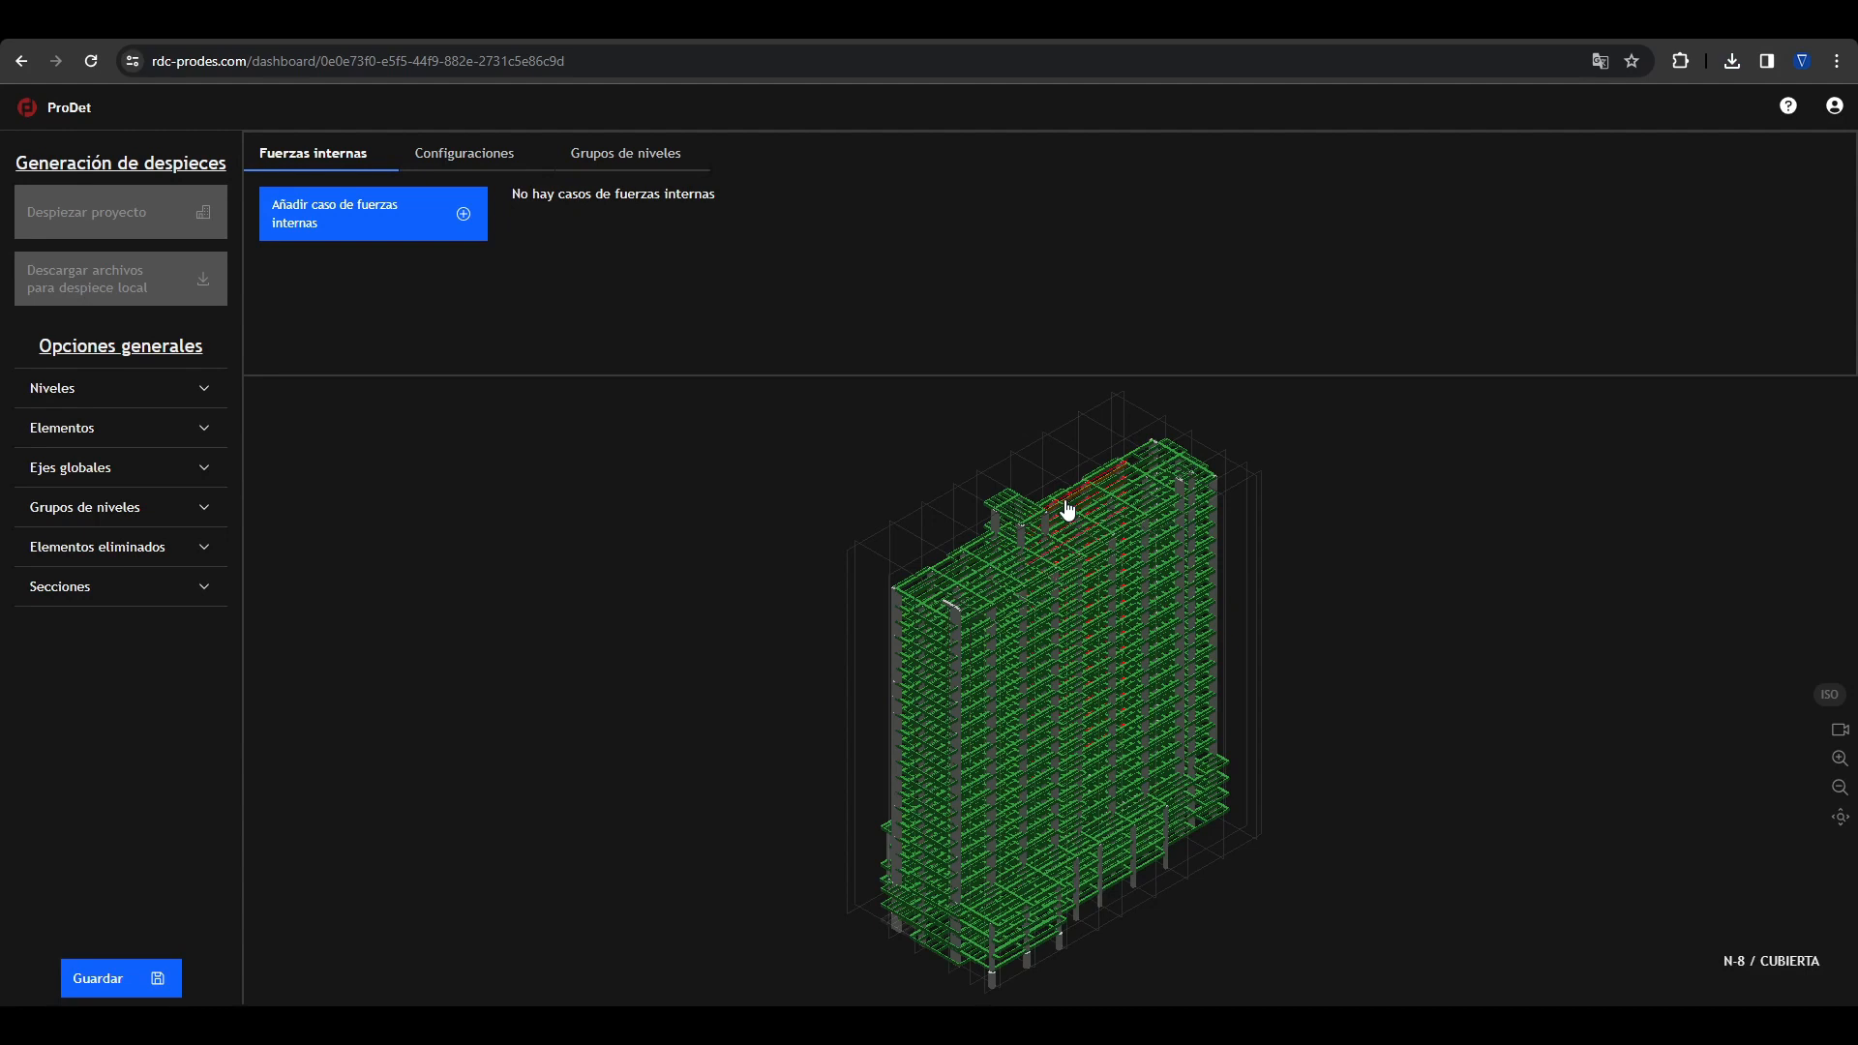
Step: Examine the level names and the axes and section of a joist near the building's end, then clear the selection
left_click(150, 396)
scroll(106, 446, "down", 5)
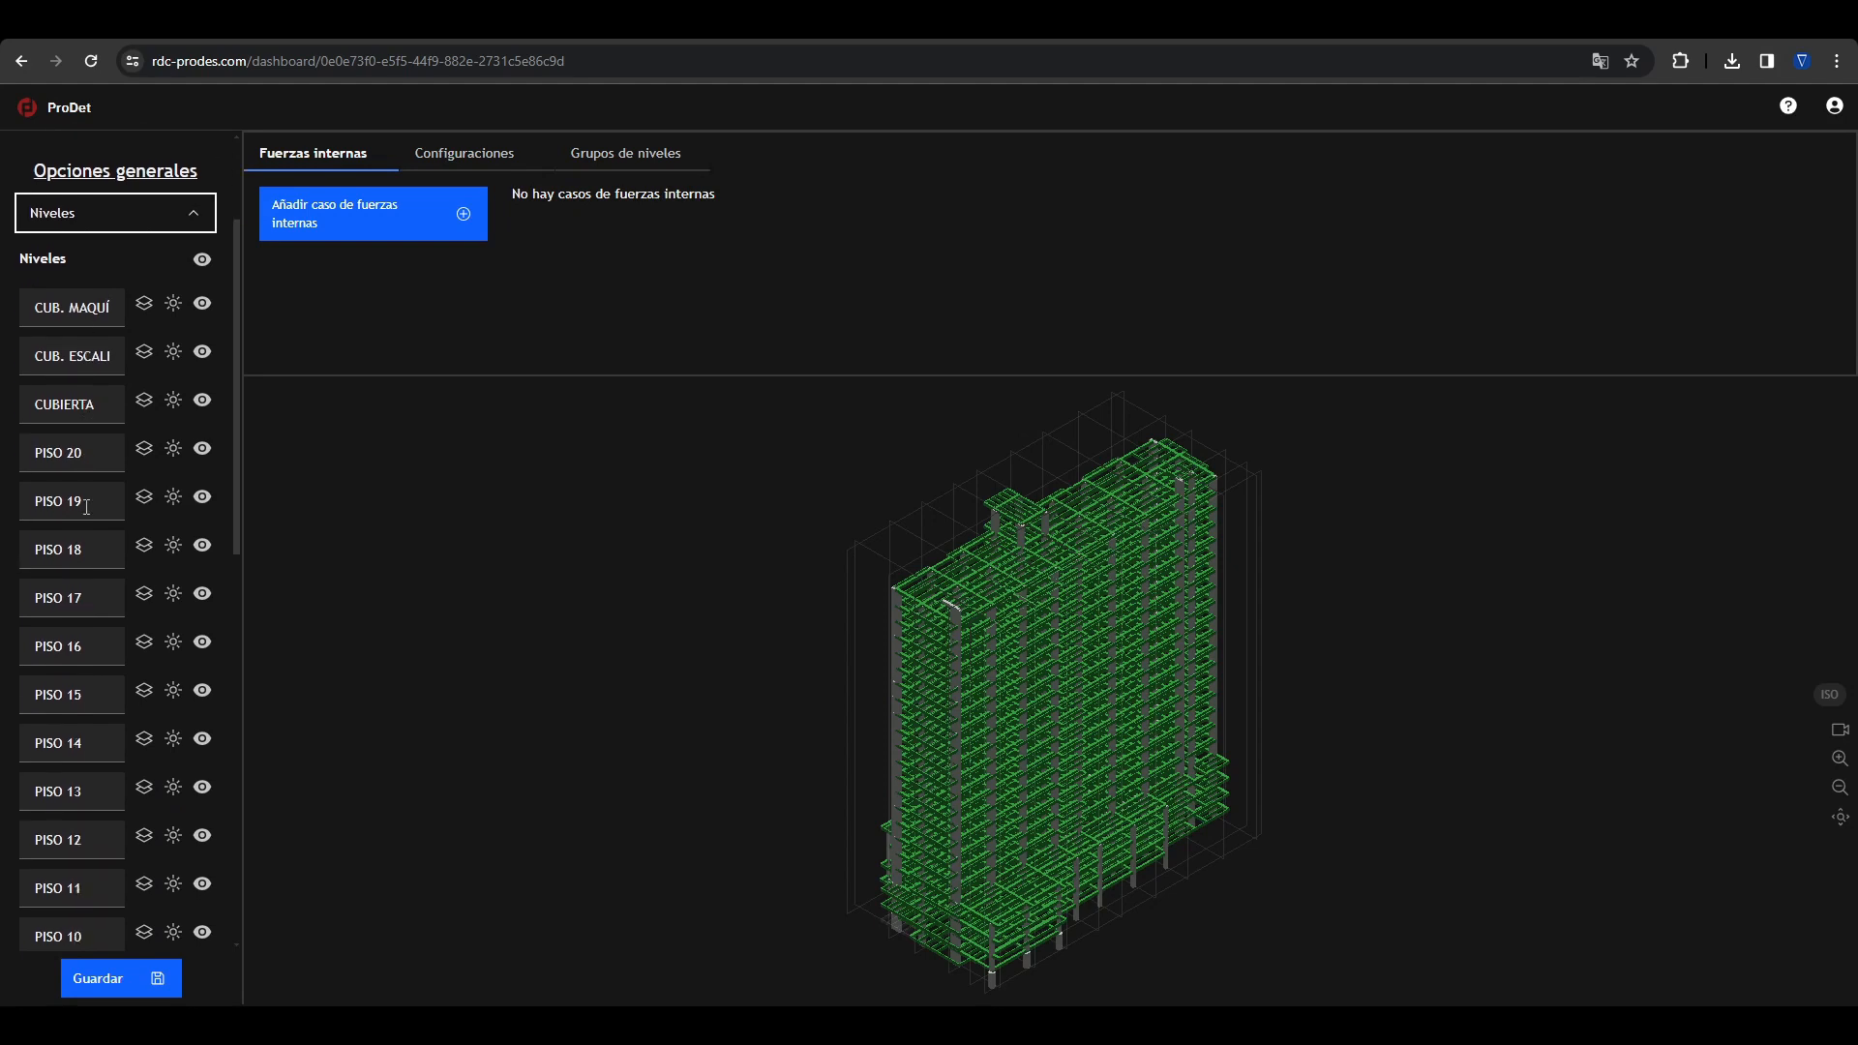
scroll(82, 472, "down", 3)
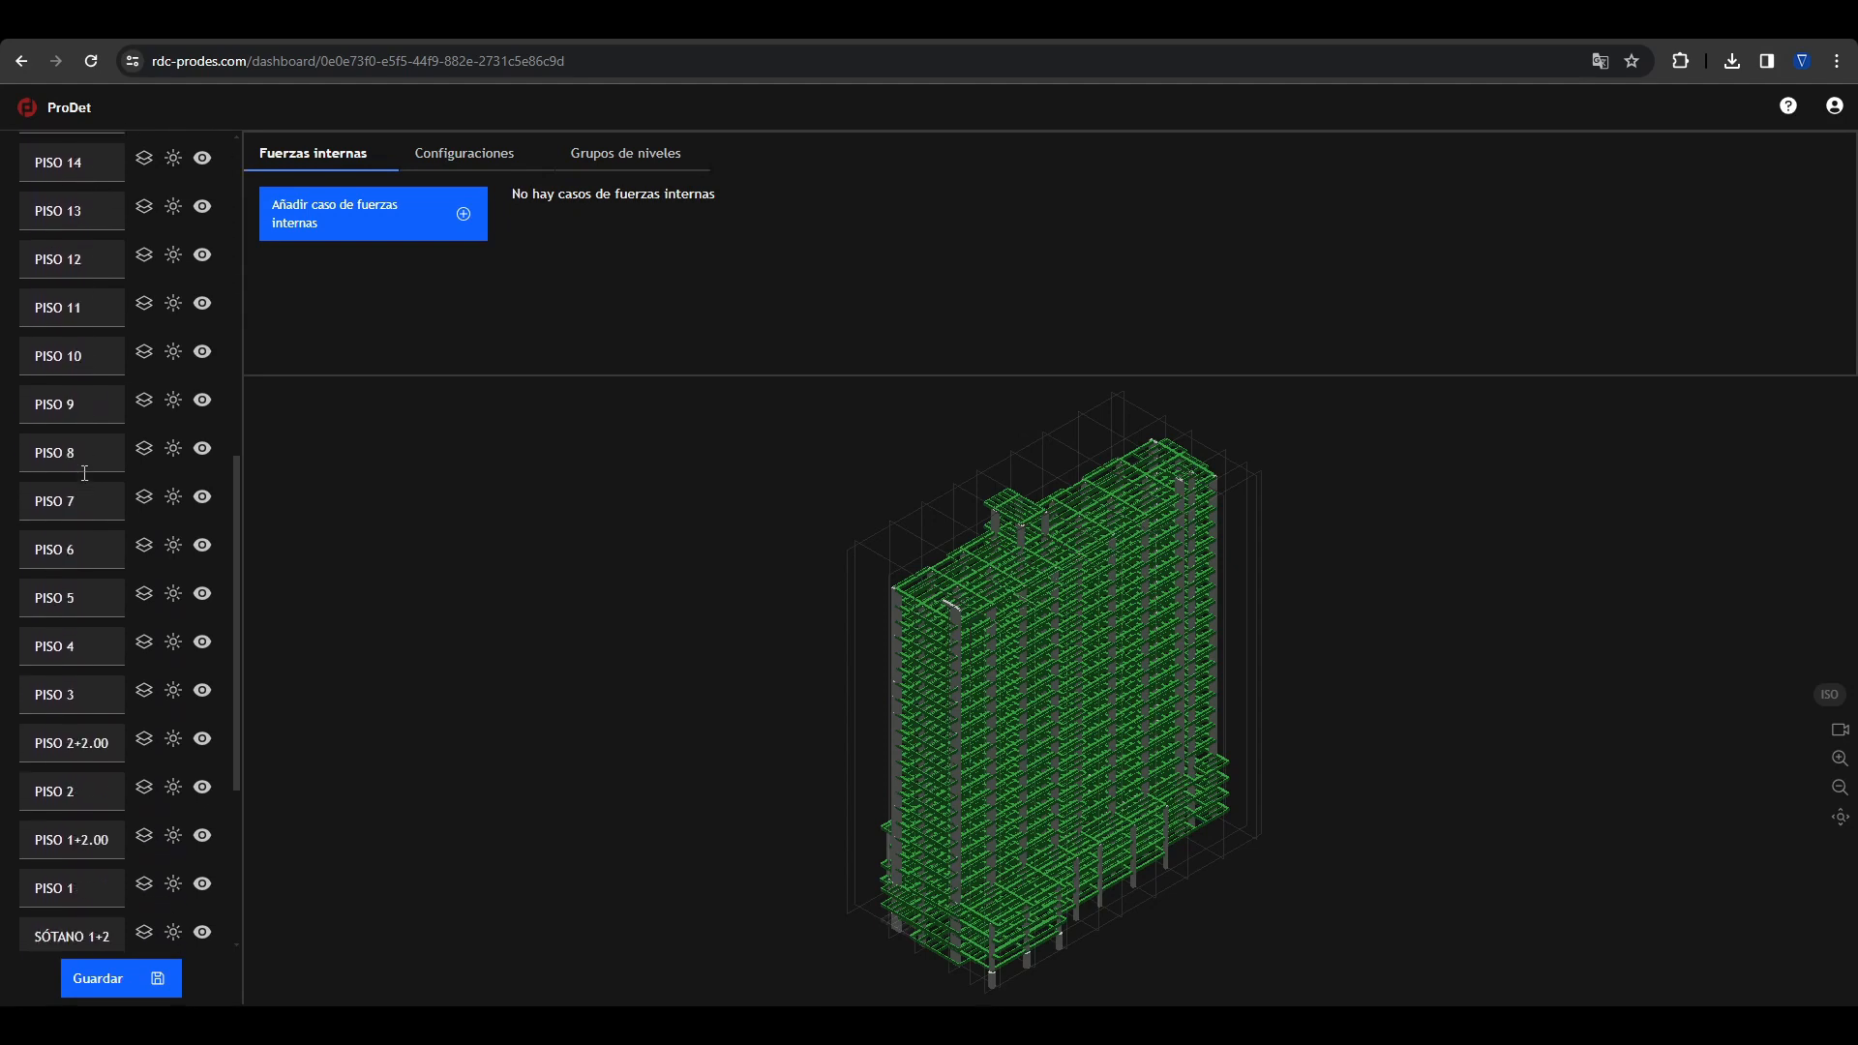
scroll(80, 472, "down", 4)
scroll(82, 445, "up", 12)
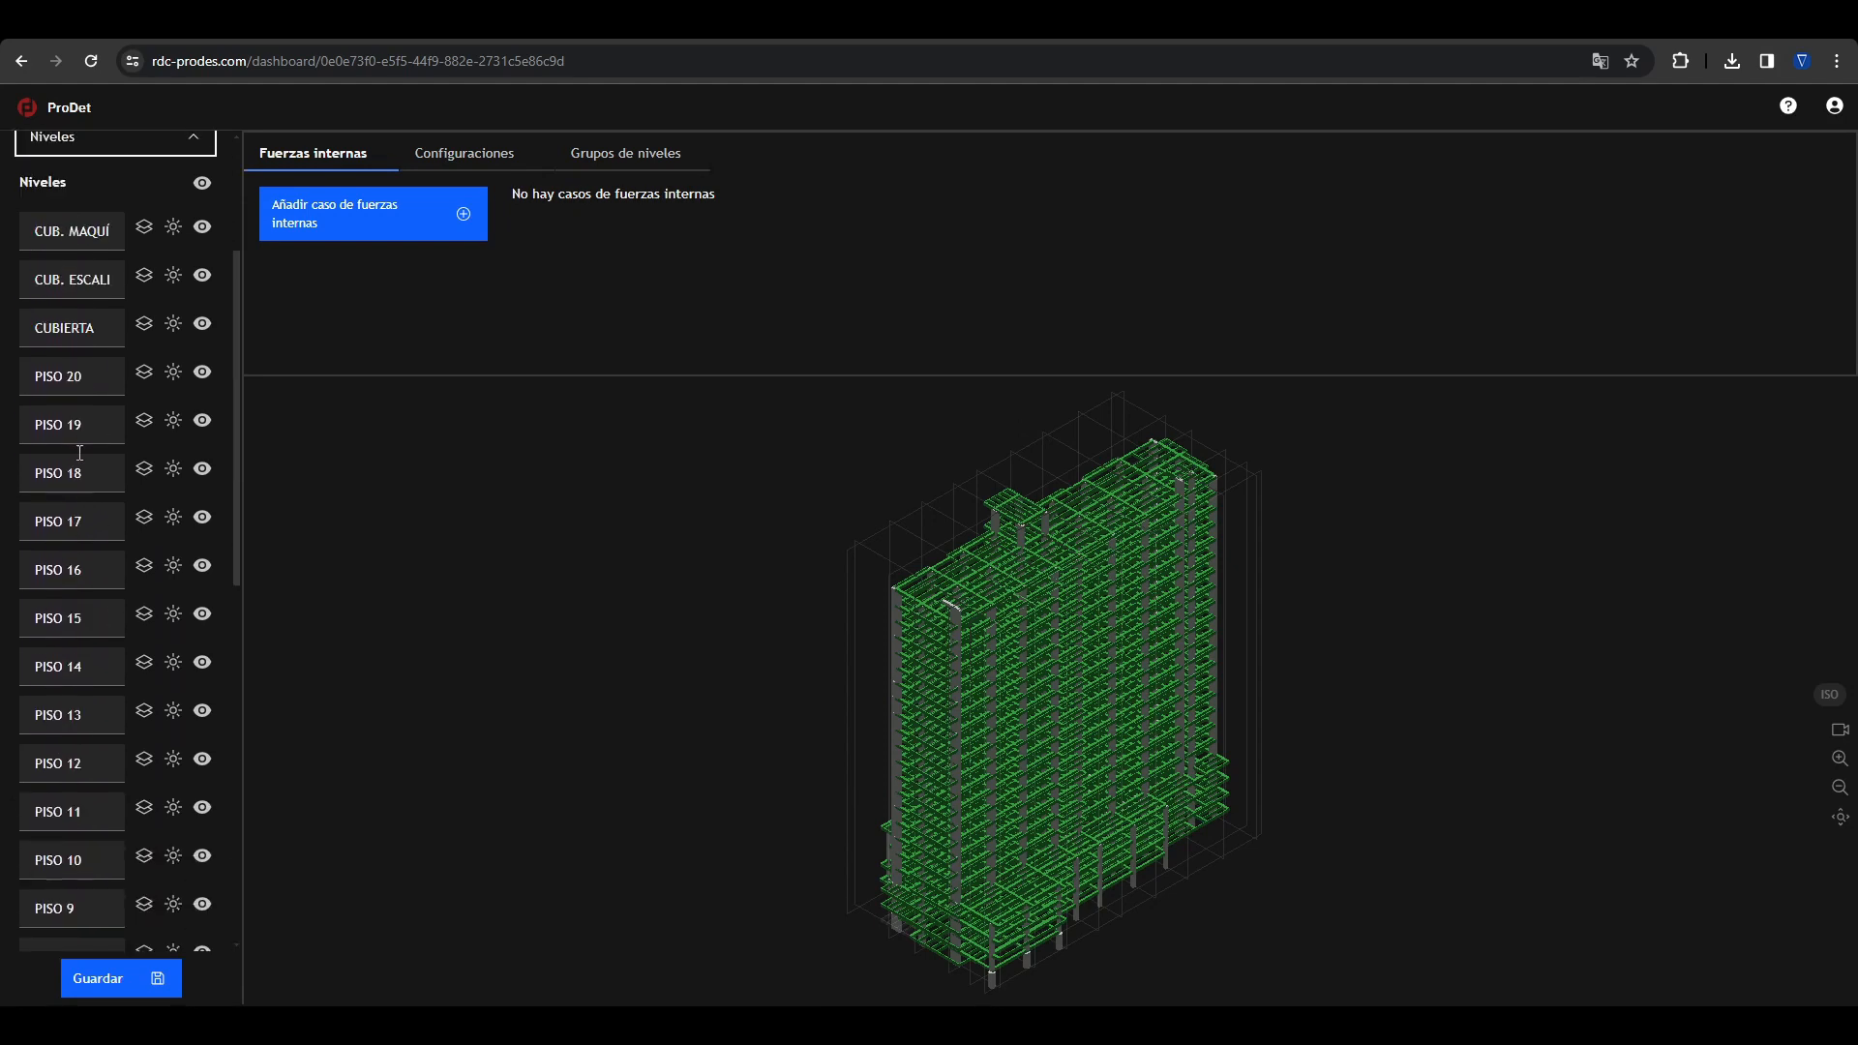
left_click(113, 419)
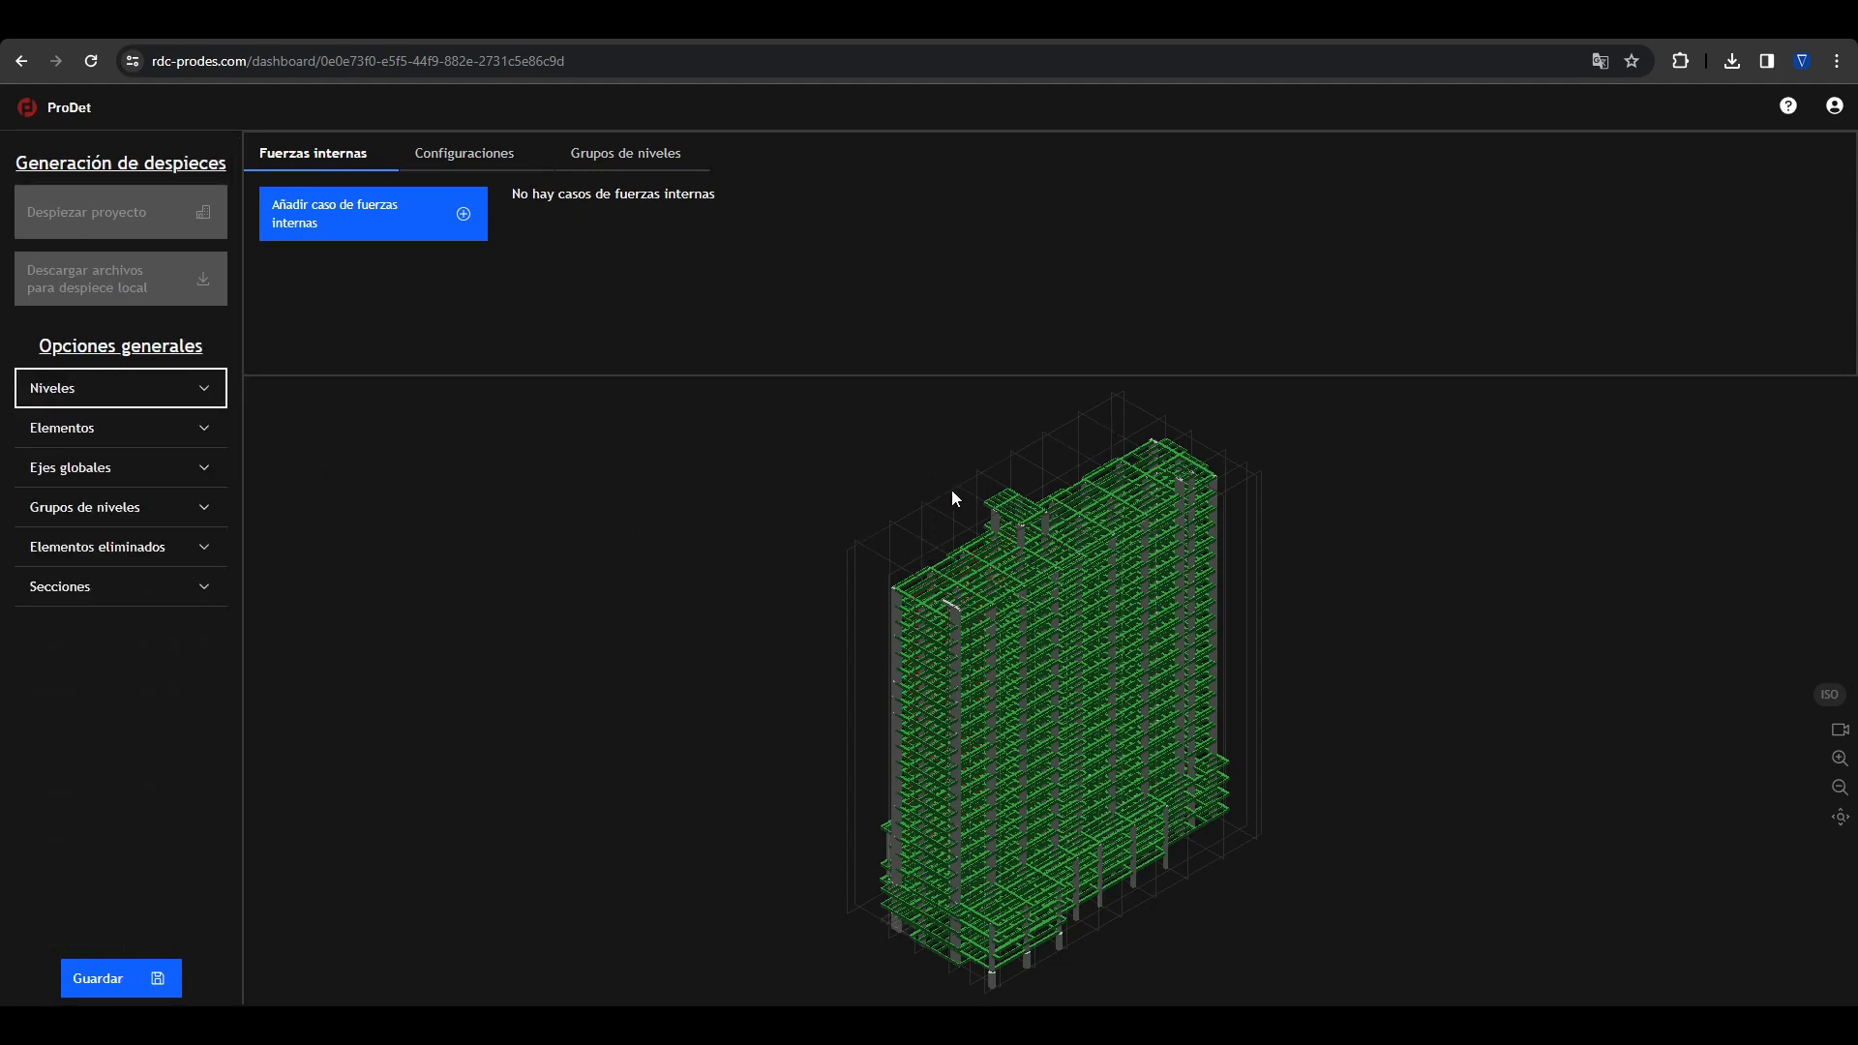
left_click(962, 589)
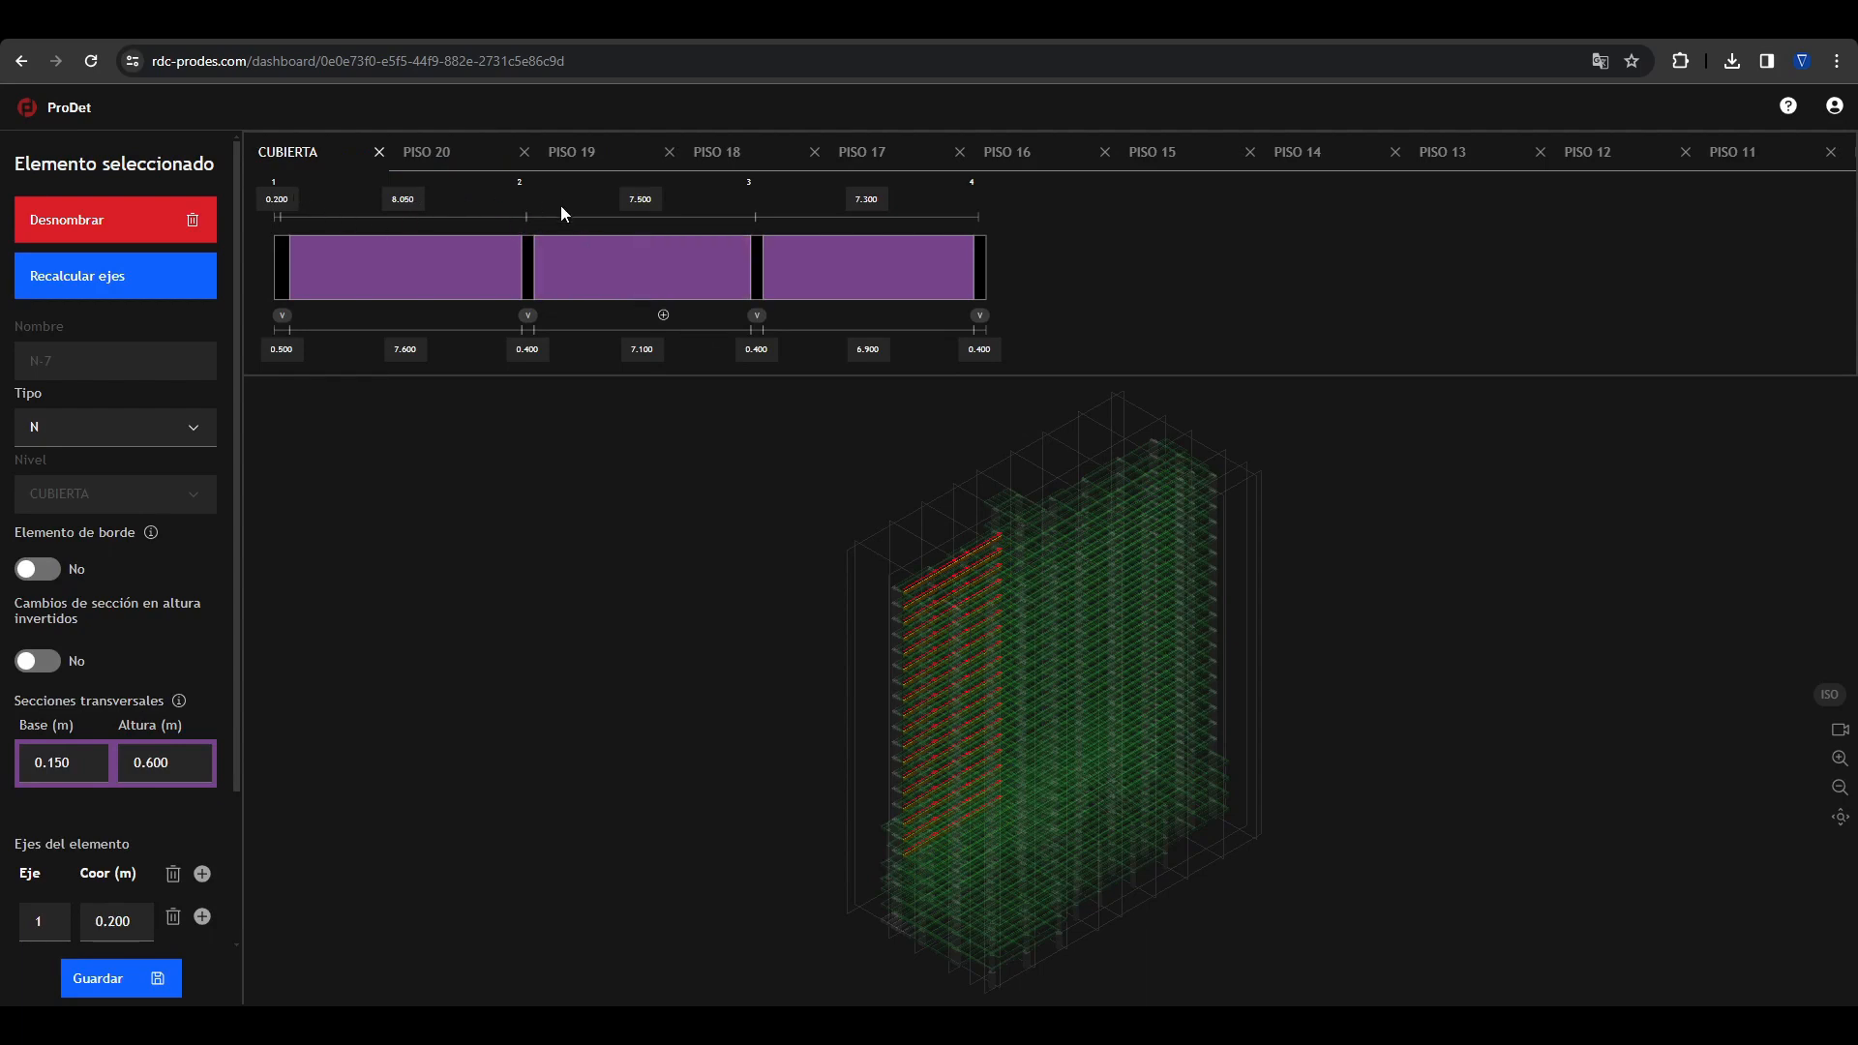
left_click(721, 500)
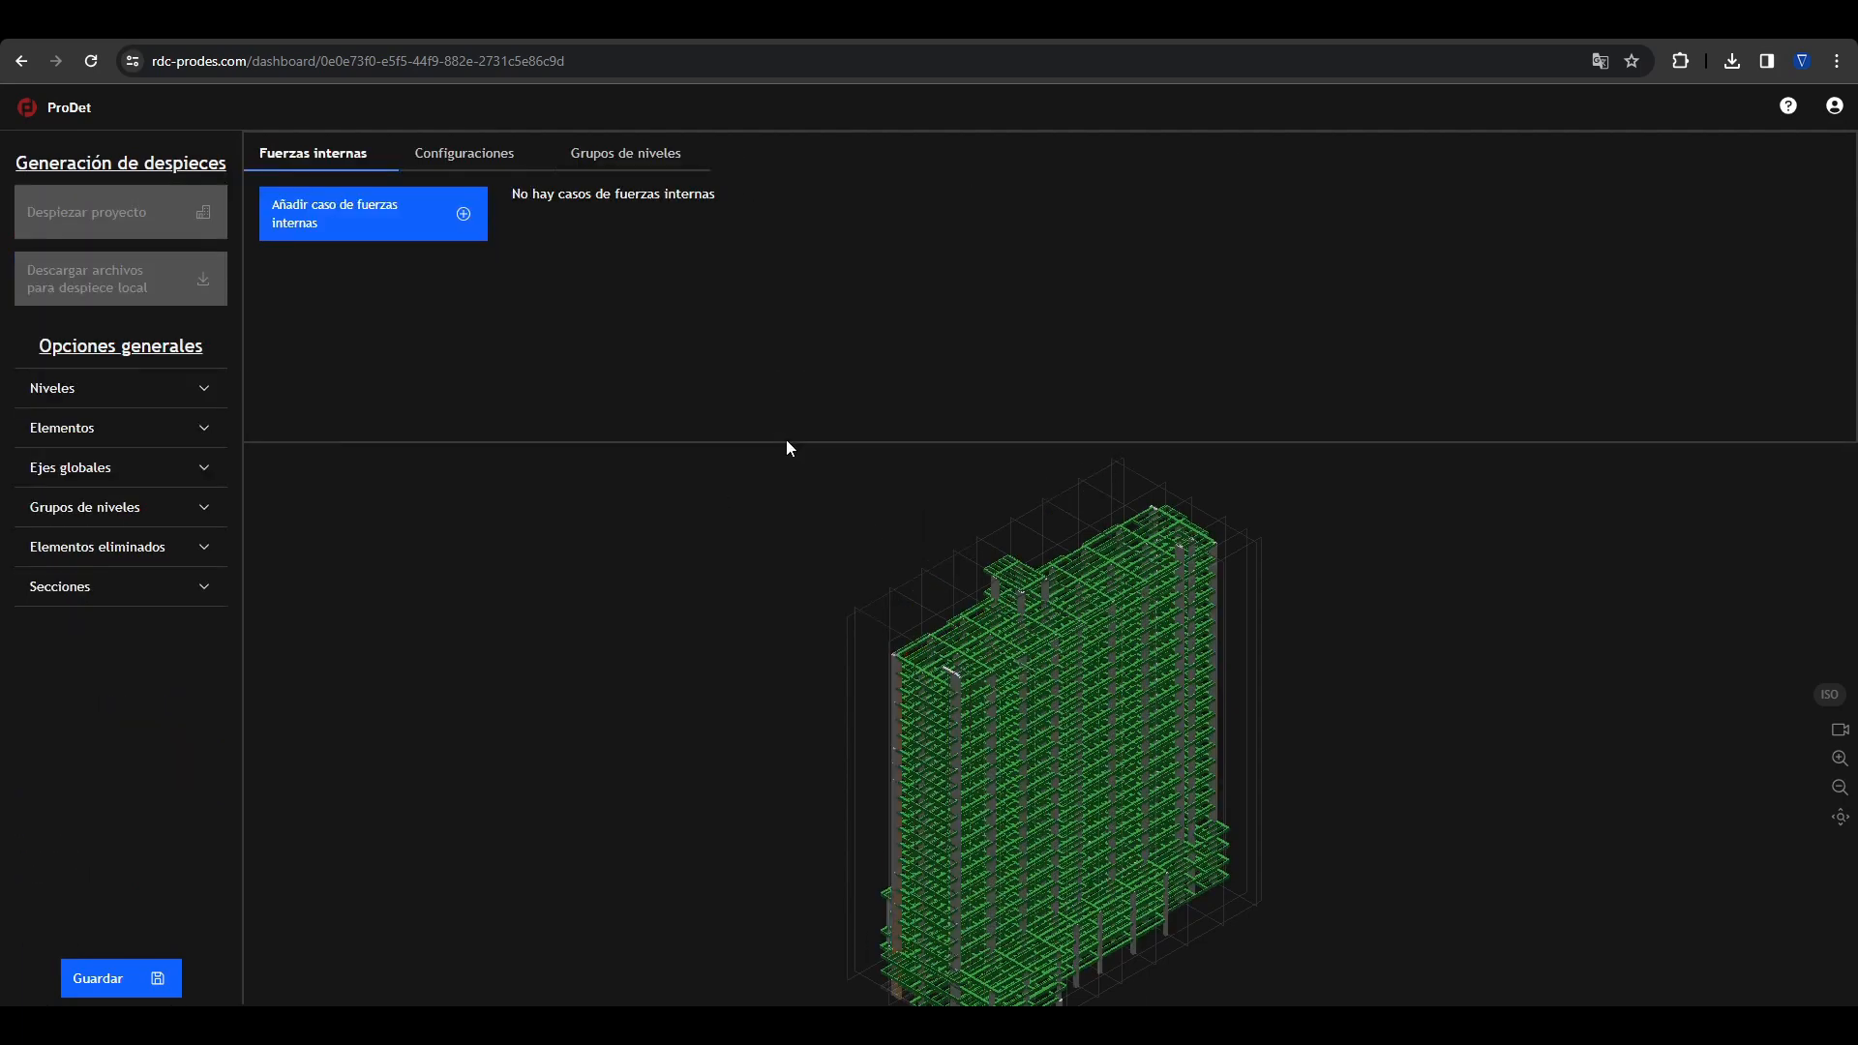
Step: Add an internal forces case from the file Fzas_Def.anl
left_click(420, 237)
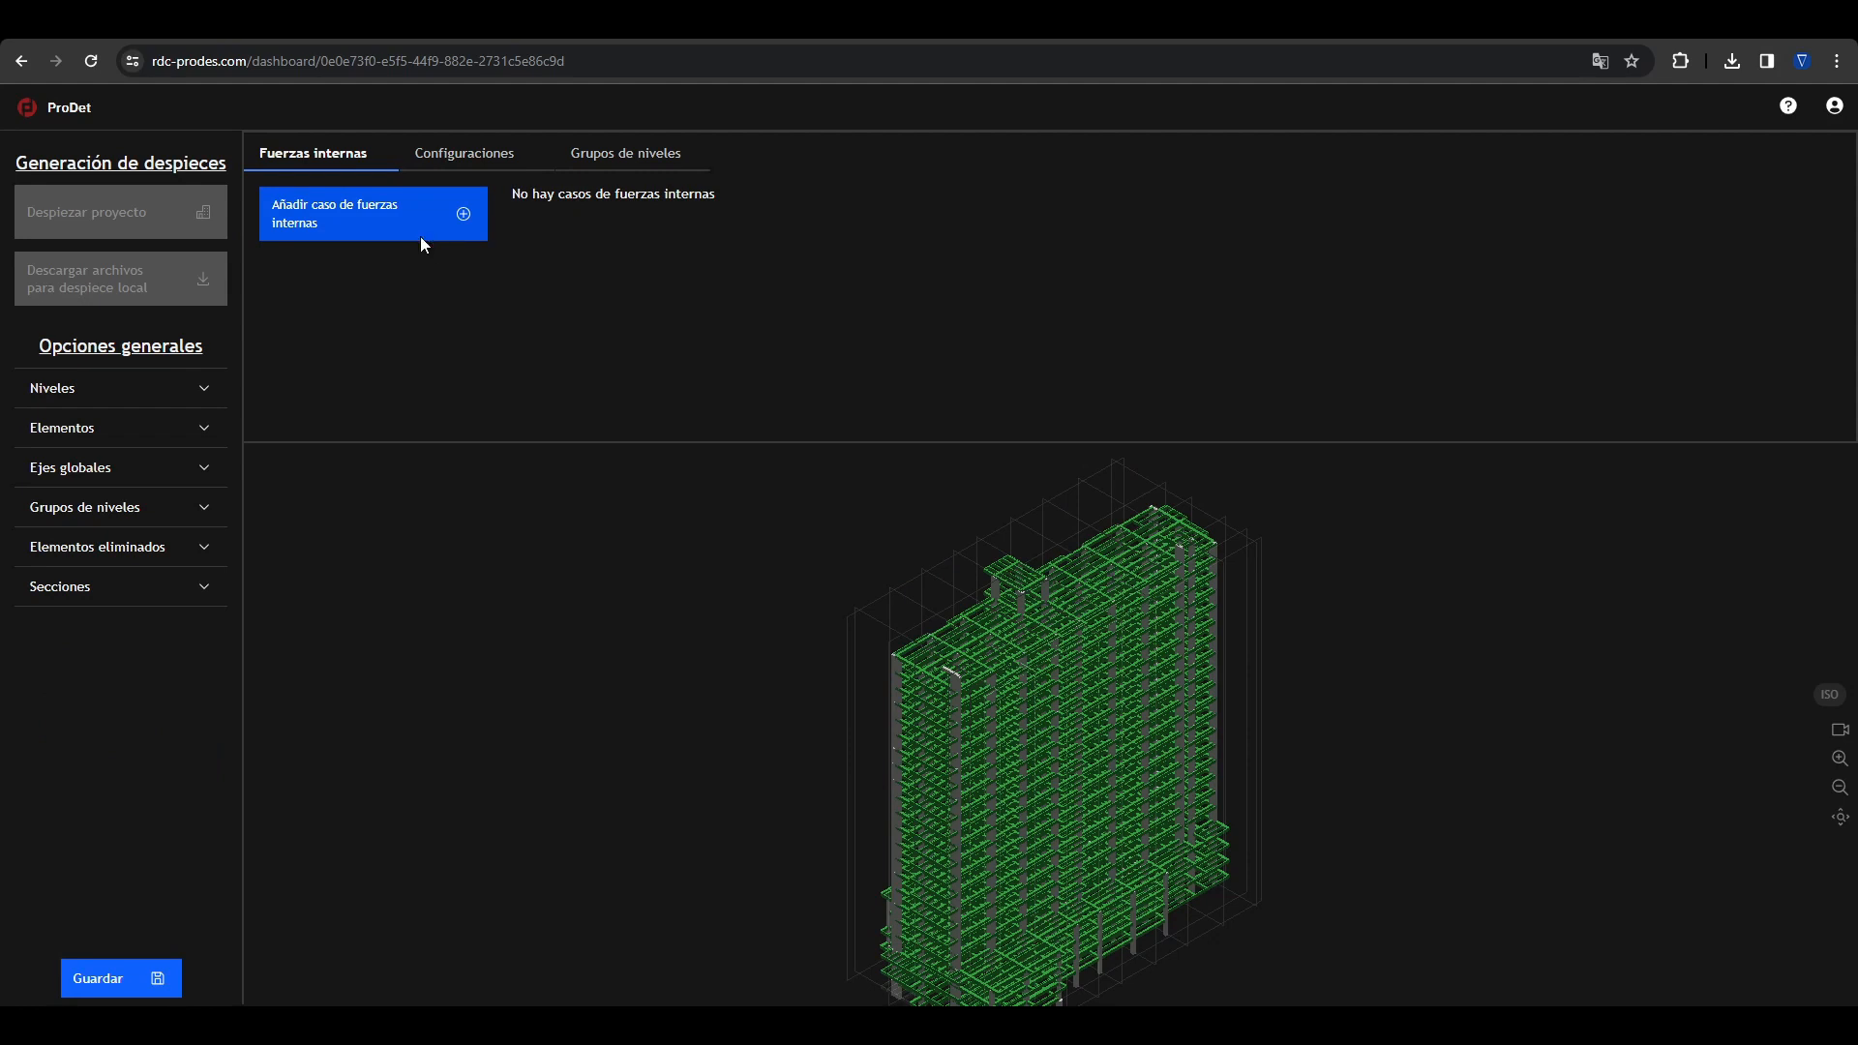
double_click(823, 360)
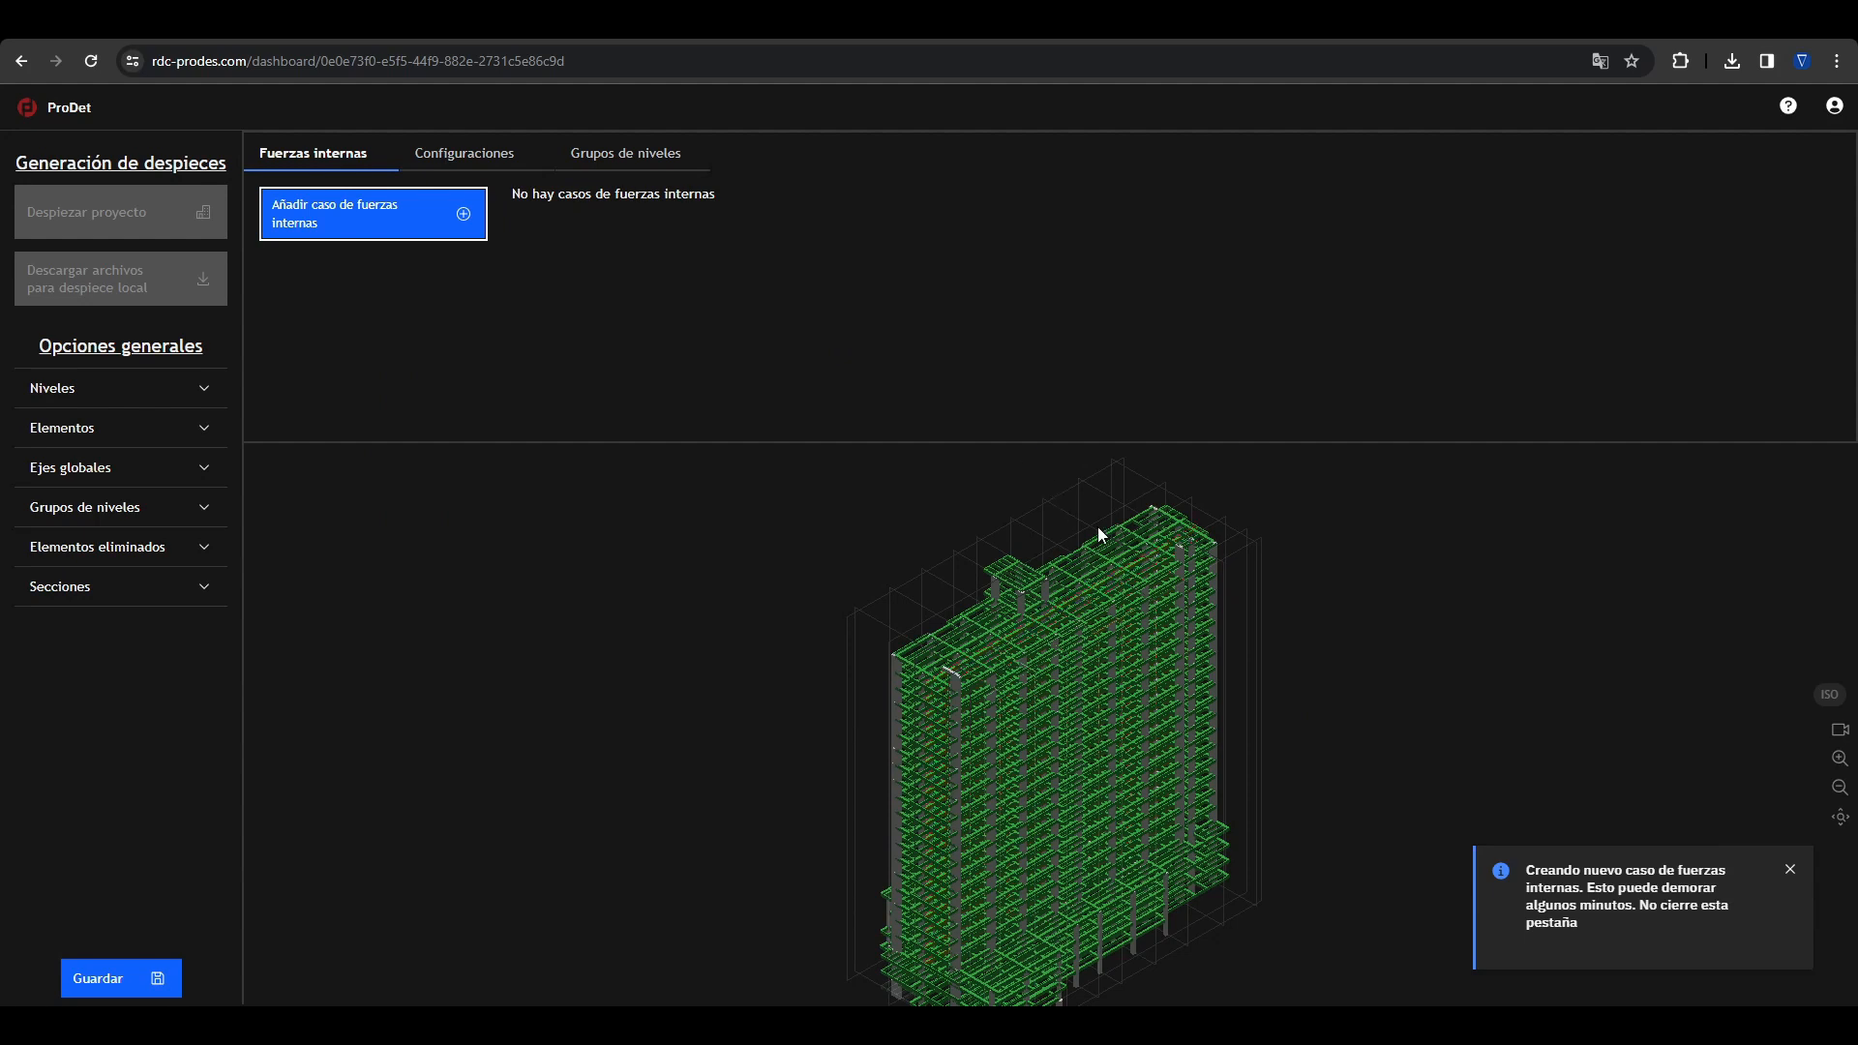
Step: Review the levels grouped under Grupo PISO 4
left_click(181, 508)
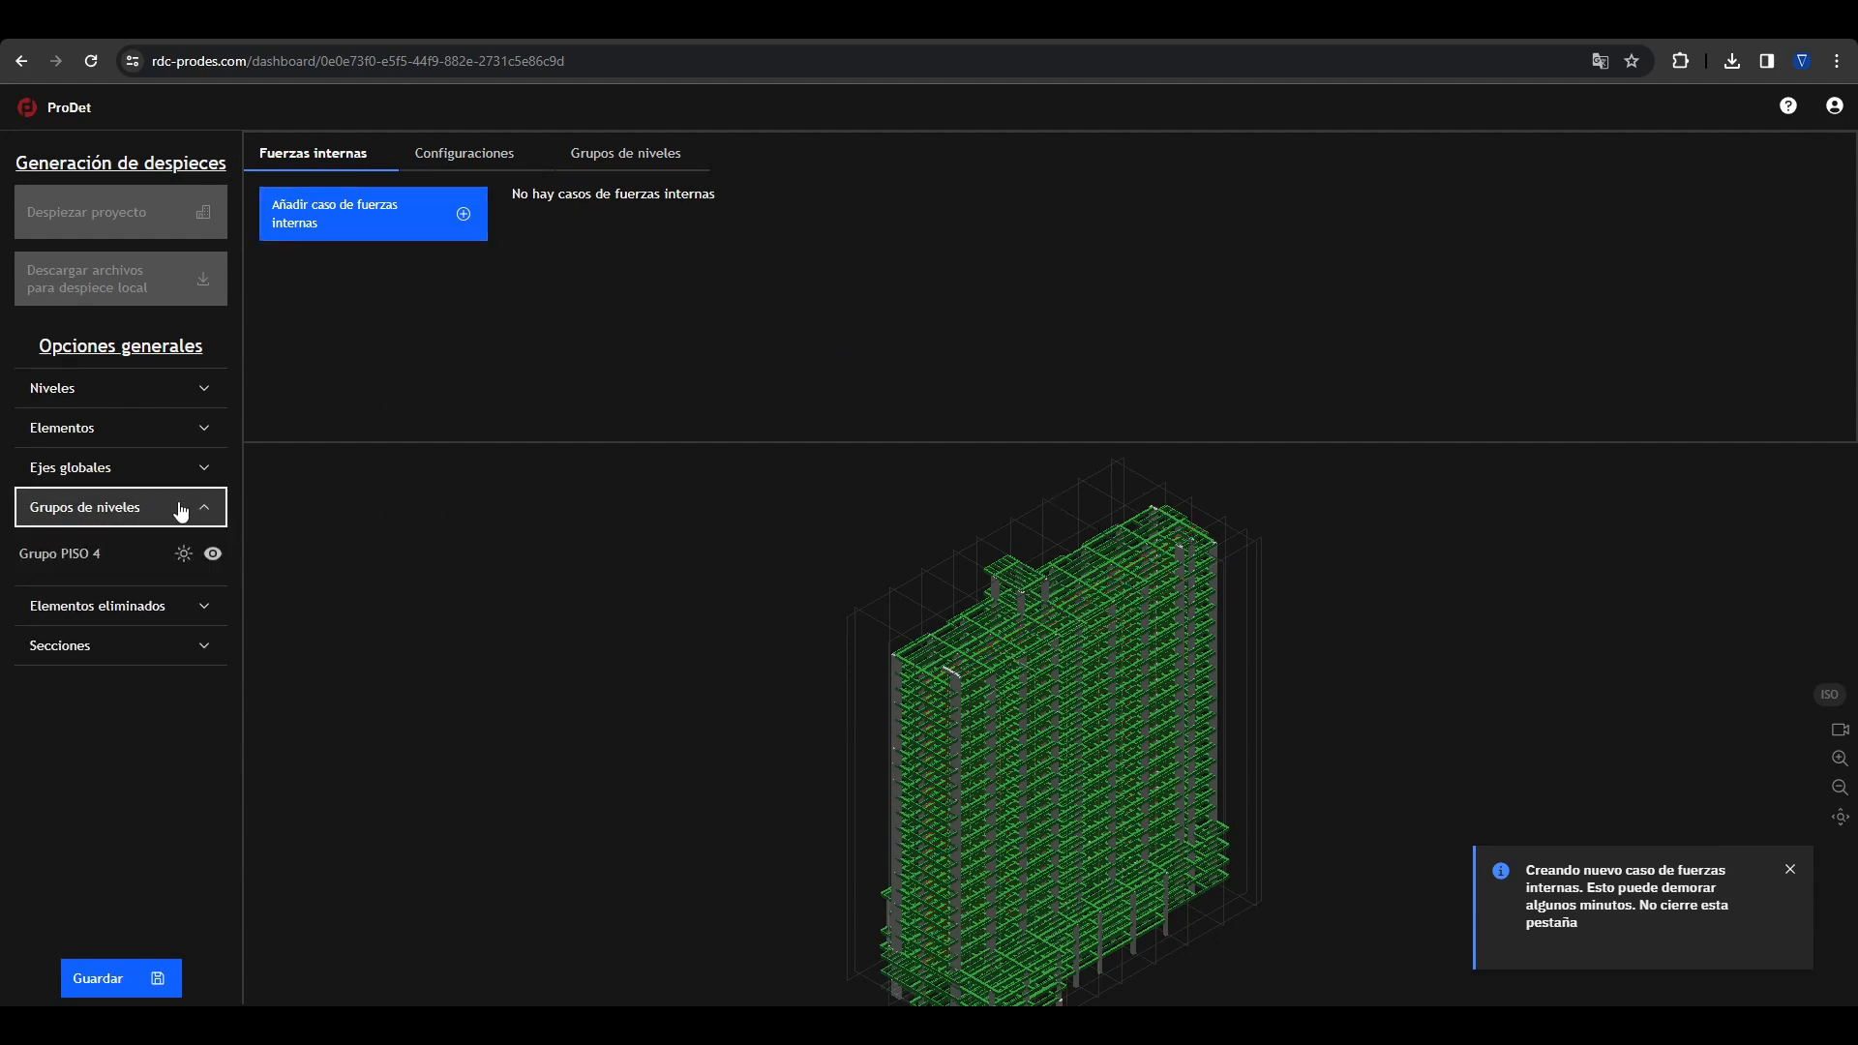
left_click(641, 157)
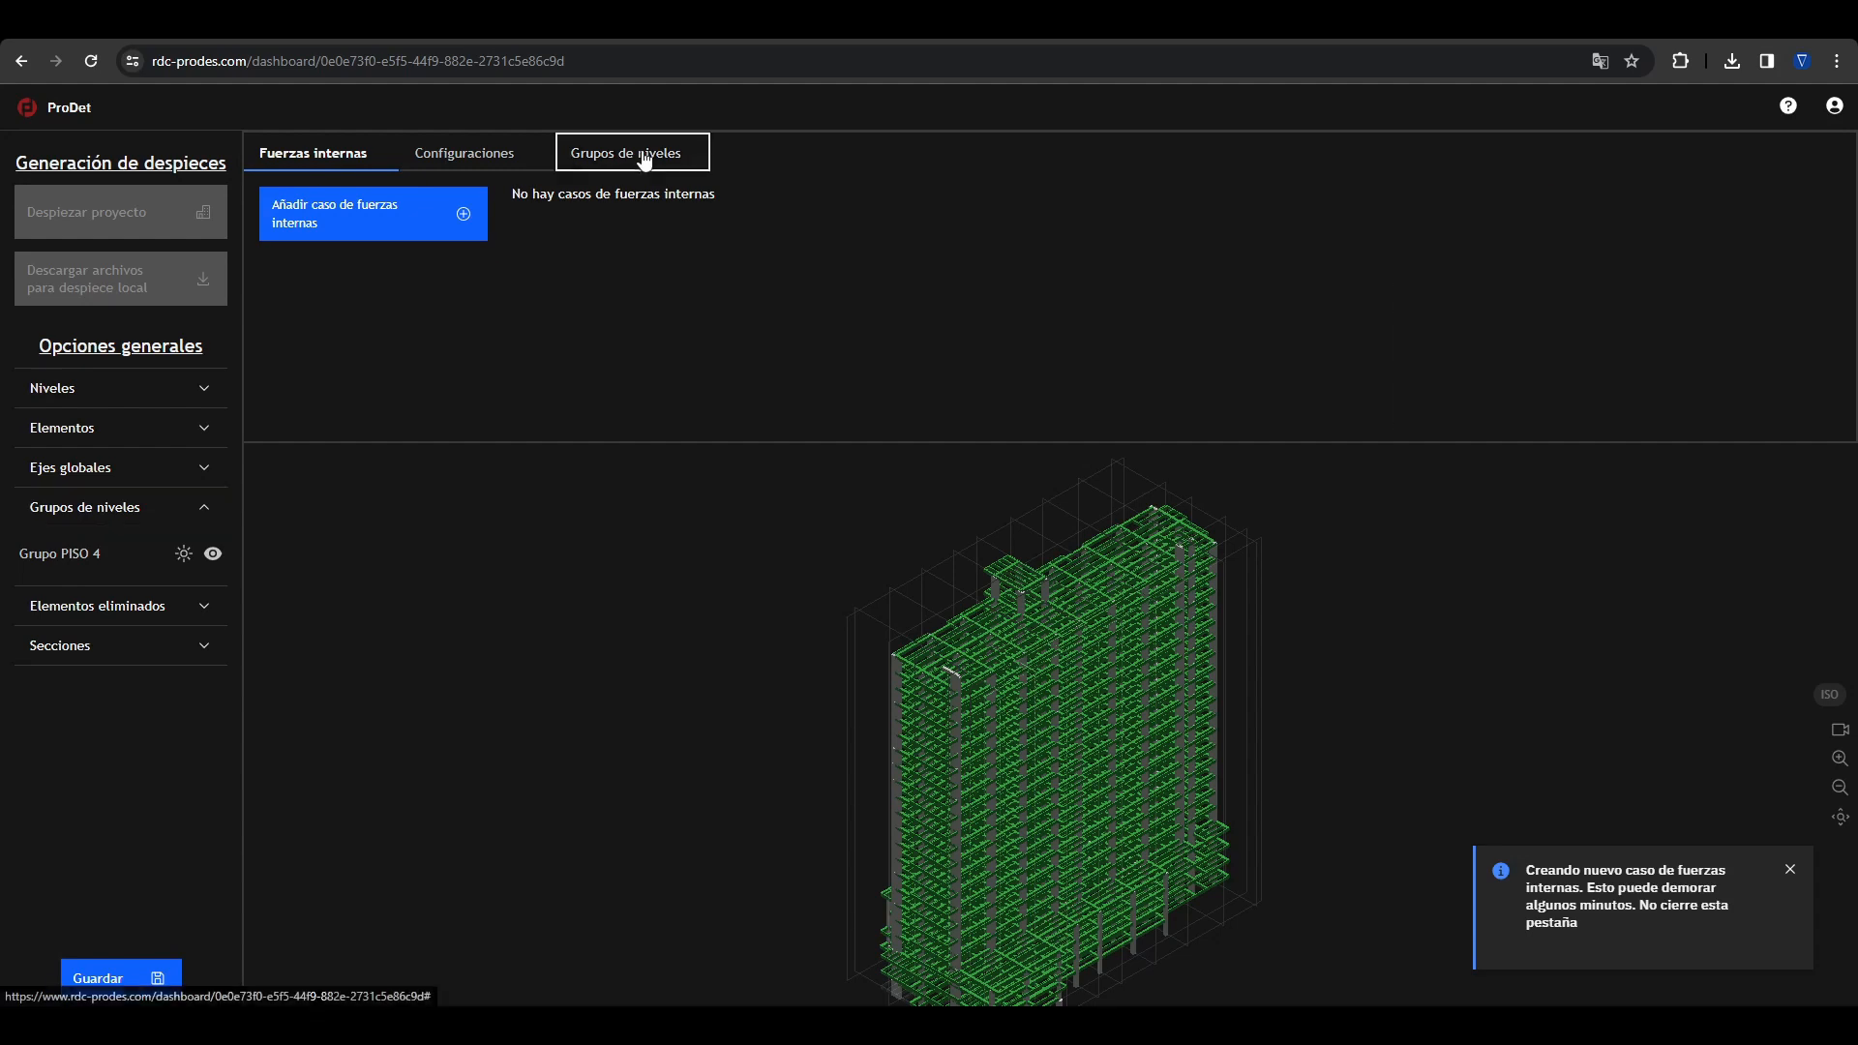
left_click(404, 237)
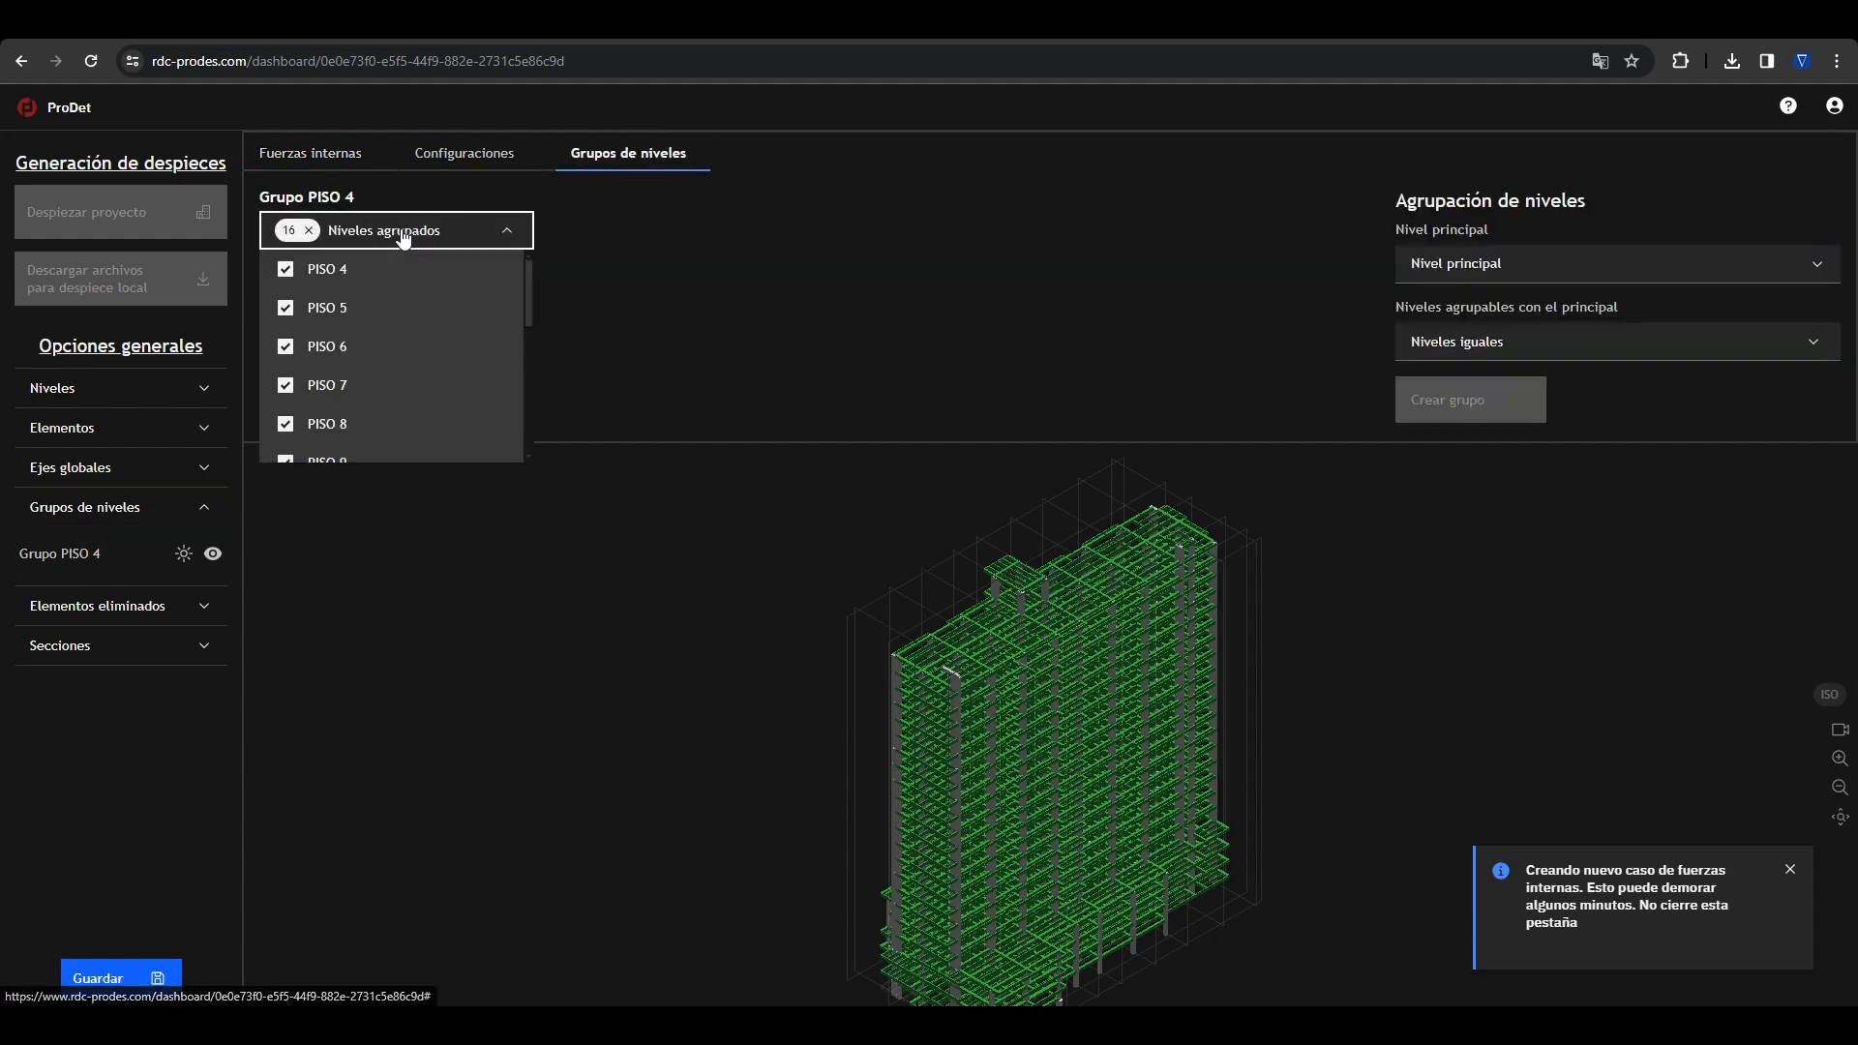
scroll(383, 309, "down", 3)
scroll(382, 319, "up", 3)
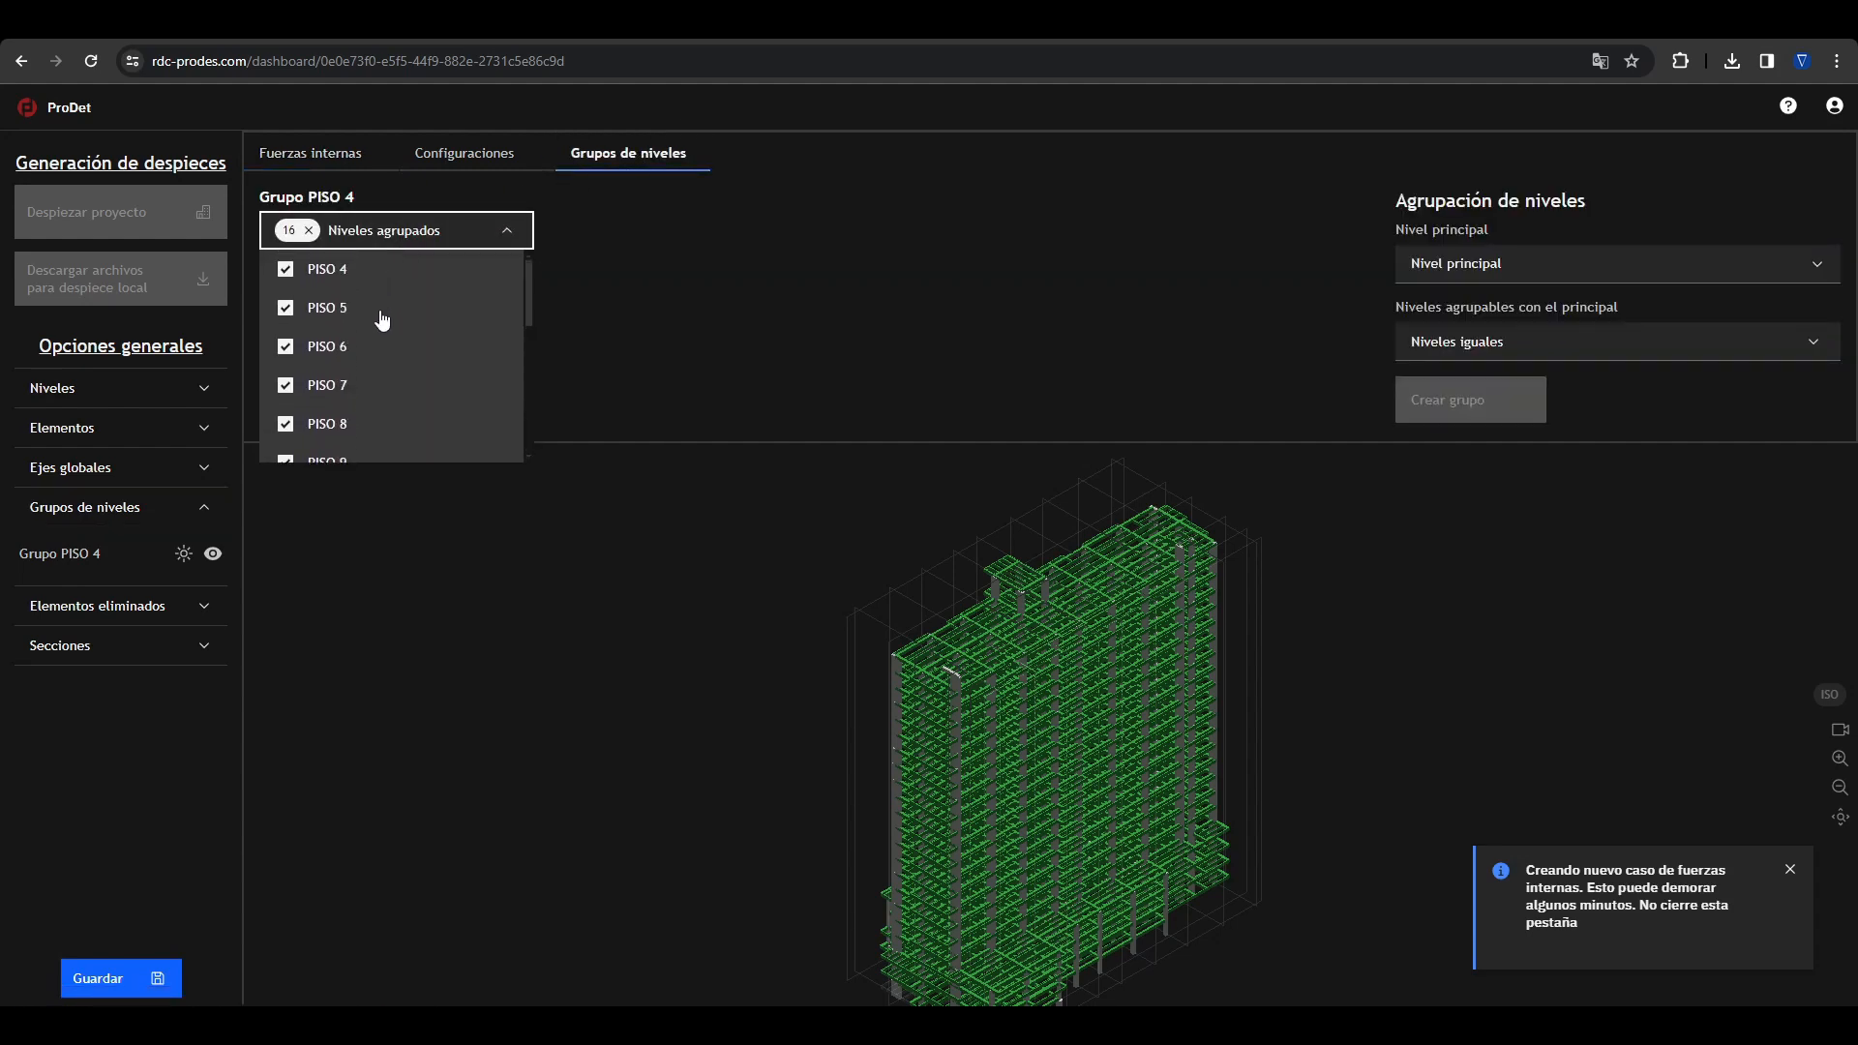
left_click(692, 346)
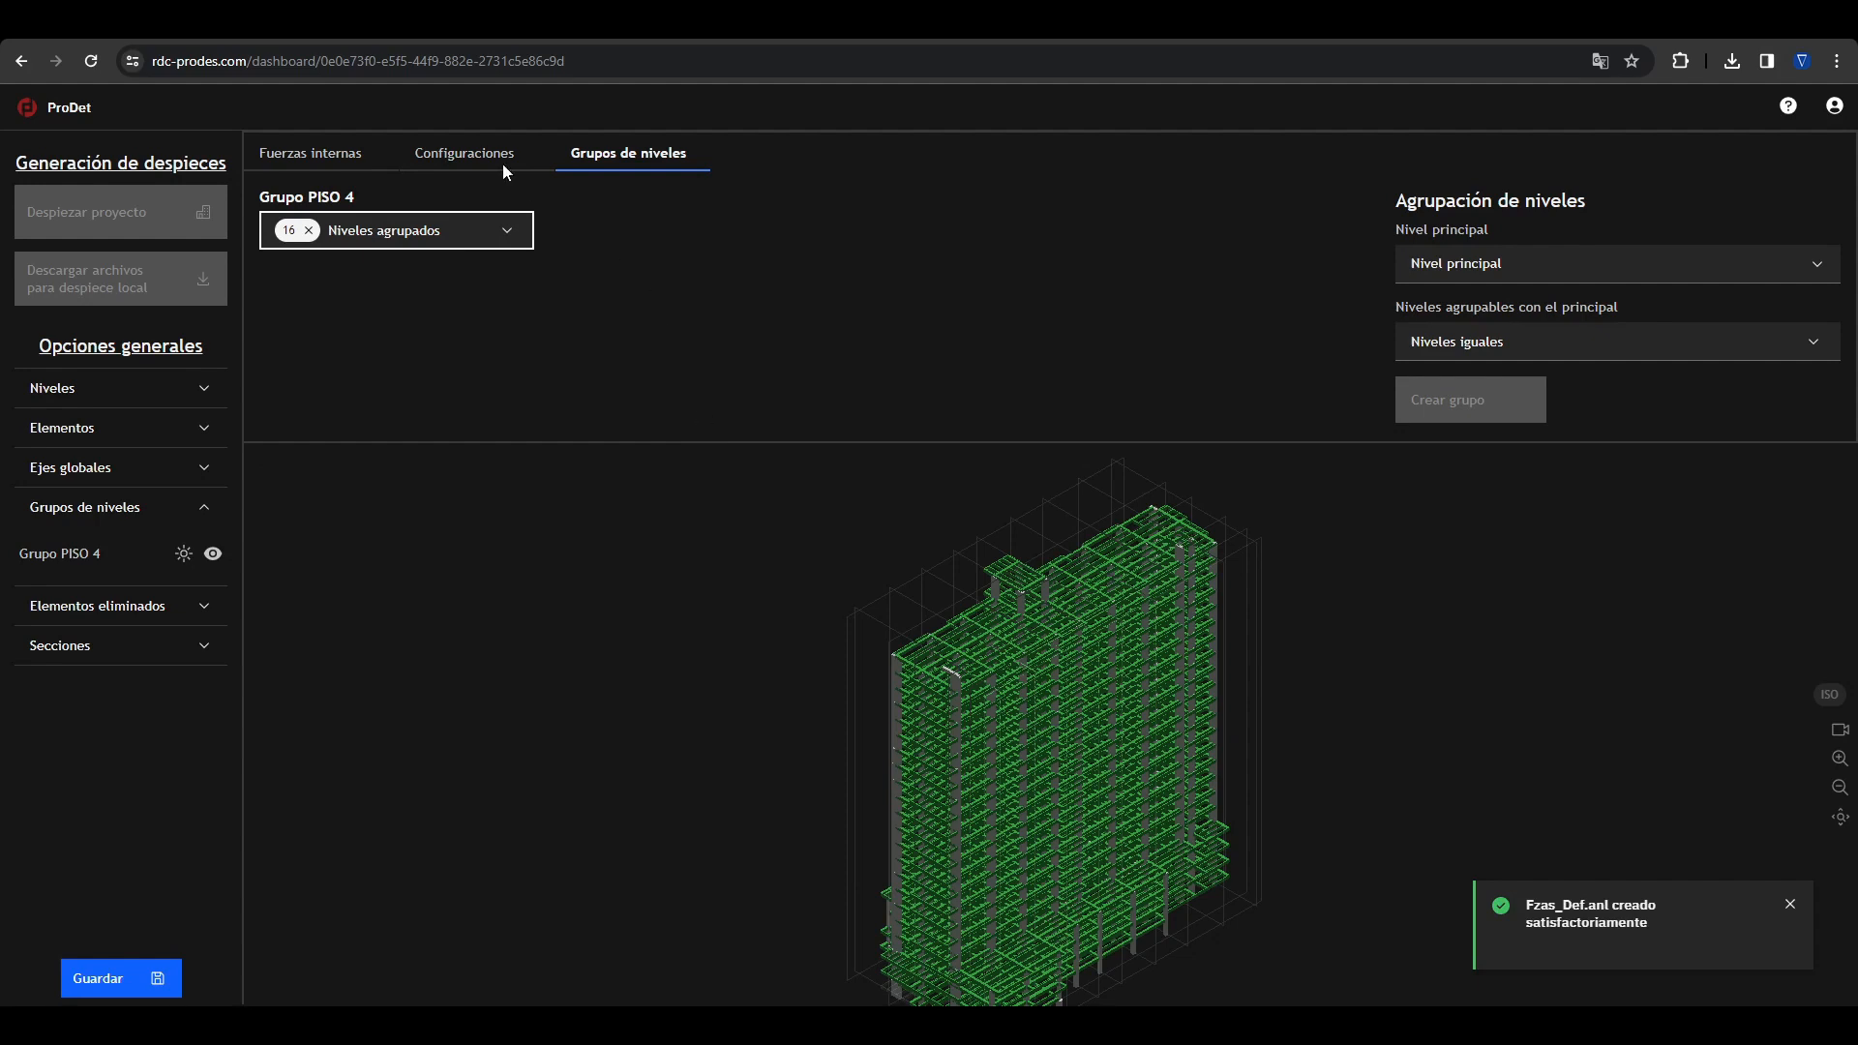
Step: Activate the ENVUT Max and ENVUT Min combinations for detailing the beams in the Fzas_Def.anl forces case
left_click(392, 167)
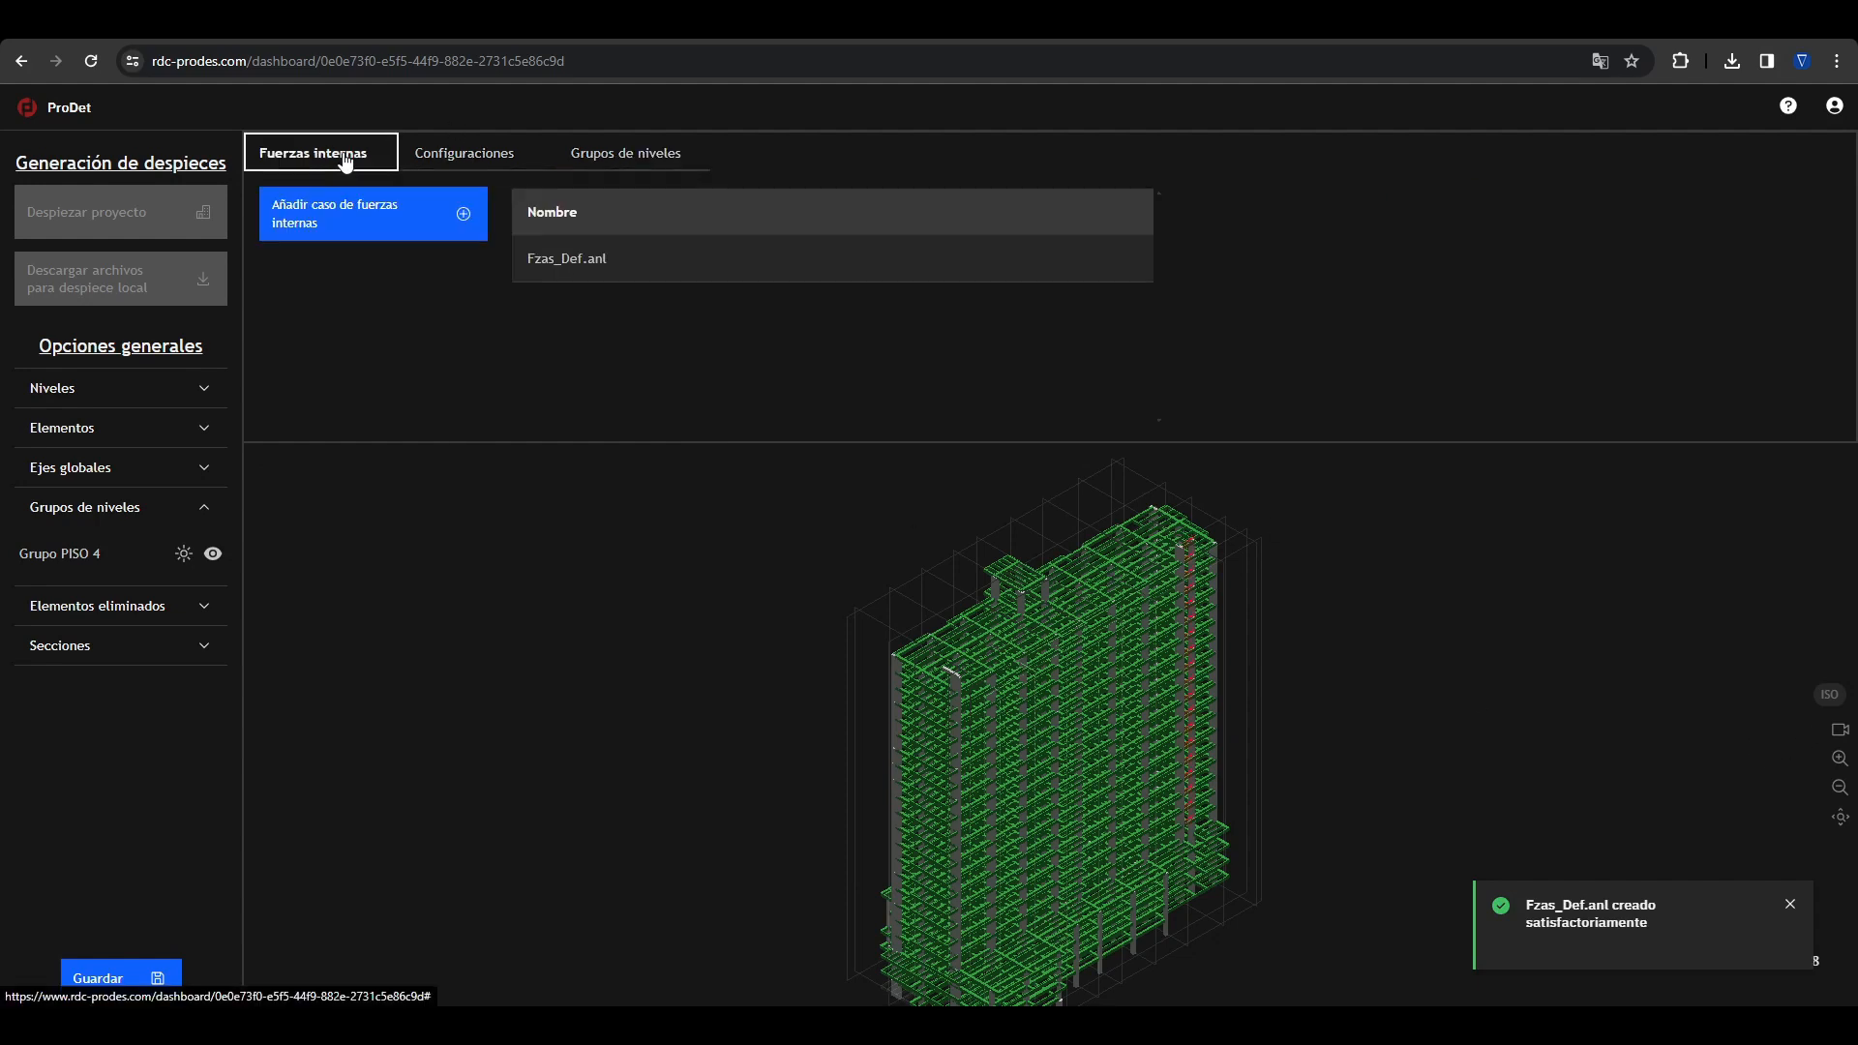
left_click(592, 264)
left_click(1351, 278)
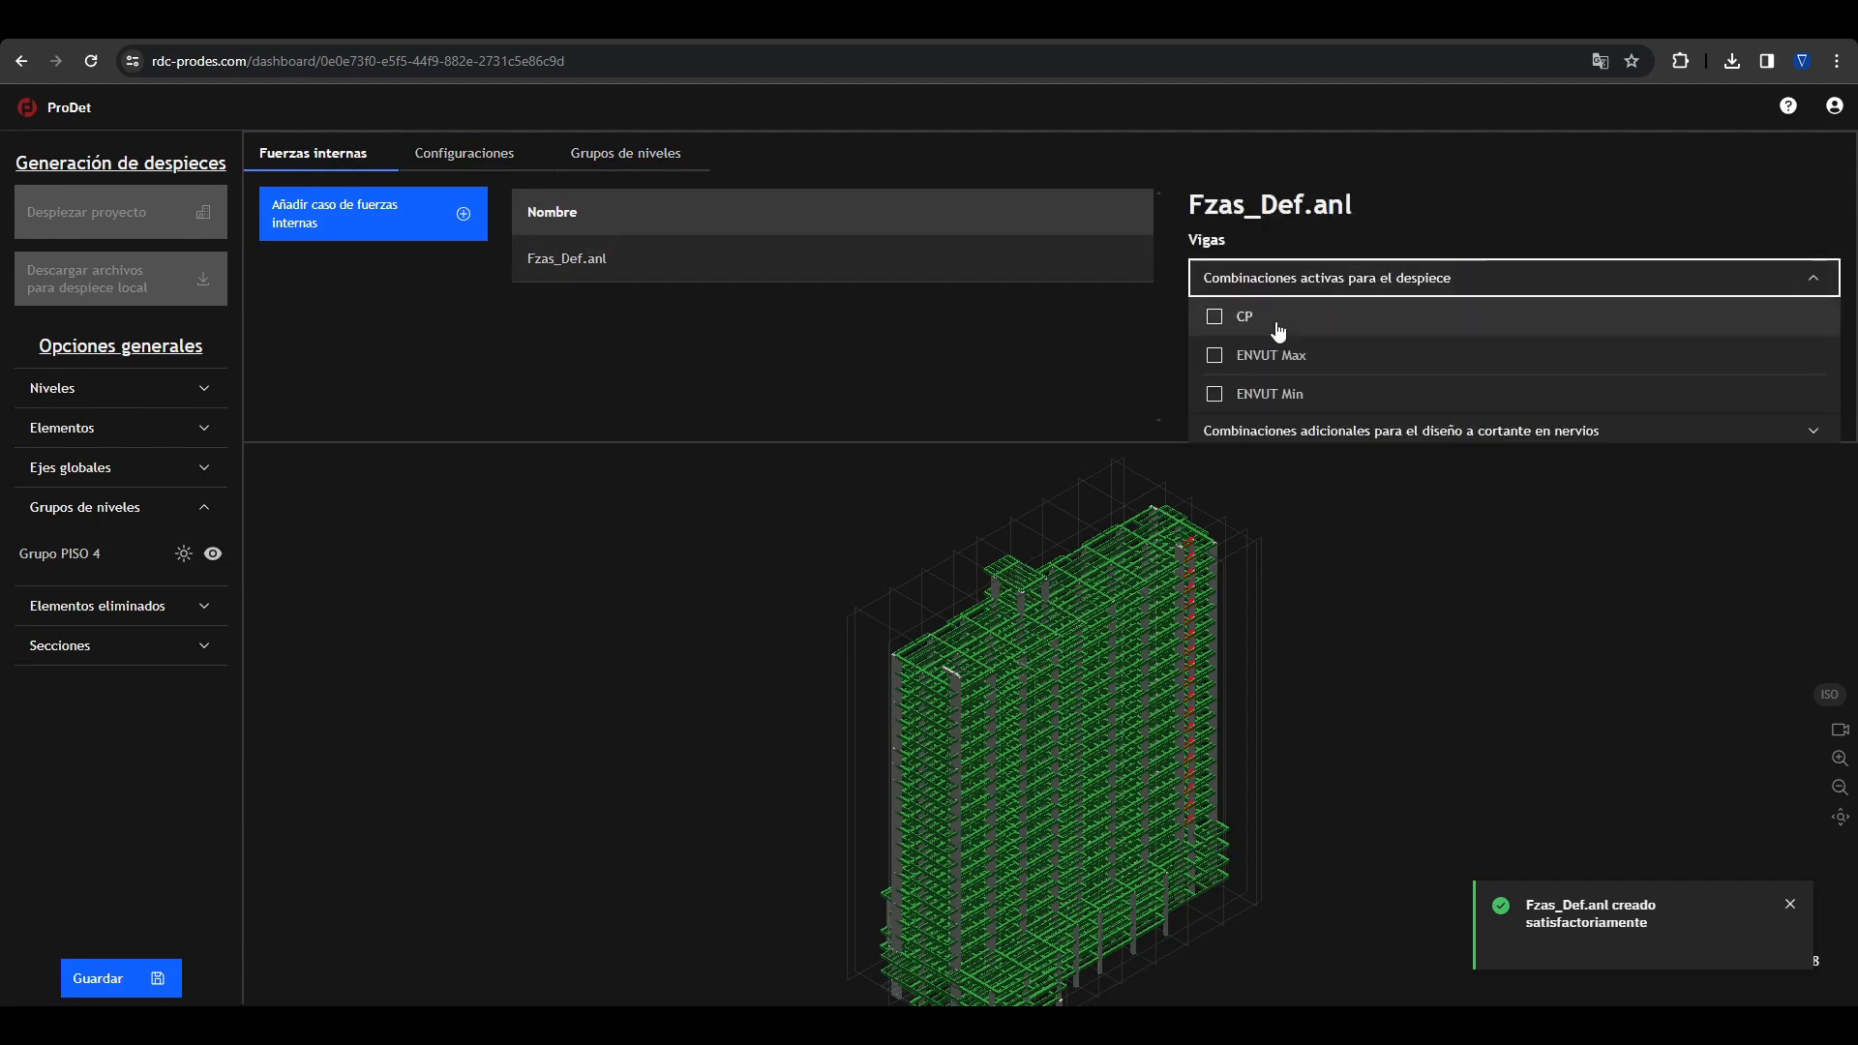
left_click(1214, 355)
left_click(1214, 394)
left_click(1138, 373)
Step: Assign CP as the beams' seismic-amplified combination for shear design and enable the capacity-based shear calculation
left_click(1258, 320)
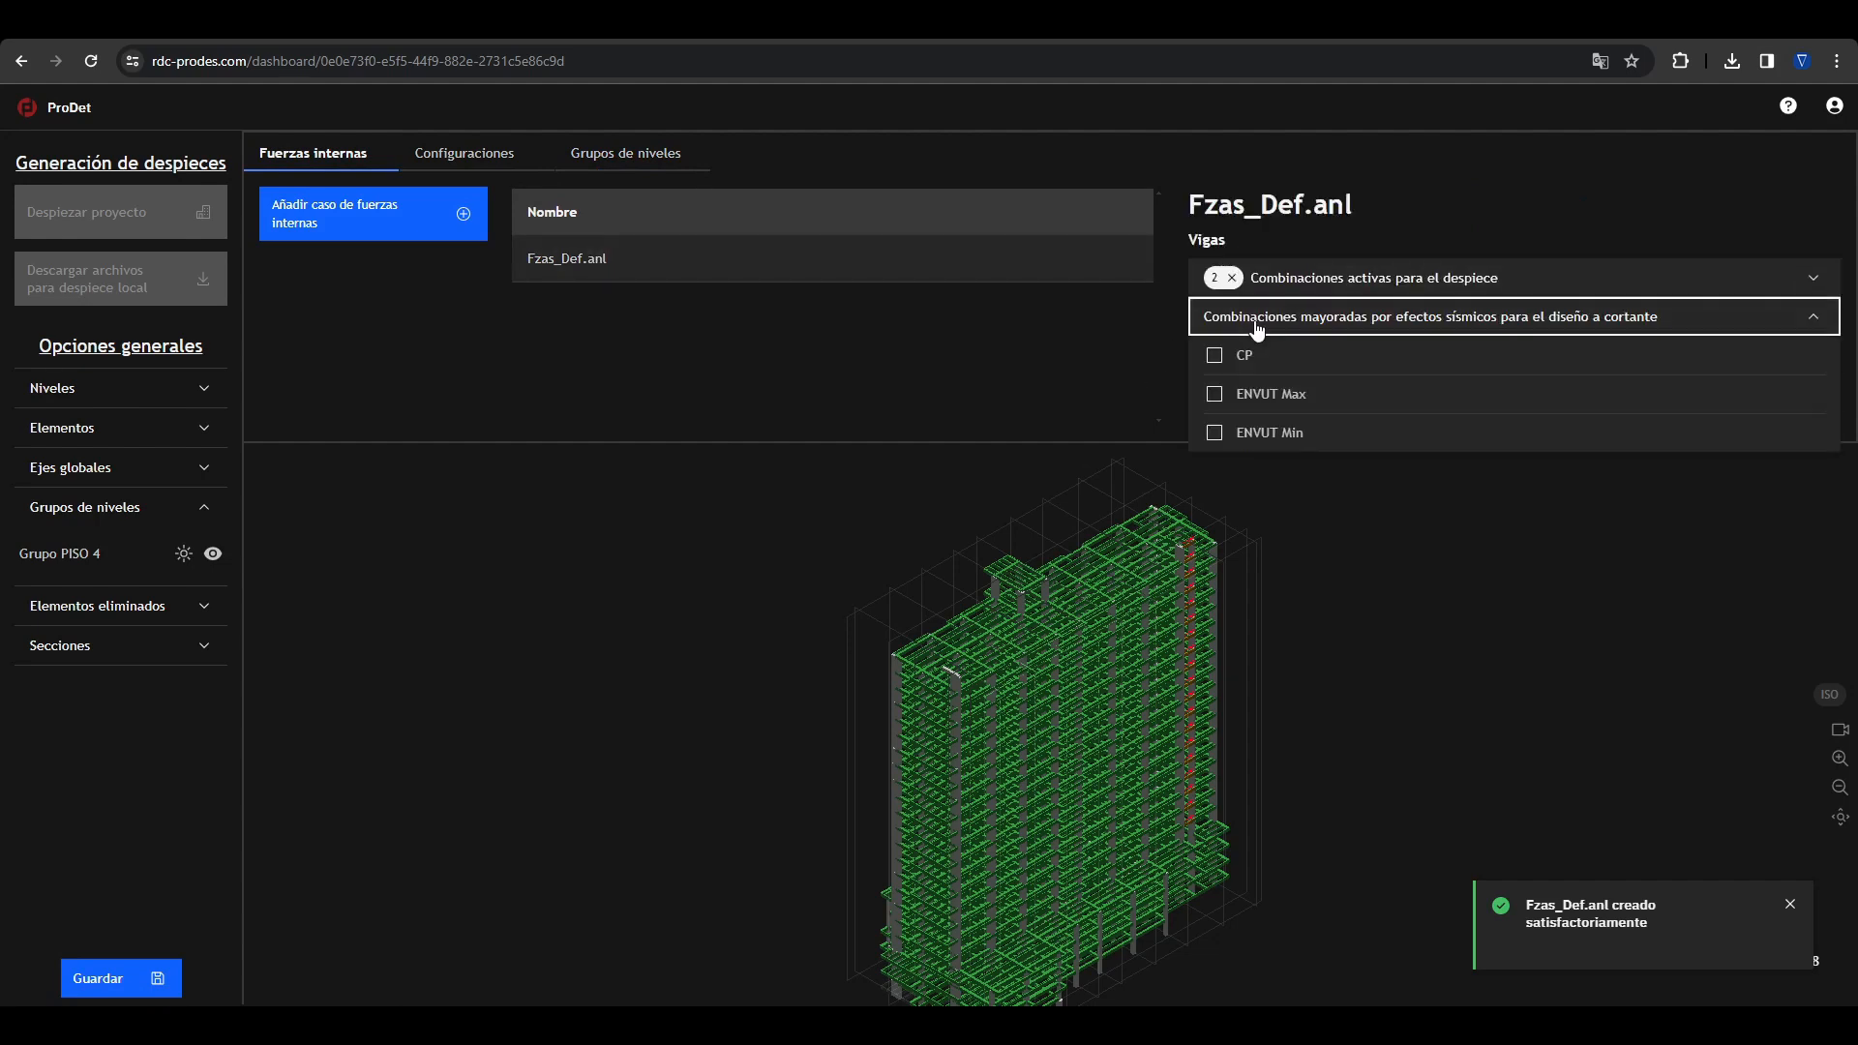
left_click(1214, 356)
left_click(1121, 369)
left_click(1266, 389)
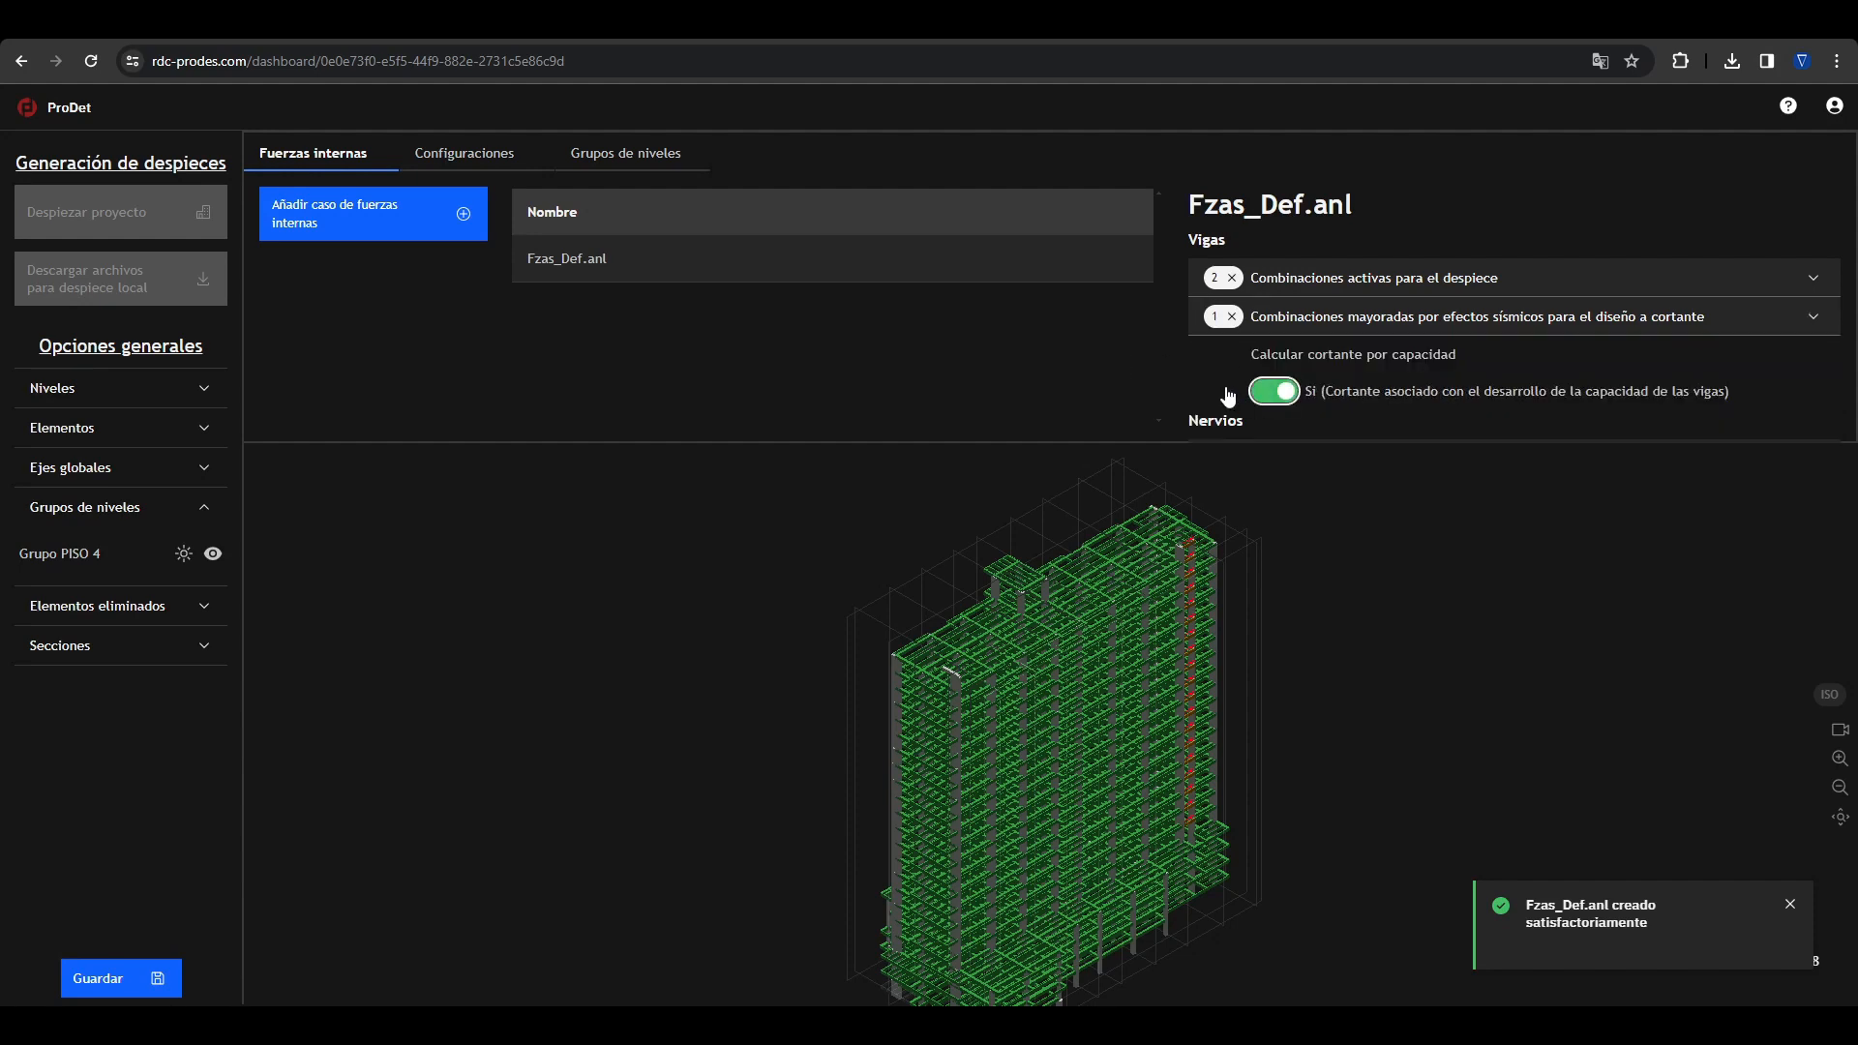
Step: Activate the ENVUT Max and ENVUT Min combinations for detailing the joists in the Fzas_Def.anl forces case
left_click_drag(1159, 450, 1169, 531)
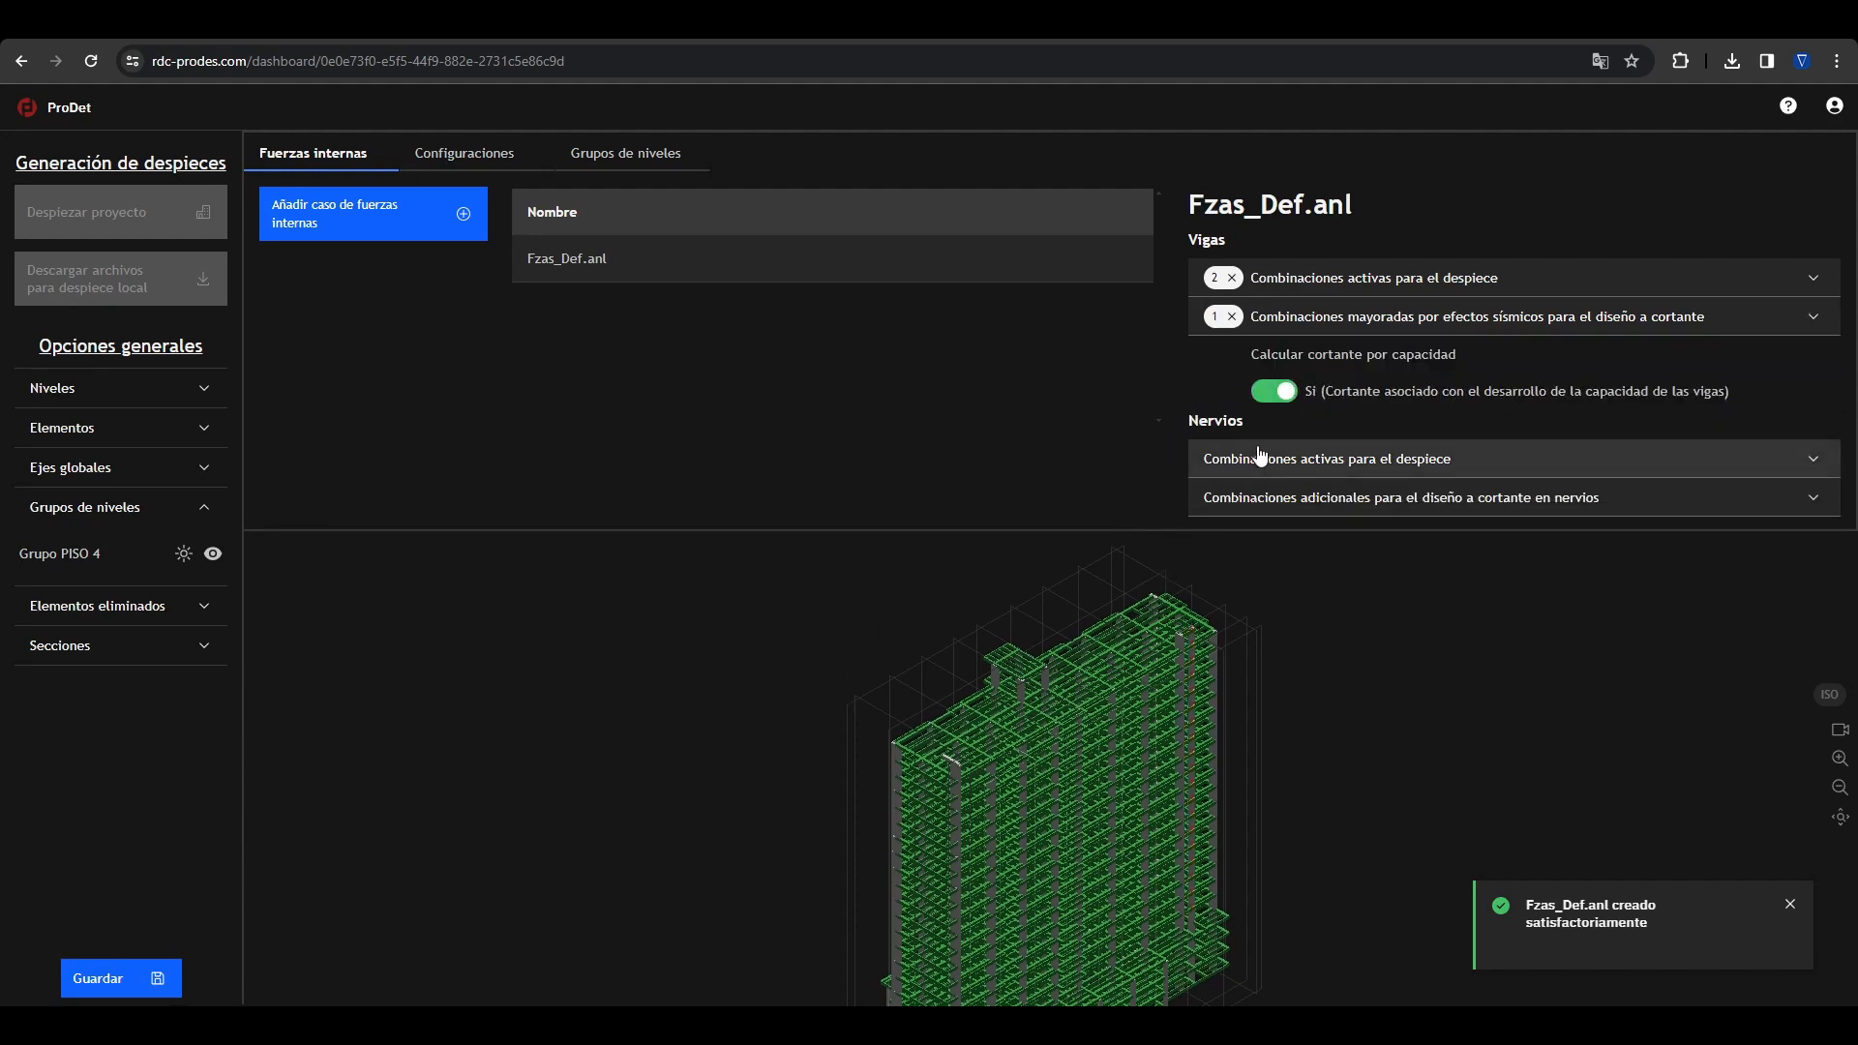
left_click(1325, 459)
left_click(1214, 575)
left_click(1214, 536)
left_click(1129, 465)
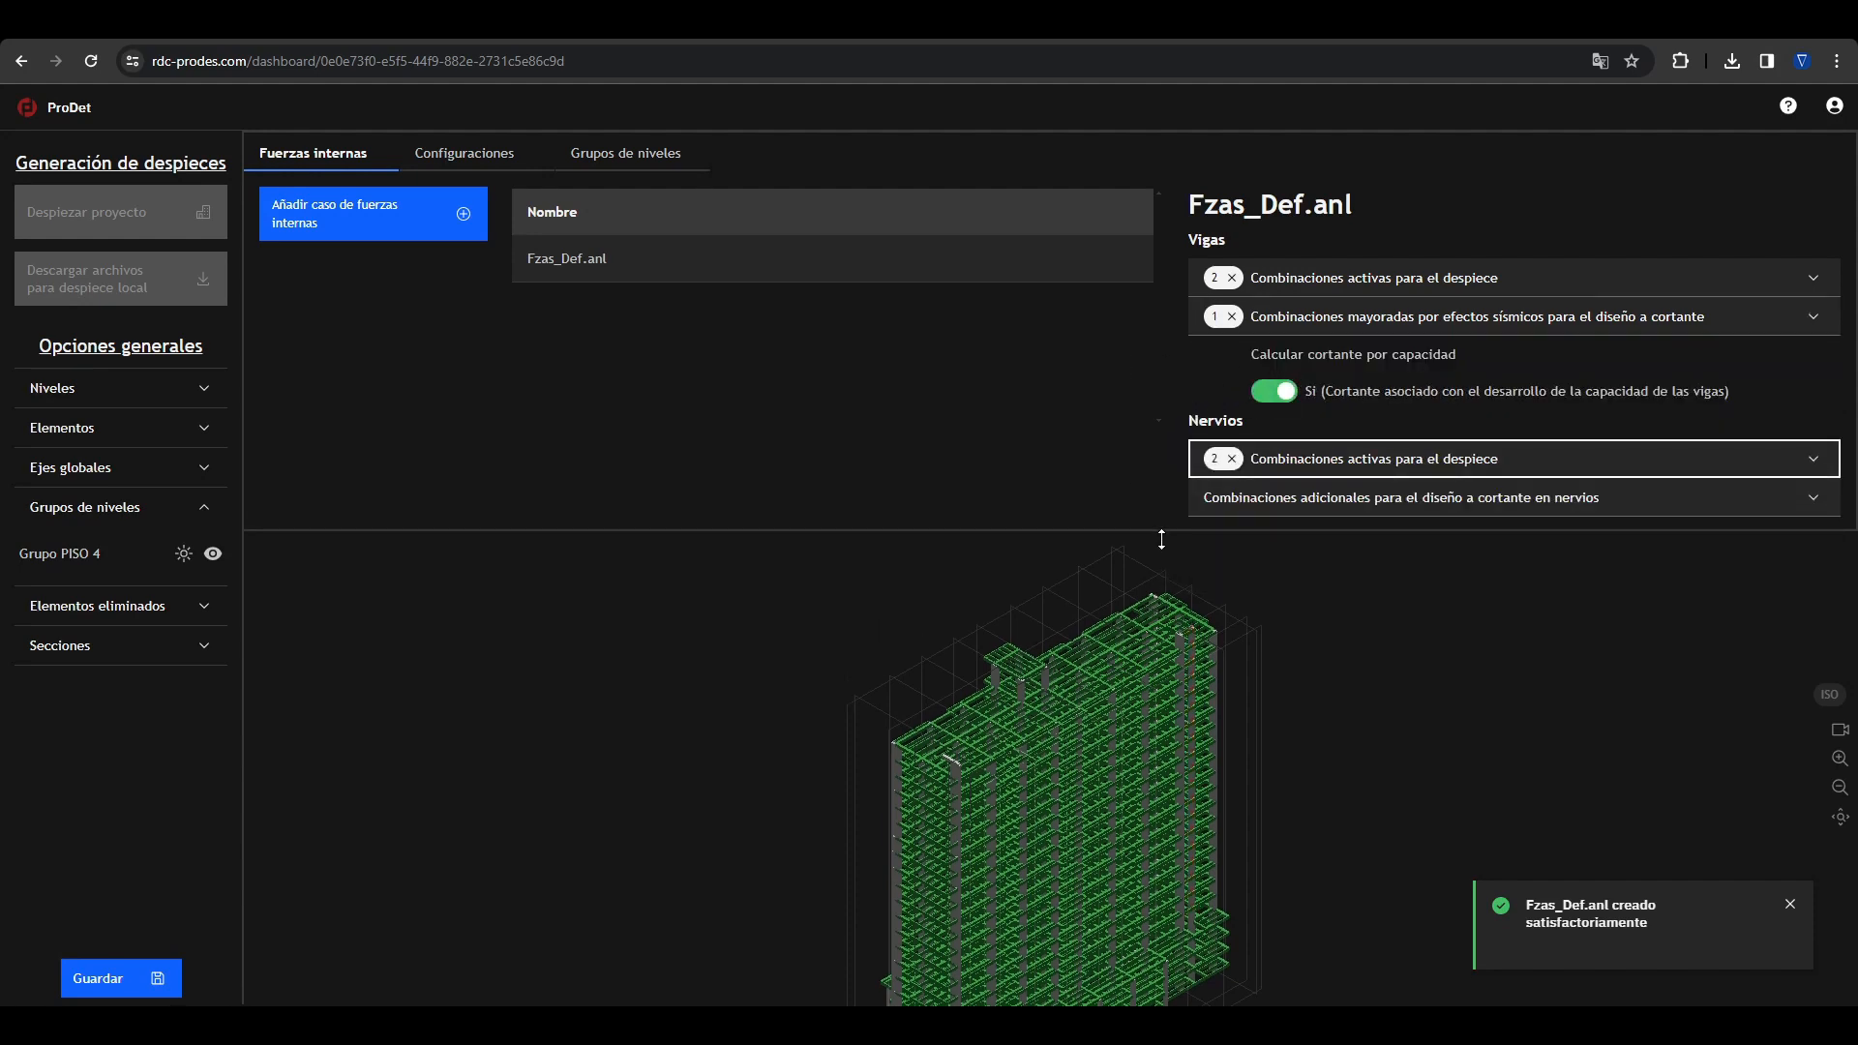
left_click_drag(1159, 530, 1151, 435)
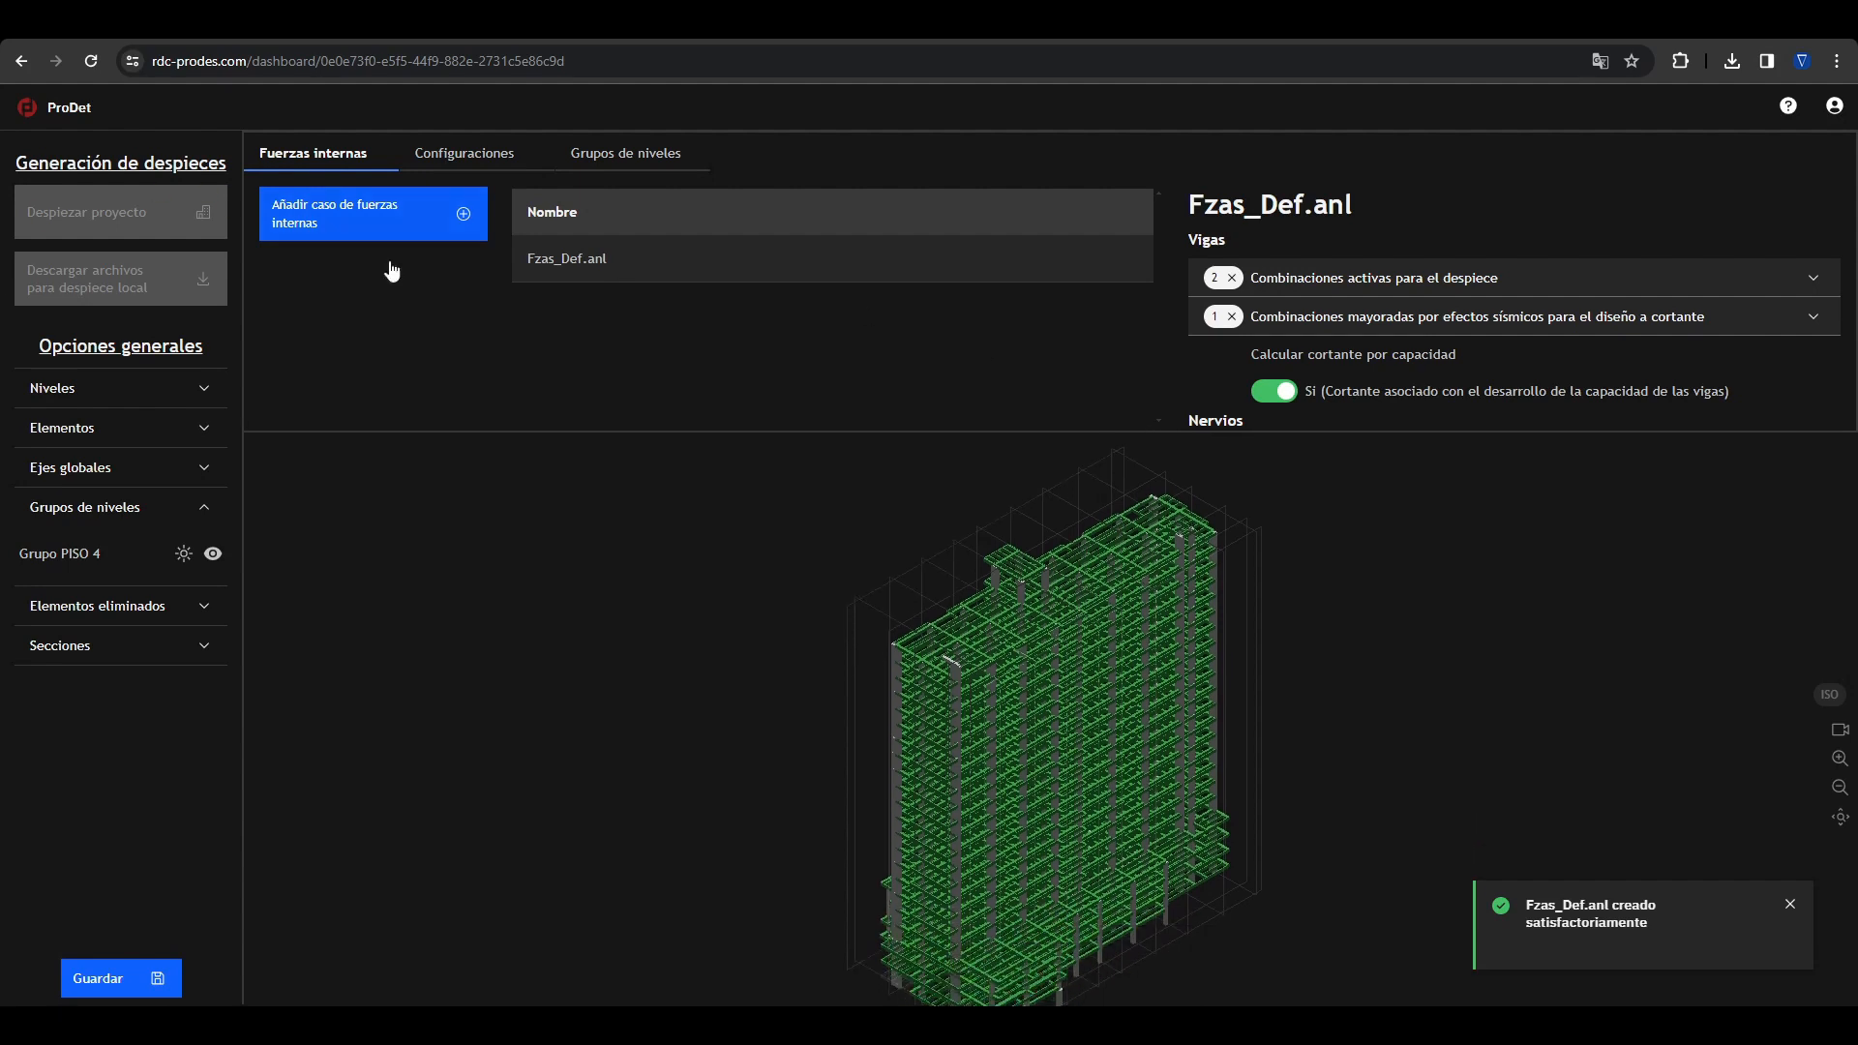
Step: Create a detailing configuration named "Configuracion de ejemplo" starting from NSR-10 Estructuras DMO
left_click(569, 152)
left_click(493, 157)
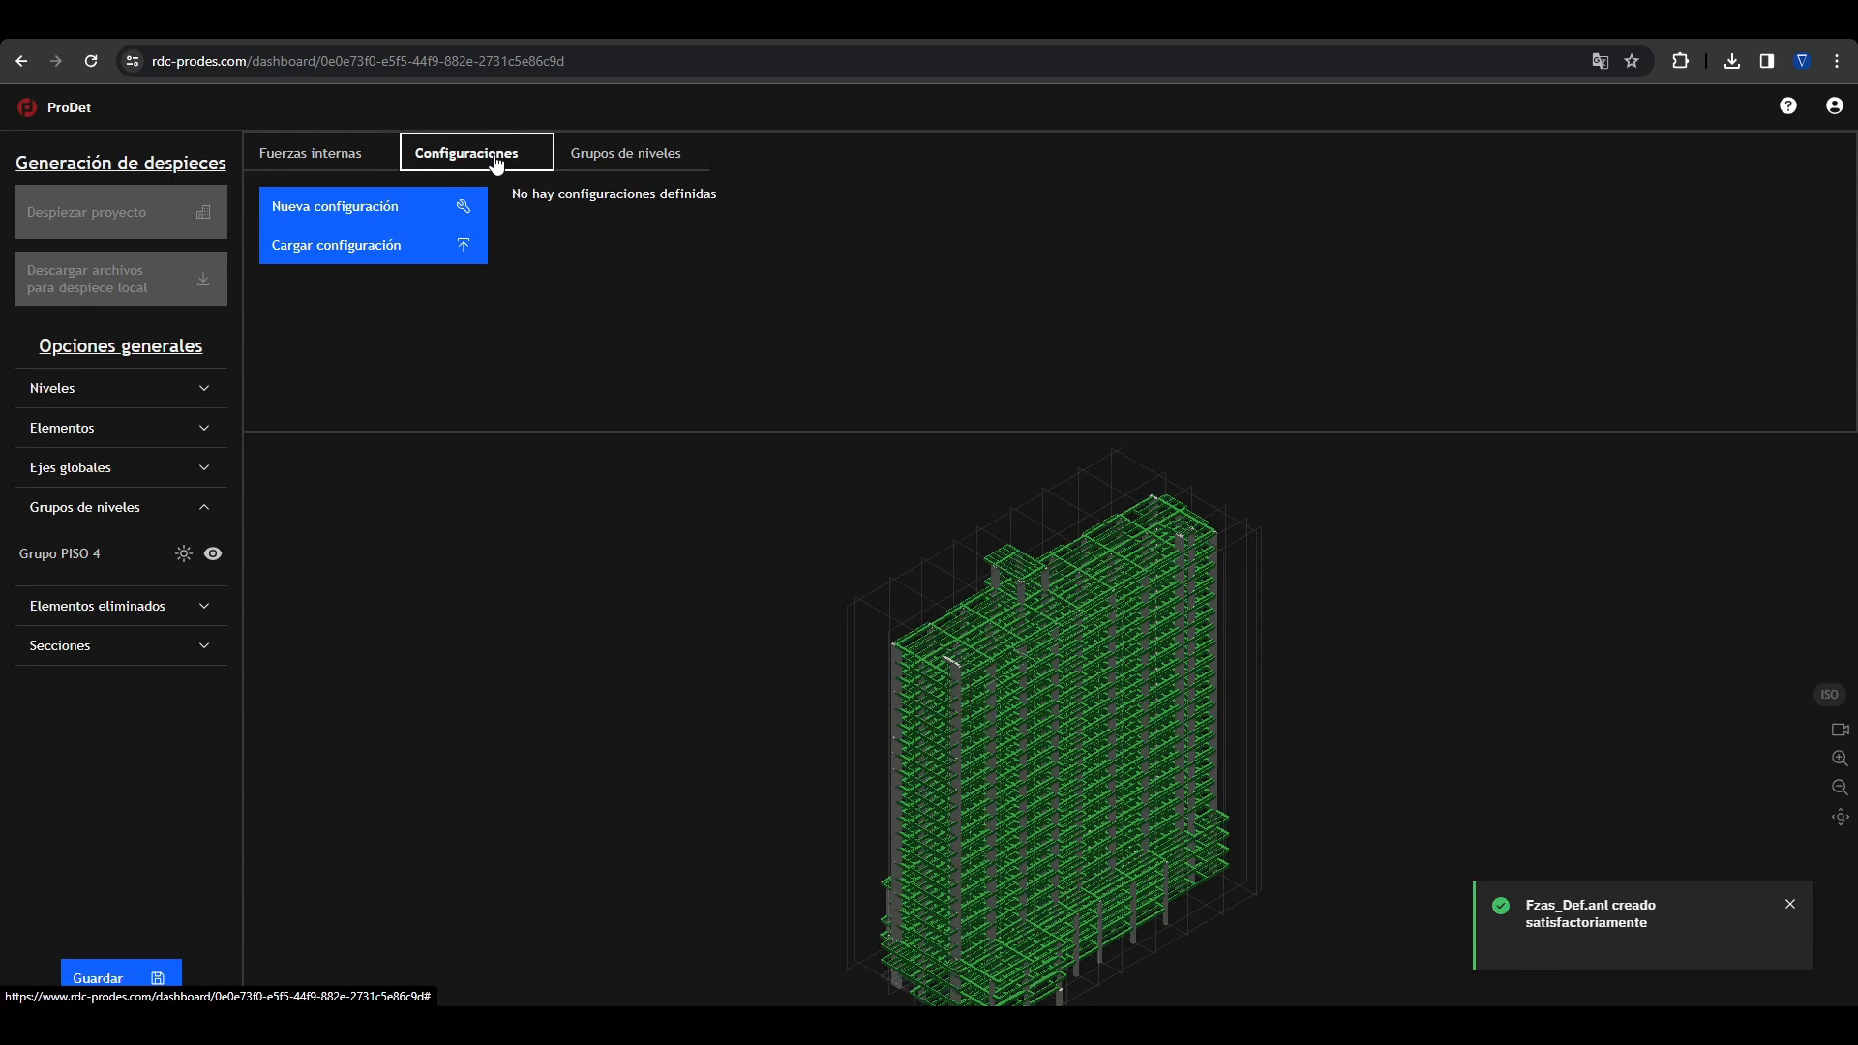
left_click(1789, 904)
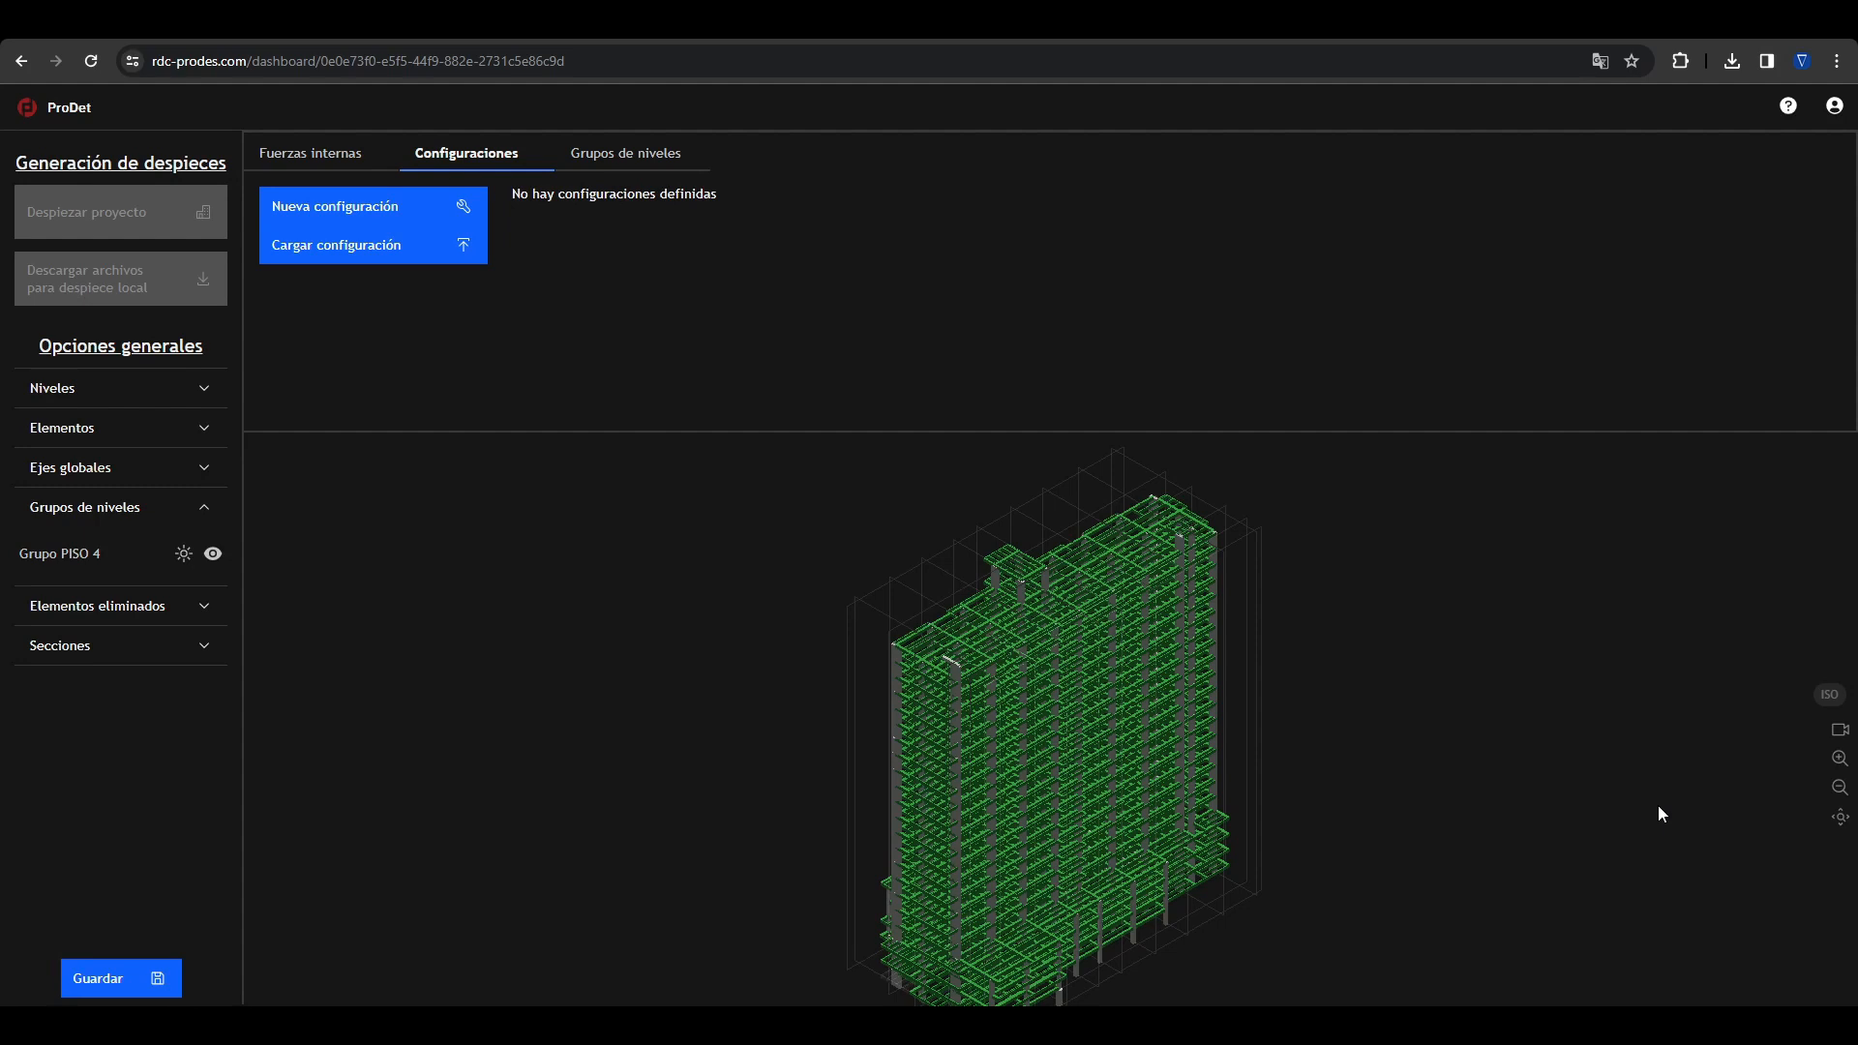
left_click(315, 214)
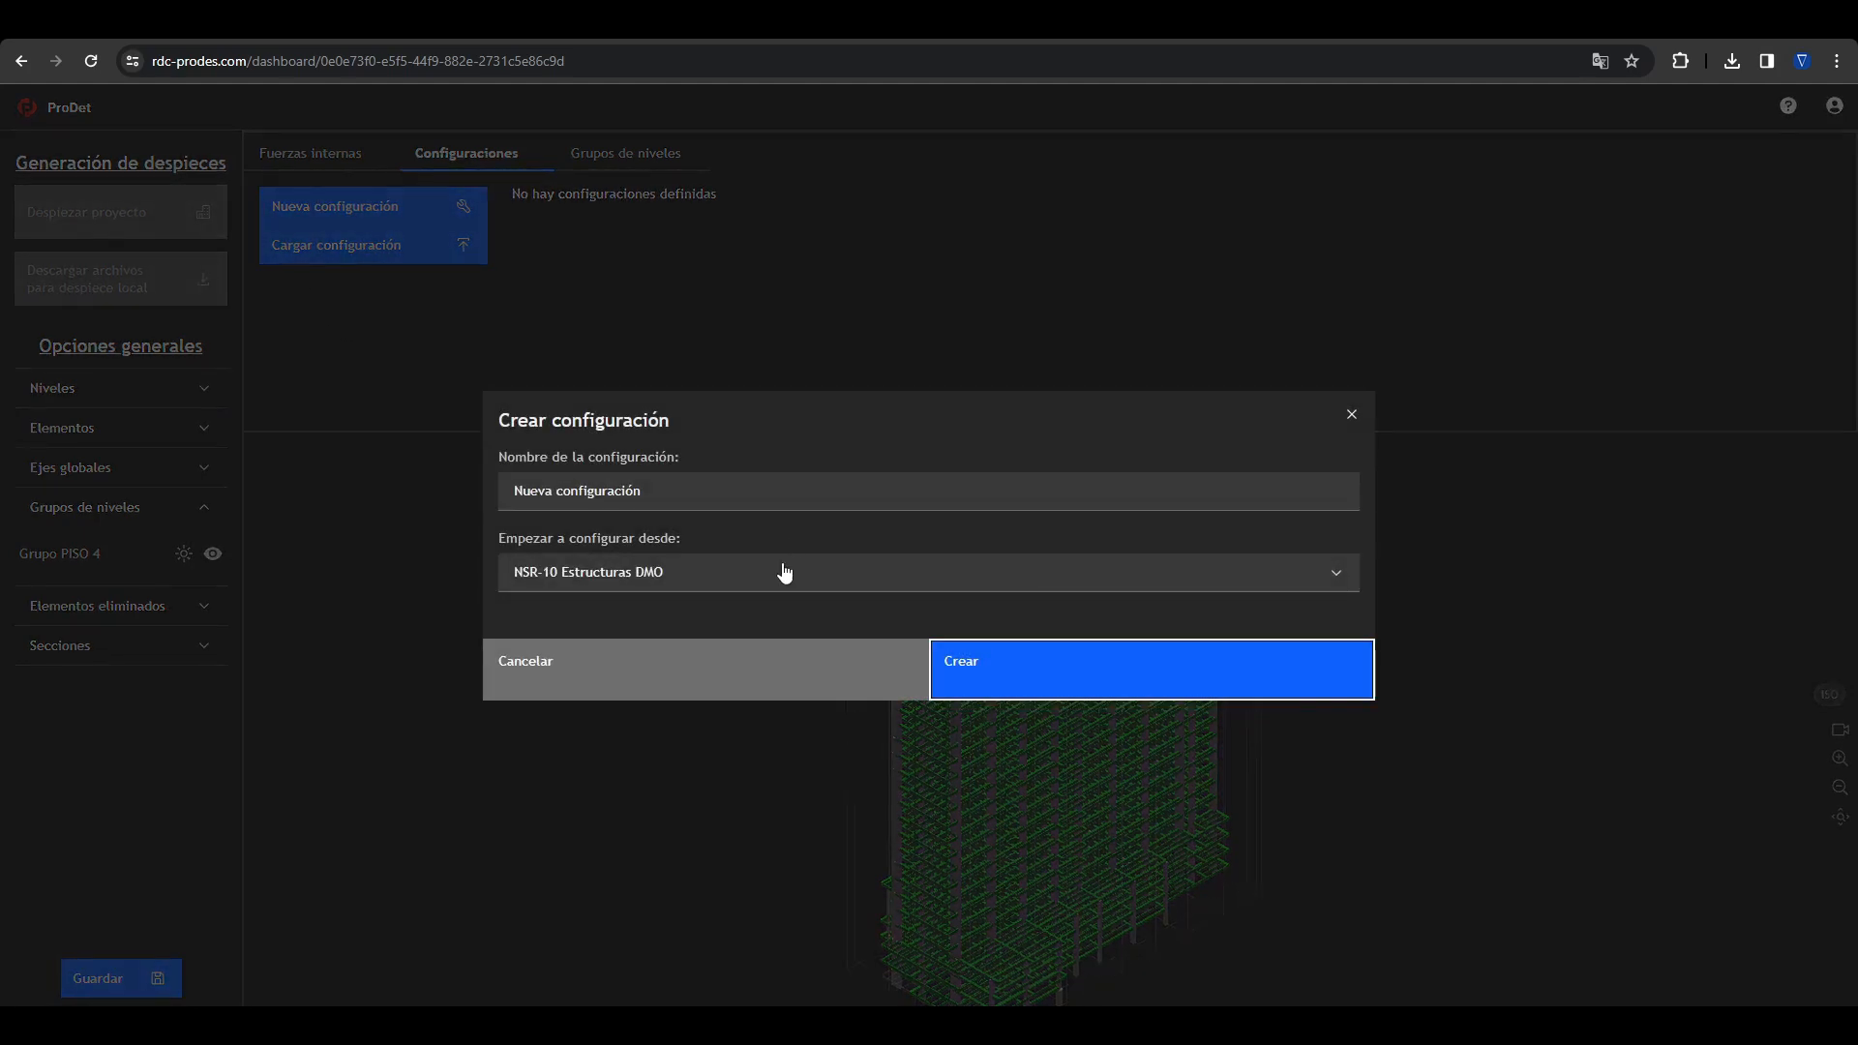
left_click(701, 496)
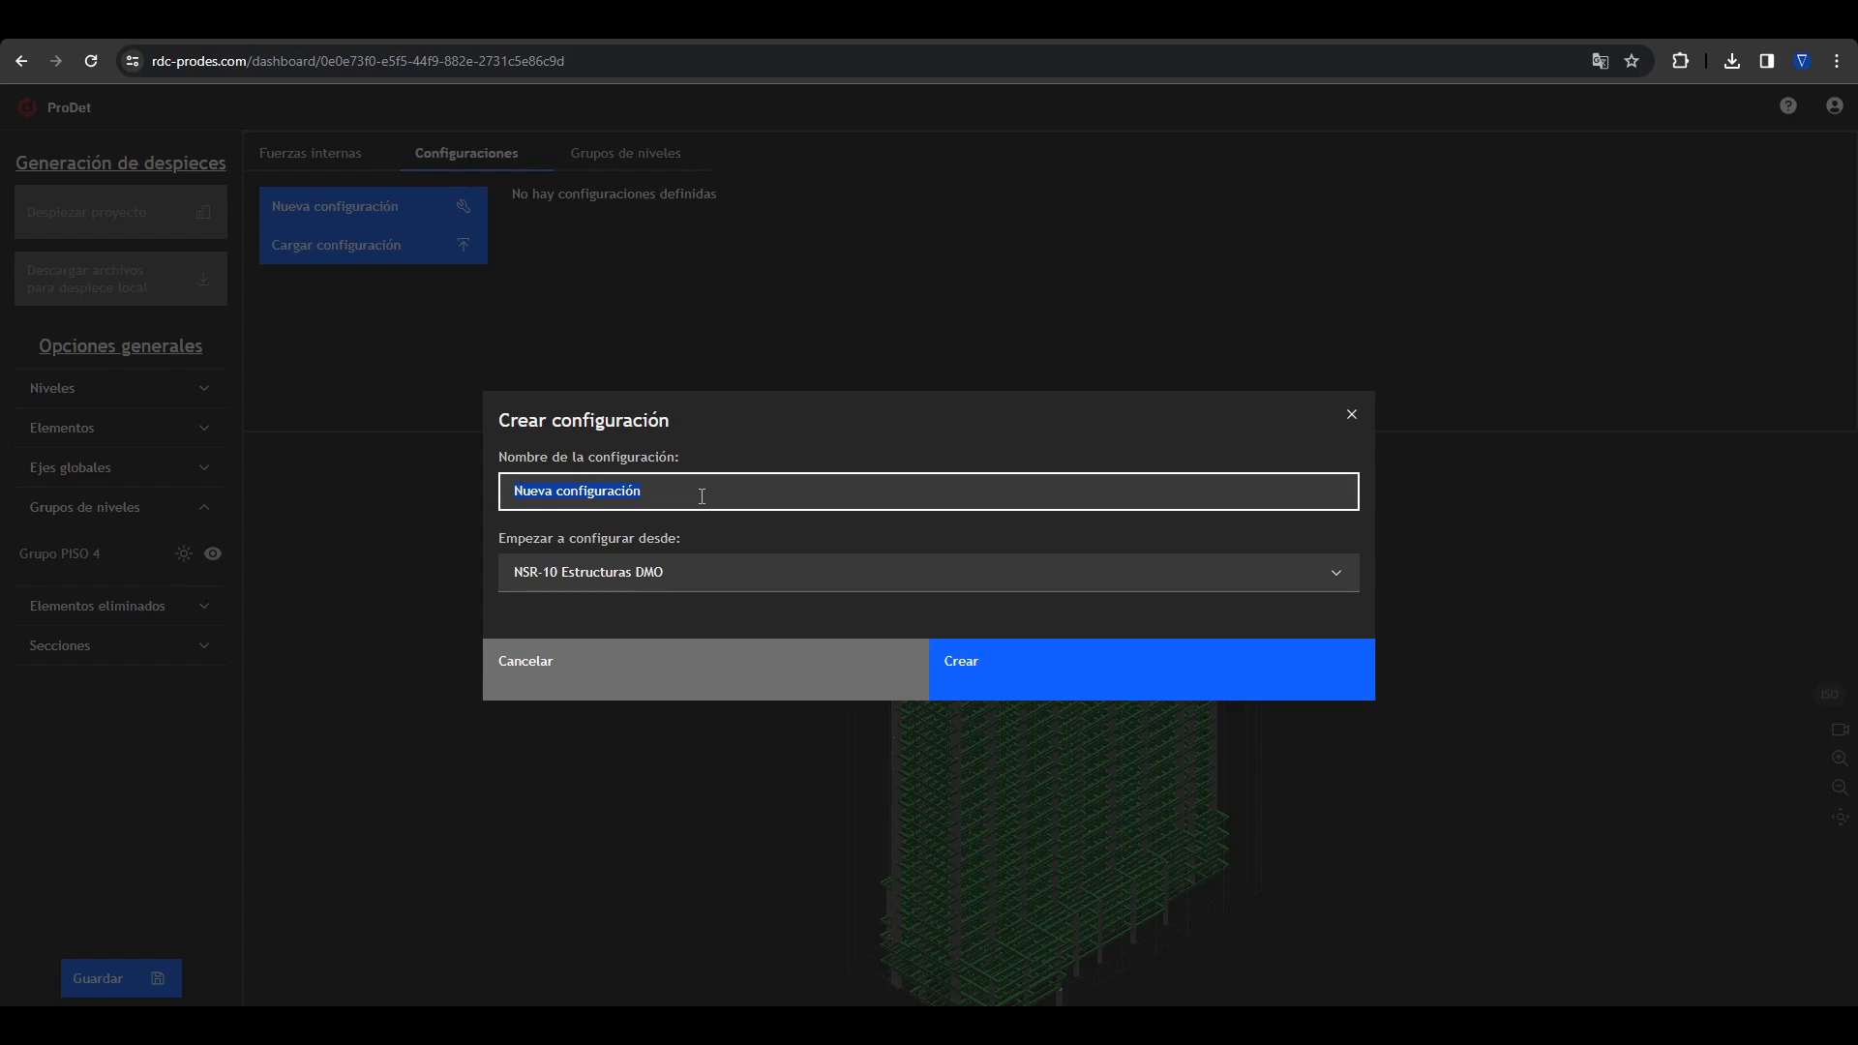
type("Configuracion de ejemplo")
left_click(711, 589)
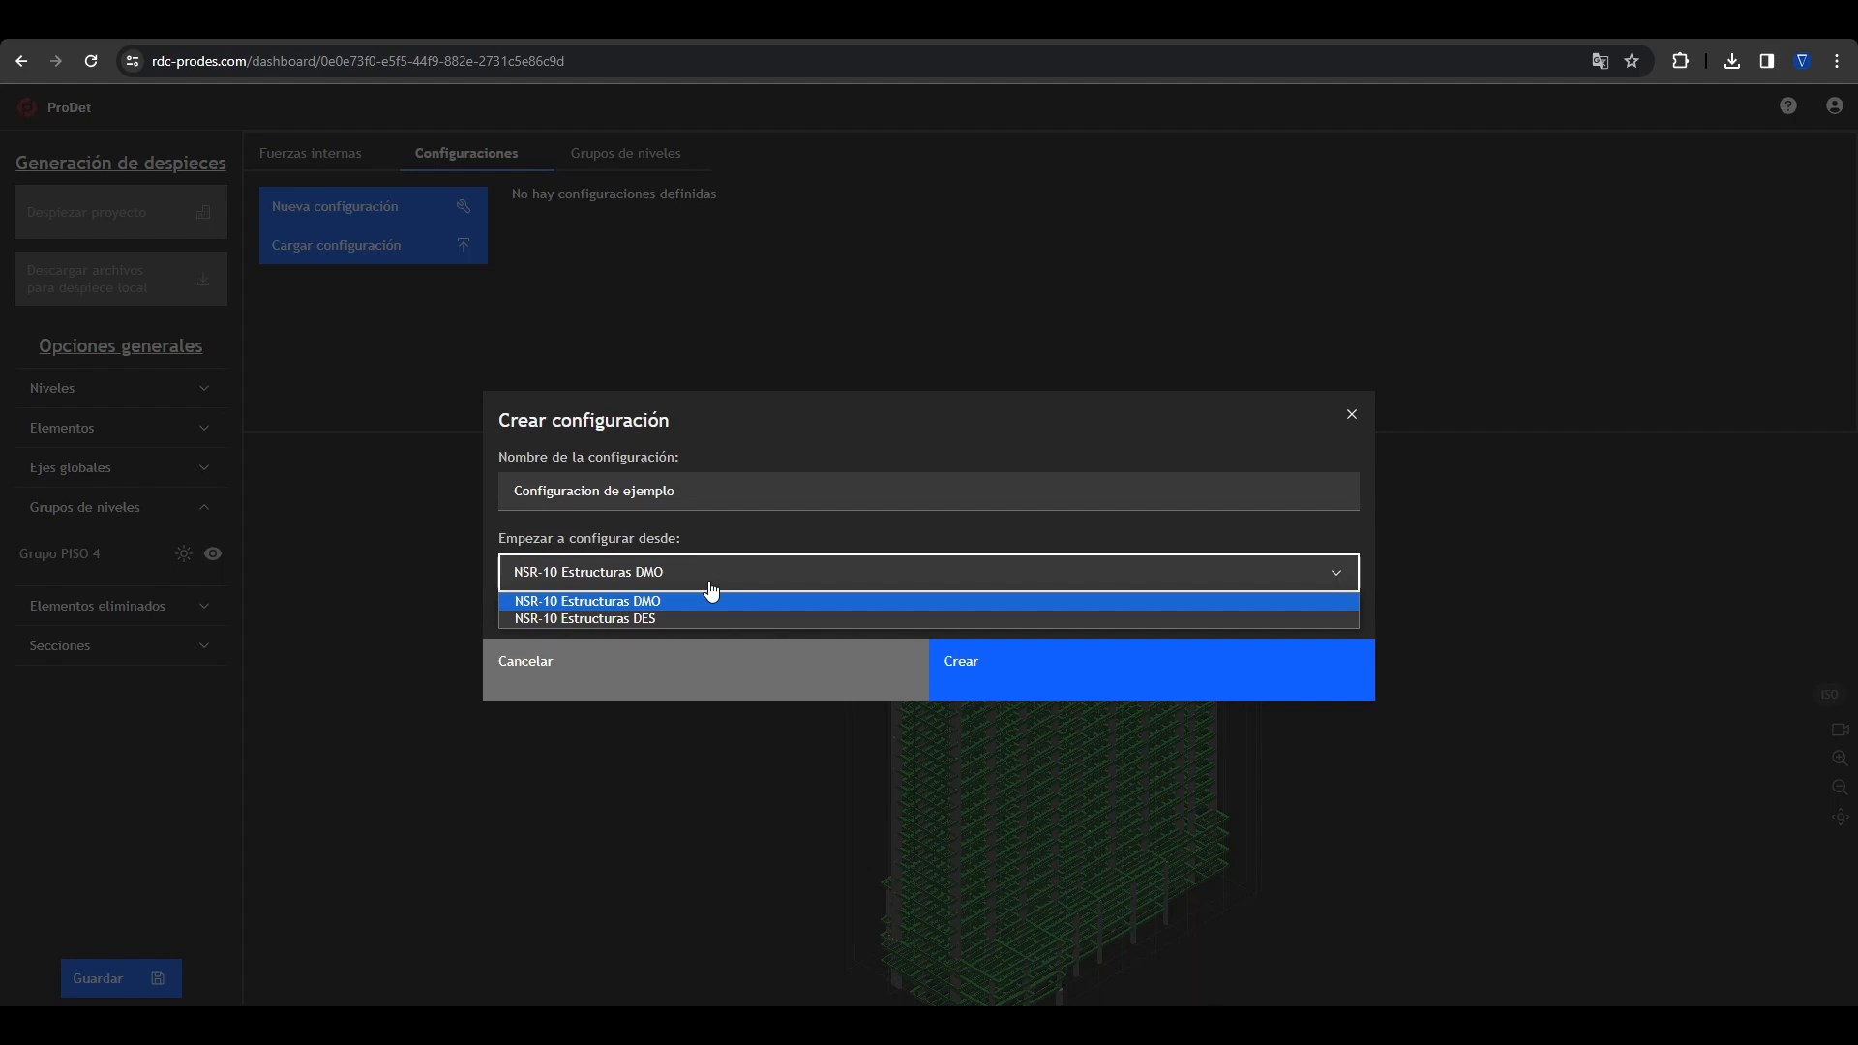
left_click(693, 600)
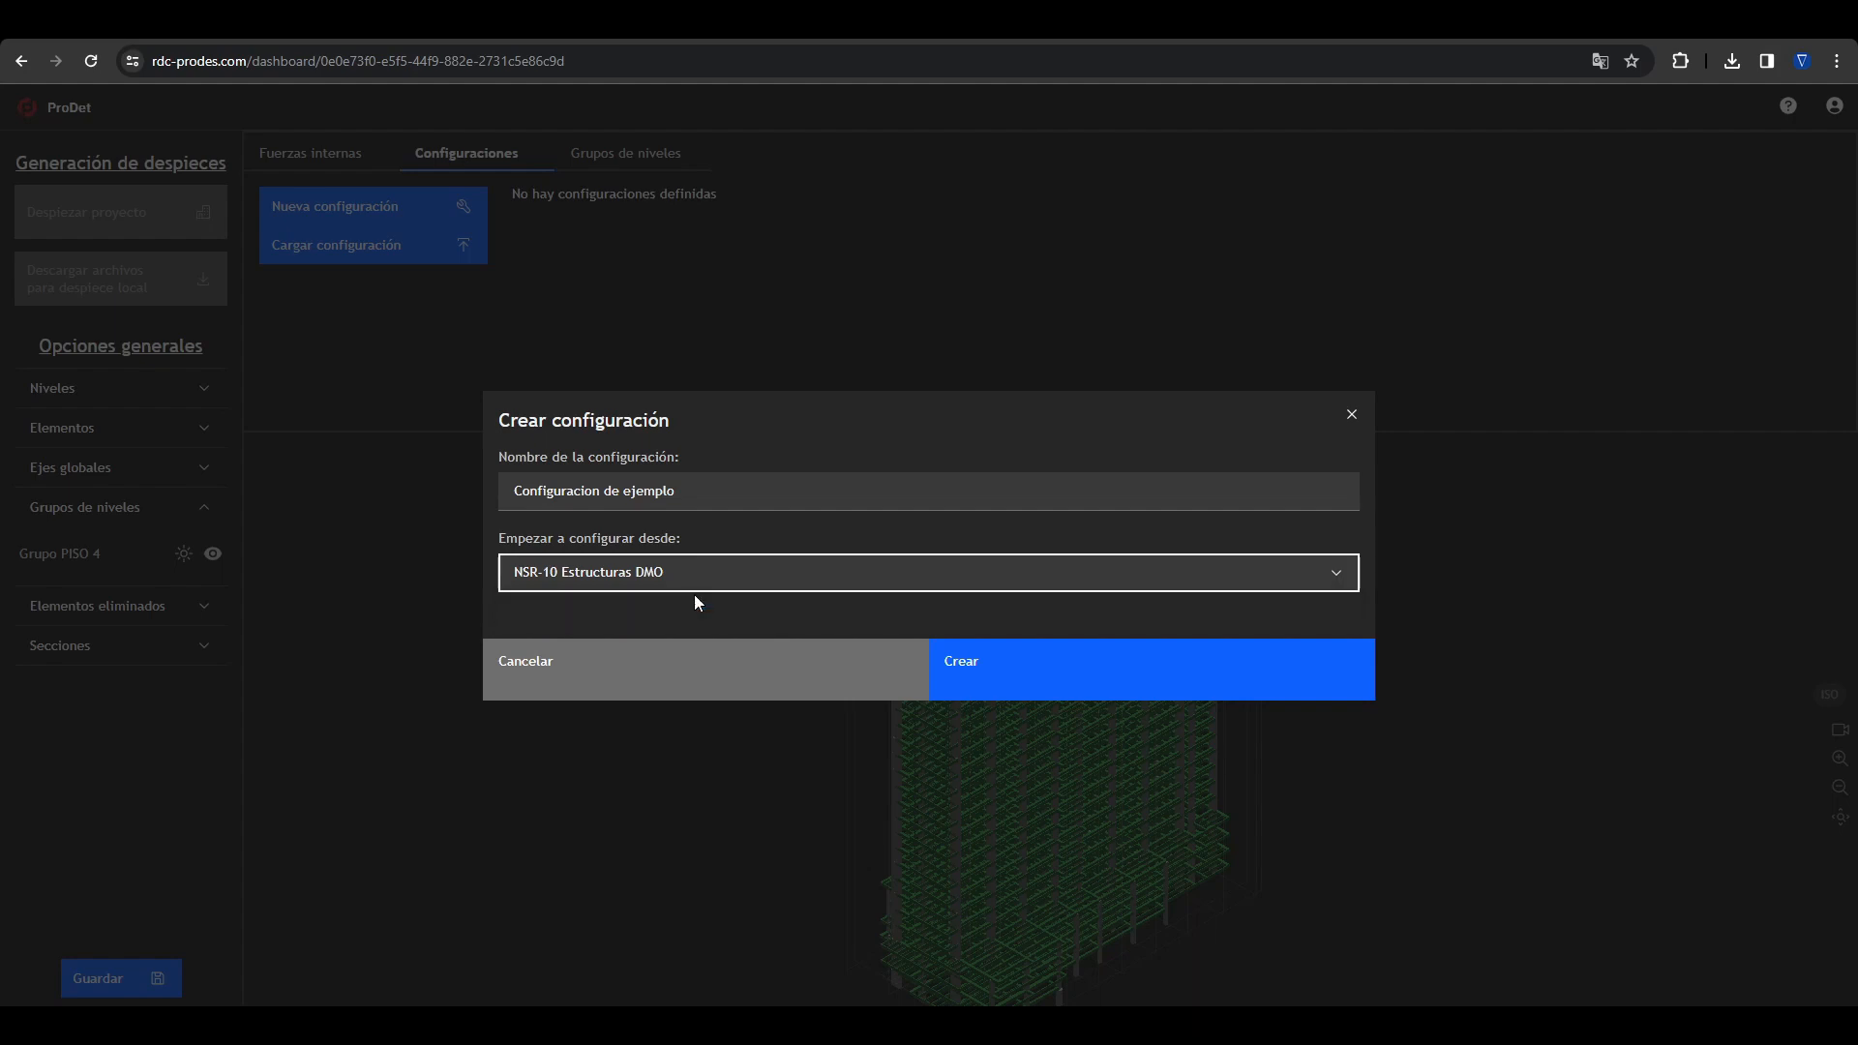
left_click(1125, 670)
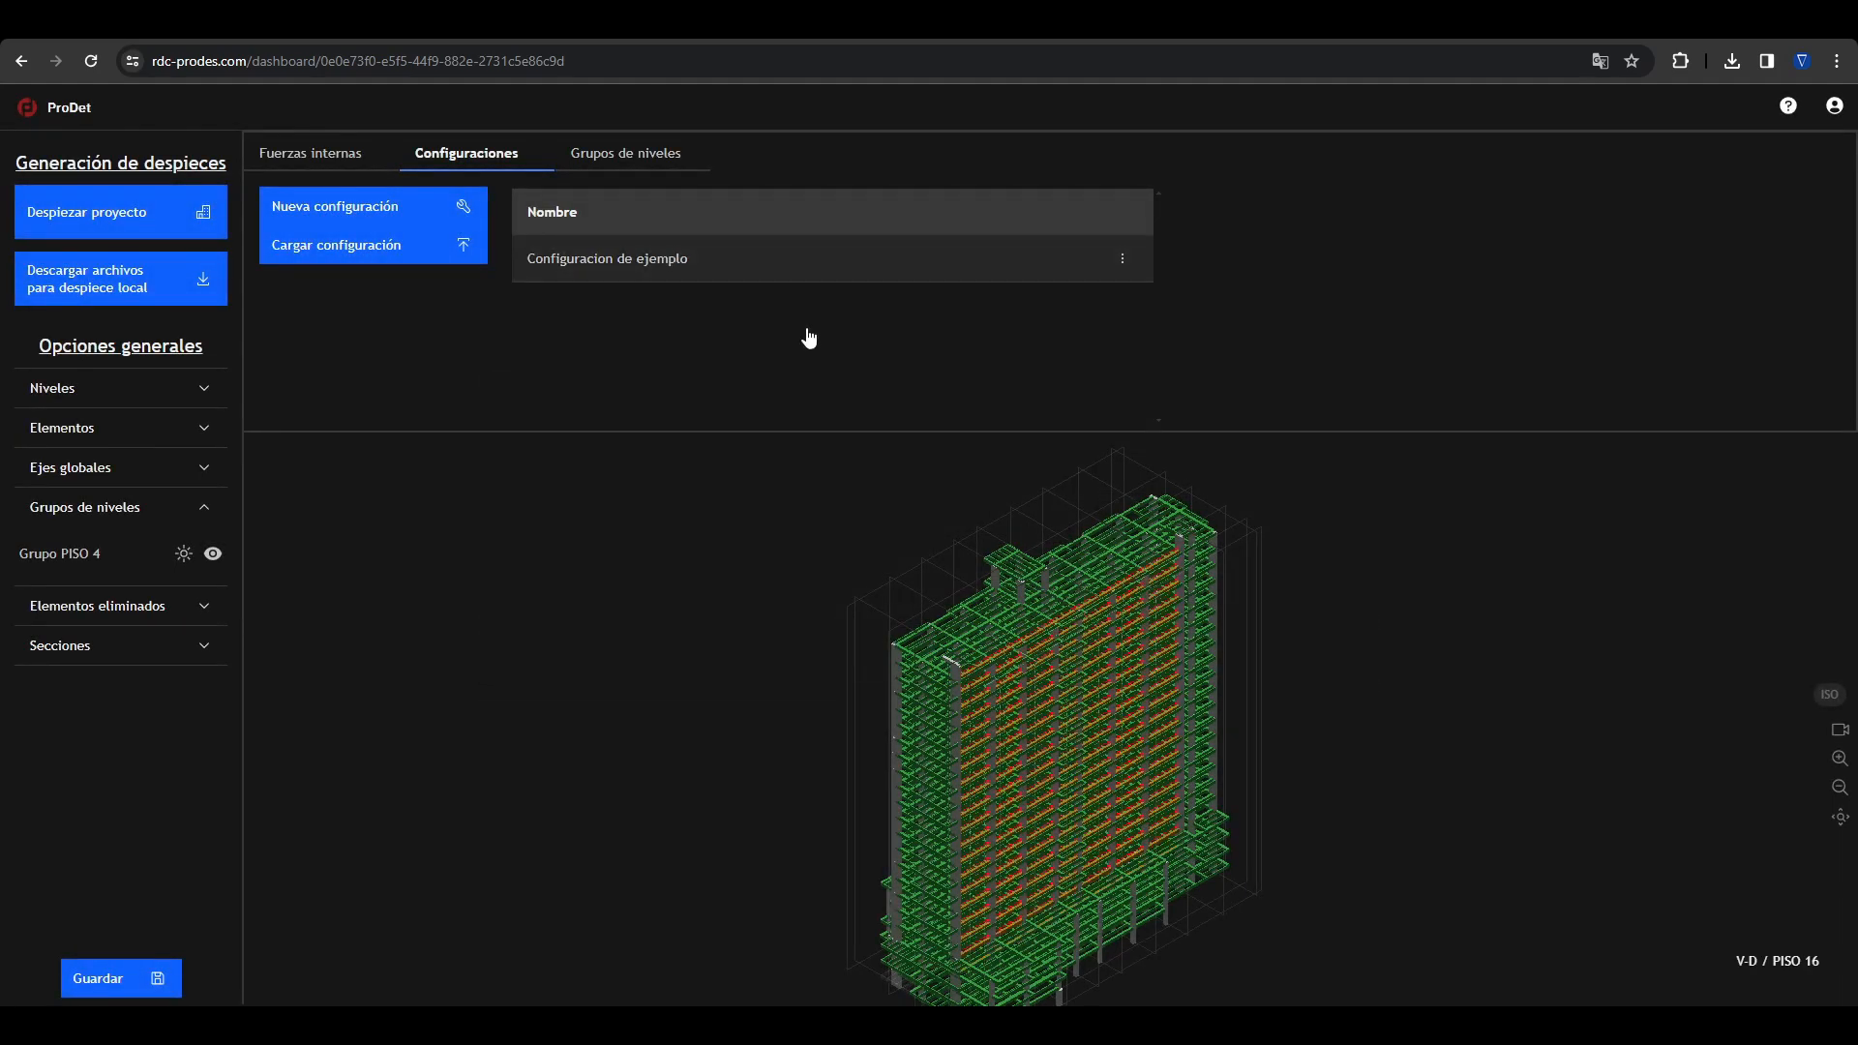
Step: Open the detailing settings of Configuracion de ejemplo and set the project name to "Edificio Azul"
left_click(646, 269)
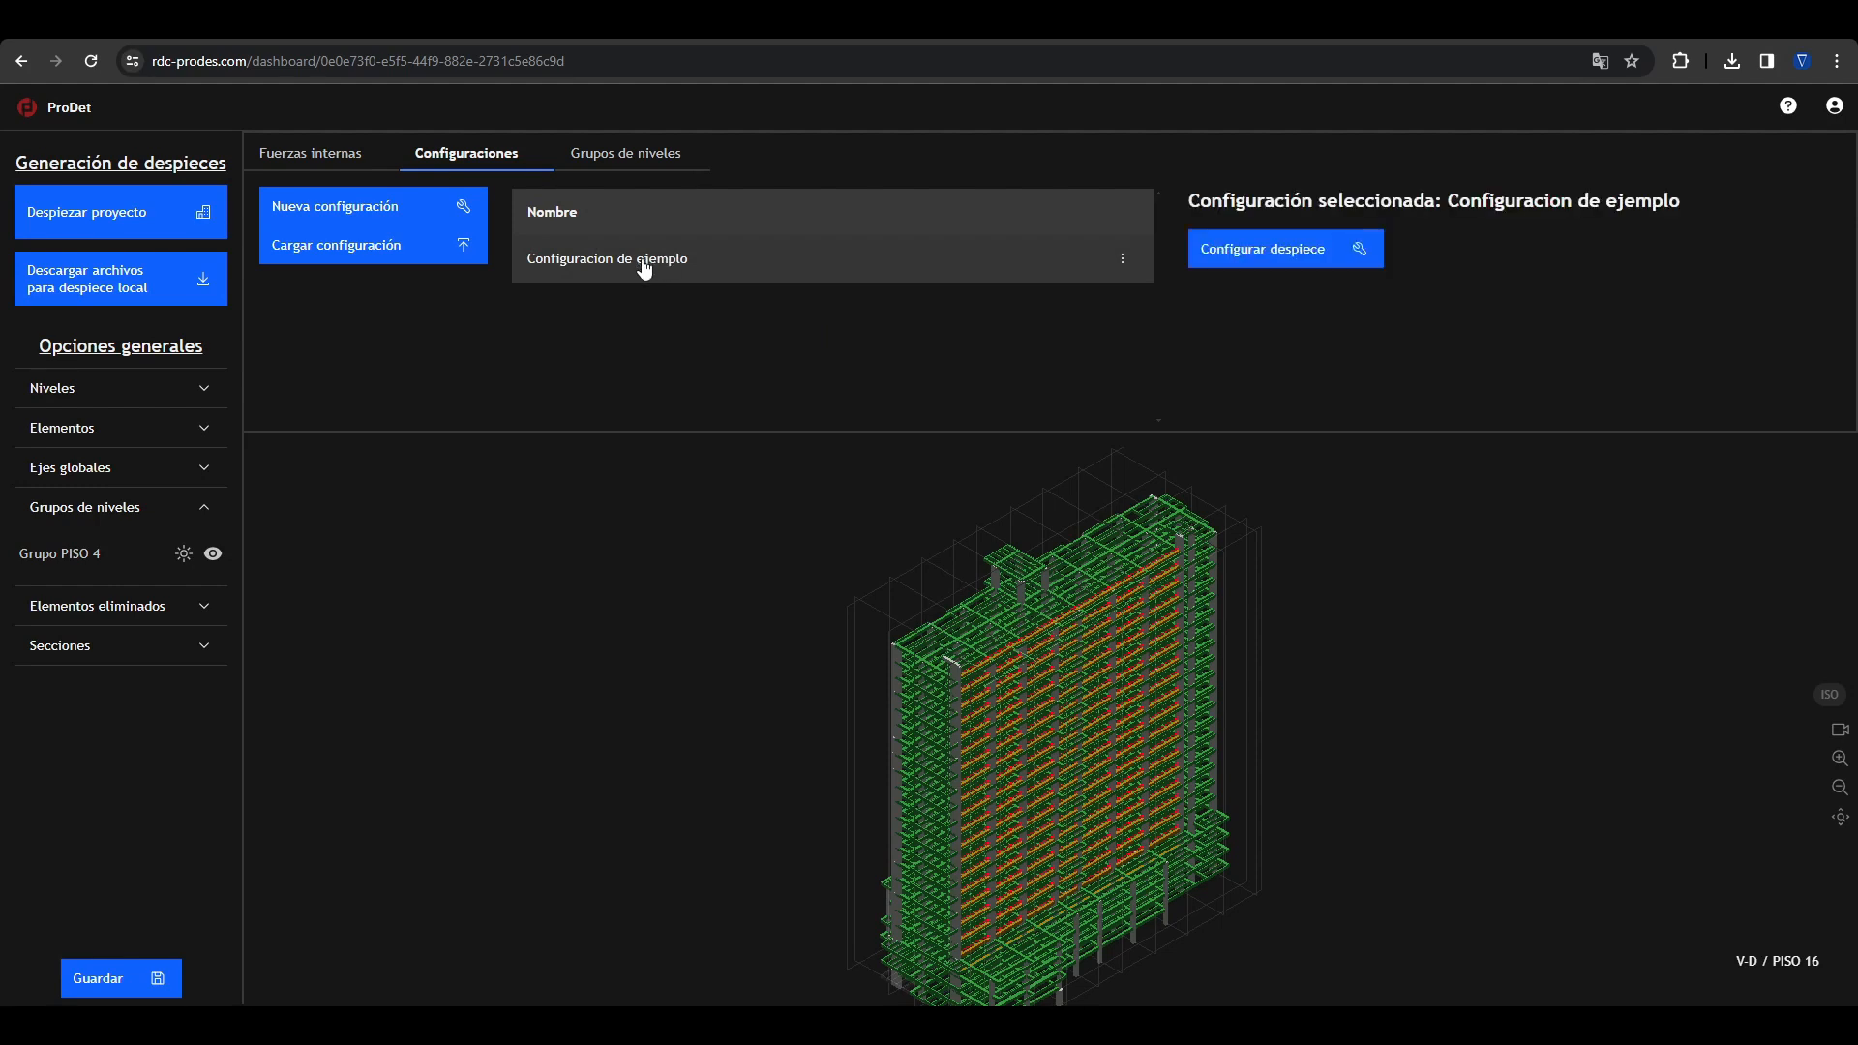
left_click(1331, 245)
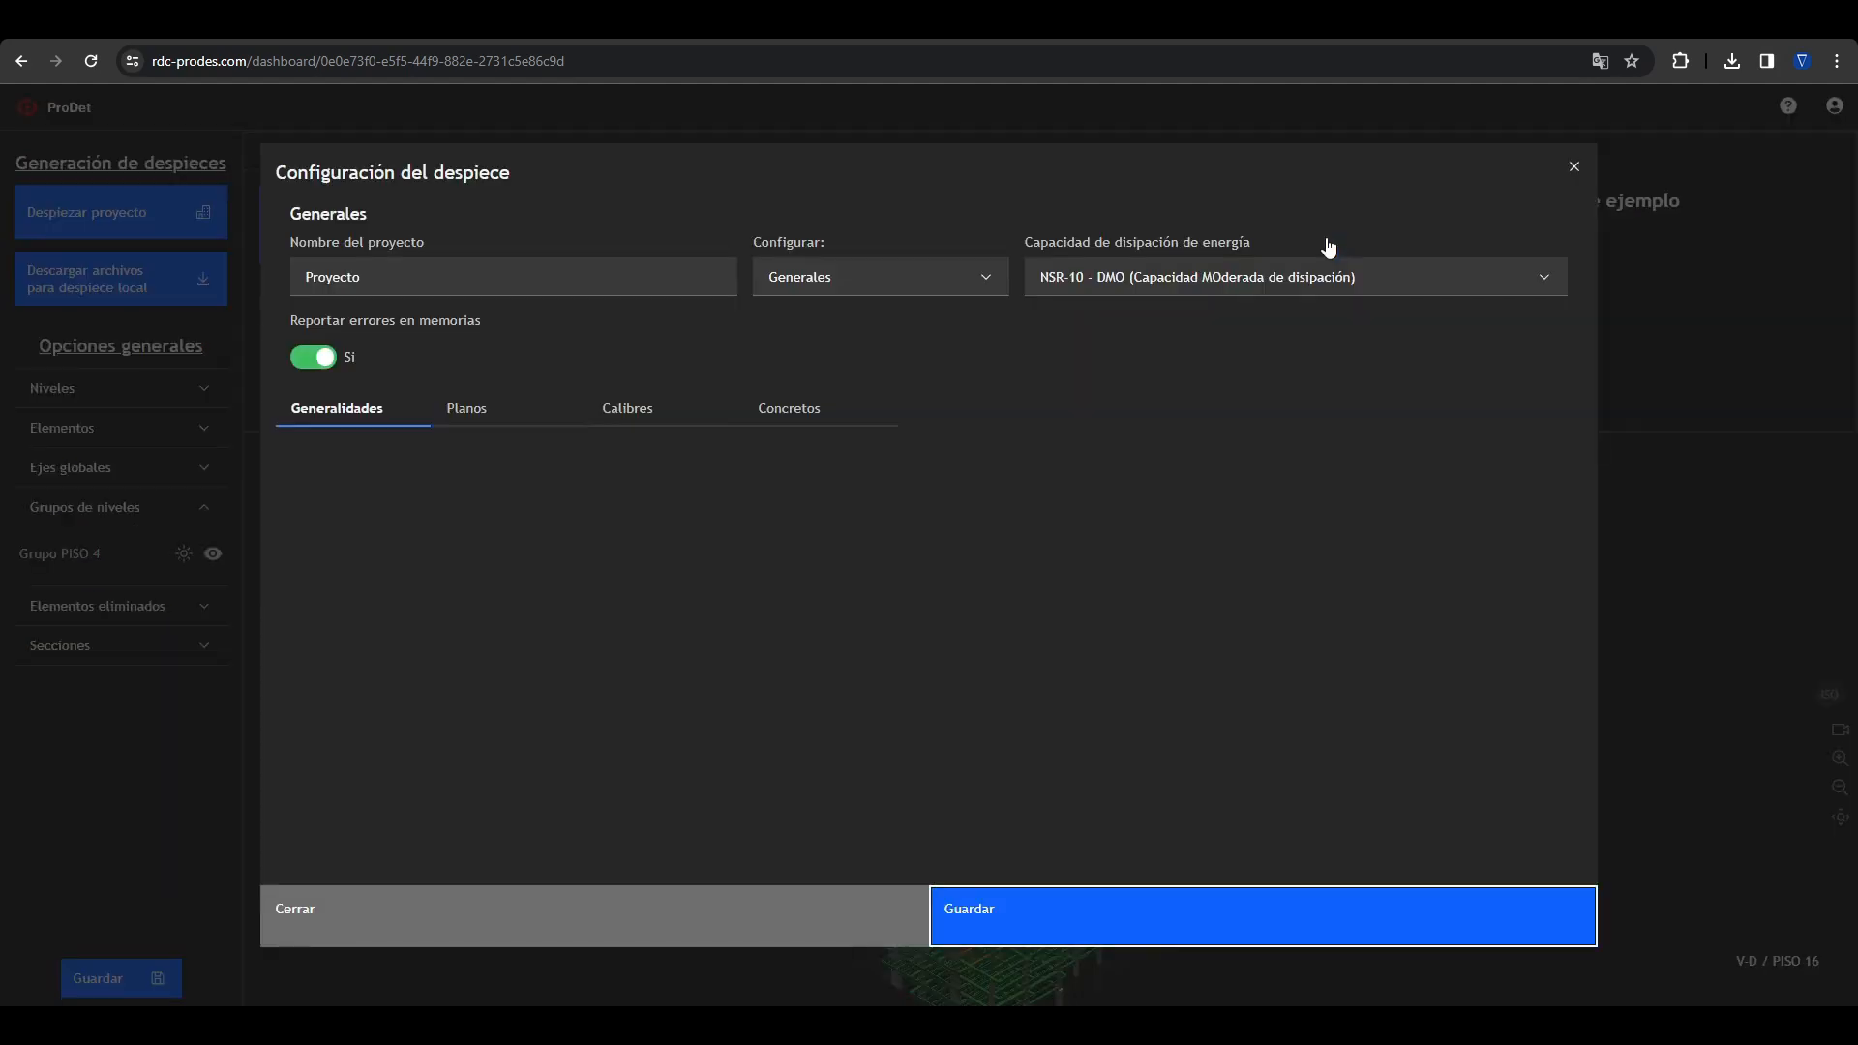
double_click(350, 286)
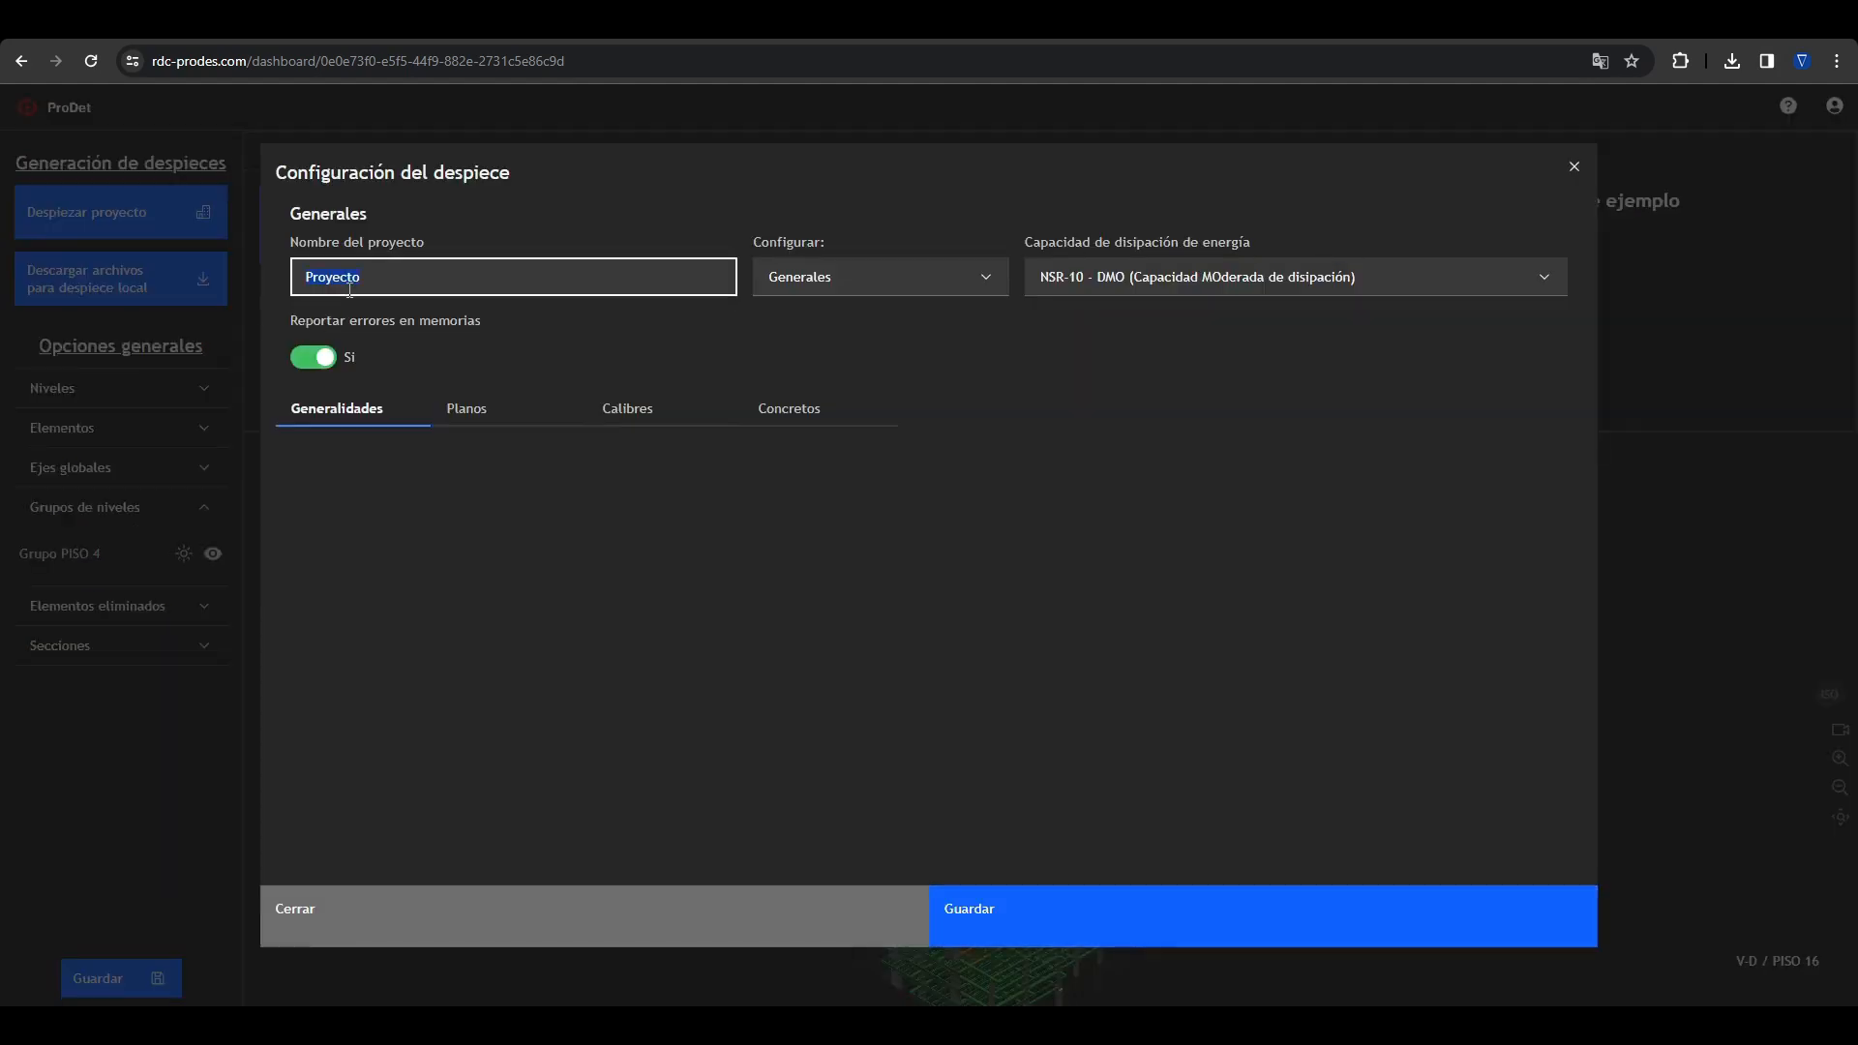
key("BackSpace")
type("Edificio Azul")
left_click(640, 338)
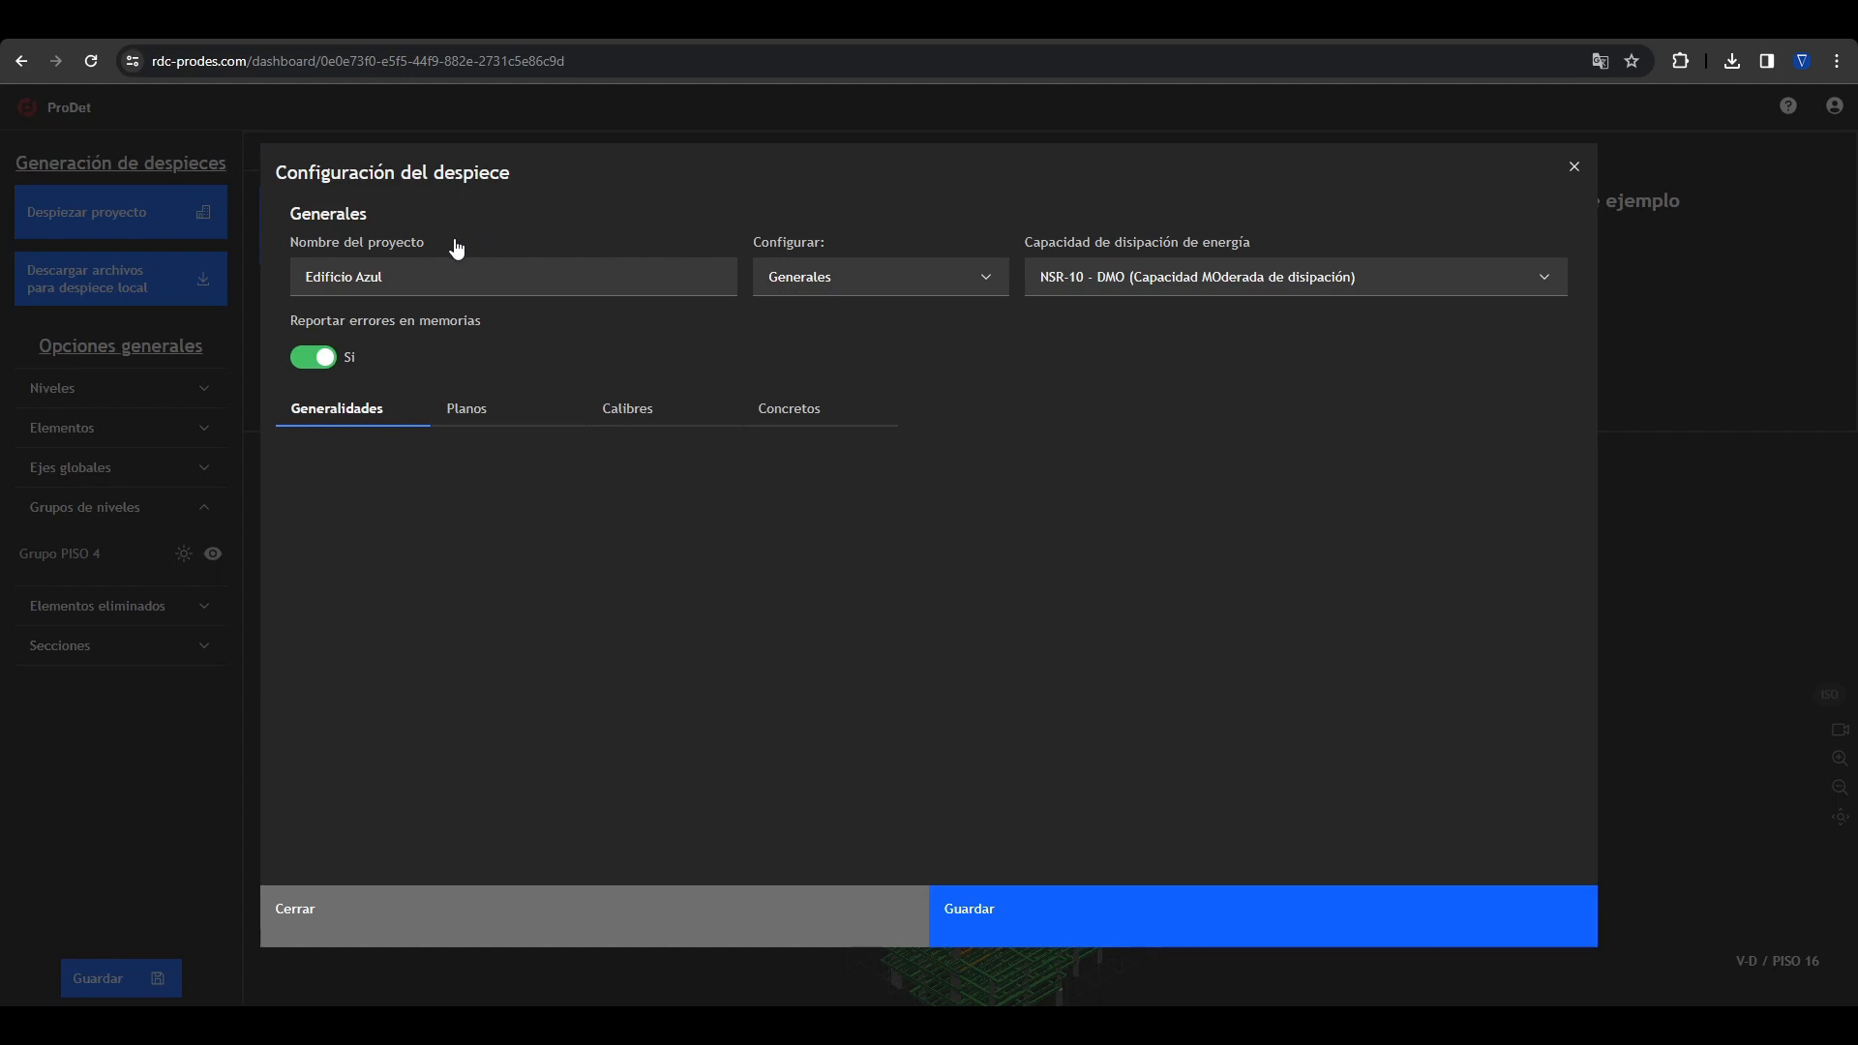
Step: Check the element types that can be configured and the energy dissipation capacity setting
left_click(816, 283)
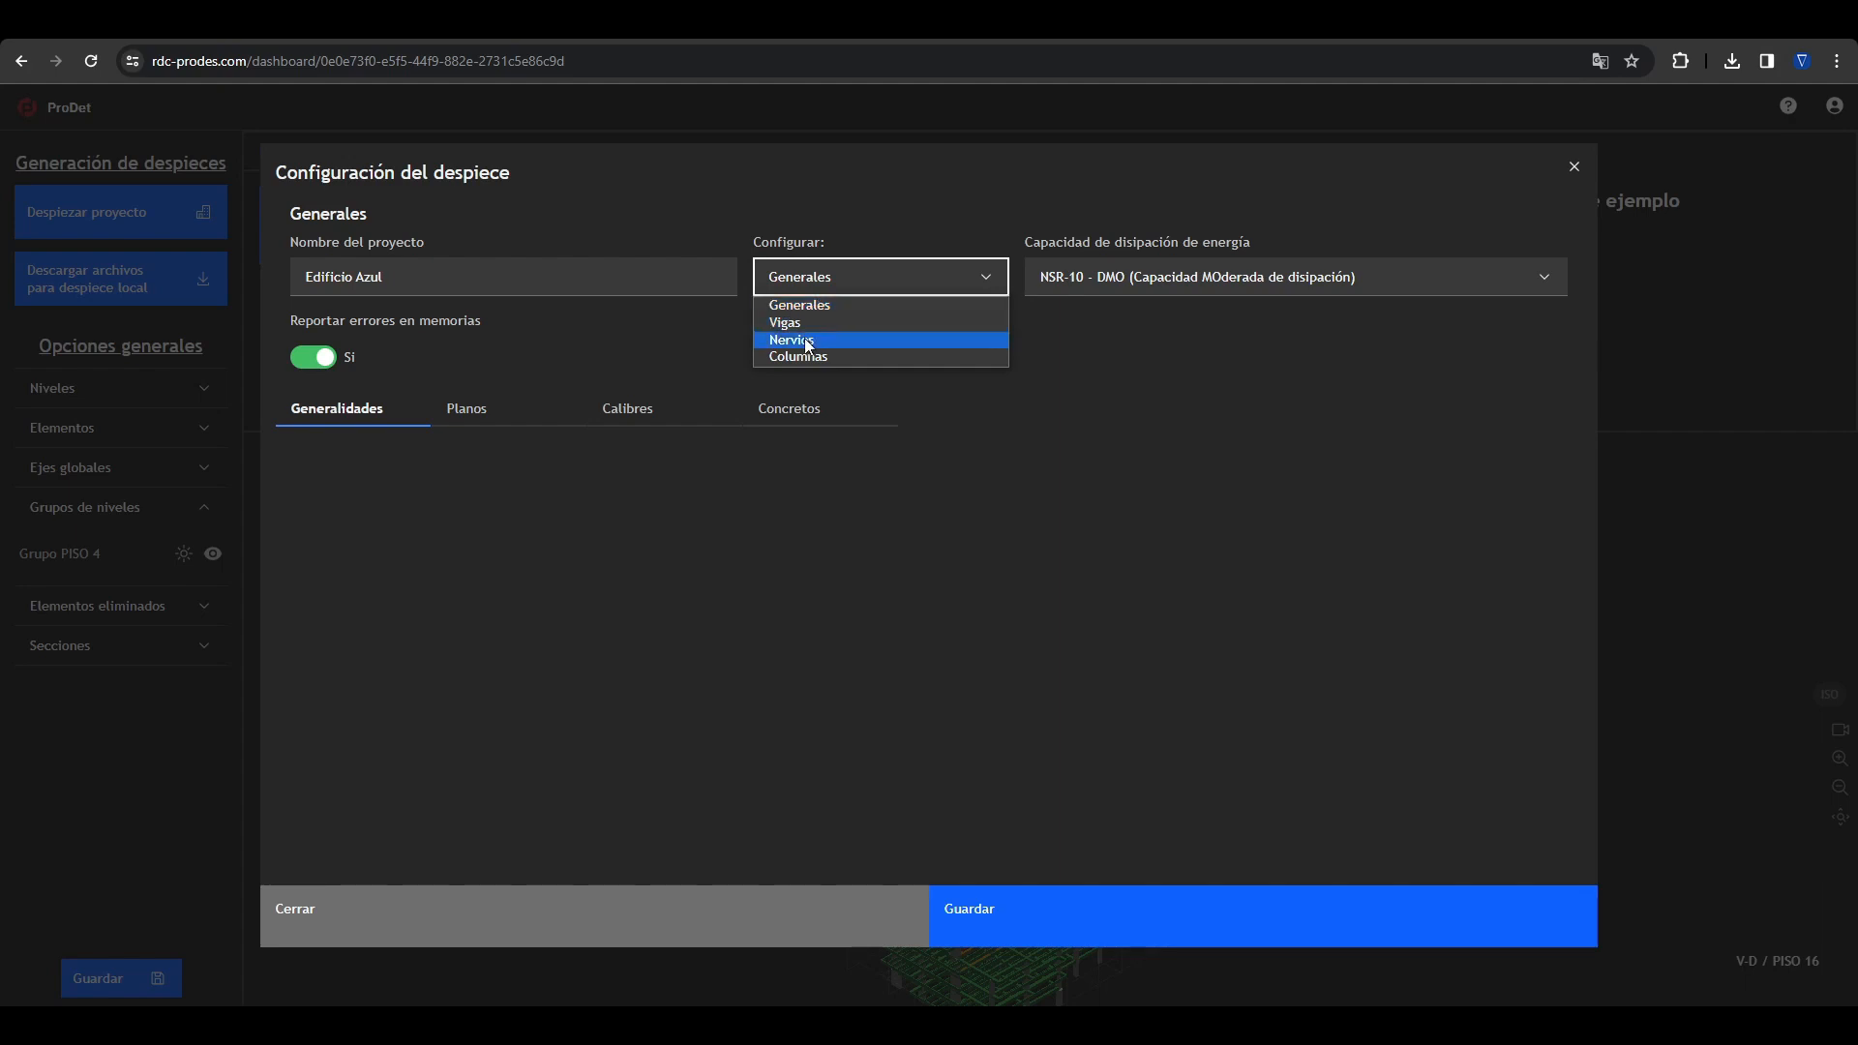
left_click(1228, 348)
left_click(1198, 290)
left_click(1198, 302)
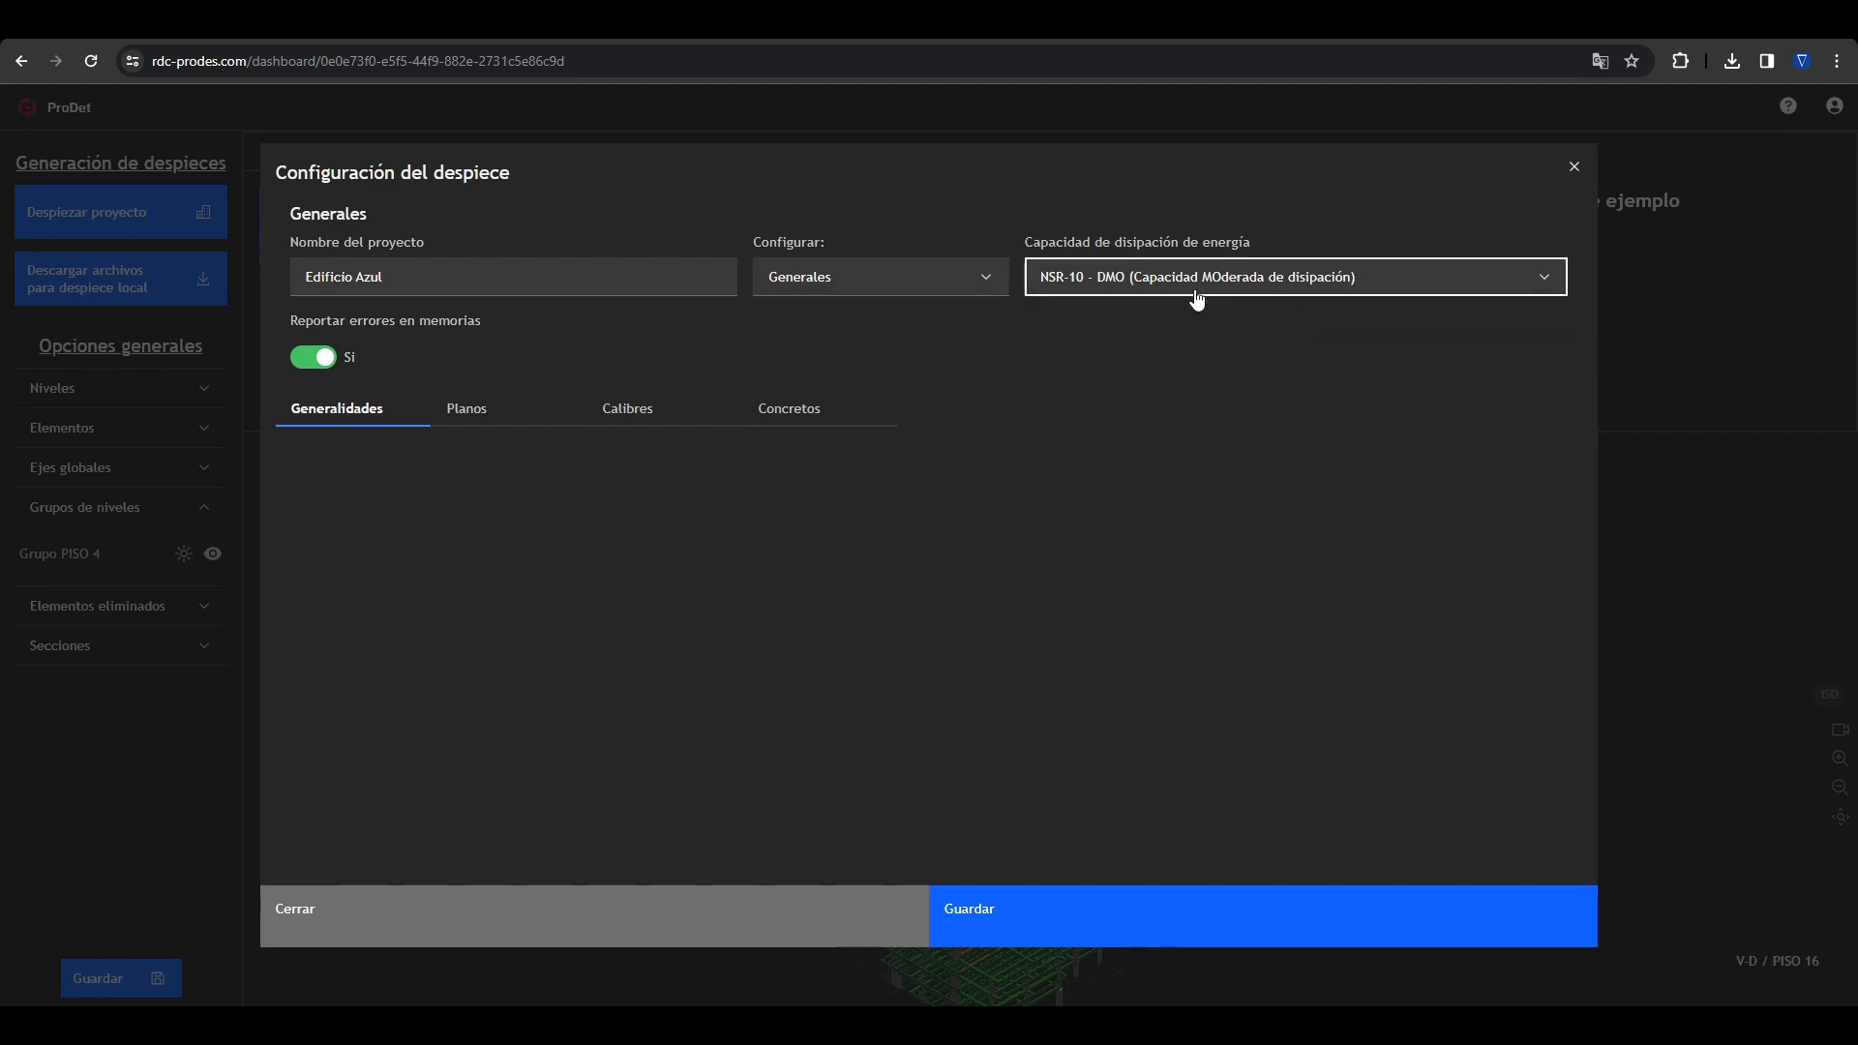
Step: Enable title block labelling for the plans in the general settings and review its naming and text fields
left_click(455, 407)
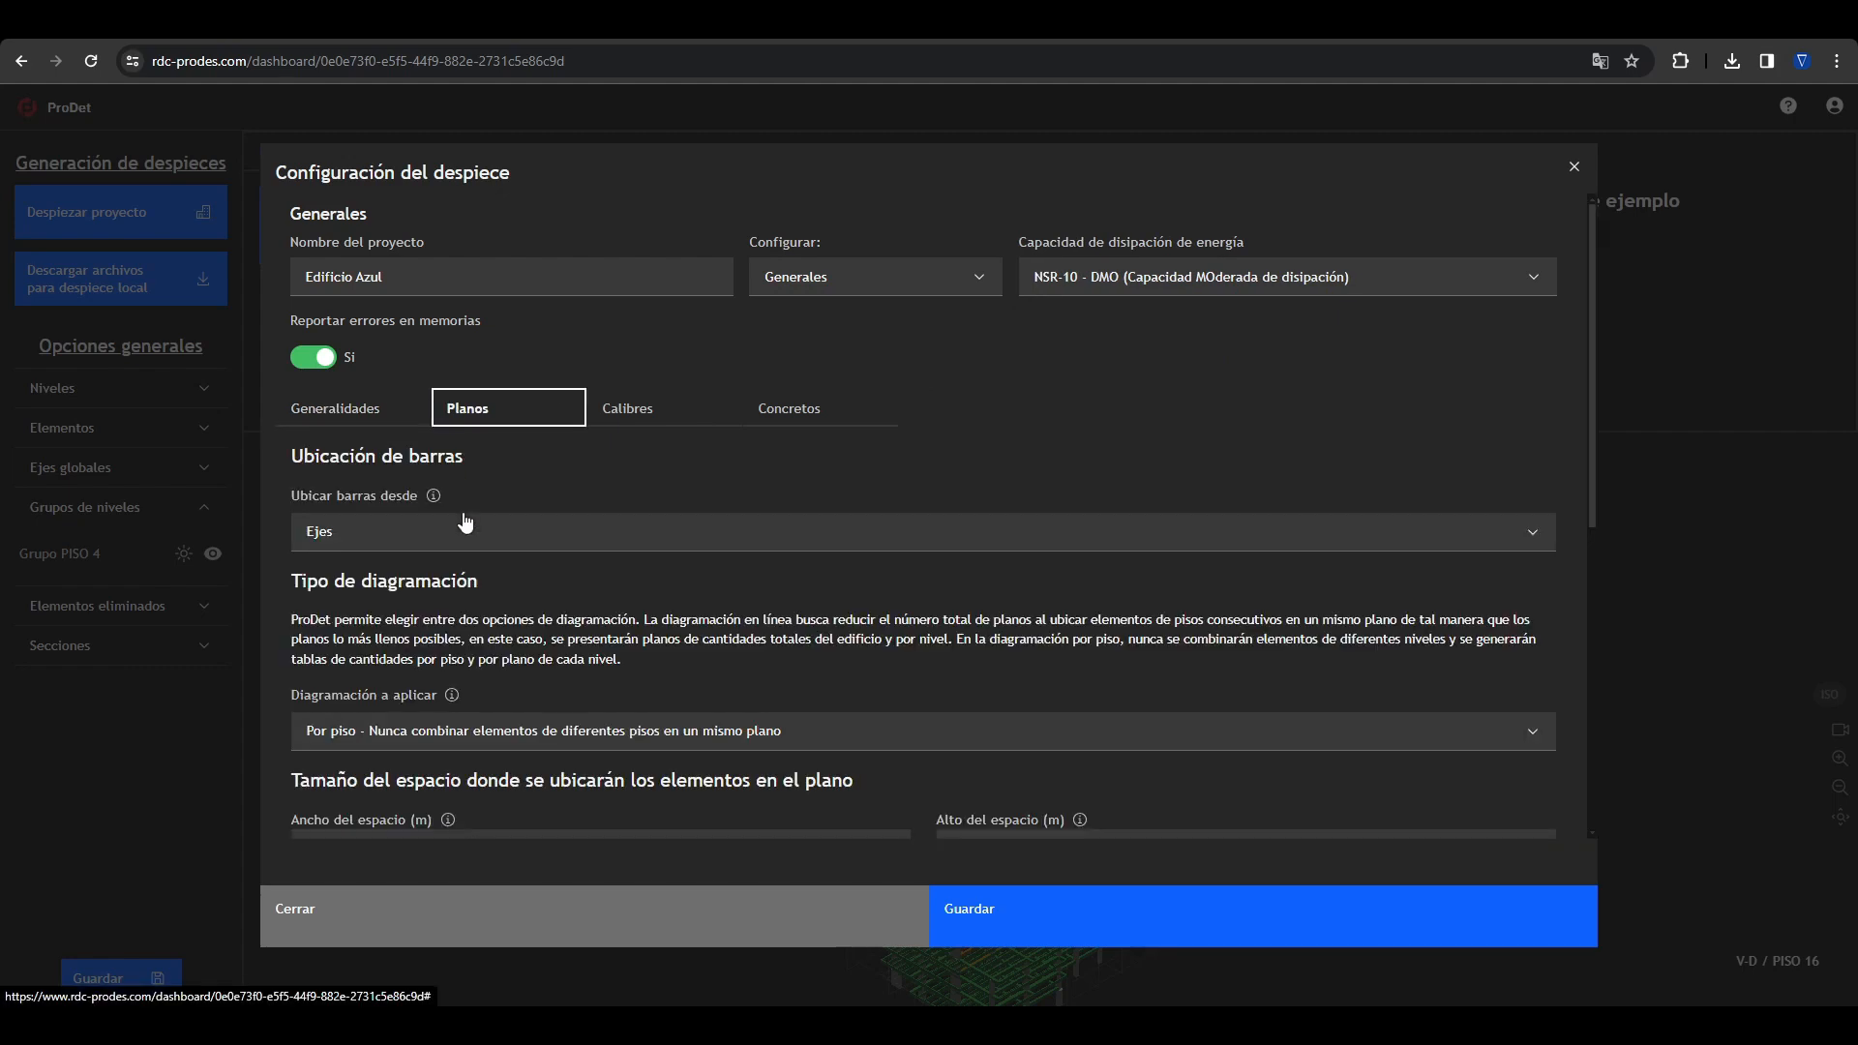
scroll(464, 553, "down", 2)
scroll(464, 553, "down", 1)
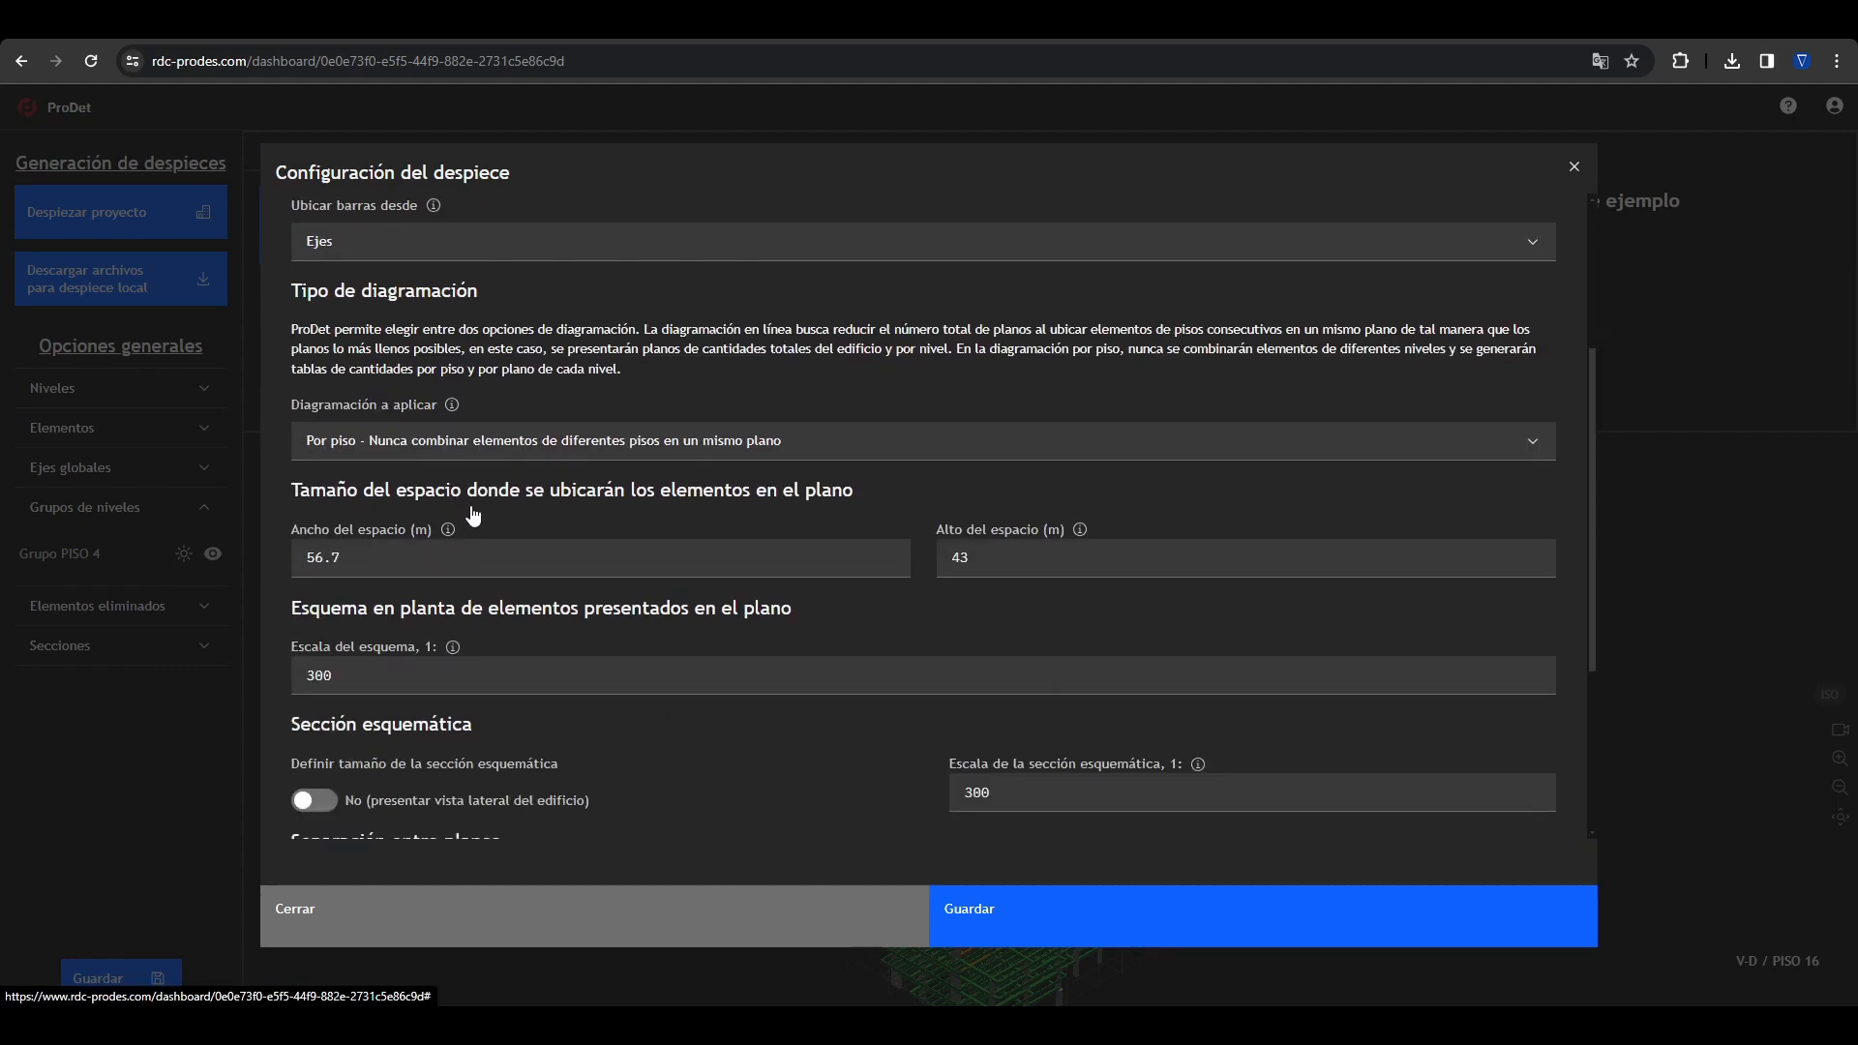
left_click(488, 447)
left_click(496, 450)
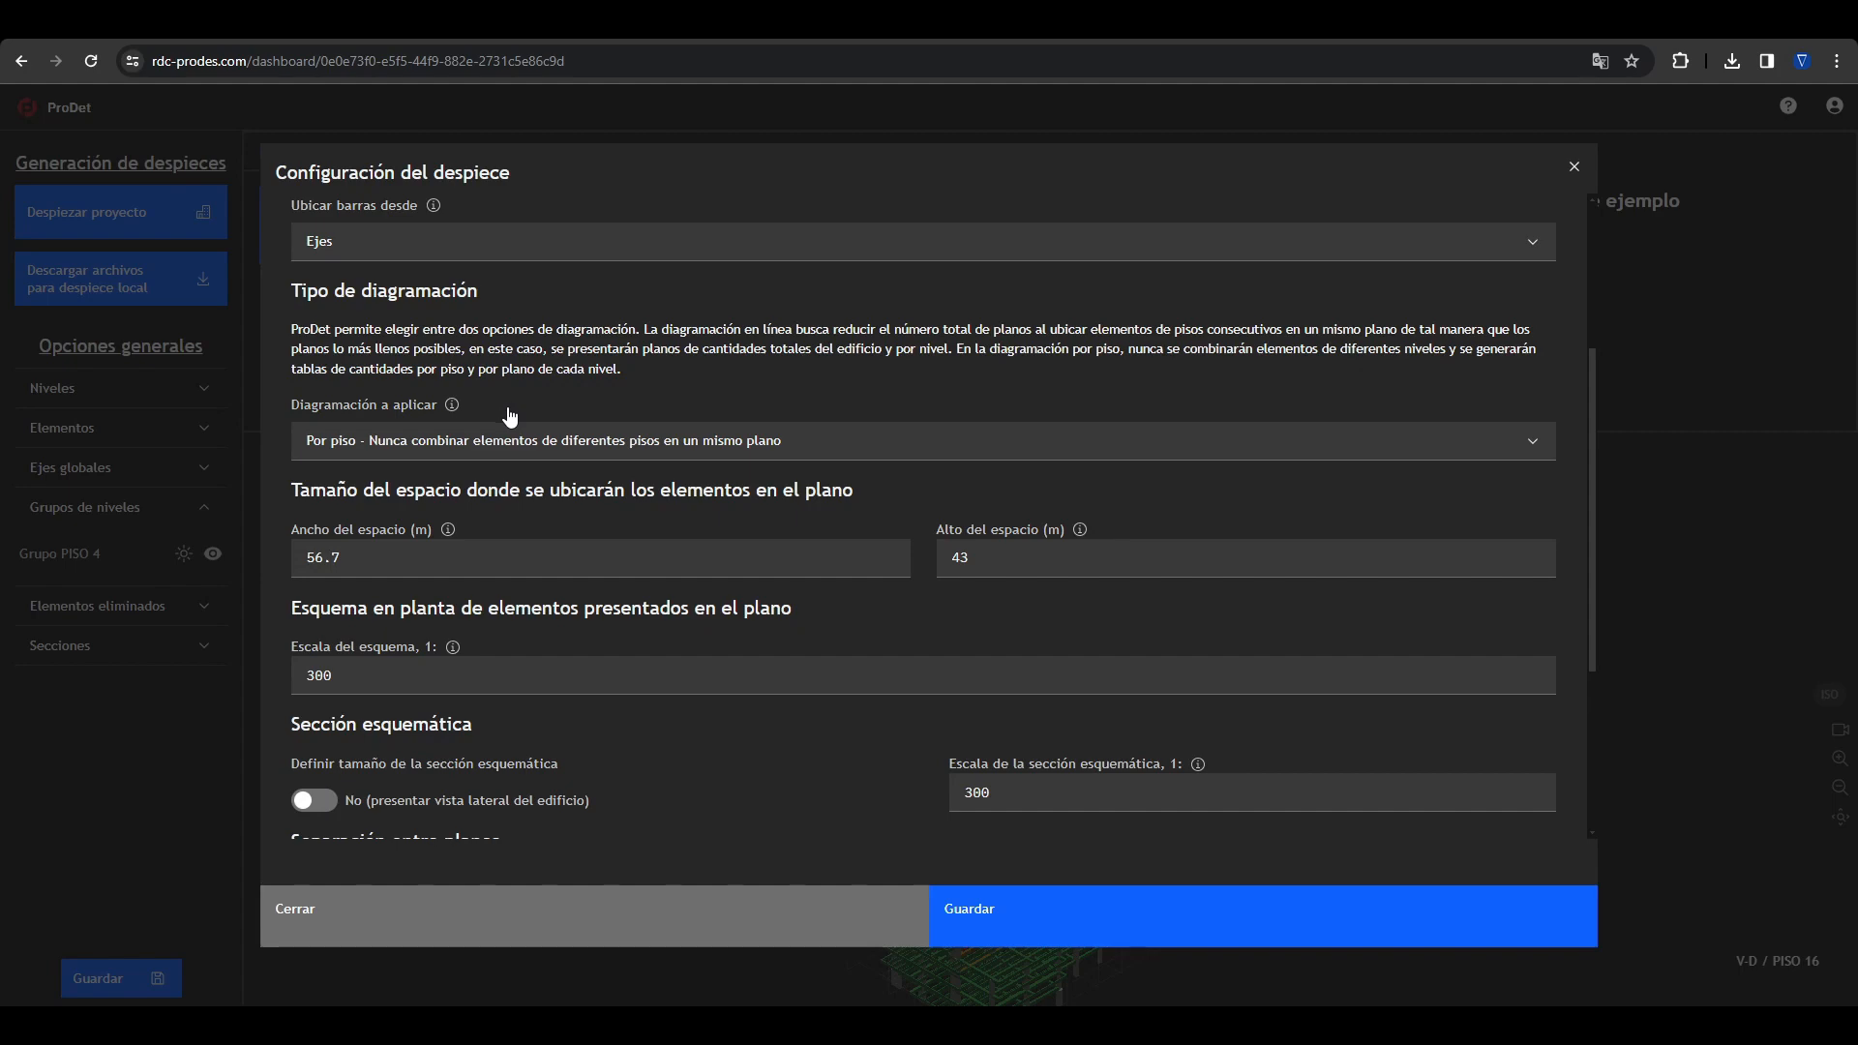
scroll(609, 527, "down", 3)
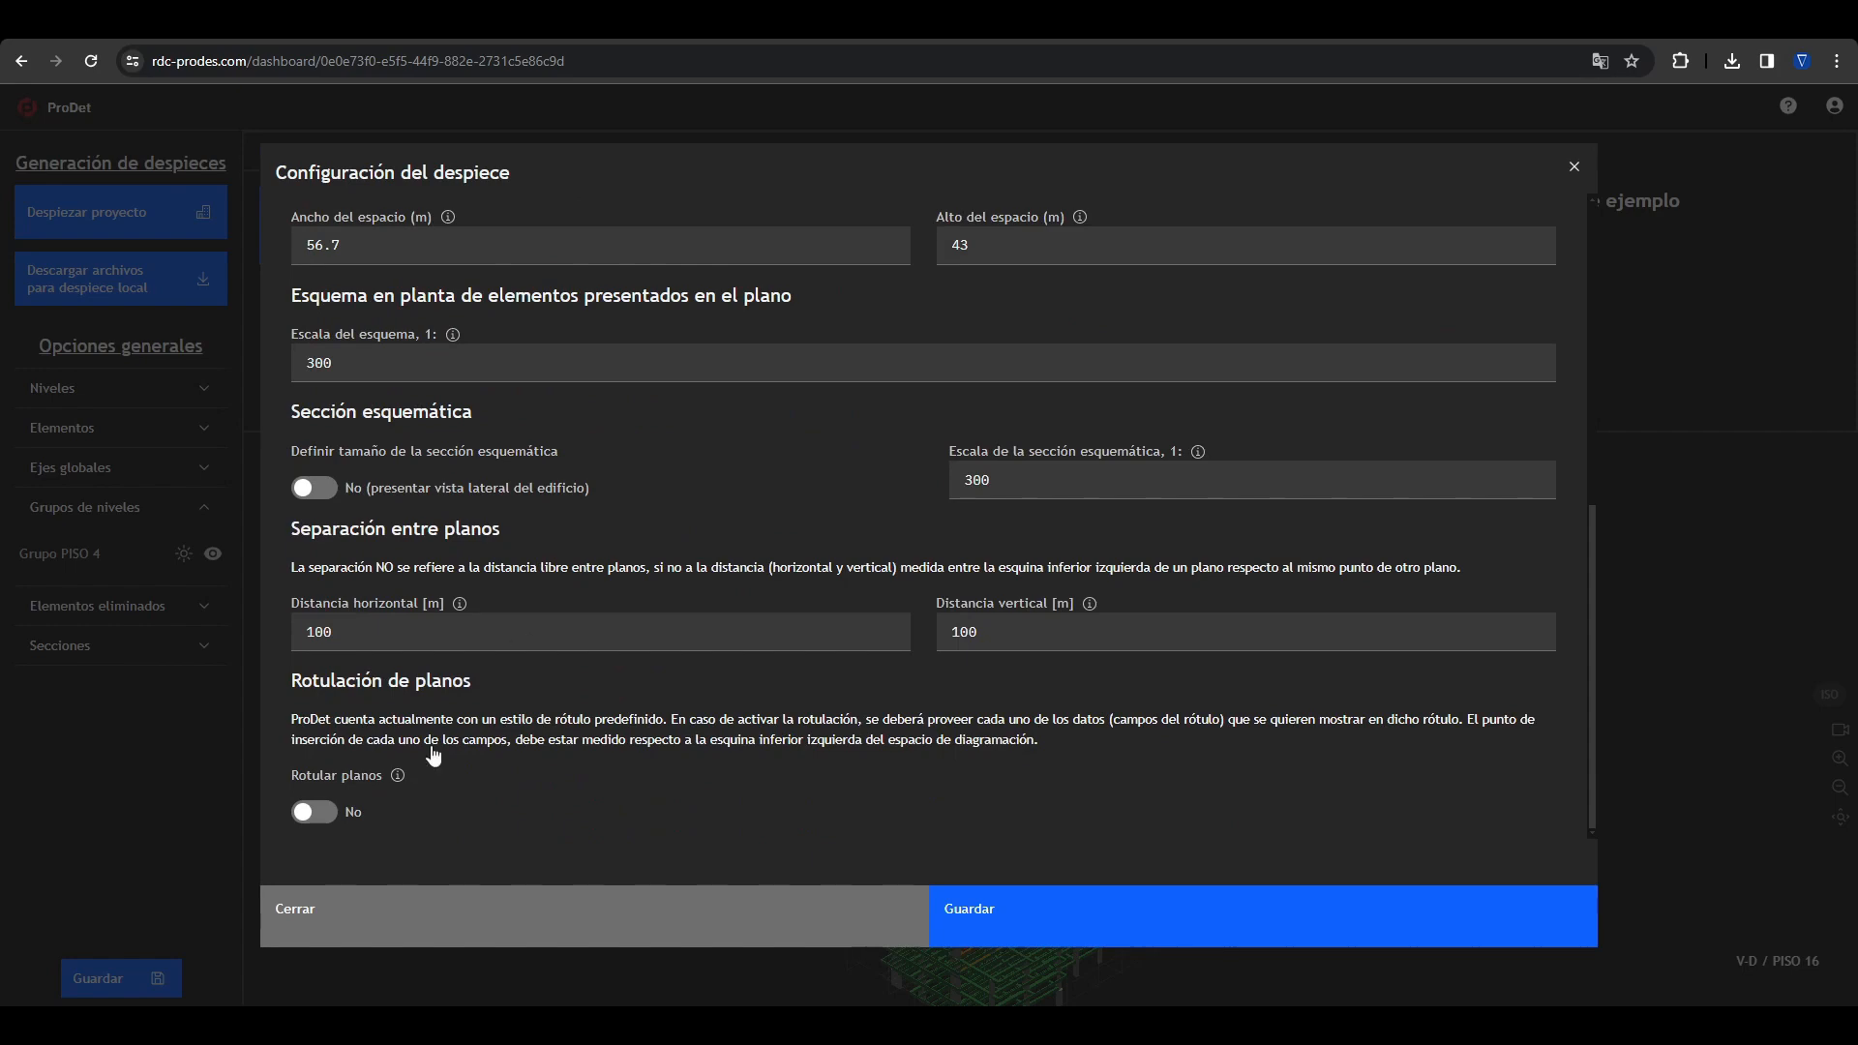
left_click(315, 811)
scroll(392, 728, "down", 5)
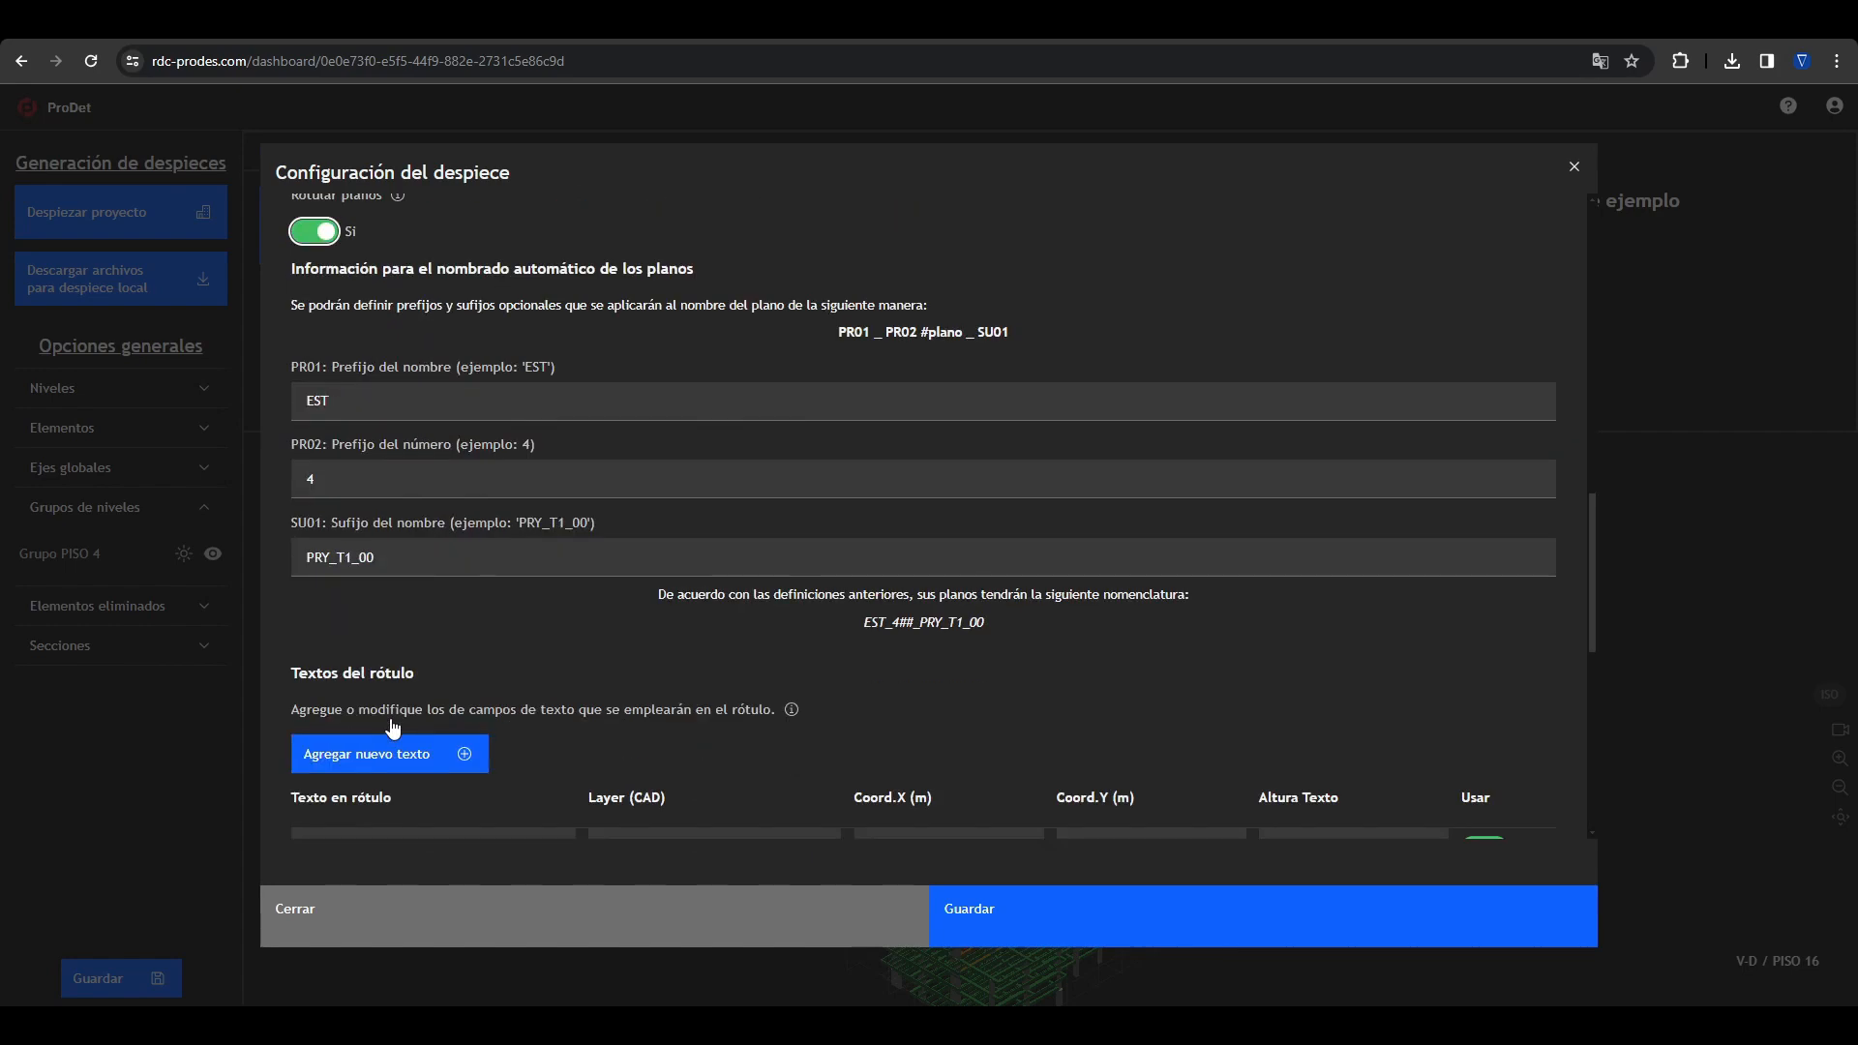
scroll(415, 672, "down", 4)
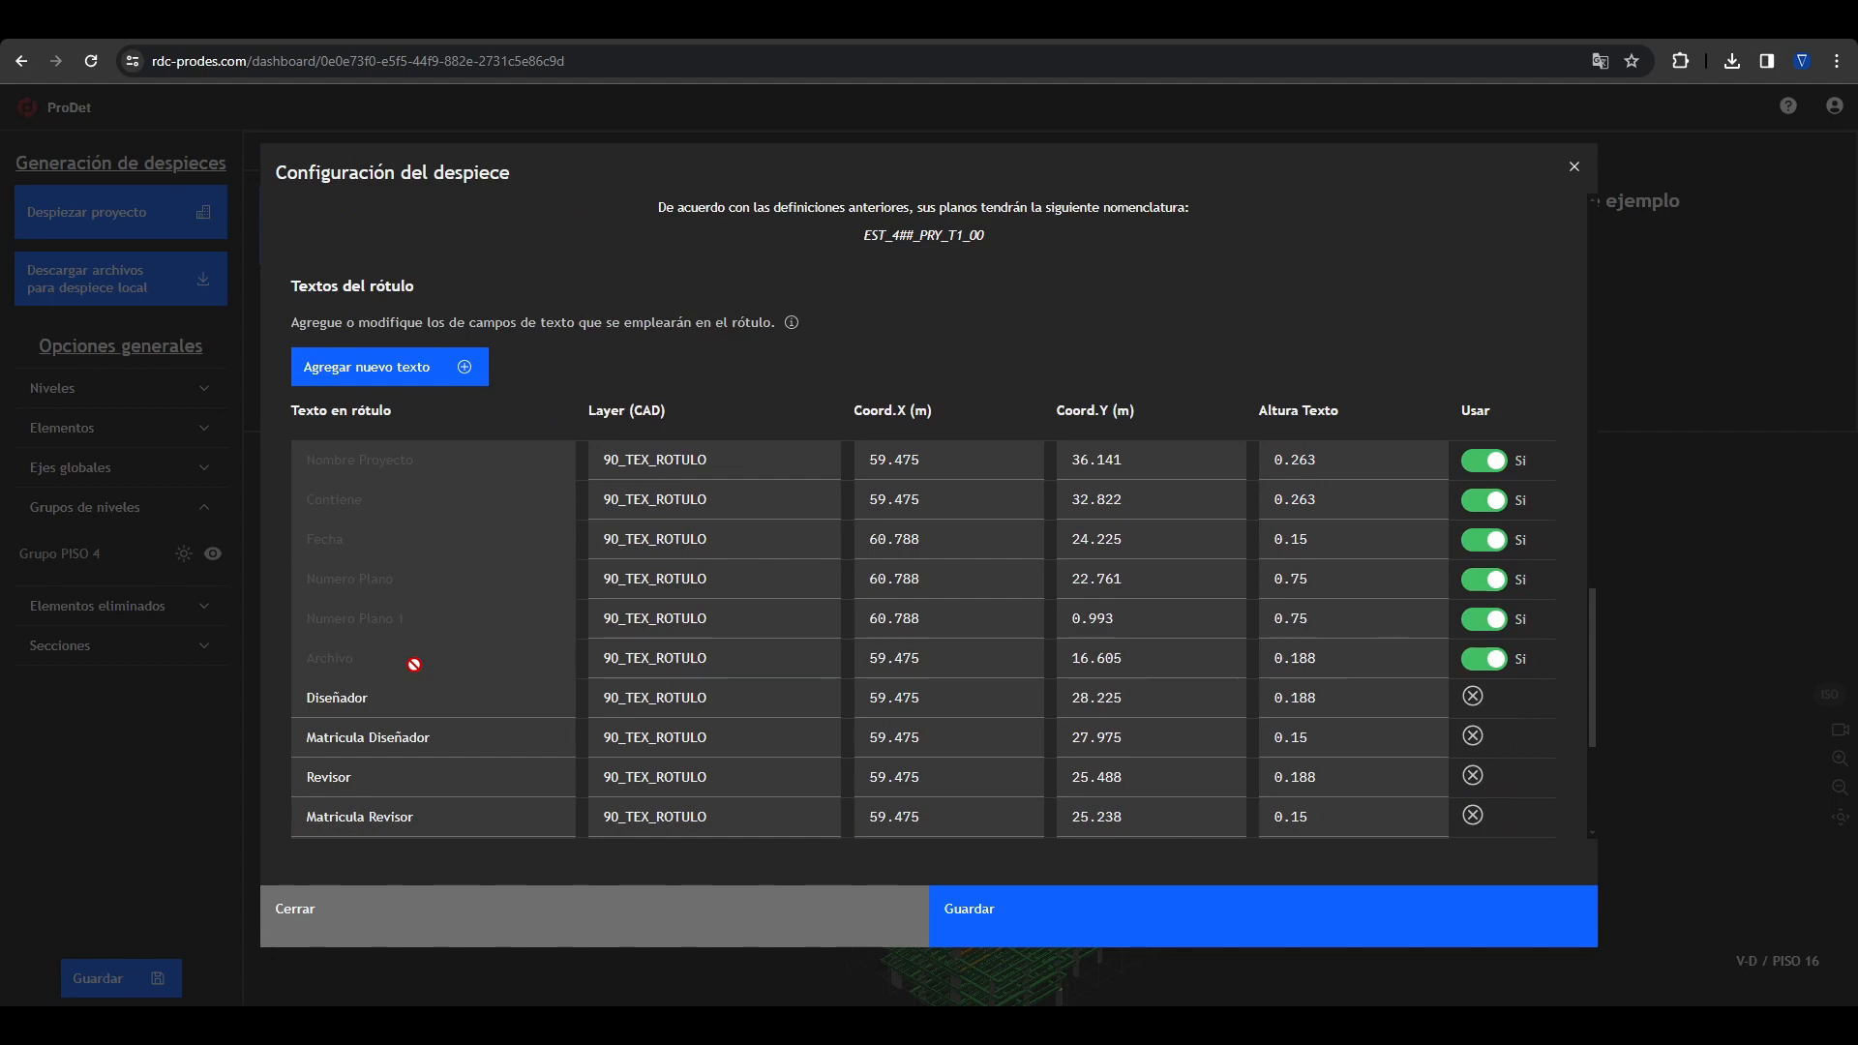
scroll(506, 426, "up", 15)
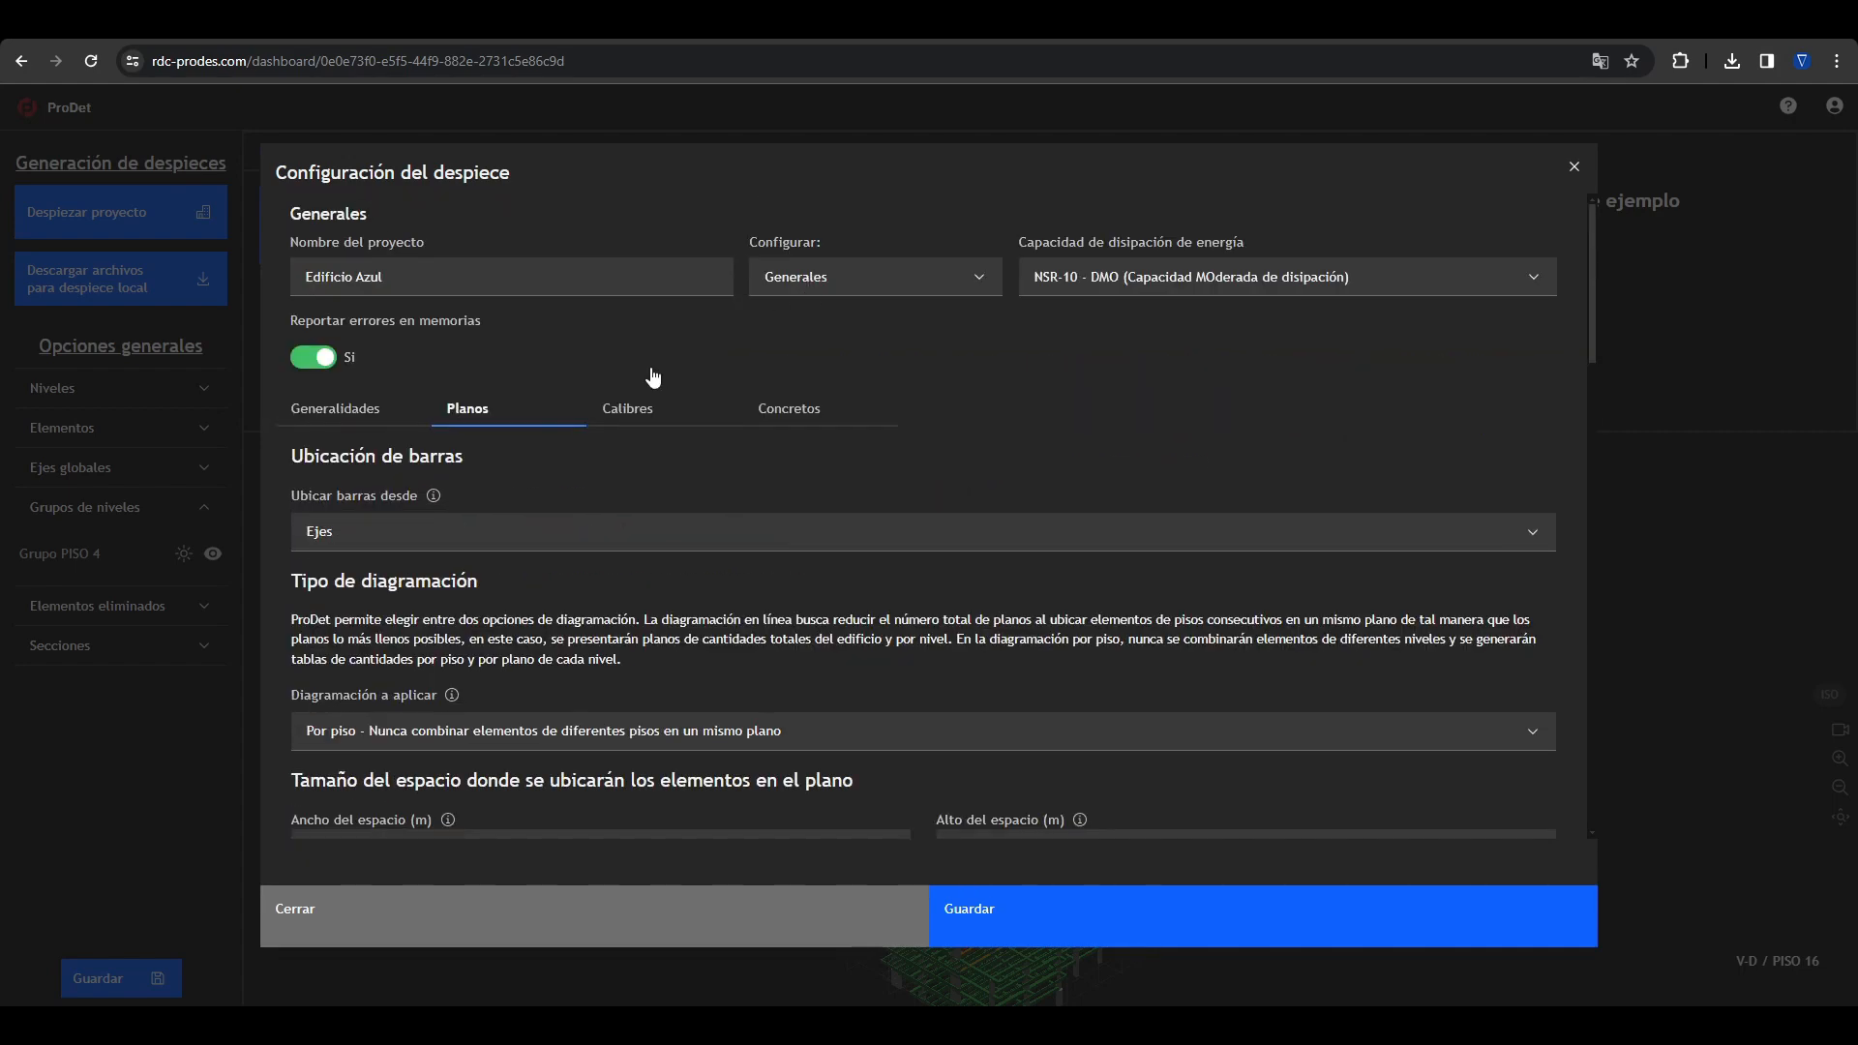
Step: Review the rebar size table and the list of concrete strengths in the general settings
left_click(627, 408)
scroll(519, 490, "down", 2)
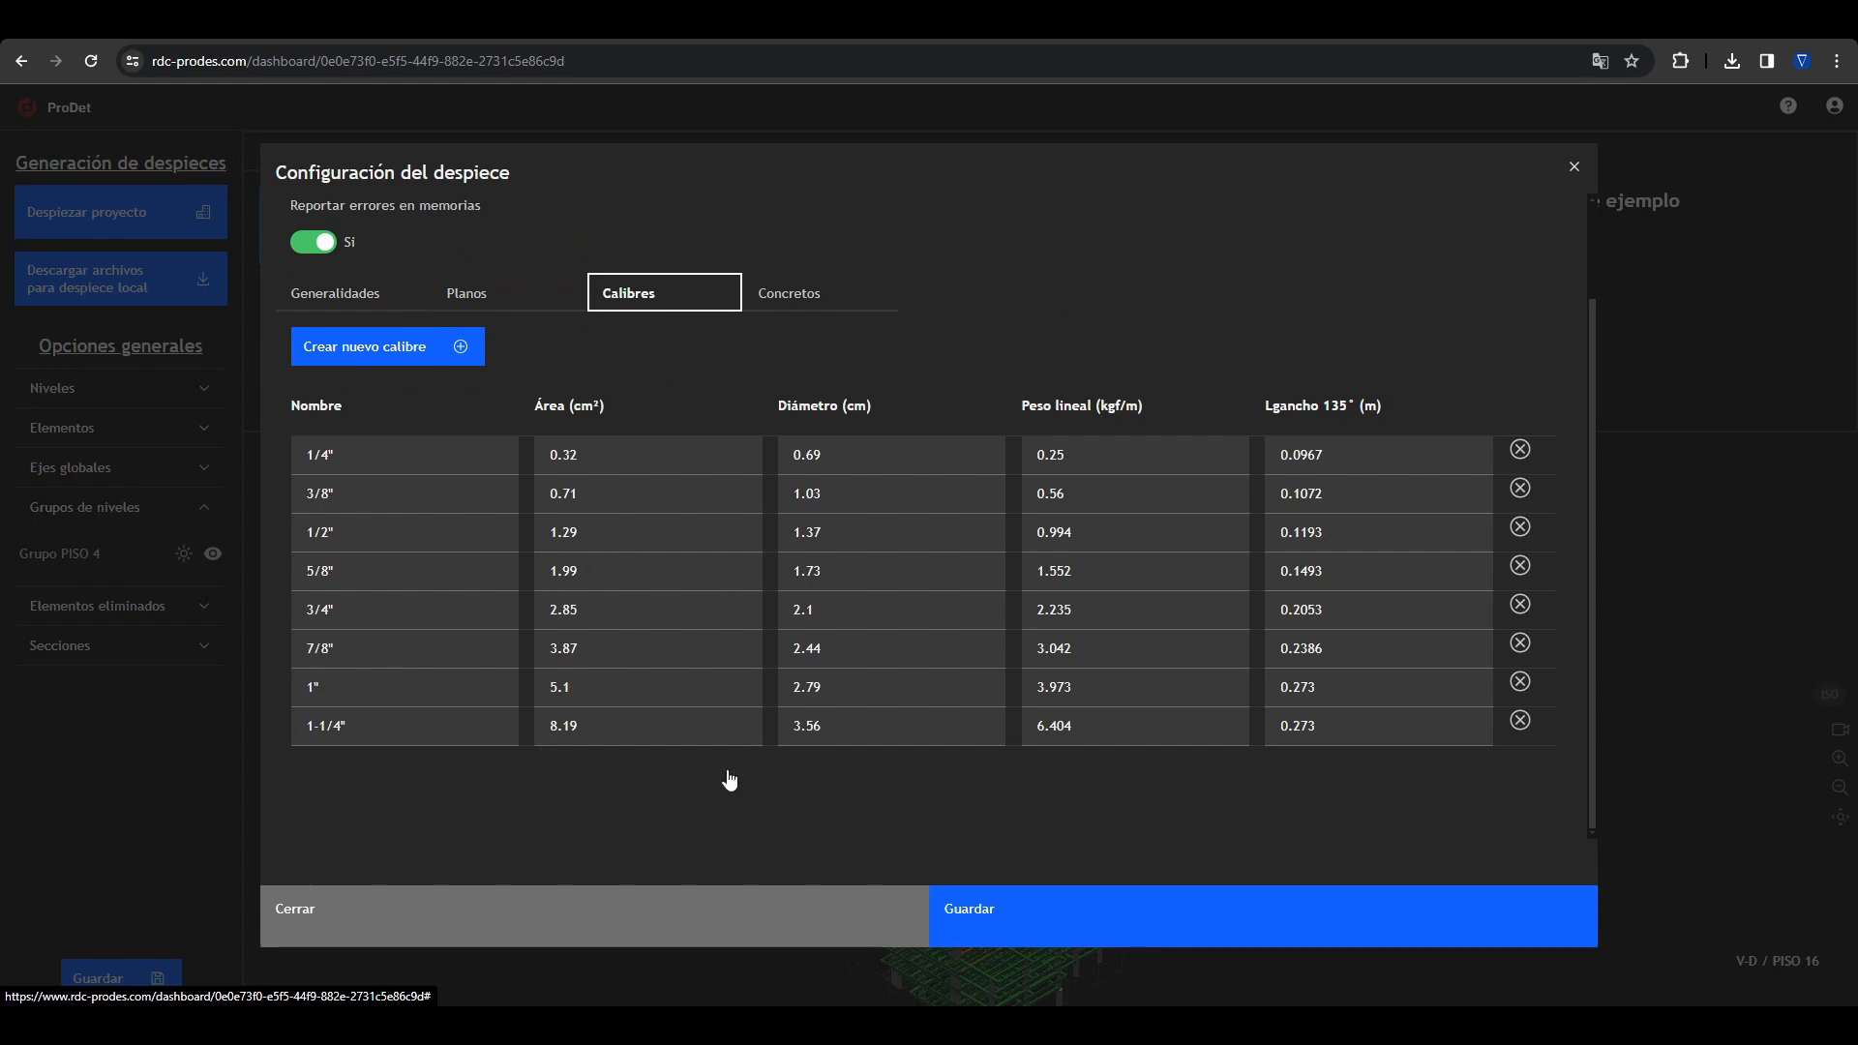
left_click(761, 306)
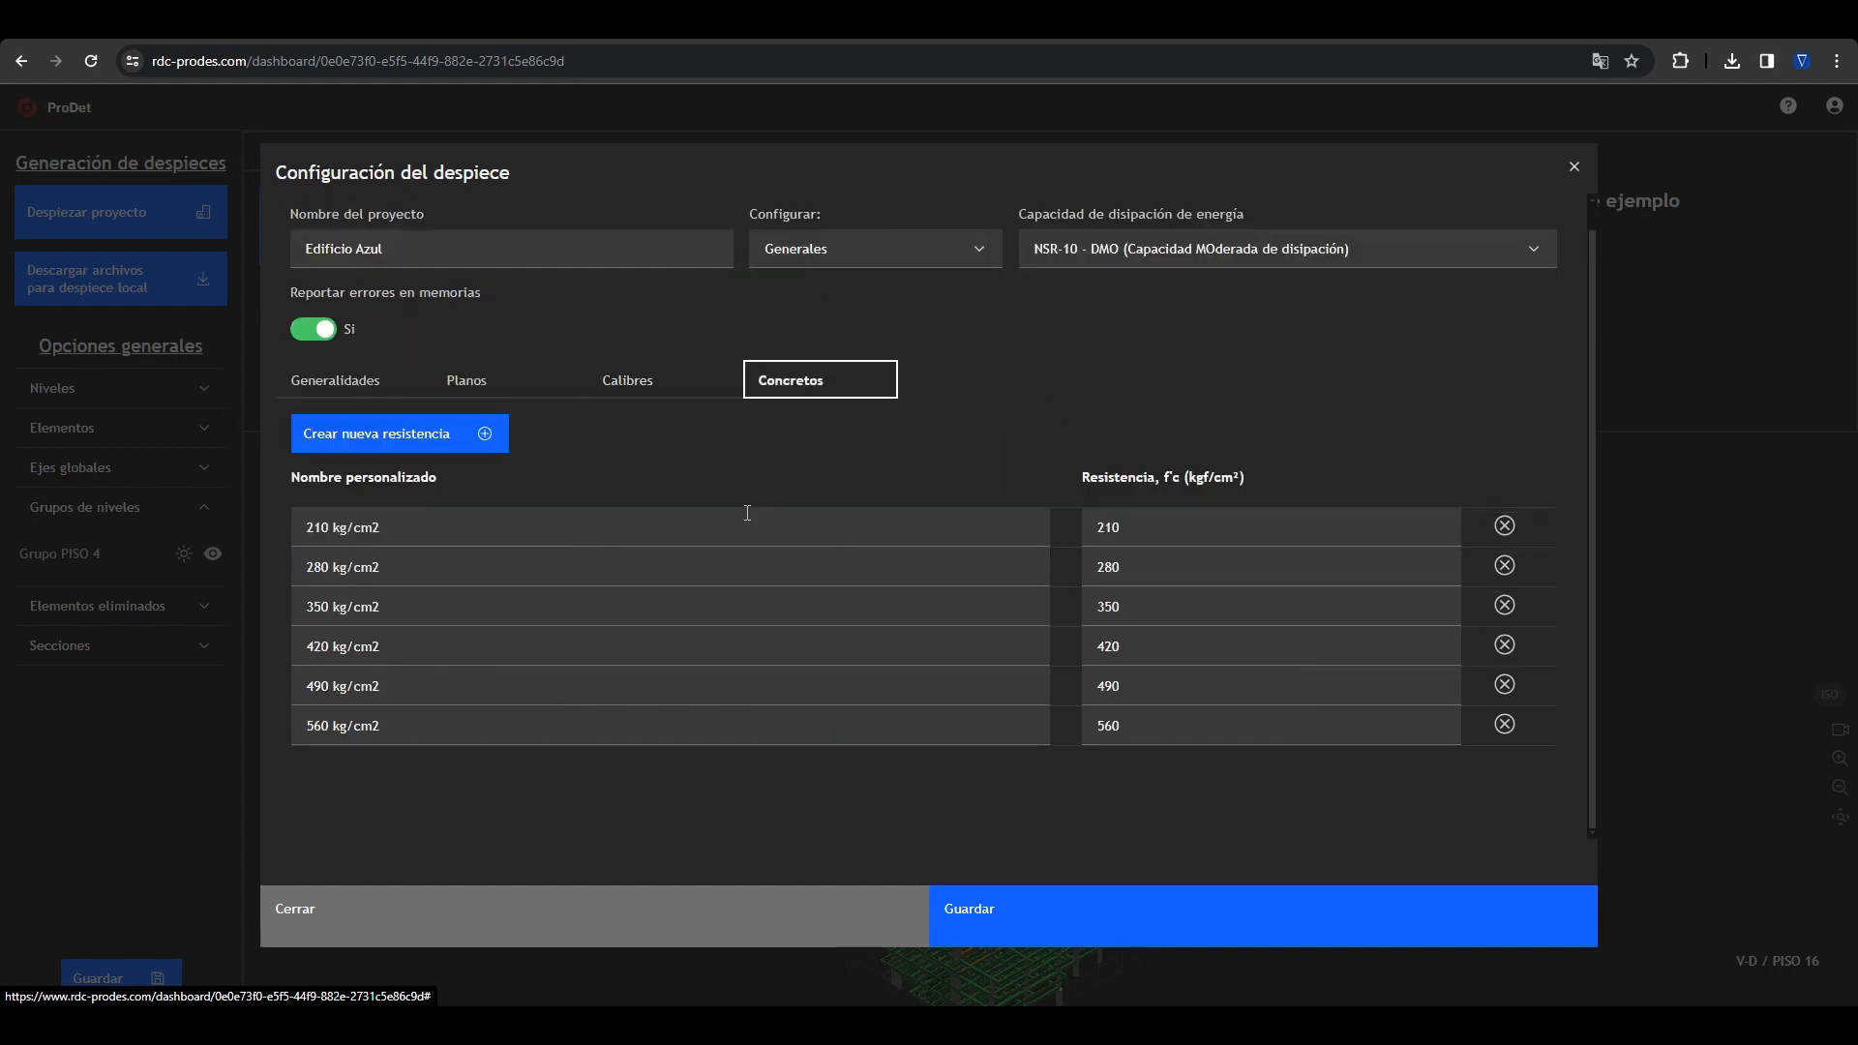
Step: Switch the configuration to Vigas and examine the variables controlling the physics of the problem, including the explanation of d'
left_click(785, 253)
left_click(788, 294)
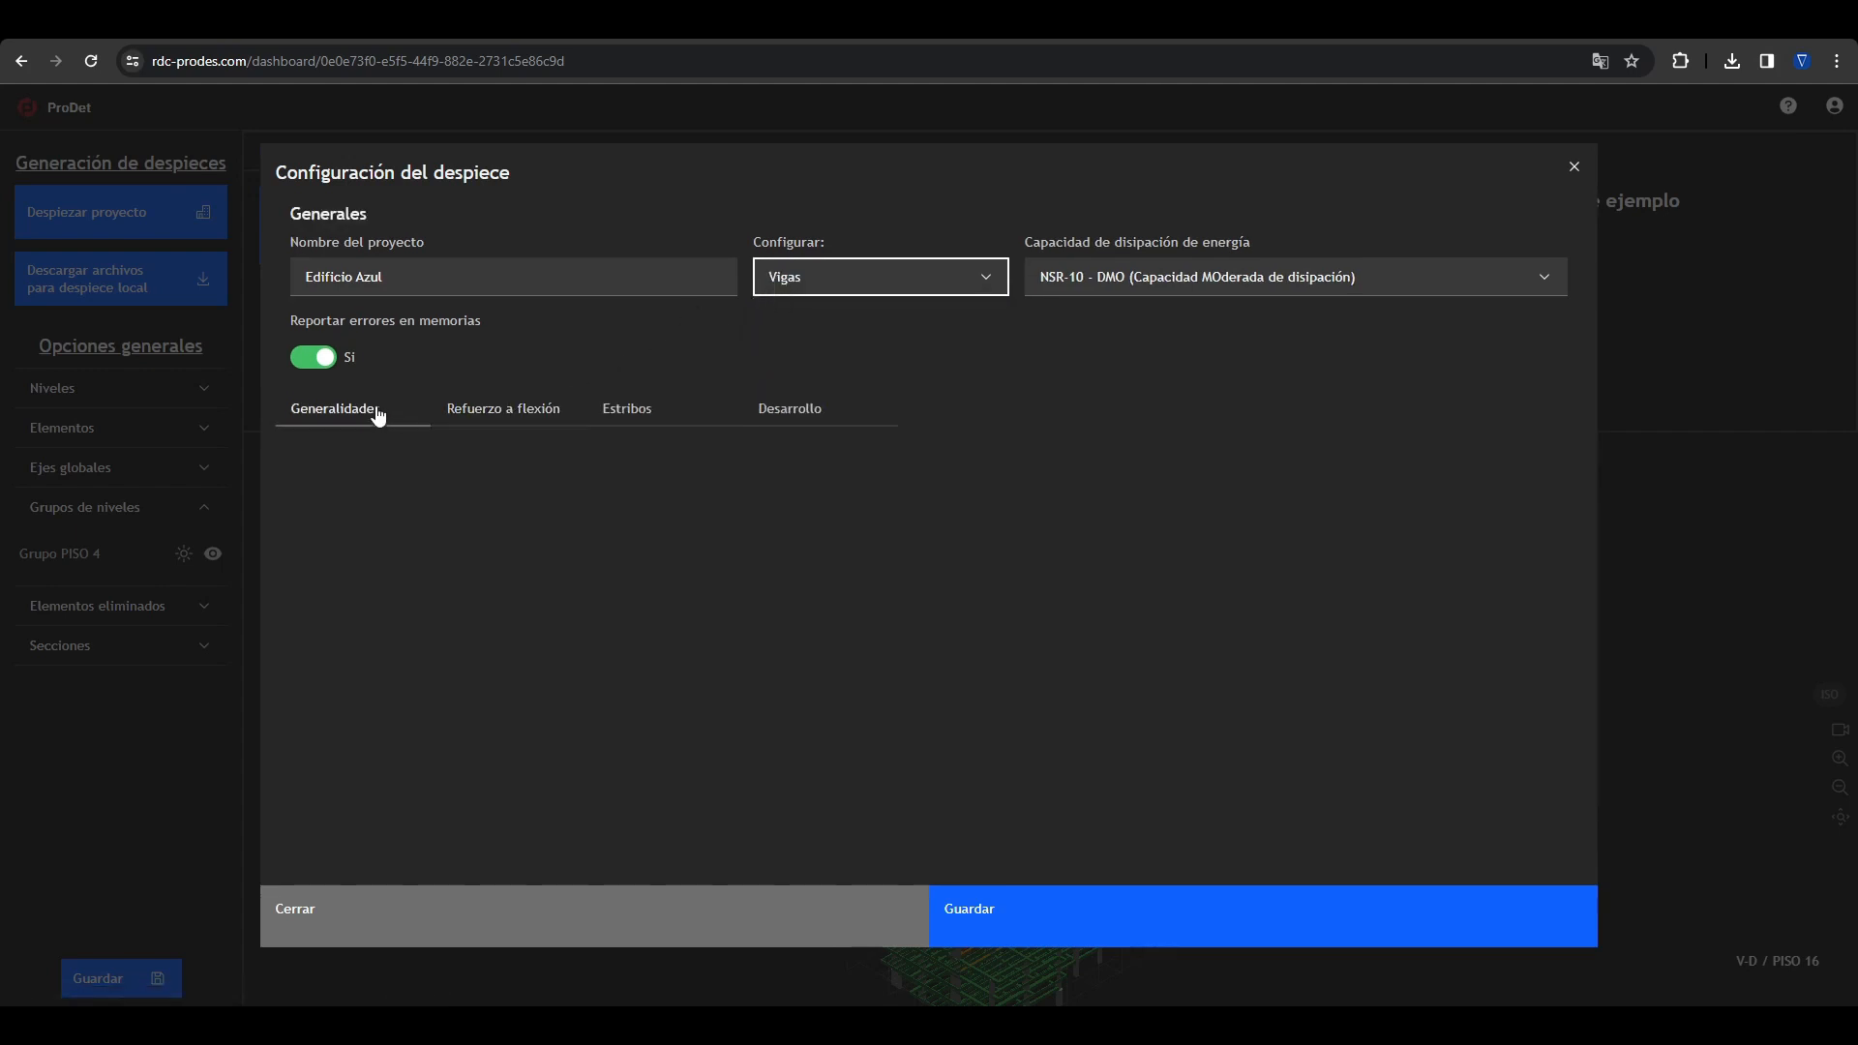
left_click(344, 414)
left_click(373, 464)
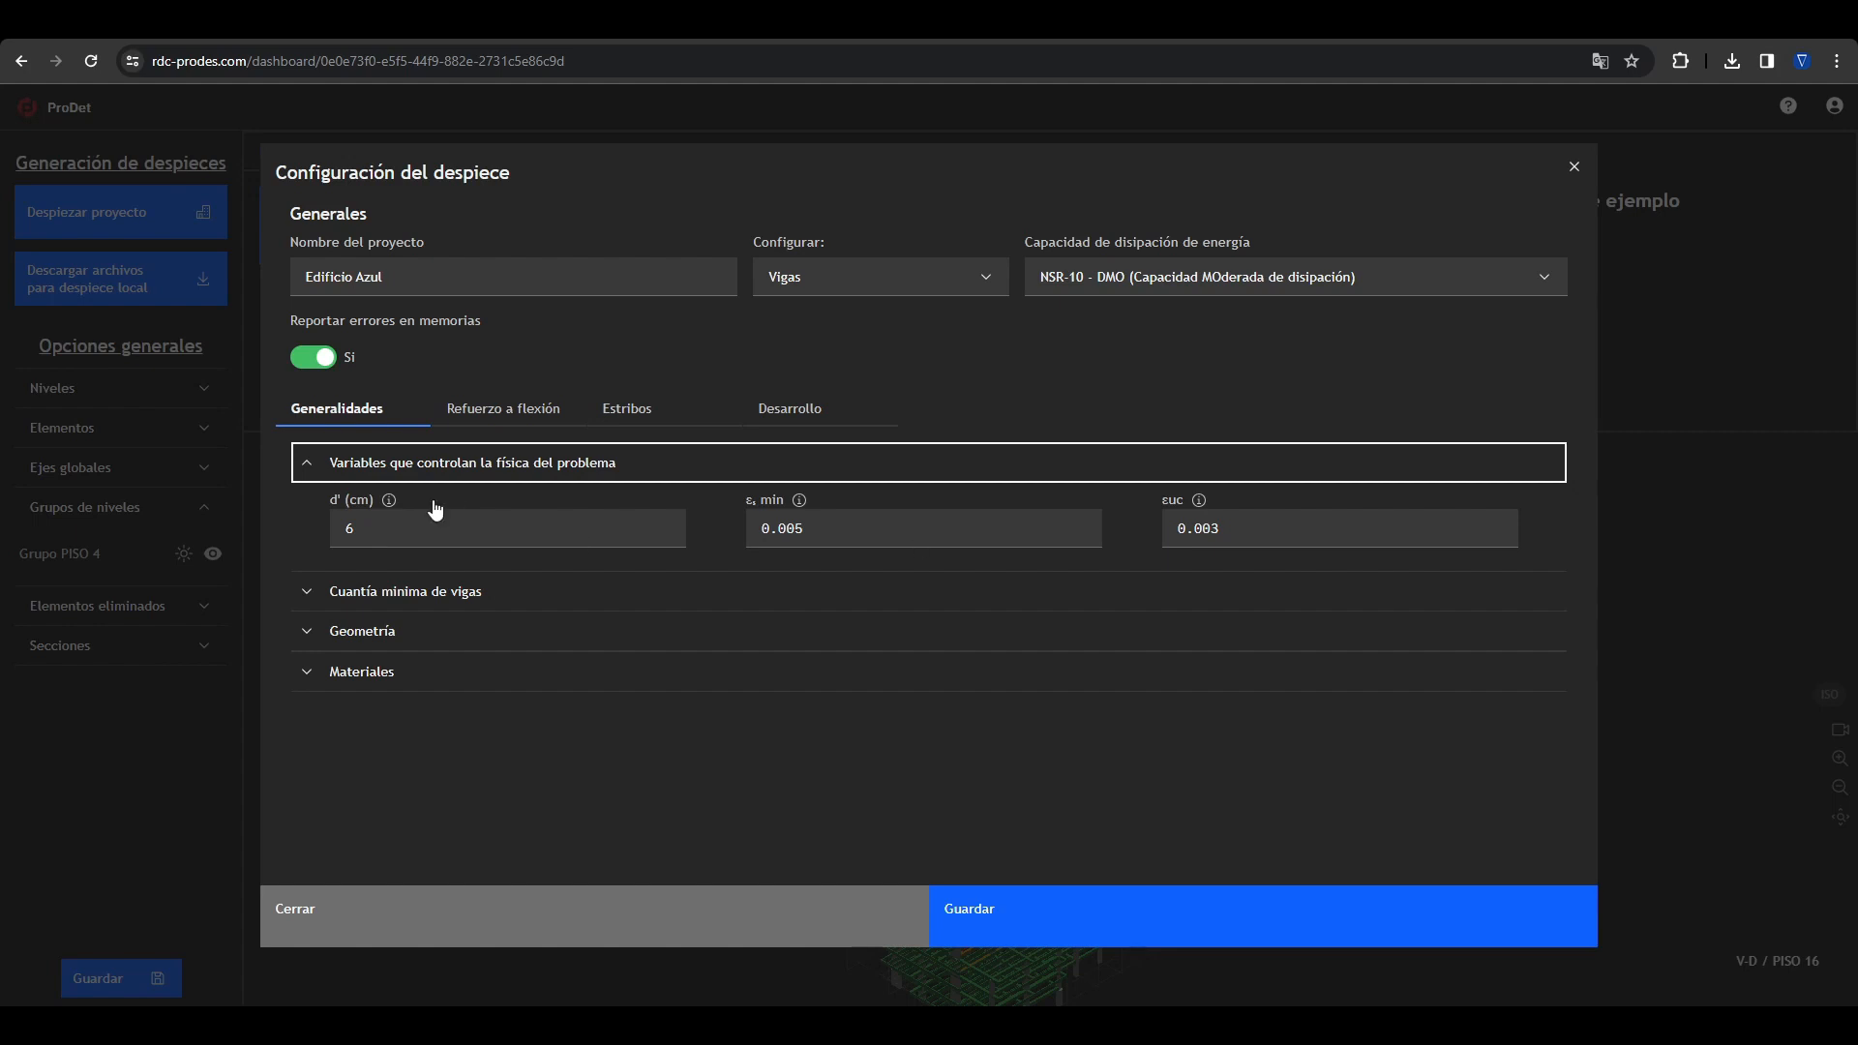
left_click(390, 501)
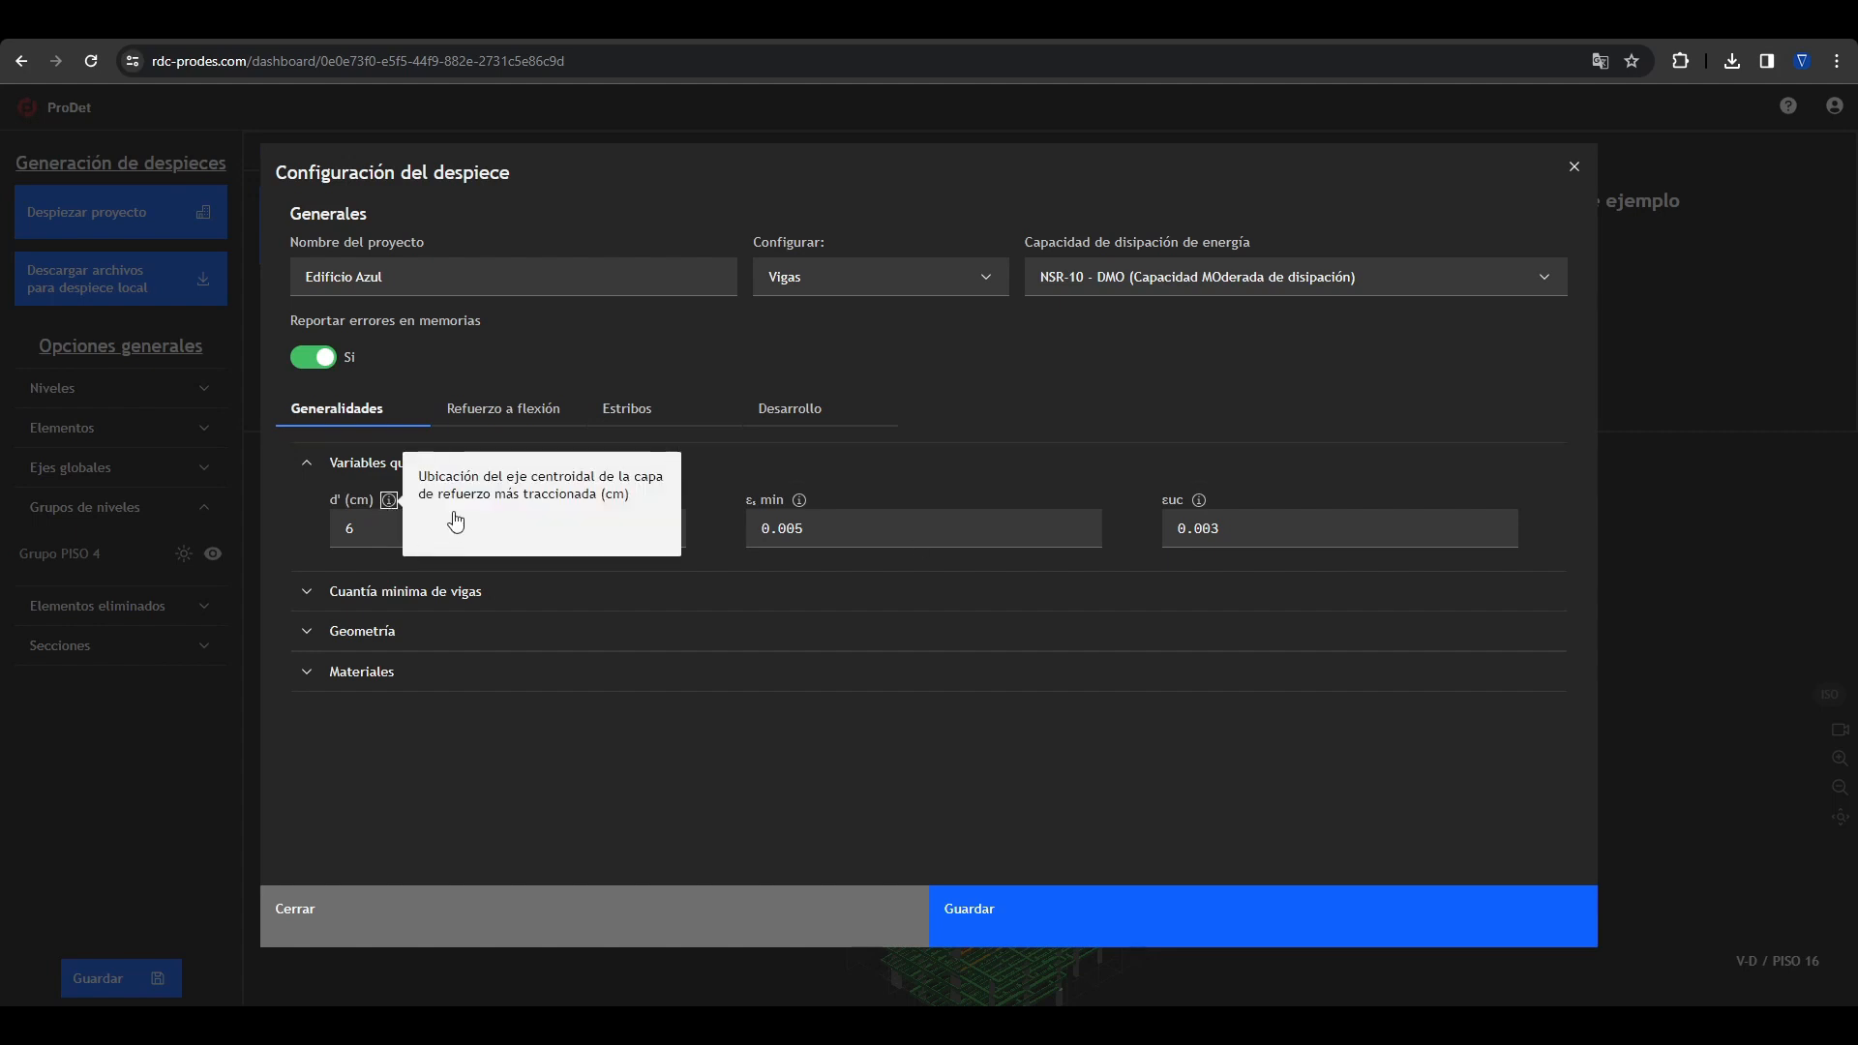
left_click(825, 760)
Step: Review the beams' flexural reinforcement settings, including bar sizes, and the development length categories
left_click(542, 408)
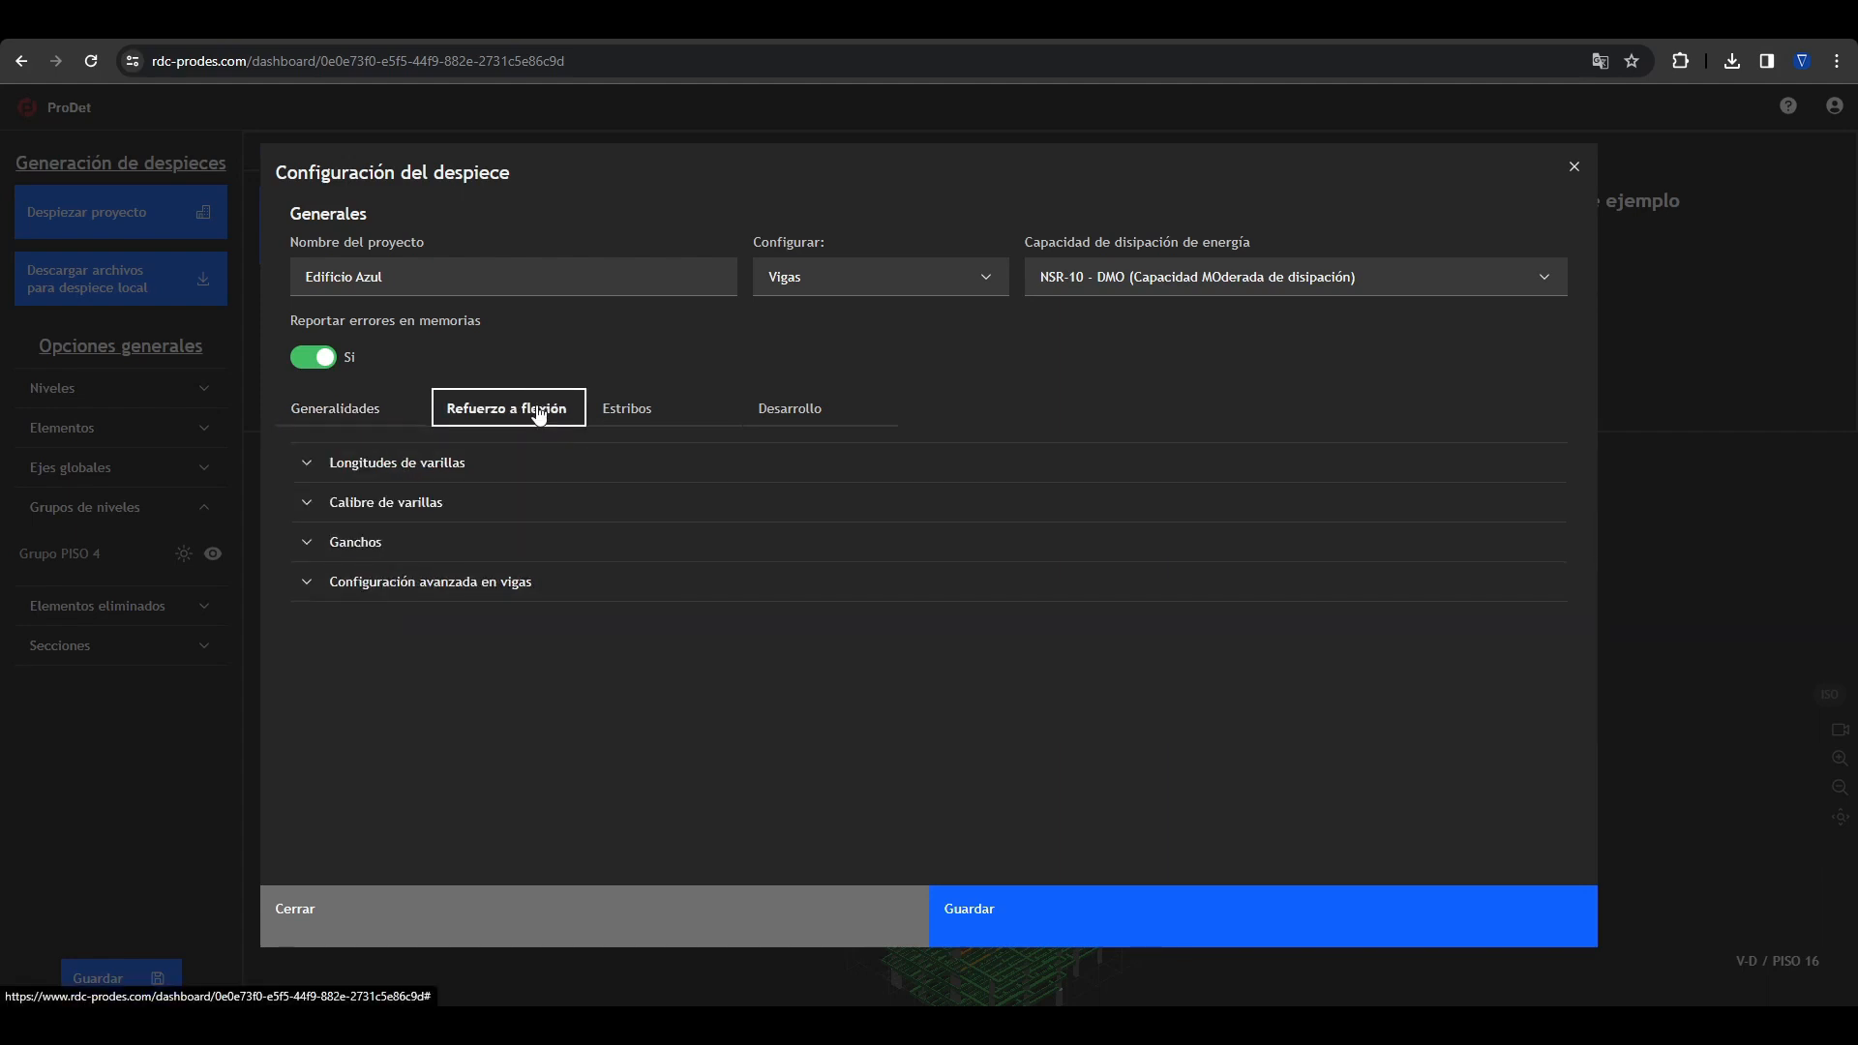
left_click(432, 501)
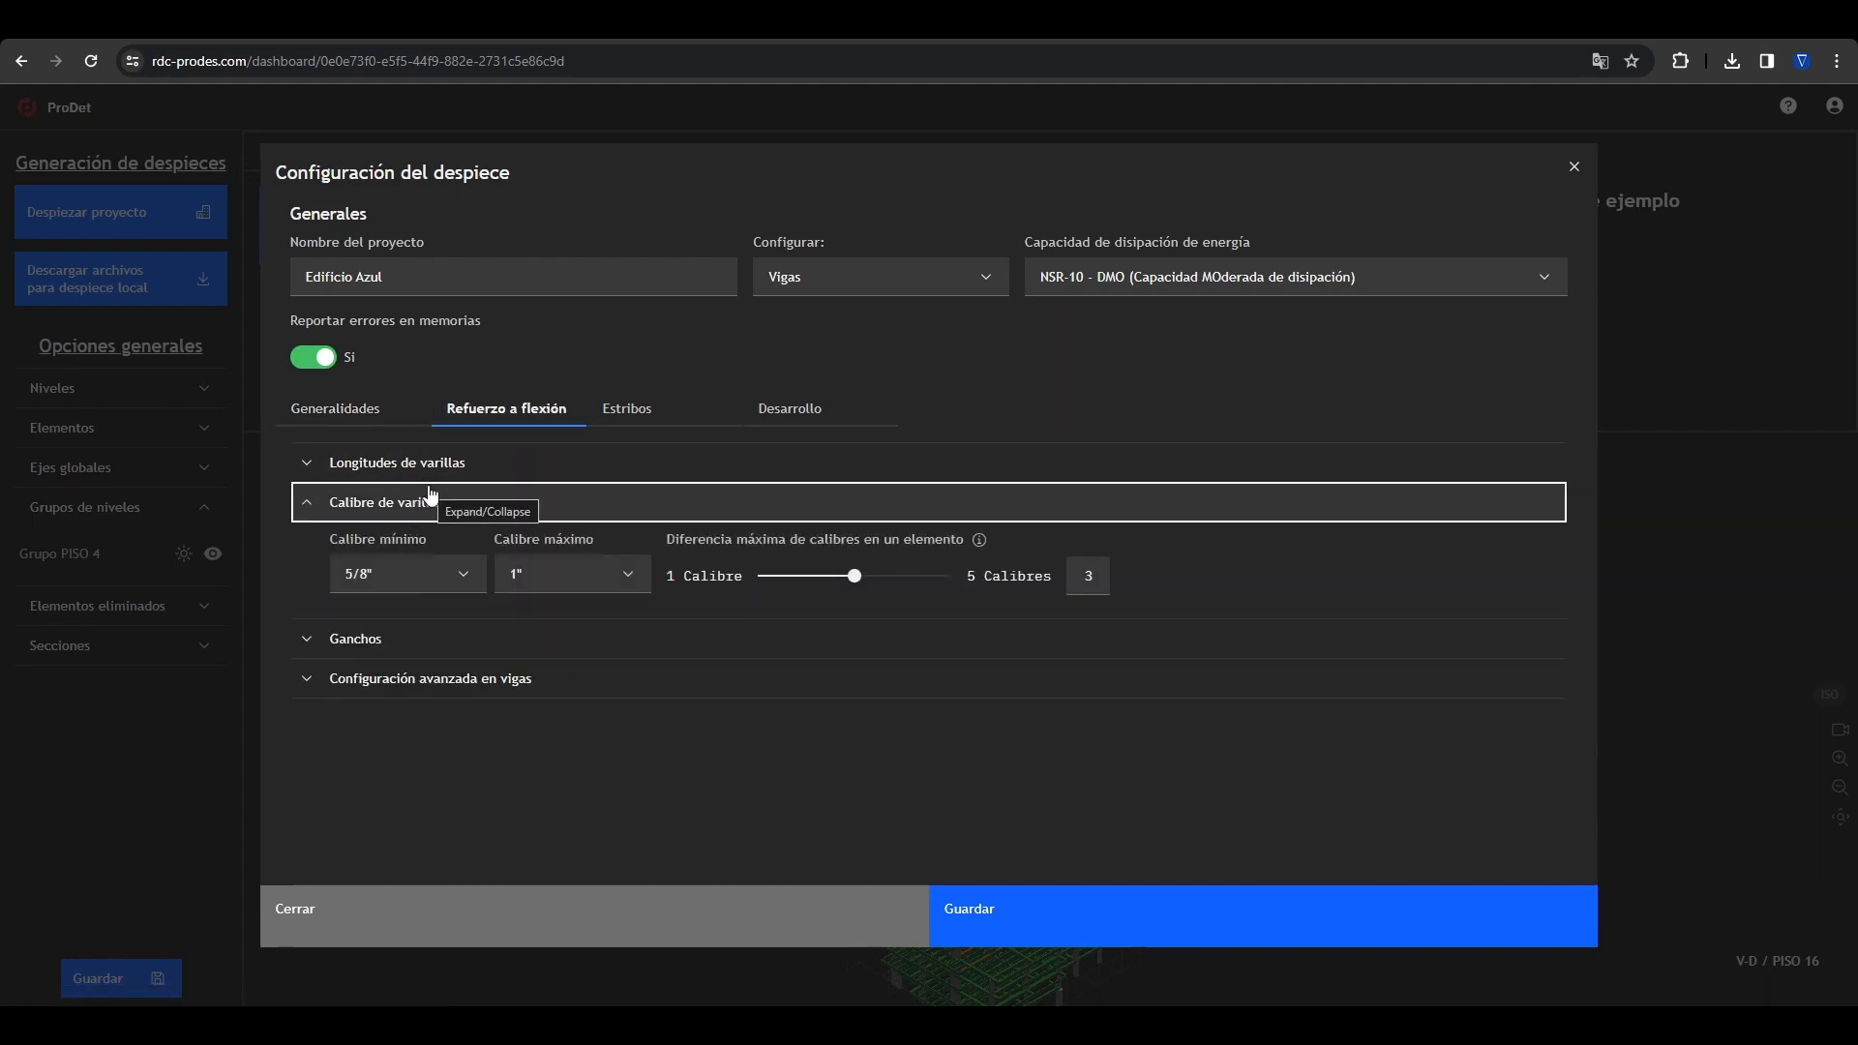
left_click(412, 464)
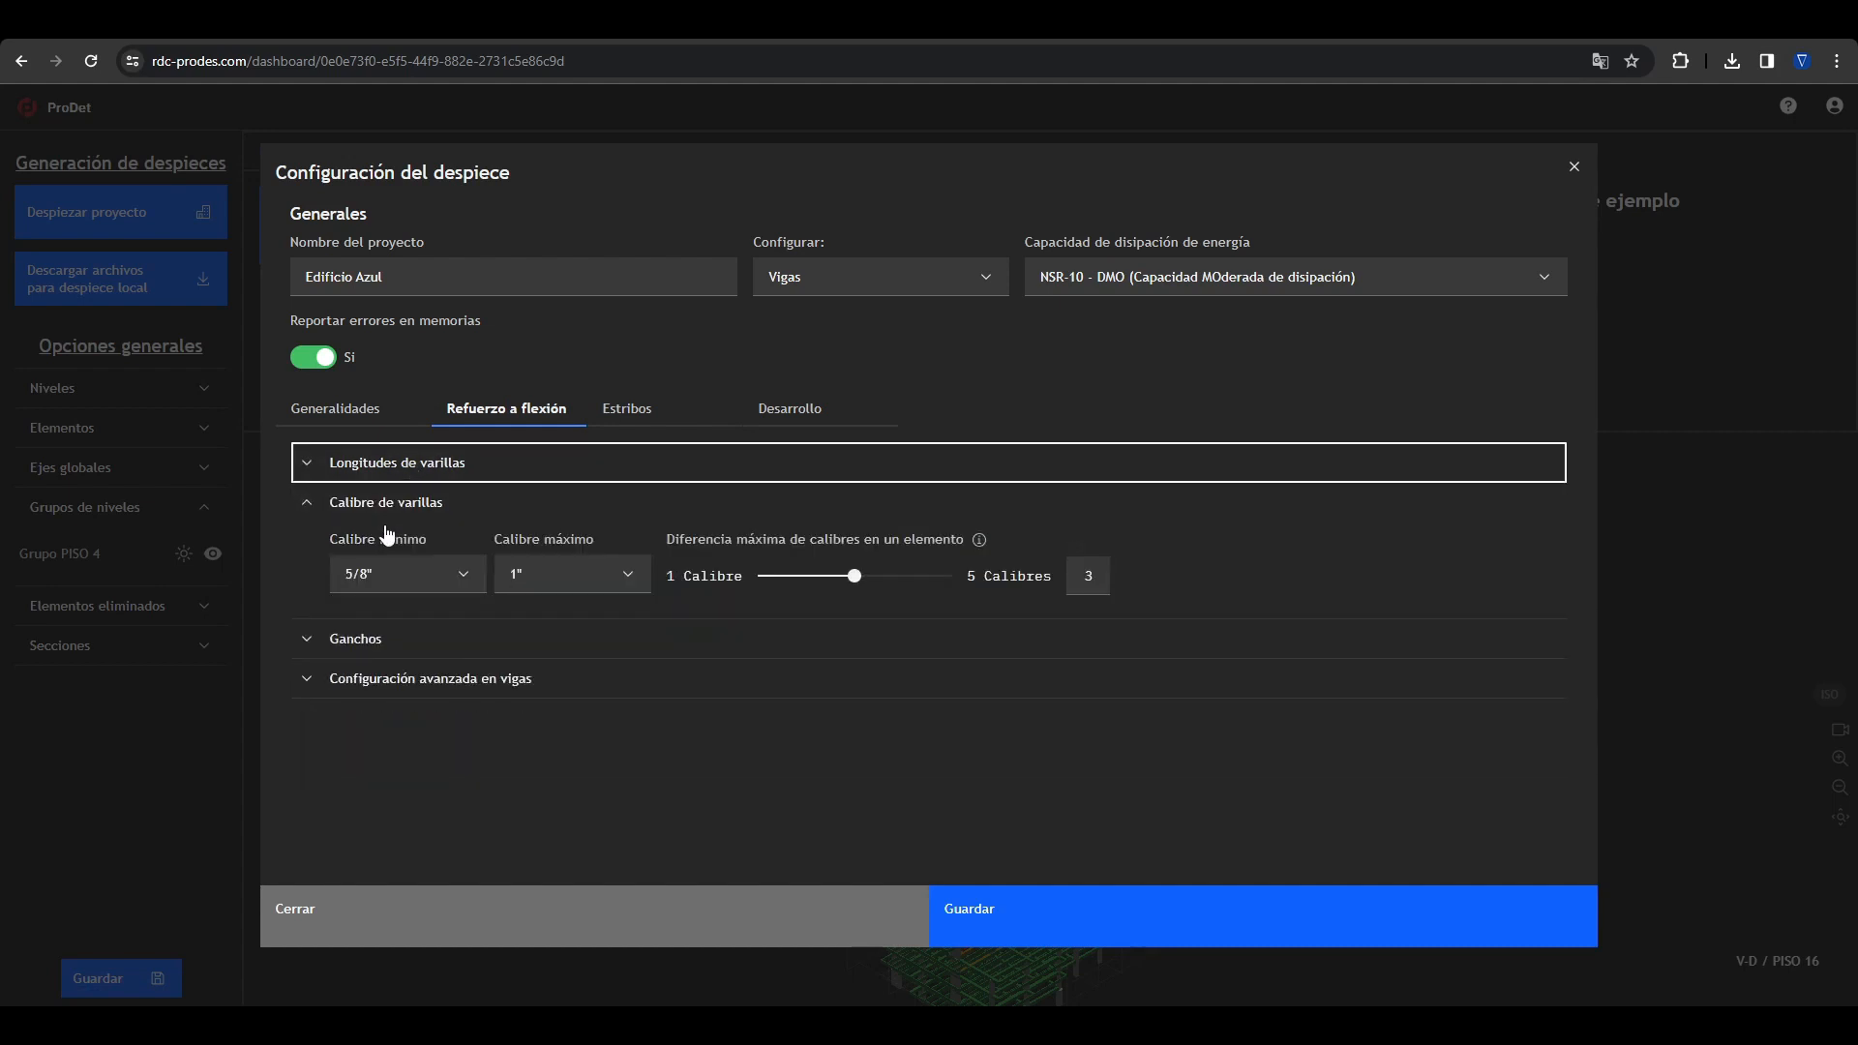
left_click(387, 508)
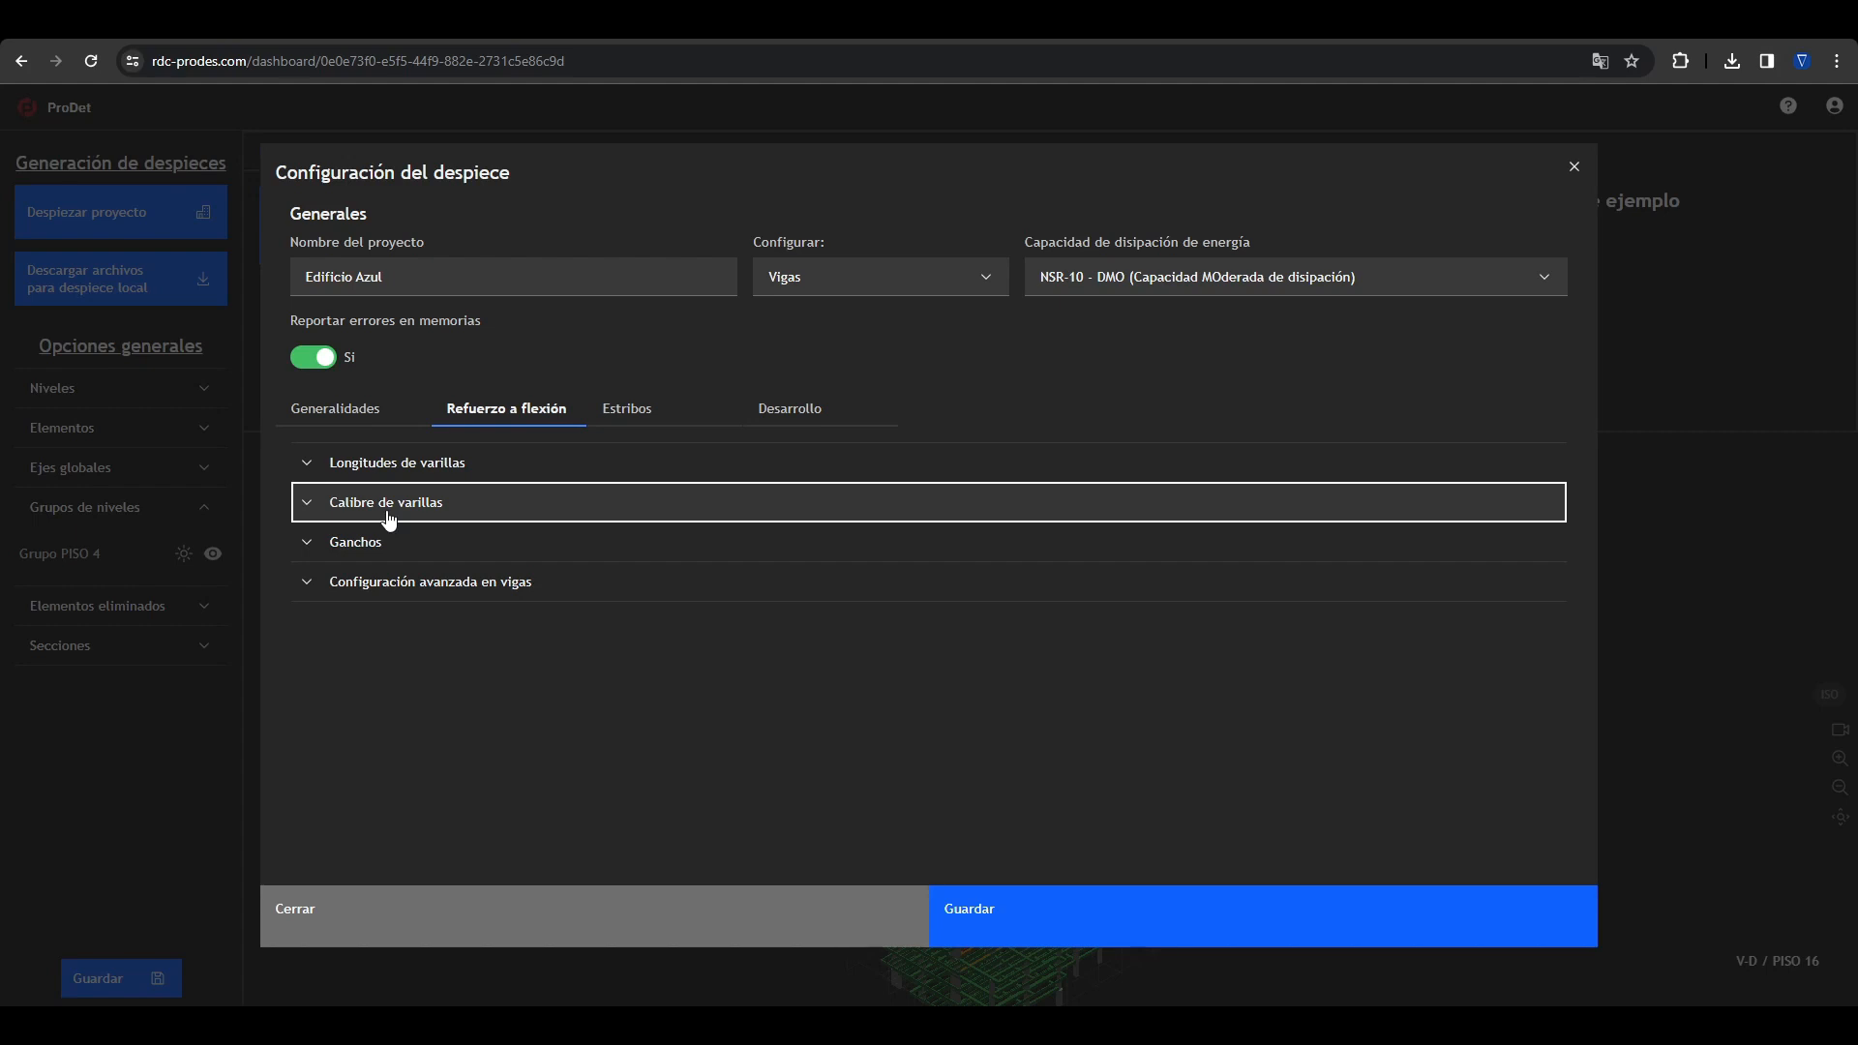
left_click(696, 418)
left_click(765, 418)
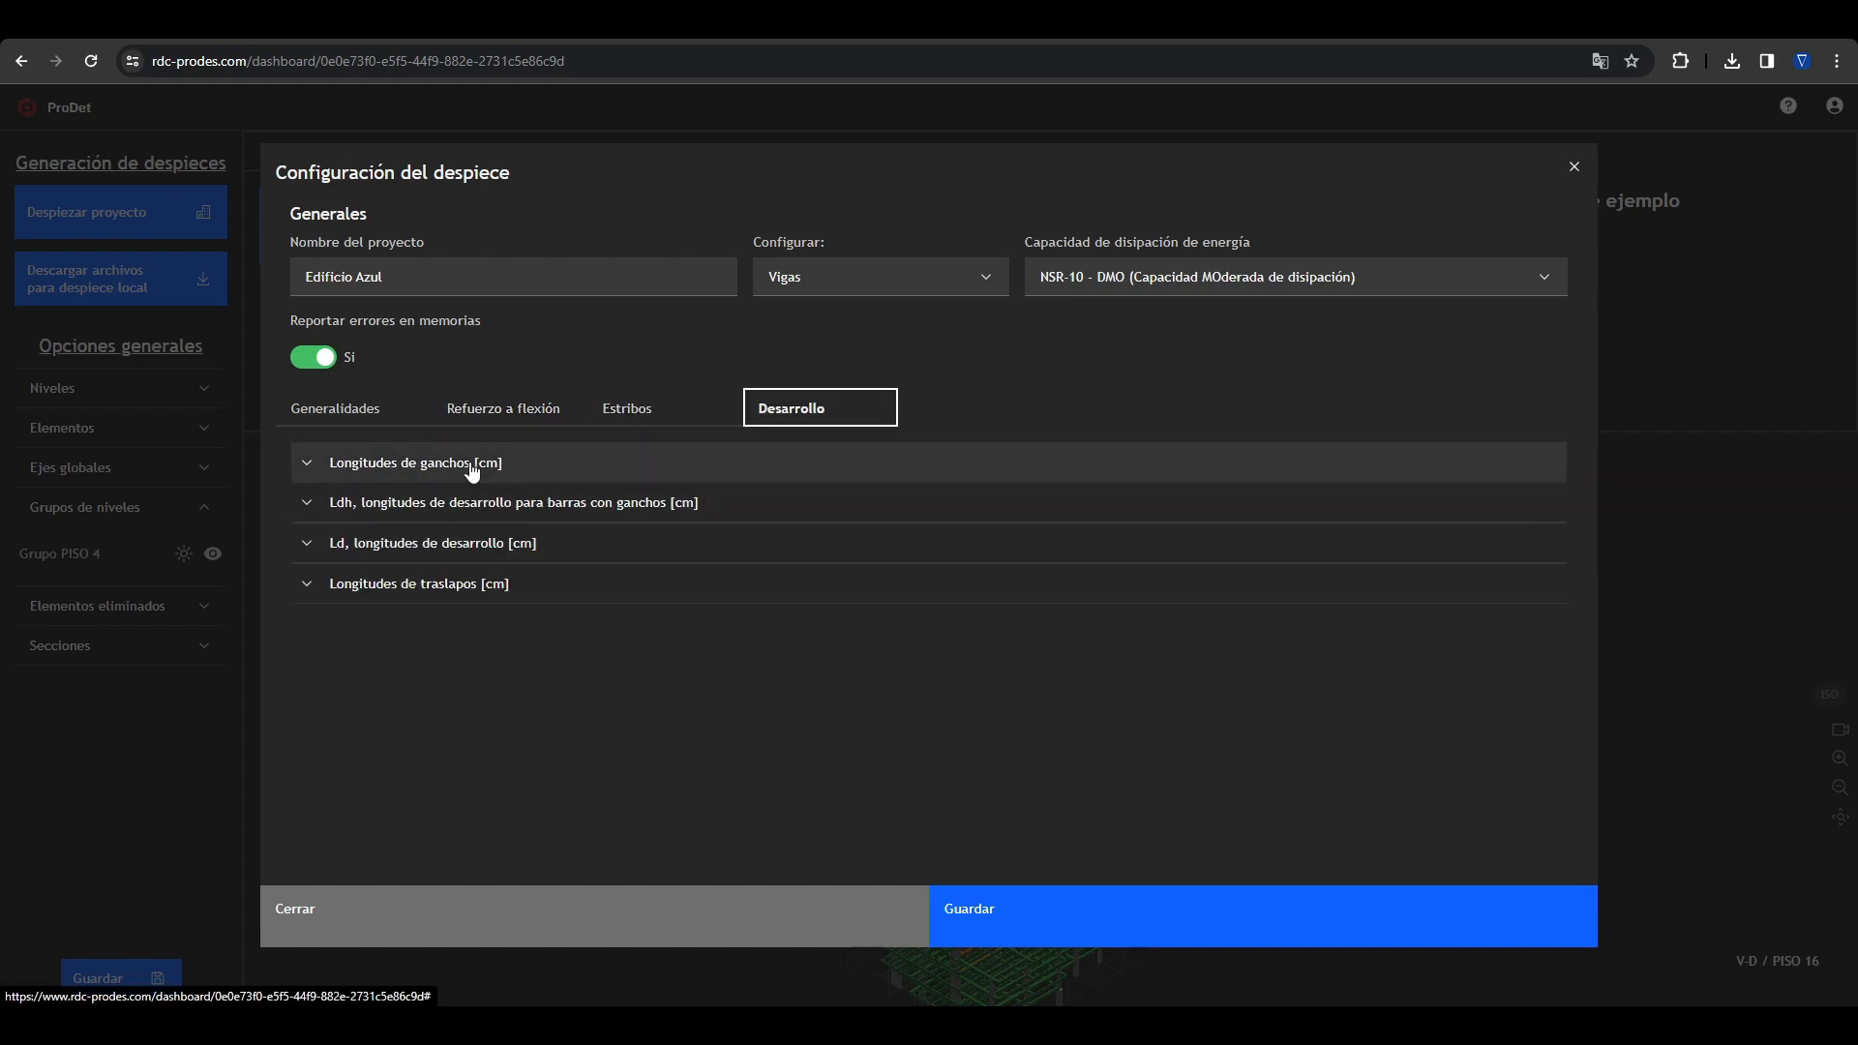
Step: Switch the configuration to Nervios and examine its general, flexural reinforcement and advanced constructive reinforcement settings
left_click(786, 287)
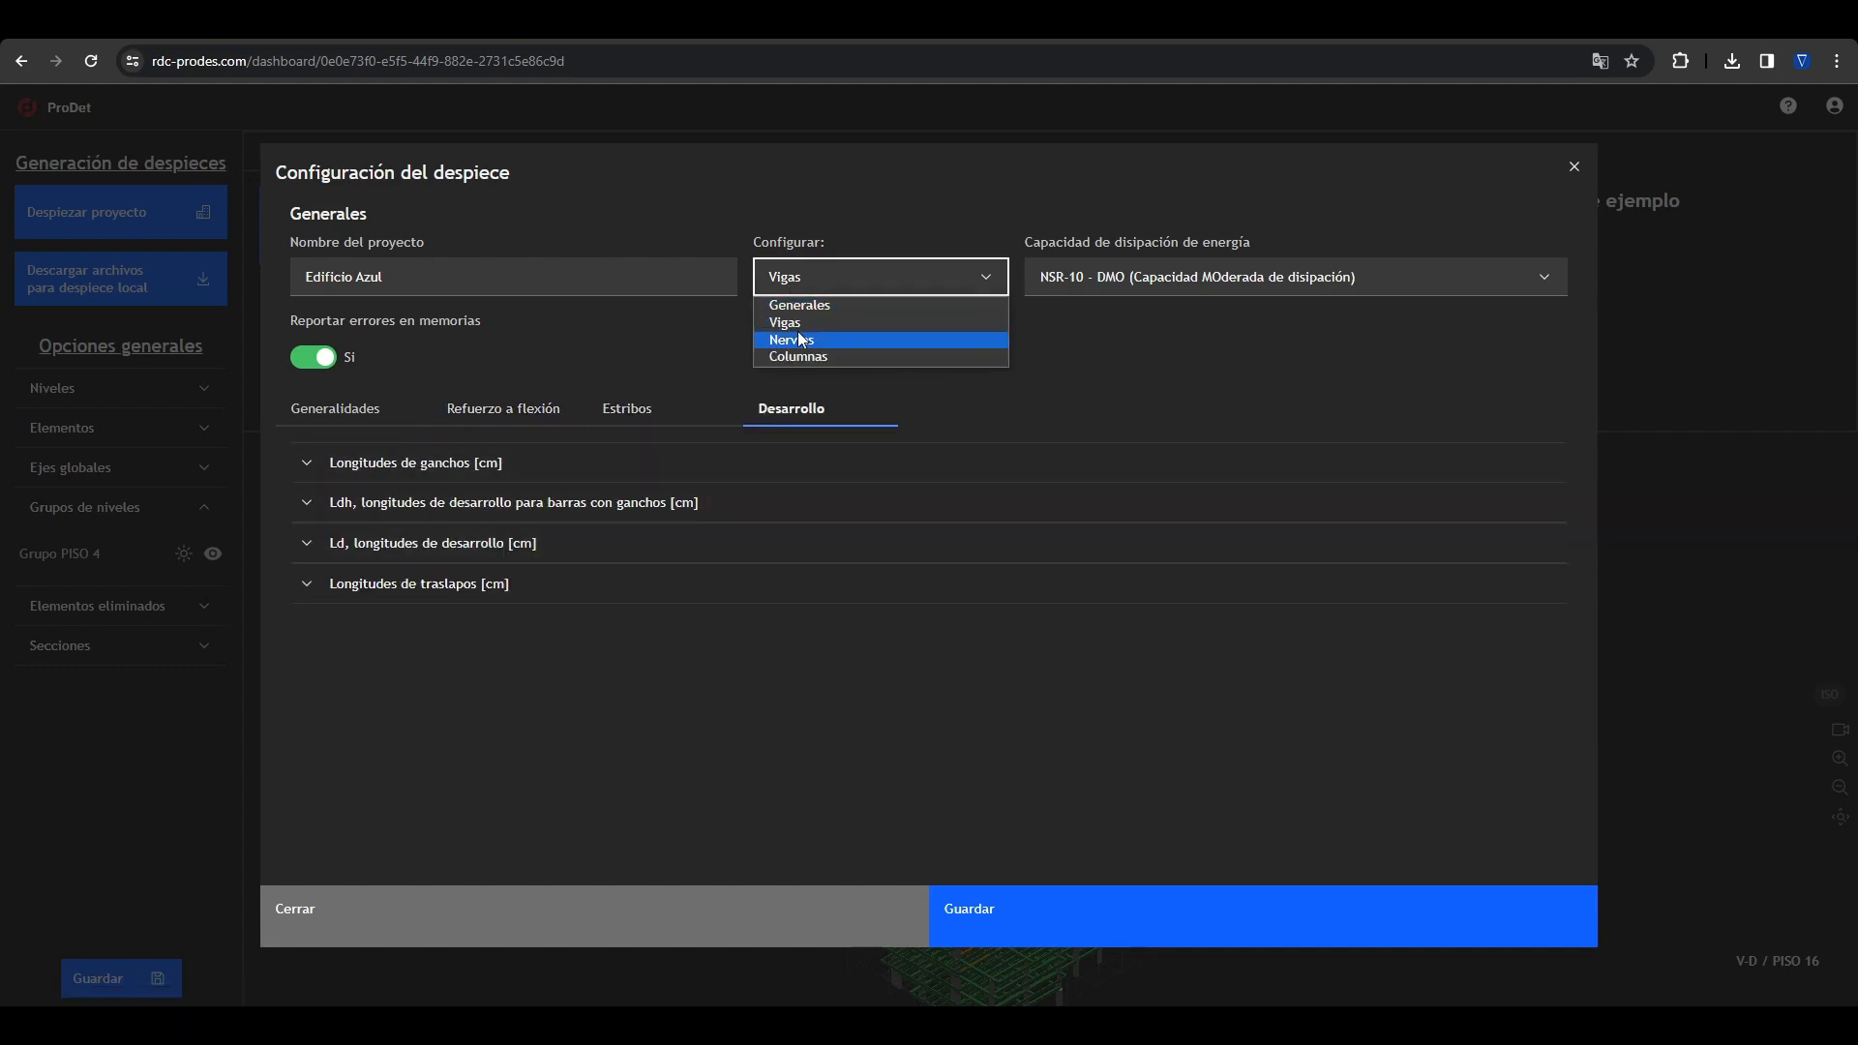
left_click(799, 339)
left_click(372, 412)
left_click(492, 410)
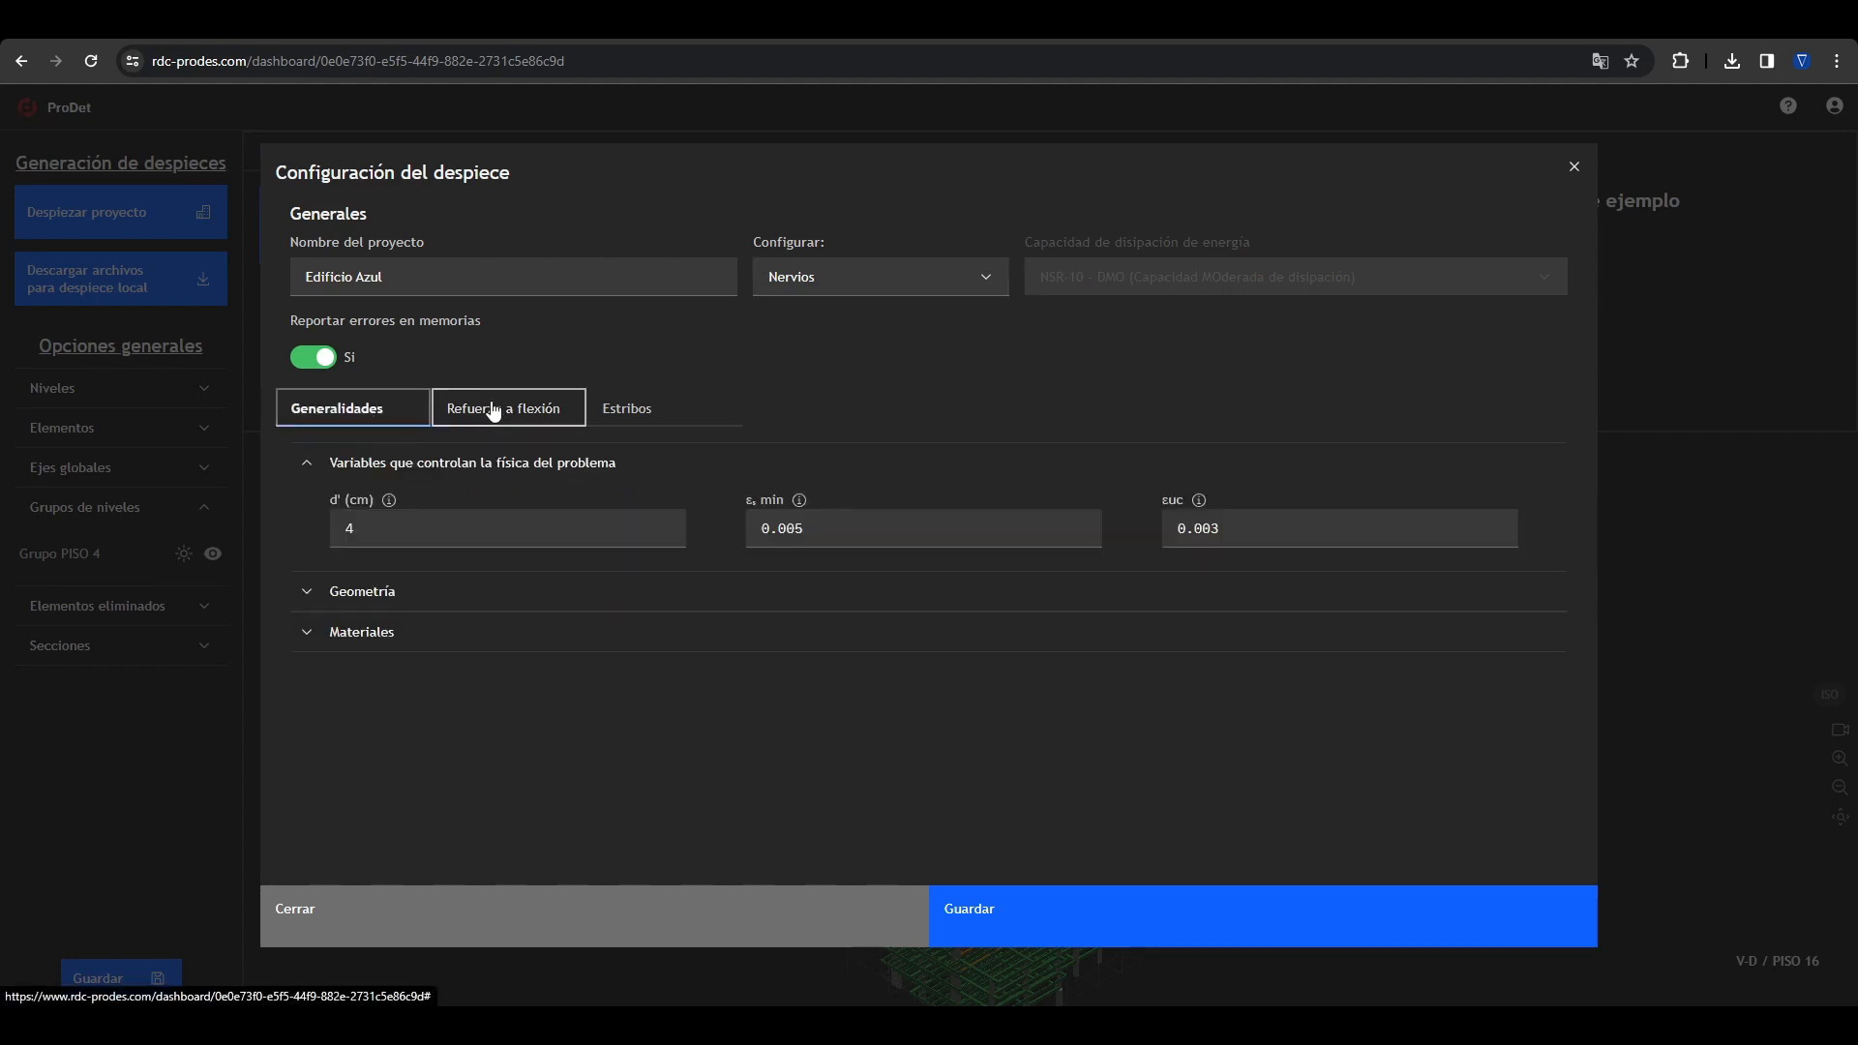
left_click(465, 622)
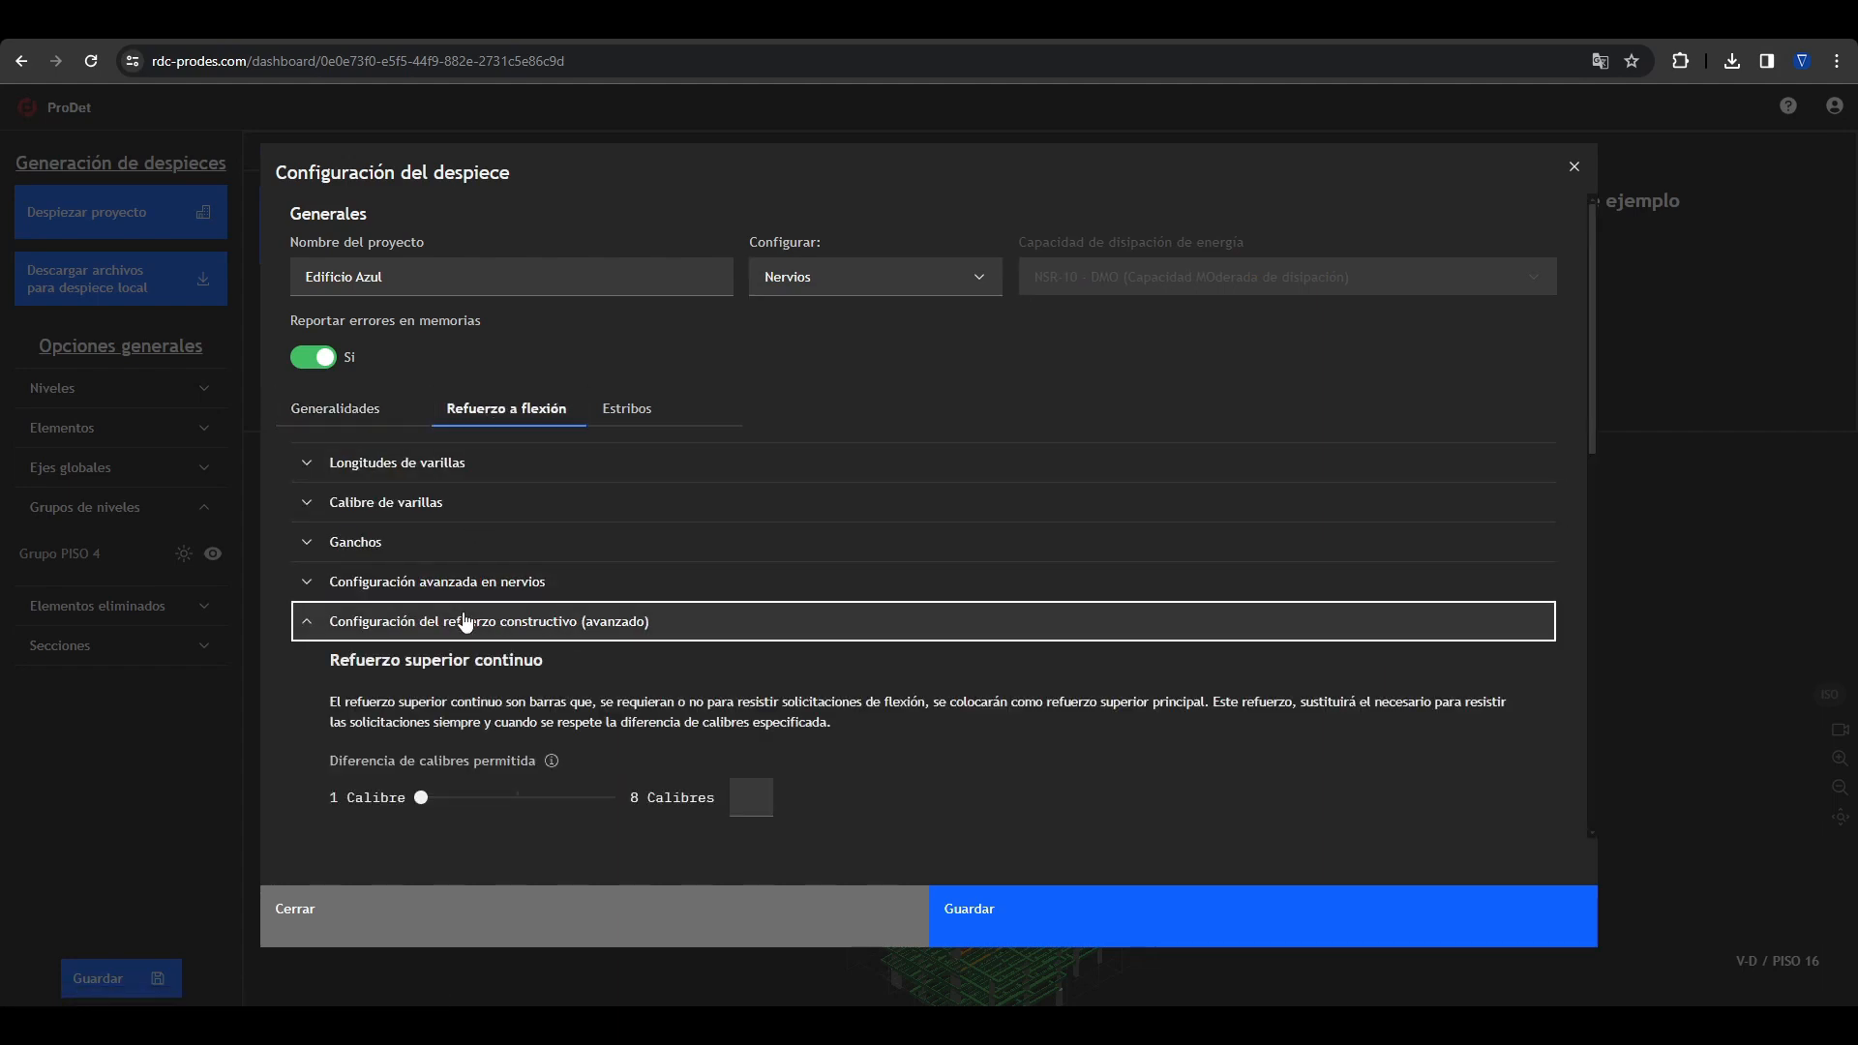
left_click(466, 620)
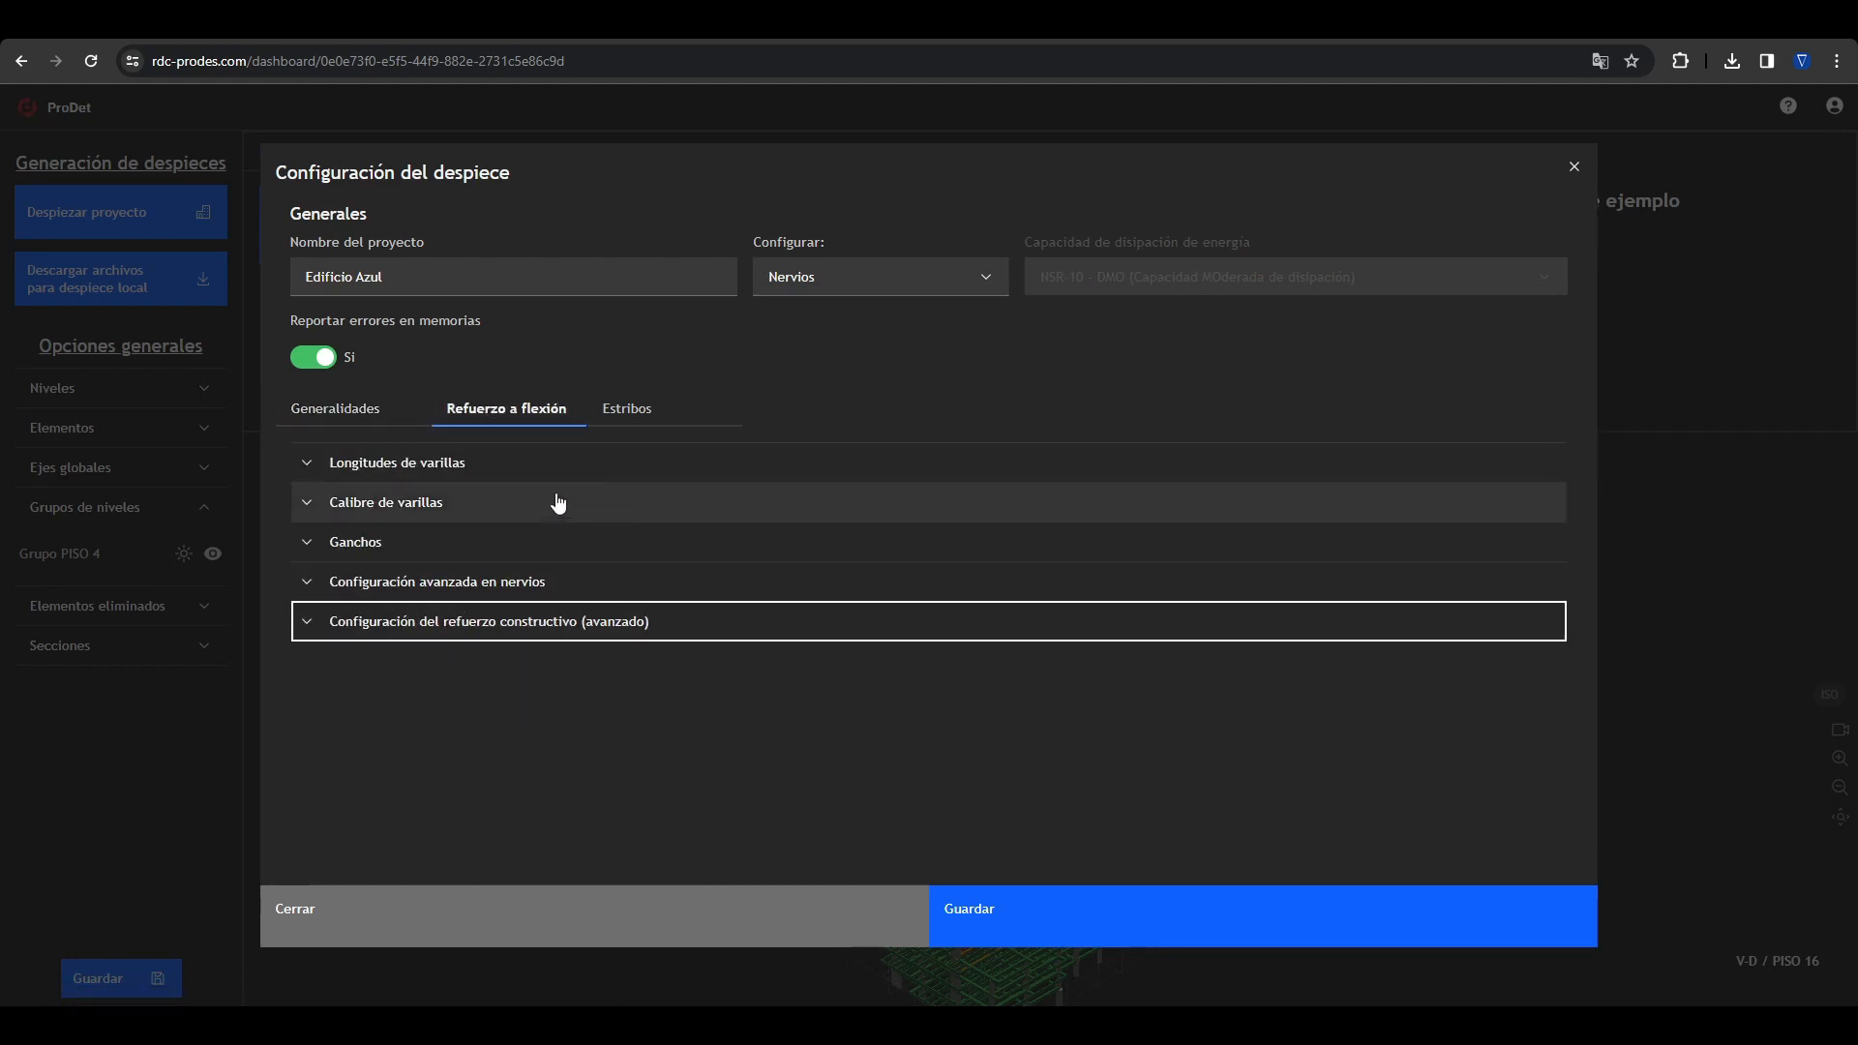
left_click(594, 422)
left_click(527, 414)
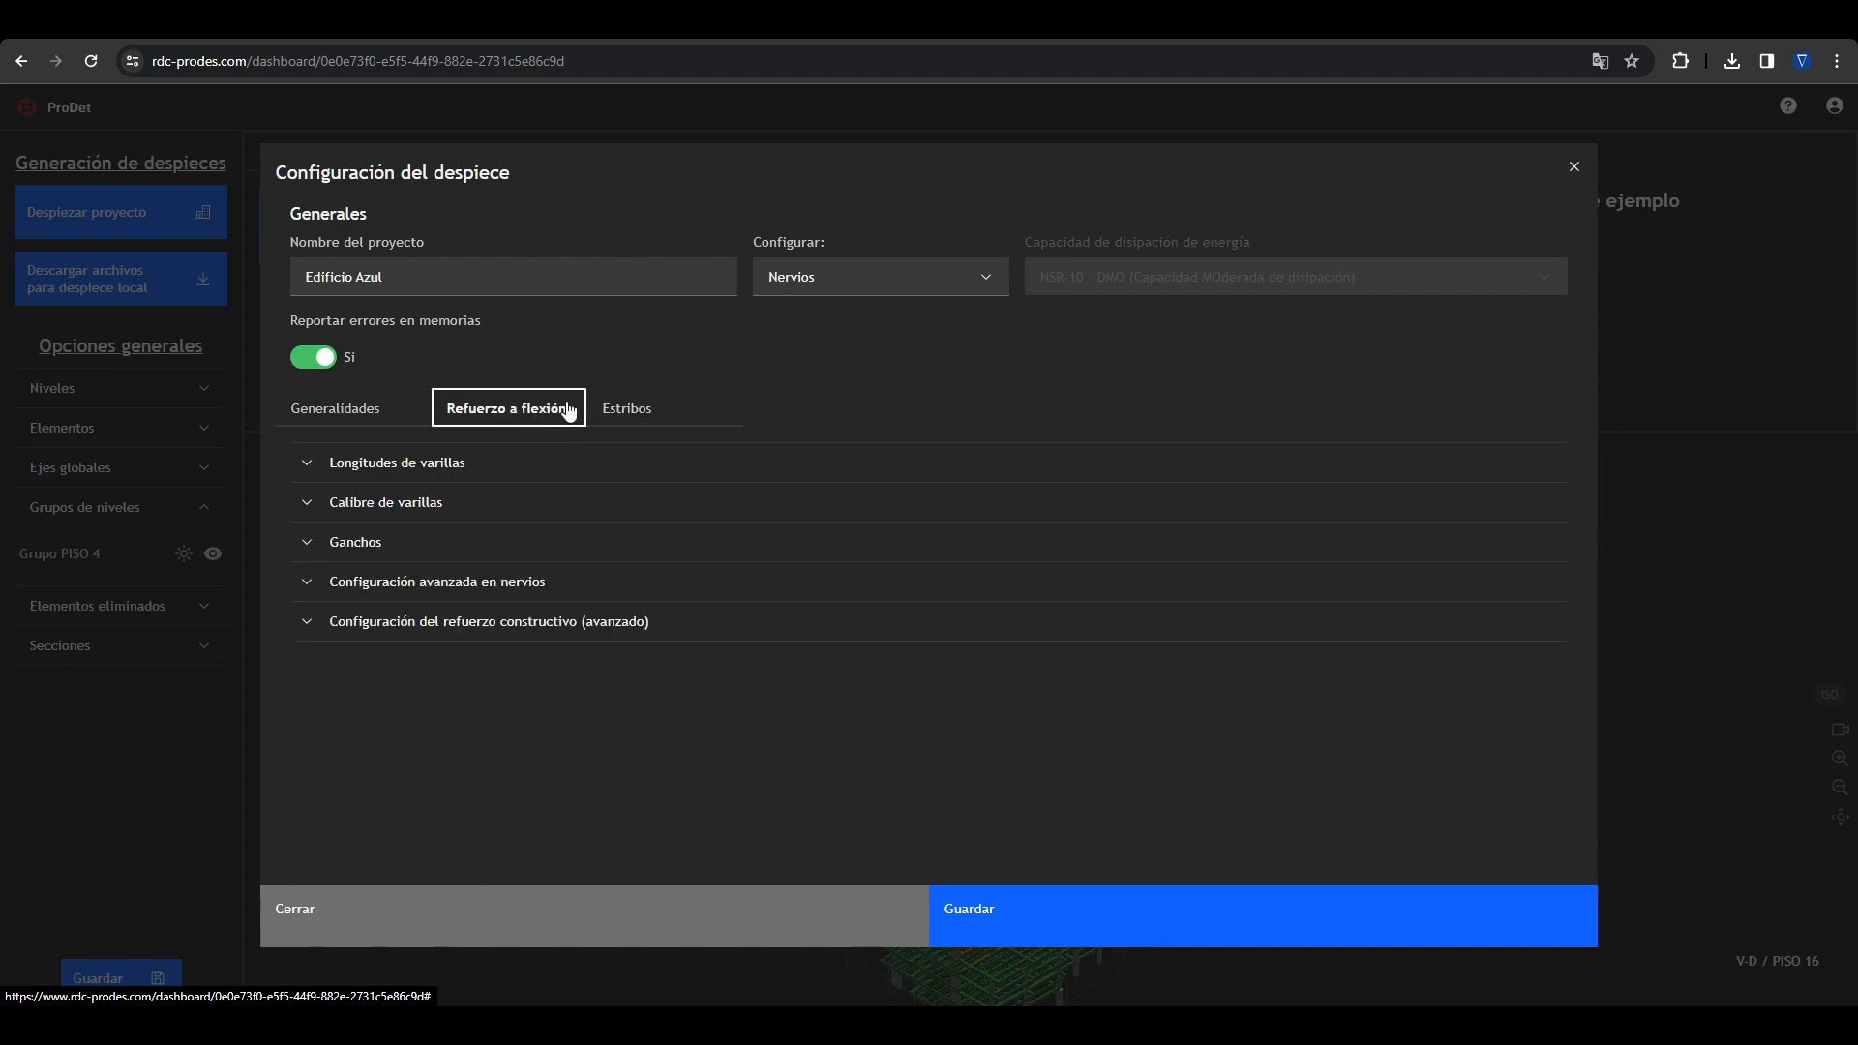
Step: Switch the configuration to Columnas, review its concrete and reinforcing steel material settings, and close the detailing configuration
left_click(801, 290)
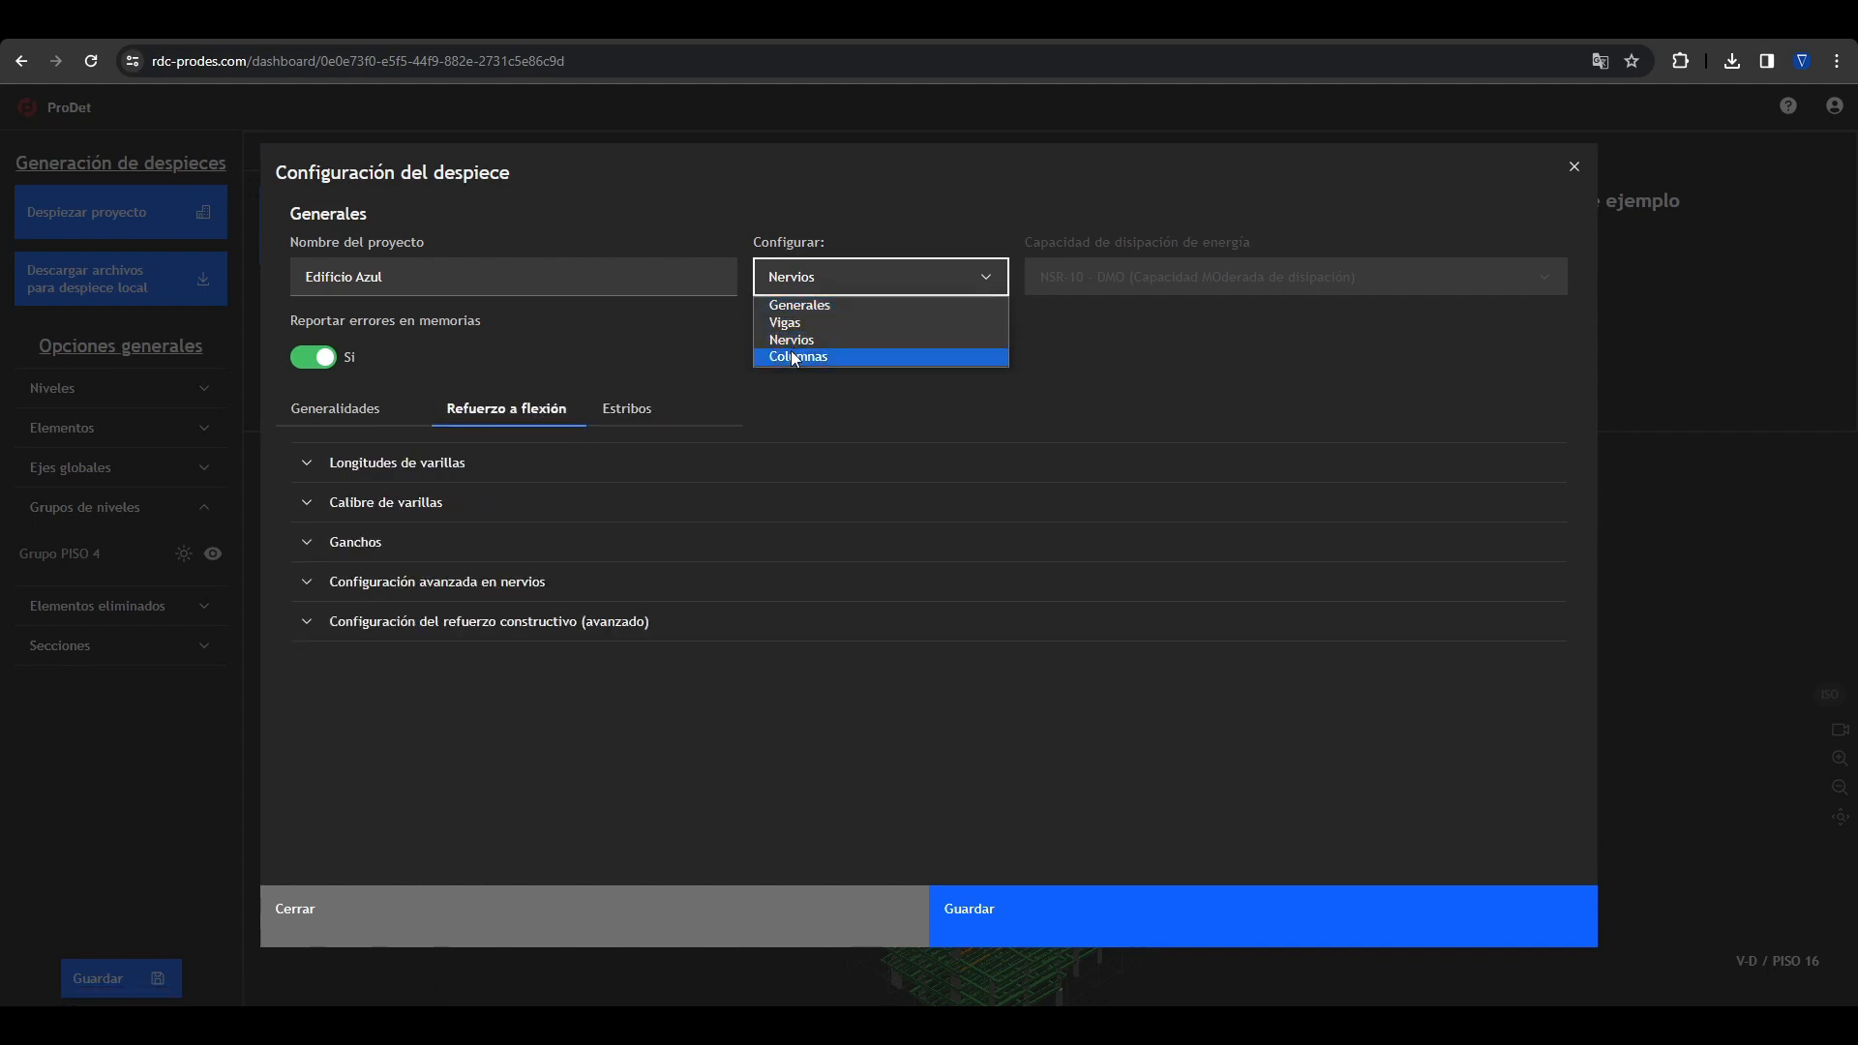
left_click(795, 355)
left_click(423, 409)
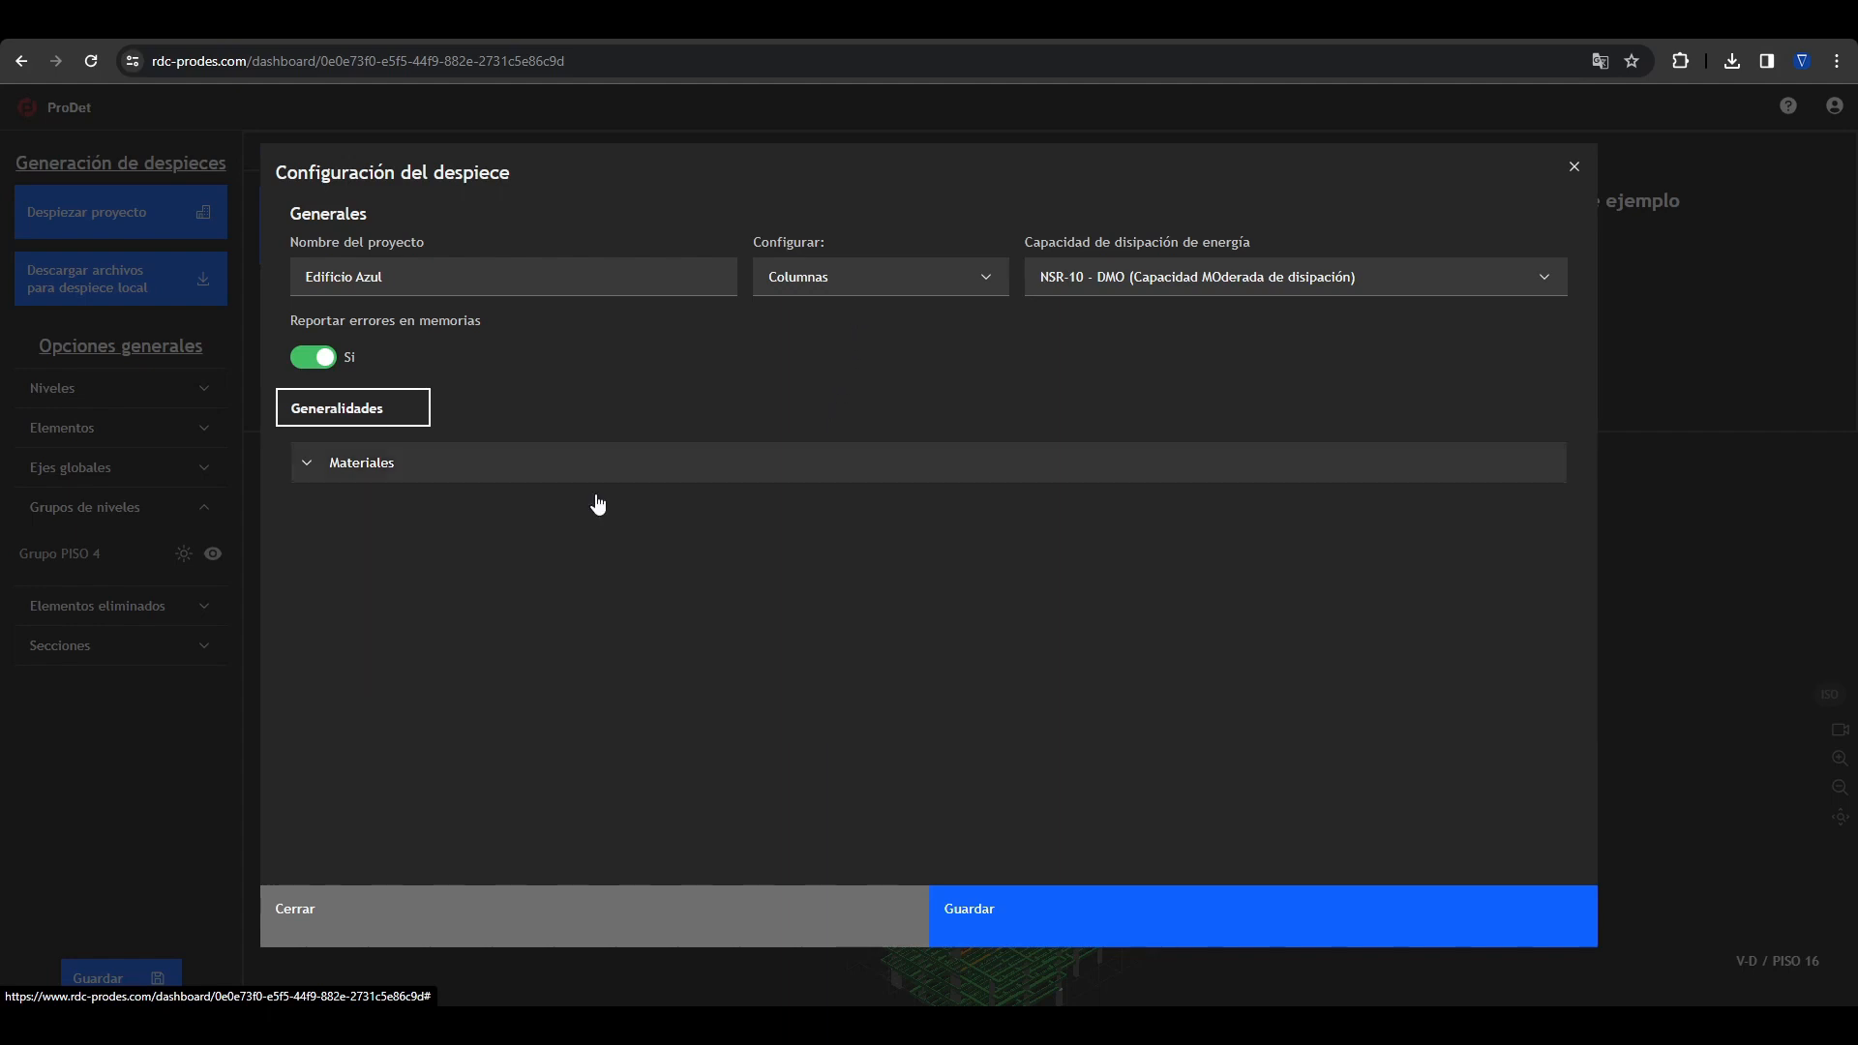
left_click(560, 463)
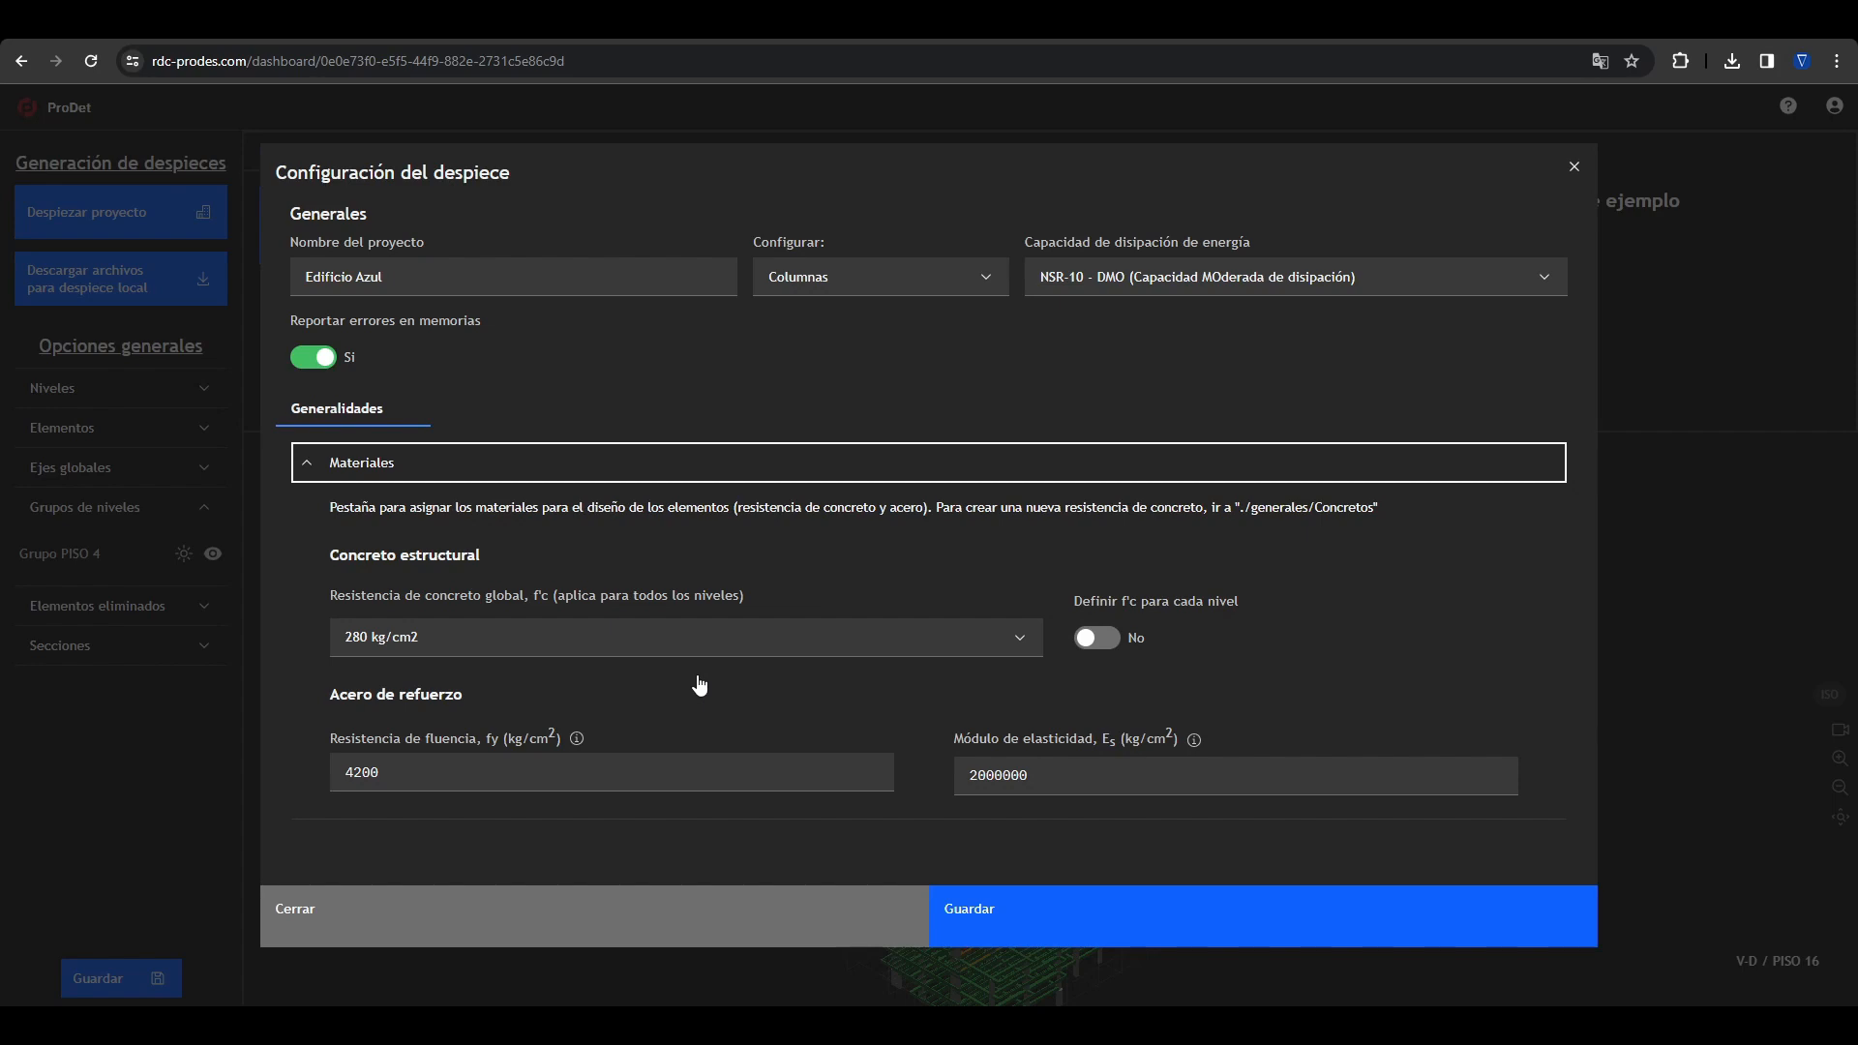
left_click(1572, 167)
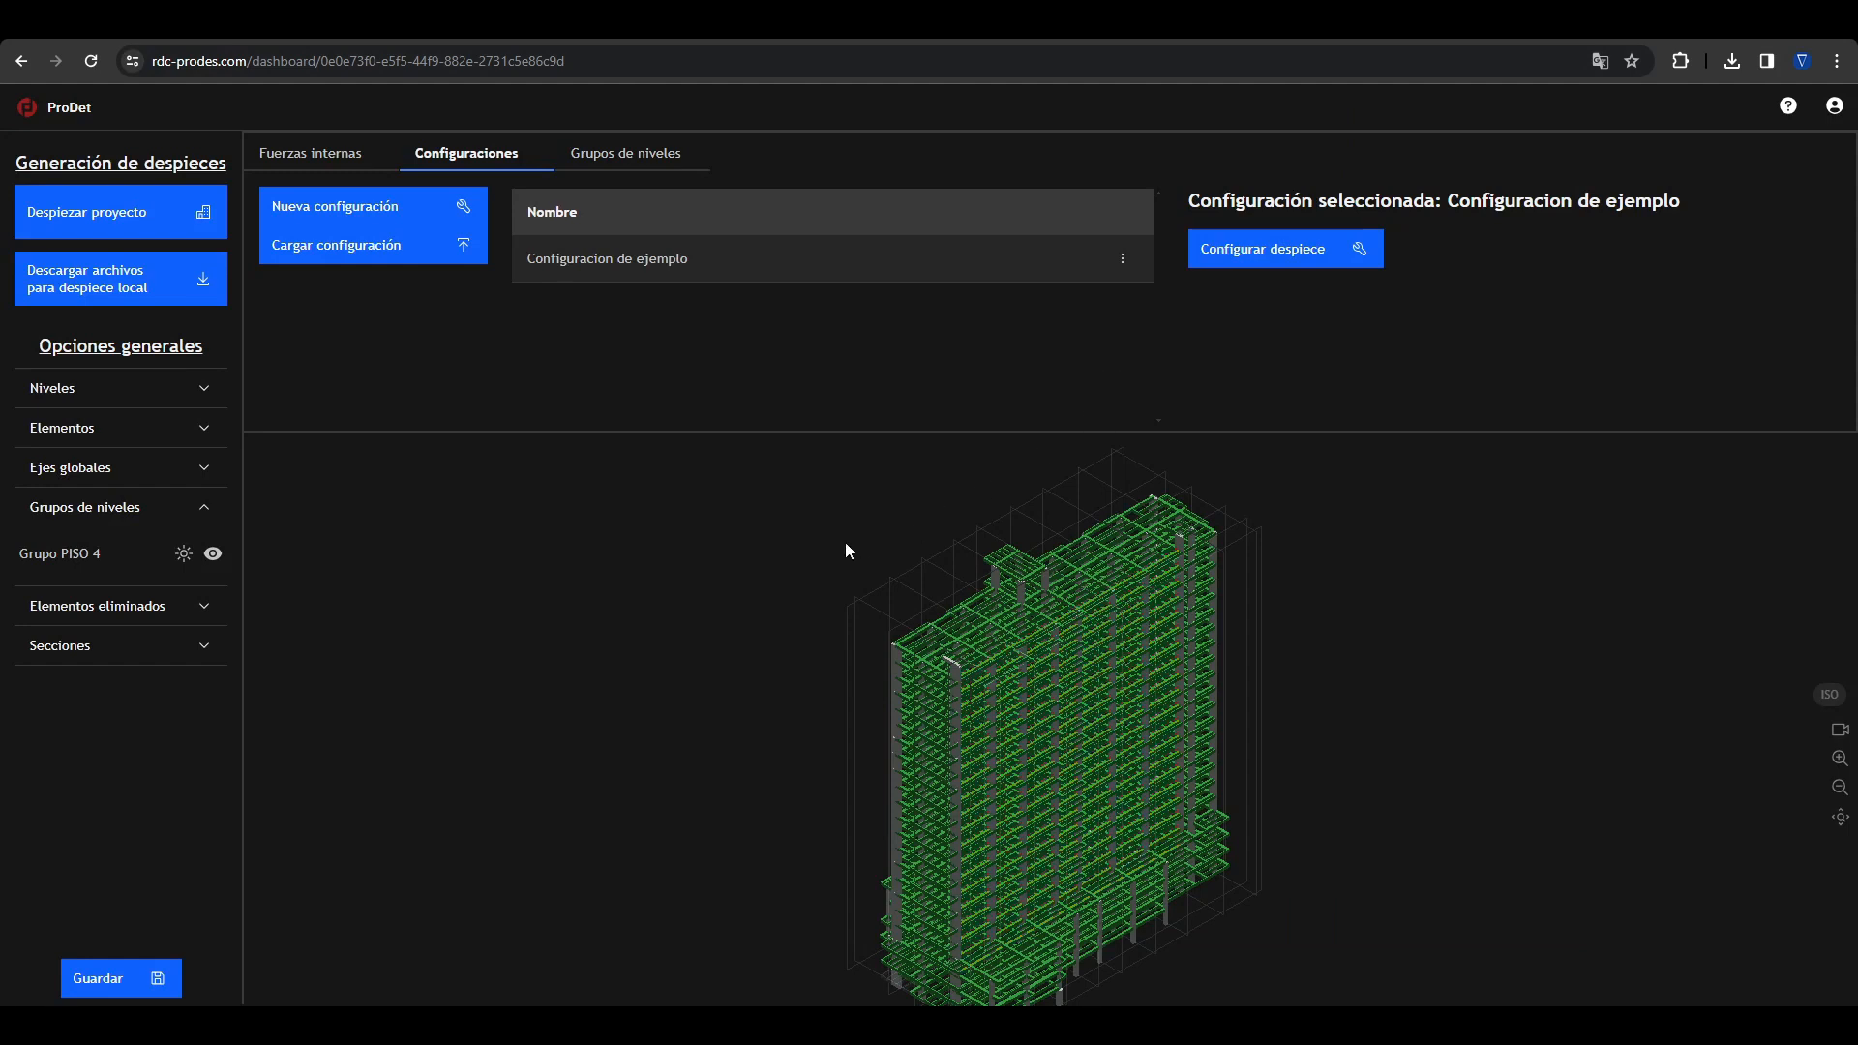
Step: Check the Fzas_Def.anl internal forces case and the "Configuracion de ejemplo" entry in the project's configurations
left_click(351, 157)
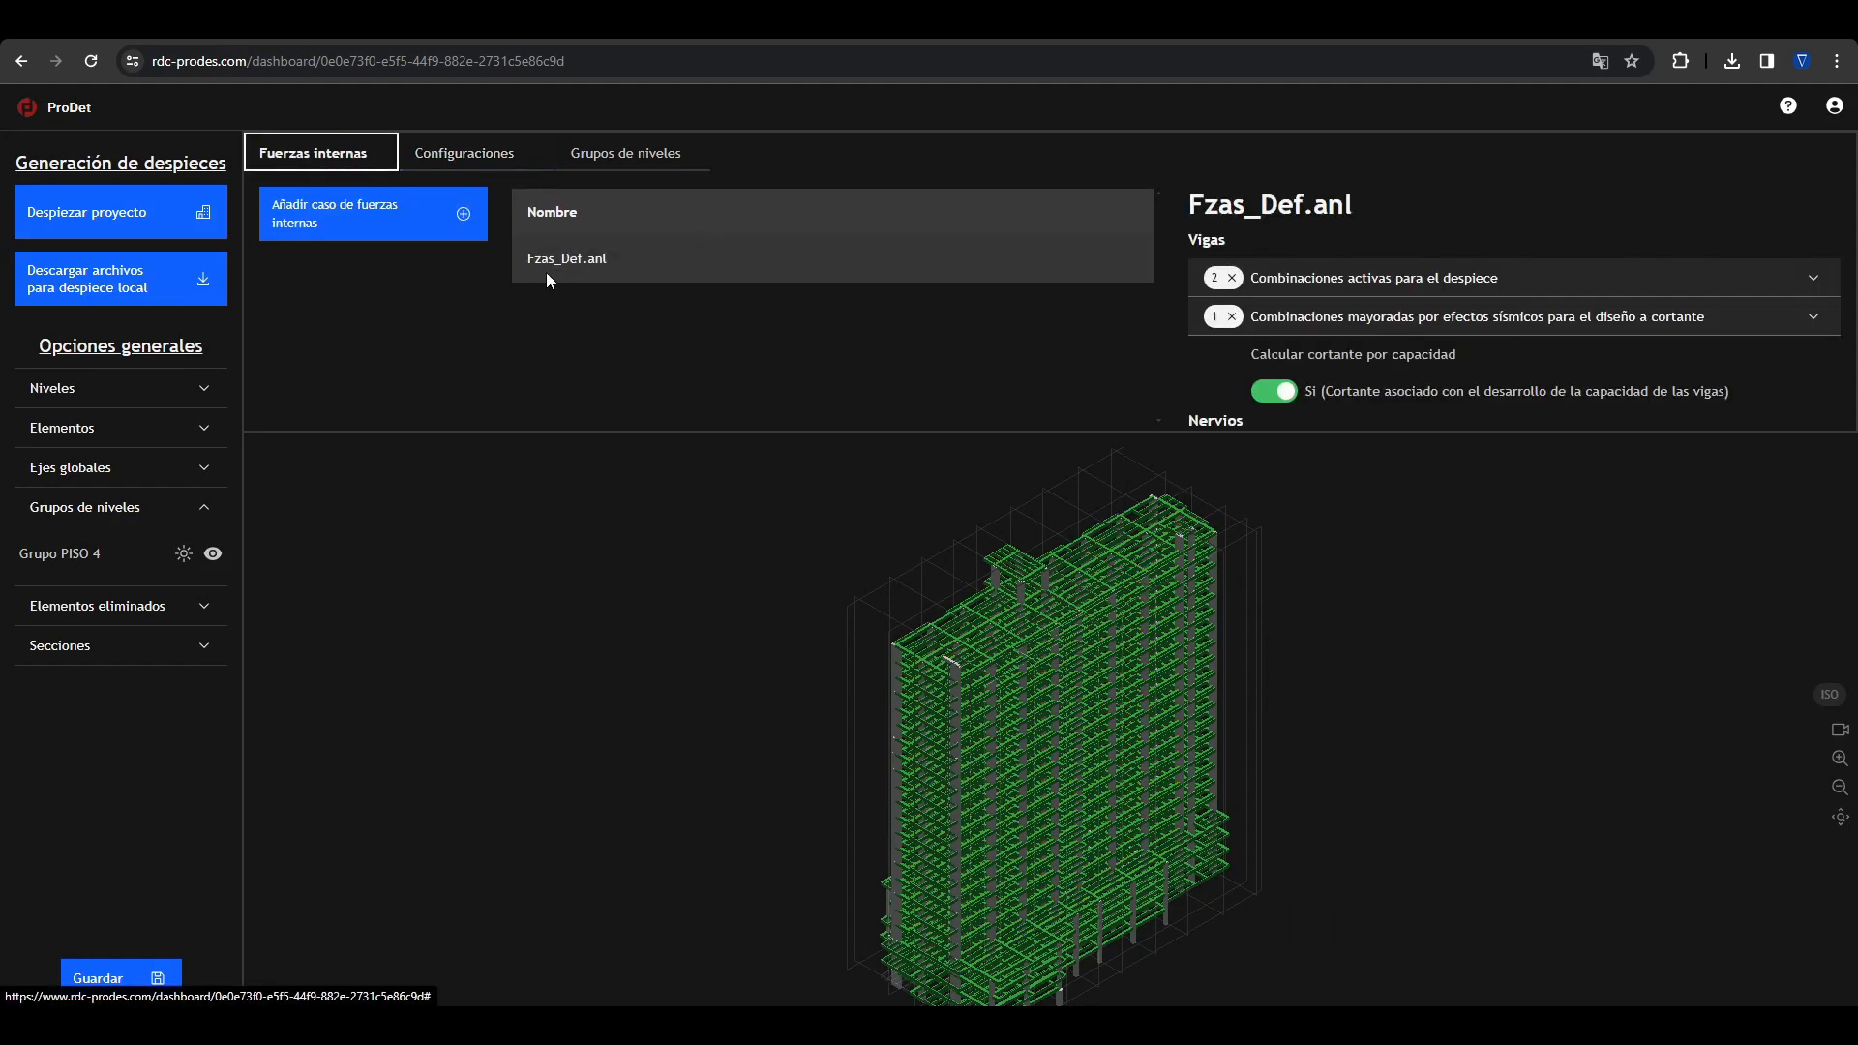
left_click(464, 152)
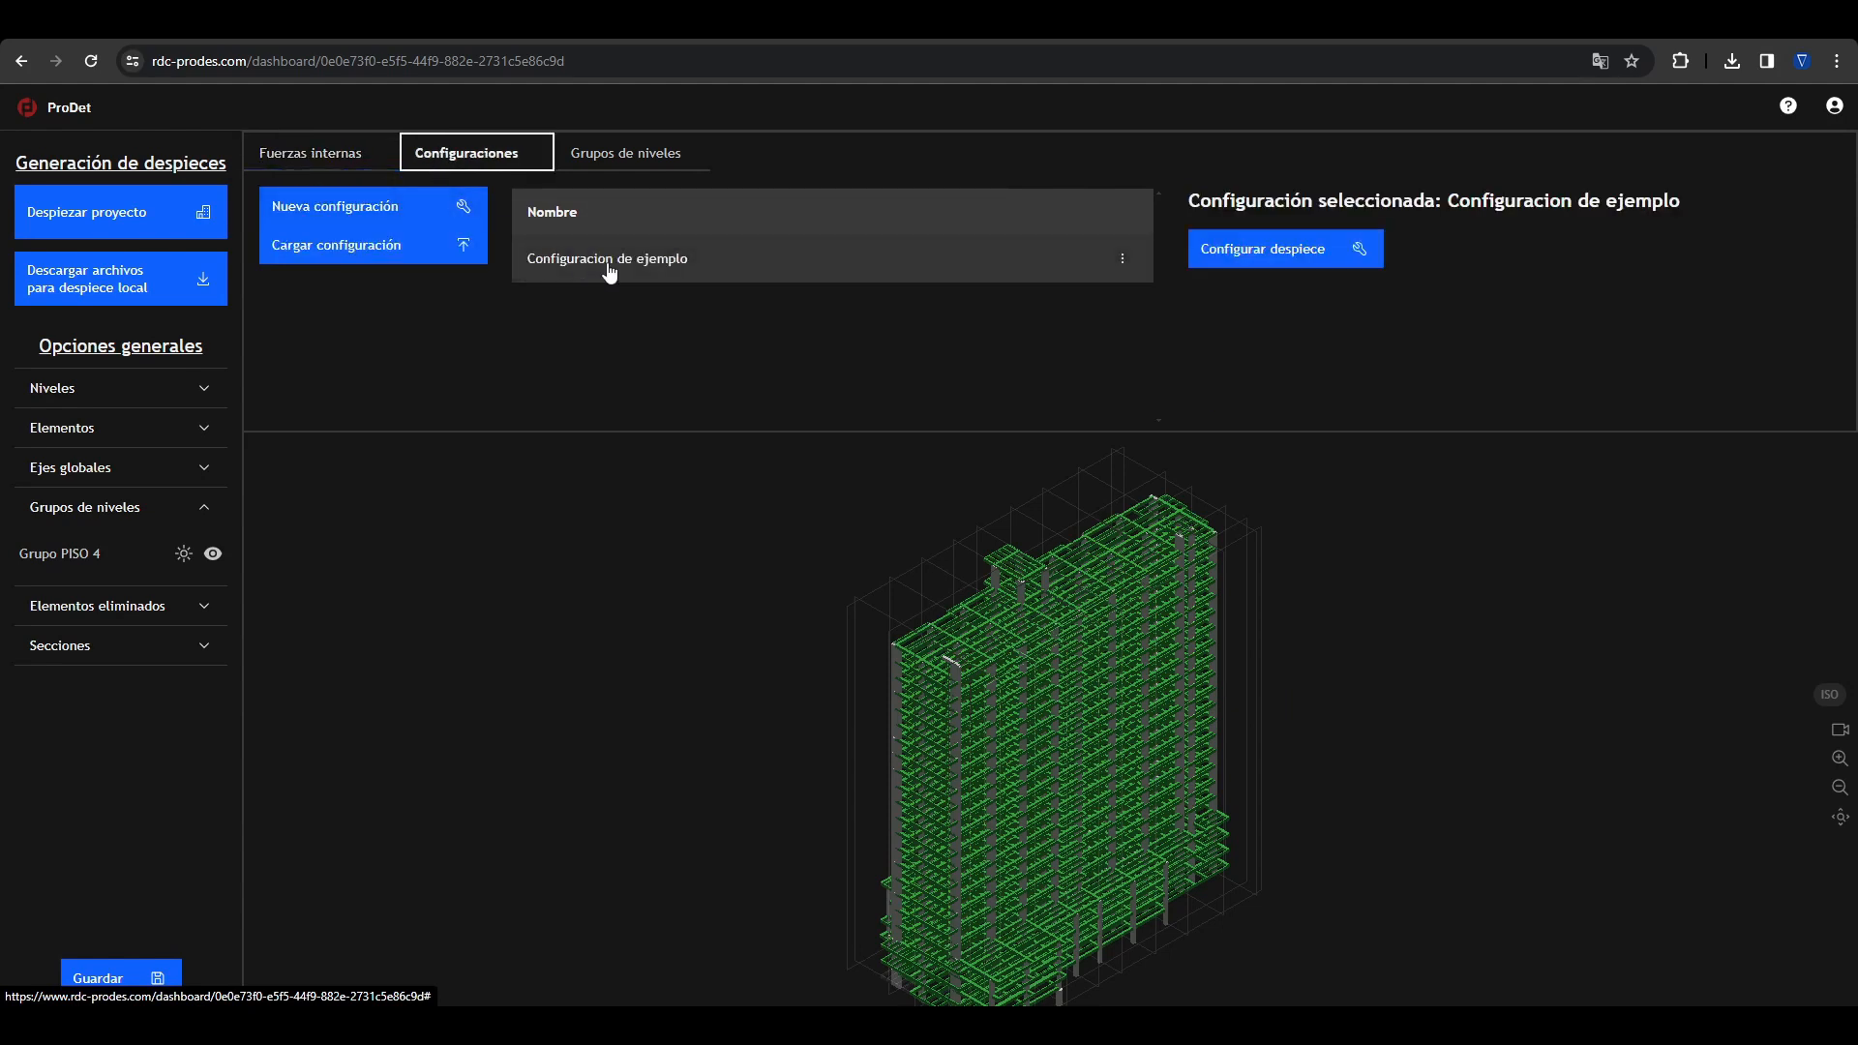
left_click(612, 317)
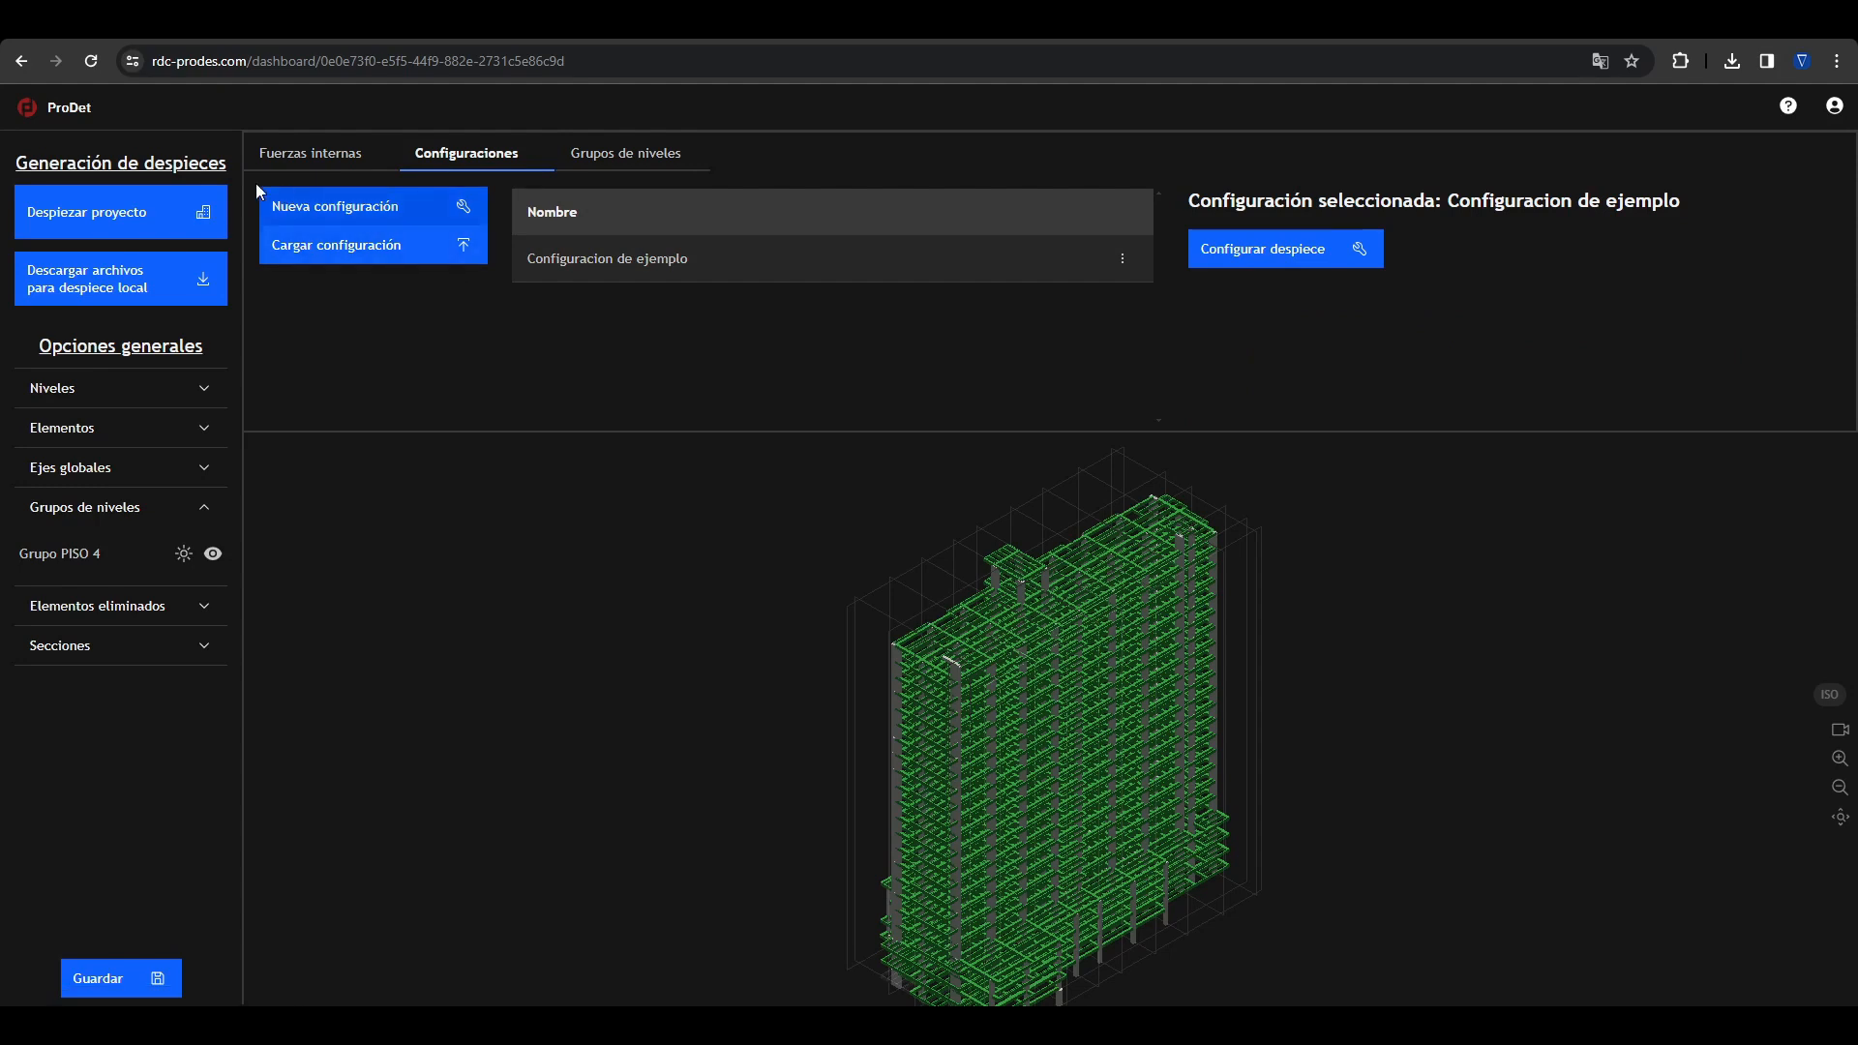
Step: Start the detailing of the whole project using the example configuration
mouse_move(117, 231)
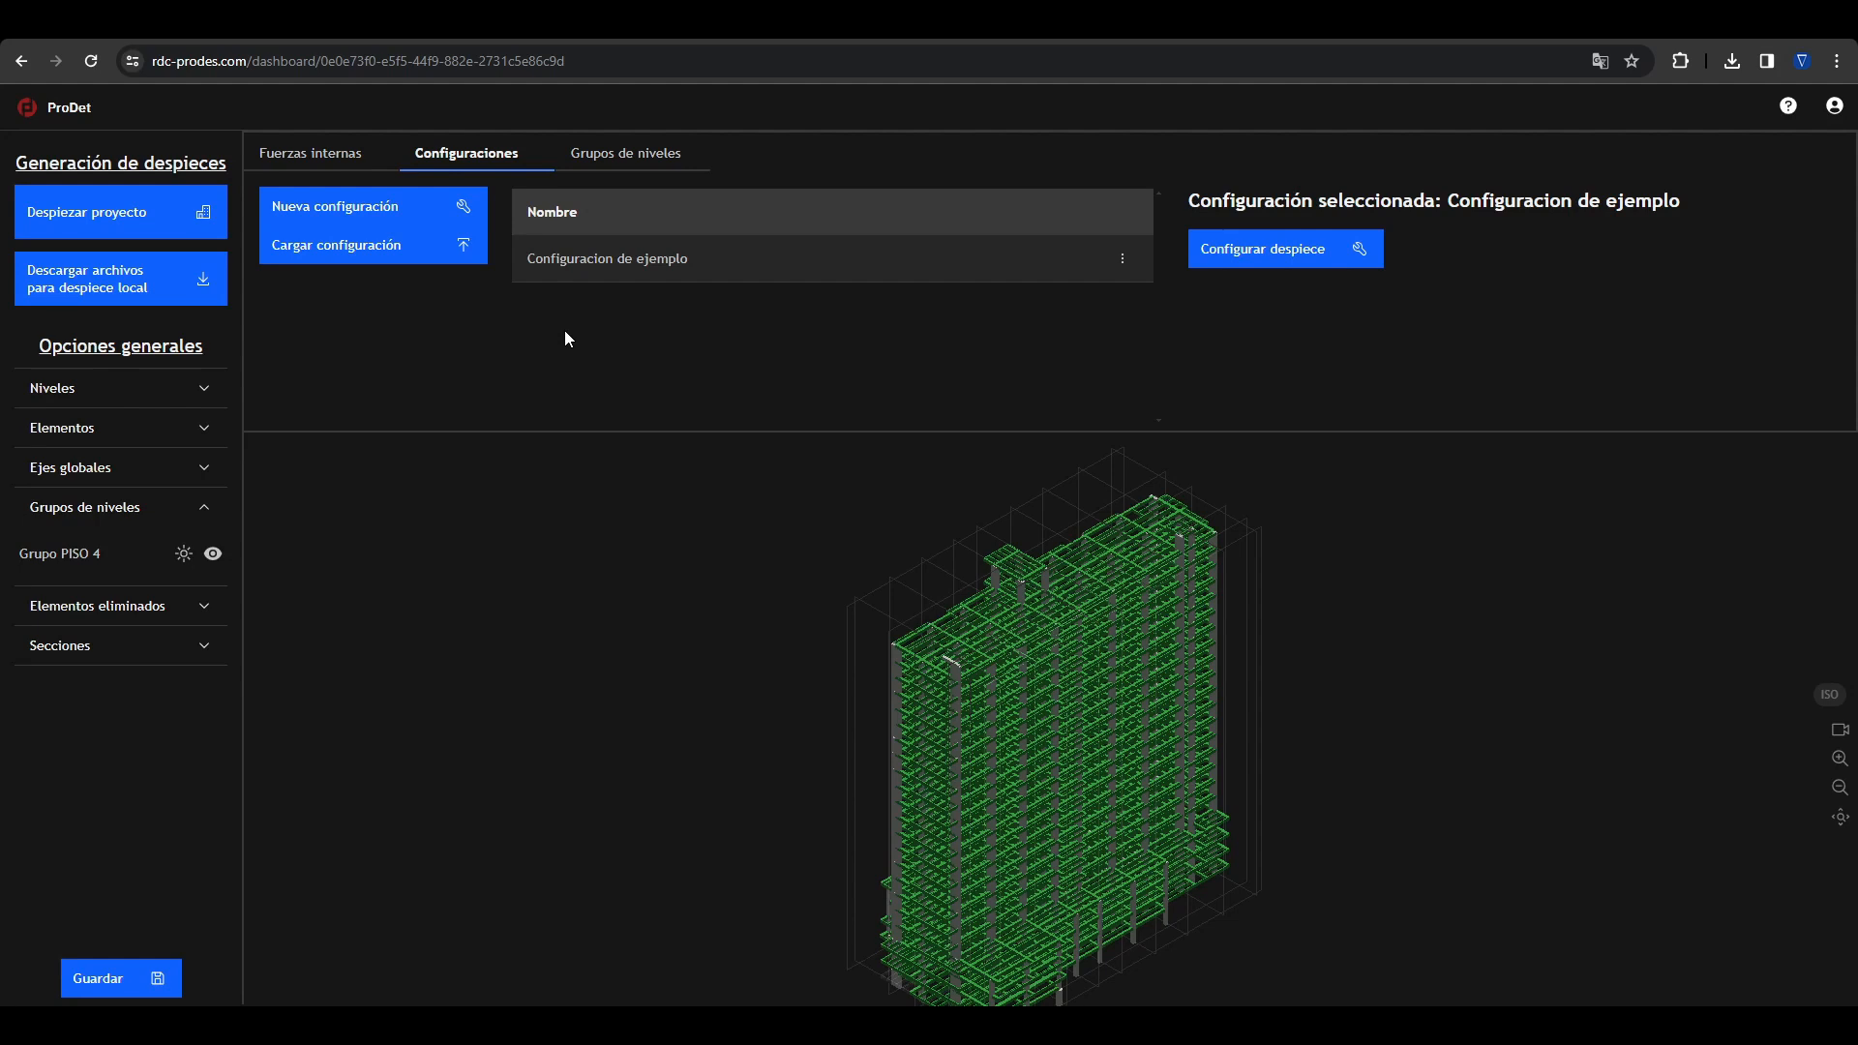
mouse_move(140, 269)
left_click_drag(864, 440, 863, 406)
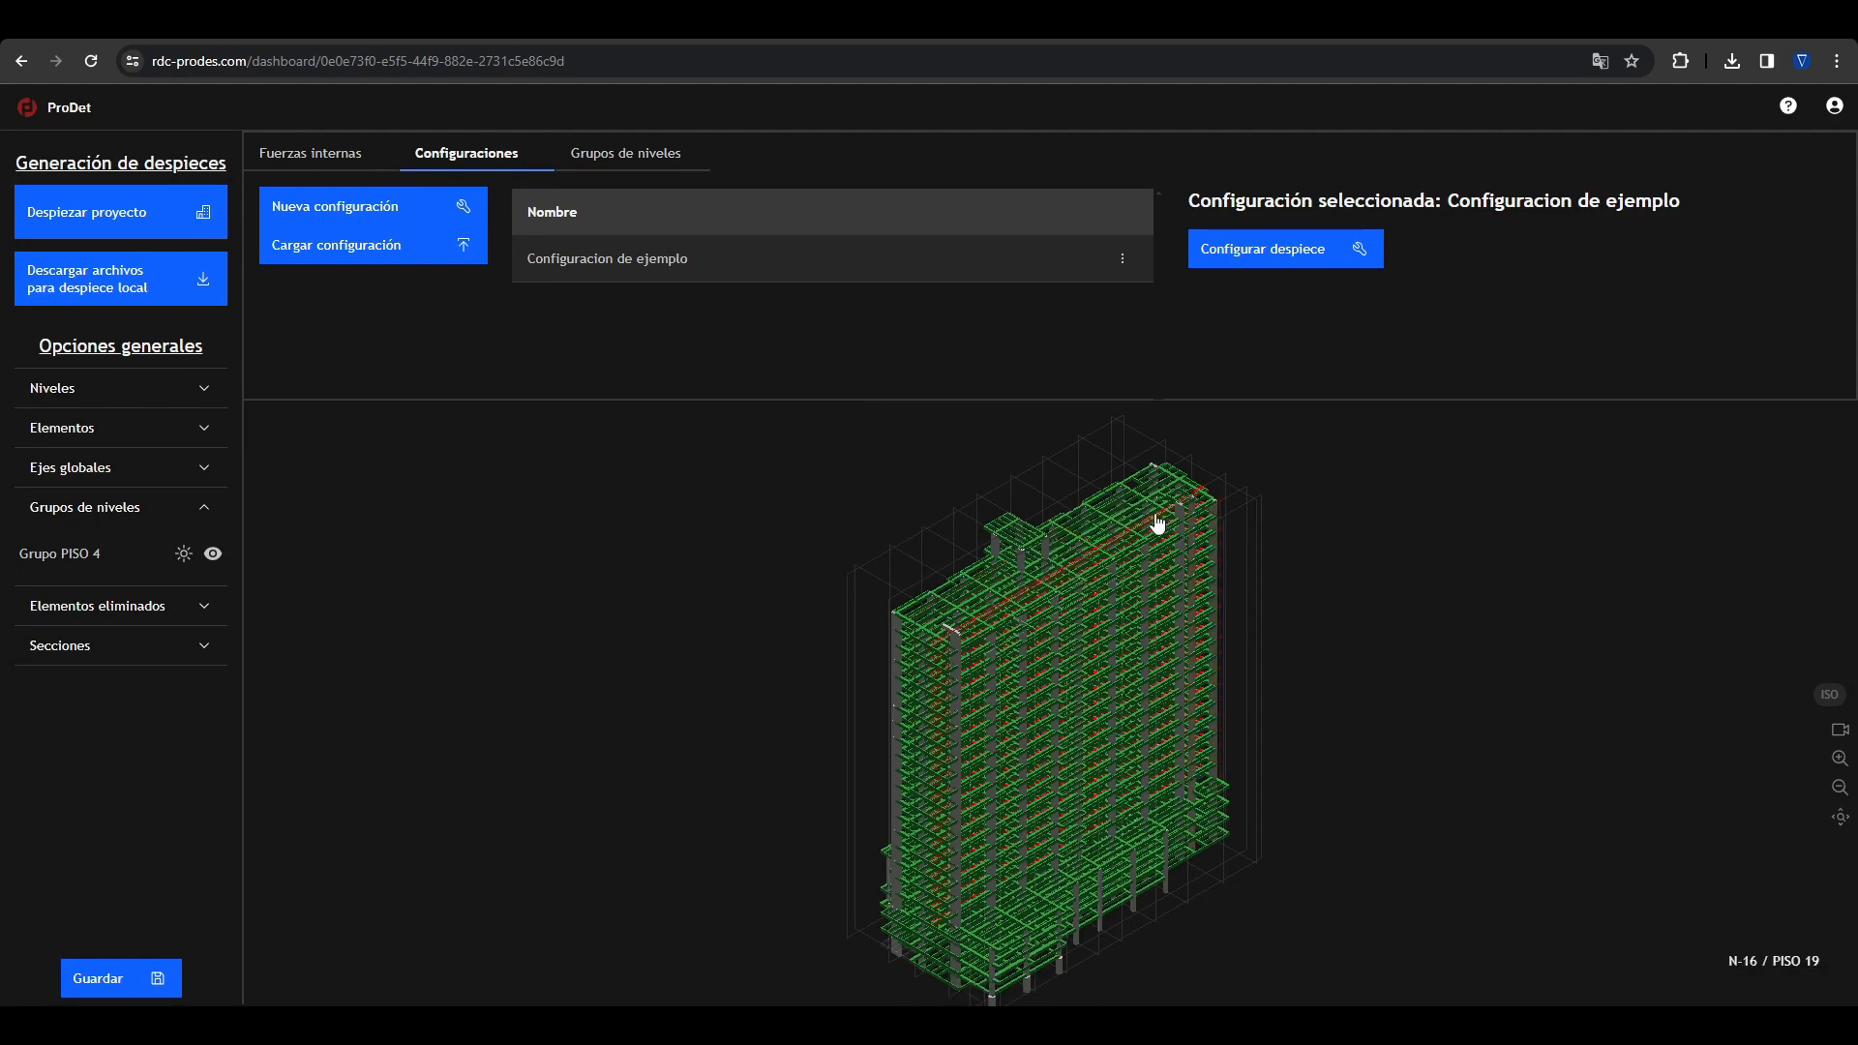
left_click(123, 205)
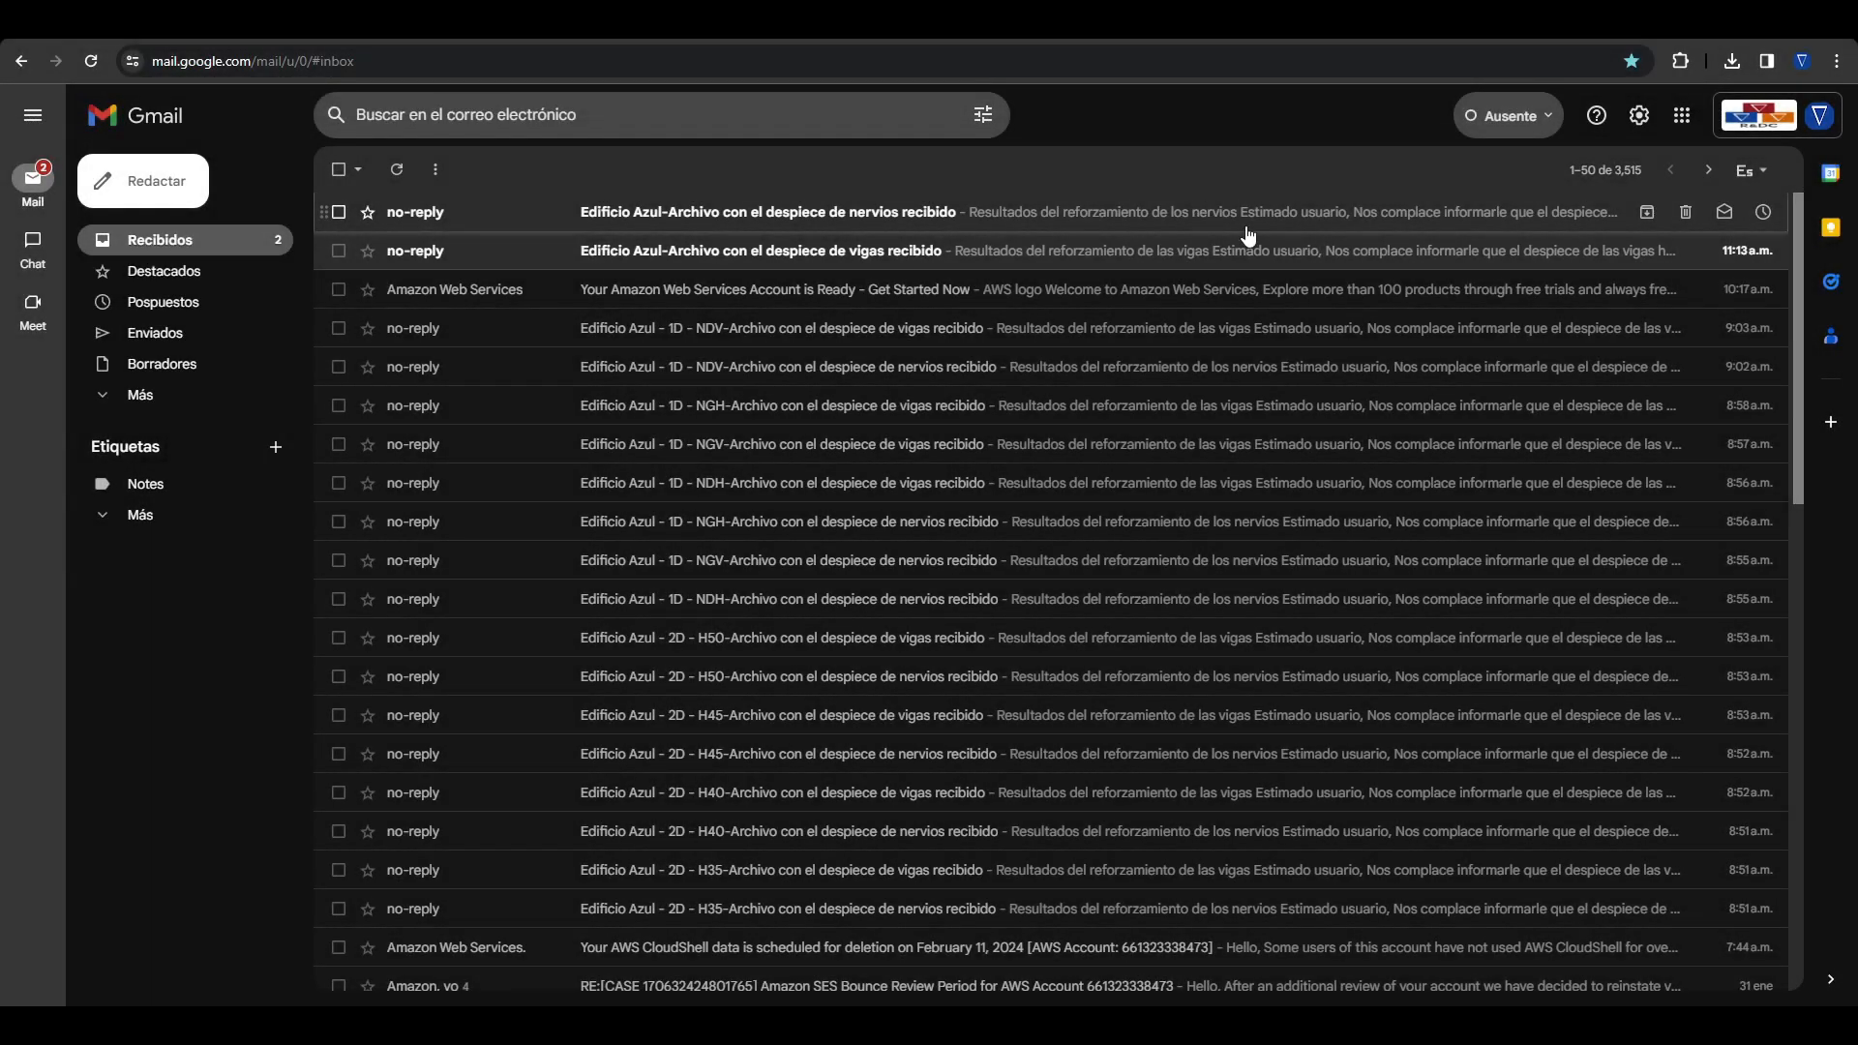
Step: In Gmail, download the beam and joist detailing results from the two newest Edificio Azul e-mails and return to the inbox
left_click(1088, 261)
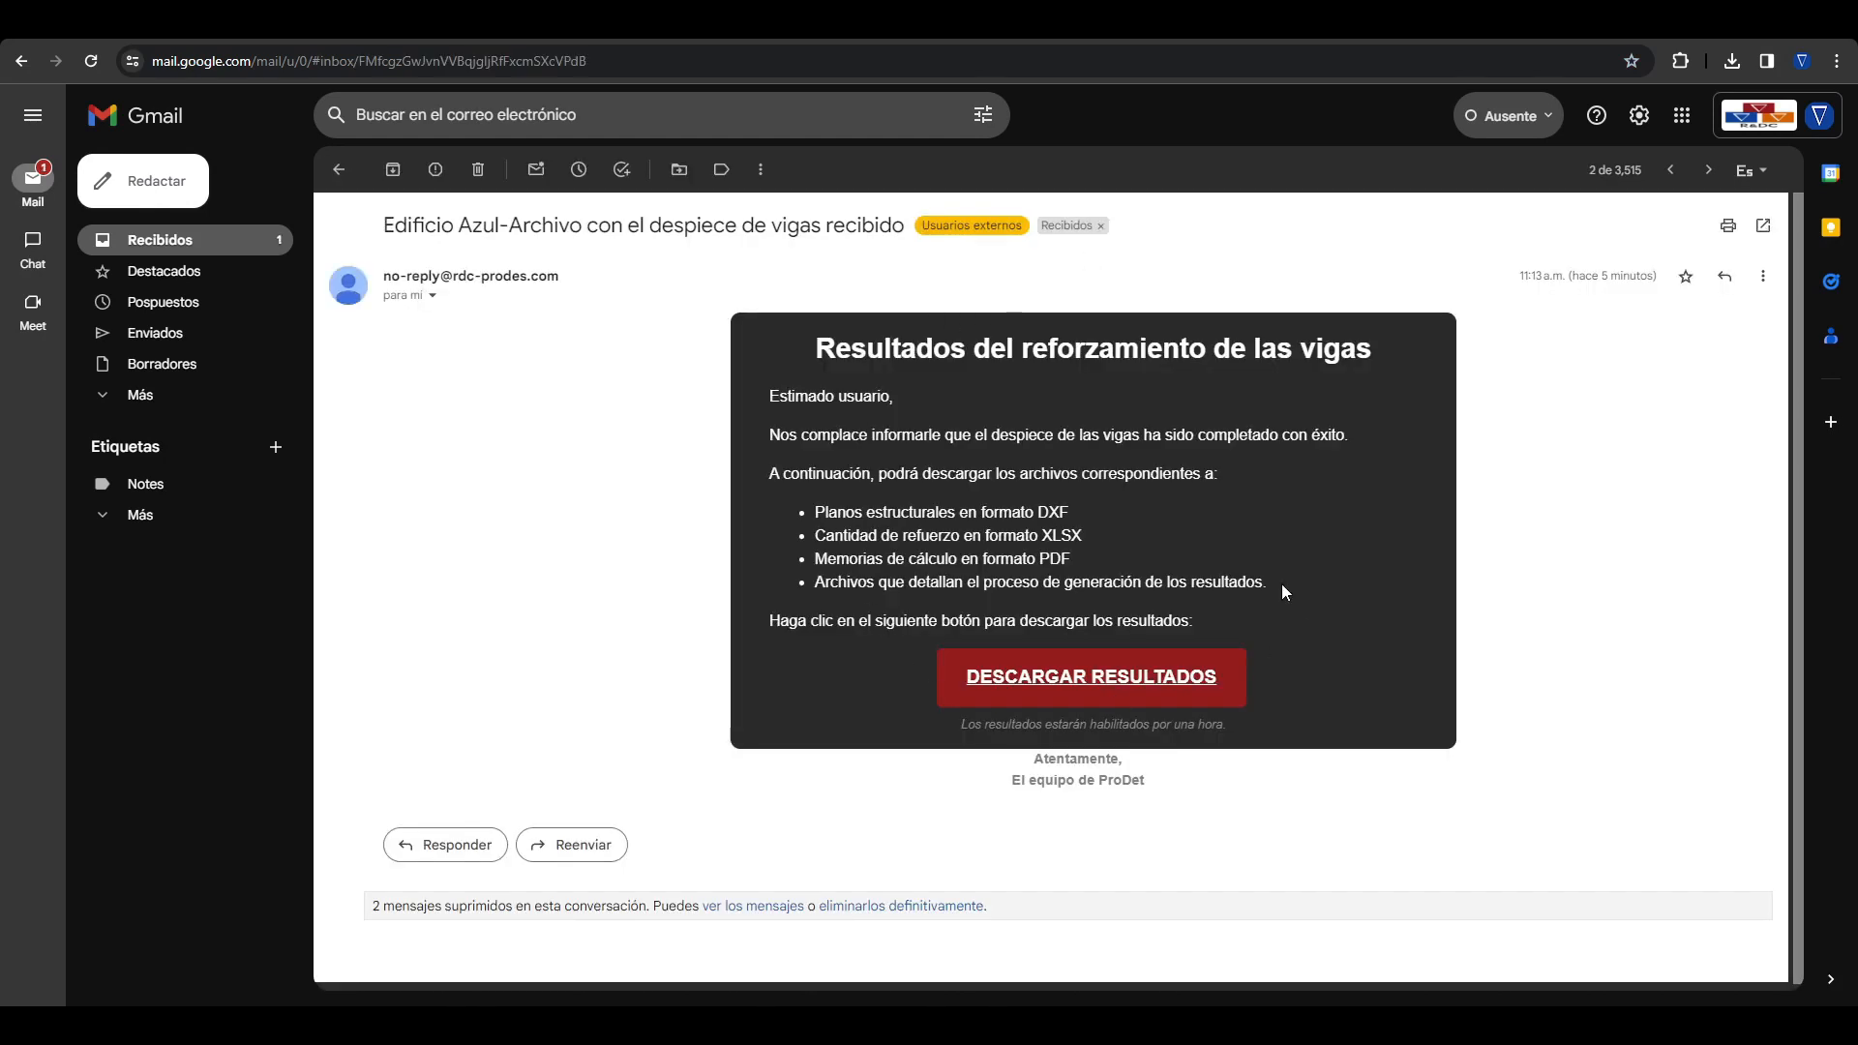
left_click(1149, 675)
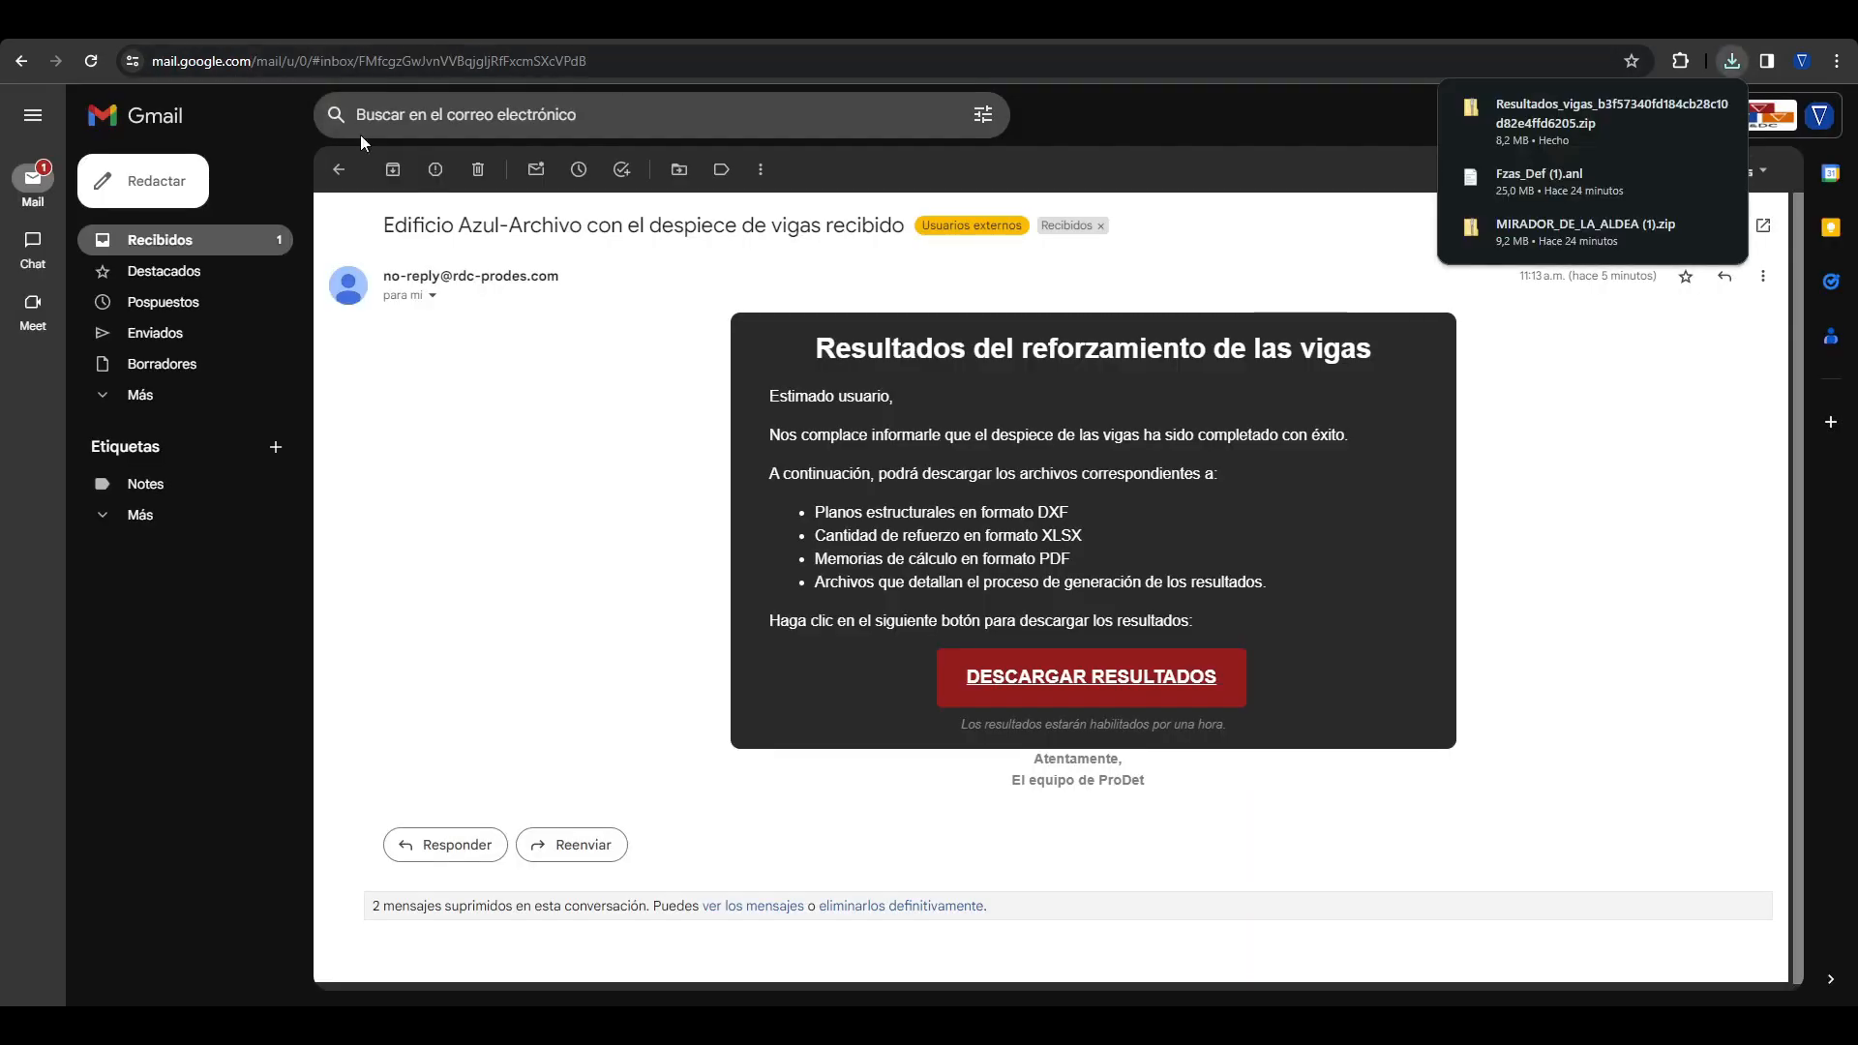
left_click(339, 171)
left_click(594, 215)
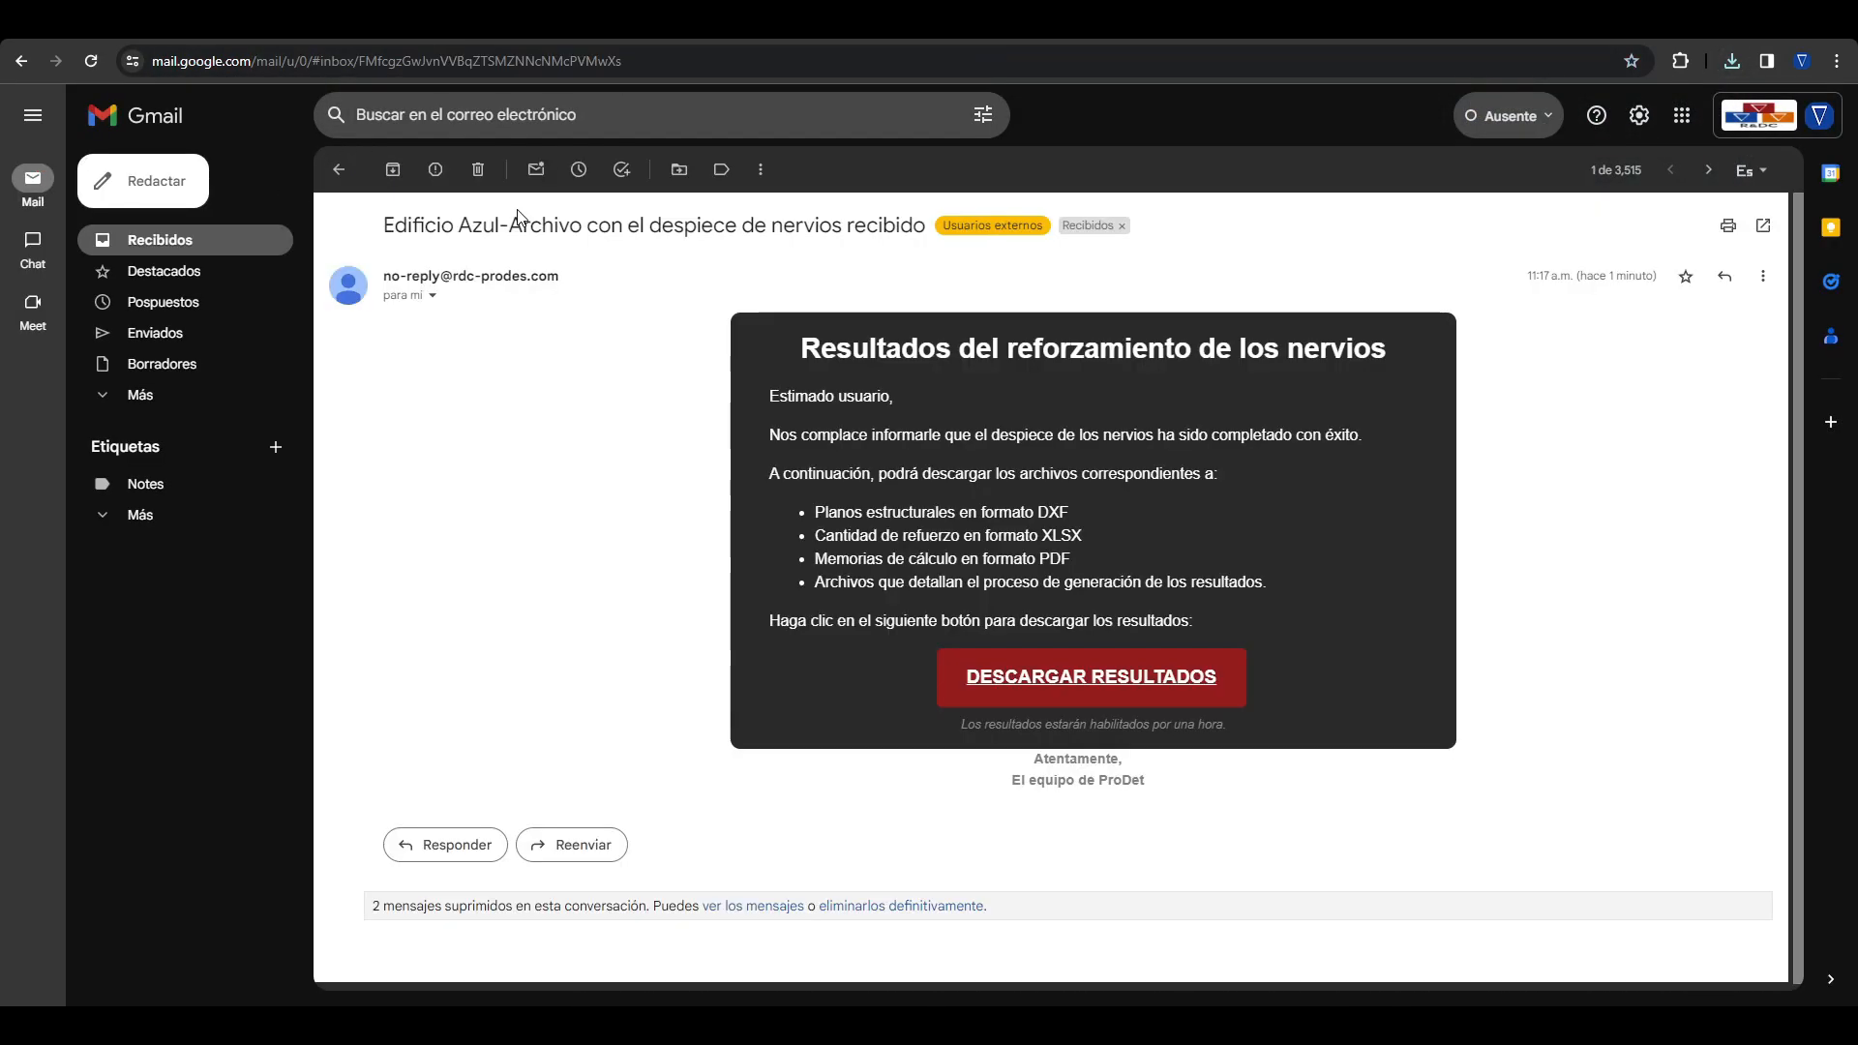
left_click(1035, 675)
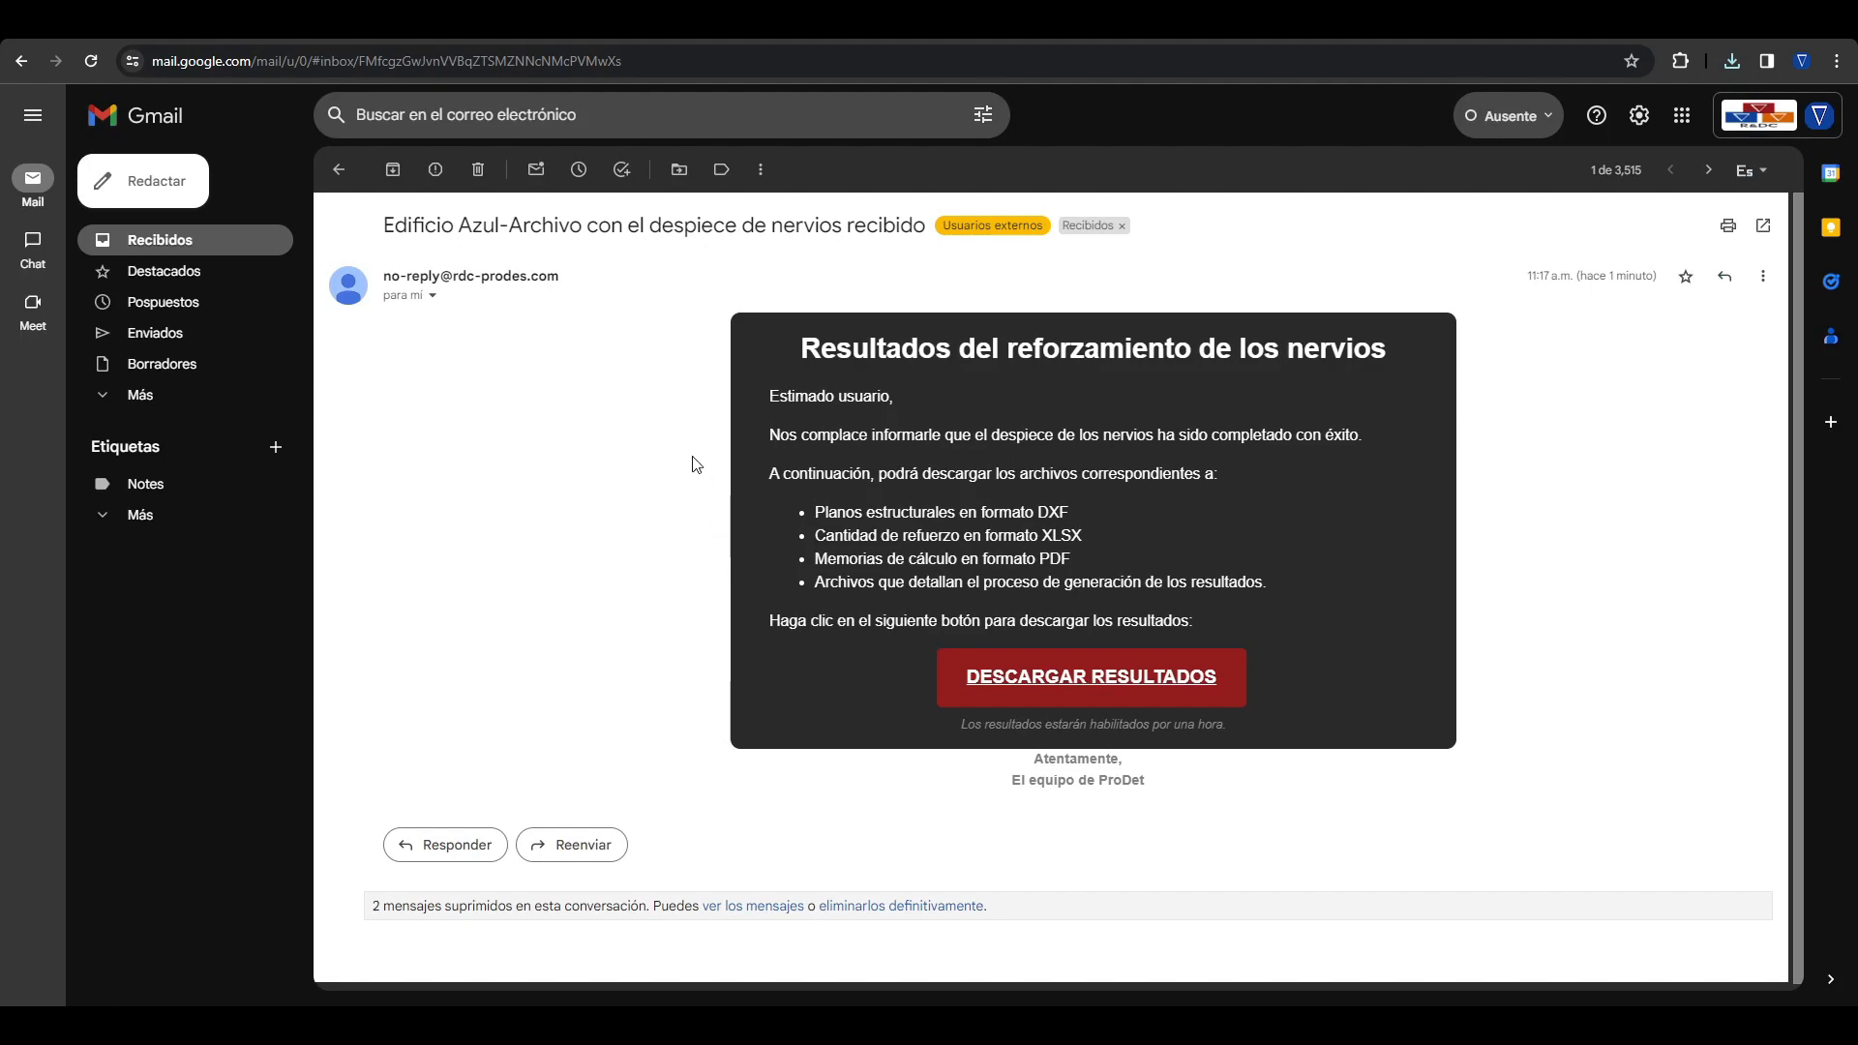
left_click(339, 171)
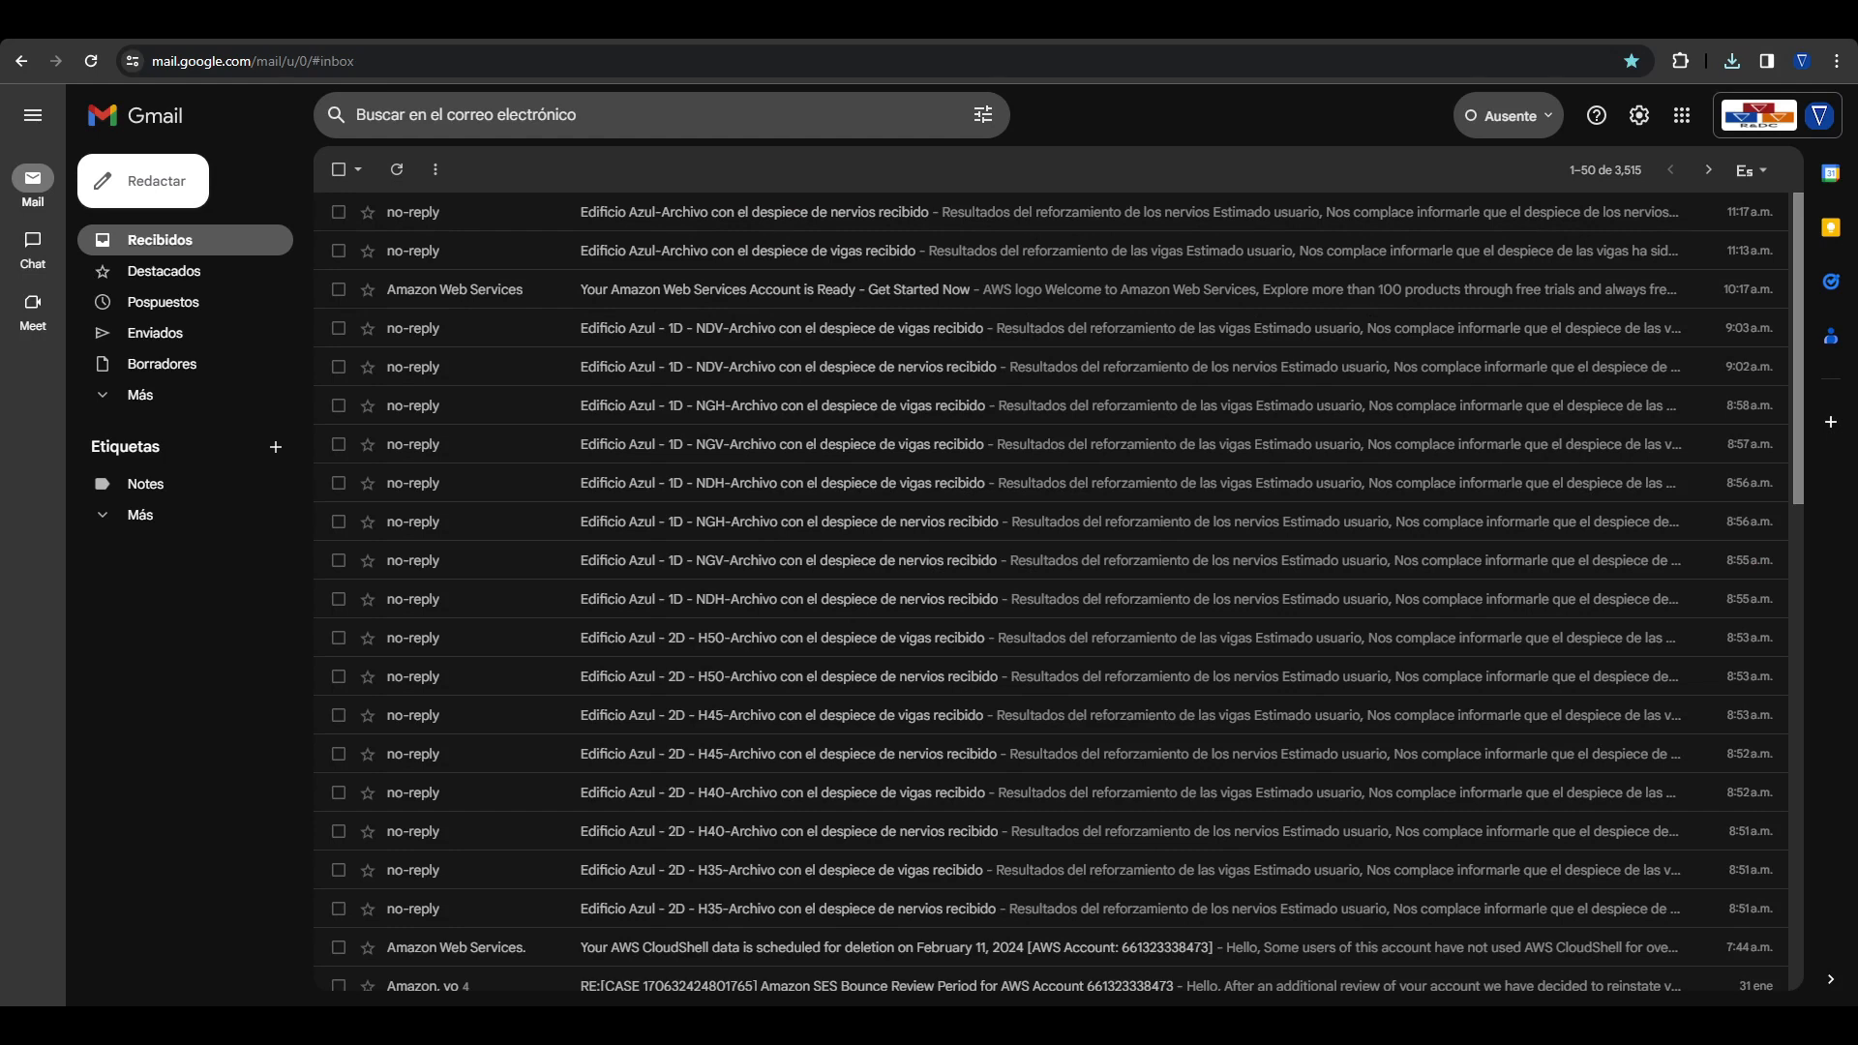
Step: In File Explorer, open the newest beam results archive in Descargas and examine the files in its logs folder
key("super+e")
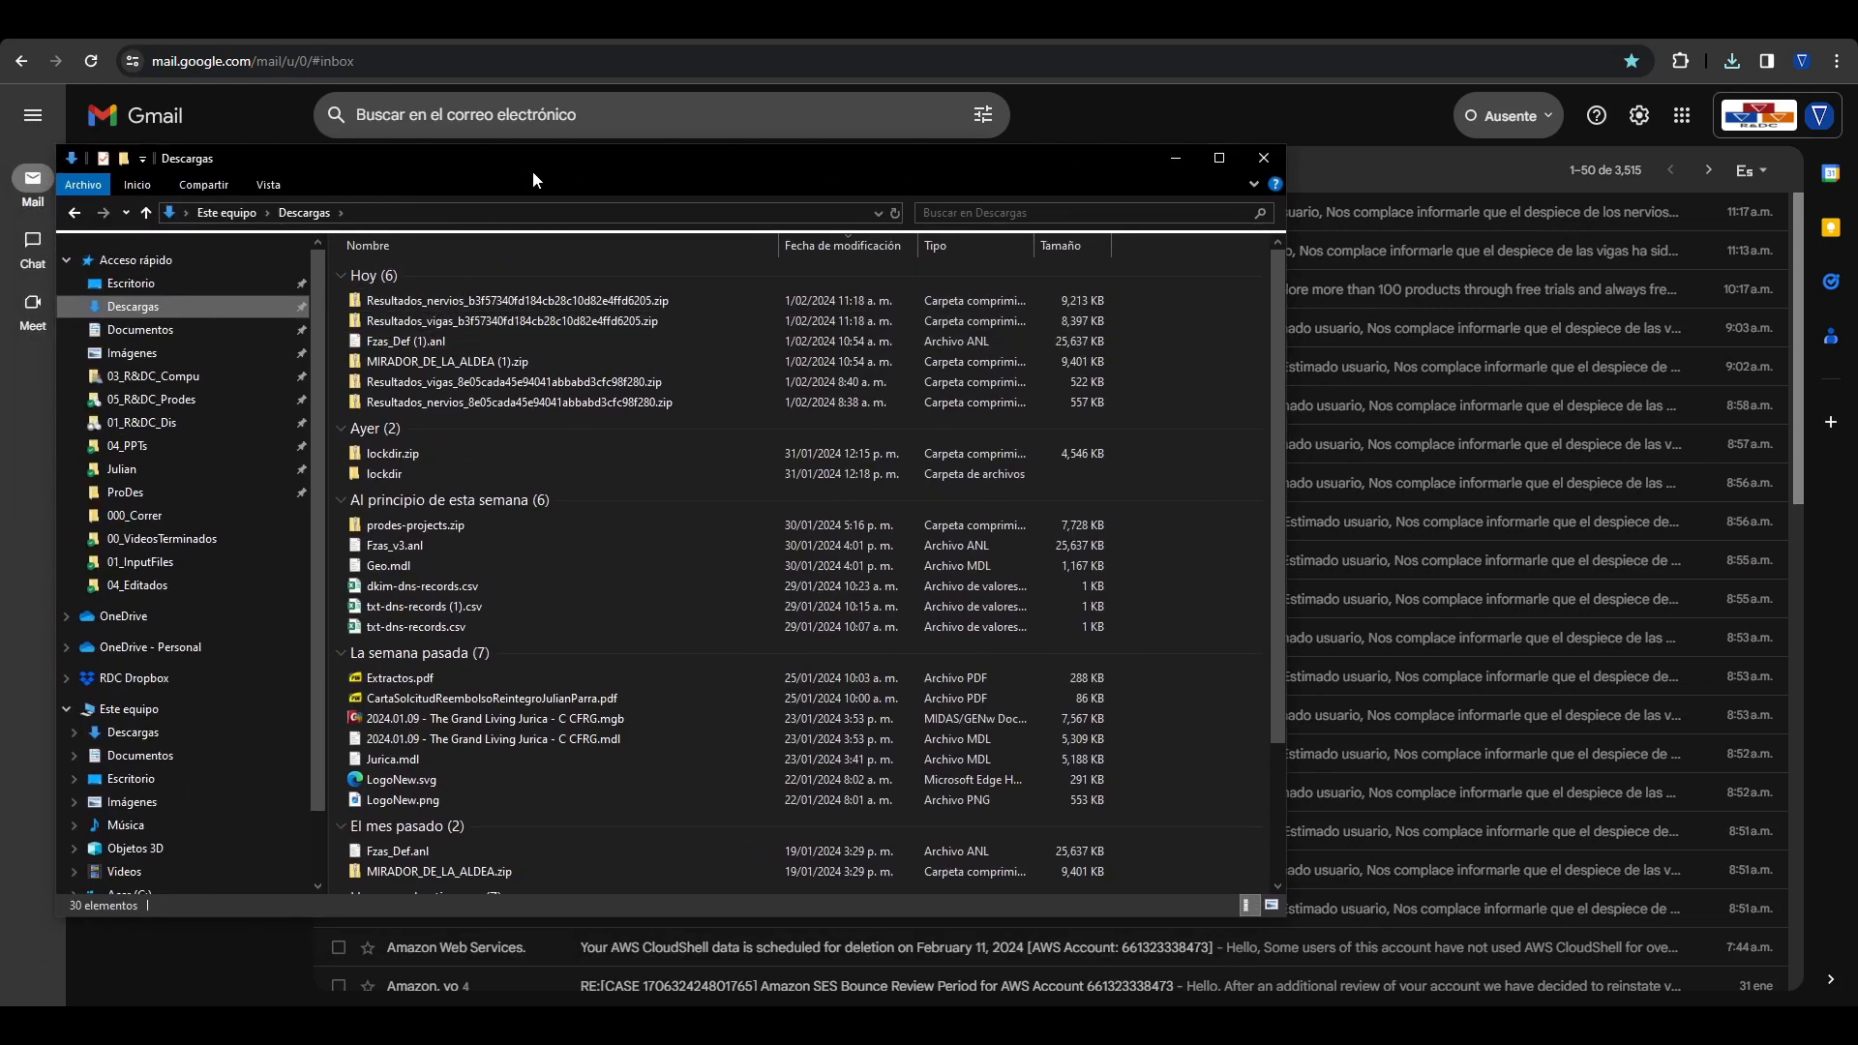
left_click_drag(532, 170, 631, 176)
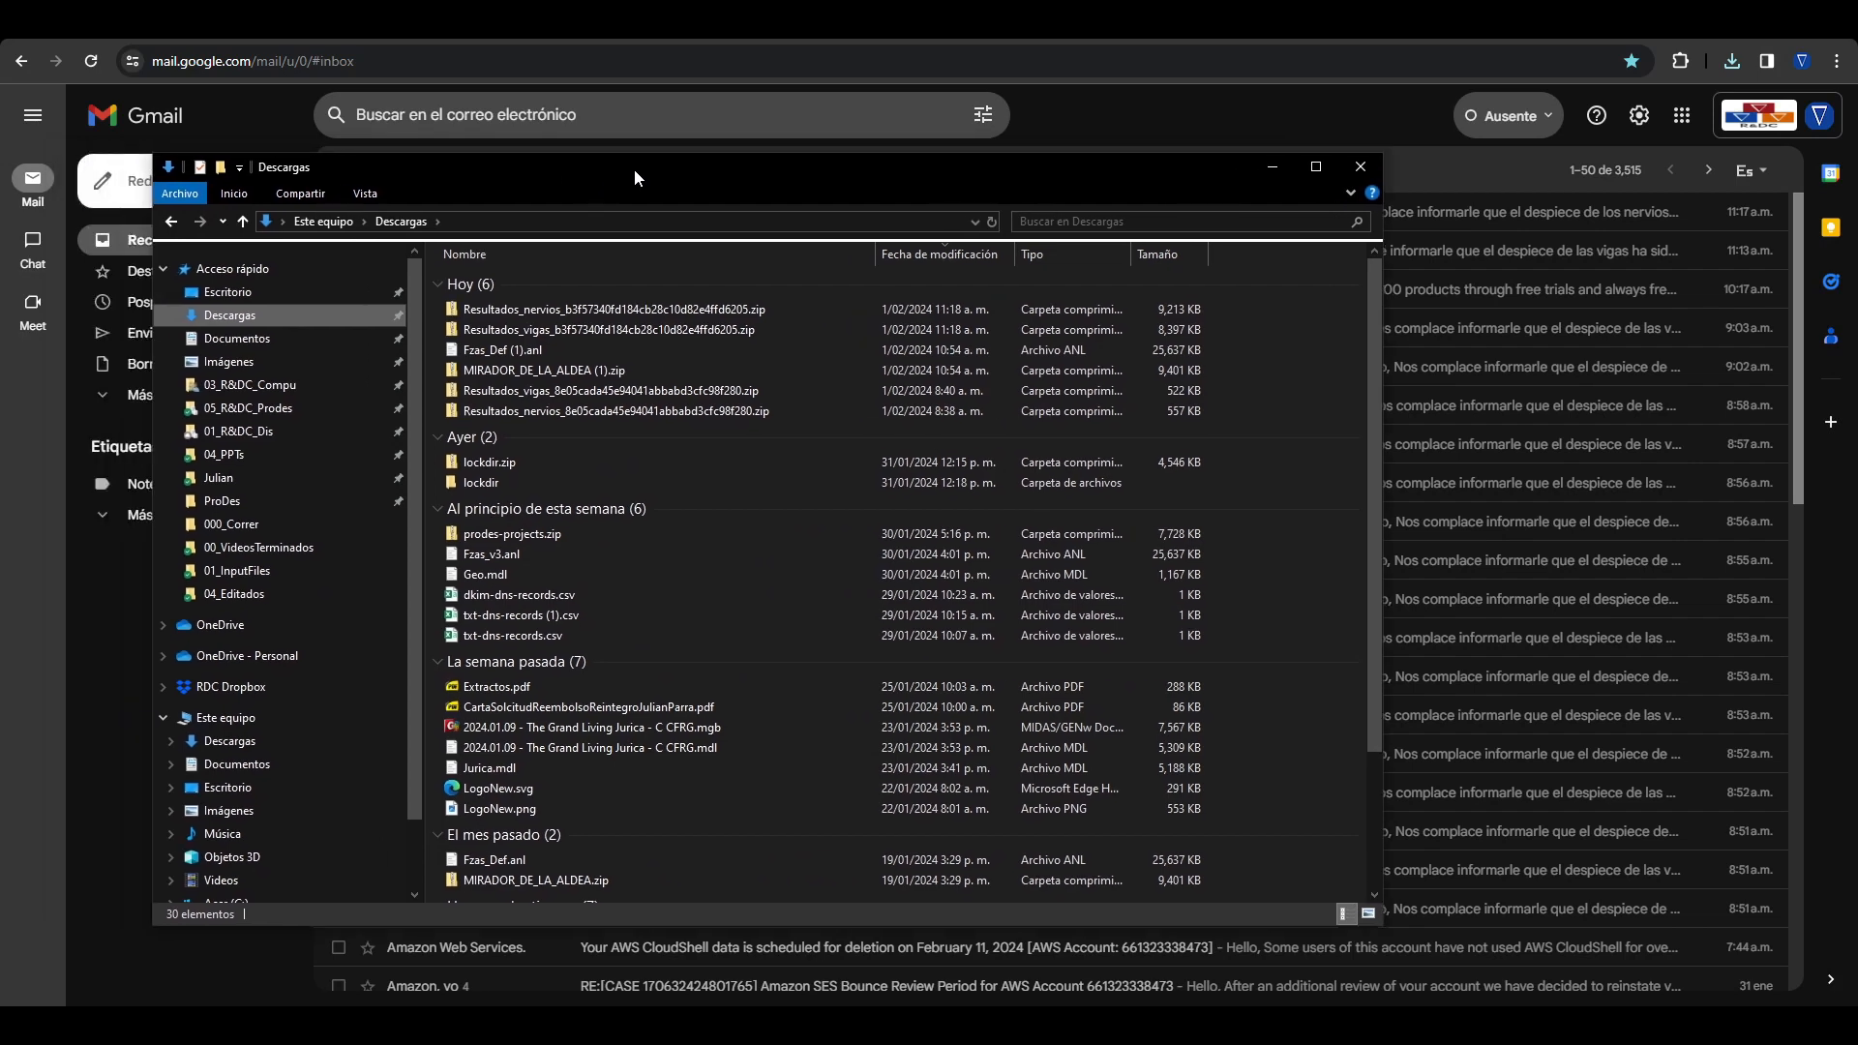
double_click(623, 329)
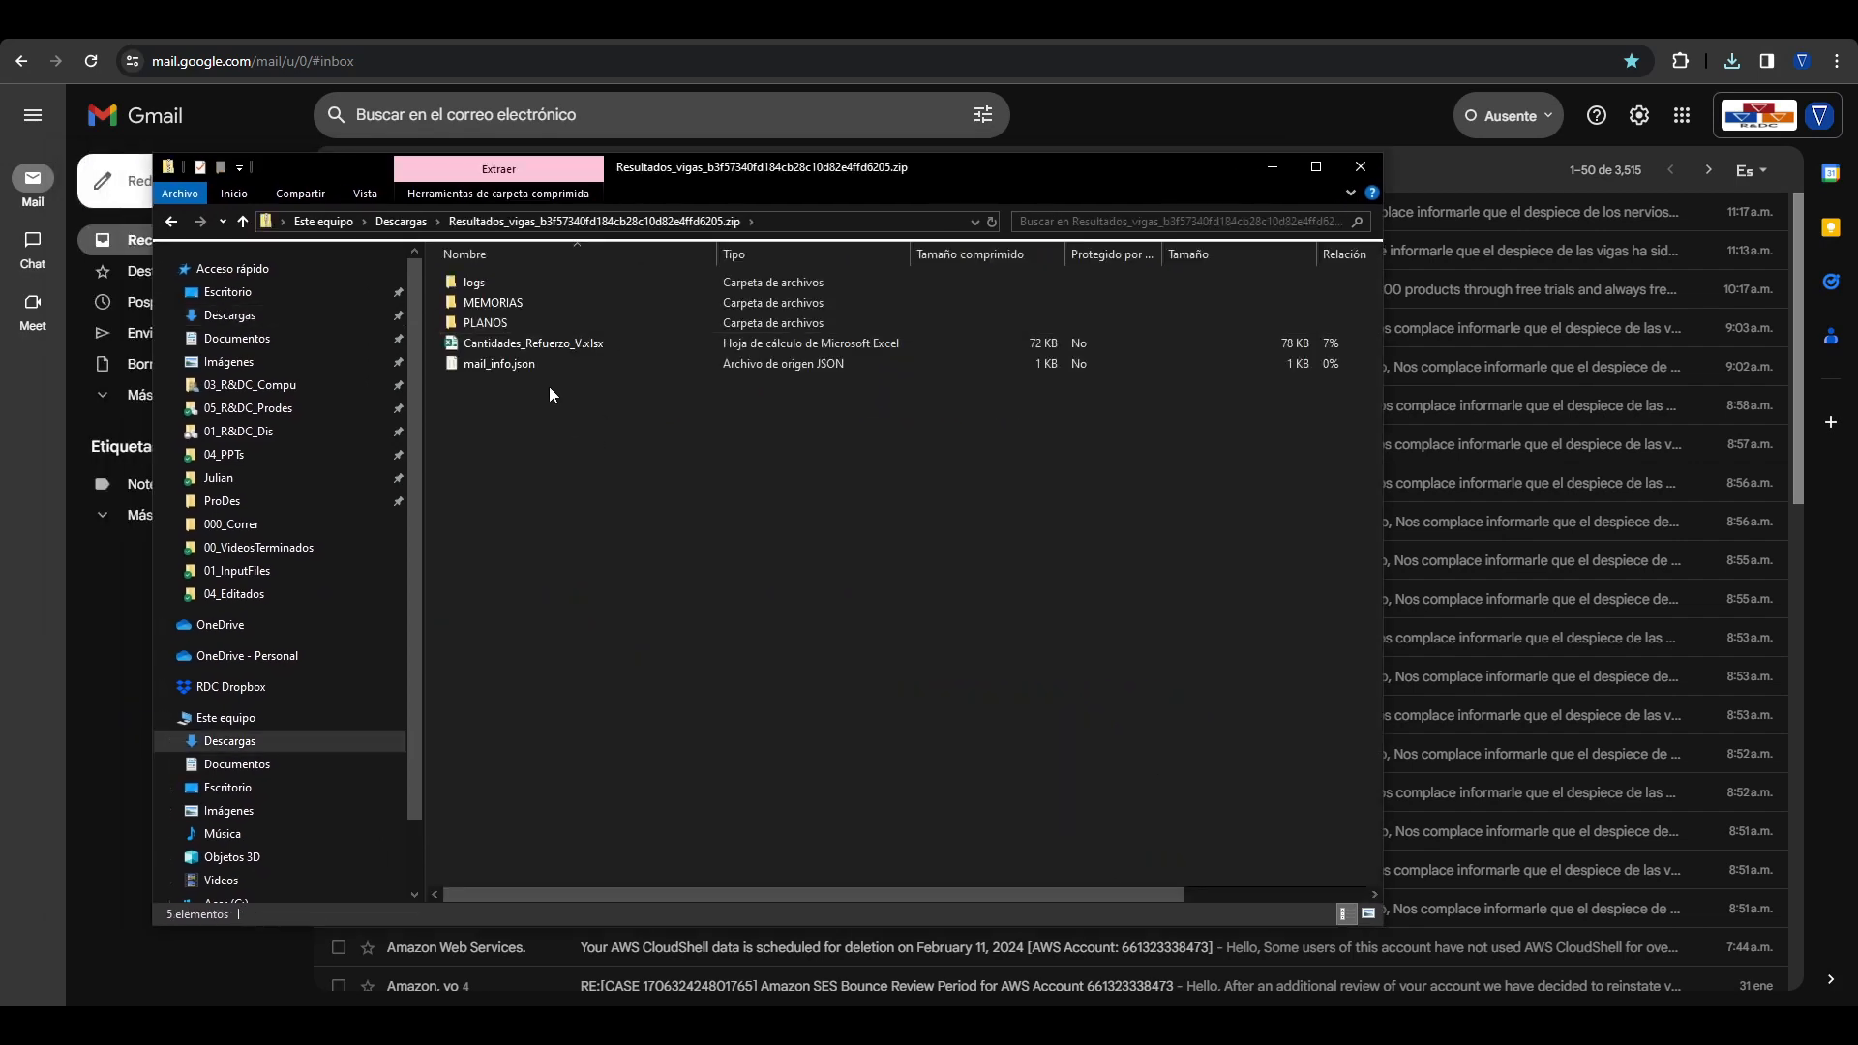
left_click_drag(1111, 174, 1206, 174)
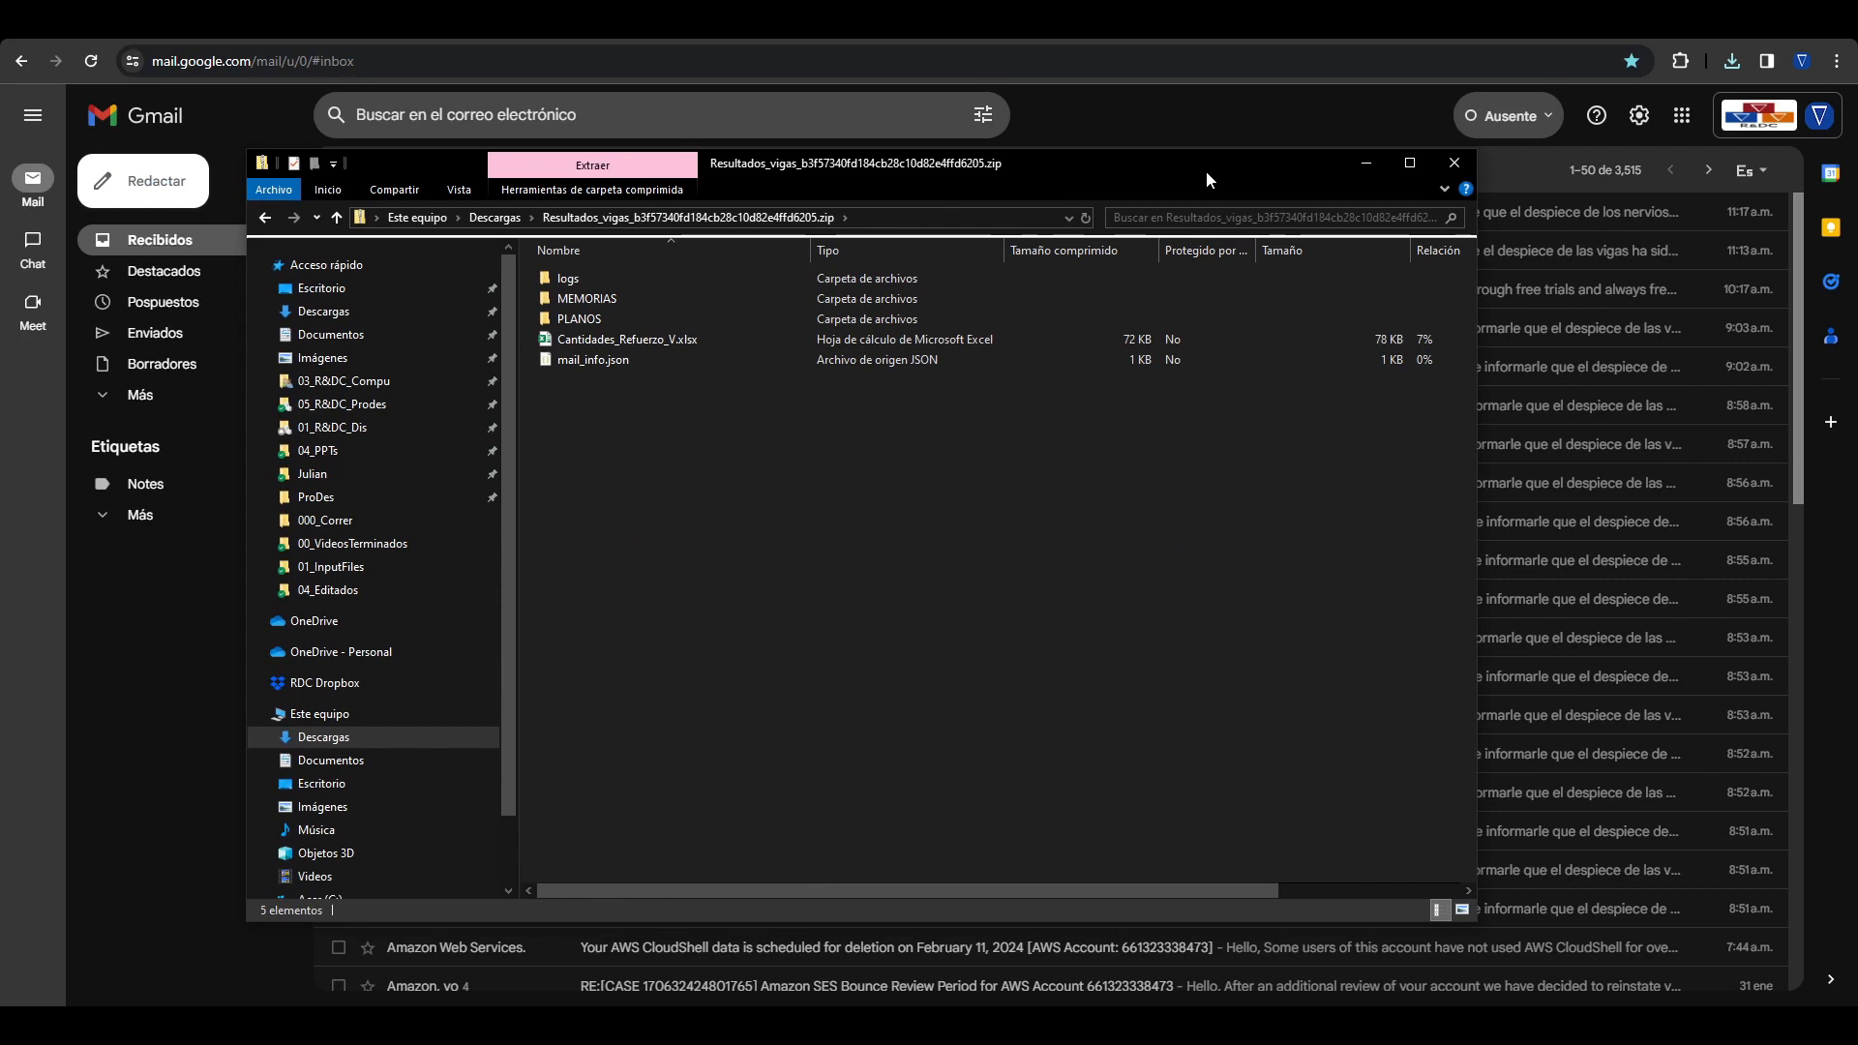
double_click(708, 280)
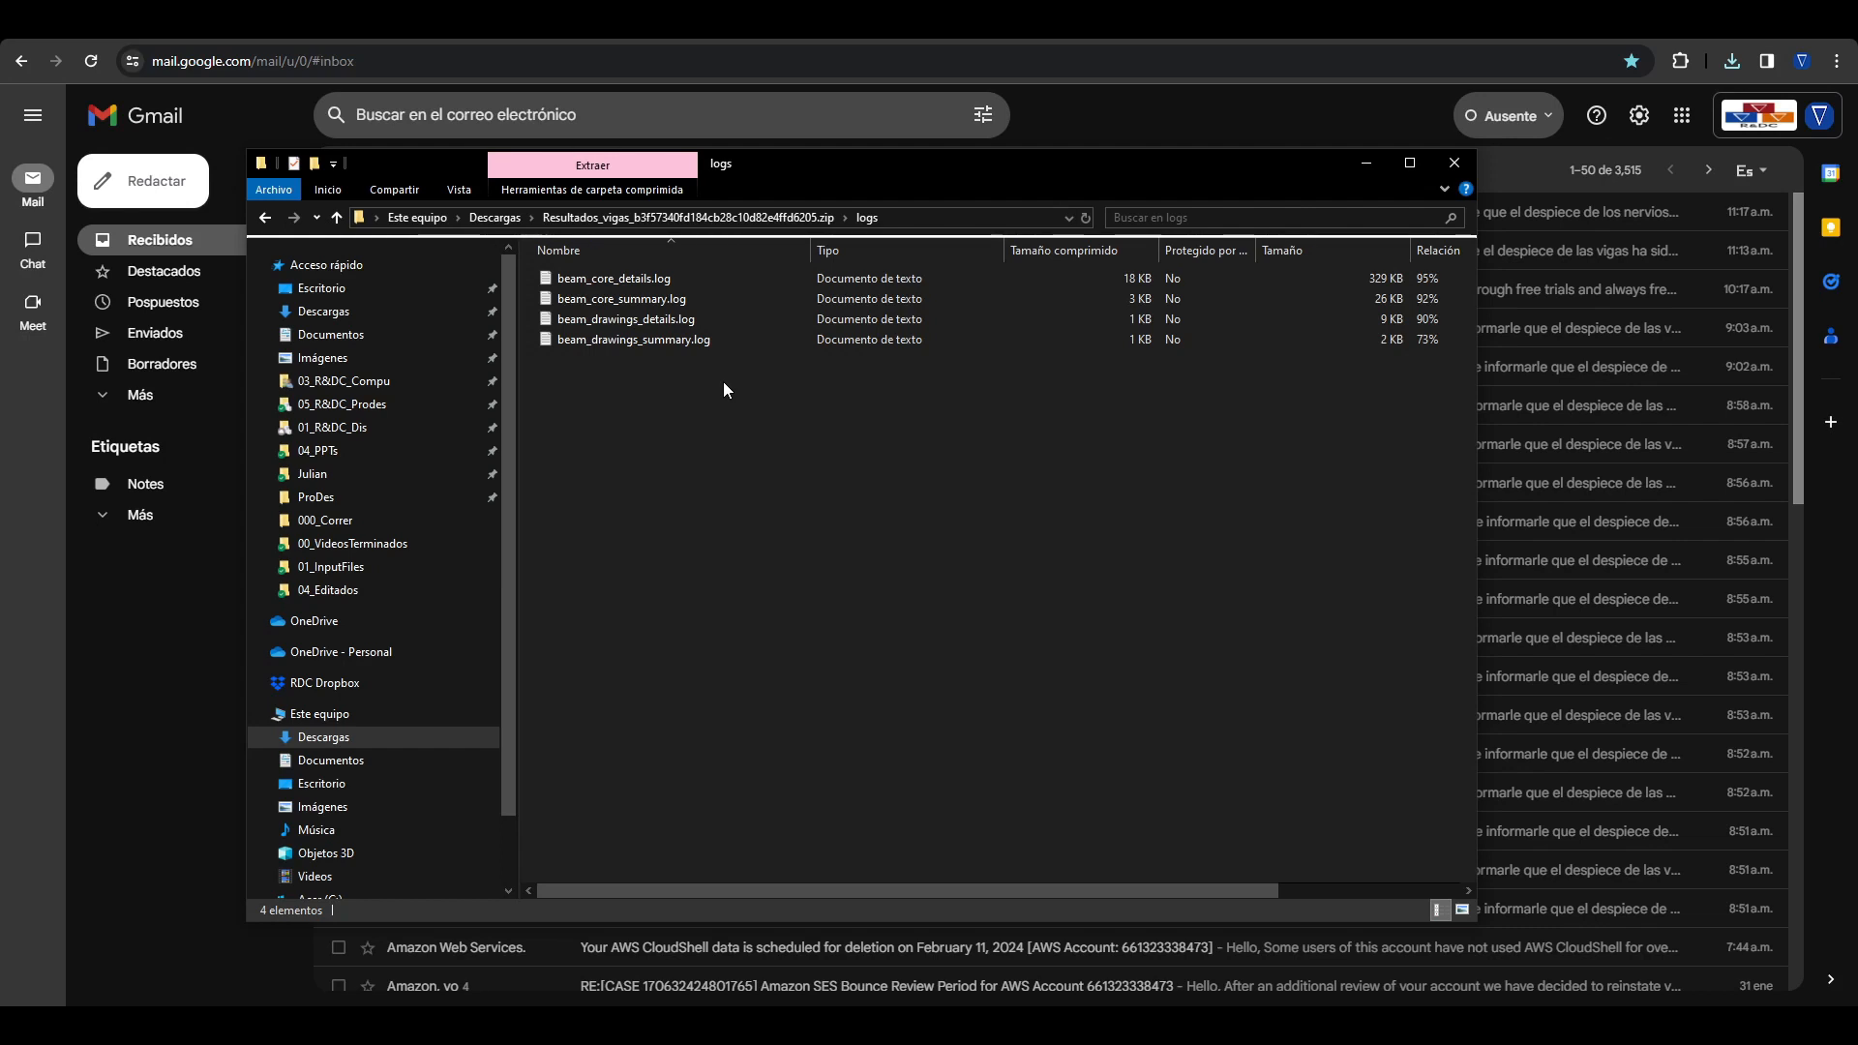
left_click(768, 211)
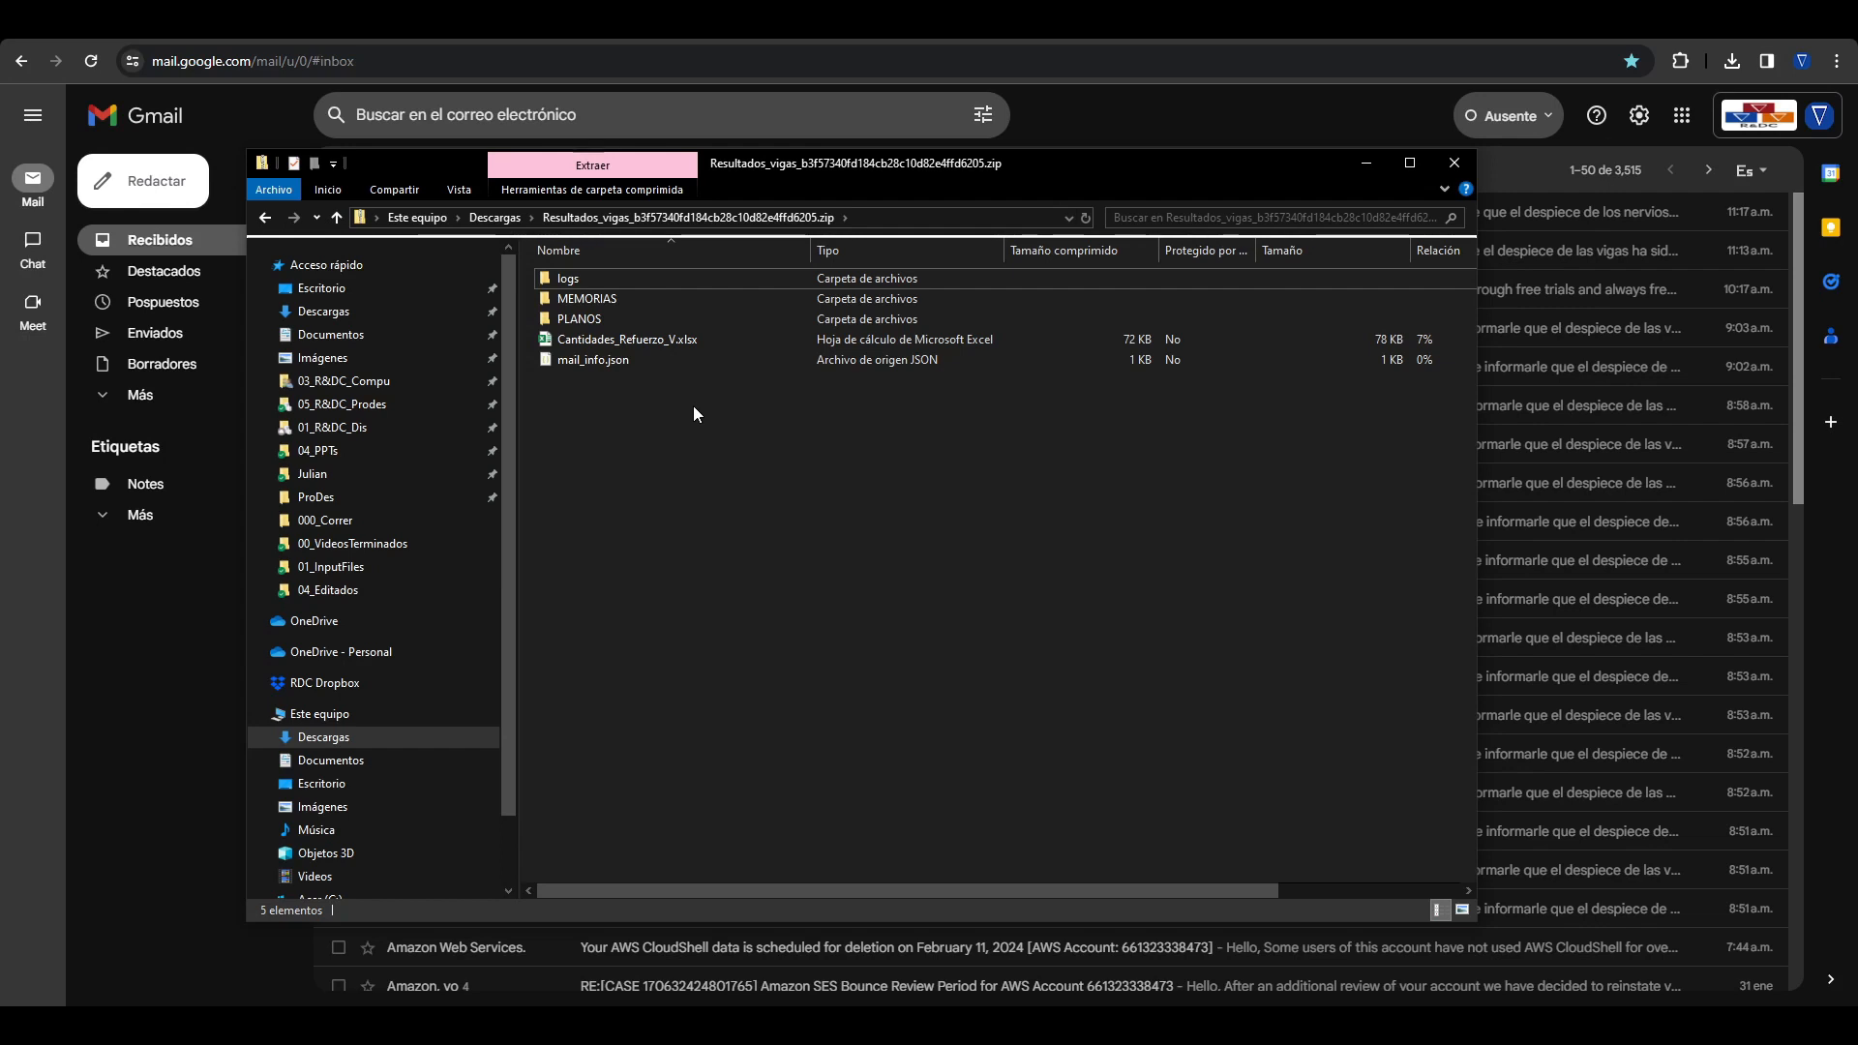
Step: Open INFORME_vigas.pdf from the archive's MEMORIAS folder and maximize the report window
double_click(608, 294)
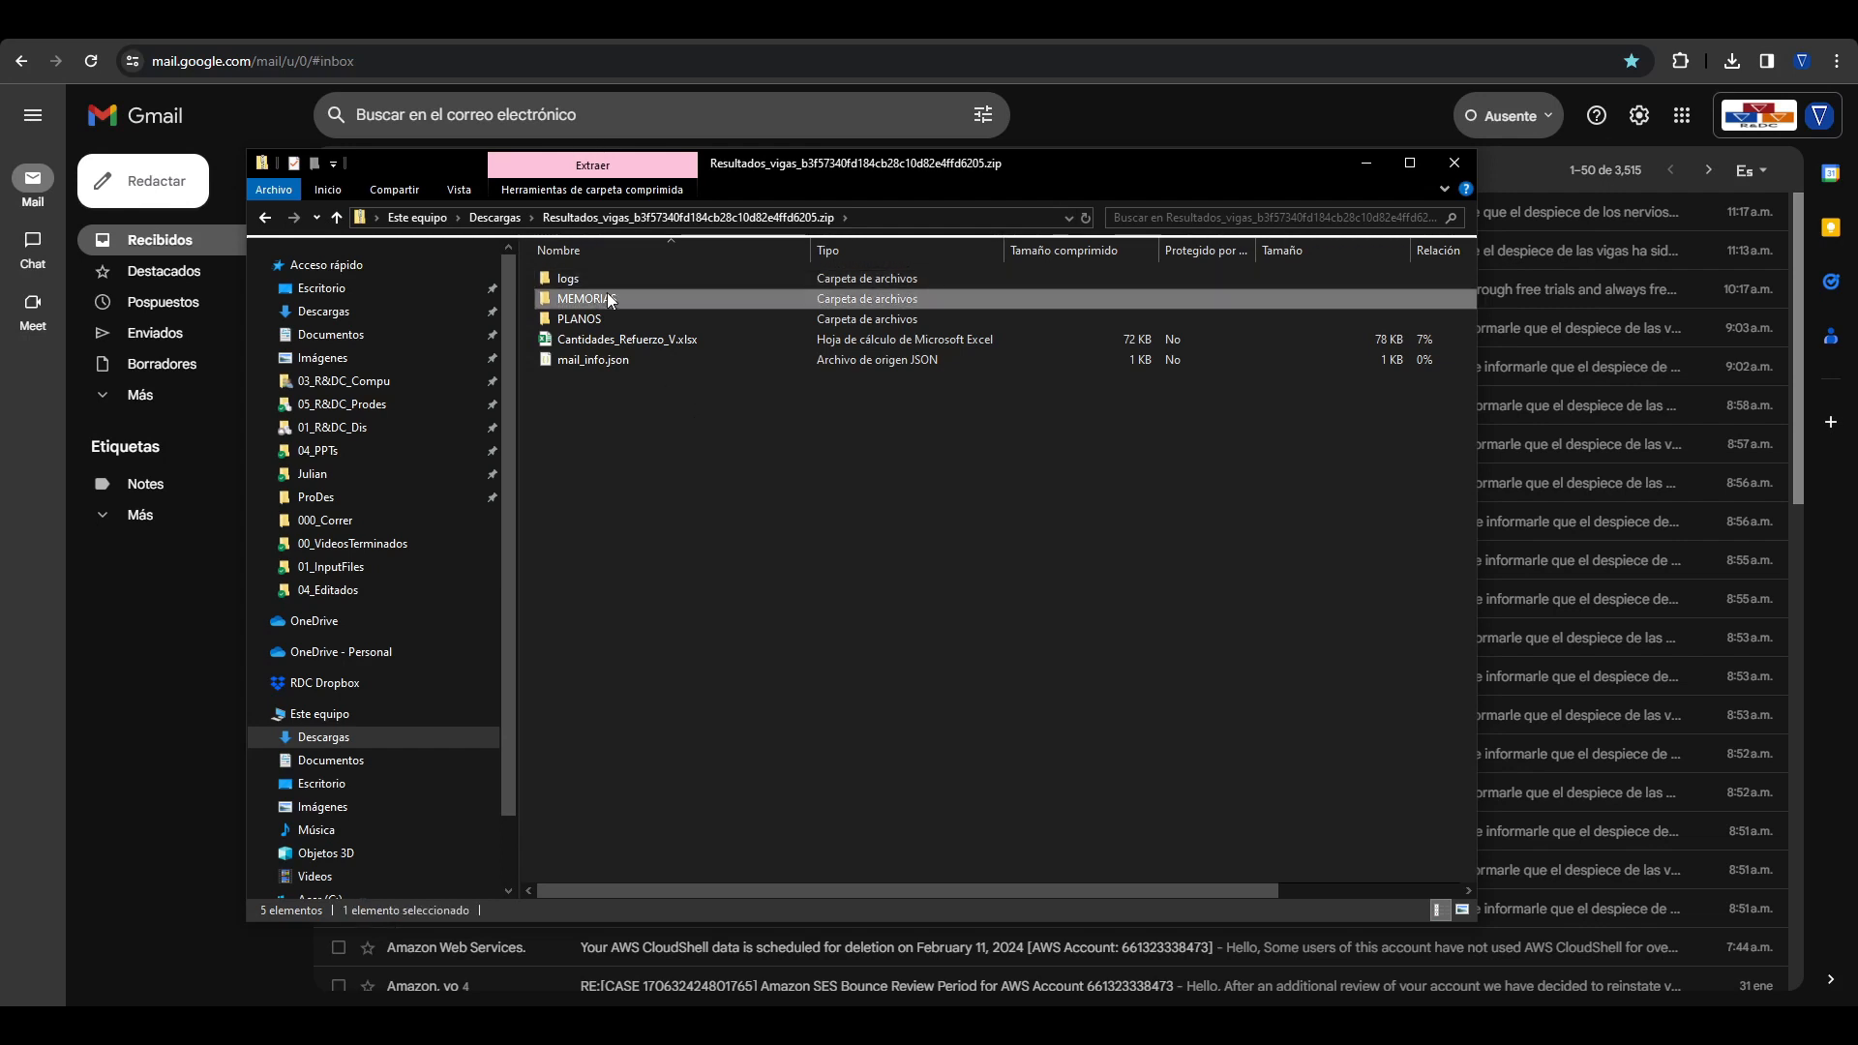
double_click(631, 290)
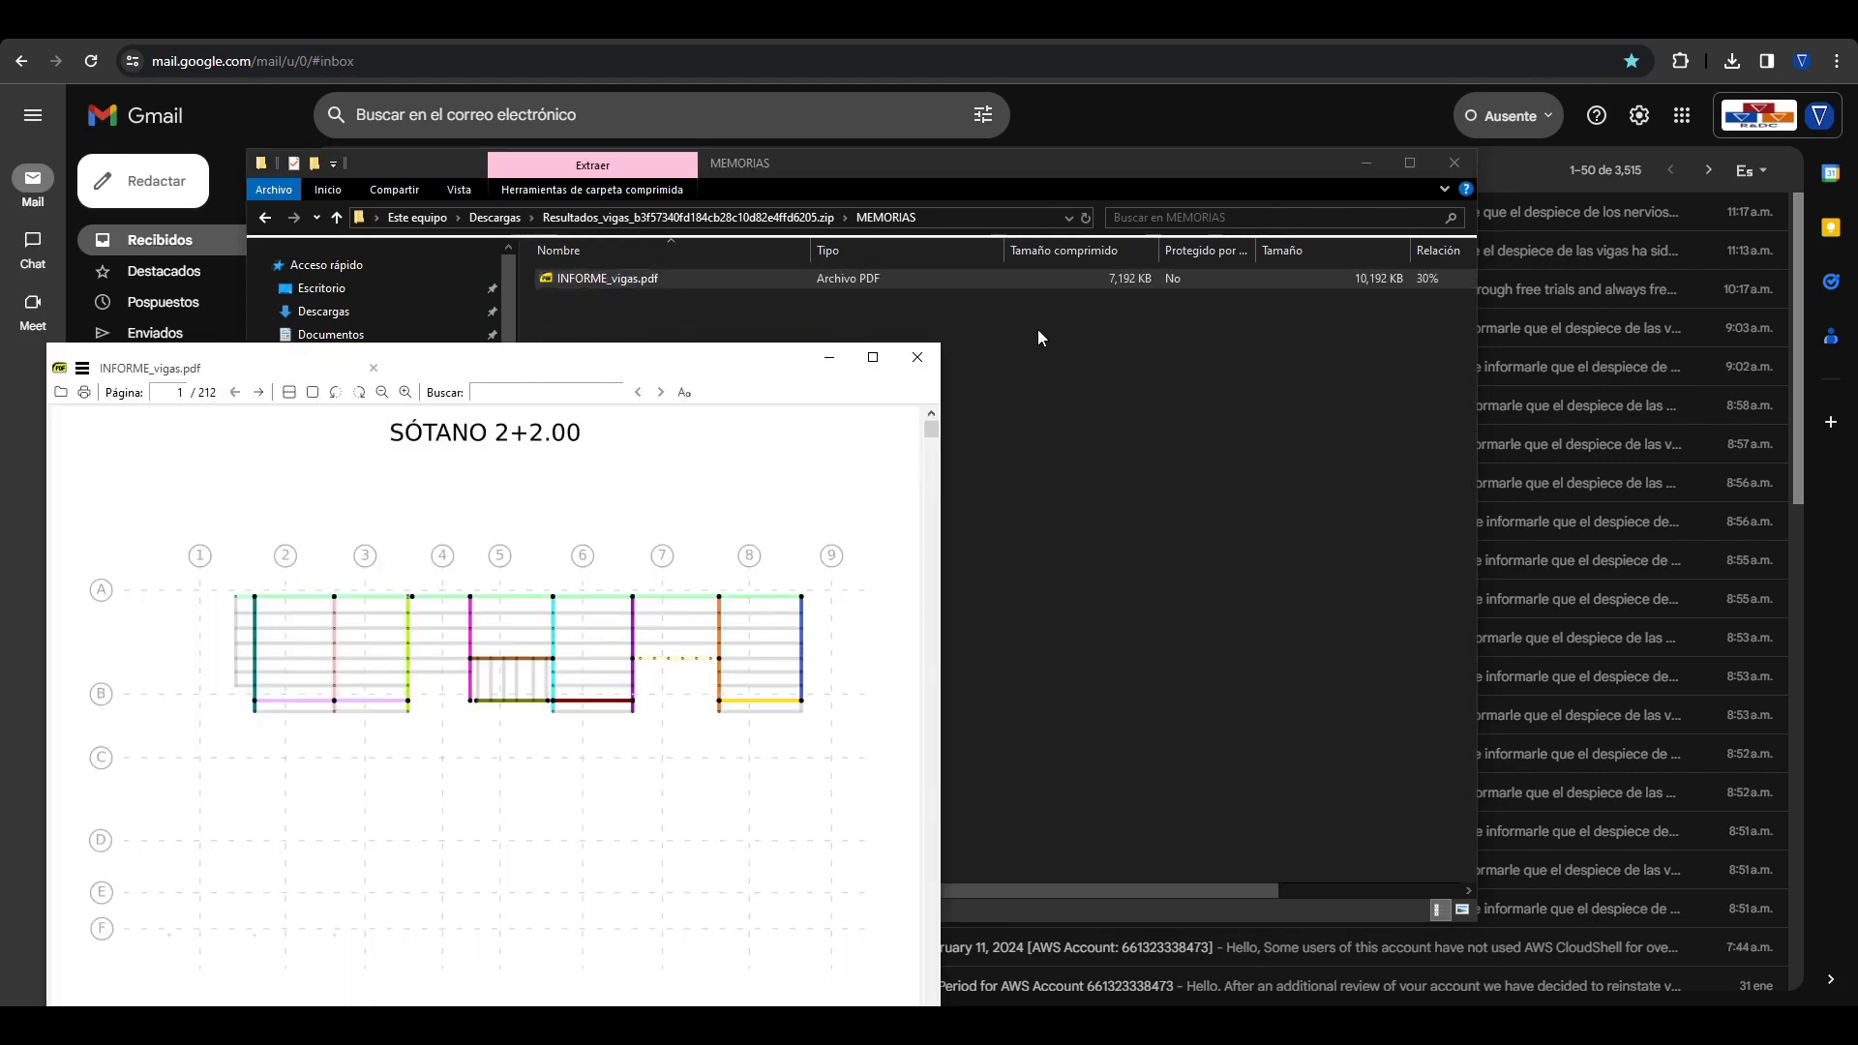
left_click(872, 357)
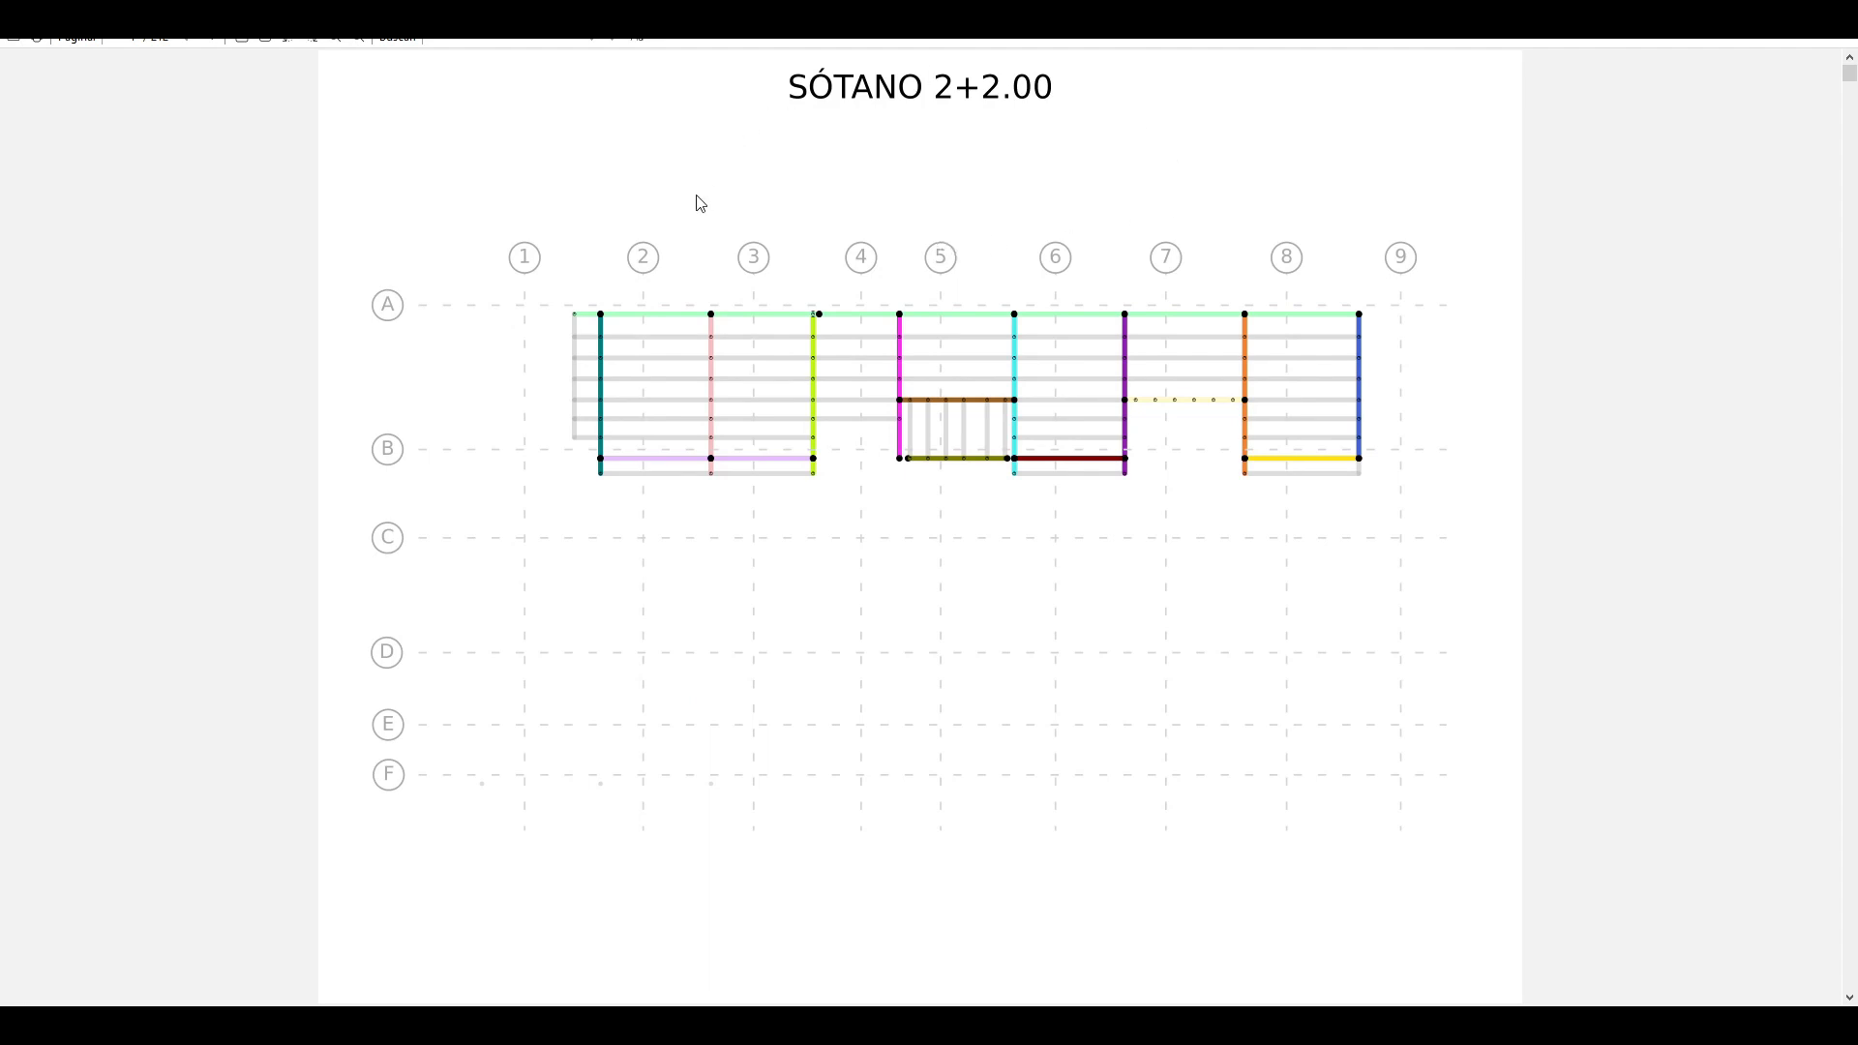
Step: Examine the beam report's floor plans and reinforcement, steel area and shear diagrams from SÓTANO 2+2.00 through PISO 1+2.00, and close it
scroll(696, 196, "down", 1)
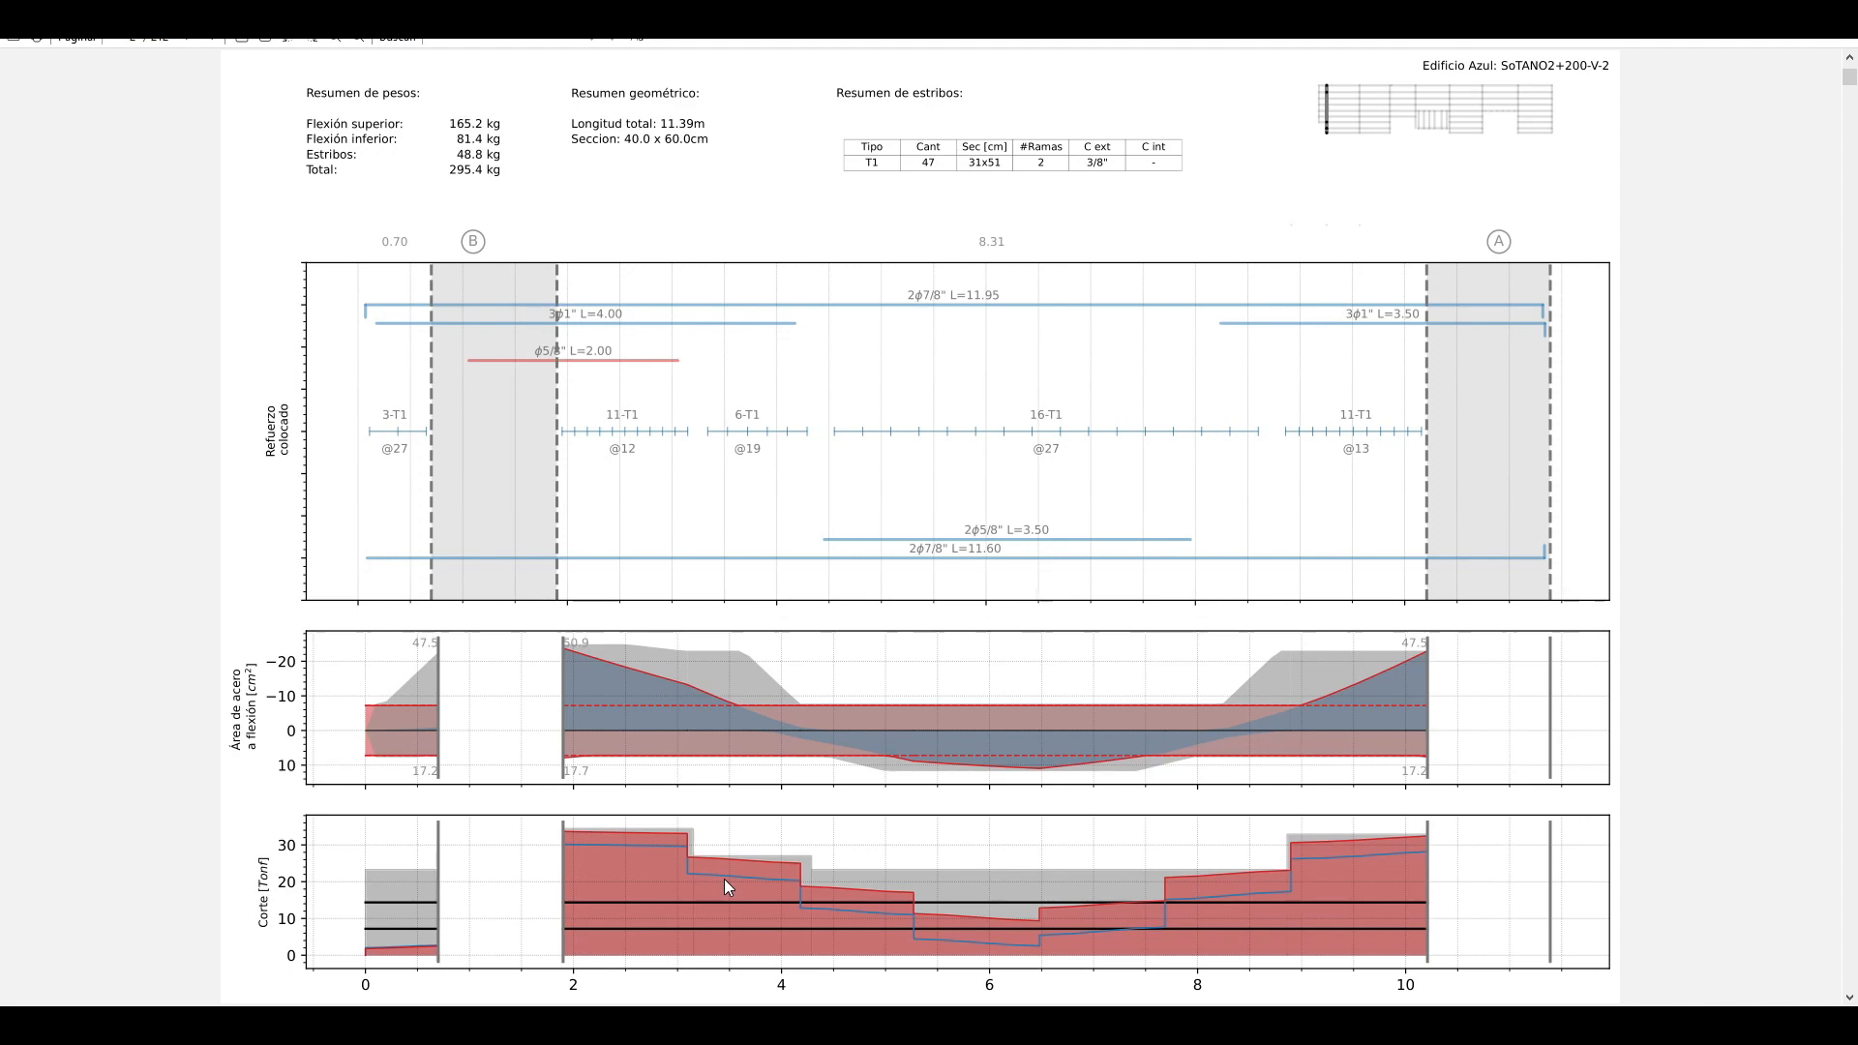
key("Page_Down")
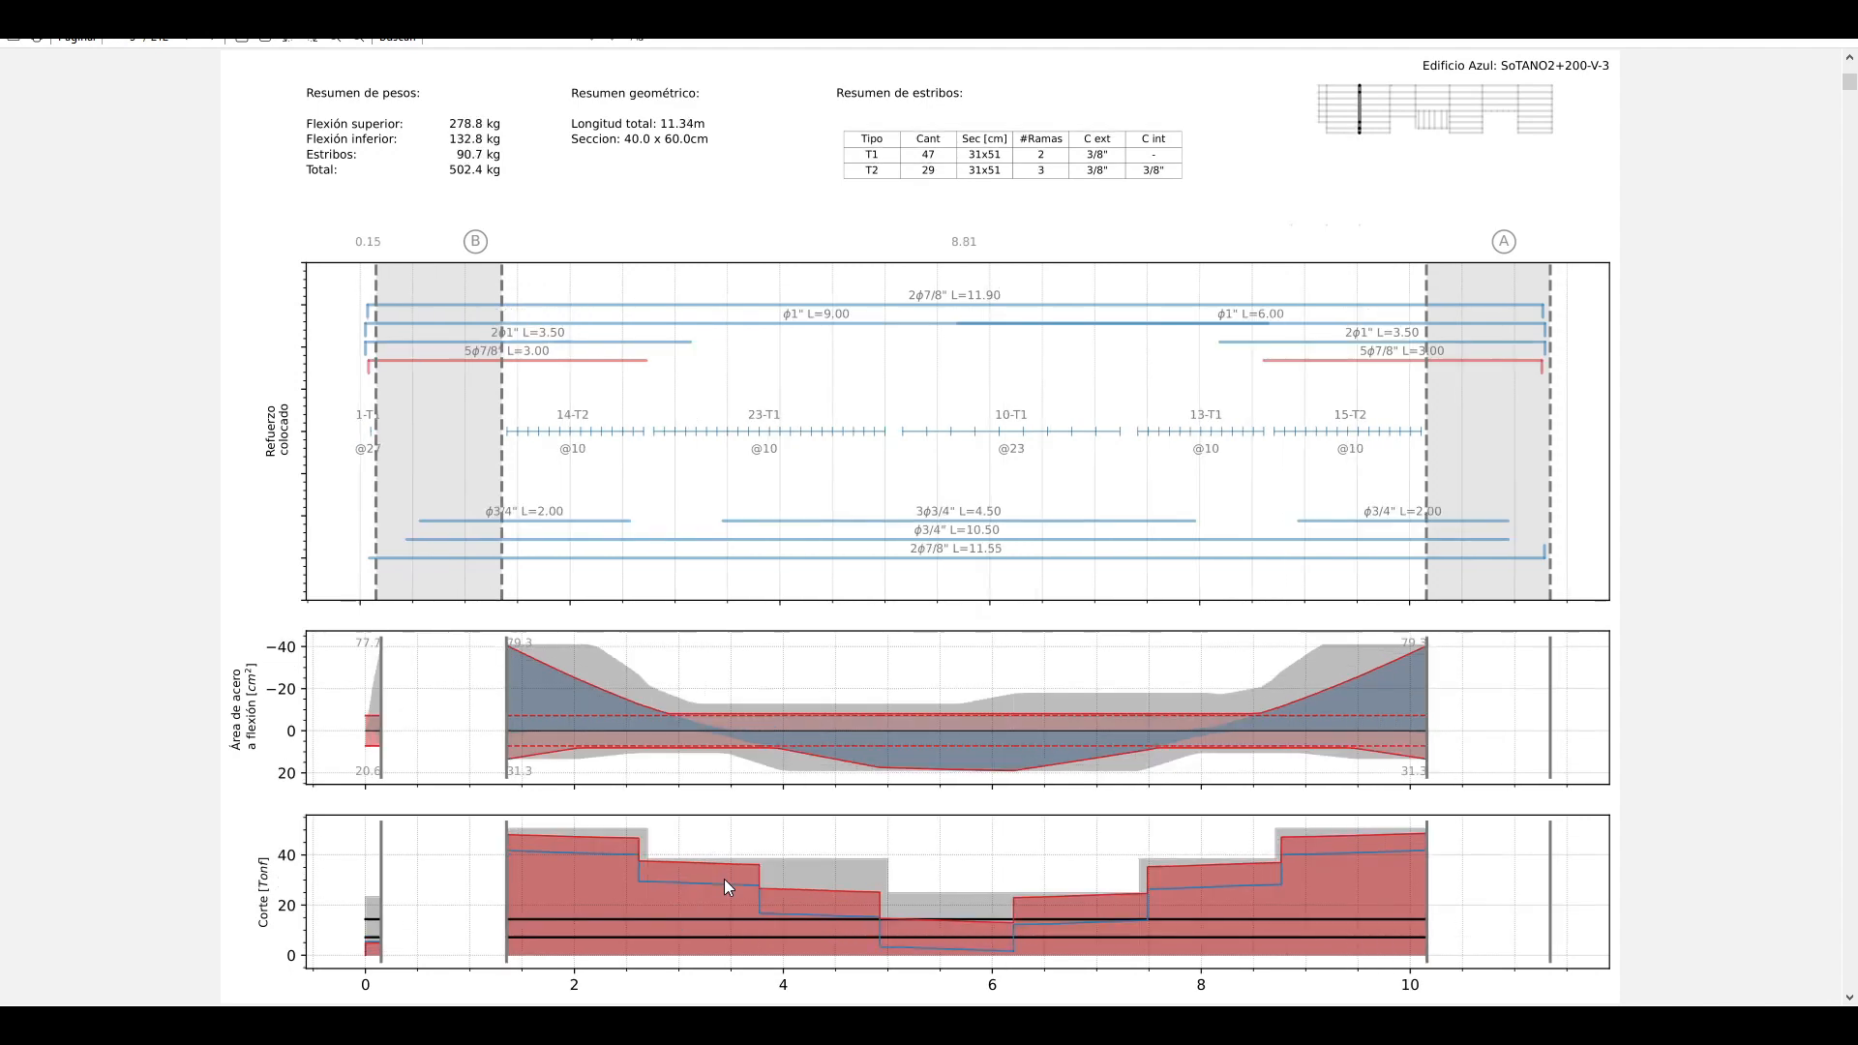
key("Page_Down")
key("Page_Down")
key("Page_Down")
key("Page_Down")
key("Page_Down")
key("Page_Down")
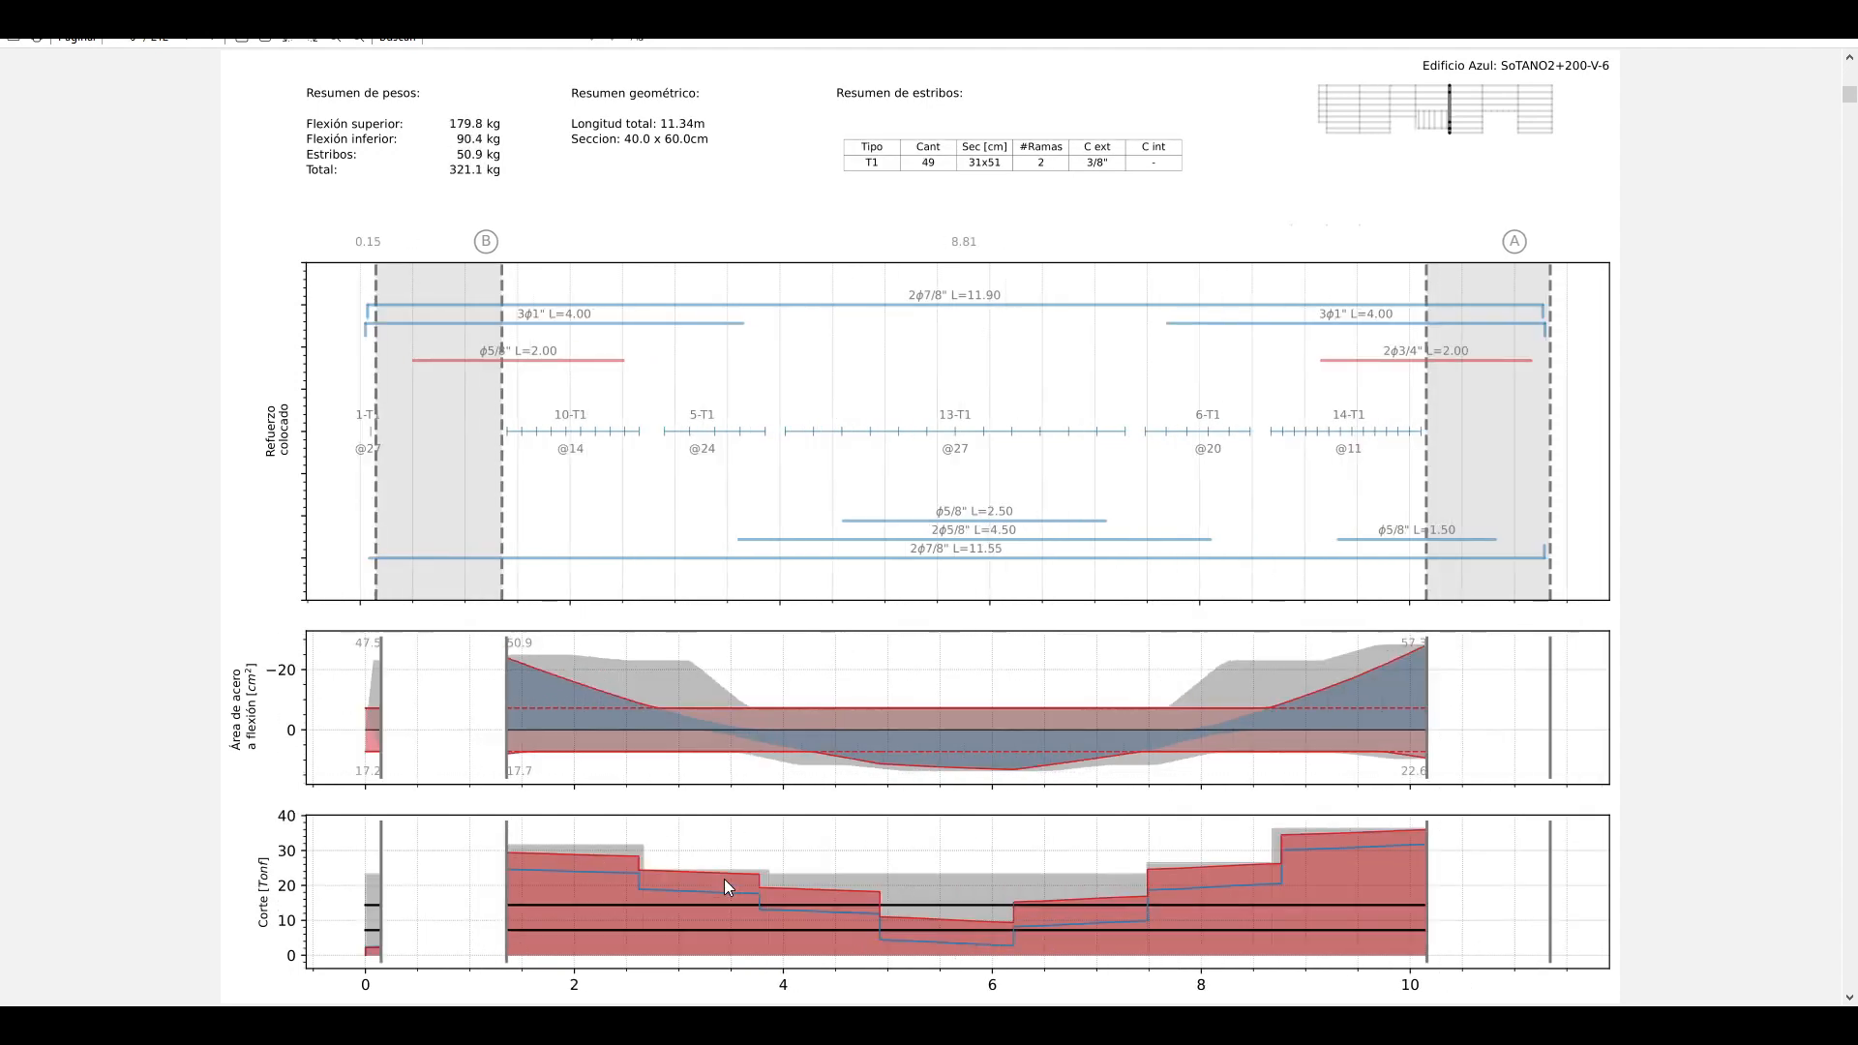
key("Page_Down")
key("Page_Down")
key("Page_Down")
key("Page_Down")
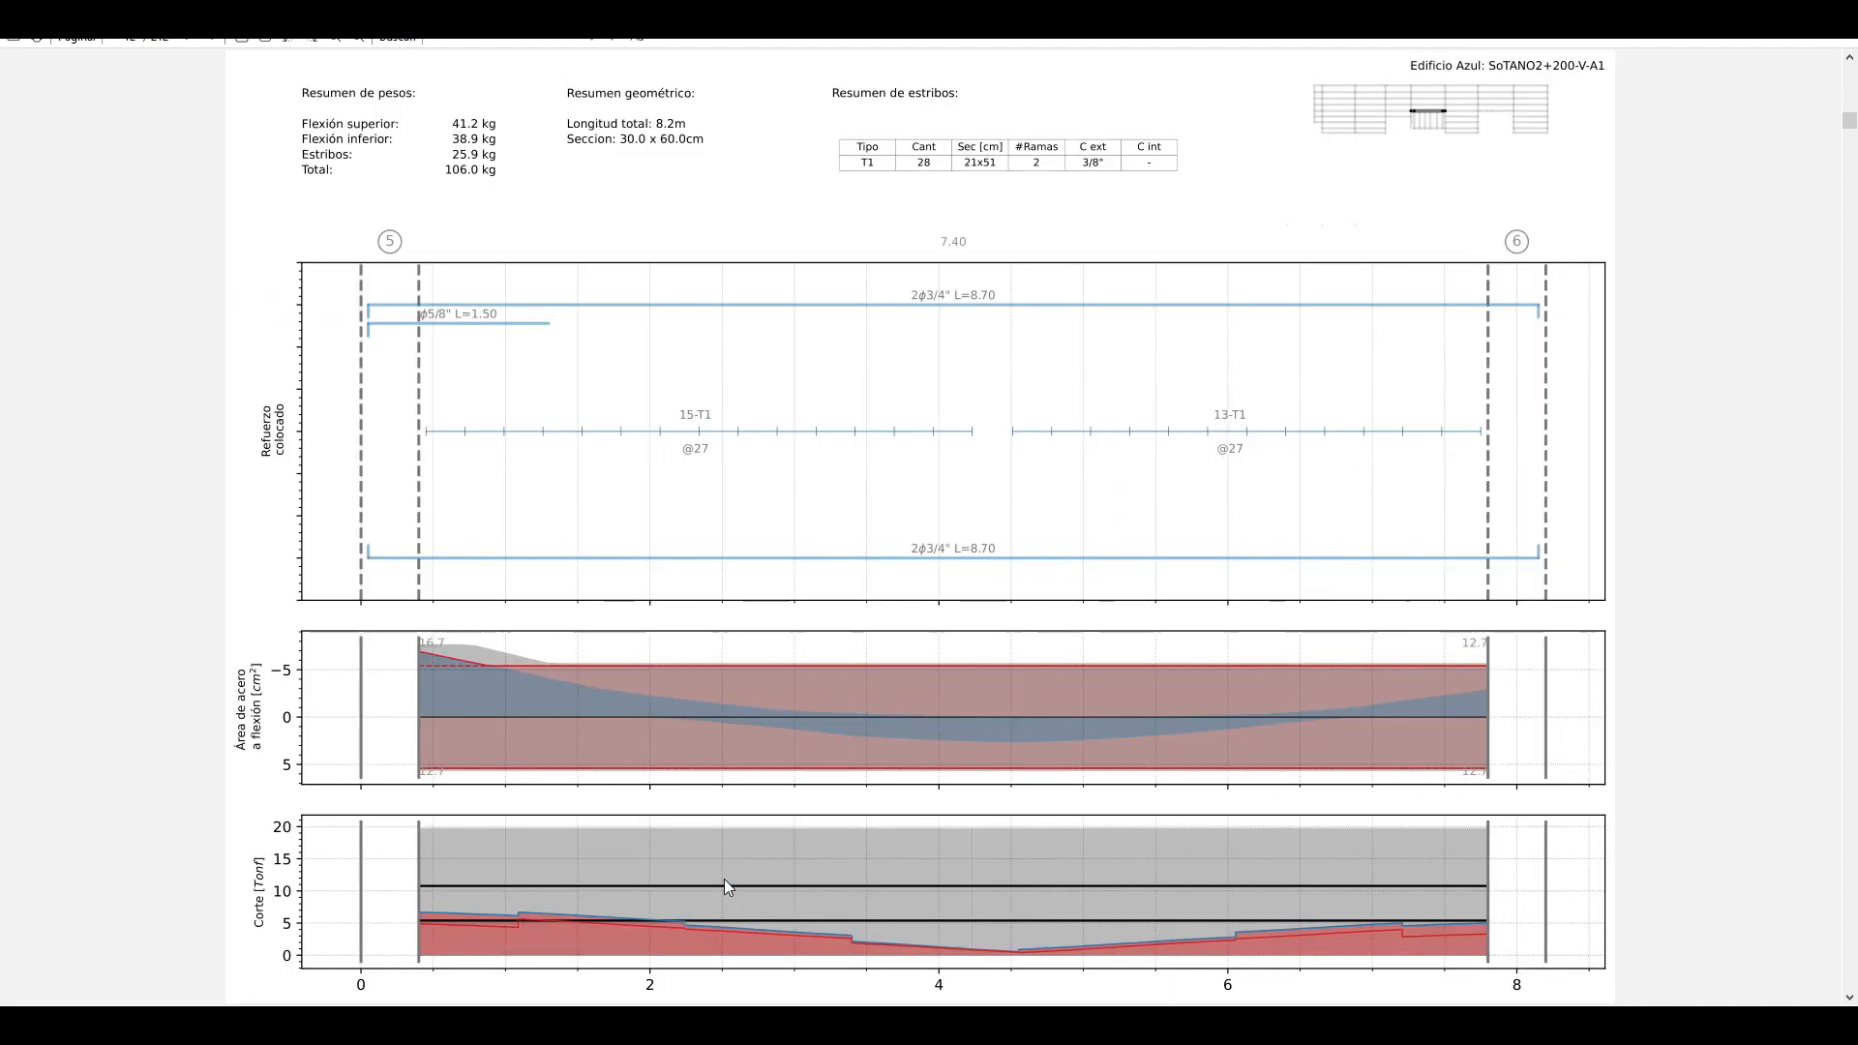
key("Page_Down")
key("Page_Down")
key("Page_Down")
key("Page_Down")
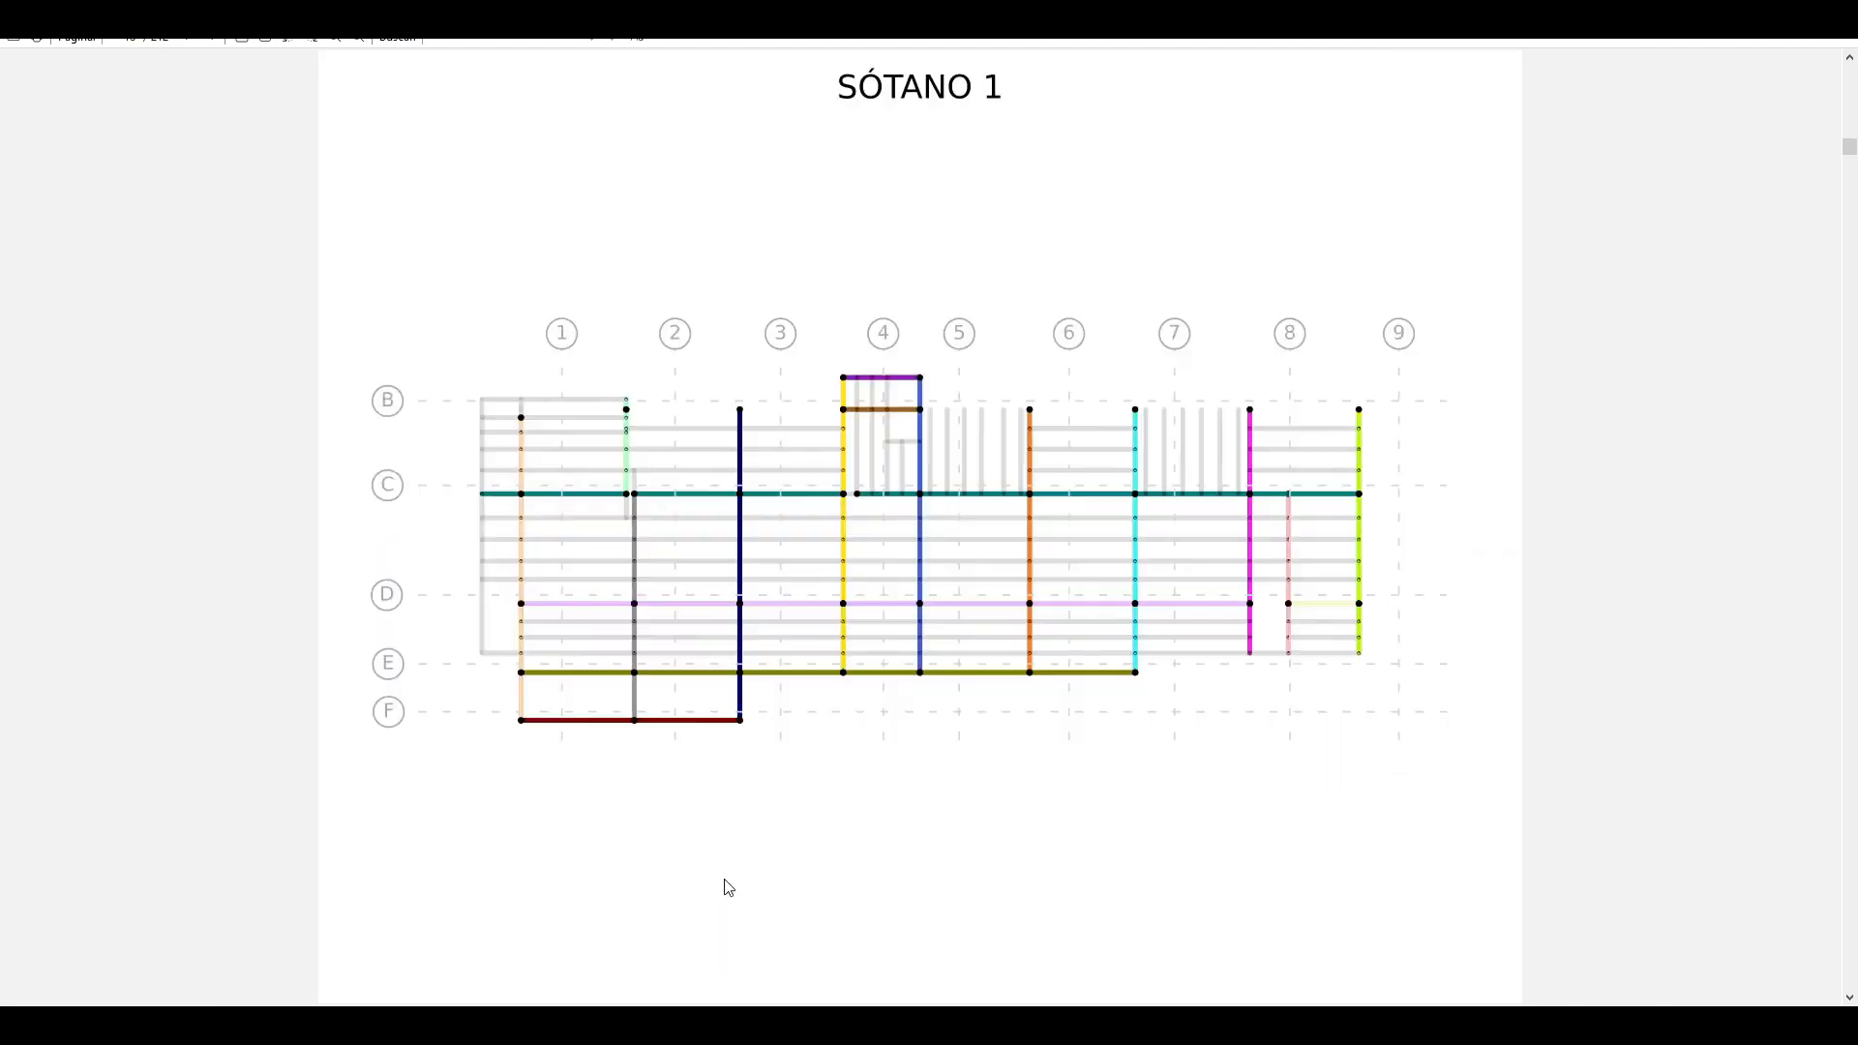
key("Page_Down")
key("Page_Down")
key("Page_Down")
key("Page_Down")
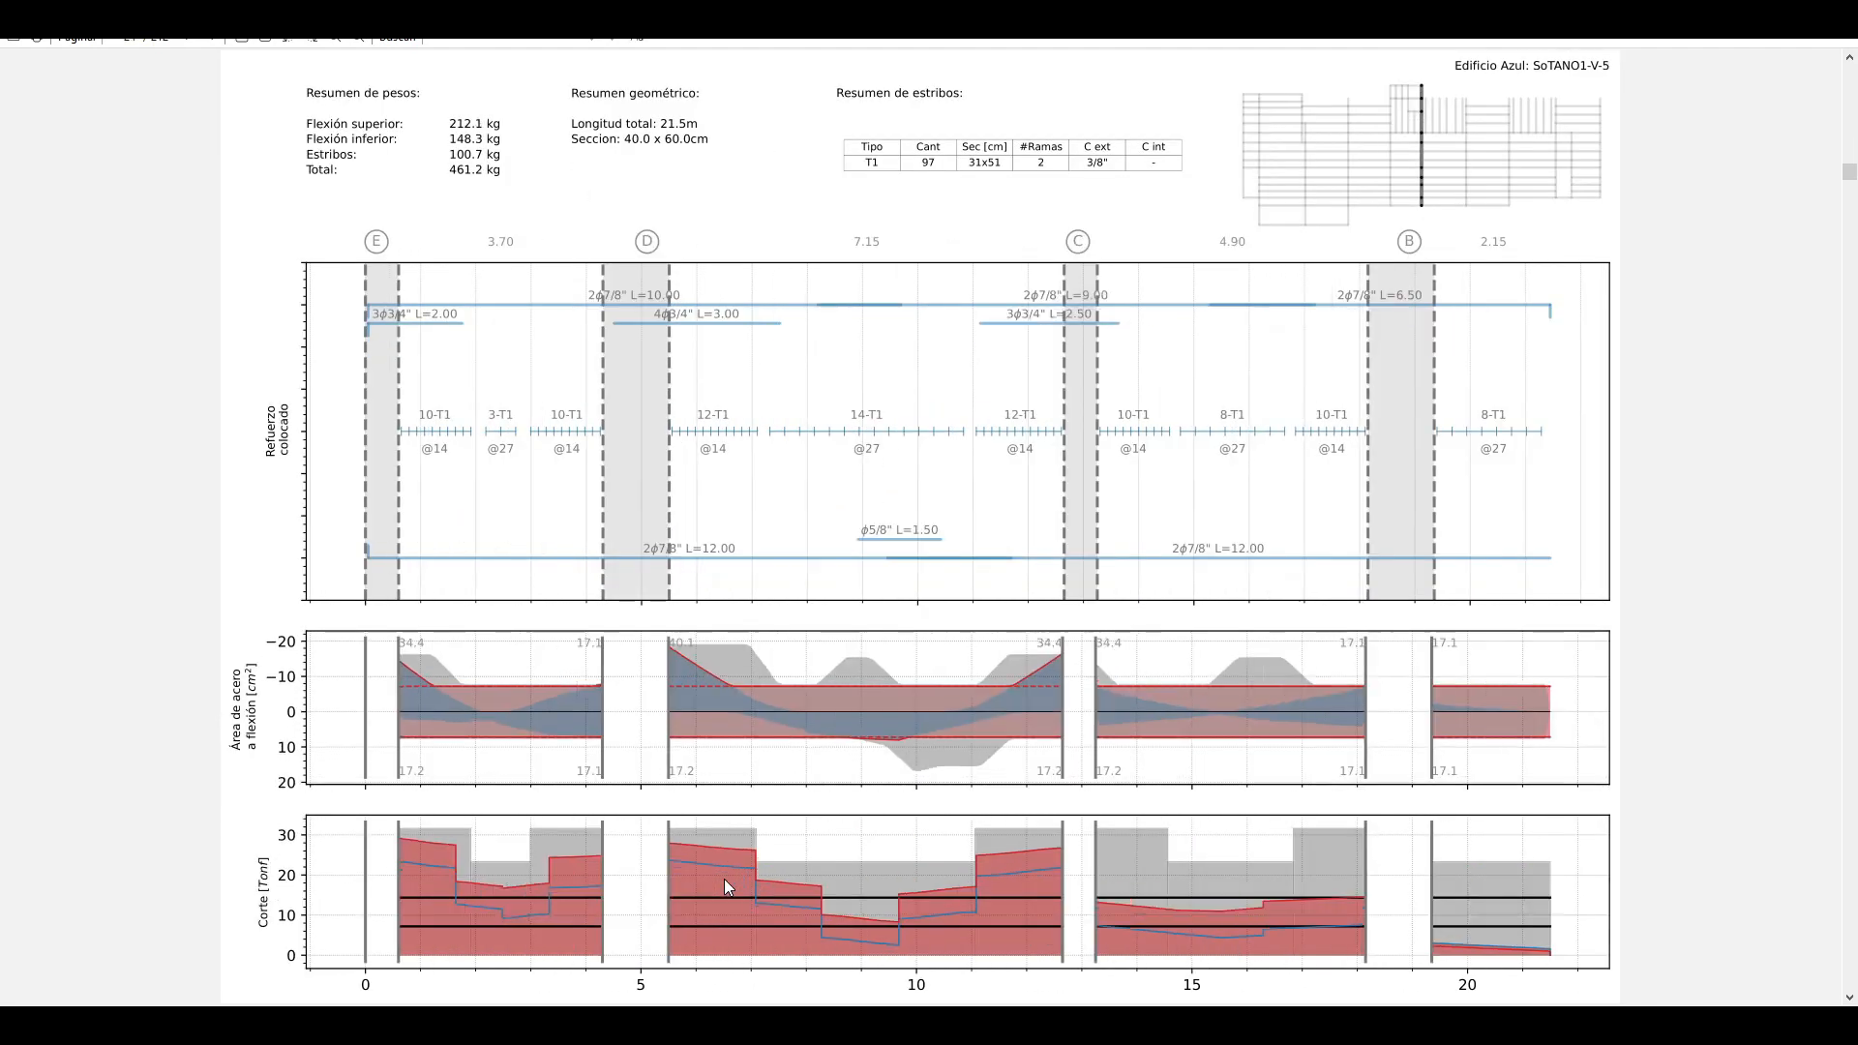
key("Page_Down")
key("Page_Down")
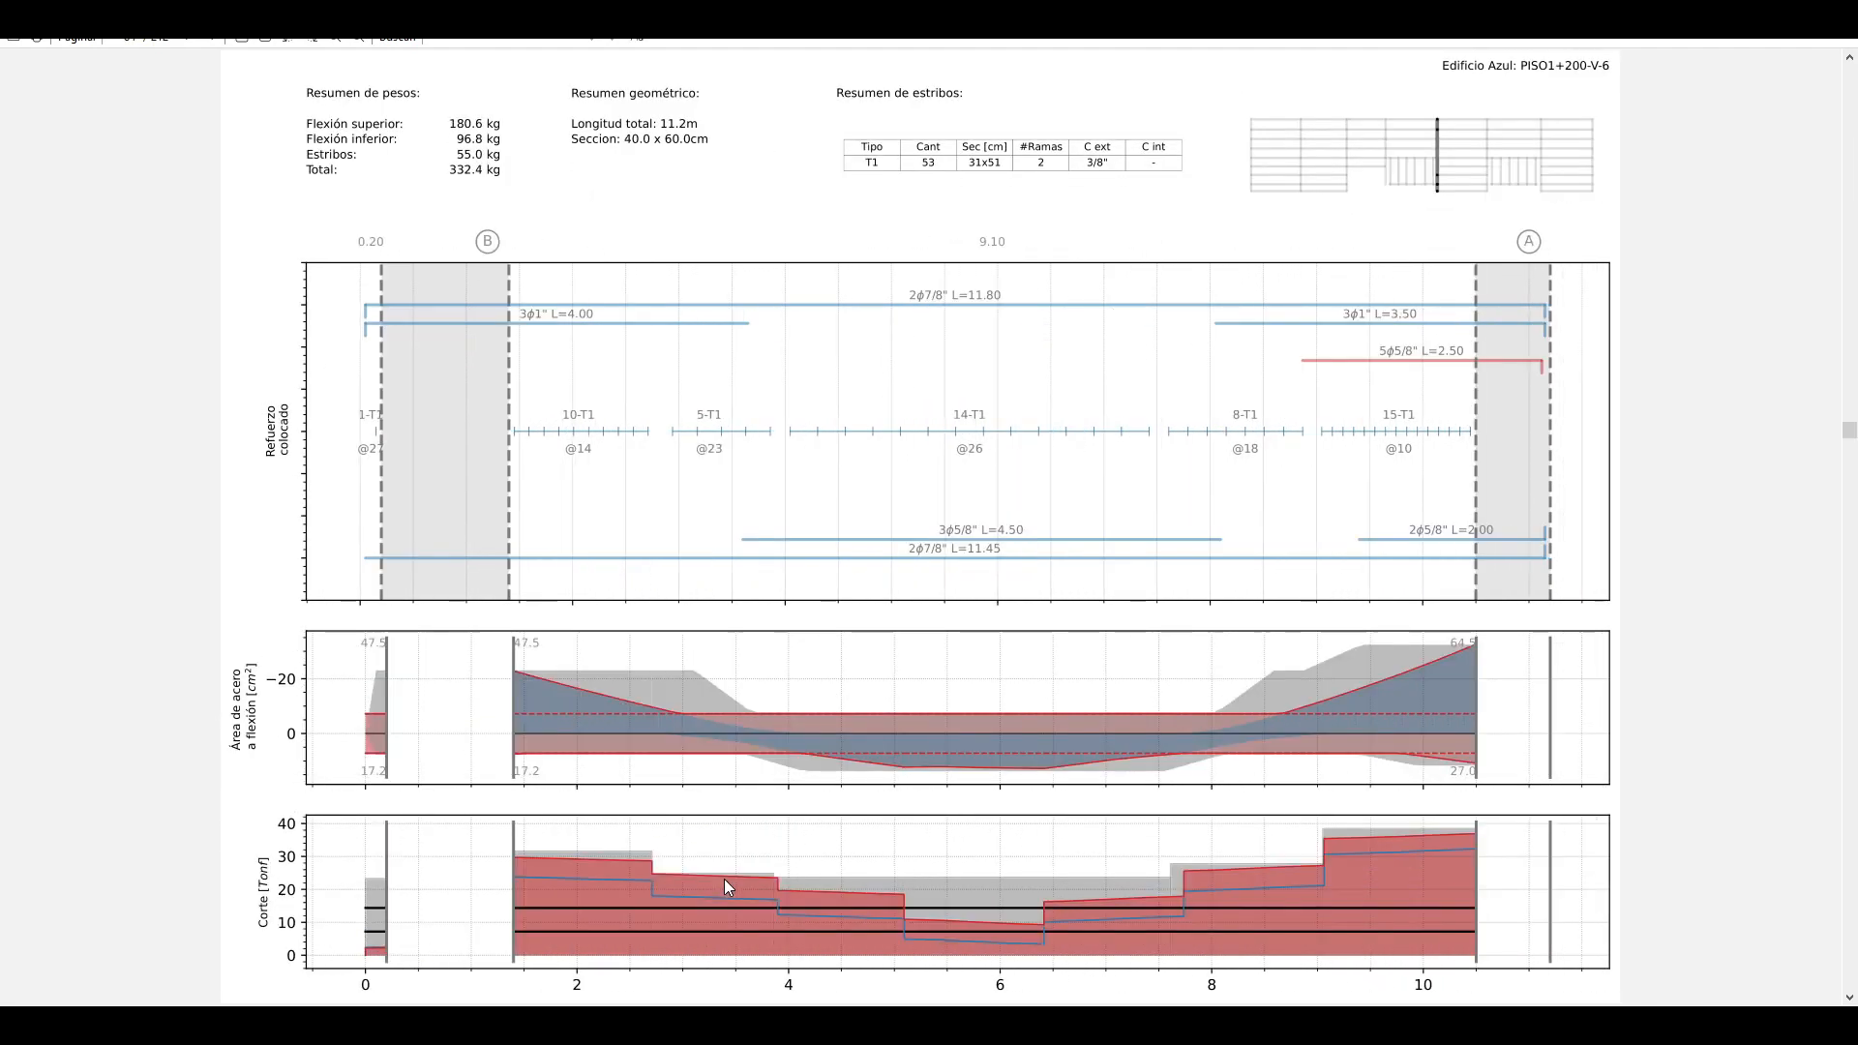
left_click(1825, 19)
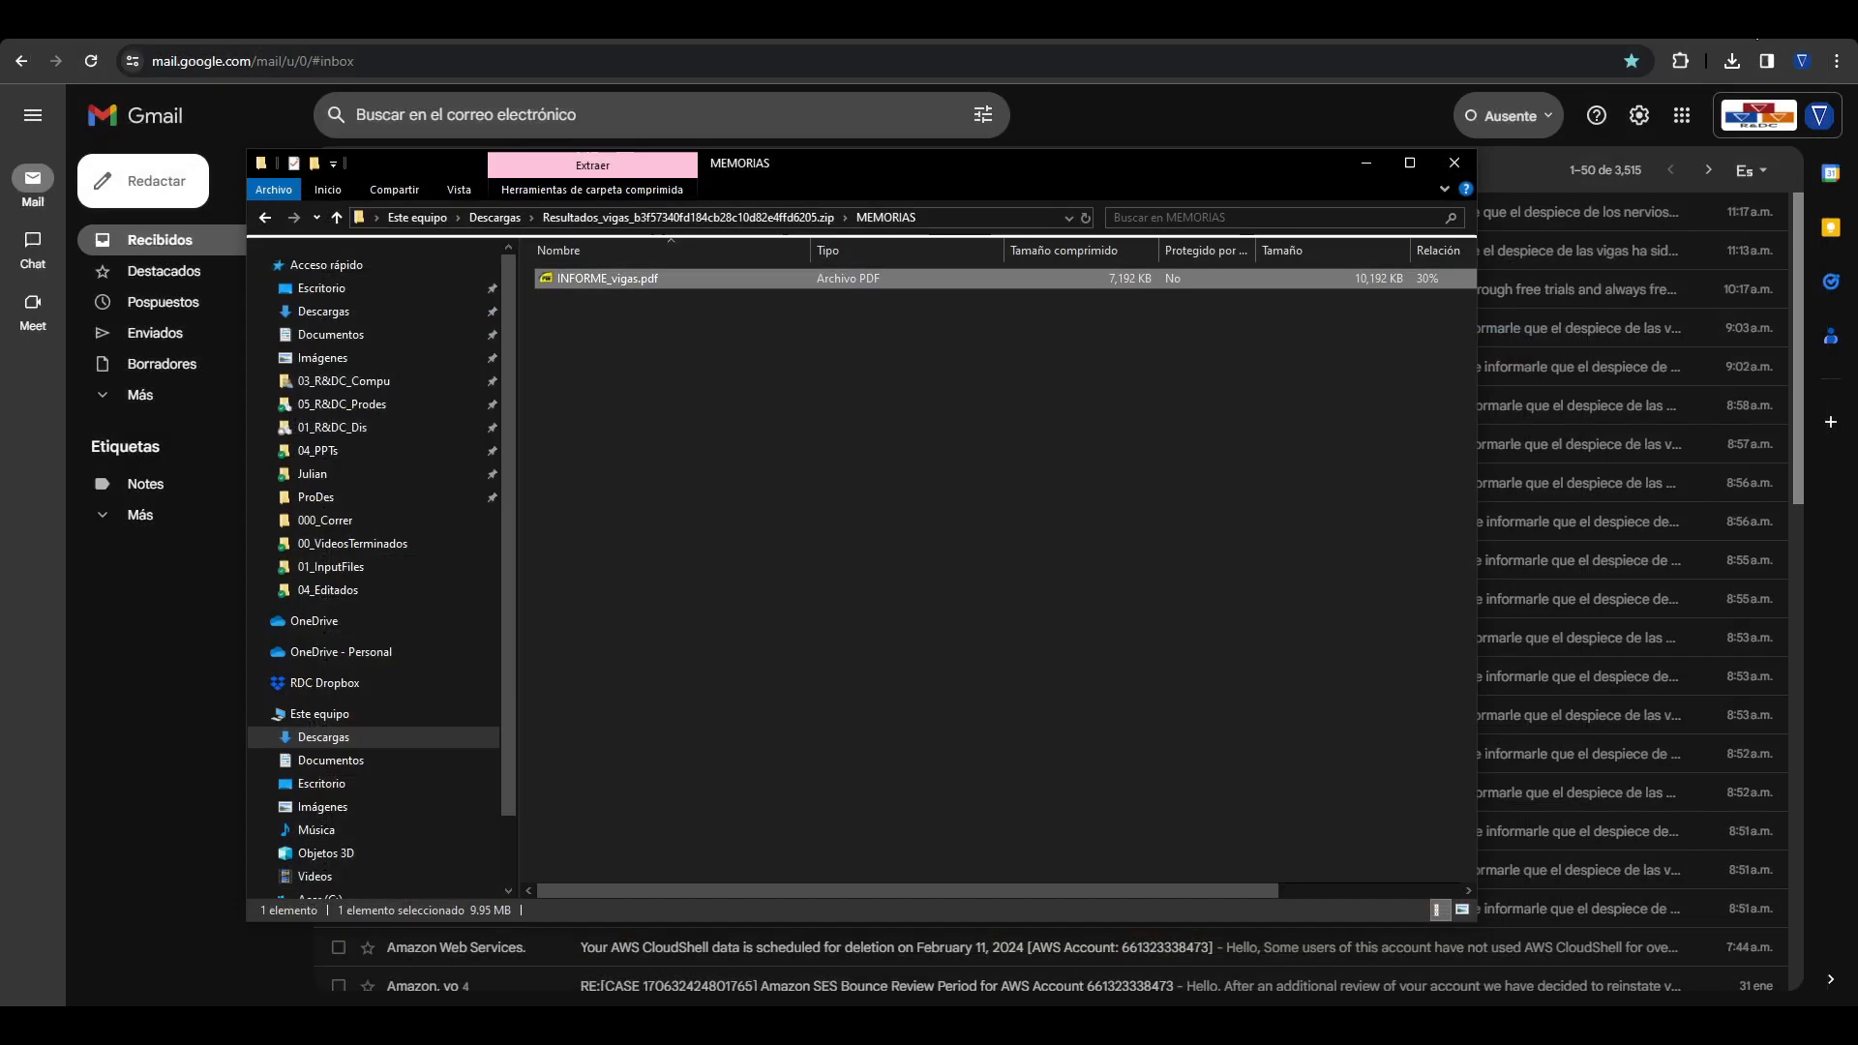
Step: Open the beam drawings file planos_VIGAS.dxf from the archive's PLANOS folder in GstarCAD
left_click(668, 217)
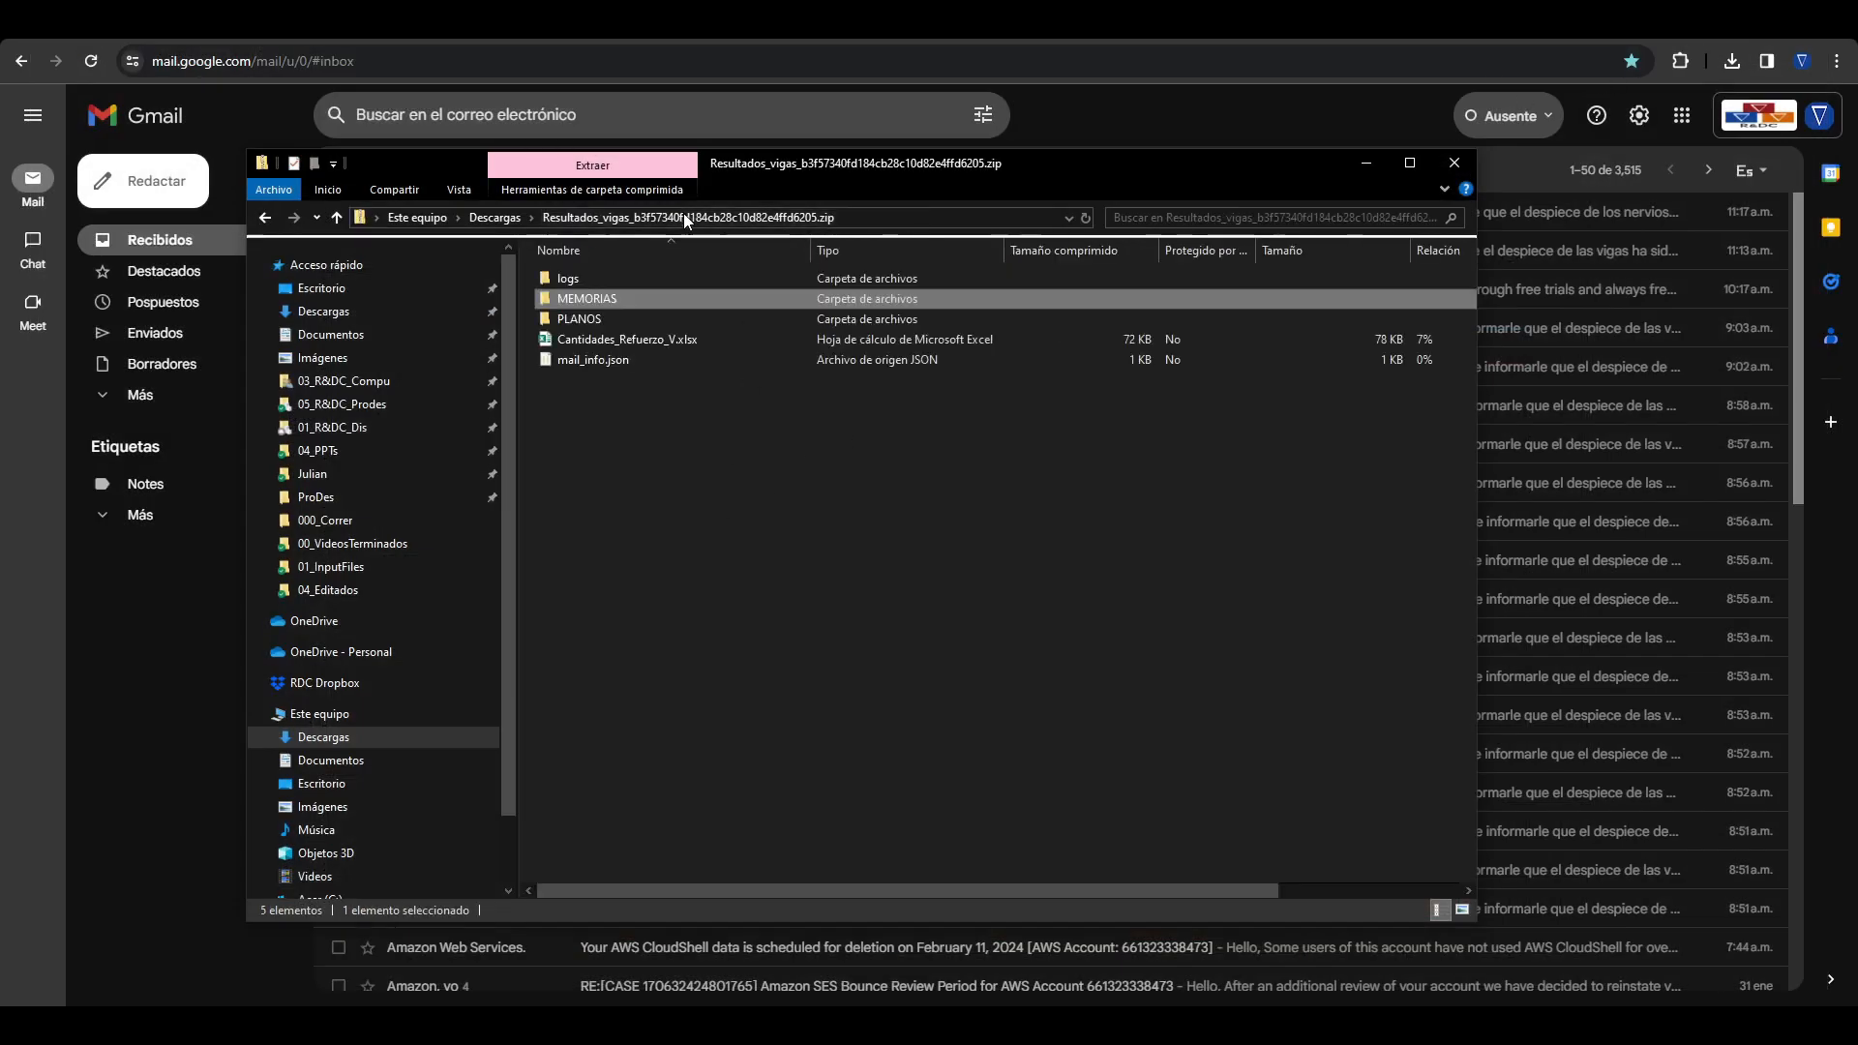
double_click(641, 314)
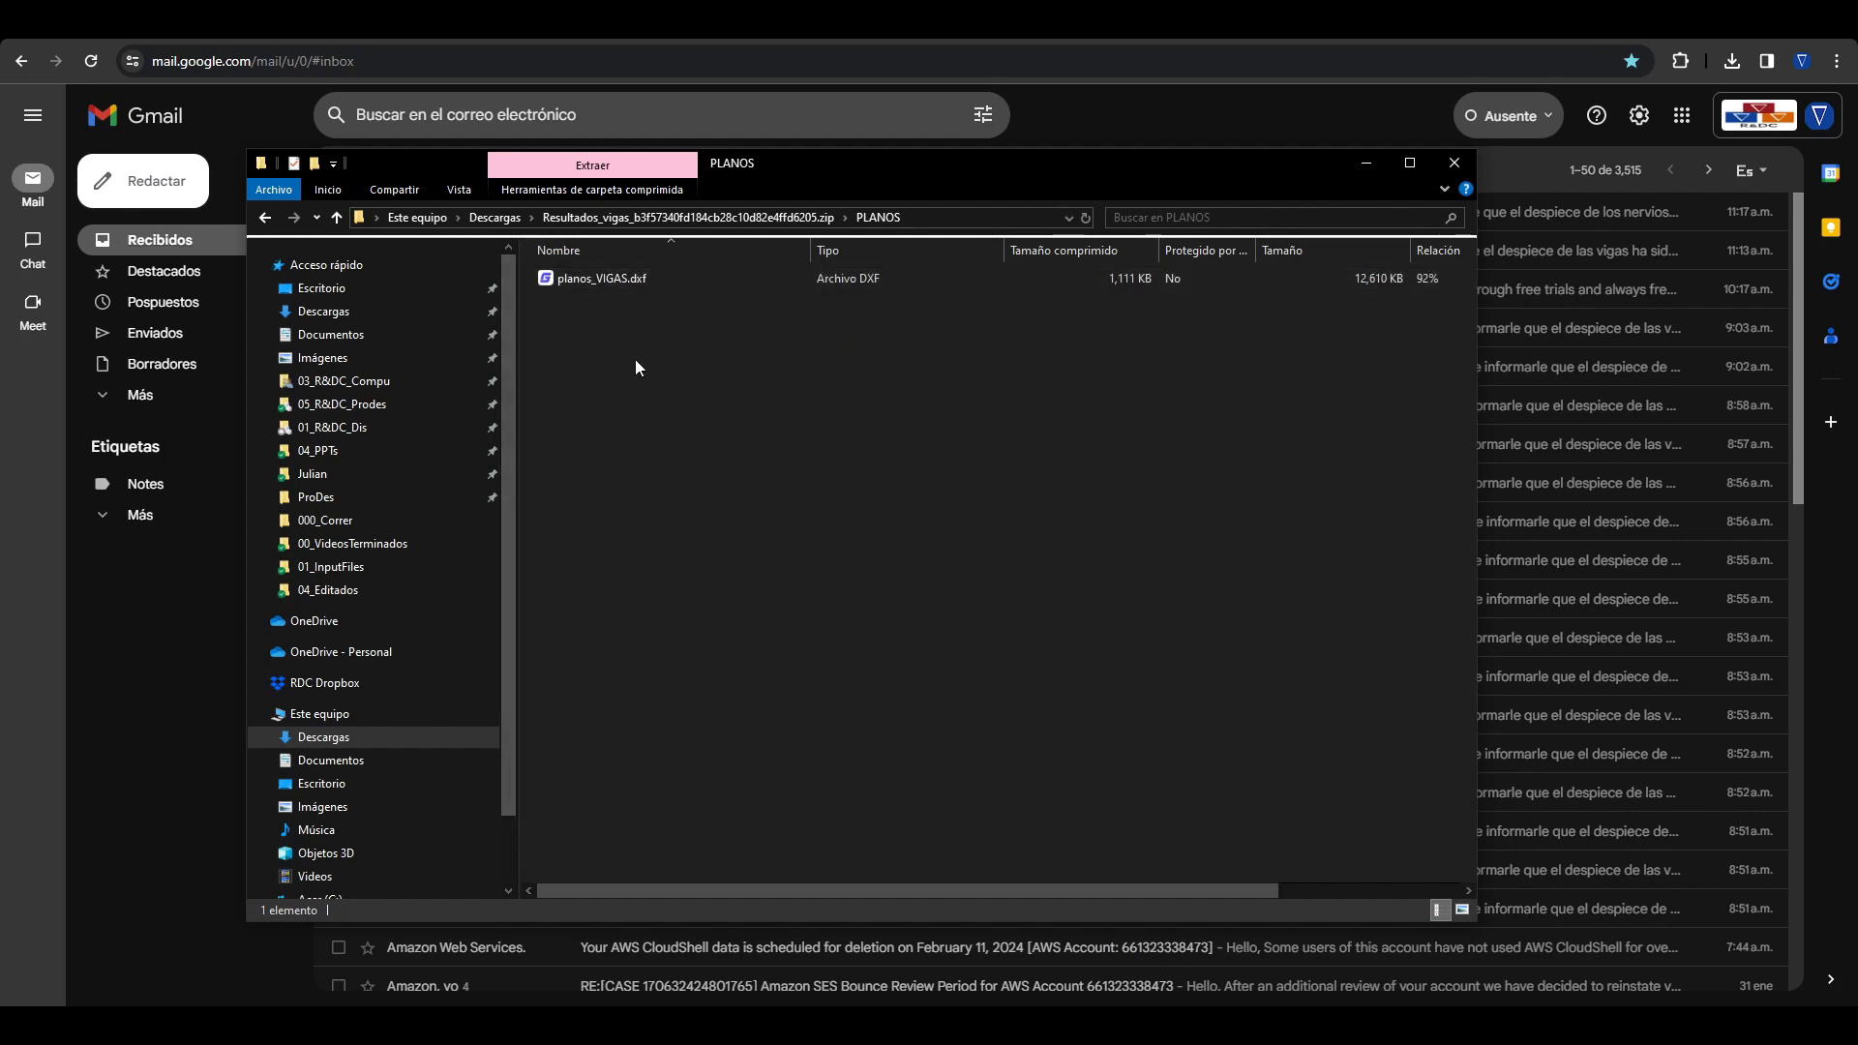
double_click(607, 277)
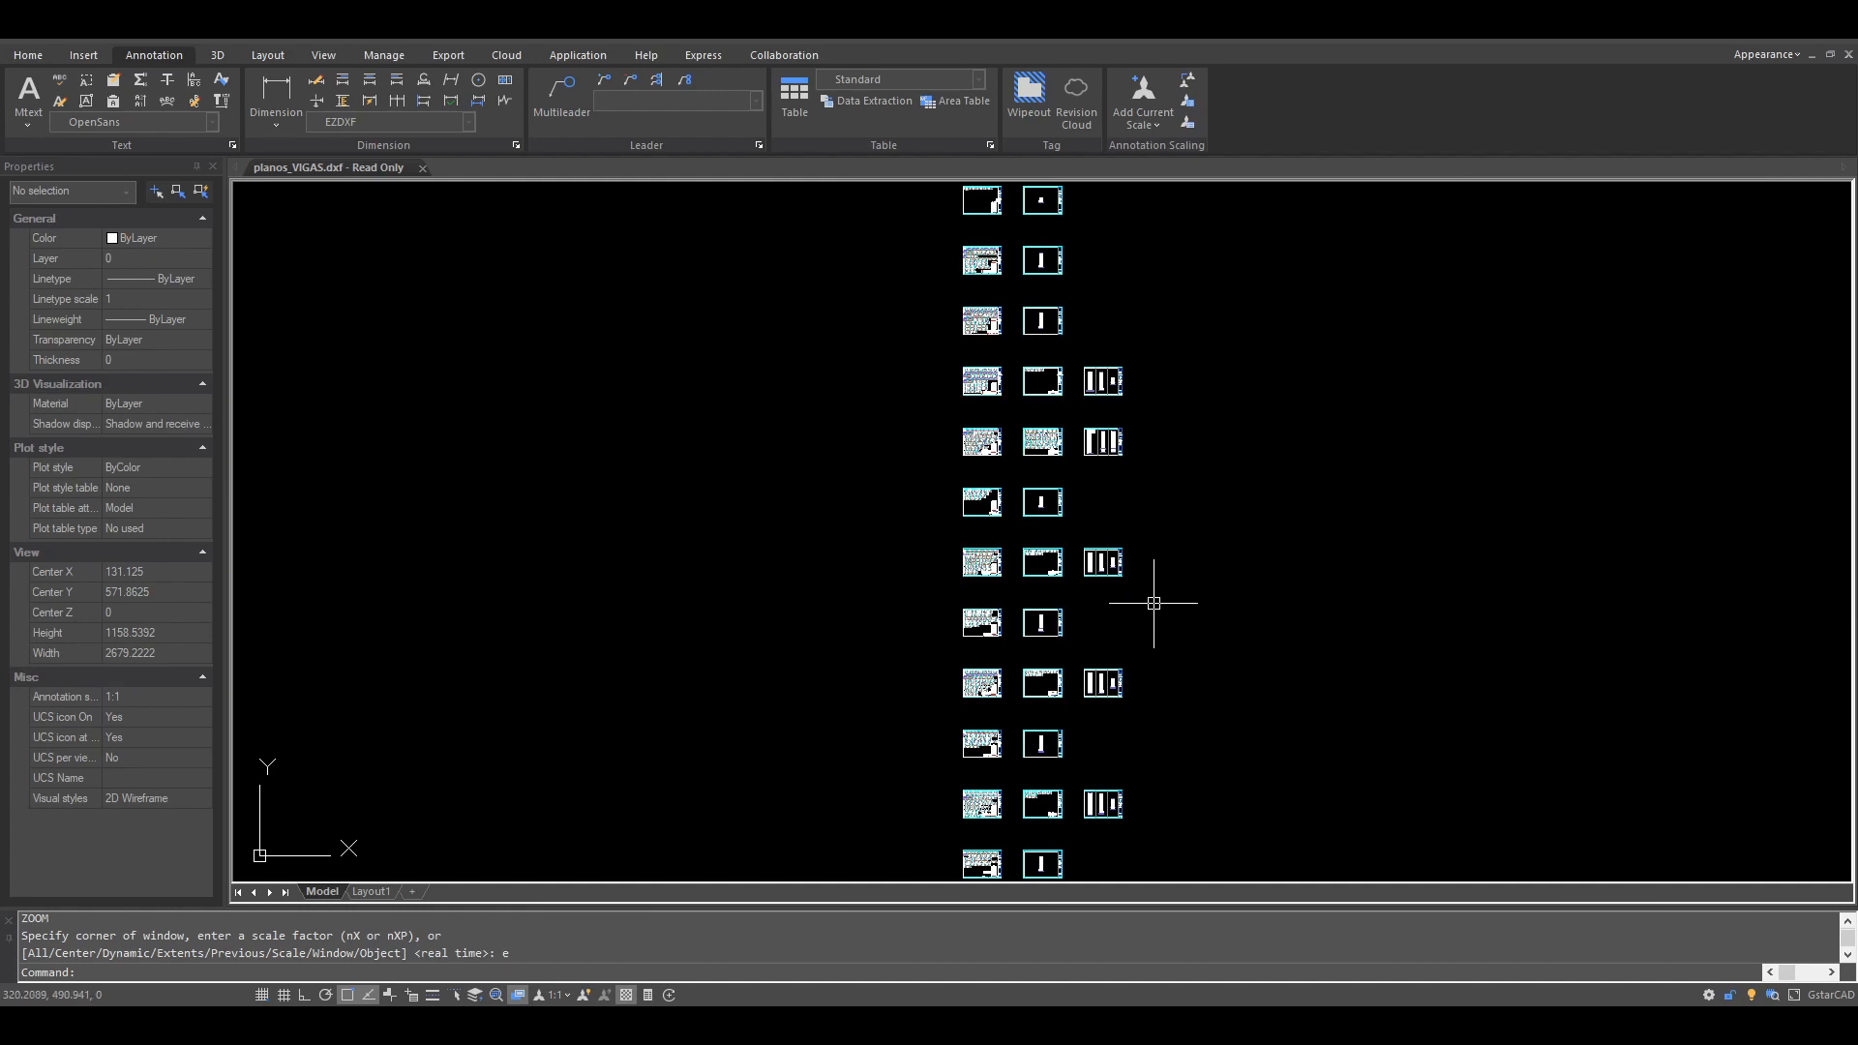
Step: Examine the beam elevations and their reinforcement callouts on sheet 401 of planos_VIGAS.dxf
middle_click_drag(1139, 621, 1135, 616)
scroll(978, 746, "up", 10)
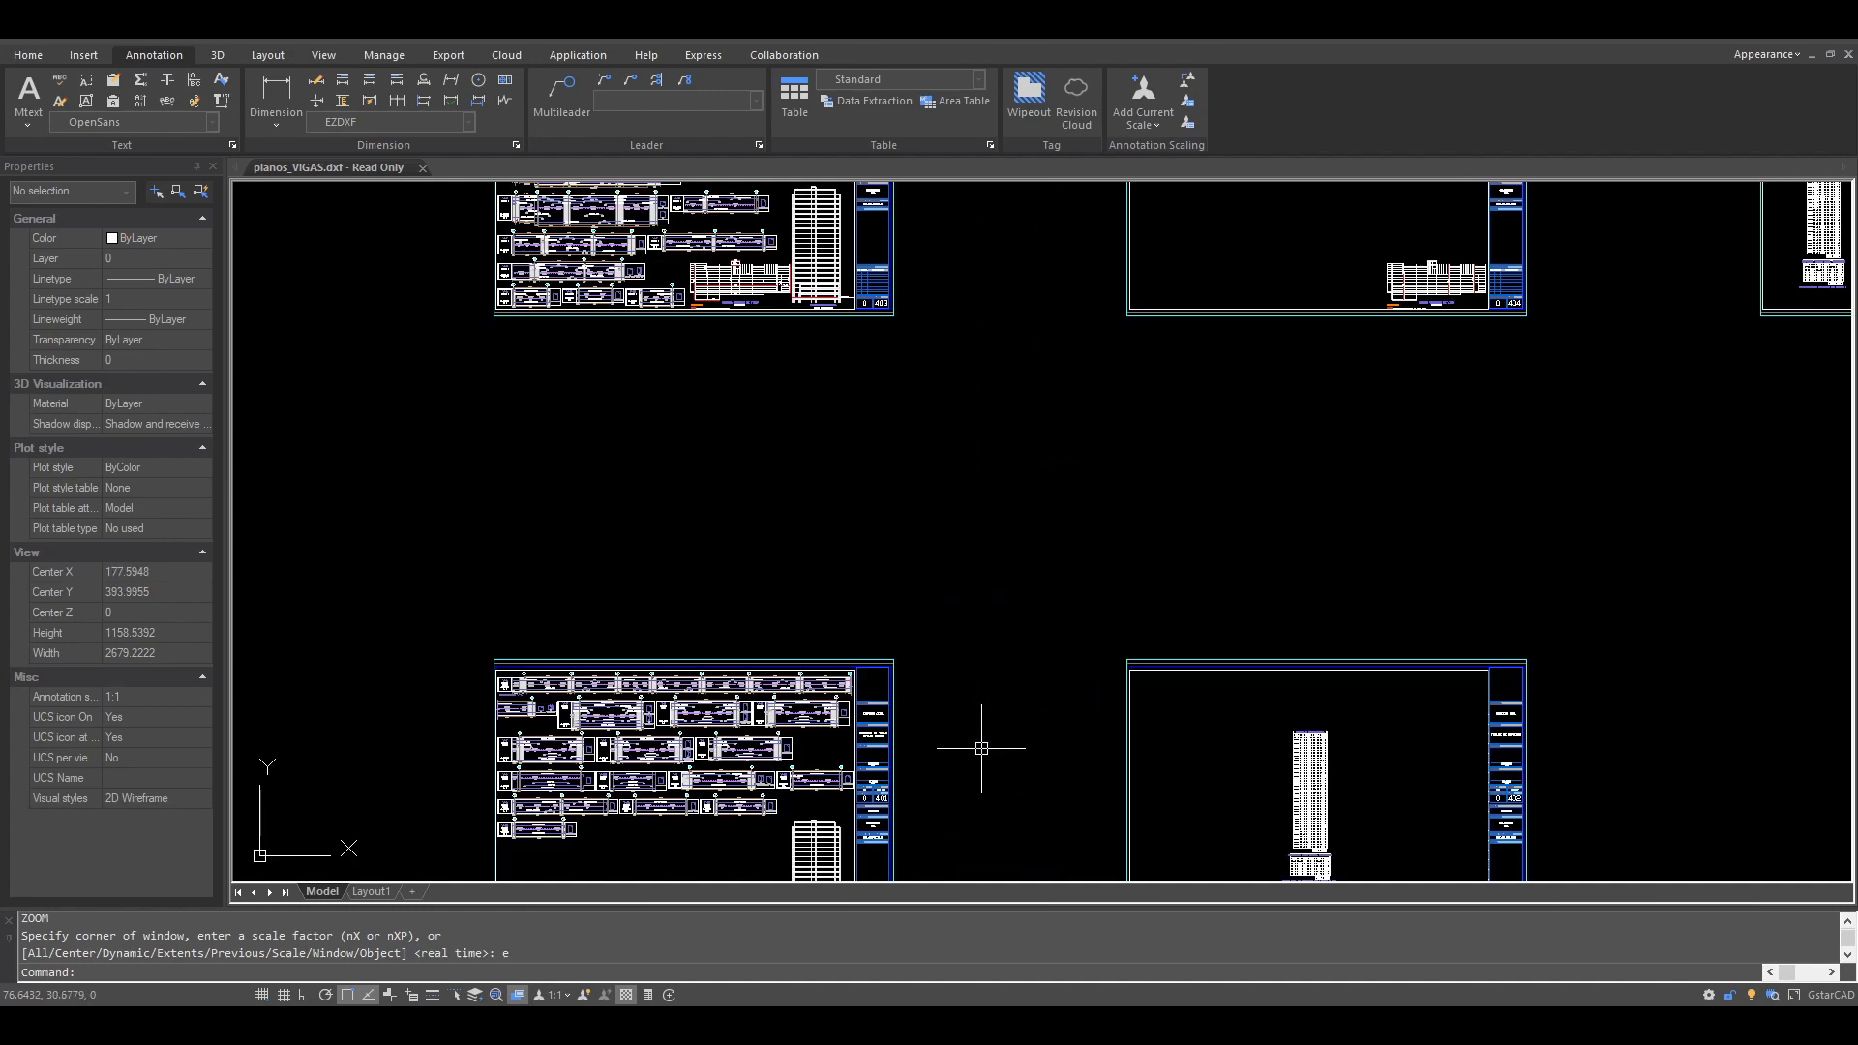
middle_click_drag(978, 746, 987, 615)
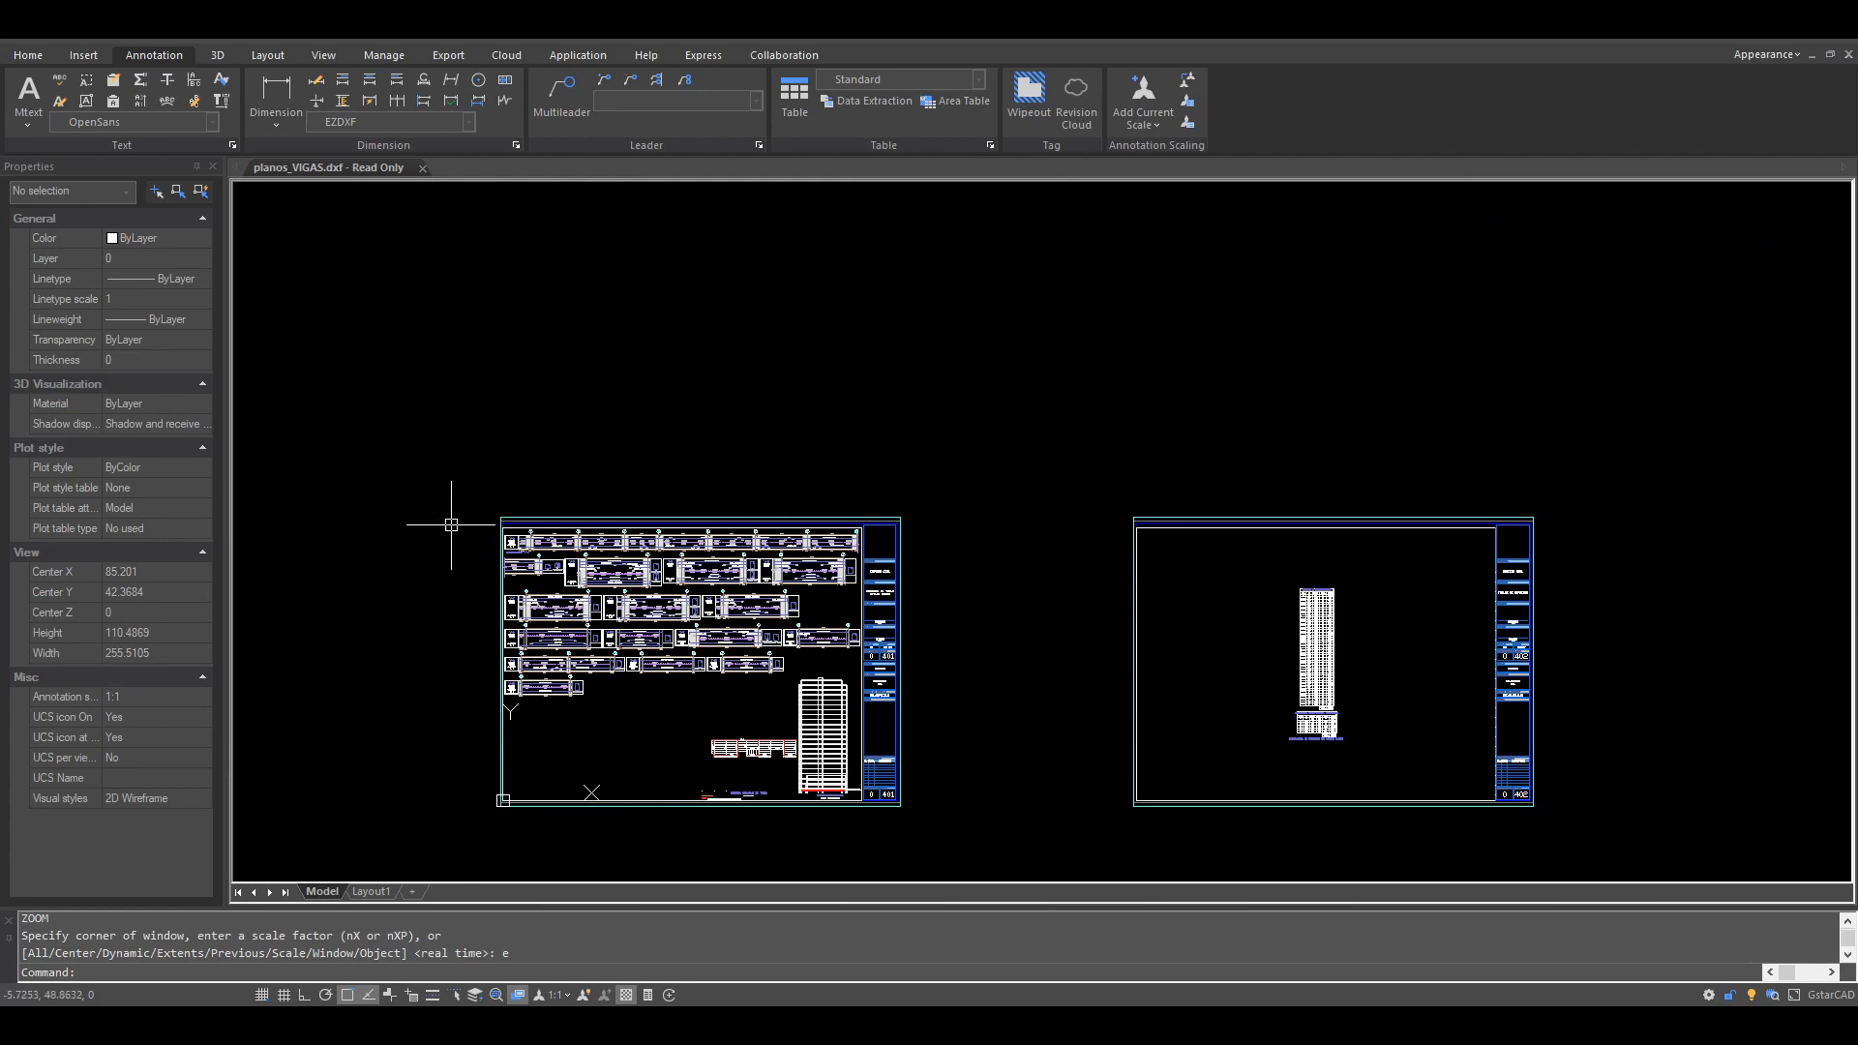
scroll(505, 575, "up", 5)
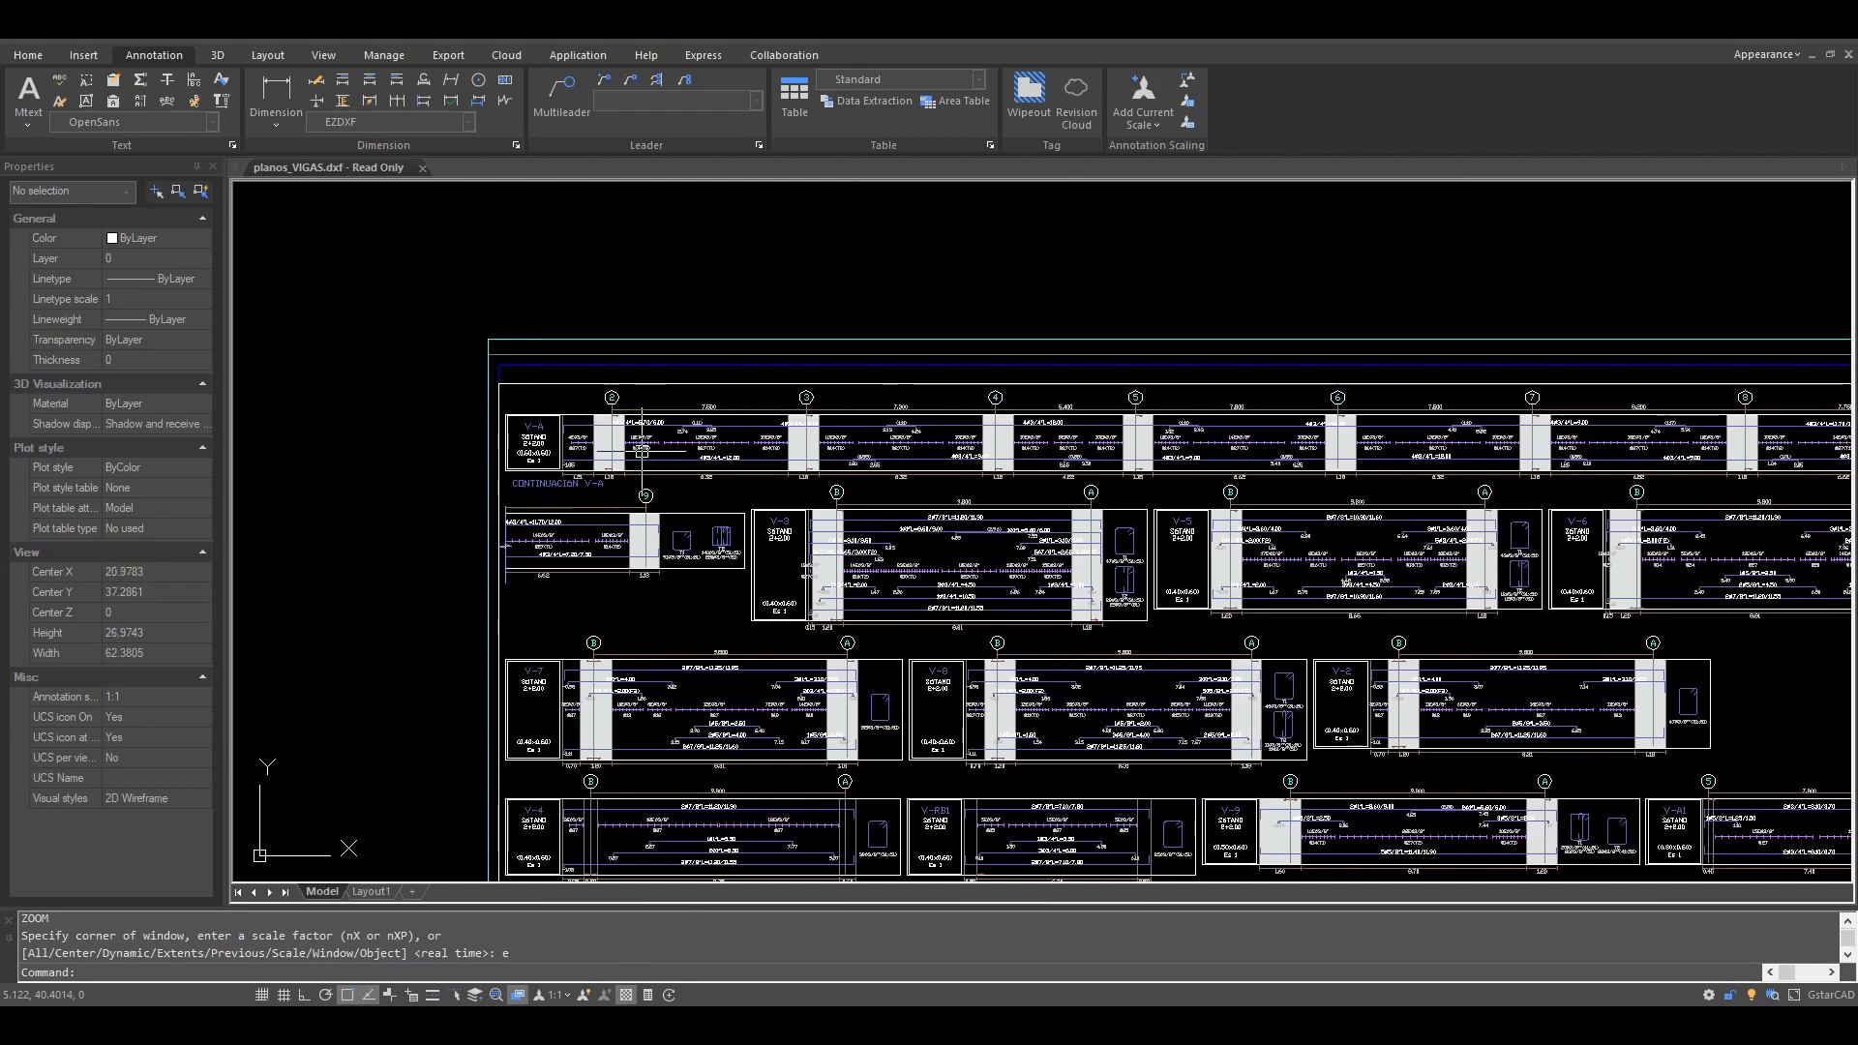
middle_click_drag(920, 466, 498, 489)
middle_click_drag(914, 625, 1147, 532)
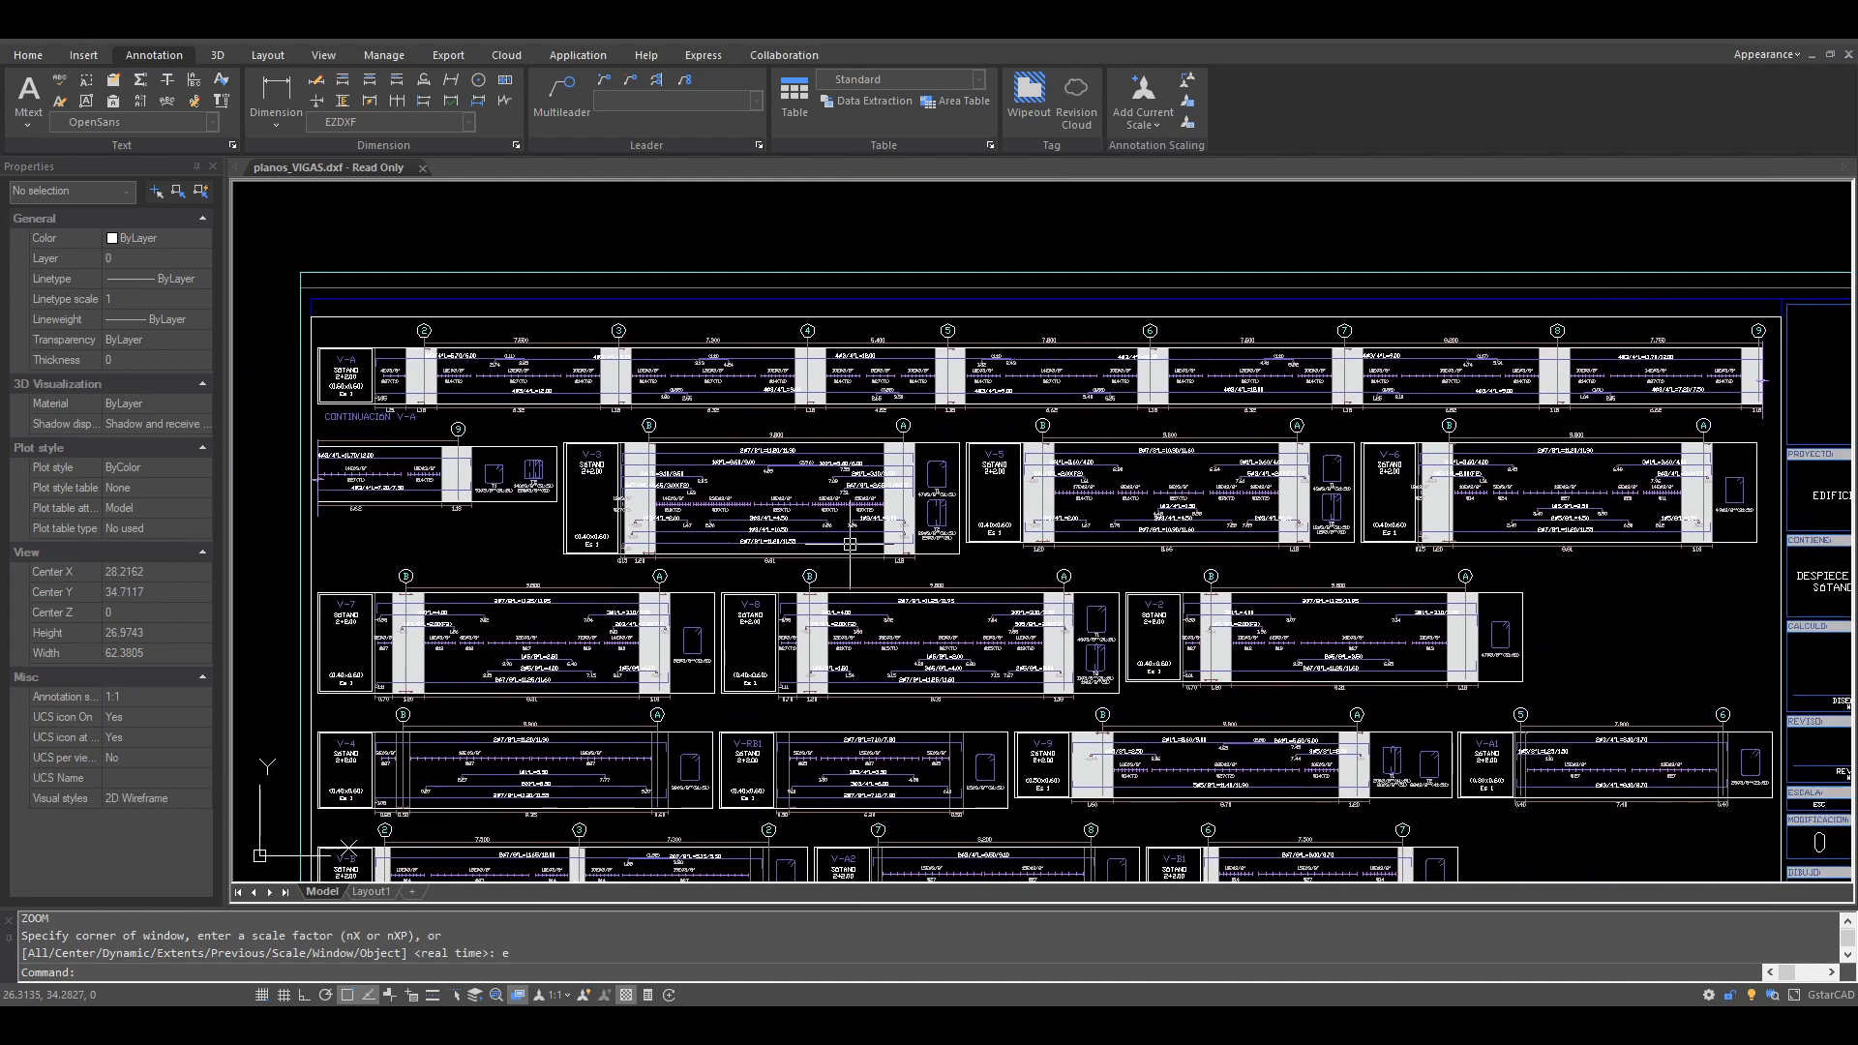
middle_click_drag(1149, 667, 1121, 451)
mouse_move(1233, 610)
middle_mouse_down()
mouse_move(1161, 531)
mouse_move(987, 408)
middle_mouse_up()
middle_click_drag(1080, 627, 1070, 478)
Step: Examine the beam location scheme and the schematic building section on sheet 401
scroll(1062, 609, "up", 2)
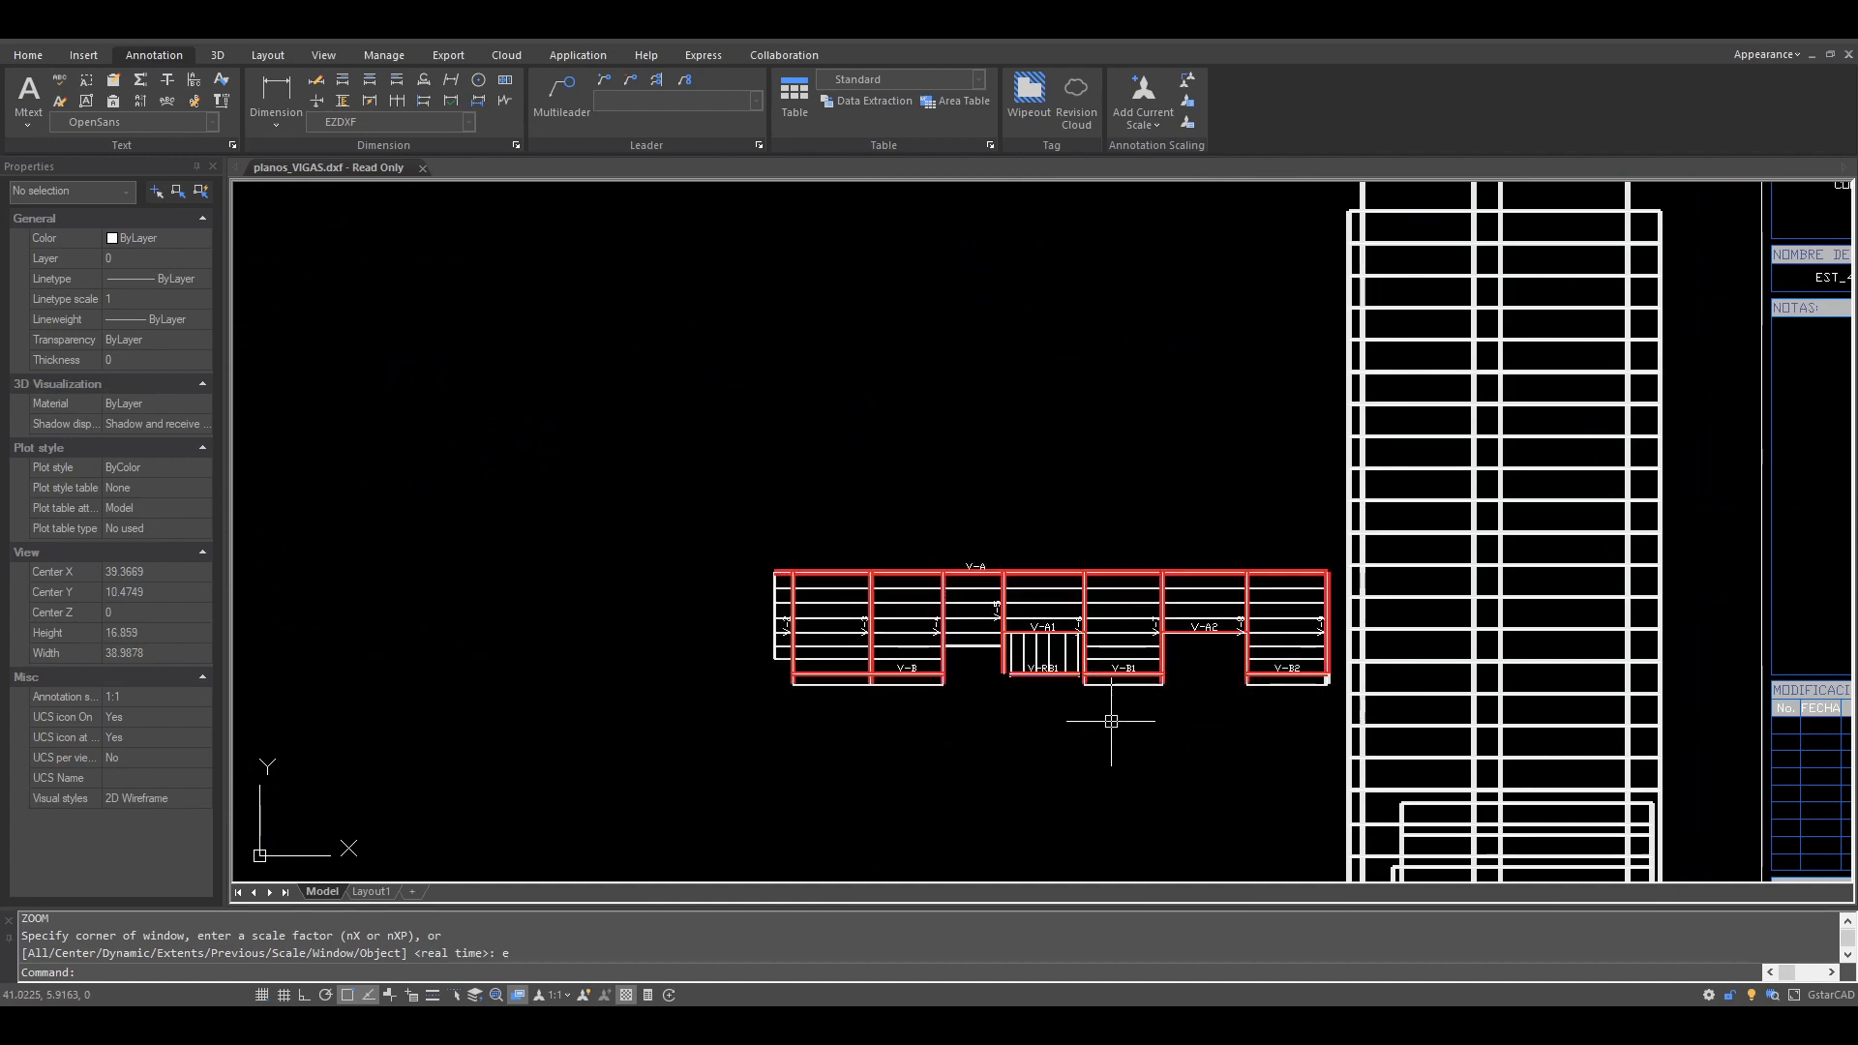
mouse_move(1111, 713)
middle_mouse_down()
mouse_move(1110, 623)
mouse_move(1098, 657)
middle_mouse_up()
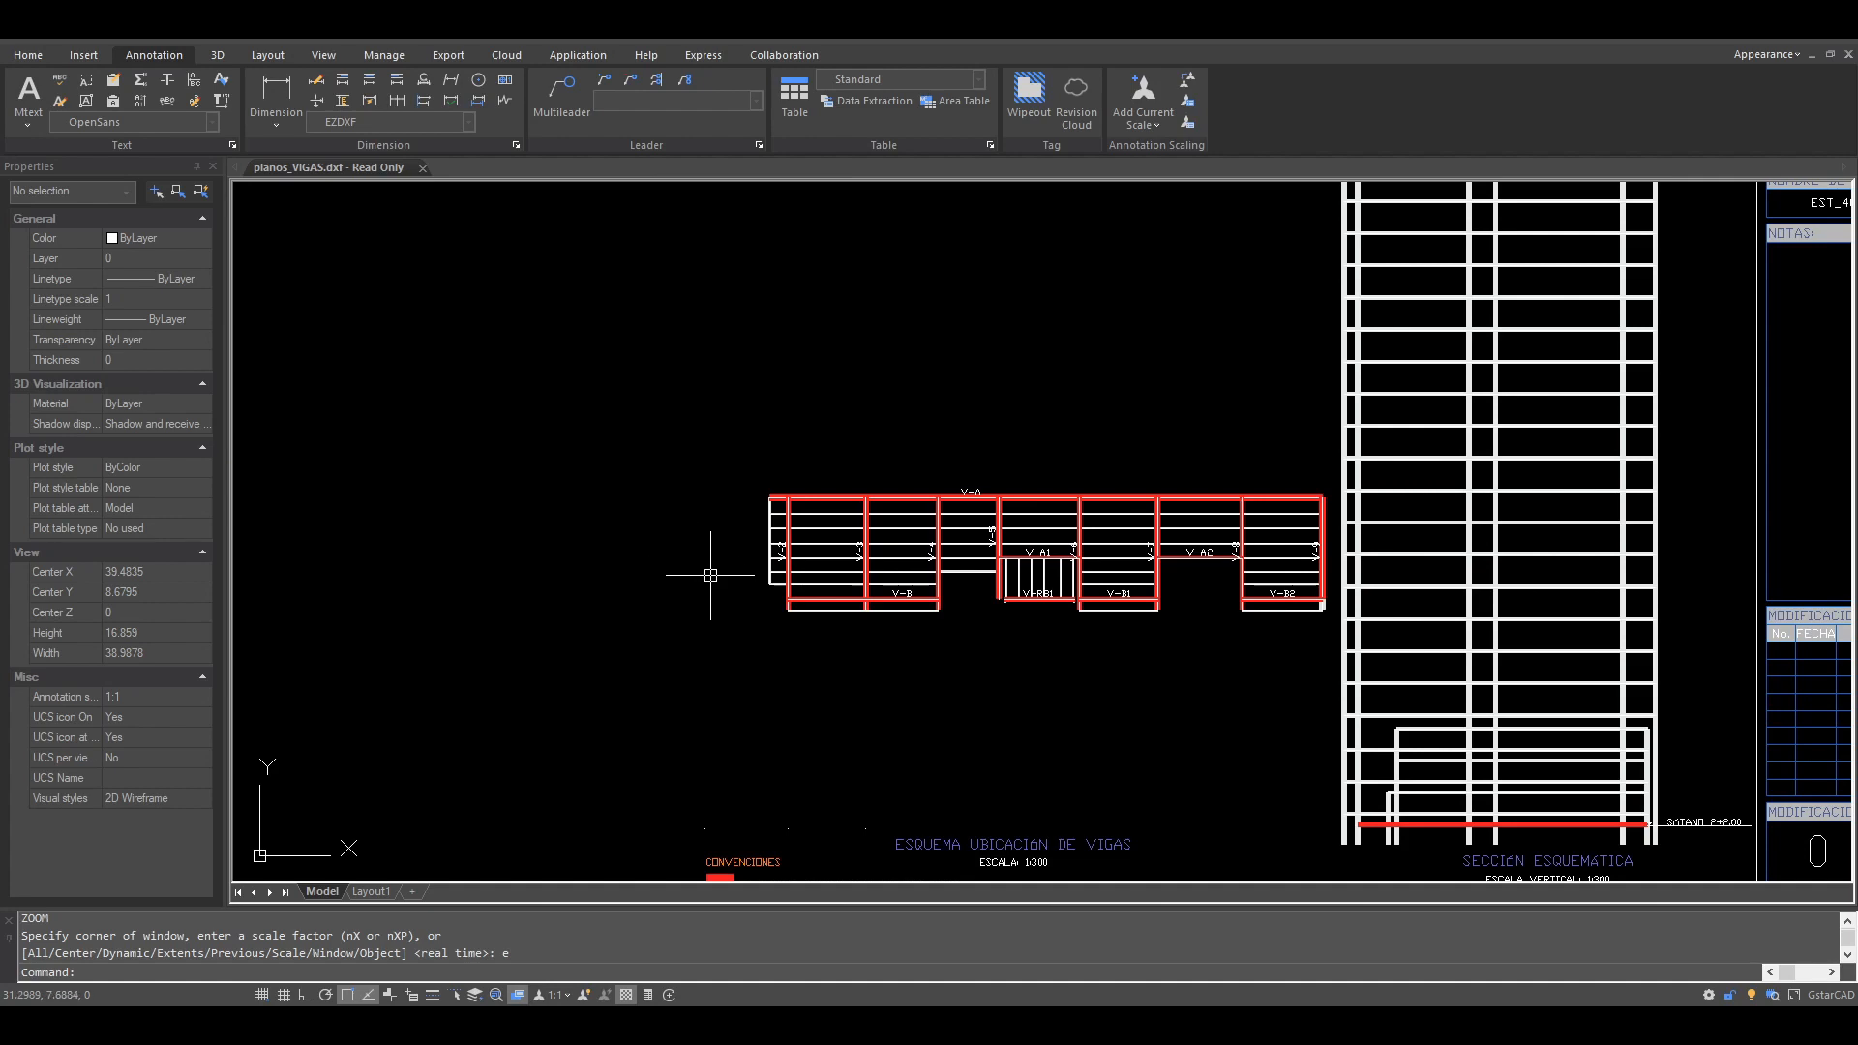
scroll(1148, 530, "down", 5)
scroll(1258, 496, "up", 3)
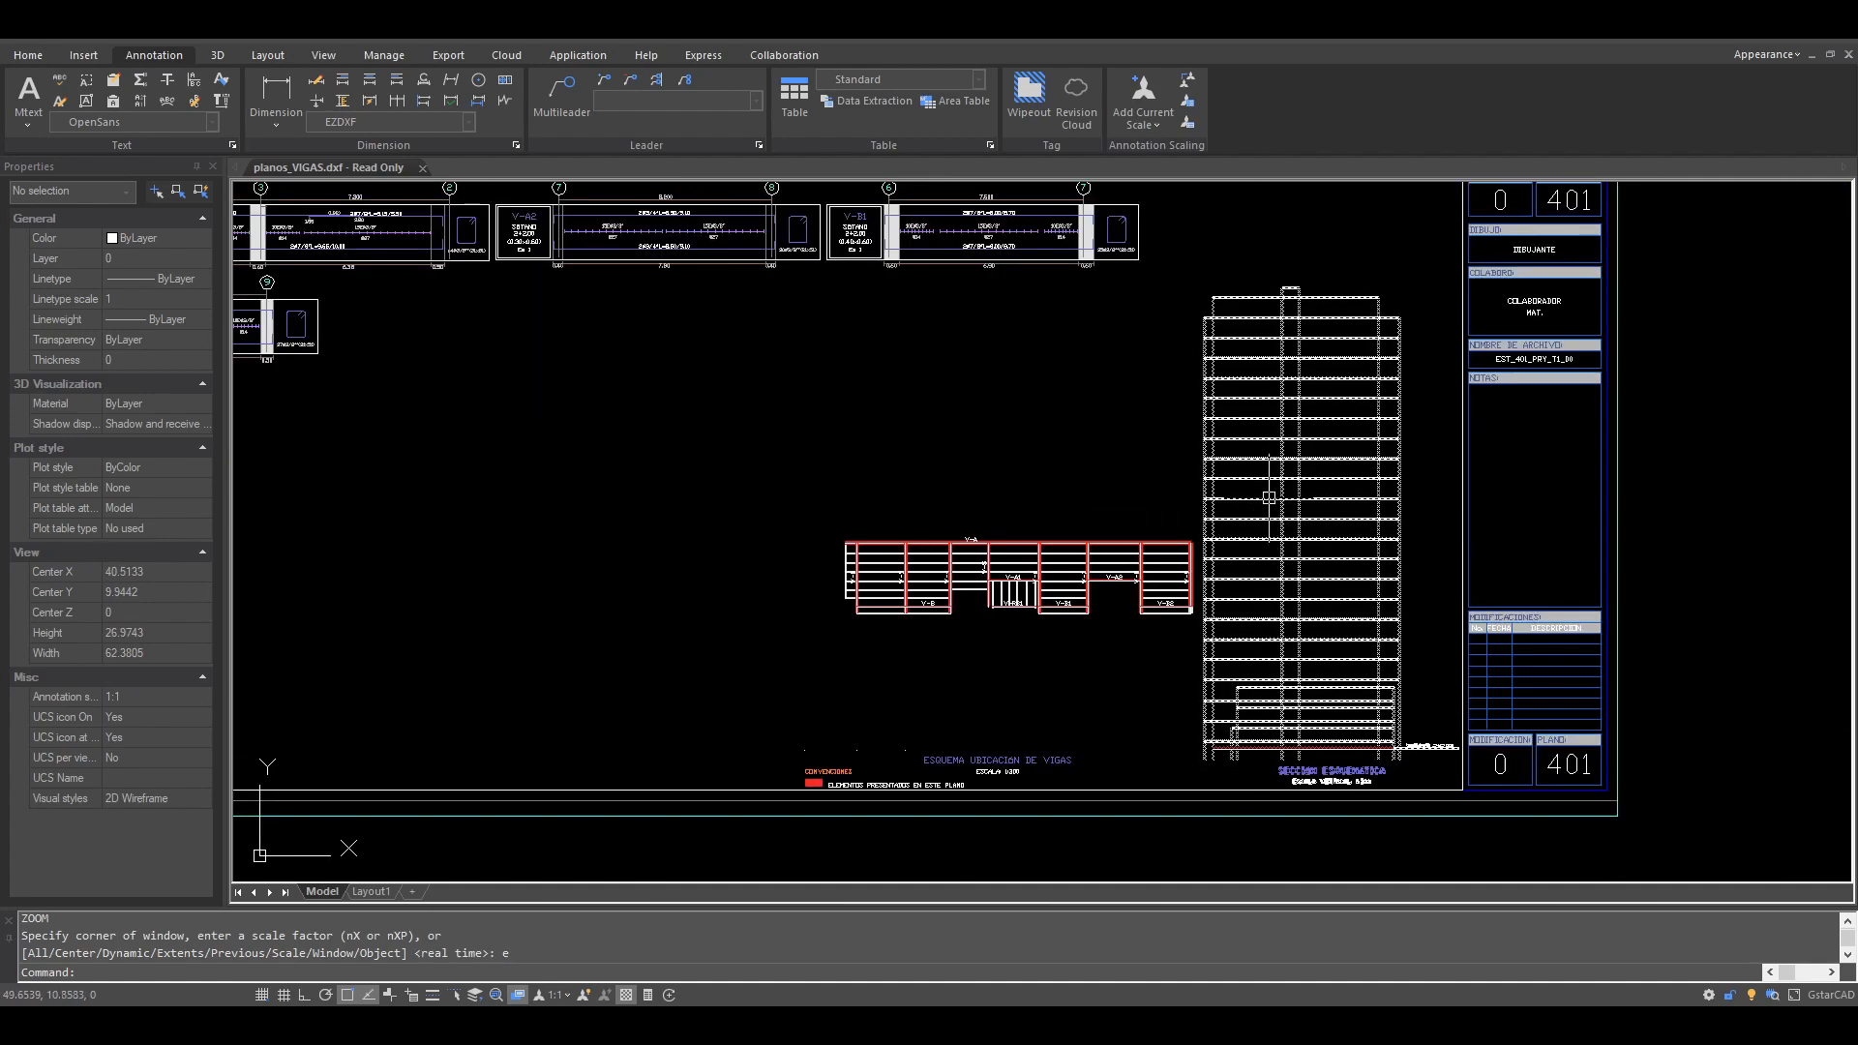
scroll(1054, 615, "down", 1)
scroll(1108, 651, "up", 2)
scroll(1103, 633, "down", 4)
scroll(1103, 633, "down", 3)
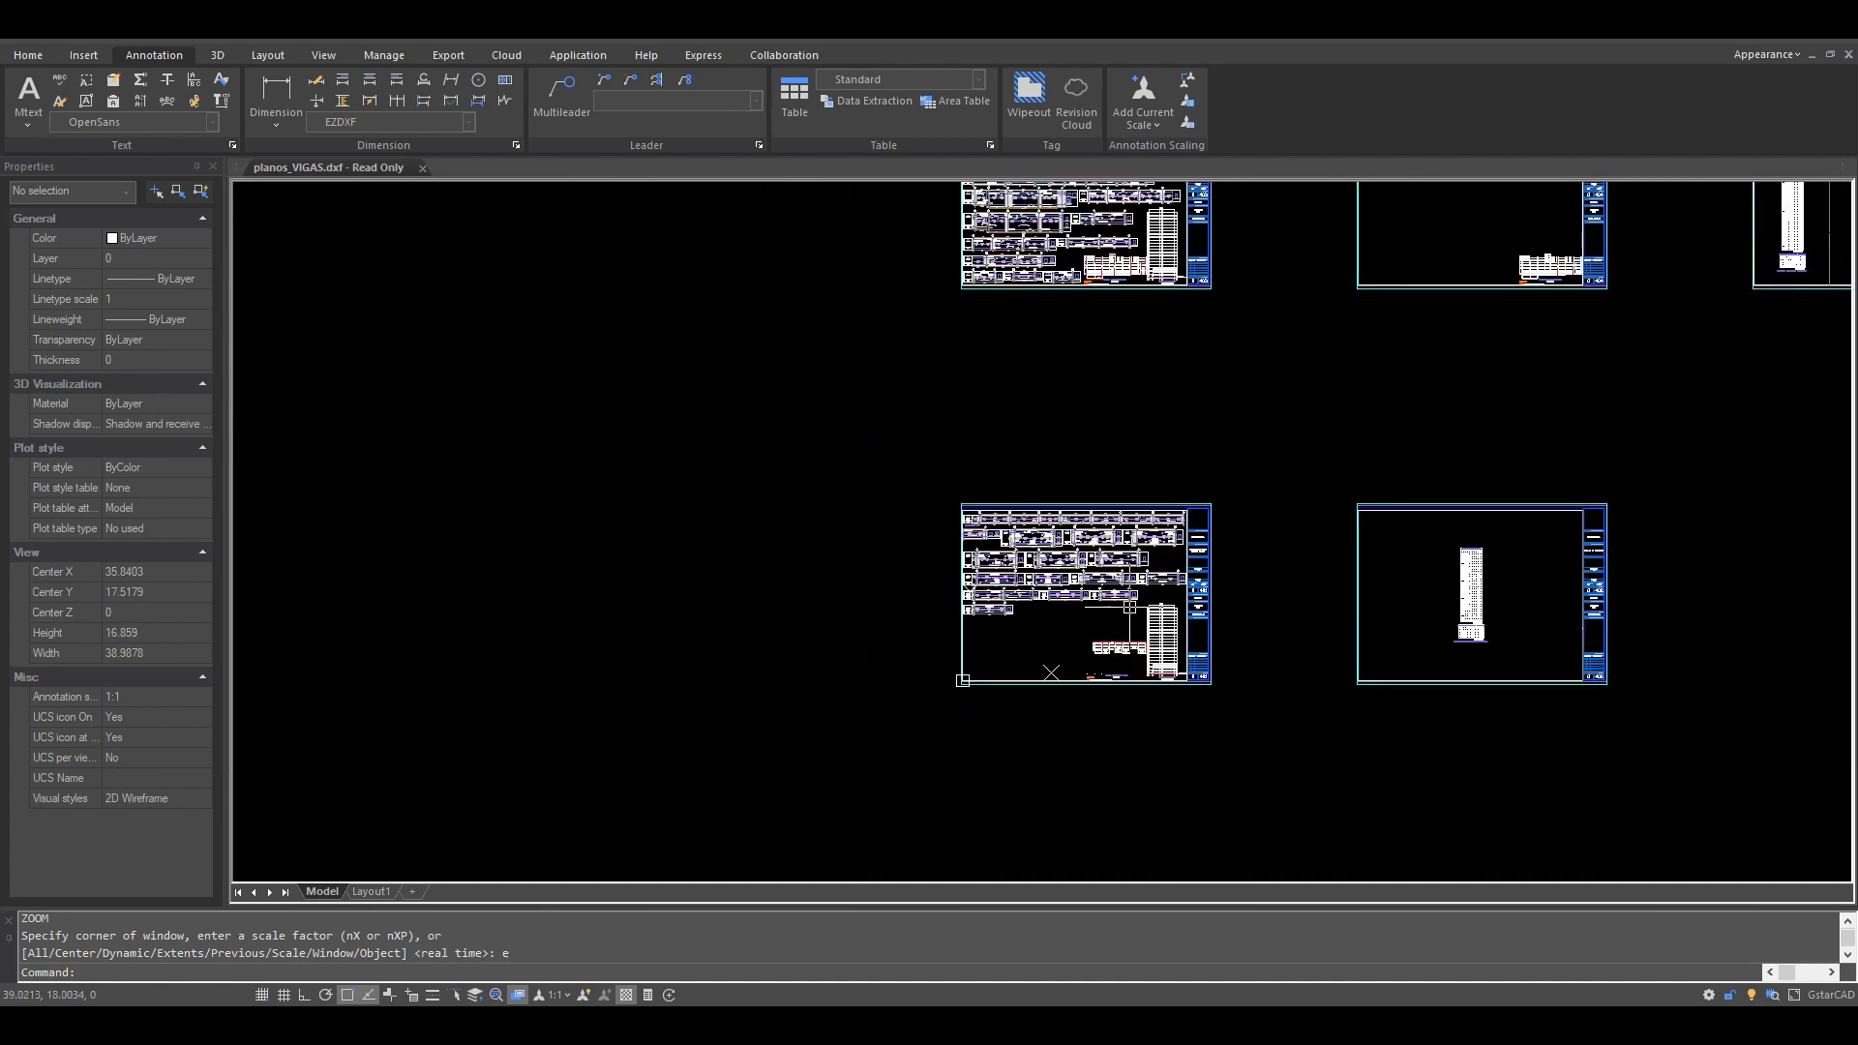
Step: Look over the reinforcement table sheet 402 and the layout of the drawing sheets for the upper floors
scroll(1422, 595, "up", 3)
middle_click_drag(1423, 593, 1055, 584)
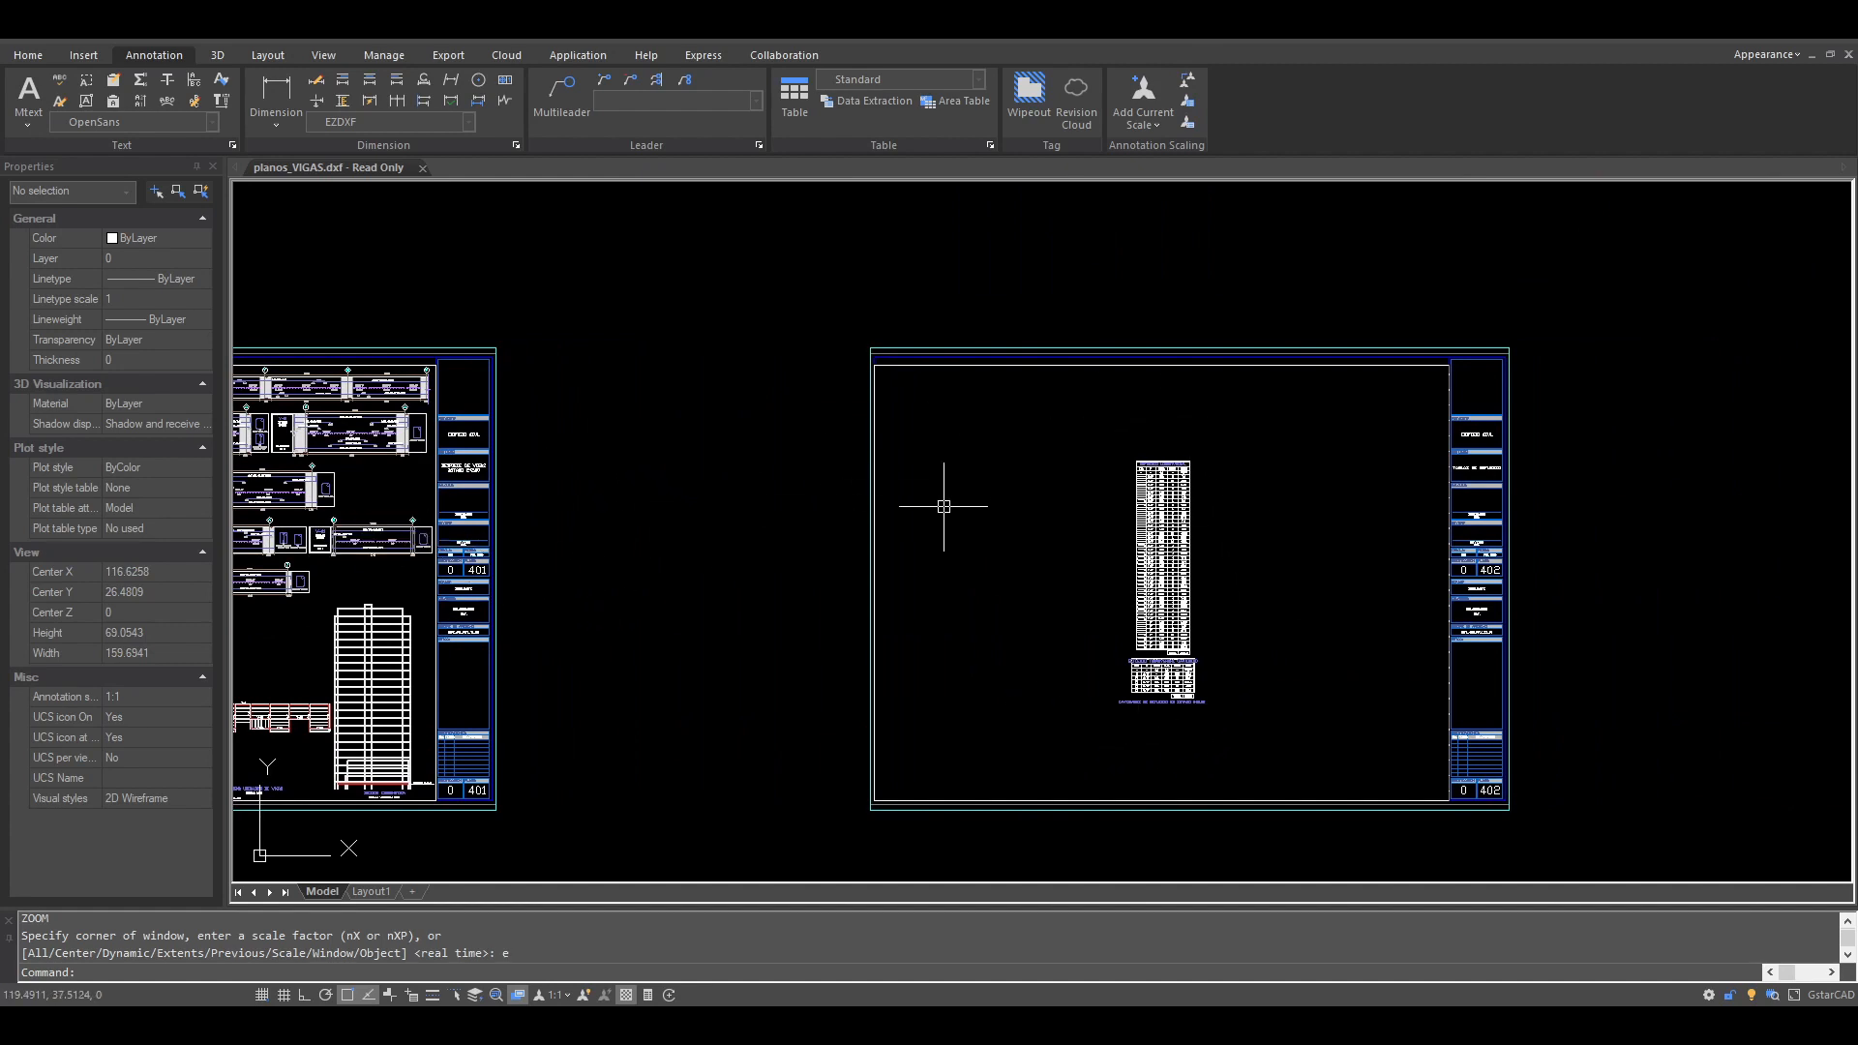
scroll(1258, 755, "down", 5)
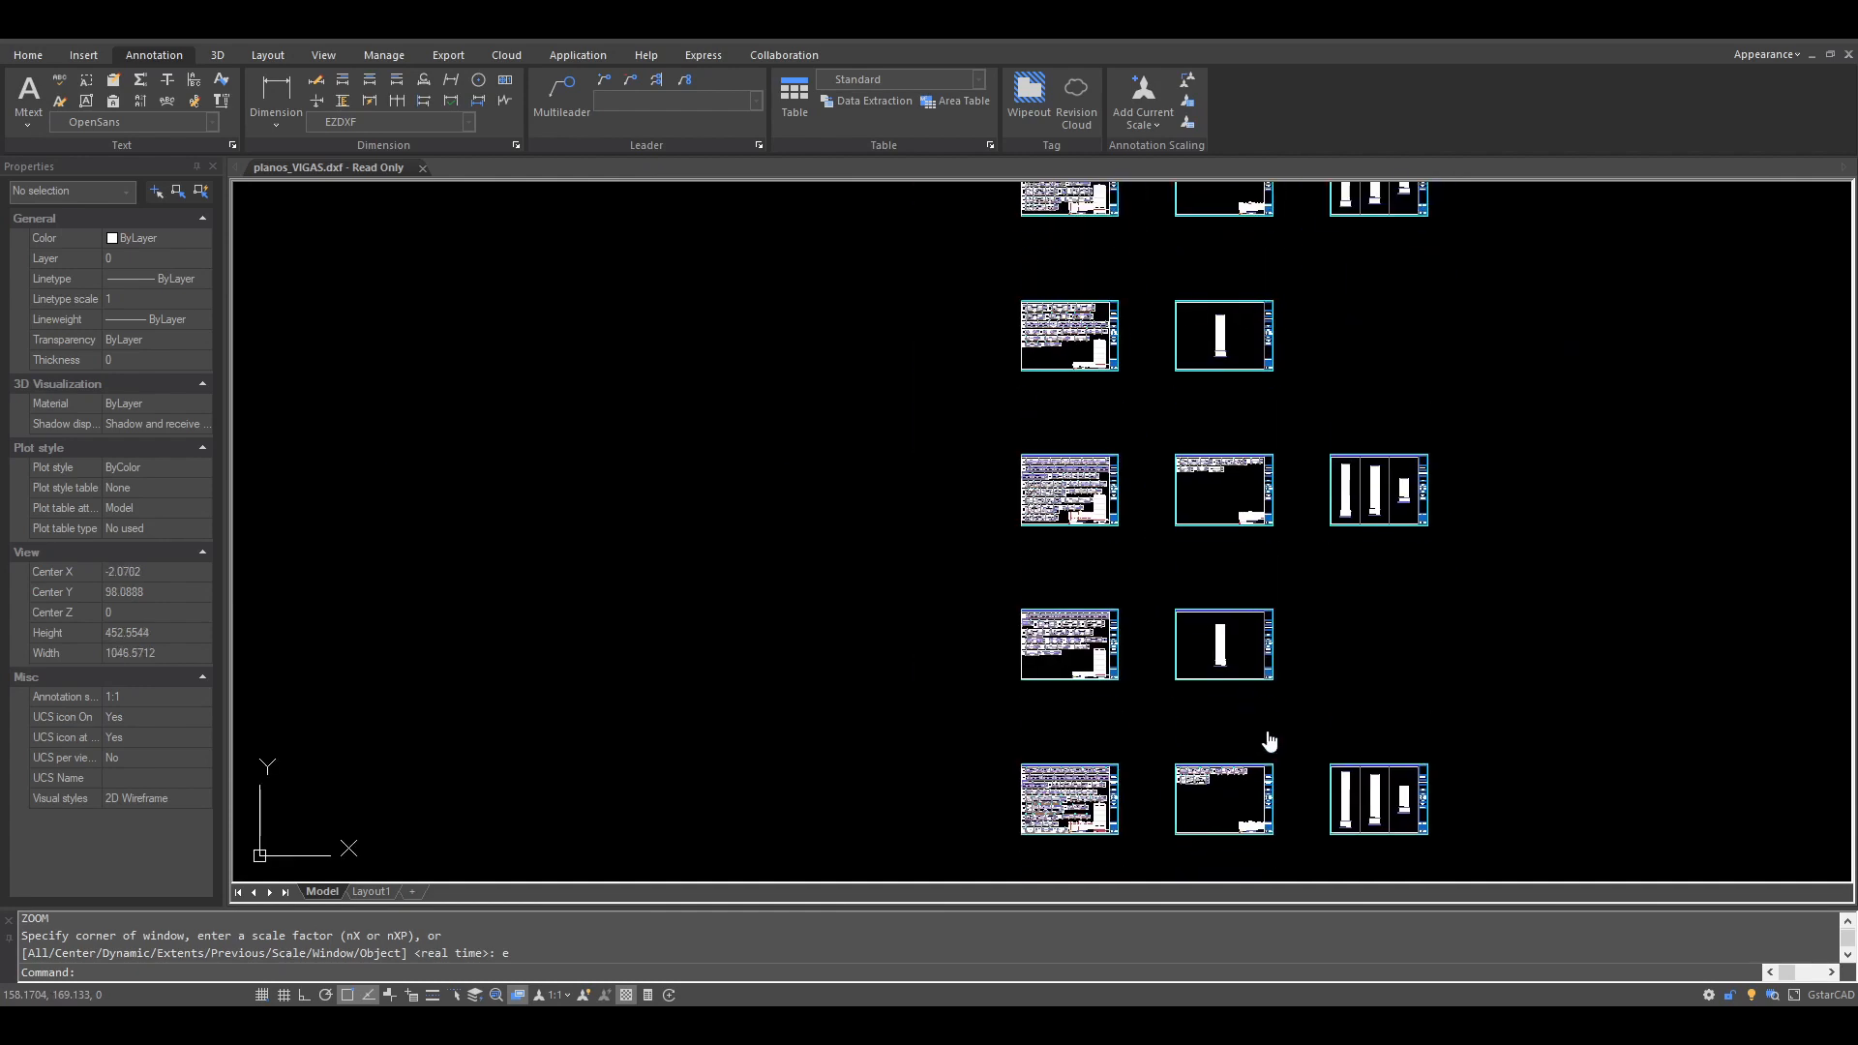
scroll(1300, 440, "down", 5)
mouse_move(1299, 440)
middle_mouse_down()
mouse_move(1236, 713)
mouse_move(1215, 569)
middle_mouse_up()
middle_click_drag(1177, 685, 1168, 497)
scroll(1181, 569, "up", 4)
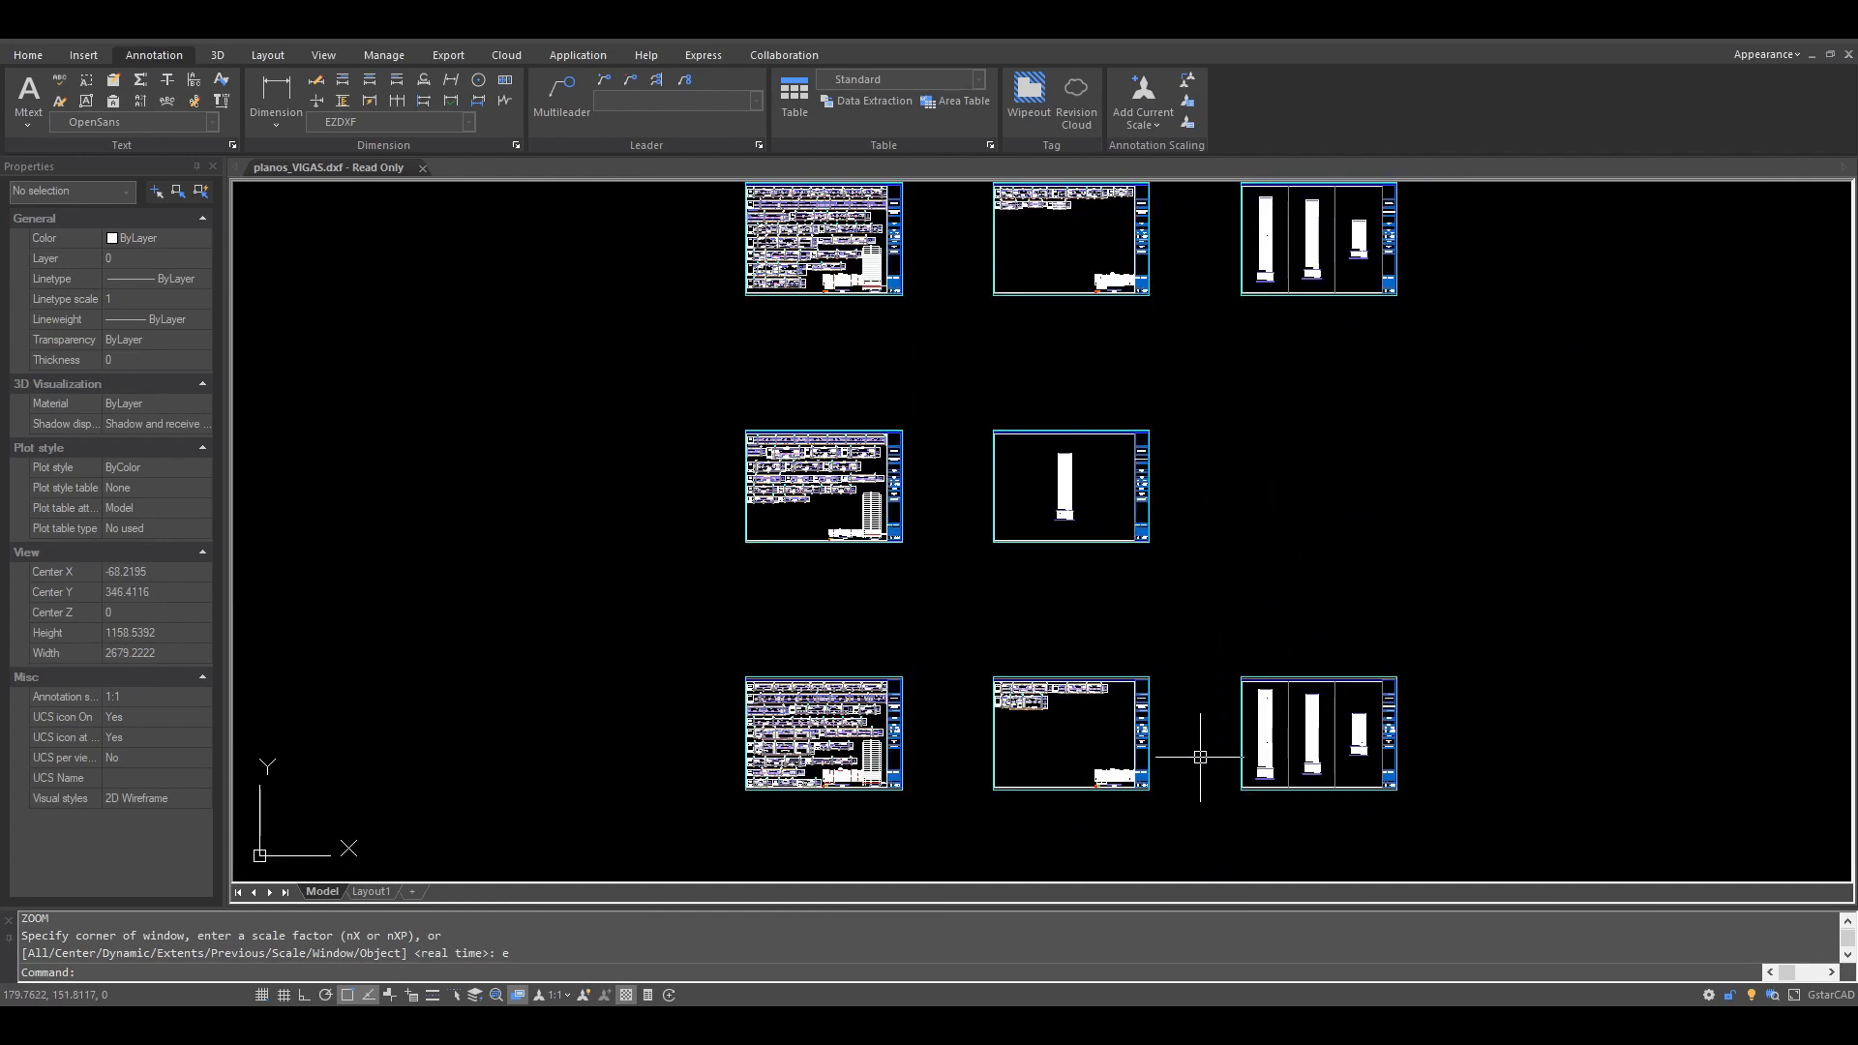
Step: Examine the longitudinal and transverse reinforcement quantity tables for SÓTANO 1 on sheet 405
scroll(1177, 527, "up", 5)
scroll(1261, 545, "up", 8)
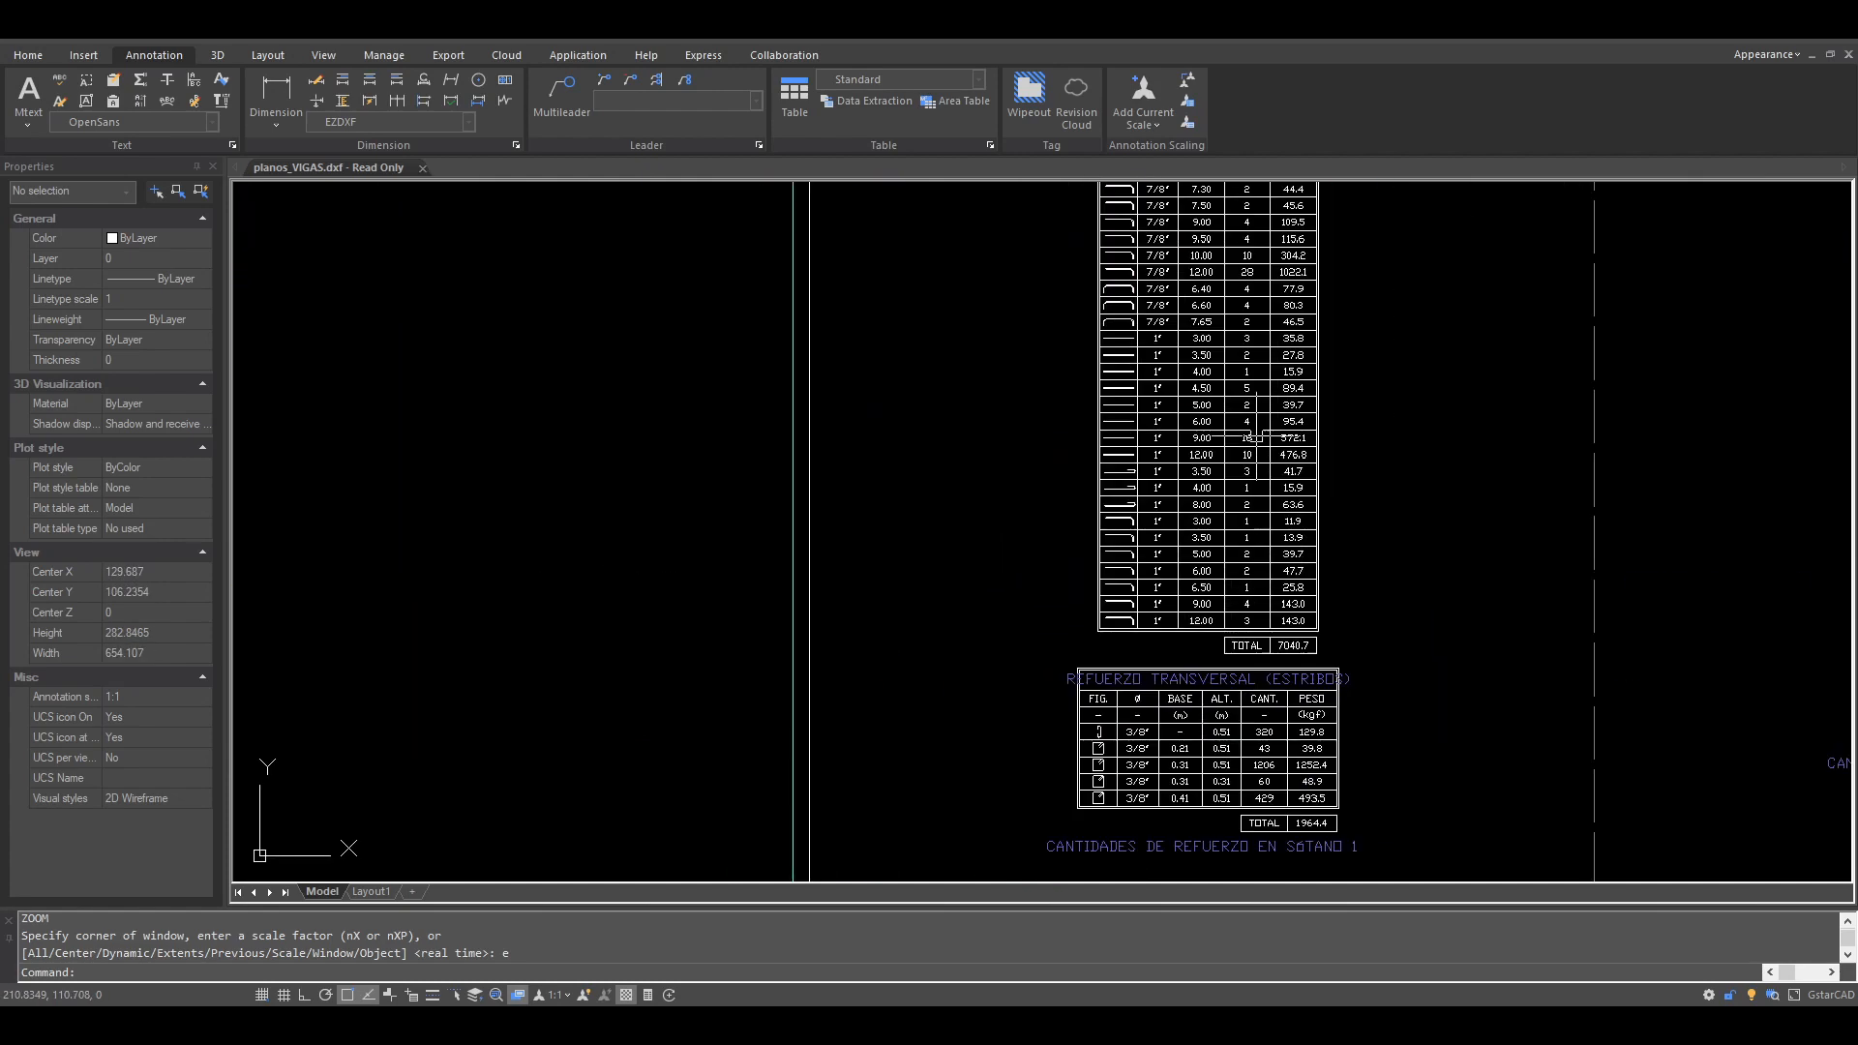
scroll(1210, 519, "down", 12)
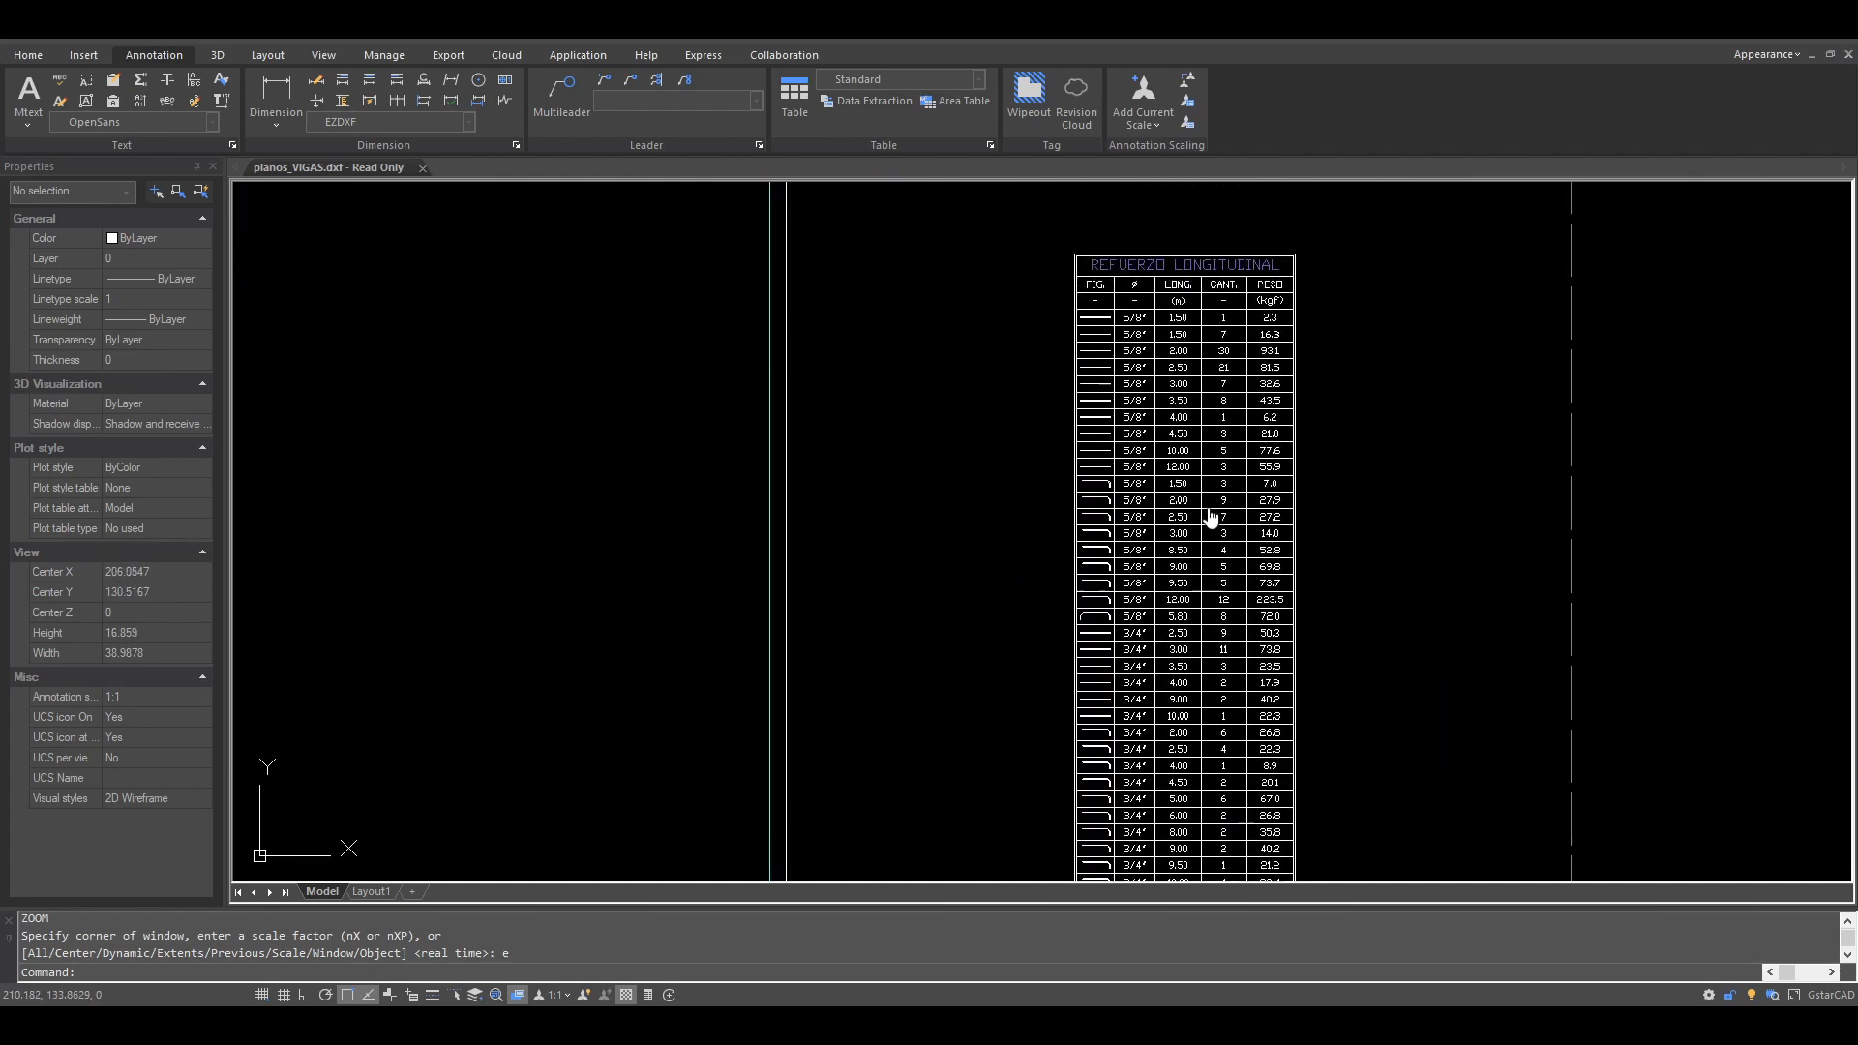
scroll(1184, 735, "up", 7)
scroll(1184, 735, "up", 4)
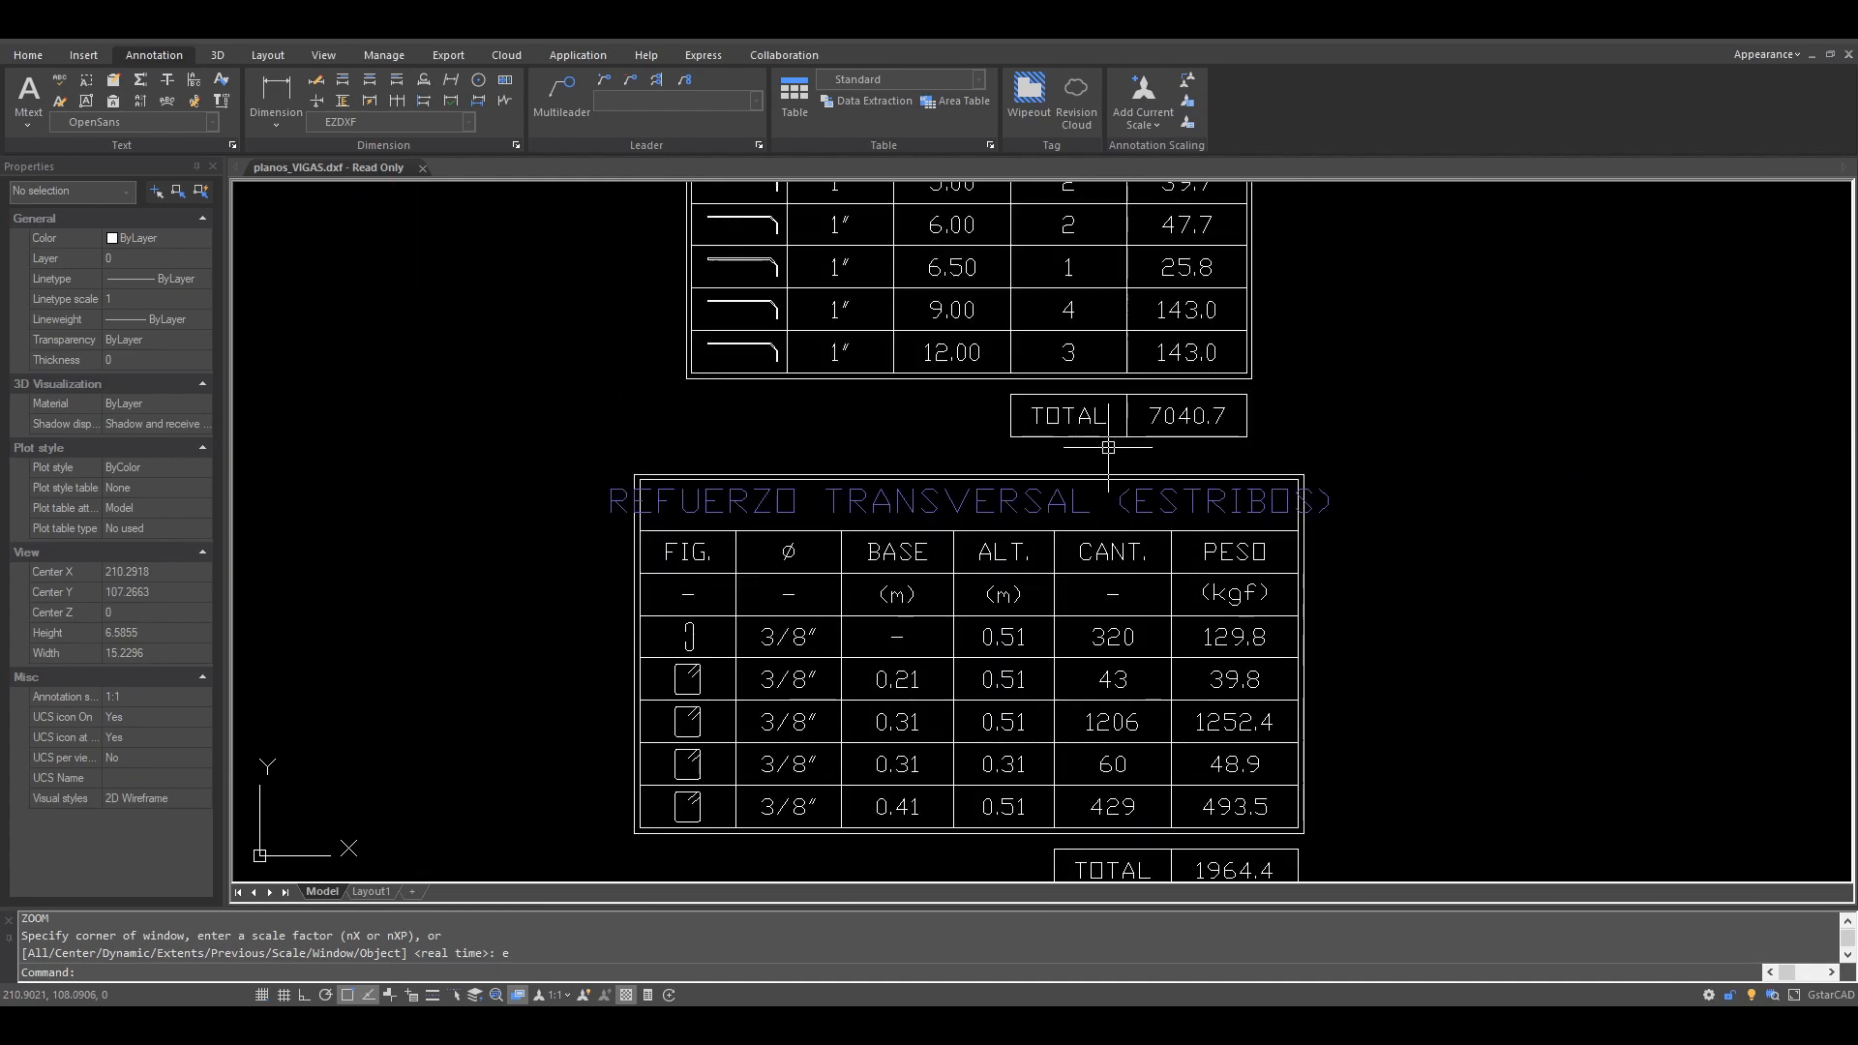
scroll(1113, 464, "down", 10)
scroll(1118, 479, "up", 10)
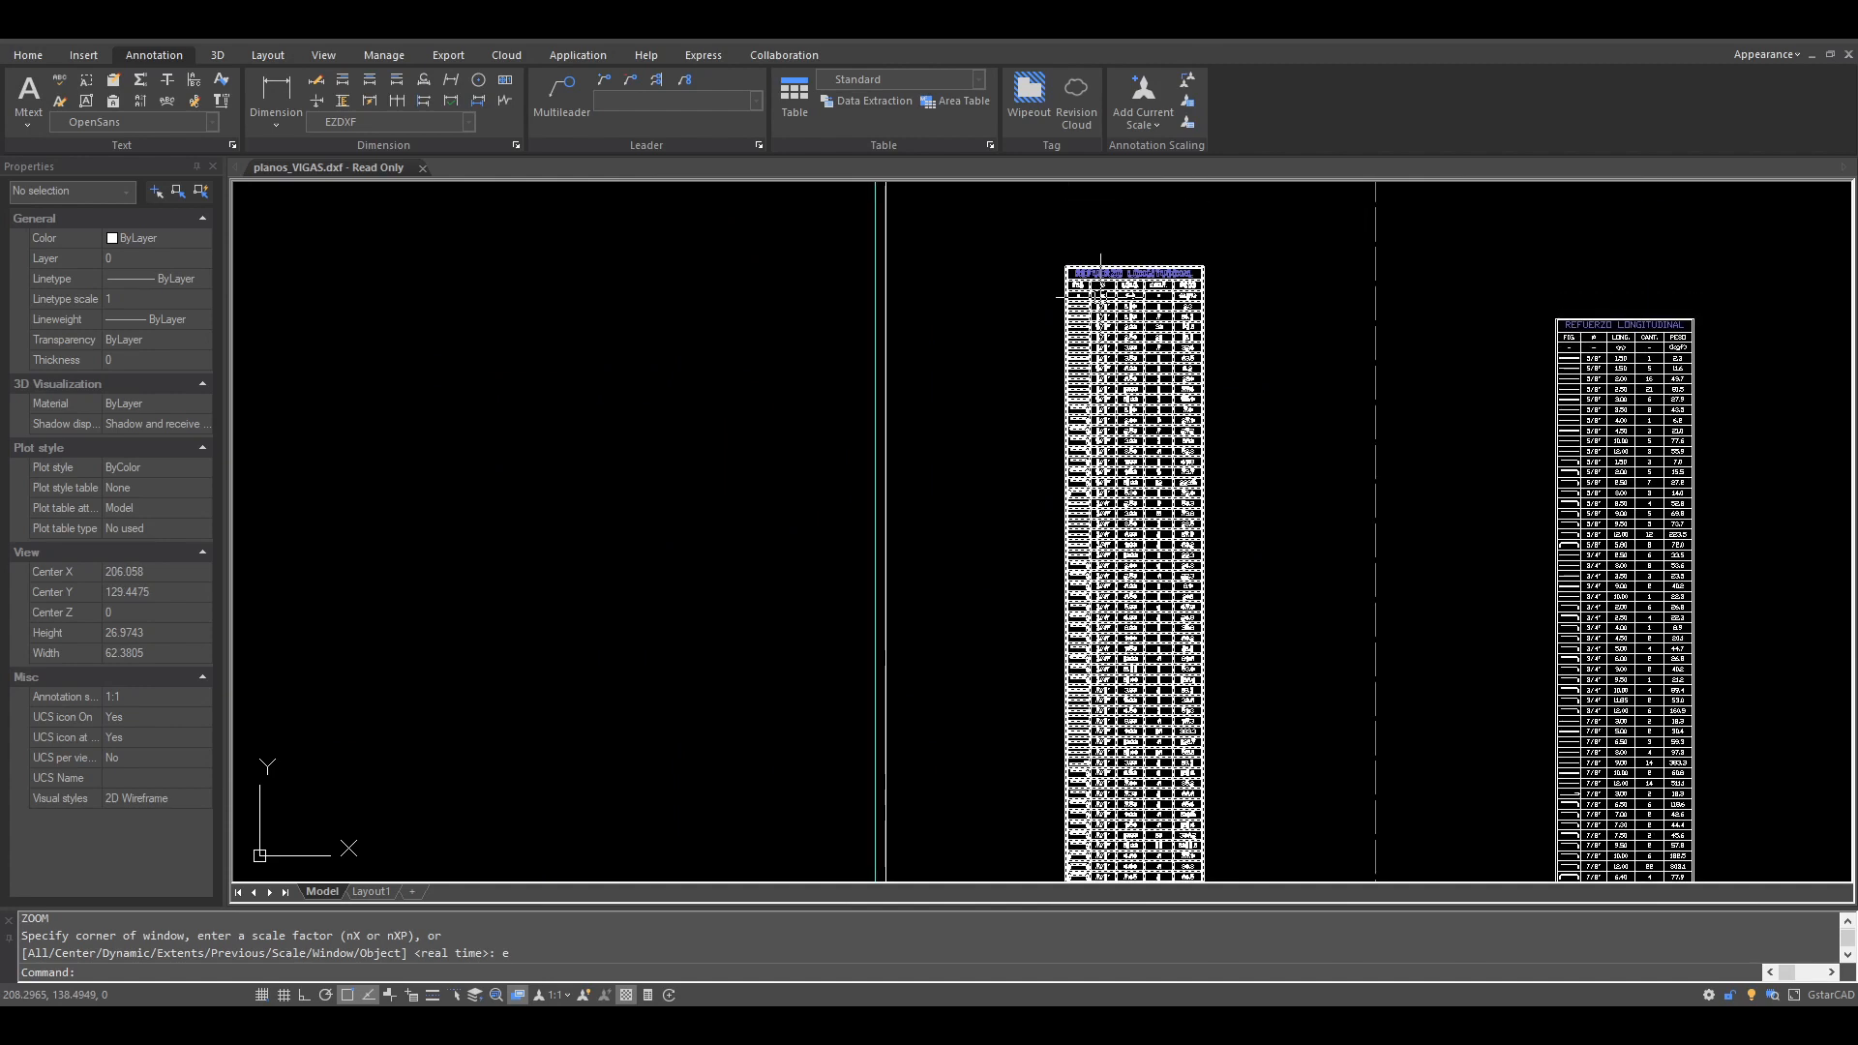
scroll(1099, 298, "up", 2)
scroll(1094, 576, "down", 15)
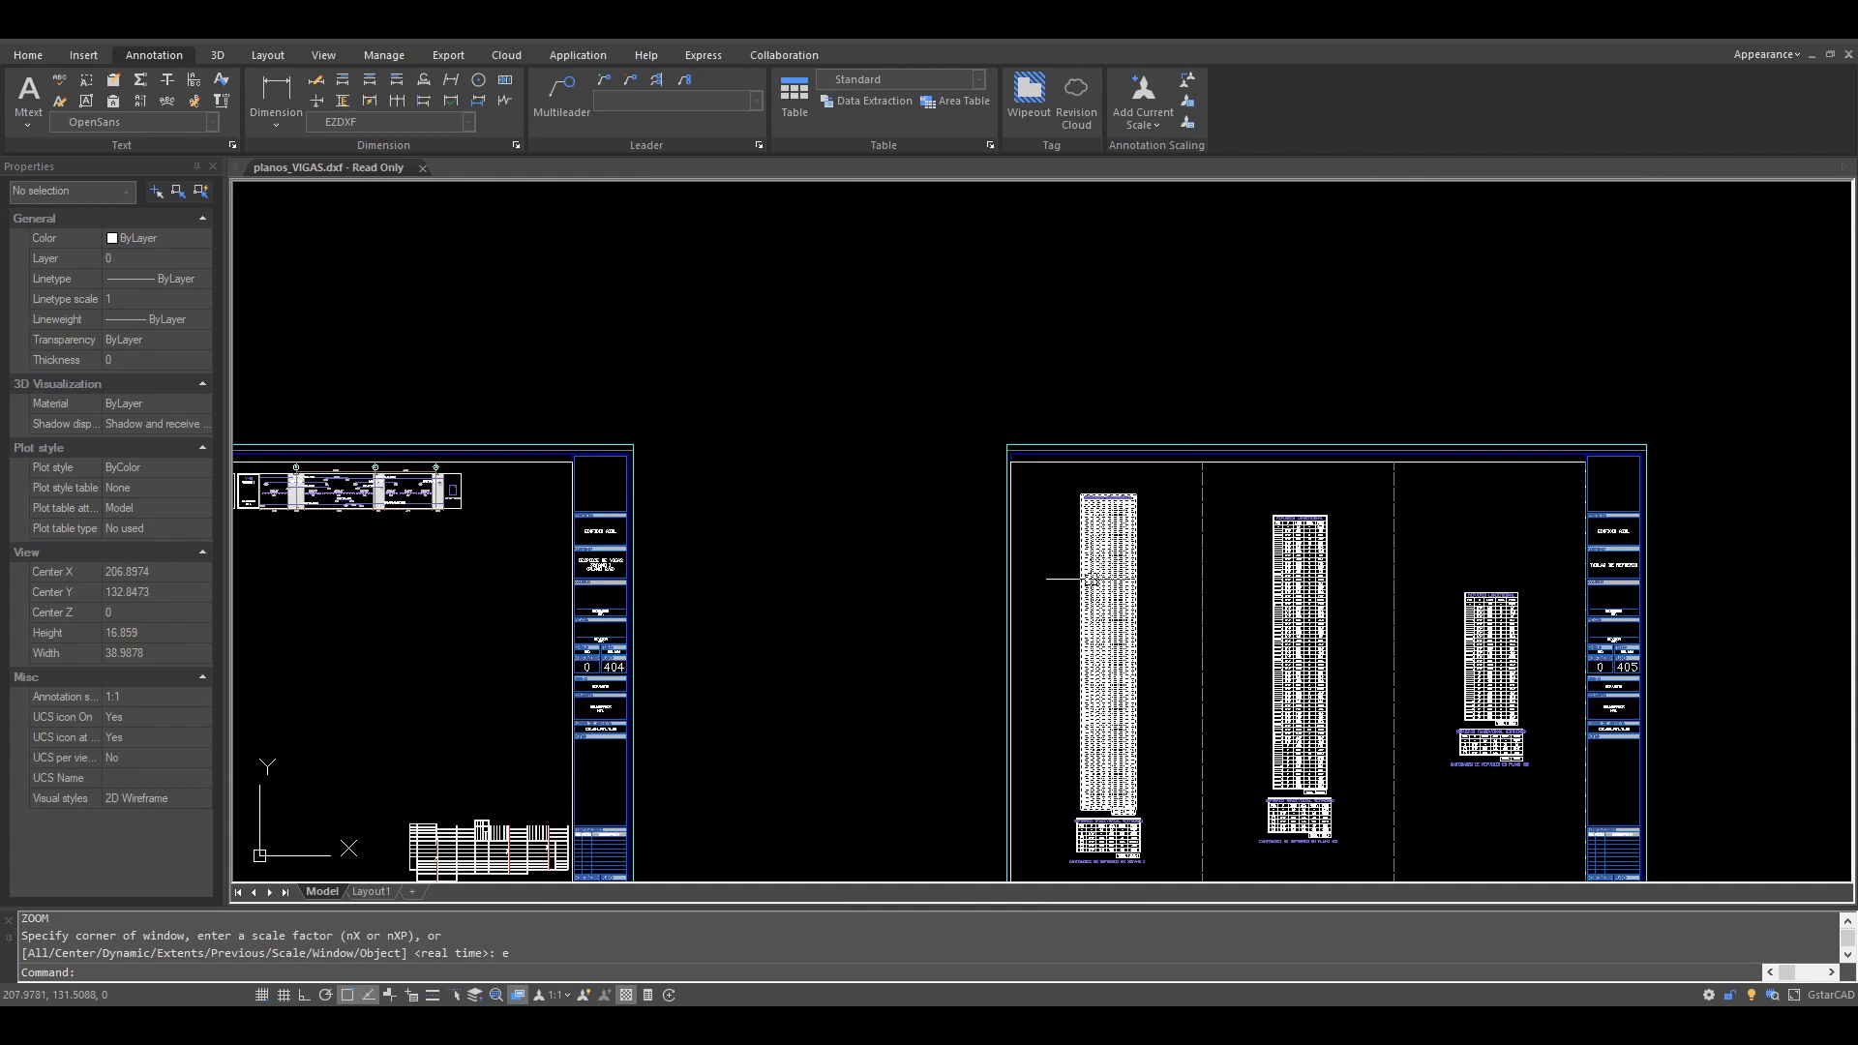
middle_click_drag(1101, 481, 1082, 578)
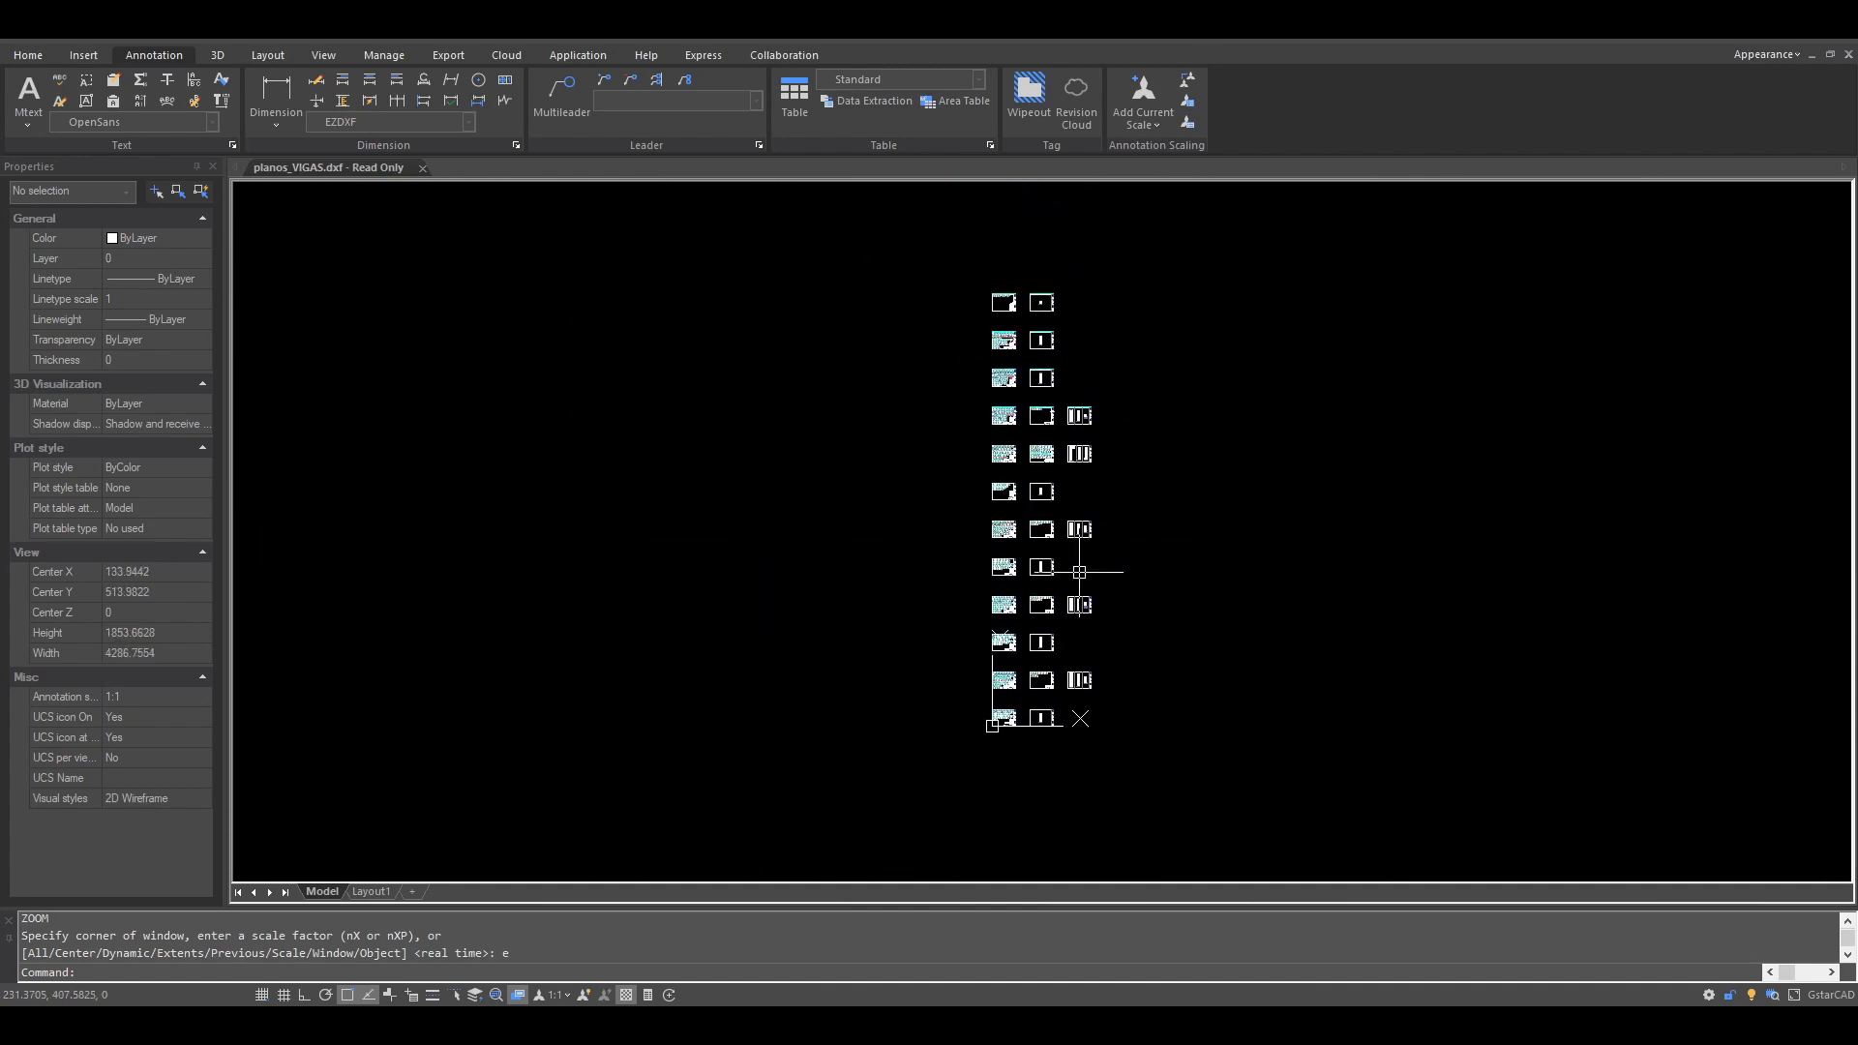
scroll(1079, 571, "up", 2)
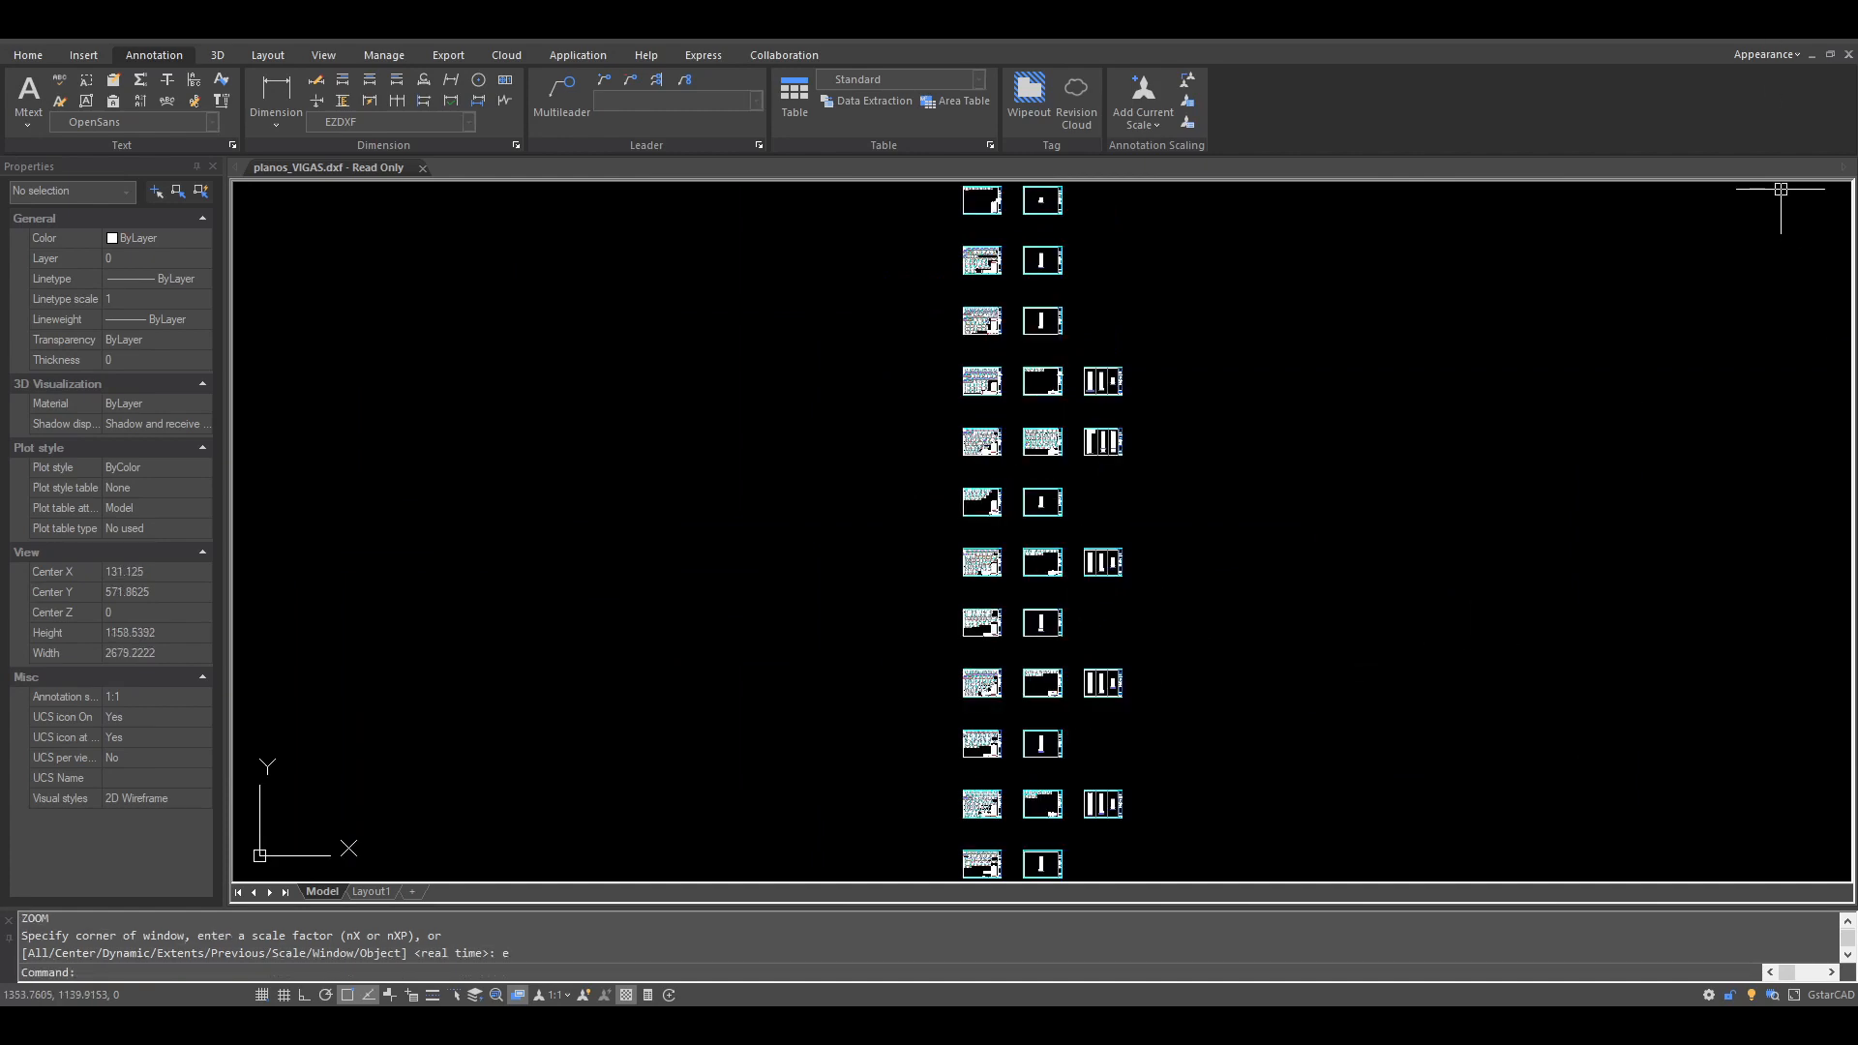
Step: Minimize the drawing, open Cantidades_Refuerzo_V.xlsx from the root of the beam results archive, and maximize the workbook
left_click(1727, 19)
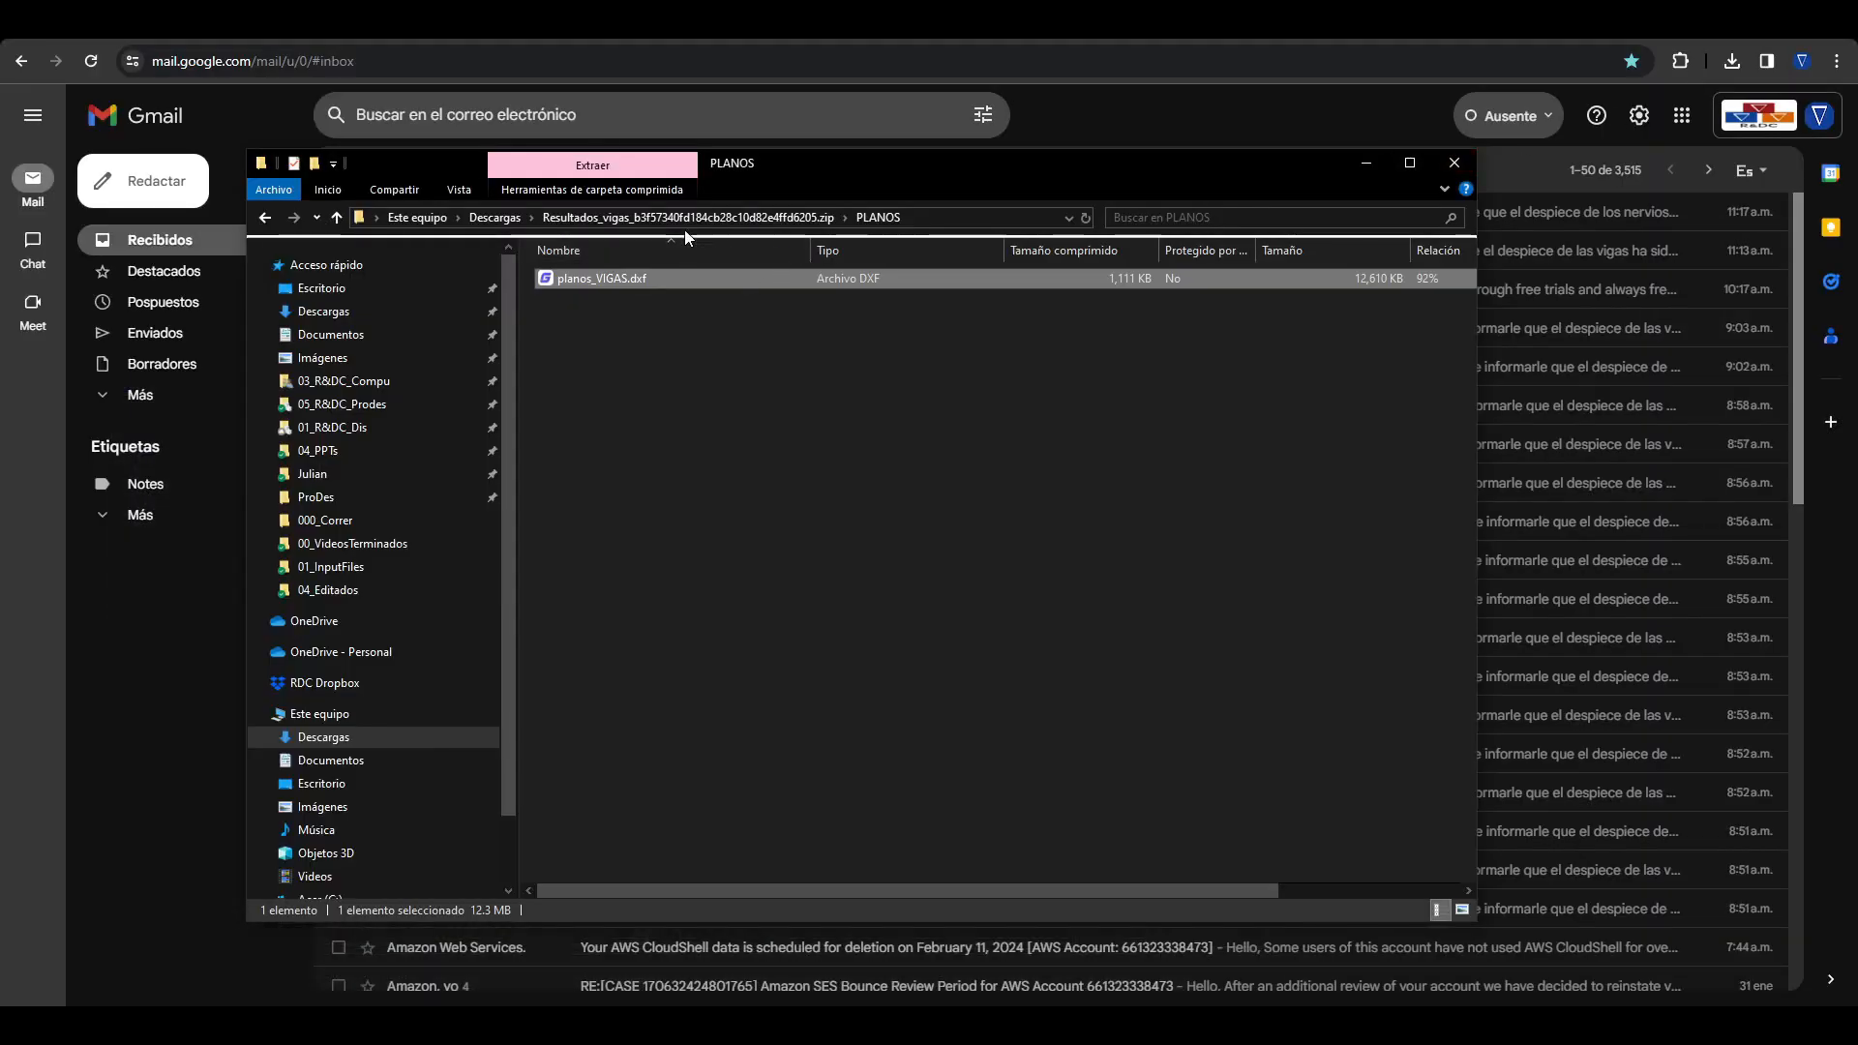
left_click(684, 223)
double_click(630, 338)
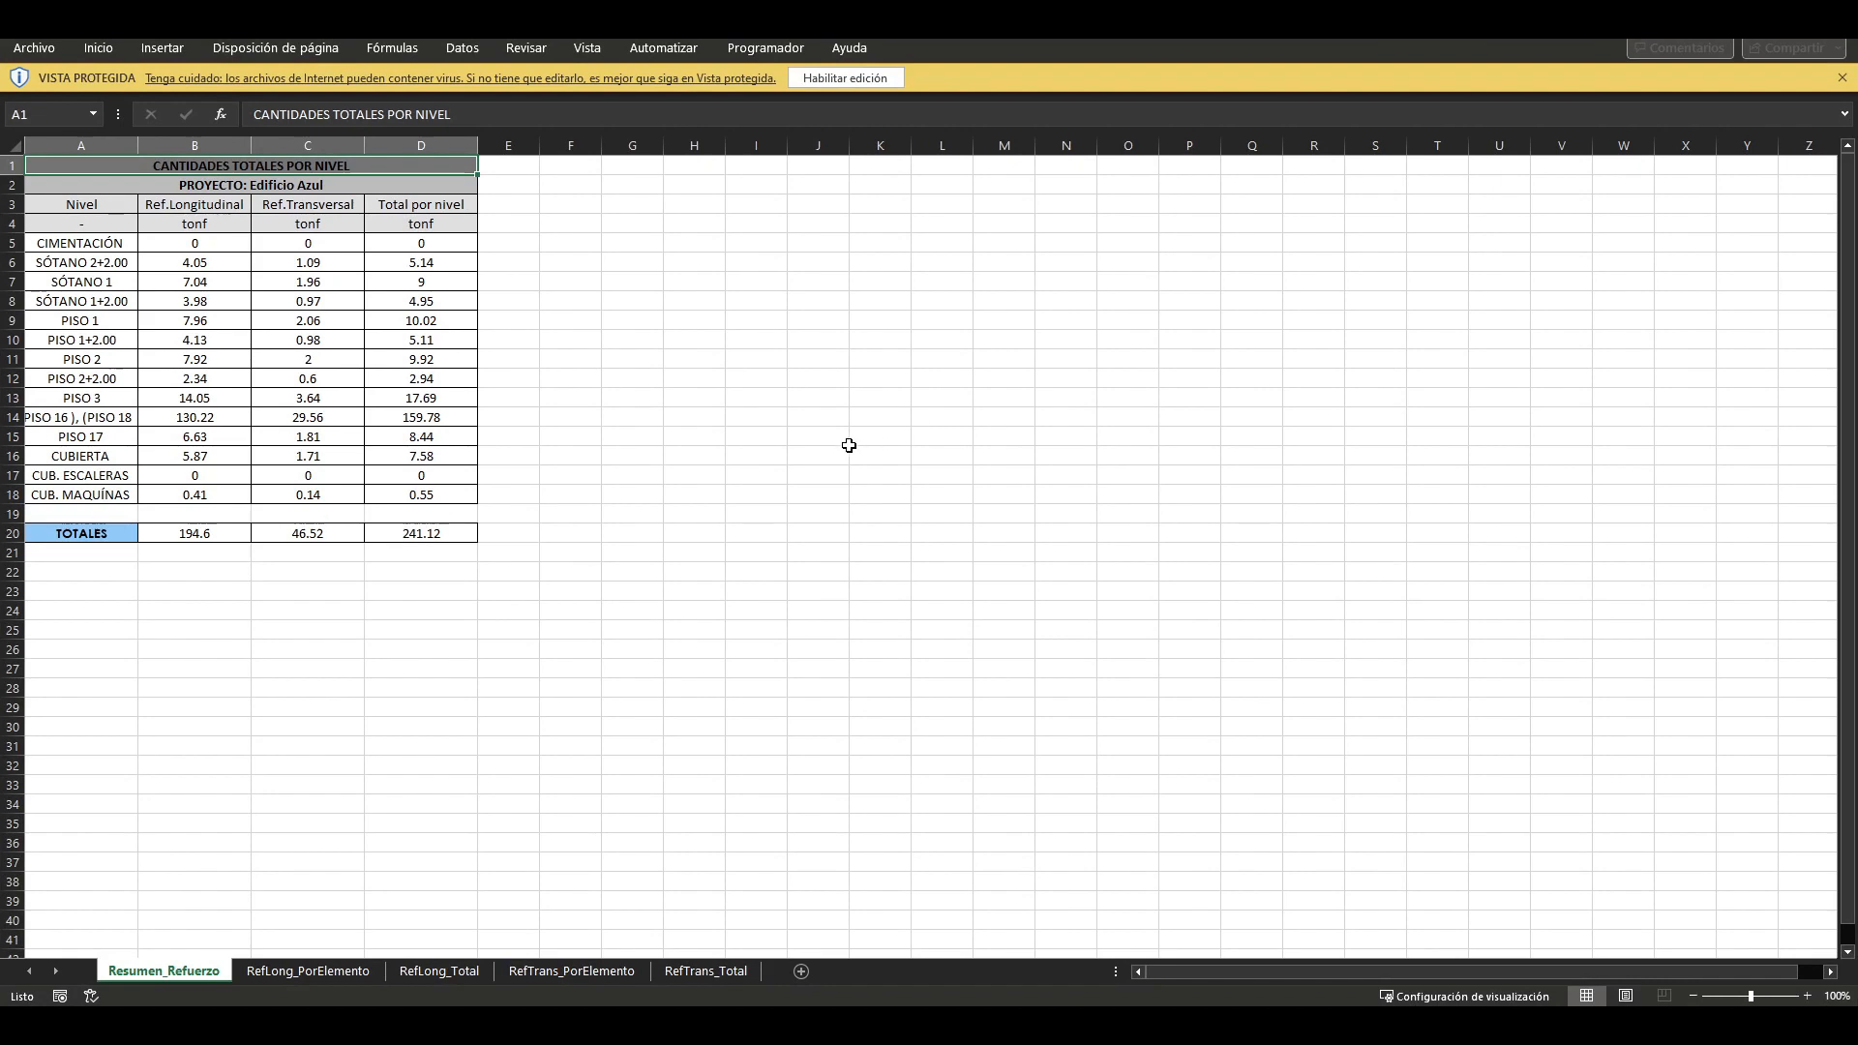
left_click(800, 476)
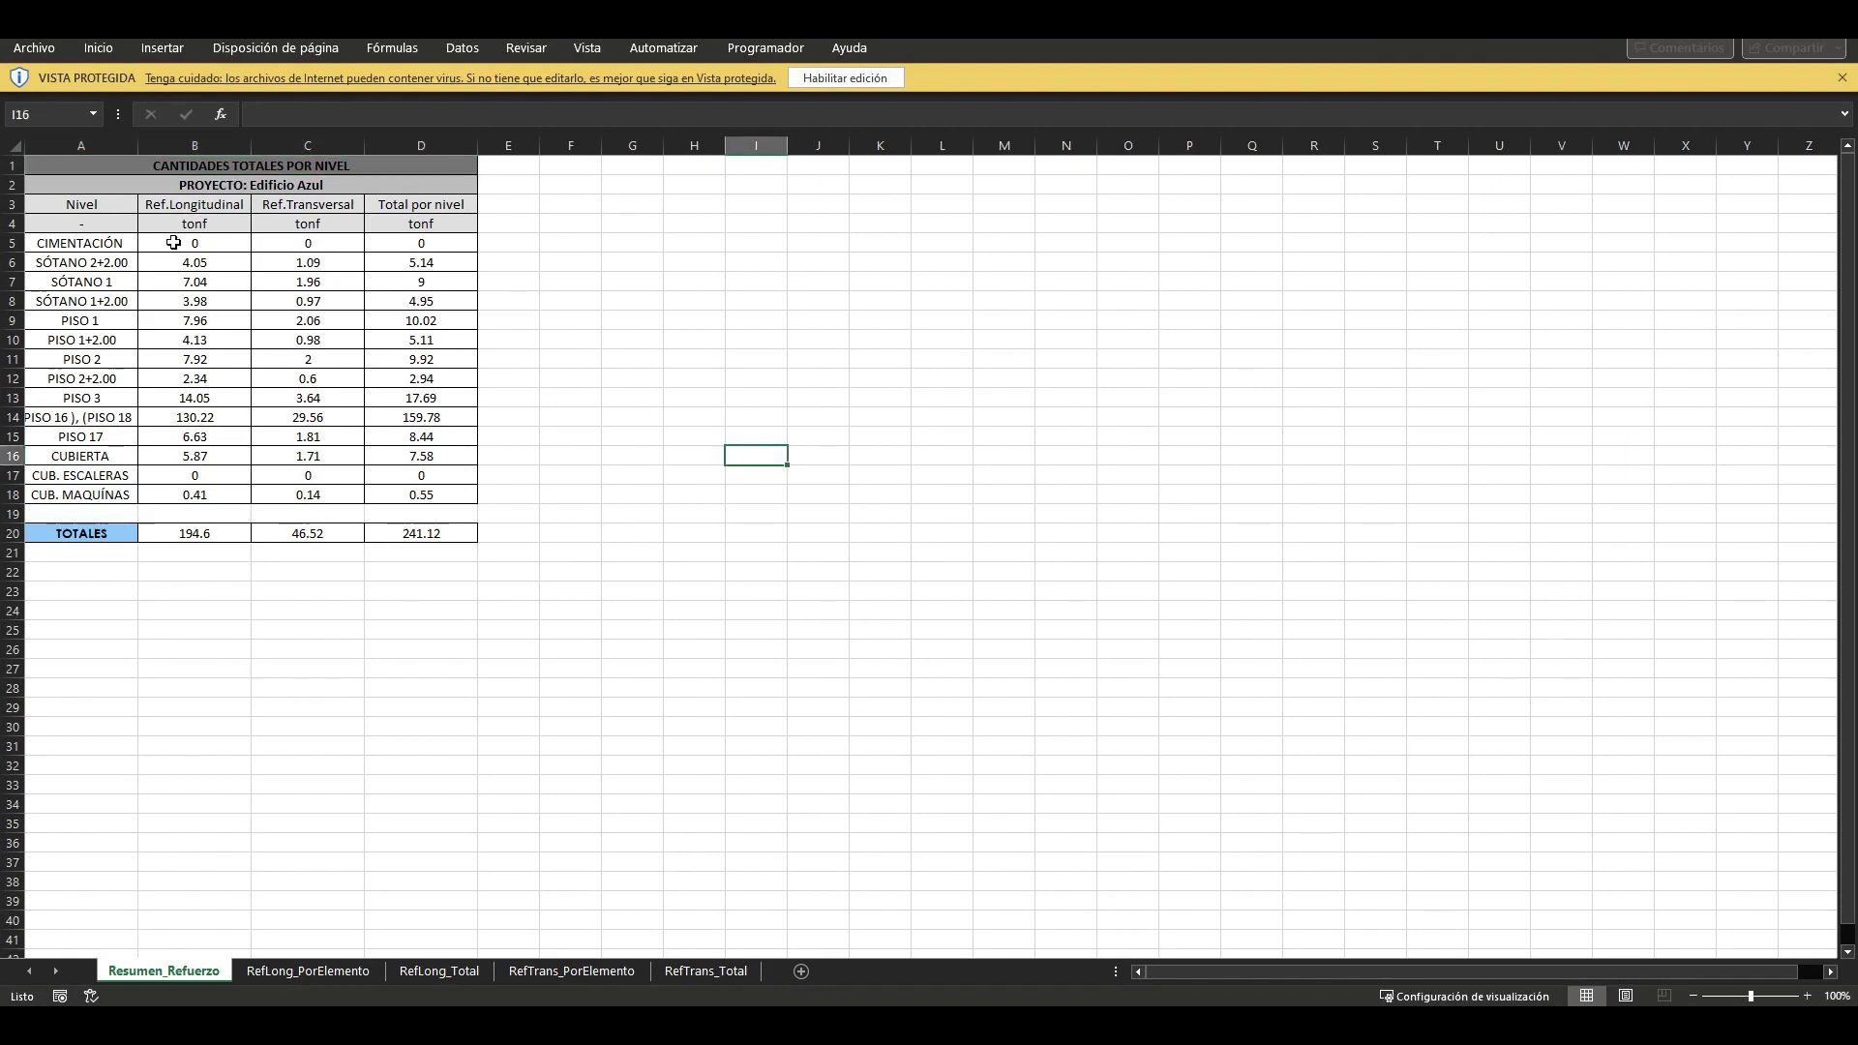
Step: Examine the longitudinal and transverse reinforcement totals per level on the Resumen_Refuerzo sheet
left_click_drag(112, 243, 345, 448)
left_click(323, 364)
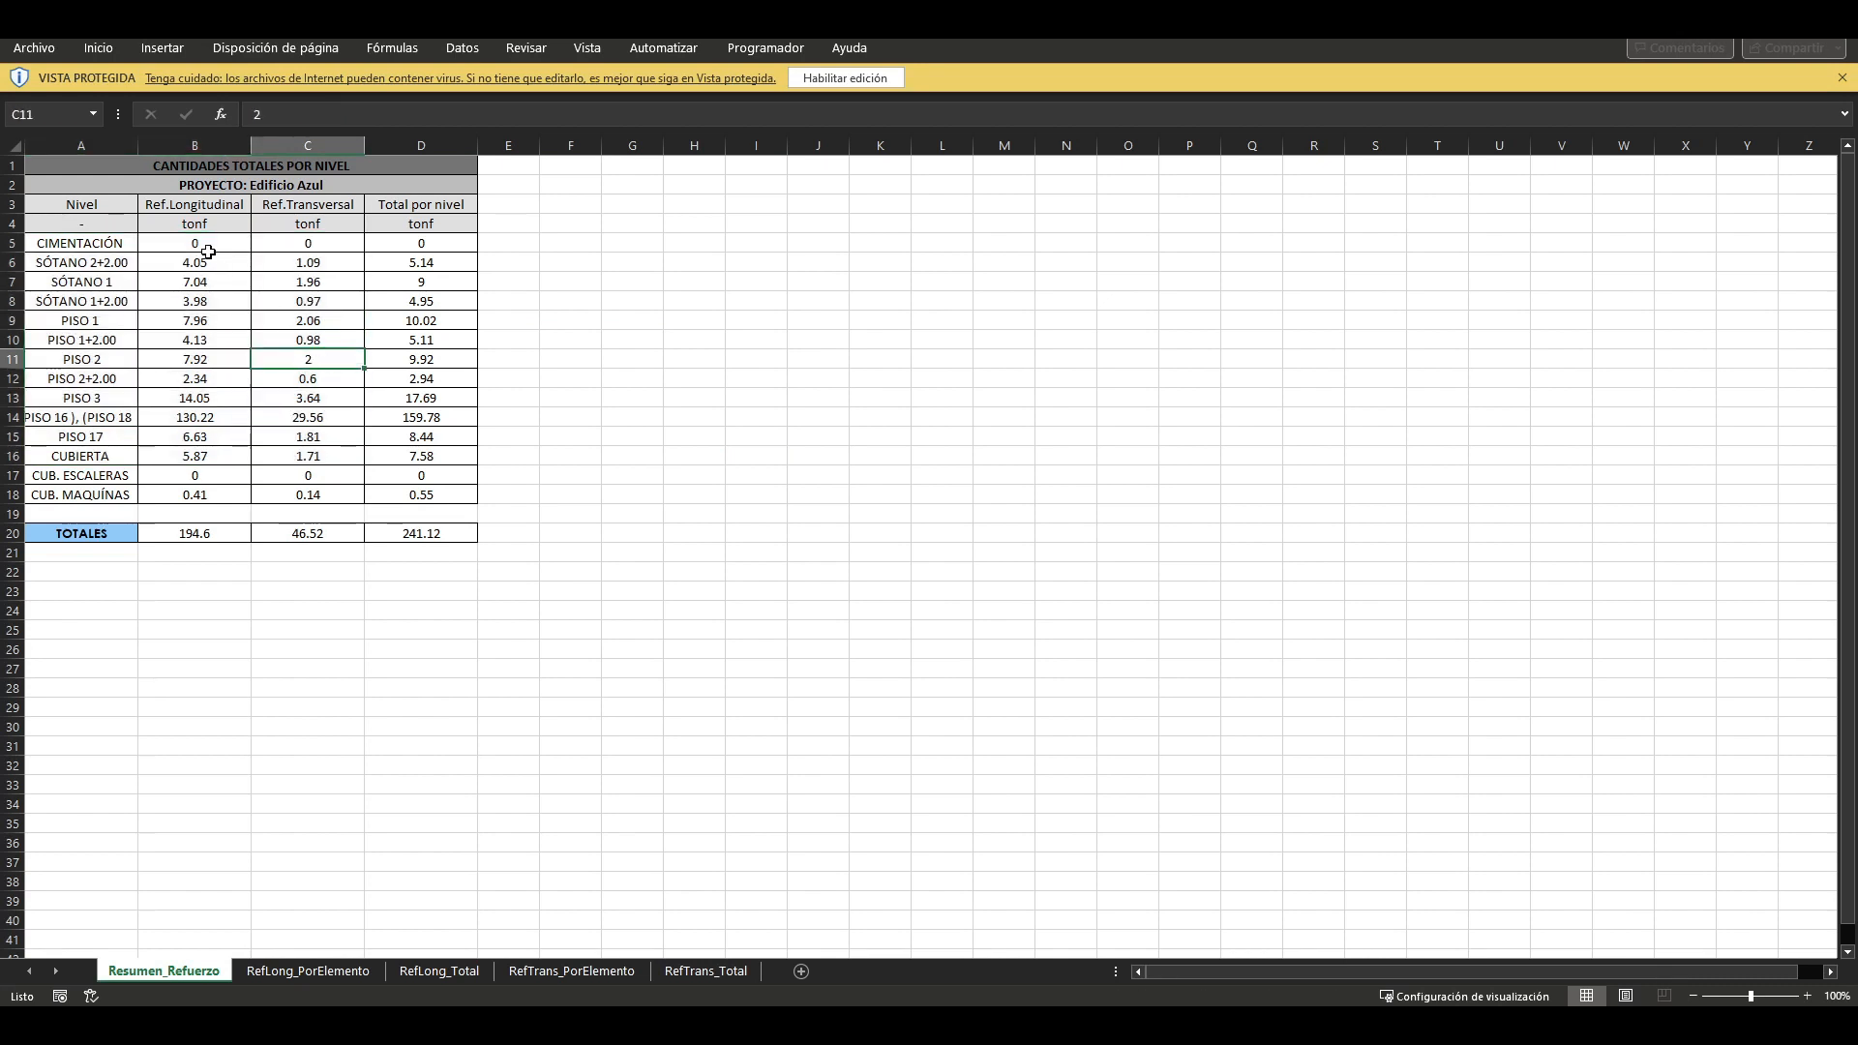
left_click_drag(209, 256, 211, 377)
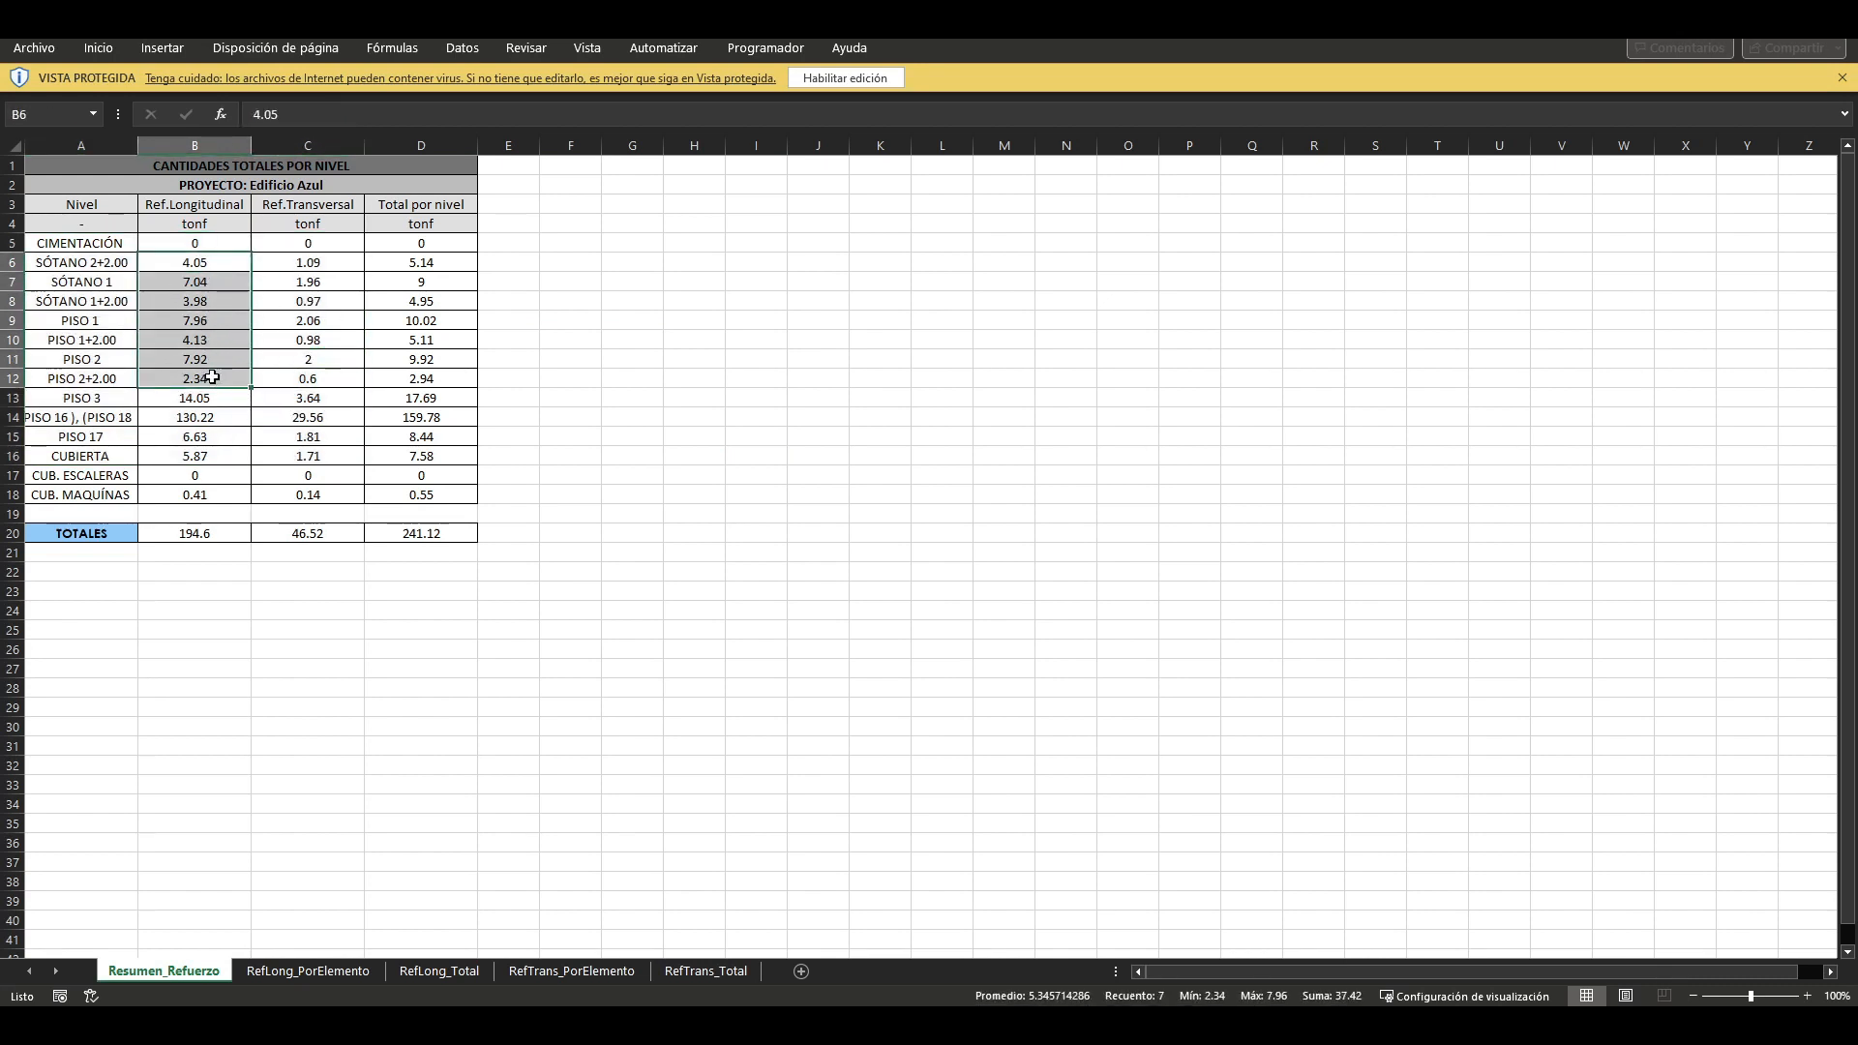
left_click(198, 265)
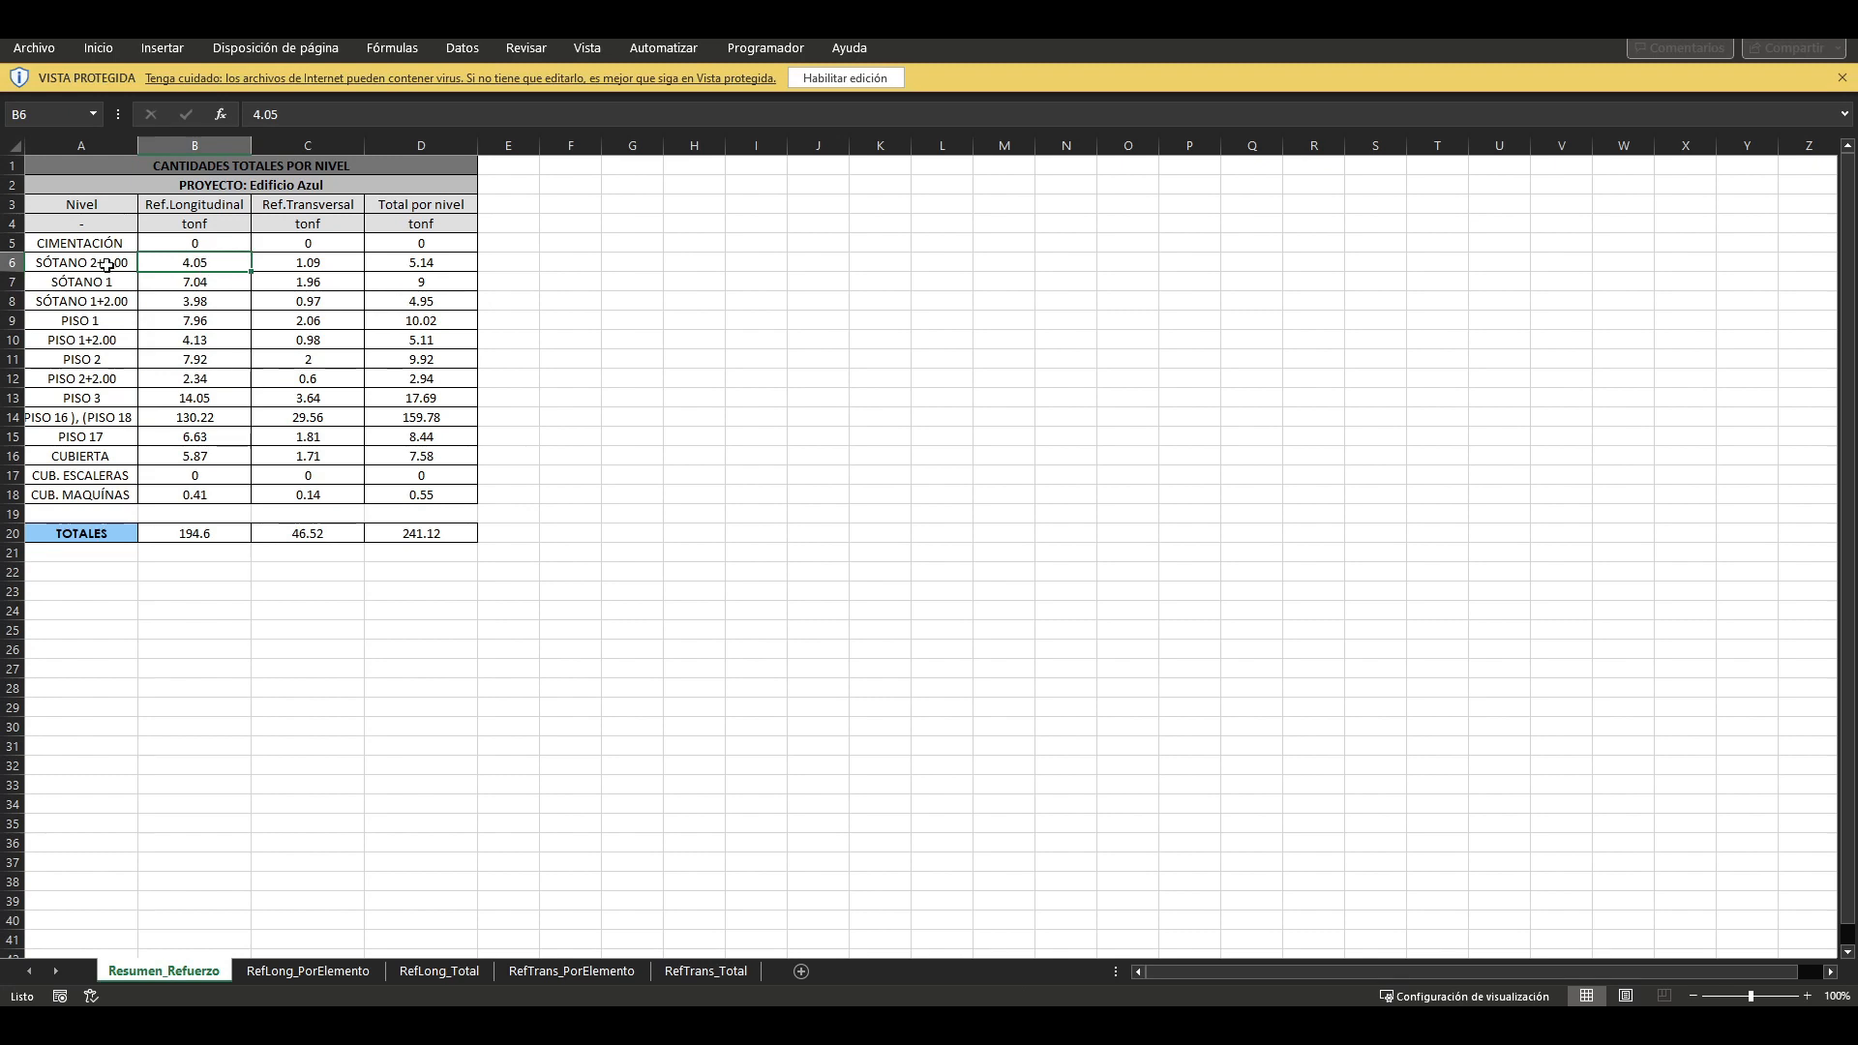
left_click_drag(109, 260, 413, 308)
left_click(220, 207)
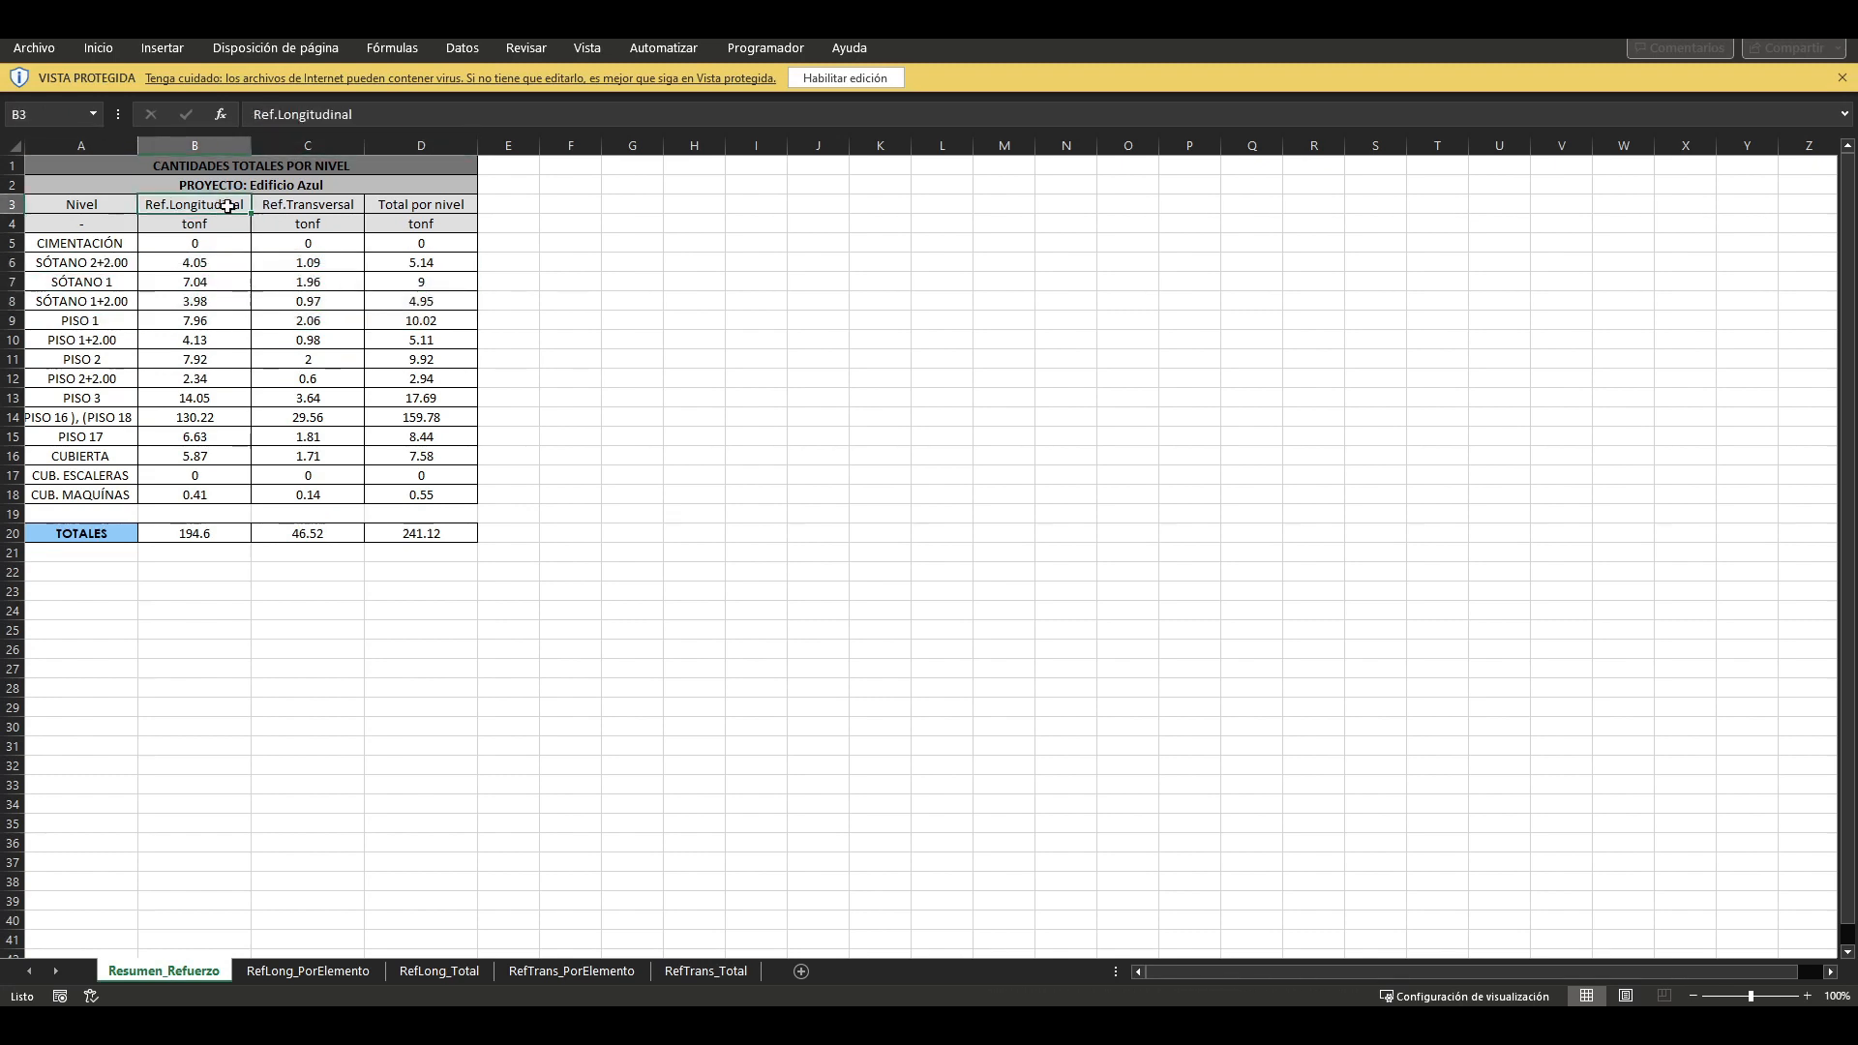
left_click(294, 207)
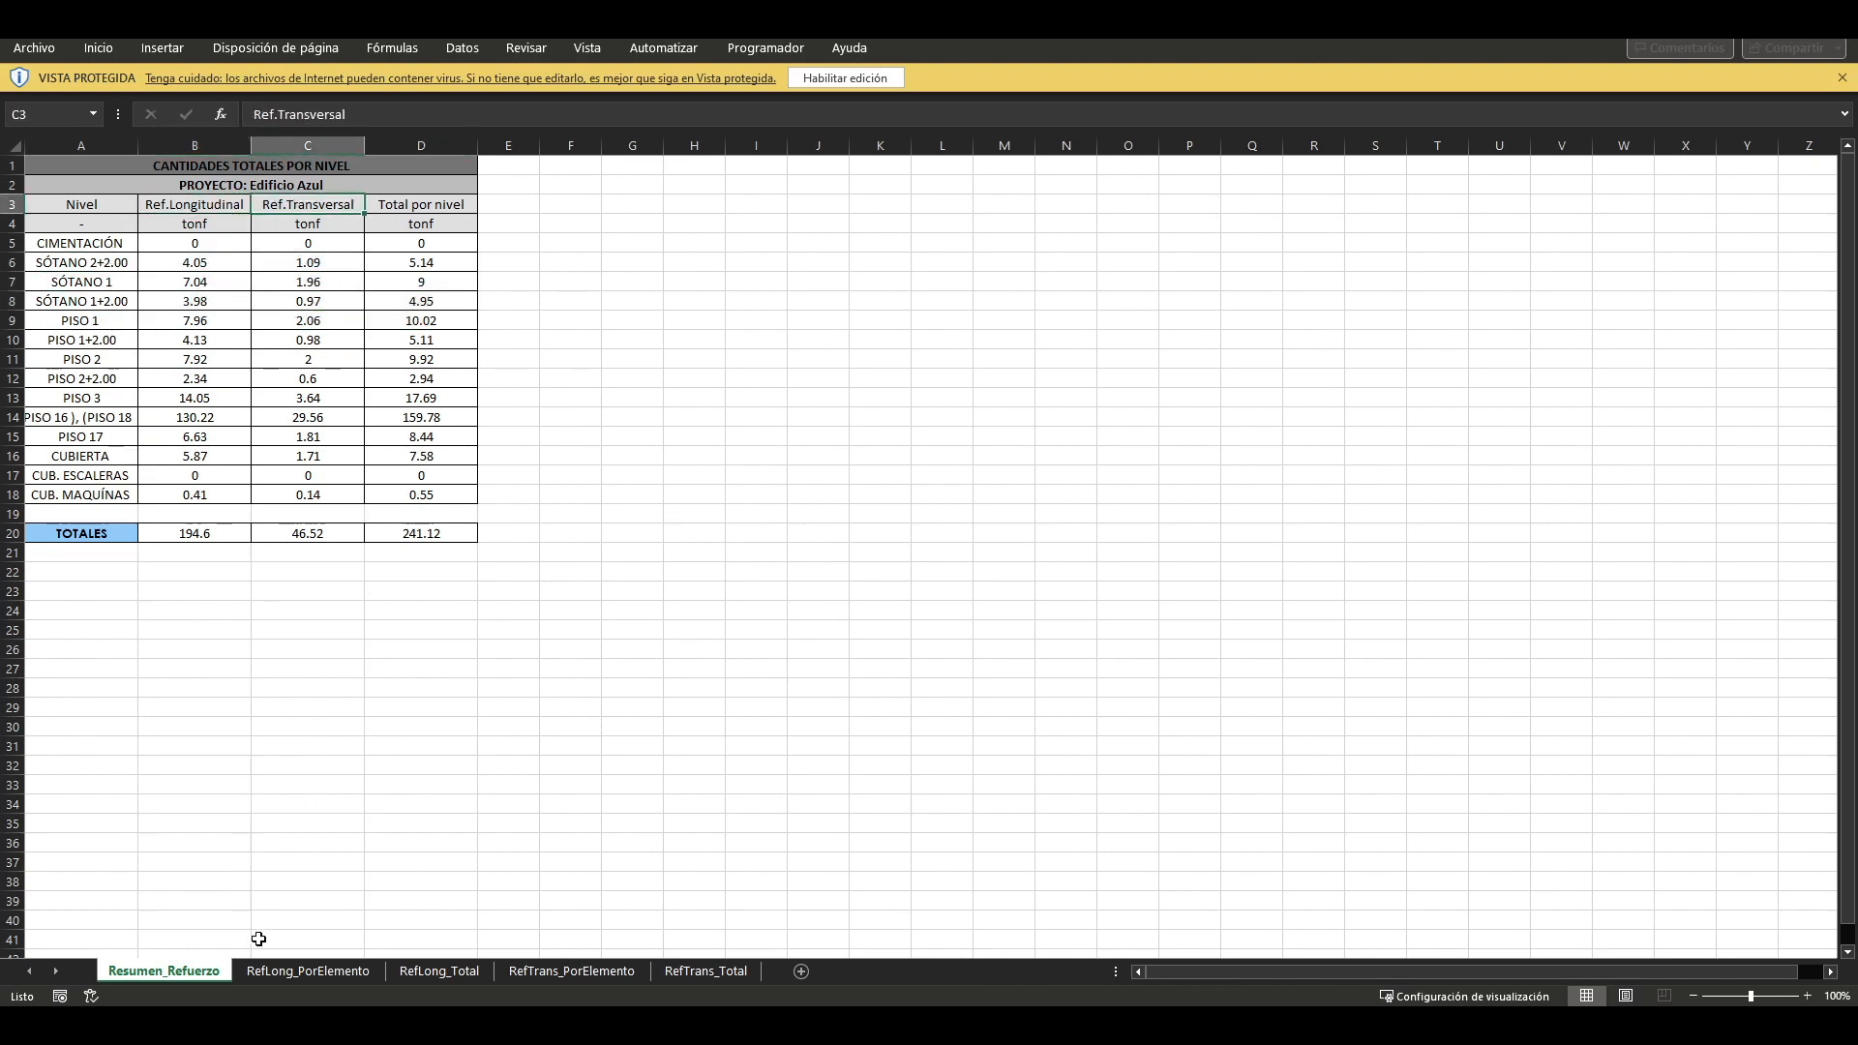
Step: Review the longitudinal and transverse reinforcement sheets, from RefLong_PorElemento through RefTrans_Total, and close the workbook
left_click(275, 971)
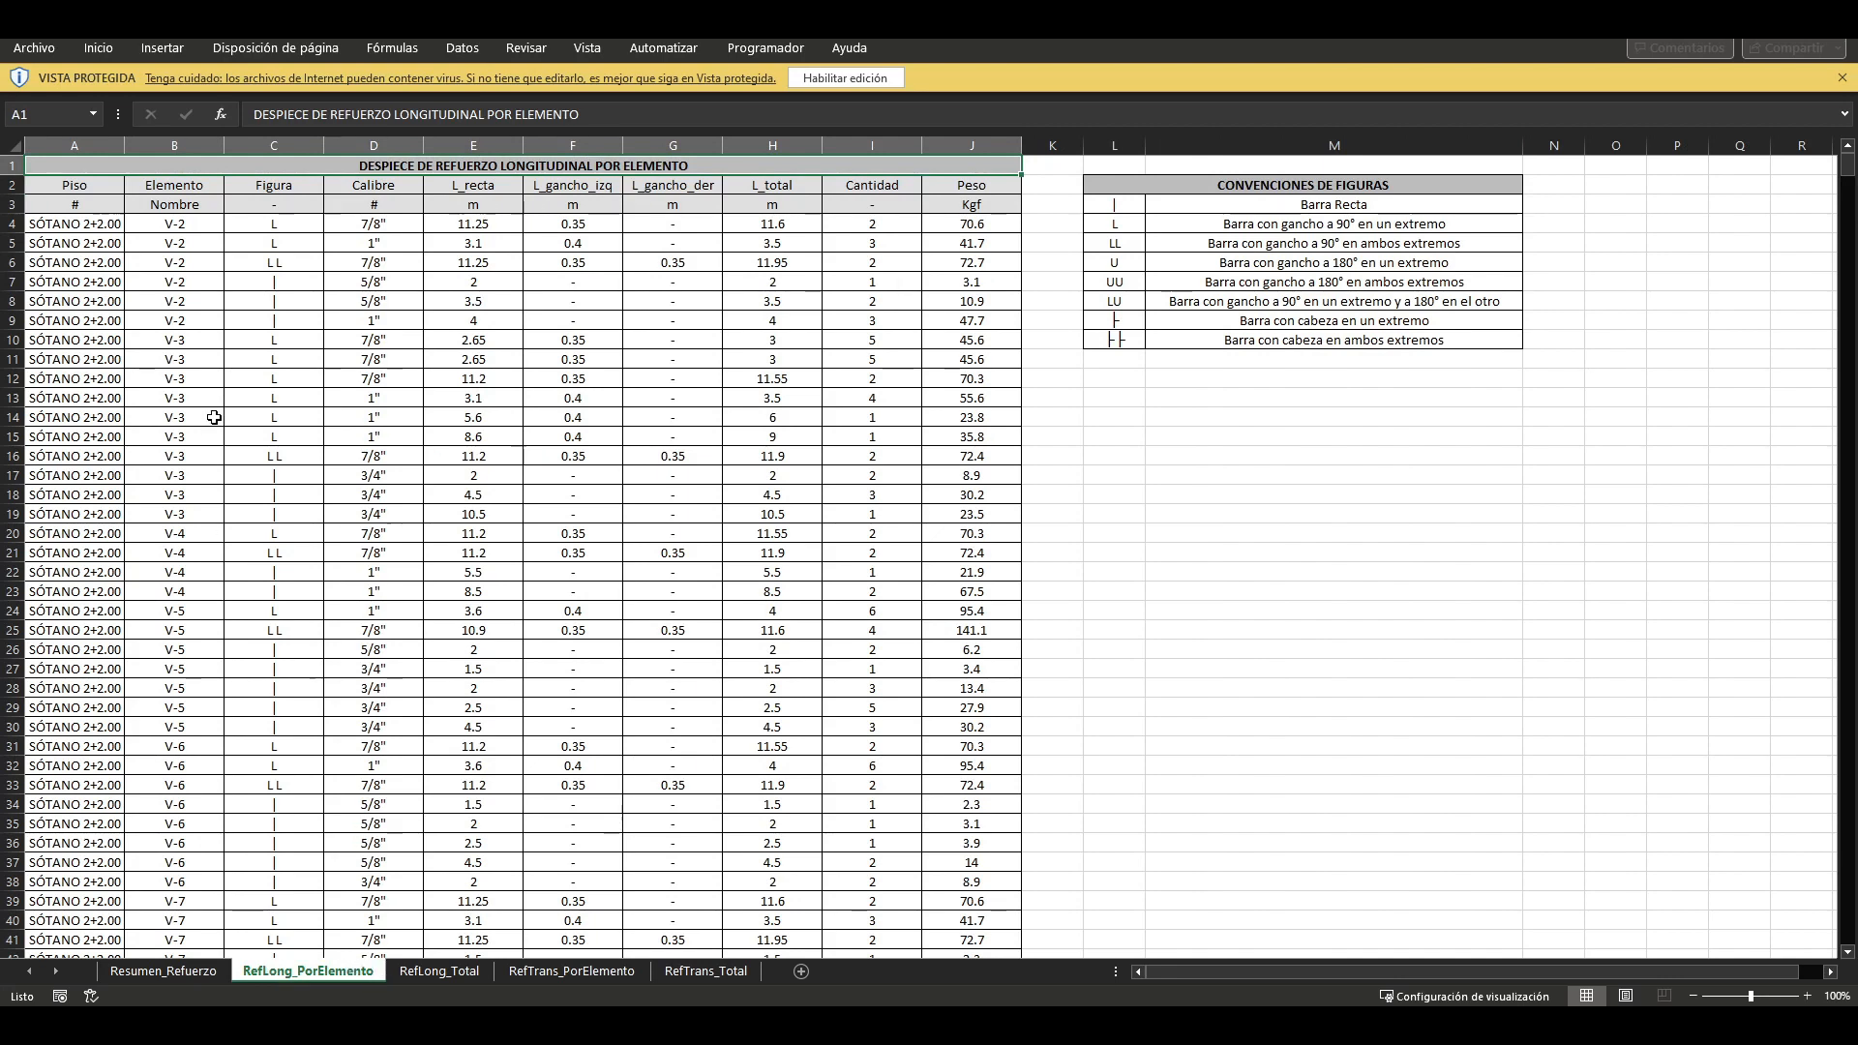
scroll(214, 417, "down", 3)
scroll(242, 340, "up", 3)
left_click(435, 970)
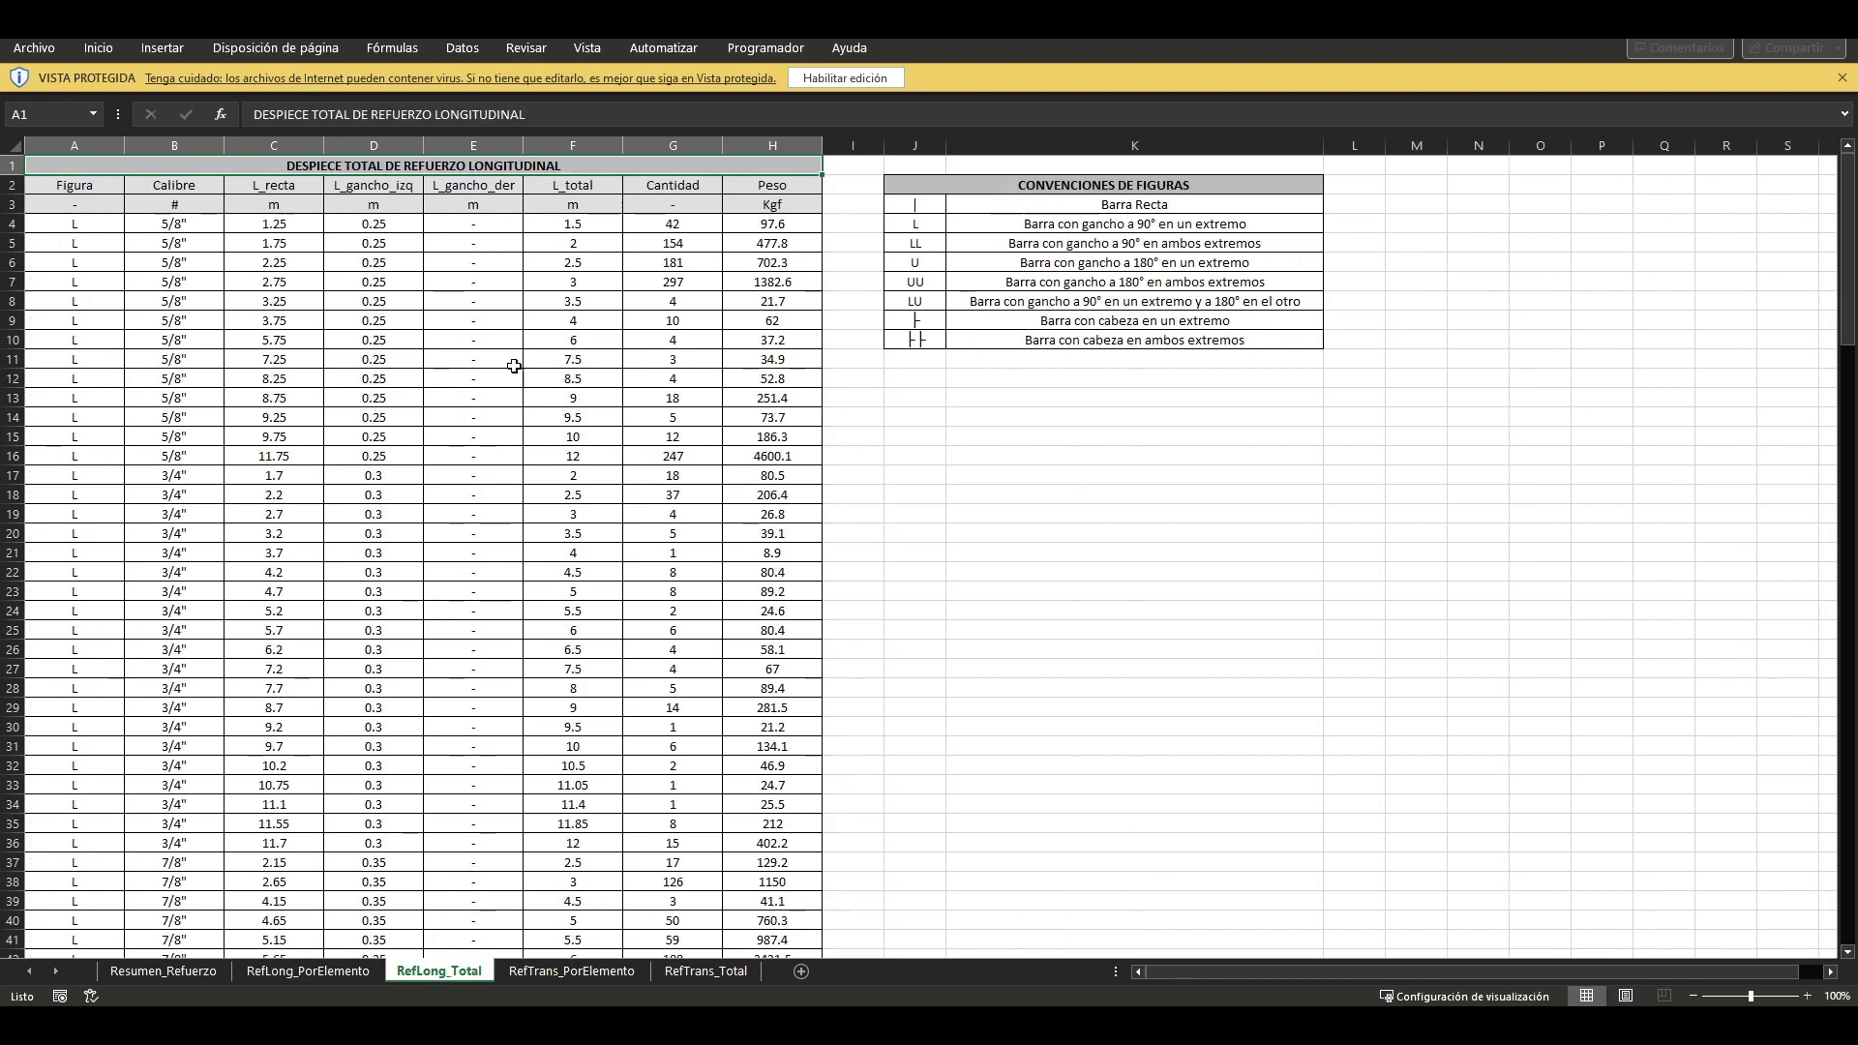
left_click(375, 972)
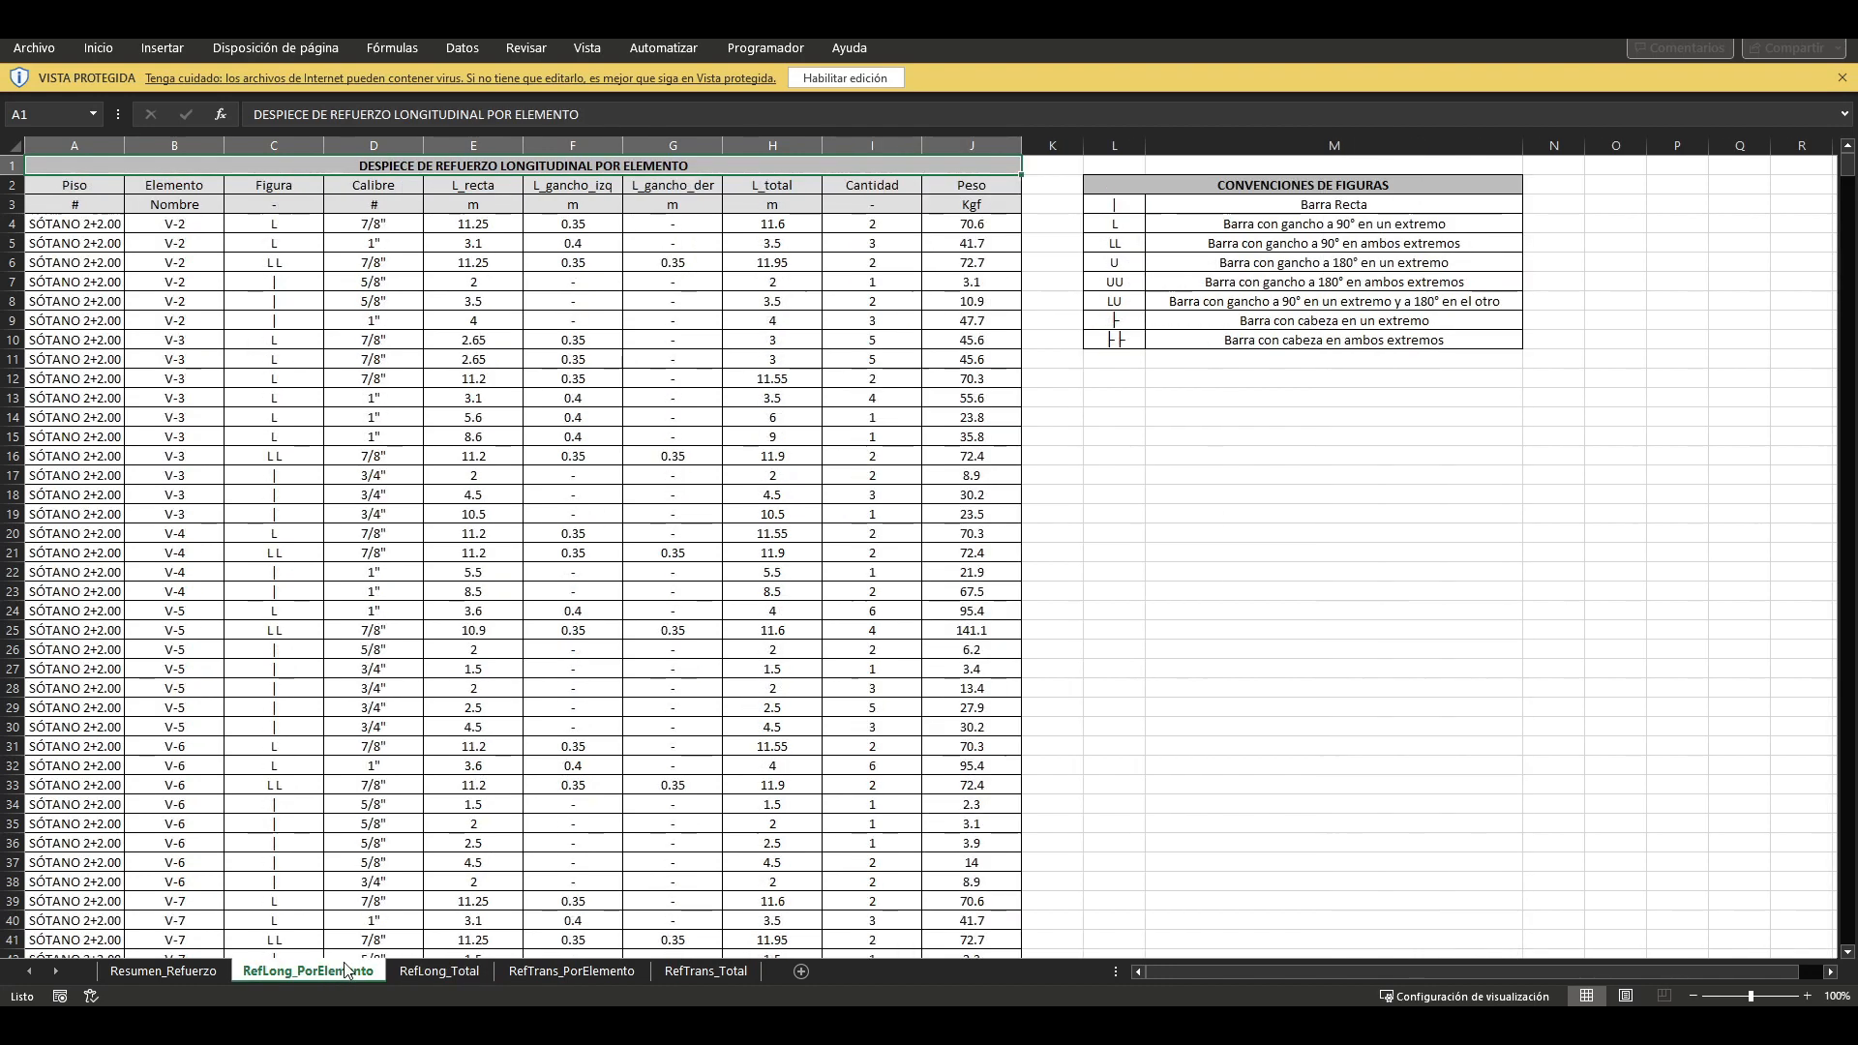
left_click(438, 971)
left_click(571, 971)
left_click(690, 972)
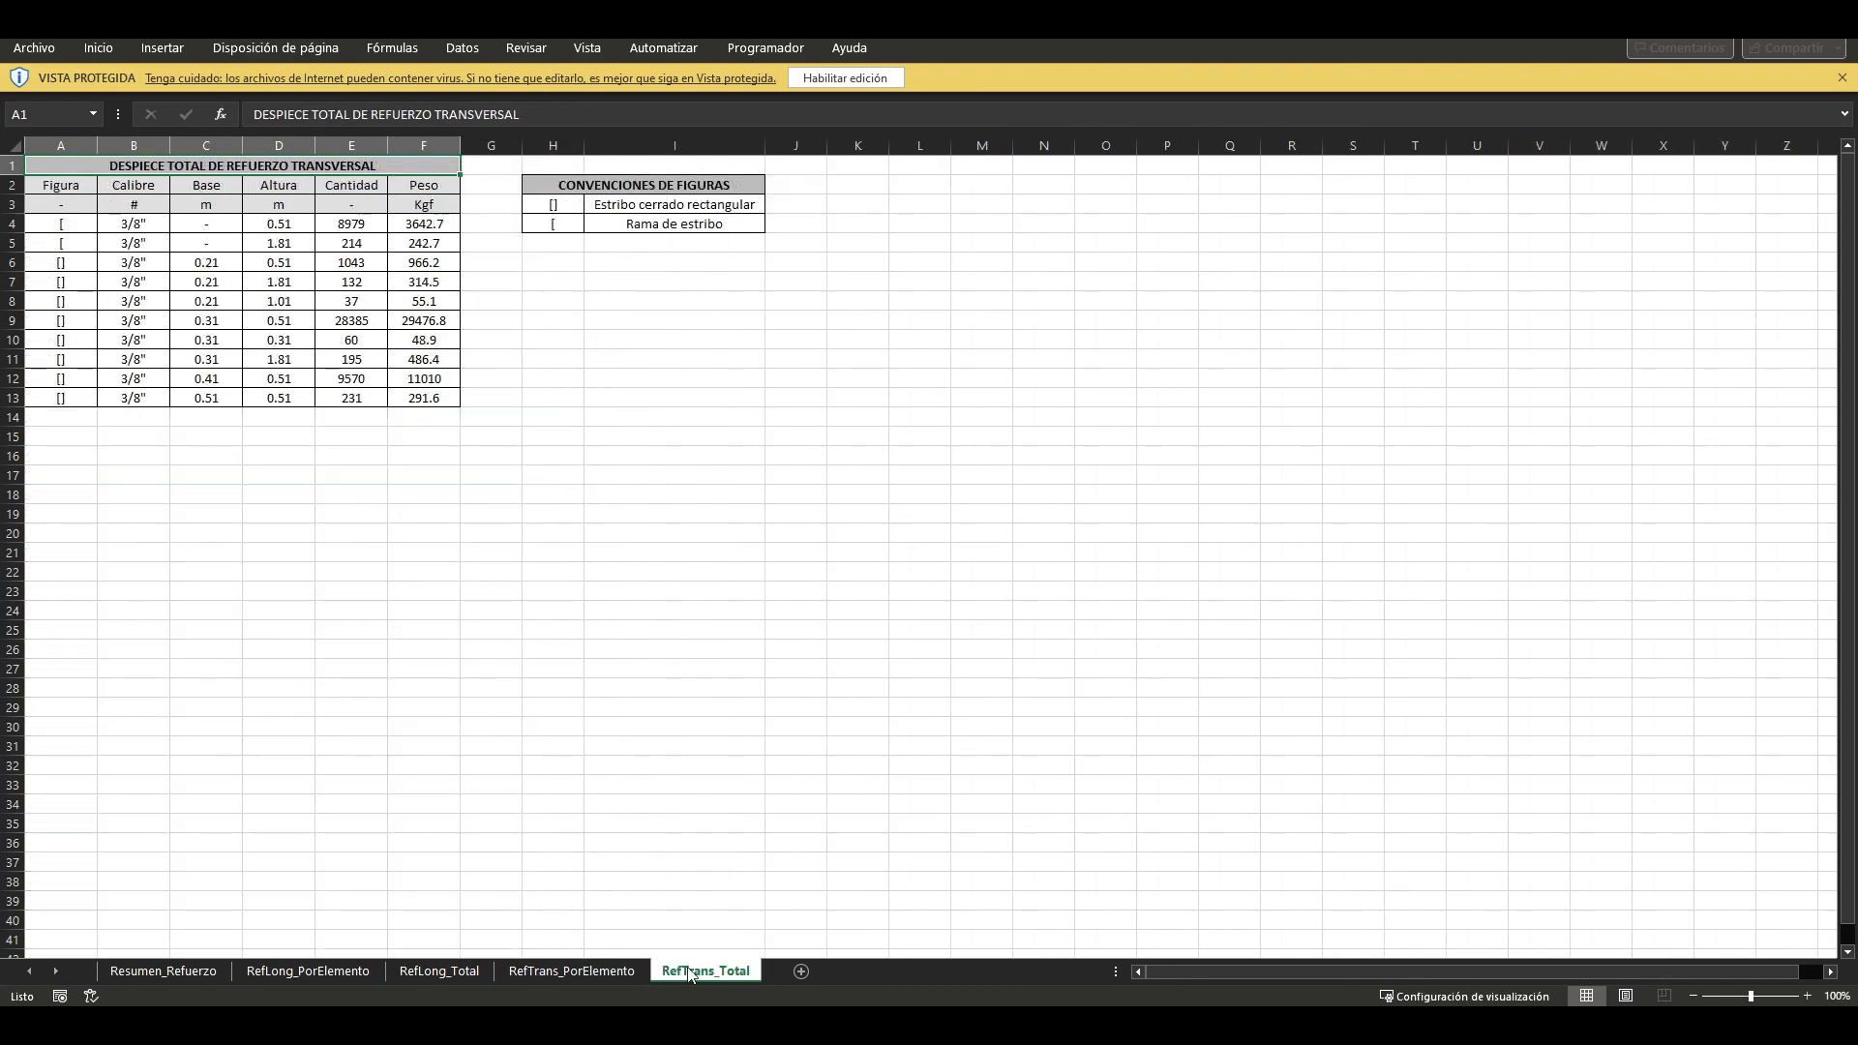
left_click(1834, 17)
Step: Return to Descargas and open the MEMORIAS folder inside the newest joist (nervios) results archive
left_click(688, 513)
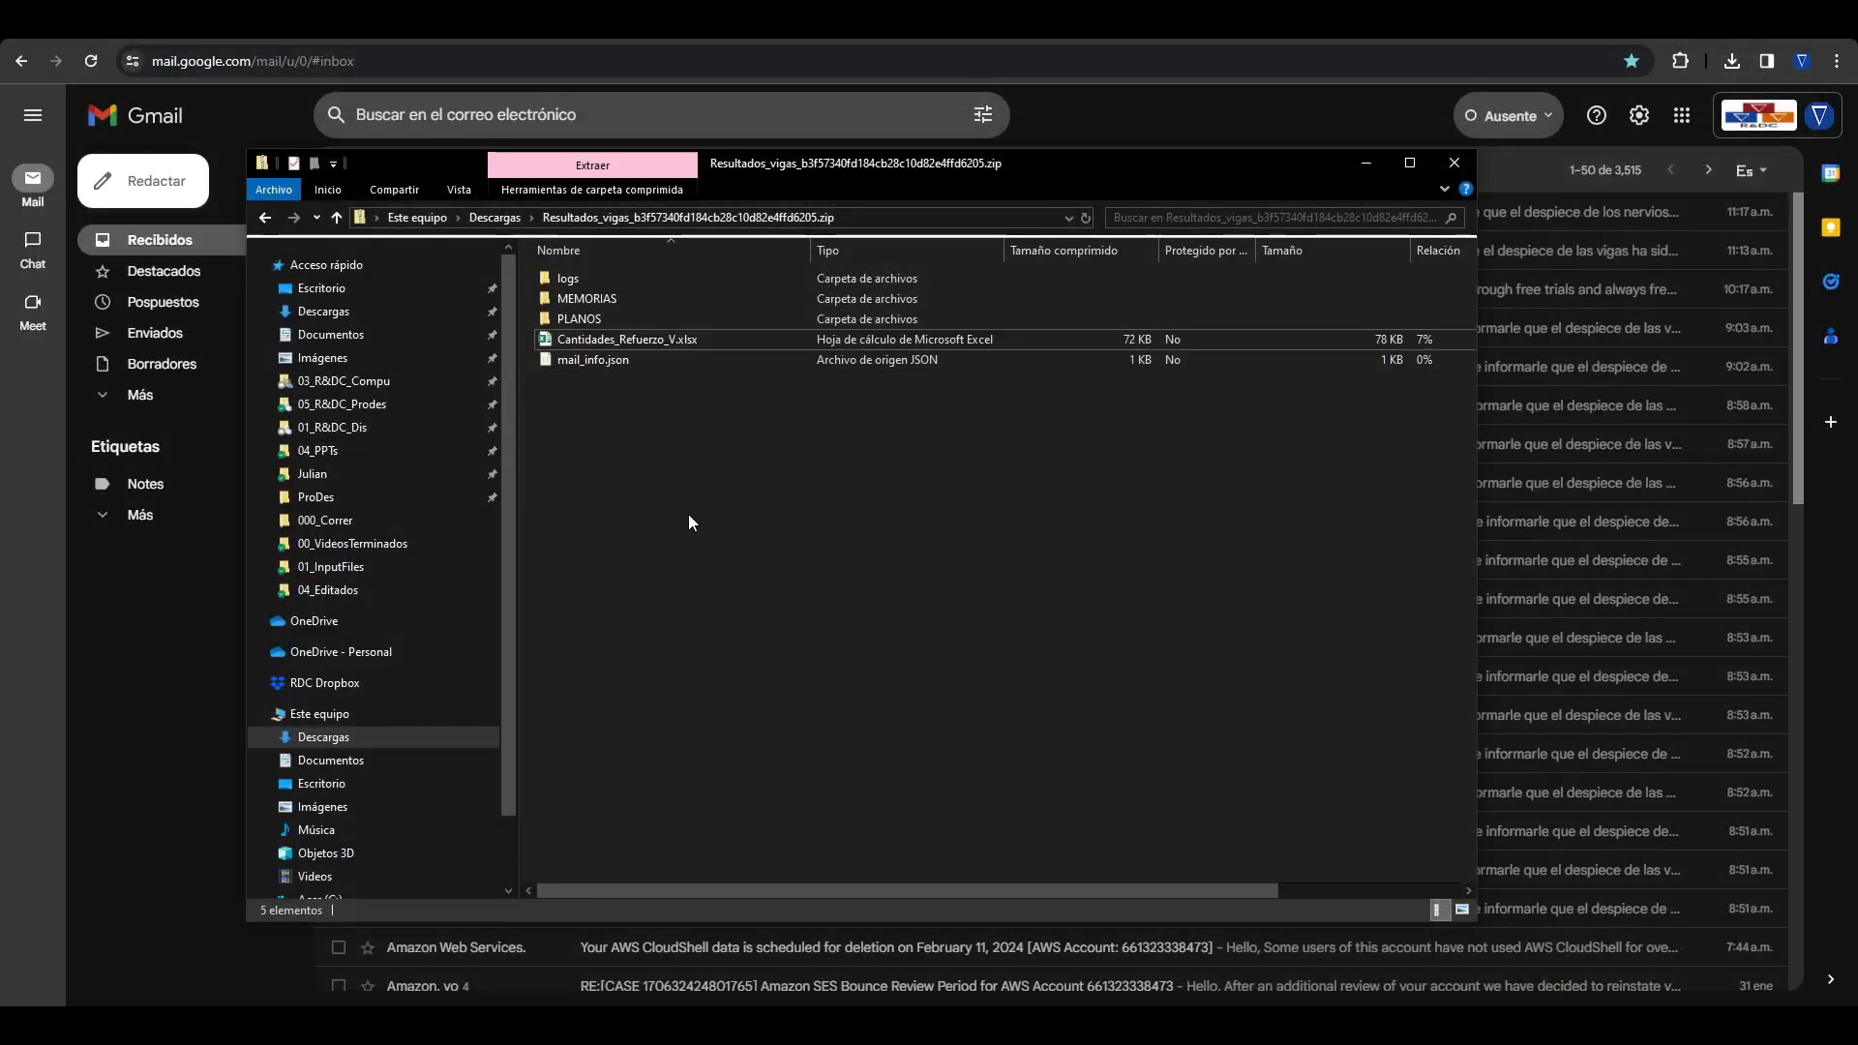
left_click(495, 217)
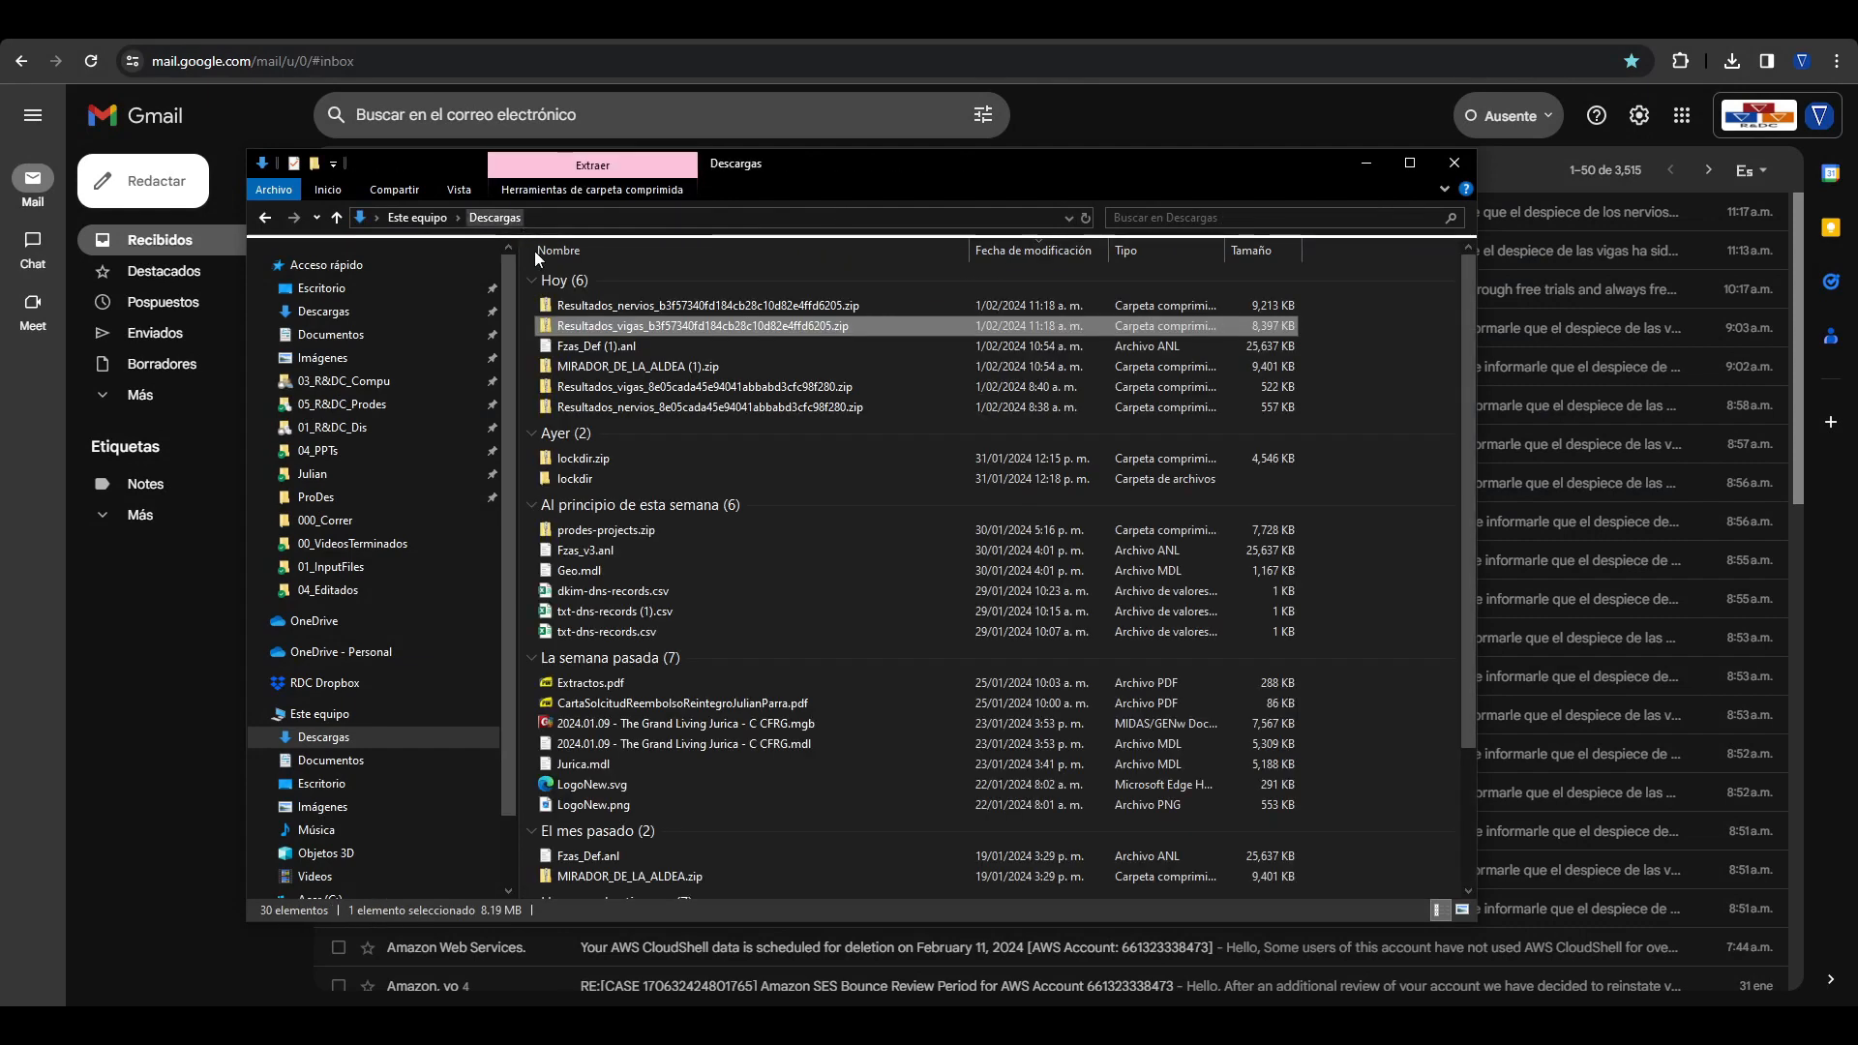
double_click(644, 320)
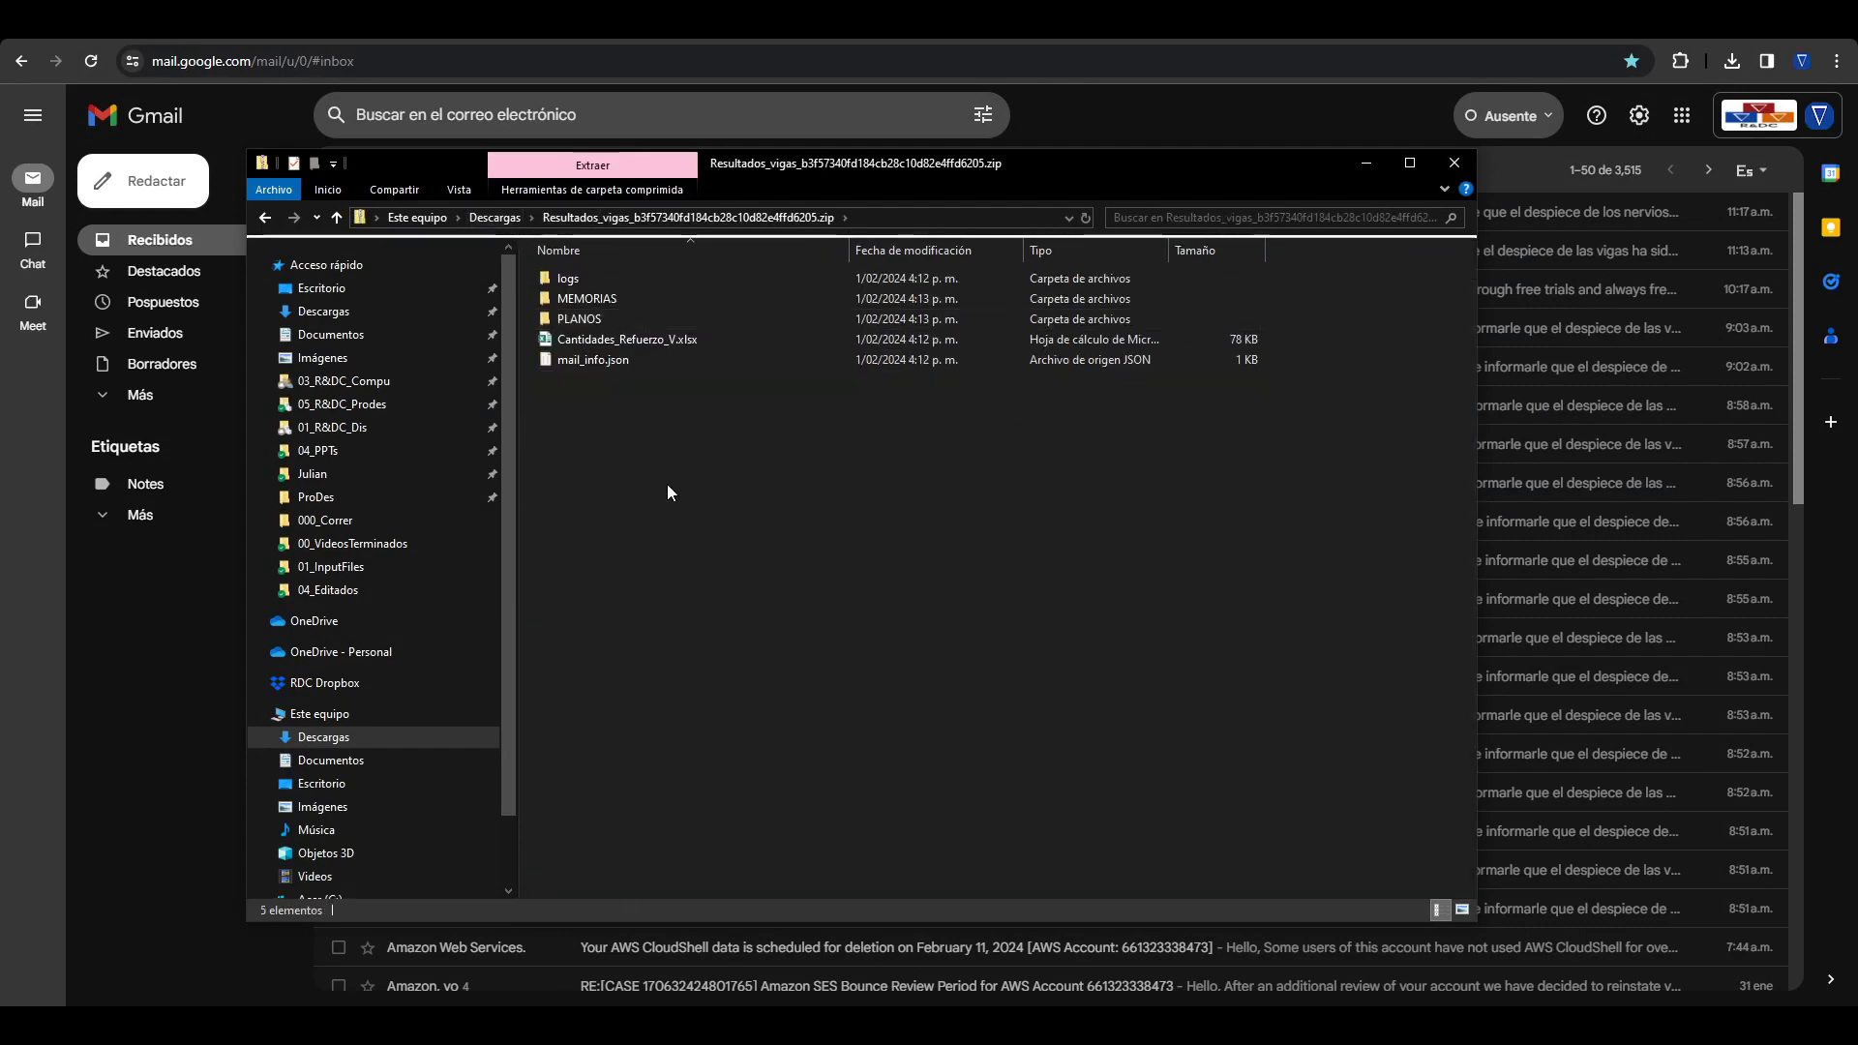
left_click(484, 222)
double_click(591, 316)
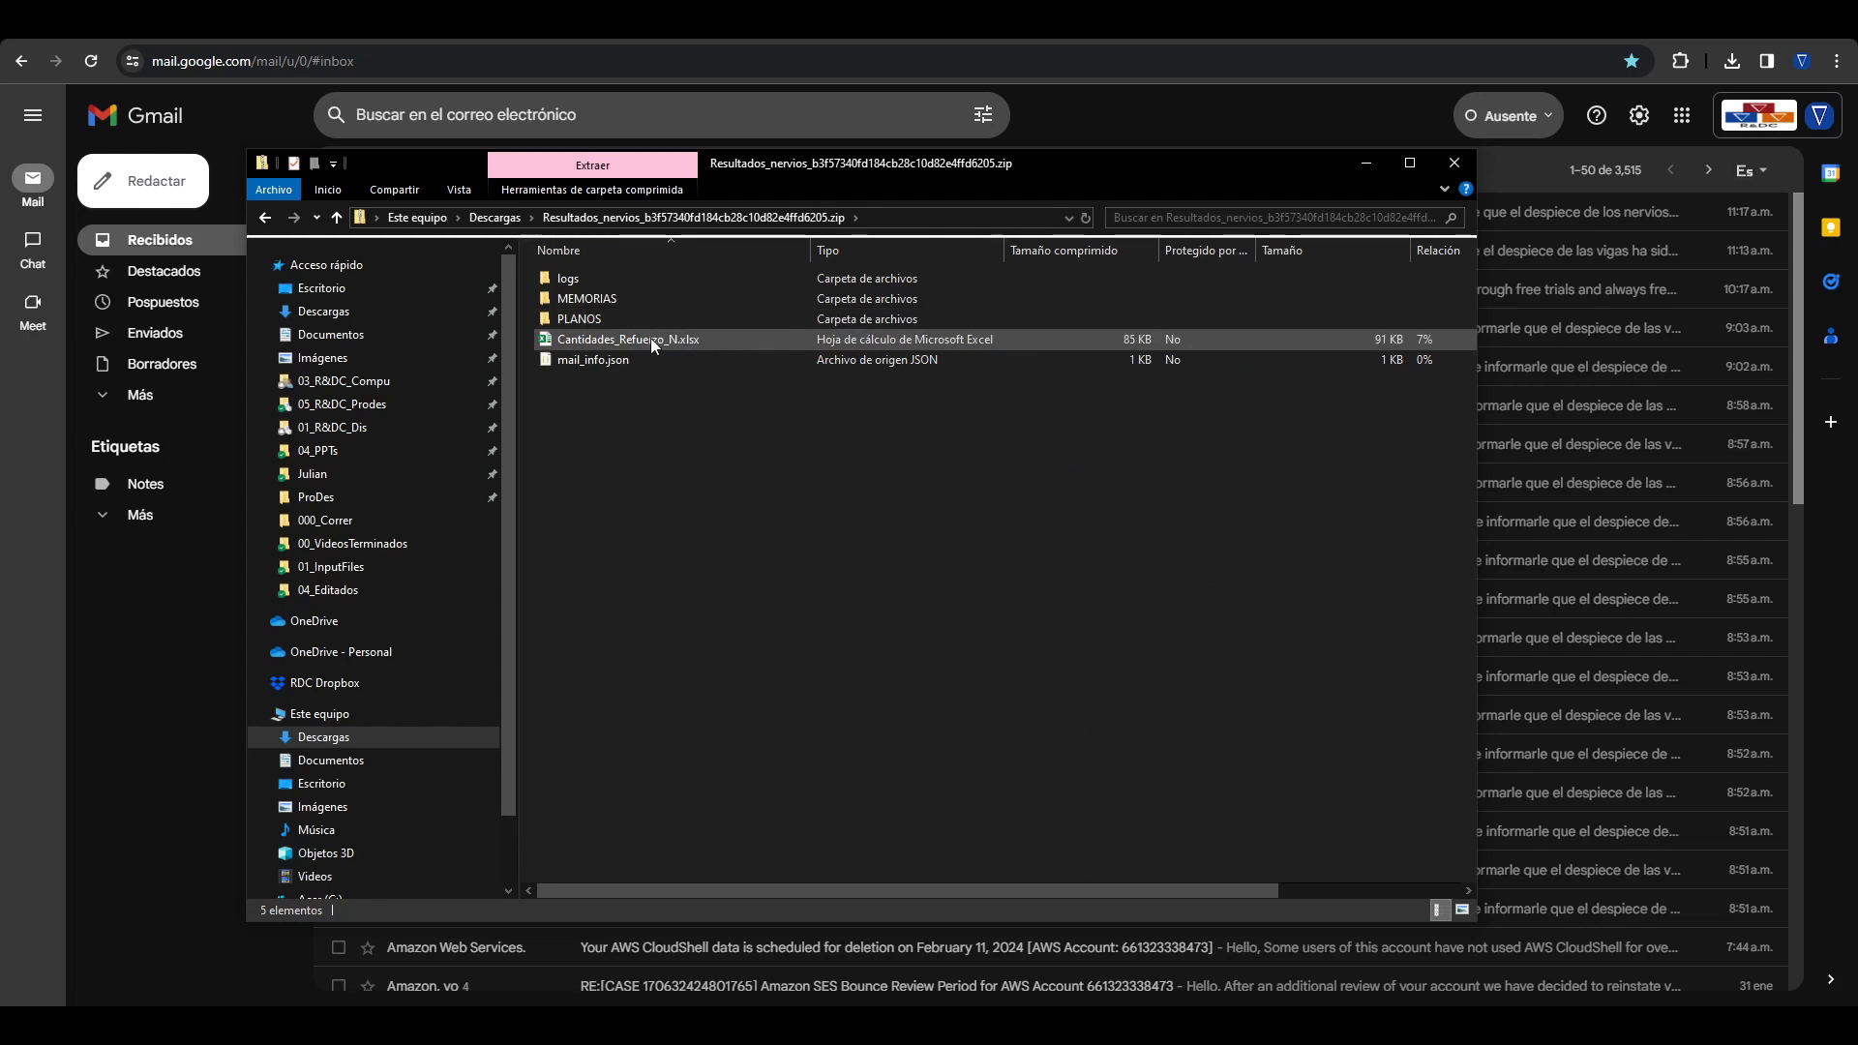
double_click(600, 299)
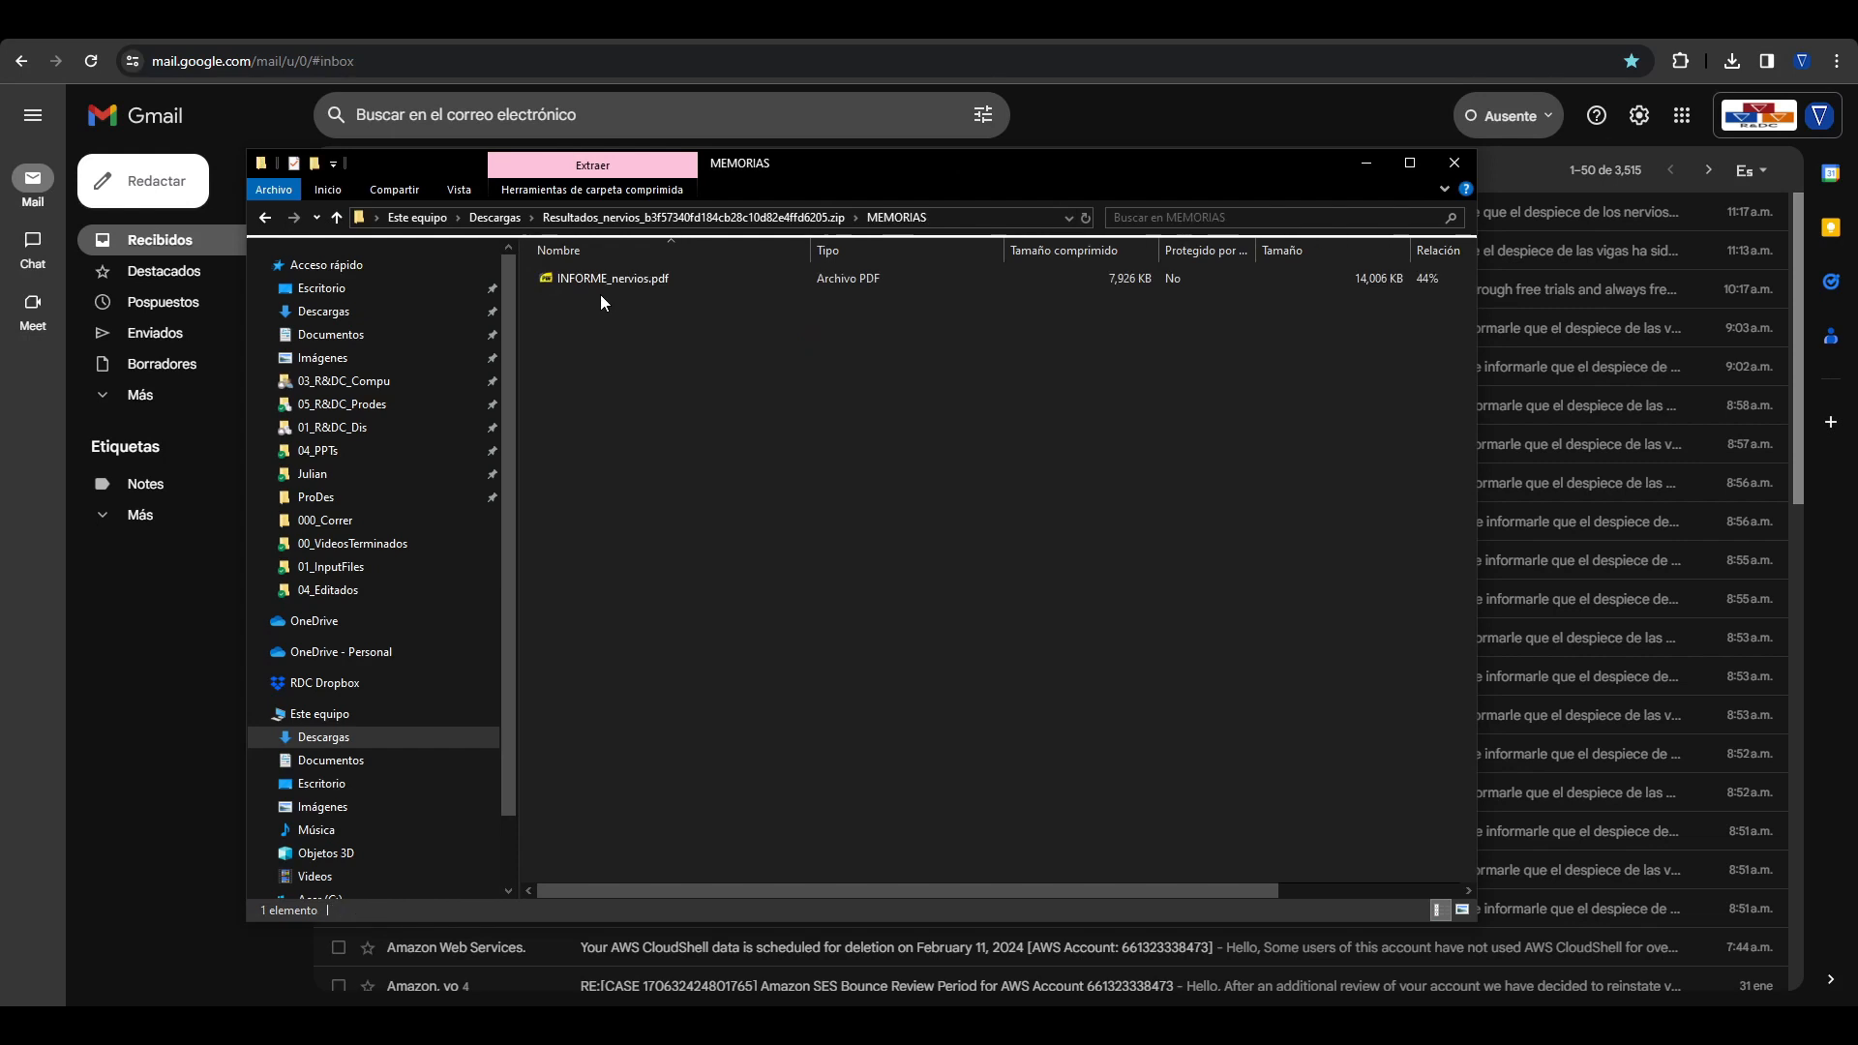
Step: Look into the logs folder of the joist results archive and open planos_NERVIOS.dxf from its PLANOS folder as read-only
left_click(729, 214)
double_click(647, 277)
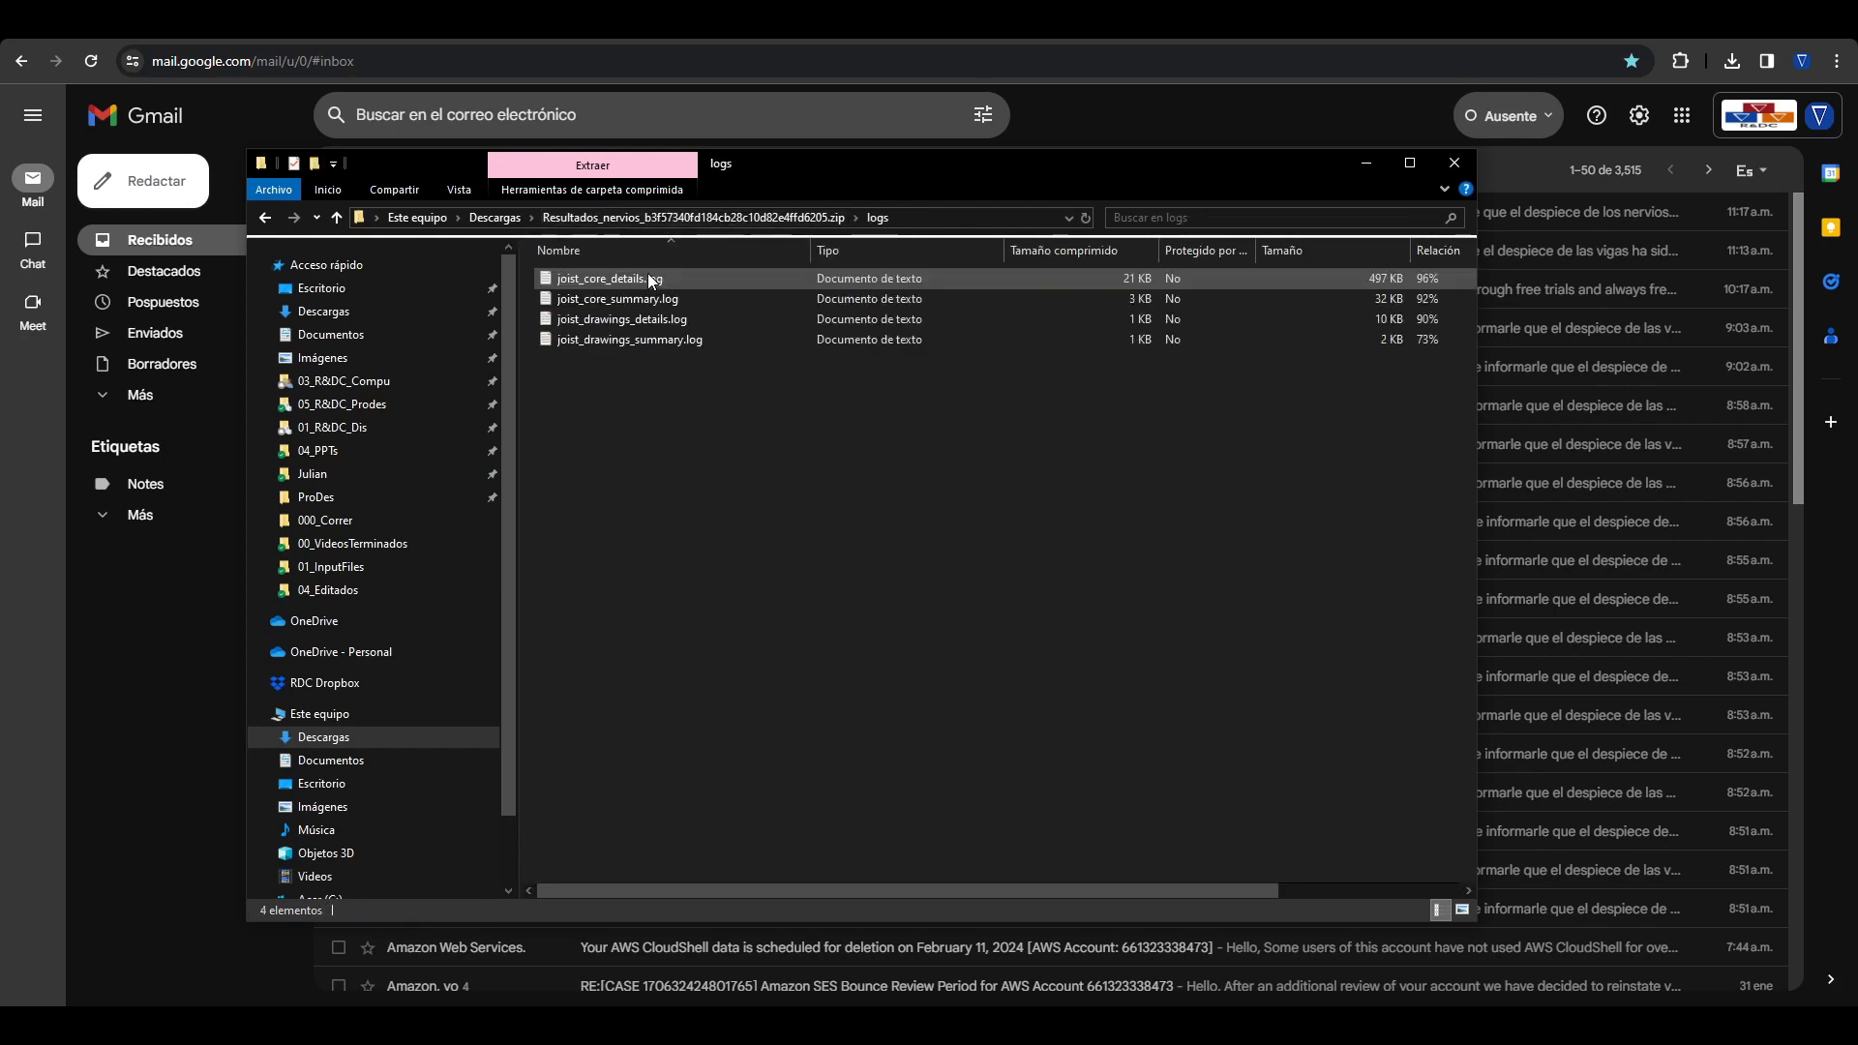
left_click(703, 218)
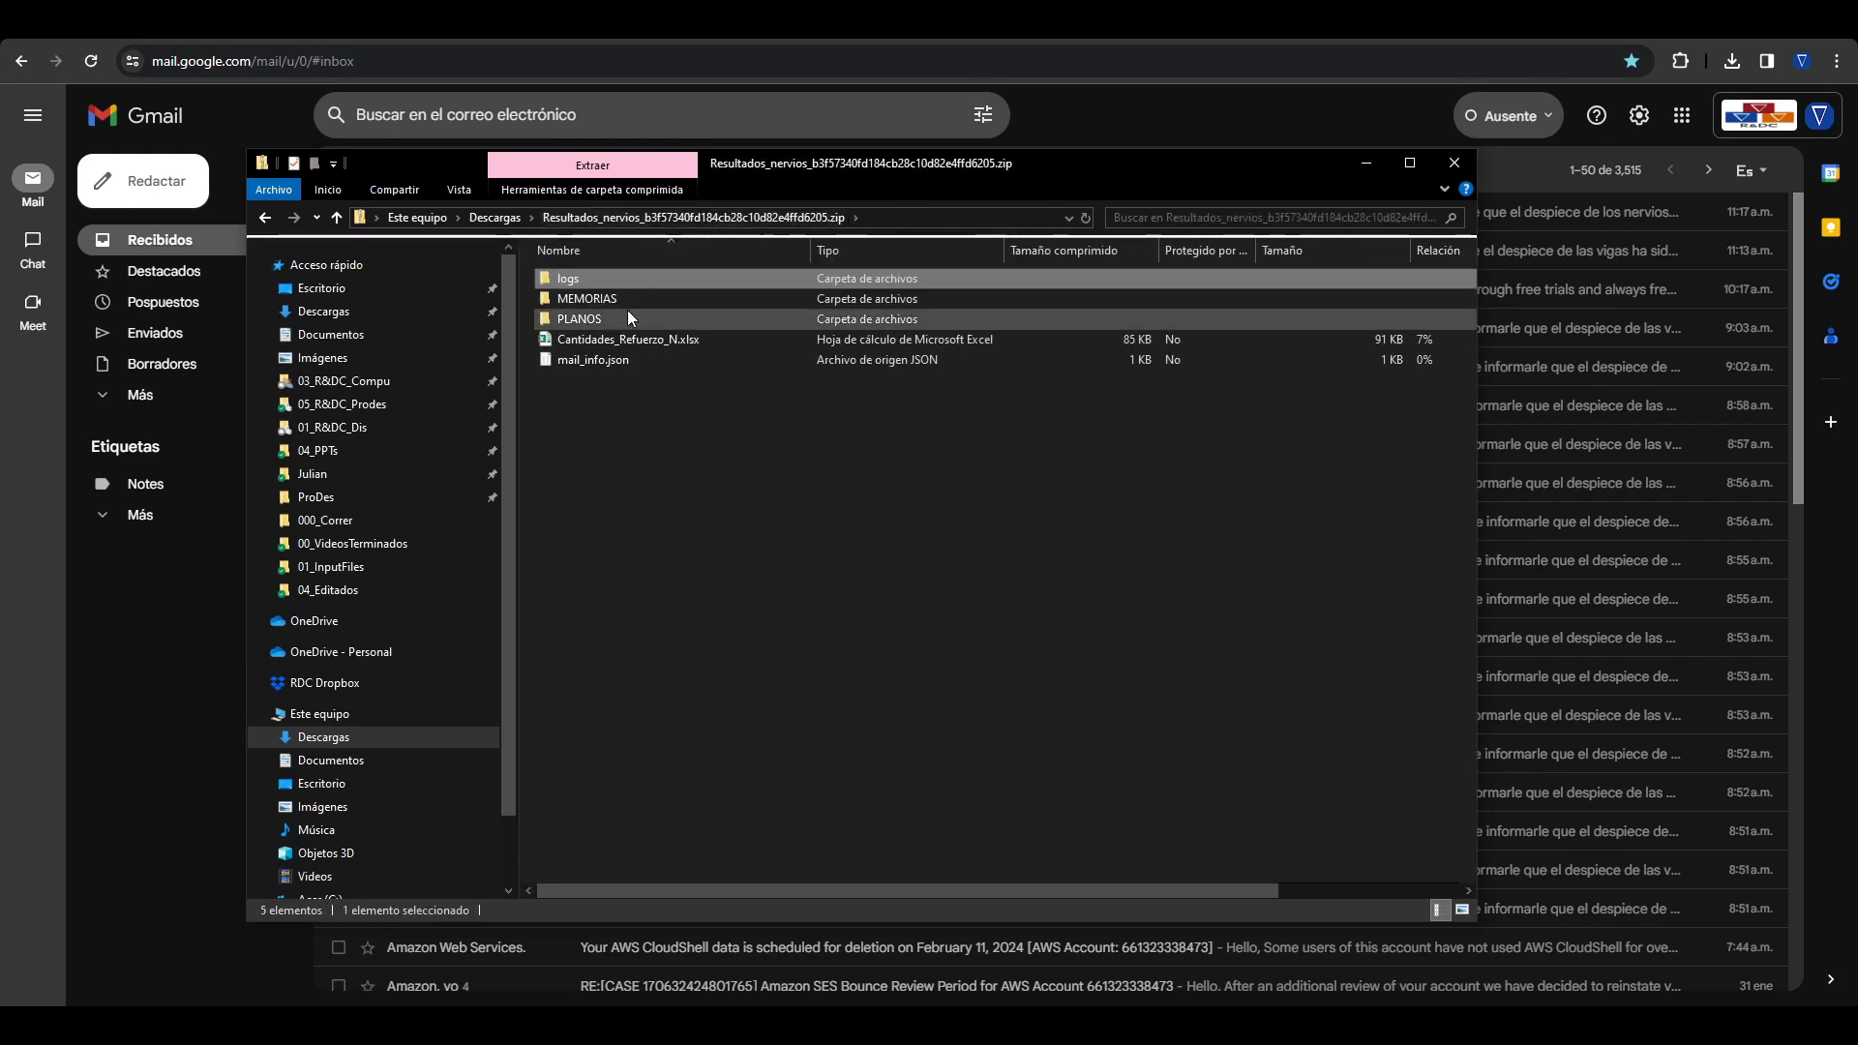
double_click(628, 318)
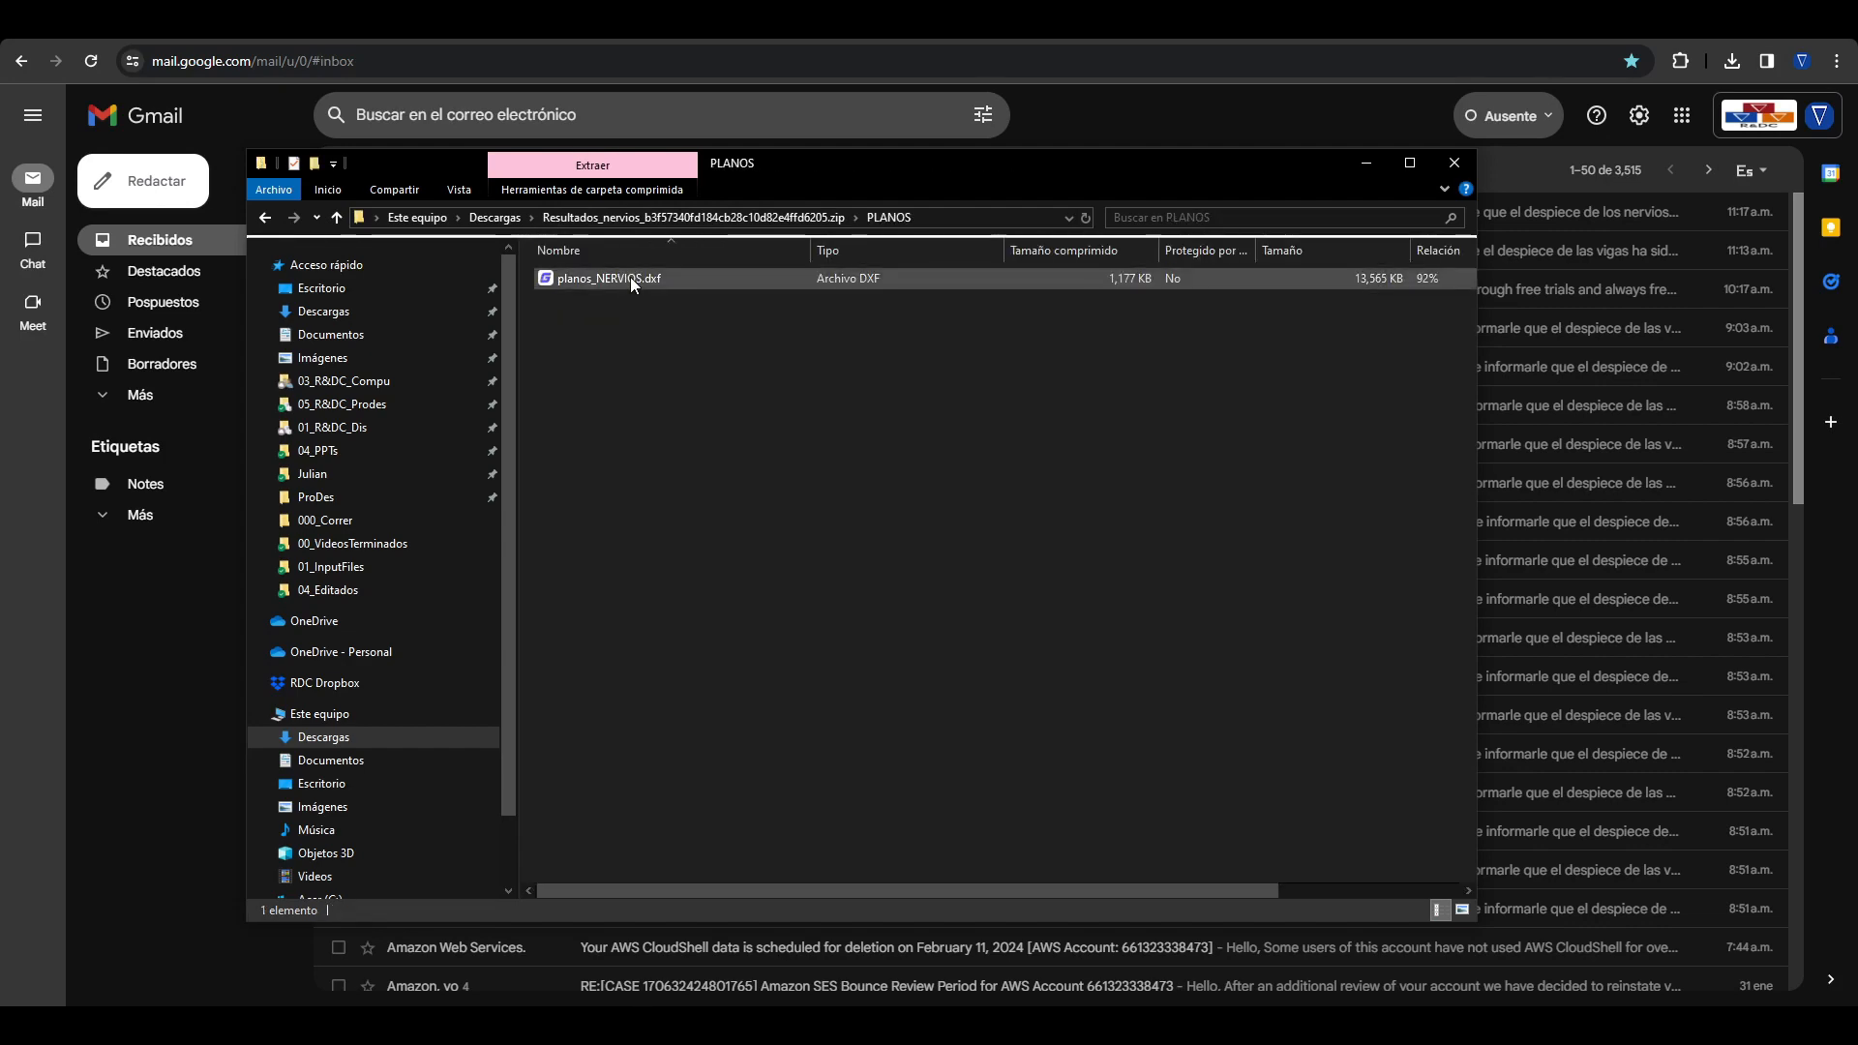
double_click(630, 276)
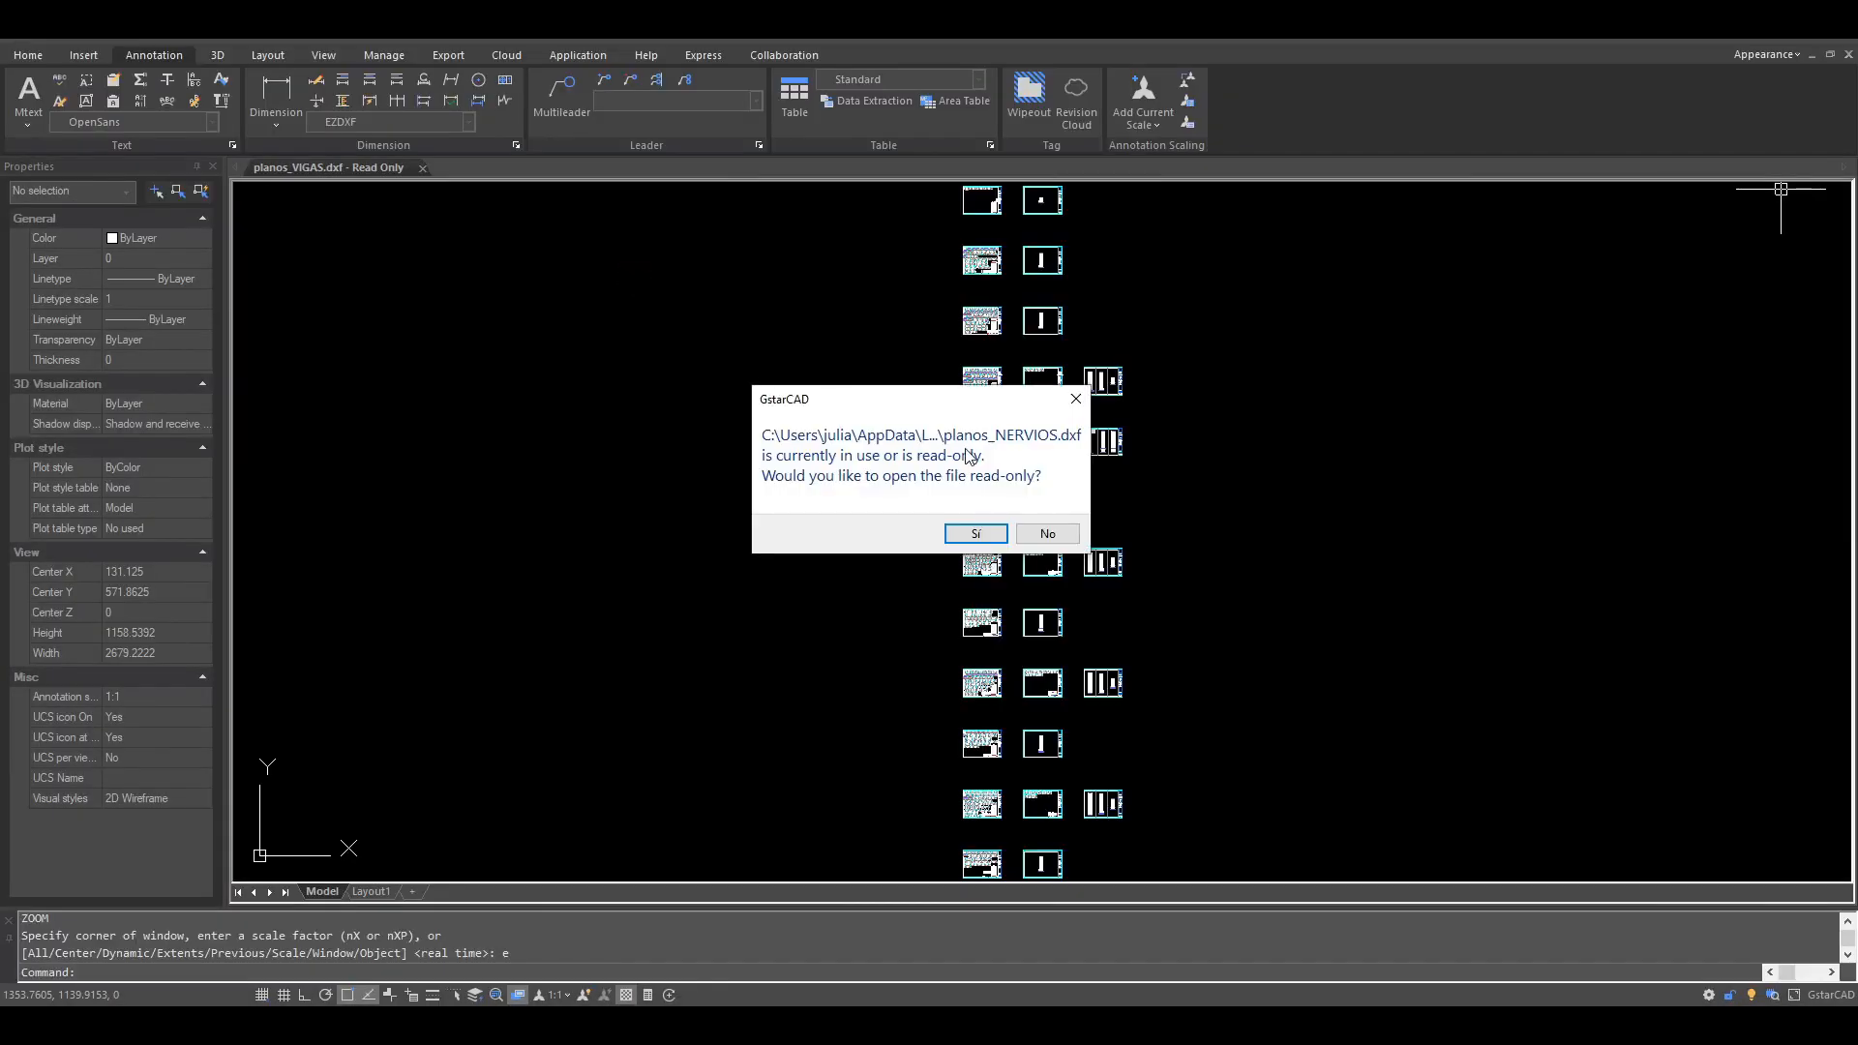
left_click(976, 533)
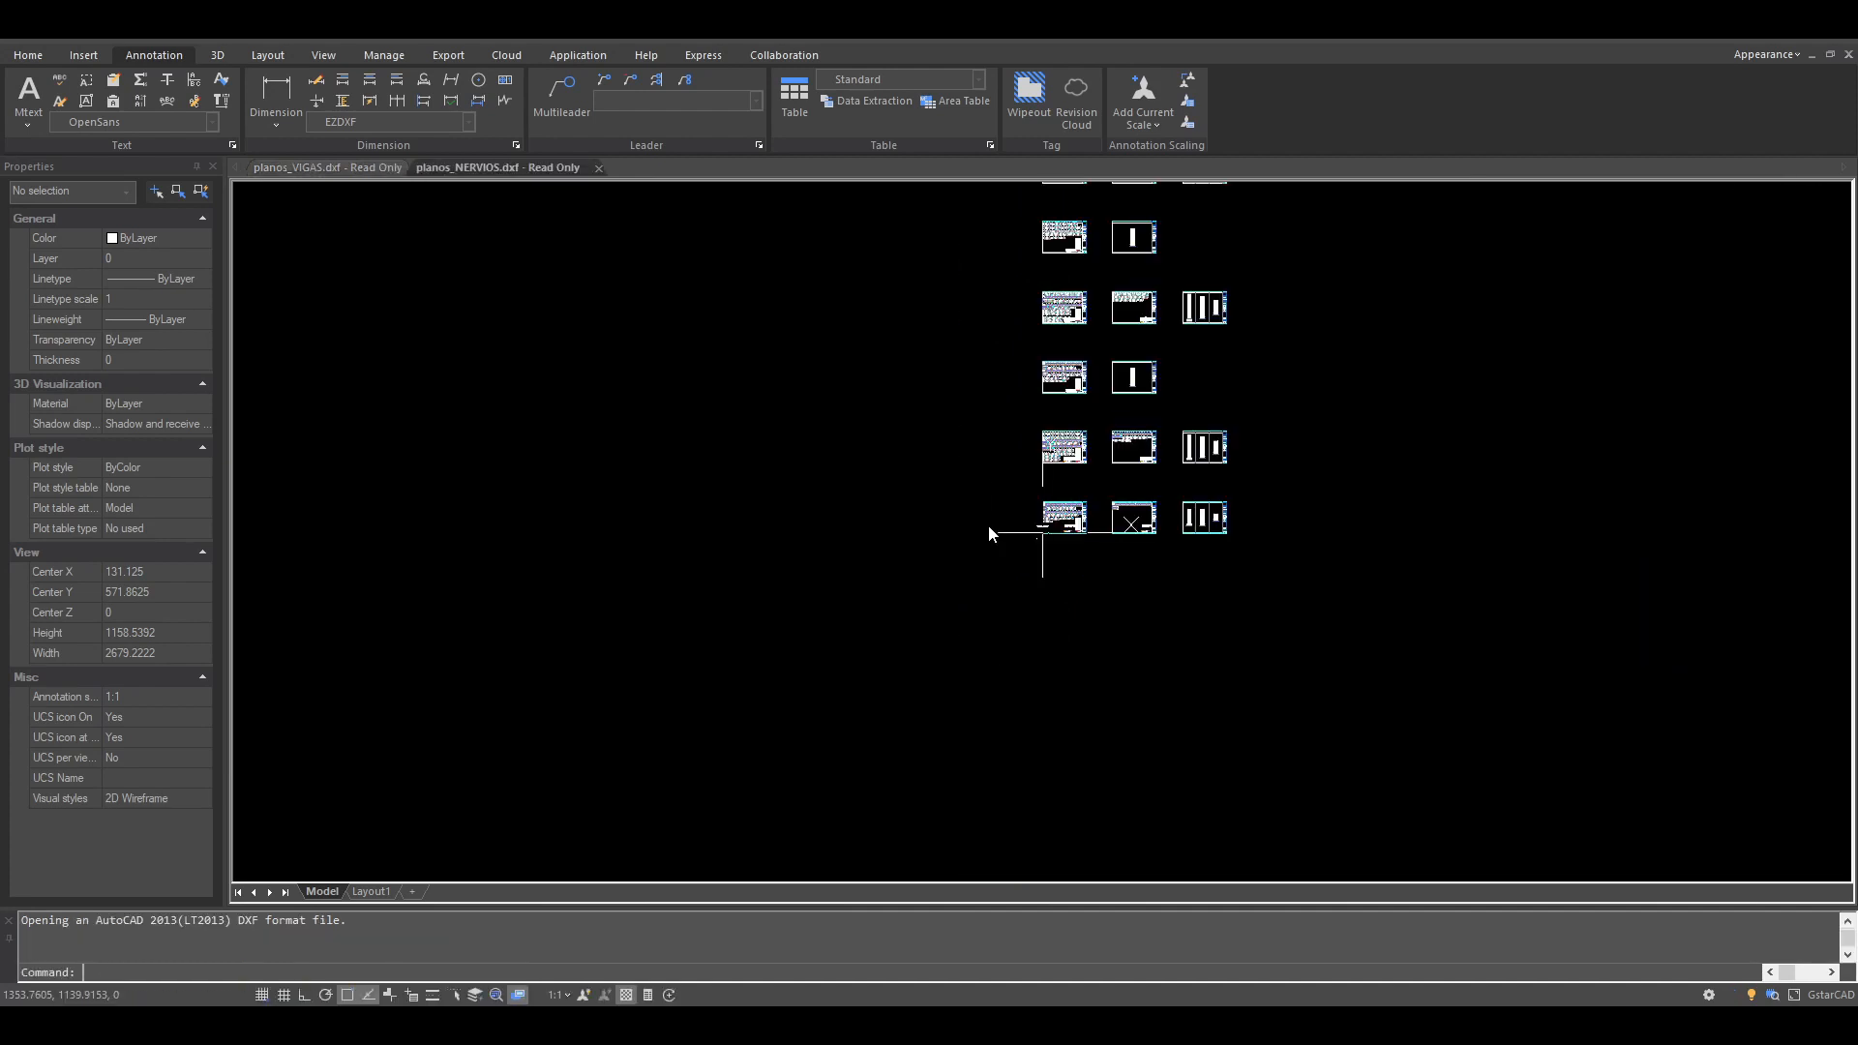
Step: Examine the joist detailing sheets and reinforcement schedules in the planos_NERVIOS.dxf drawing, including the uppermost row of sheets
middle_click_drag(1218, 386, 1106, 748)
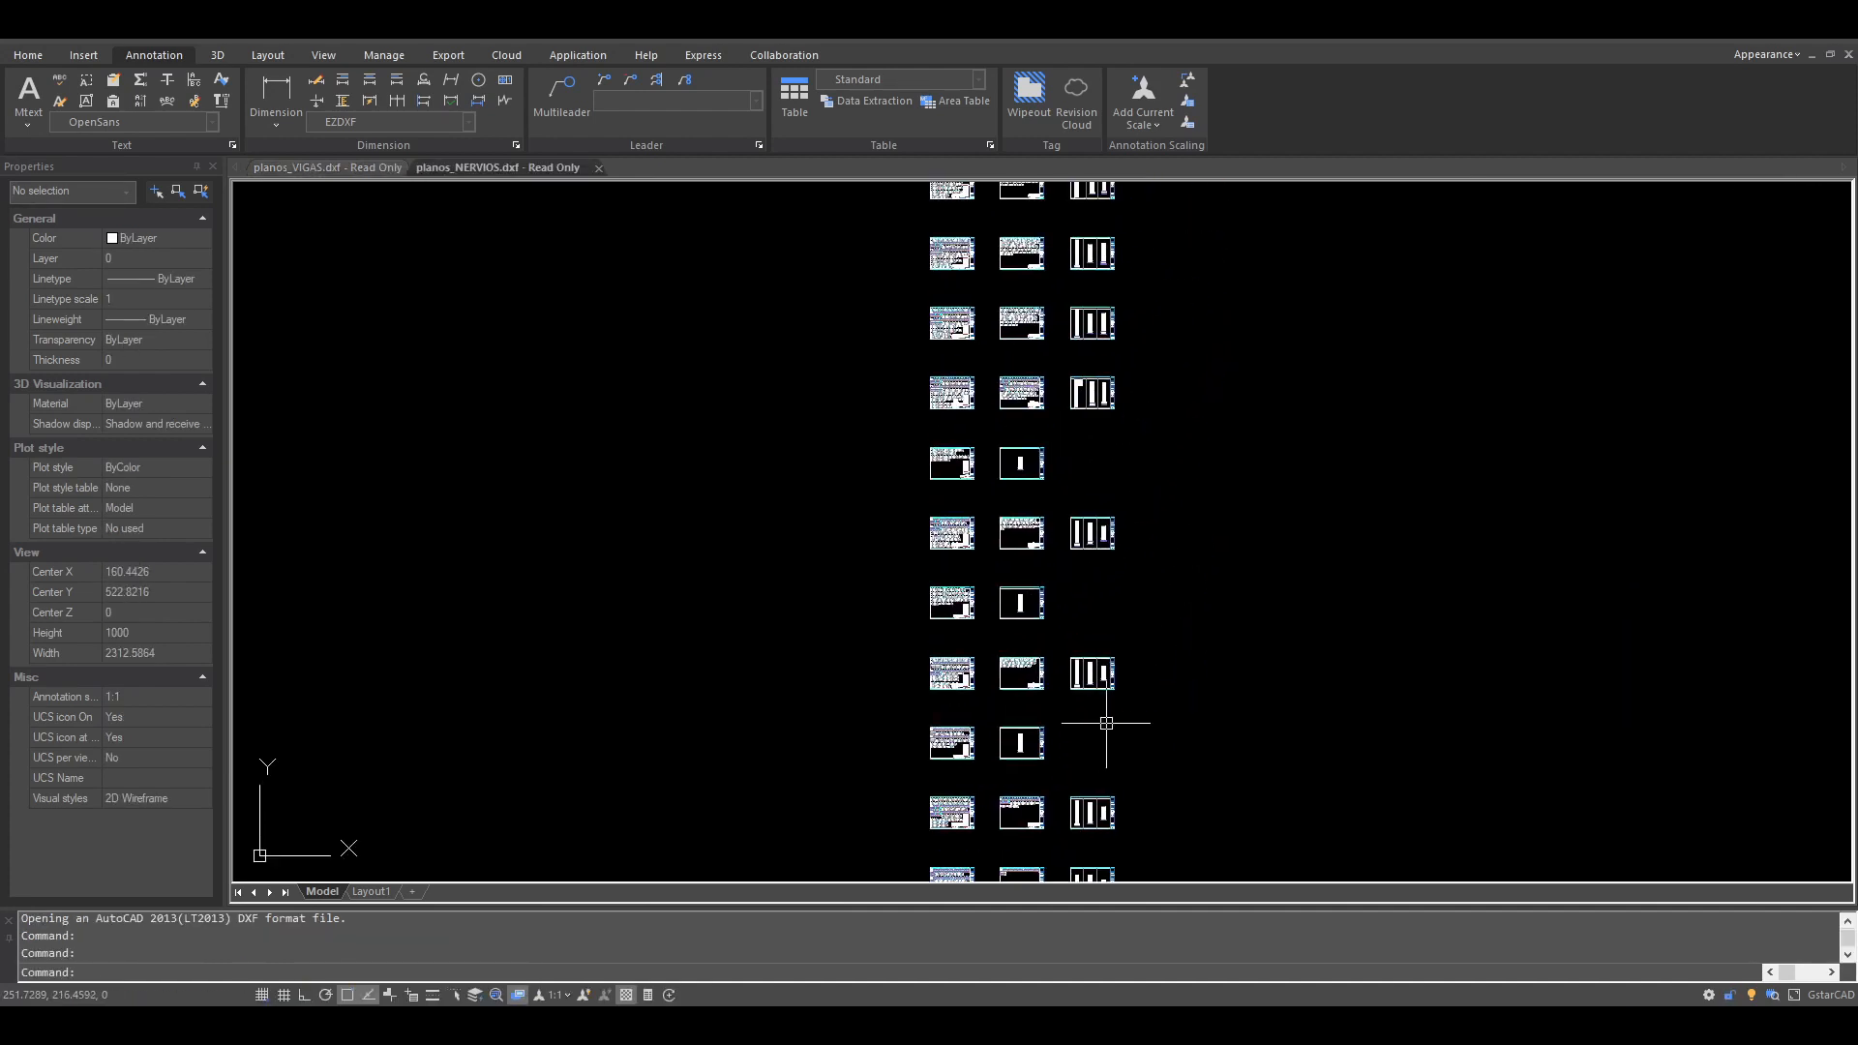
middle_click_drag(1122, 410, 1066, 784)
scroll(944, 442, "up", 1)
mouse_move(924, 379)
middle_mouse_down()
mouse_move(925, 548)
mouse_move(861, 725)
mouse_move(1032, 317)
middle_mouse_up()
scroll(847, 722, "up", 5)
scroll(932, 520, "down", 2)
middle_click_drag(938, 520, 1033, 364)
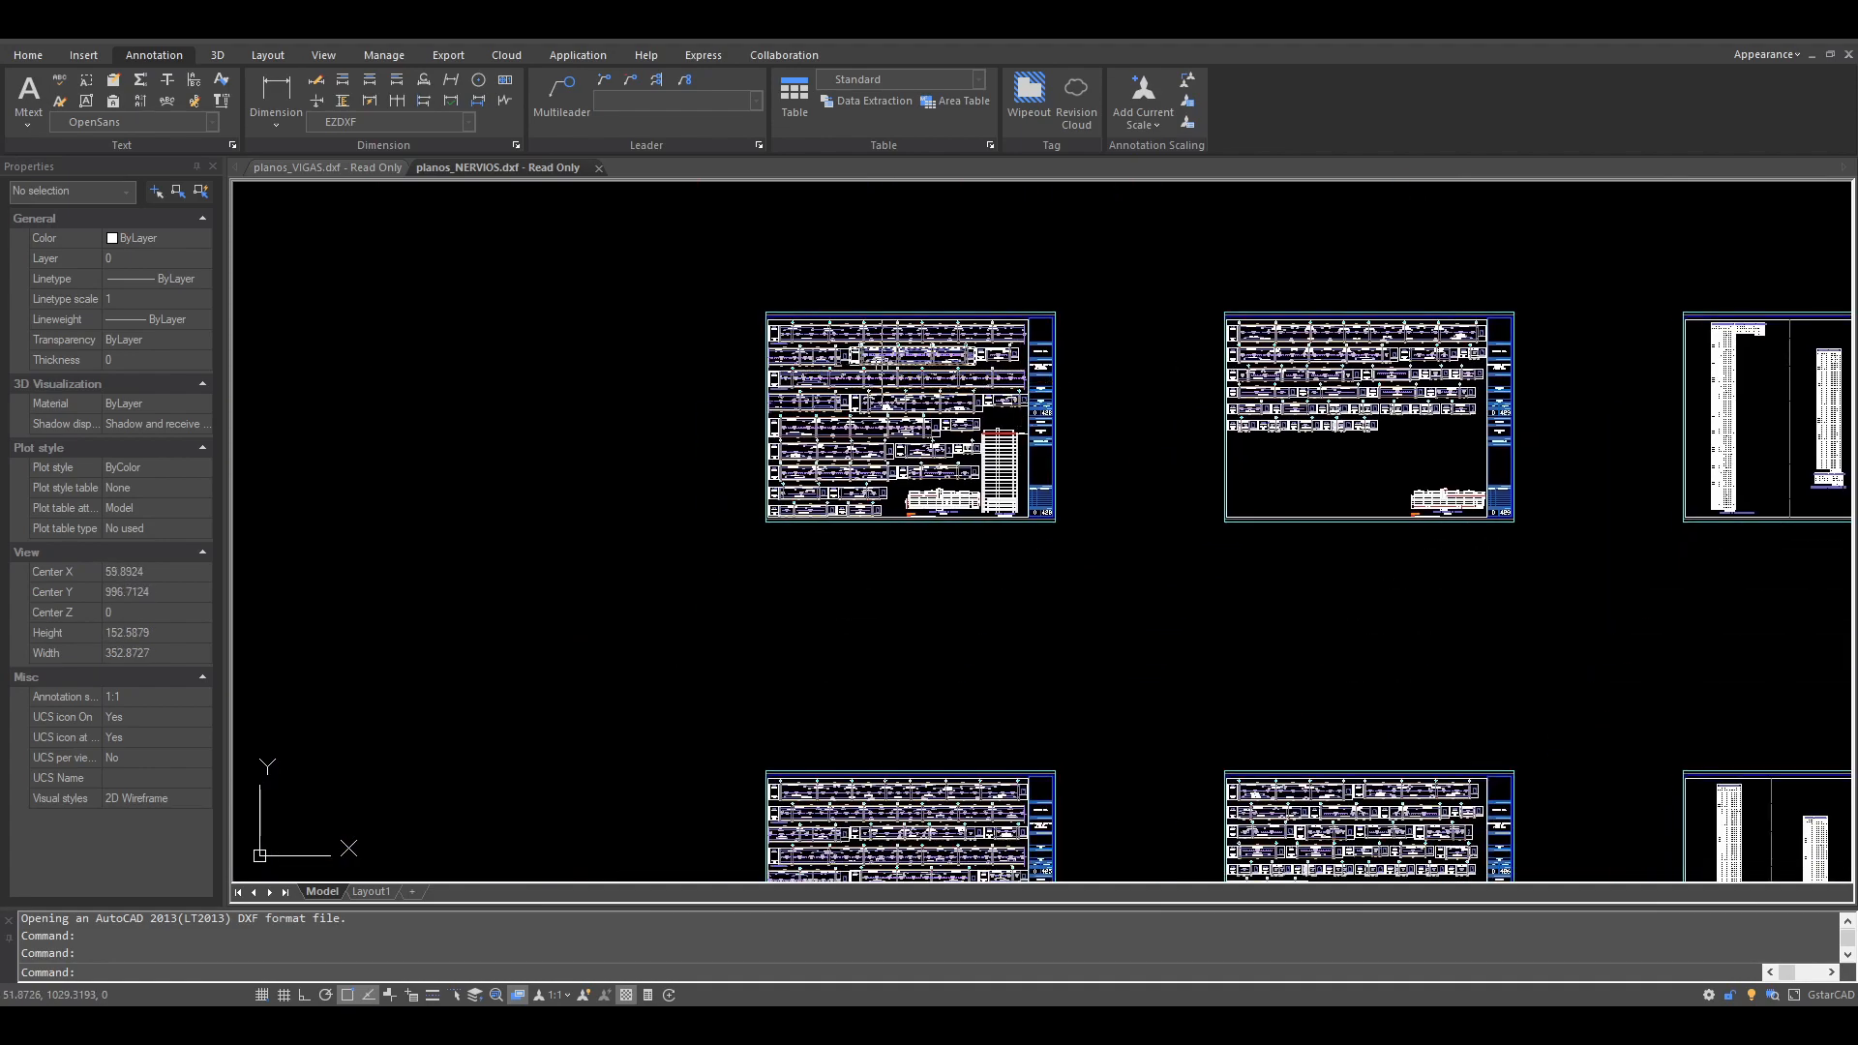
scroll(875, 351, "up", 4)
scroll(1152, 310, "down", 3)
middle_click_drag(1410, 414, 1012, 418)
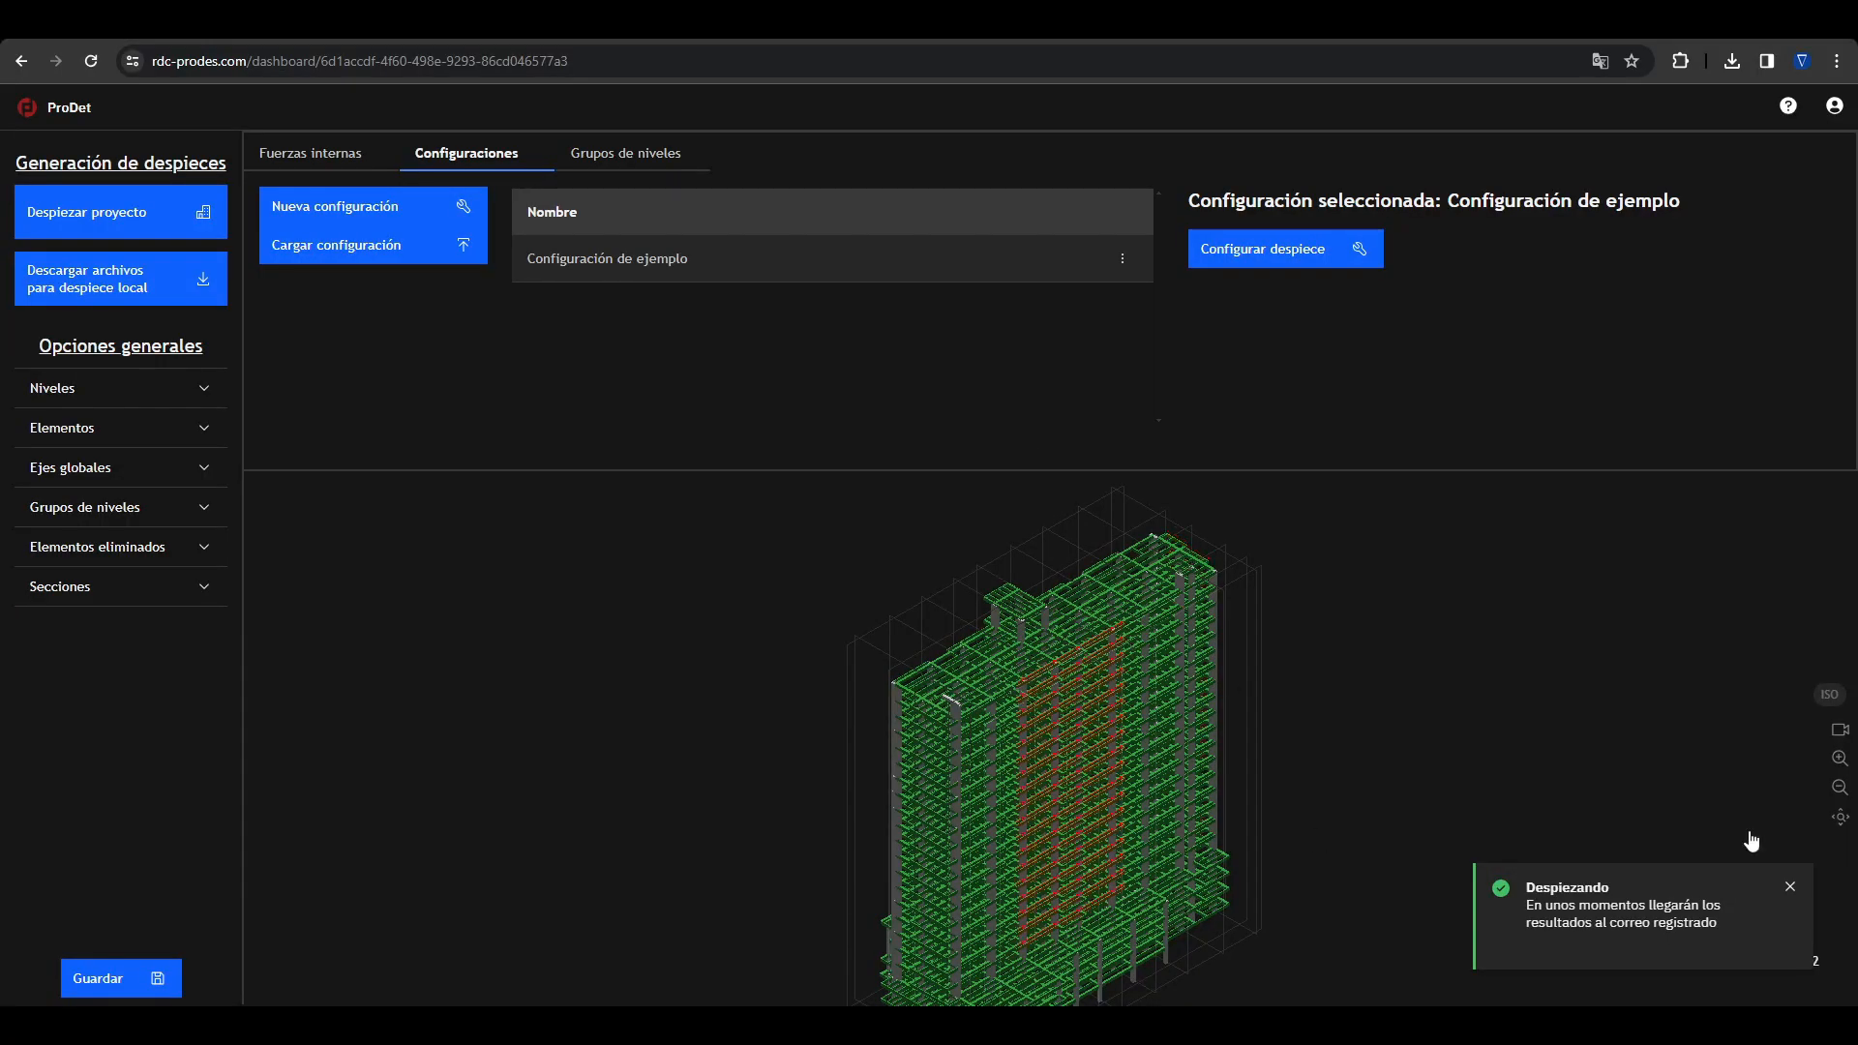
Step: Back in ProDet, create a configuration named "Empalmes mecanicos" based on NSR-10 Estructuras DMO and select it
left_click(1790, 887)
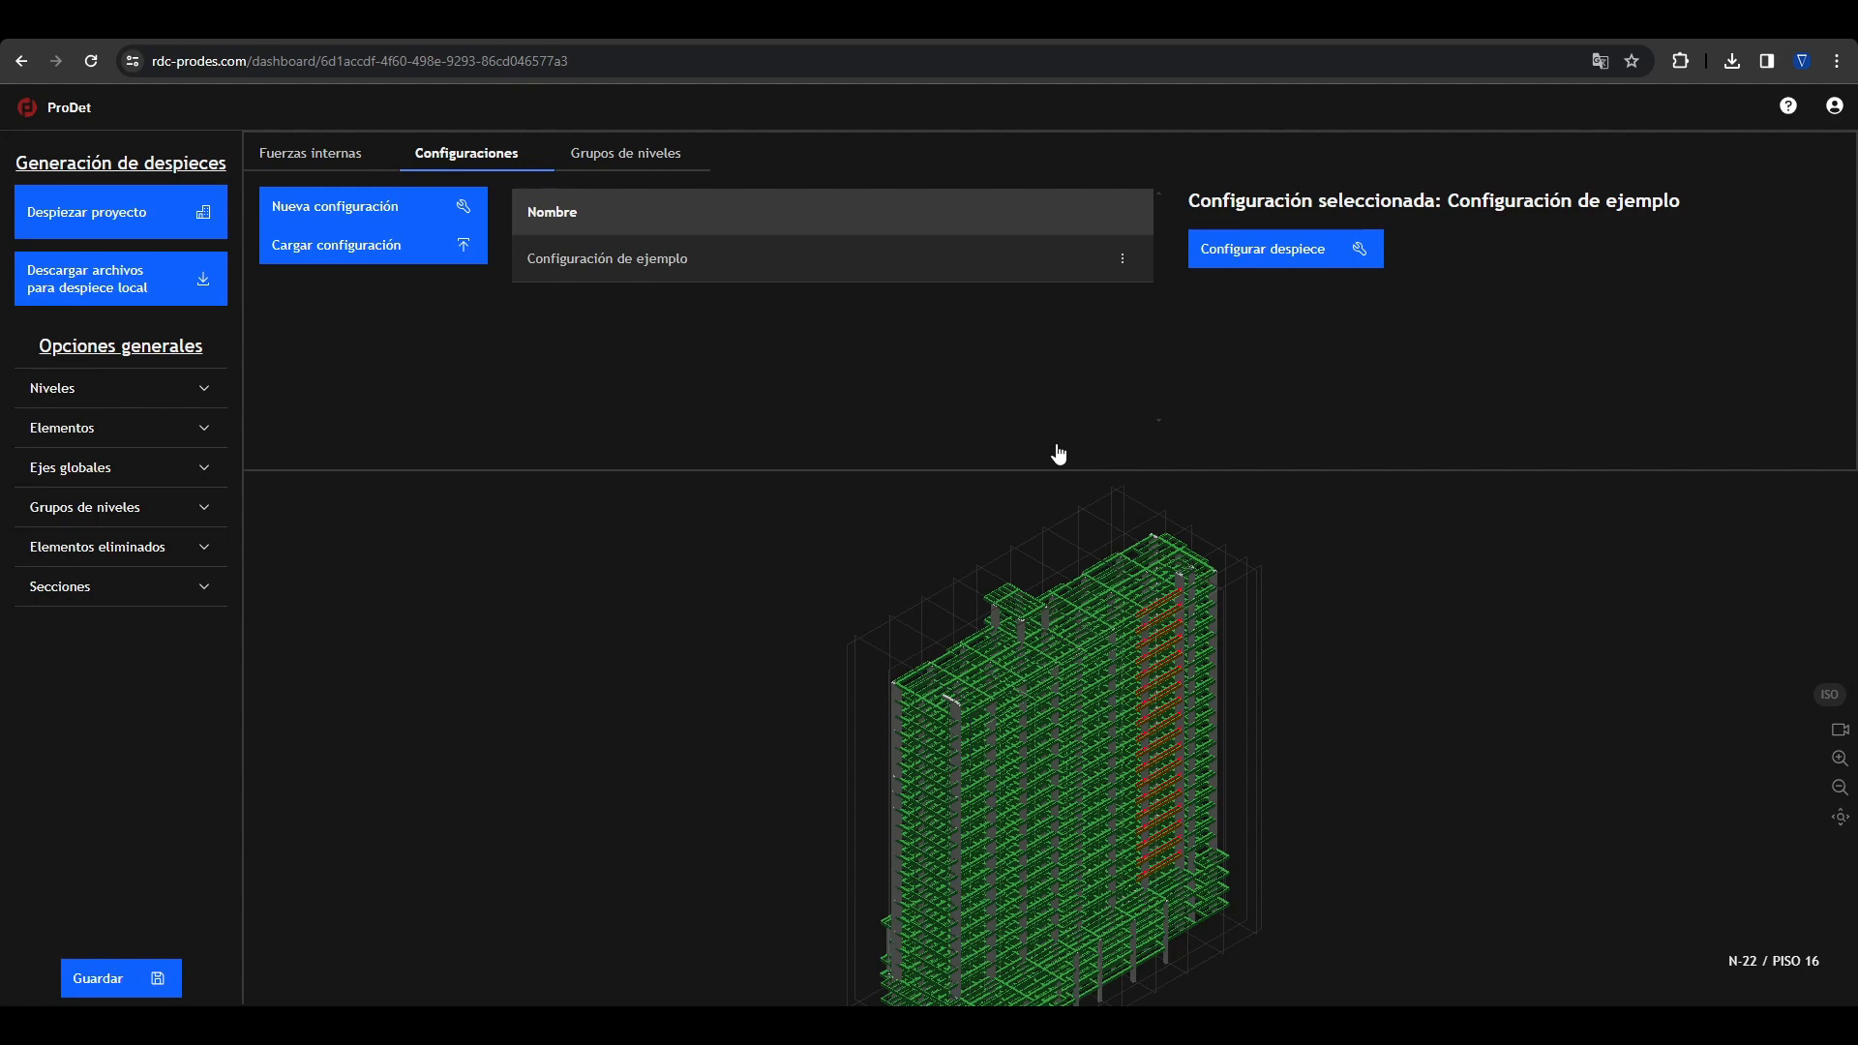
left_click(402, 207)
triple_click(693, 492)
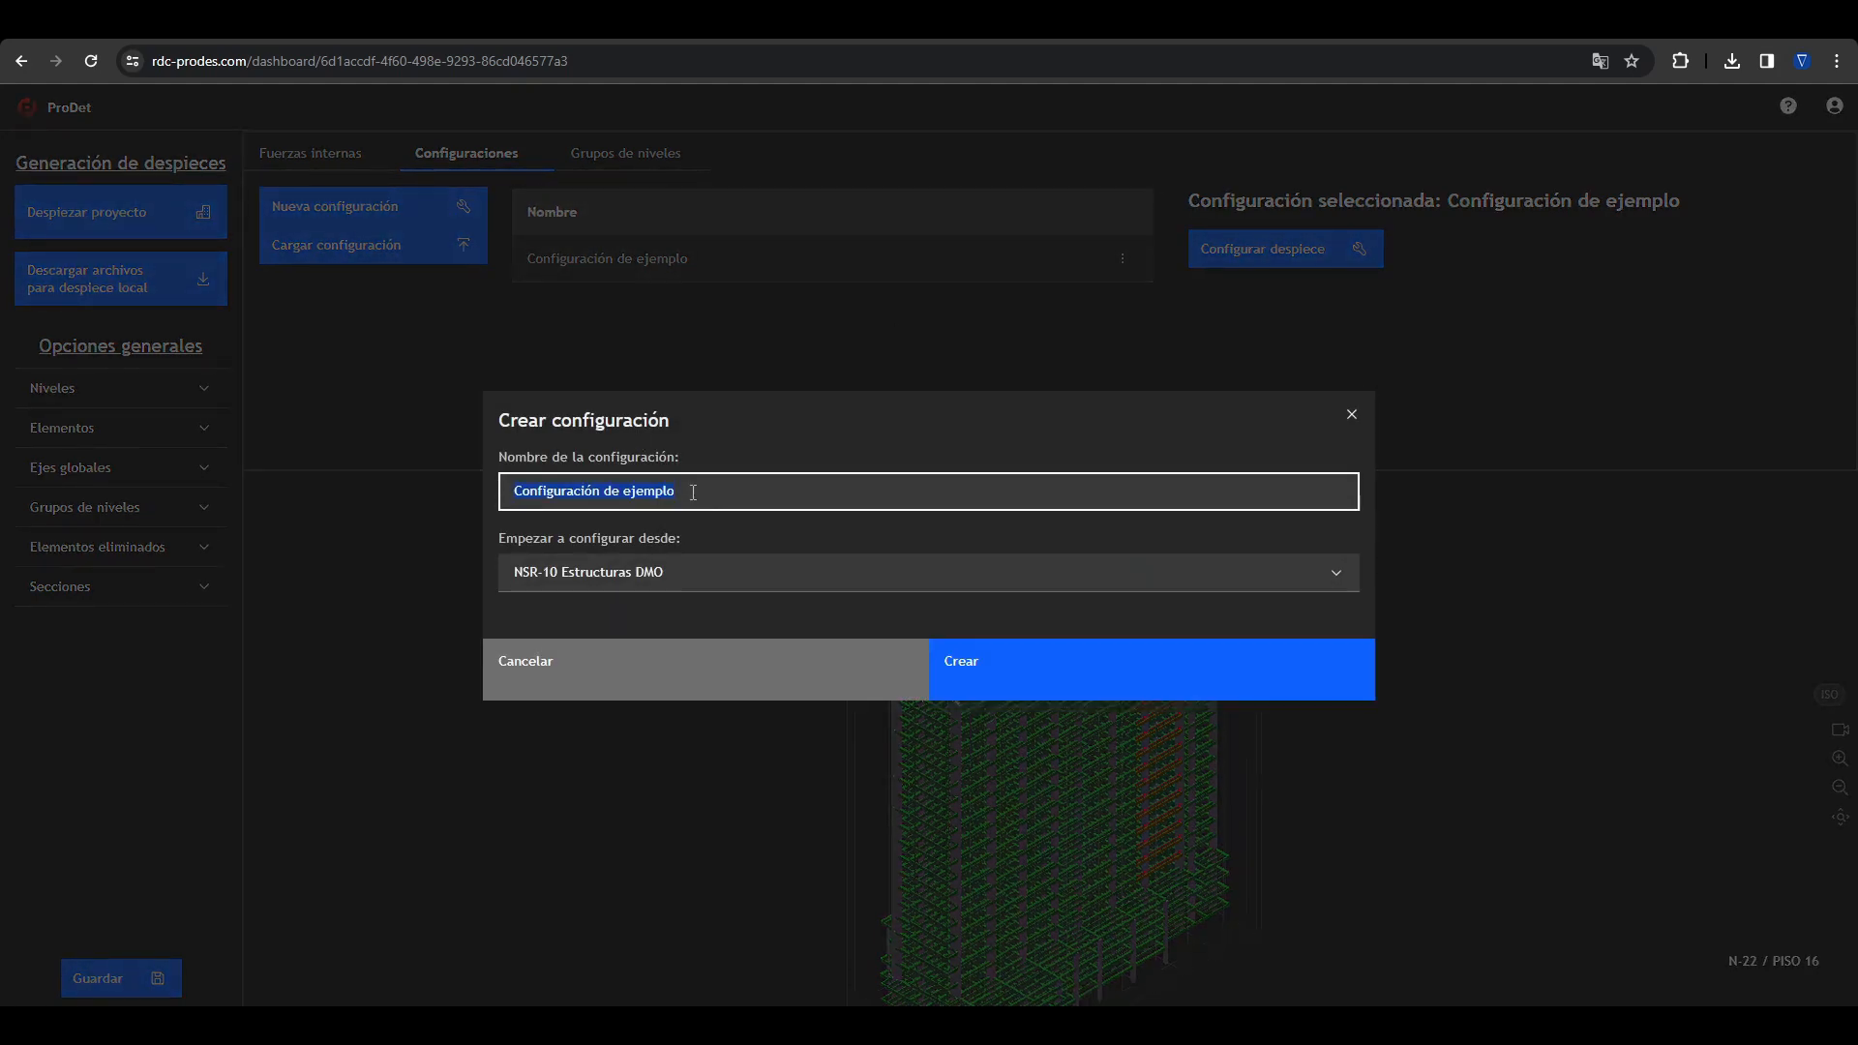
type("Empalmes mecanicos")
key("Return")
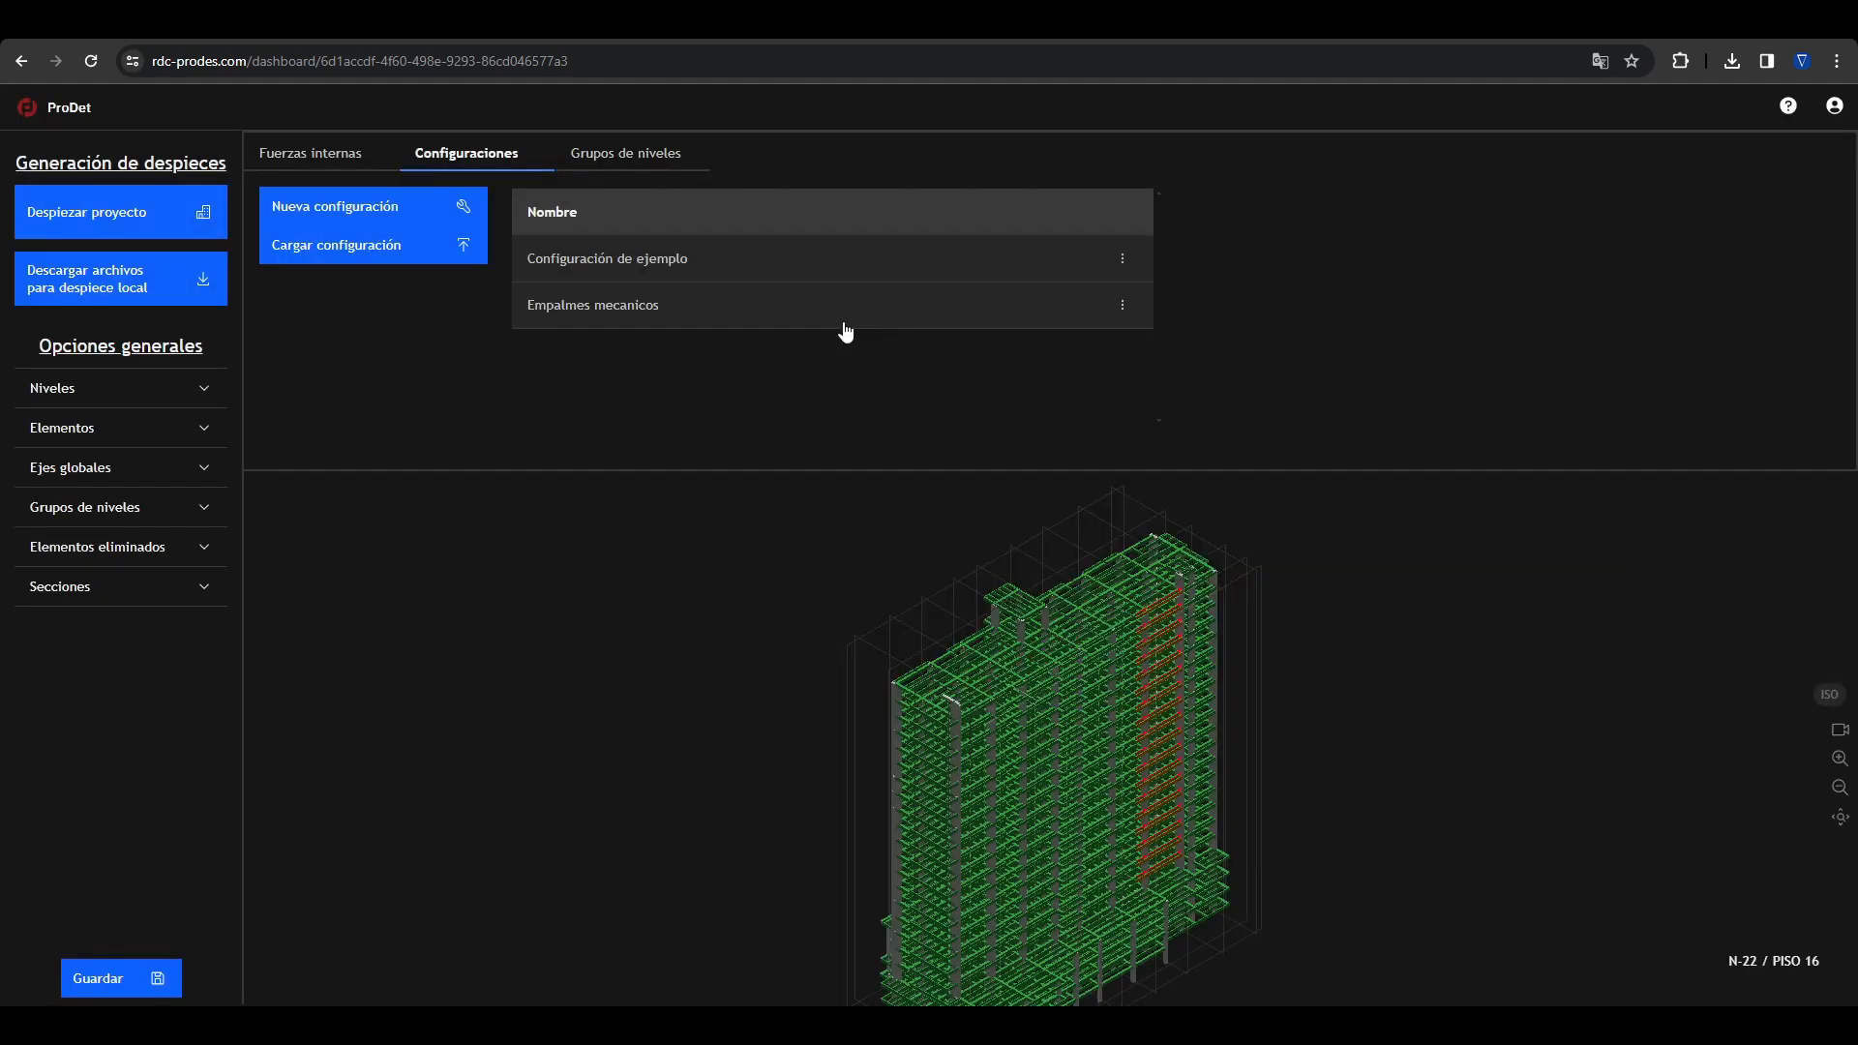
left_click(630, 309)
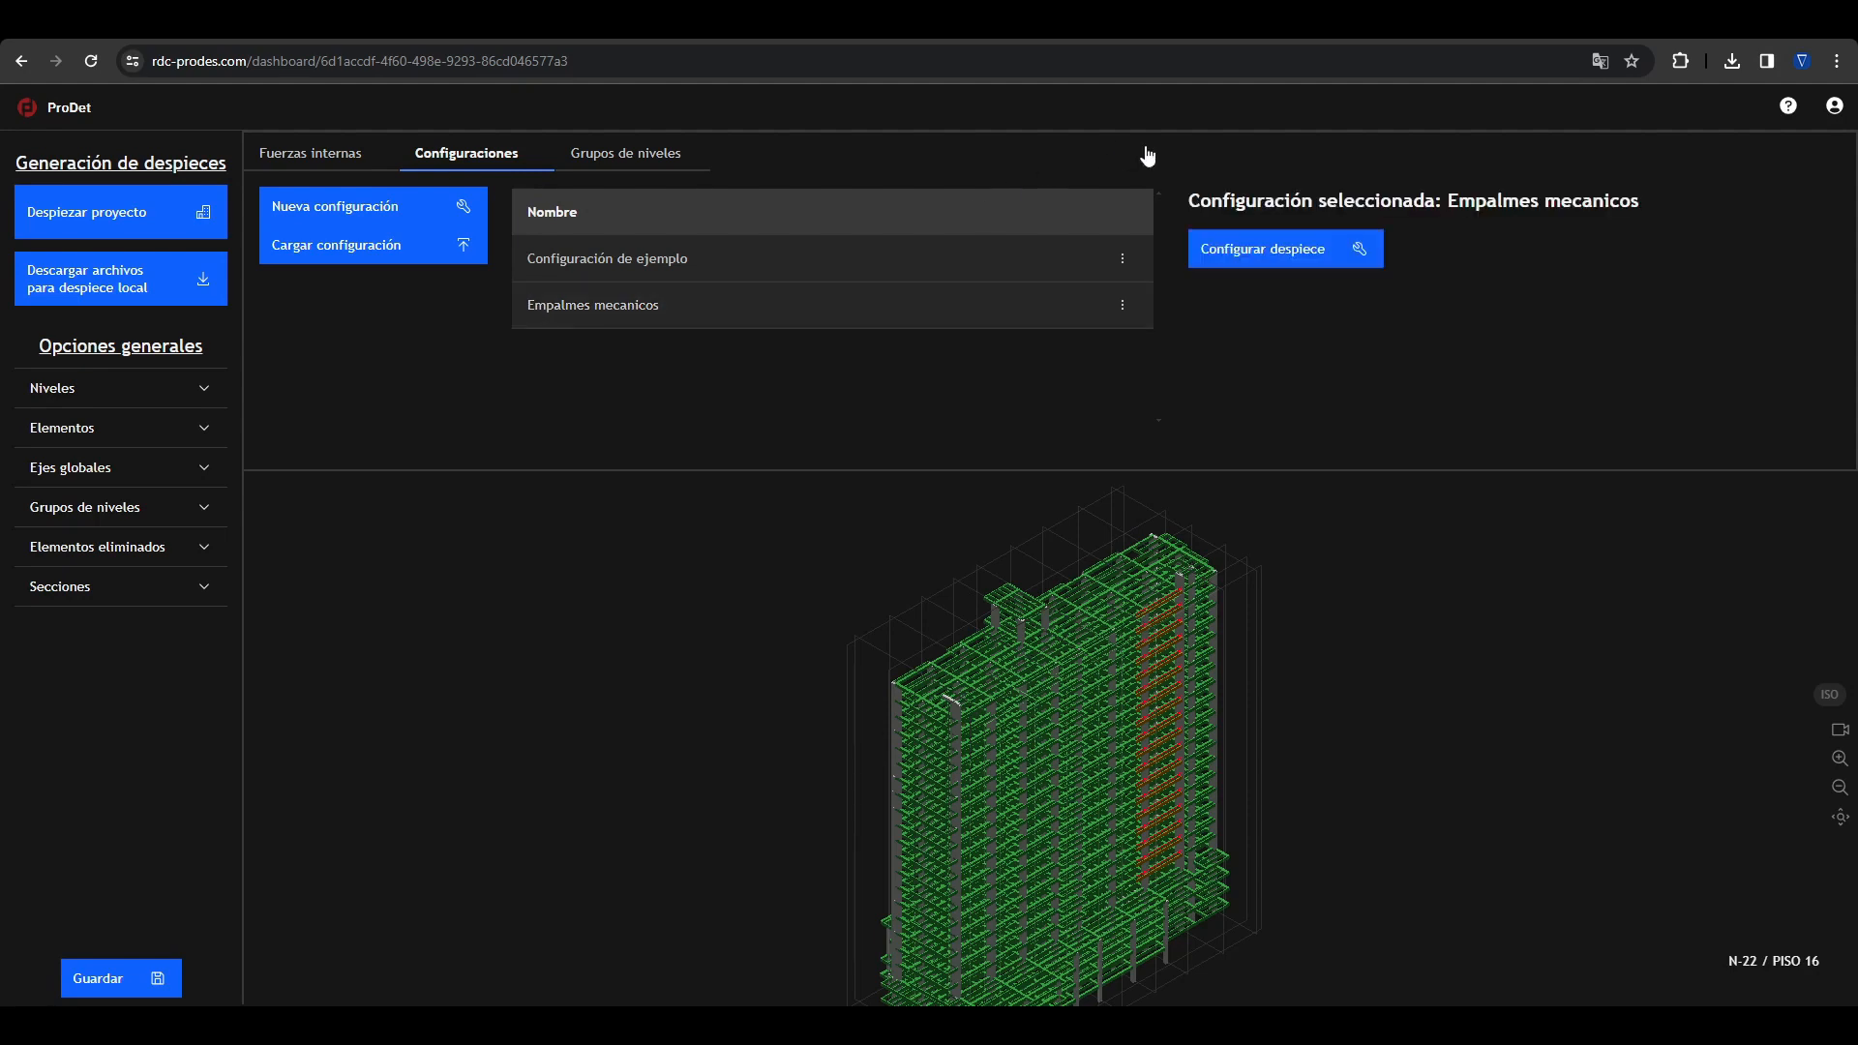
Step: Enable mechanical splices instead of laps in the advanced flexural reinforcement settings for Vigas of the Empalmes mecanicos configuration
left_click(1258, 250)
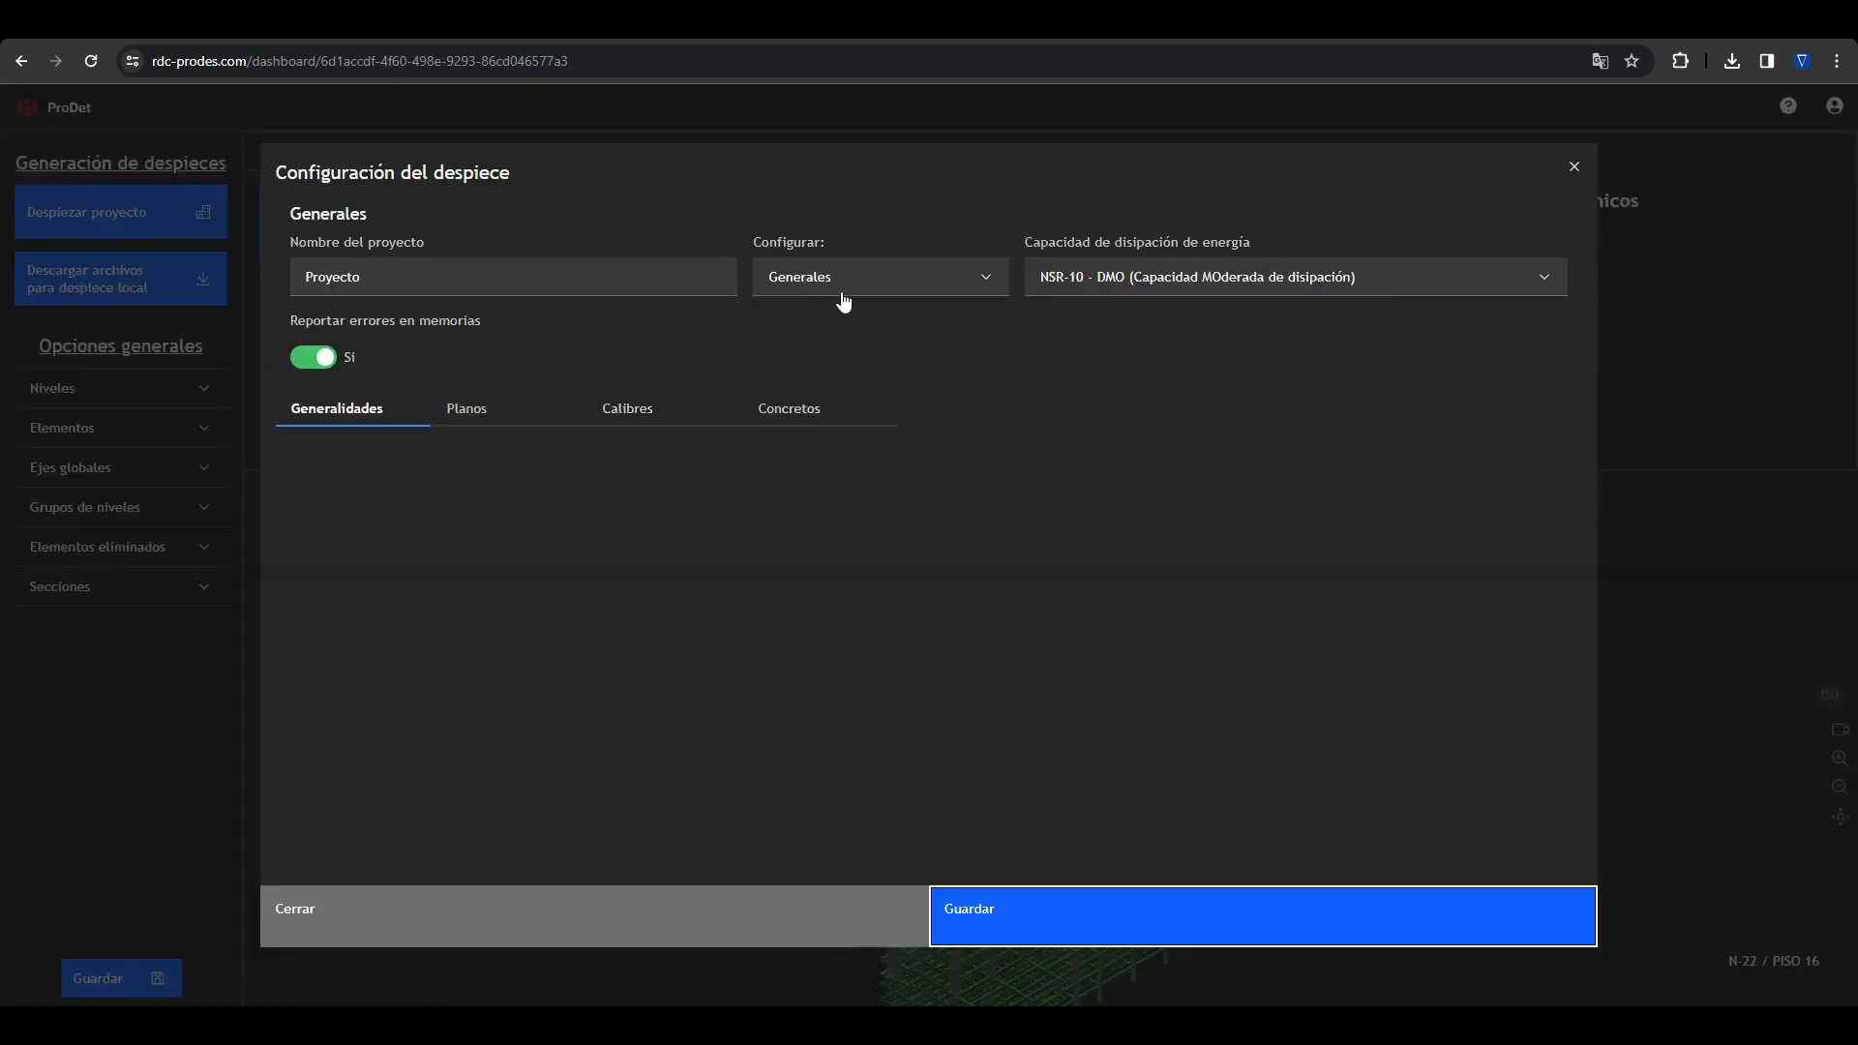
left_click(800, 283)
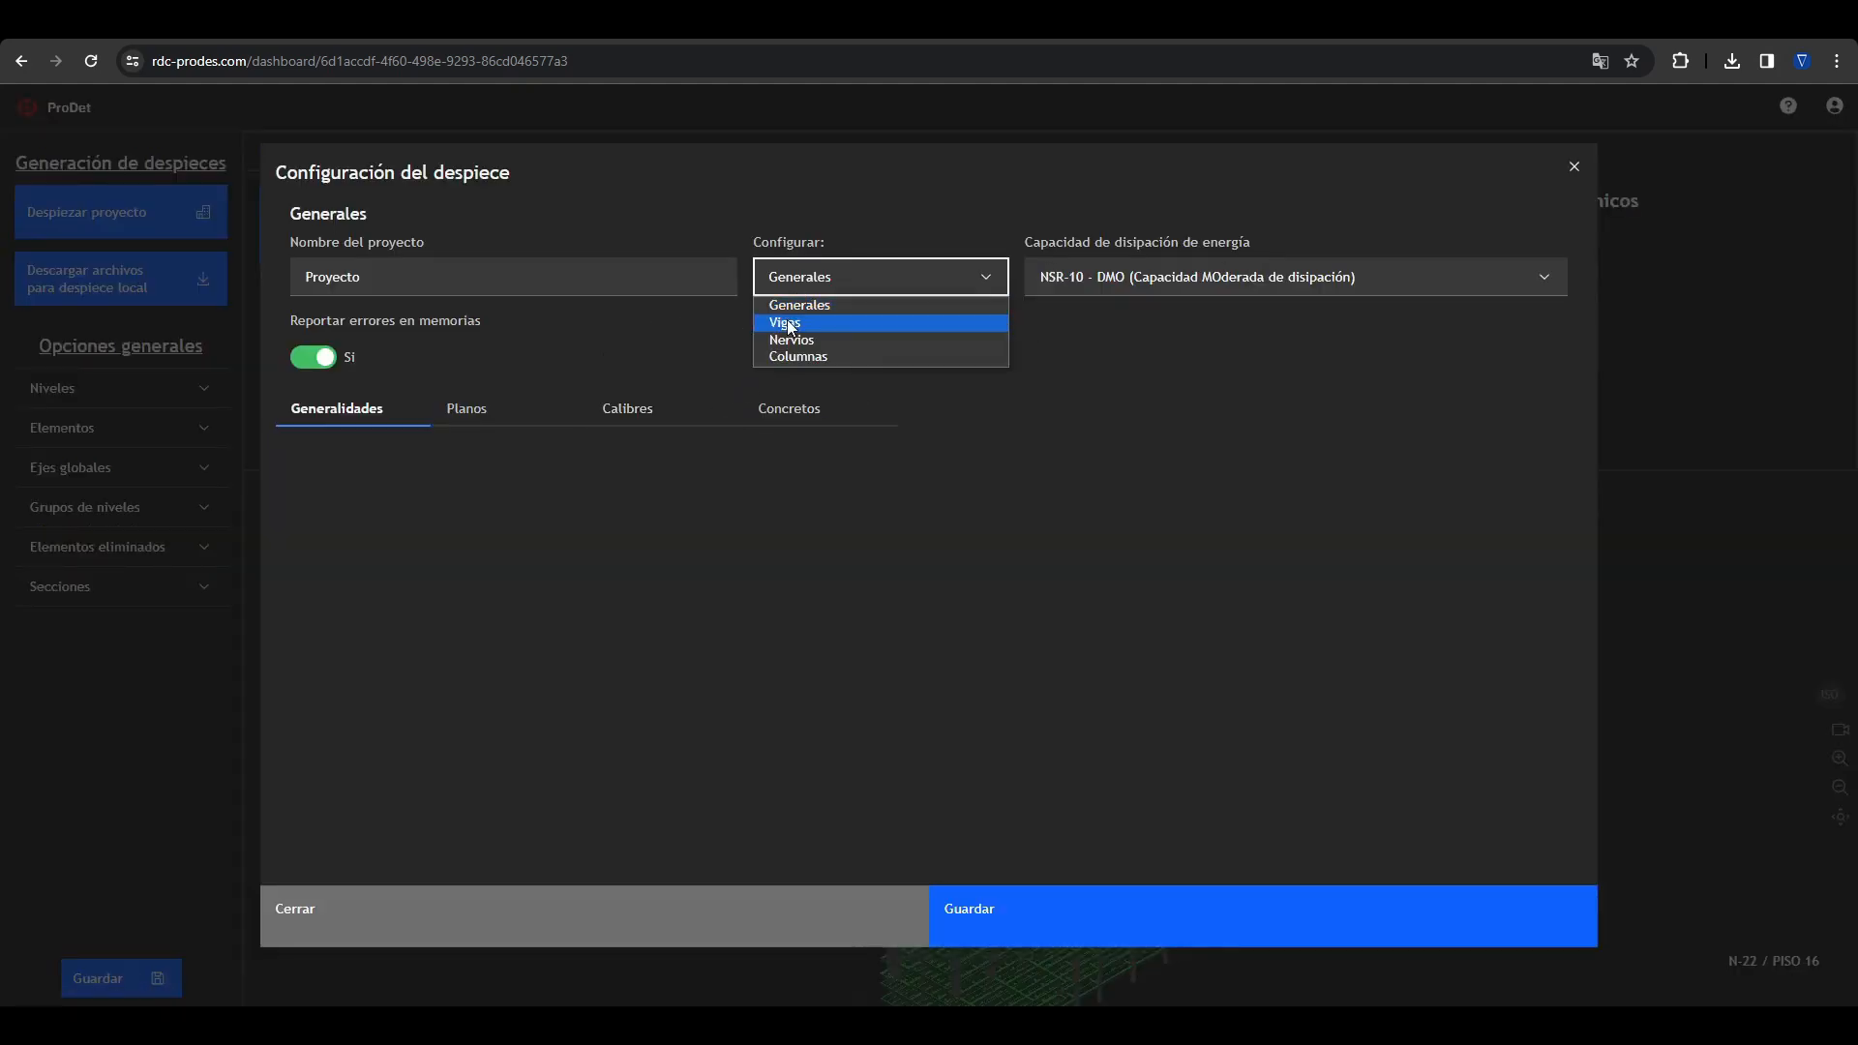
left_click(787, 323)
left_click(507, 414)
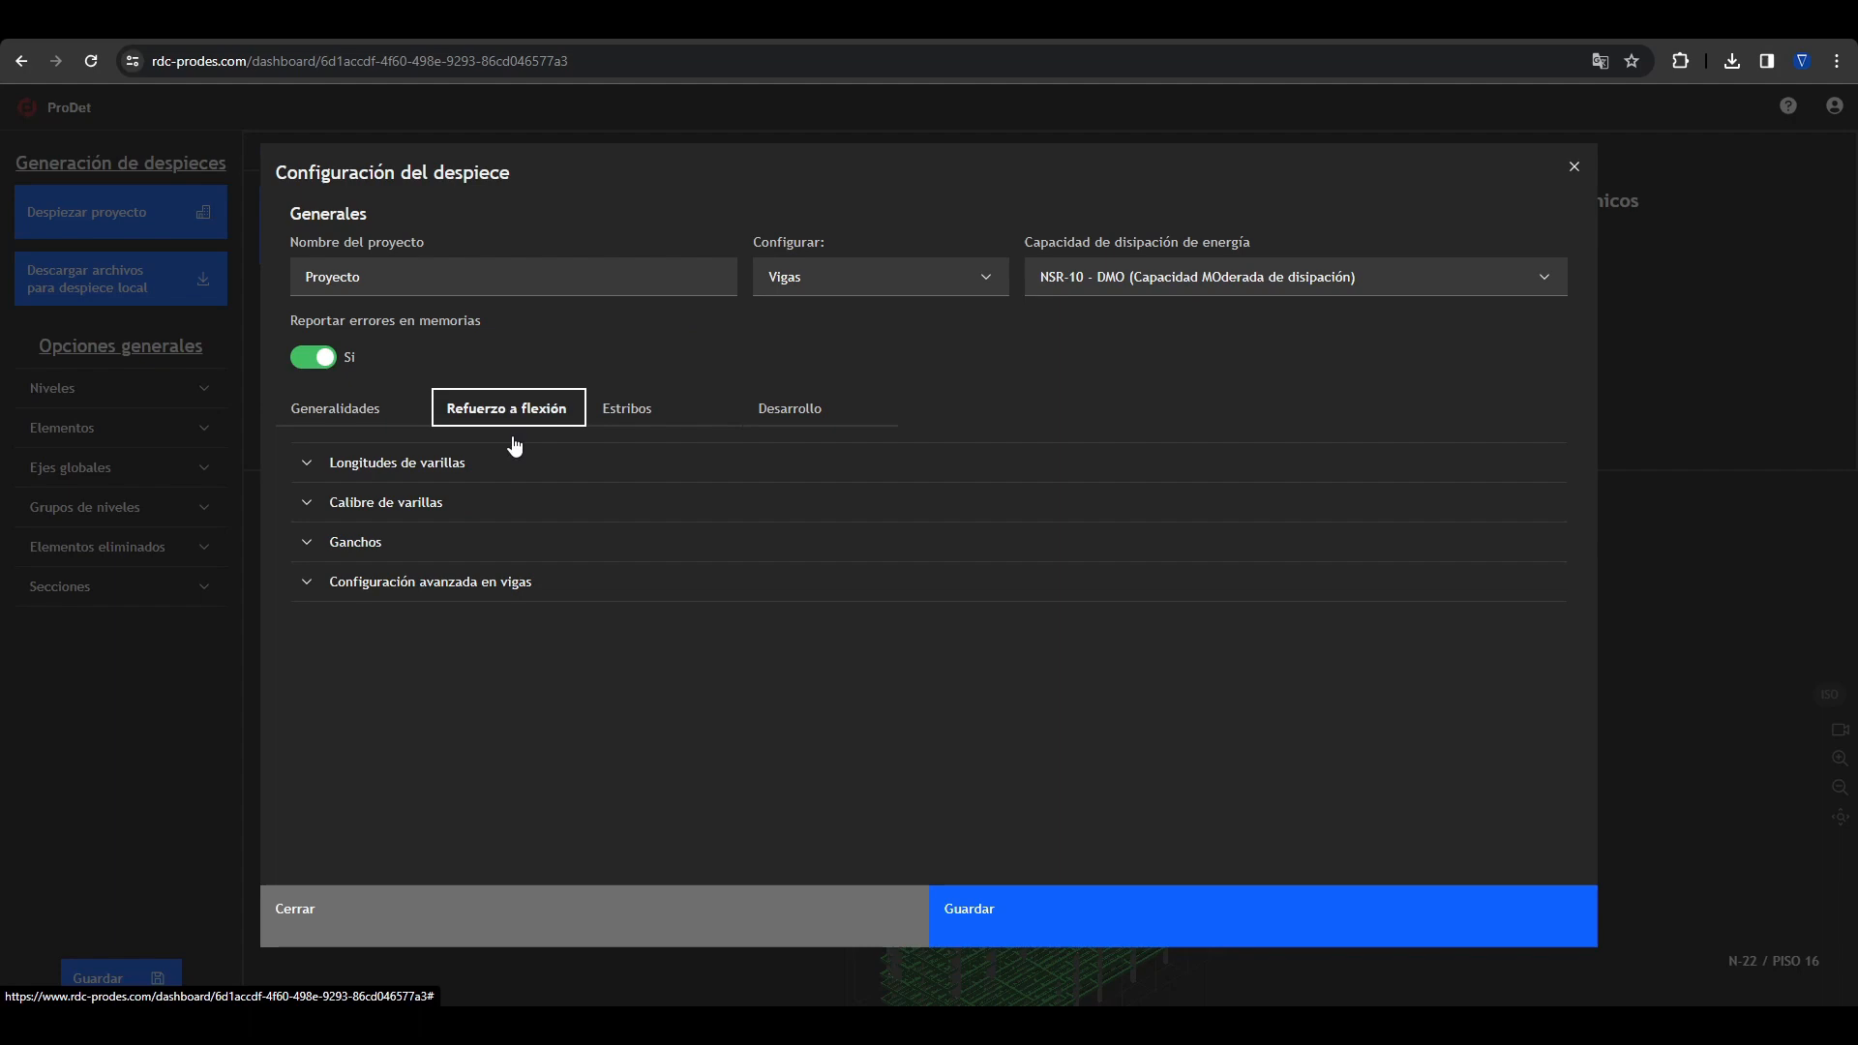
left_click(469, 585)
scroll(339, 666, "down", 7)
scroll(333, 669, "down", 5)
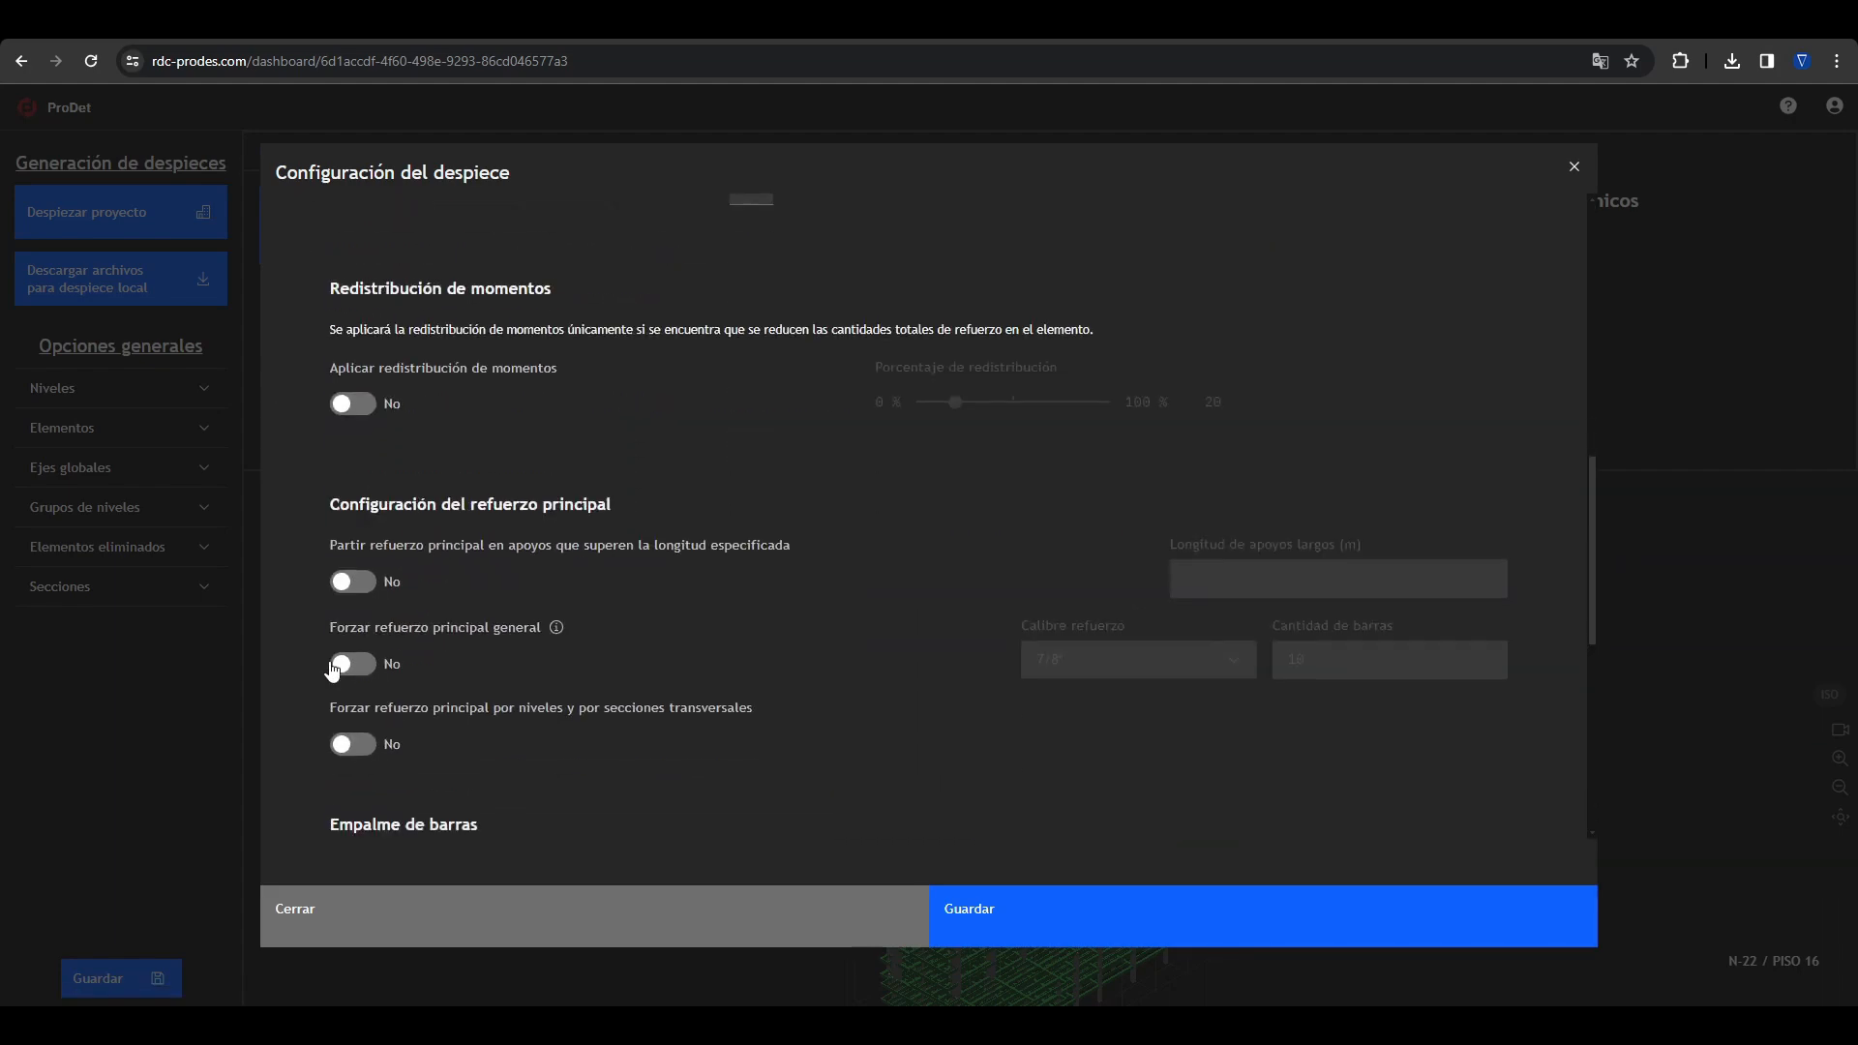
scroll(378, 666, "down", 5)
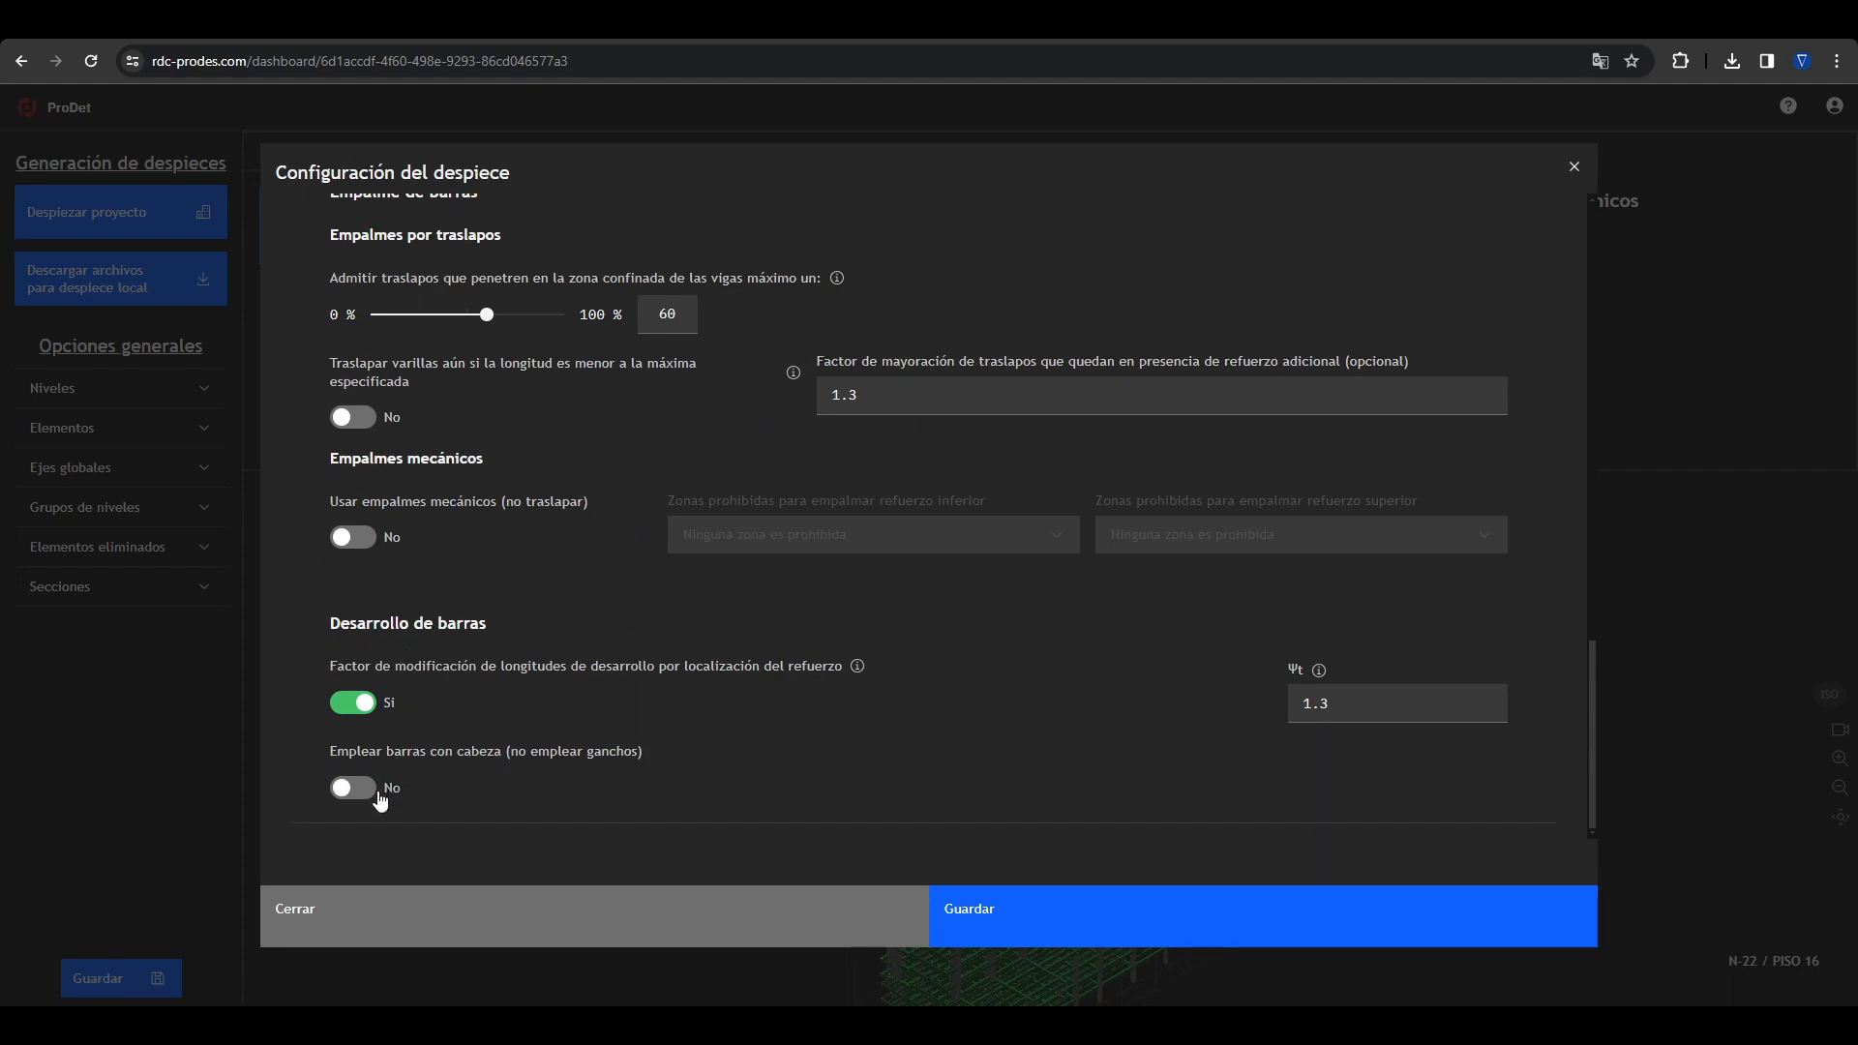
left_click(363, 540)
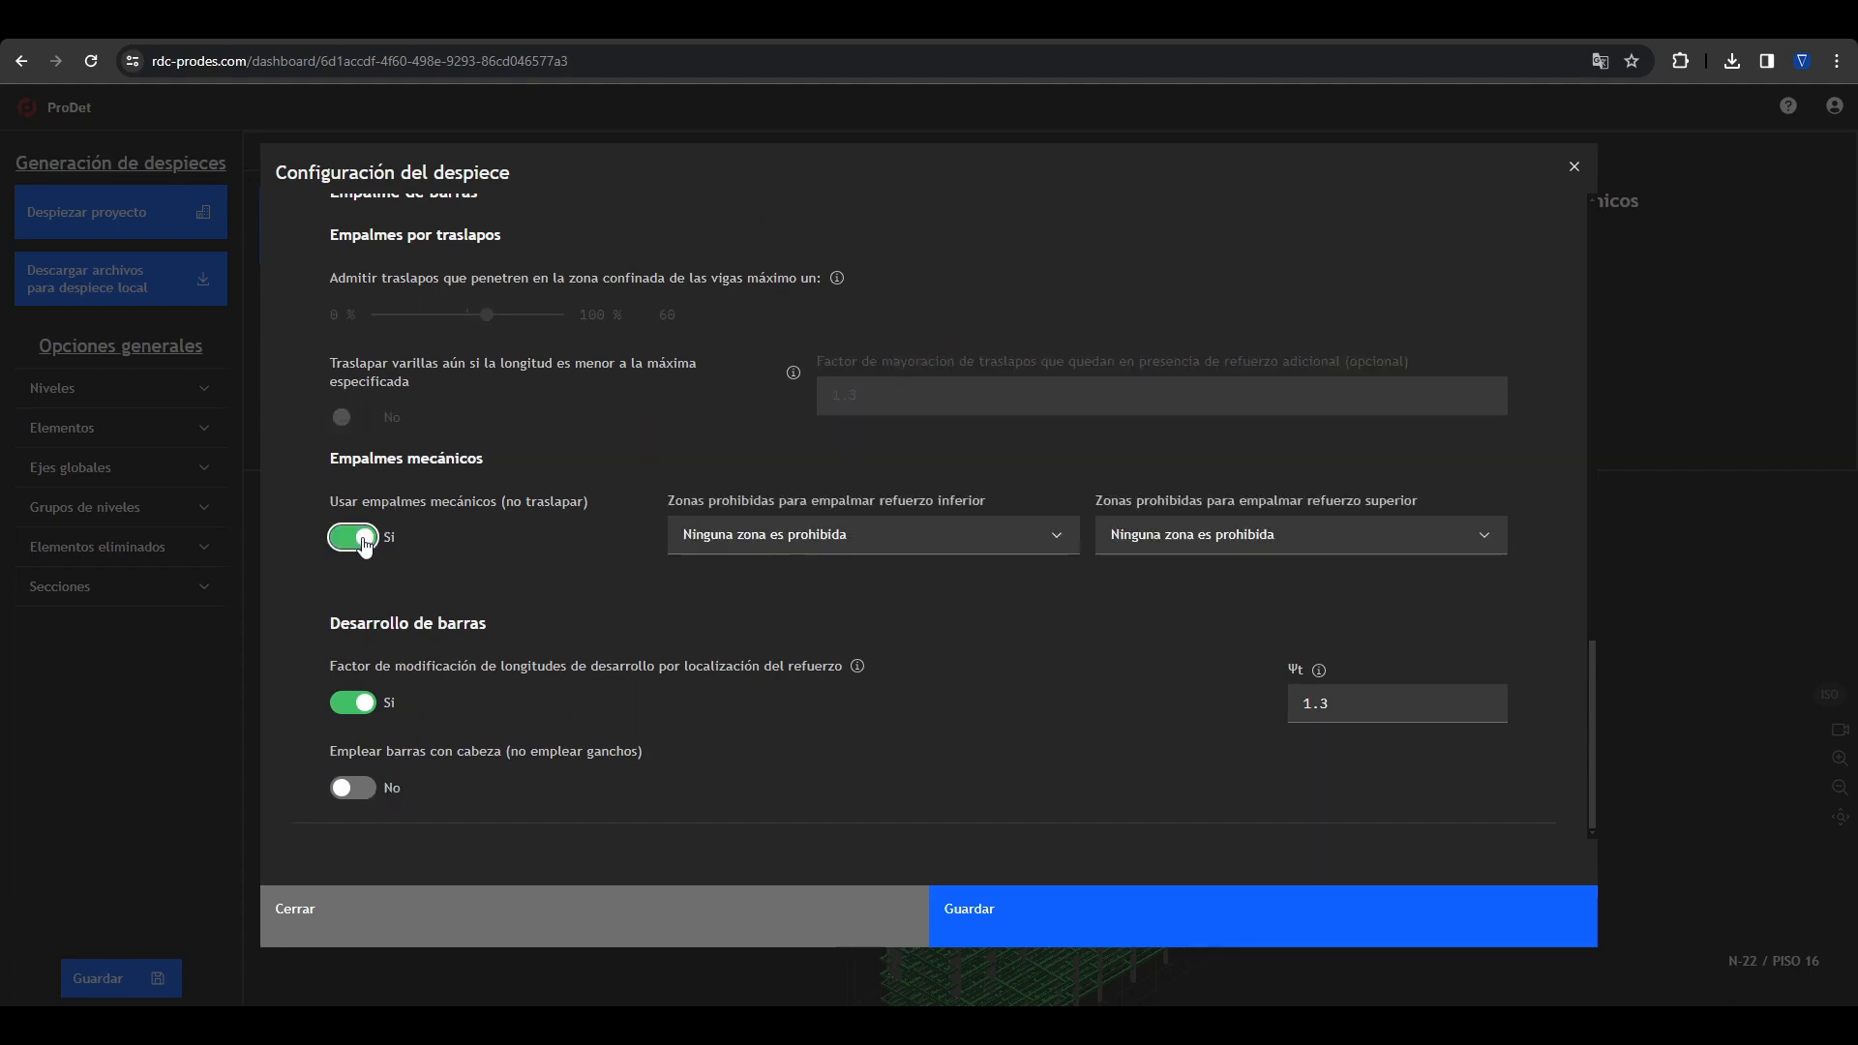
Step: Try prohibiting bottom-bar splices with "Por fuera del tercio medio de vanos" and restore the option "Ninguna zona es prohibida"
left_click(1068, 530)
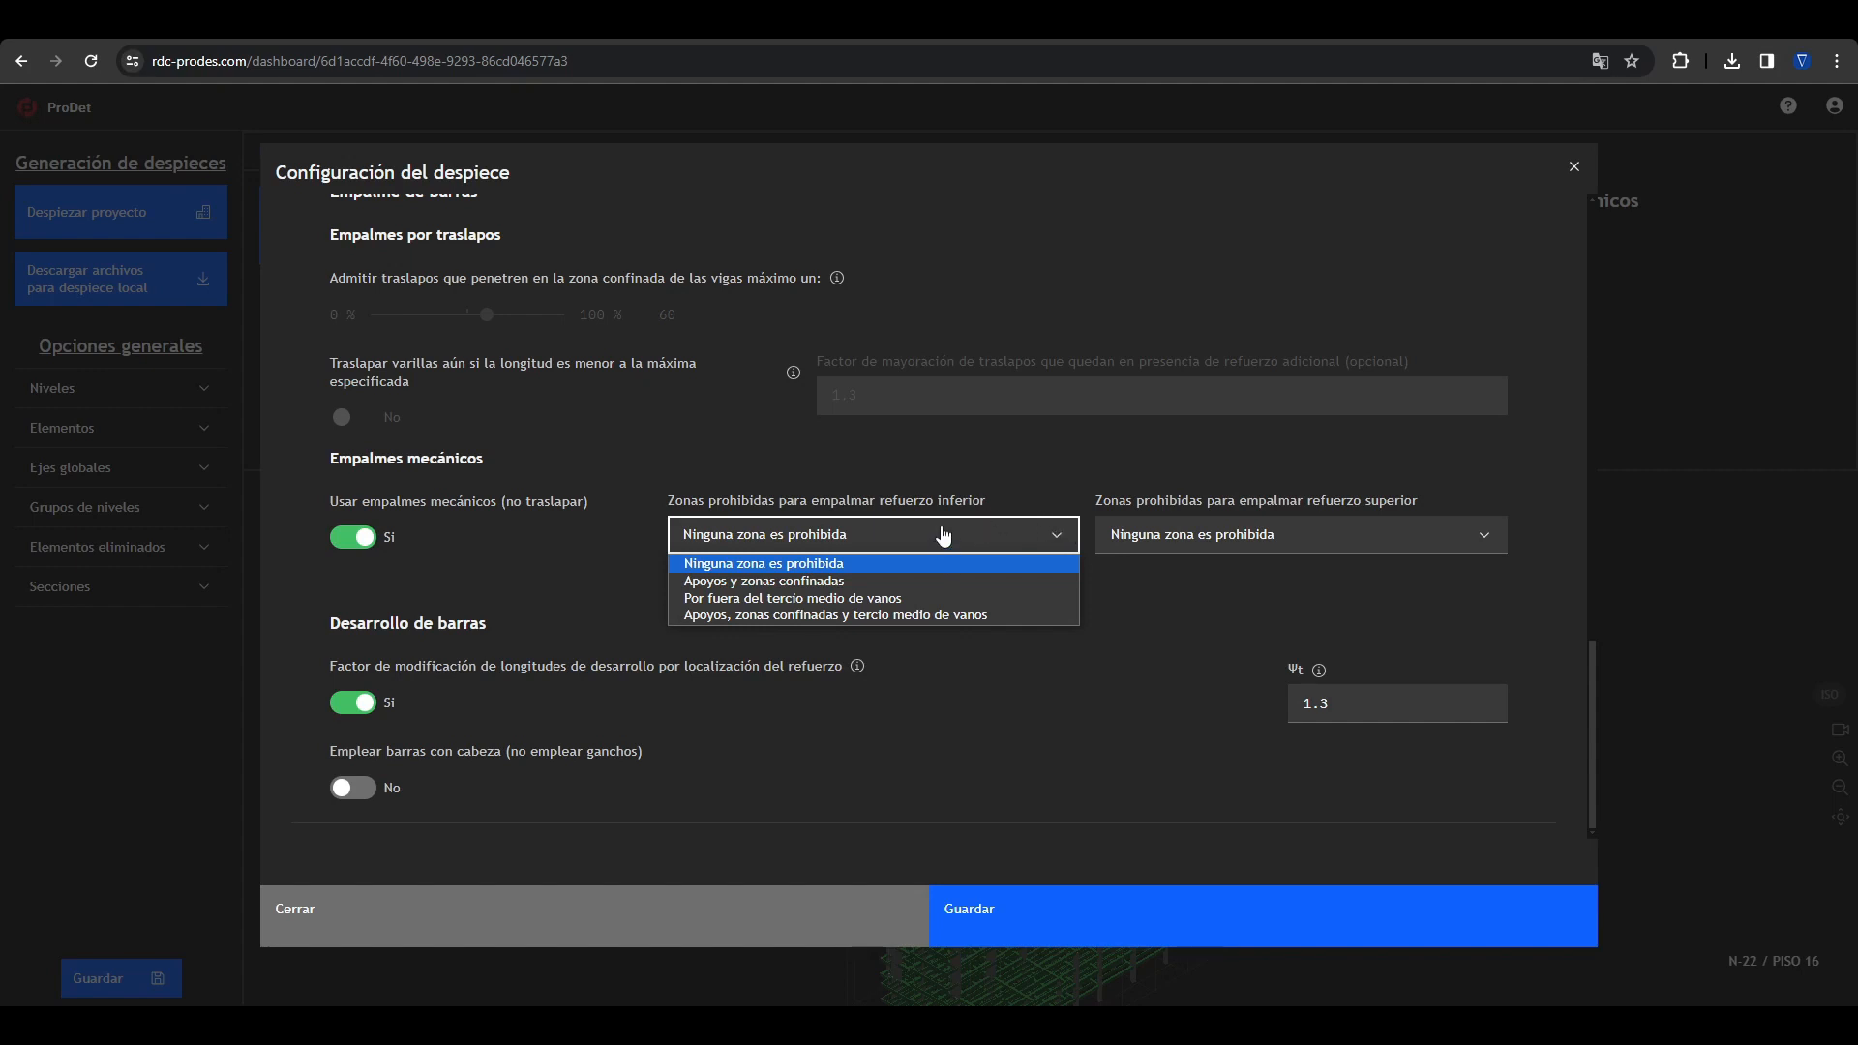
left_click(850, 600)
left_click(1122, 544)
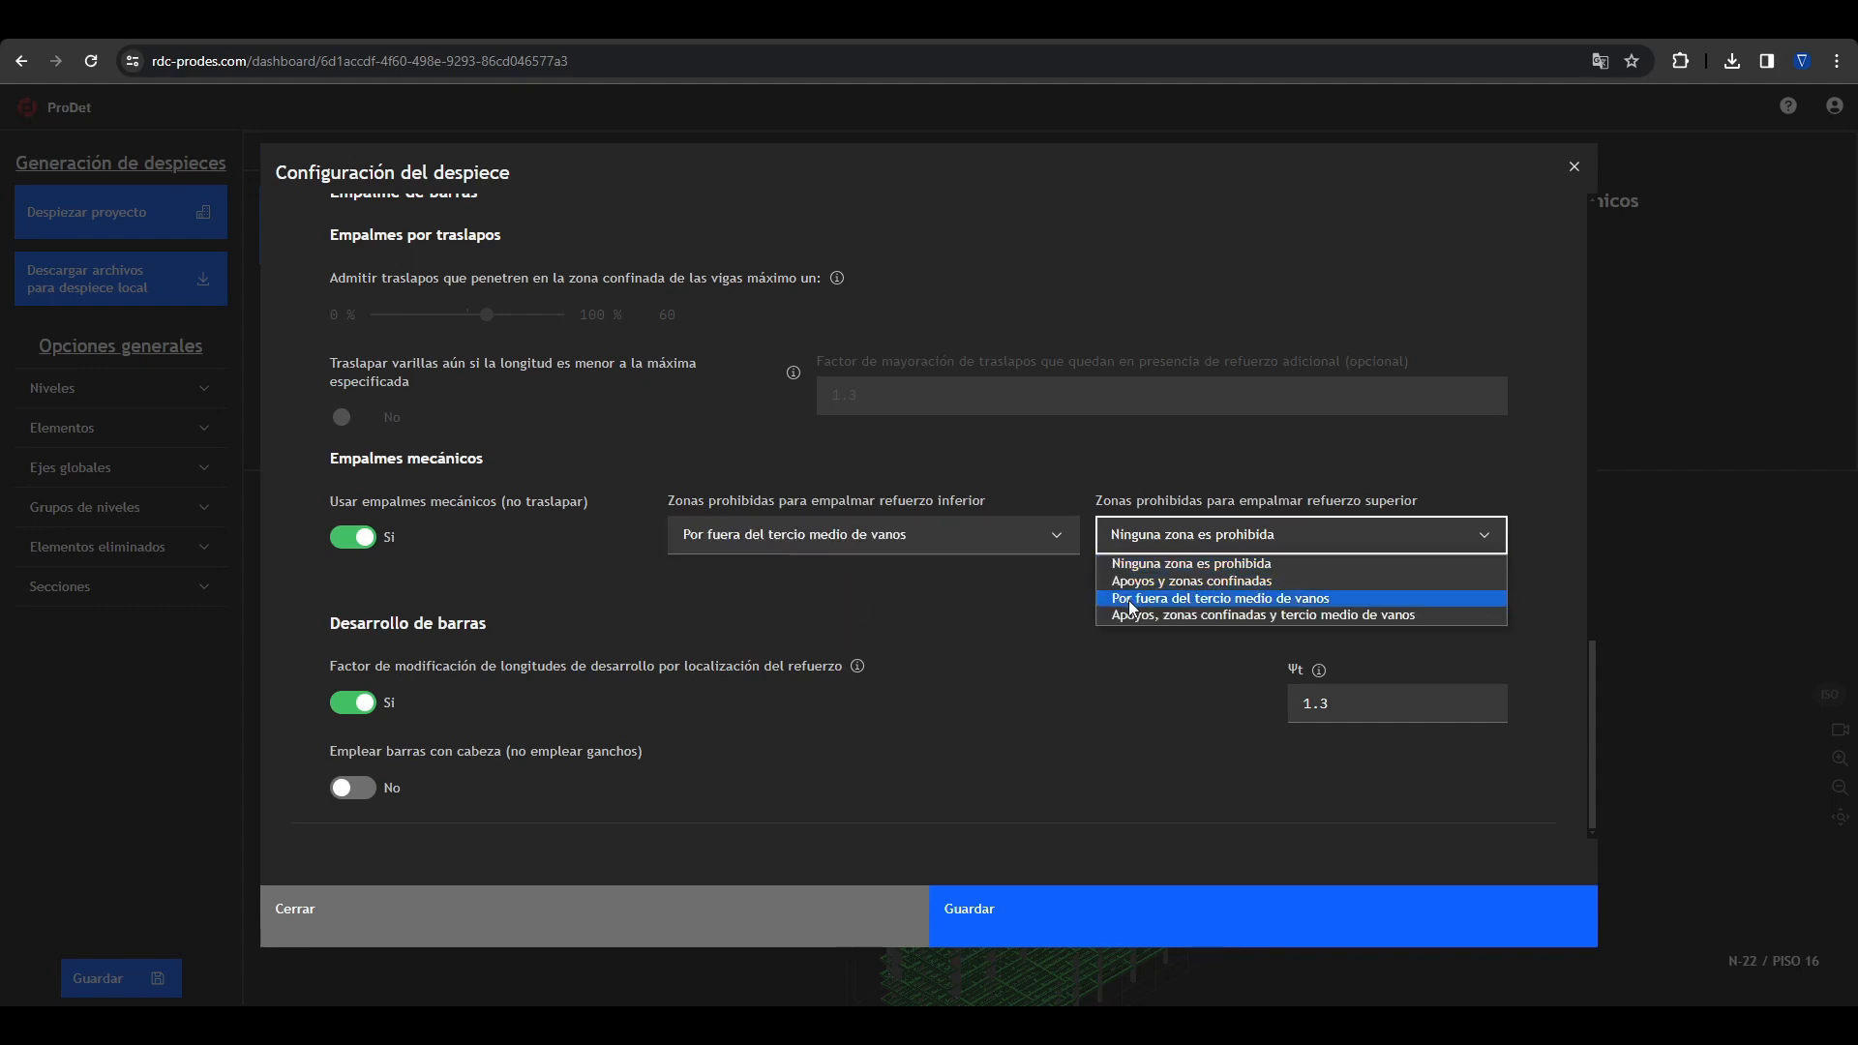
left_click(1078, 555)
left_click(1043, 543)
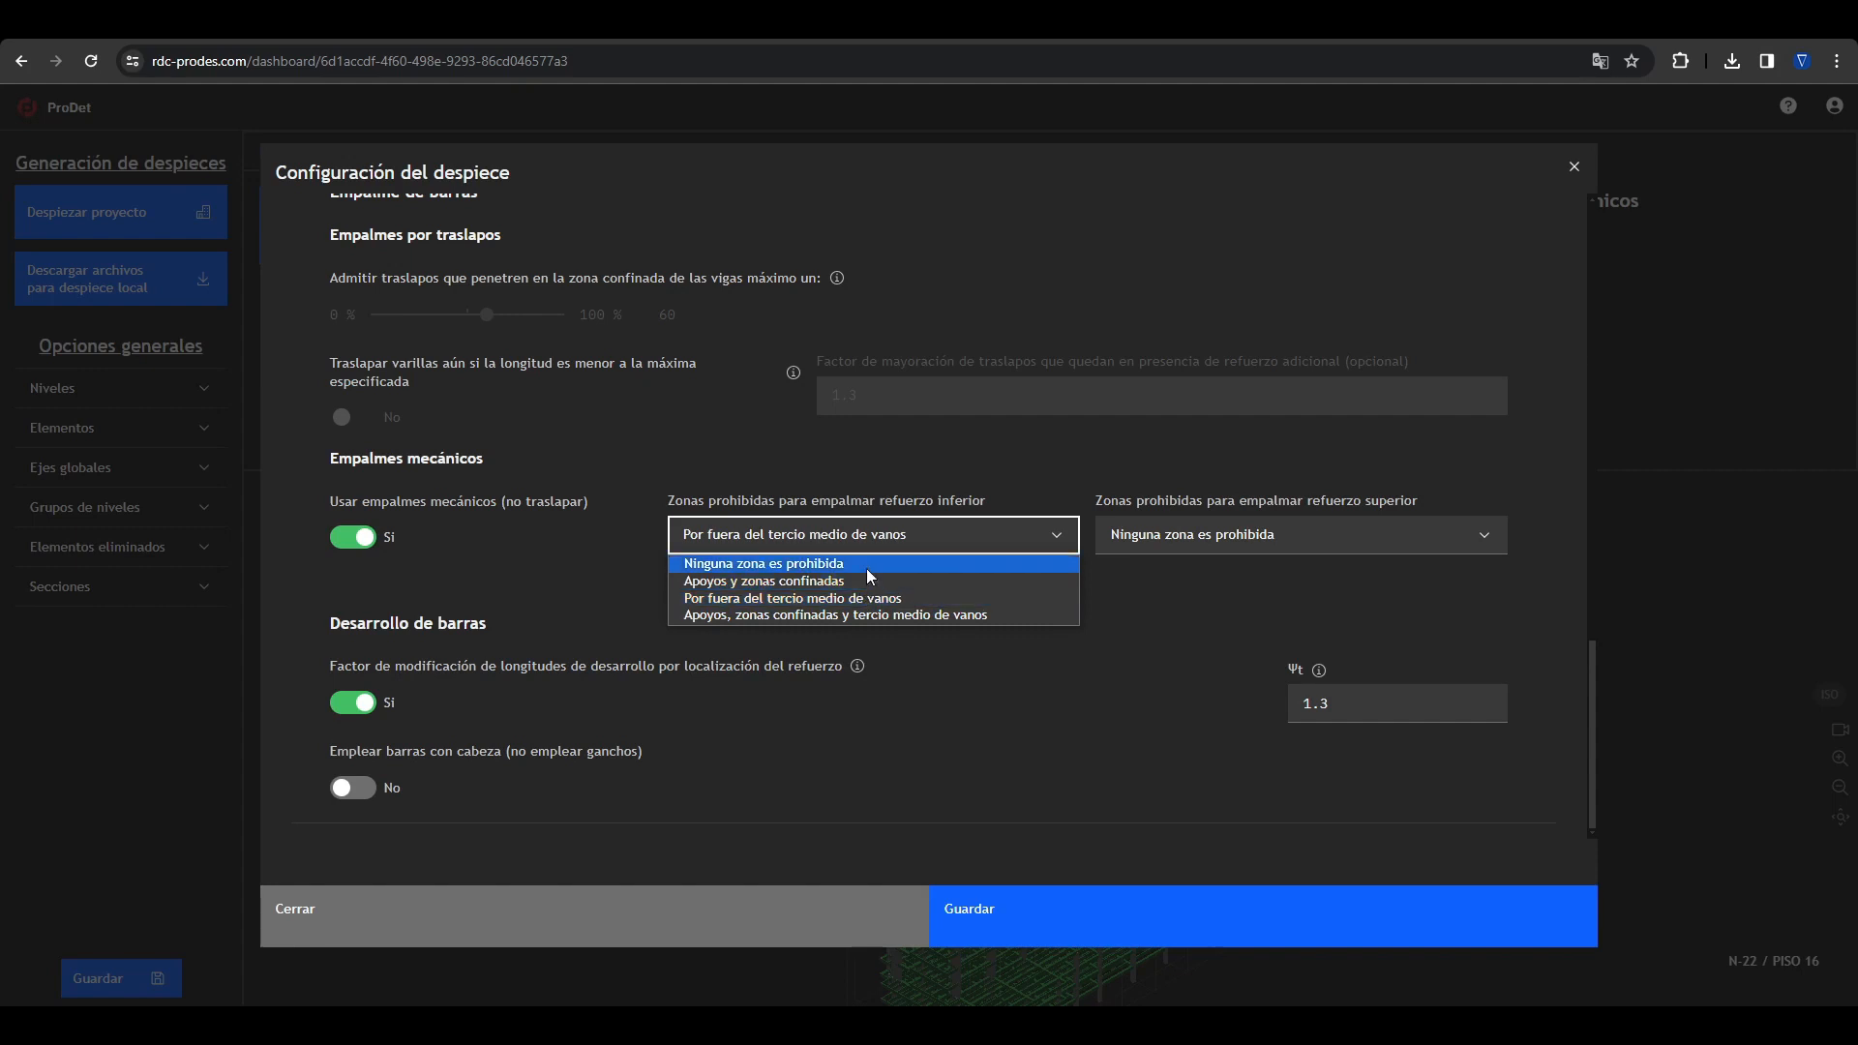
left_click(867, 569)
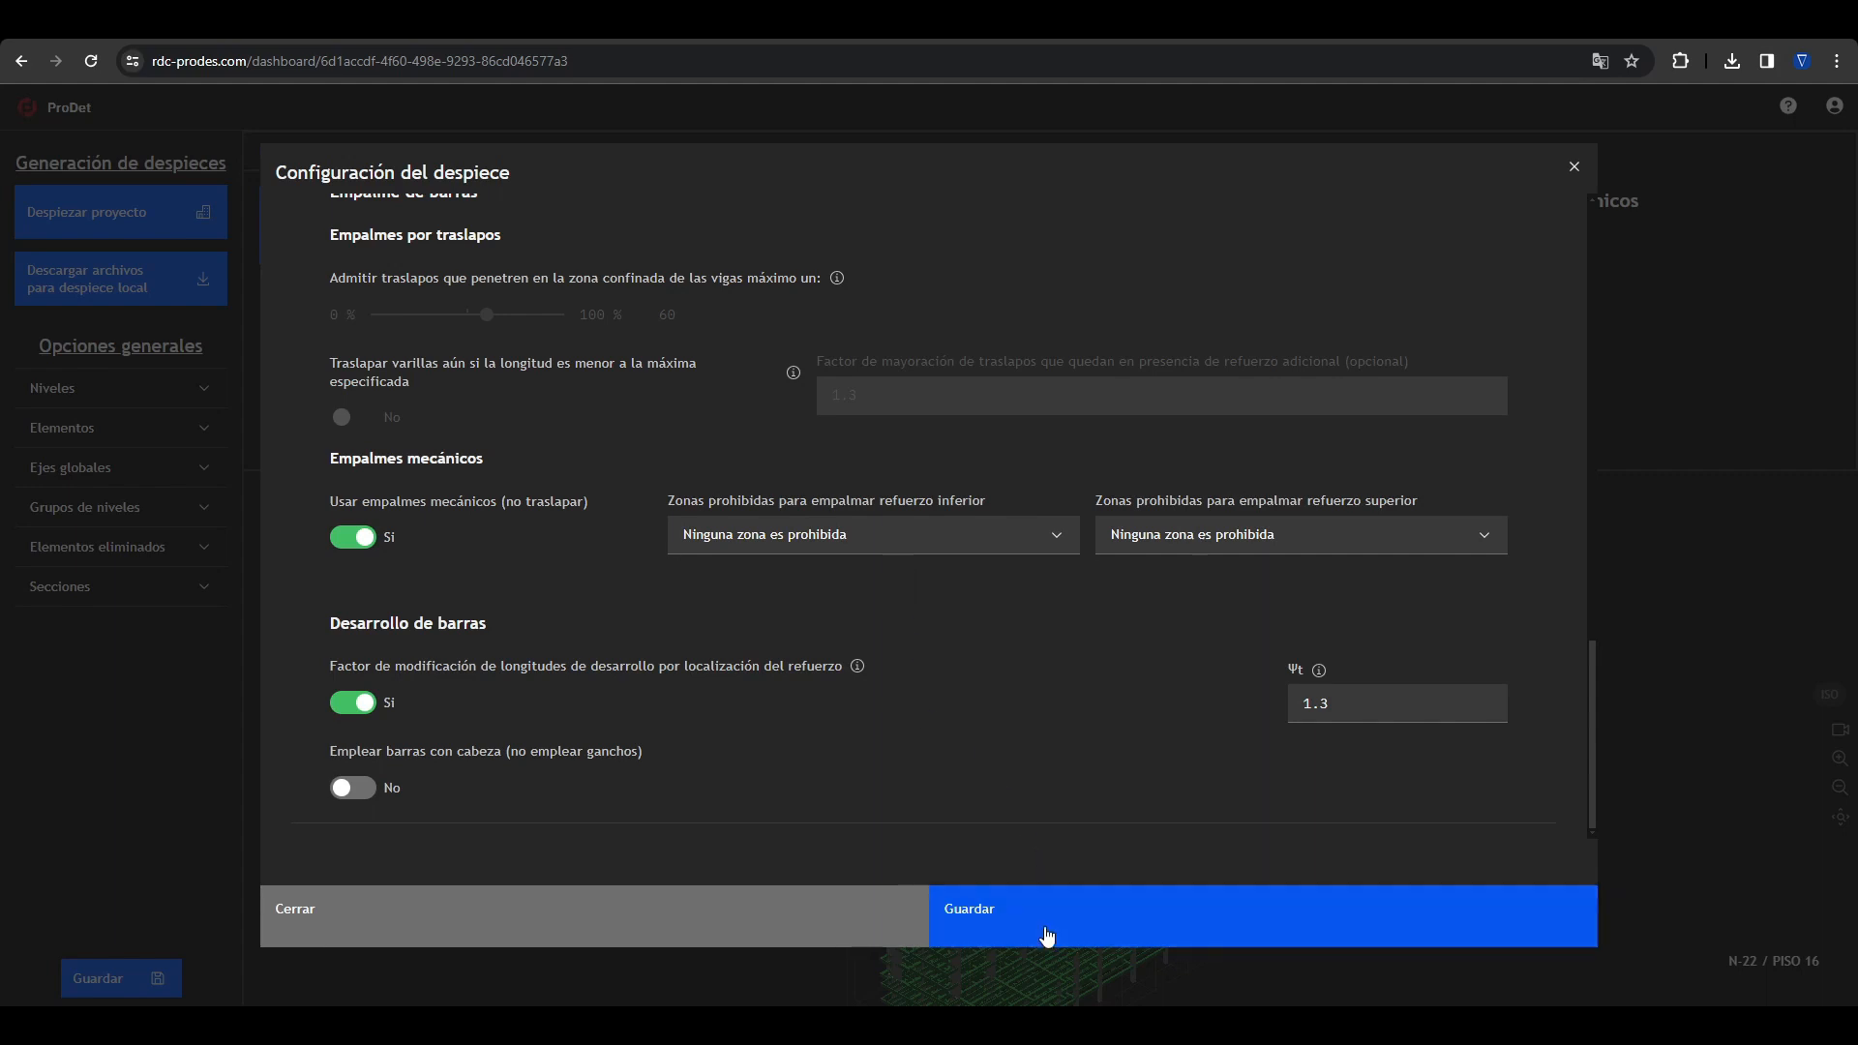
Step: Save the Empalmes mecanicos configuration, close its settings and launch the project's detailing
left_click(1045, 934)
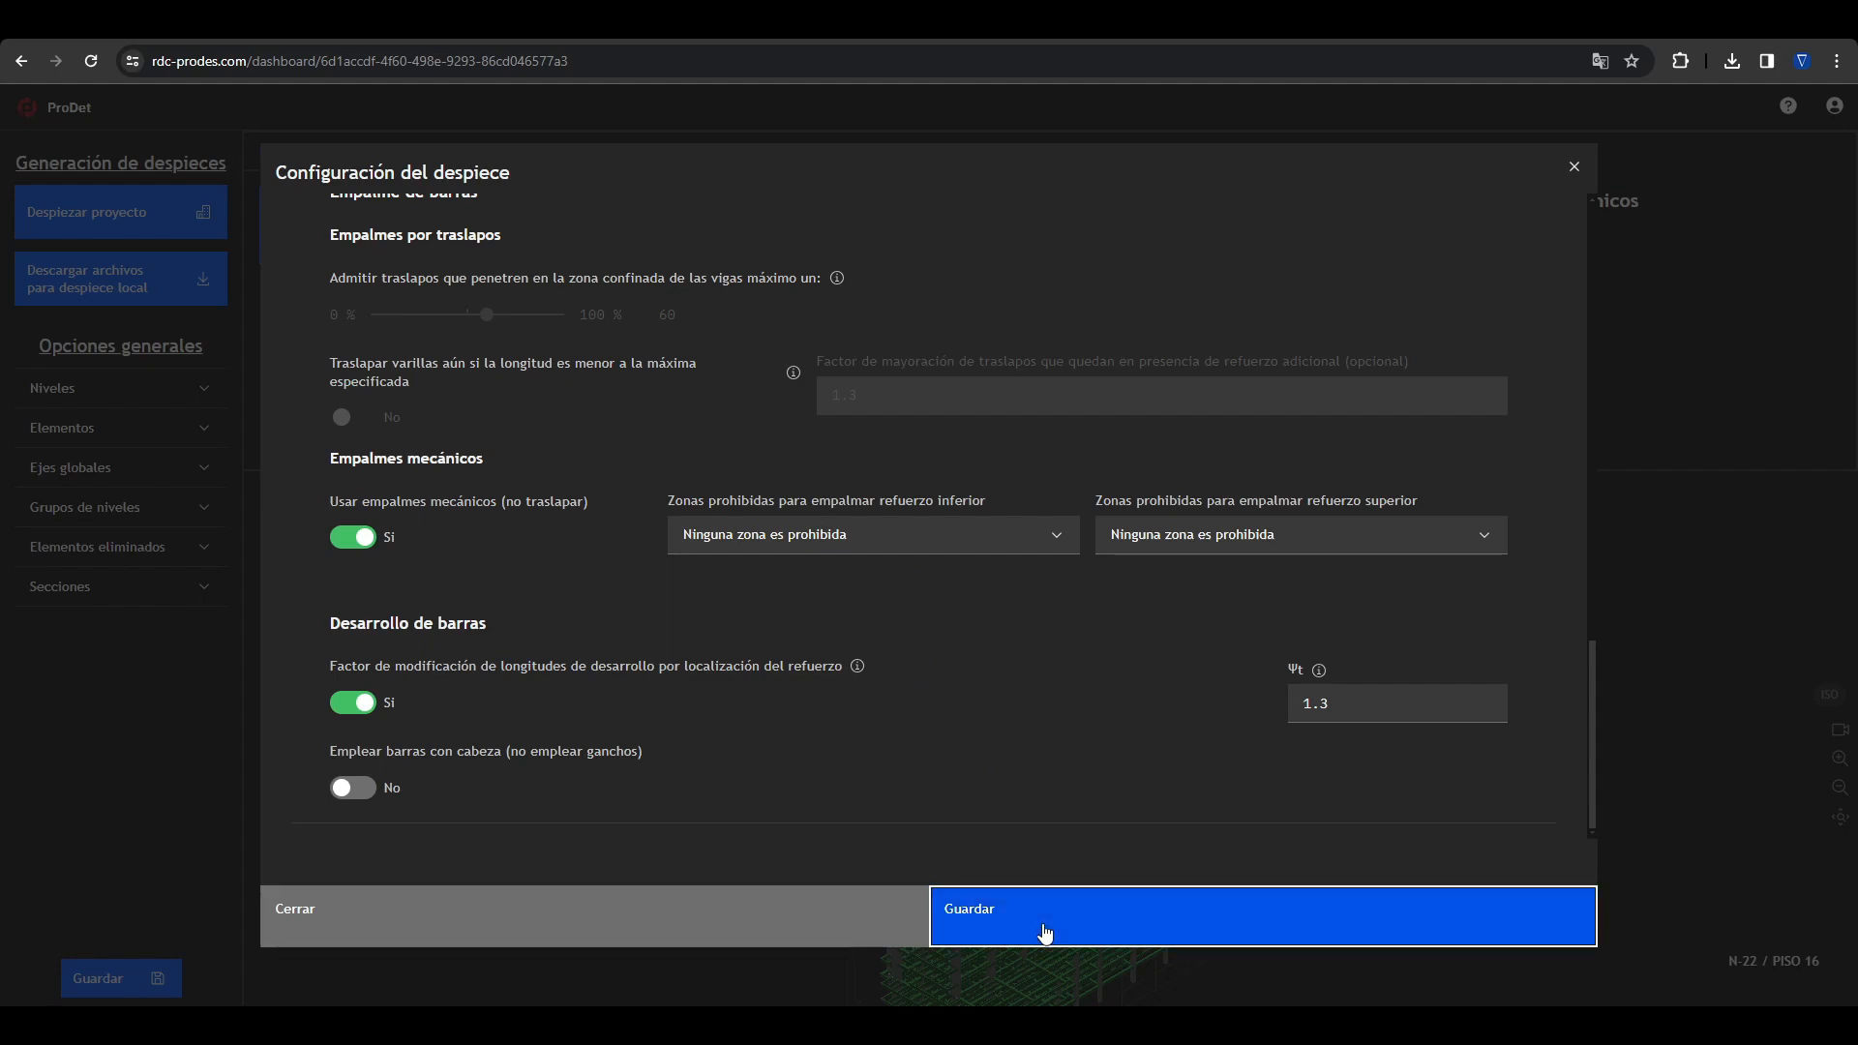
left_click(1575, 169)
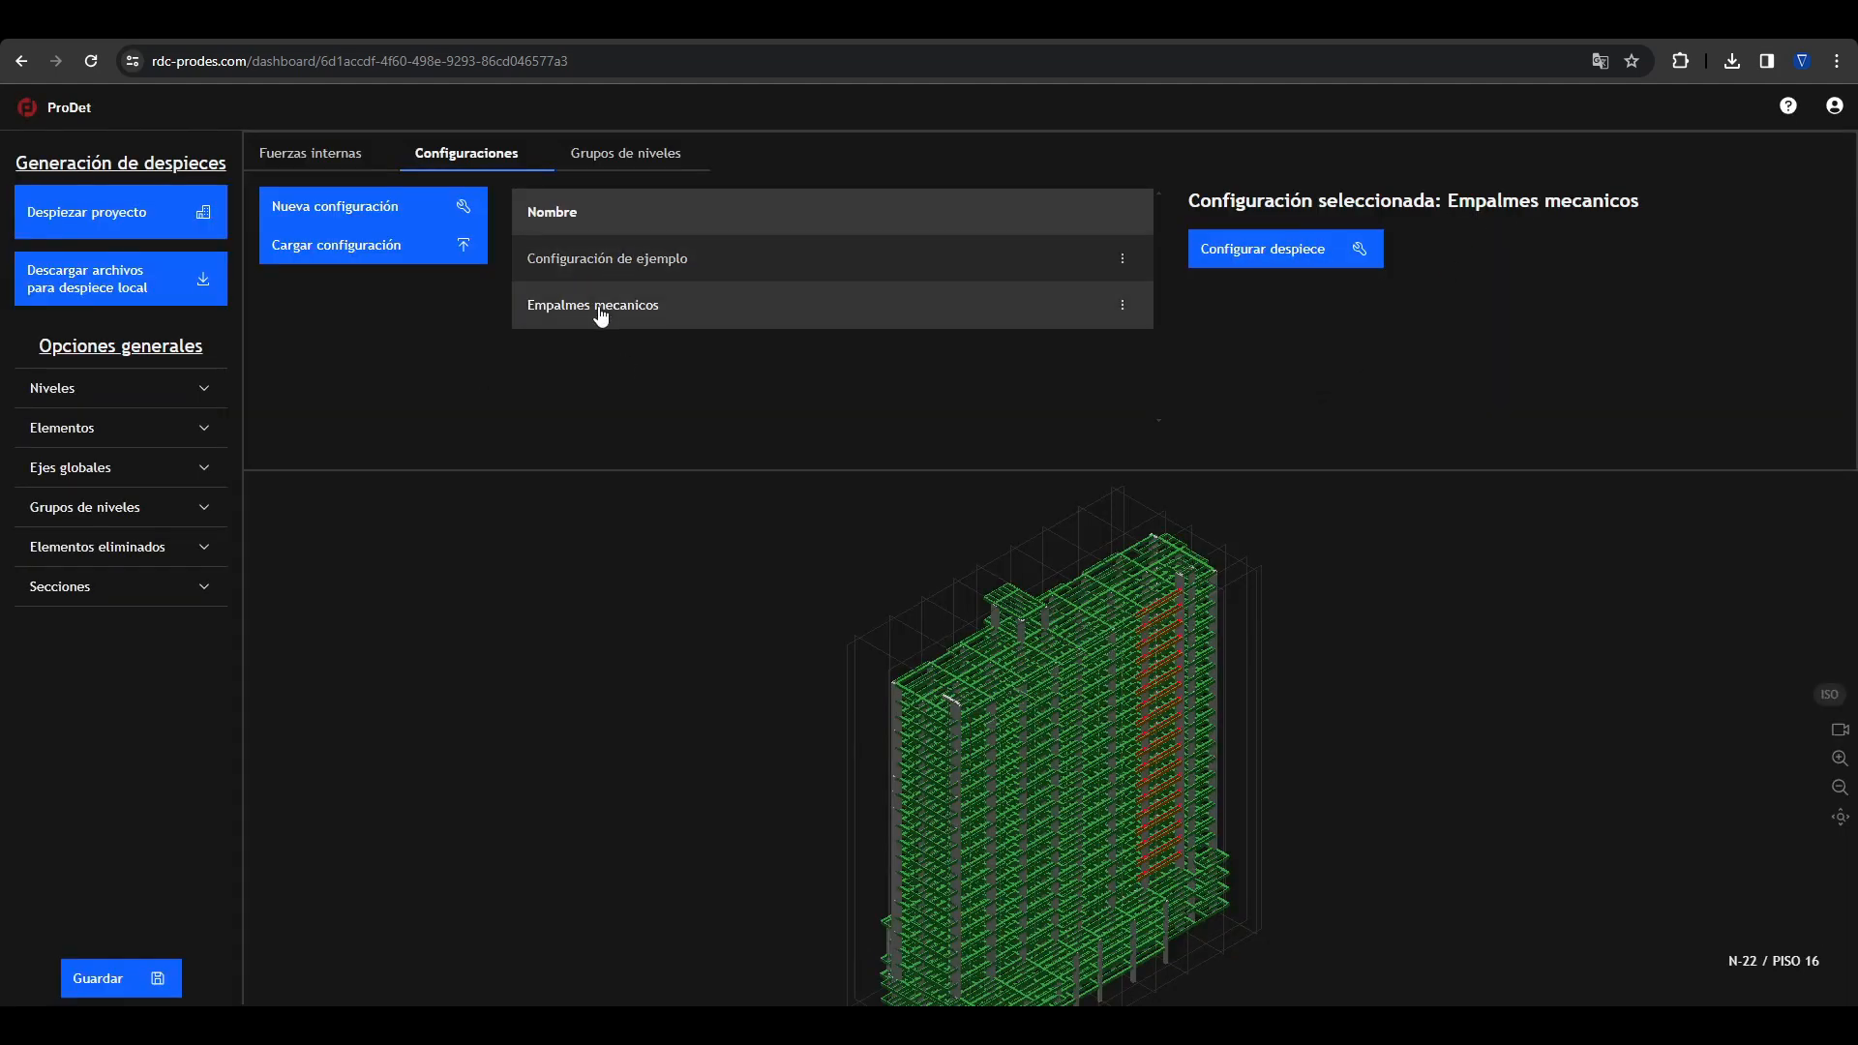
left_click(106, 223)
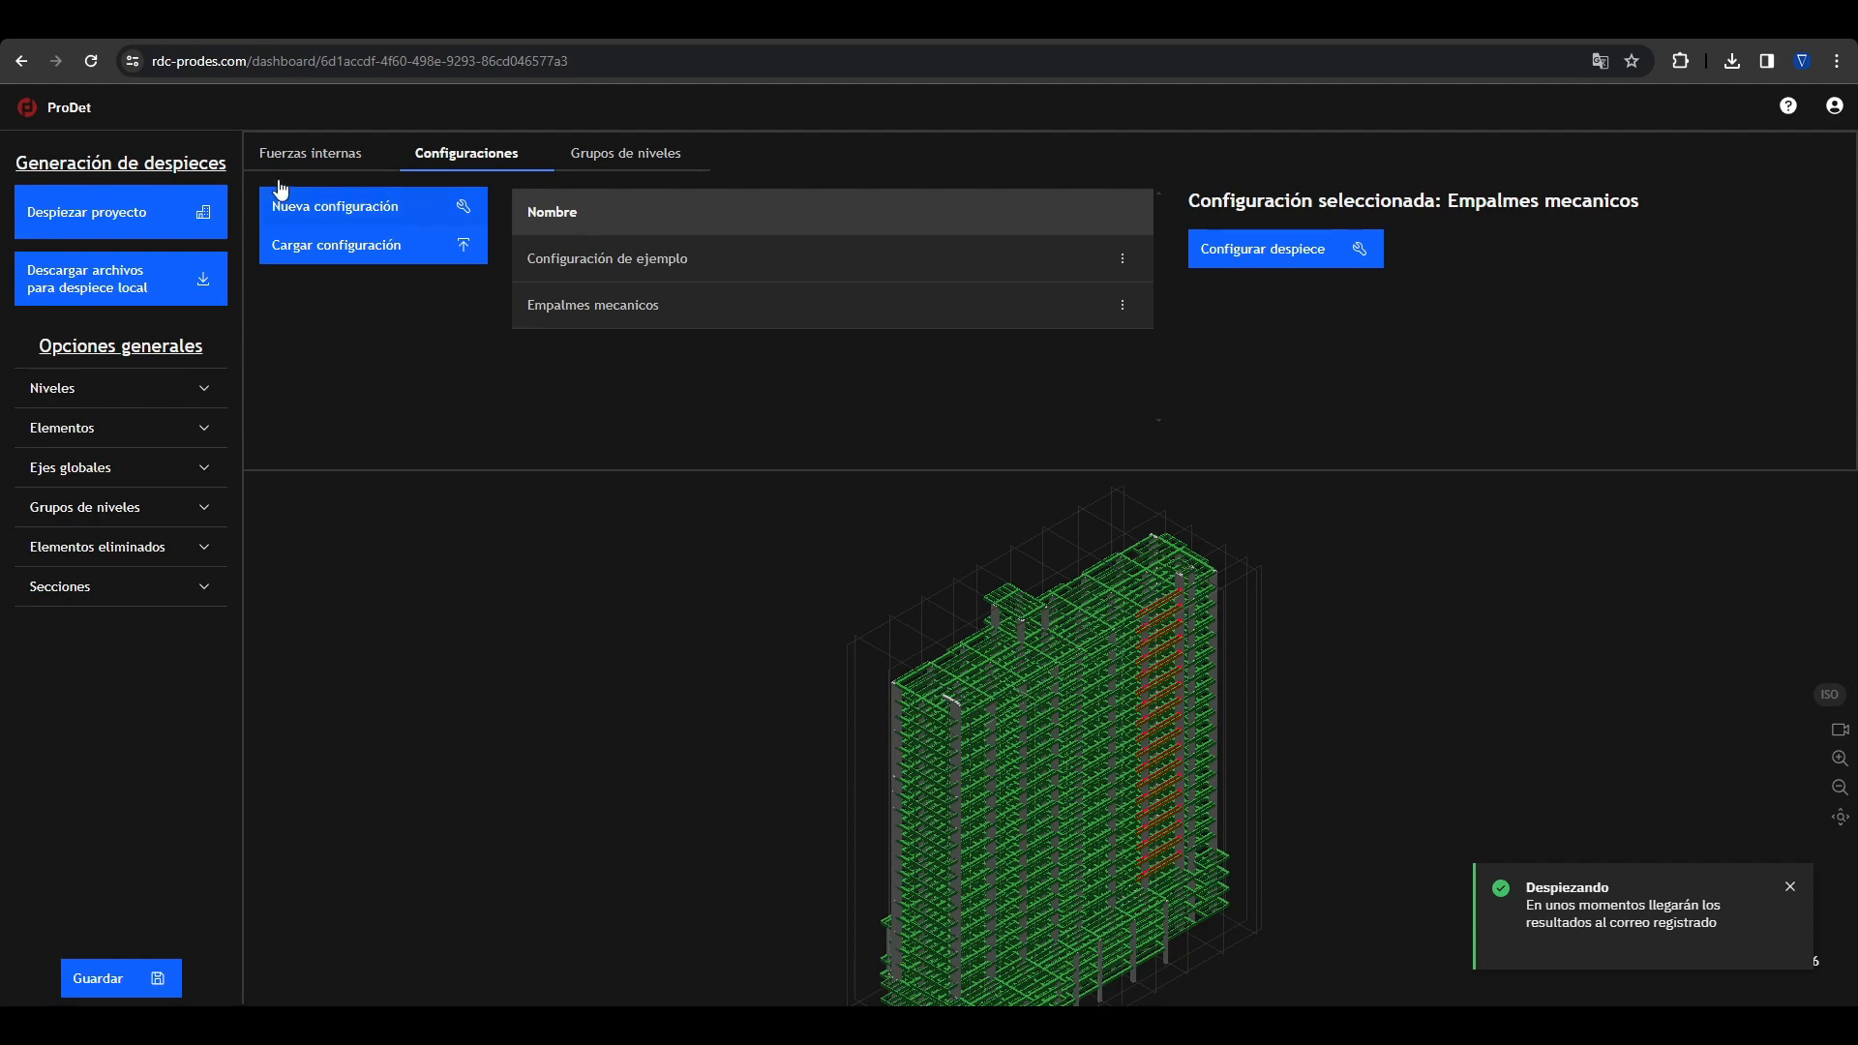
Step: Create a configuration named "Redistribución" based on NSR-10 Estructuras DMO
left_click(303, 214)
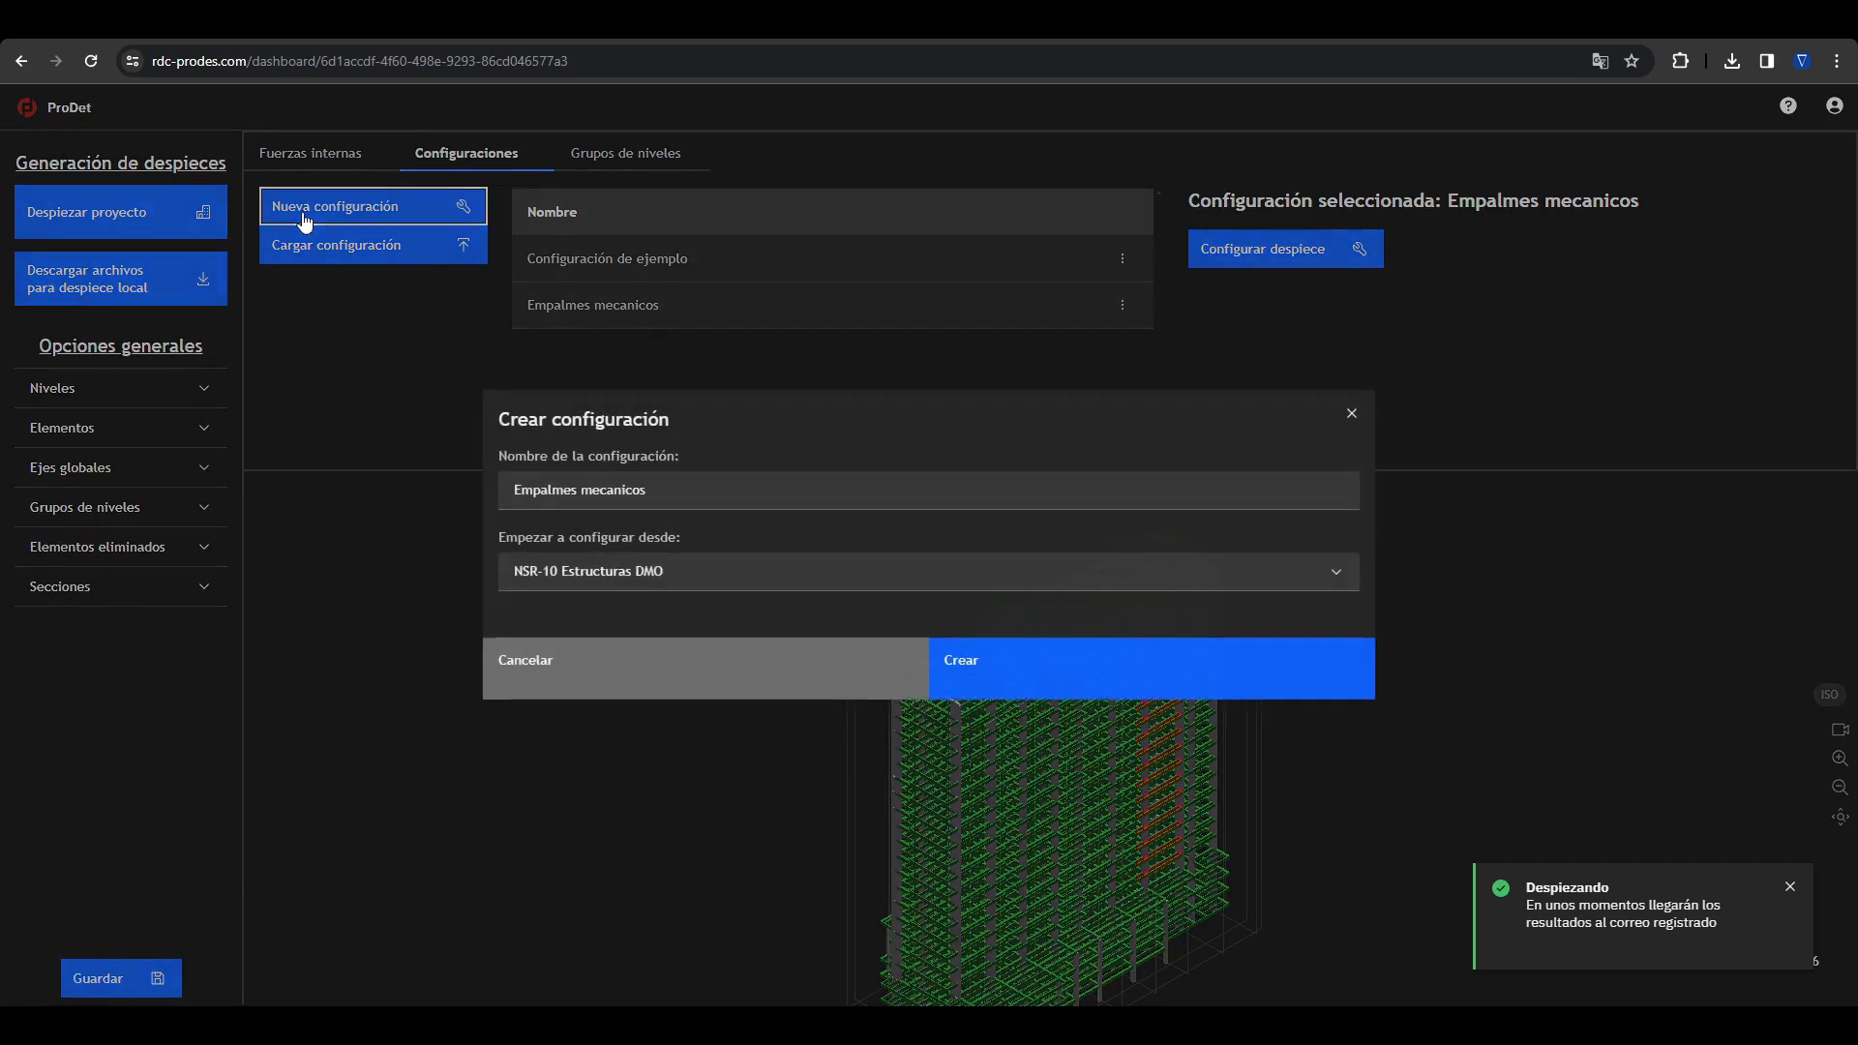
triple_click(683, 489)
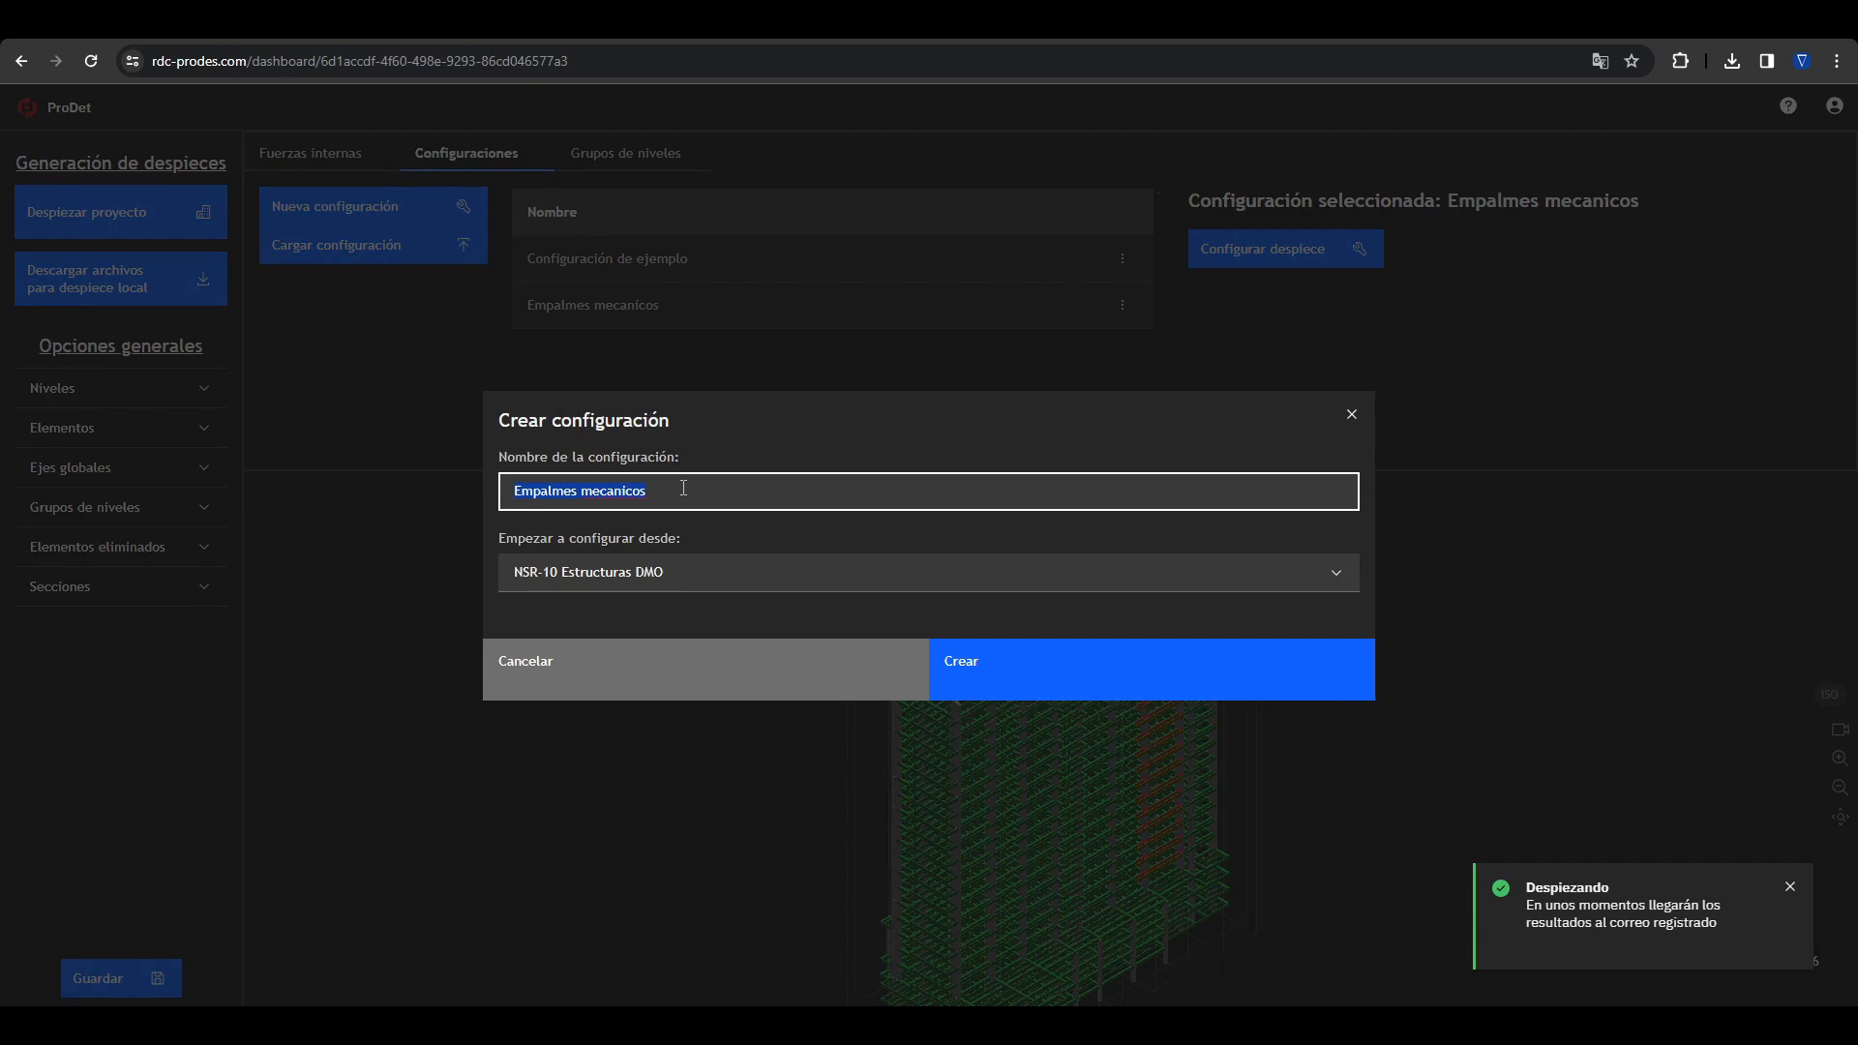
type("Redistribiuc")
type("ón")
left_click(1050, 693)
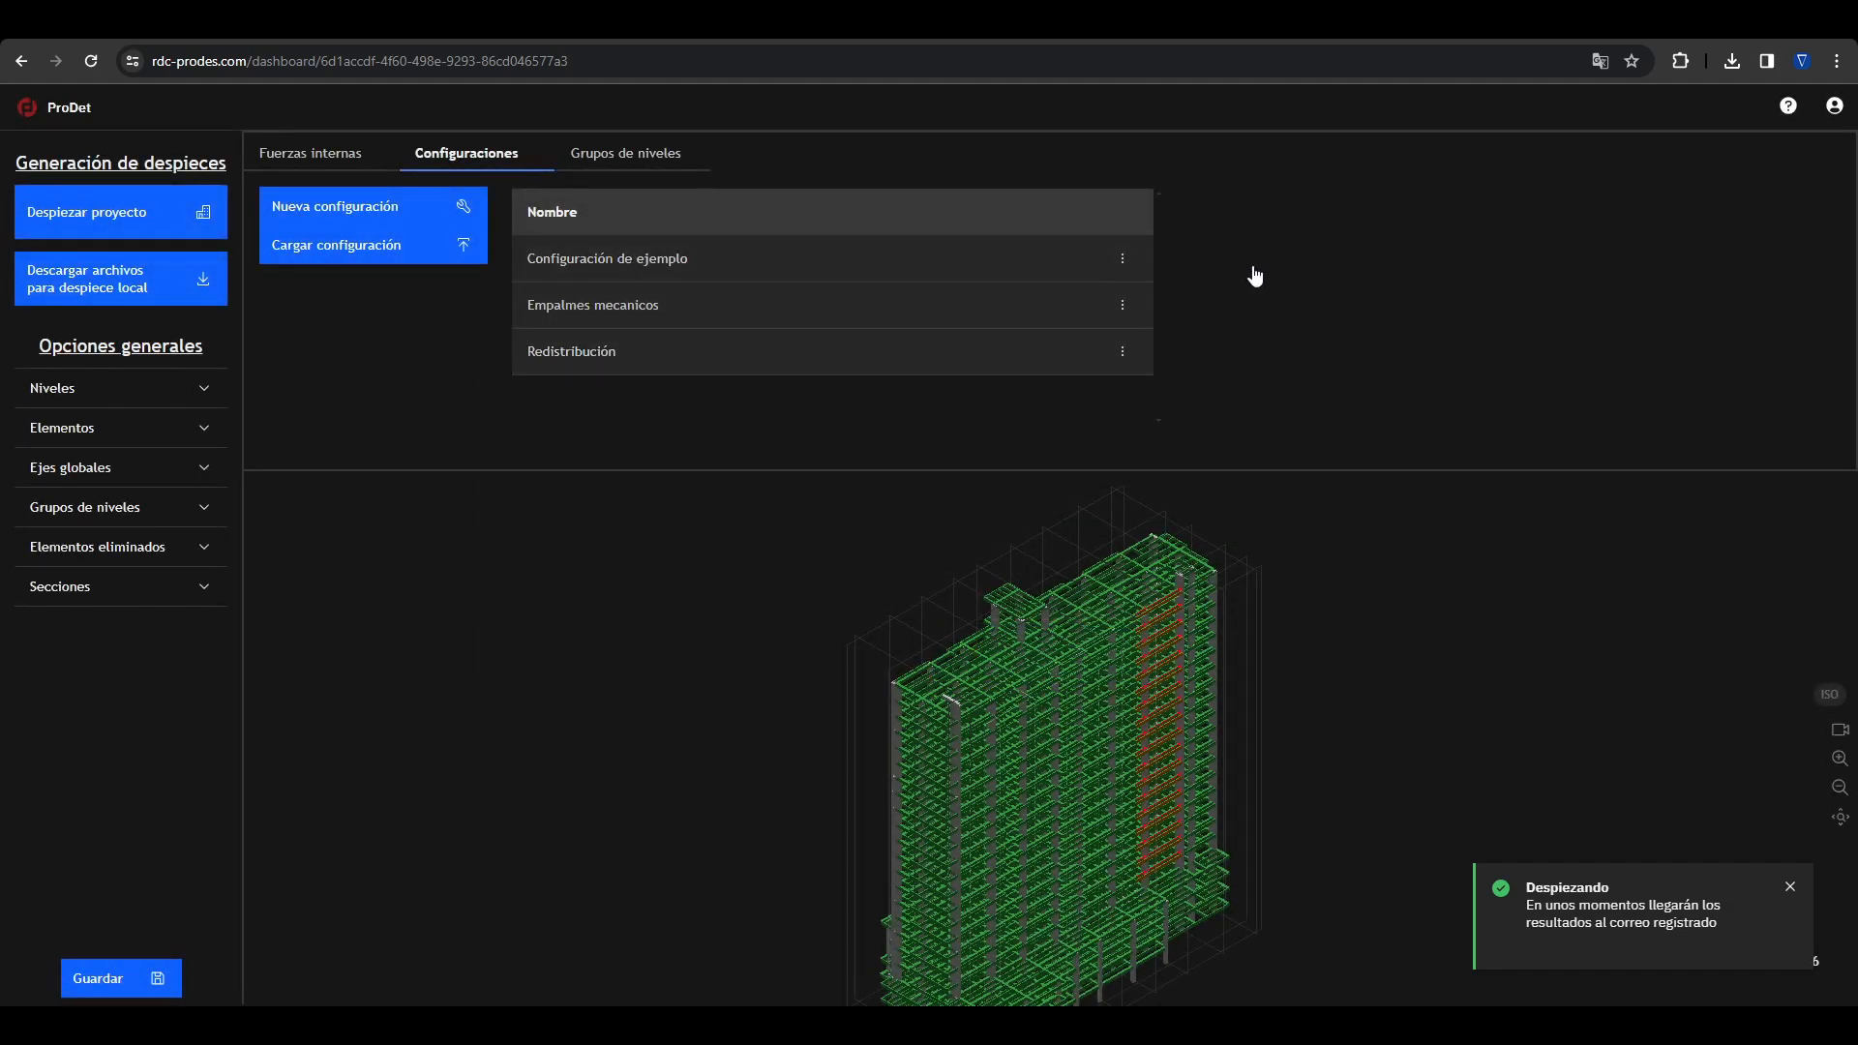
Step: Enable moment redistribution in the advanced flexural reinforcement settings for Vigas of the Redistribución configuration and save it
left_click(1233, 249)
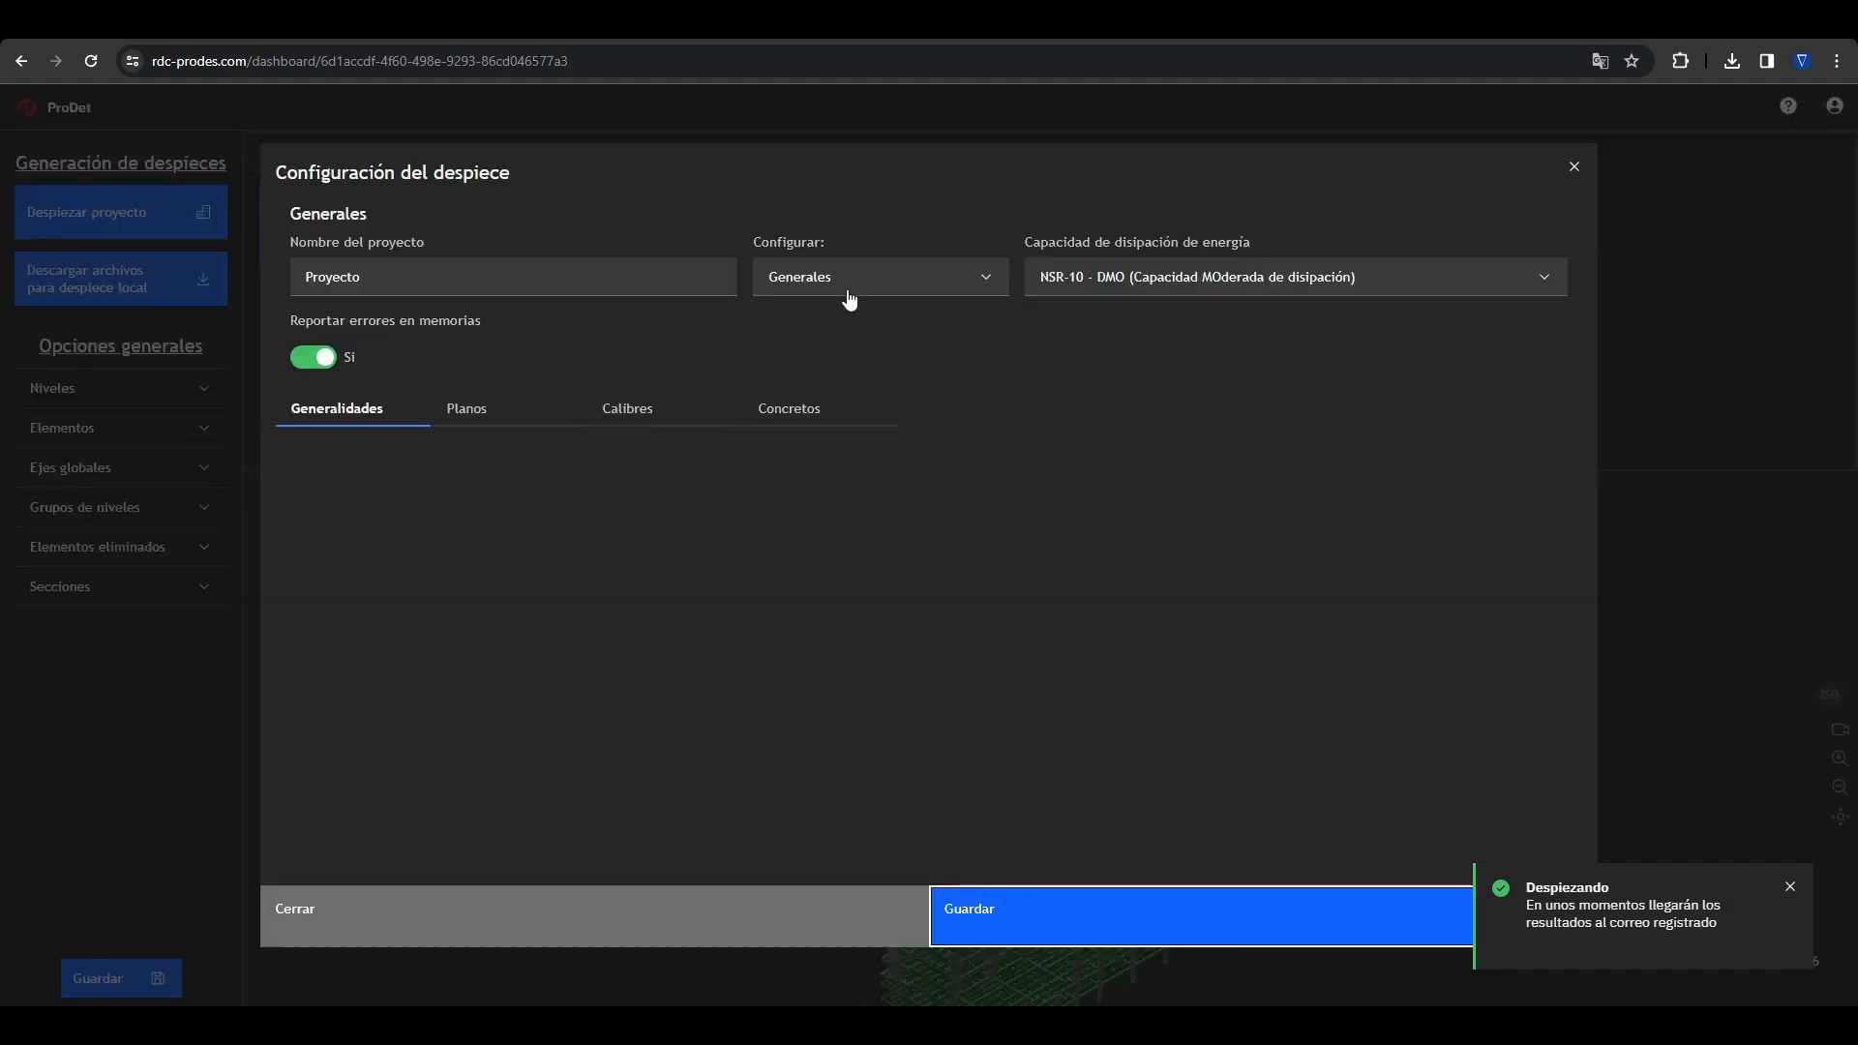
left_click(833, 278)
left_click(780, 324)
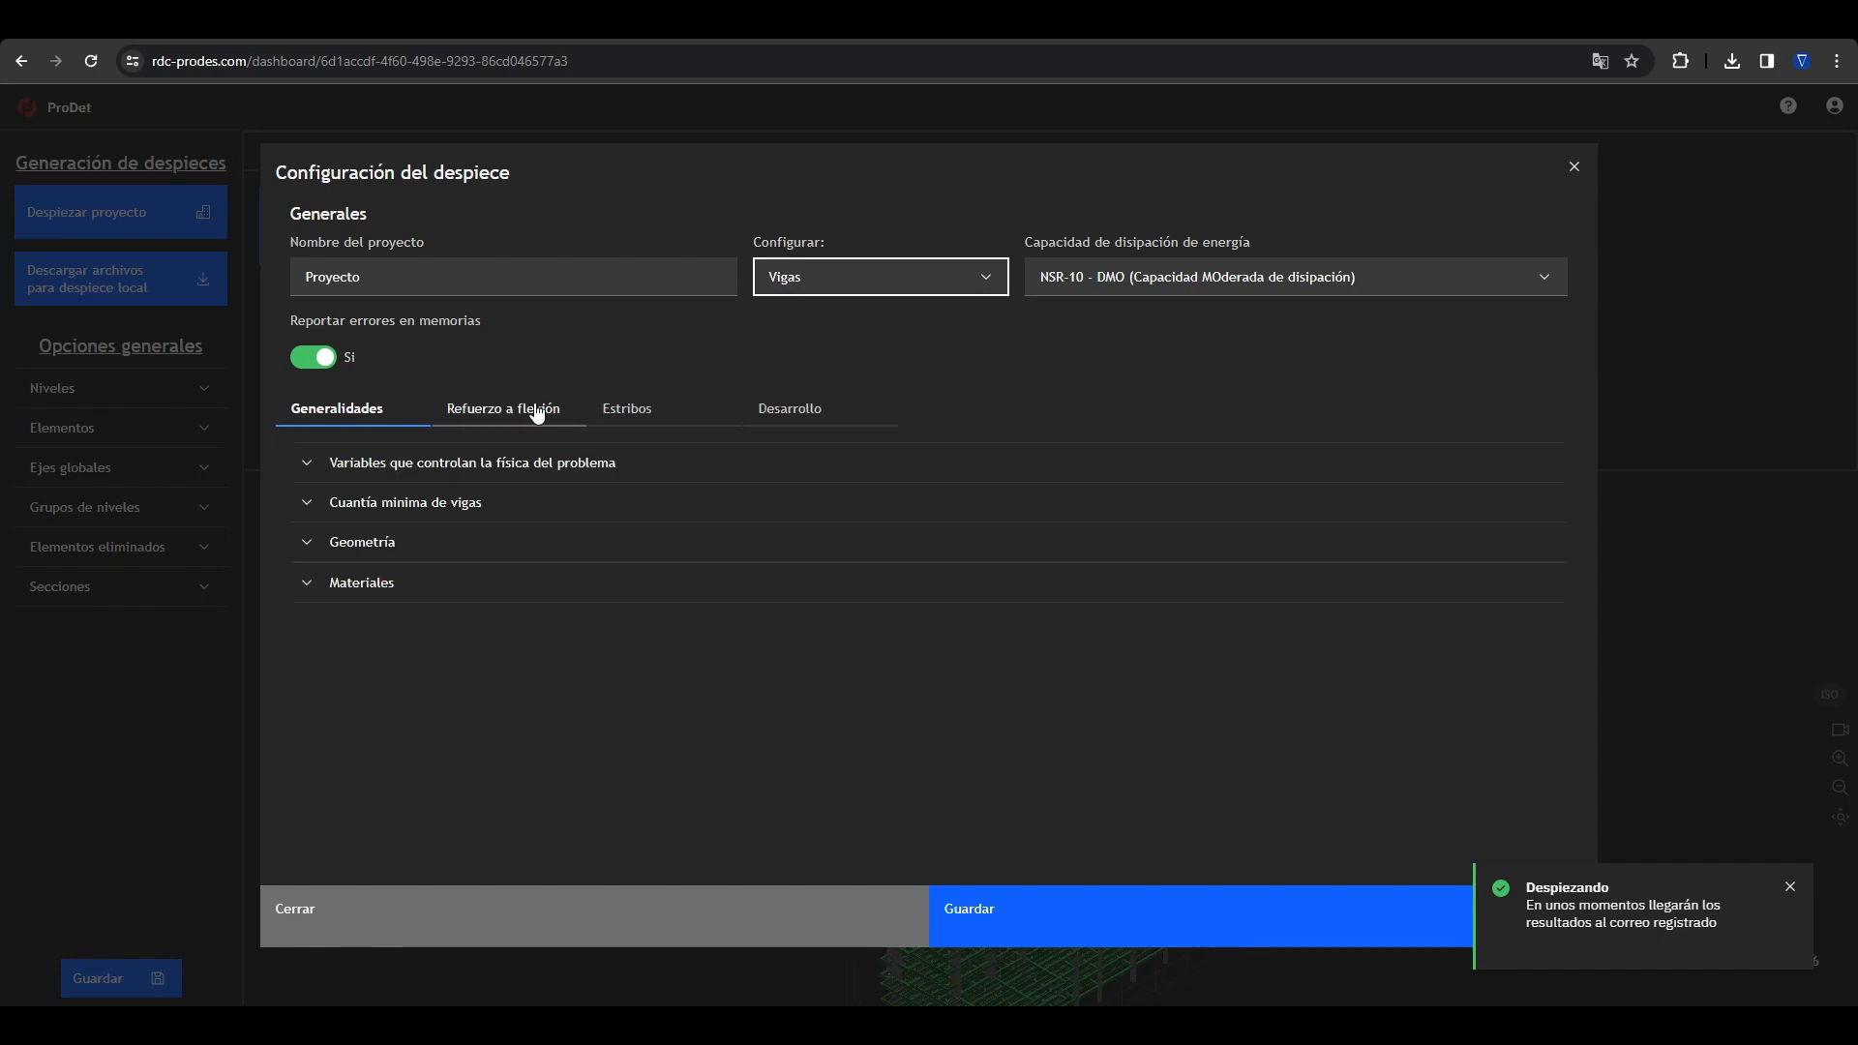
left_click(505, 410)
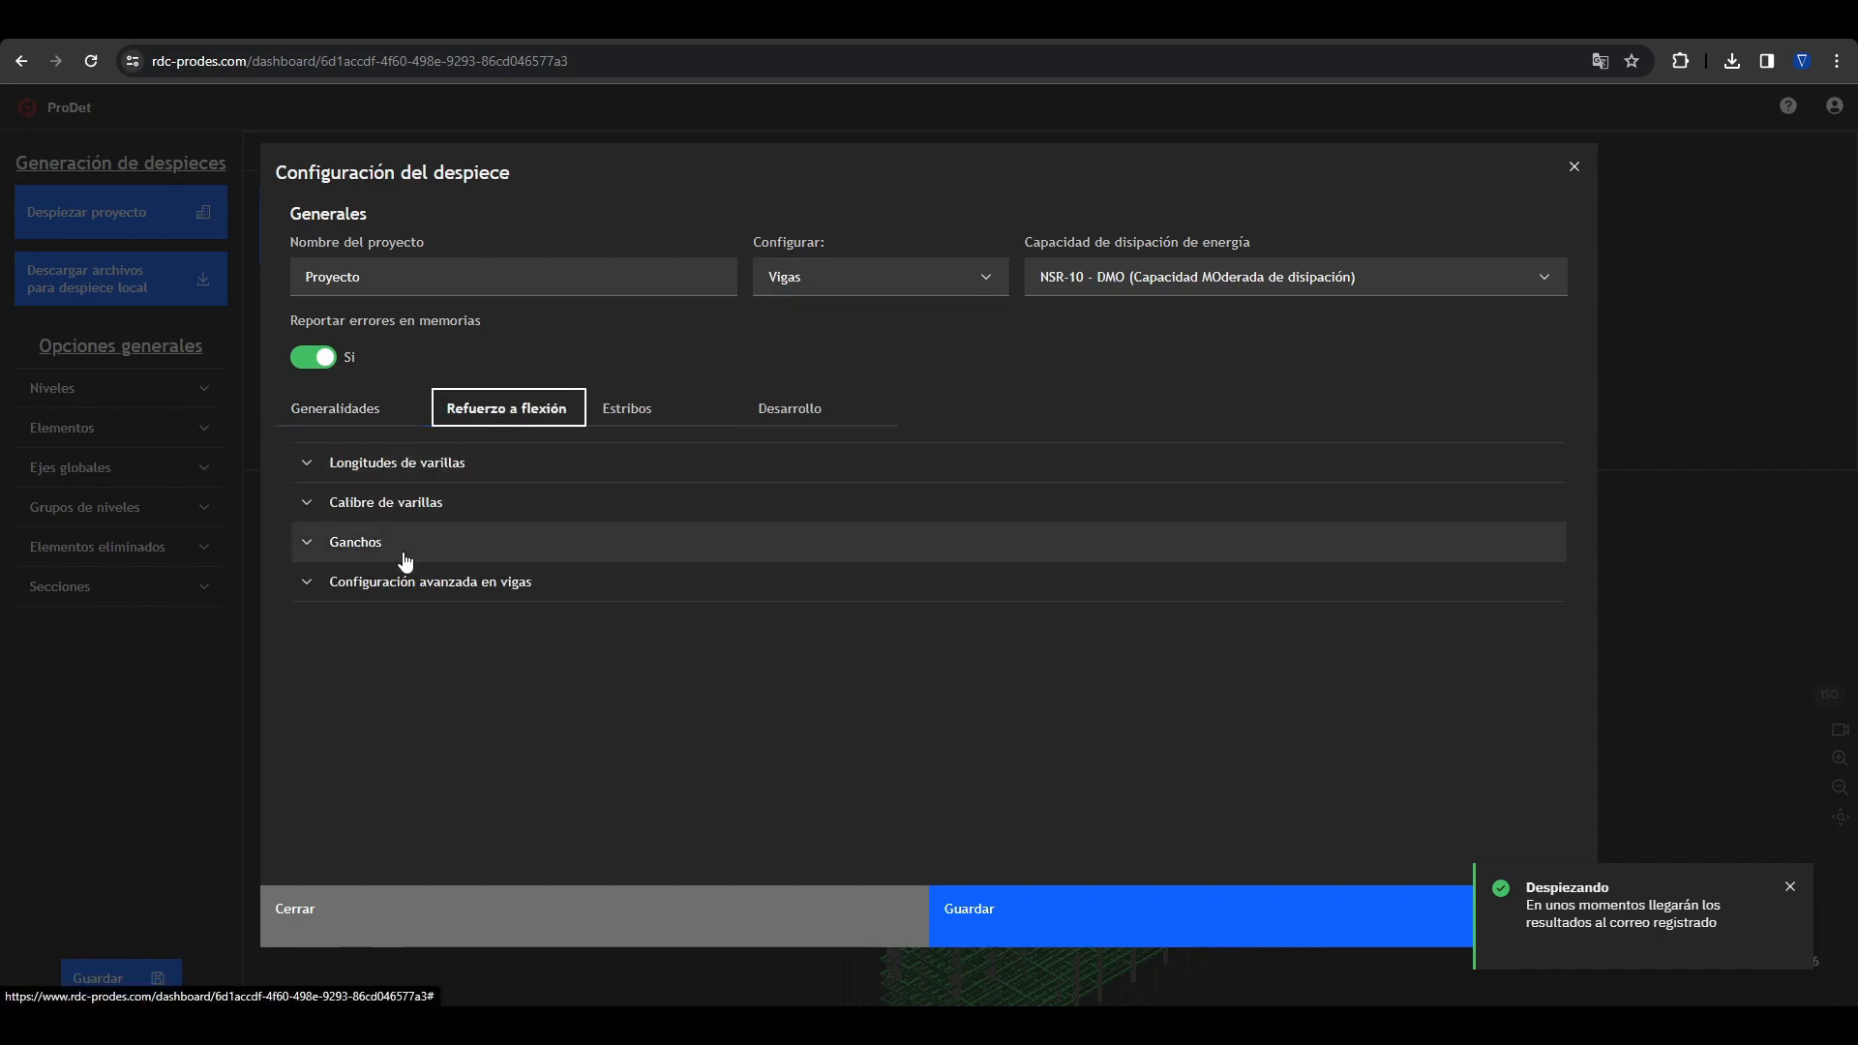
left_click(397, 582)
scroll(365, 713, "down", 7)
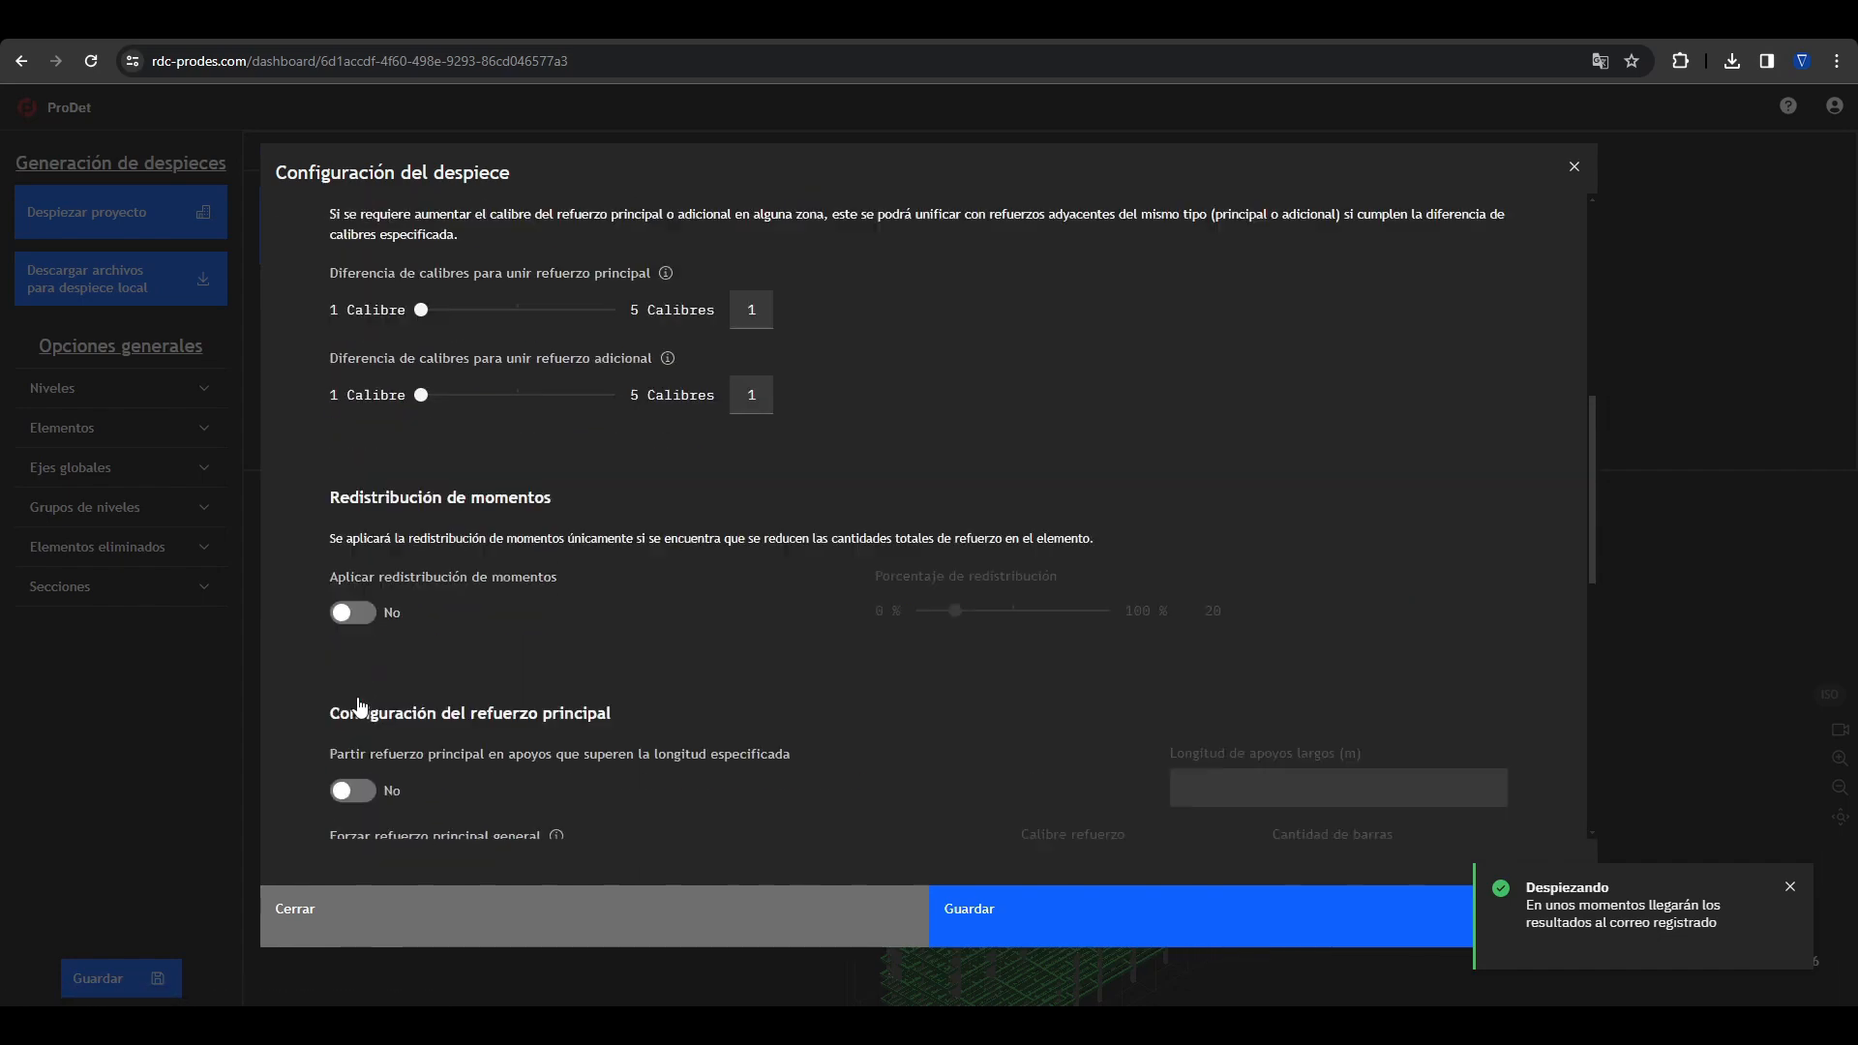
left_click(356, 600)
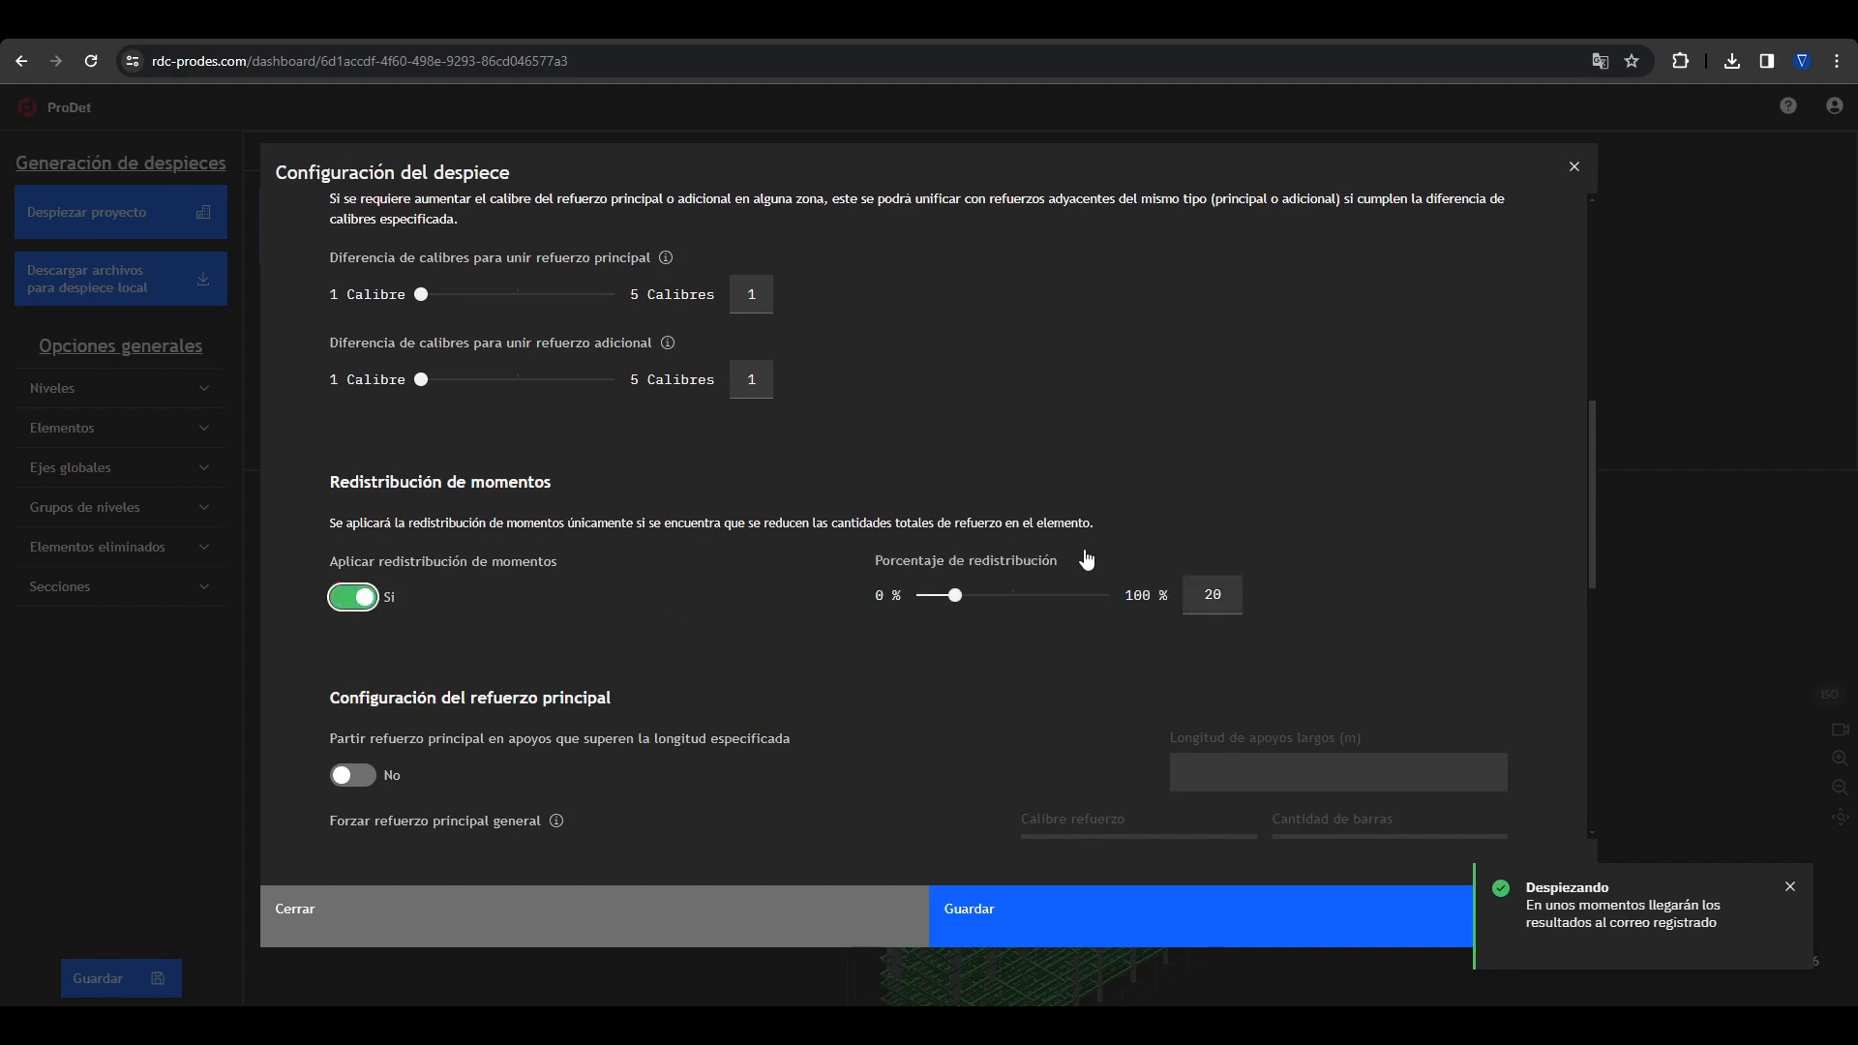
left_click(1790, 886)
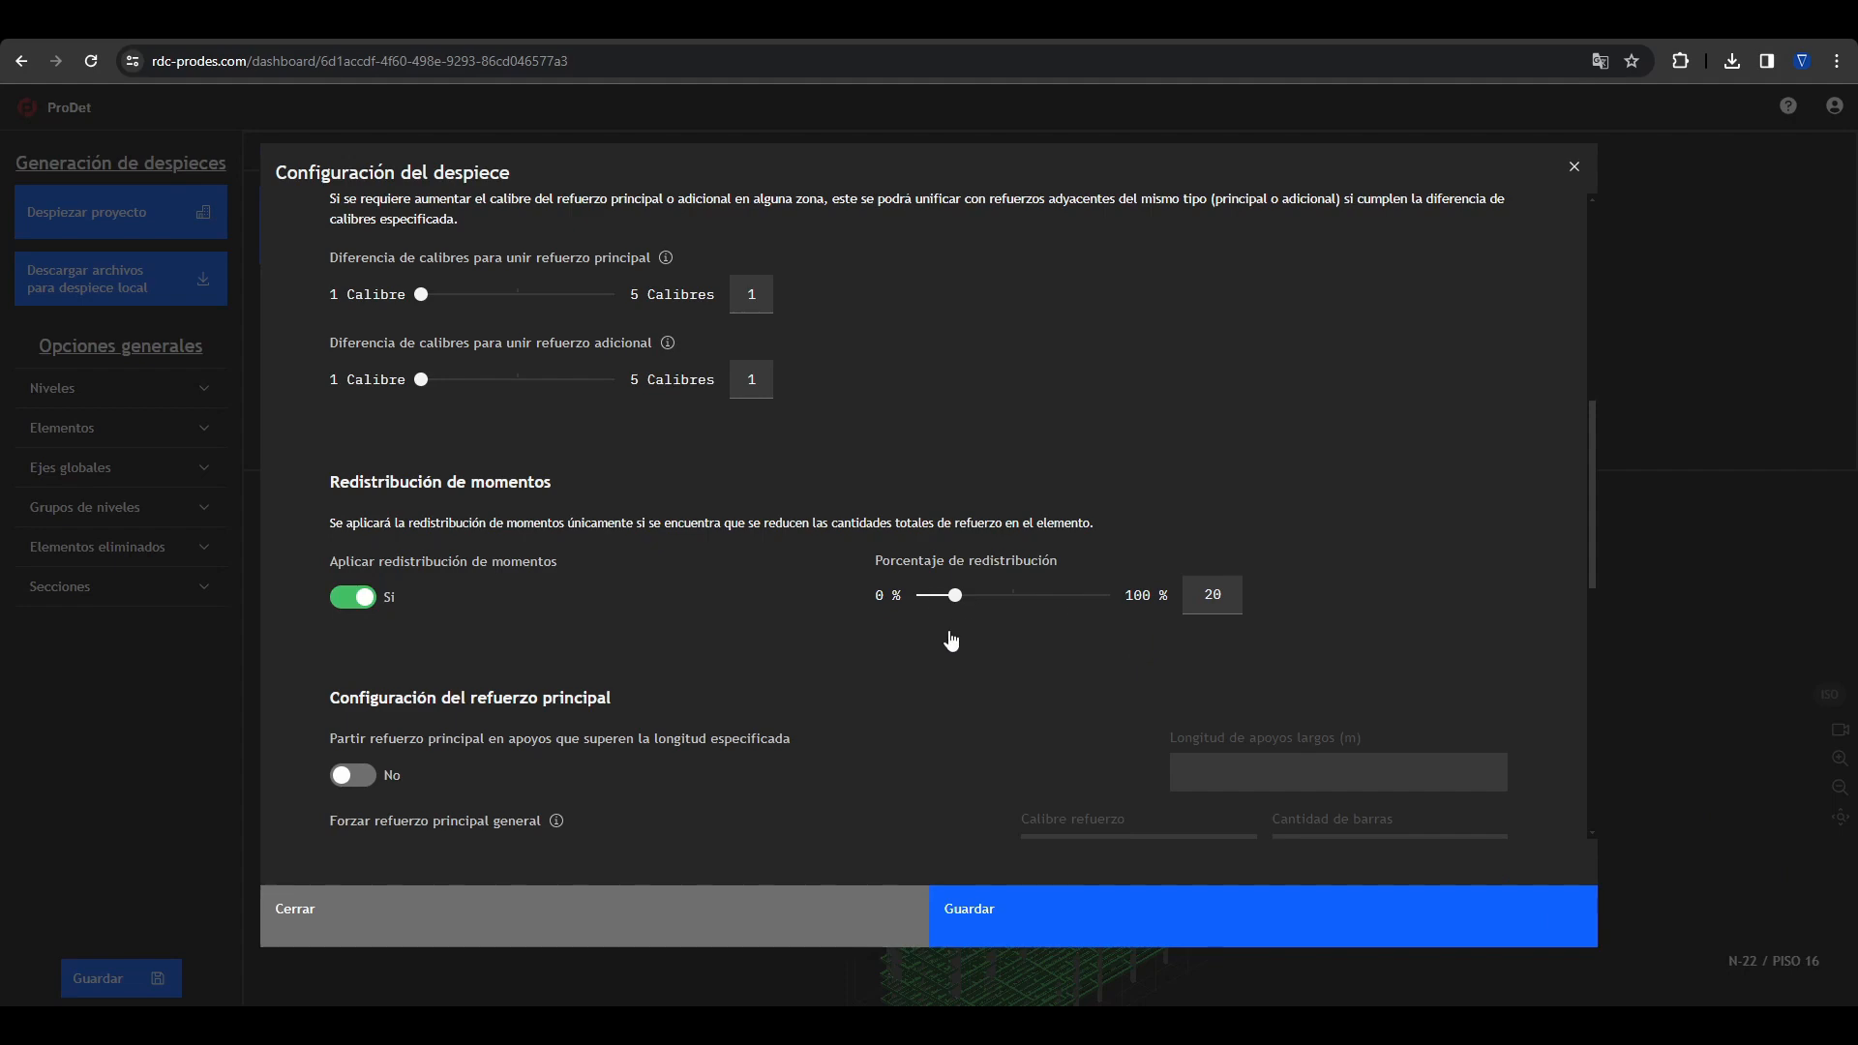
left_click(1025, 903)
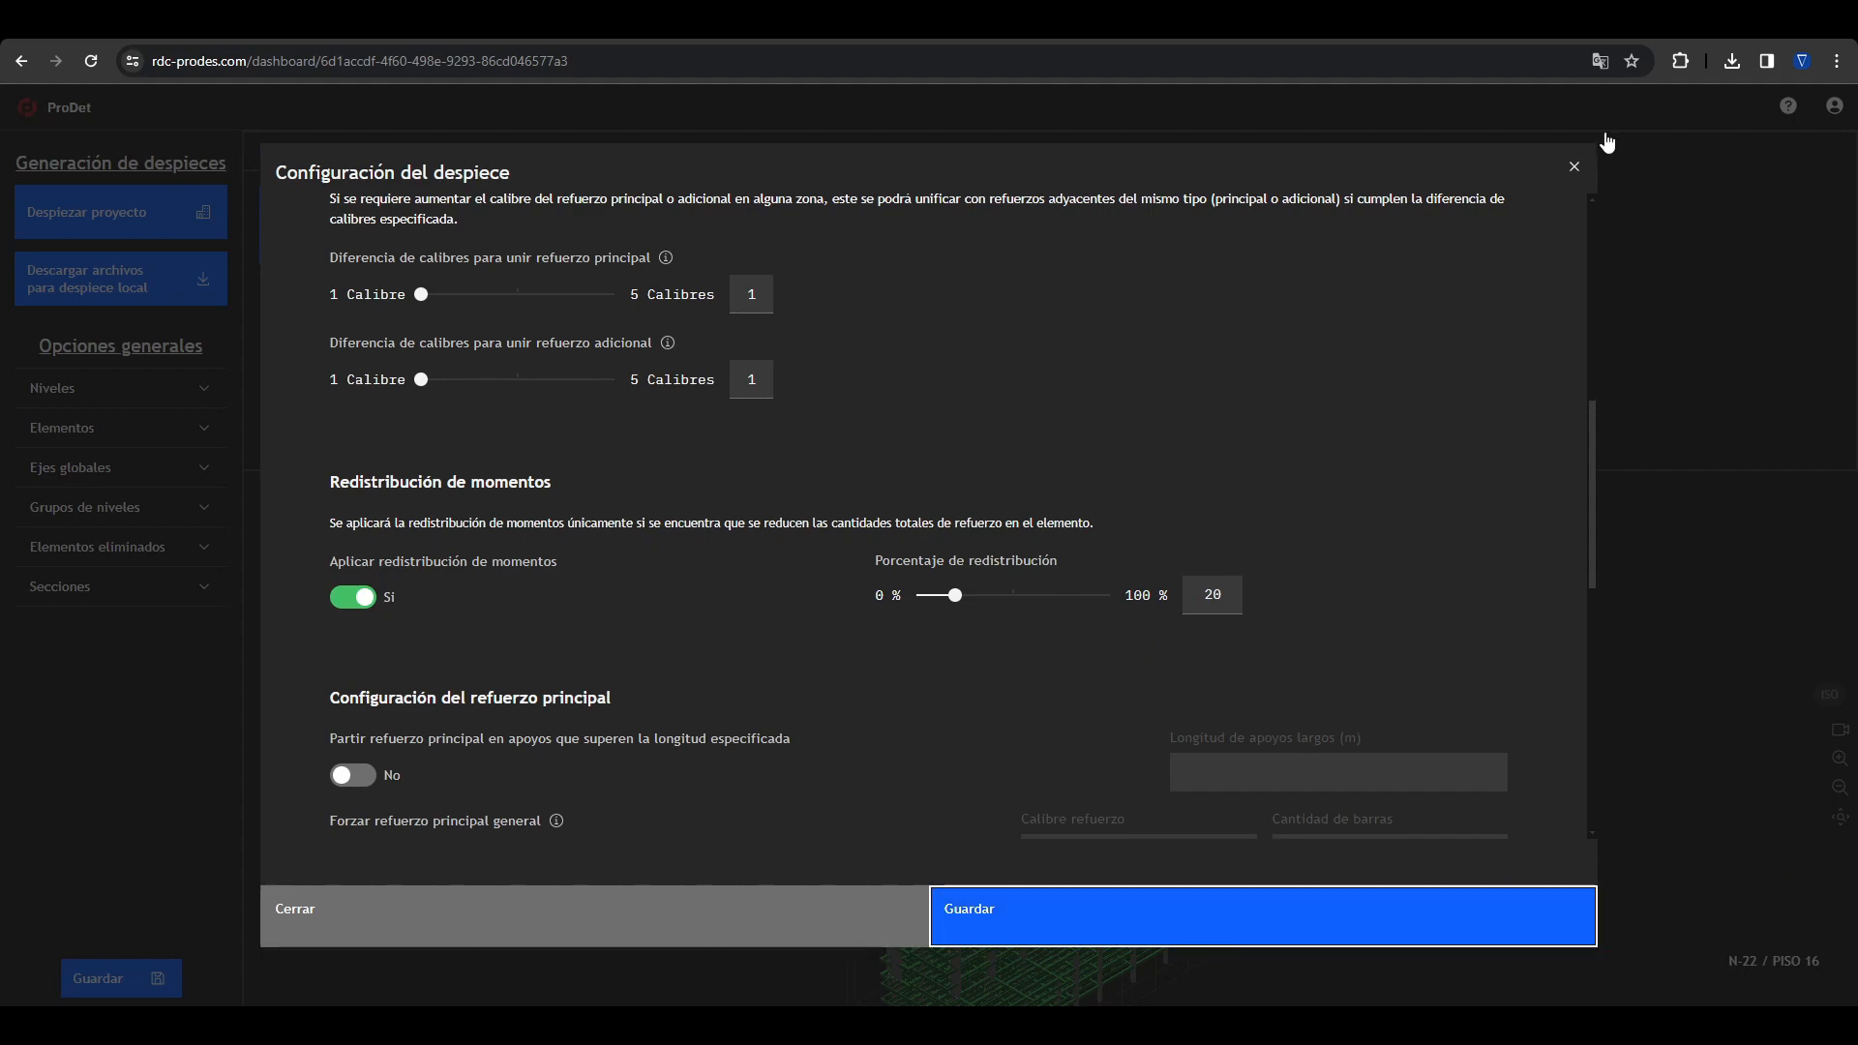
Step: Close the Redistribución configuration's settings and launch the project's detailing
left_click(1574, 166)
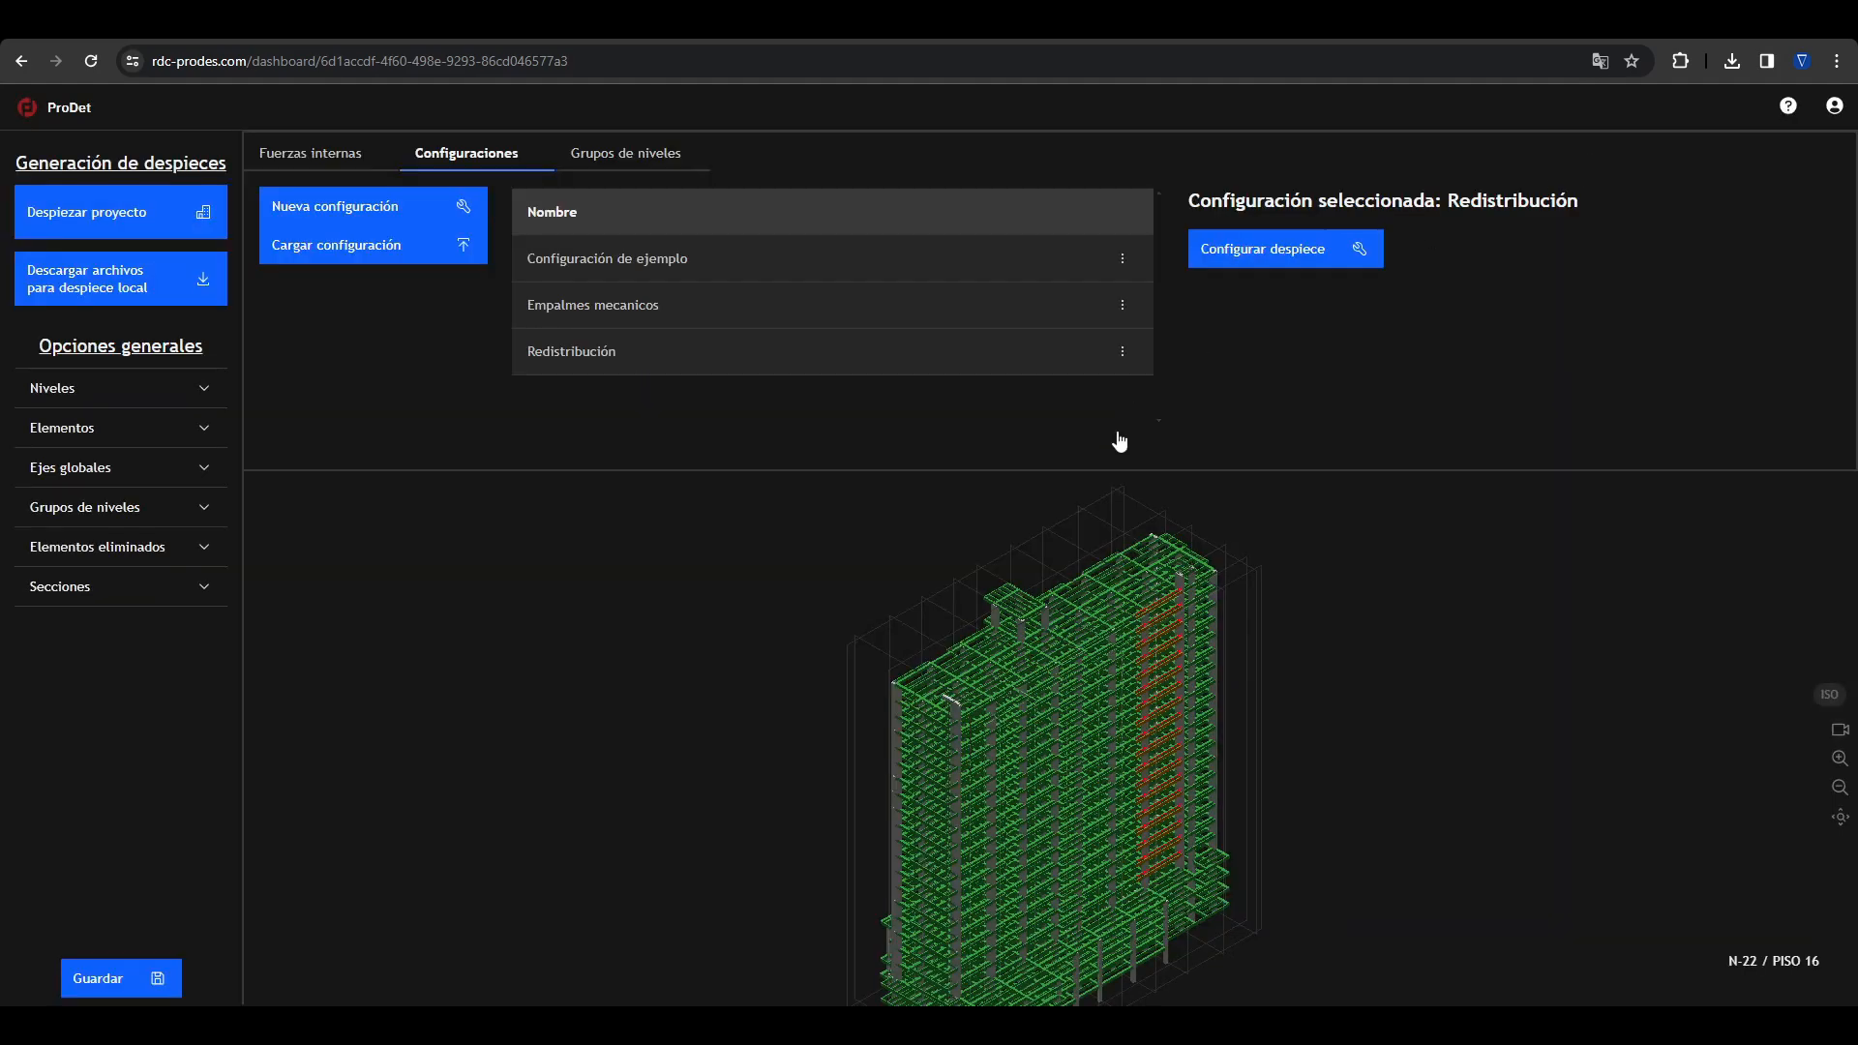
left_click(85, 222)
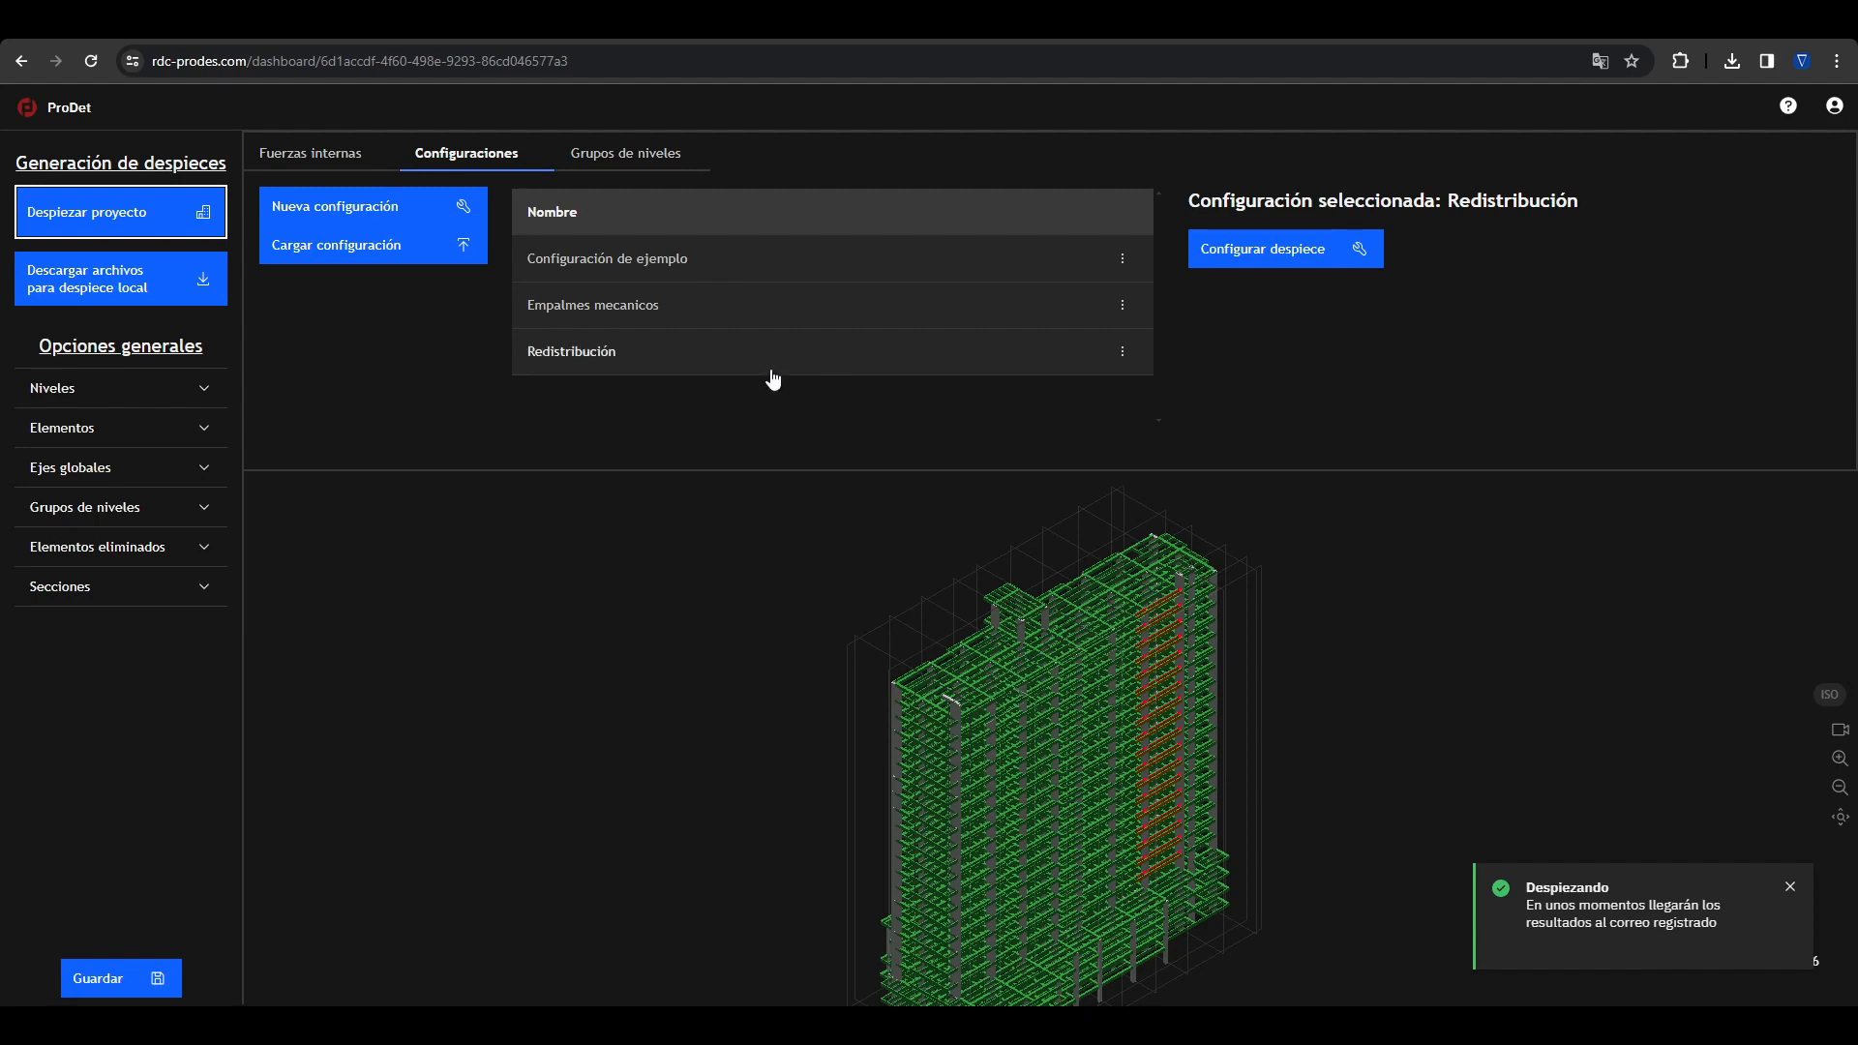
left_click(390, 336)
Step: Add the internal forces case Fzas_EfectosSitio.anl to the project and dismiss the notifications
left_click(319, 155)
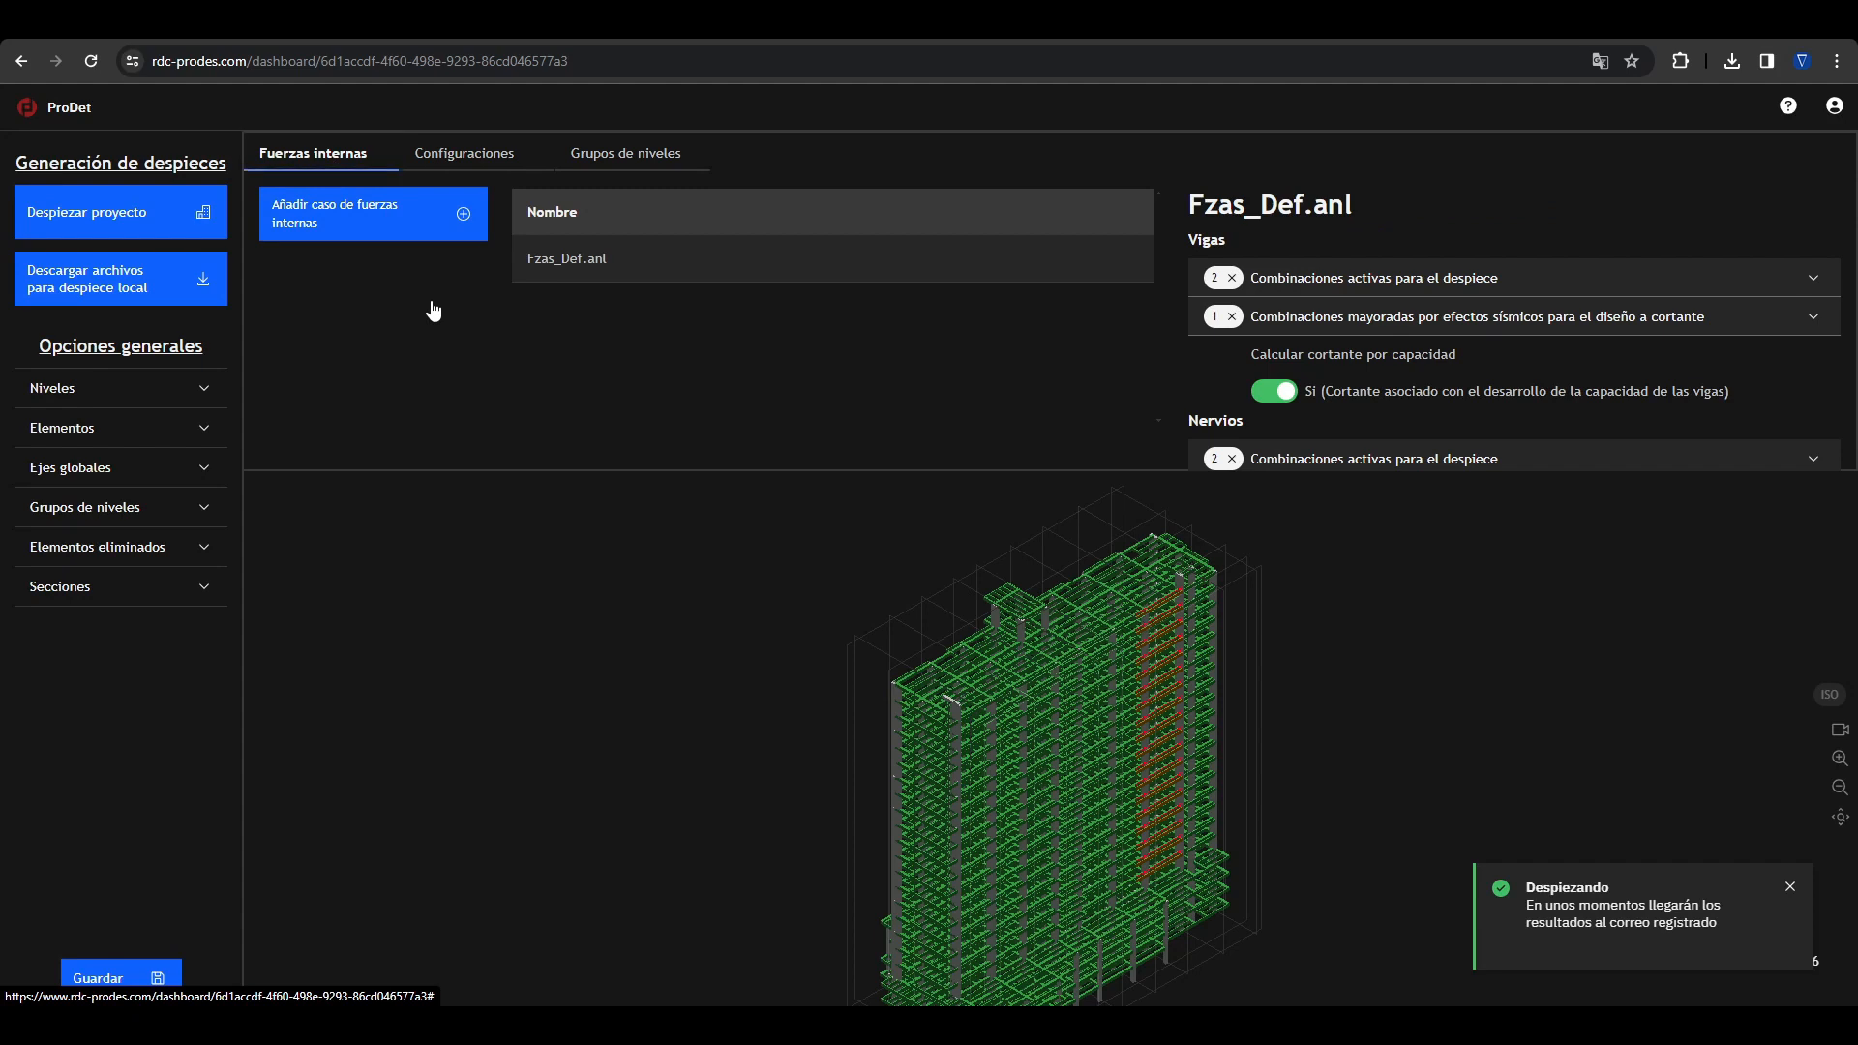
left_click(396, 235)
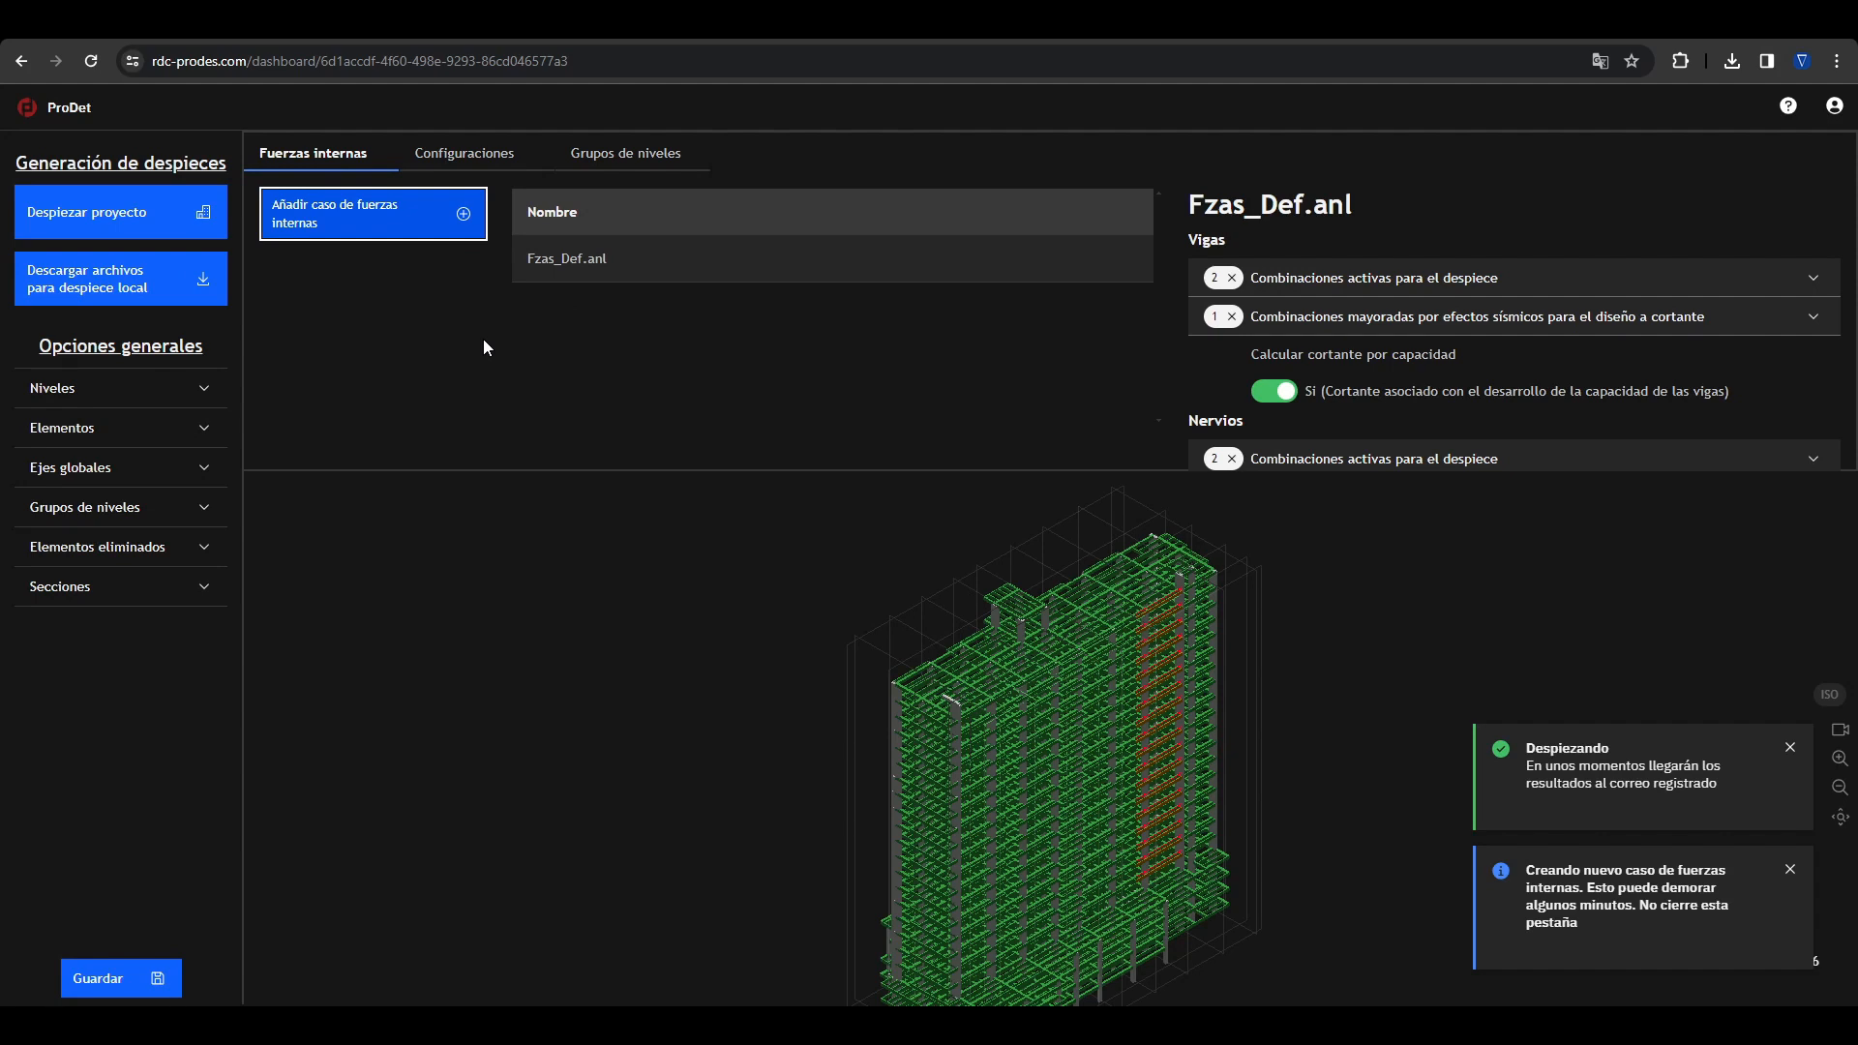
left_click(1790, 870)
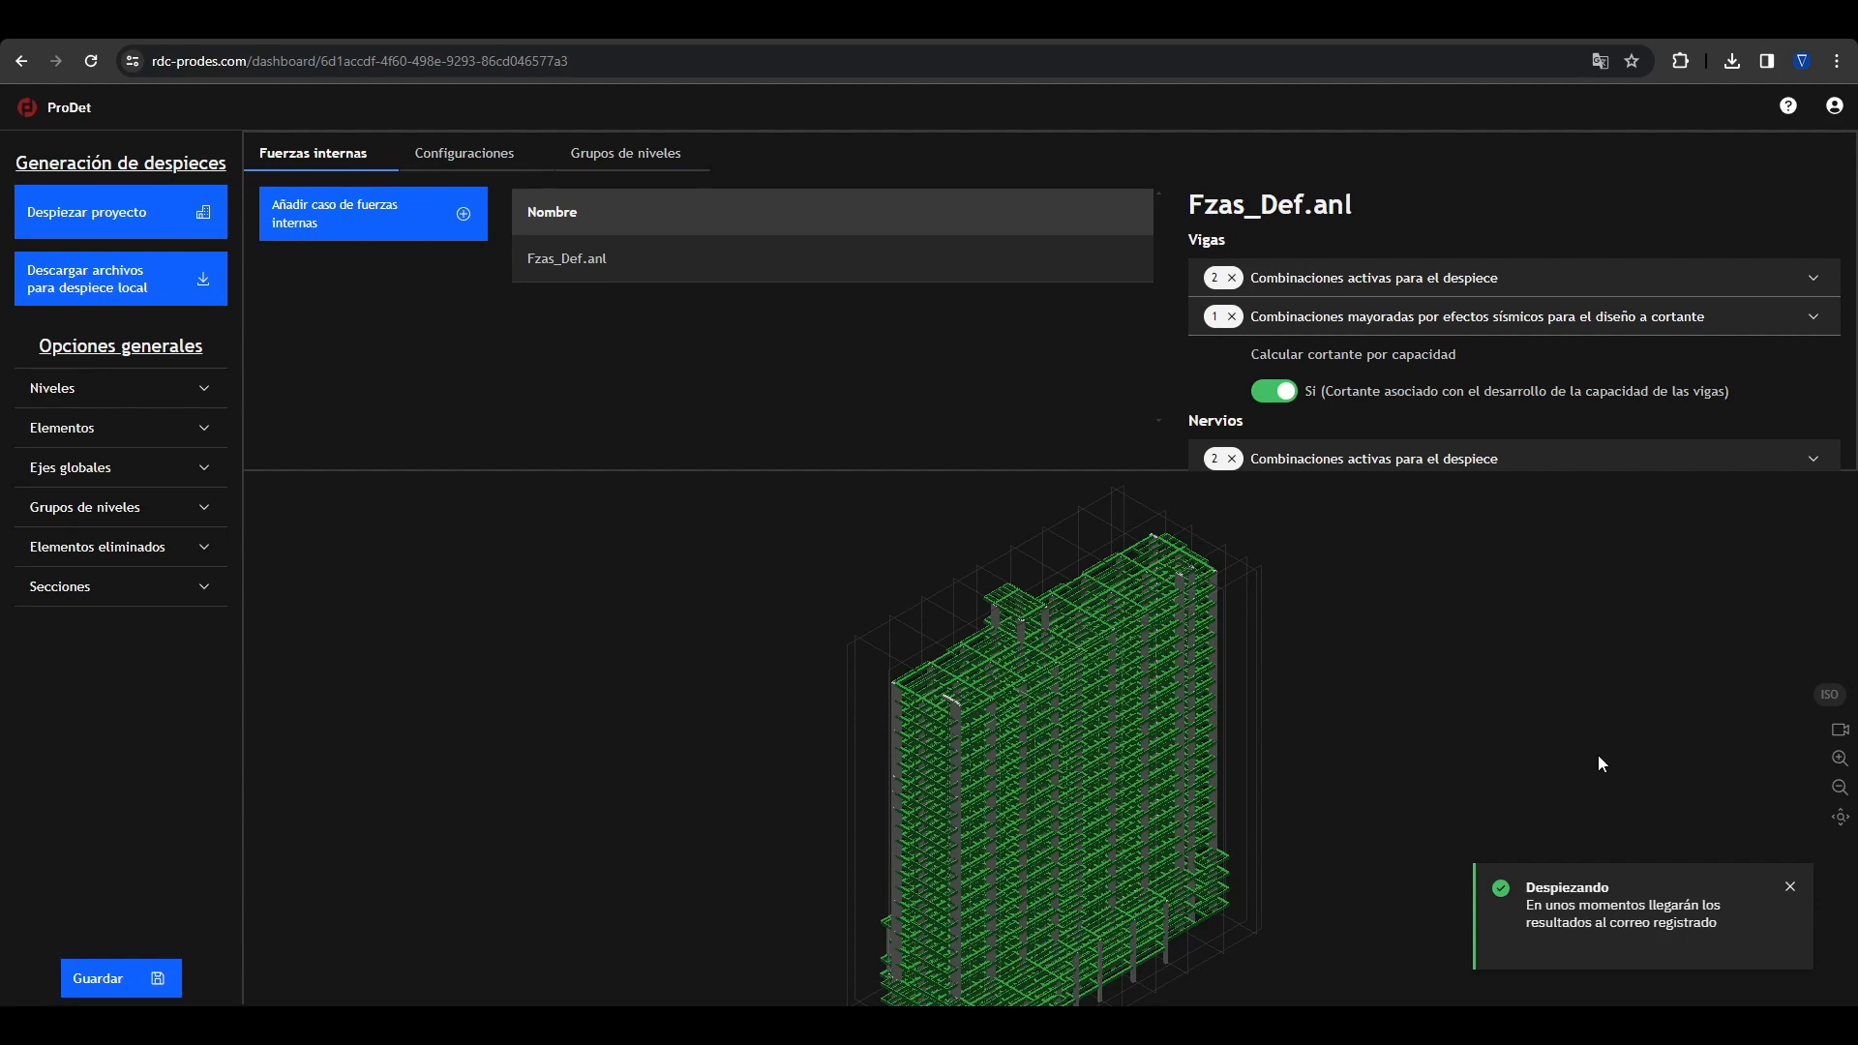
left_click(1791, 890)
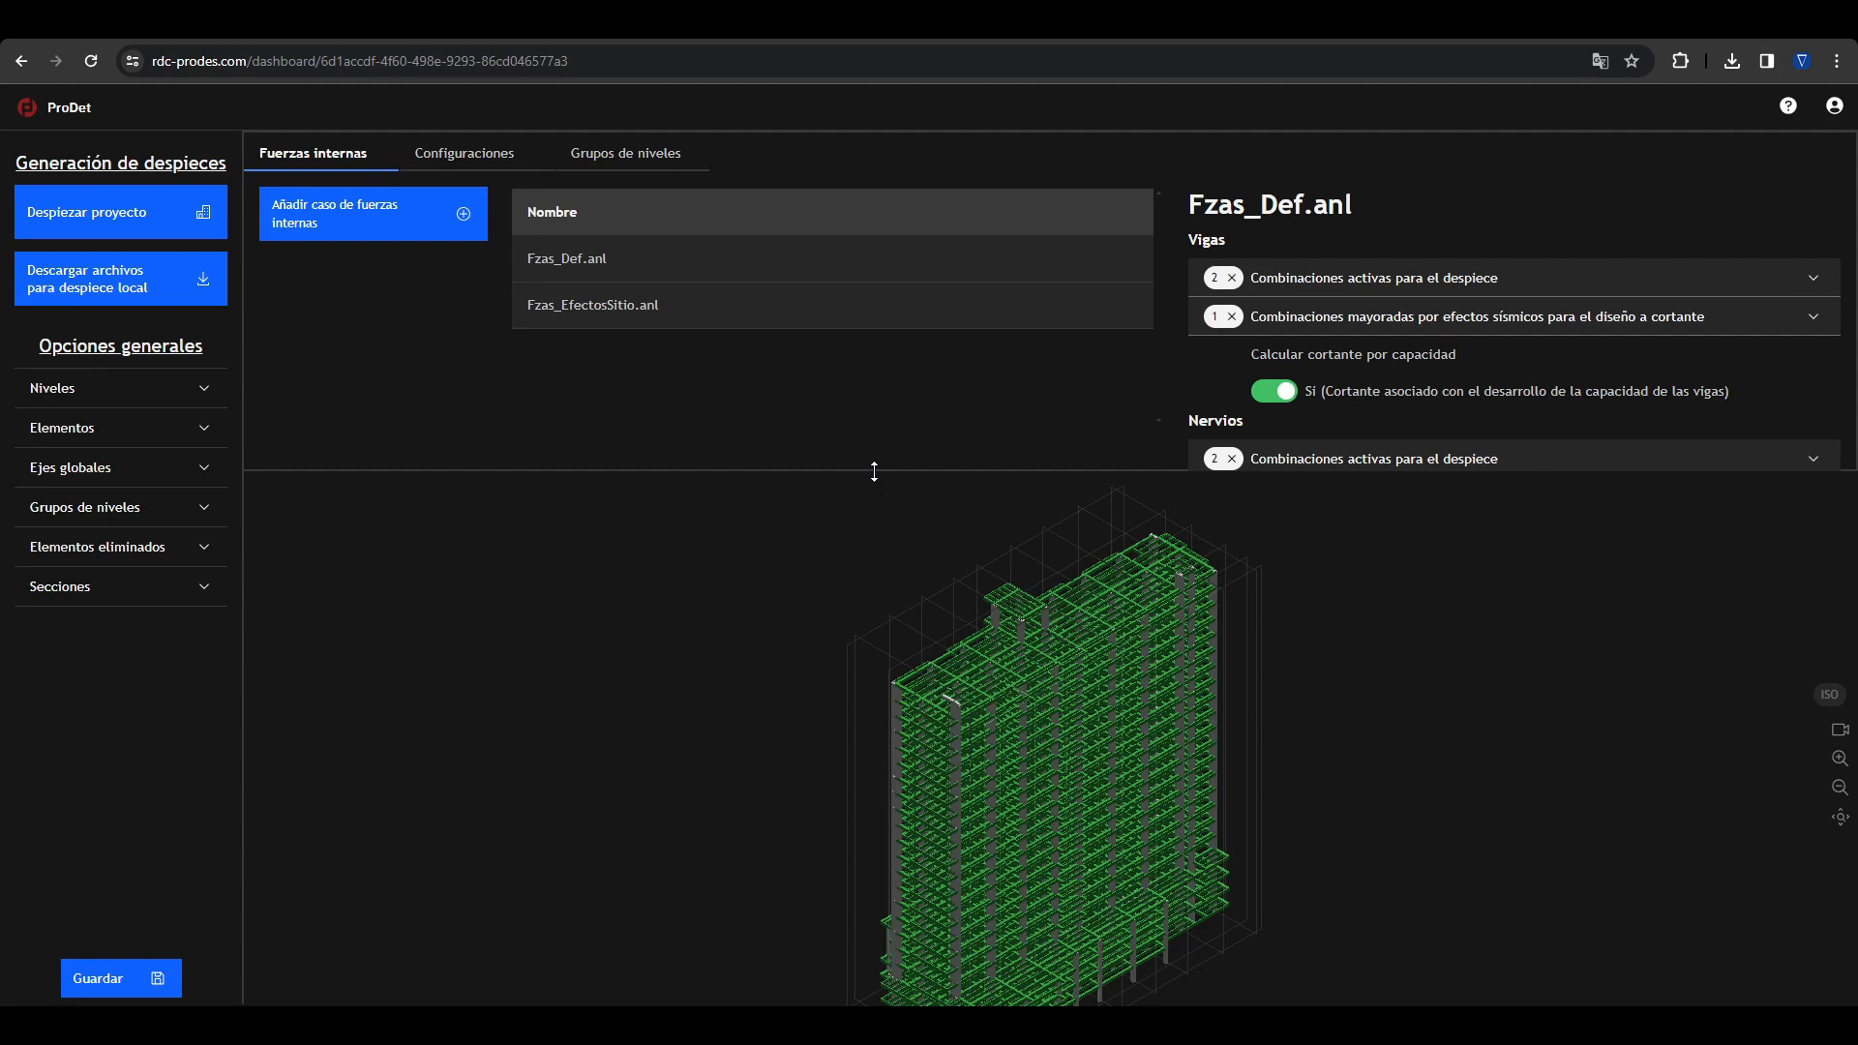
Step: Activate the combinations ENVUT Max and ENVUT Min for detailing the Vigas in the Fzas_EfectosSitio.anl case
left_click(585, 305)
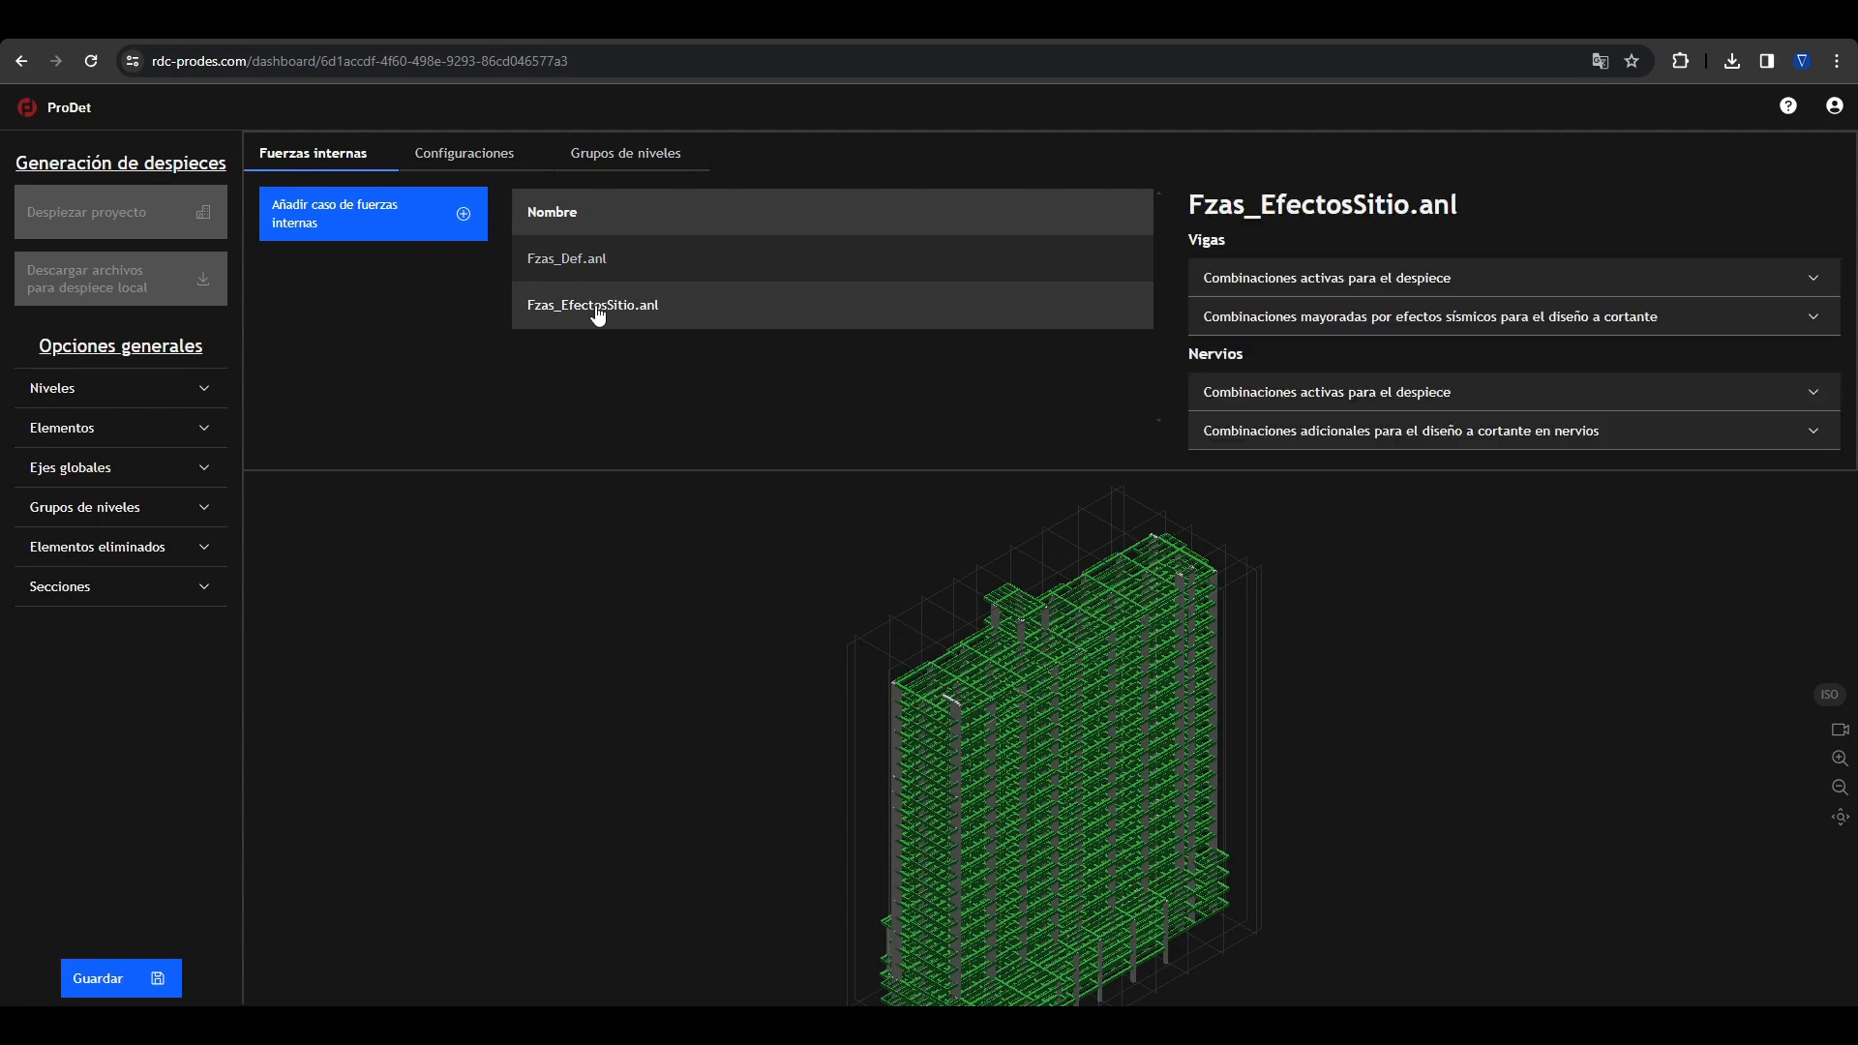
left_click(1287, 279)
left_click(1215, 394)
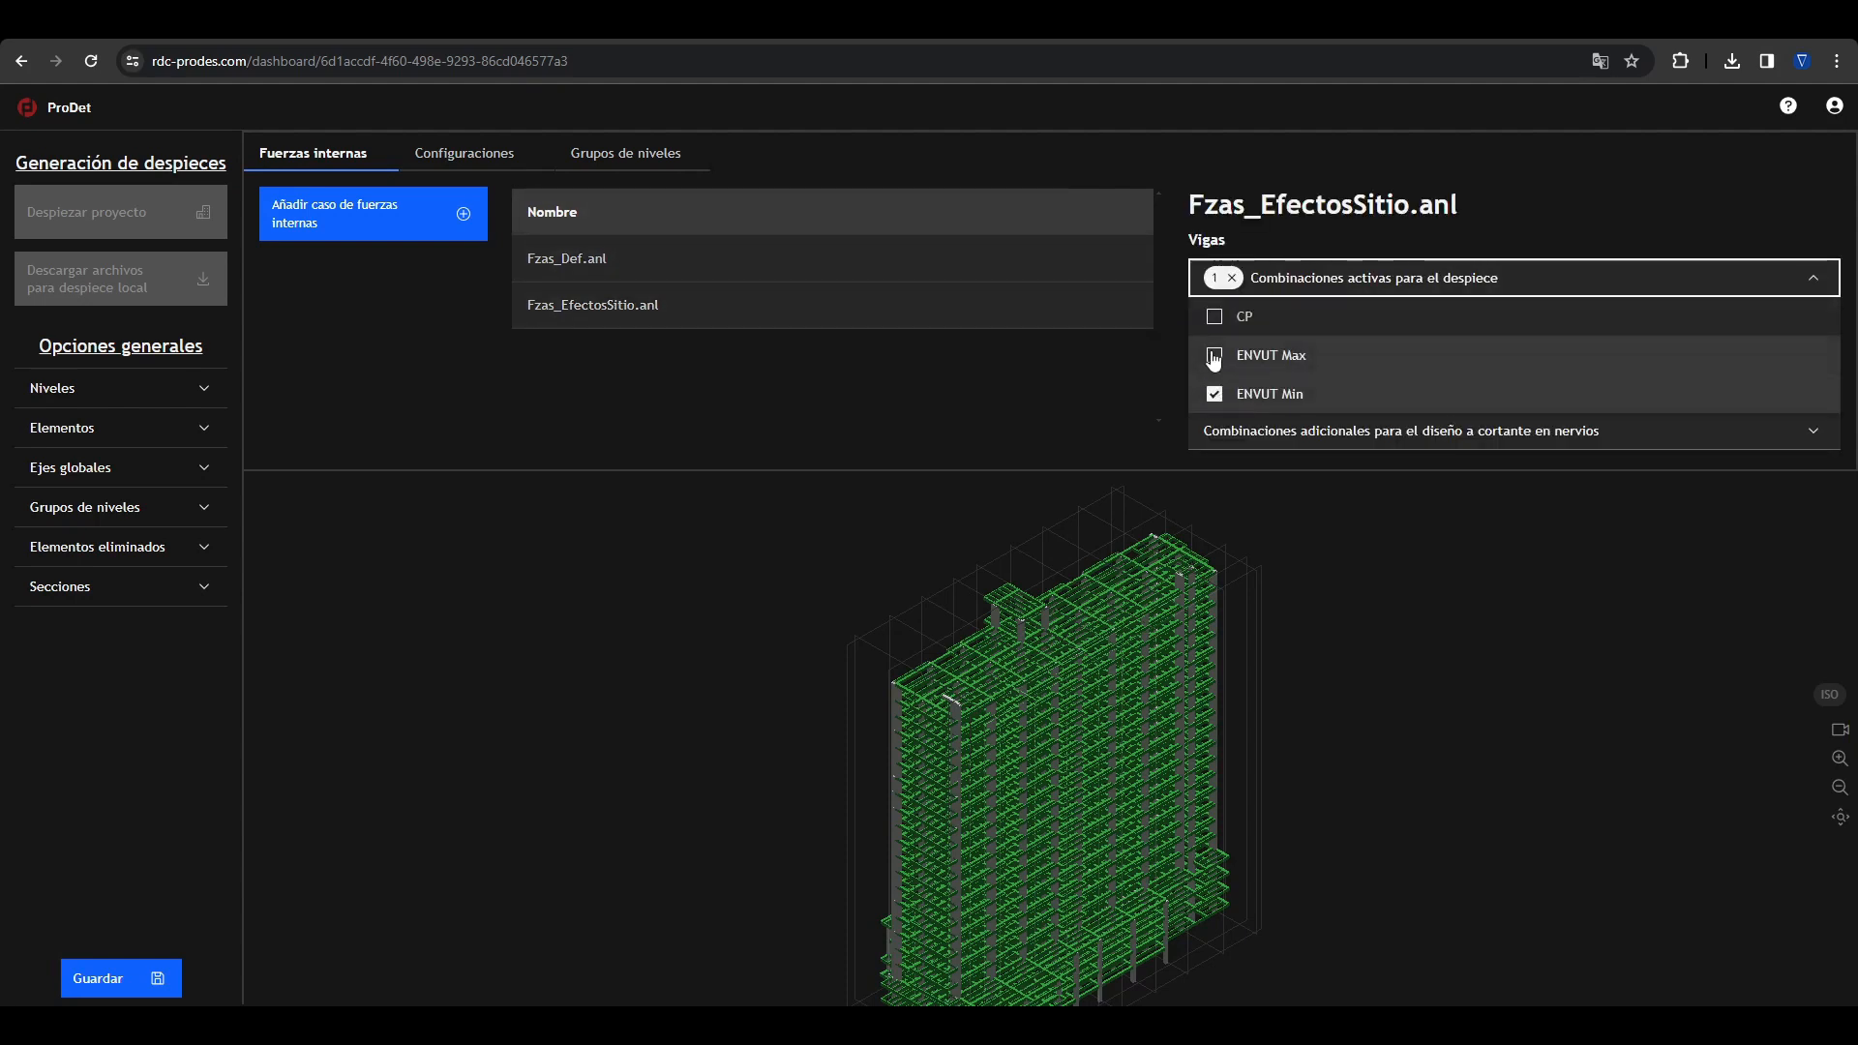
left_click(1214, 355)
Step: Choose one seismically amplified combination for the Vigas' shear design and enable shear calculation by capacity
left_click(1451, 315)
left_click(1214, 355)
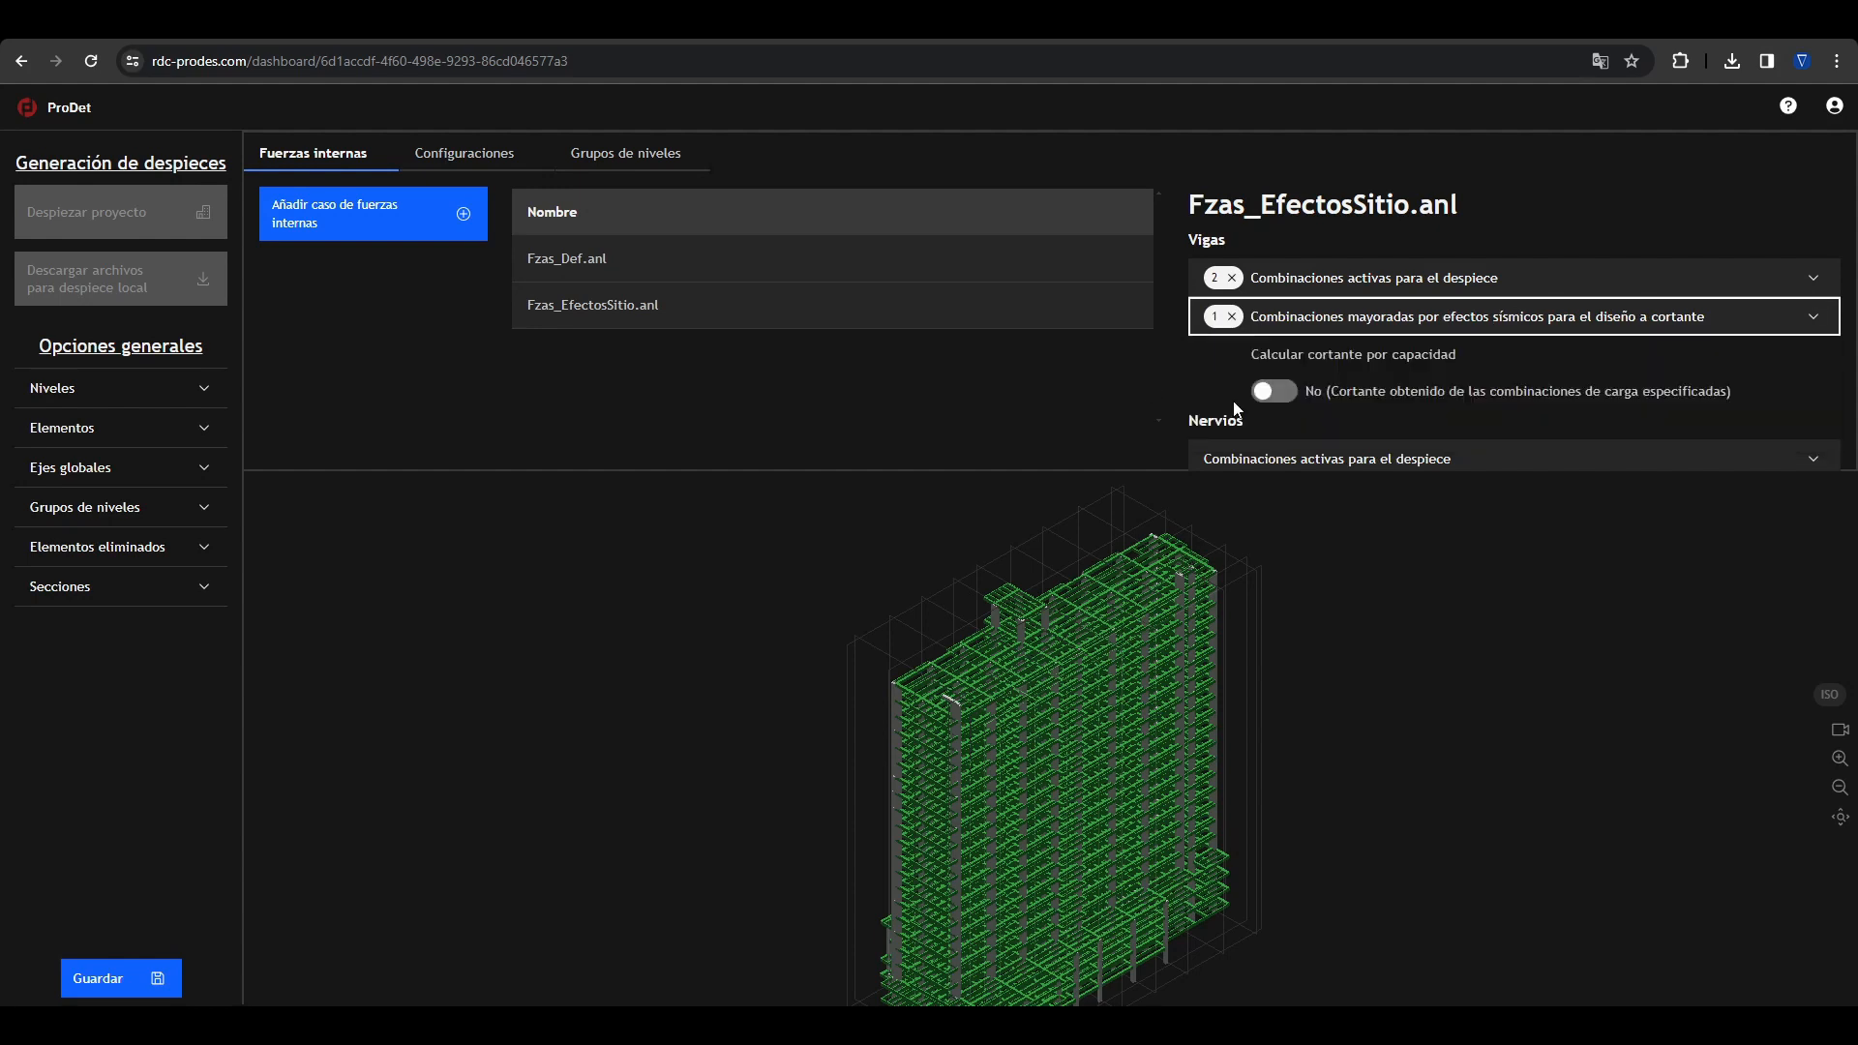
left_click(1274, 391)
Step: Activate ENVUT Max and ENVUT Min for detailing the Nervios and launch the project's detailing with Fzas_EfectosSitio.anl
left_click(1282, 461)
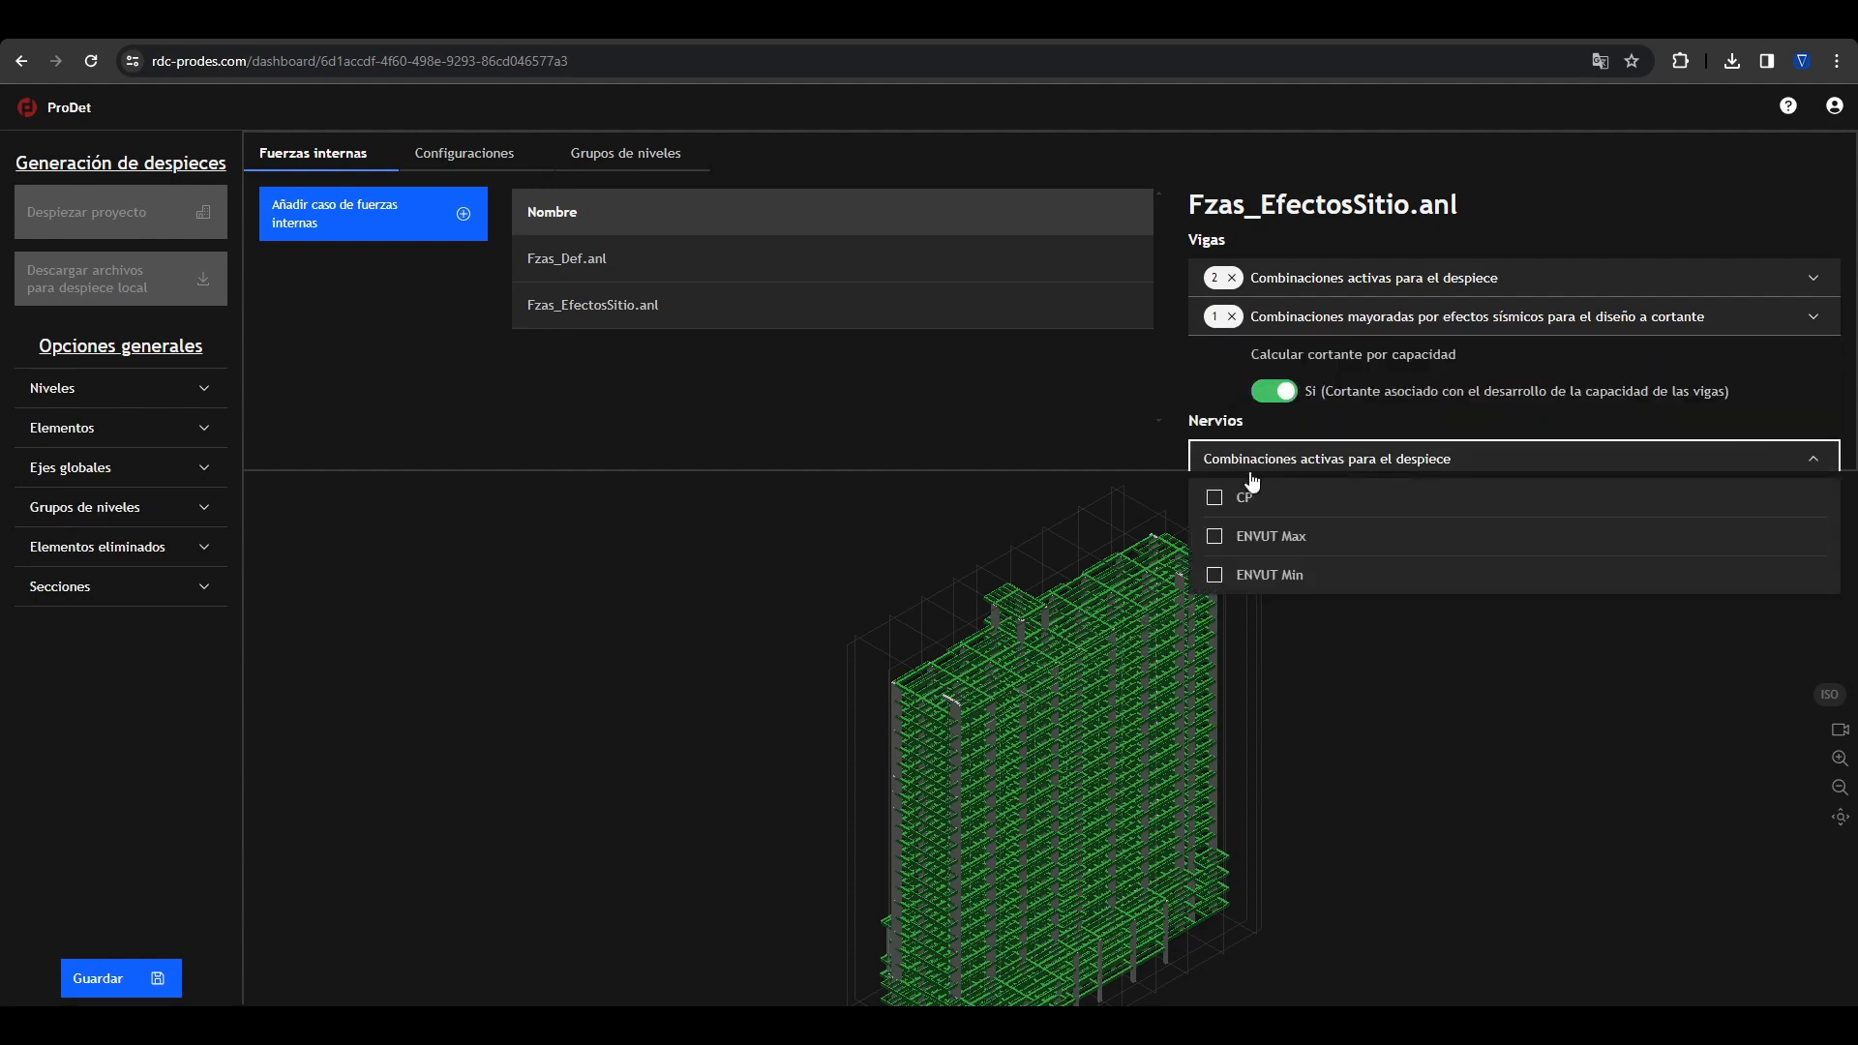
left_click(1214, 536)
left_click(1215, 575)
left_click(983, 410)
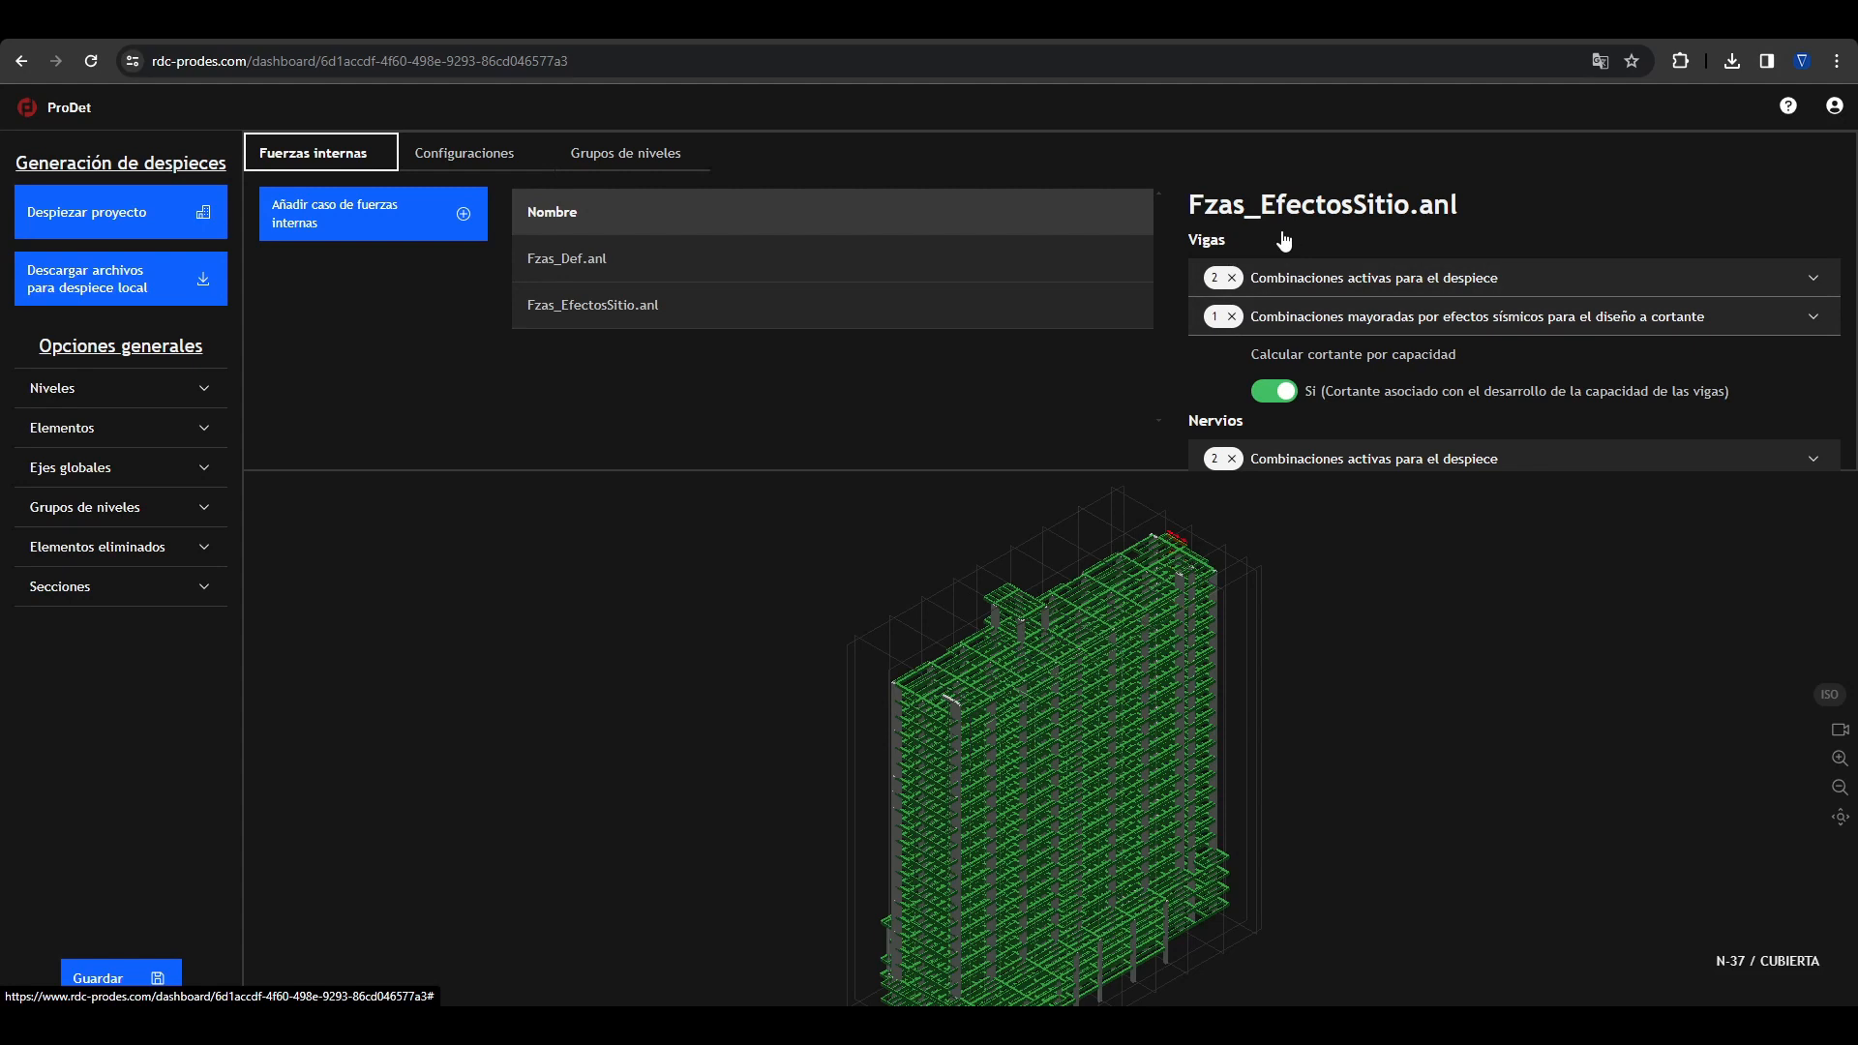
left_click(714, 383)
left_click(191, 223)
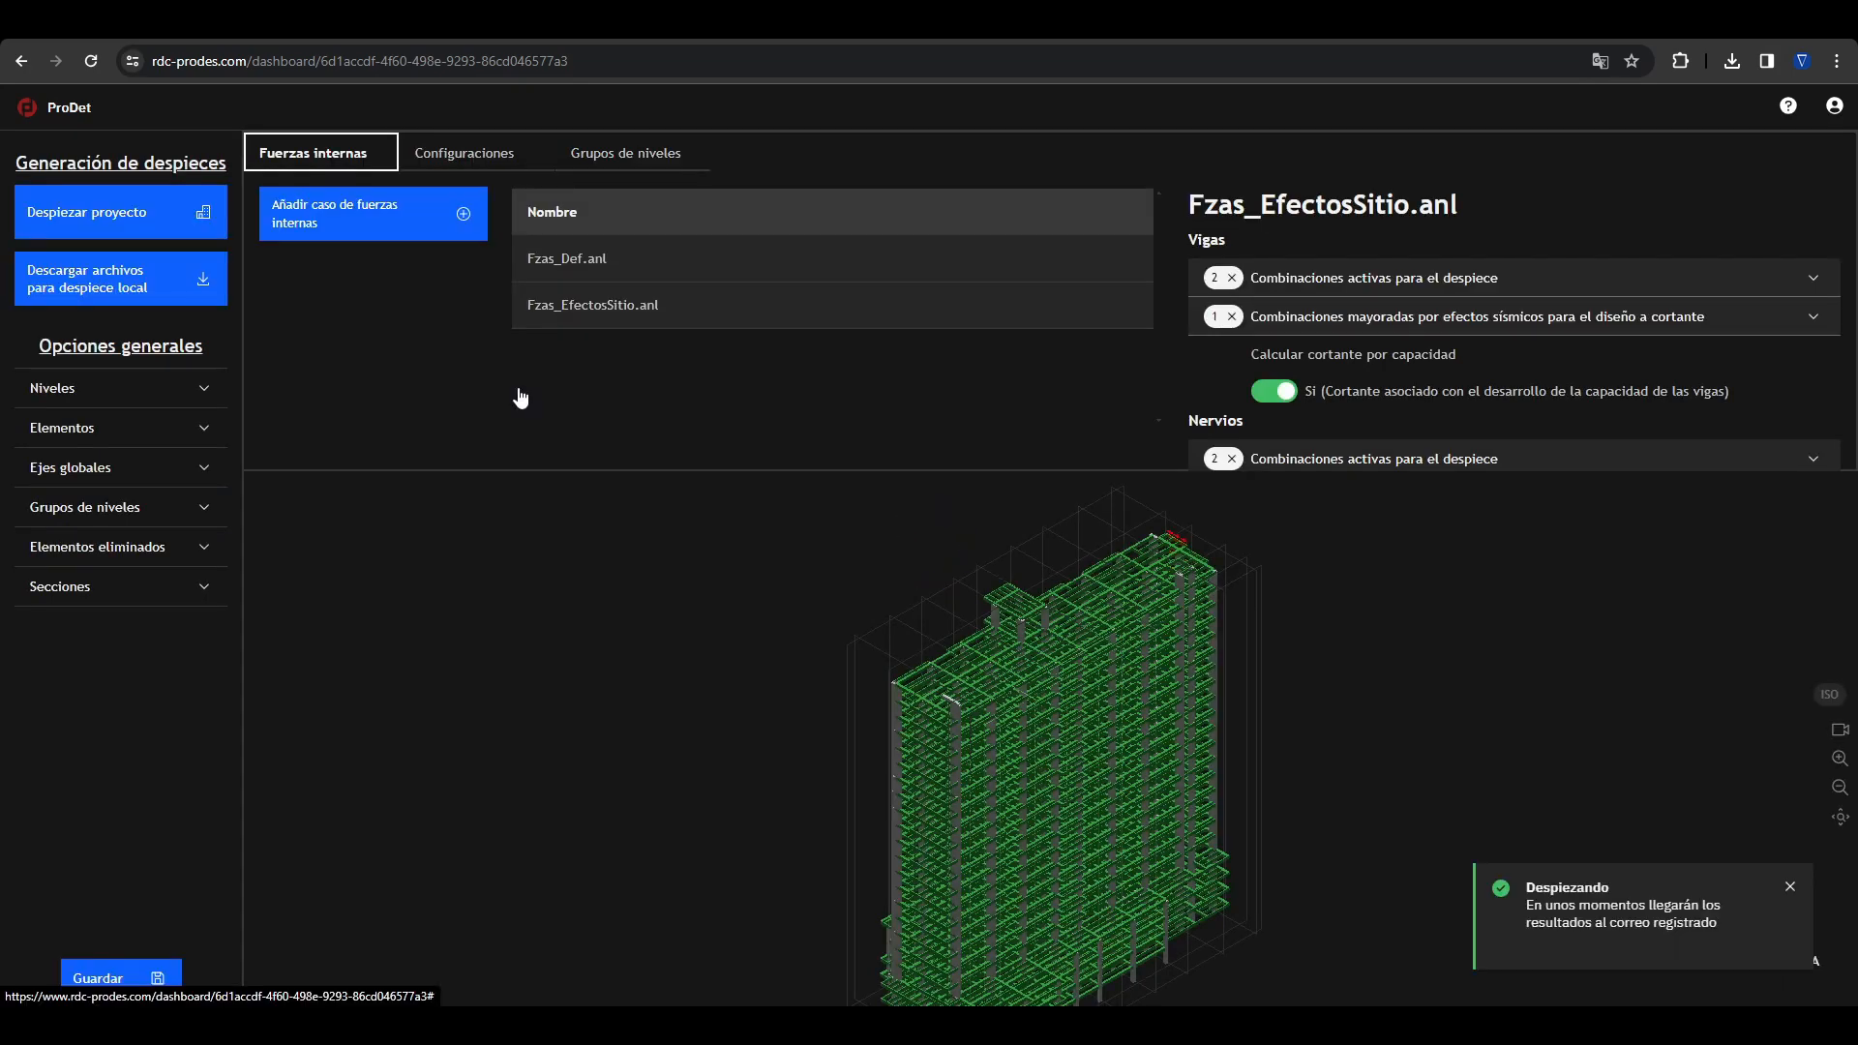
Step: Create a level group with PISO 20 as main level and PISO 19, PISO 18, PISO 17 and PISO 16 grouped with it
left_click(634, 147)
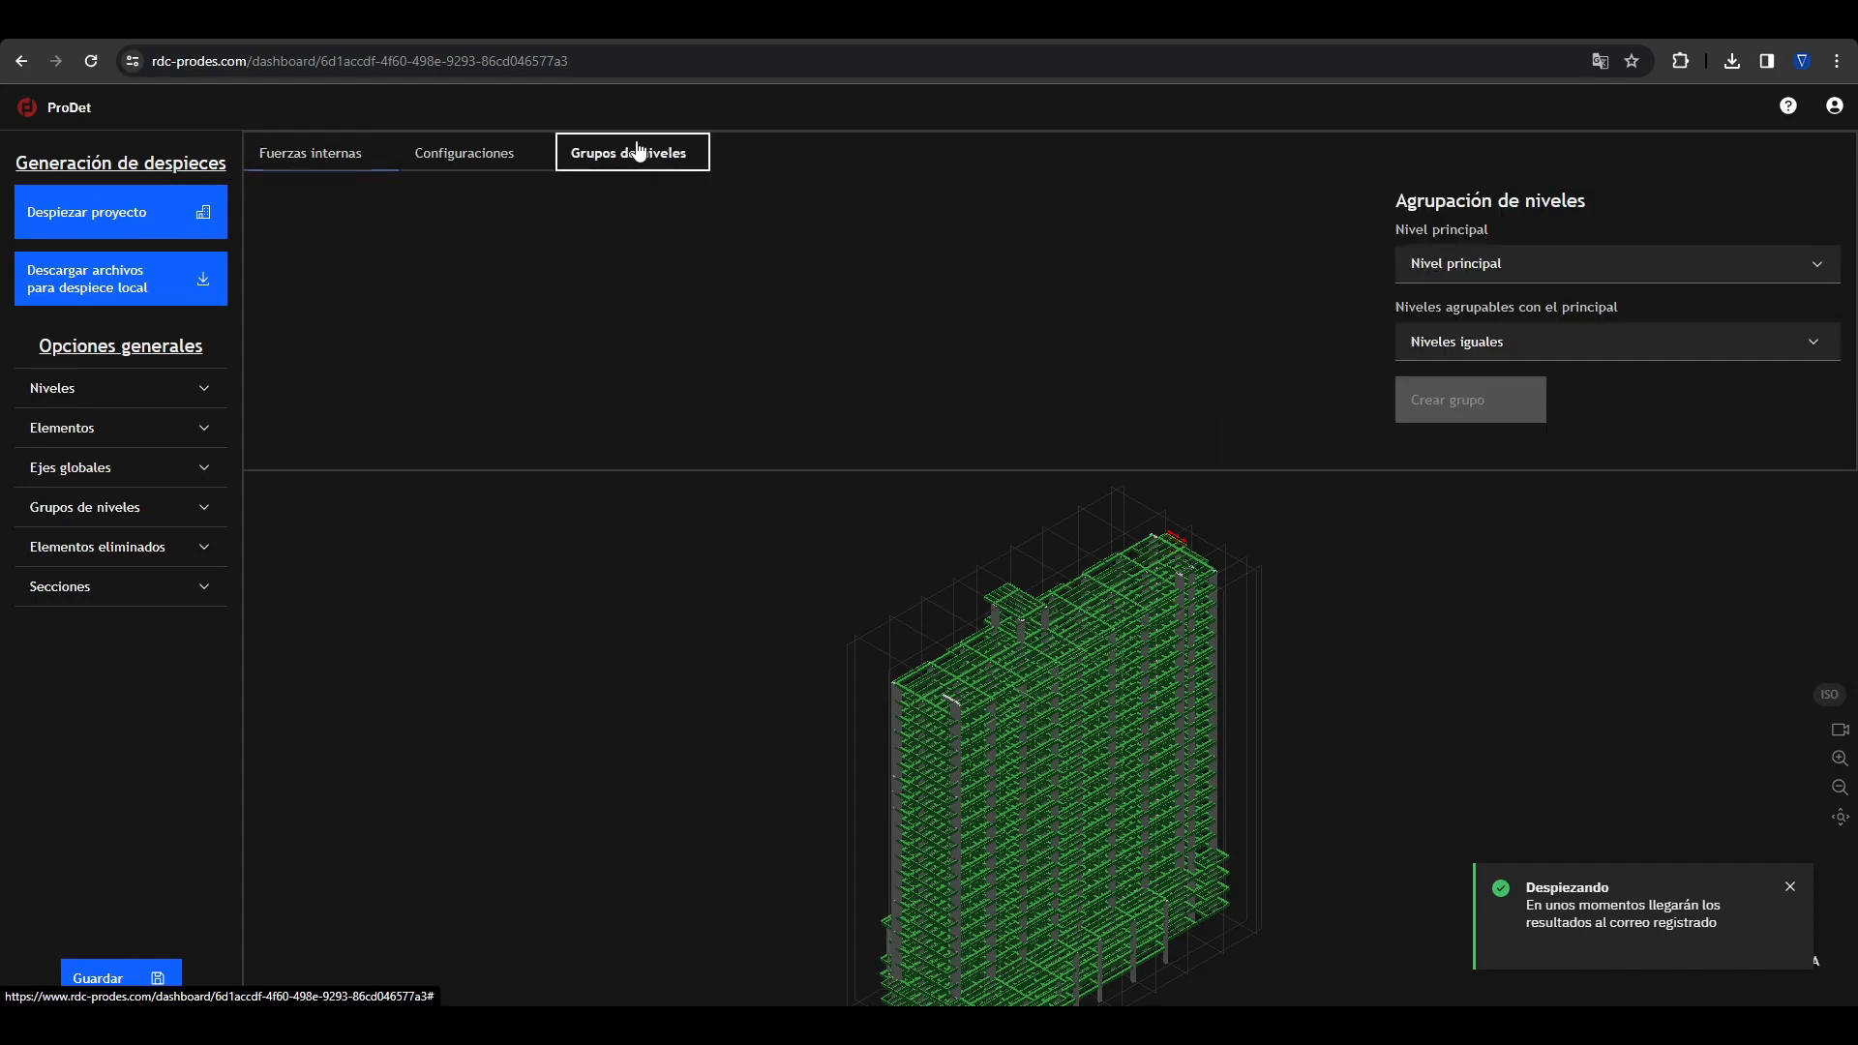
left_click(1435, 275)
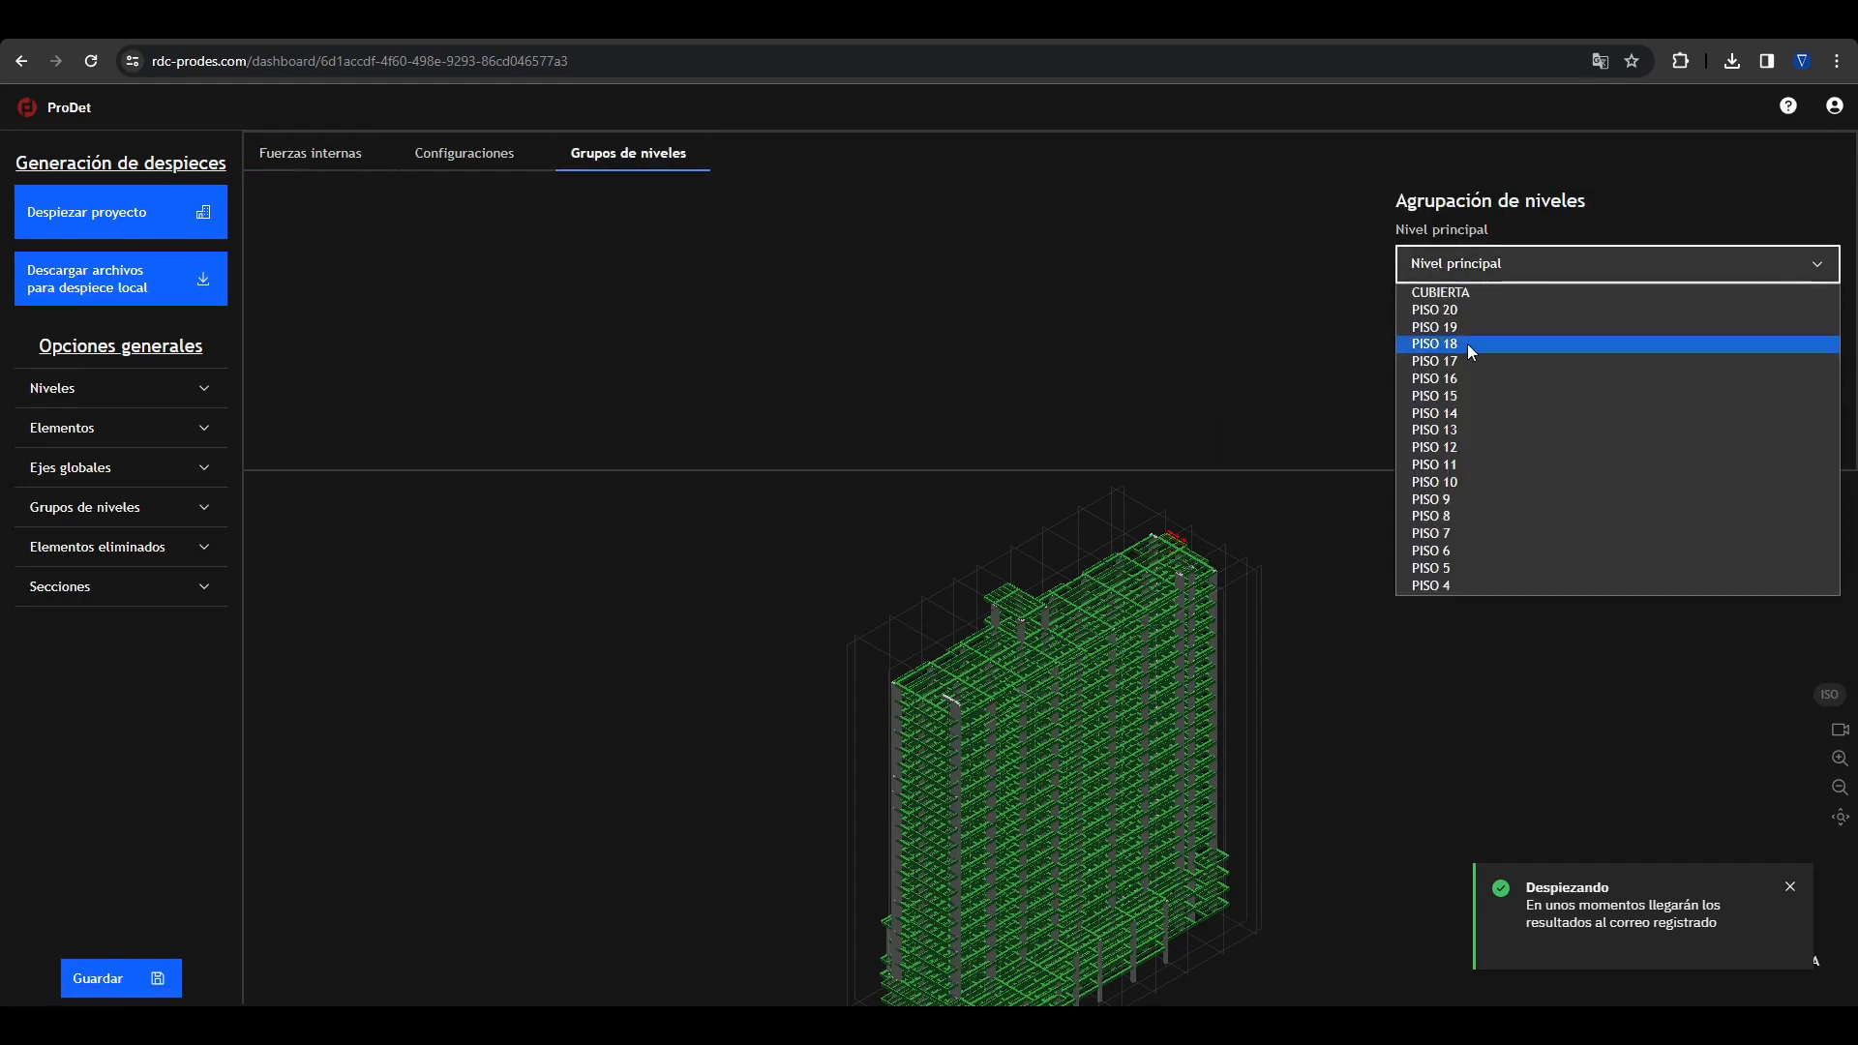
left_click(1456, 311)
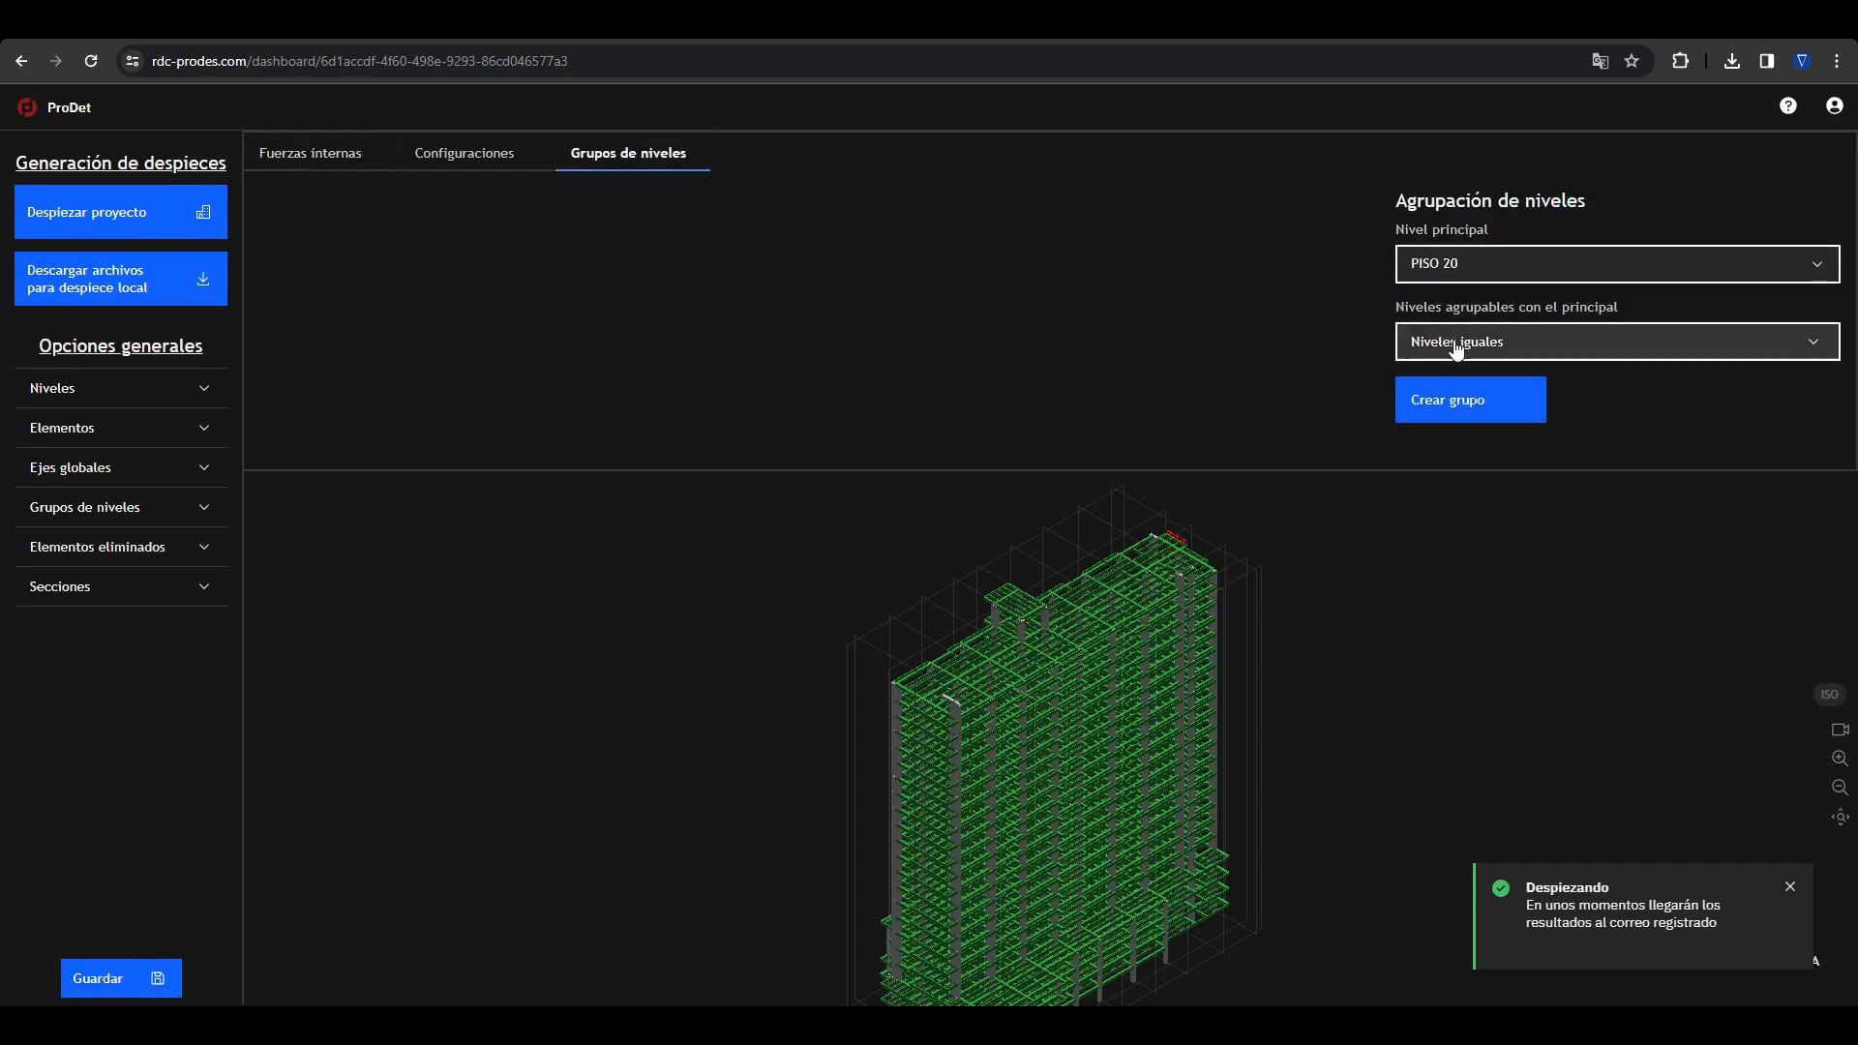
left_click(1451, 346)
left_click(1422, 420)
left_click(1422, 458)
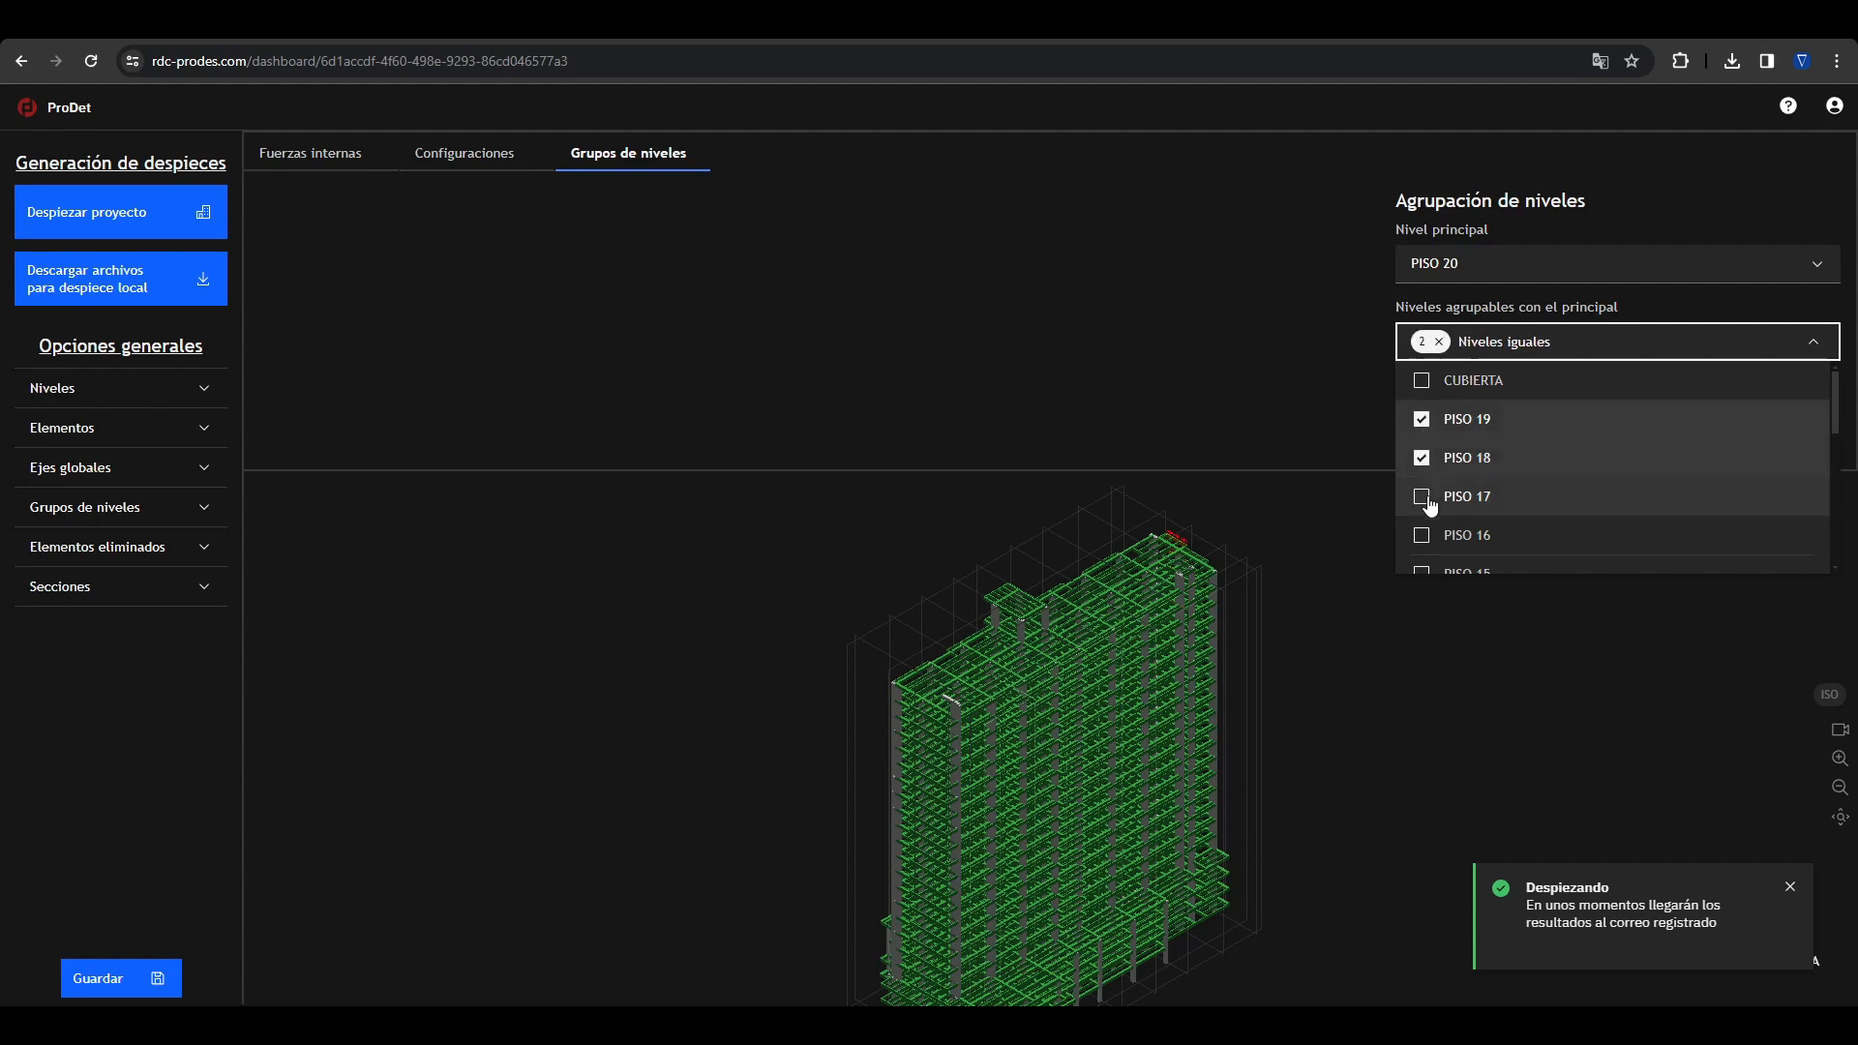
left_click(1422, 497)
left_click(1423, 537)
left_click(1473, 352)
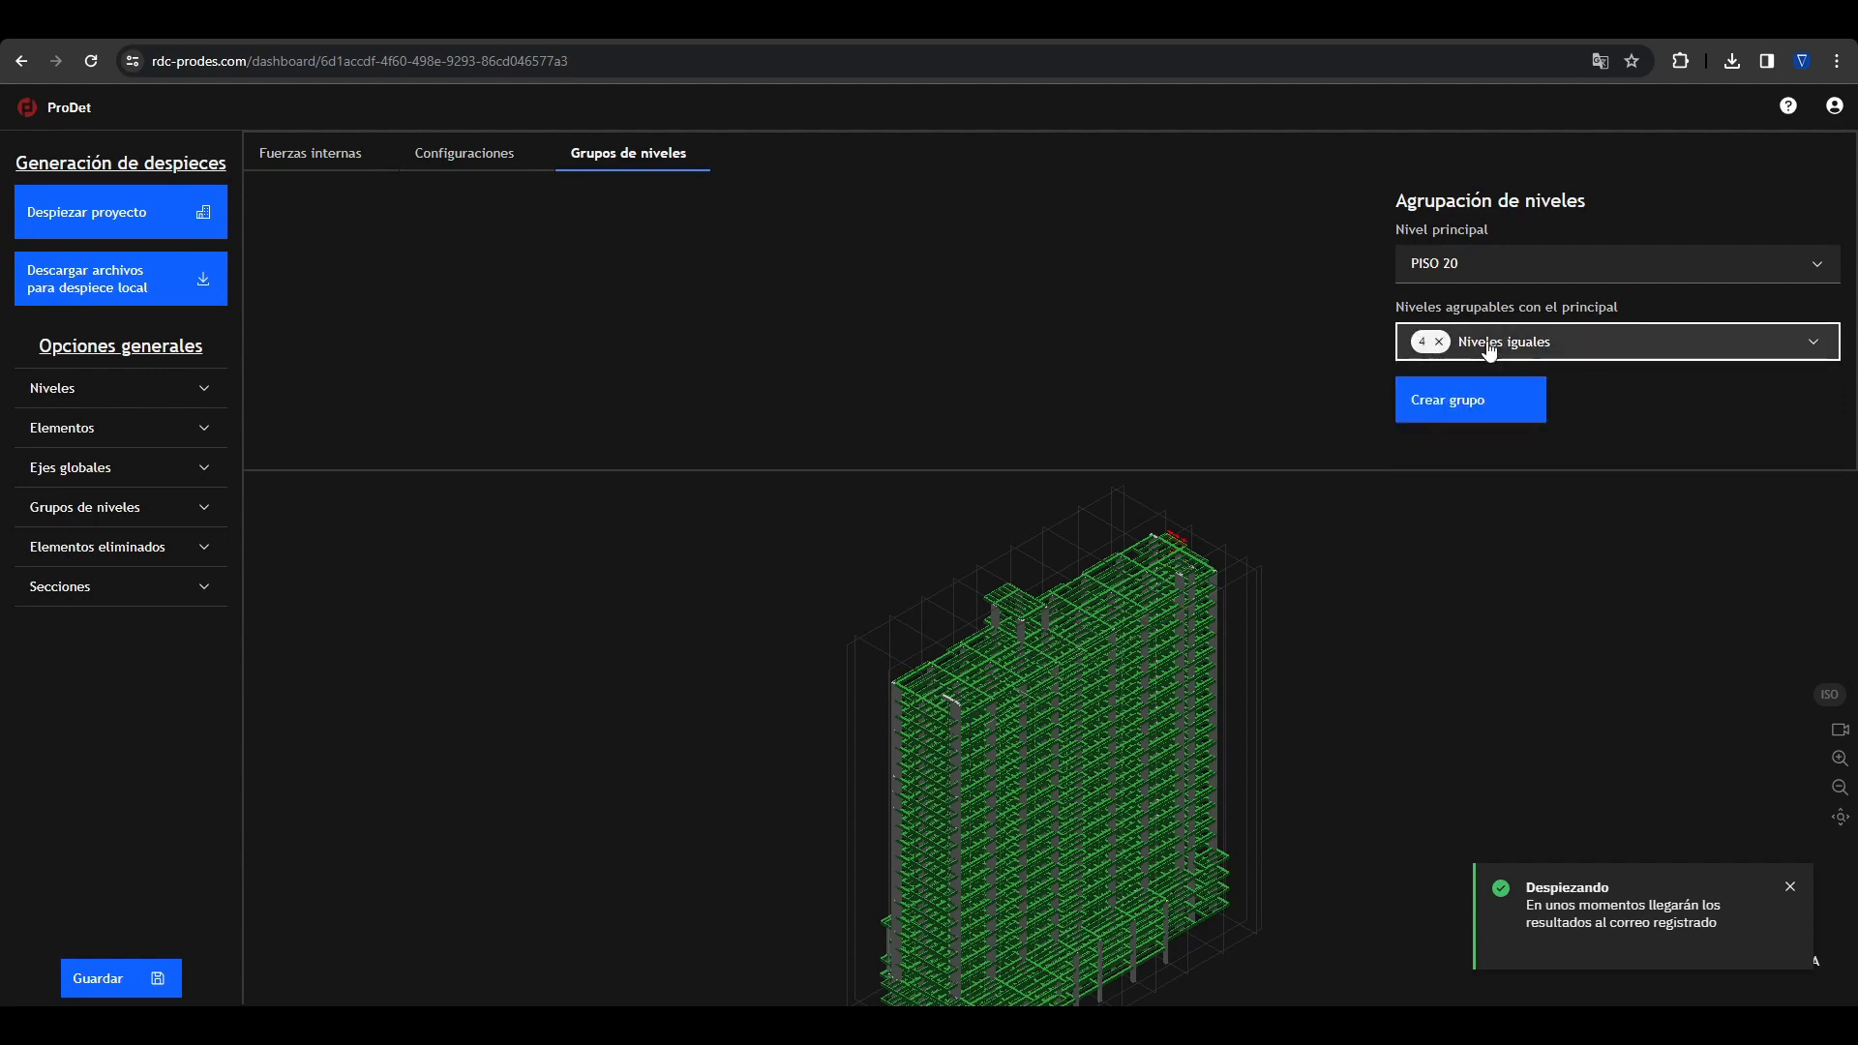
left_click(1480, 407)
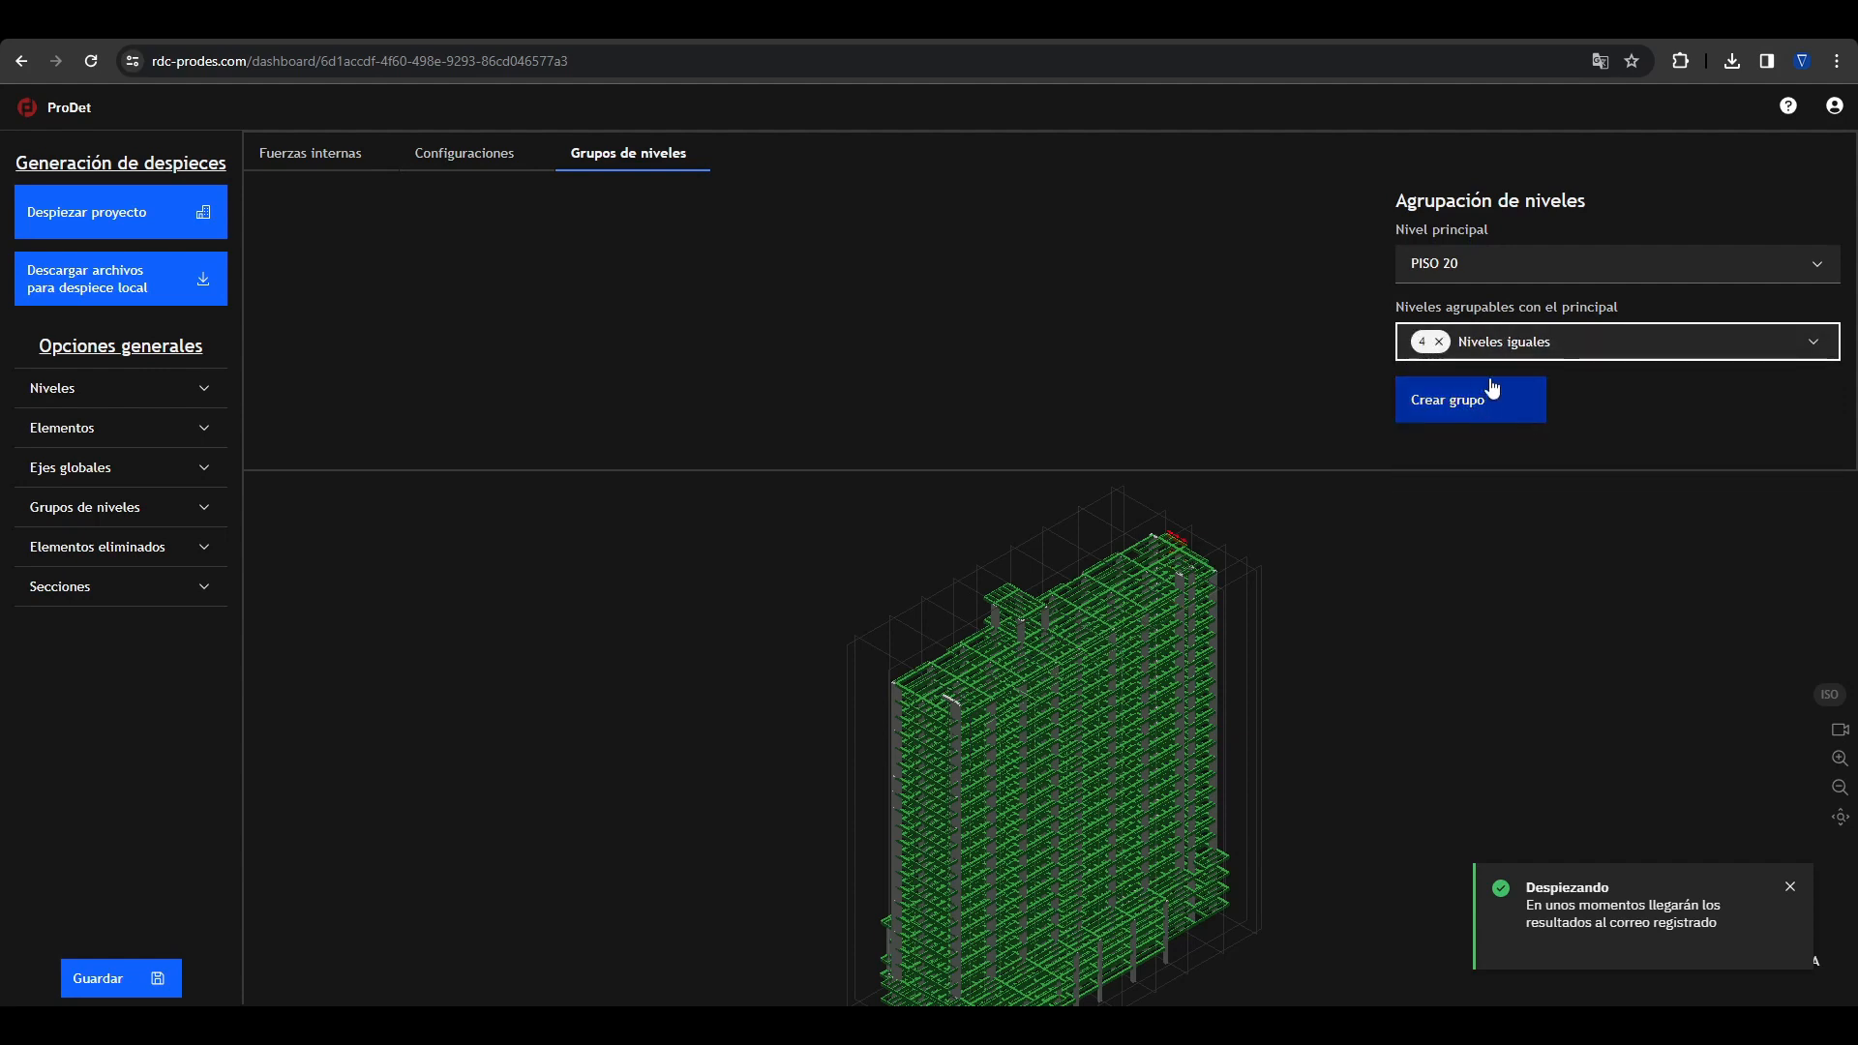
Step: Create a level group with PISO 15 as main level, grouping PISO 14, 13, 12, 11 and 10 with it
left_click(1486, 275)
left_click(1467, 310)
left_click(1467, 344)
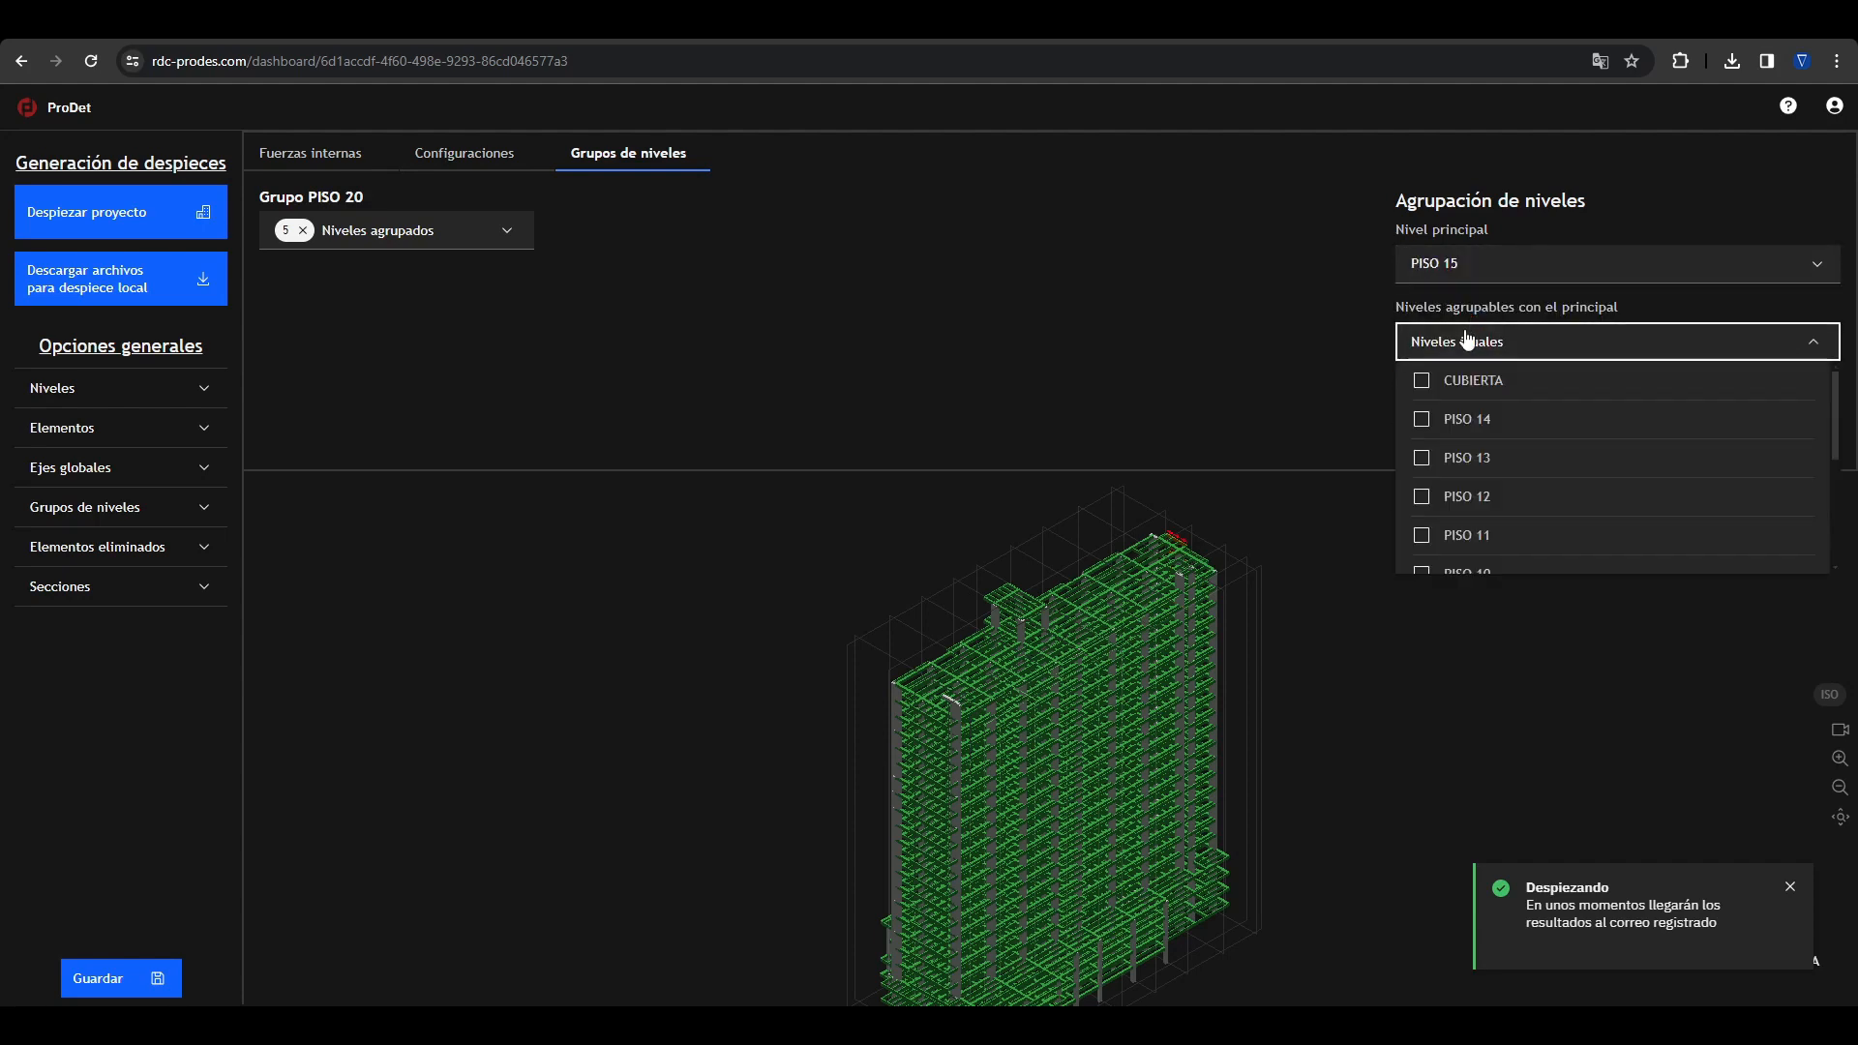
left_click(1459, 424)
left_click(1451, 459)
left_click(1443, 496)
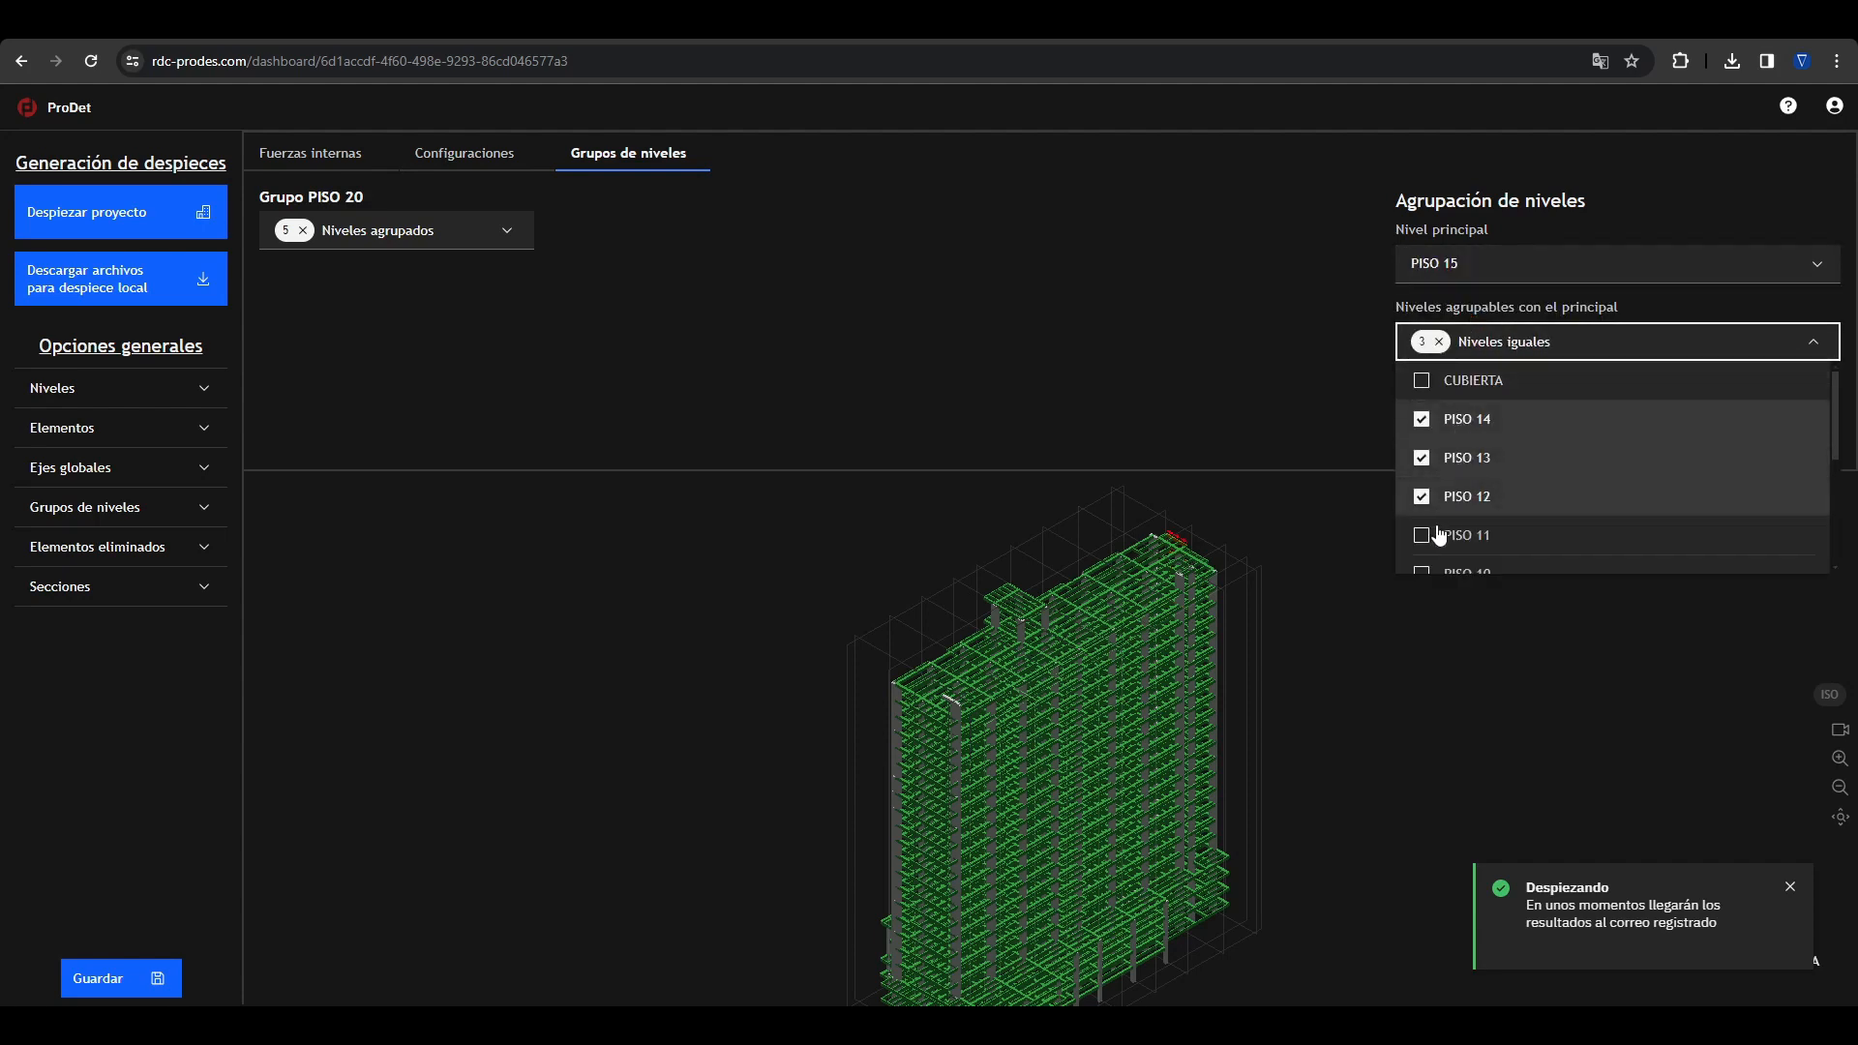
left_click(1435, 533)
scroll(1435, 527, "down", 1)
left_click(1428, 494)
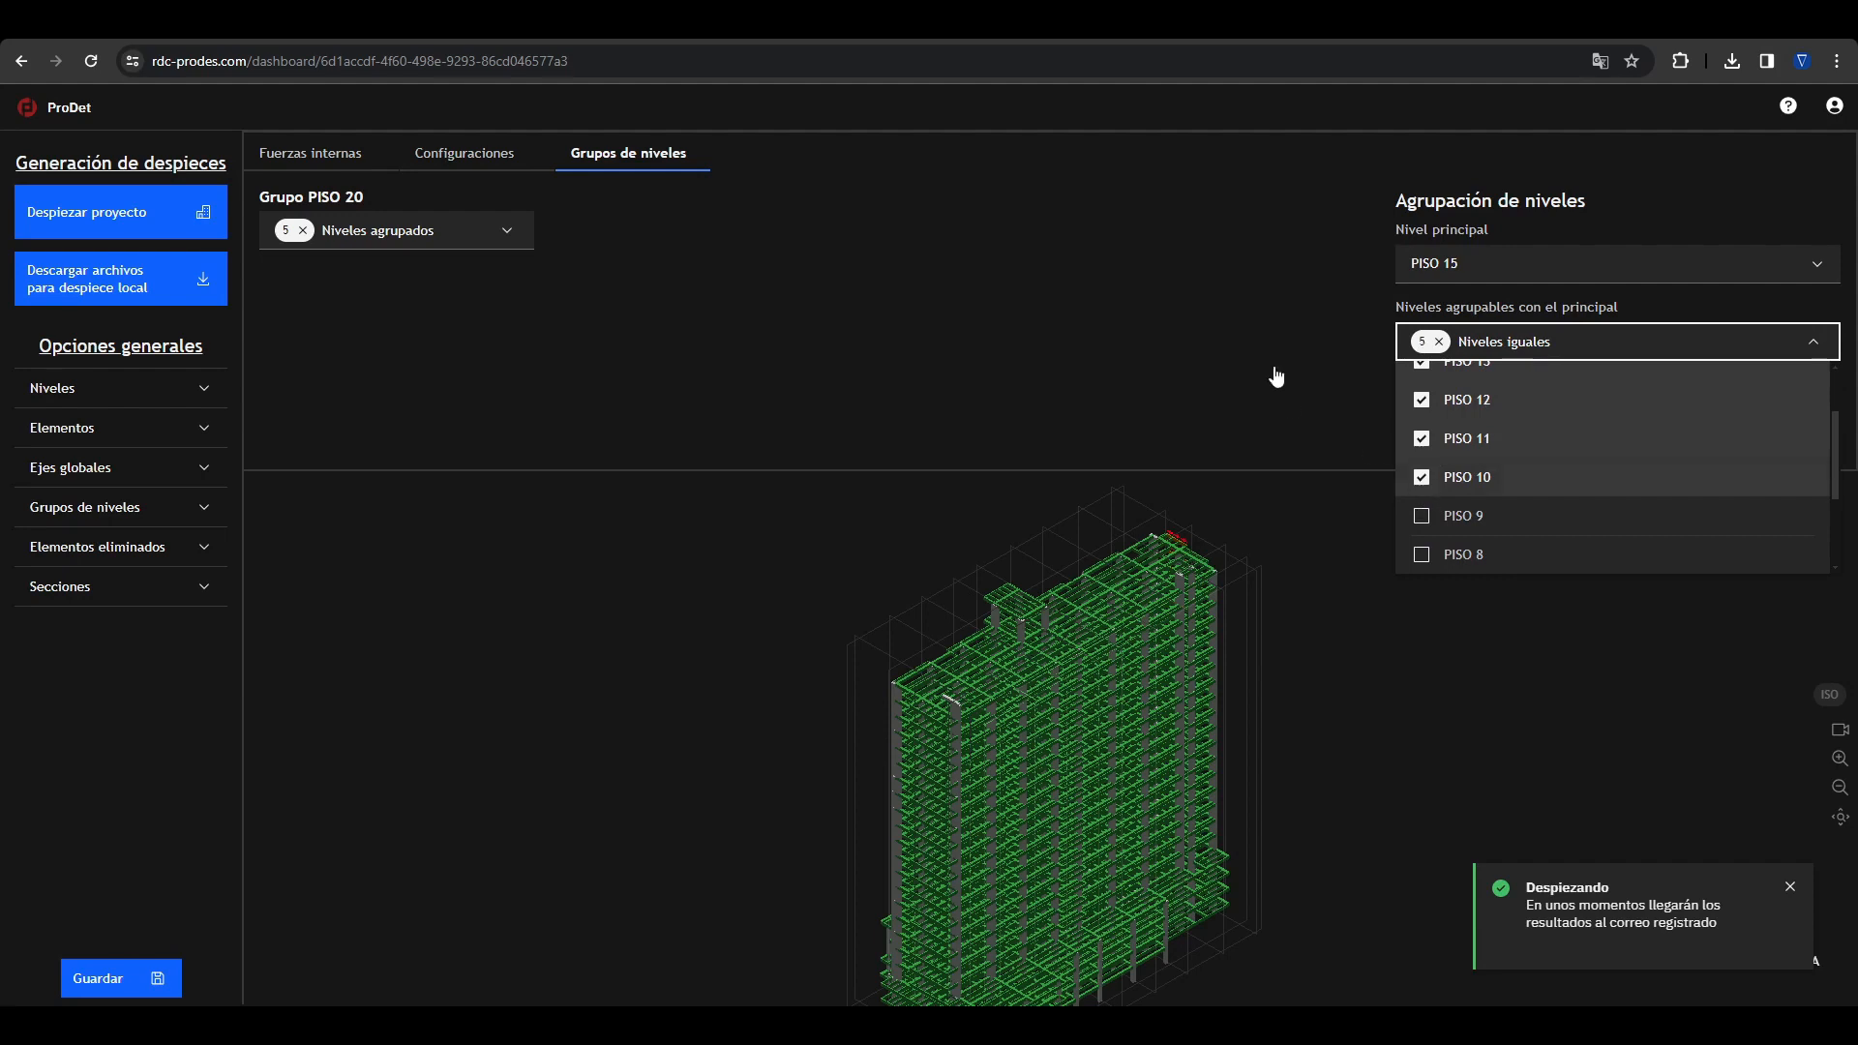
left_click(1278, 377)
left_click(1442, 400)
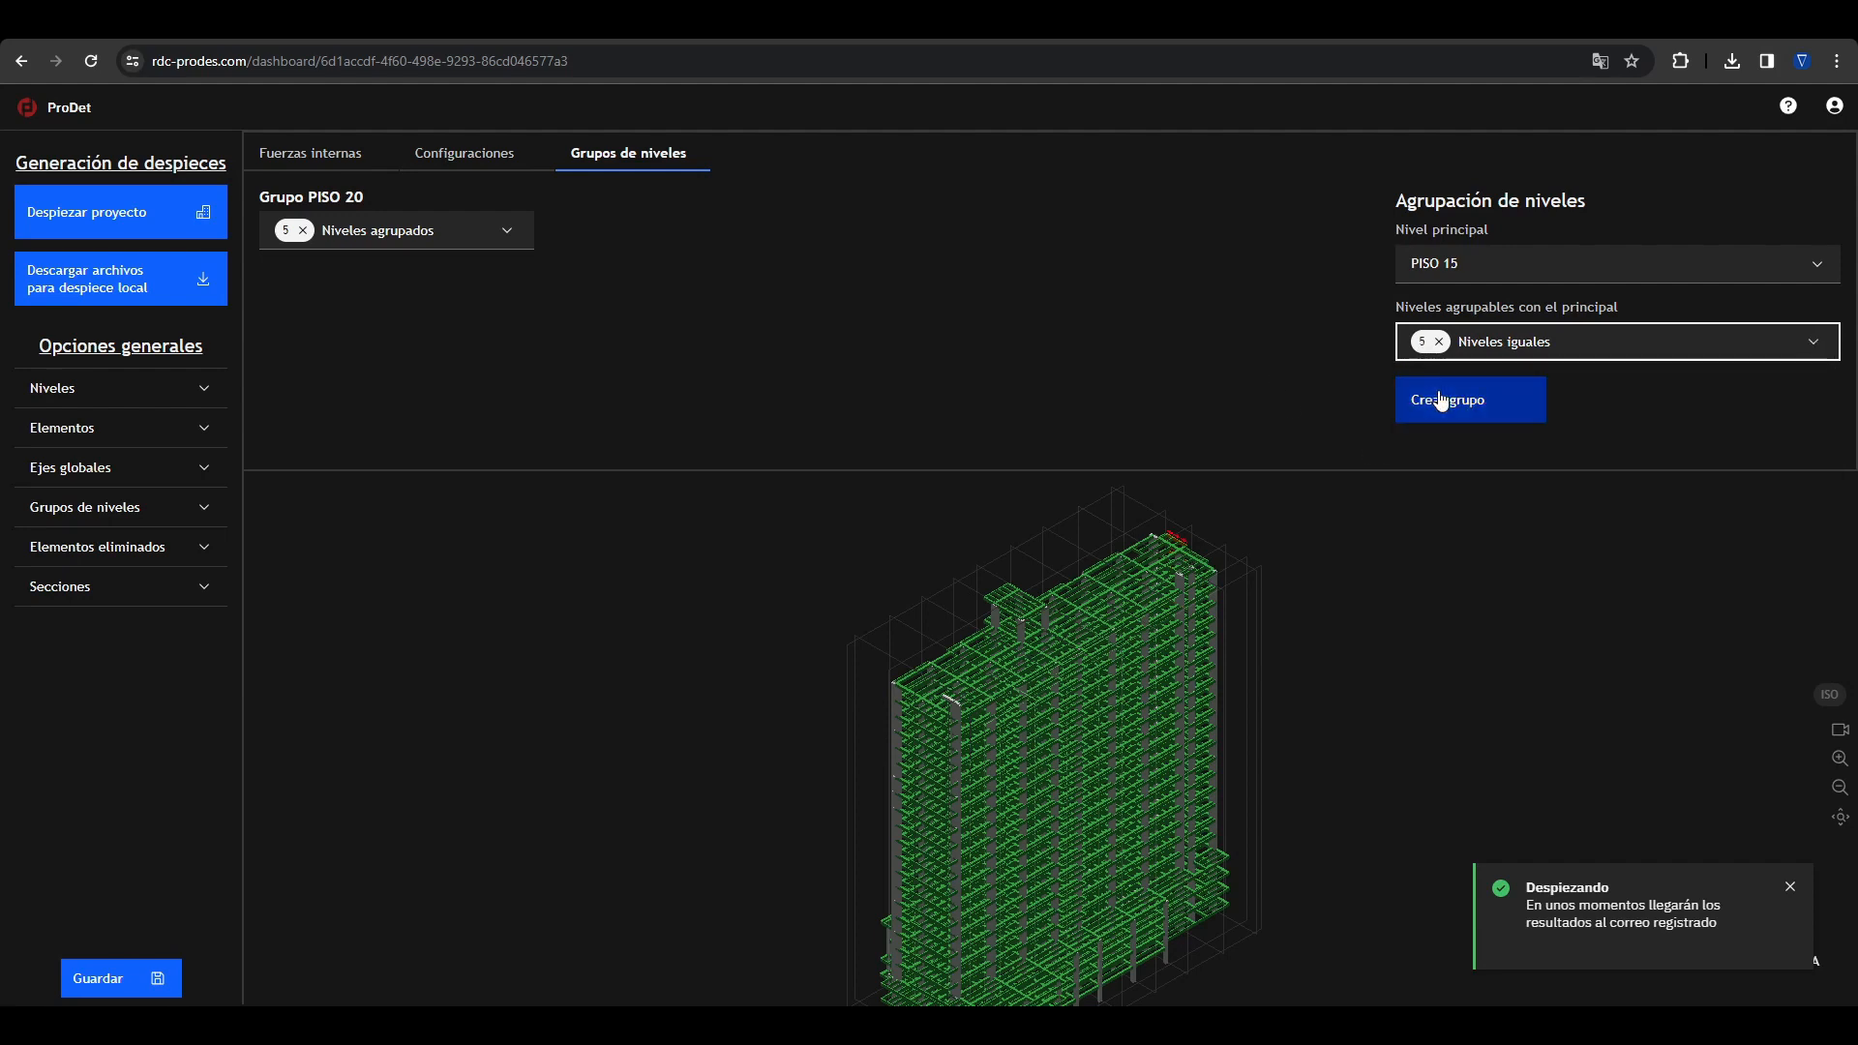
Step: Create a level group with PISO 9 as main level and PISO 8, 7, 6, 5 and 4, and launch the project's detailing
left_click(1485, 339)
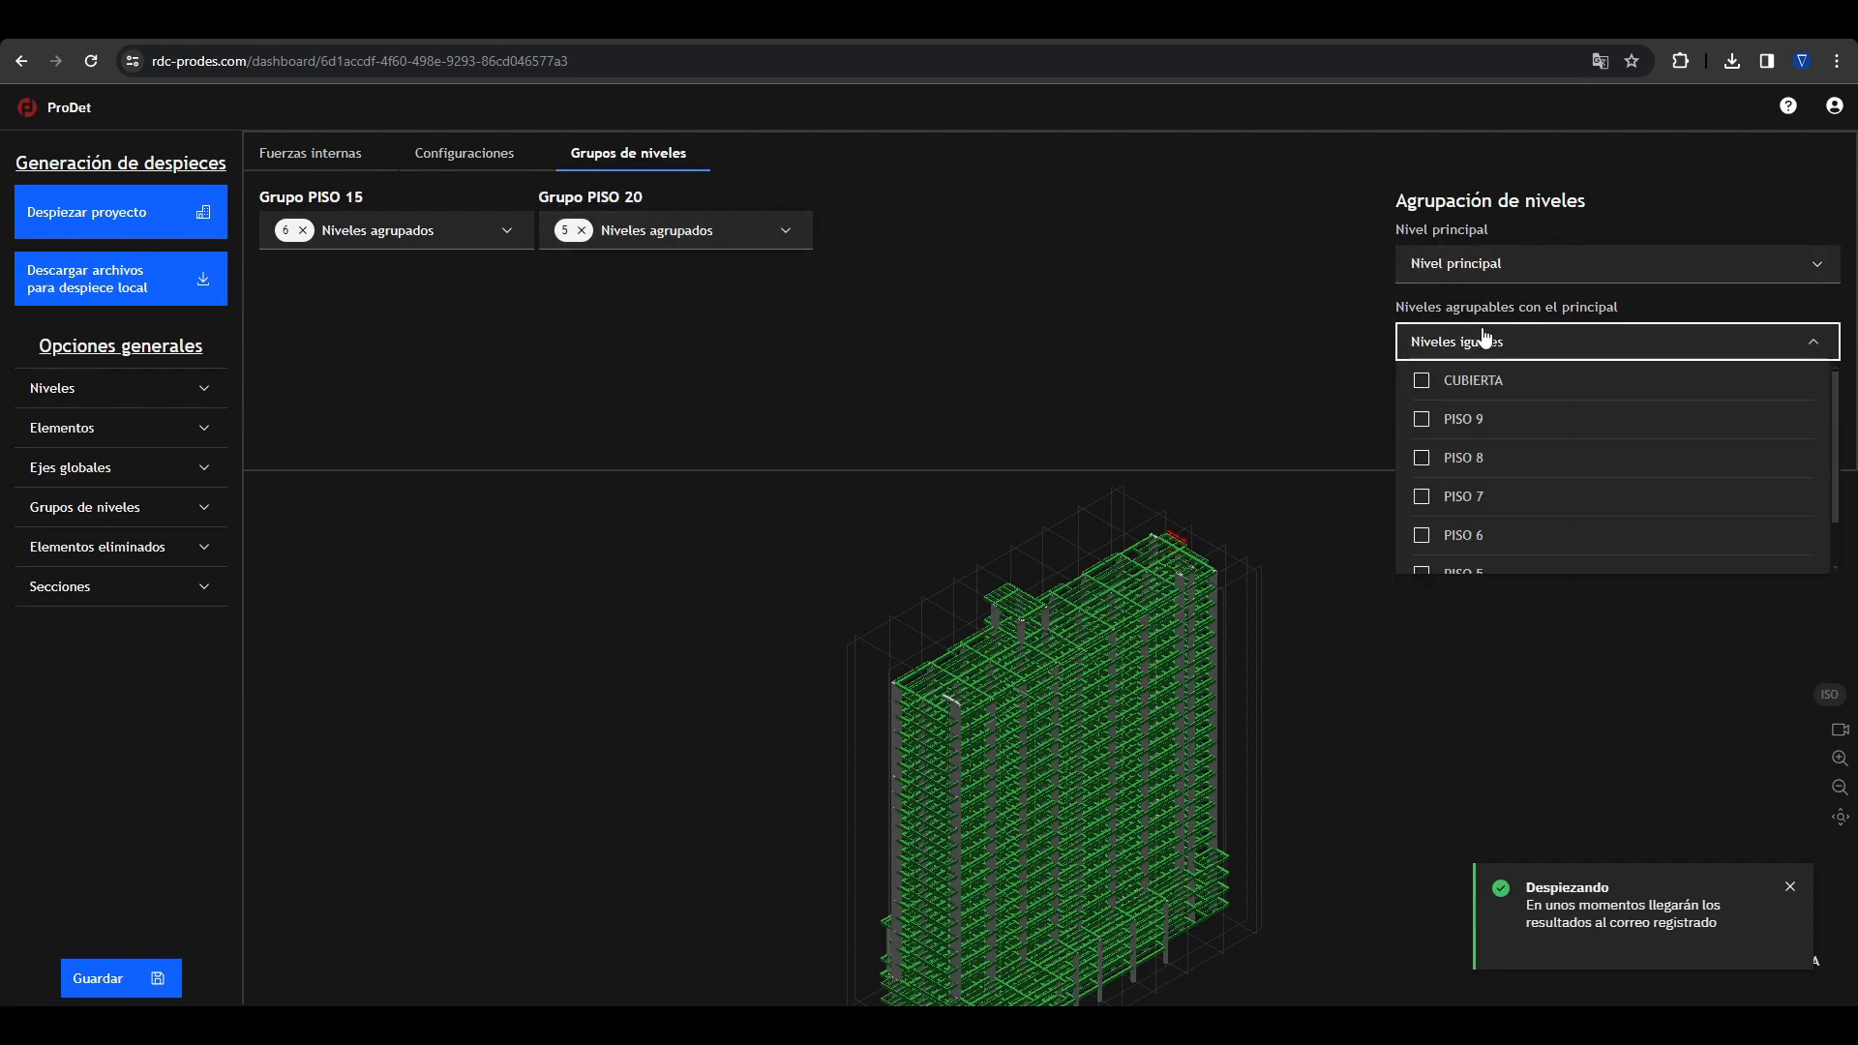
left_click(1422, 419)
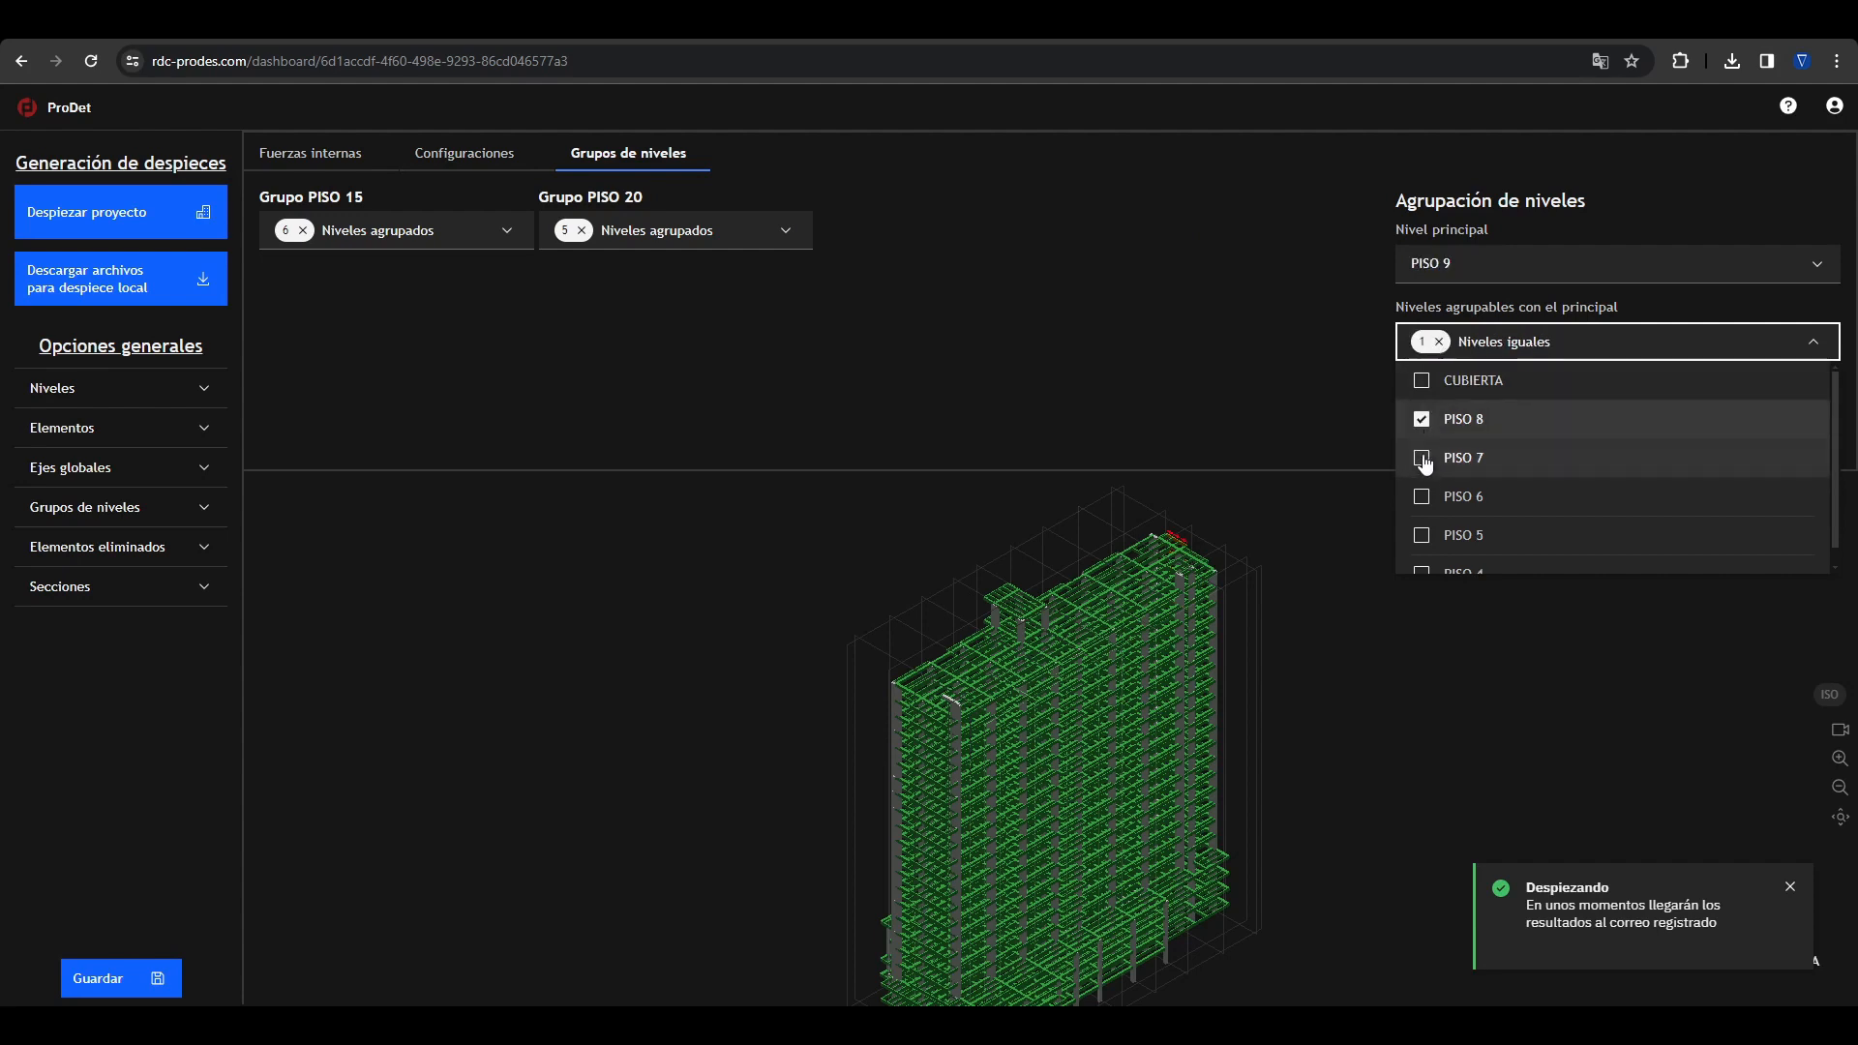
left_click(1423, 459)
left_click(1421, 497)
left_click(1421, 535)
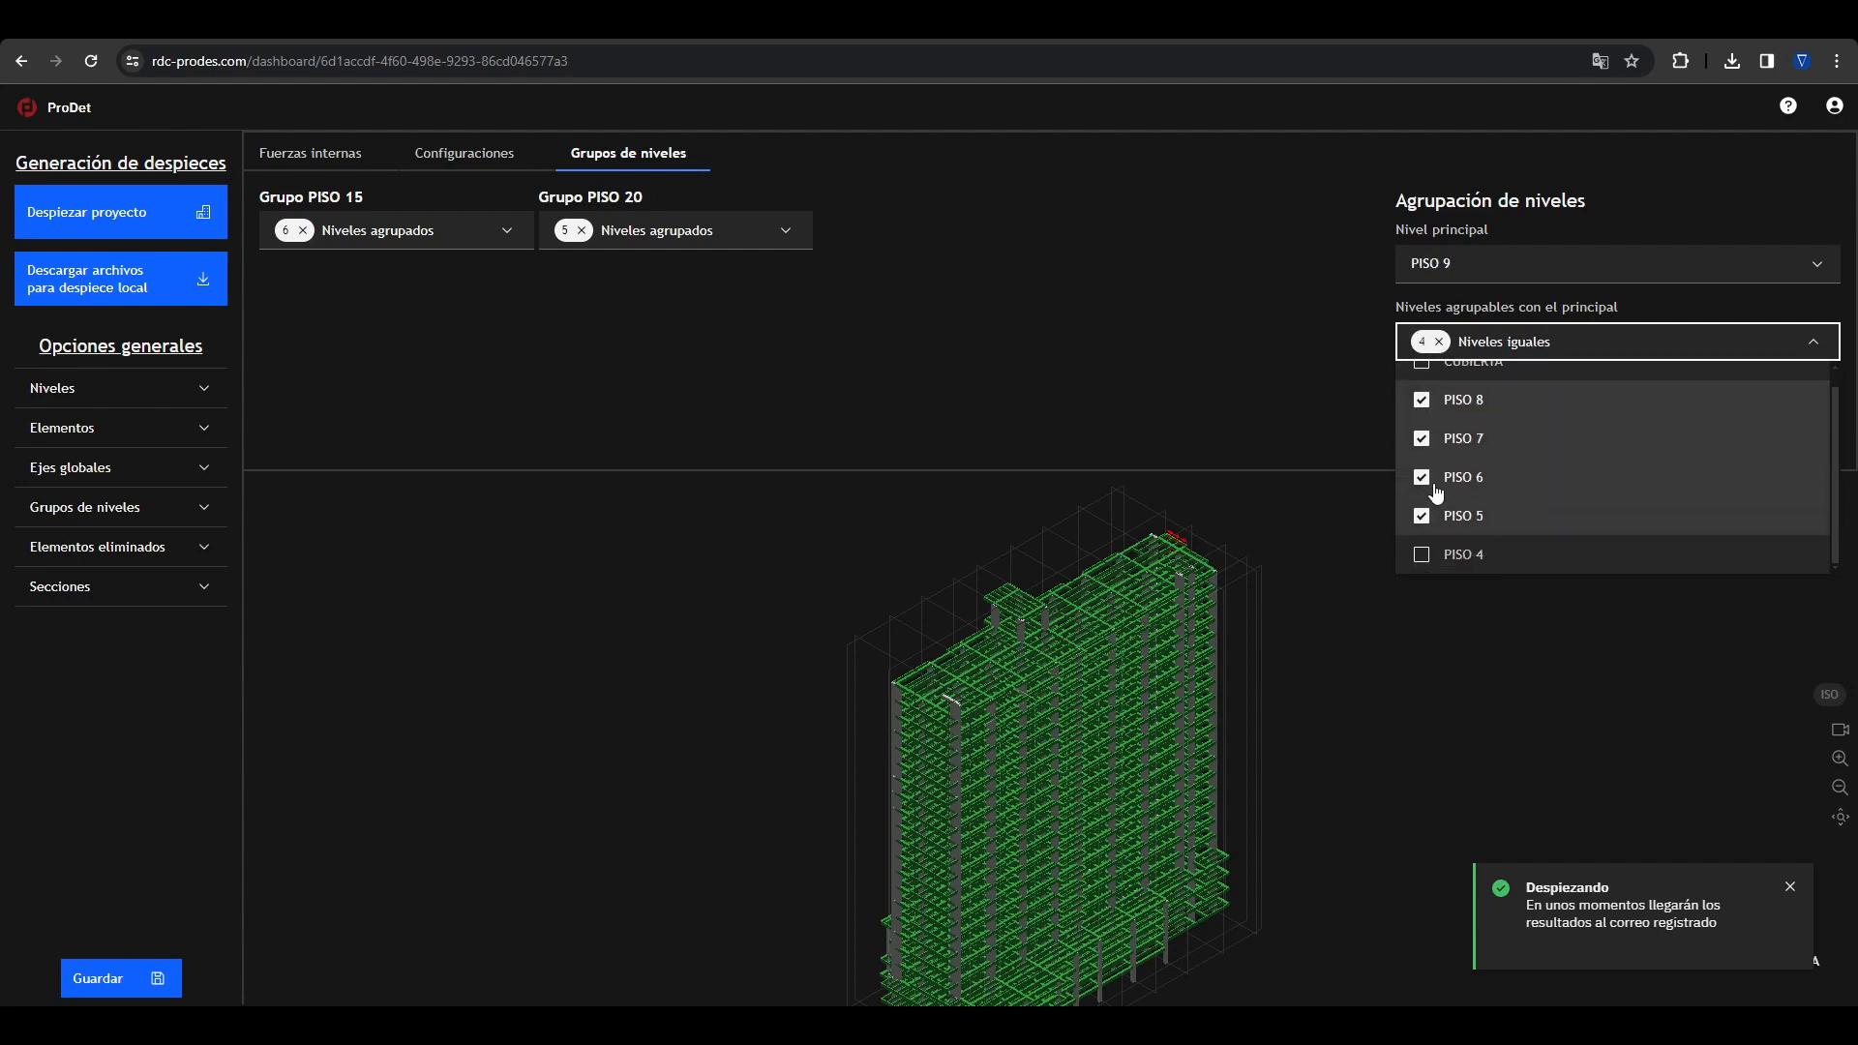
left_click(1424, 558)
left_click(1355, 404)
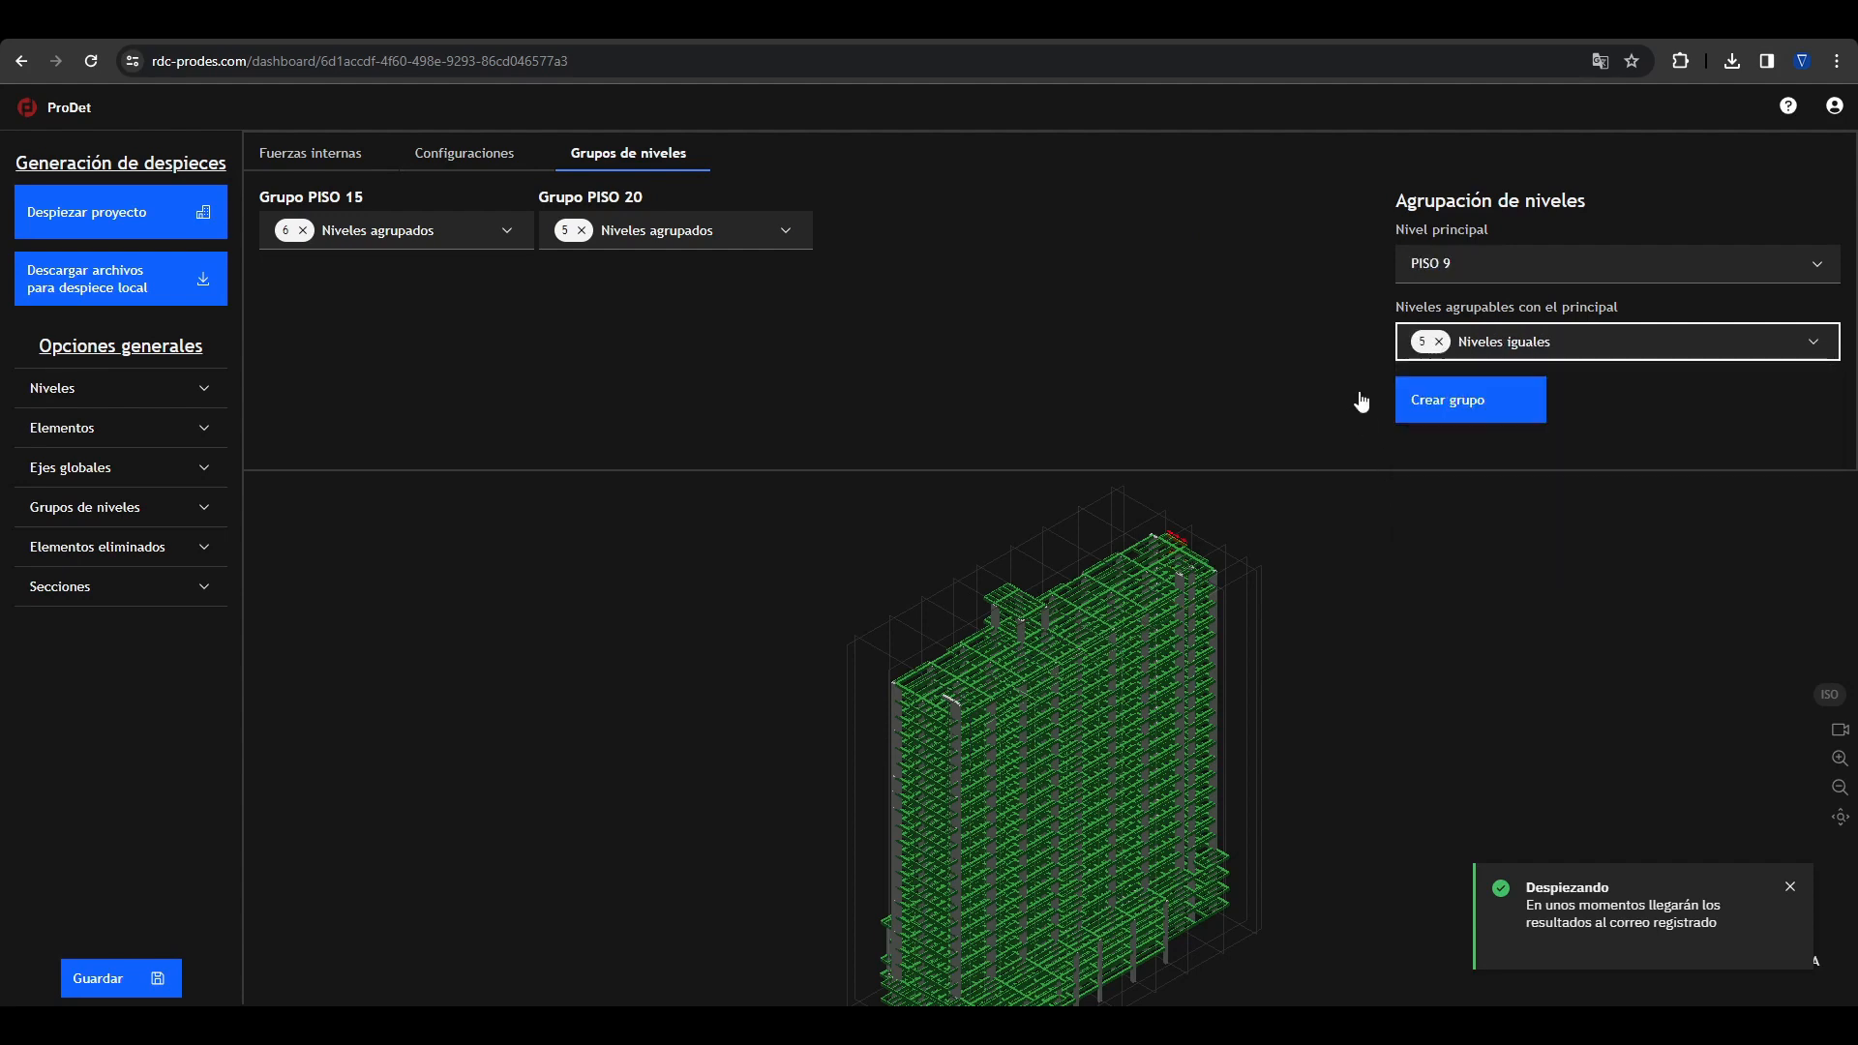
left_click(1486, 400)
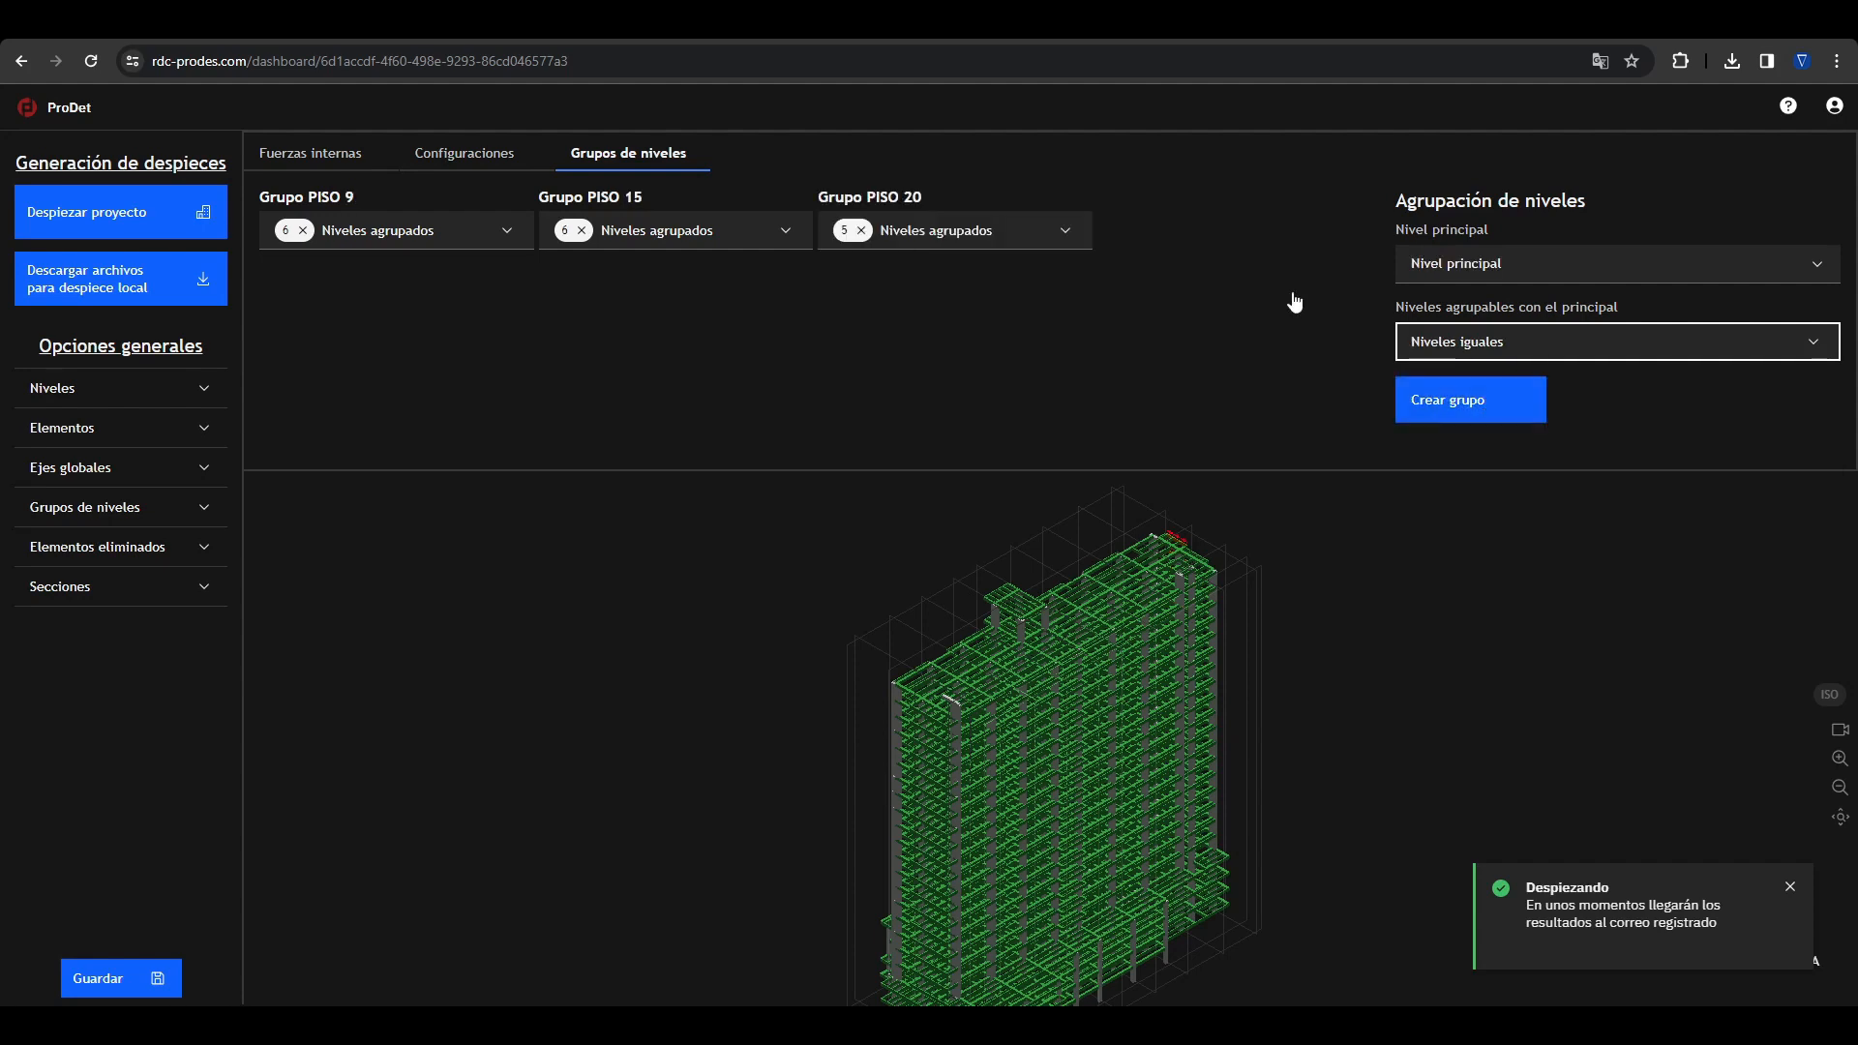
left_click(78, 219)
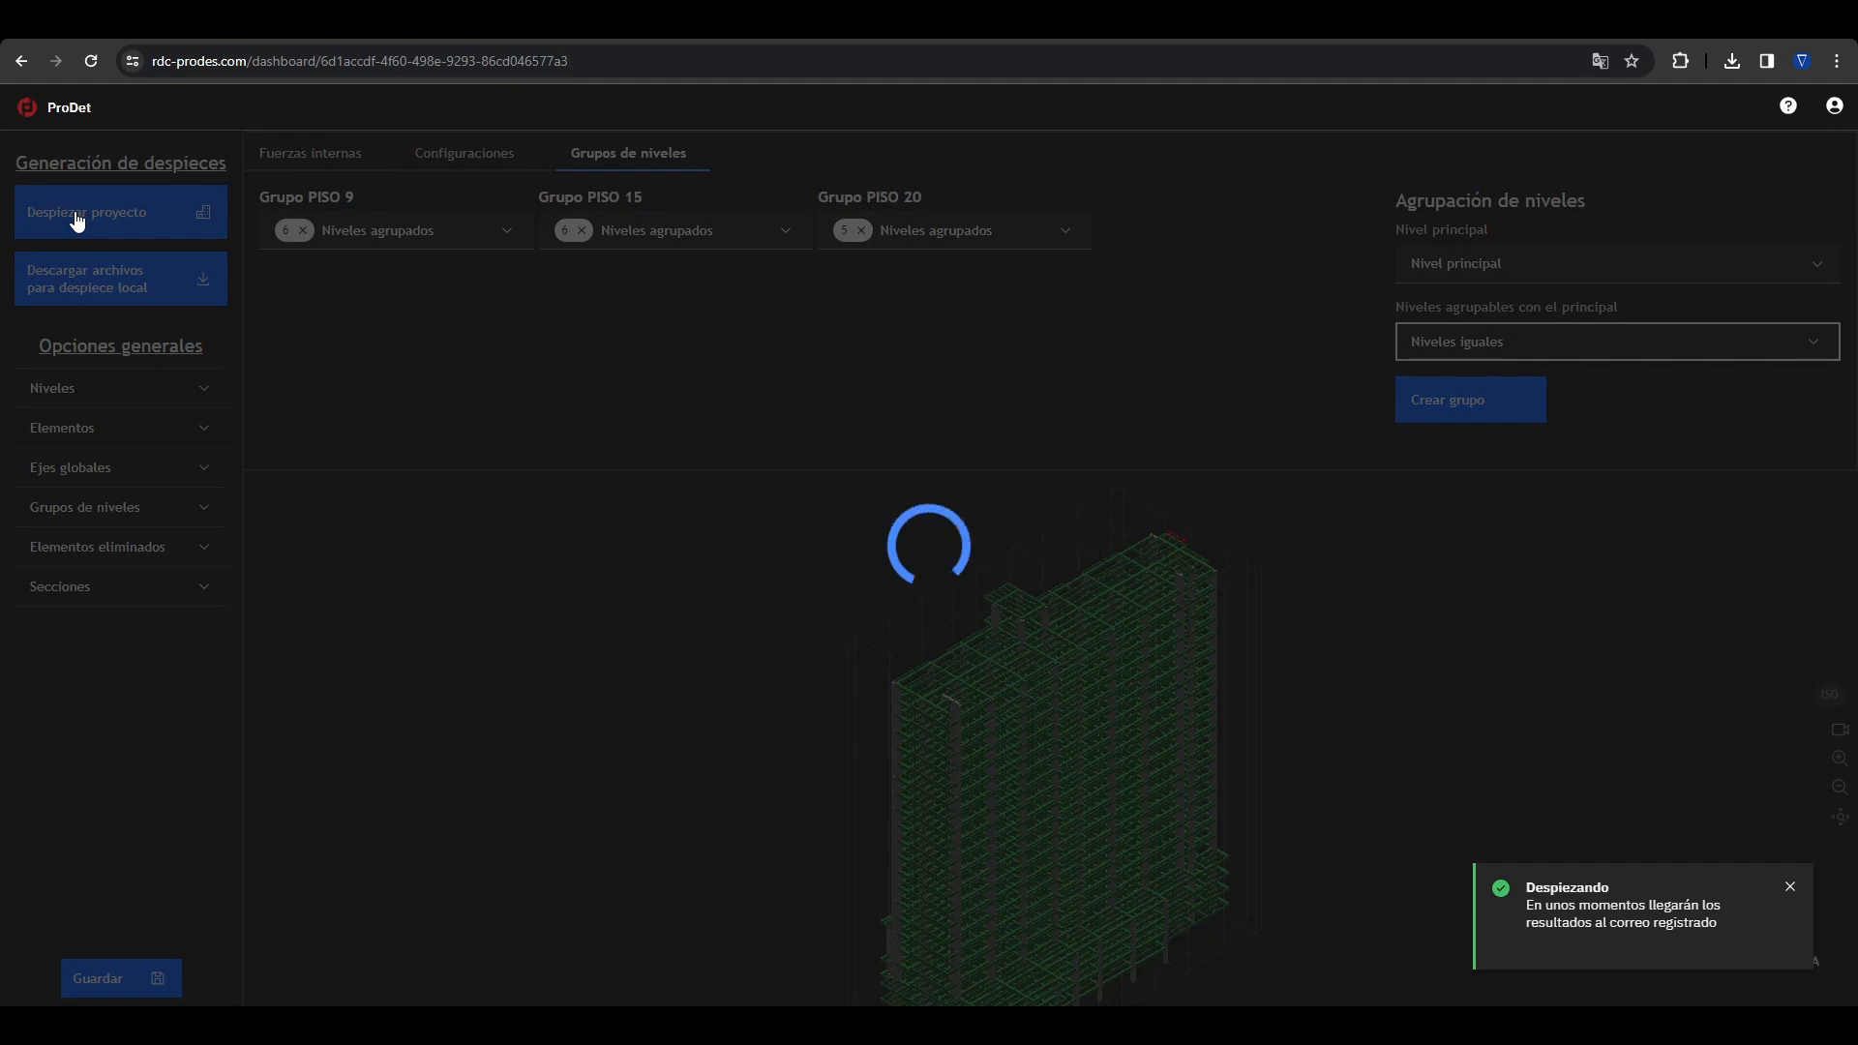